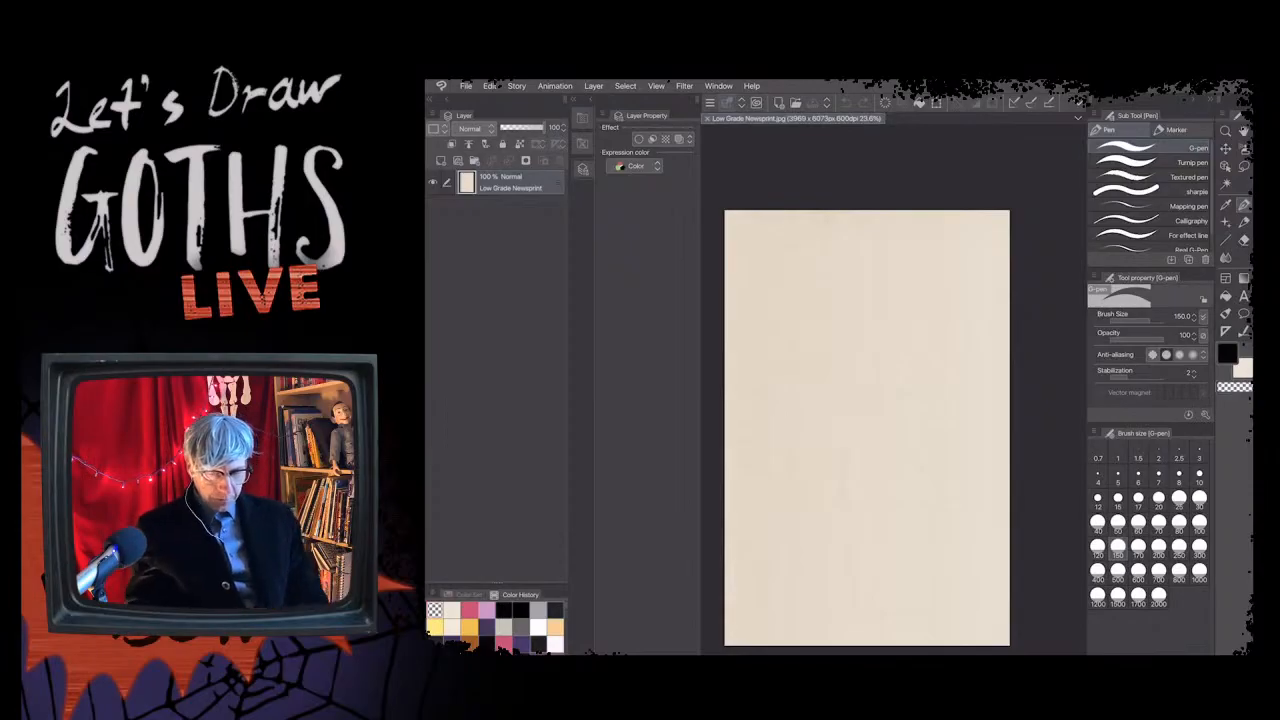
- Hide the sub tool, tool property, brush size and layer property panels to enlarge the canvas area
{"action": "scroll", "coordinate": [867, 427], "scroll_direction": "up", "scroll_amount": 2}
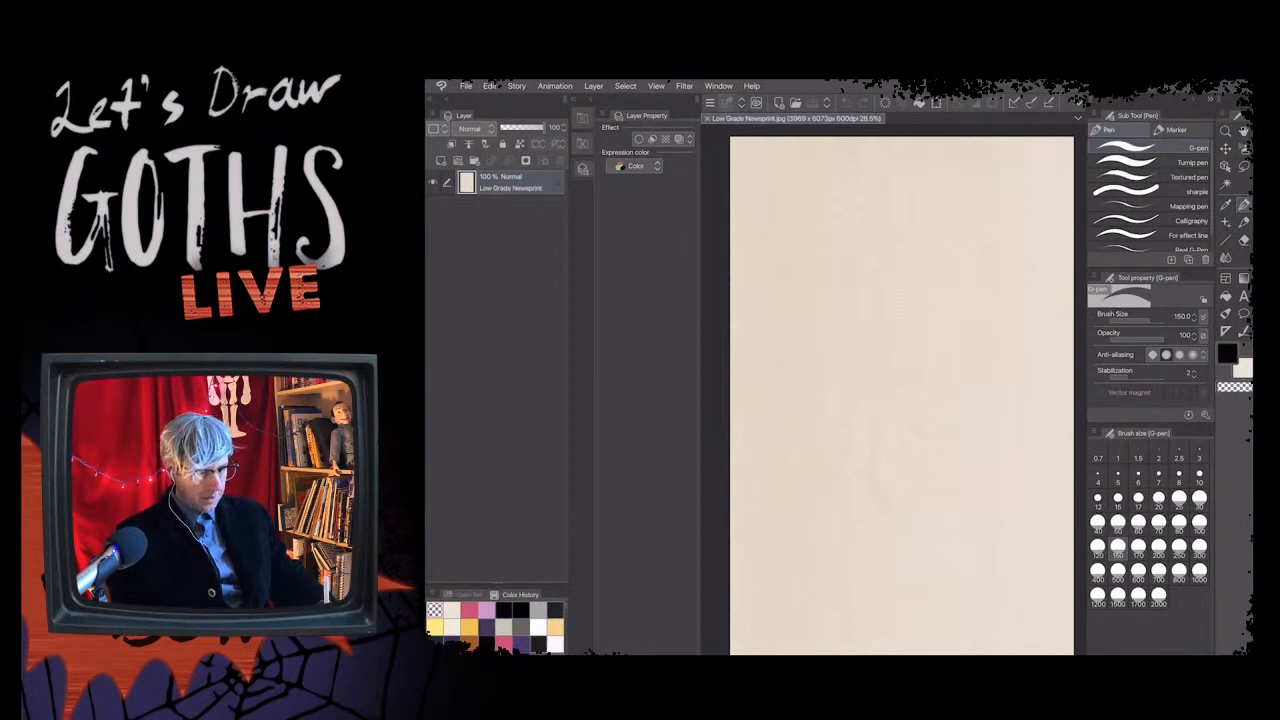
{"action": "key", "text": "Tab"}
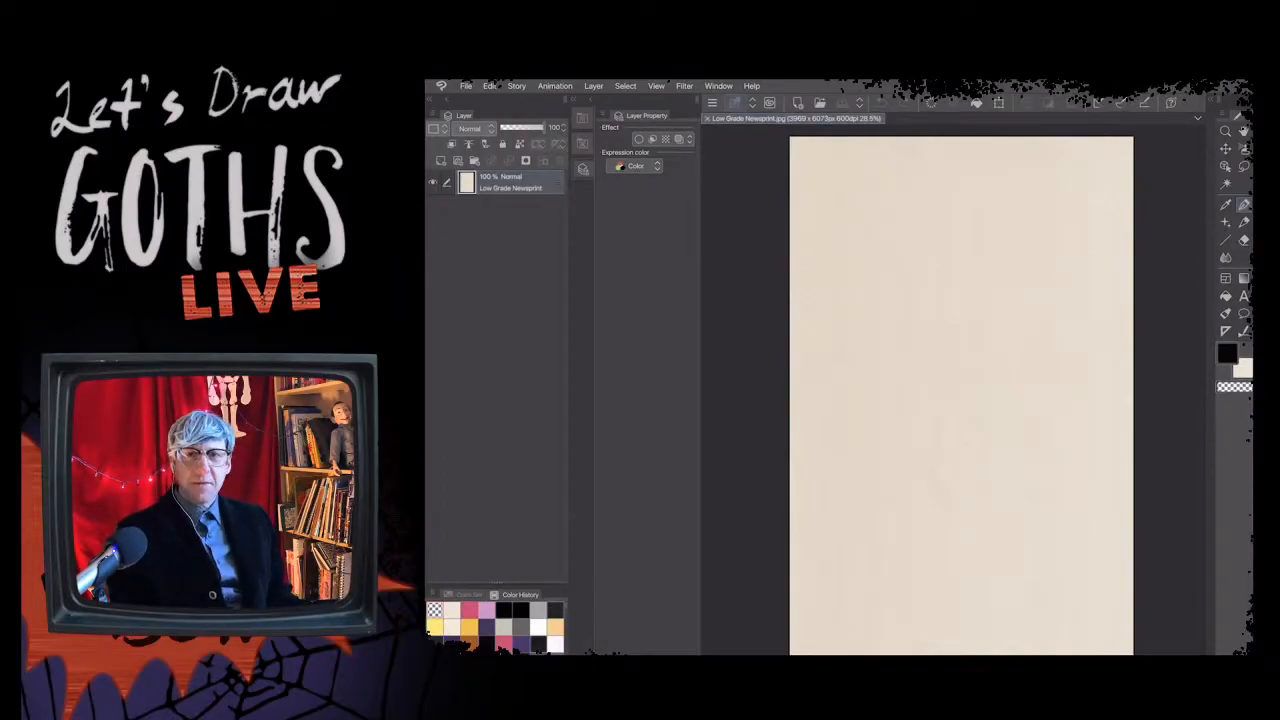
{"action": "key", "text": "Tab"}
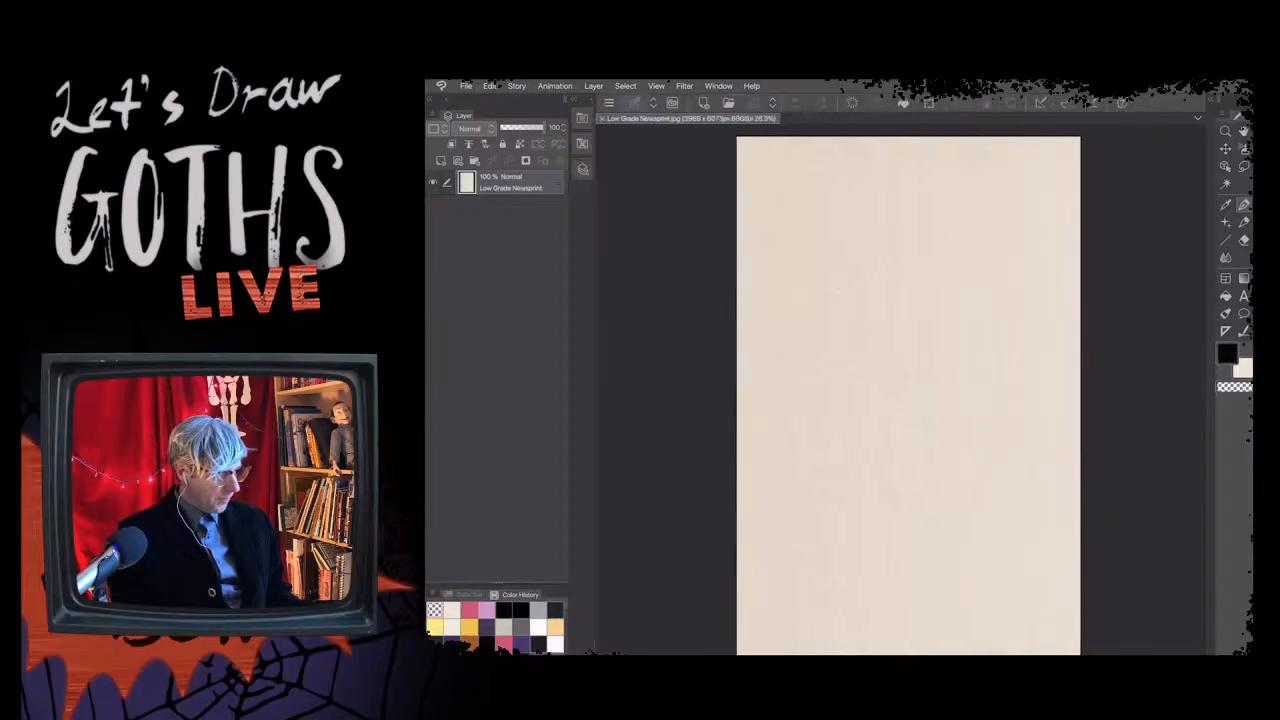
{"action": "scroll", "coordinate": [900, 395], "scroll_direction": "up", "scroll_amount": 3}
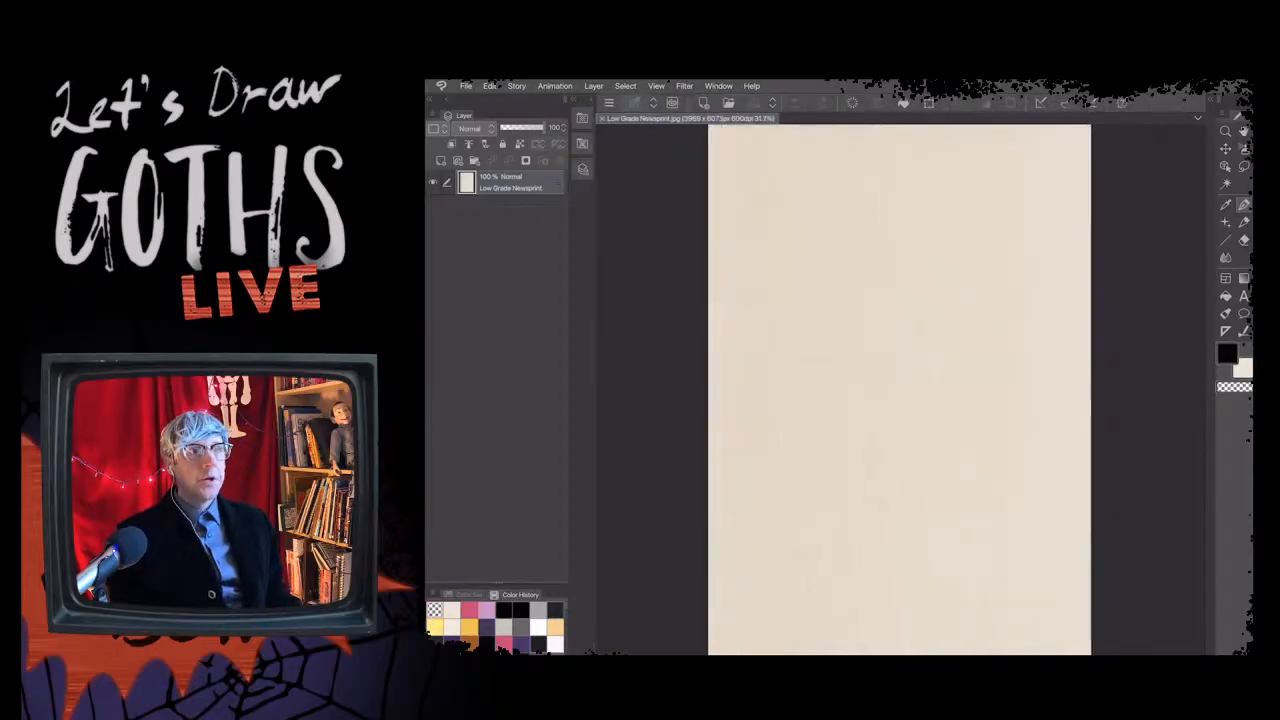
{"action": "scroll", "coordinate": [900, 395], "scroll_direction": "down", "scroll_amount": 2}
{"action": "scroll", "coordinate": [876, 404], "scroll_direction": "down", "scroll_amount": 1}
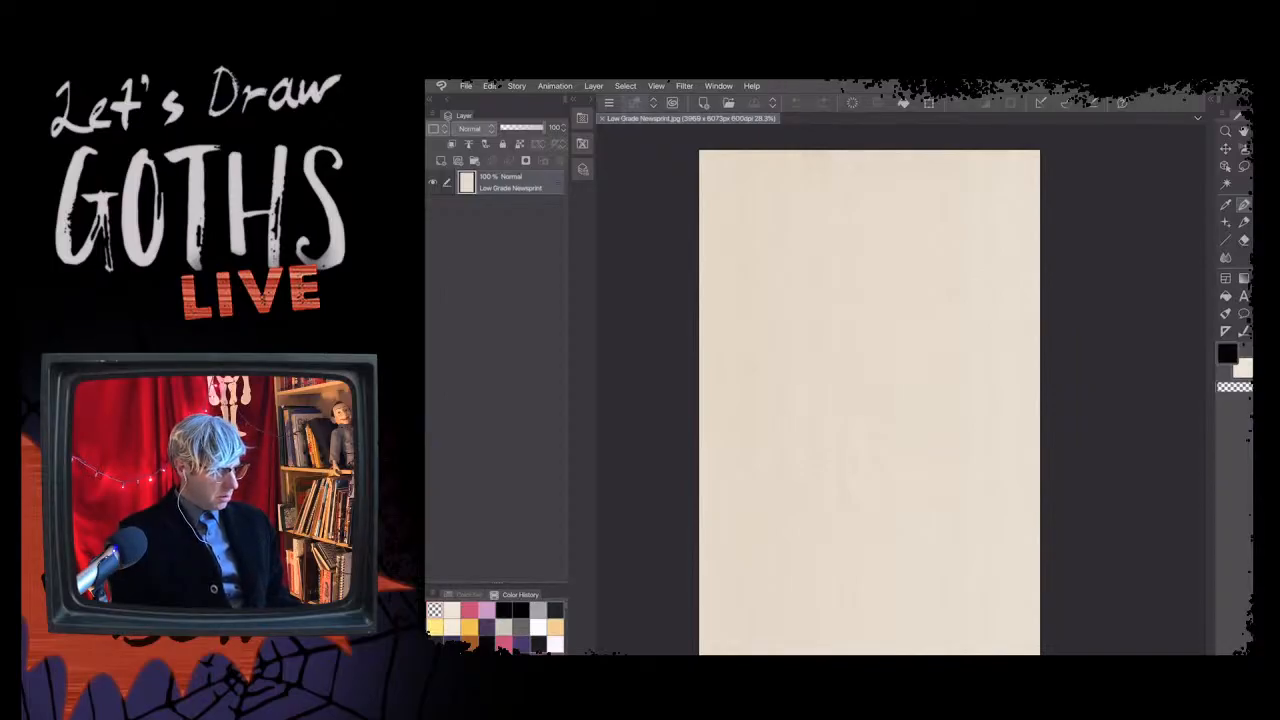
- Rotate the newsprint canvas by 90 degrees counterclockwise into landscape orientation
{"action": "left_click", "coordinate": [466, 85]}
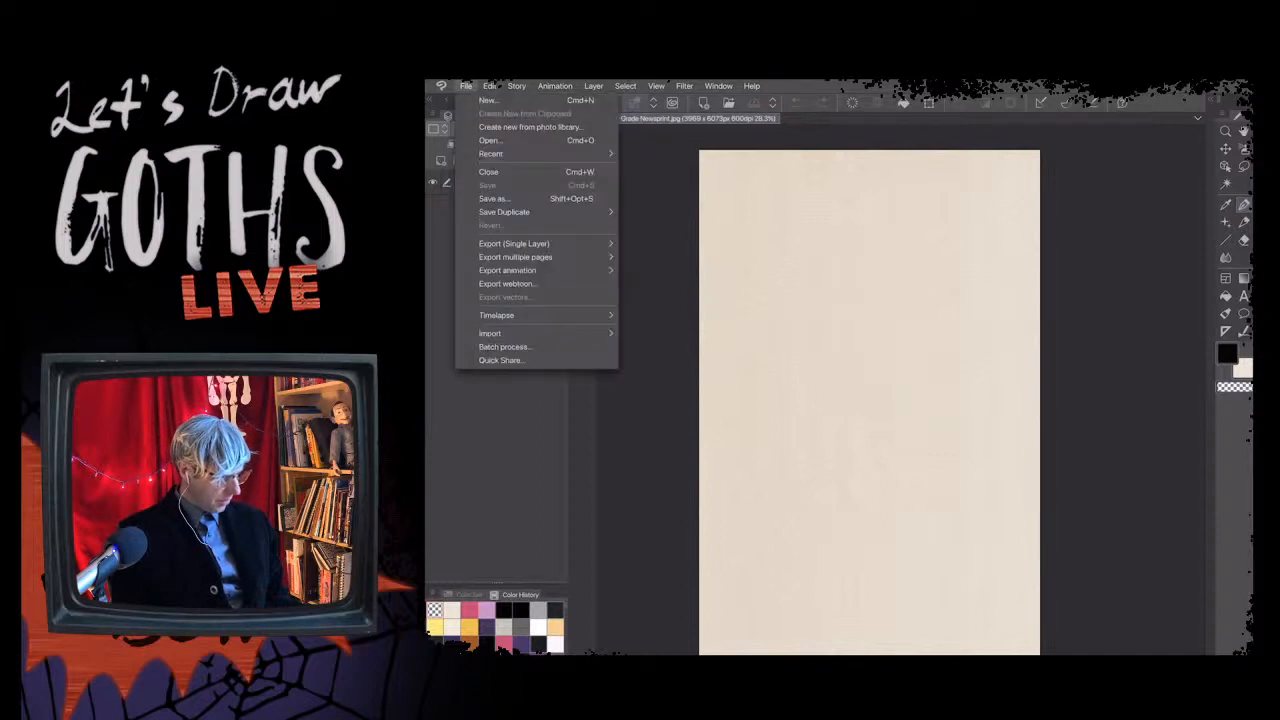
{"action": "left_click", "coordinate": [466, 85]}
{"action": "left_click", "coordinate": [489, 85]}
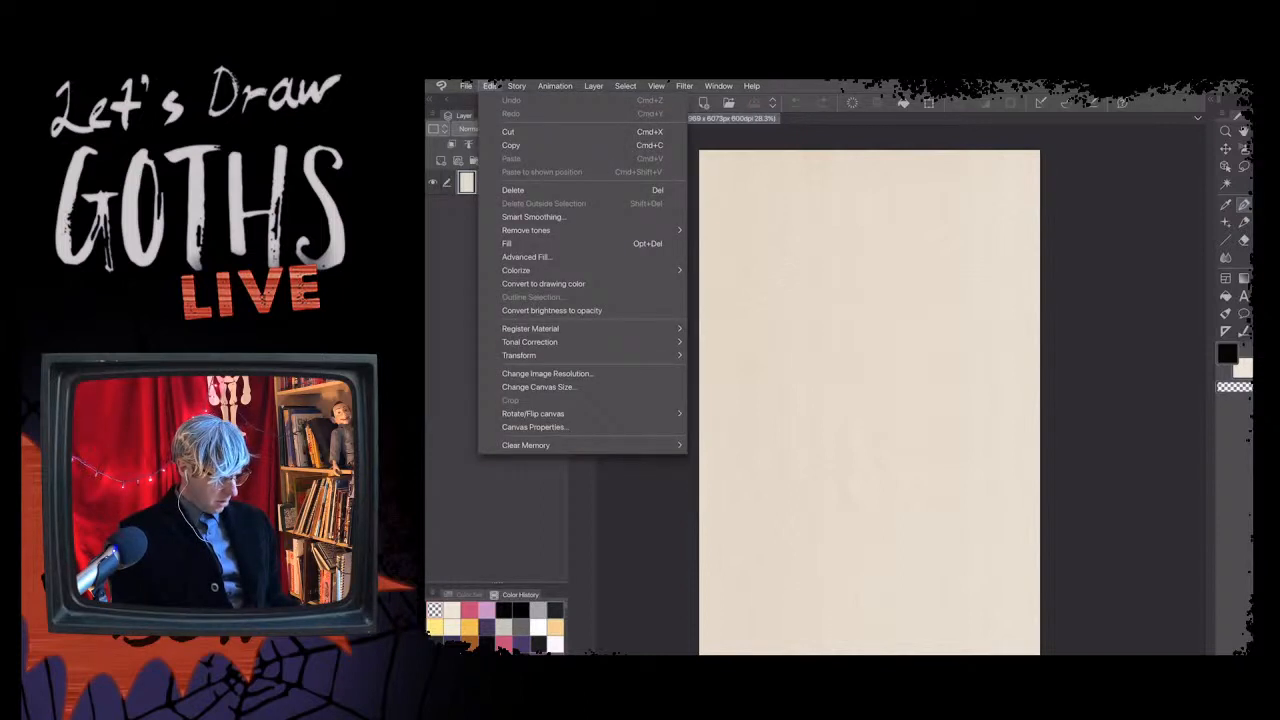
{"action": "mouse_move", "coordinate": [545, 413]}
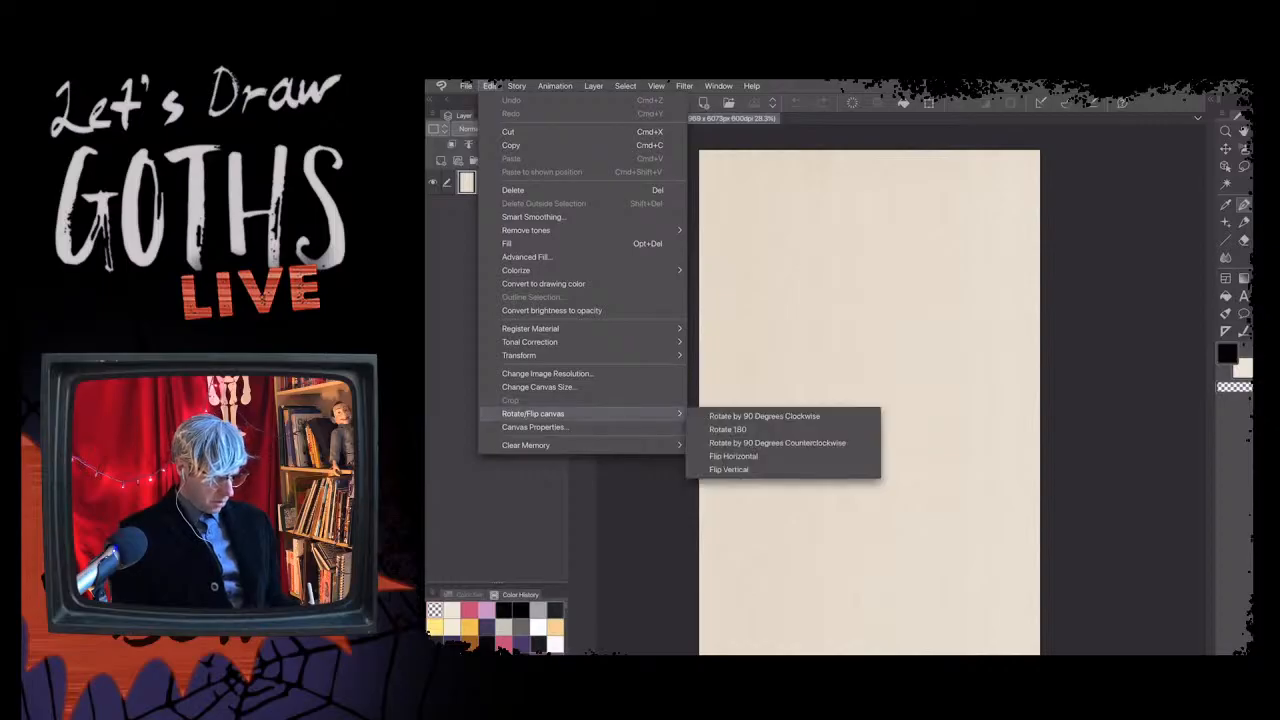
{"action": "left_click", "coordinate": [770, 442]}
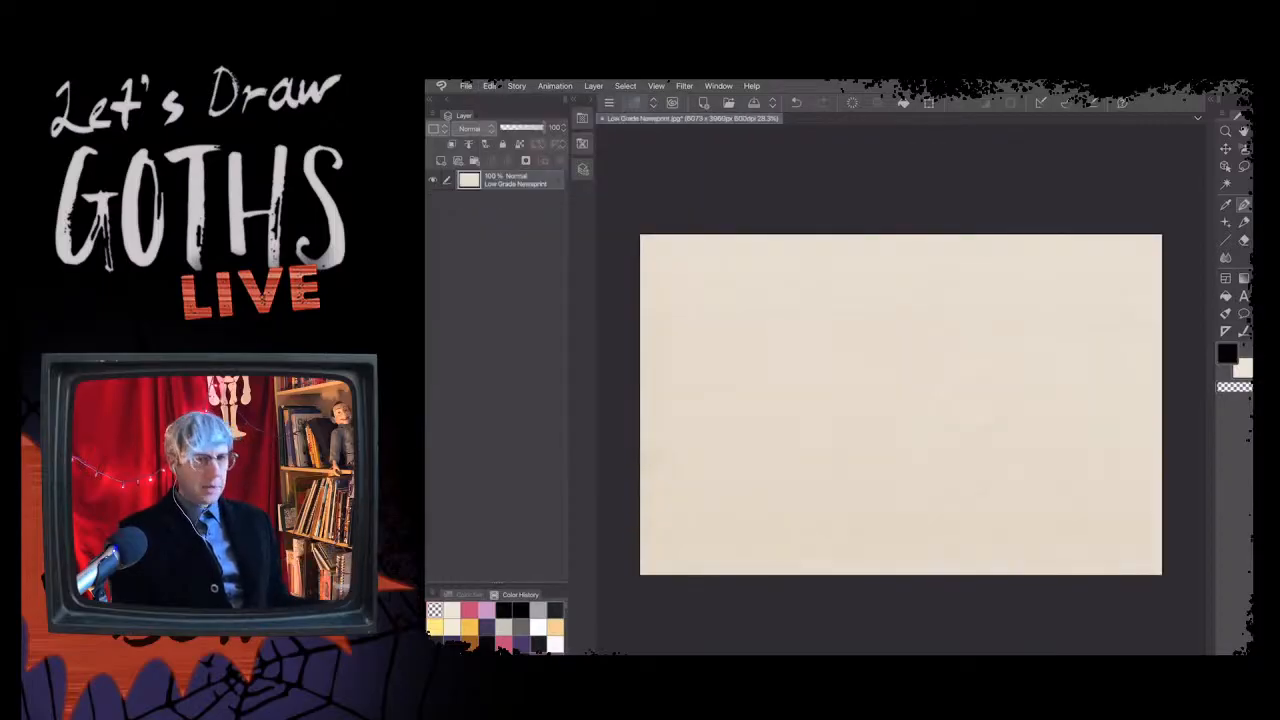
{"action": "scroll", "coordinate": [900, 404], "scroll_direction": "up", "scroll_amount": 3}
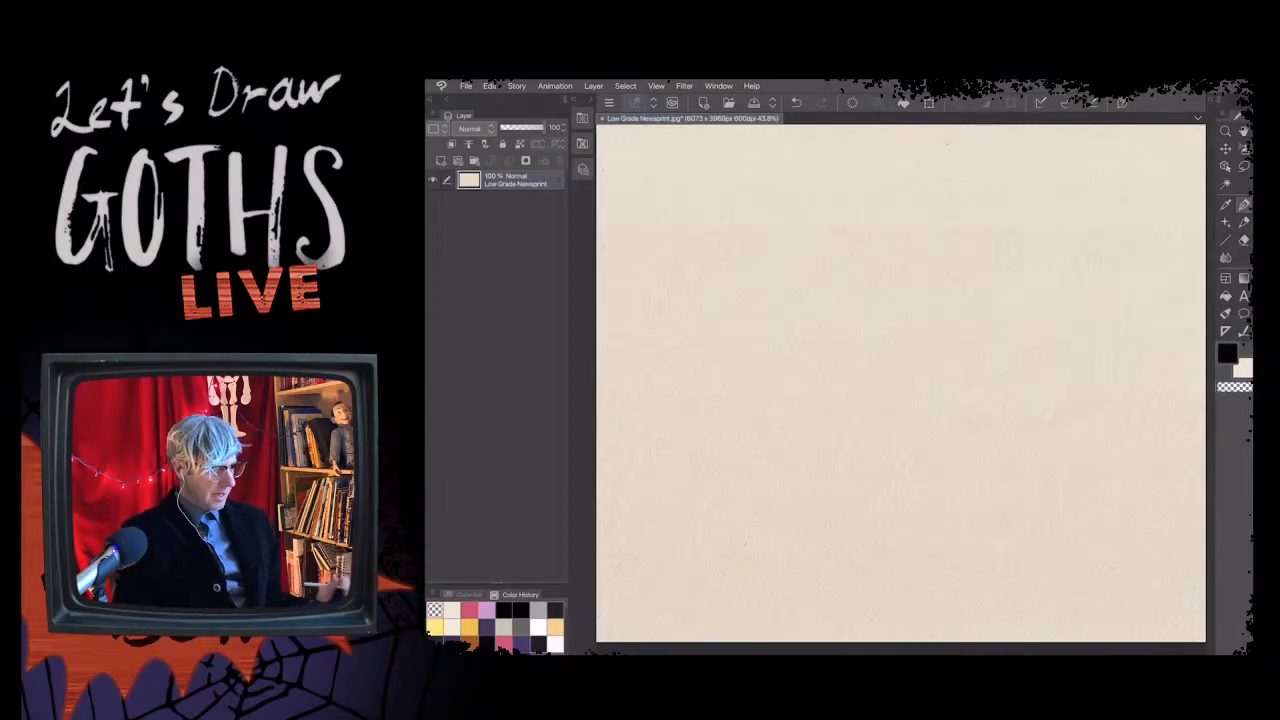
{"action": "scroll", "coordinate": [900, 383], "scroll_direction": "down", "scroll_amount": 2}
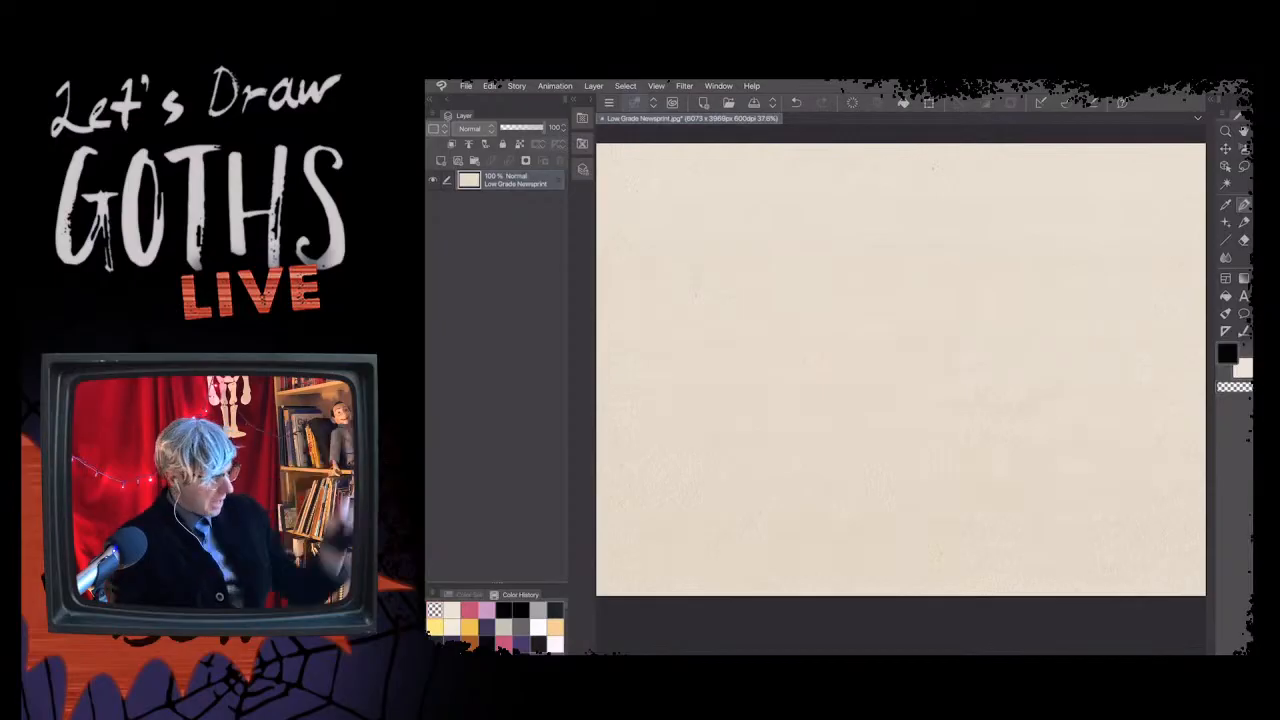
- Add a new layer above the newsprint paper and set the pen's drawing colour to pure black (000000)
{"action": "key", "text": "m"}
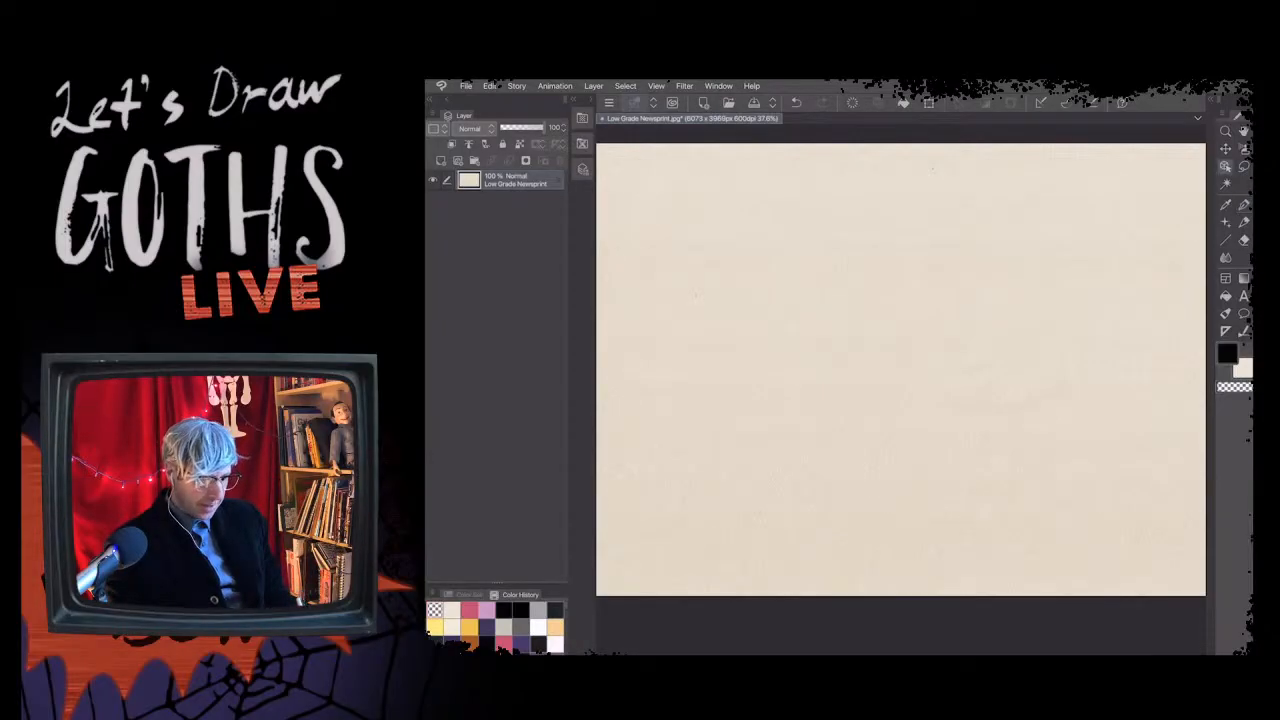
{"action": "key", "text": "ctrl+shift+n"}
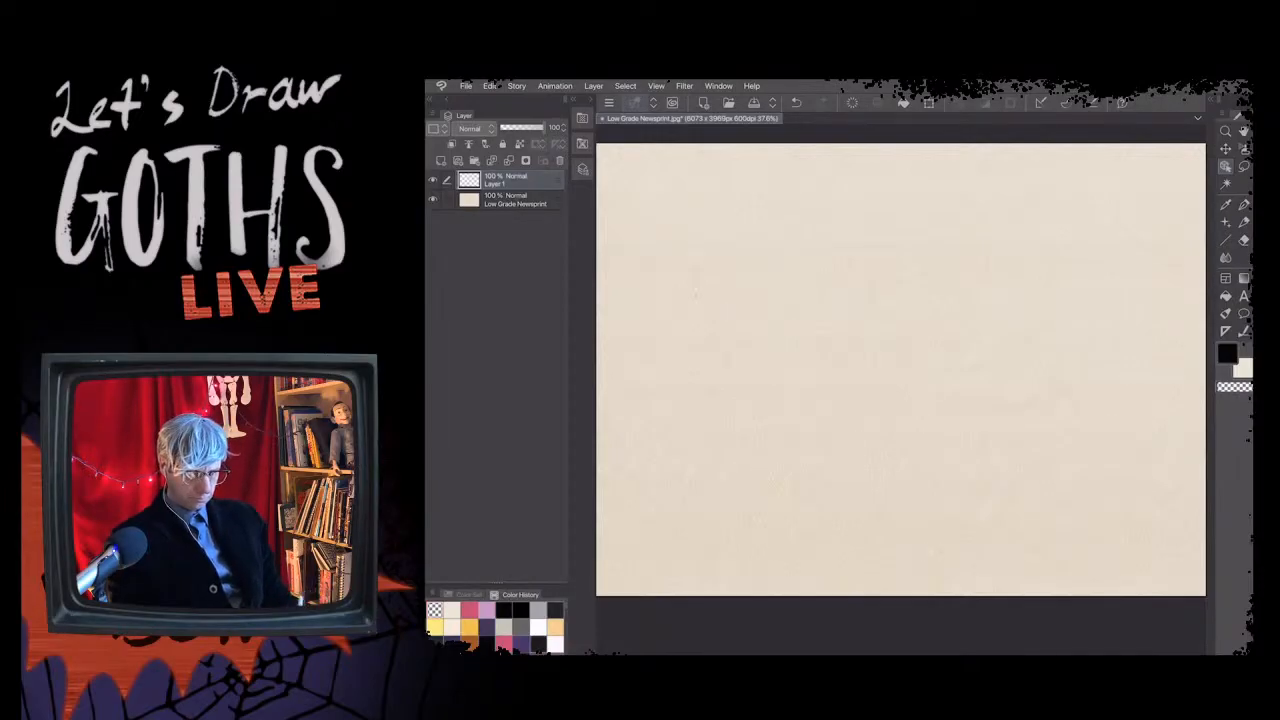
{"action": "left_click", "coordinate": [1244, 204]}
{"action": "double_click", "coordinate": [1227, 353]}
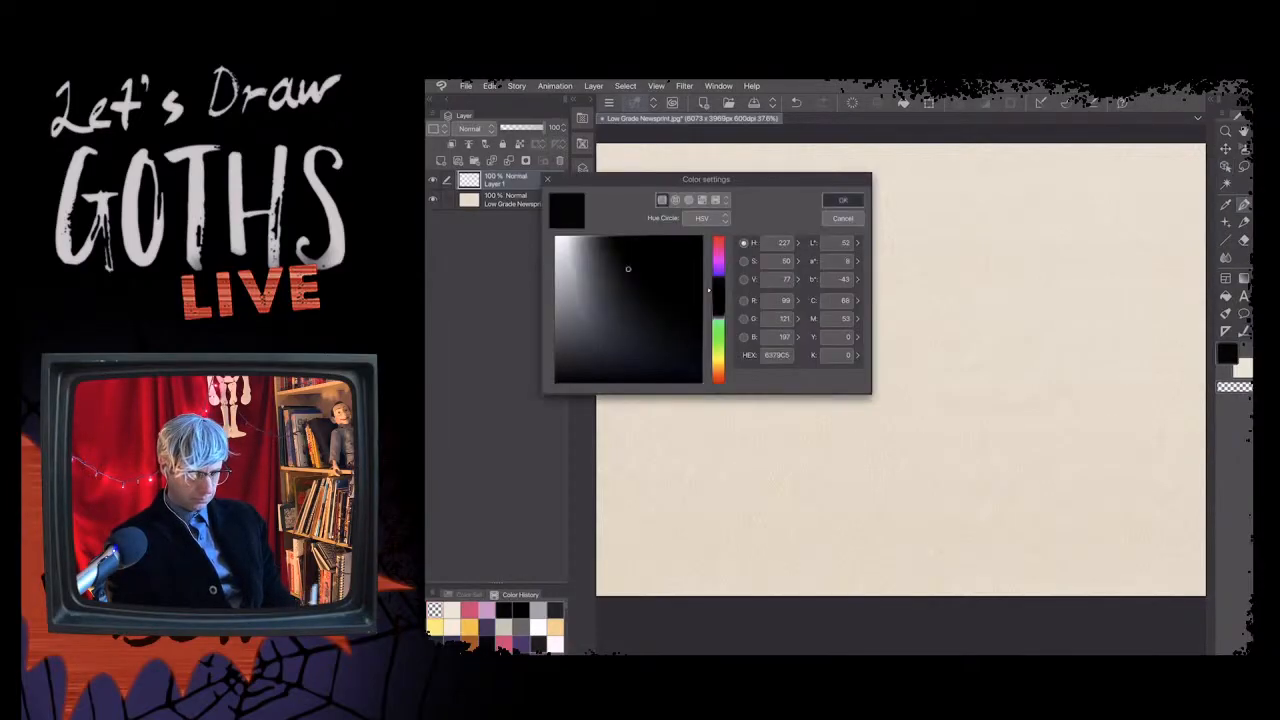
{"action": "left_click_drag", "start_coordinate": [628, 269], "coordinate": [714, 388]}
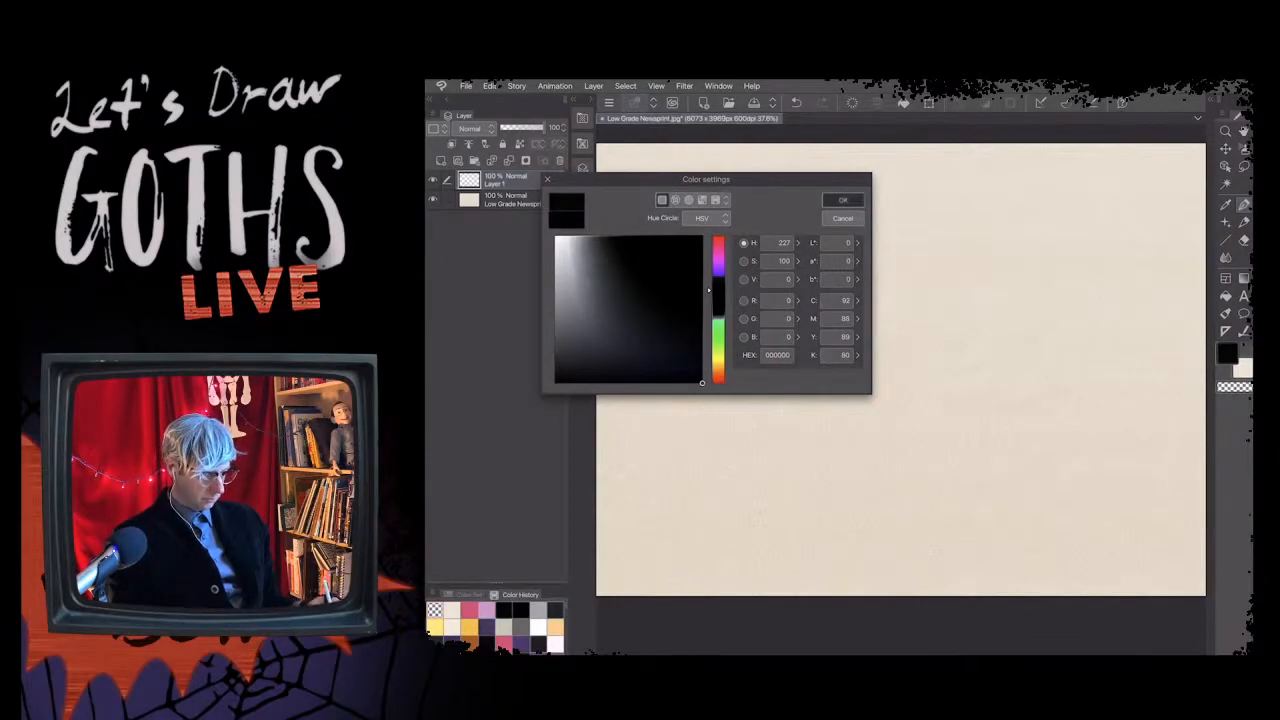
{"action": "left_click", "coordinate": [843, 200]}
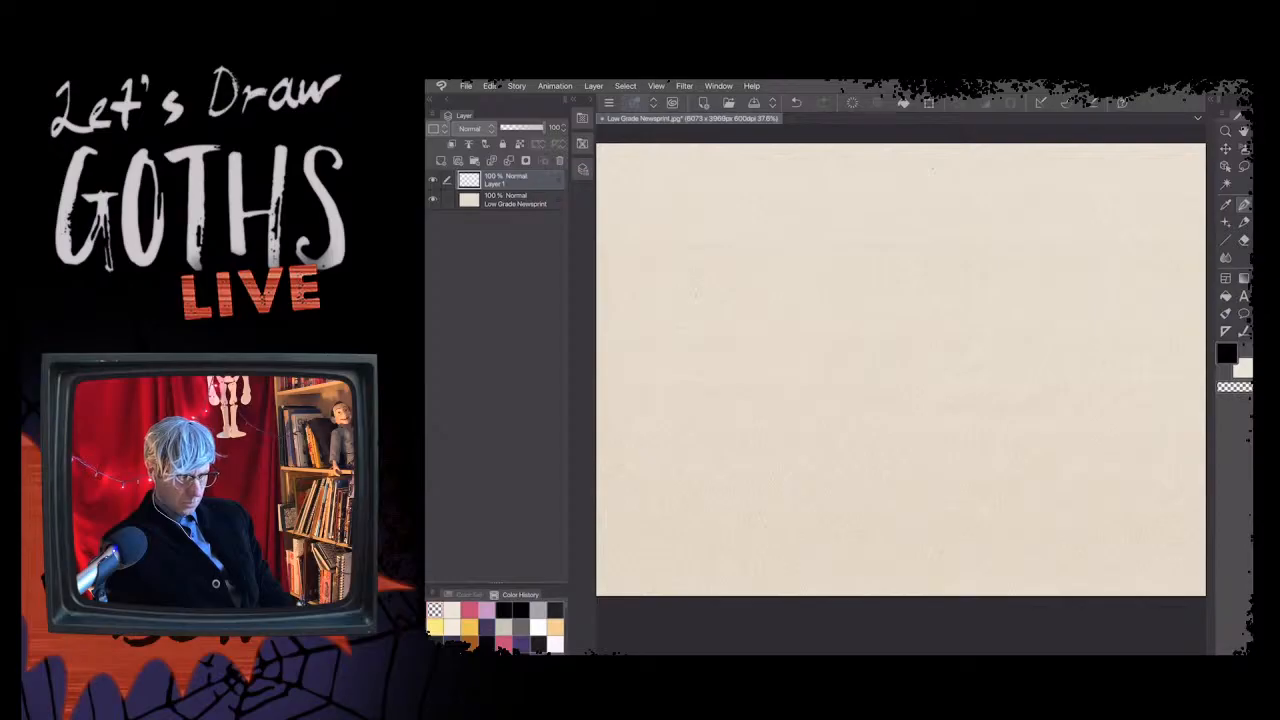
- Switch to the Textured pen and try it out with trial strokes on the blank canvas
{"action": "key", "text": "Tab"}
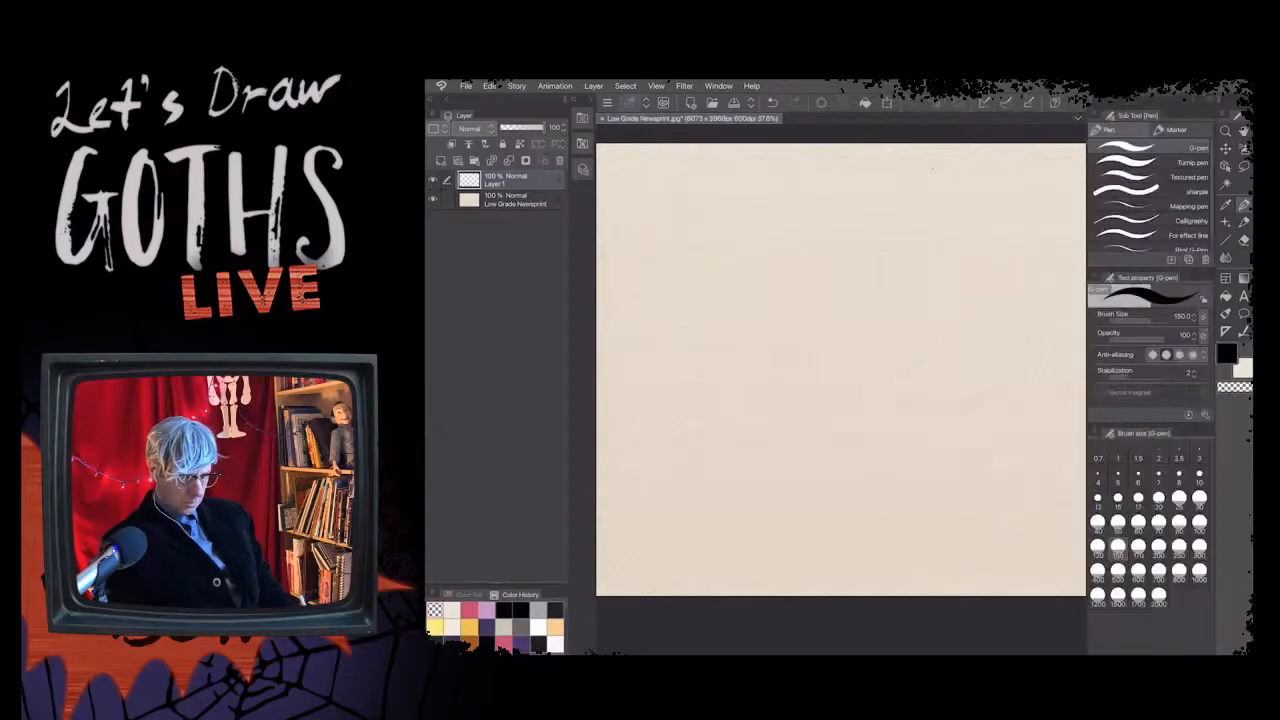
{"action": "left_click", "coordinate": [1150, 177]}
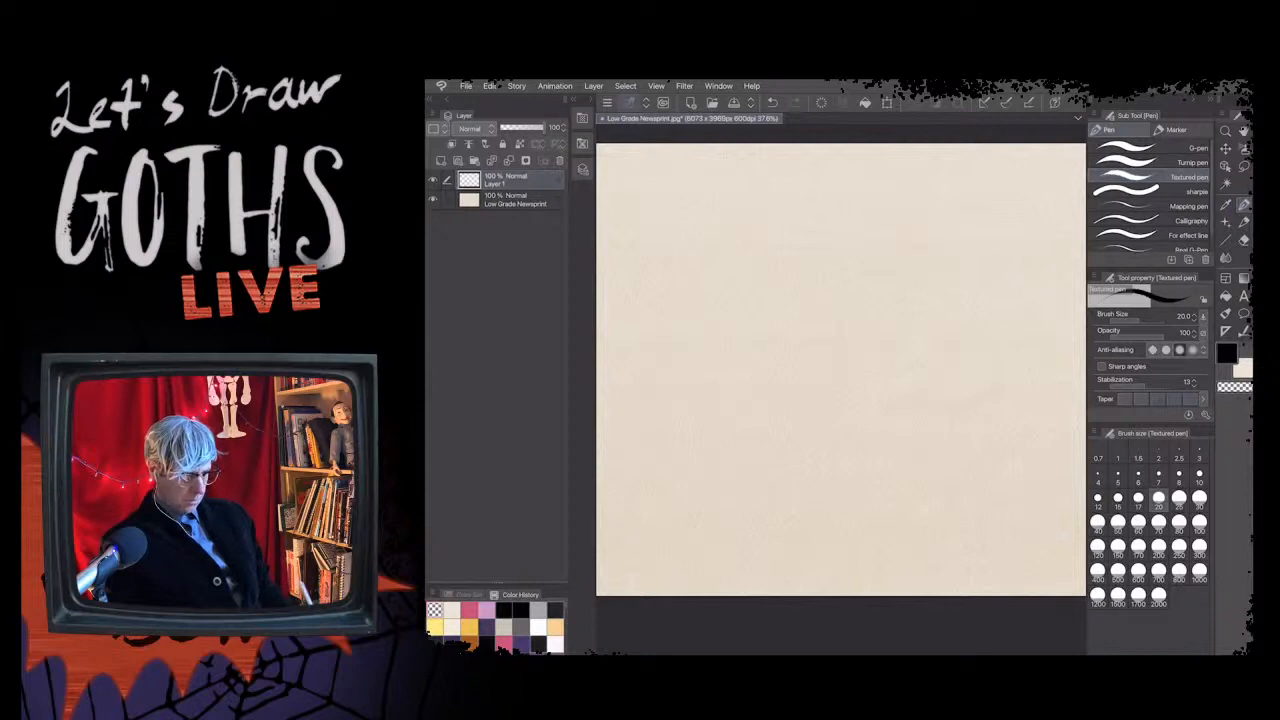
{"action": "left_click_drag", "start_coordinate": [926, 262], "coordinate": [848, 362]}
{"action": "key", "text": "ctrl+z"}
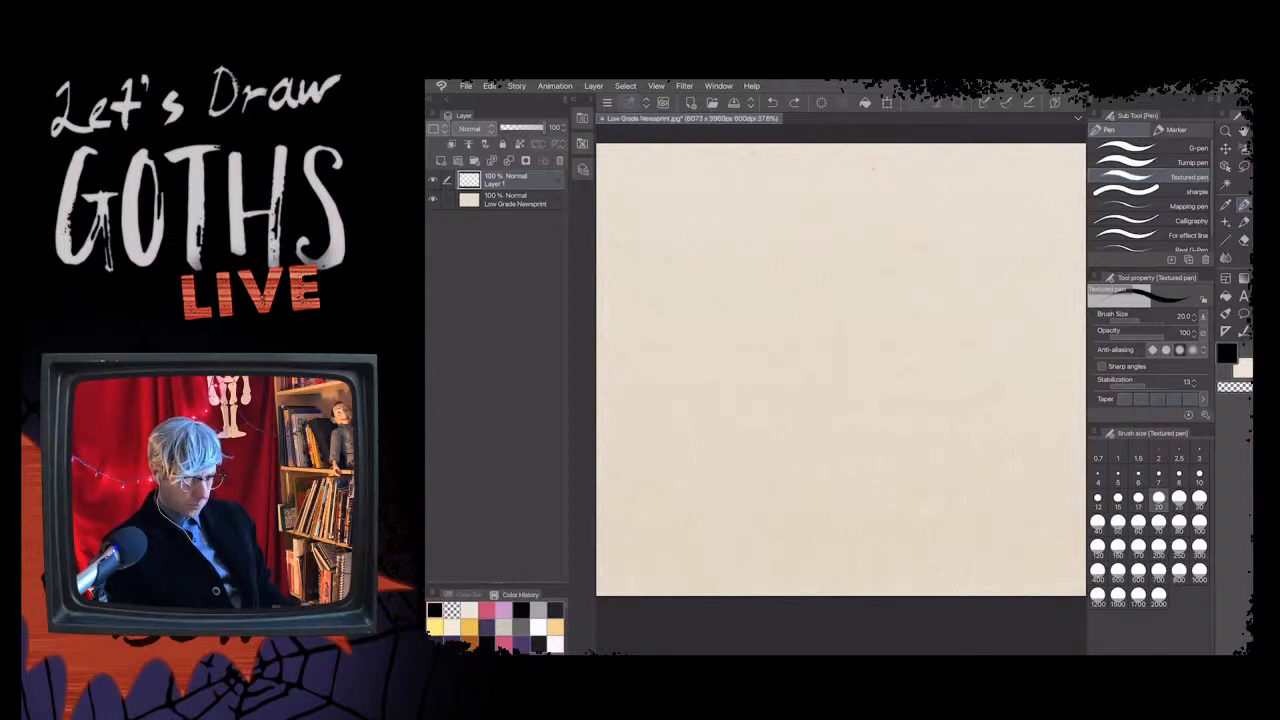
{"action": "key", "text": "Tab"}
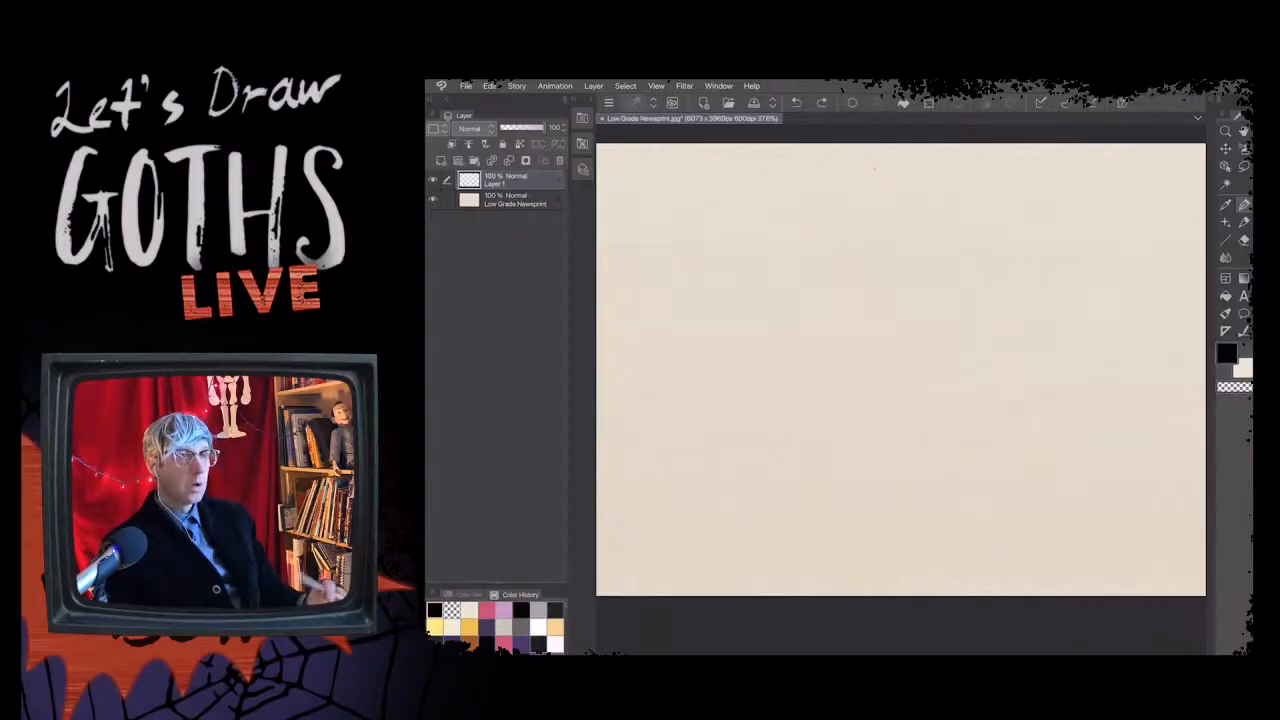
{"action": "scroll", "coordinate": [900, 369], "scroll_direction": "up", "scroll_amount": 1}
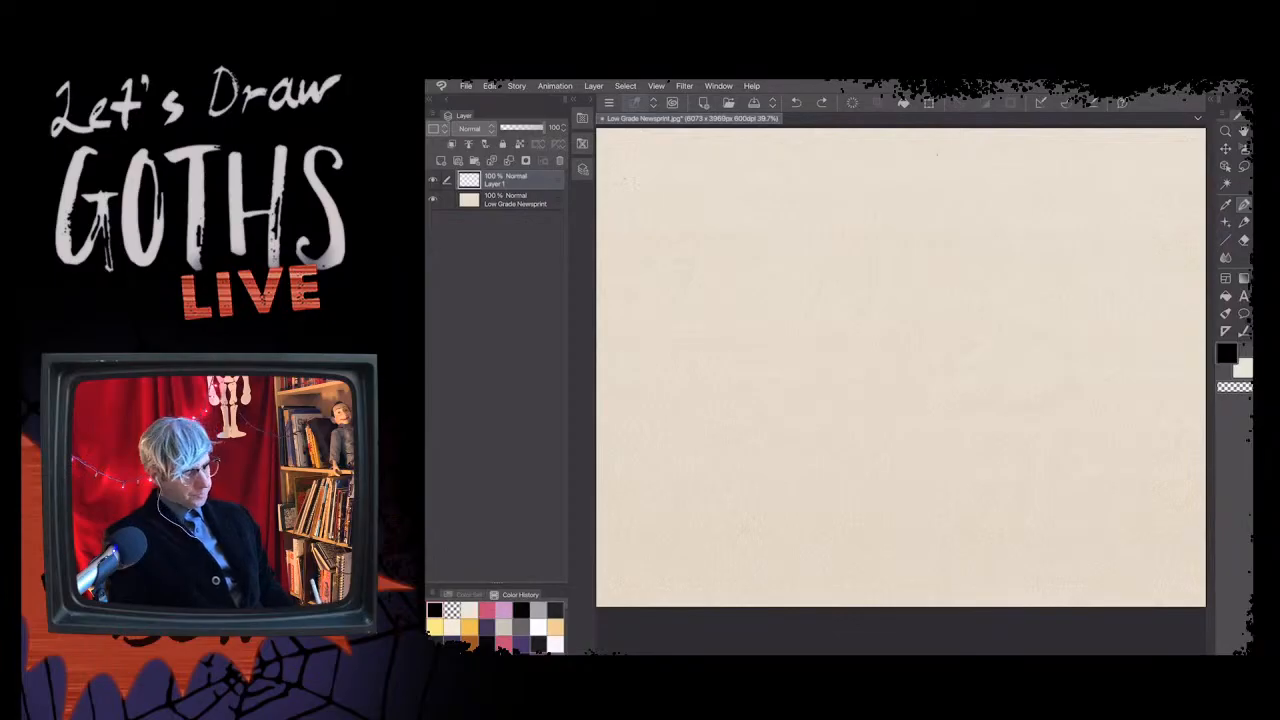
{"action": "mouse_move", "coordinate": [916, 214]}
{"action": "left_mouse_down"}
{"action": "mouse_move", "coordinate": [906, 276]}
{"action": "mouse_move", "coordinate": [878, 318]}
{"action": "left_mouse_up"}
{"action": "key", "text": "ctrl+z"}
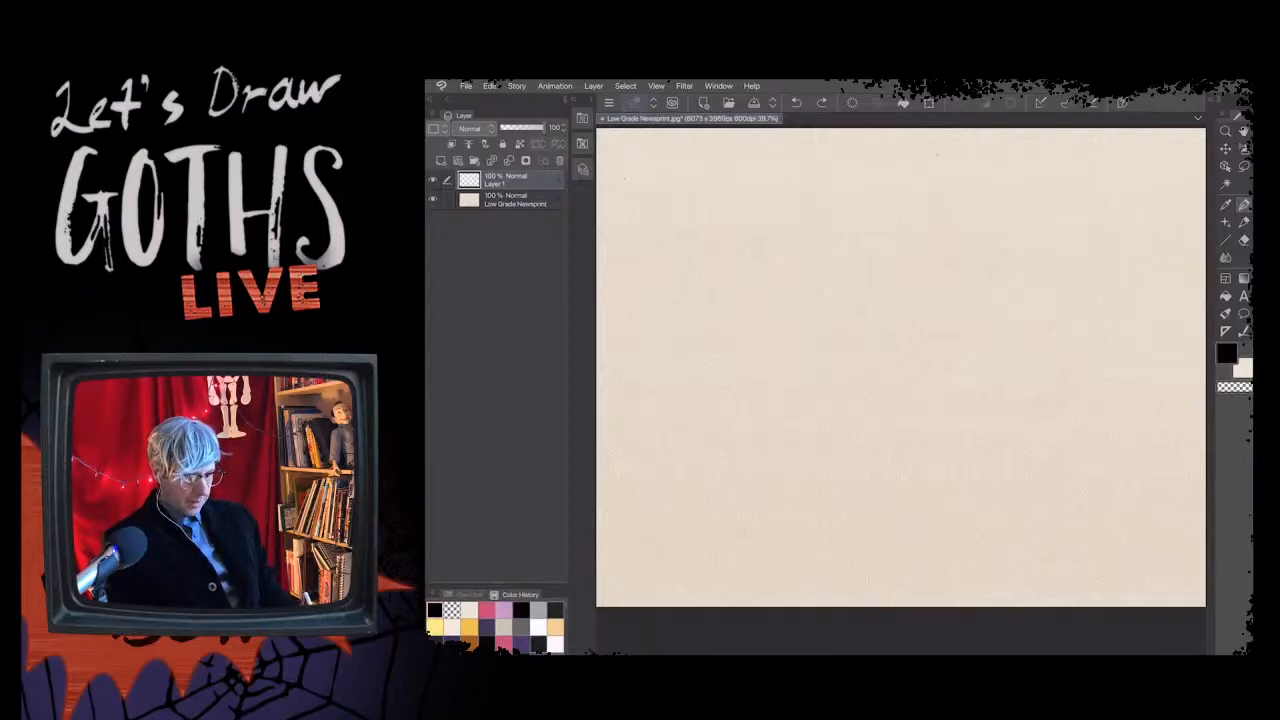
- Set the Textured pen's brush size to 8, try it with a loose scribble, and hide the brush settings
{"action": "key", "text": "Tab"}
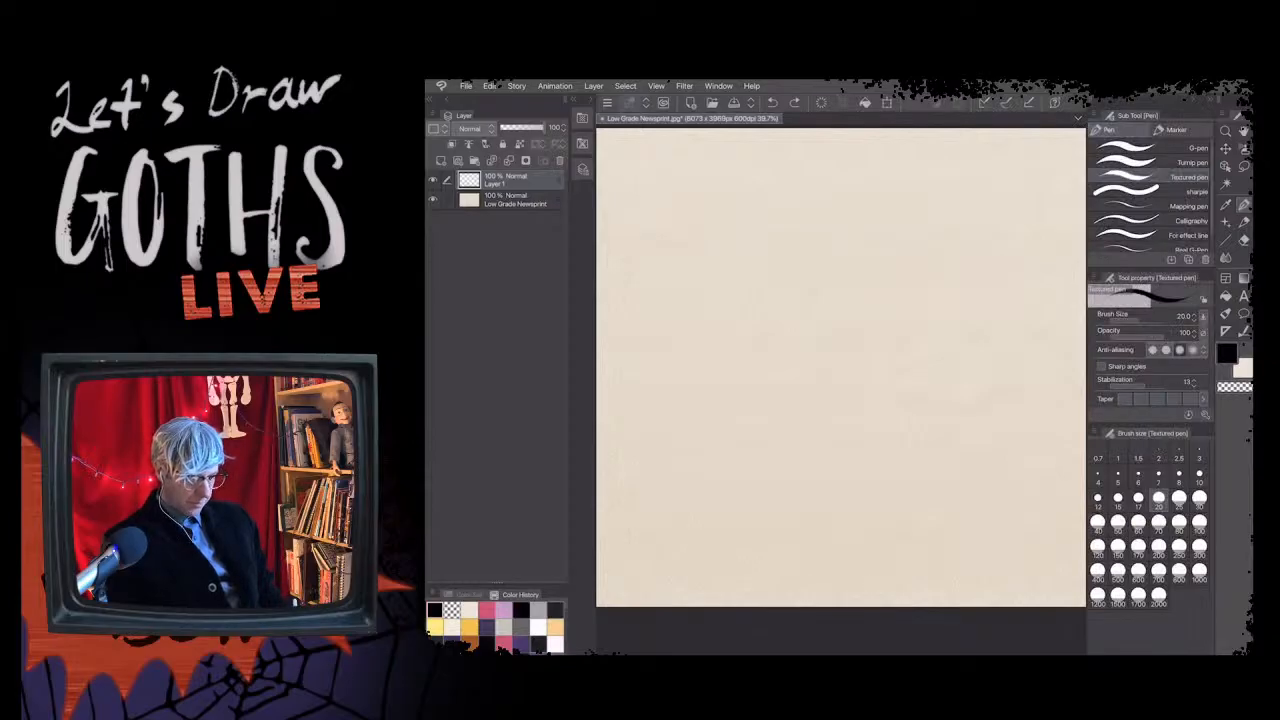
{"action": "left_click", "coordinate": [1179, 477]}
{"action": "left_click", "coordinate": [878, 154]}
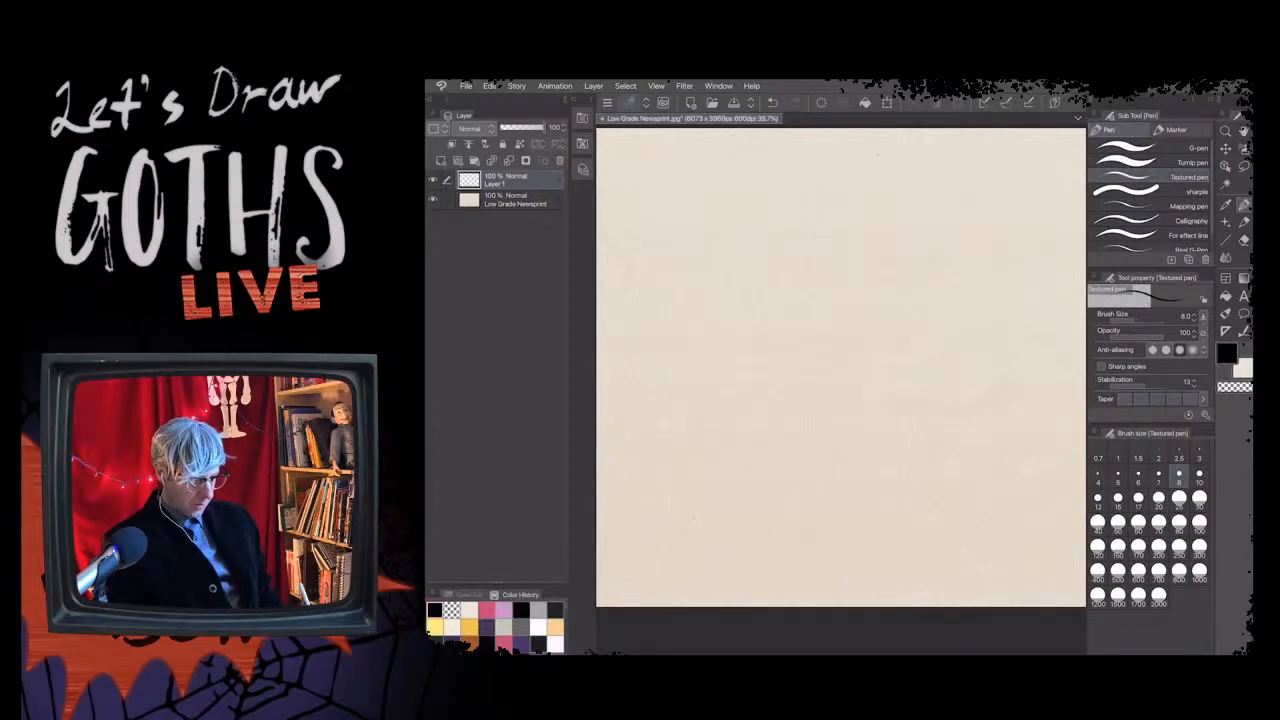
{"action": "mouse_move", "coordinate": [958, 318]}
{"action": "left_mouse_down"}
{"action": "mouse_move", "coordinate": [880, 420]}
{"action": "mouse_move", "coordinate": [872, 400]}
{"action": "mouse_move", "coordinate": [836, 450]}
{"action": "left_mouse_up"}
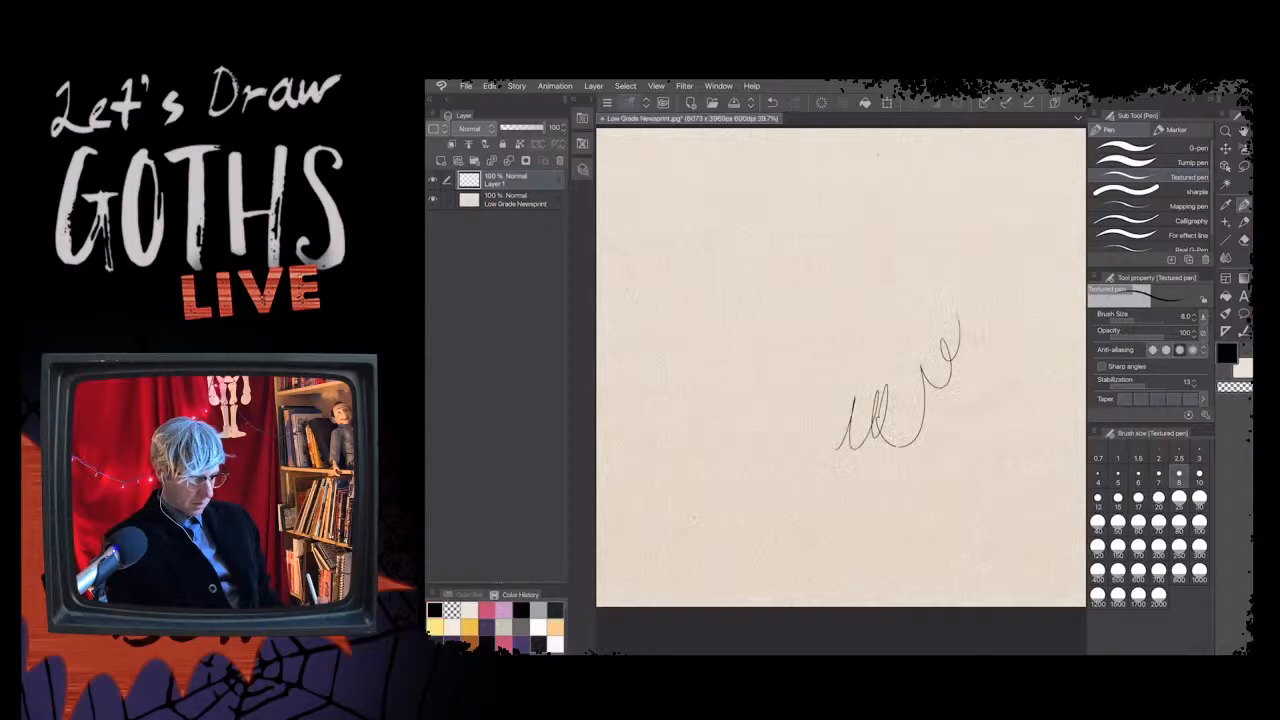
{"action": "key", "text": "ctrl+z"}
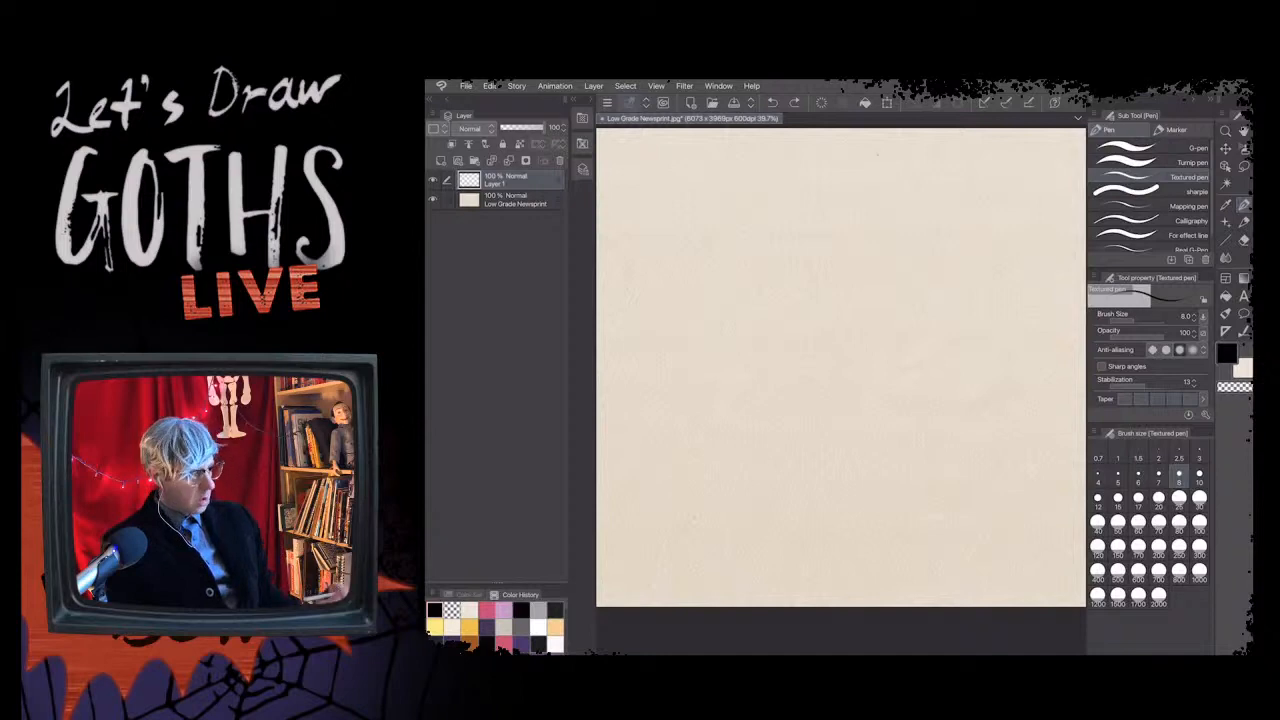
{"action": "left_click", "coordinate": [1208, 99]}
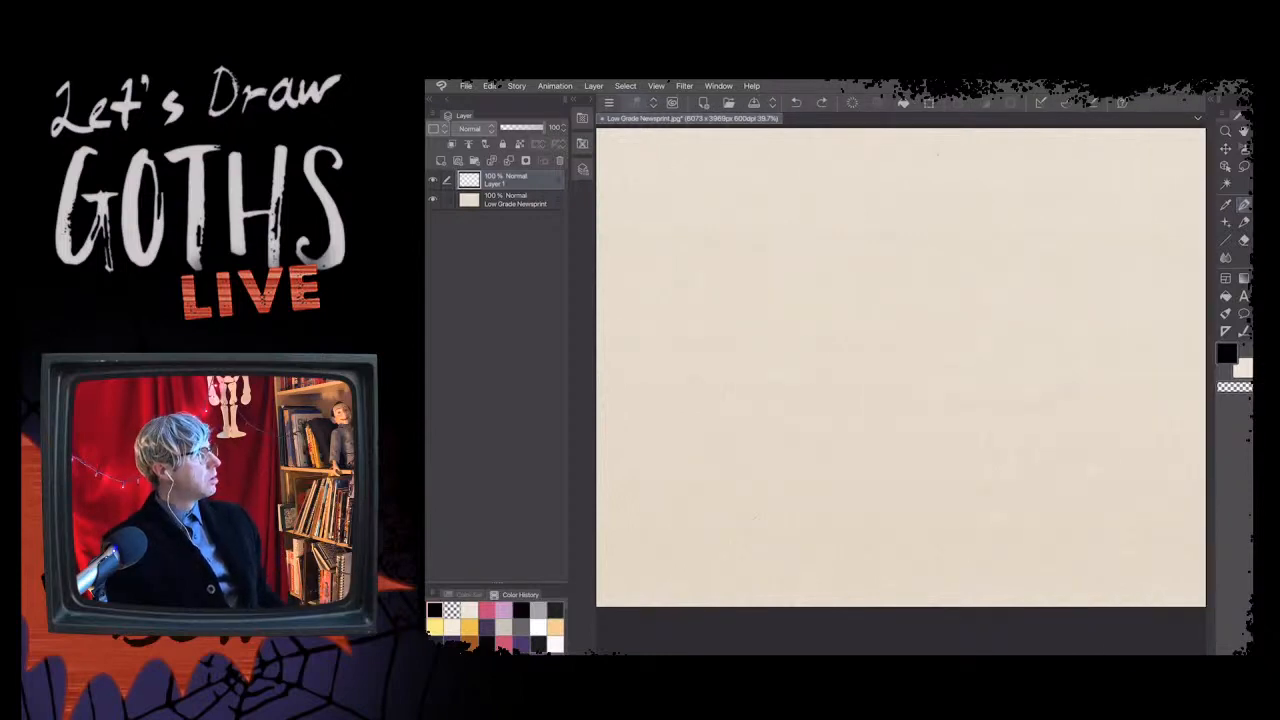
- Sketch the outline of a head of curly hair near the canvas's upper edge, with wavy locks falling on both sides
{"action": "scroll", "coordinate": [900, 366], "scroll_direction": "up", "scroll_amount": 1}
{"action": "scroll", "coordinate": [900, 390], "scroll_direction": "up", "scroll_amount": 1}
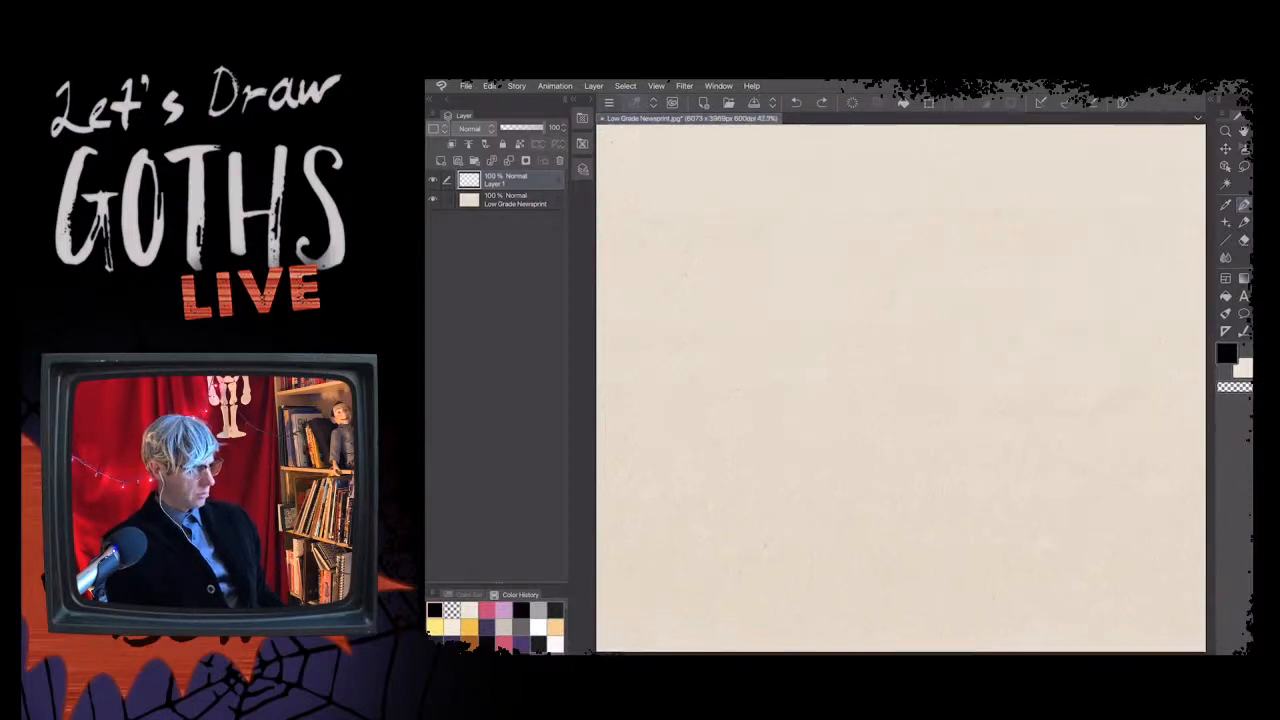
{"action": "scroll", "coordinate": [900, 390], "scroll_direction": "down", "scroll_amount": 1}
{"action": "scroll", "coordinate": [900, 390], "scroll_direction": "up", "scroll_amount": 1}
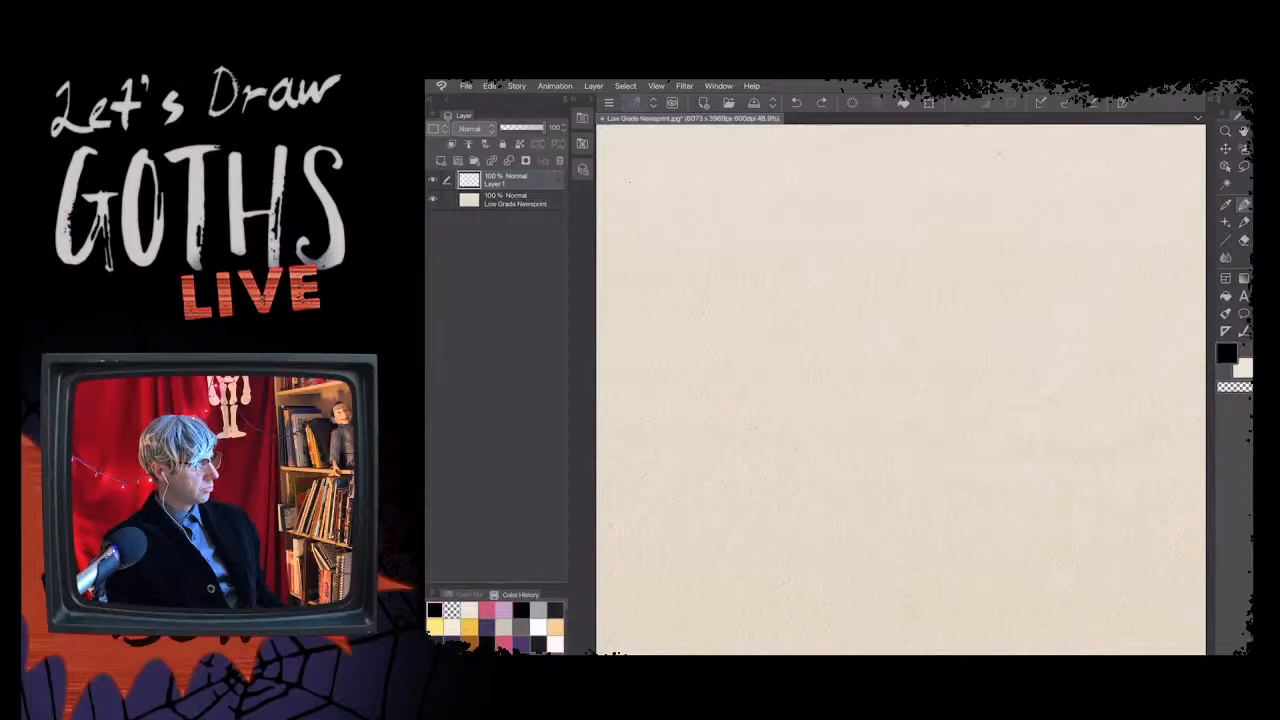
{"action": "scroll", "coordinate": [900, 390], "scroll_direction": "up", "scroll_amount": 1}
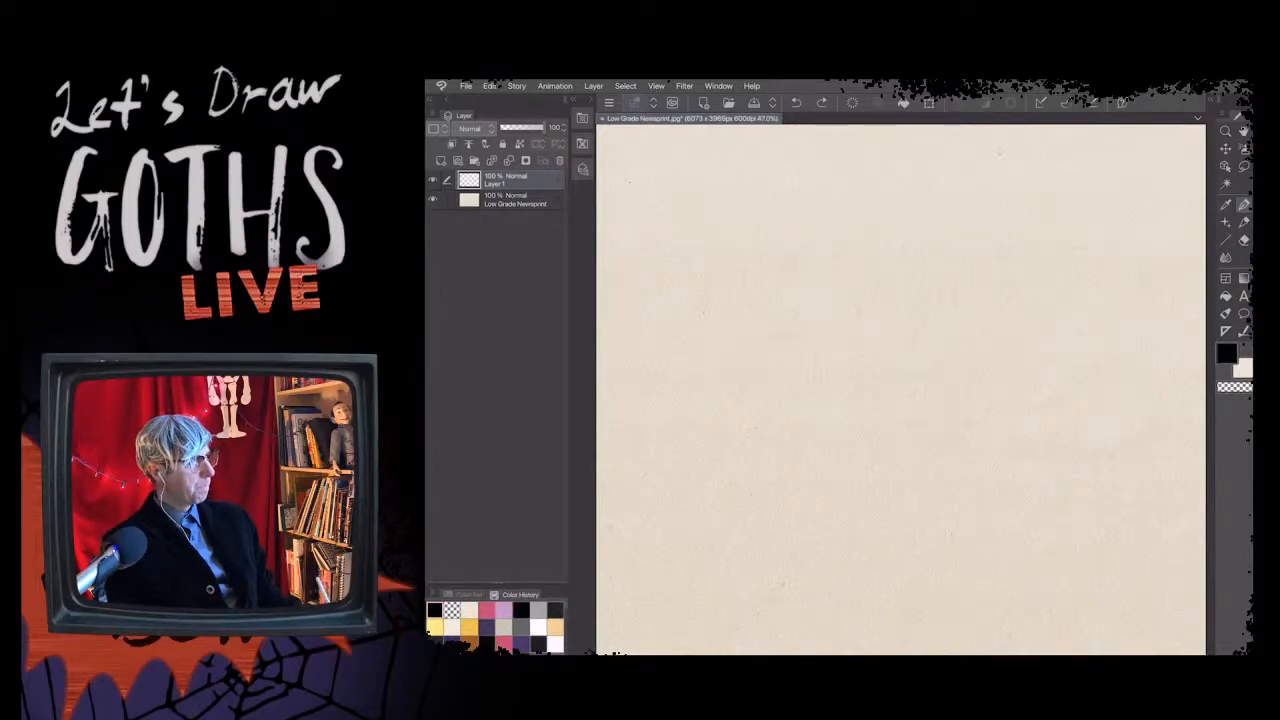
{"action": "mouse_move", "coordinate": [963, 166]}
{"action": "left_mouse_down"}
{"action": "mouse_move", "coordinate": [929, 188]}
{"action": "mouse_move", "coordinate": [947, 204]}
{"action": "left_mouse_up"}
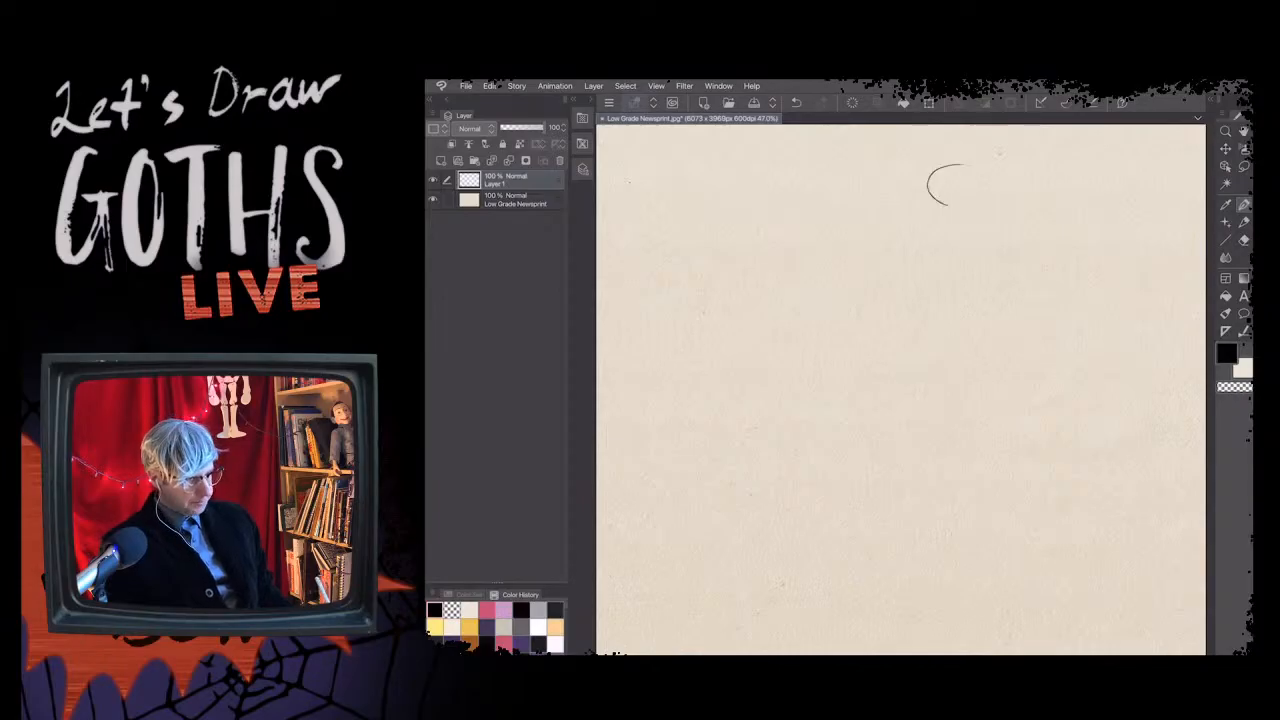
{"action": "mouse_move", "coordinate": [940, 163]}
{"action": "left_mouse_down"}
{"action": "mouse_move", "coordinate": [904, 209]}
{"action": "mouse_move", "coordinate": [897, 260]}
{"action": "mouse_move", "coordinate": [1004, 166]}
{"action": "mouse_move", "coordinate": [1003, 214]}
{"action": "mouse_move", "coordinate": [1024, 222]}
{"action": "mouse_move", "coordinate": [1035, 253]}
{"action": "left_mouse_up"}
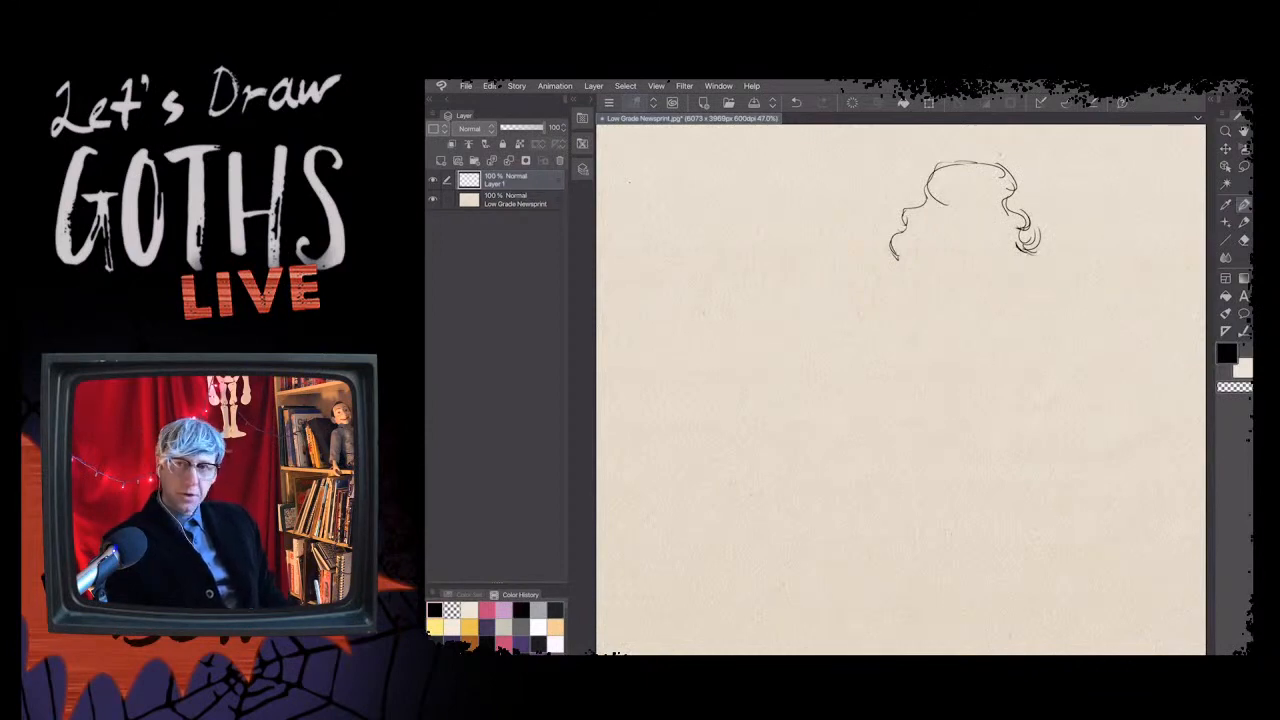
{"action": "left_click_drag", "start_coordinate": [1018, 248], "coordinate": [1032, 254]}
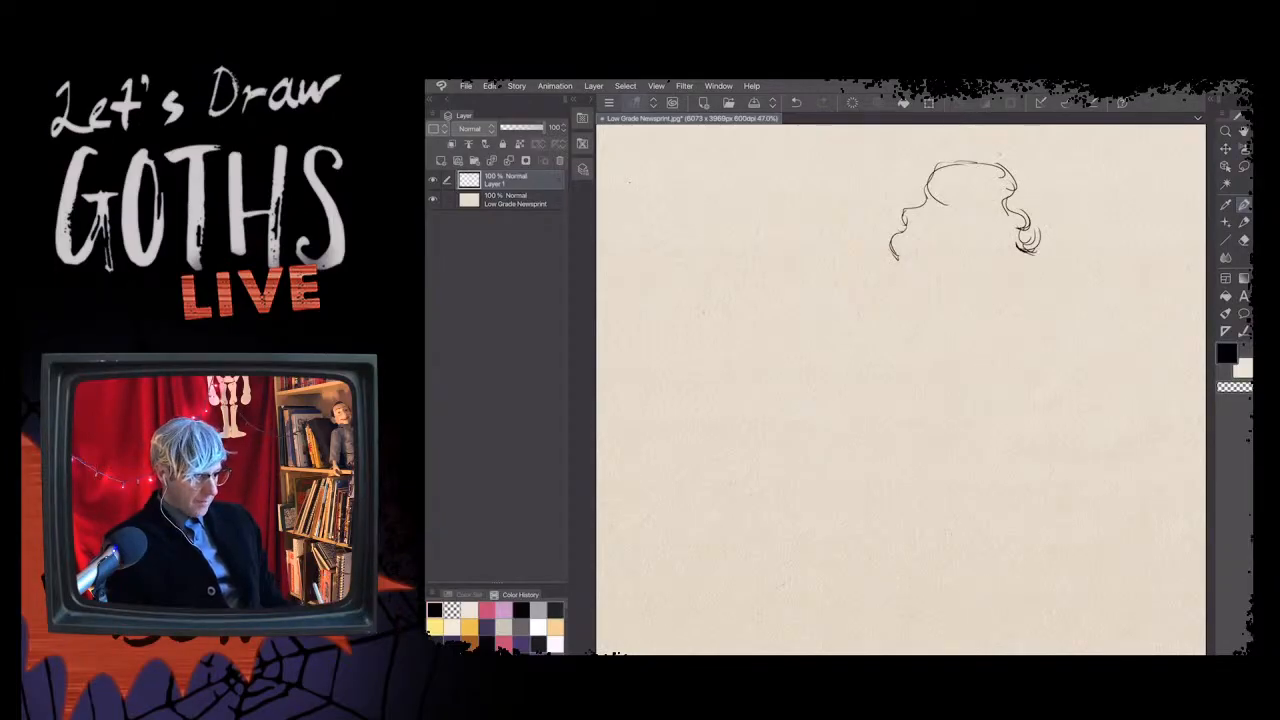
{"action": "mouse_move", "coordinate": [1001, 226]}
{"action": "left_mouse_down"}
{"action": "mouse_move", "coordinate": [1003, 298]}
{"action": "mouse_move", "coordinate": [973, 320]}
{"action": "left_mouse_up"}
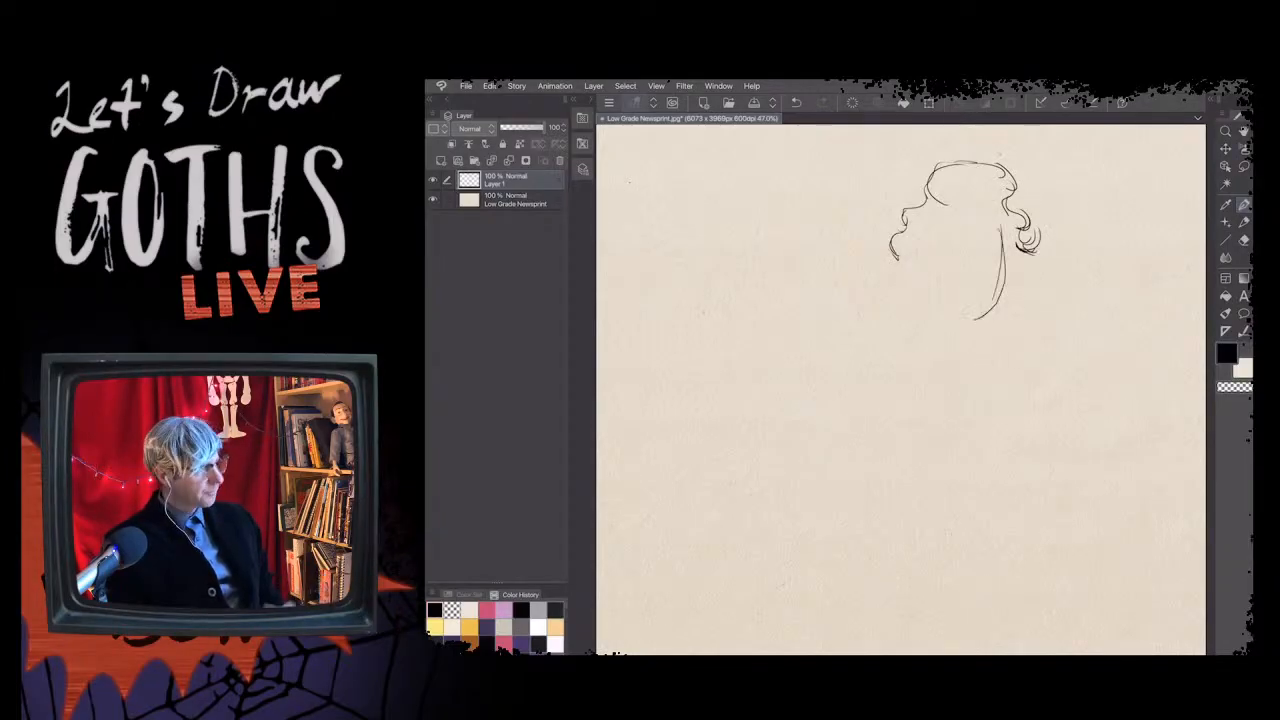
{"action": "key", "text": "ctrl+z"}
{"action": "key", "text": "ctrl+z"}
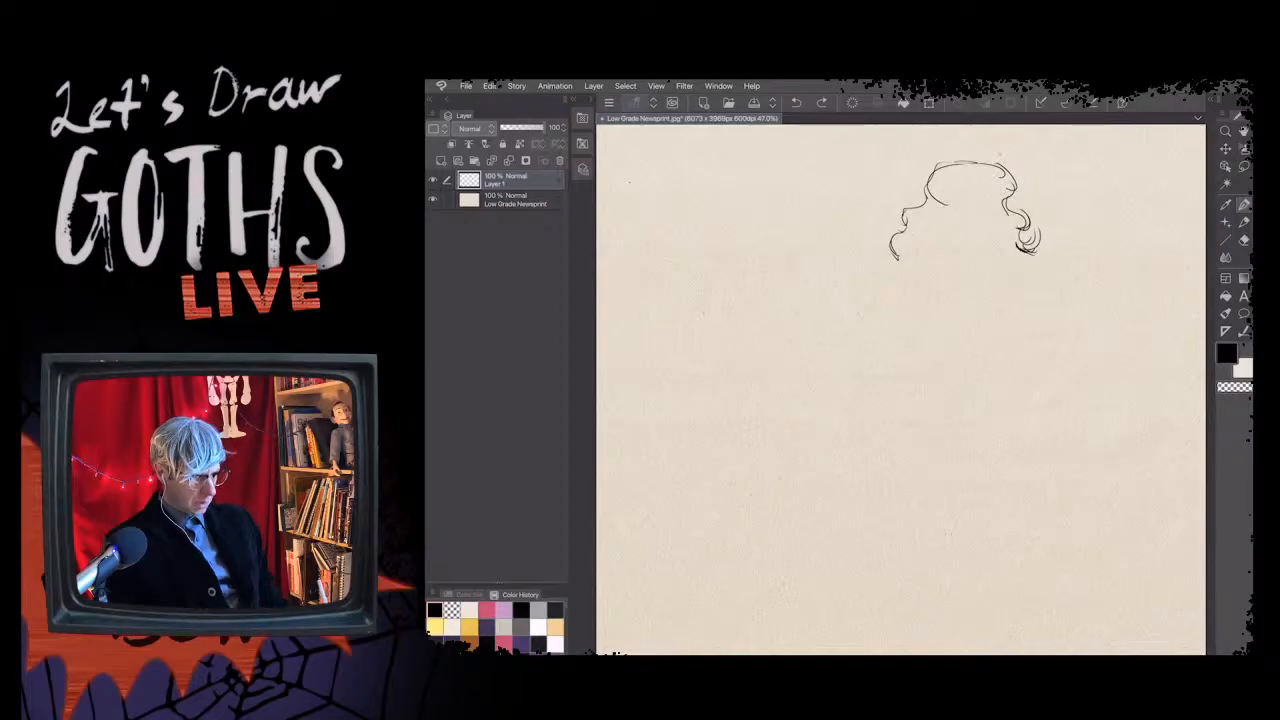
- Sketch curly locks across the forehead and the face's contour from the temple down to the chin
{"action": "left_click_drag", "start_coordinate": [1000, 210], "coordinate": [1006, 240]}
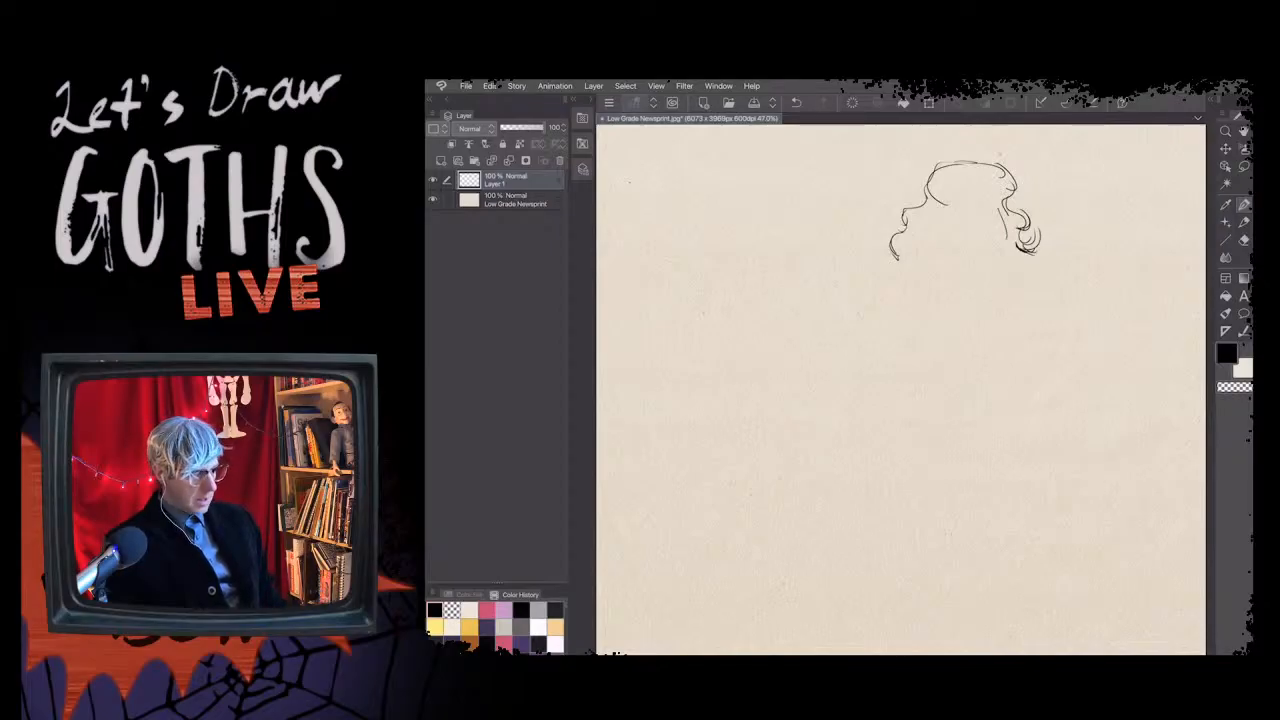
{"action": "key", "text": "ctrl+z"}
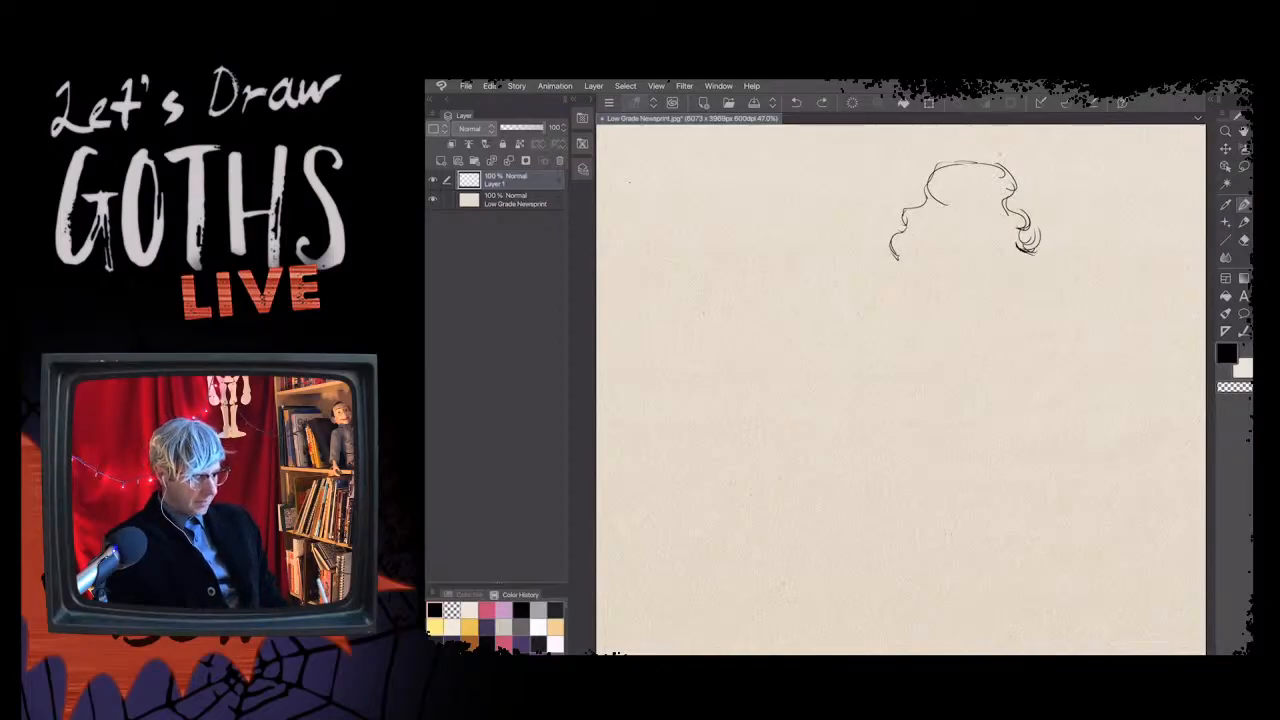
{"action": "mouse_move", "coordinate": [972, 195]}
{"action": "left_mouse_down"}
{"action": "mouse_move", "coordinate": [952, 215]}
{"action": "mouse_move", "coordinate": [1005, 234]}
{"action": "left_mouse_up"}
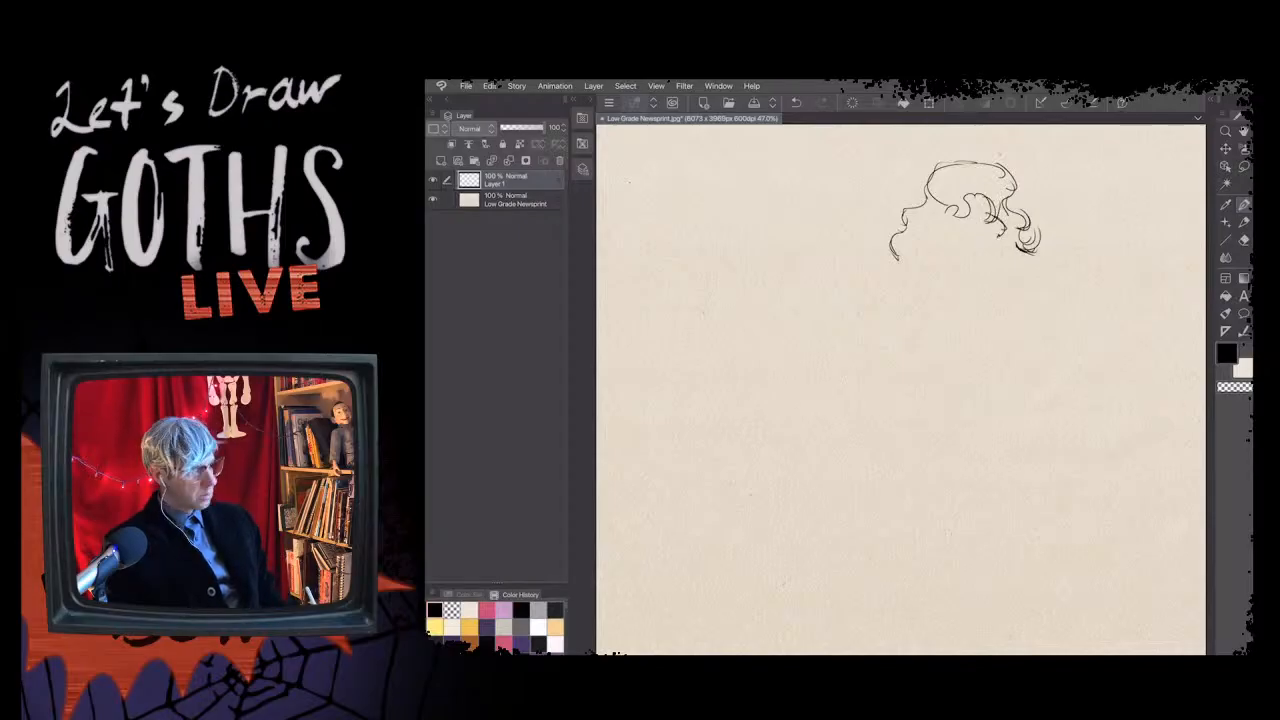
{"action": "mouse_move", "coordinate": [1003, 252]}
{"action": "left_mouse_down"}
{"action": "mouse_move", "coordinate": [1006, 284]}
{"action": "mouse_move", "coordinate": [955, 308]}
{"action": "left_mouse_up"}
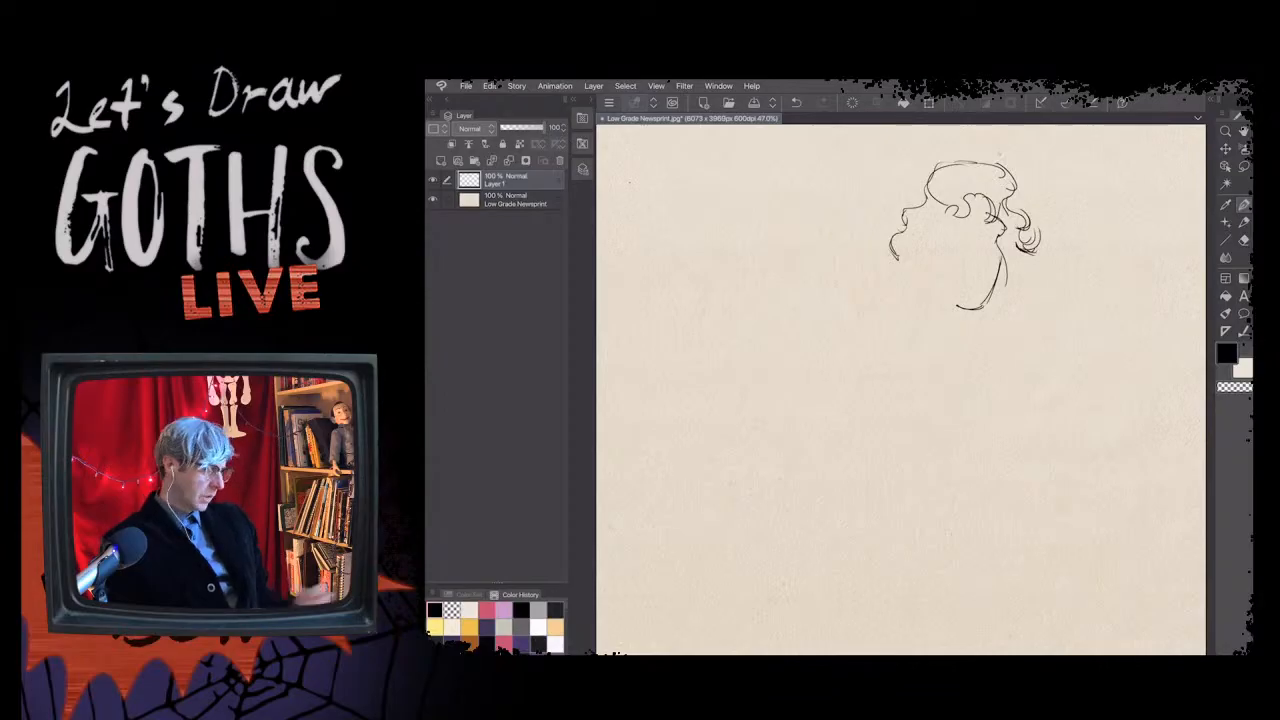
- Lower the sketch layer's opacity to 31% and sketch the other jawline, ear, centre guideline, eyes, nose and mouth
{"action": "left_click_drag", "start_coordinate": [543, 128], "coordinate": [514, 128]}
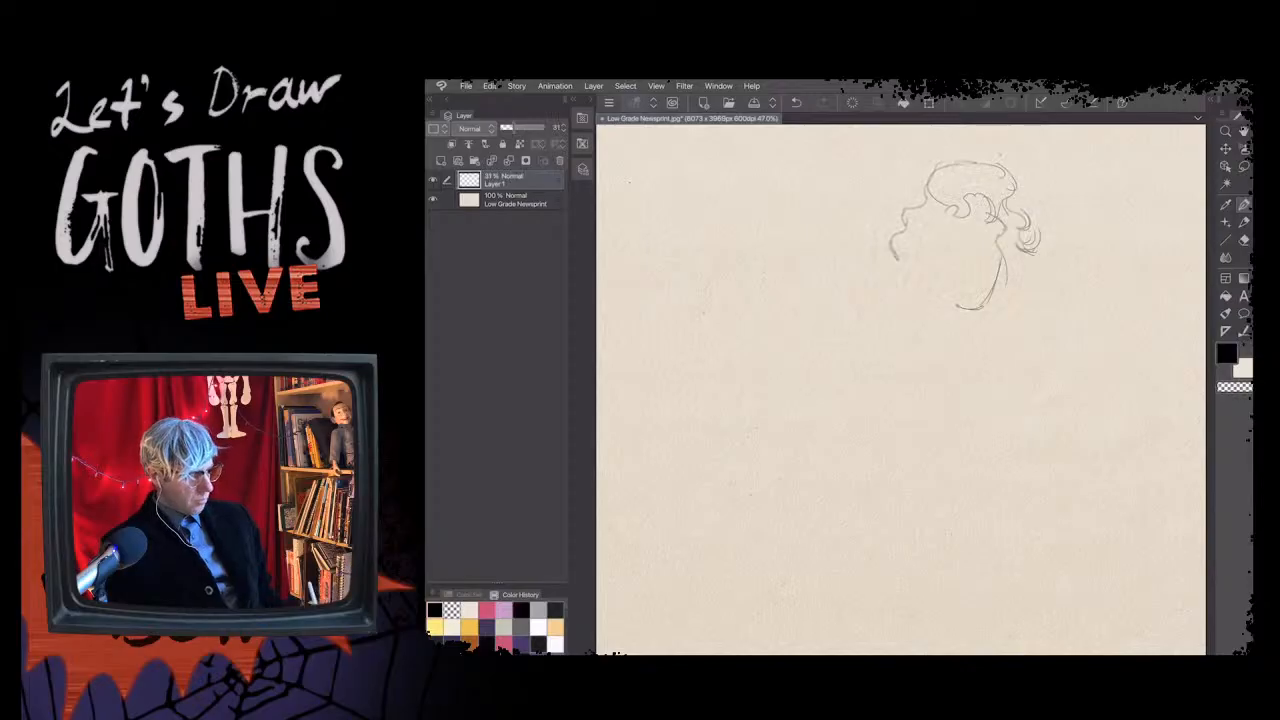
{"action": "left_click_drag", "start_coordinate": [927, 255], "coordinate": [955, 307]}
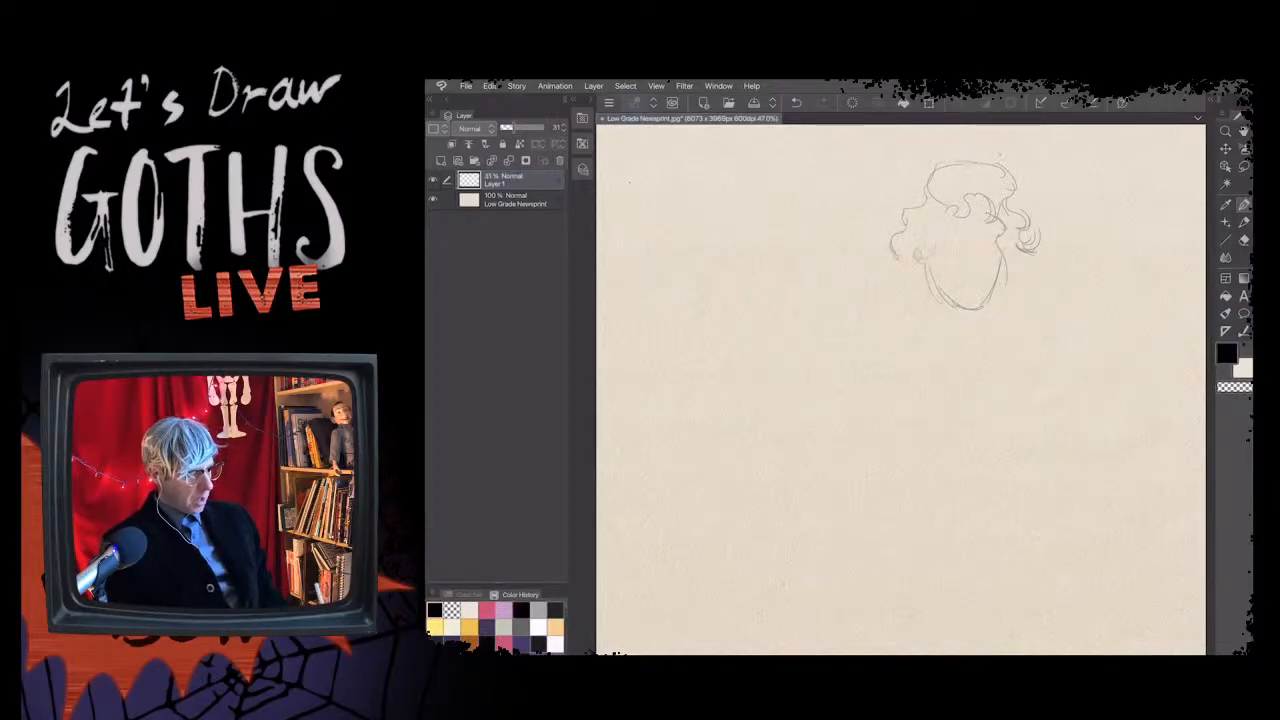
{"action": "left_click_drag", "start_coordinate": [972, 224], "coordinate": [972, 290]}
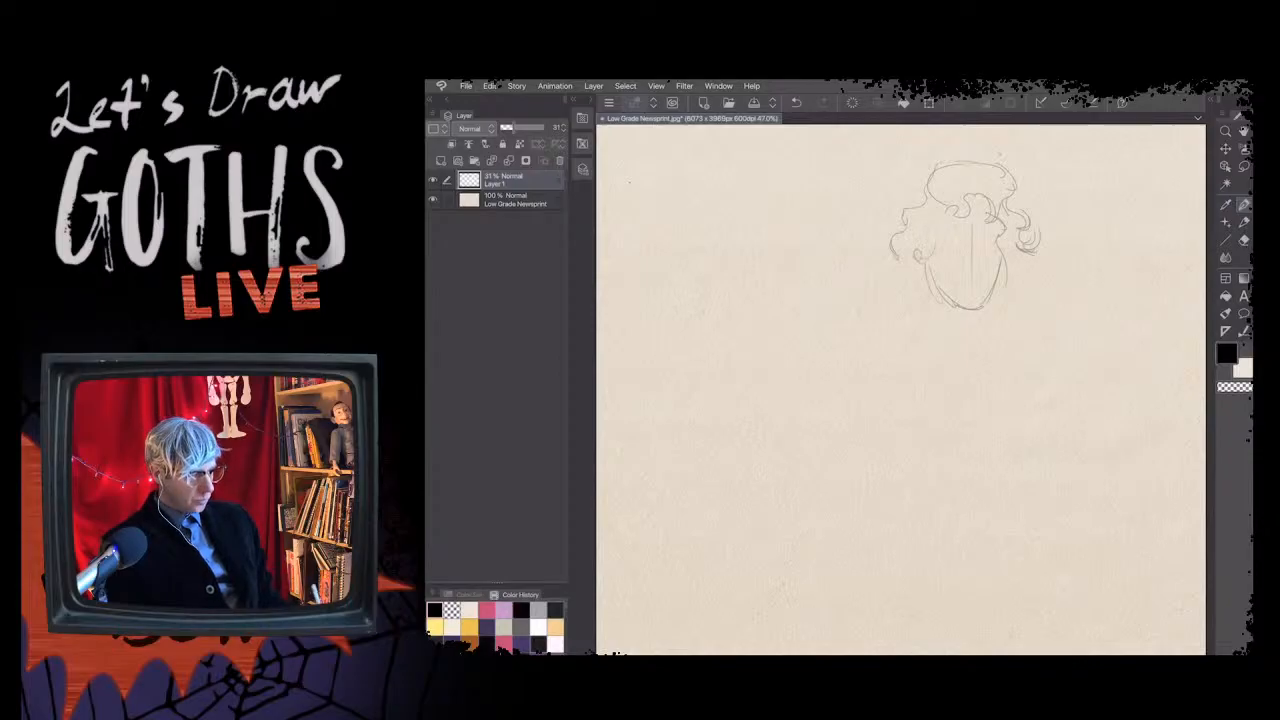
{"action": "mouse_move", "coordinate": [944, 249]}
{"action": "left_mouse_down"}
{"action": "mouse_move", "coordinate": [992, 251]}
{"action": "mouse_move", "coordinate": [960, 252]}
{"action": "left_mouse_up"}
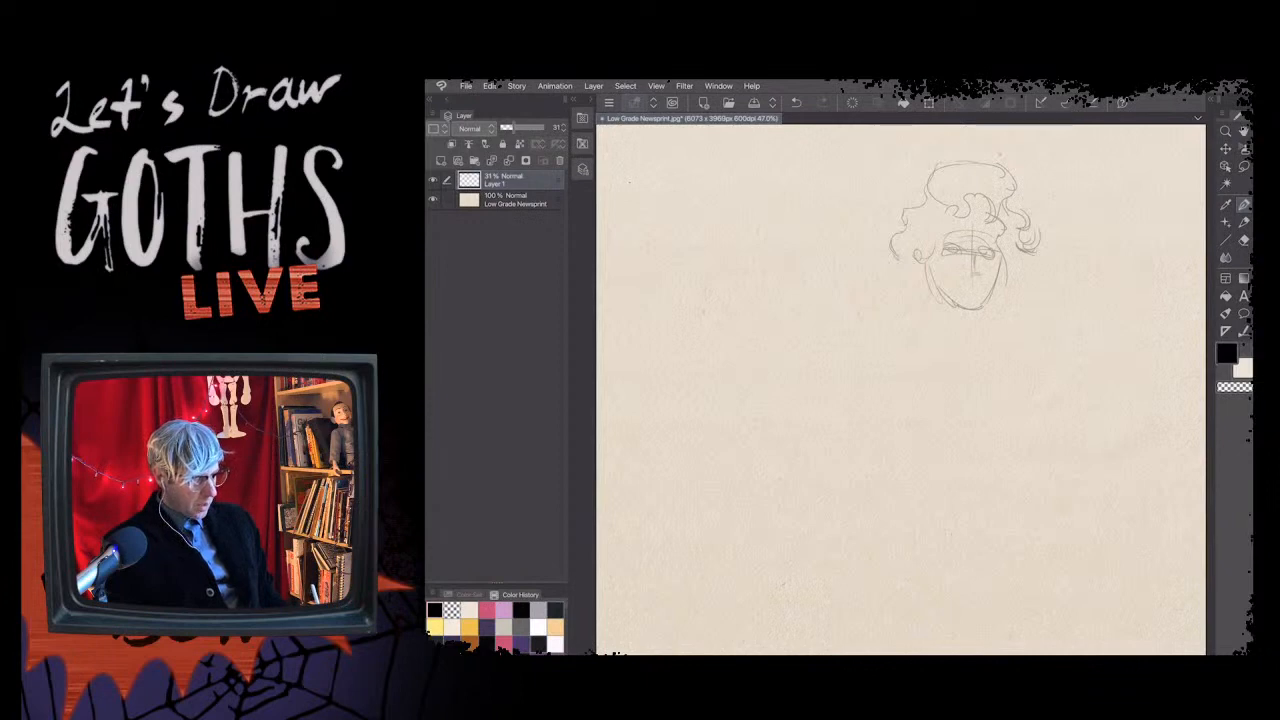
{"action": "left_click_drag", "start_coordinate": [968, 275], "coordinate": [981, 274]}
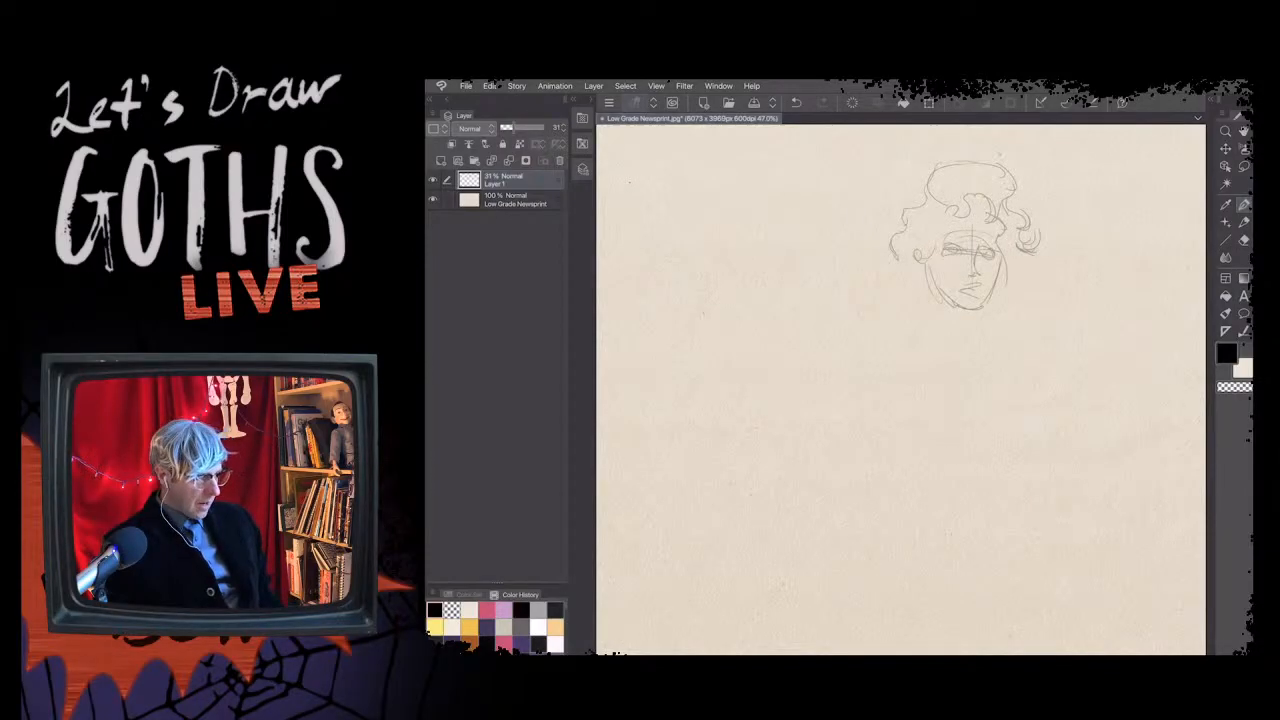
{"action": "key", "text": "ctrl+z"}
{"action": "key", "text": "ctrl+y"}
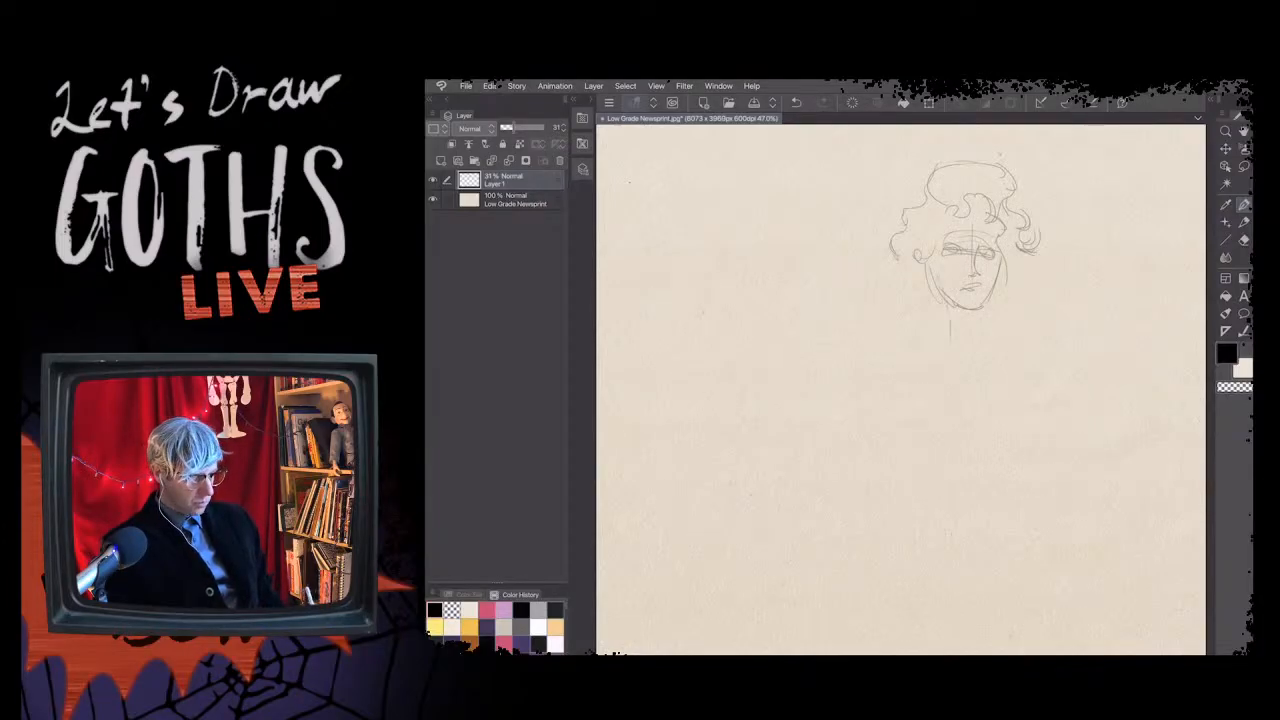
- Sketch the neck and sloping shoulder lines, erase stray marks there, and close them with a curved neckline
{"action": "mouse_move", "coordinate": [981, 306]}
{"action": "left_mouse_down"}
{"action": "mouse_move", "coordinate": [976, 352]}
{"action": "mouse_move", "coordinate": [1022, 342]}
{"action": "mouse_move", "coordinate": [927, 358]}
{"action": "left_mouse_up"}
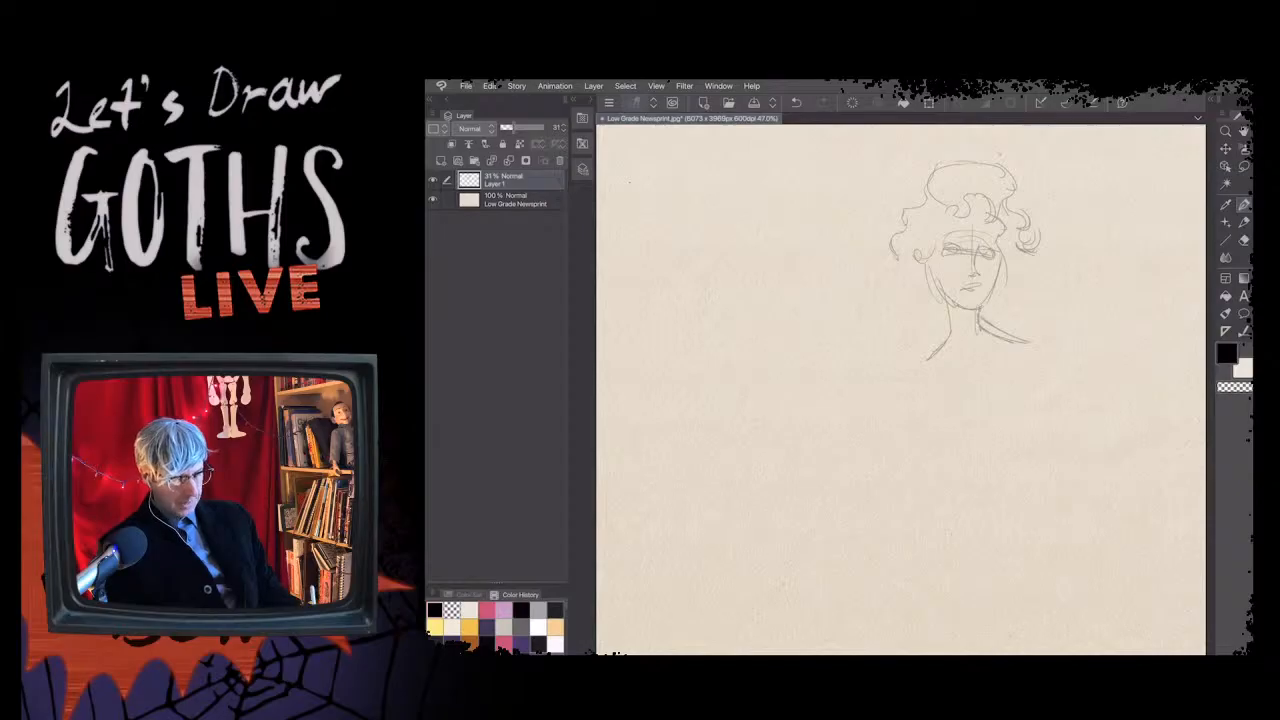
{"action": "key", "text": "e"}
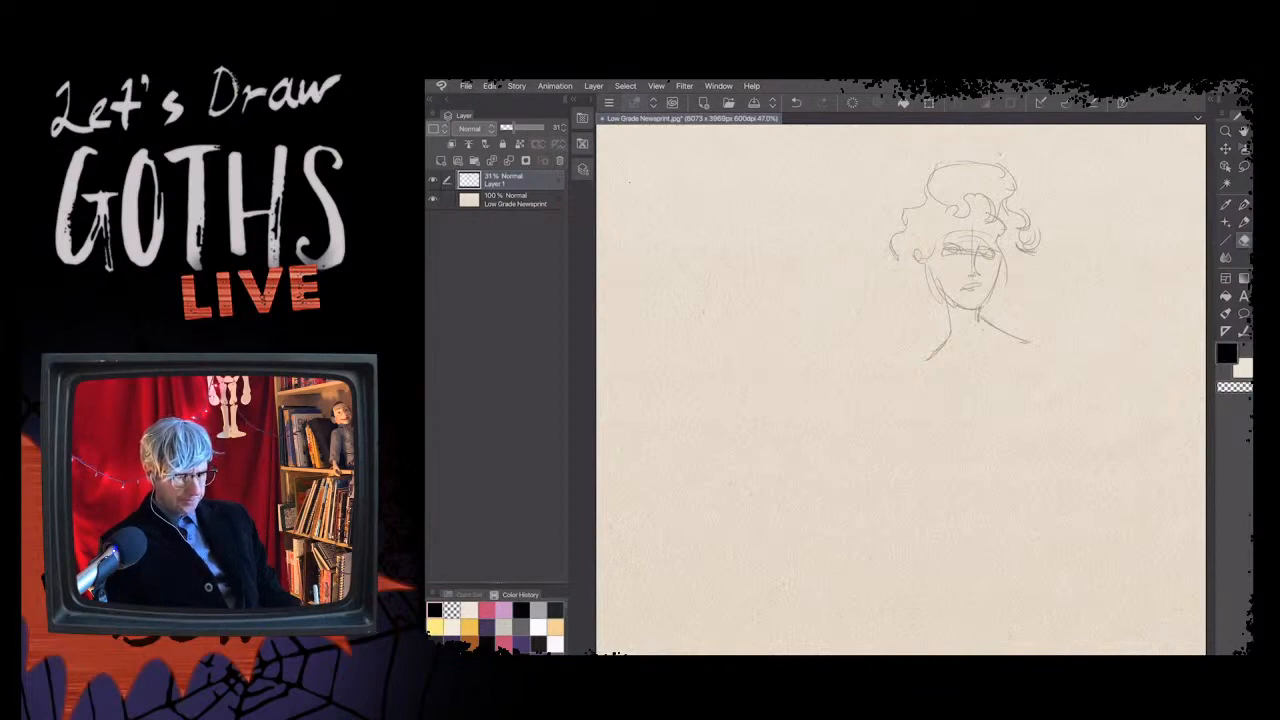
{"action": "key", "text": "p"}
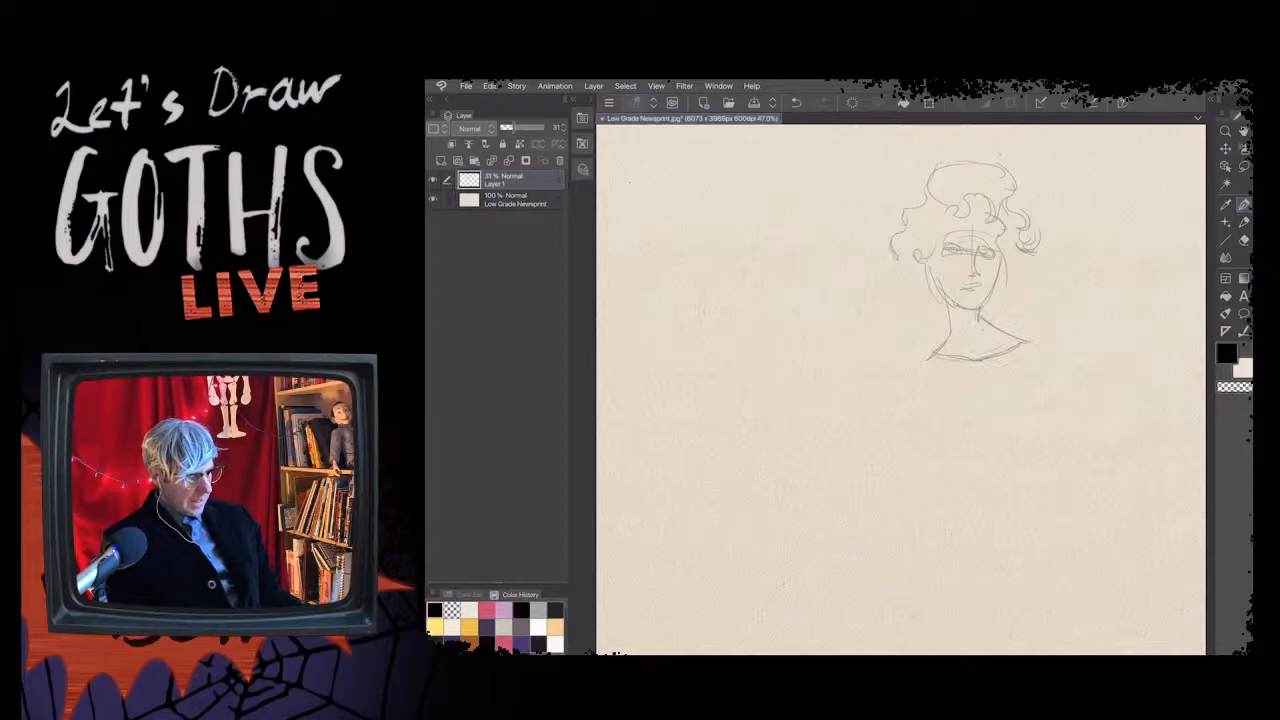
- Sketch both rounded shoulders, the long outer body line on one side, and the slender hanging arm on the other
{"action": "mouse_move", "coordinate": [1025, 341]}
{"action": "left_mouse_down"}
{"action": "mouse_move", "coordinate": [1057, 344]}
{"action": "mouse_move", "coordinate": [1055, 404]}
{"action": "left_mouse_up"}
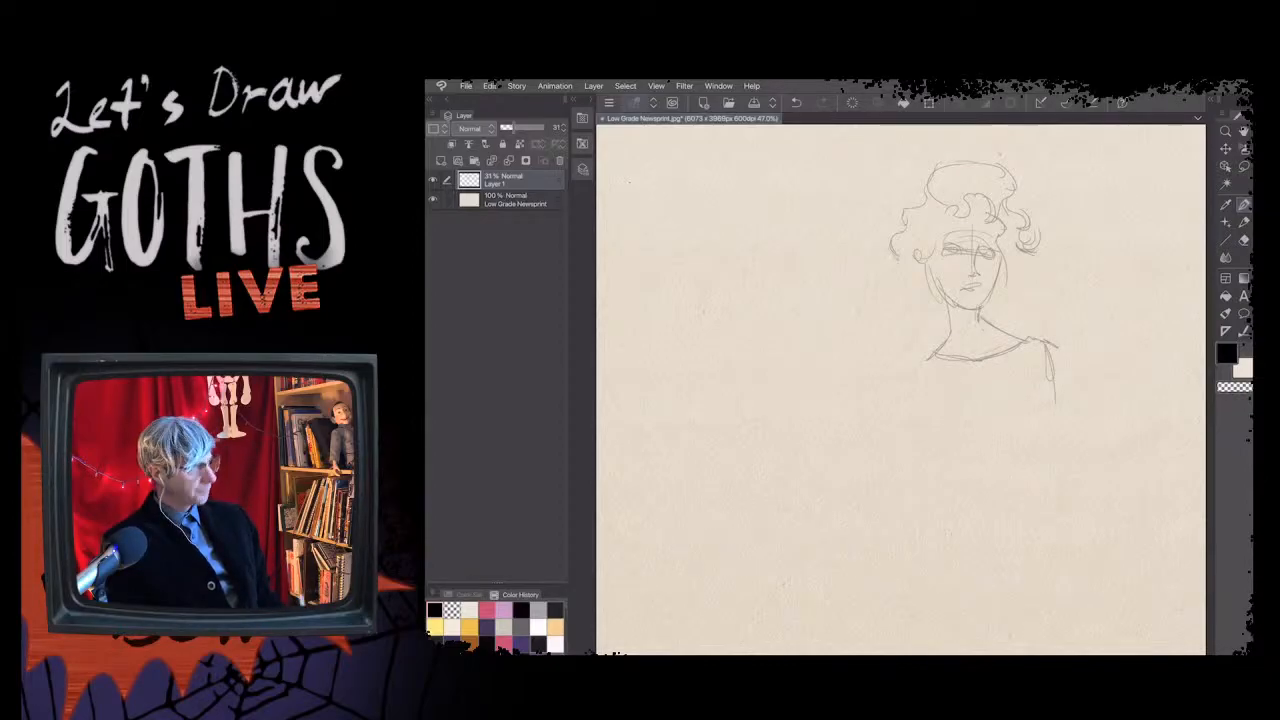
{"action": "left_click_drag", "start_coordinate": [1046, 352], "coordinate": [1050, 505]}
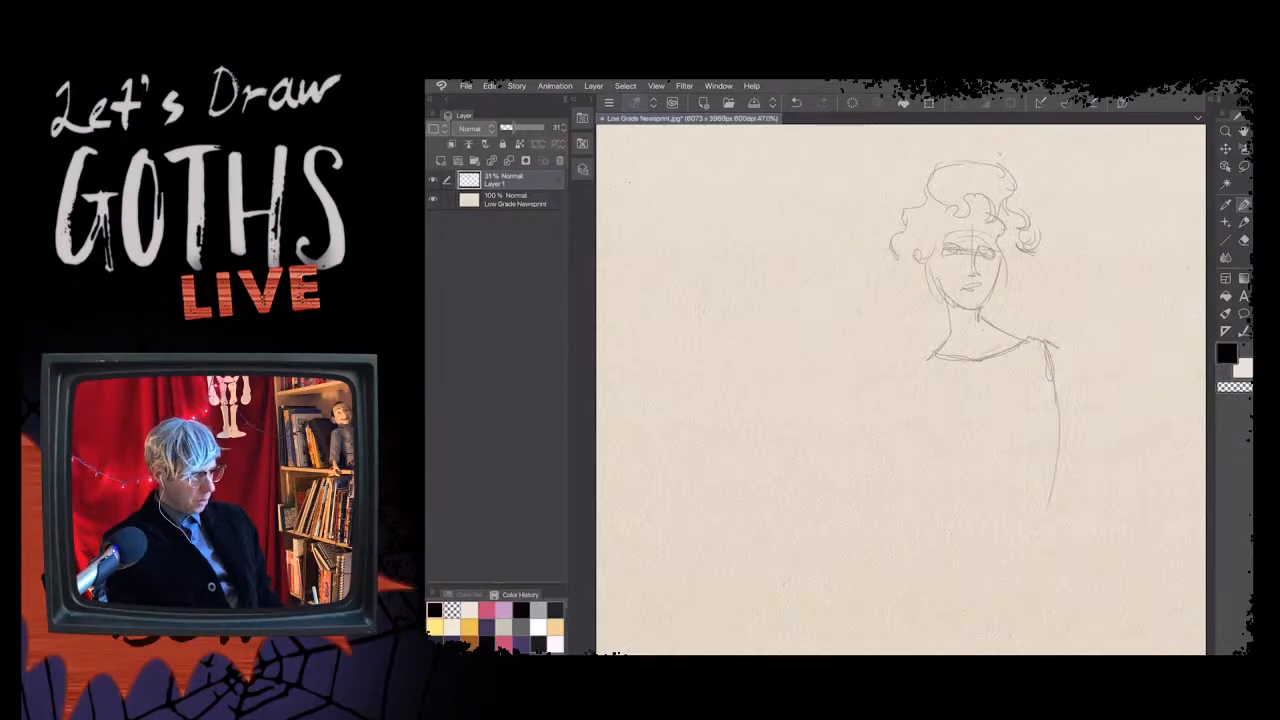
{"action": "left_click_drag", "start_coordinate": [923, 357], "coordinate": [921, 446]}
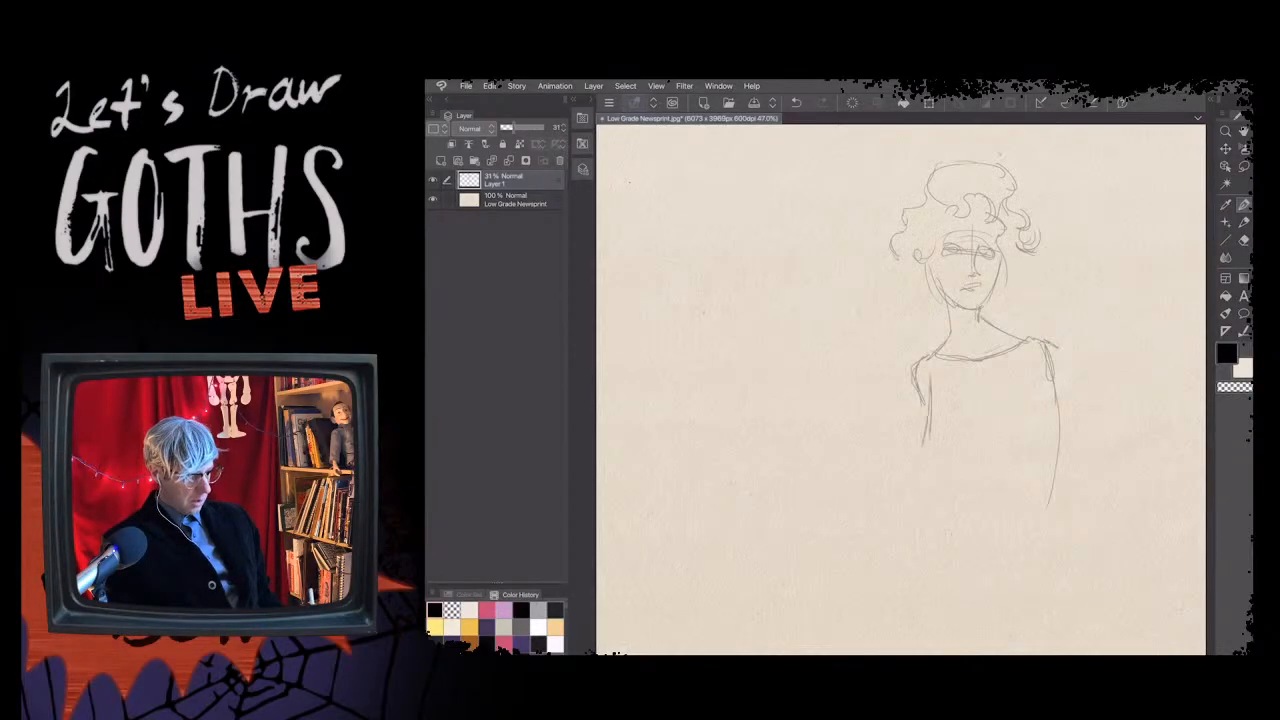
{"action": "mouse_move", "coordinate": [930, 392]}
{"action": "left_mouse_down"}
{"action": "mouse_move", "coordinate": [914, 504]}
{"action": "mouse_move", "coordinate": [926, 582]}
{"action": "left_mouse_up"}
{"action": "left_click_drag", "start_coordinate": [924, 464], "coordinate": [933, 604]}
{"action": "left_click_drag", "start_coordinate": [936, 514], "coordinate": [932, 576]}
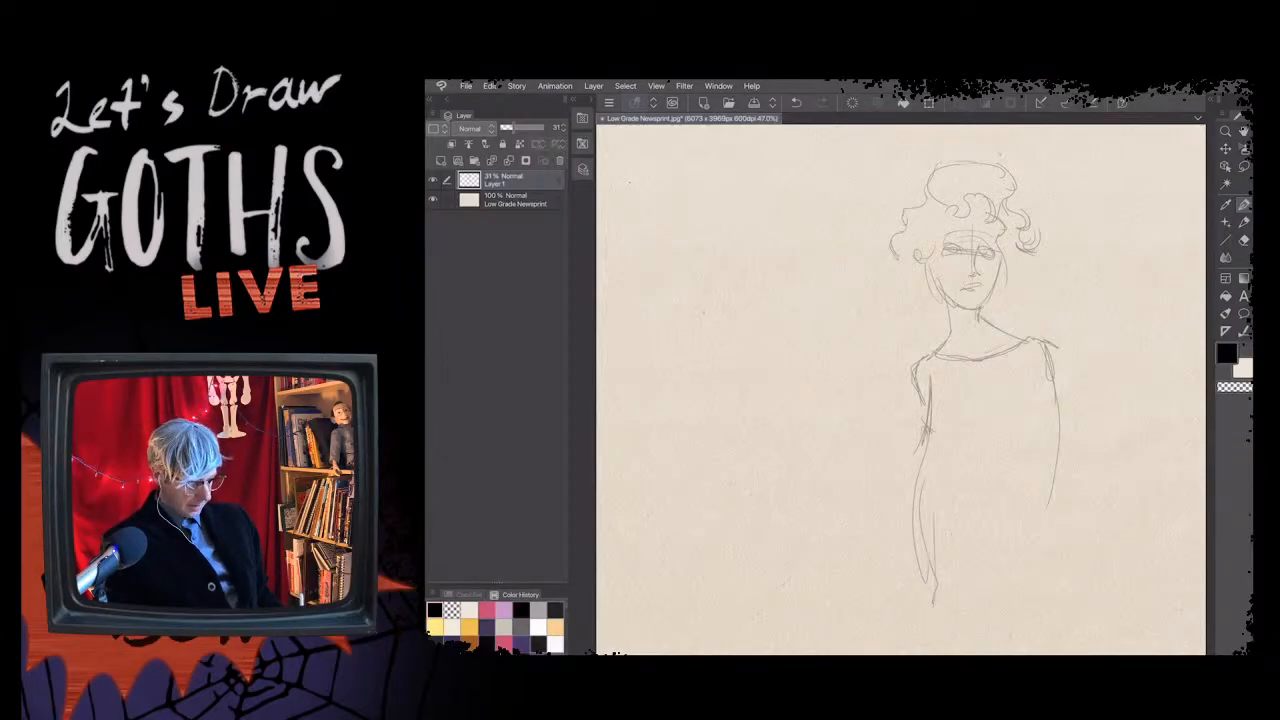
{"action": "left_click_drag", "start_coordinate": [936, 480], "coordinate": [929, 554]}
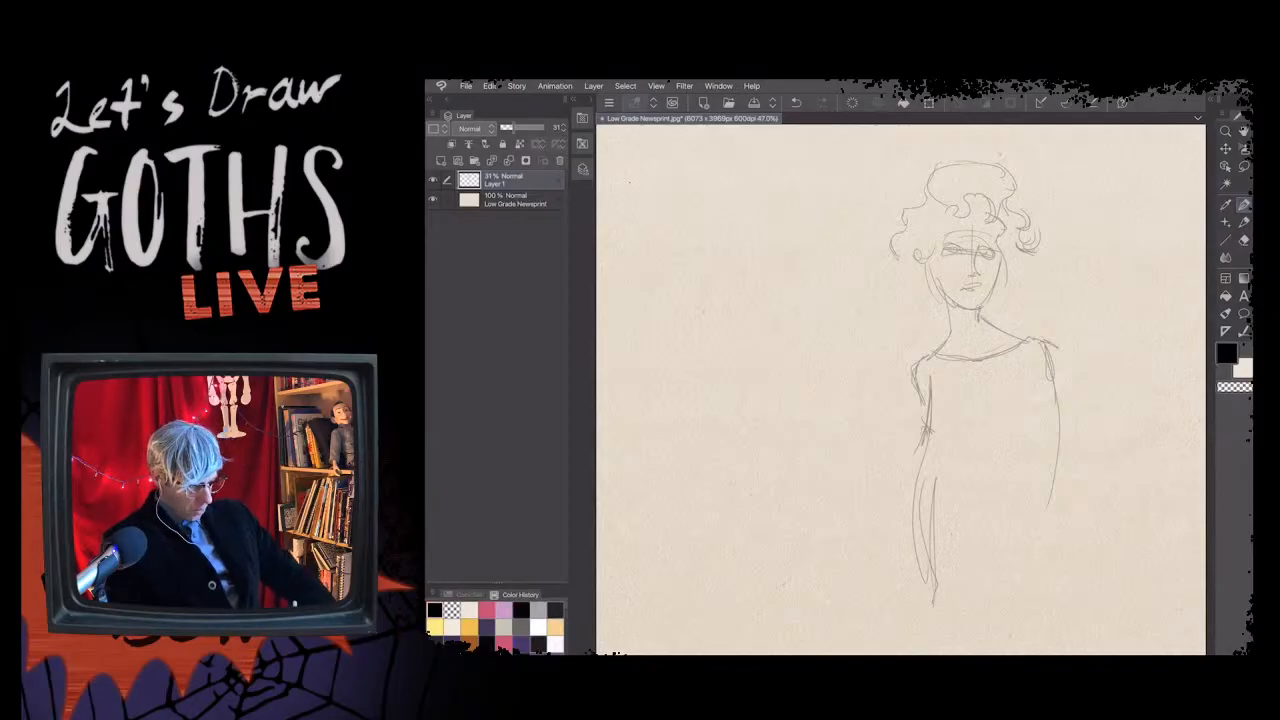
- Sketch the garment's curved hem near the canvas's lower edge and the side line running down to it
{"action": "left_click_drag", "start_coordinate": [940, 632], "coordinate": [1070, 624]}
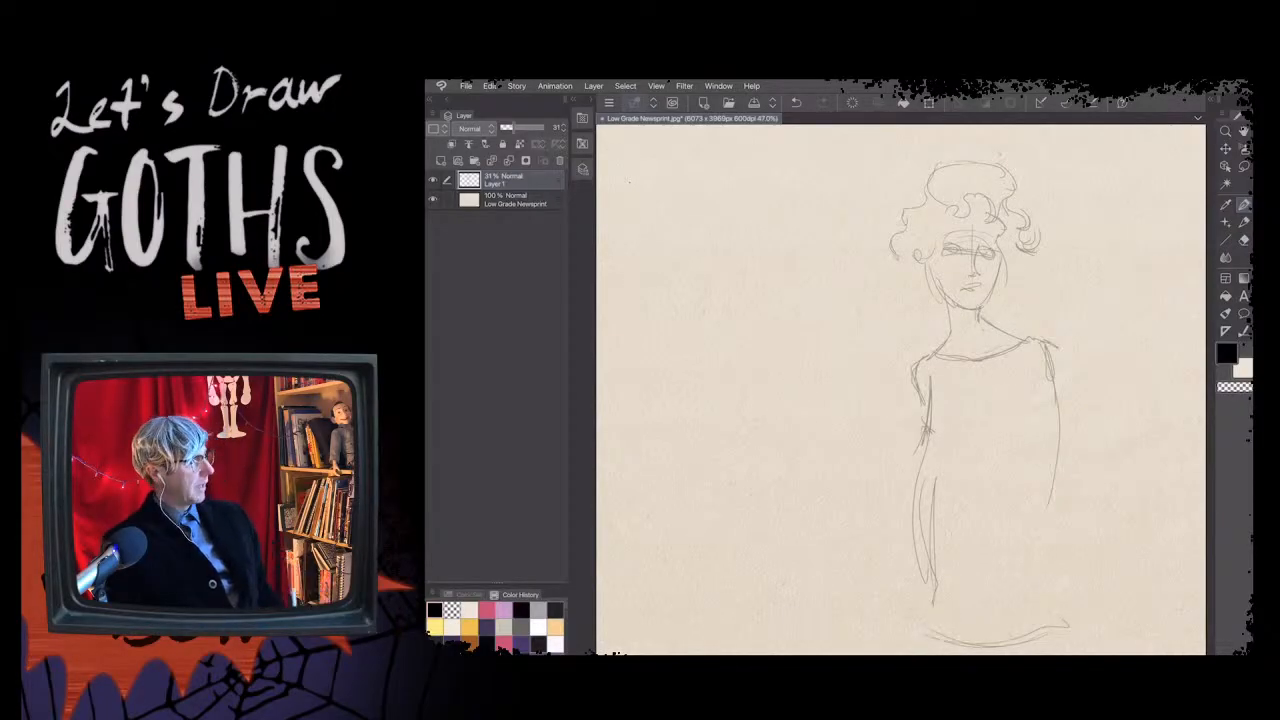
{"action": "left_click_drag", "start_coordinate": [1053, 512], "coordinate": [1052, 604]}
{"action": "left_click_drag", "start_coordinate": [1047, 484], "coordinate": [1050, 612]}
{"action": "left_click_drag", "start_coordinate": [1053, 400], "coordinate": [1052, 448]}
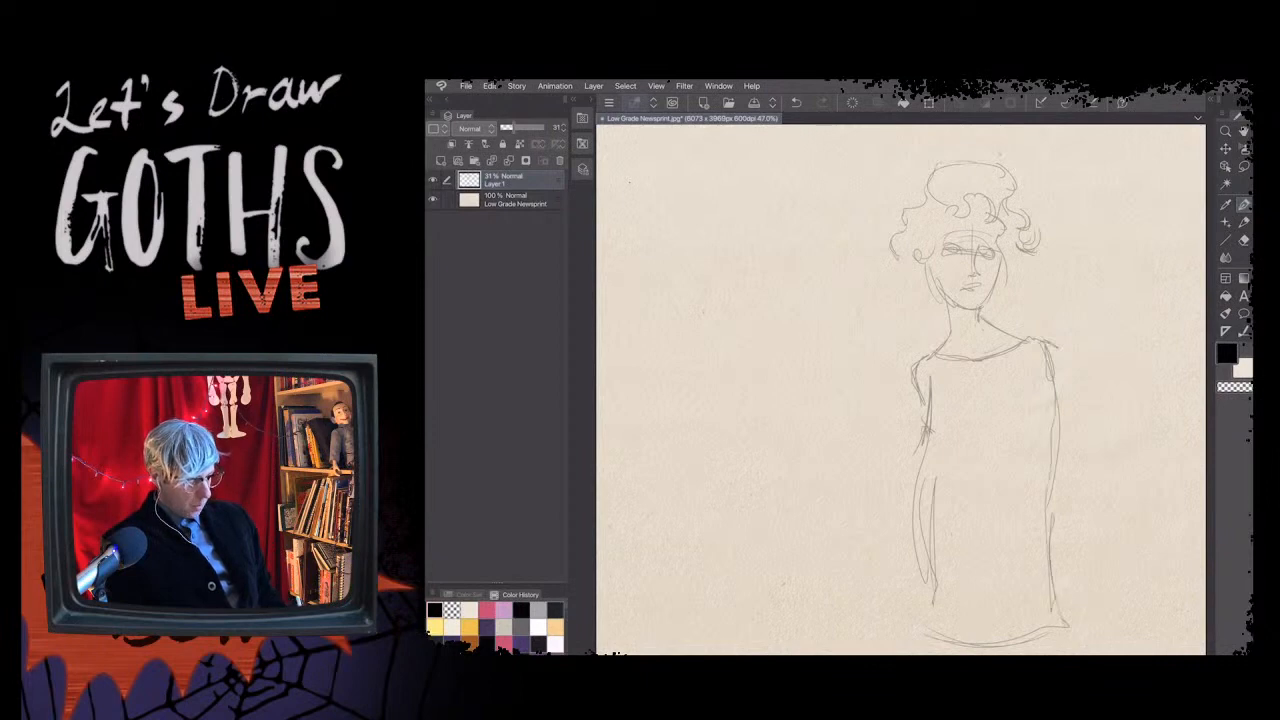
- Sketch a wide bowed sleeve with a cuff beside the torso, plus a small folded shape and vertical line at the torso's centre
{"action": "mouse_move", "coordinate": [1044, 368]}
{"action": "left_mouse_down"}
{"action": "mouse_move", "coordinate": [1066, 480]}
{"action": "mouse_move", "coordinate": [1060, 574]}
{"action": "left_mouse_up"}
{"action": "left_click_drag", "start_coordinate": [1098, 510], "coordinate": [1074, 390]}
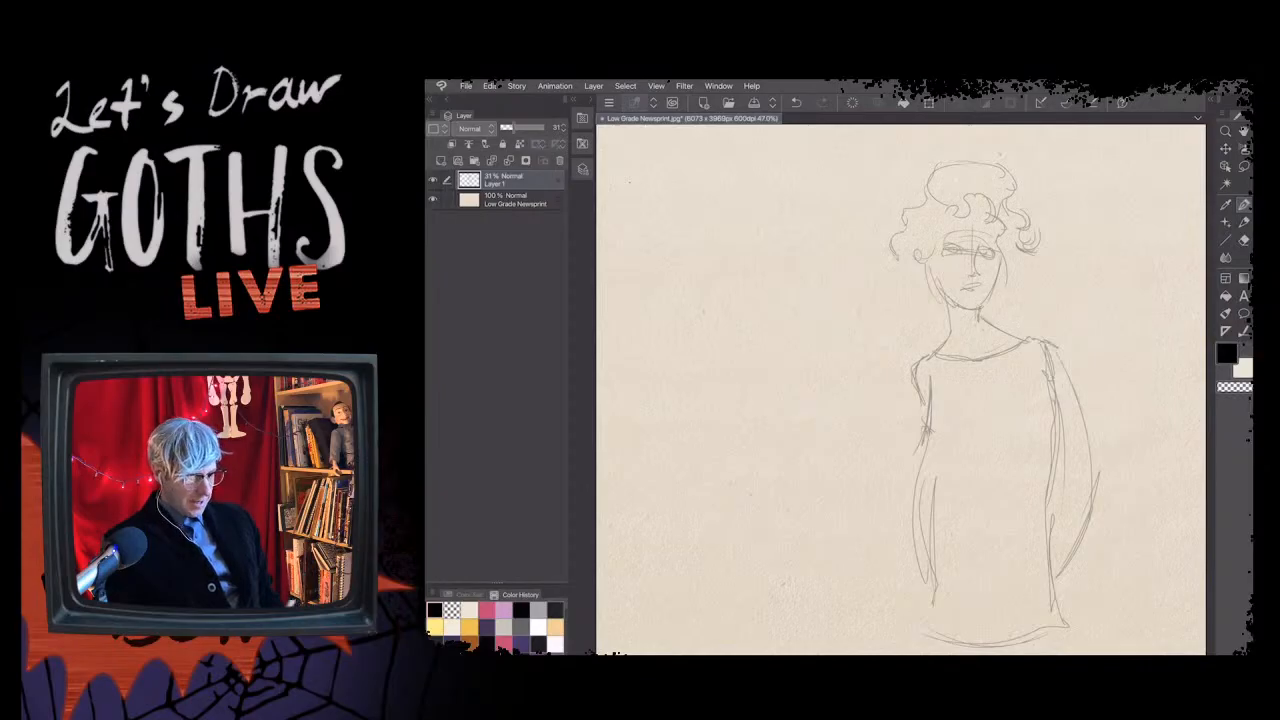
{"action": "left_click_drag", "start_coordinate": [1042, 358], "coordinate": [1043, 552]}
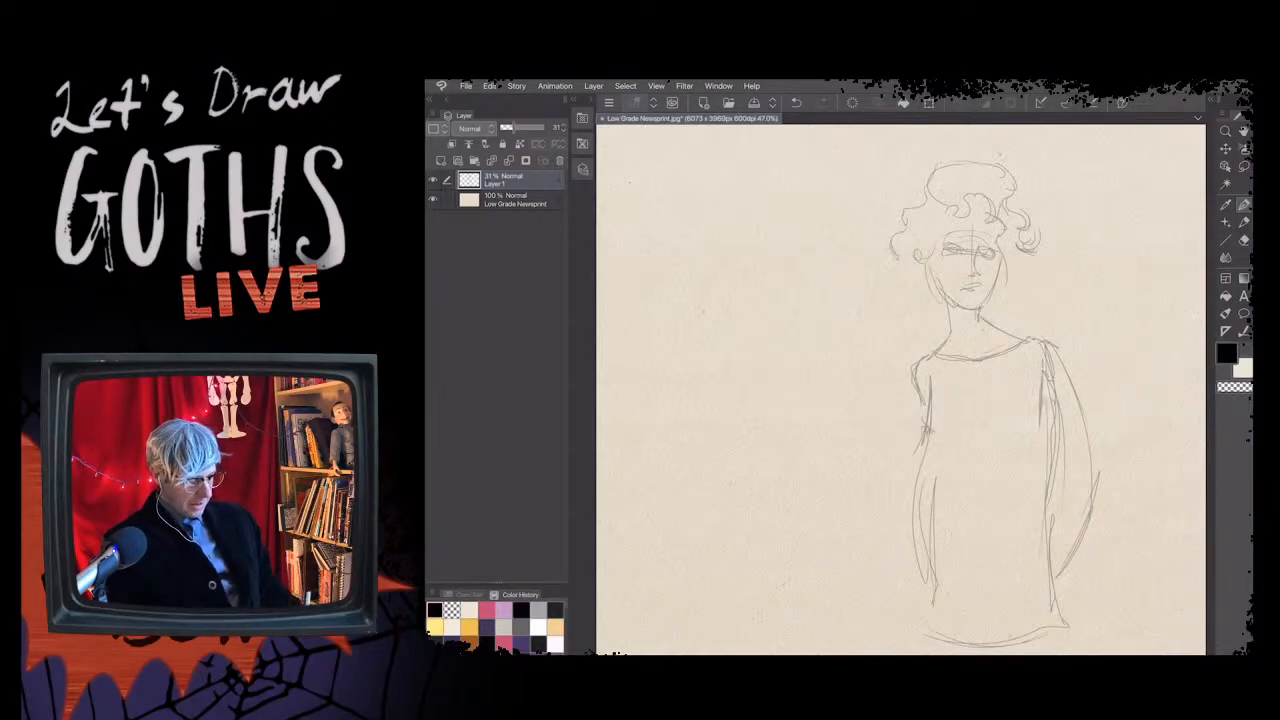
{"action": "left_click_drag", "start_coordinate": [1087, 485], "coordinate": [1057, 527]}
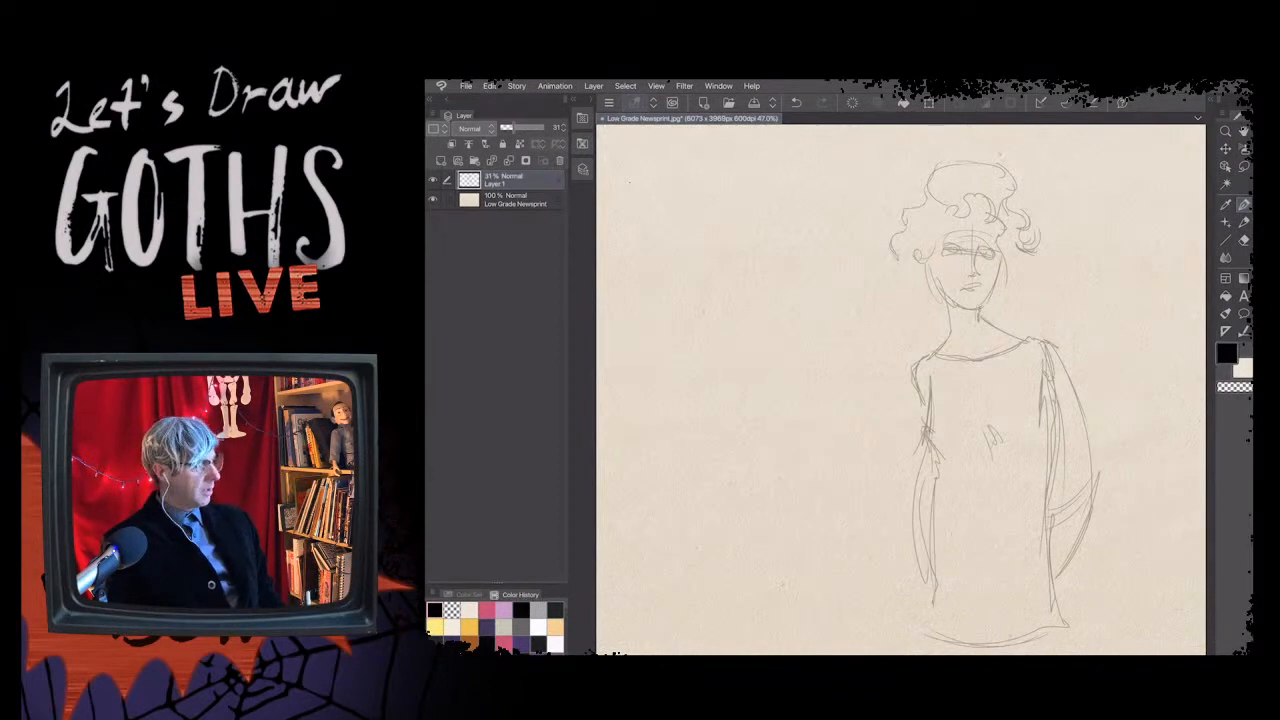
{"action": "left_click_drag", "start_coordinate": [987, 448], "coordinate": [987, 494]}
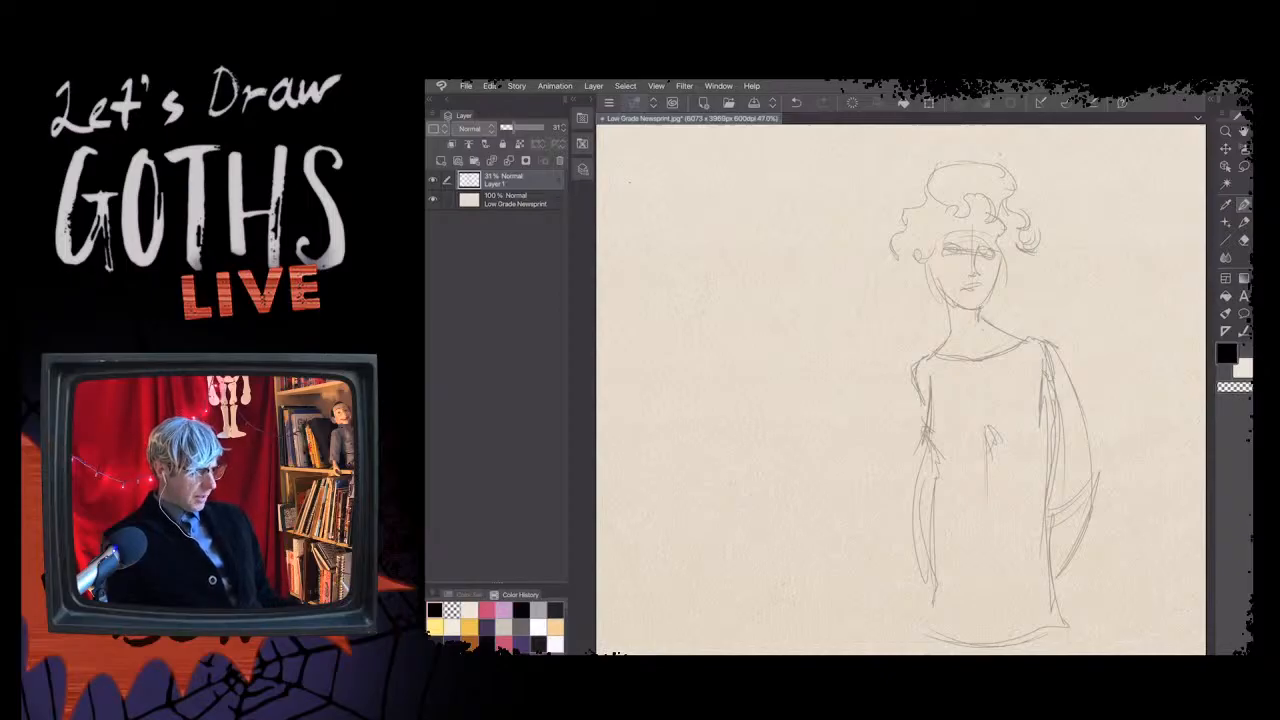
- Set the sketch layer's opacity to 29%
{"action": "mouse_move", "coordinate": [514, 128]}
{"action": "left_mouse_down"}
{"action": "mouse_move", "coordinate": [543, 128]}
{"action": "mouse_move", "coordinate": [505, 127]}
{"action": "left_mouse_up"}
{"action": "mouse_move", "coordinate": [513, 128]}
{"action": "left_mouse_down"}
{"action": "mouse_move", "coordinate": [538, 128]}
{"action": "mouse_move", "coordinate": [513, 128]}
{"action": "left_mouse_up"}
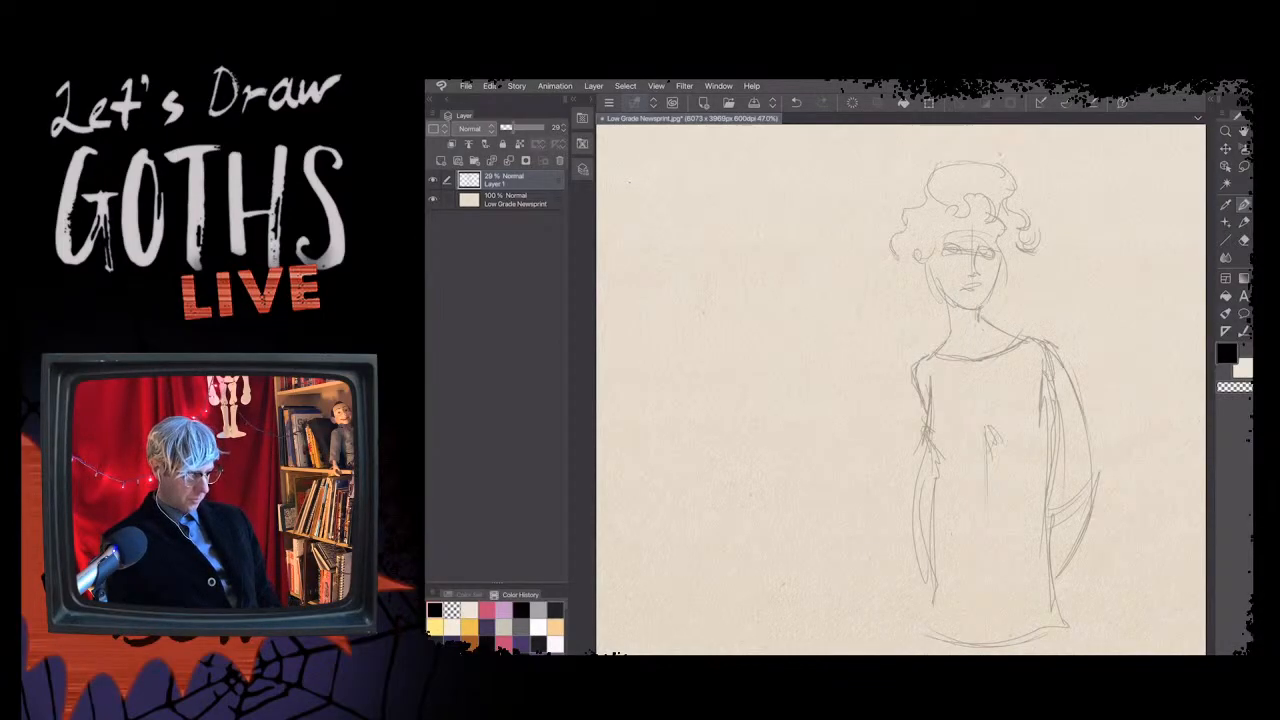
- Scale the whole figure sketch down to roughly half its size and place it in the canvas's upper right area
{"action": "scroll", "coordinate": [900, 390], "scroll_direction": "down", "scroll_amount": 3}
{"action": "scroll", "coordinate": [900, 390], "scroll_direction": "up", "scroll_amount": 1}
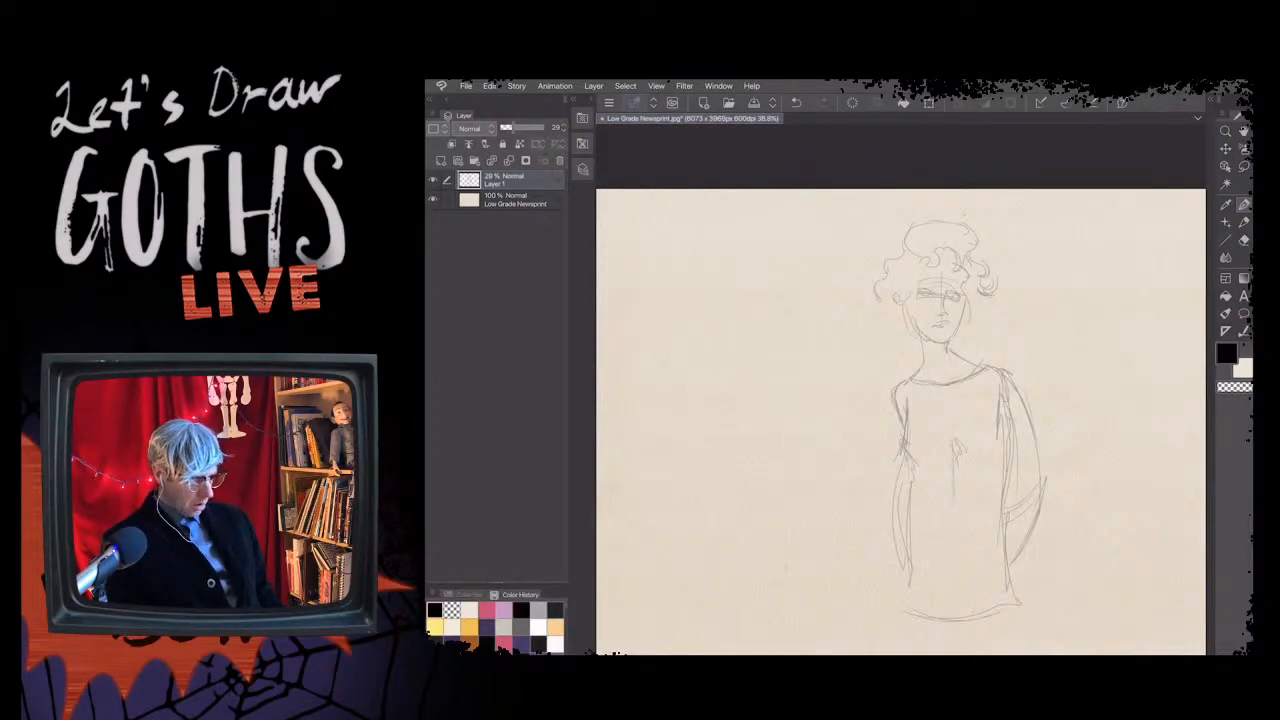
{"action": "key", "text": "o"}
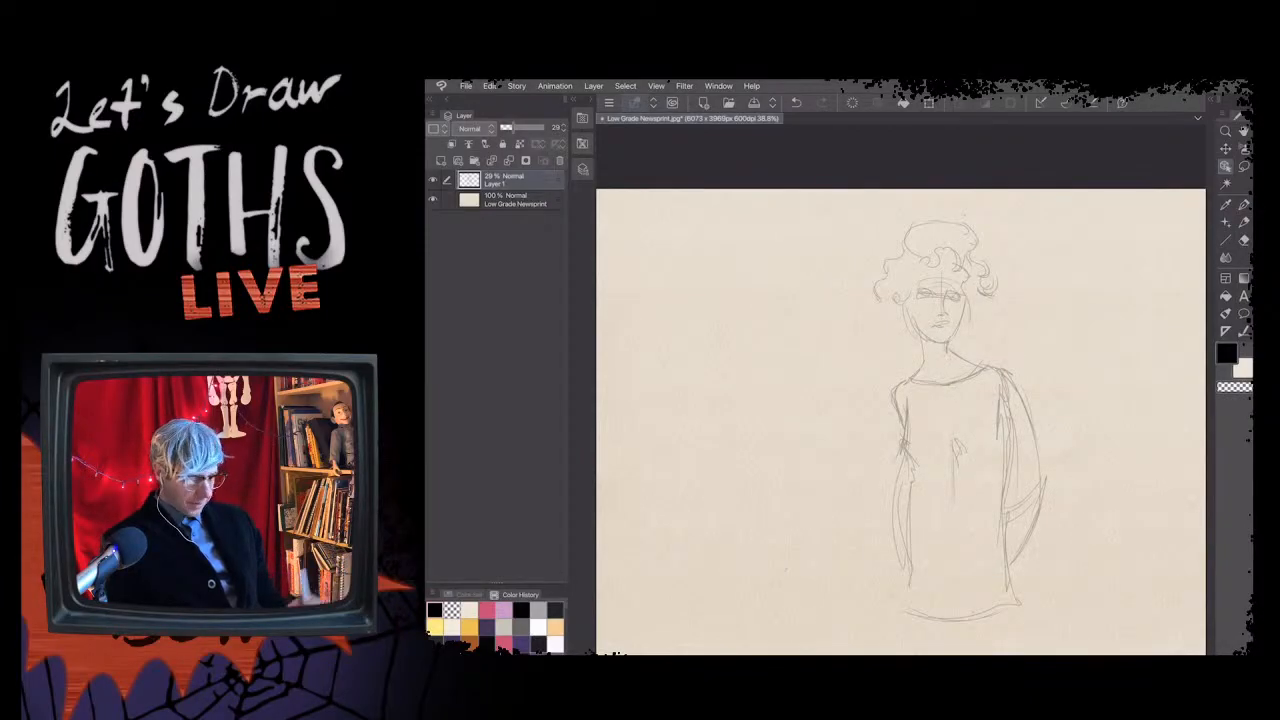
{"action": "key", "text": "ctrl+t"}
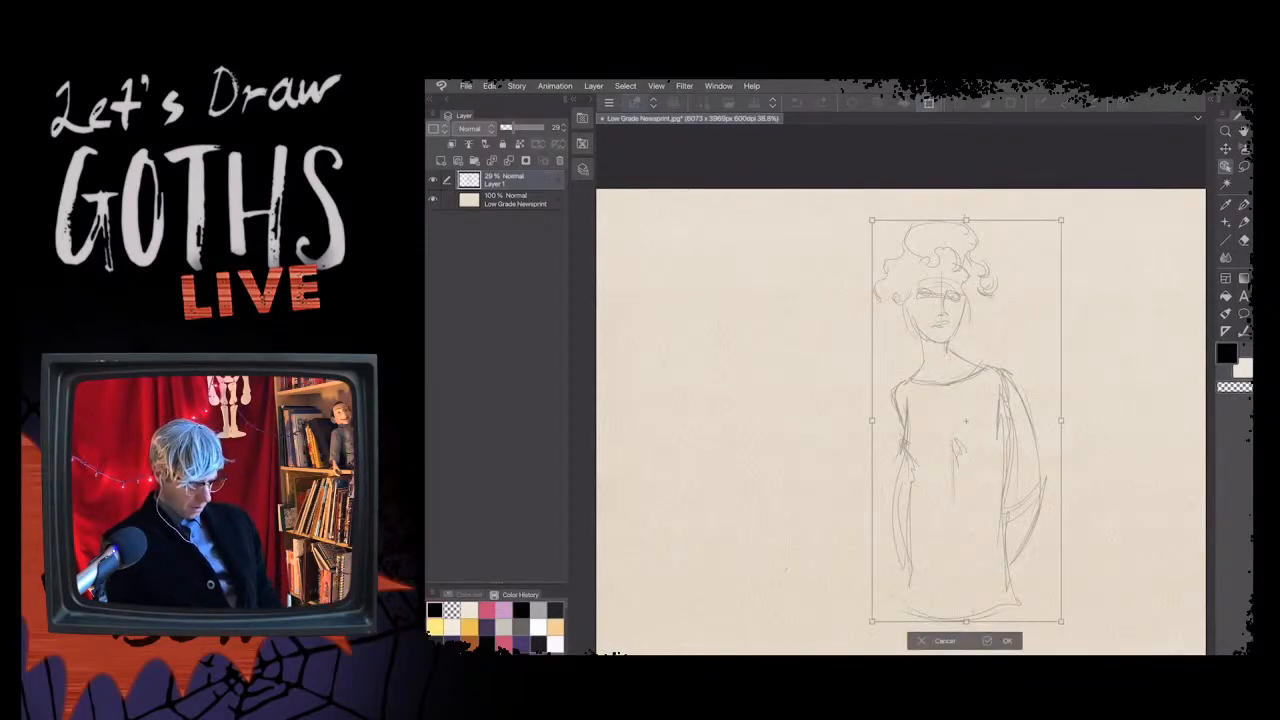
{"action": "mouse_move", "coordinate": [1061, 621]}
{"action": "left_mouse_down"}
{"action": "mouse_move", "coordinate": [960, 389]}
{"action": "mouse_move", "coordinate": [959, 427]}
{"action": "left_mouse_up"}
{"action": "scroll", "coordinate": [806, 275], "scroll_direction": "up", "scroll_amount": 2}
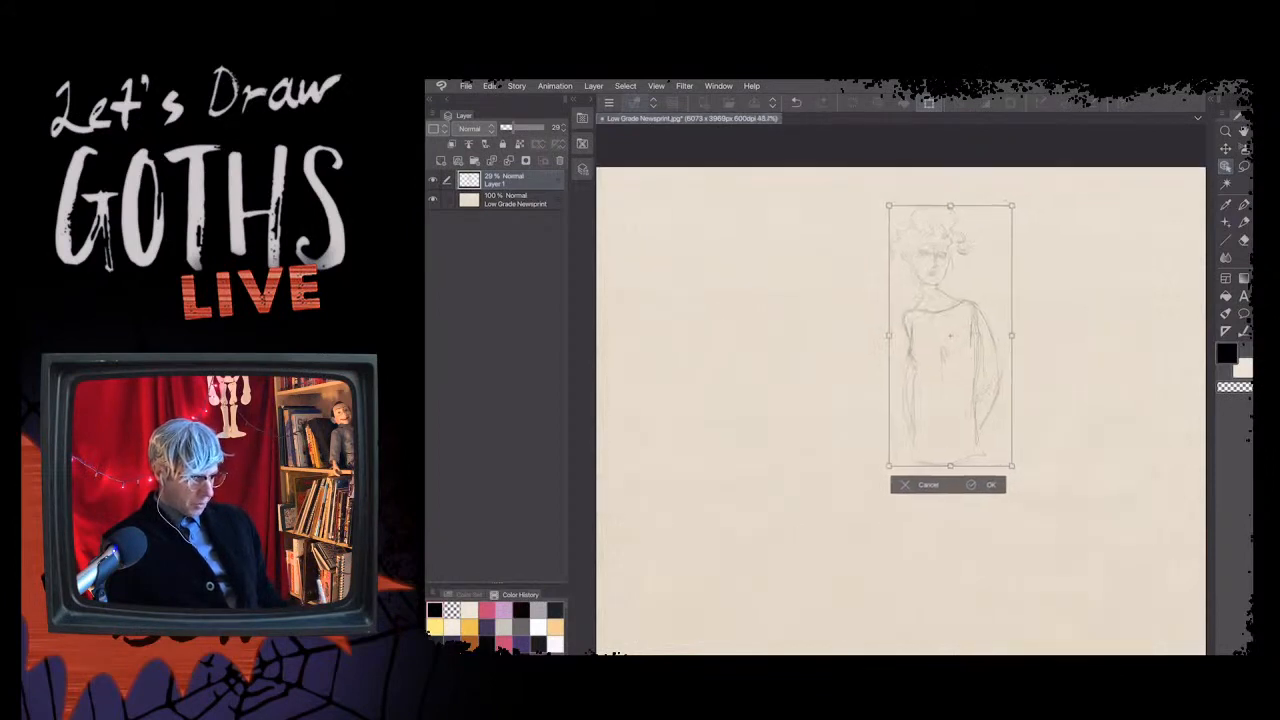
{"action": "left_click_drag", "start_coordinate": [950, 336], "coordinate": [995, 392]}
{"action": "left_click_drag", "start_coordinate": [1057, 522], "coordinate": [1062, 532]}
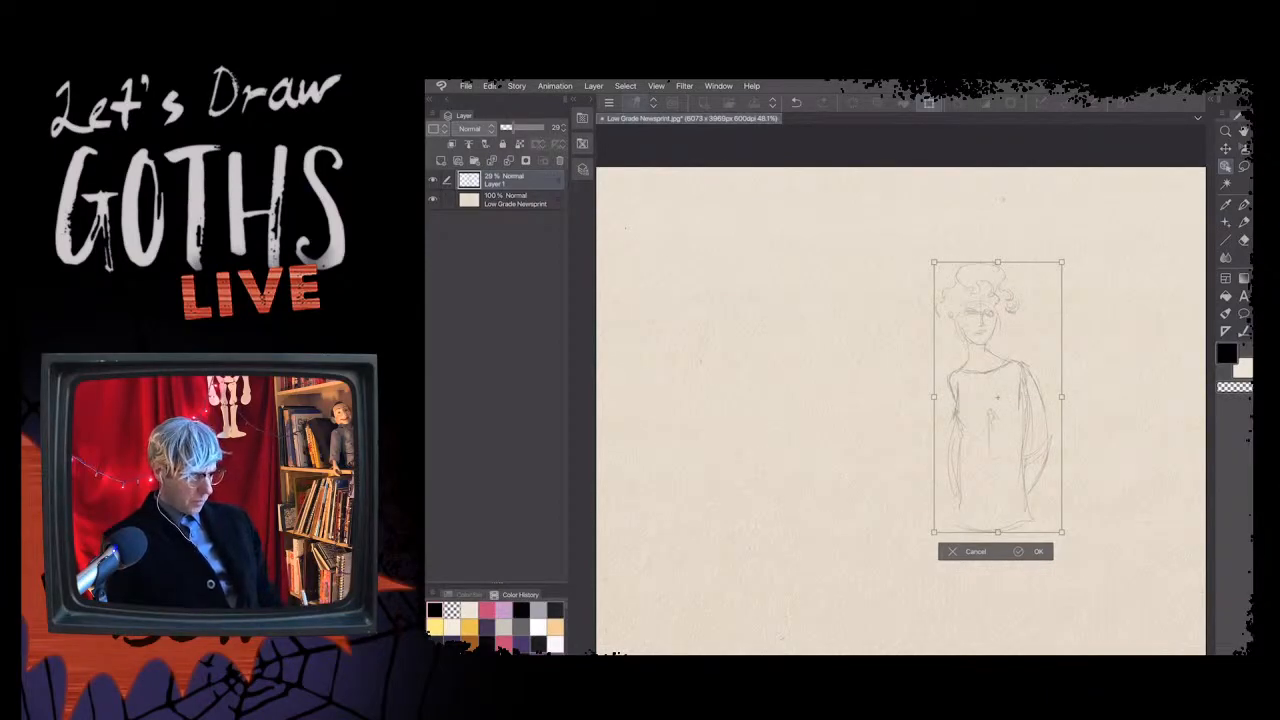
{"action": "scroll", "coordinate": [900, 400], "scroll_direction": "down", "scroll_amount": 1}
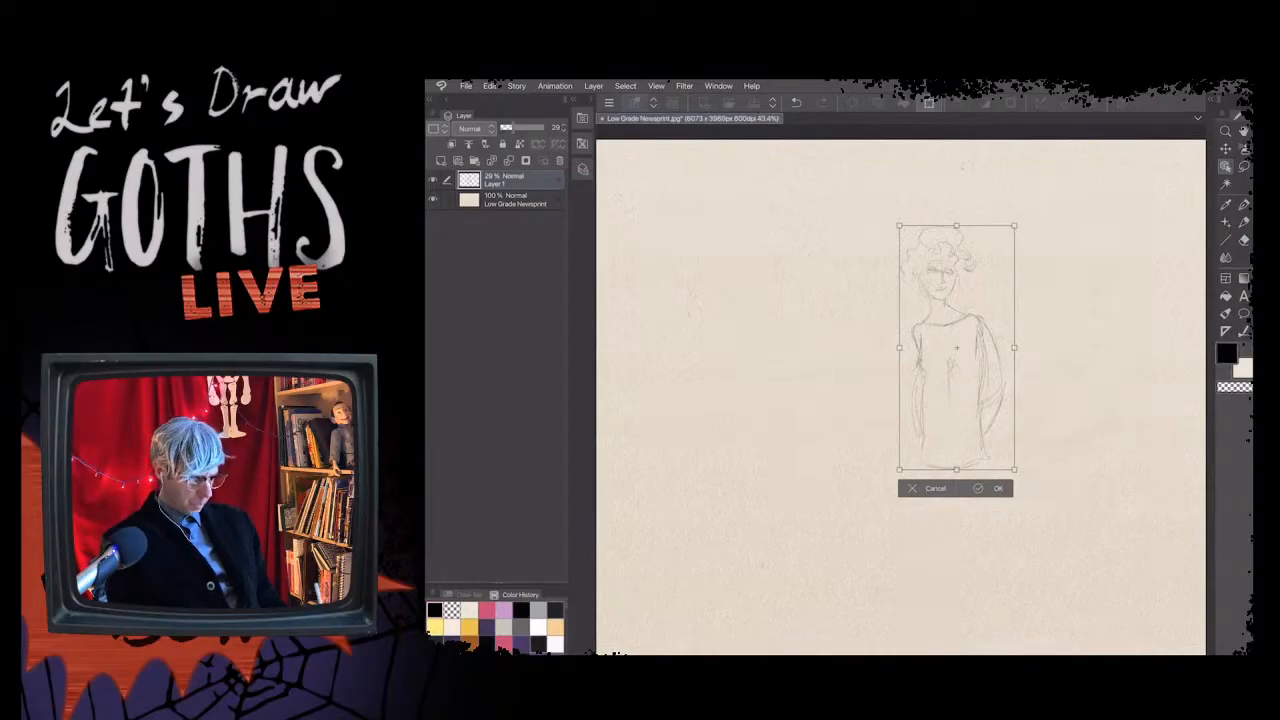
{"action": "mouse_move", "coordinate": [916, 281]}
{"action": "left_mouse_down"}
{"action": "mouse_move", "coordinate": [913, 237]}
{"action": "mouse_move", "coordinate": [967, 241]}
{"action": "left_mouse_up"}
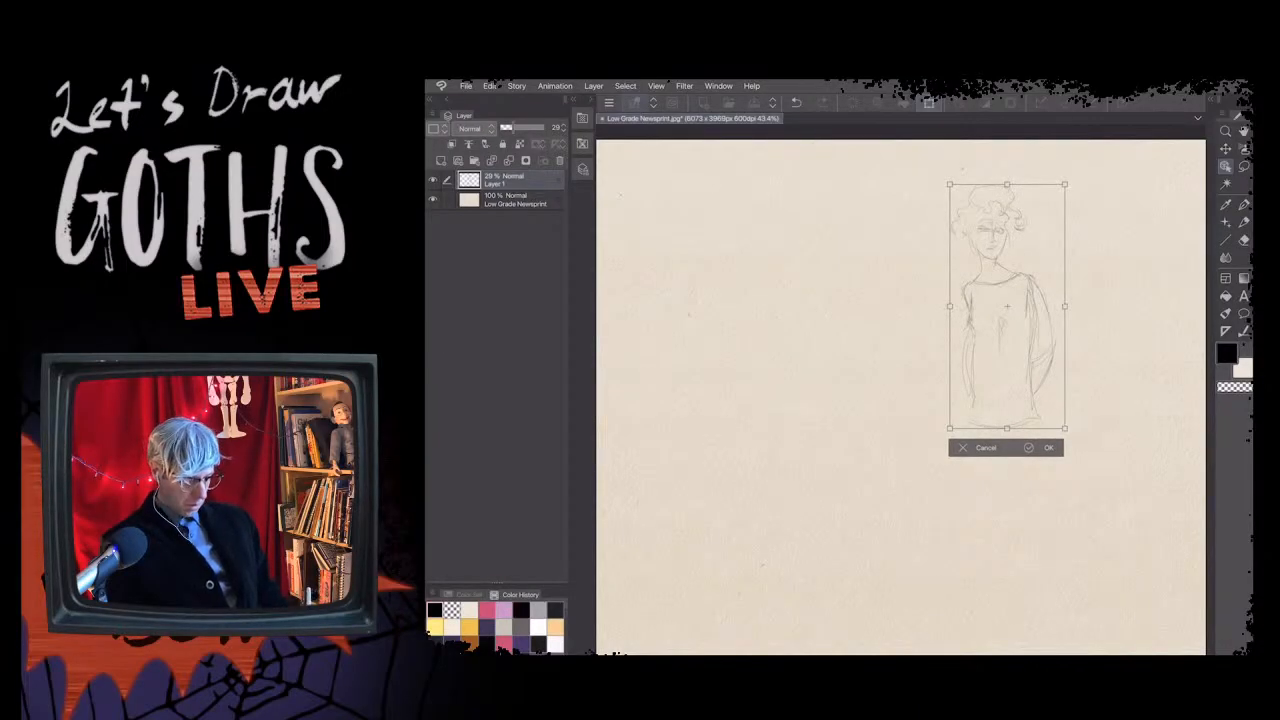
{"action": "key", "text": "Return"}
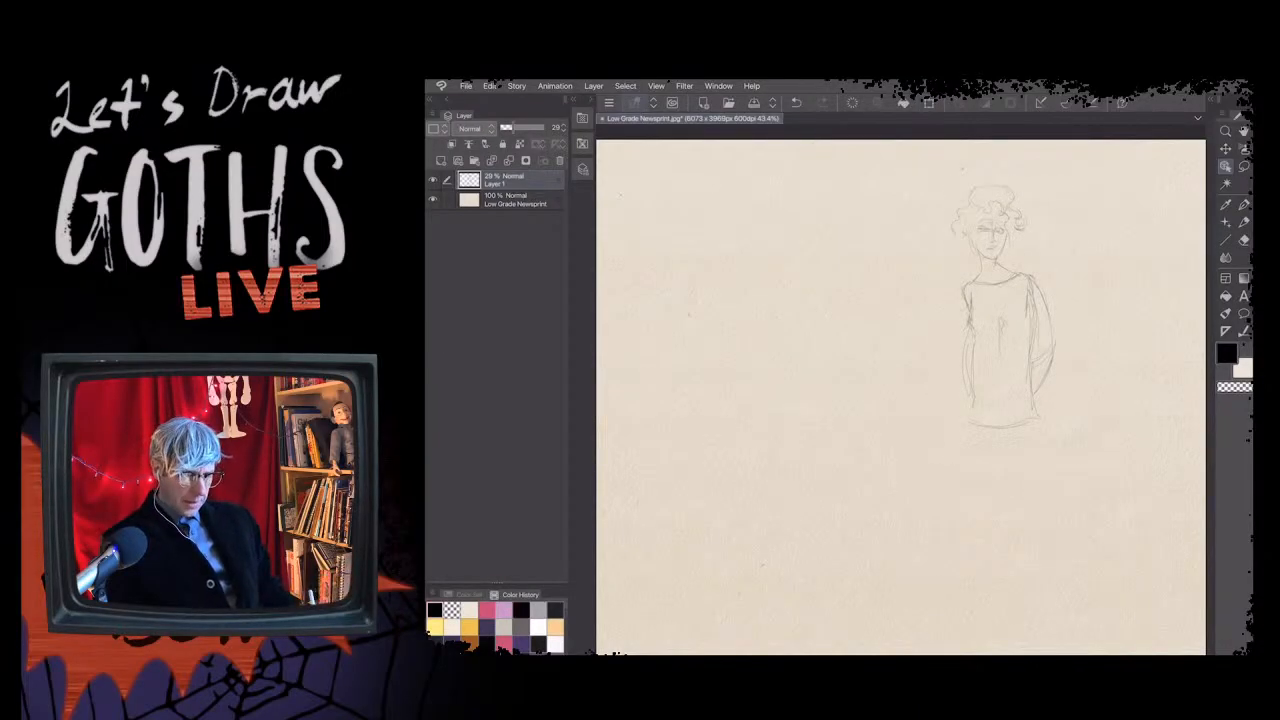
- Sketch the outer thigh lines and short shorts with a centre line below the garment's hem, using the Textured pen at size 5
{"action": "key", "text": "p"}
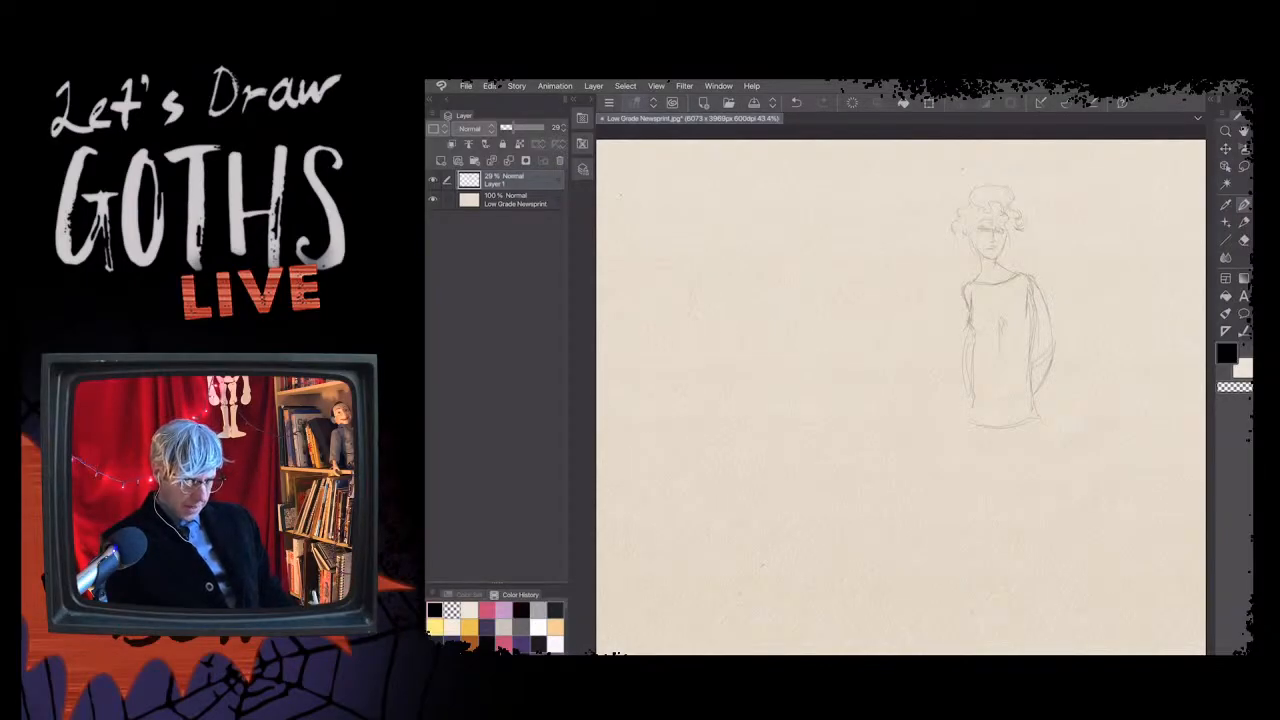
{"action": "key", "text": "Tab"}
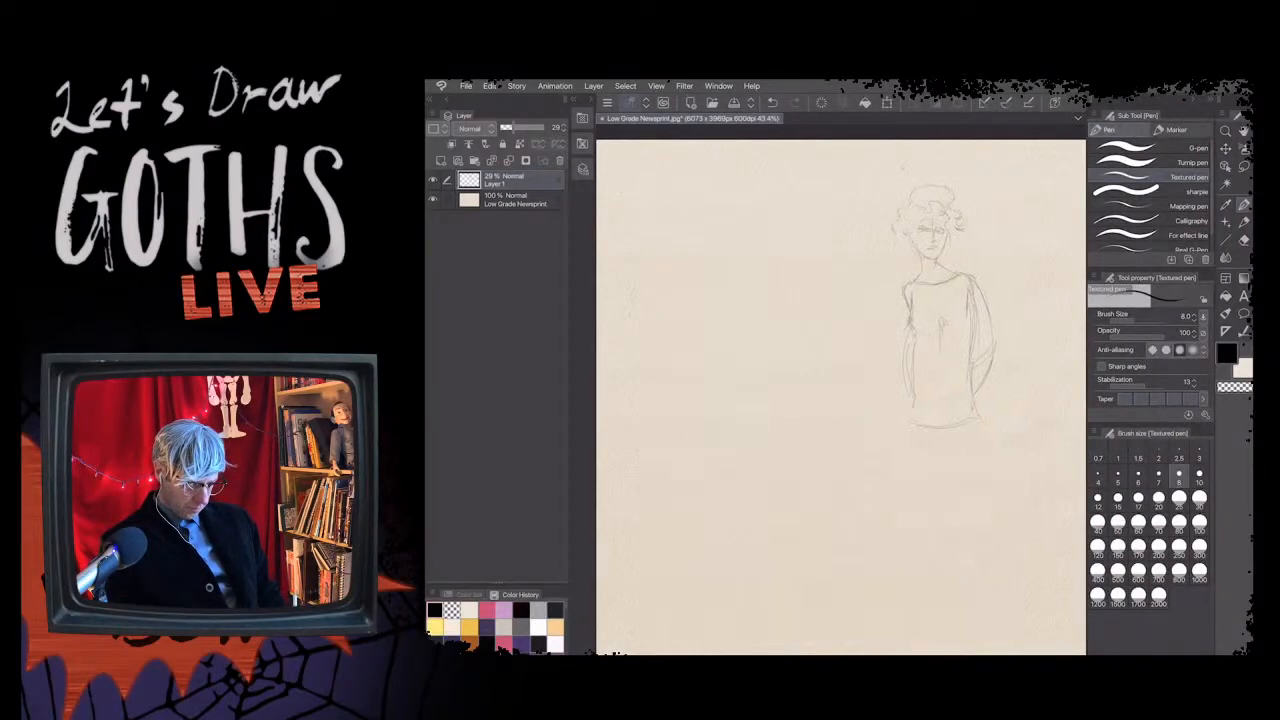
{"action": "left_click", "coordinate": [1117, 477]}
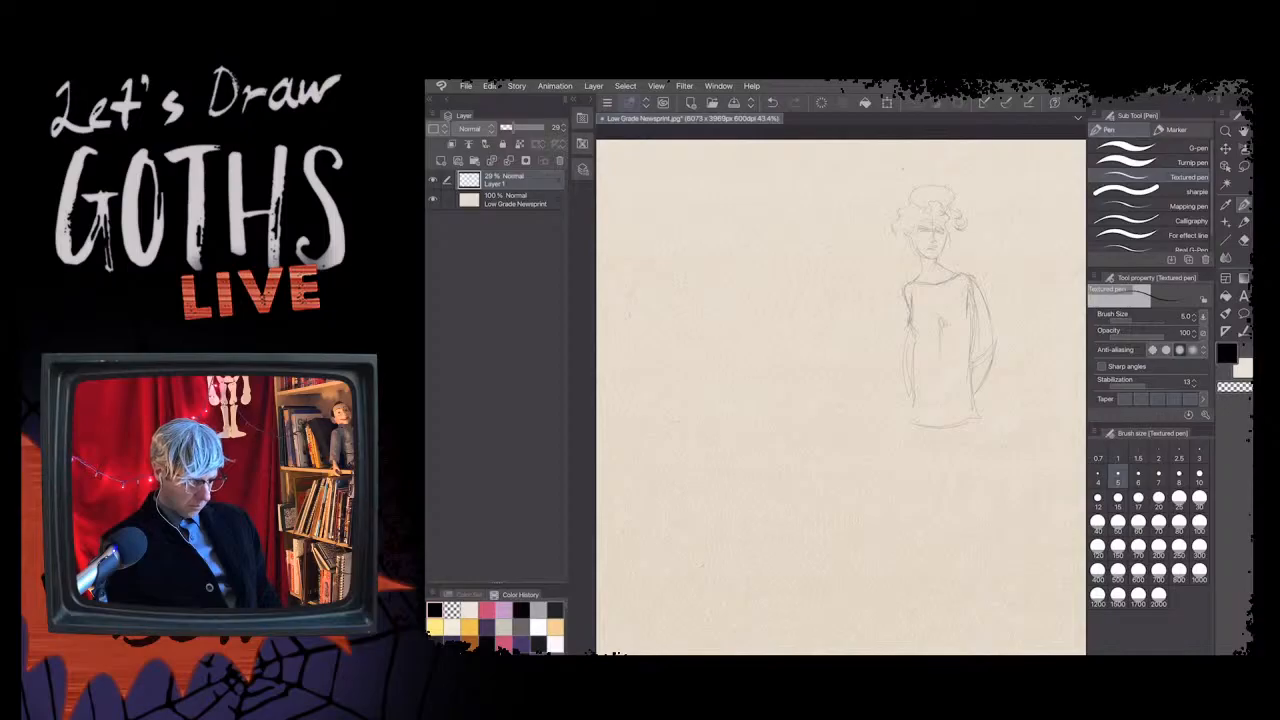
{"action": "left_click_drag", "start_coordinate": [913, 425], "coordinate": [924, 487]}
{"action": "key", "text": "ctrl+z"}
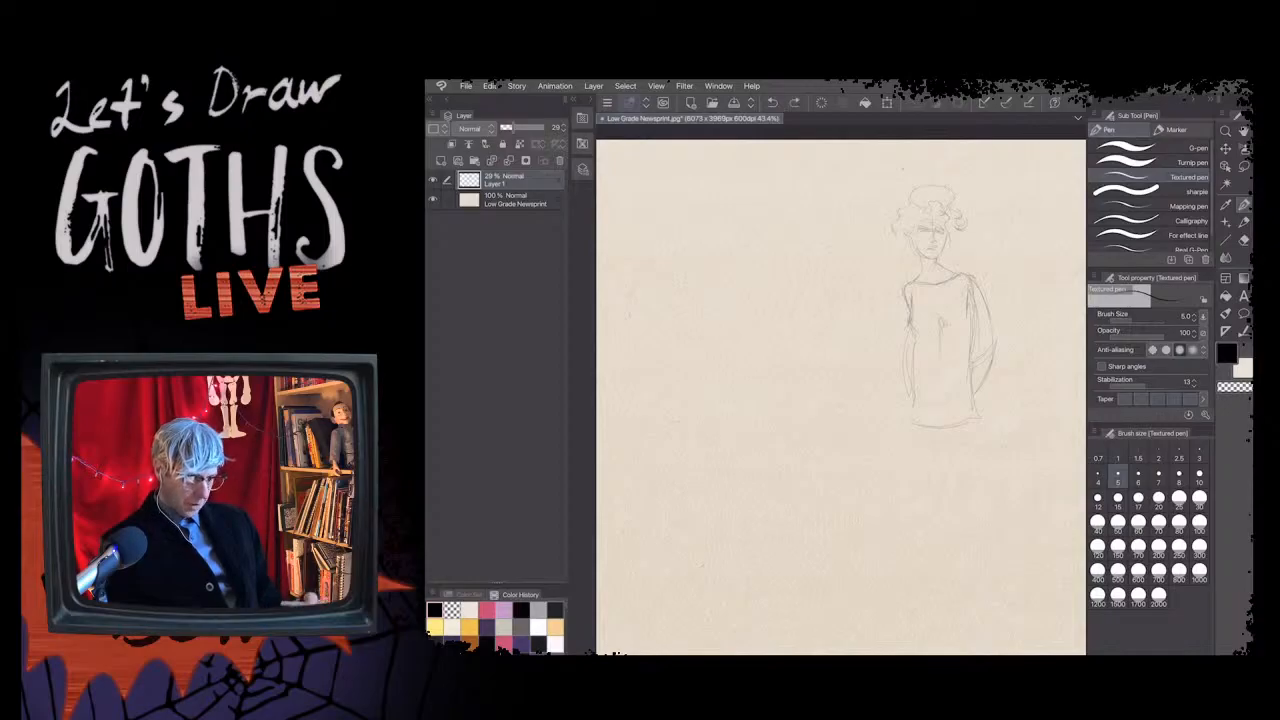
{"action": "key", "text": "Tab"}
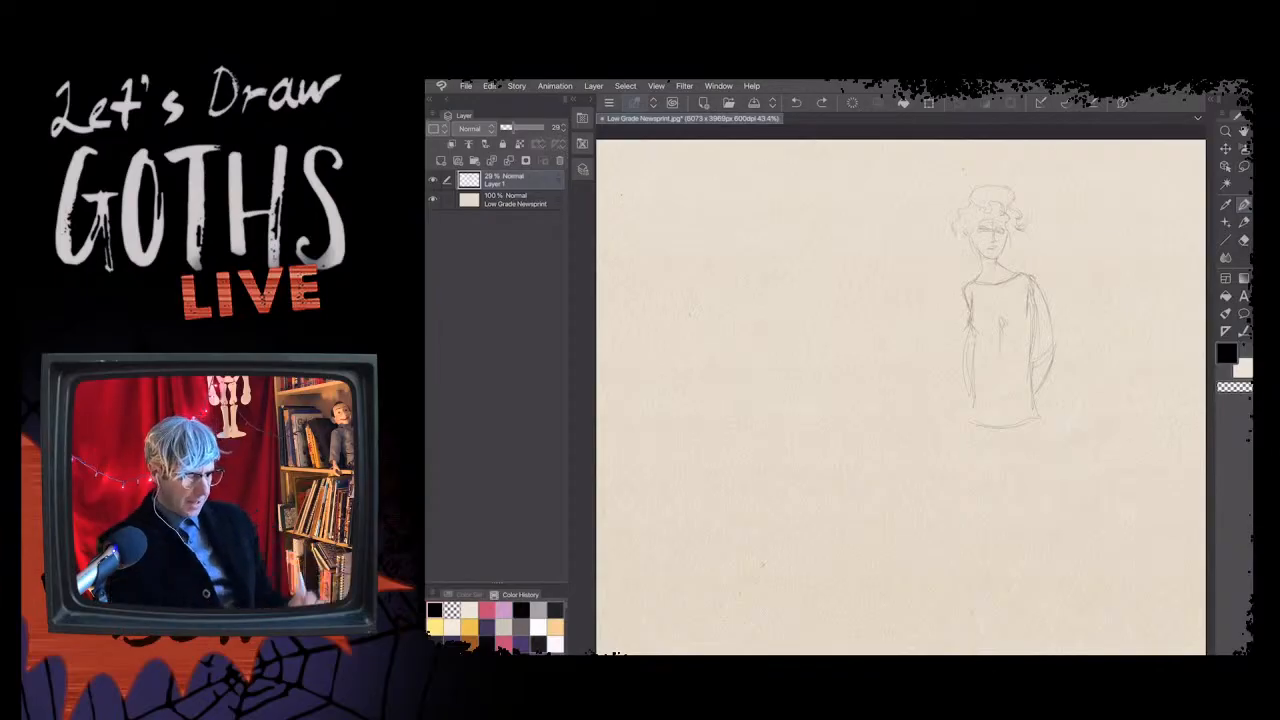
{"action": "key", "text": "ctrl+y"}
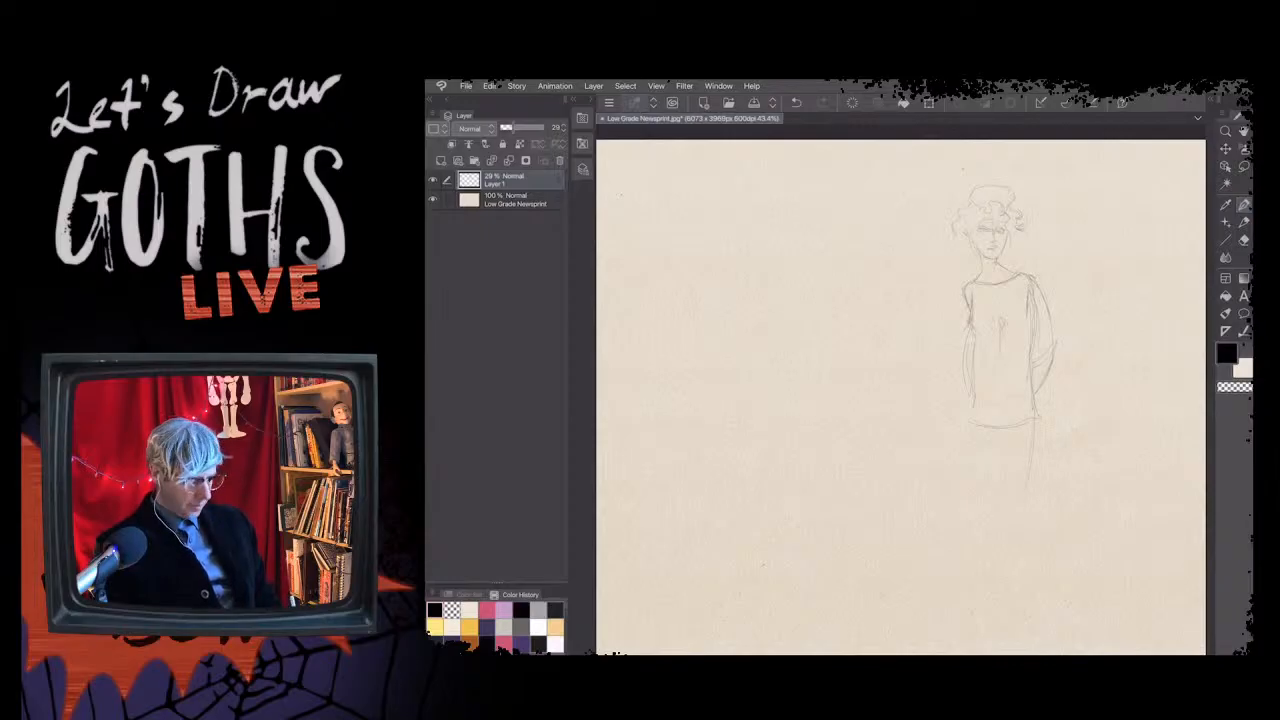
{"action": "left_click_drag", "start_coordinate": [971, 400], "coordinate": [983, 488]}
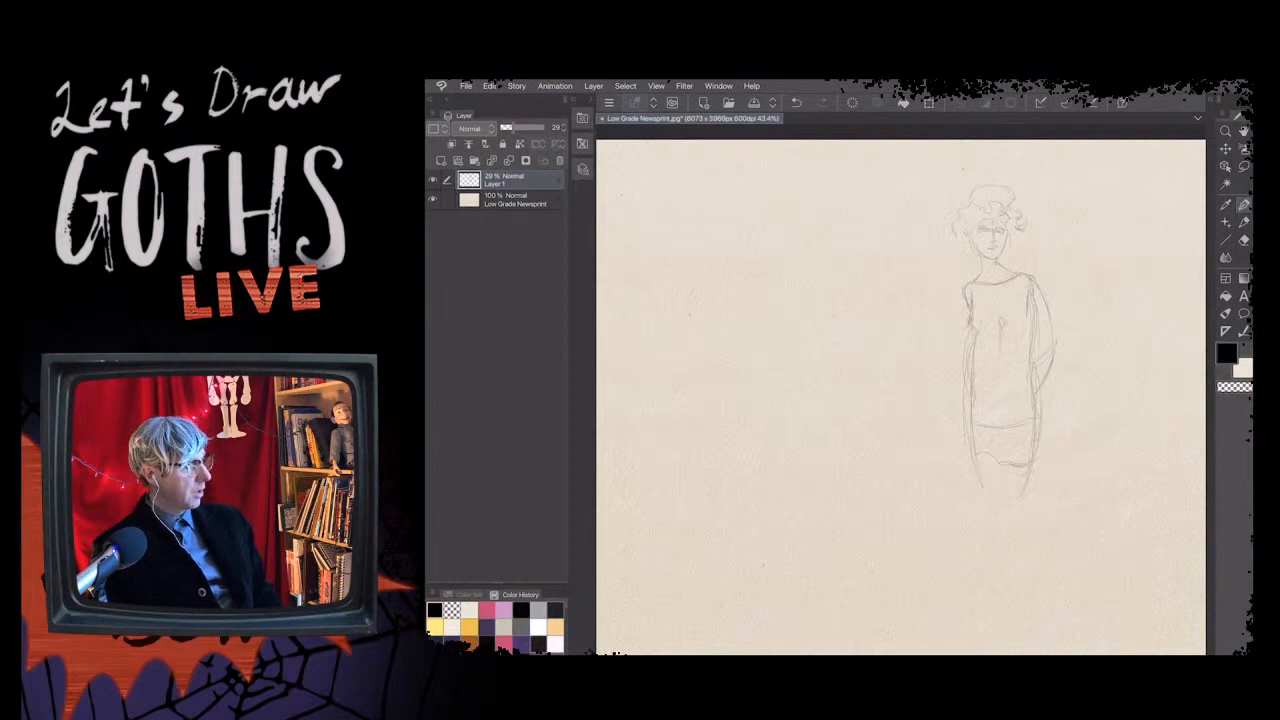
{"action": "left_click_drag", "start_coordinate": [997, 434], "coordinate": [999, 460]}
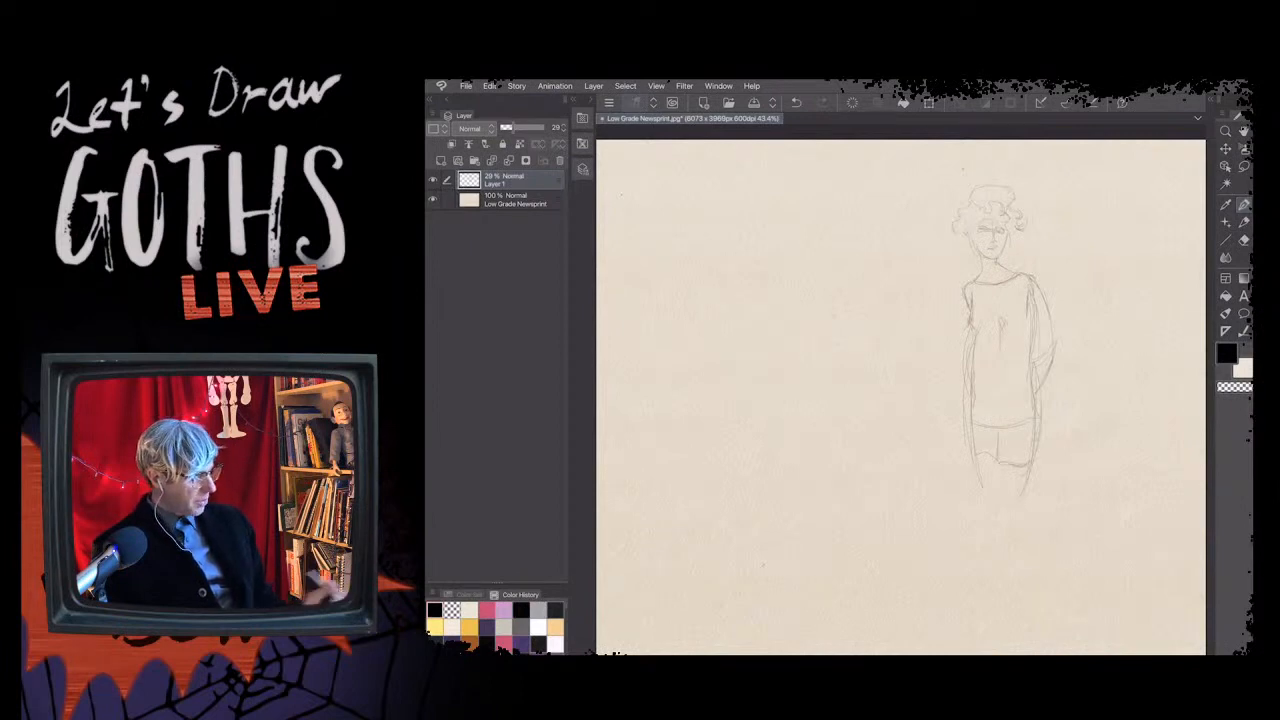
- View the program's version information and close it
{"action": "left_click", "coordinate": [441, 86]}
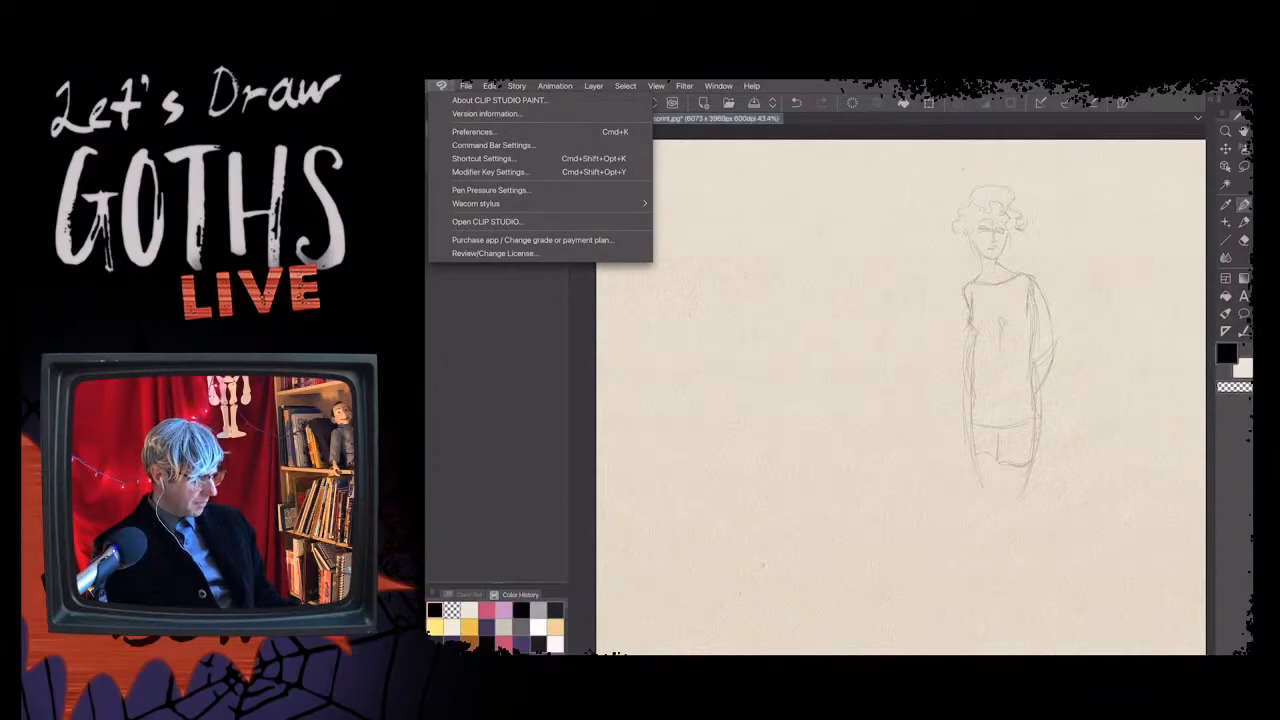
{"action": "left_click", "coordinate": [487, 113]}
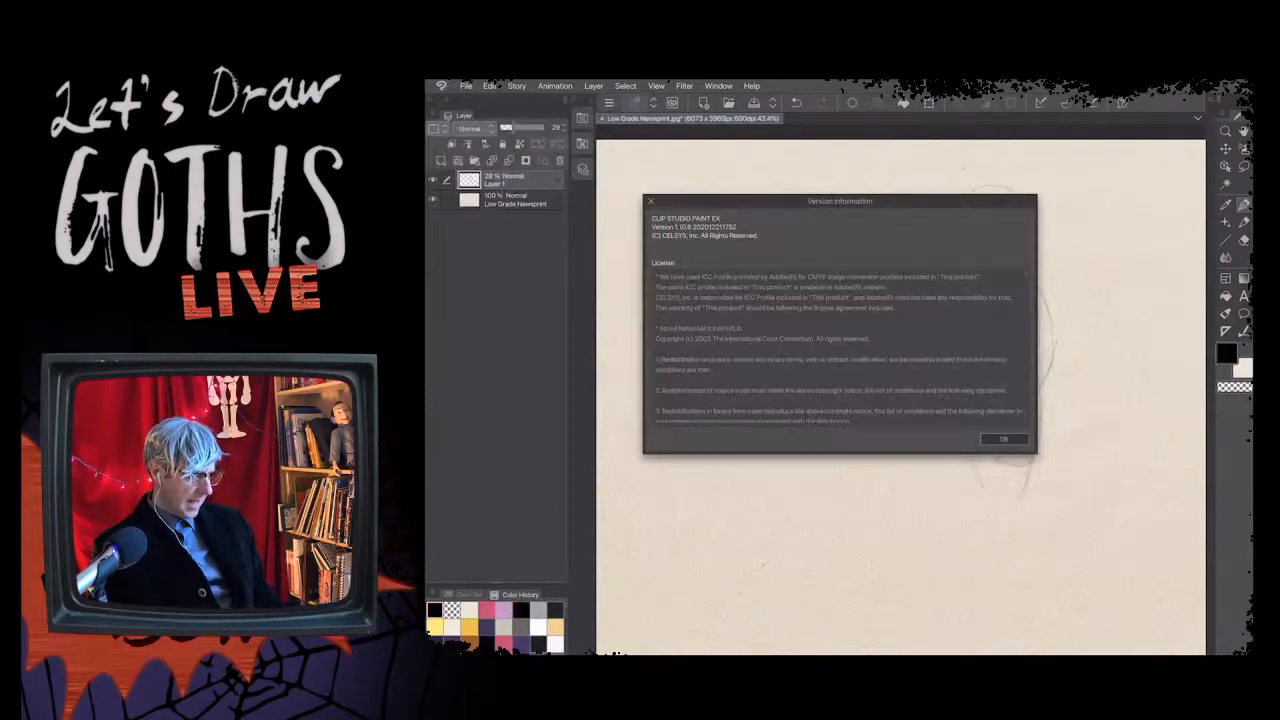
{"action": "key", "text": "Return"}
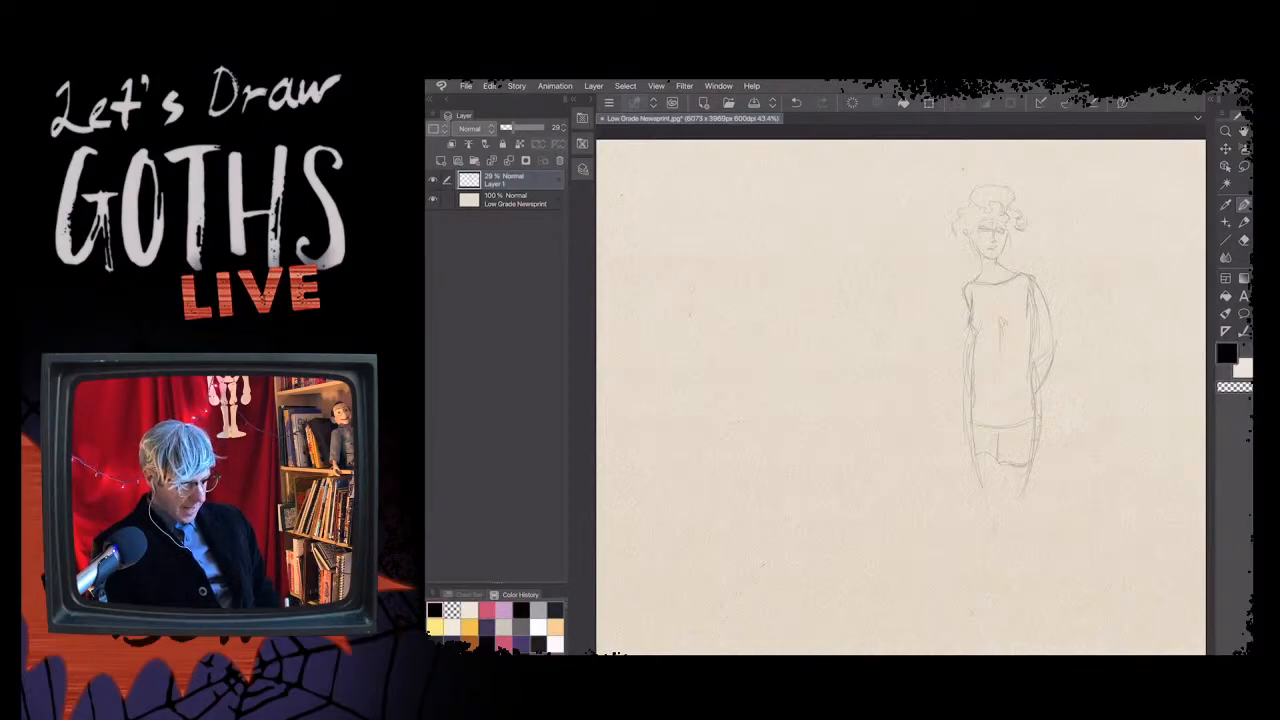
- Sketch both slim legs below the shorts, with knees and calves, and add the feet near the canvas's lower edge
{"action": "mouse_move", "coordinate": [982, 482]}
{"action": "left_mouse_down"}
{"action": "mouse_move", "coordinate": [995, 532]}
{"action": "mouse_move", "coordinate": [1018, 531]}
{"action": "left_mouse_up"}
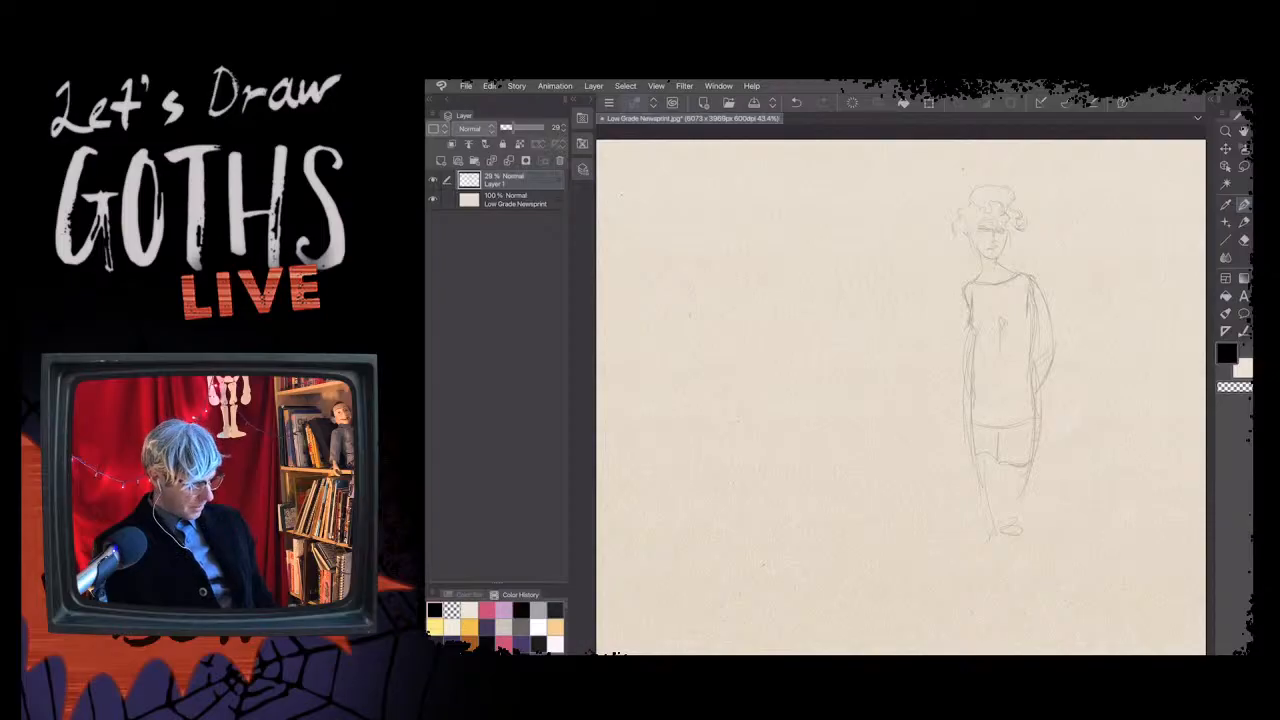
{"action": "scroll", "coordinate": [830, 445], "scroll_direction": "down", "scroll_amount": 1}
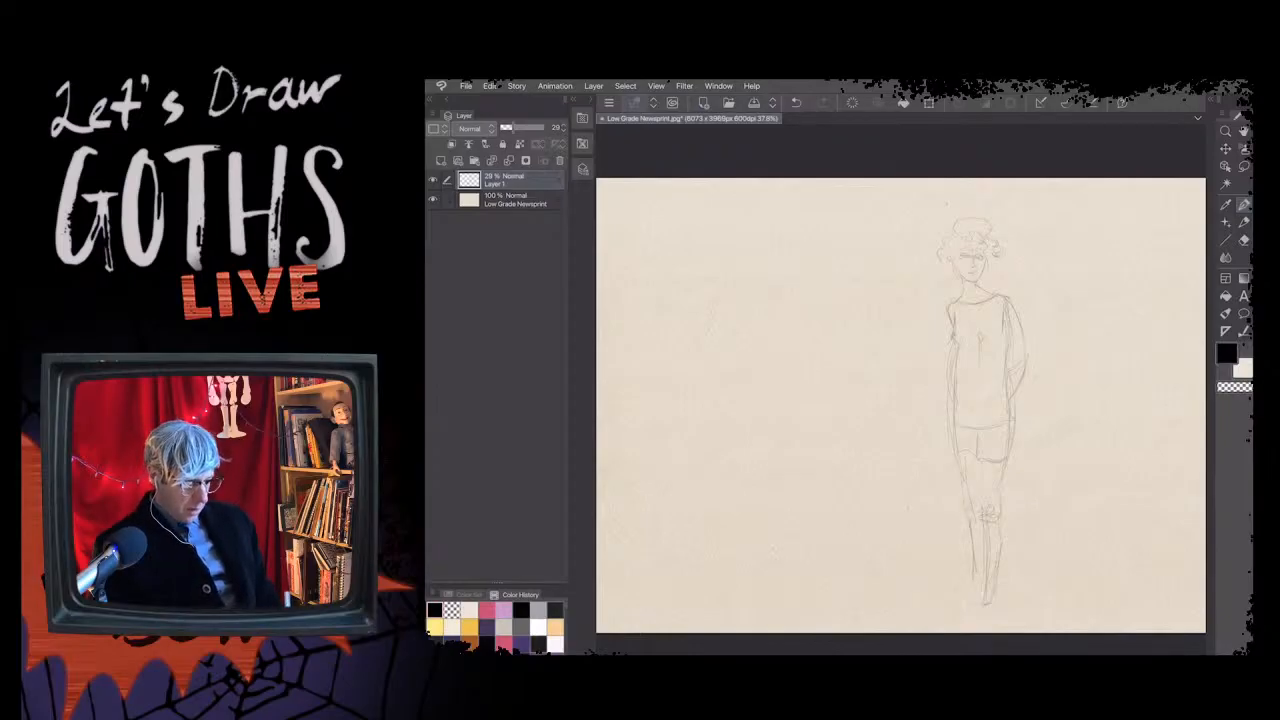
{"action": "left_click_drag", "start_coordinate": [983, 468], "coordinate": [985, 512]}
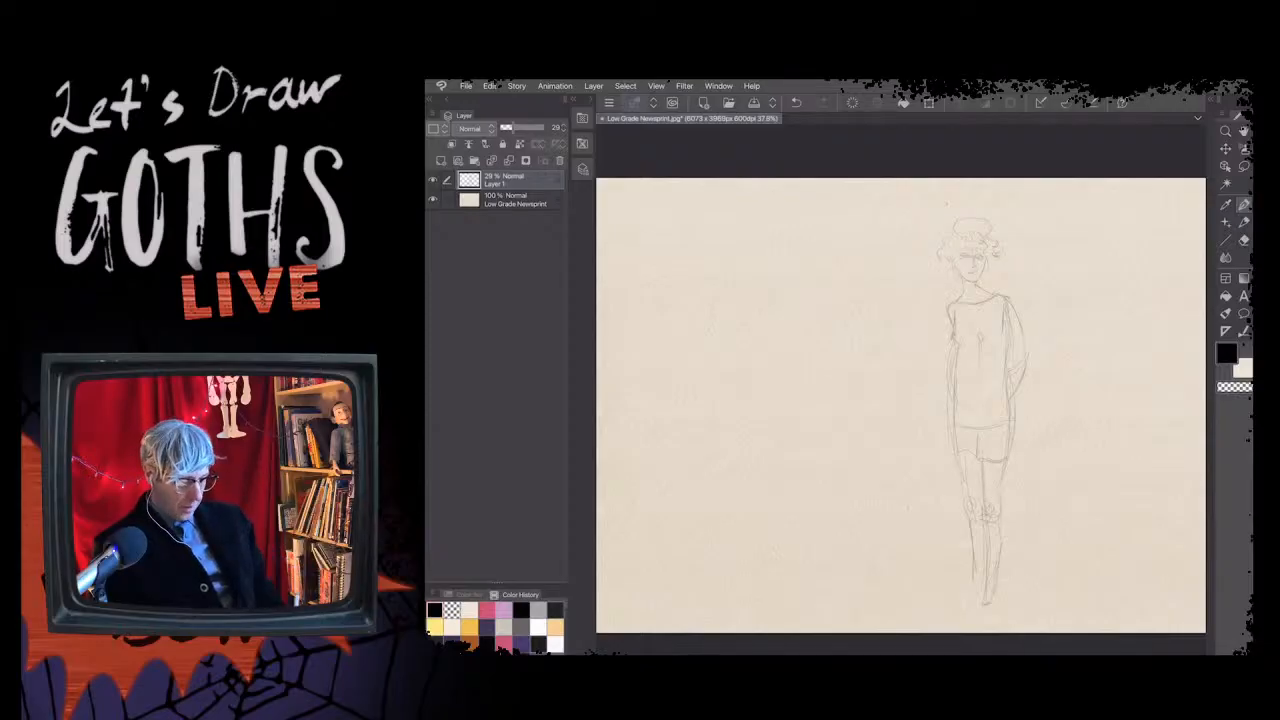
{"action": "left_click_drag", "start_coordinate": [1003, 473], "coordinate": [999, 497]}
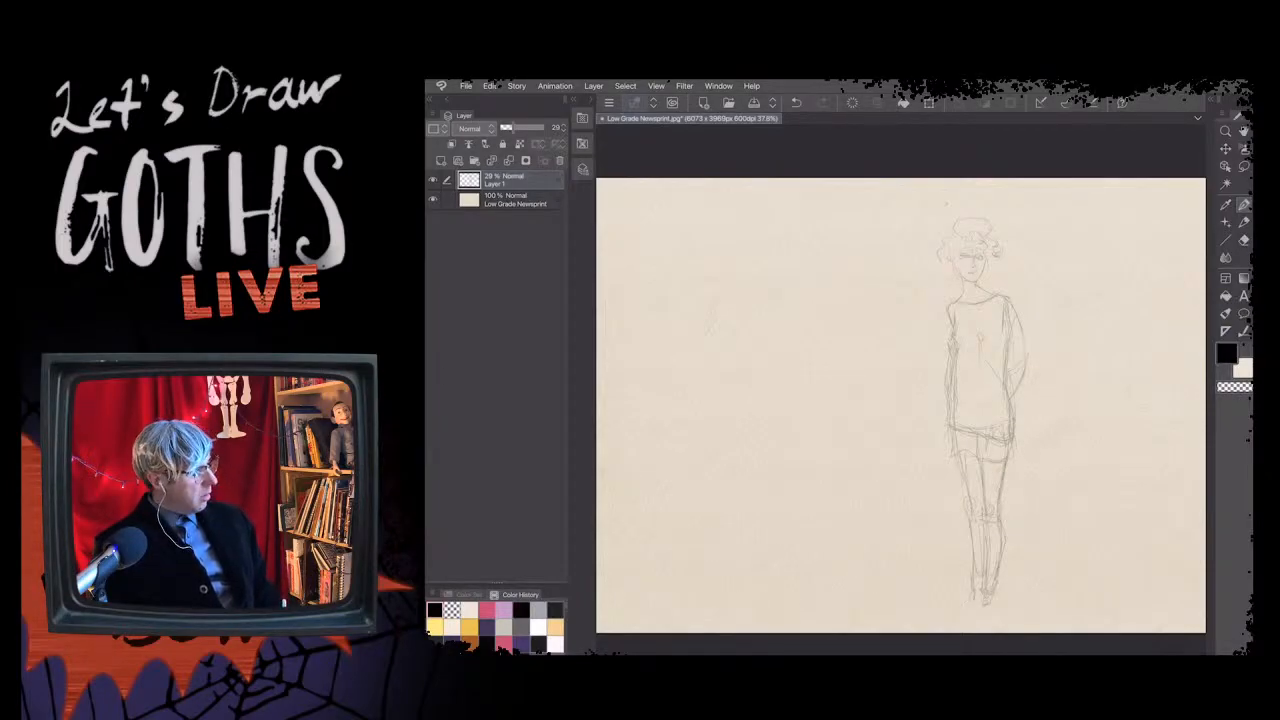
{"action": "left_click_drag", "start_coordinate": [962, 619], "coordinate": [996, 609]}
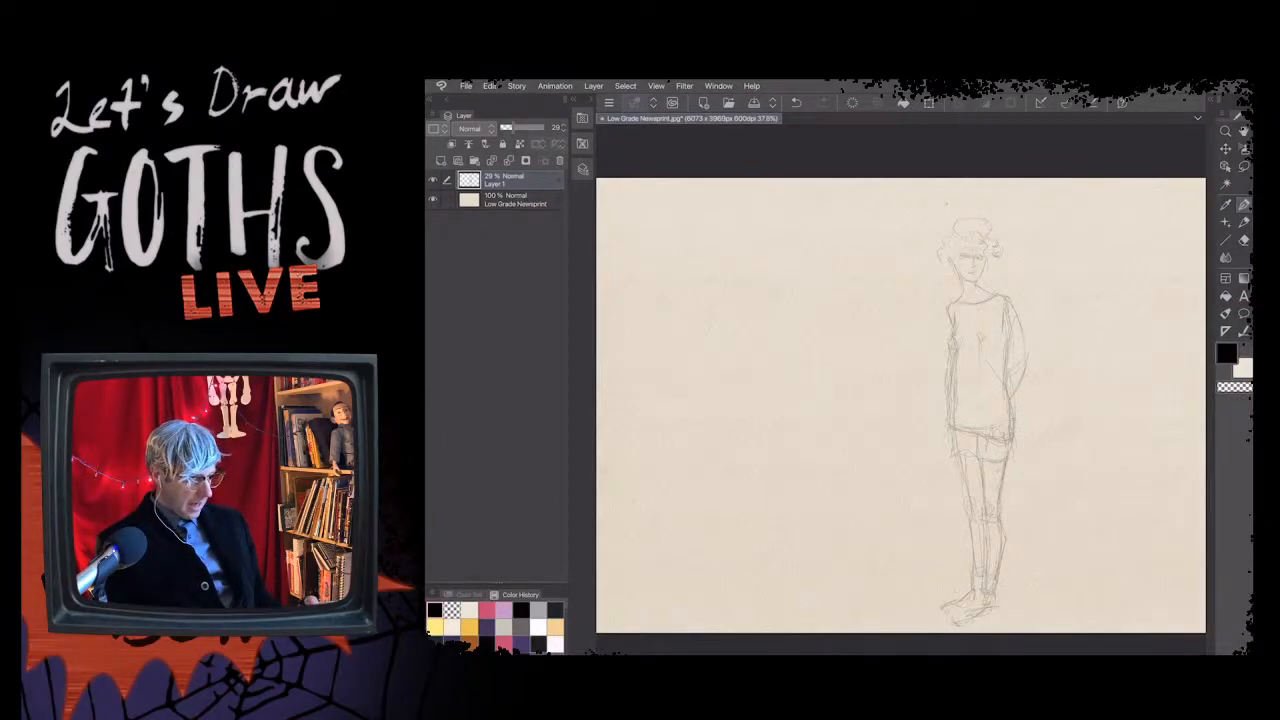
- Sketch long, loose sleeves hanging down both sides of the torso to the level of the shorts
{"action": "scroll", "coordinate": [900, 405], "scroll_direction": "up", "scroll_amount": 3}
{"action": "scroll", "coordinate": [900, 405], "scroll_direction": "down", "scroll_amount": 2}
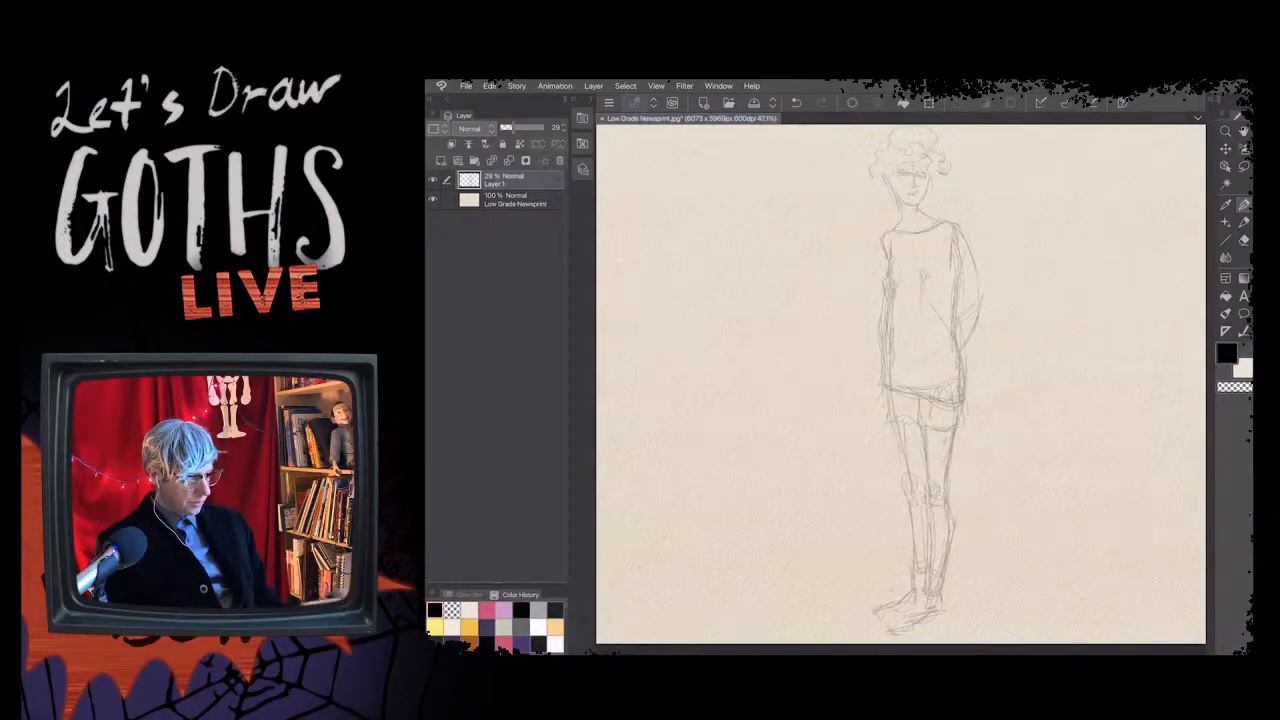
{"action": "scroll", "coordinate": [900, 385], "scroll_direction": "down", "scroll_amount": 1}
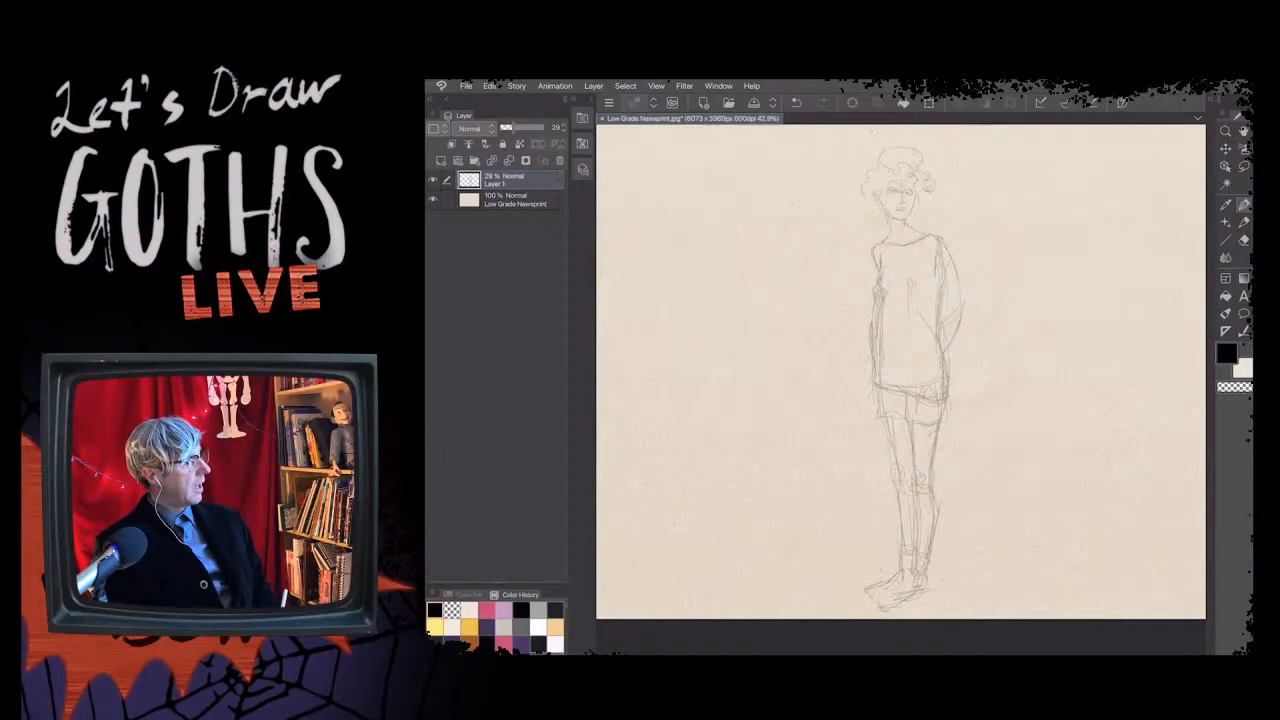
{"action": "left_click_drag", "start_coordinate": [868, 282], "coordinate": [850, 380]}
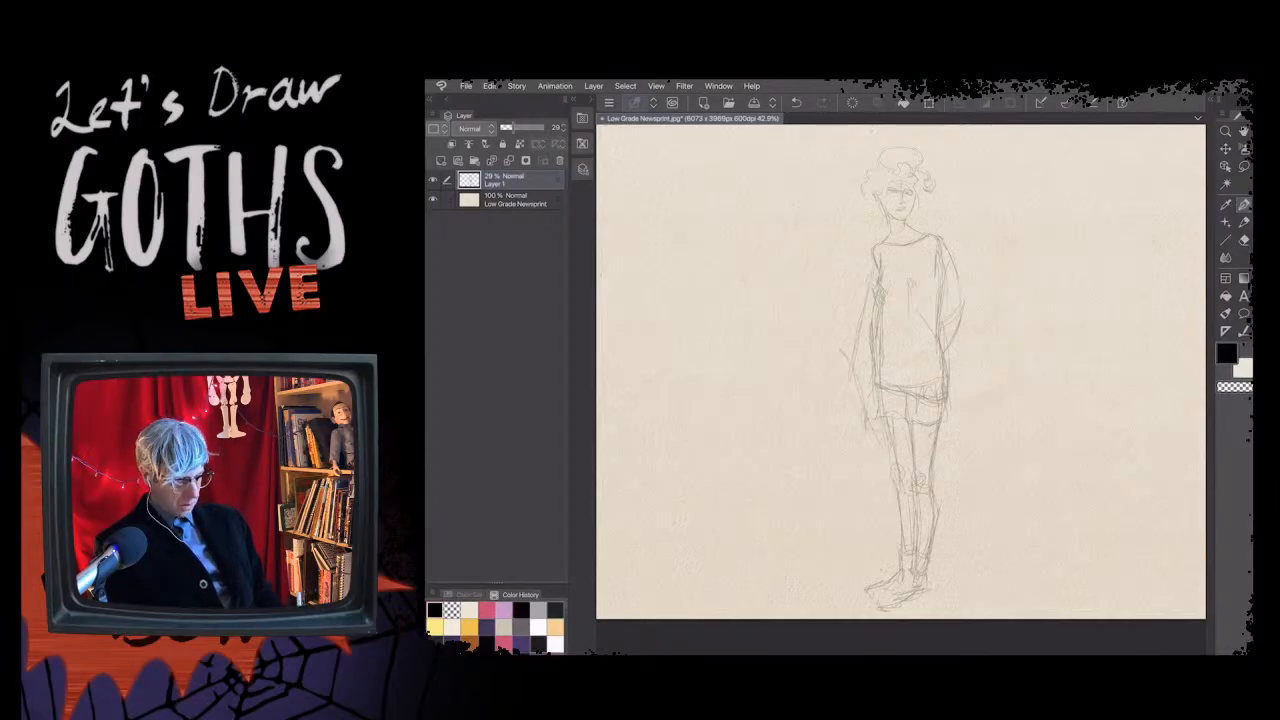
{"action": "left_click_drag", "start_coordinate": [960, 332], "coordinate": [949, 376]}
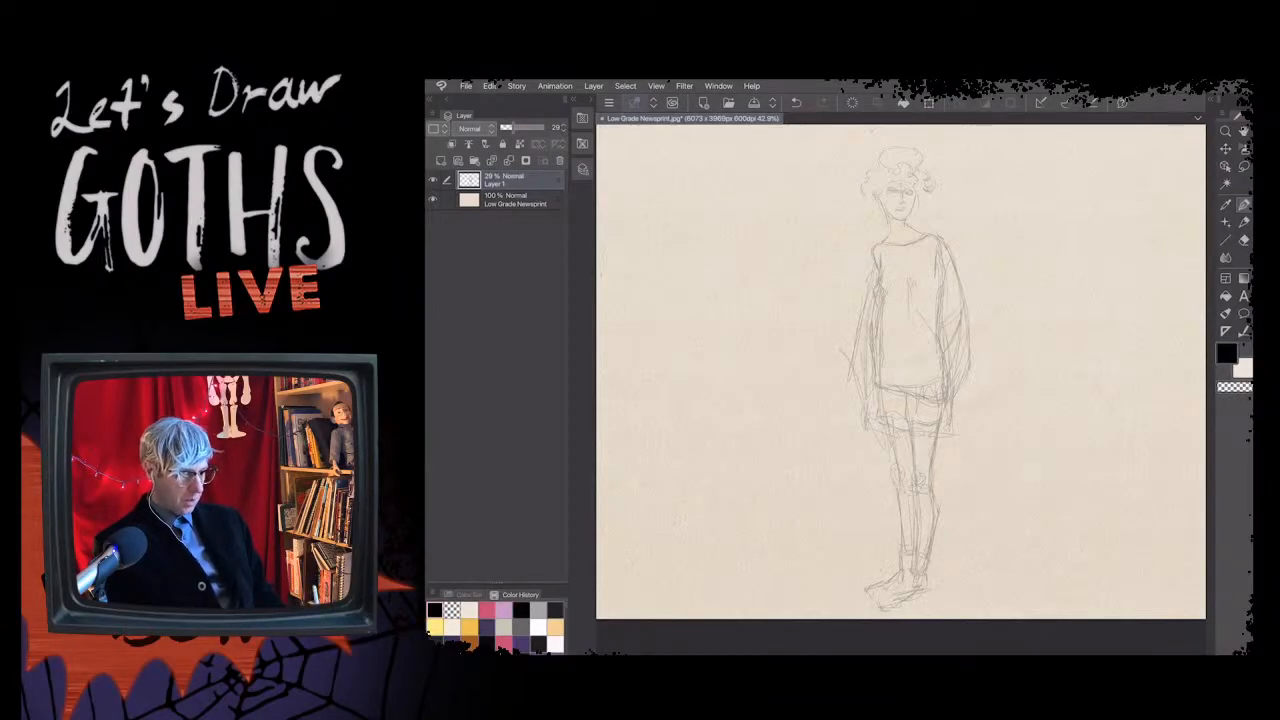
- Erase the old arm and torso side lines inside the new sleeves and the stray lines at the hem's corner
{"action": "key", "text": "e"}
{"action": "left_click_drag", "start_coordinate": [884, 292], "coordinate": [880, 352]}
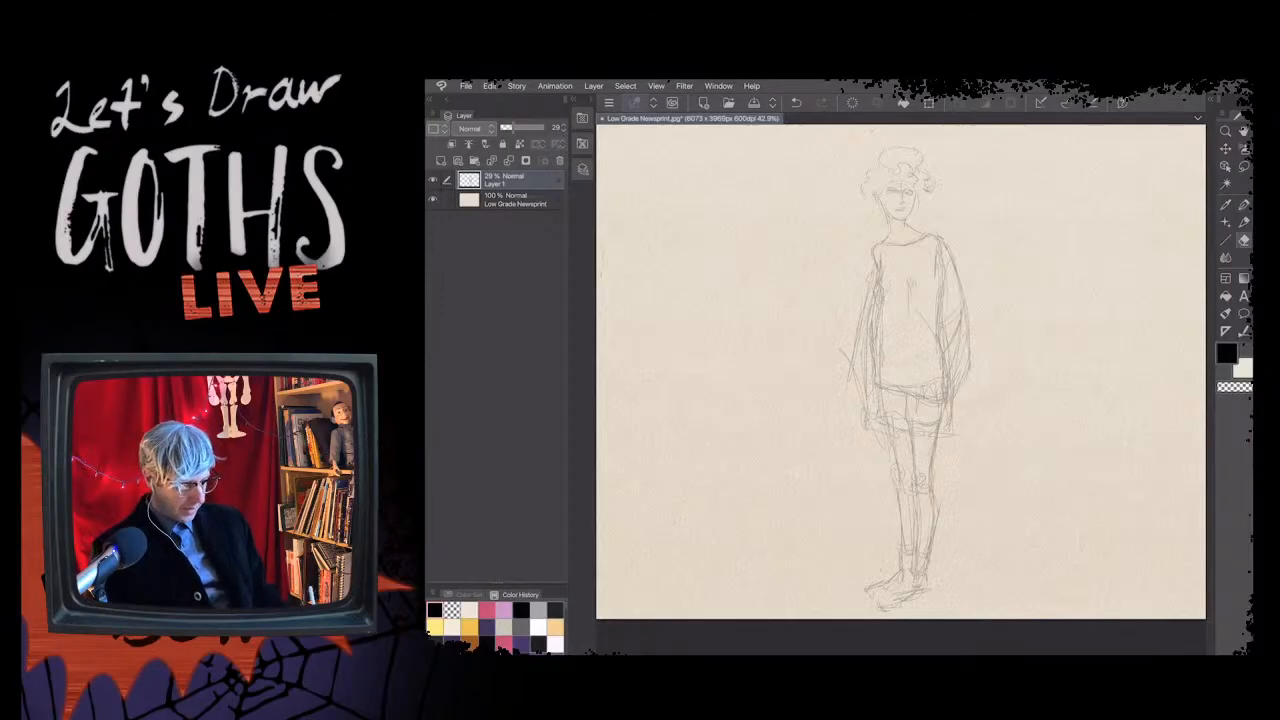
{"action": "left_click_drag", "start_coordinate": [881, 288], "coordinate": [879, 318]}
{"action": "left_click_drag", "start_coordinate": [875, 384], "coordinate": [874, 330]}
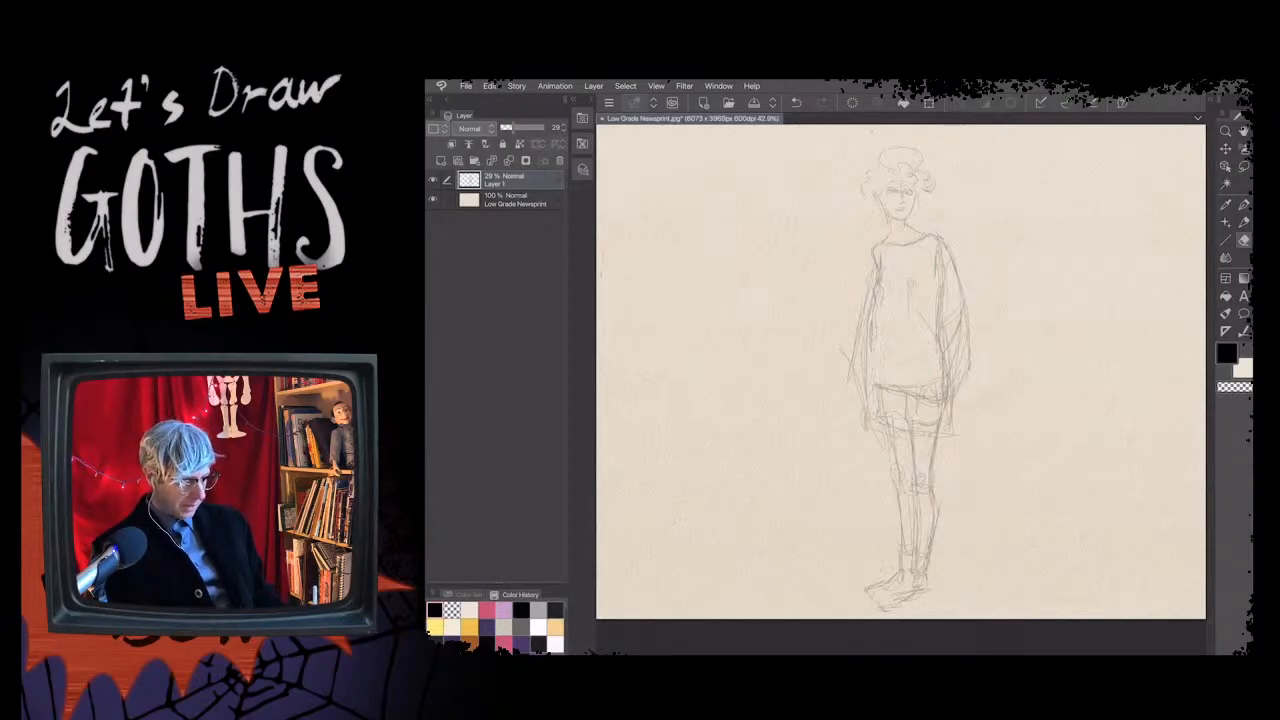
{"action": "left_click_drag", "start_coordinate": [878, 277], "coordinate": [870, 315]}
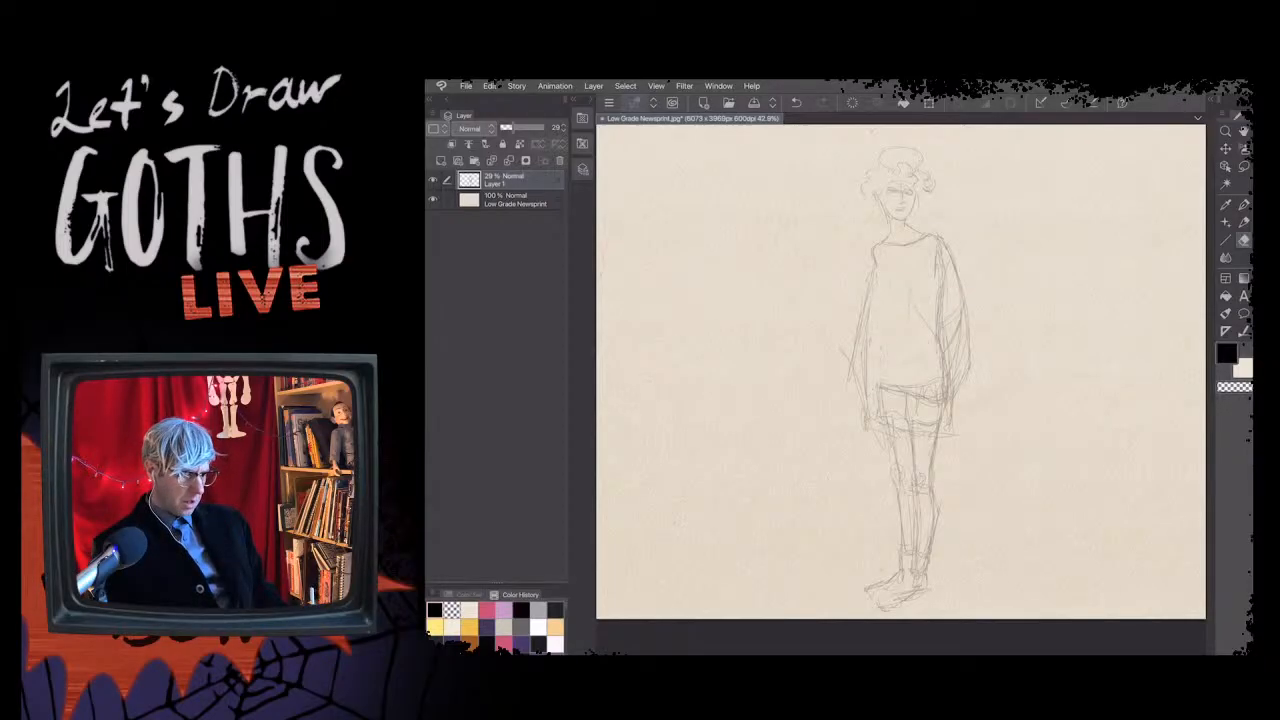
{"action": "mouse_move", "coordinate": [939, 308]}
{"action": "left_mouse_down"}
{"action": "mouse_move", "coordinate": [941, 366]}
{"action": "mouse_move", "coordinate": [935, 256]}
{"action": "left_mouse_up"}
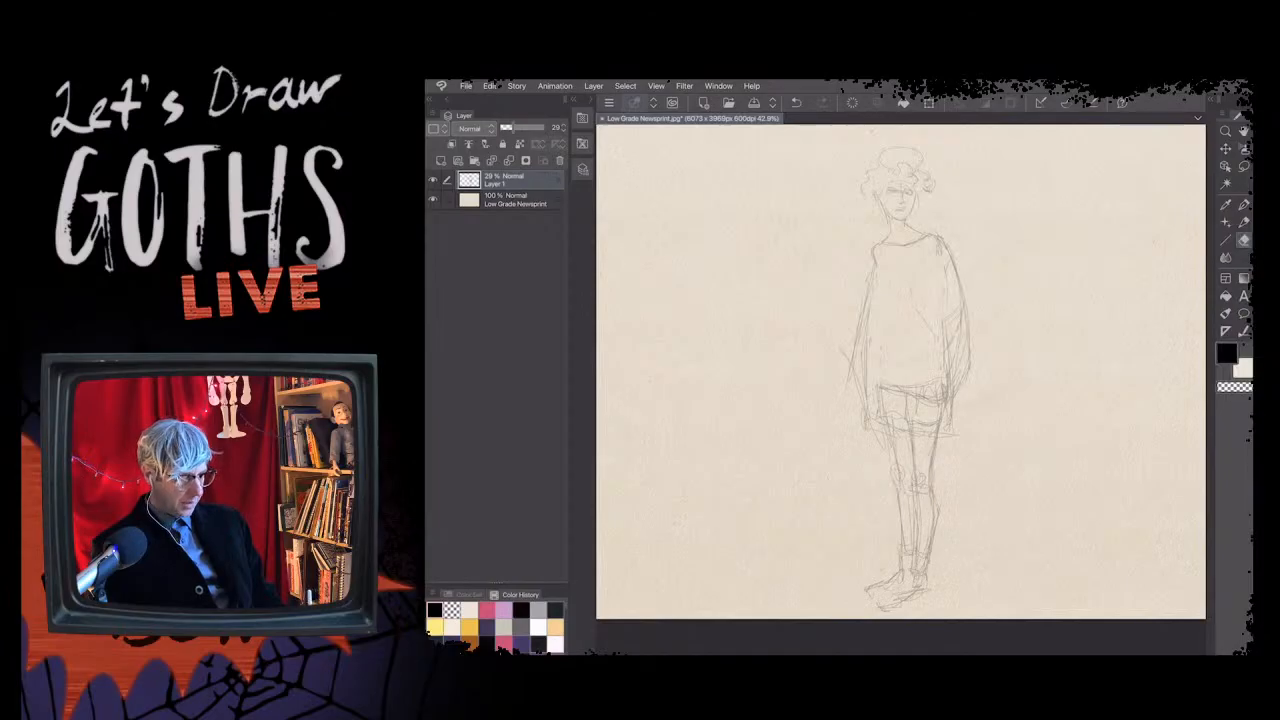
{"action": "left_click_drag", "start_coordinate": [960, 326], "coordinate": [955, 358]}
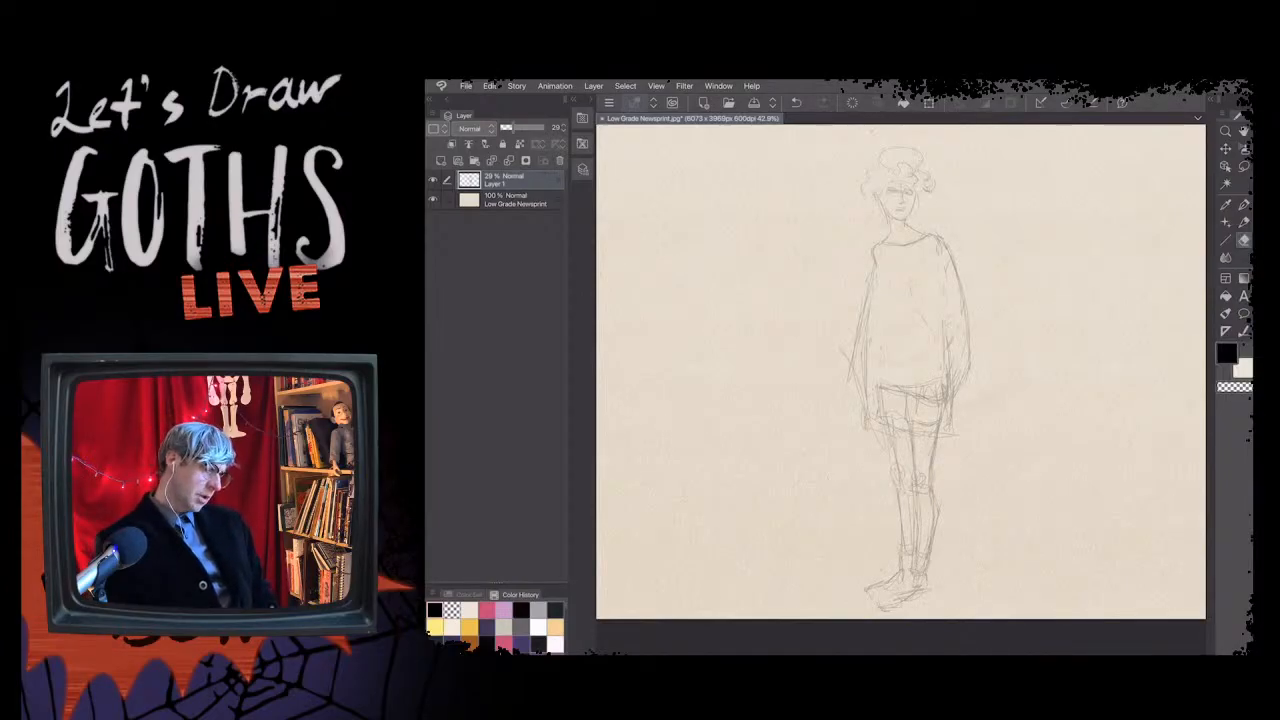
{"action": "left_click_drag", "start_coordinate": [942, 386], "coordinate": [944, 406]}
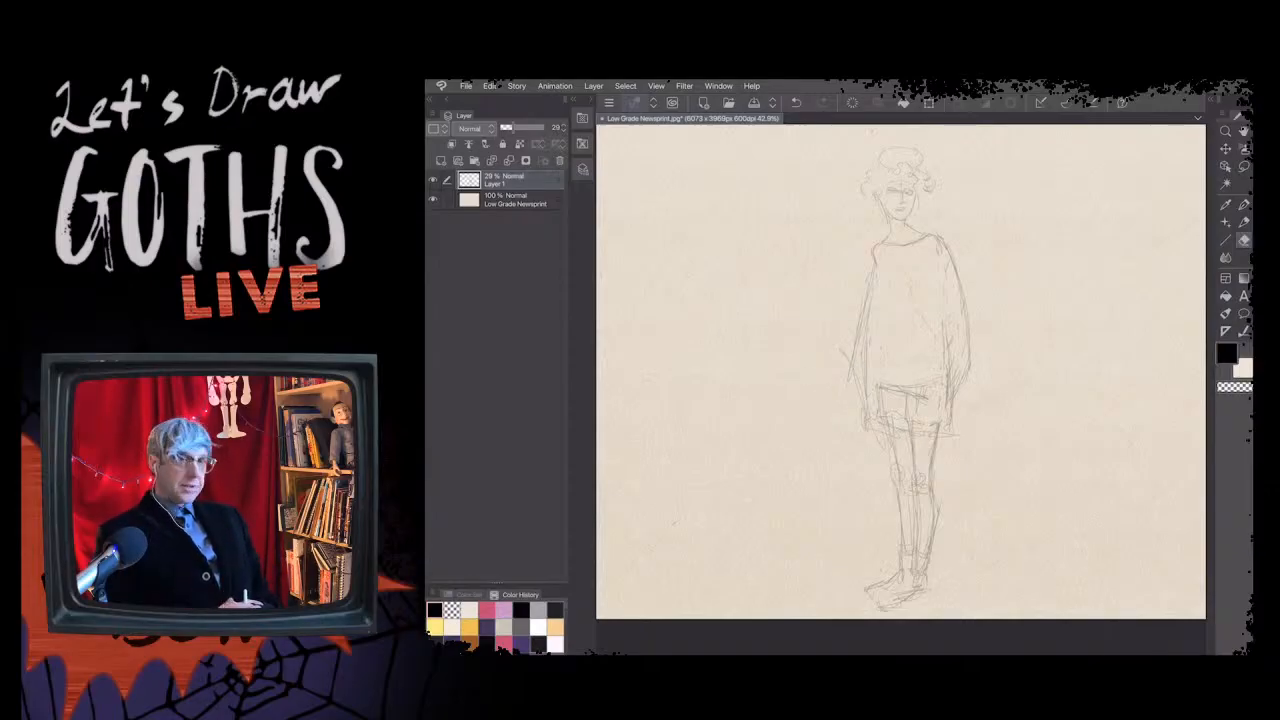
- Save the drawing under its existing file name
{"action": "left_click", "coordinate": [466, 85]}
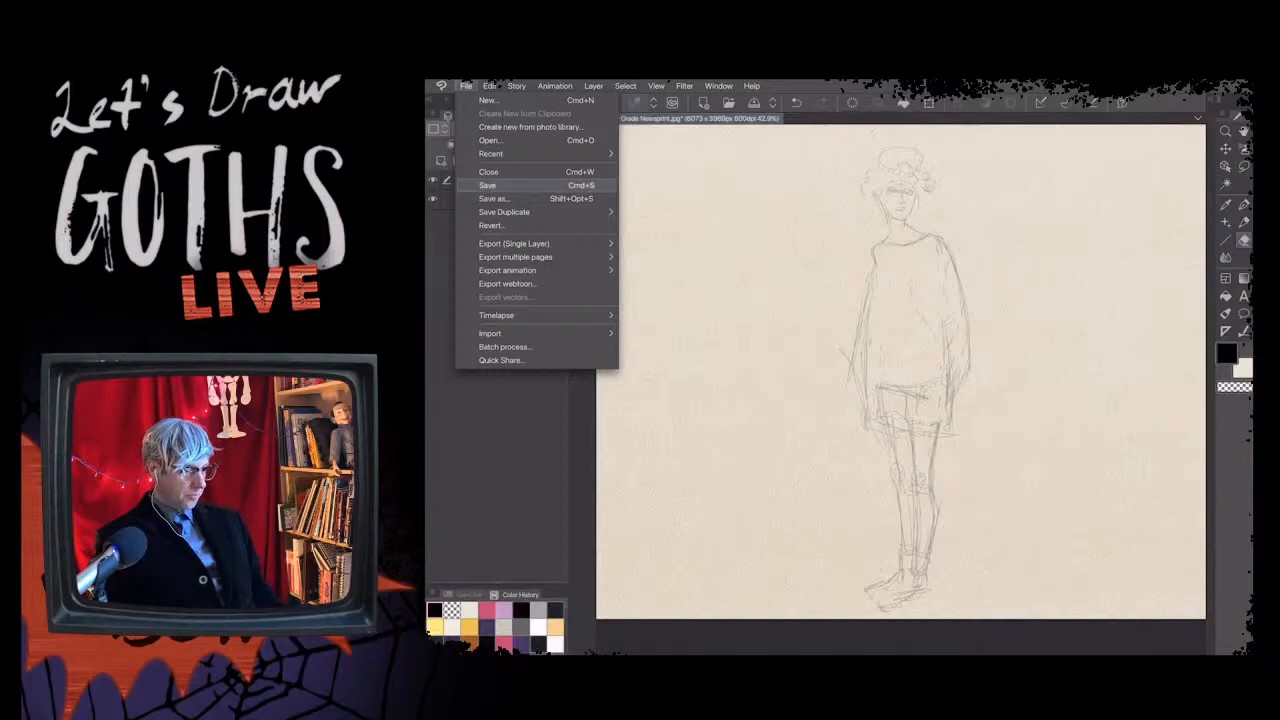
{"action": "left_click", "coordinate": [487, 185]}
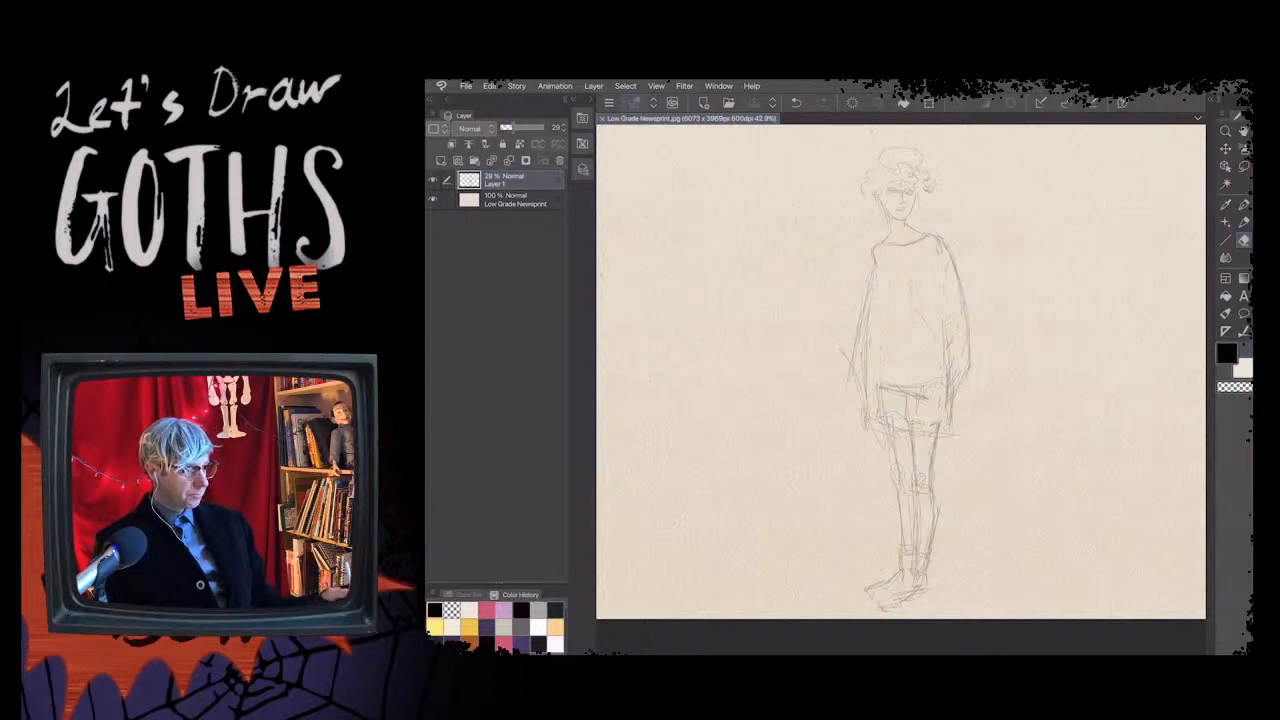
{"action": "left_click", "coordinate": [465, 86]}
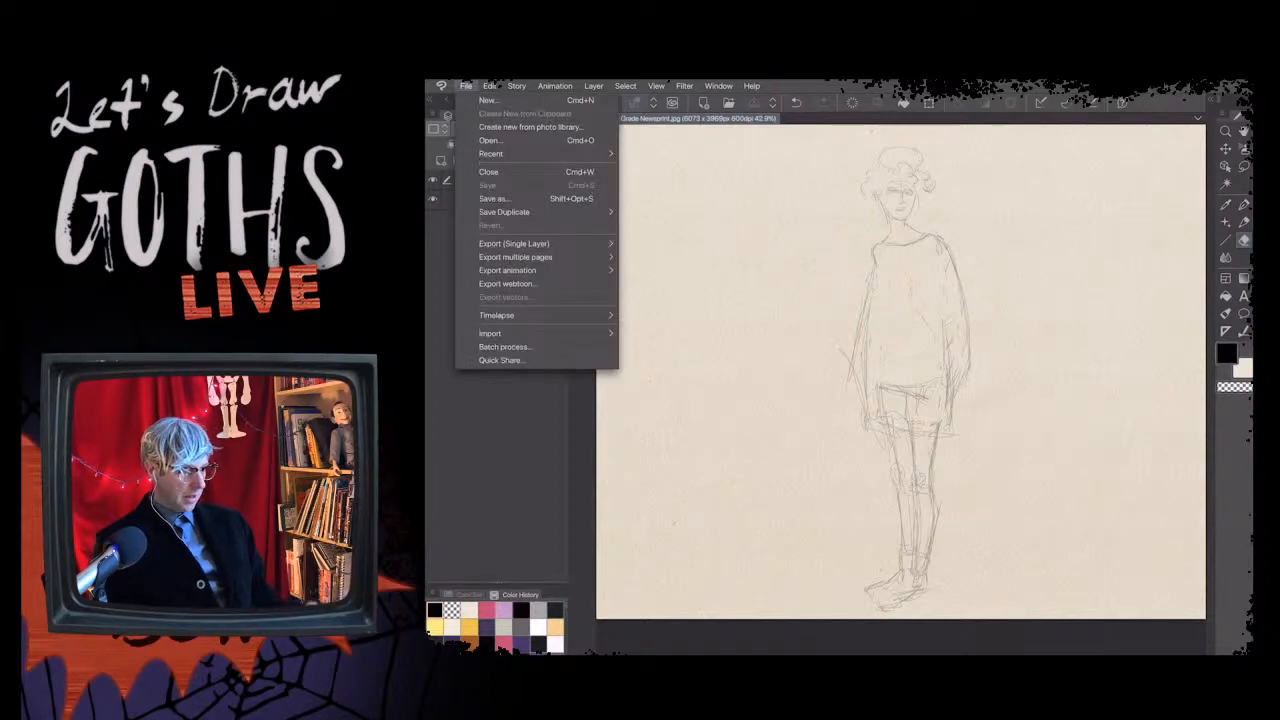
{"action": "key", "text": "Escape"}
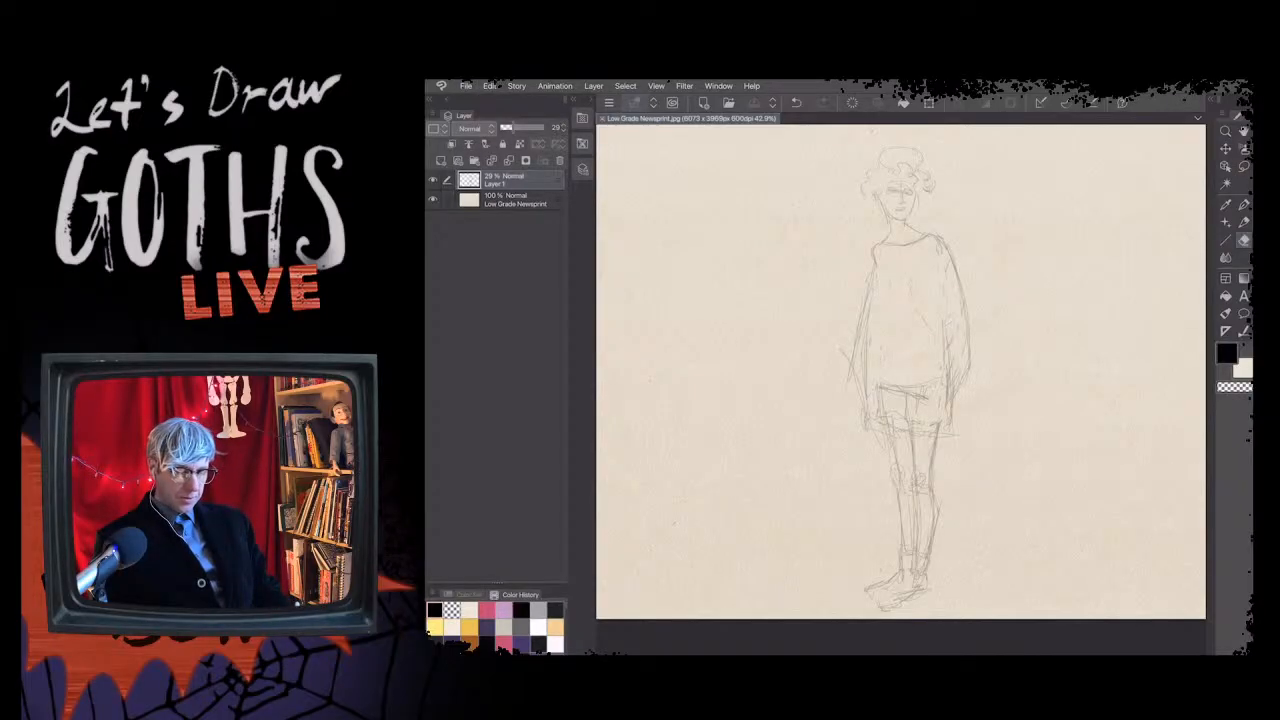
- Set the Textured pen to size 7 and reinforce the outline of the upper sleeve on the figure's left-hand side
{"action": "key", "text": "p"}
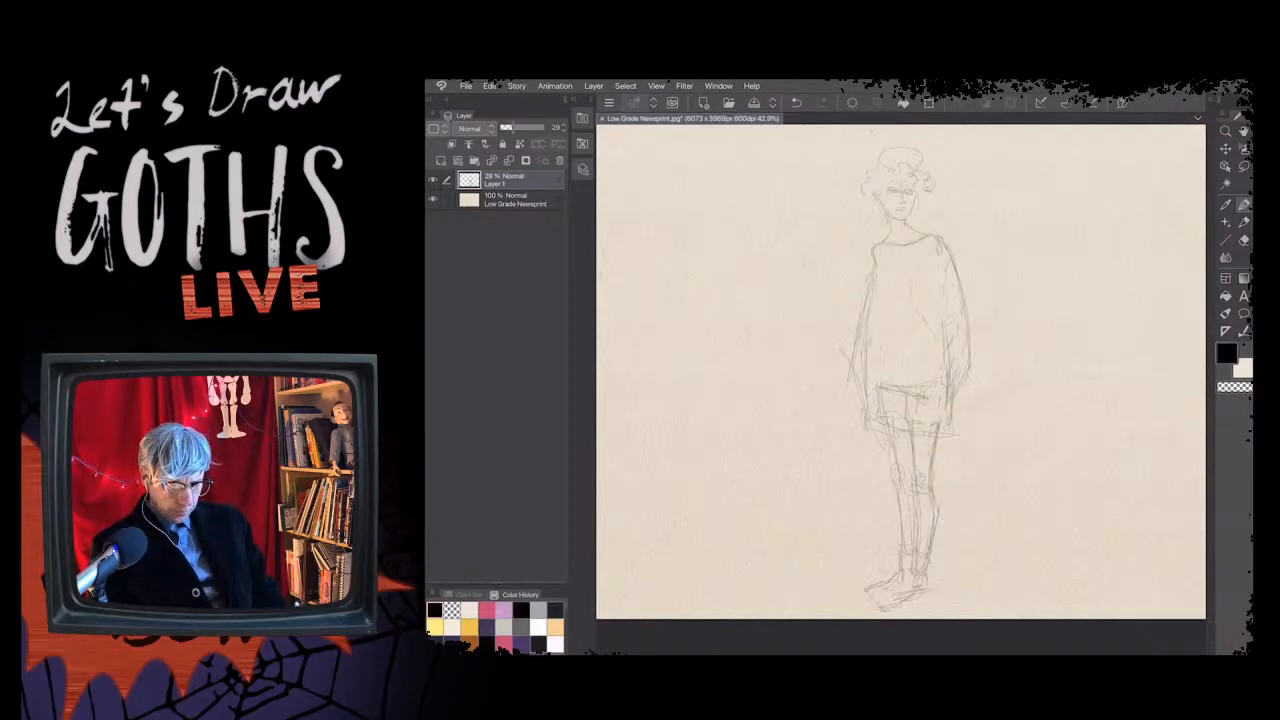
{"action": "key", "text": "Tab"}
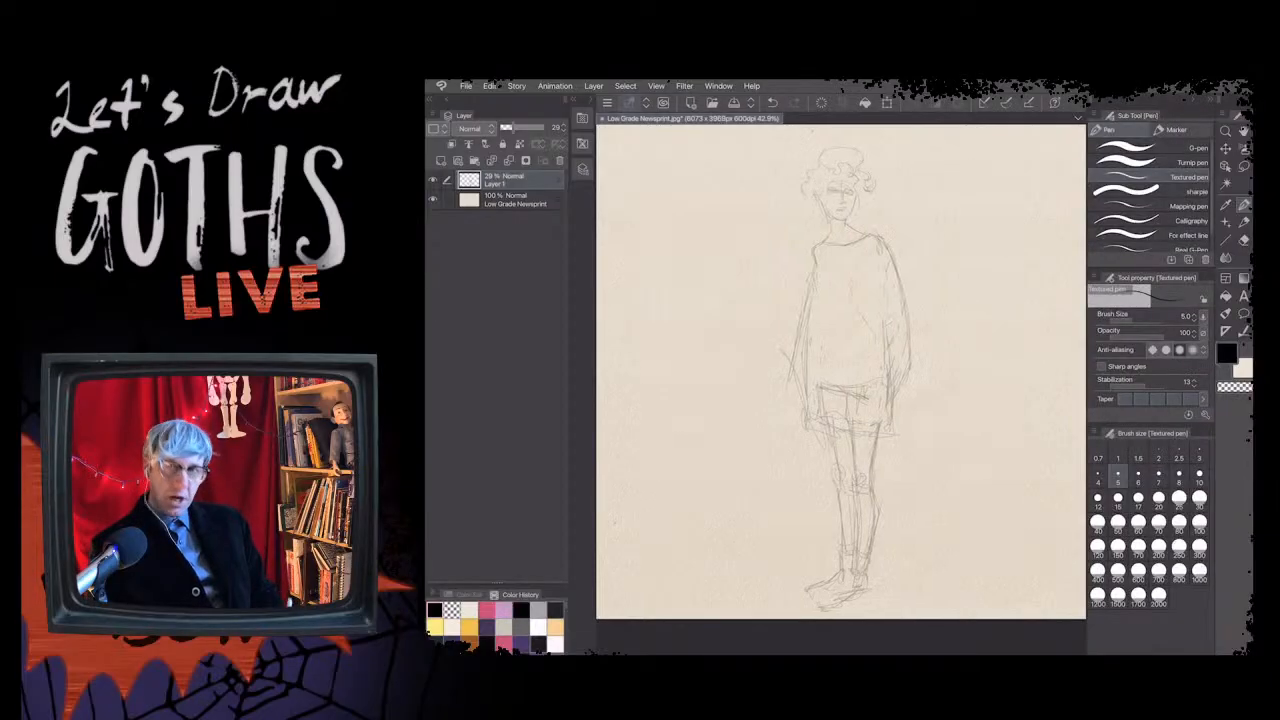
{"action": "left_click", "coordinate": [1158, 476]}
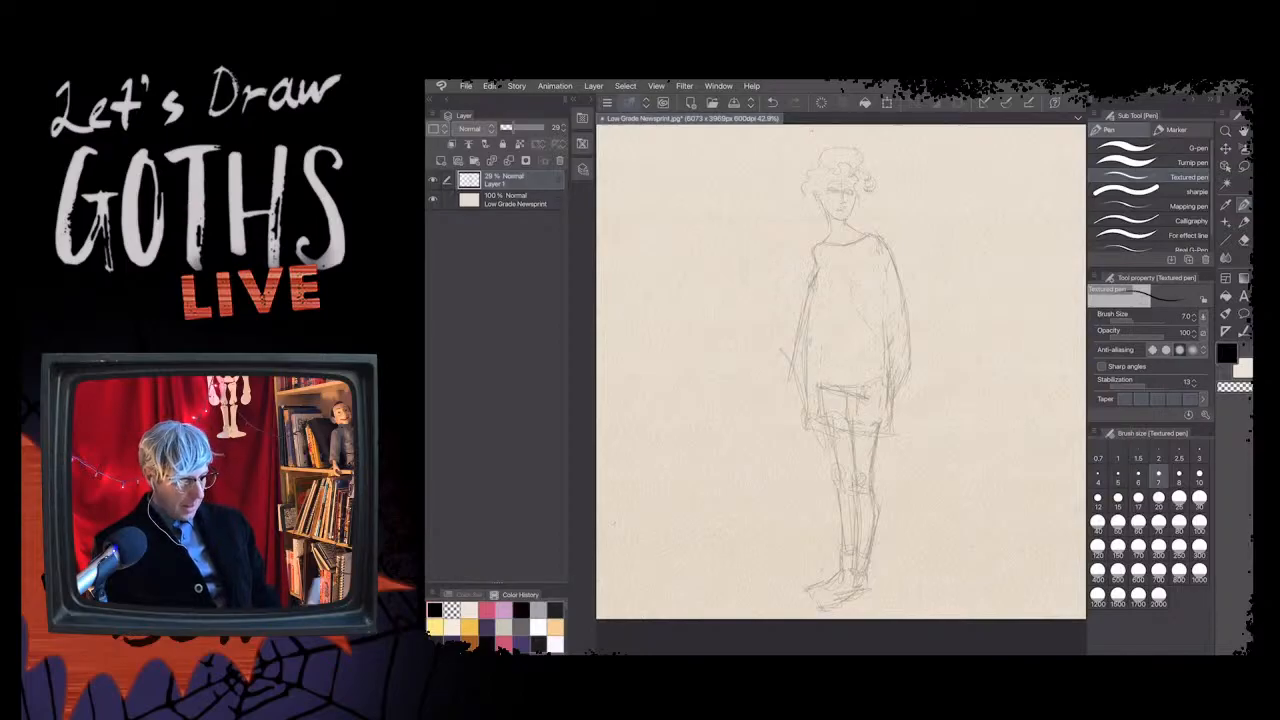
{"action": "left_click_drag", "start_coordinate": [813, 295], "coordinate": [809, 319]}
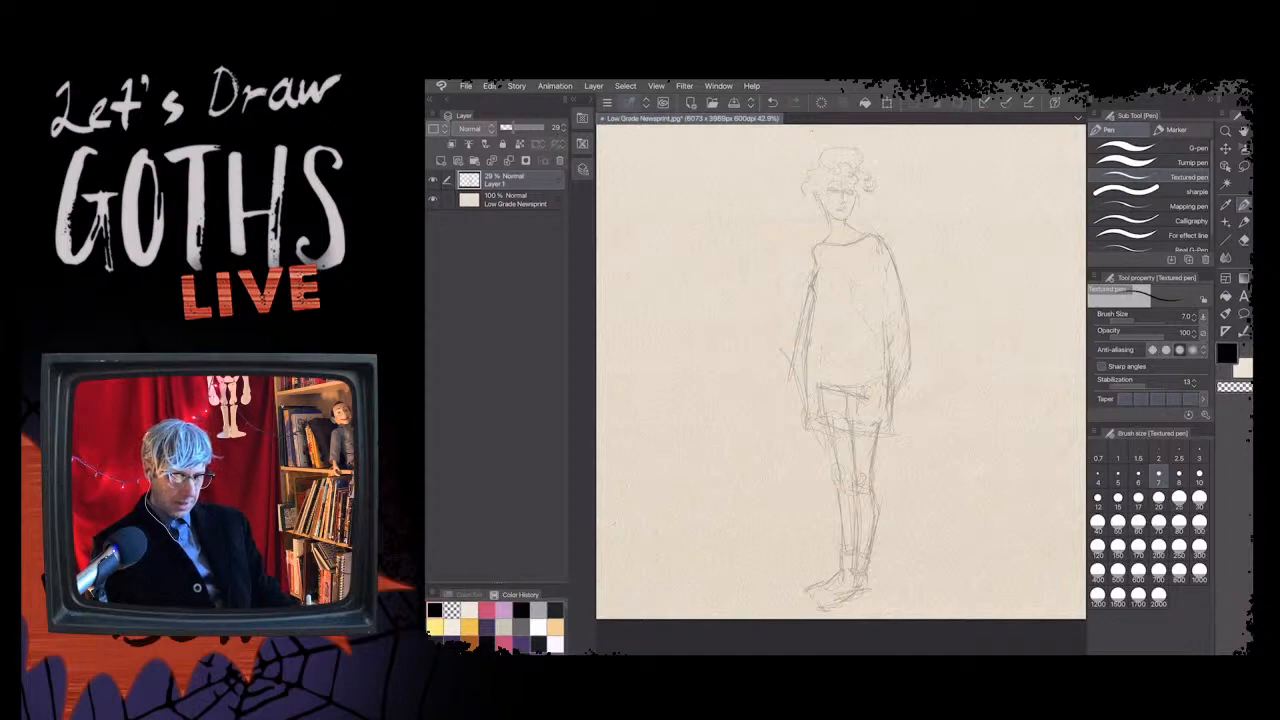
- Rework both legs with the Textured pen, moving the right-hand calf outward, marking its knee and ankle, and sketching a new shoe below it
{"action": "key", "text": "m"}
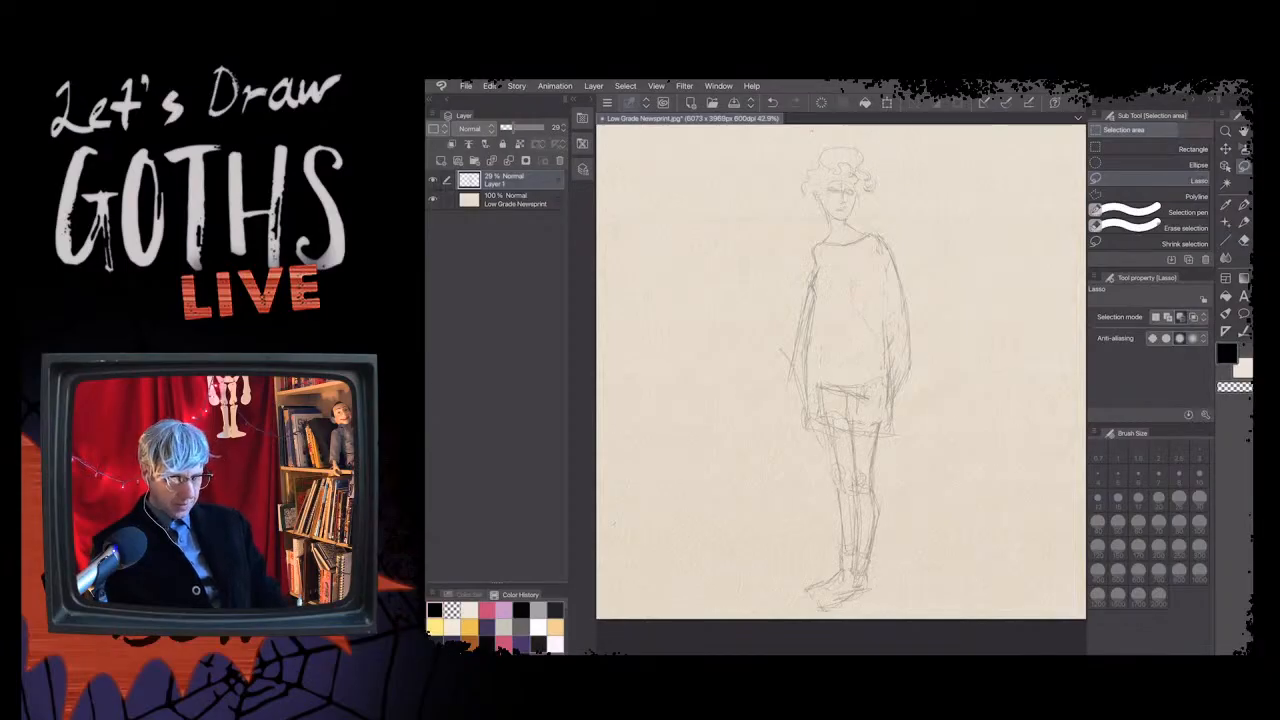
{"action": "key", "text": "p"}
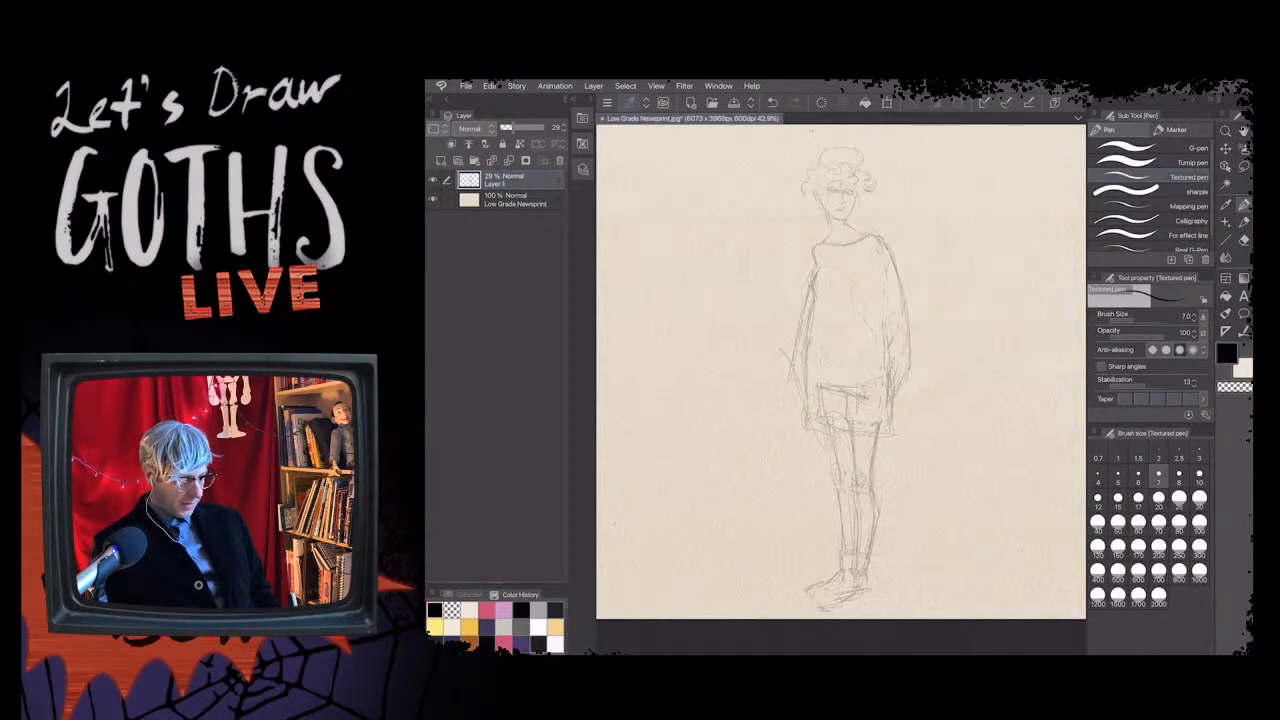
{"action": "left_click_drag", "start_coordinate": [880, 450], "coordinate": [877, 476]}
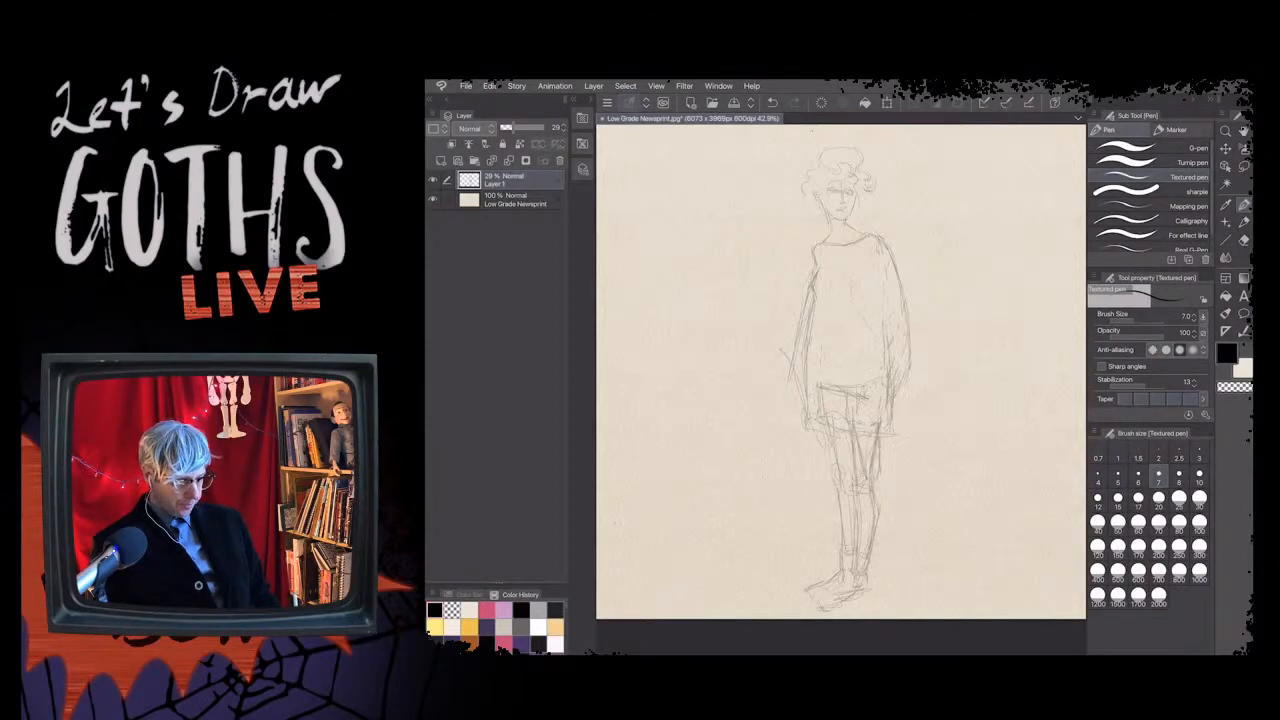
{"action": "left_click_drag", "start_coordinate": [883, 428], "coordinate": [874, 488]}
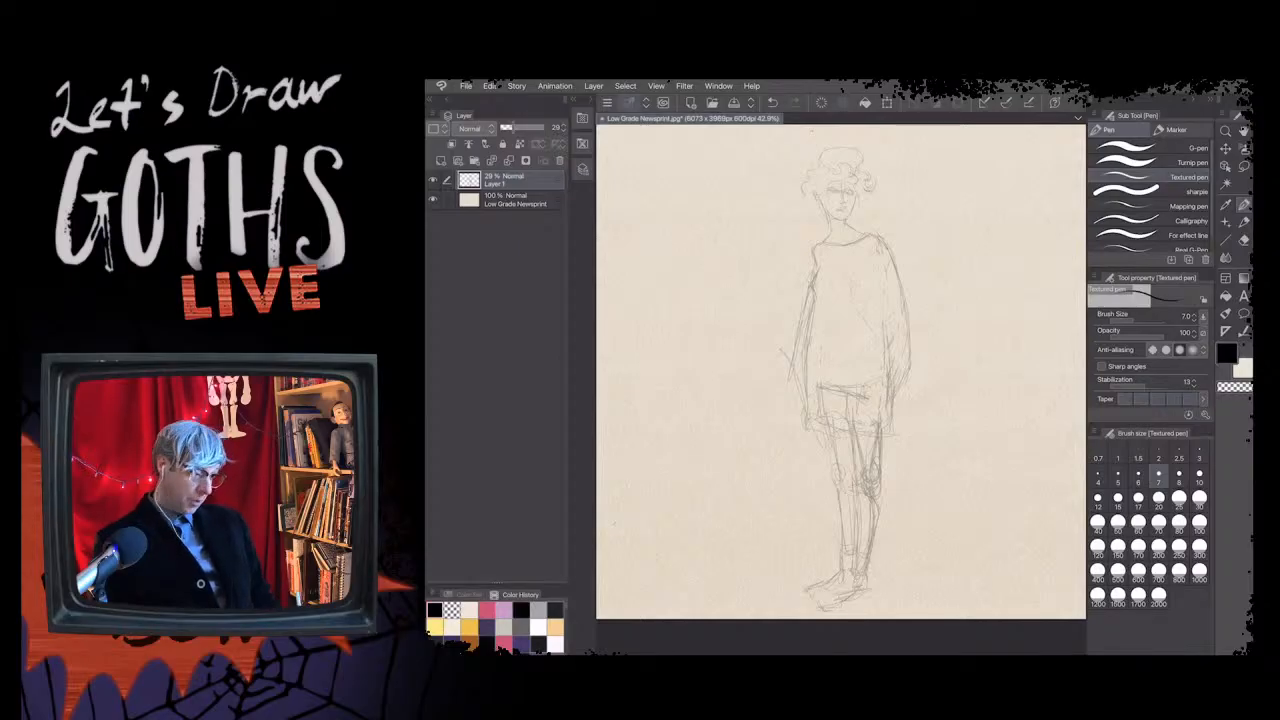
{"action": "mouse_move", "coordinate": [826, 426]}
{"action": "left_mouse_down"}
{"action": "mouse_move", "coordinate": [840, 478]}
{"action": "mouse_move", "coordinate": [887, 502]}
{"action": "mouse_move", "coordinate": [874, 572]}
{"action": "left_mouse_up"}
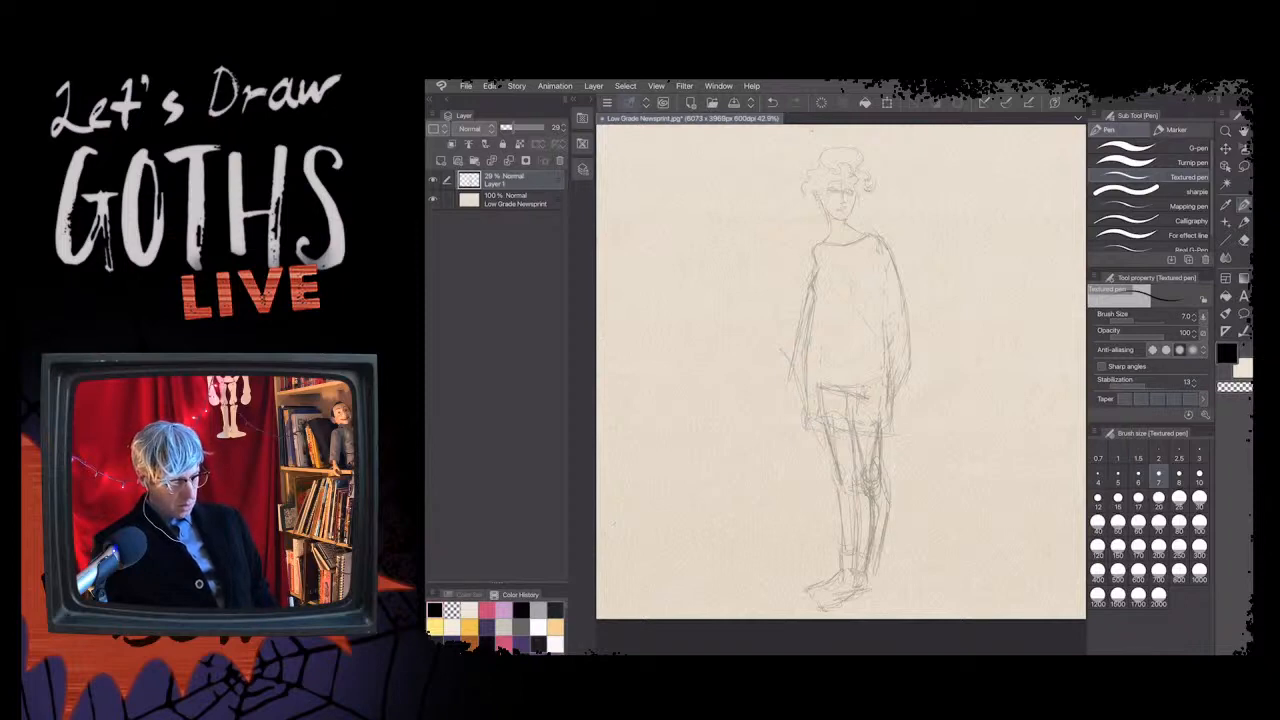
{"action": "left_click_drag", "start_coordinate": [843, 485], "coordinate": [853, 543]}
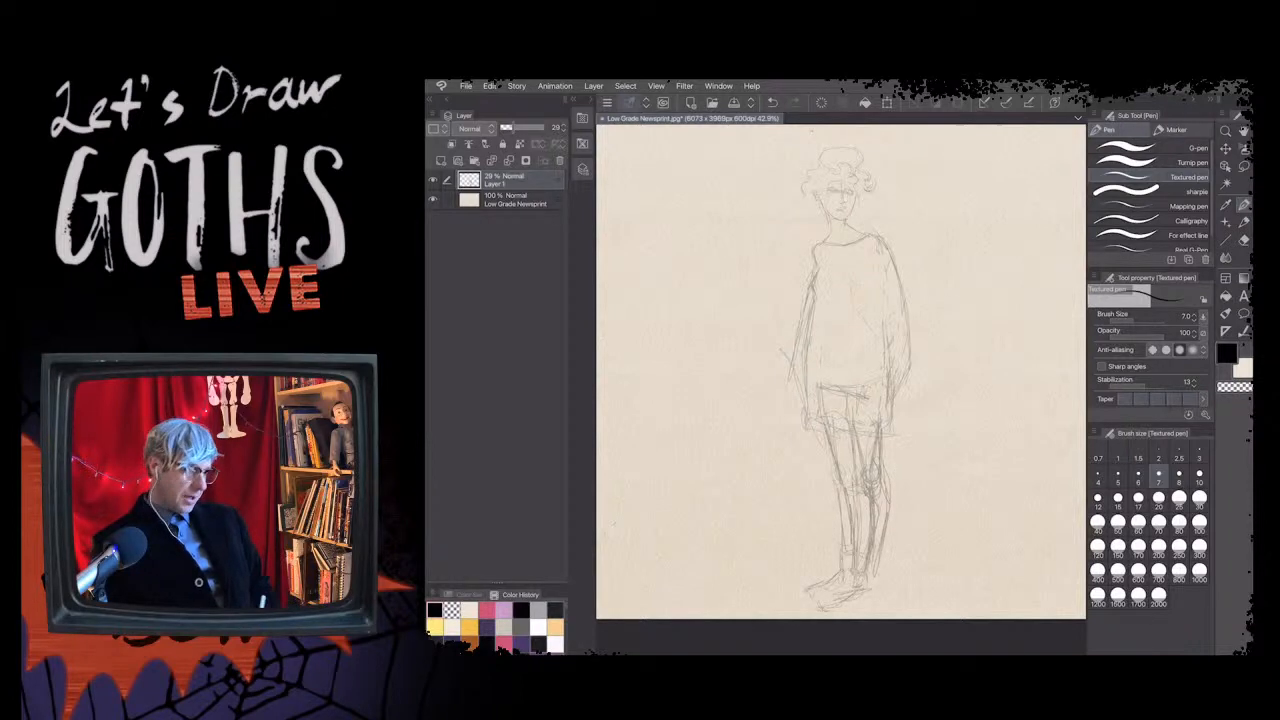
{"action": "left_click_drag", "start_coordinate": [864, 492], "coordinate": [866, 544]}
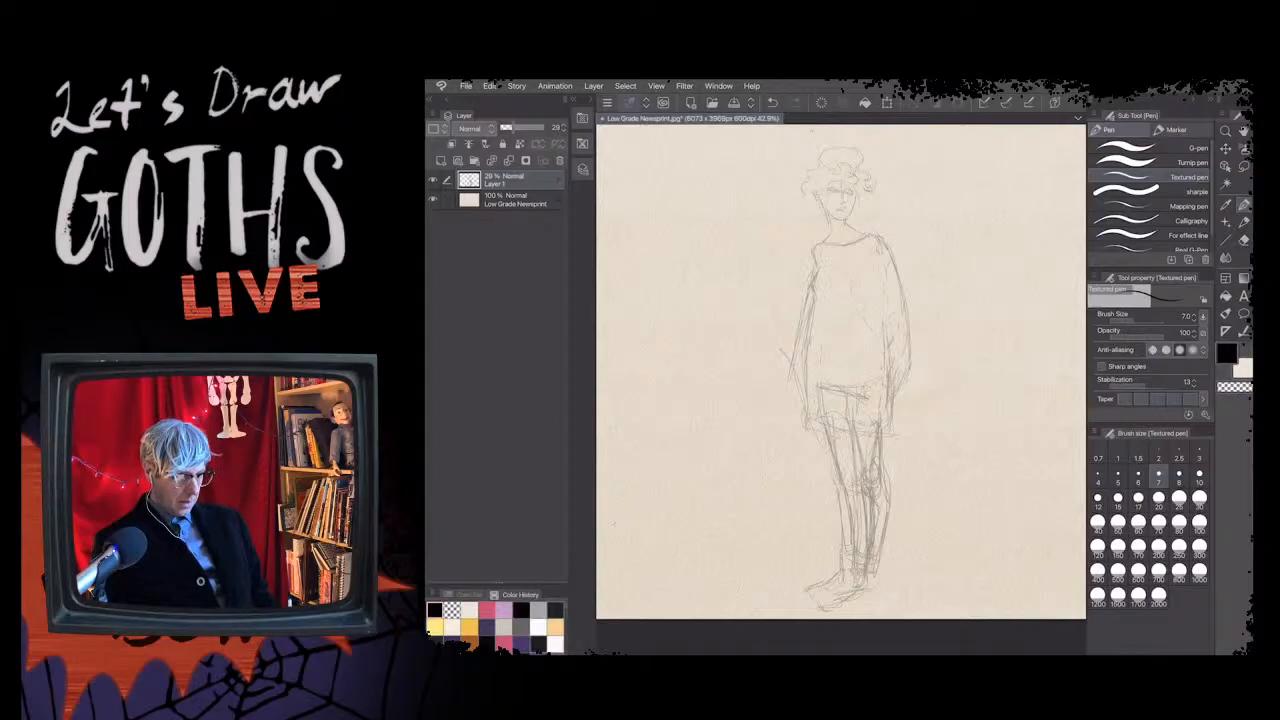
{"action": "left_click_drag", "start_coordinate": [876, 577], "coordinate": [880, 594]}
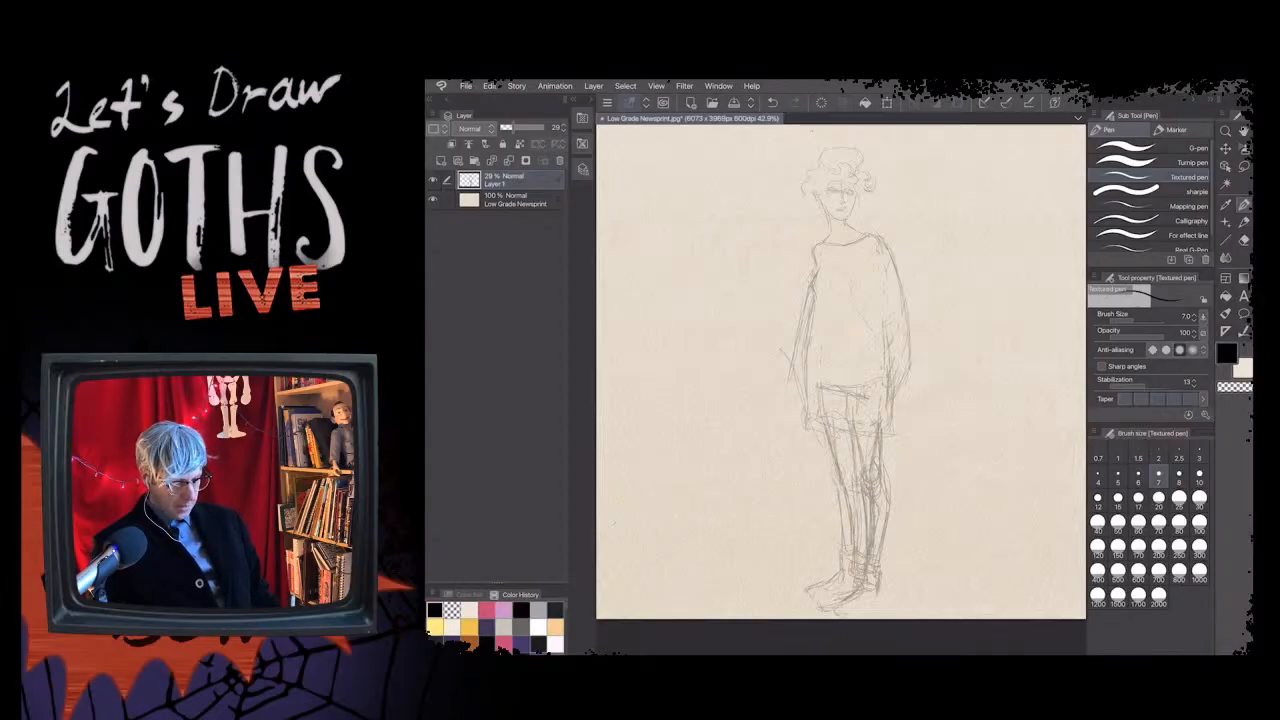
{"action": "left_click_drag", "start_coordinate": [849, 613], "coordinate": [883, 600]}
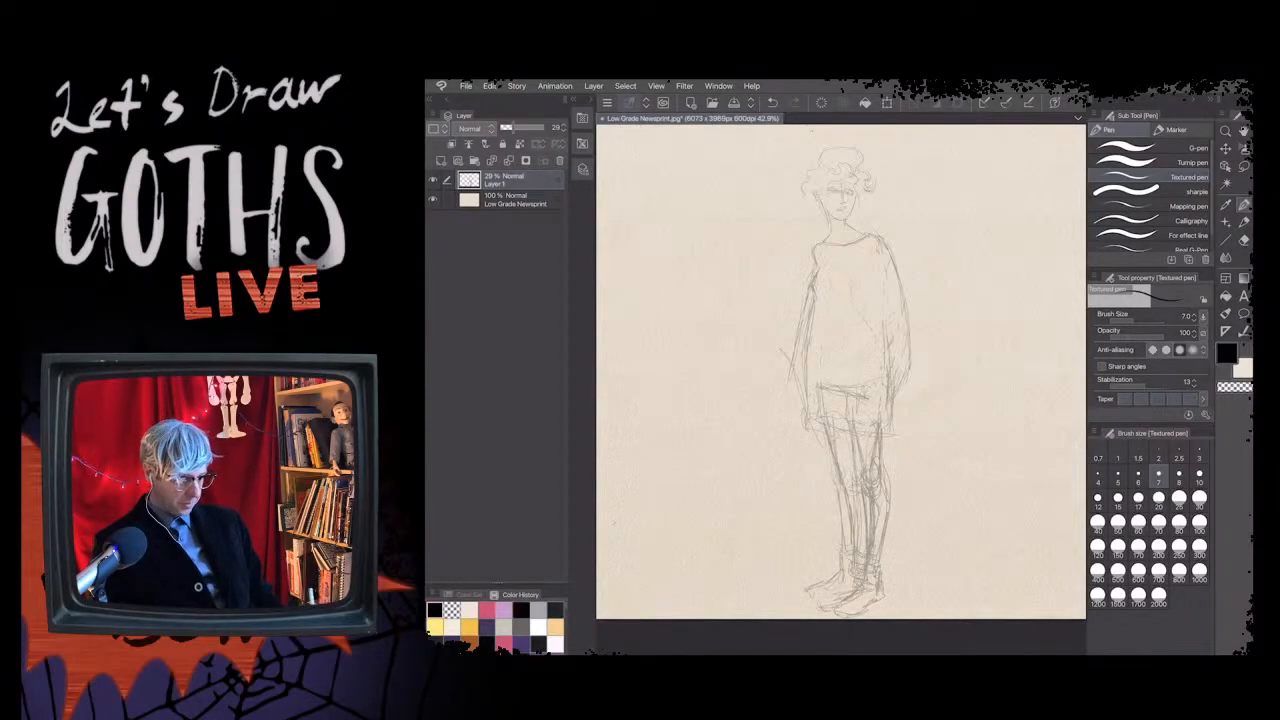
- Widen the sleeve on the figure's right-hand side with a rounder shoulder and a fuller outer curve down to the cuff
{"action": "mouse_move", "coordinate": [910, 316]}
{"action": "left_mouse_down"}
{"action": "mouse_move", "coordinate": [914, 374]}
{"action": "mouse_move", "coordinate": [914, 338]}
{"action": "left_mouse_up"}
{"action": "left_click_drag", "start_coordinate": [912, 354], "coordinate": [918, 382]}
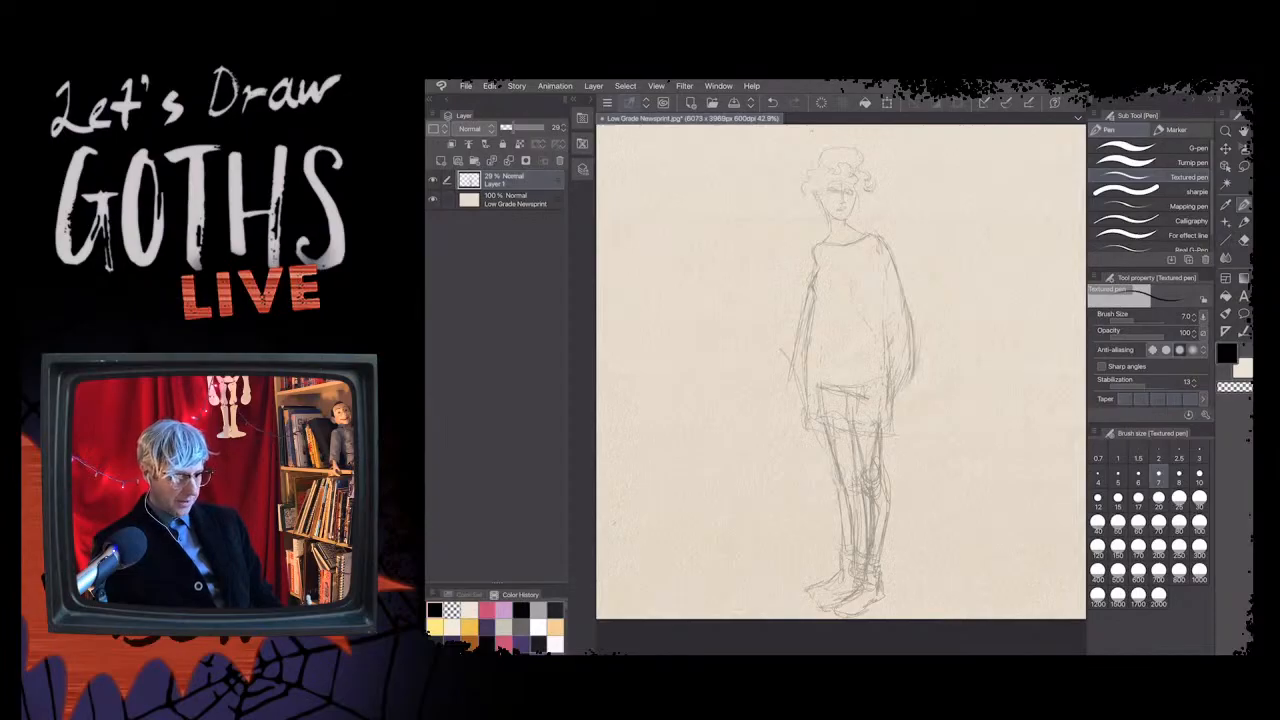
{"action": "mouse_move", "coordinate": [894, 252]}
{"action": "left_mouse_down"}
{"action": "mouse_move", "coordinate": [911, 302]}
{"action": "mouse_move", "coordinate": [902, 296]}
{"action": "left_mouse_up"}
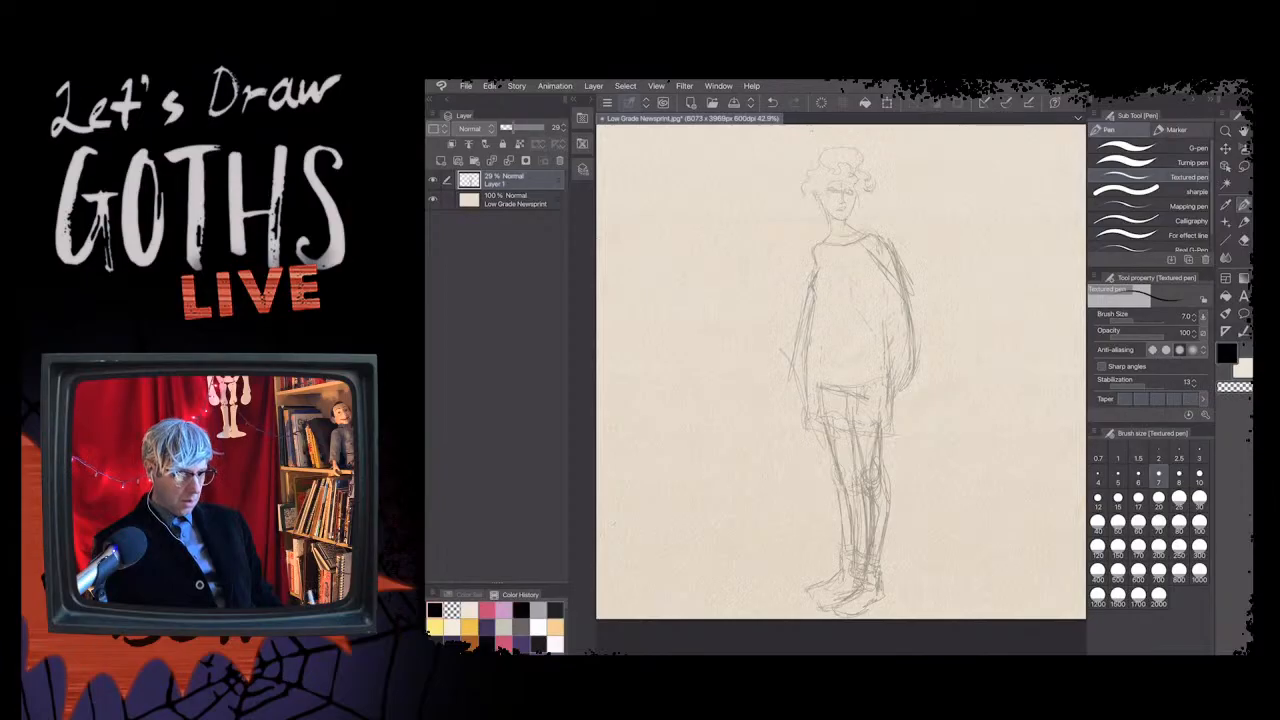
- Reinforce the leg and shoe on the figure's left-hand side and erase the surplus lines around the other leg's thigh and knee
{"action": "left_click_drag", "start_coordinate": [823, 425], "coordinate": [848, 543]}
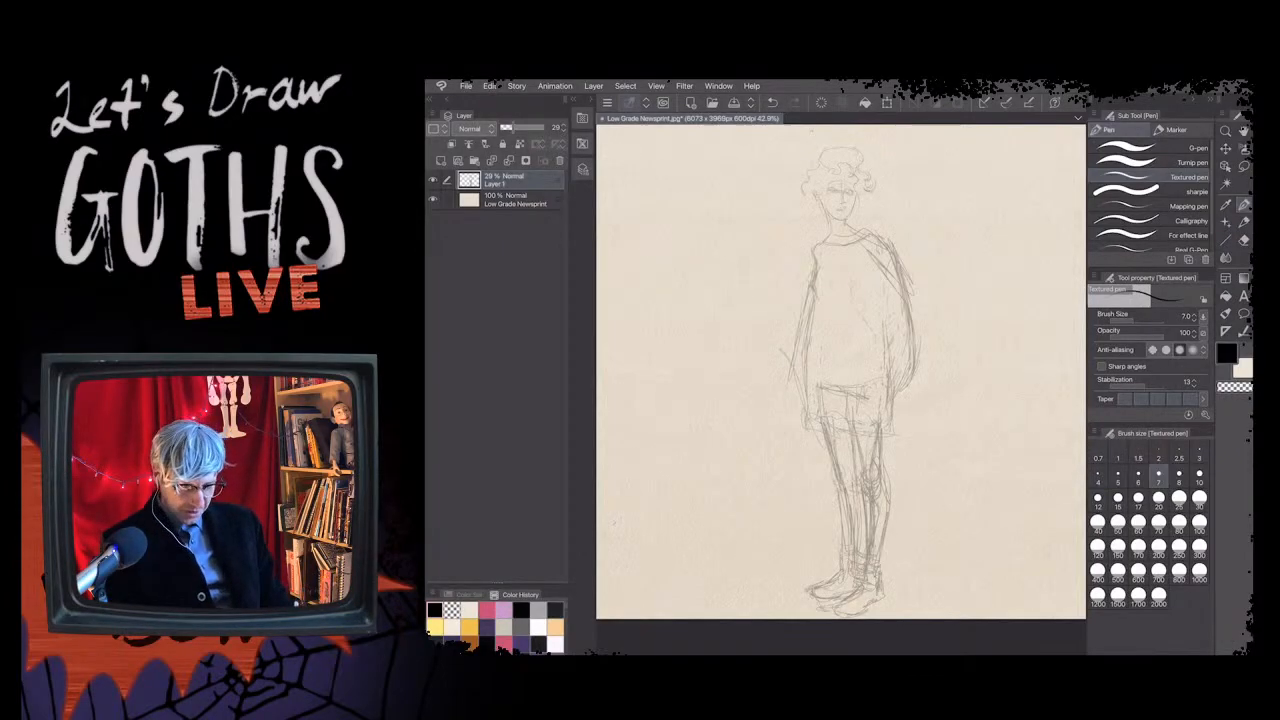
{"action": "key", "text": "e"}
{"action": "mouse_move", "coordinate": [872, 450]}
{"action": "left_mouse_down"}
{"action": "mouse_move", "coordinate": [876, 534]}
{"action": "mouse_move", "coordinate": [875, 520]}
{"action": "left_mouse_up"}
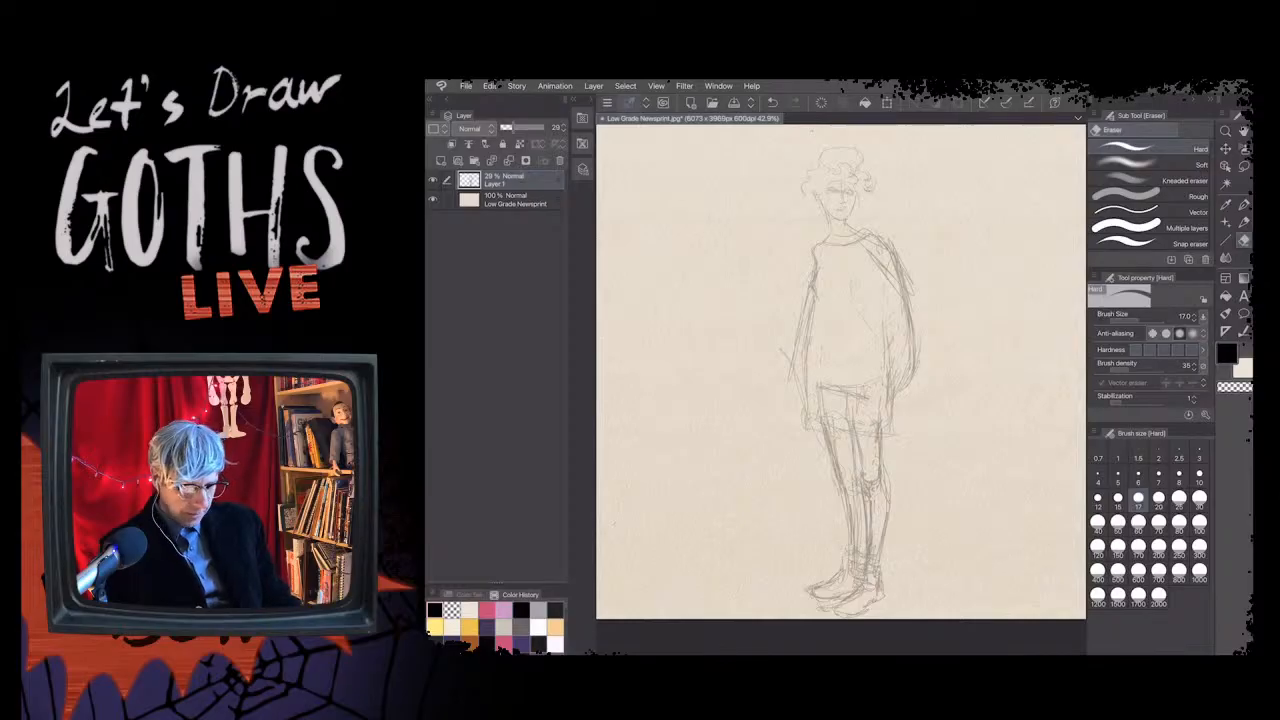
- Lasso the head and neck and transform the selection to shift it slightly toward the figure's right-hand side
{"action": "key", "text": "m"}
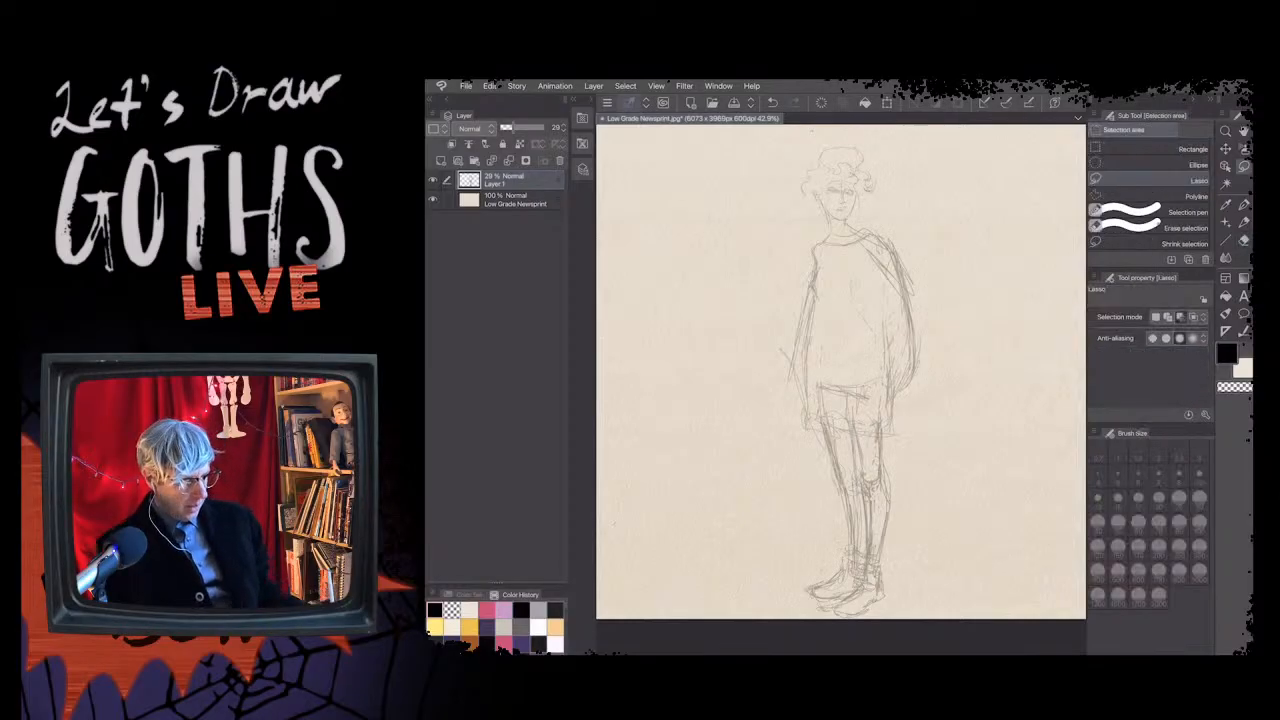
{"action": "mouse_move", "coordinate": [830, 128]}
{"action": "left_mouse_down"}
{"action": "mouse_move", "coordinate": [890, 176]}
{"action": "mouse_move", "coordinate": [871, 227]}
{"action": "mouse_move", "coordinate": [811, 231]}
{"action": "mouse_move", "coordinate": [806, 205]}
{"action": "left_mouse_up"}
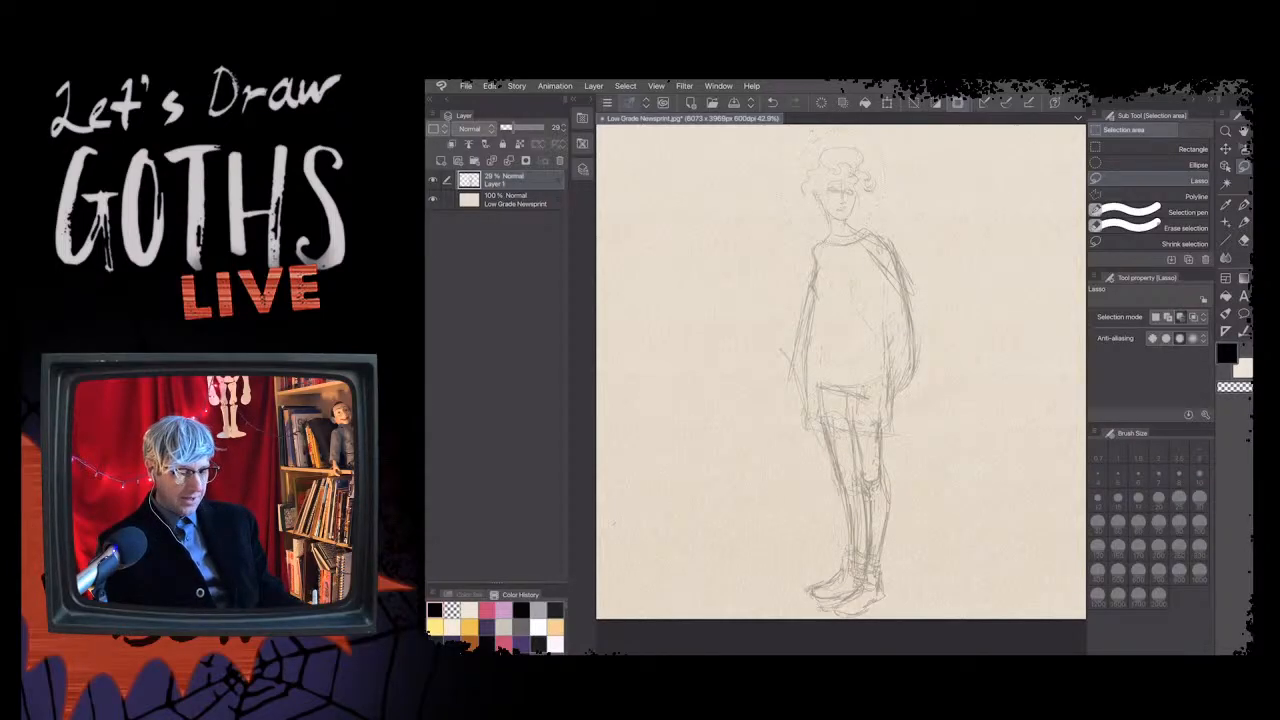
{"action": "key", "text": "o"}
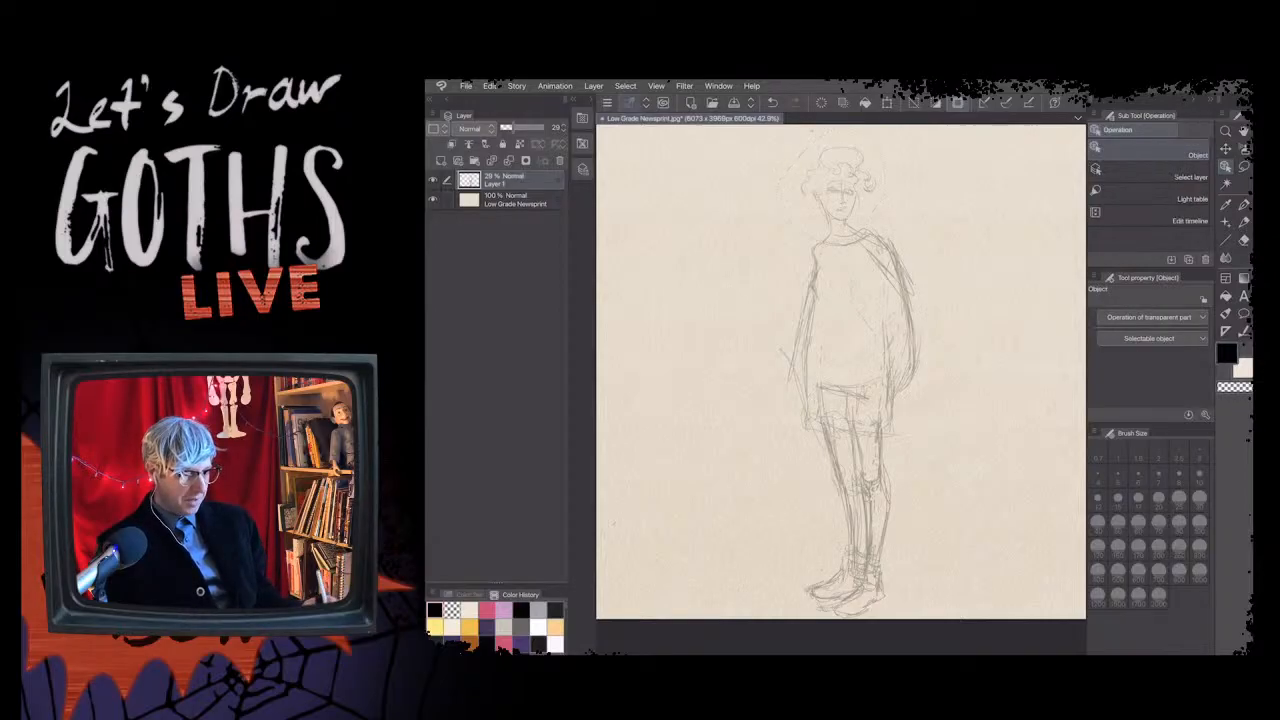
{"action": "key", "text": "ctrl+t"}
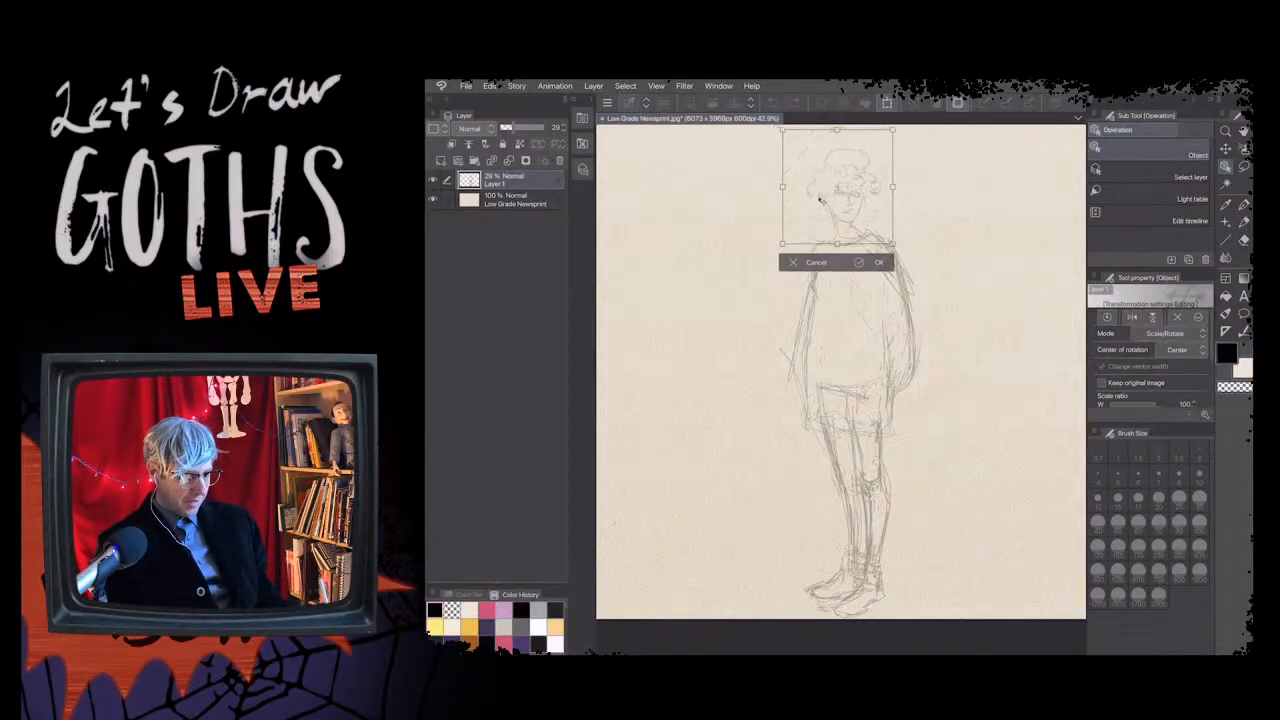
{"action": "left_click_drag", "start_coordinate": [820, 200], "coordinate": [818, 198]}
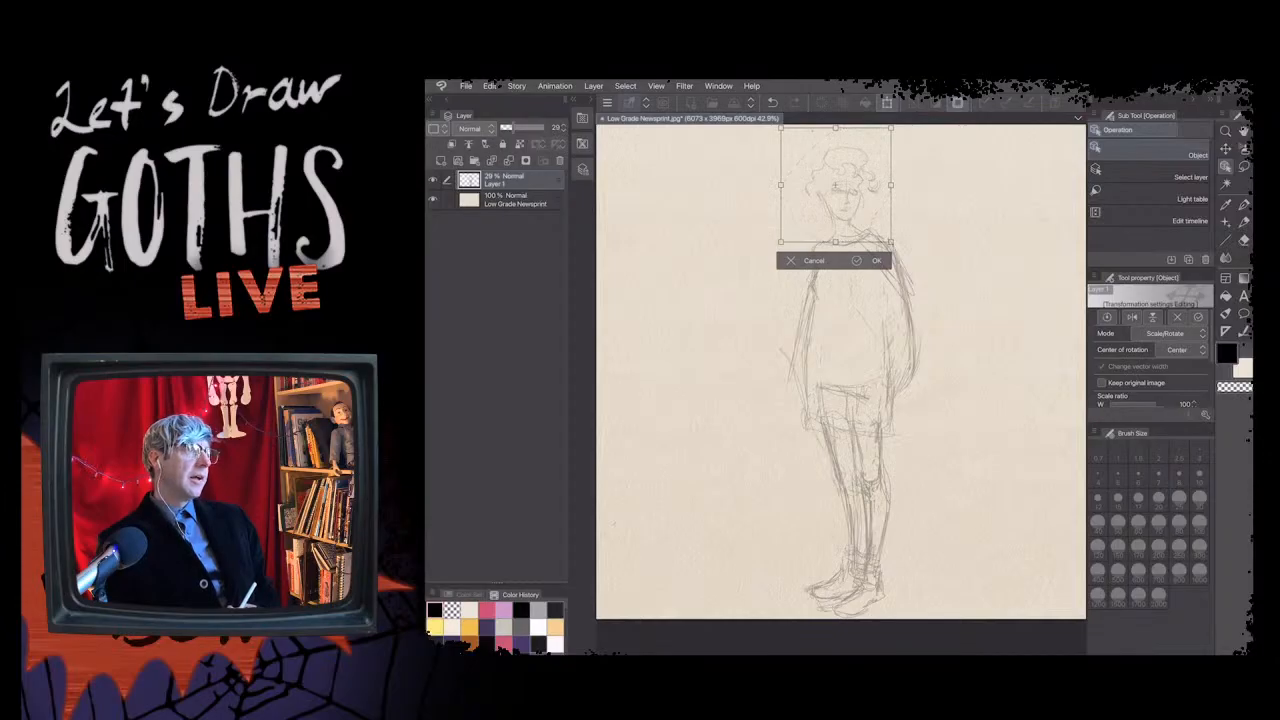
{"action": "left_click", "coordinate": [858, 261]}
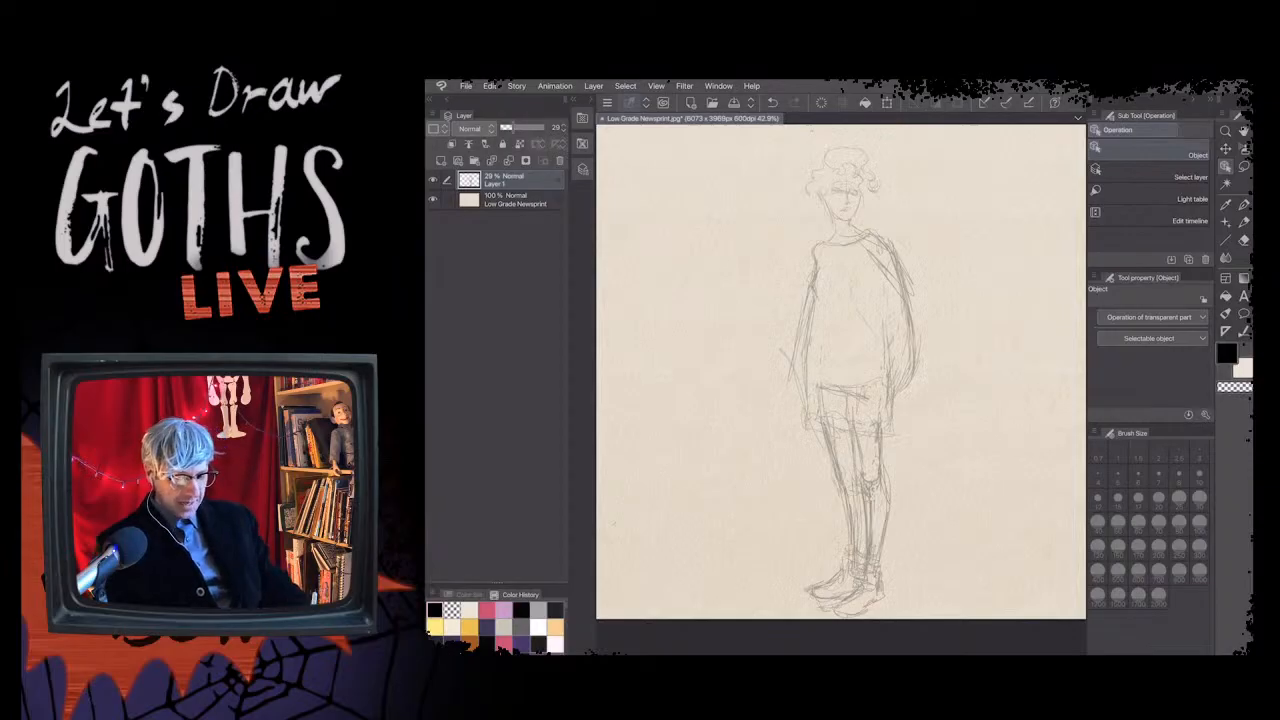
- Erase the sweater's hem above the shorts, extend the sweater to the shorts' lower edge, and sketch wavy horizontal stripes across it
{"action": "key", "text": "e"}
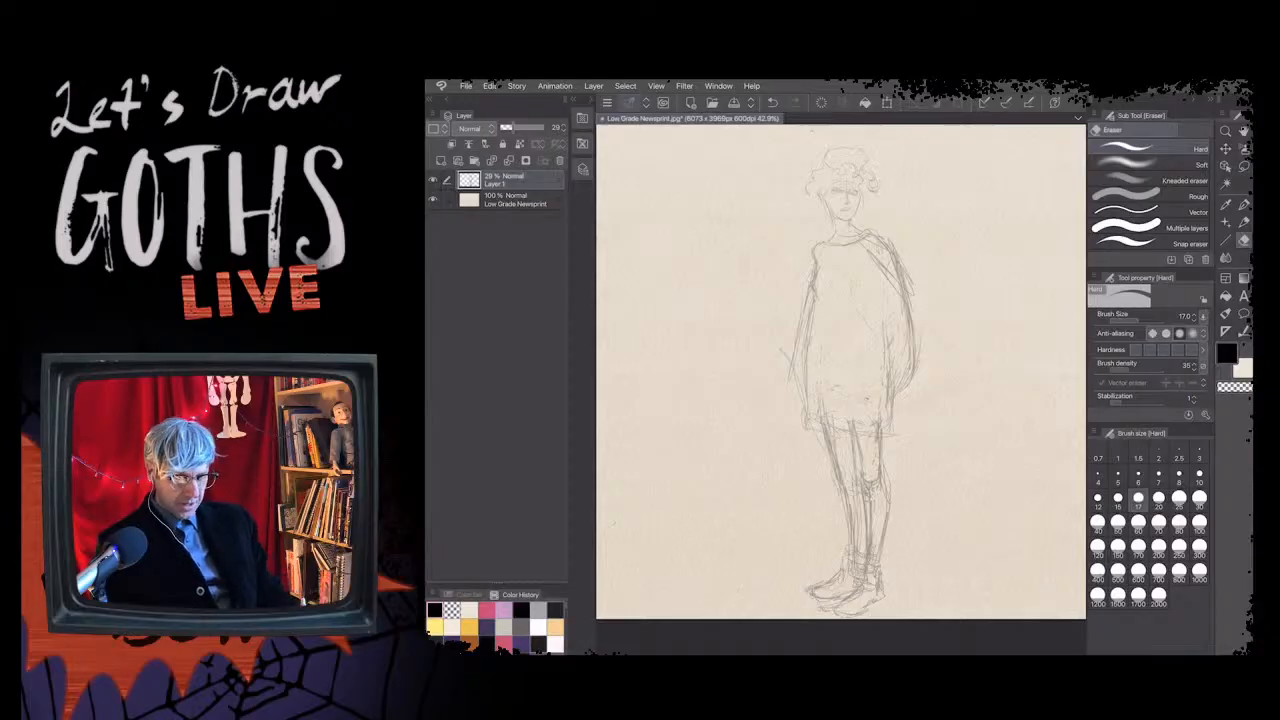
{"action": "key", "text": "p"}
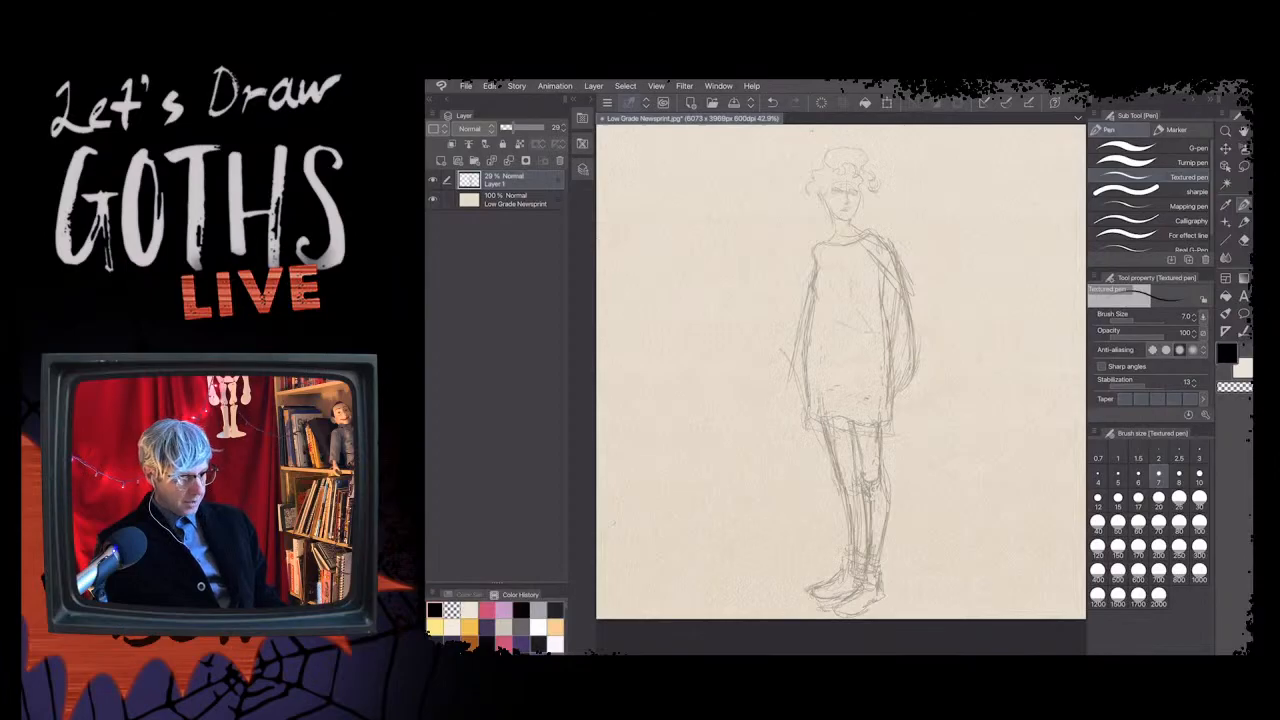
{"action": "left_click_drag", "start_coordinate": [861, 356], "coordinate": [880, 359]}
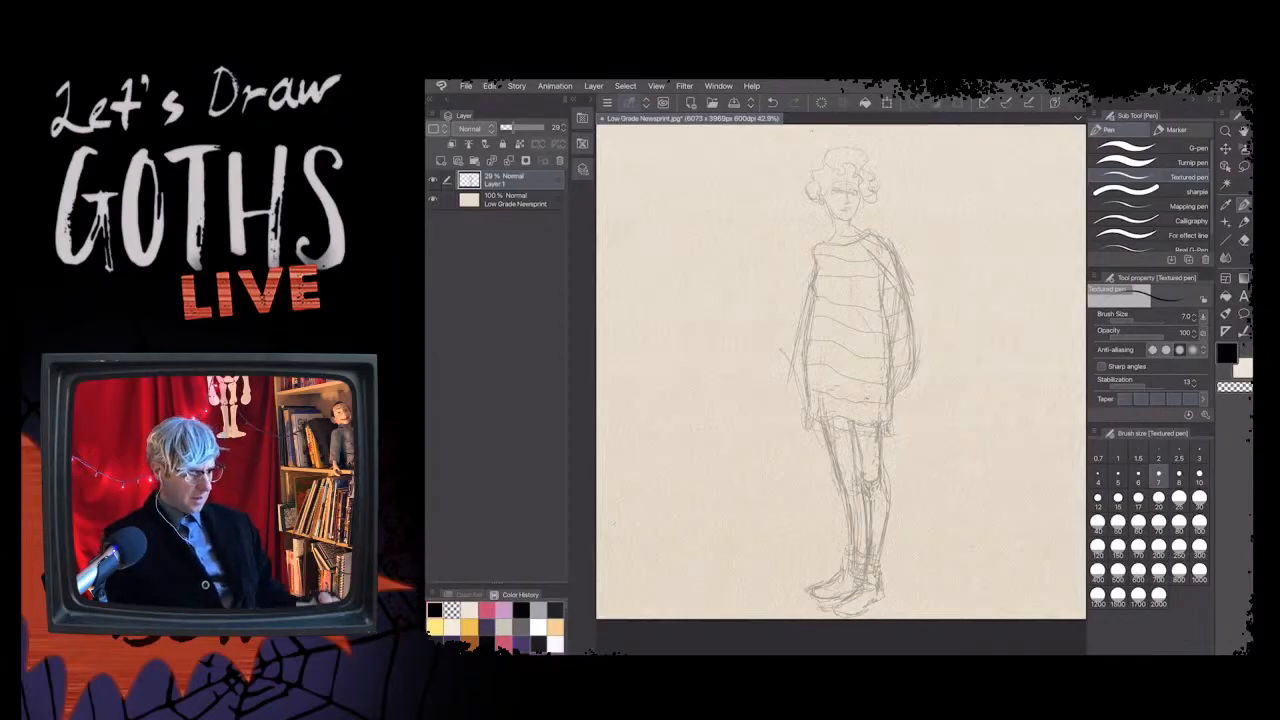
- Redraw the sleeve outline on the figure's left-hand side with a fuller outward curve from the upper arm to the cuff
{"action": "scroll", "coordinate": [841, 389], "scroll_direction": "up", "scroll_amount": 3}
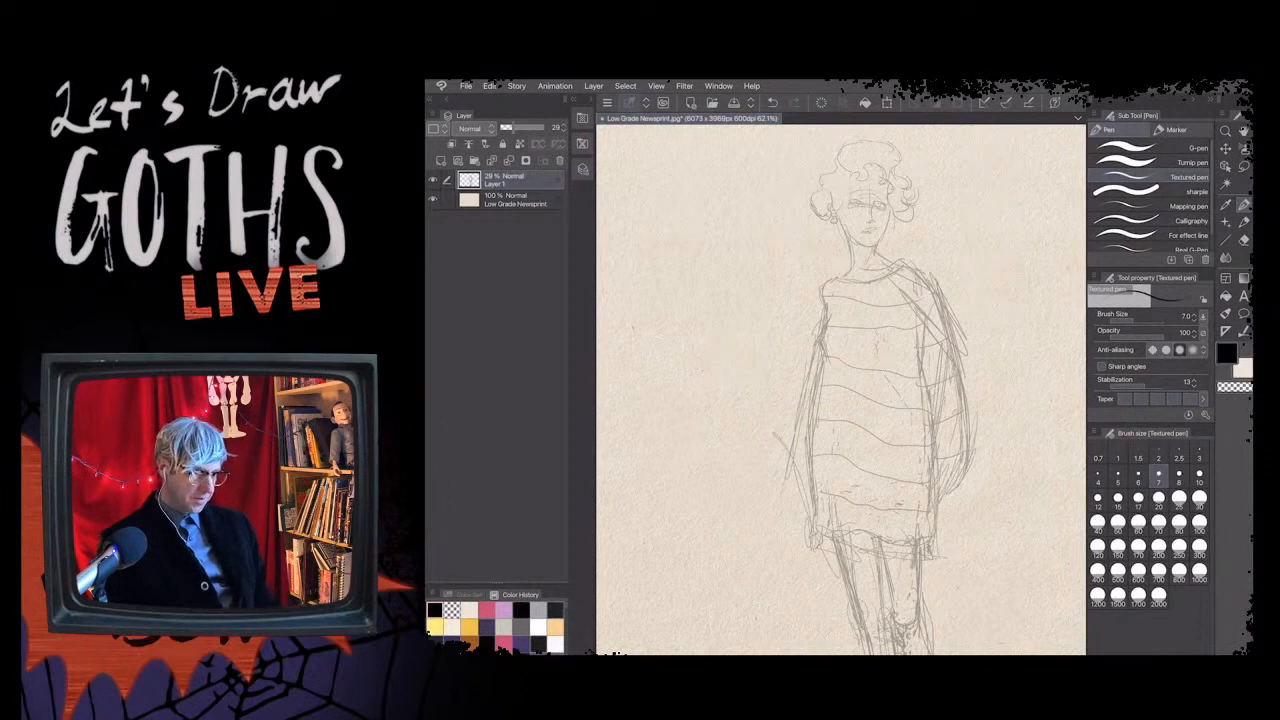
{"action": "scroll", "coordinate": [841, 390], "scroll_direction": "down", "scroll_amount": 2}
{"action": "scroll", "coordinate": [841, 390], "scroll_direction": "down", "scroll_amount": 2}
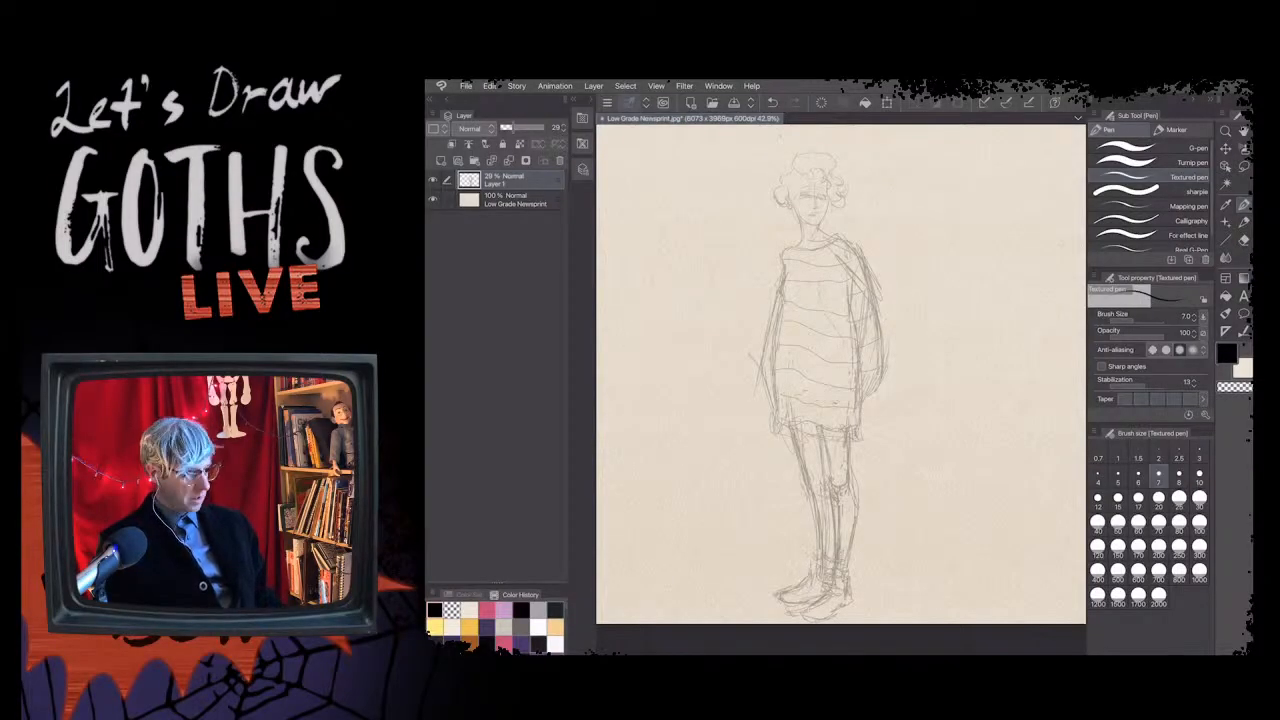
{"action": "left_click_drag", "start_coordinate": [778, 298], "coordinate": [768, 338]}
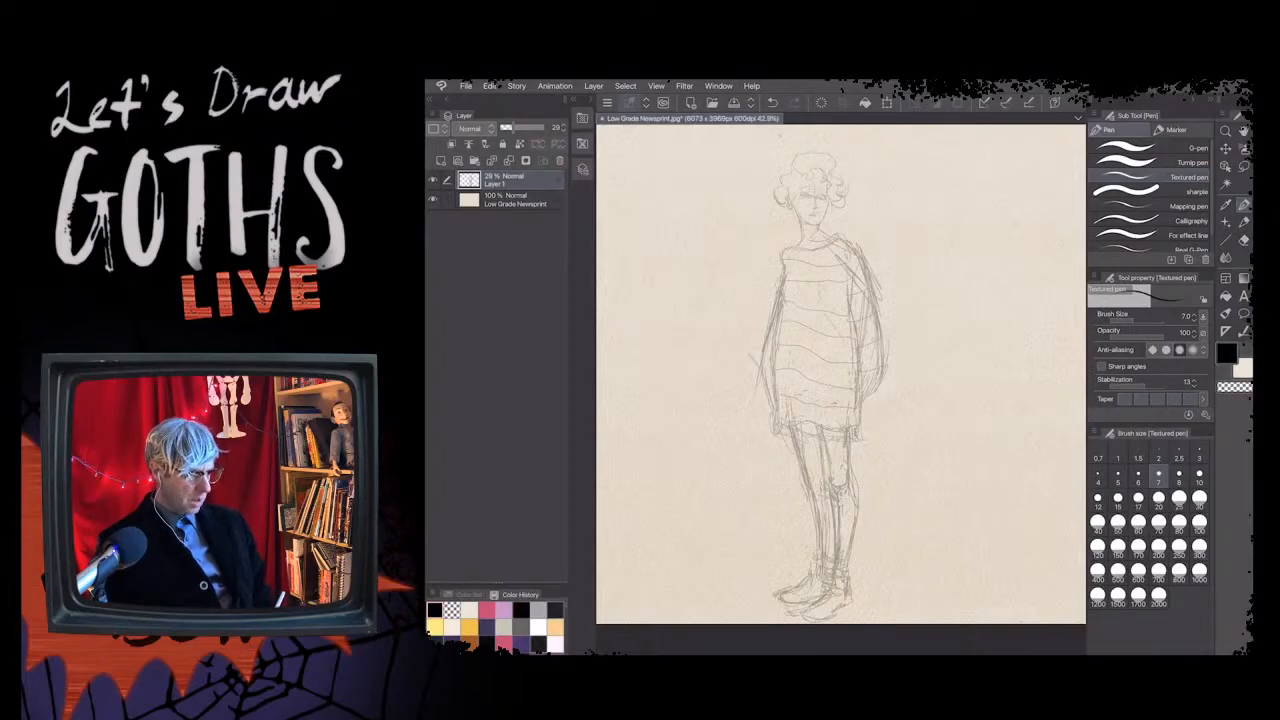
{"action": "scroll", "coordinate": [840, 374], "scroll_direction": "down", "scroll_amount": 1}
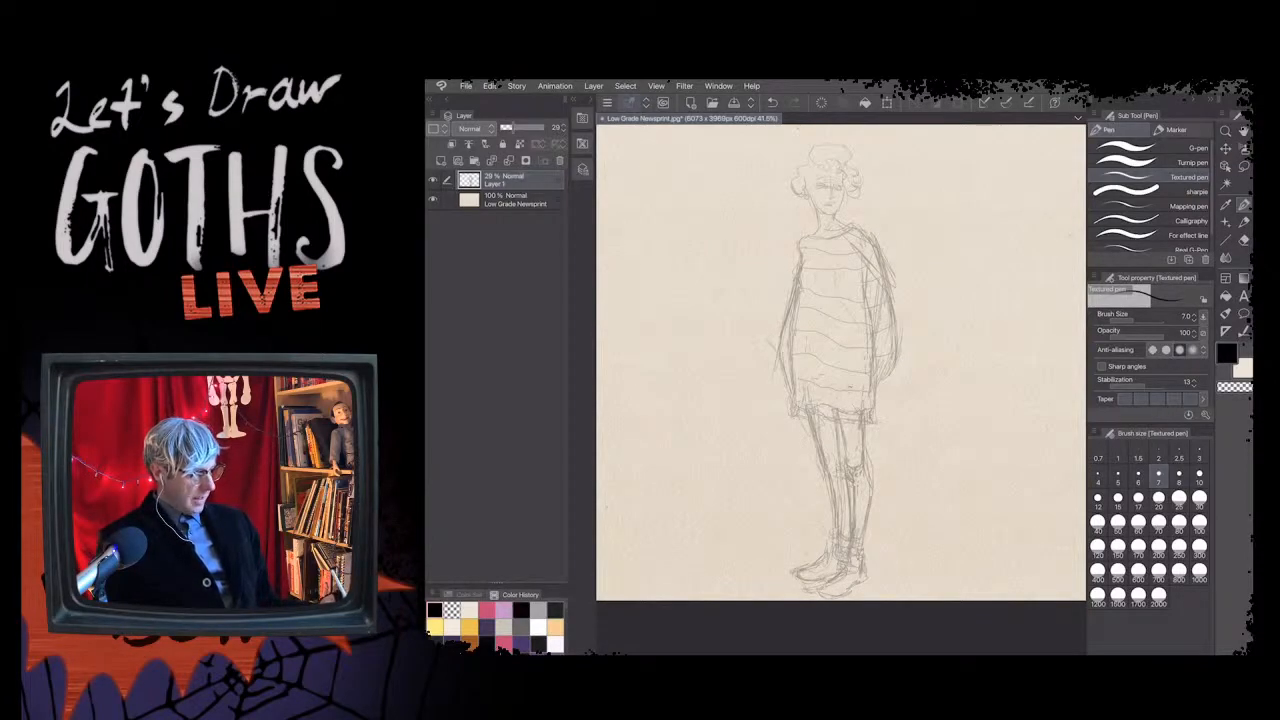
- Lock the sketch layer, add a new raster layer above it, and set the new layer's expression color to Monochrome
{"action": "key", "text": "ctrl+l"}
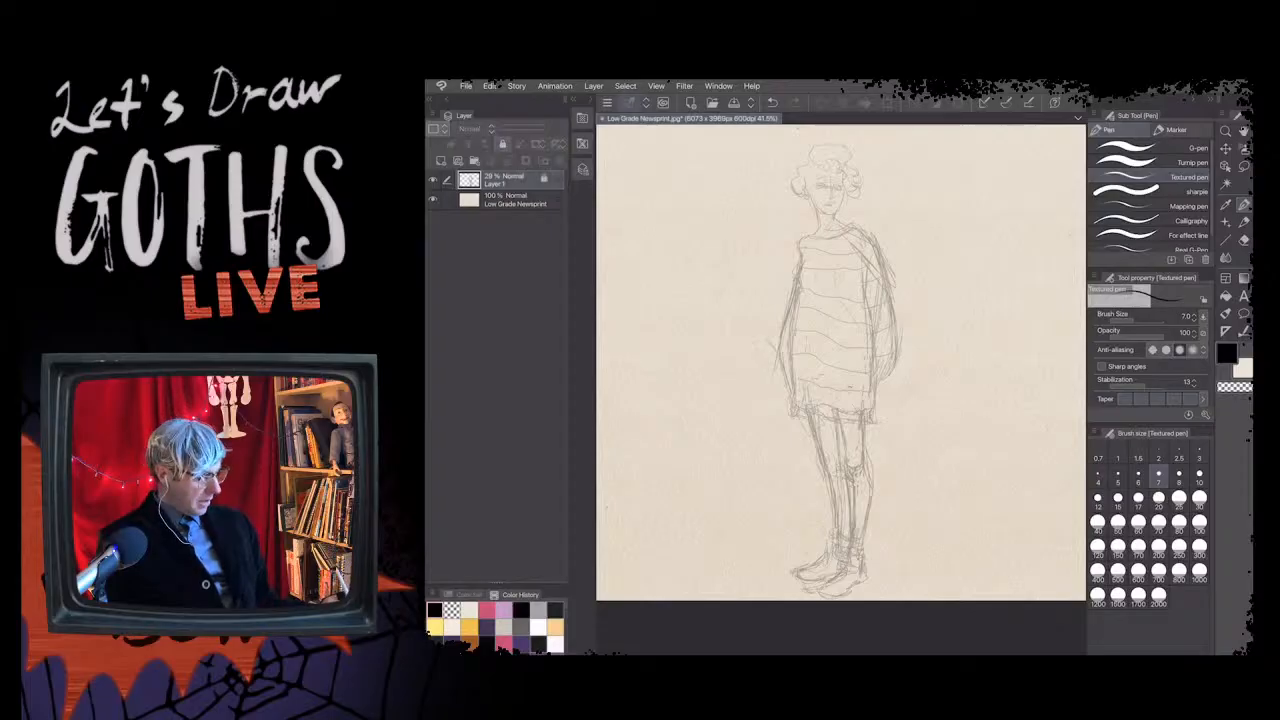
{"action": "key", "text": "ctrl+shift+n"}
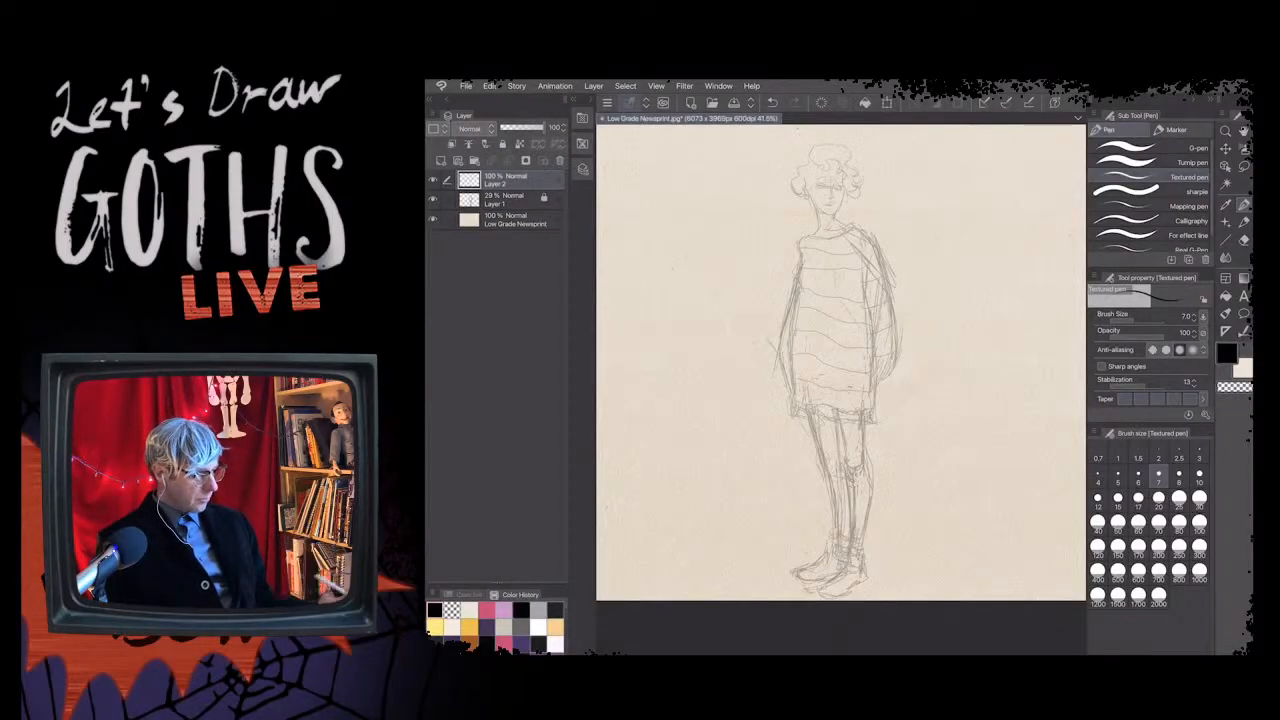
{"action": "left_click", "coordinate": [583, 169]}
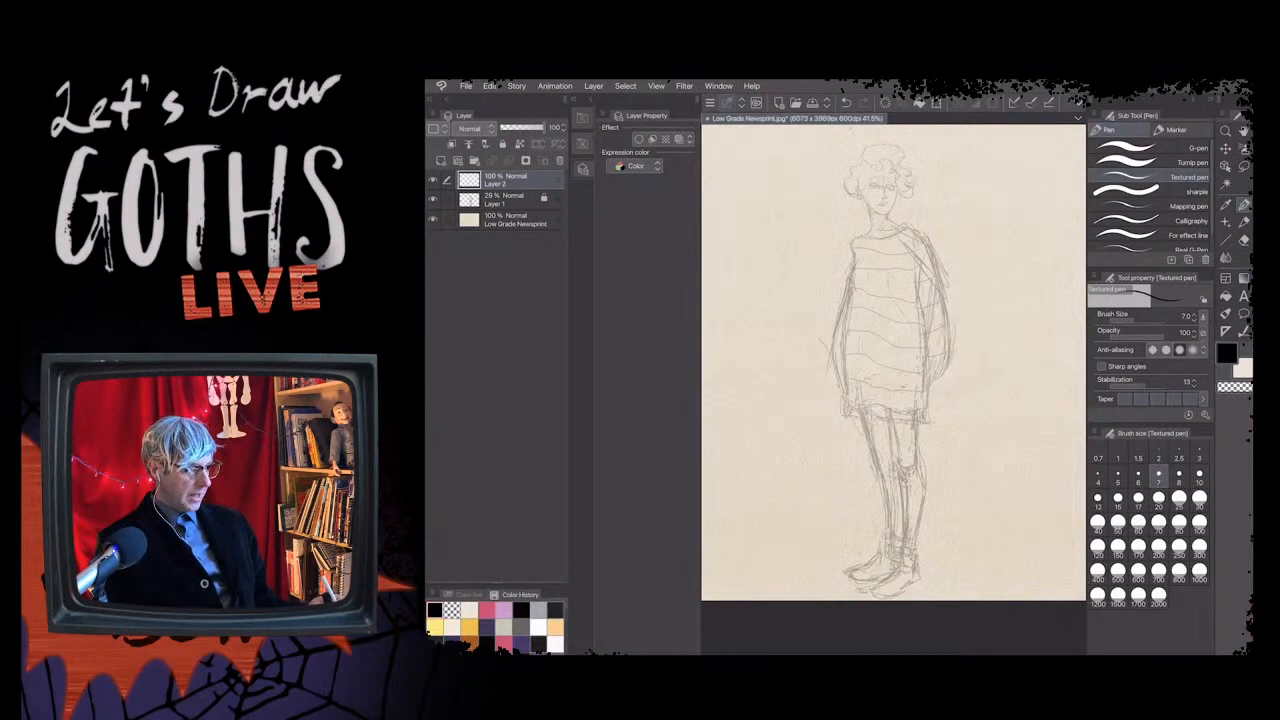
{"action": "left_click", "coordinate": [640, 166]}
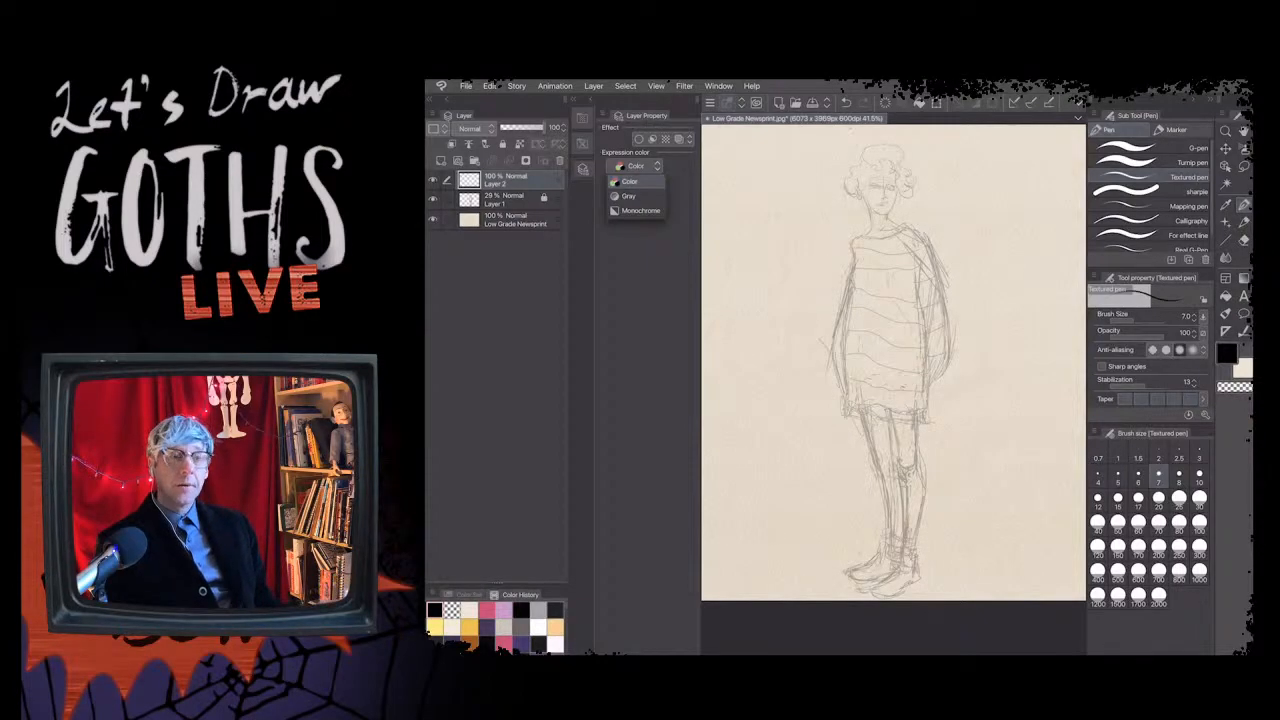
{"action": "left_click", "coordinate": [640, 210]}
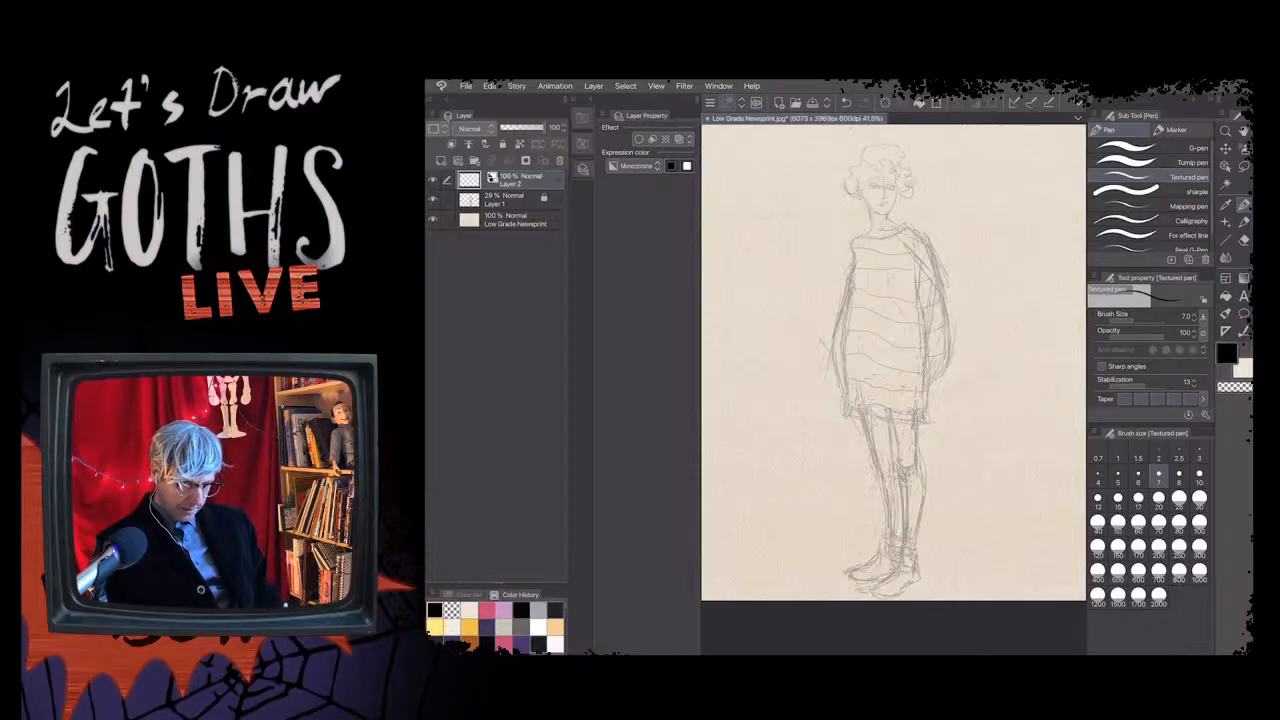
- Set the Textured pen to size 20 and ink the right-hand sleeve's outer contour from the neckline over the shoulder to the cuff
{"action": "left_click", "coordinate": [1158, 501]}
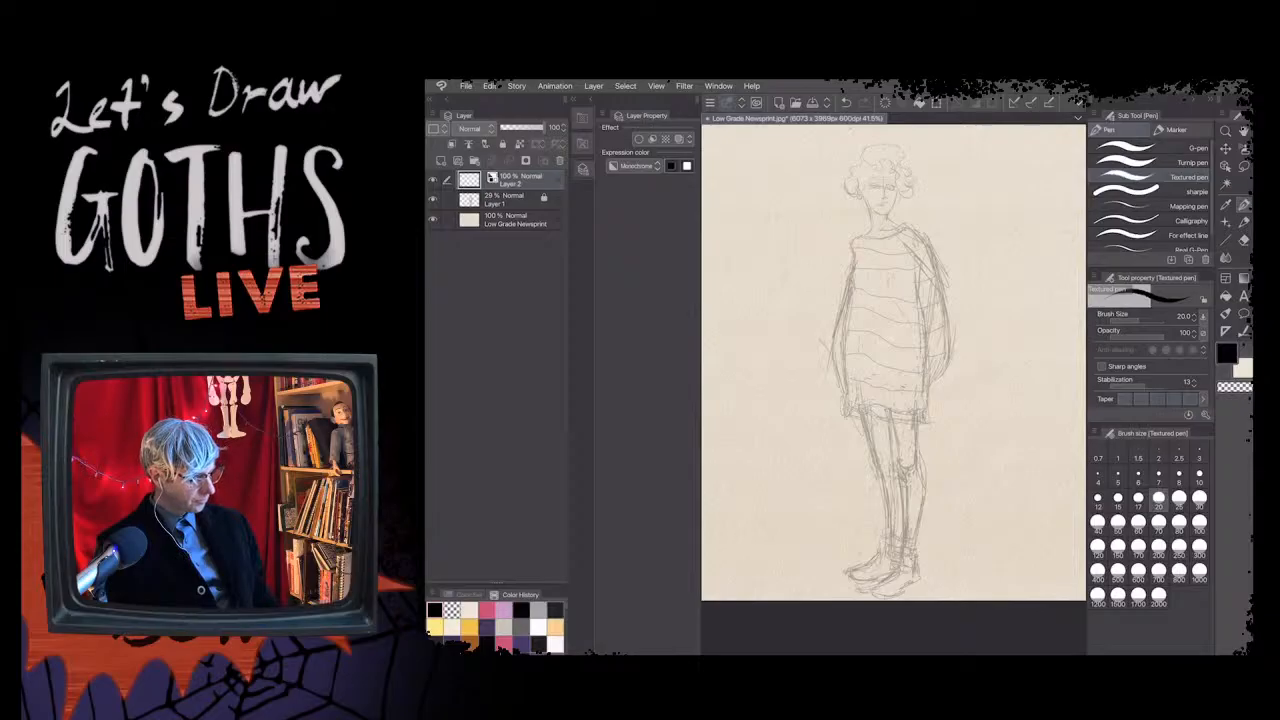
{"action": "scroll", "coordinate": [893, 389], "scroll_direction": "up", "scroll_amount": 2}
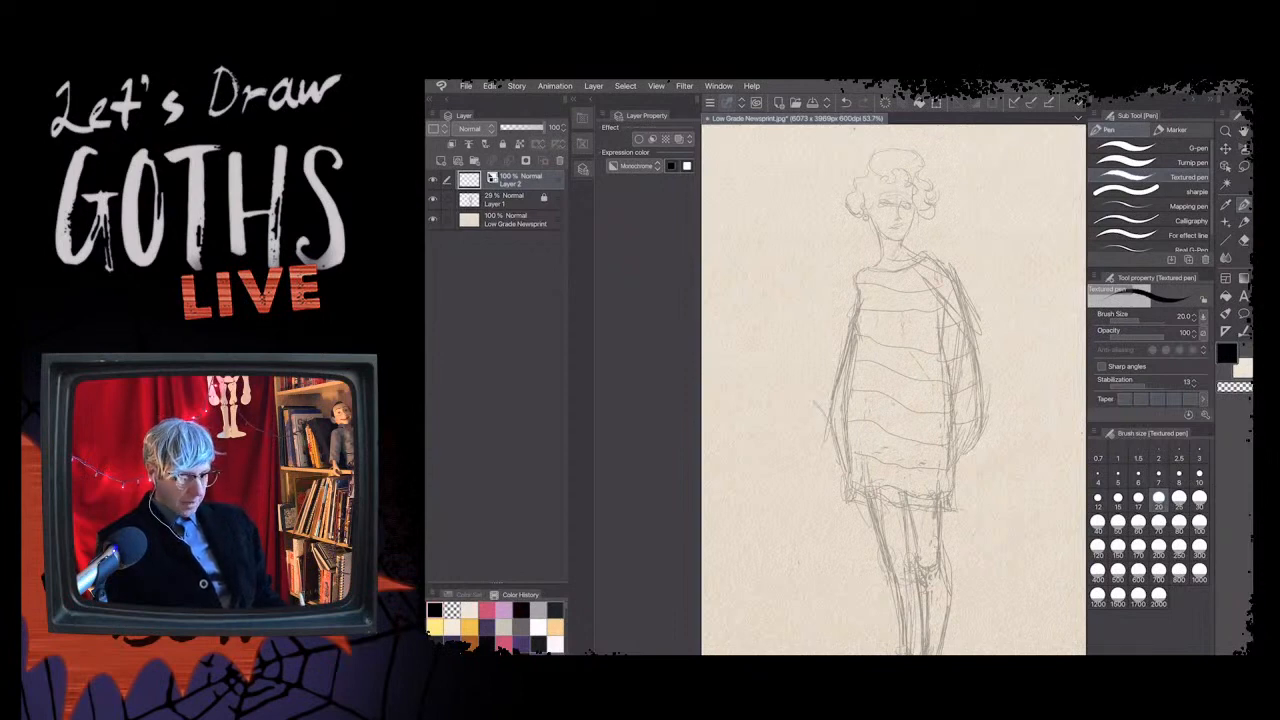
{"action": "mouse_move", "coordinate": [966, 293]}
{"action": "left_mouse_down"}
{"action": "mouse_move", "coordinate": [983, 414]}
{"action": "mouse_move", "coordinate": [956, 461]}
{"action": "left_mouse_up"}
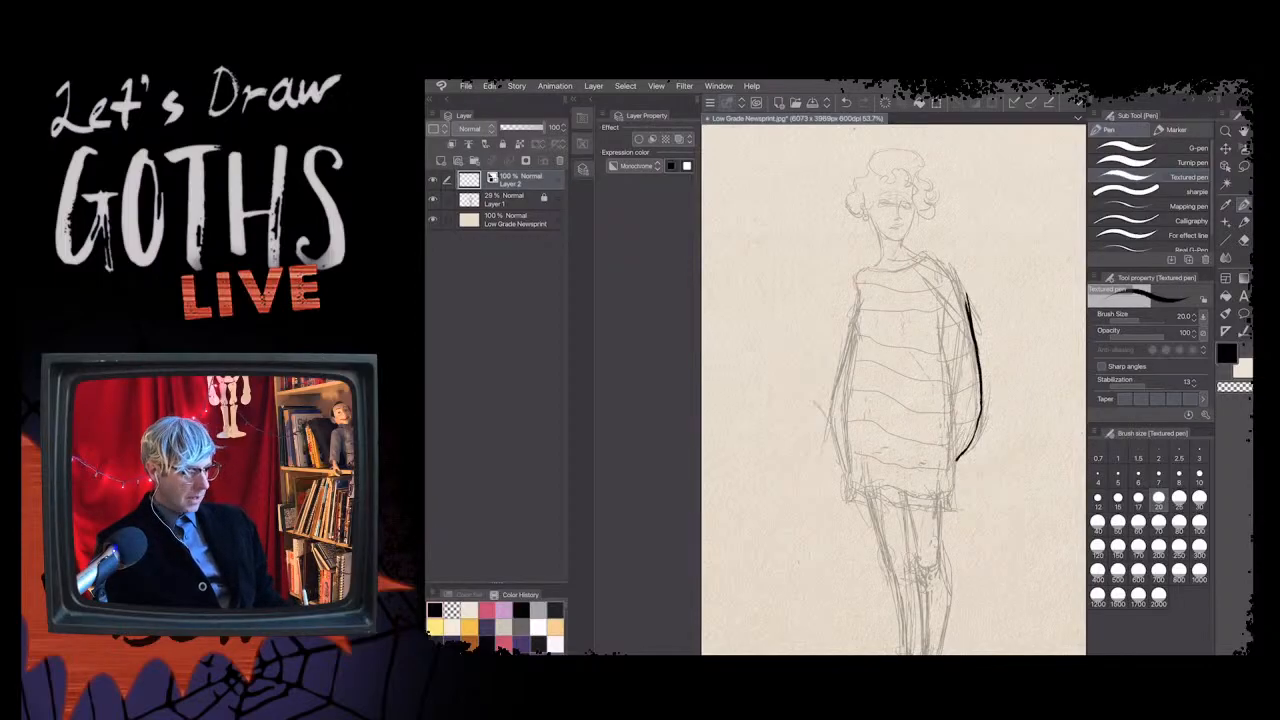
{"action": "mouse_move", "coordinate": [966, 304]}
{"action": "left_mouse_down"}
{"action": "mouse_move", "coordinate": [954, 278]}
{"action": "mouse_move", "coordinate": [913, 255]}
{"action": "left_mouse_up"}
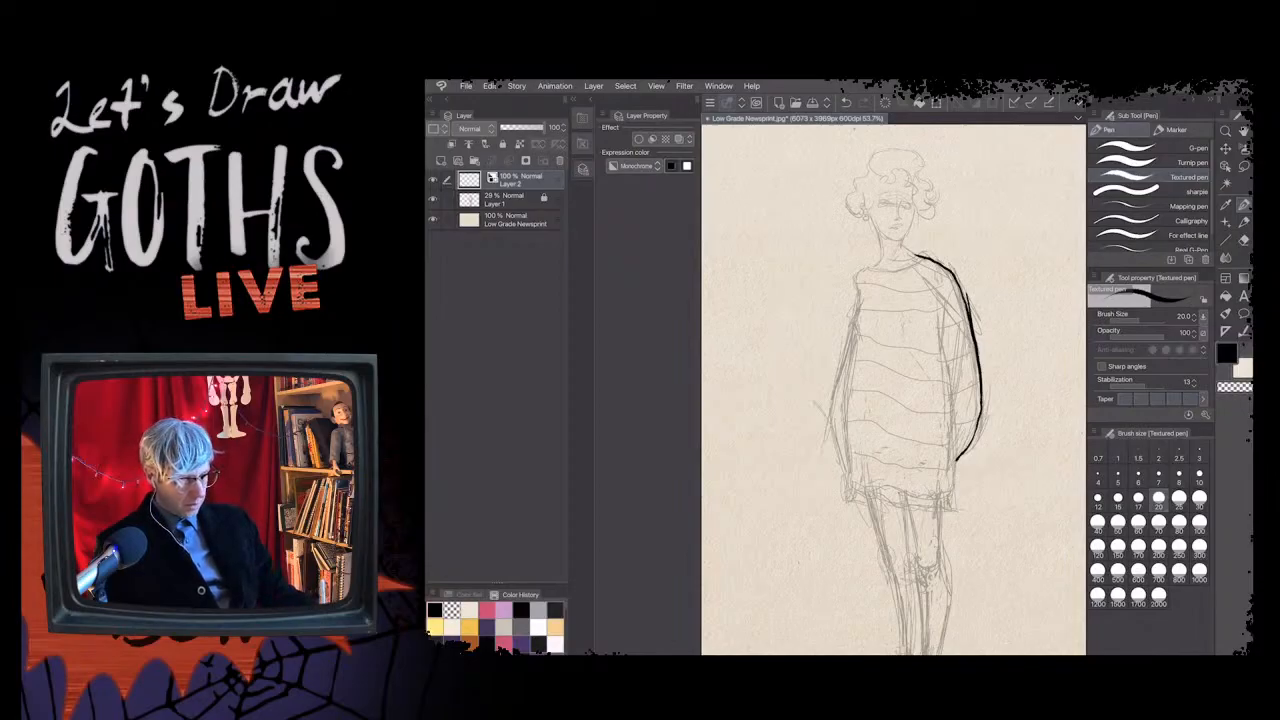
- Ink the sweater's curved neckline and the neck's left-hand contour up to the jaw
{"action": "left_click_drag", "start_coordinate": [920, 260], "coordinate": [867, 270]}
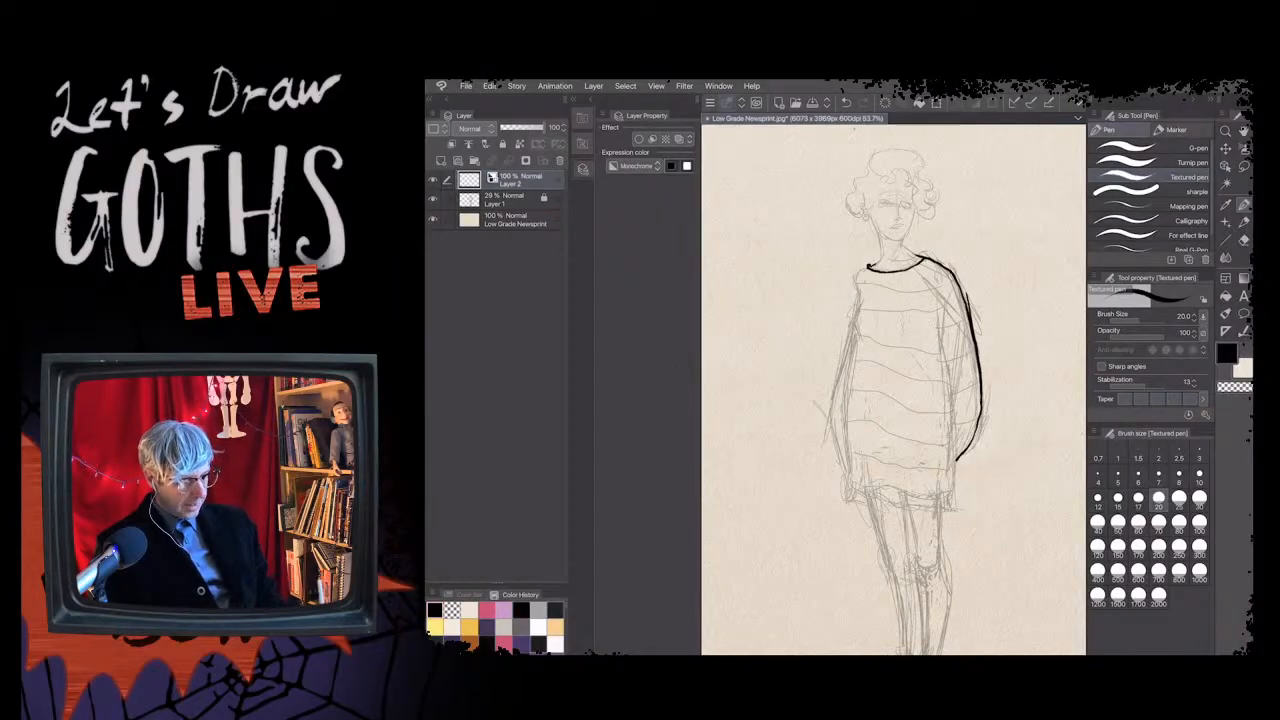
{"action": "left_click_drag", "start_coordinate": [870, 266], "coordinate": [876, 217]}
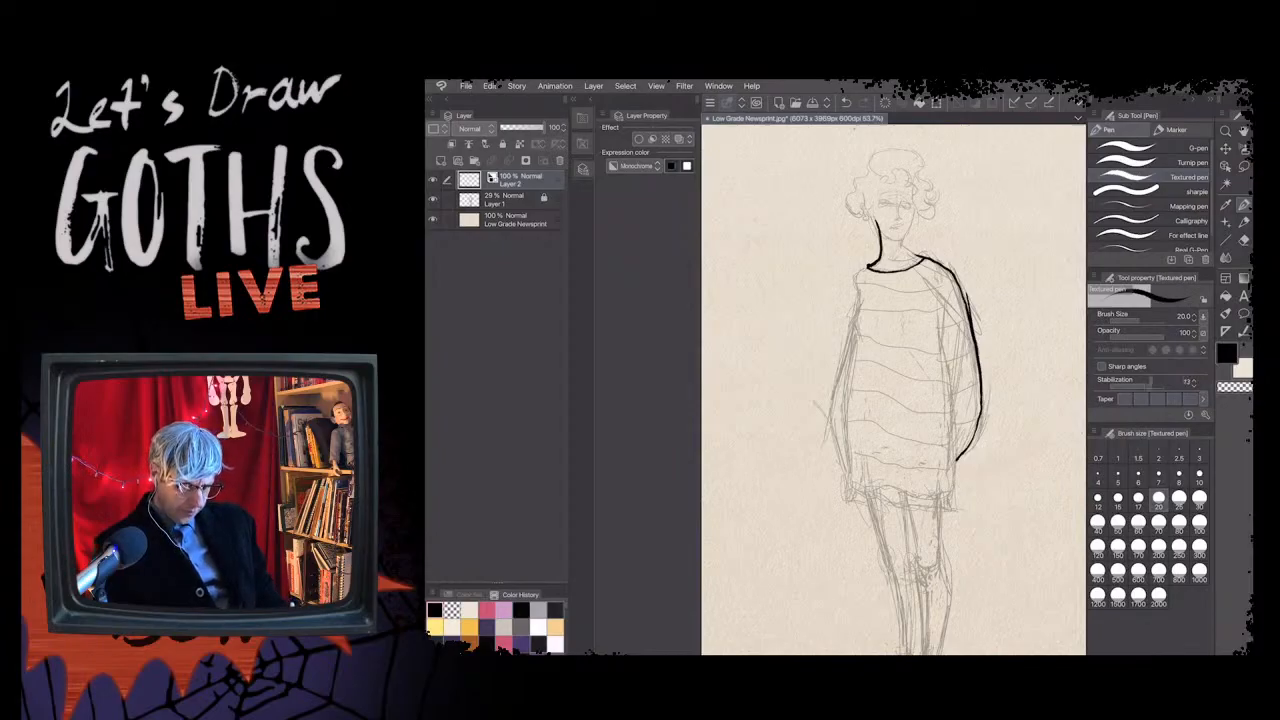
- Set the pen's stabilization to 27 and ink the left-hand shoulder and sleeve contour down to the cuff, with creases at the upper arm
{"action": "left_click_drag", "start_coordinate": [1150, 384], "coordinate": [1126, 384]}
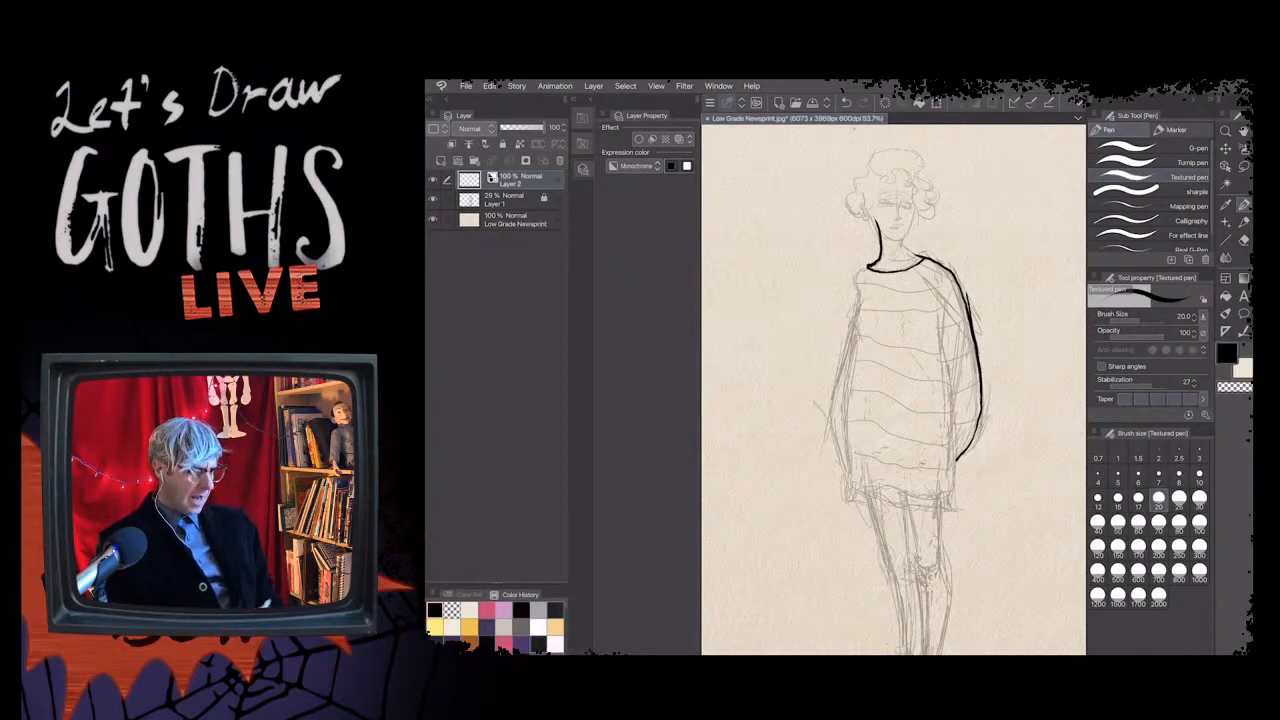
{"action": "mouse_move", "coordinate": [868, 268]}
{"action": "left_mouse_down"}
{"action": "mouse_move", "coordinate": [852, 276]}
{"action": "mouse_move", "coordinate": [855, 295]}
{"action": "left_mouse_up"}
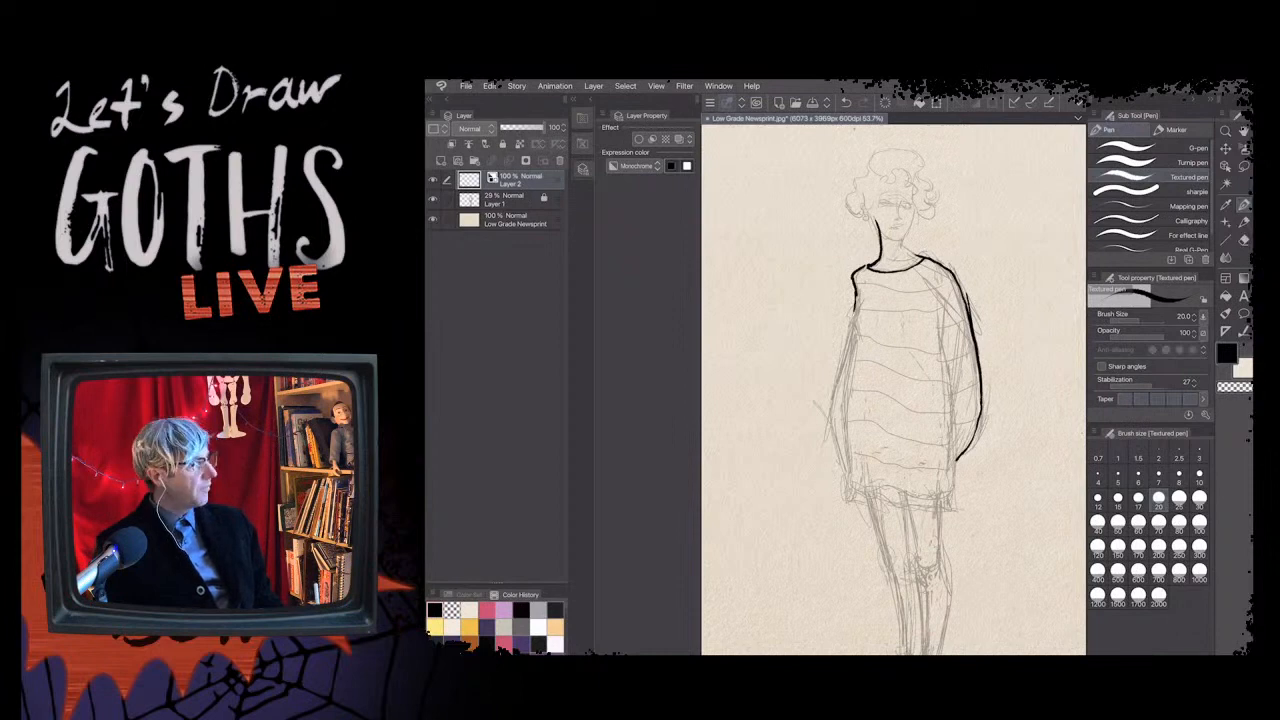
{"action": "left_click_drag", "start_coordinate": [855, 296], "coordinate": [856, 312]}
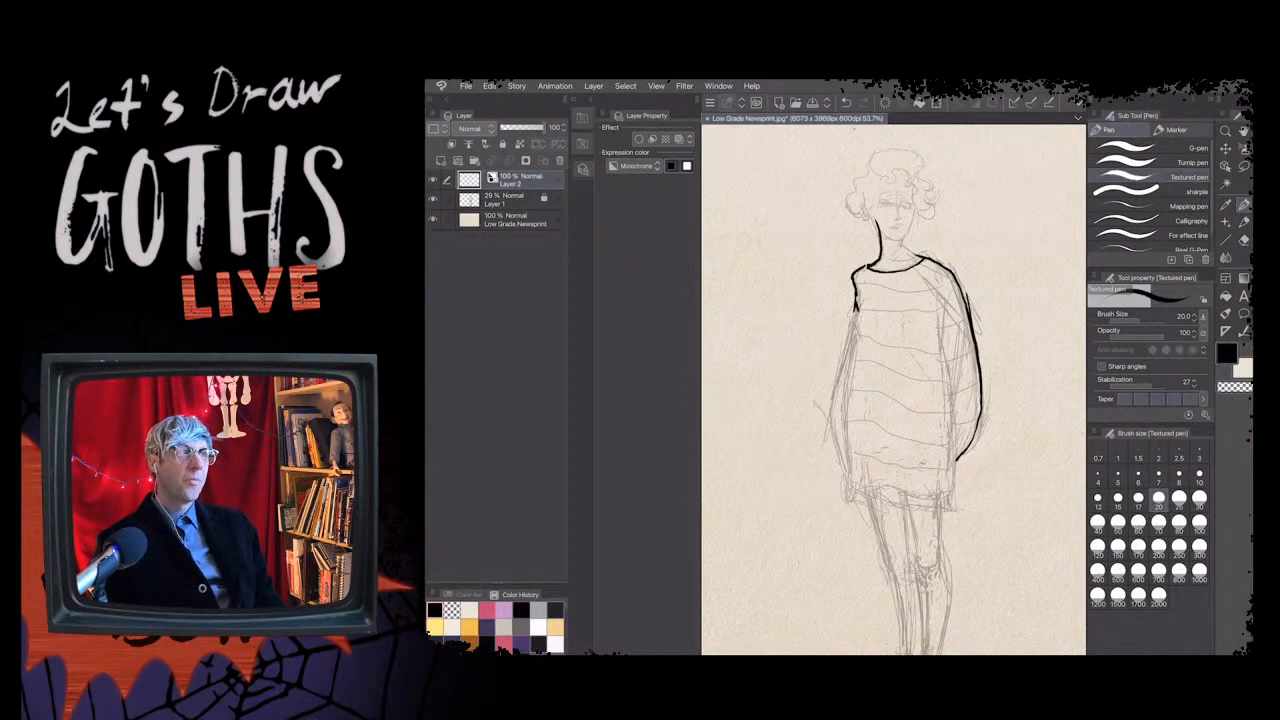
{"action": "left_click_drag", "start_coordinate": [861, 299], "coordinate": [857, 334]}
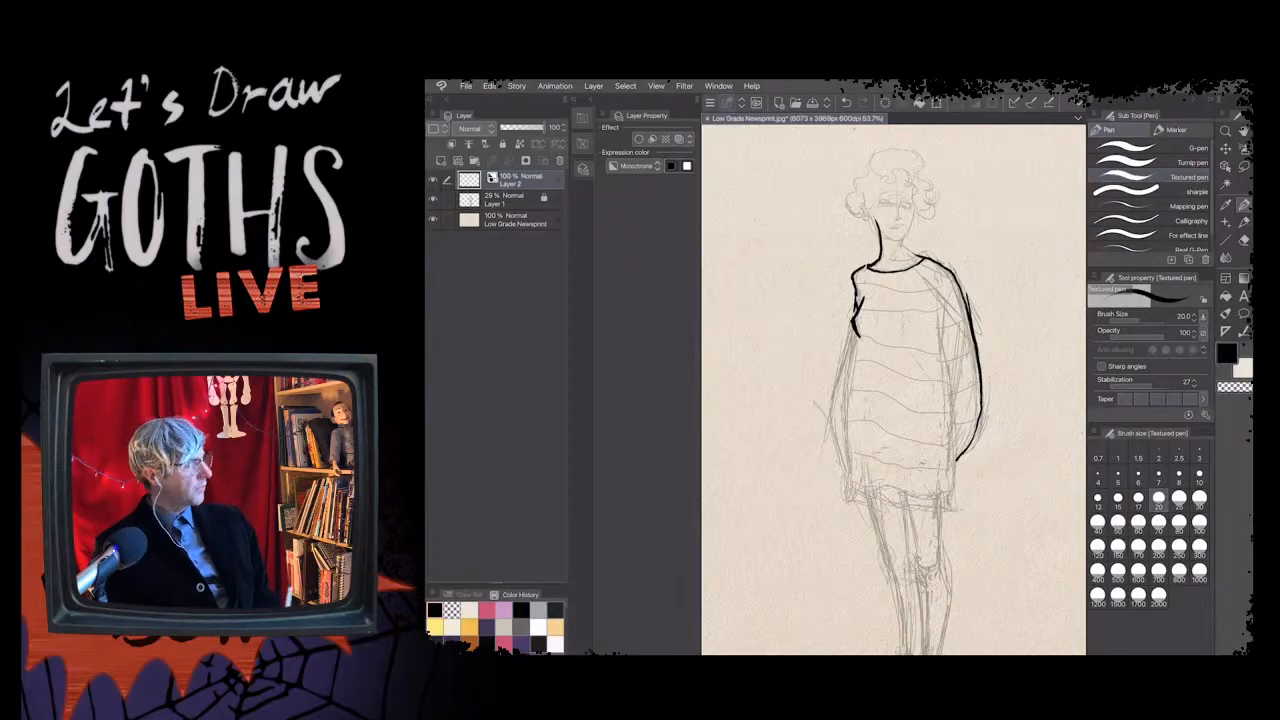
{"action": "left_click_drag", "start_coordinate": [856, 336], "coordinate": [842, 382]}
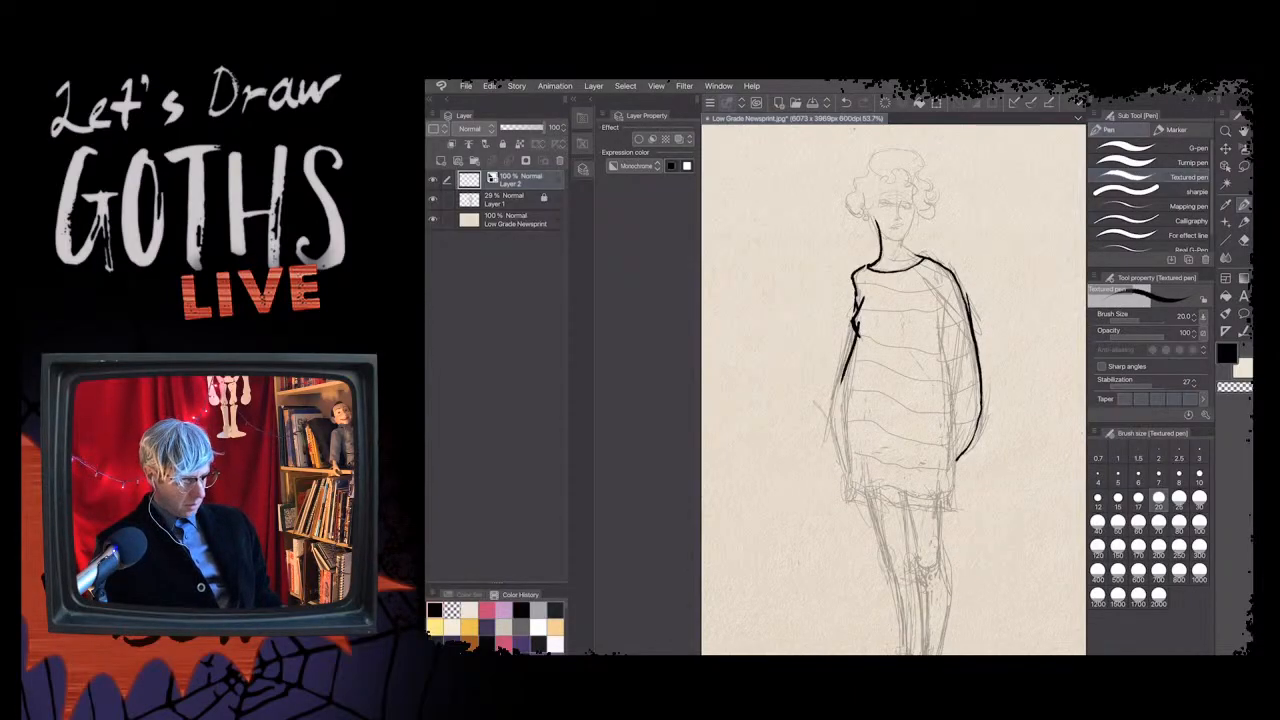
{"action": "left_click_drag", "start_coordinate": [842, 380], "coordinate": [848, 475]}
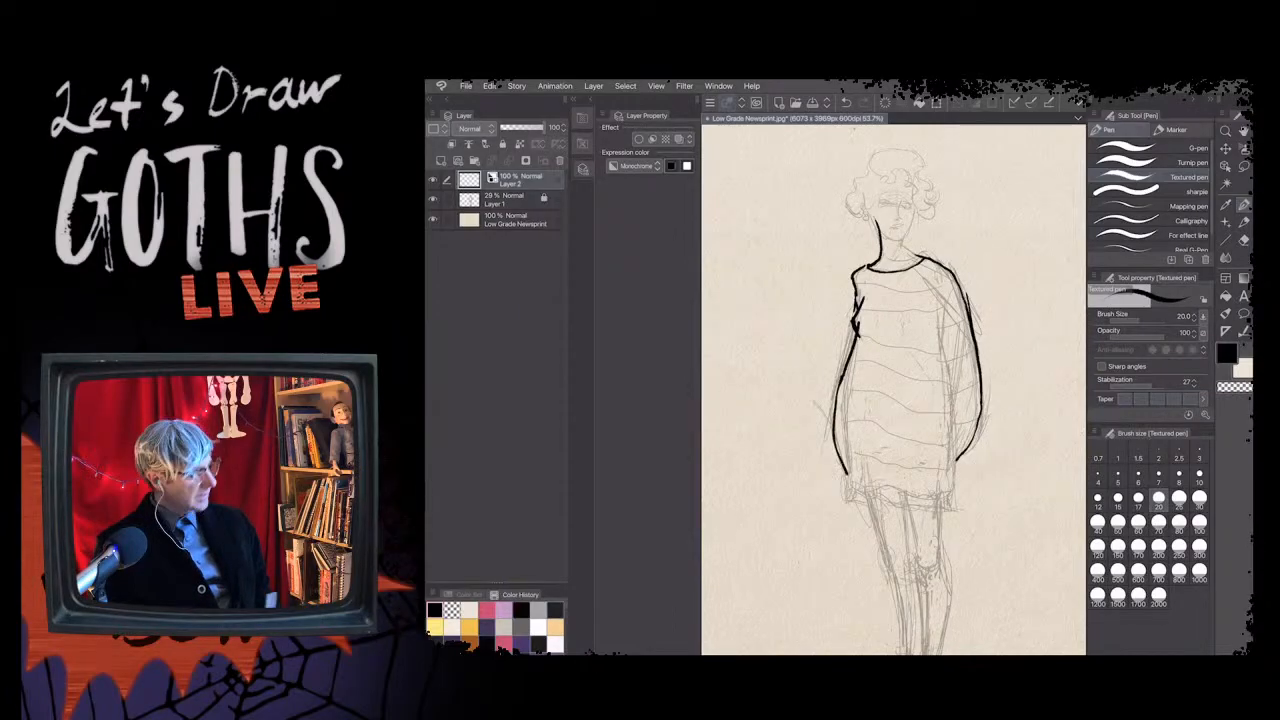
- Ink the sweater's lower left-hand edge and wavy hem, reworking the hem's left-hand section and adding a fold line rising from it
{"action": "left_click_drag", "start_coordinate": [846, 398], "coordinate": [844, 488]}
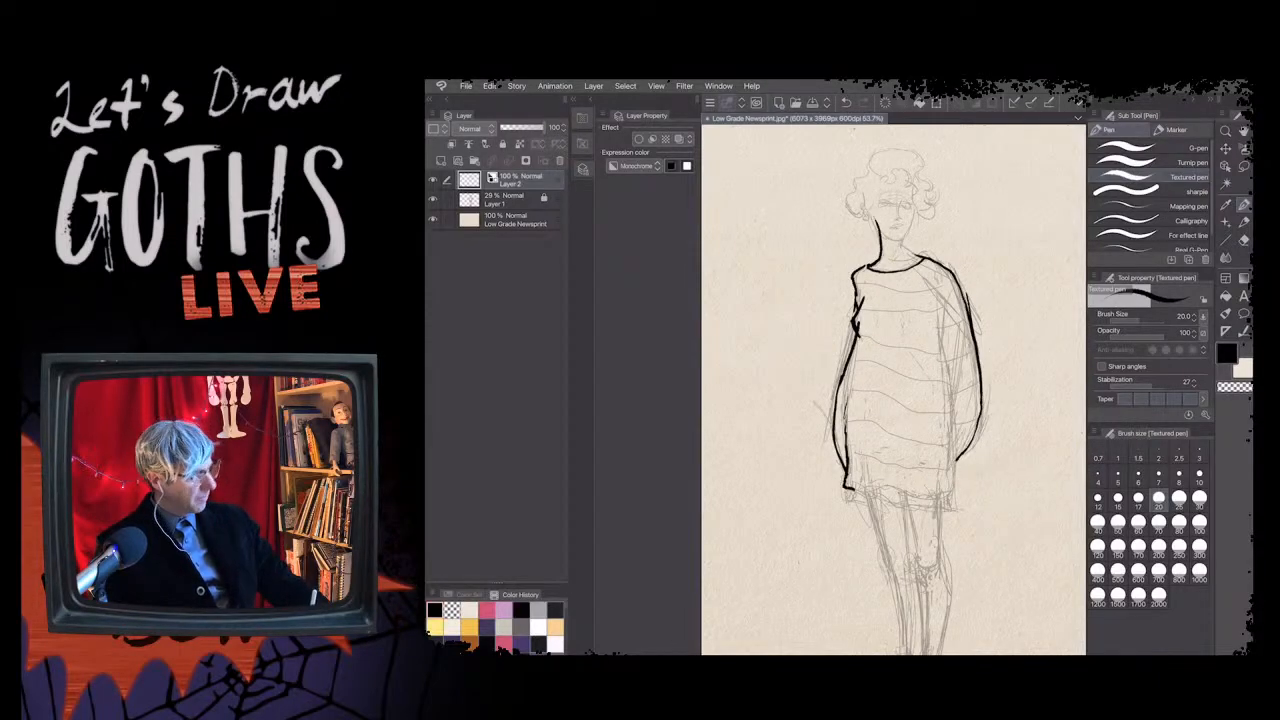
{"action": "left_click_drag", "start_coordinate": [848, 490], "coordinate": [956, 495]}
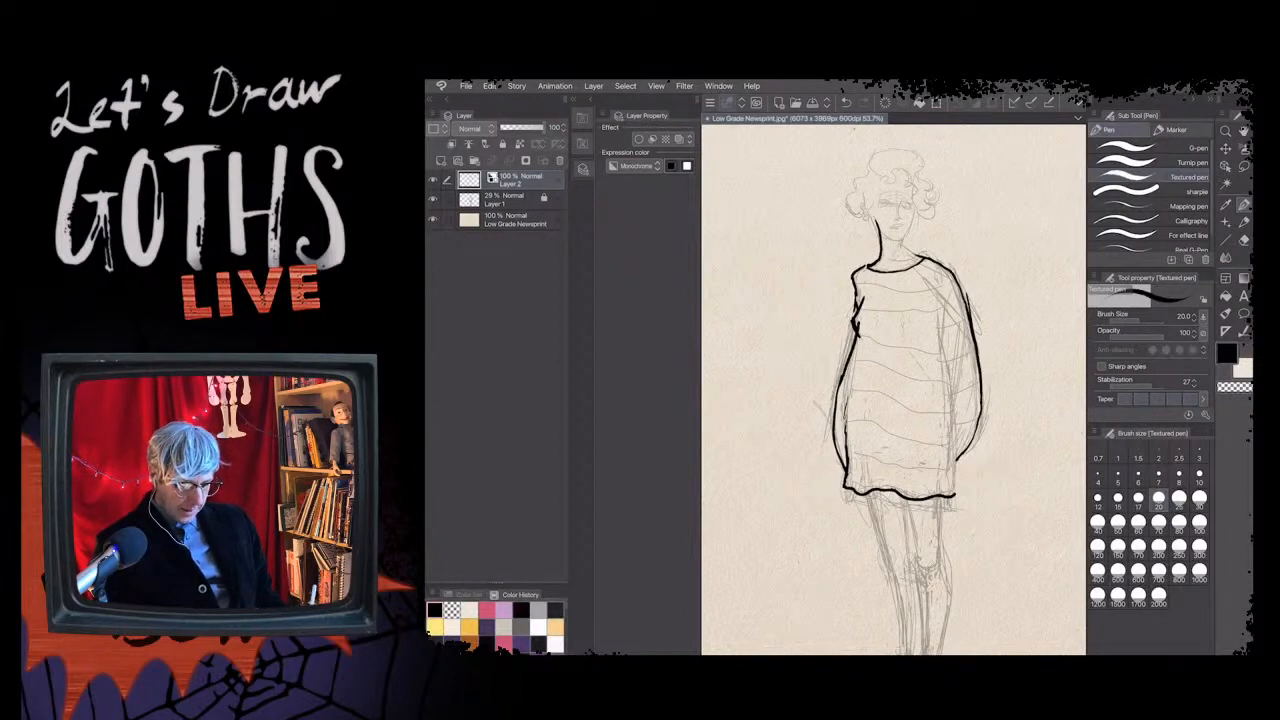
{"action": "left_click_drag", "start_coordinate": [898, 492], "coordinate": [873, 489]}
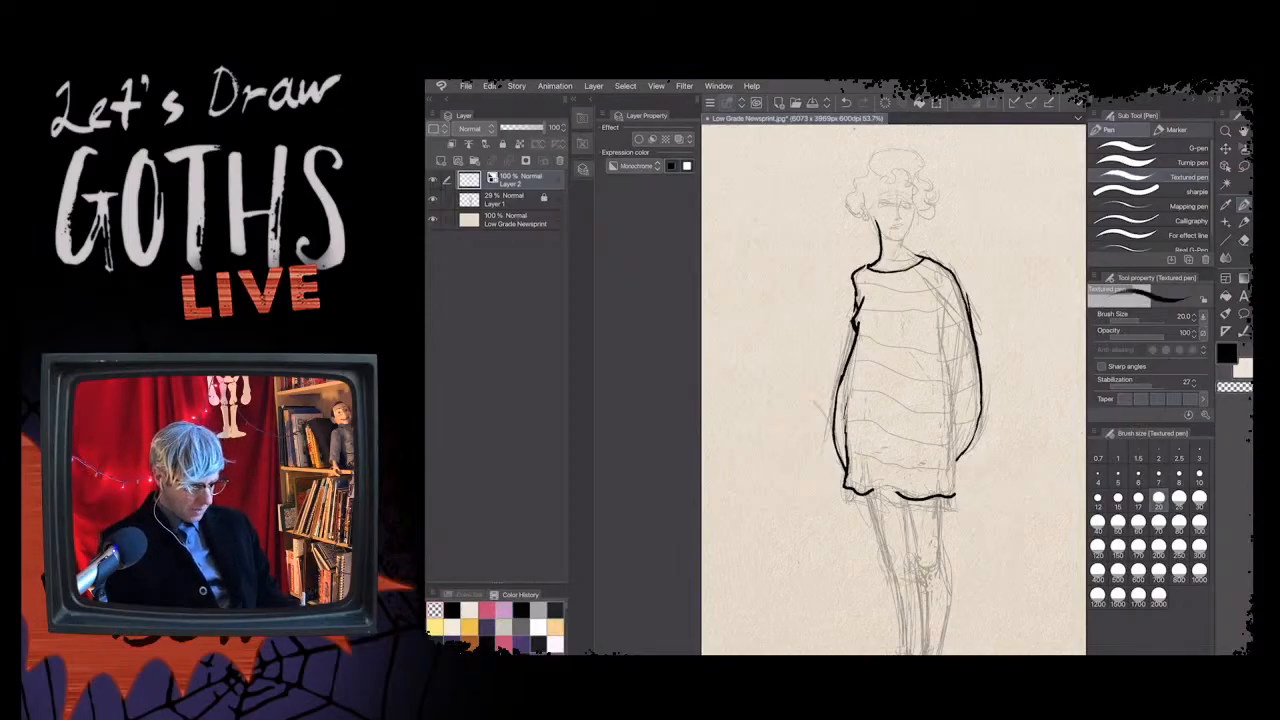
{"action": "mouse_move", "coordinate": [898, 495]}
{"action": "left_mouse_down"}
{"action": "mouse_move", "coordinate": [871, 492]}
{"action": "mouse_move", "coordinate": [880, 418]}
{"action": "left_mouse_up"}
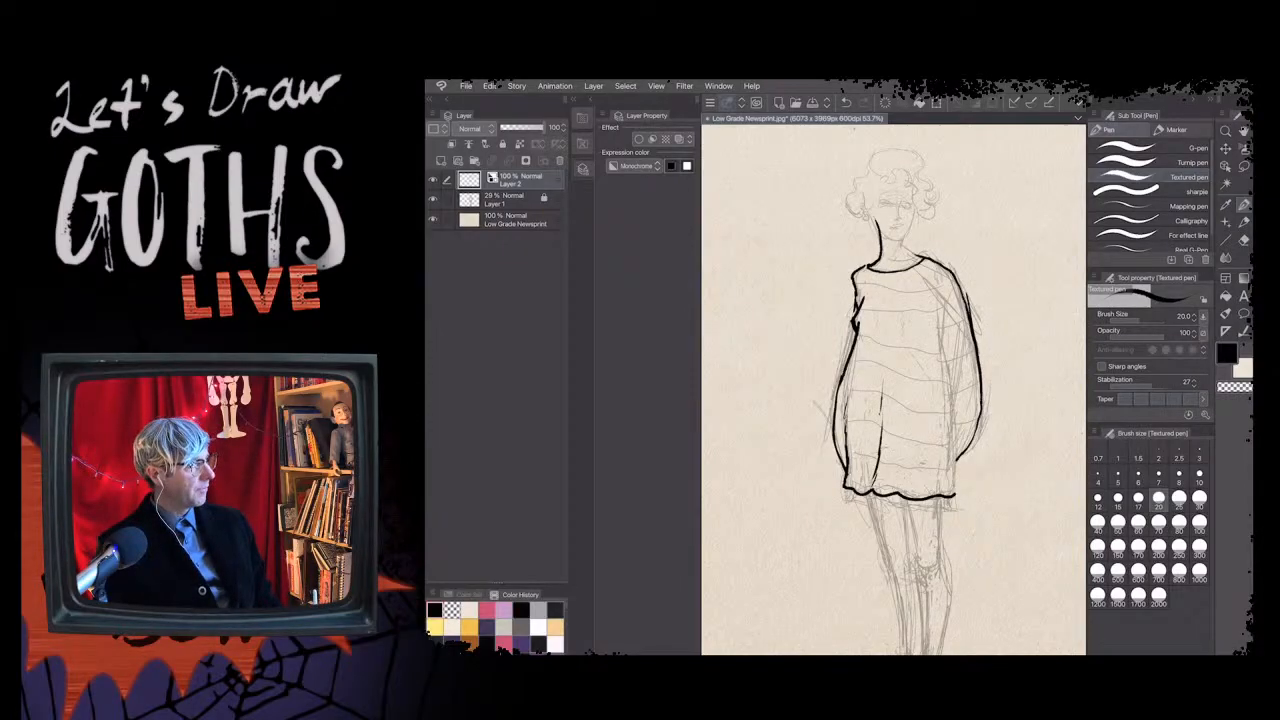
- Ink long vertical fold lines from the chest down the sweater's left-hand half, plus a short crease at the chest and sleeve
{"action": "left_click_drag", "start_coordinate": [897, 331], "coordinate": [903, 342]}
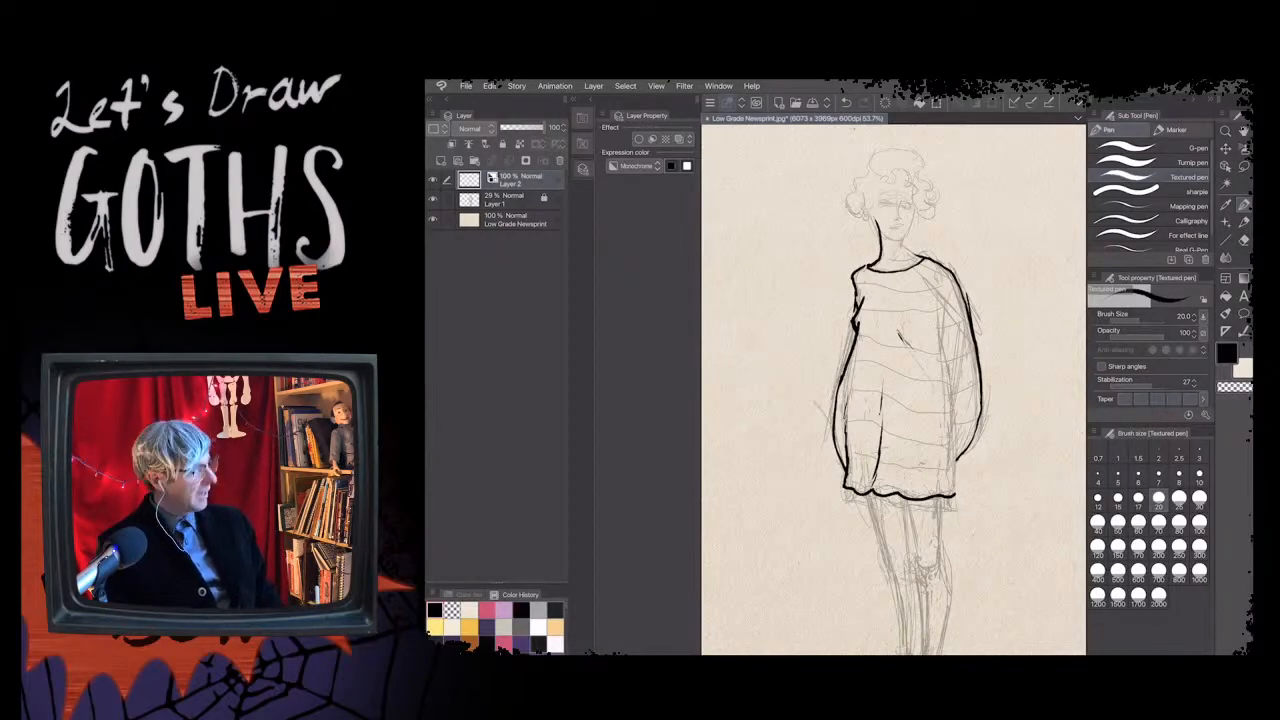
{"action": "left_click_drag", "start_coordinate": [886, 324], "coordinate": [881, 396]}
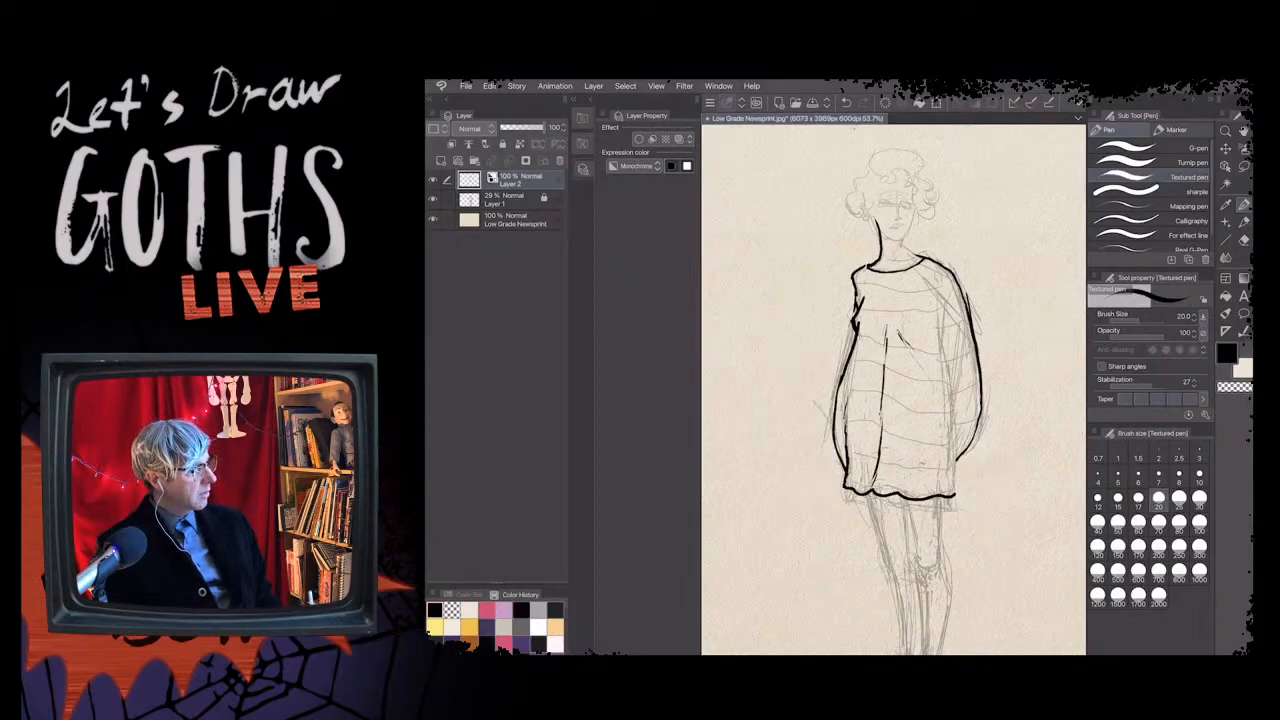
{"action": "left_click_drag", "start_coordinate": [868, 336], "coordinate": [857, 474]}
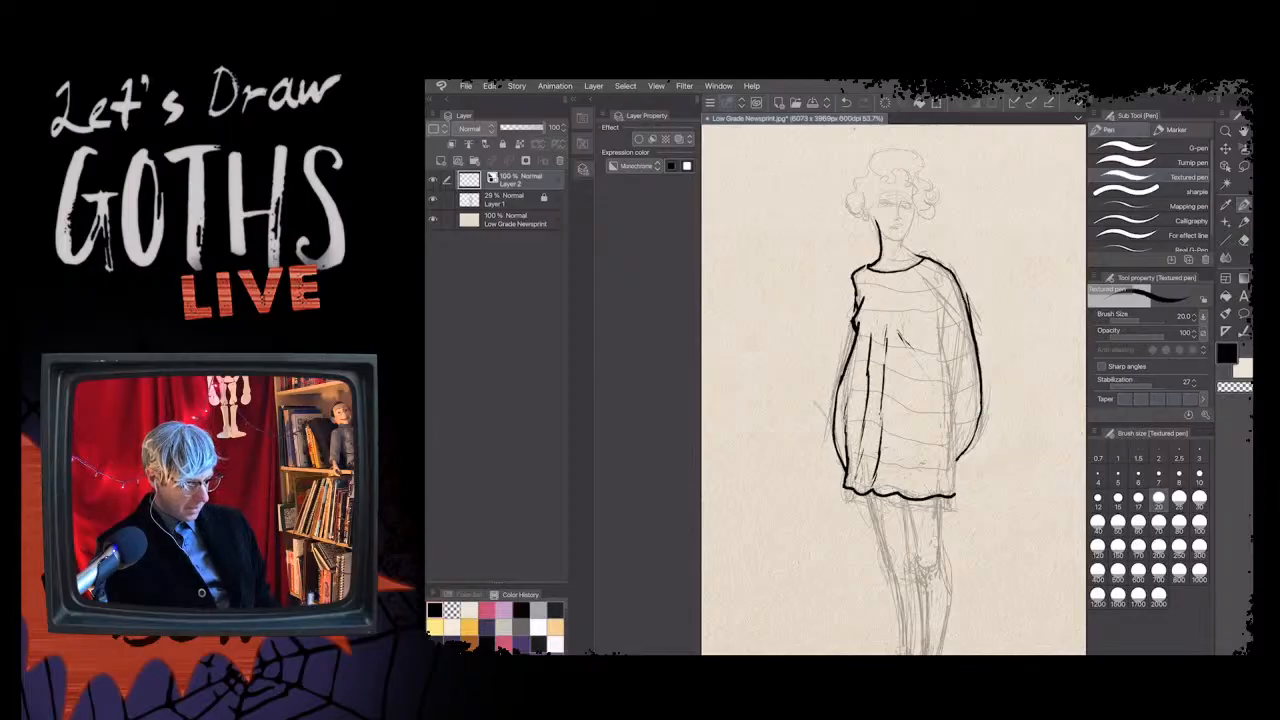
{"action": "left_click_drag", "start_coordinate": [870, 322], "coordinate": [869, 344]}
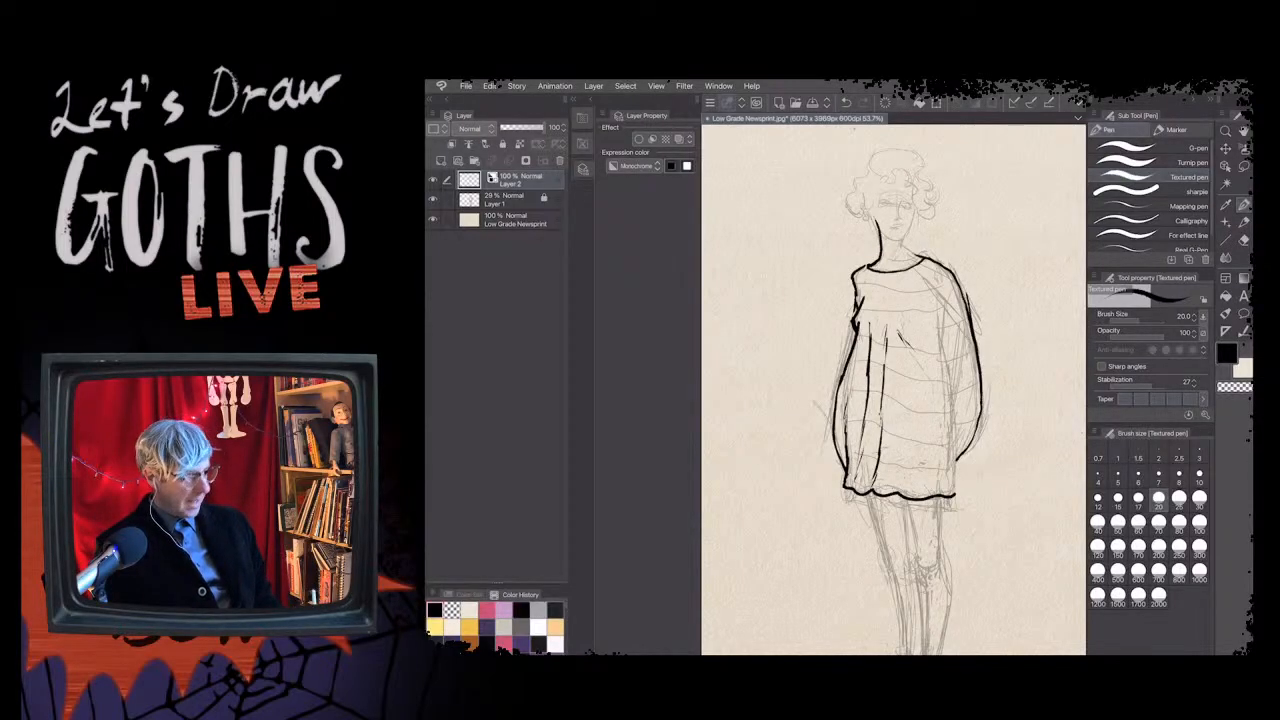
{"action": "left_click_drag", "start_coordinate": [858, 337], "coordinate": [849, 373]}
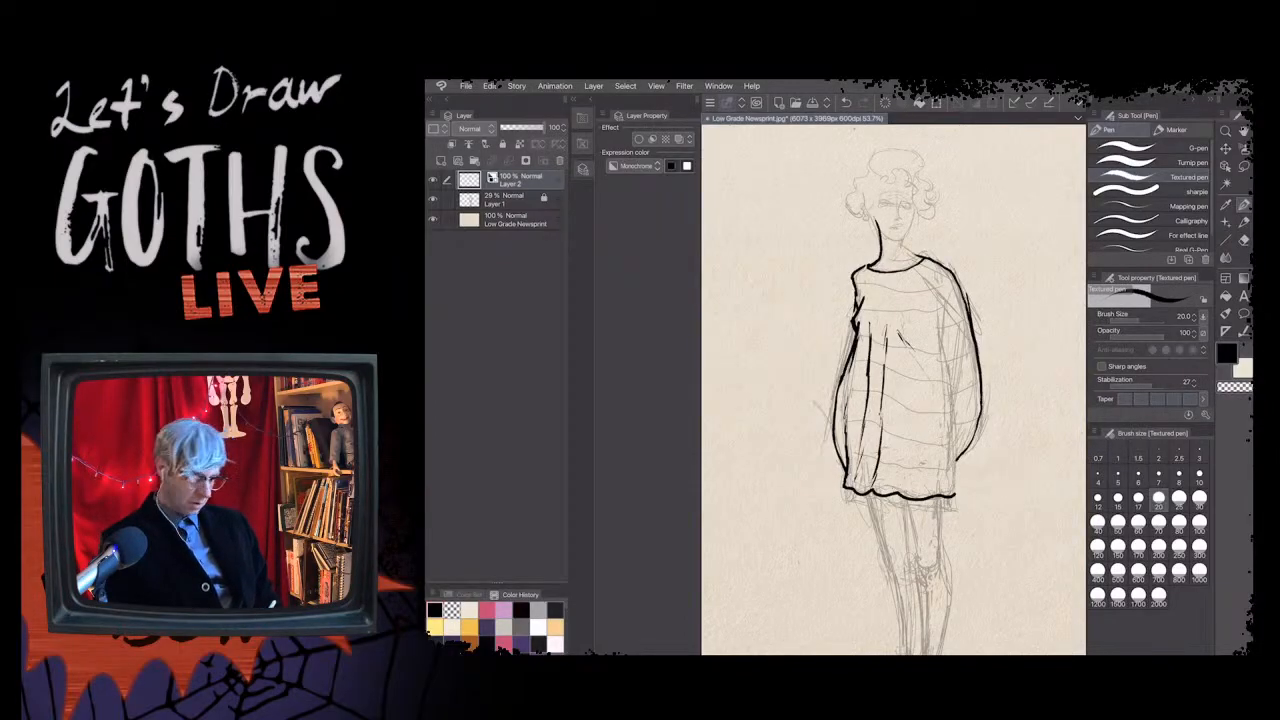
- Ink the sweater's right-hand side edge down to the hem and add fold strokes along the inner right-hand sleeve and cuff
{"action": "left_click_drag", "start_coordinate": [947, 358], "coordinate": [958, 490]}
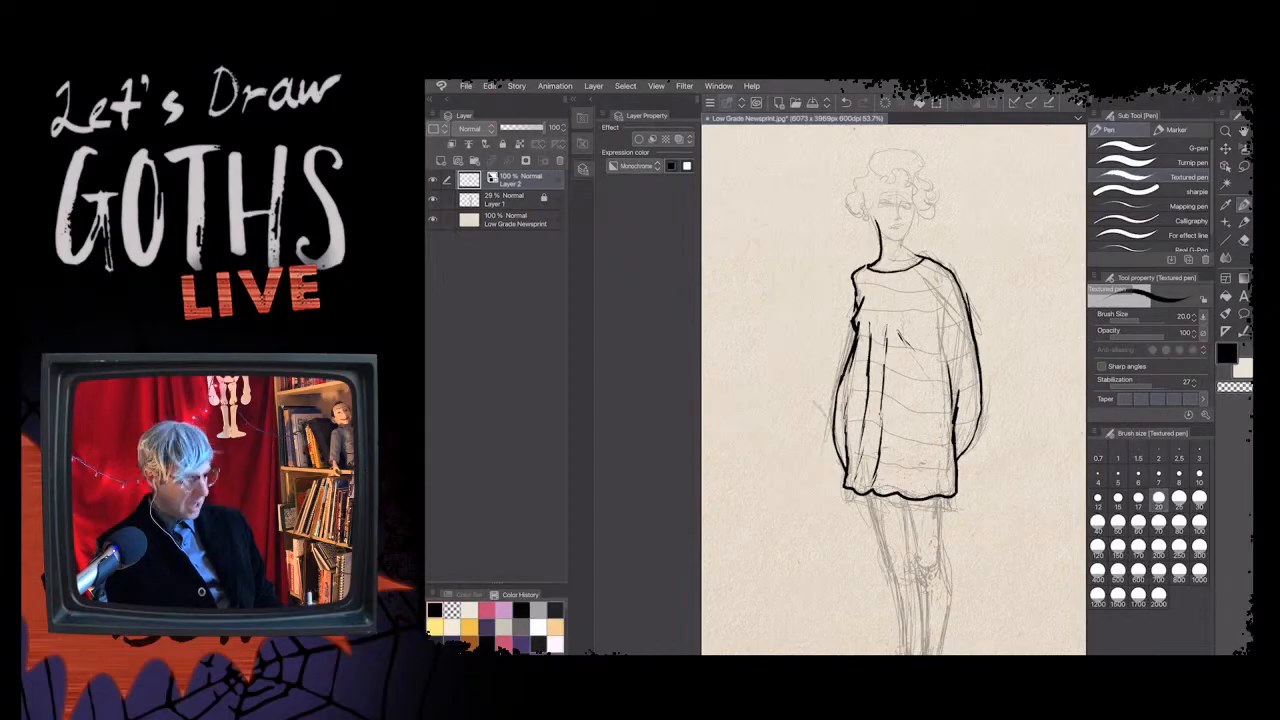
{"action": "mouse_move", "coordinate": [958, 446]}
{"action": "left_mouse_down"}
{"action": "mouse_move", "coordinate": [972, 408]}
{"action": "mouse_move", "coordinate": [958, 454]}
{"action": "left_mouse_up"}
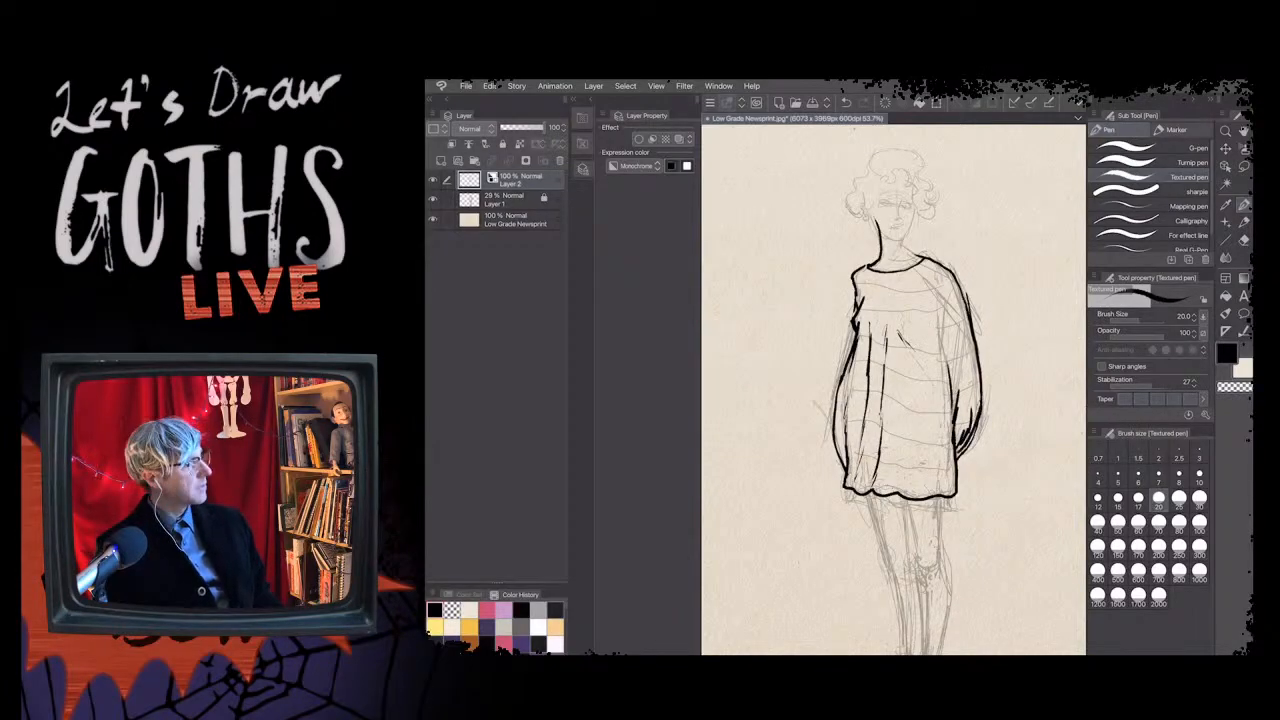
{"action": "key", "text": "ctrl+z"}
{"action": "left_click_drag", "start_coordinate": [978, 408], "coordinate": [968, 452]}
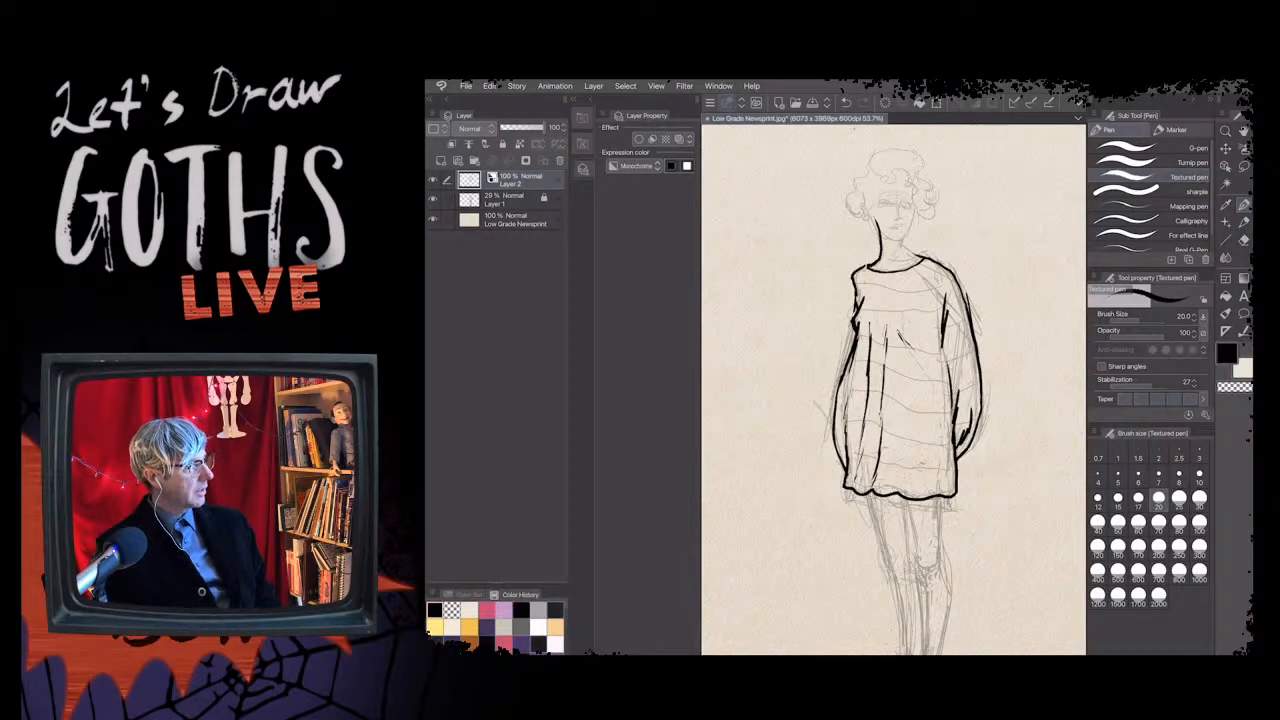
{"action": "left_click_drag", "start_coordinate": [945, 334], "coordinate": [950, 384]}
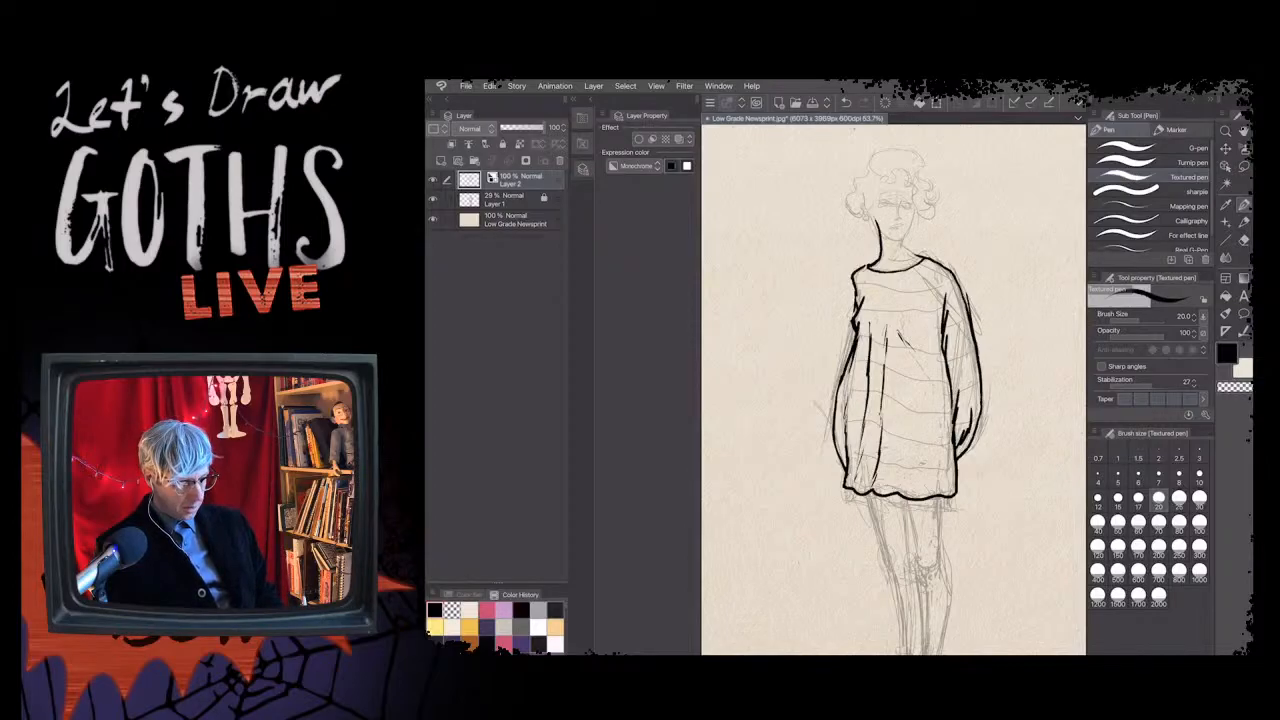
{"action": "left_click_drag", "start_coordinate": [965, 336], "coordinate": [952, 414]}
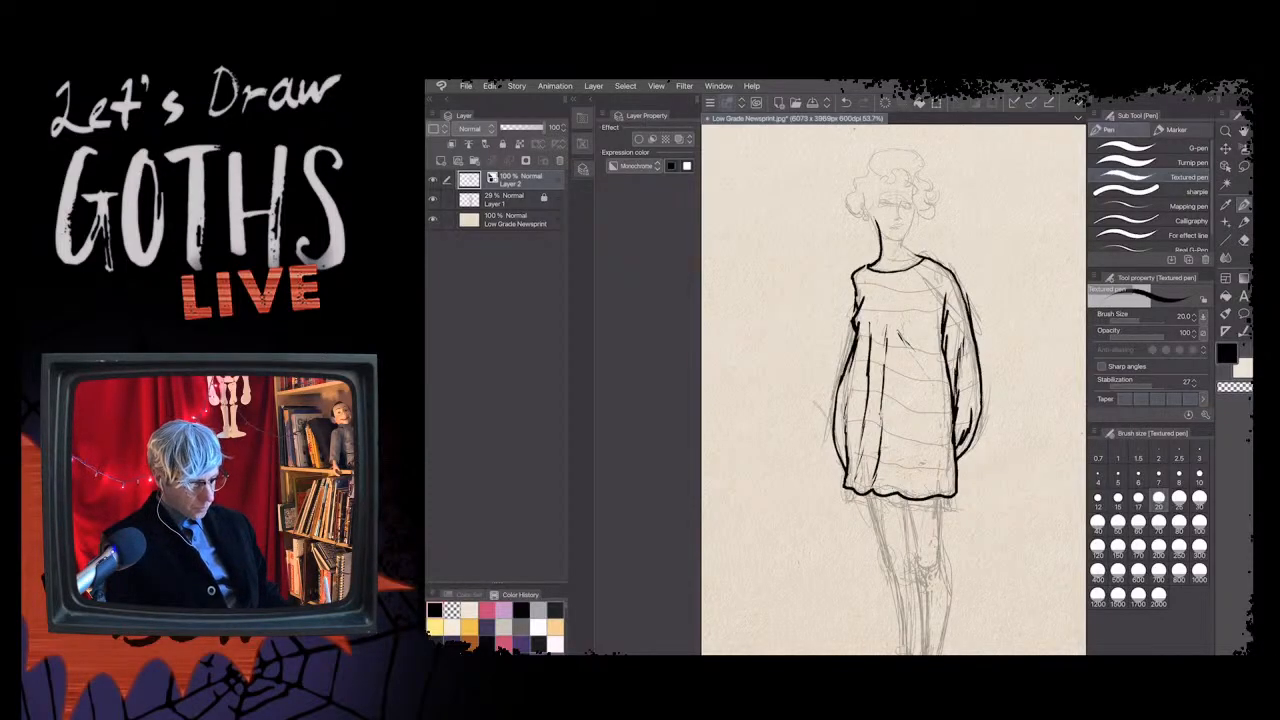
- Ink the right-hand cheek and jaw, the neck's right-hand side, and the left-hand ear with a small hoop earring
{"action": "scroll", "coordinate": [893, 389], "scroll_direction": "up", "scroll_amount": 2}
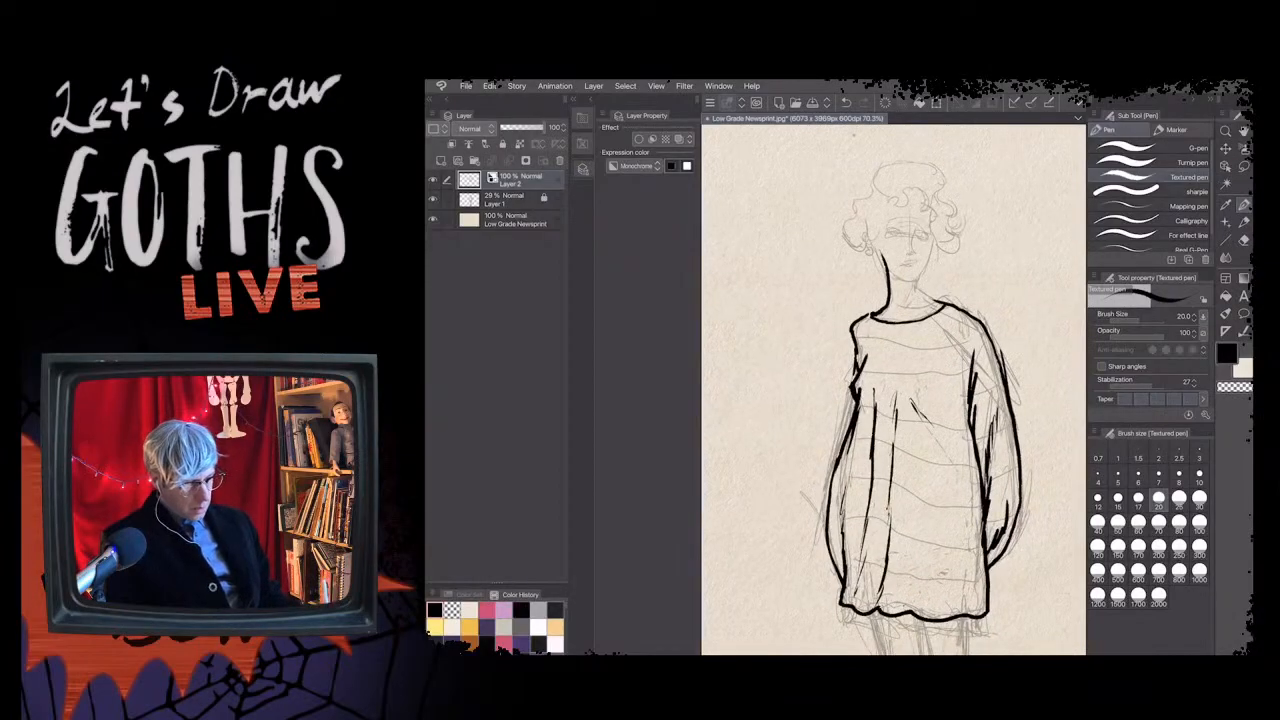
{"action": "left_click_drag", "start_coordinate": [934, 240], "coordinate": [914, 283]}
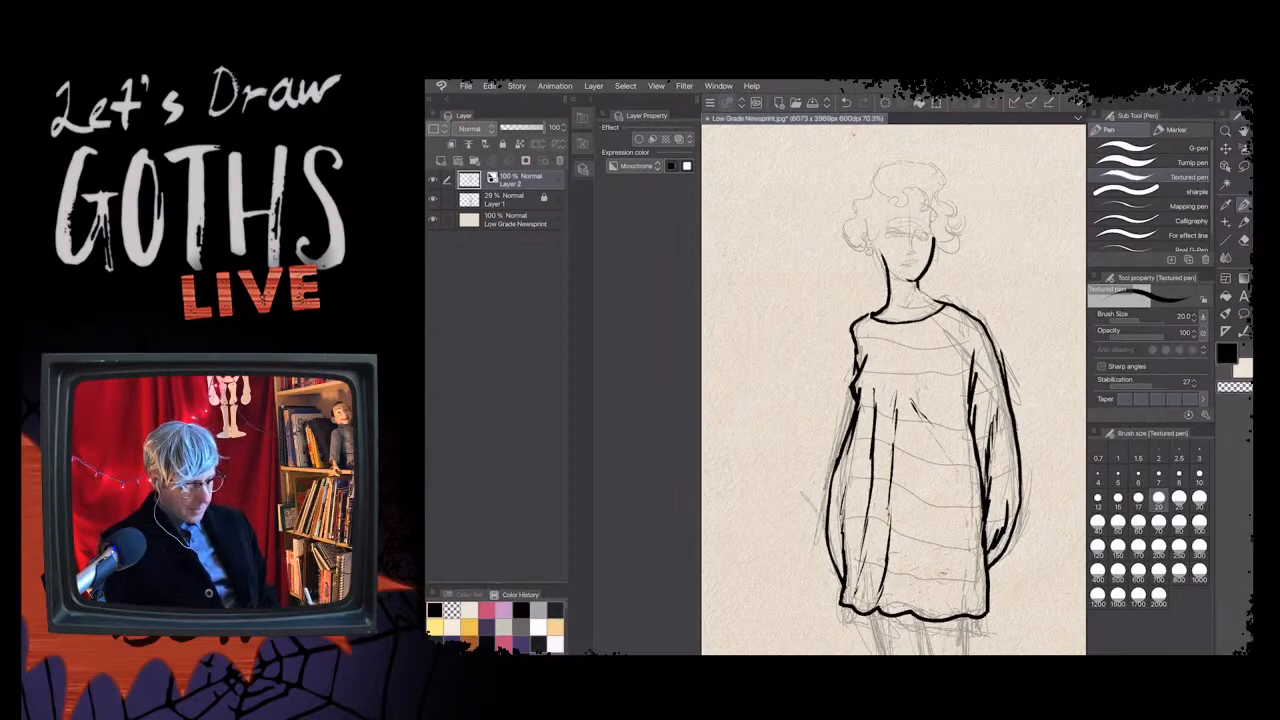
{"action": "left_click_drag", "start_coordinate": [917, 282], "coordinate": [944, 305]}
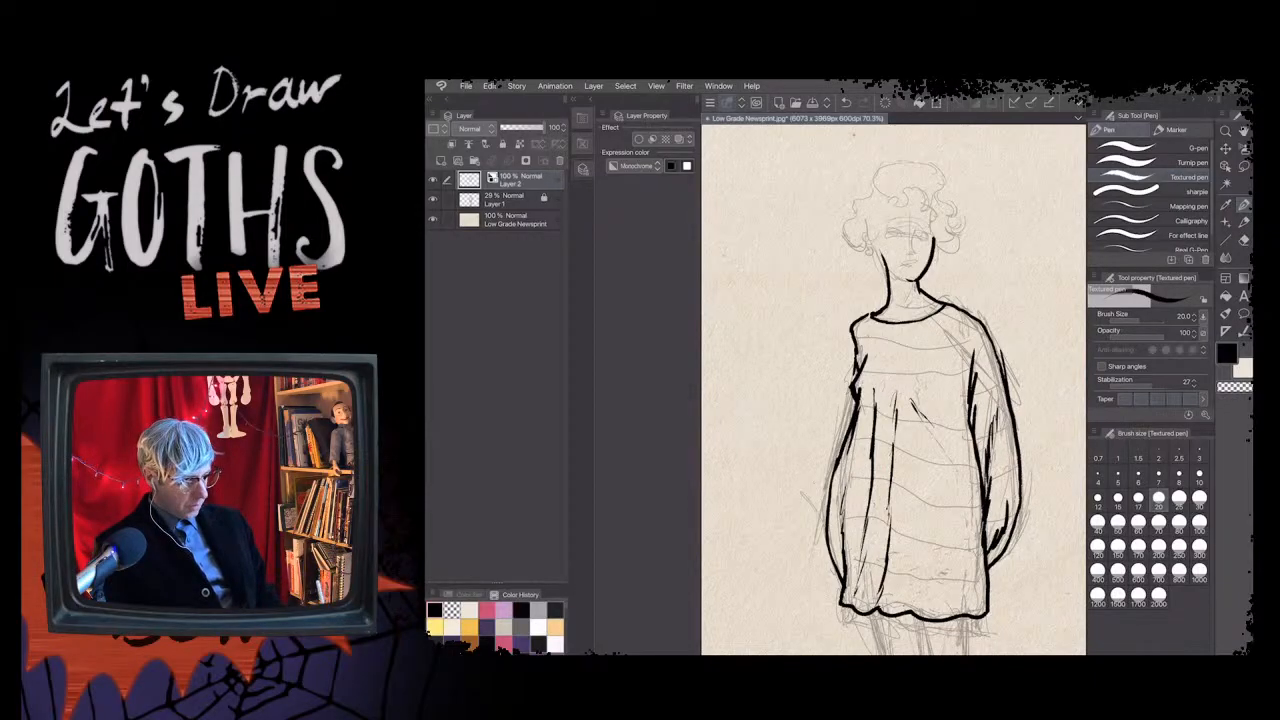
{"action": "left_click_drag", "start_coordinate": [874, 241], "coordinate": [885, 267]}
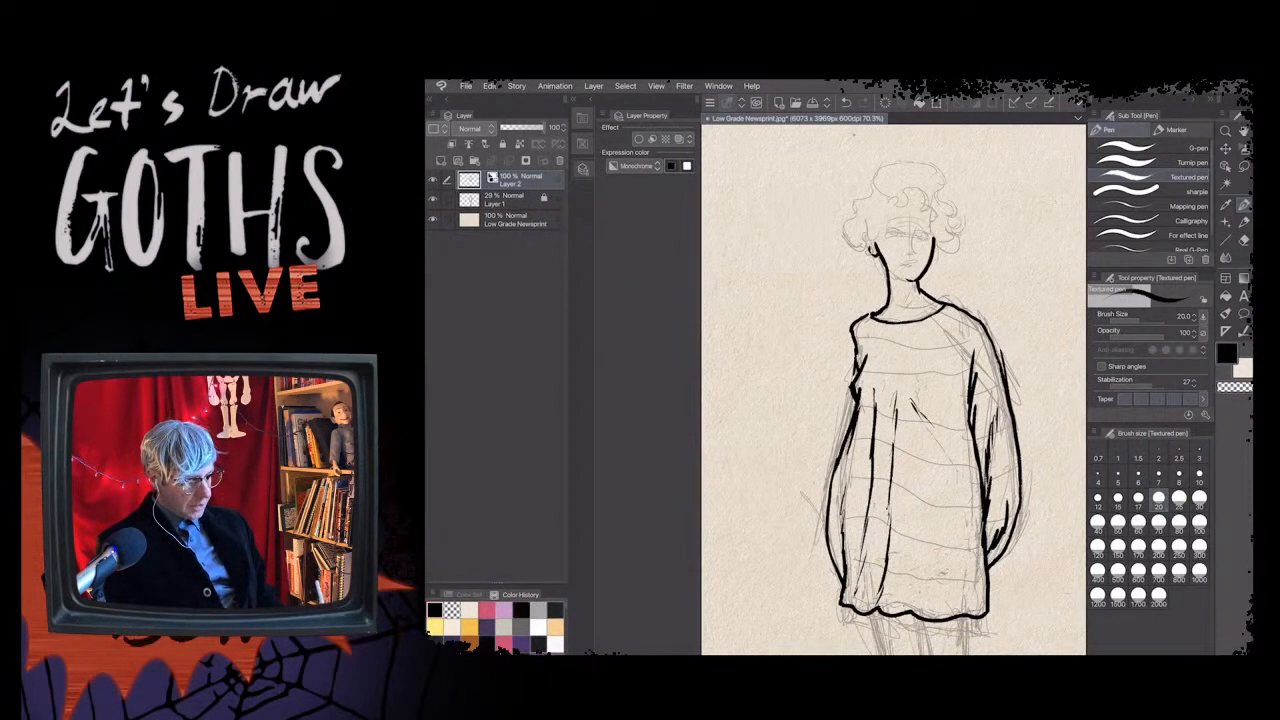
{"action": "left_click_drag", "start_coordinate": [870, 252], "coordinate": [874, 263]}
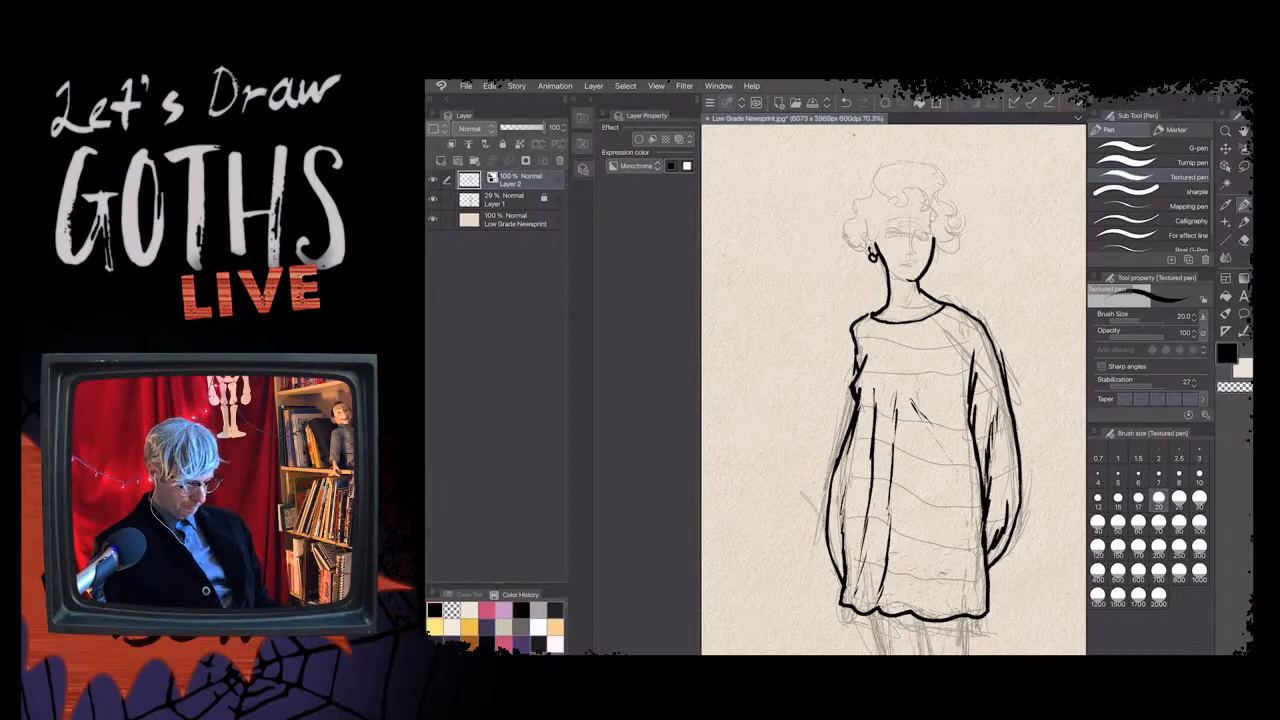
- Ink short crease strokes on the sweater just above the hem's right-hand corner
{"action": "scroll", "coordinate": [893, 390], "scroll_direction": "down", "scroll_amount": 5}
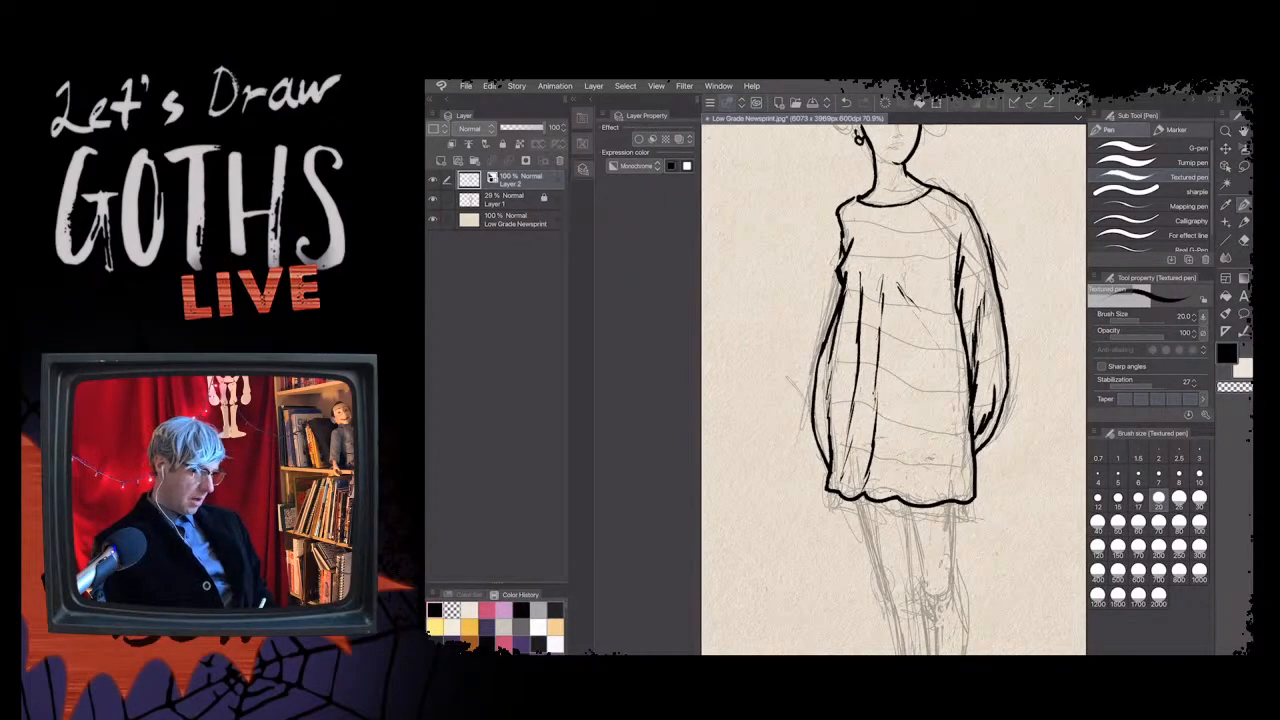
{"action": "scroll", "coordinate": [893, 390], "scroll_direction": "down", "scroll_amount": 5}
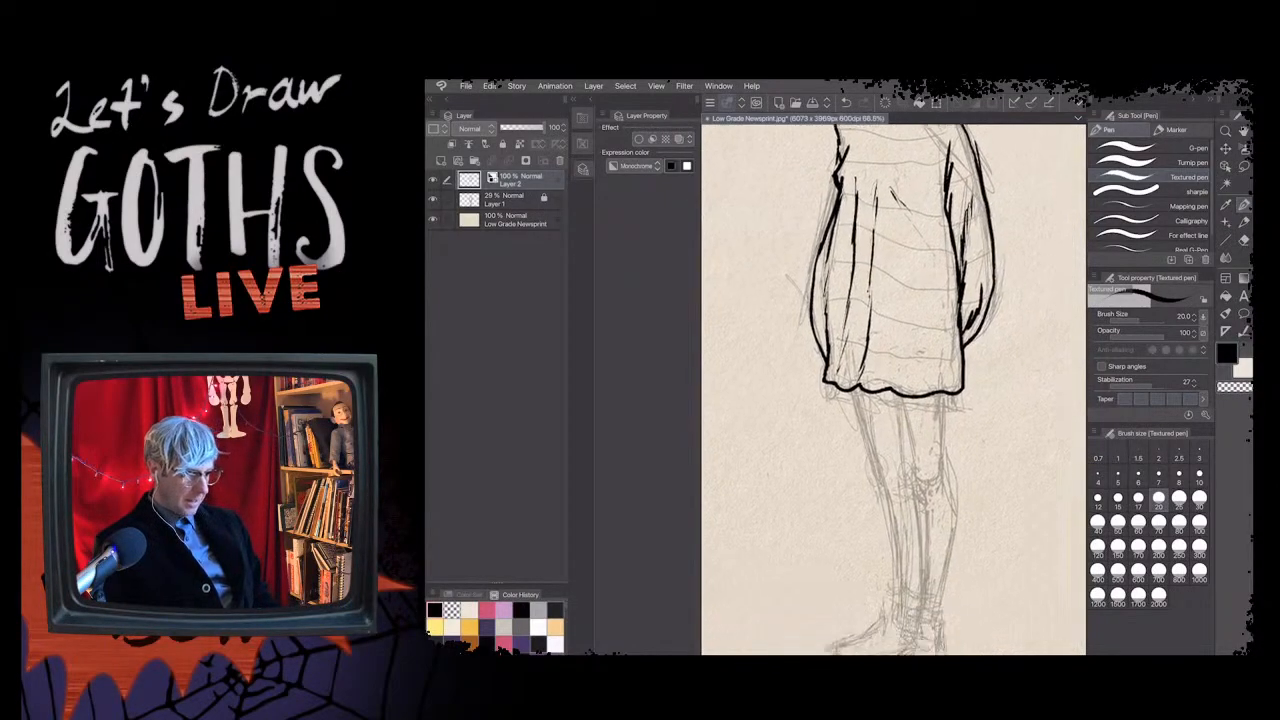
{"action": "scroll", "coordinate": [893, 390], "scroll_direction": "down", "scroll_amount": 1}
{"action": "scroll", "coordinate": [893, 338], "scroll_direction": "down", "scroll_amount": 1}
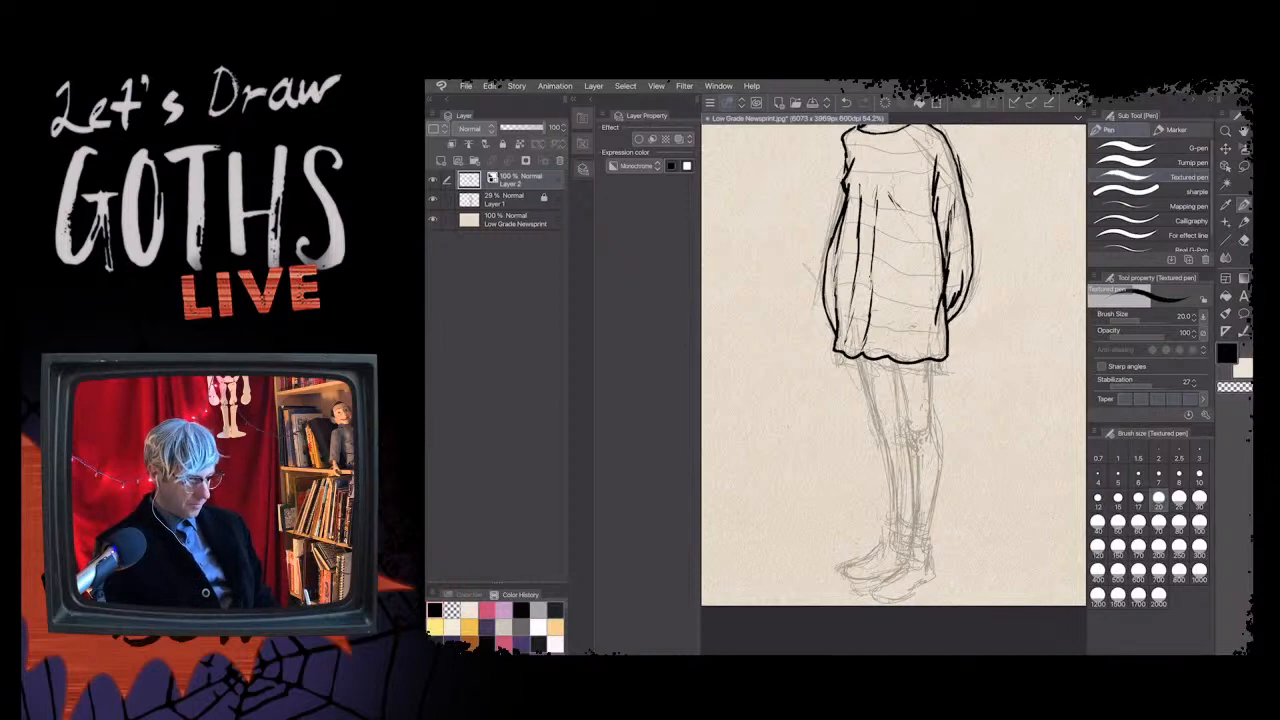
{"action": "left_click_drag", "start_coordinate": [925, 328], "coordinate": [939, 348]}
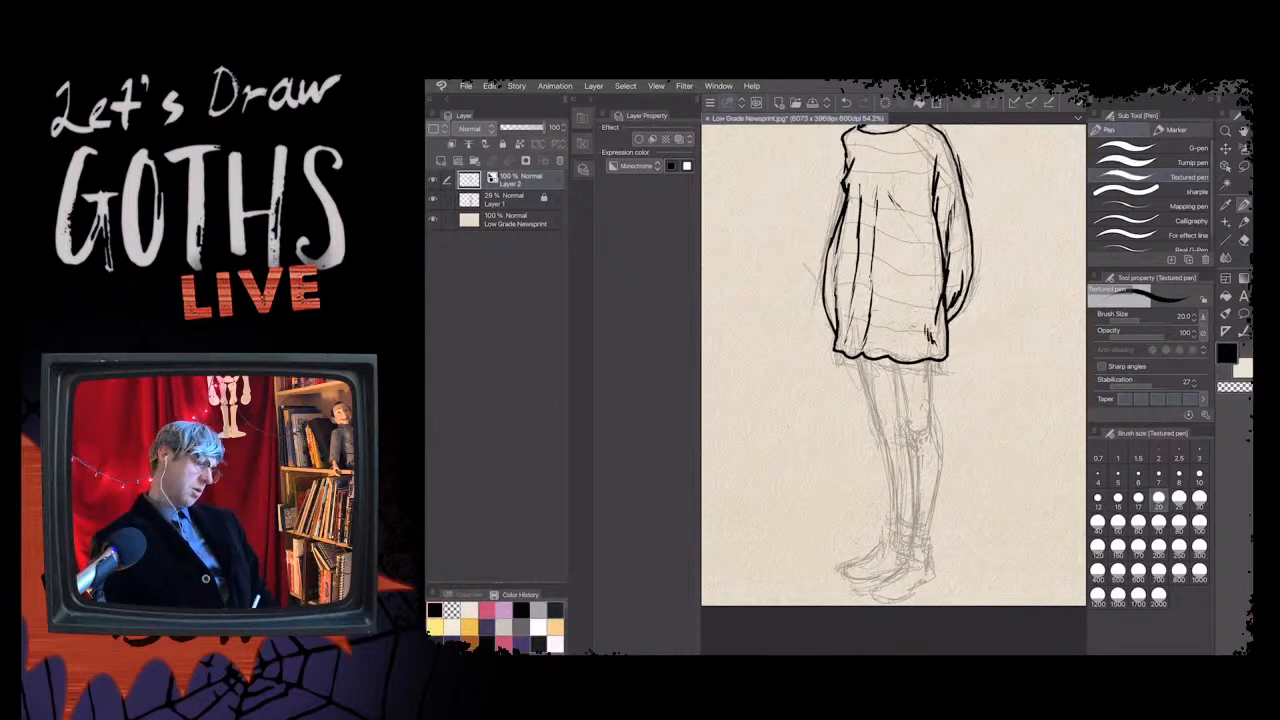
{"action": "left_click_drag", "start_coordinate": [922, 303], "coordinate": [933, 327]}
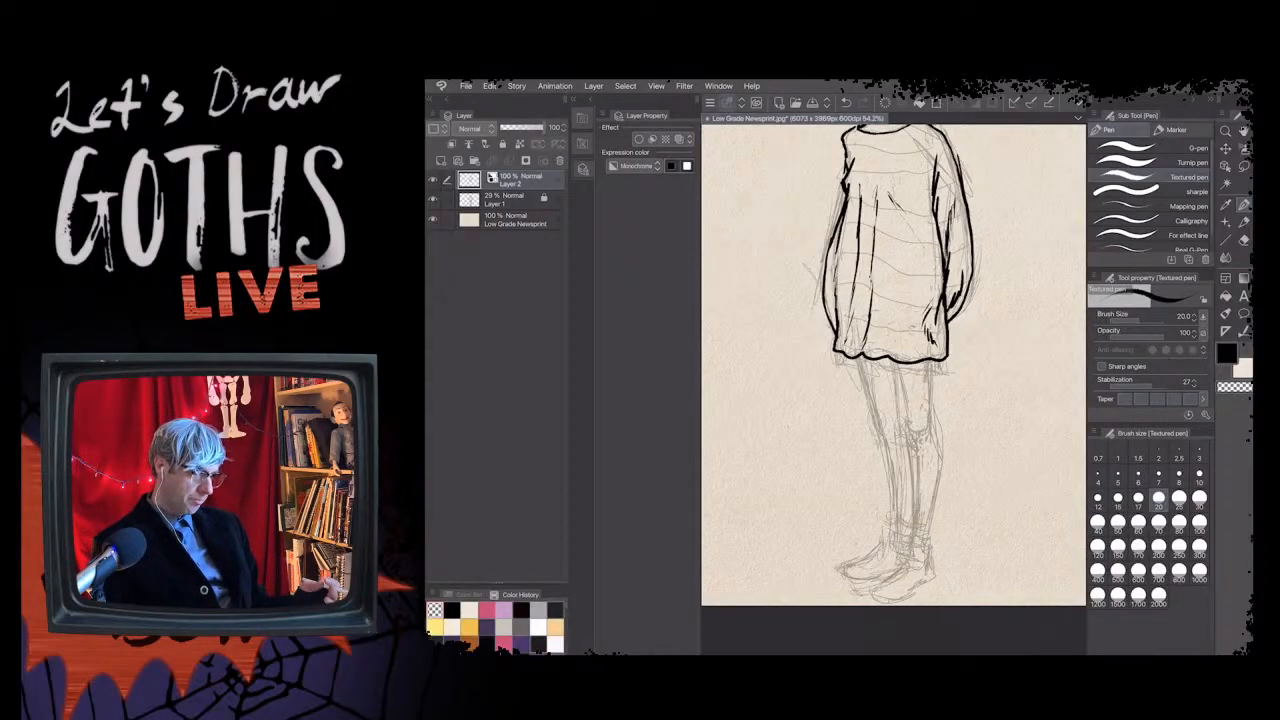
- Ink the right-hand leg's outer edge down to the ankle and its inner thigh to the knee, undoing the stroke on the left-hand leg
{"action": "scroll", "coordinate": [893, 365], "scroll_direction": "down", "scroll_amount": 1}
{"action": "scroll", "coordinate": [893, 360], "scroll_direction": "down", "scroll_amount": 2}
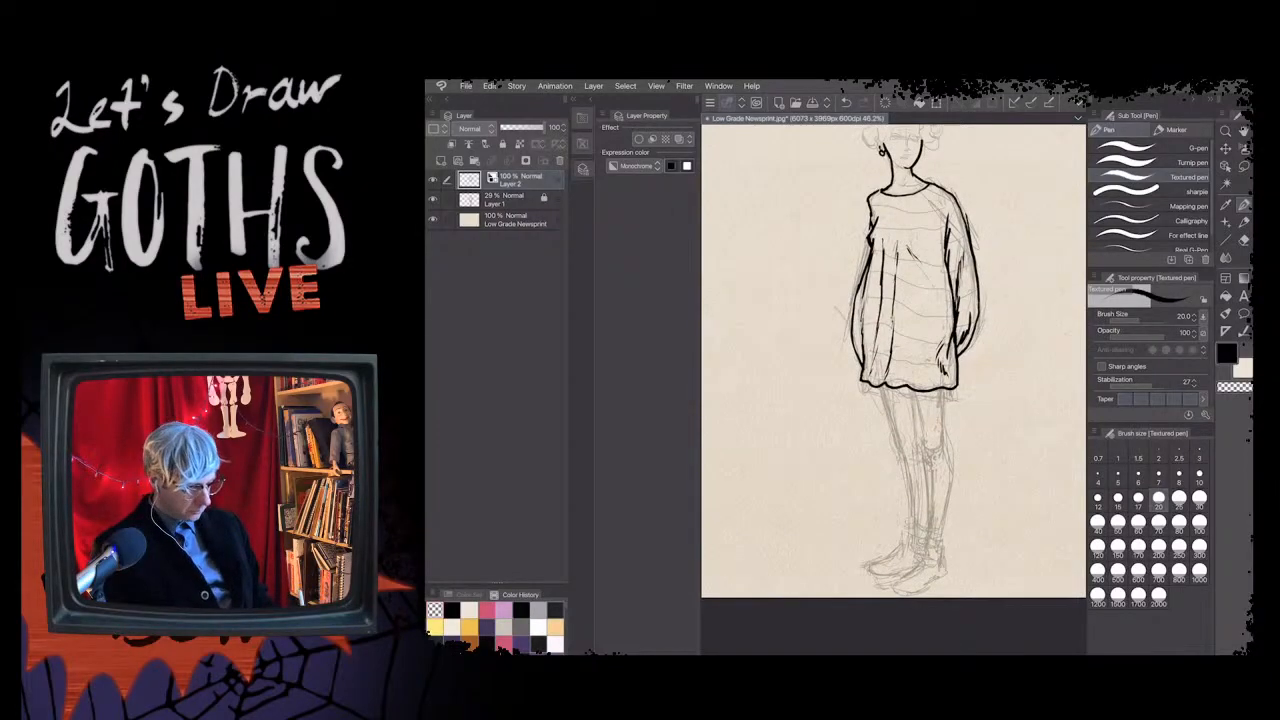
{"action": "left_click_drag", "start_coordinate": [946, 389], "coordinate": [944, 530]}
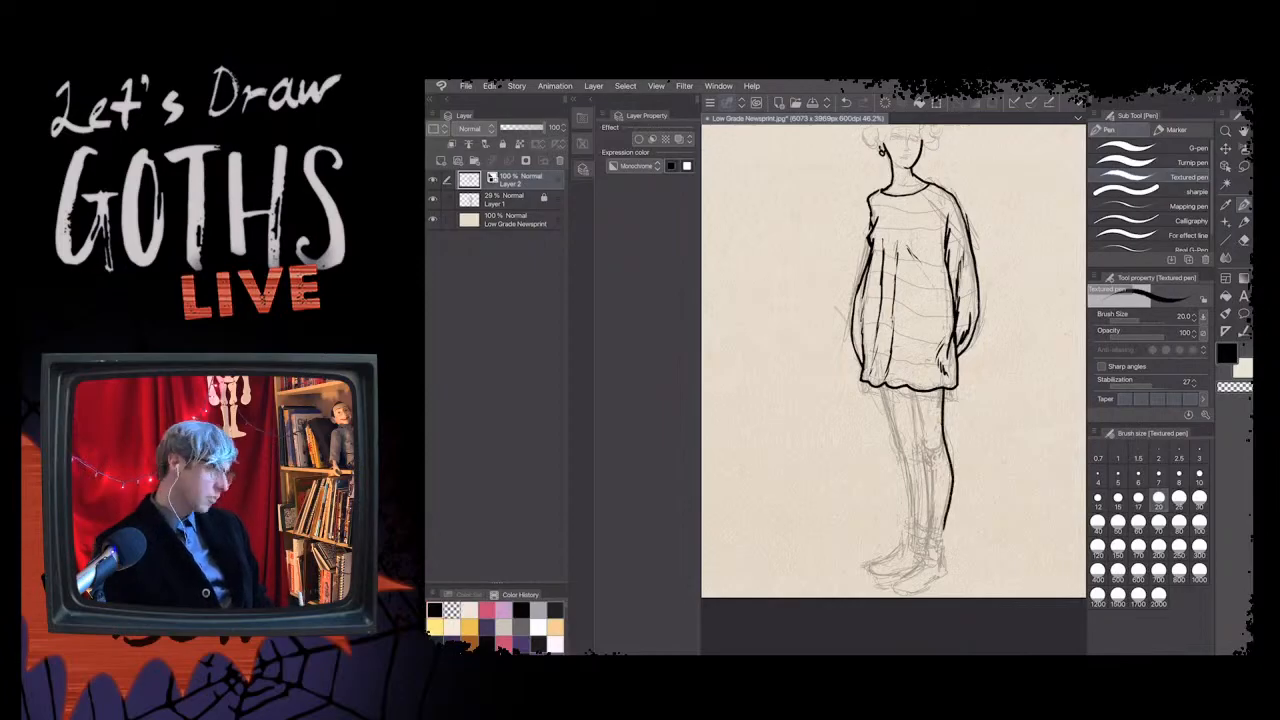
{"action": "mouse_move", "coordinate": [922, 446]}
{"action": "left_mouse_down"}
{"action": "mouse_move", "coordinate": [928, 468]}
{"action": "mouse_move", "coordinate": [913, 390]}
{"action": "mouse_move", "coordinate": [896, 436]}
{"action": "left_mouse_up"}
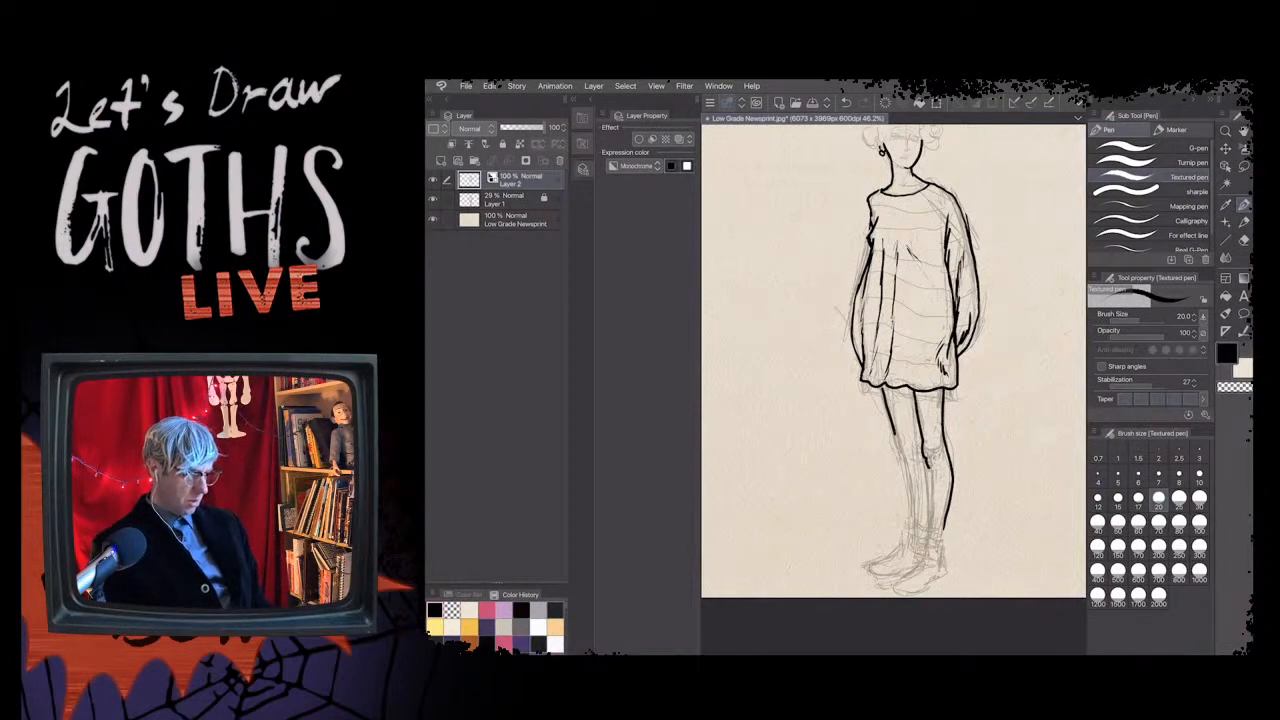
{"action": "key", "text": "ctrl+z"}
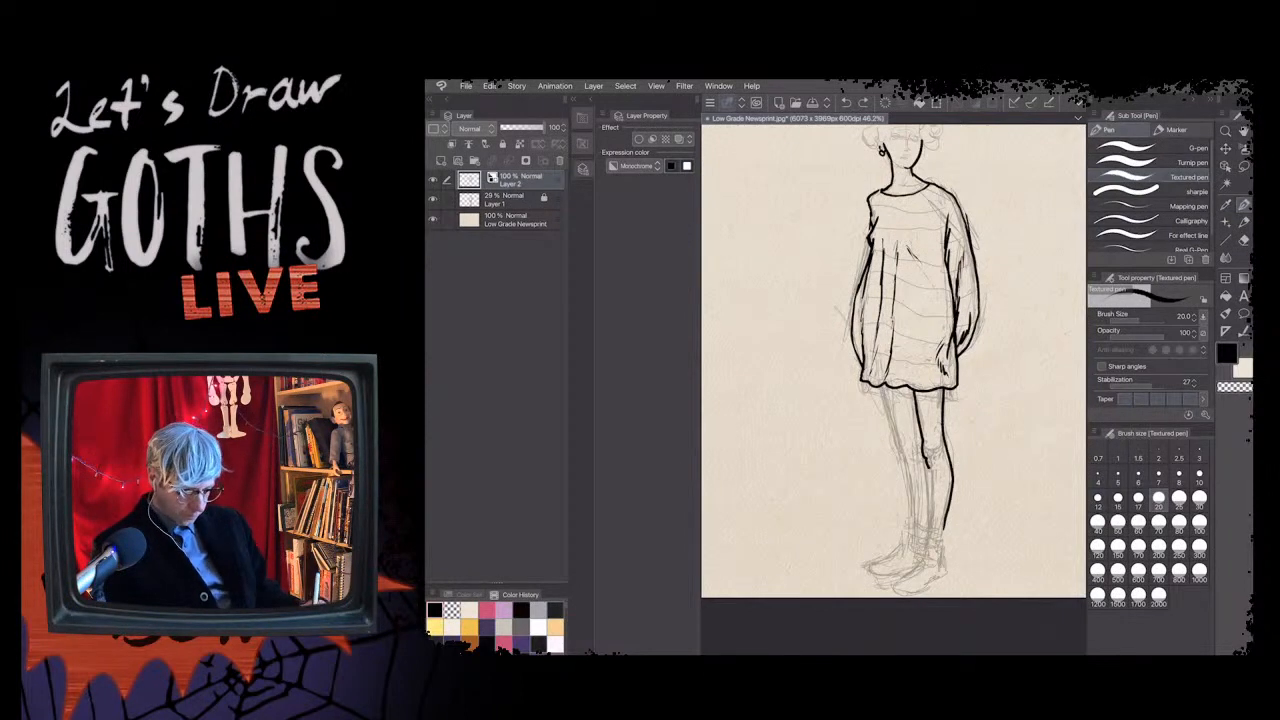
- Ink a wavy ruffle with short side edges just below the sweater's hem
{"action": "key", "text": "c"}
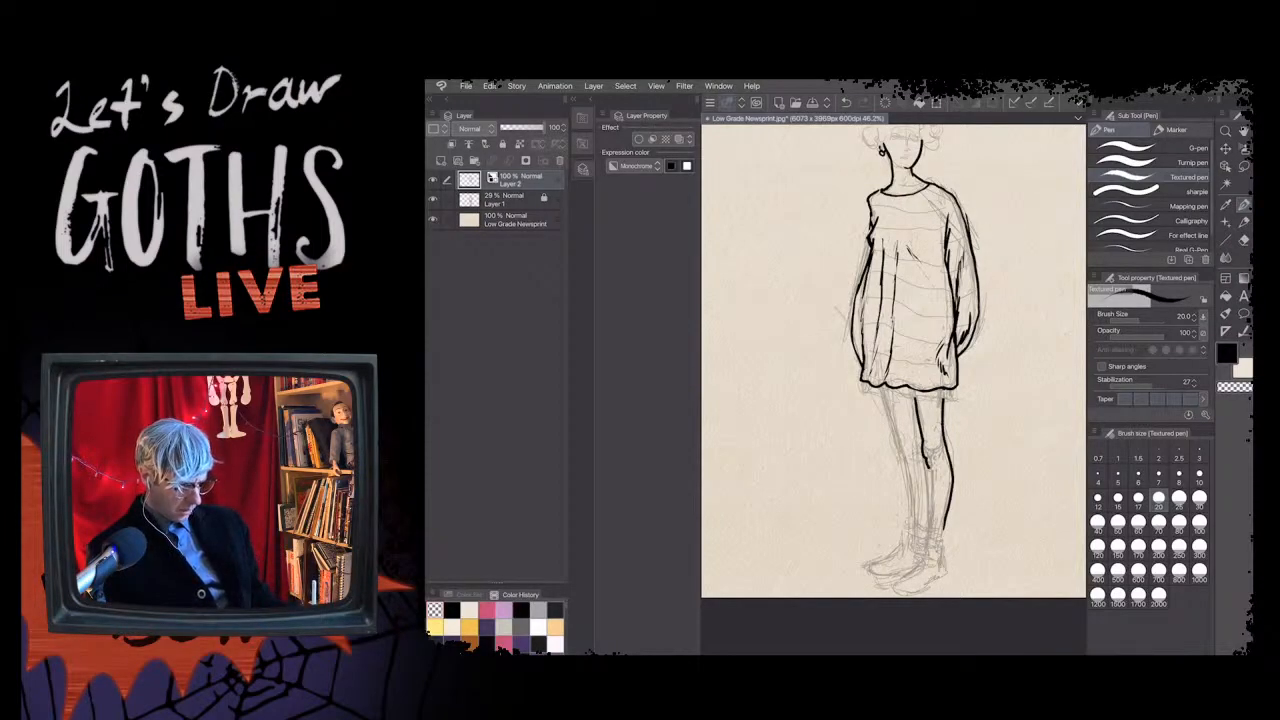
{"action": "mouse_move", "coordinate": [950, 393]}
{"action": "left_mouse_down"}
{"action": "mouse_move", "coordinate": [909, 403]}
{"action": "mouse_move", "coordinate": [859, 391]}
{"action": "left_mouse_up"}
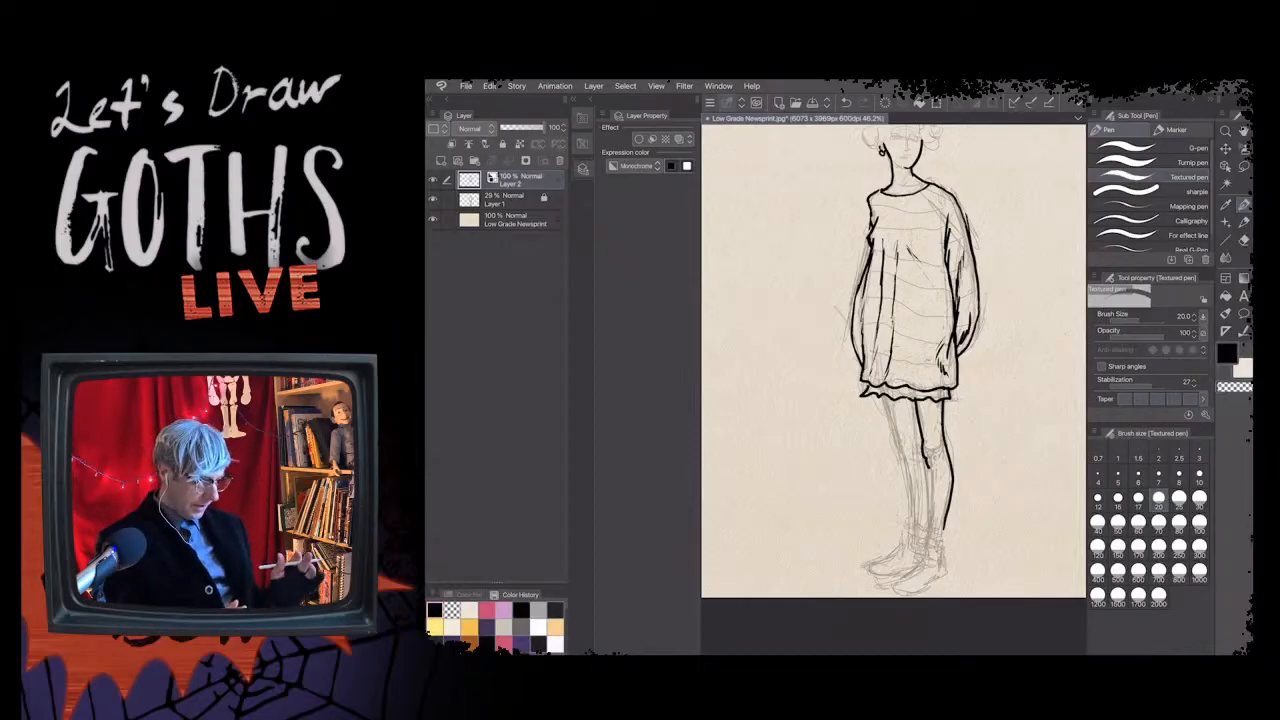
{"action": "scroll", "coordinate": [889, 403], "scroll_direction": "up", "scroll_amount": 4}
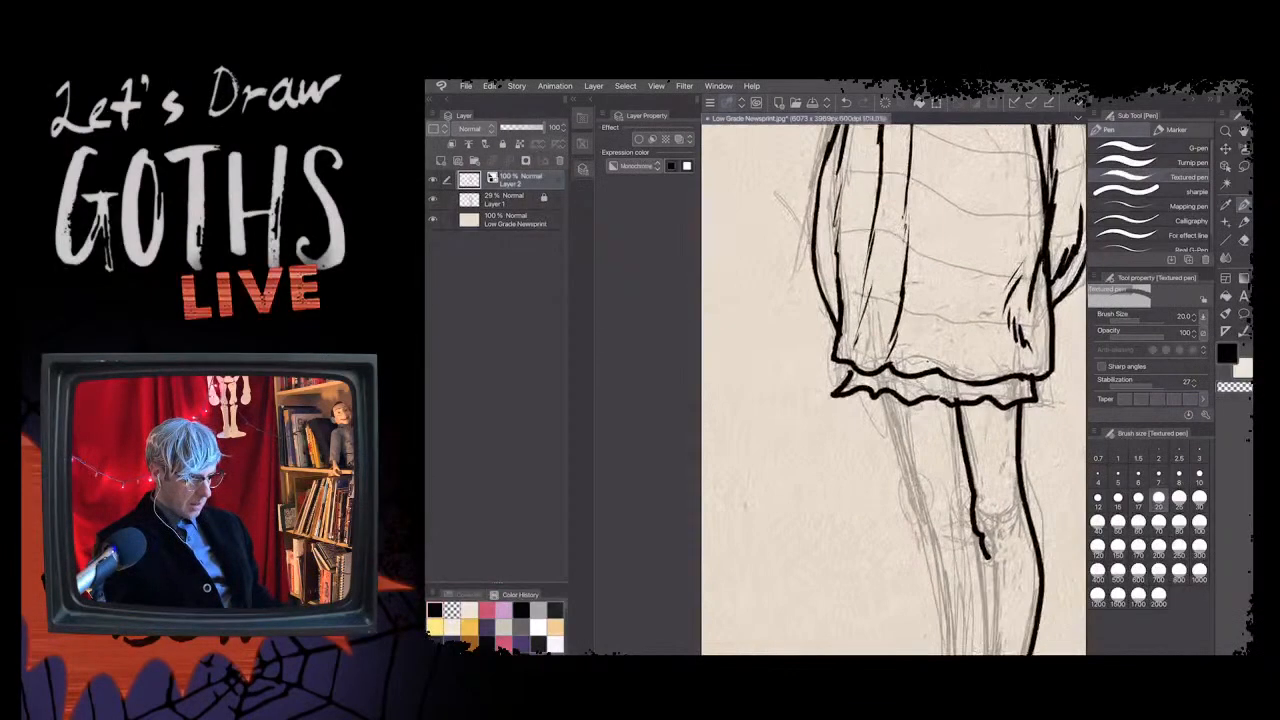
{"action": "scroll", "coordinate": [905, 392], "scroll_direction": "up", "scroll_amount": 2}
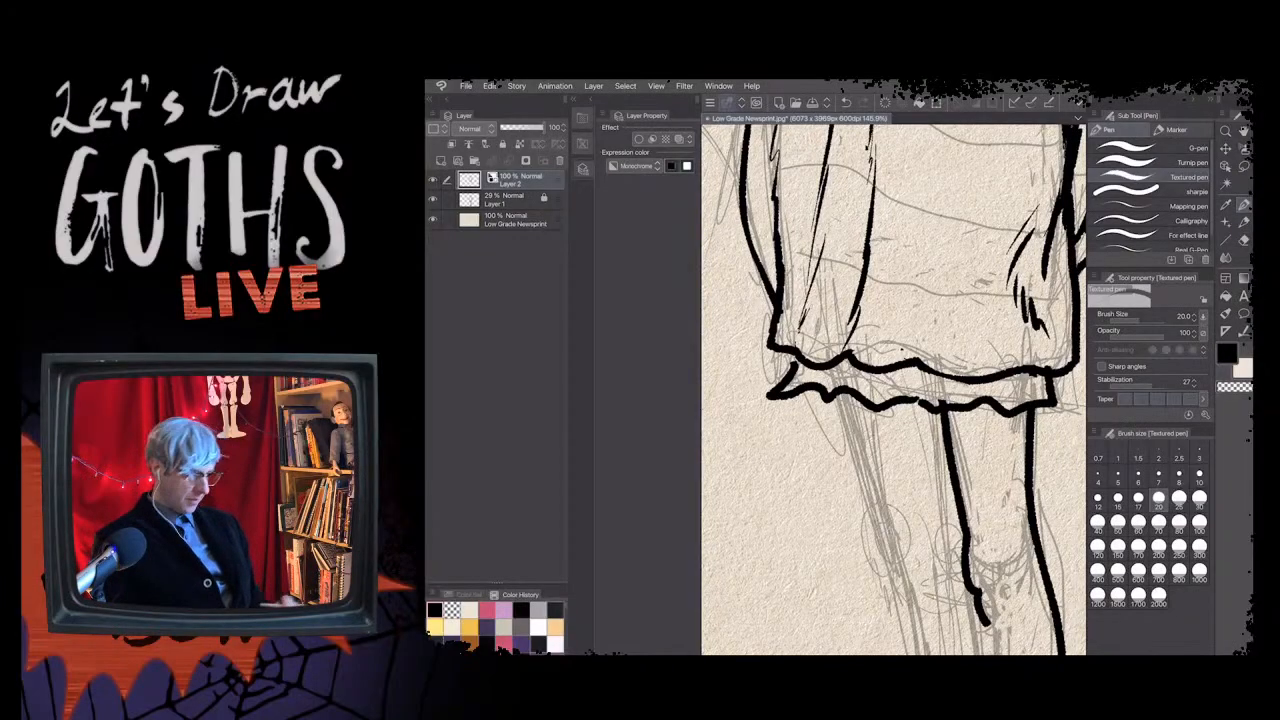
{"action": "scroll", "coordinate": [905, 390], "scroll_direction": "down", "scroll_amount": 2}
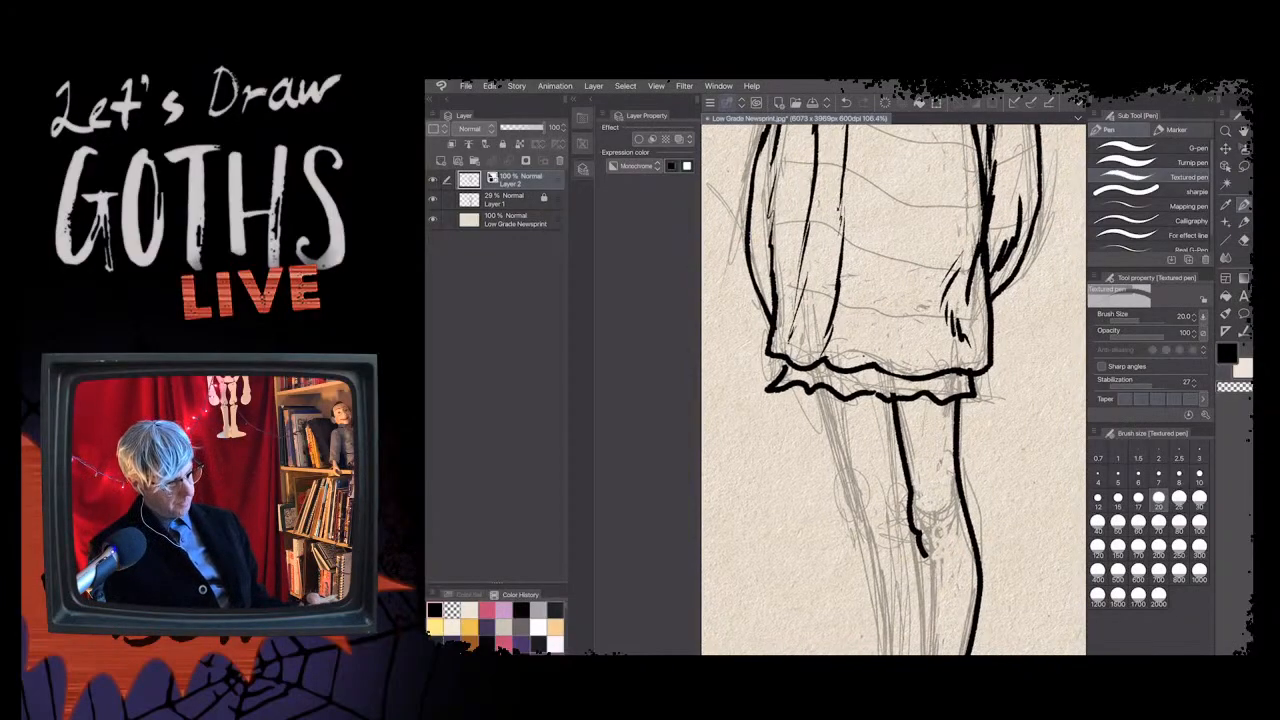
{"action": "scroll", "coordinate": [883, 390], "scroll_direction": "down", "scroll_amount": 2}
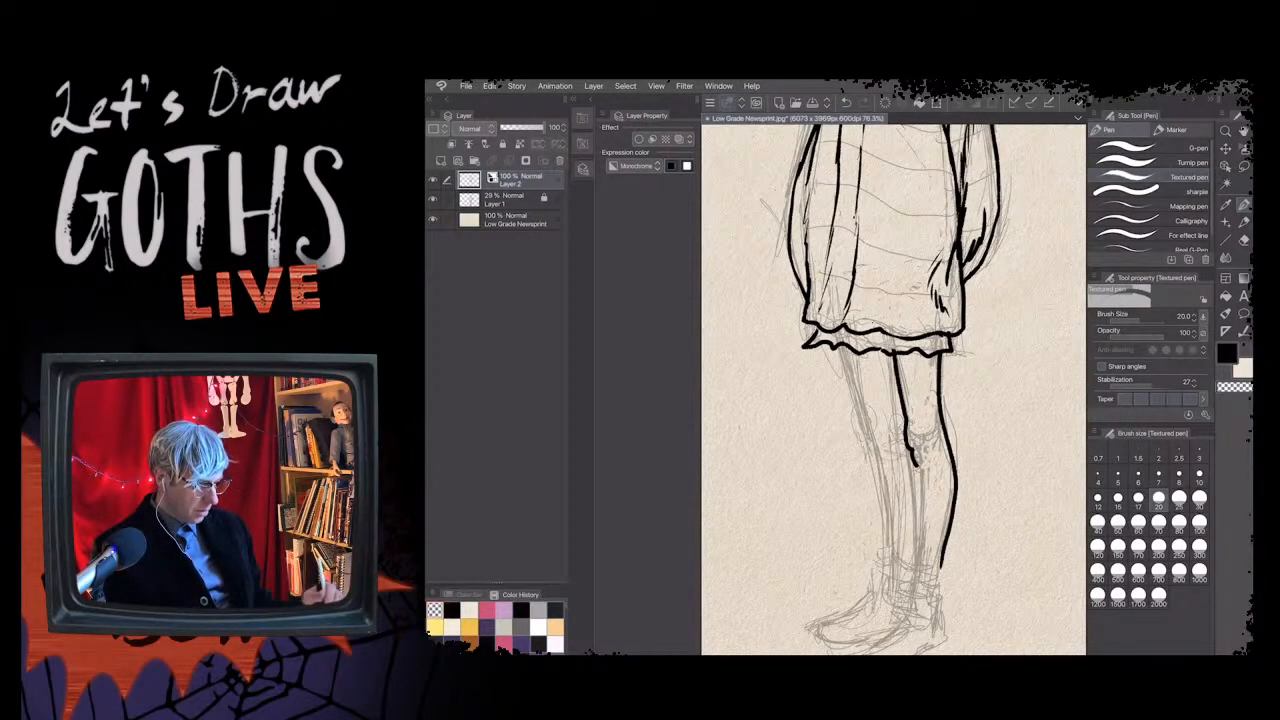
- Add a short crease stroke on the sweater's chest beside the right-hand sleeve
{"action": "scroll", "coordinate": [893, 389], "scroll_direction": "up", "scroll_amount": 2}
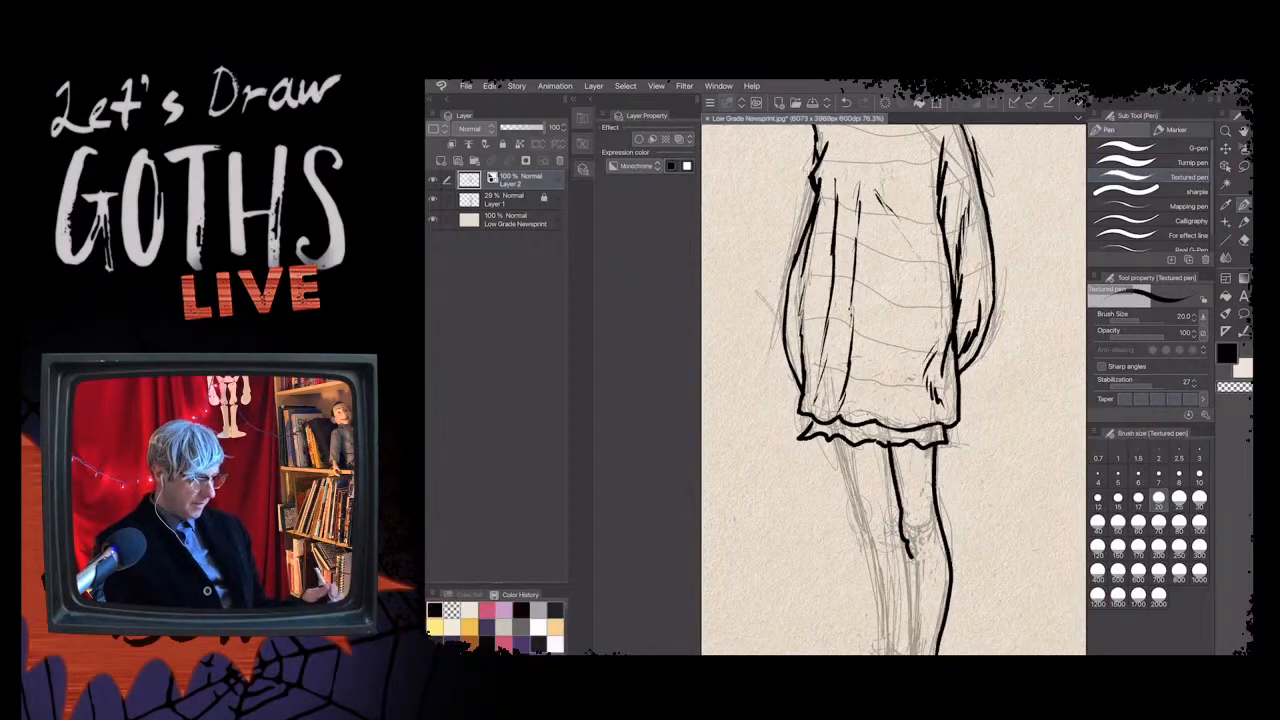
{"action": "scroll", "coordinate": [893, 389], "scroll_direction": "up", "scroll_amount": 2}
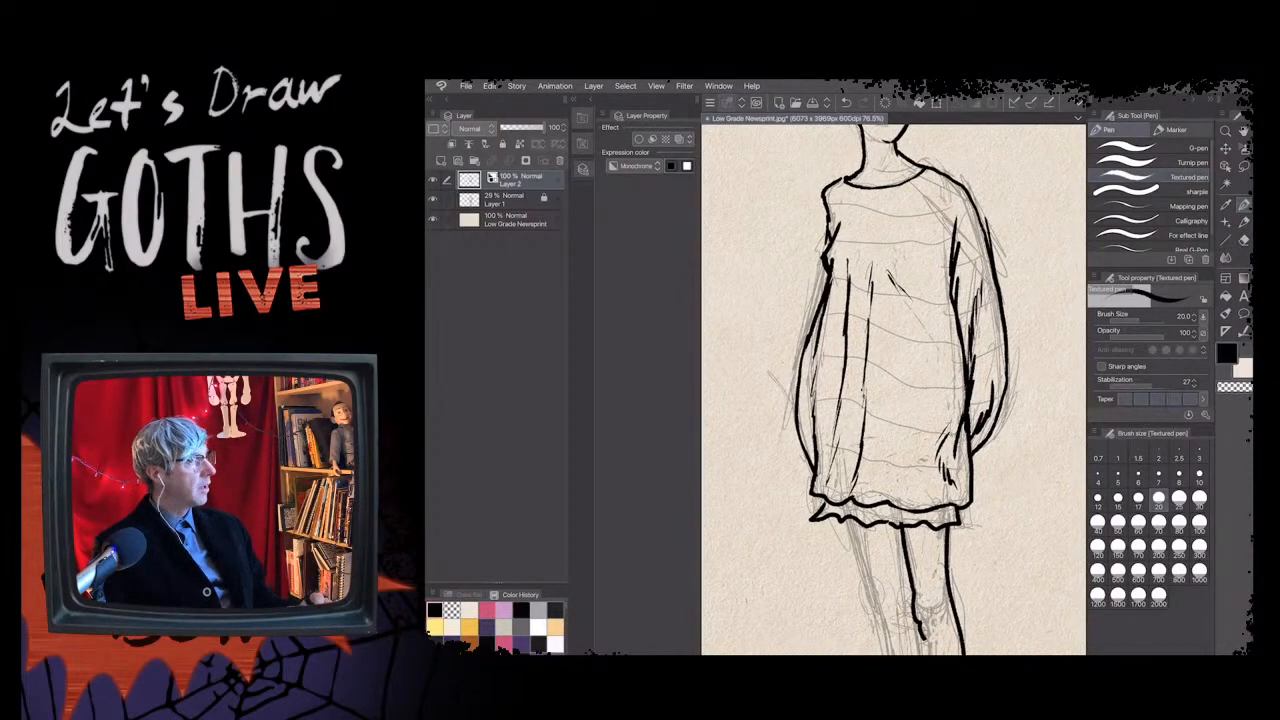
{"action": "scroll", "coordinate": [847, 555], "scroll_direction": "down", "scroll_amount": 1}
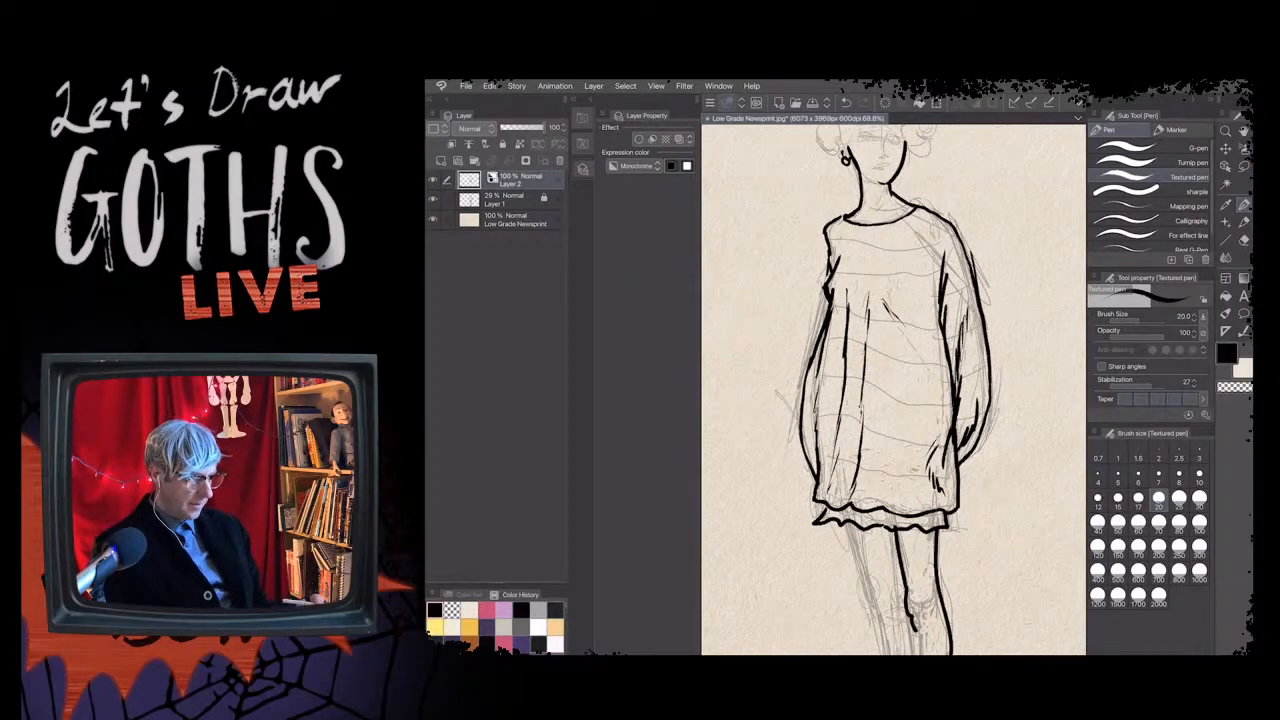
{"action": "scroll", "coordinate": [884, 392], "scroll_direction": "down", "scroll_amount": 1}
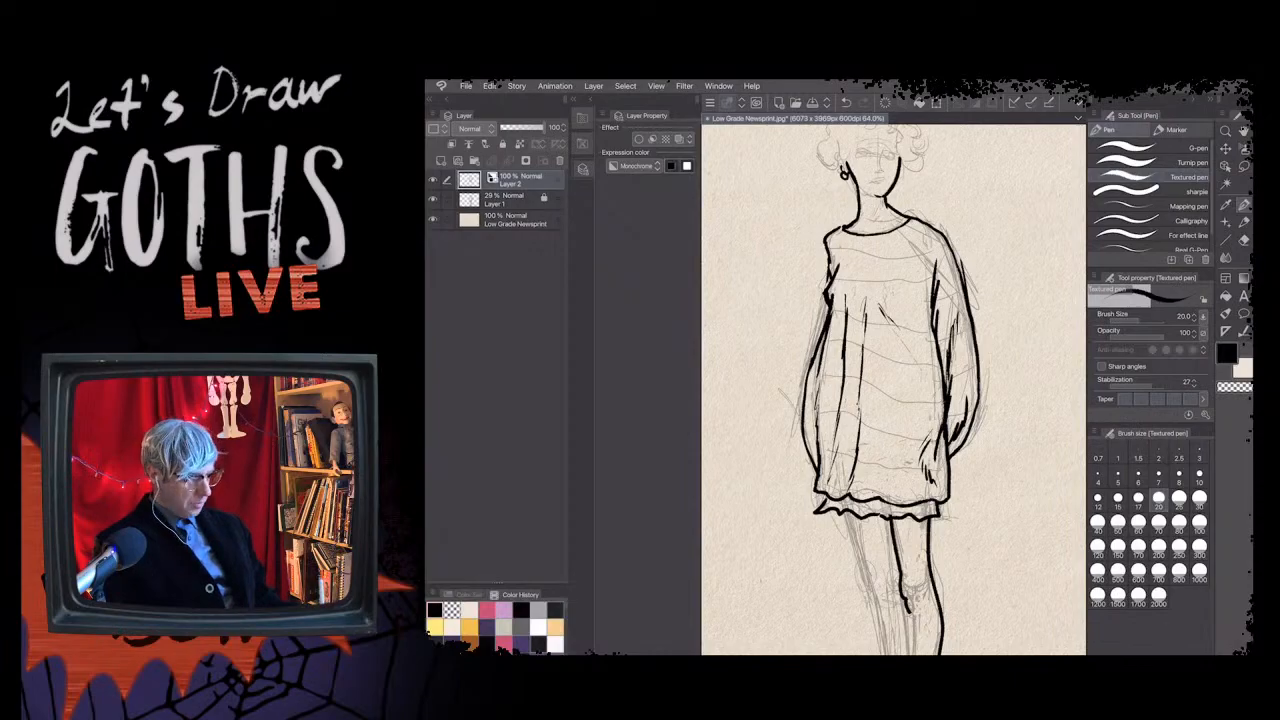
{"action": "left_click_drag", "start_coordinate": [918, 317], "coordinate": [920, 331]}
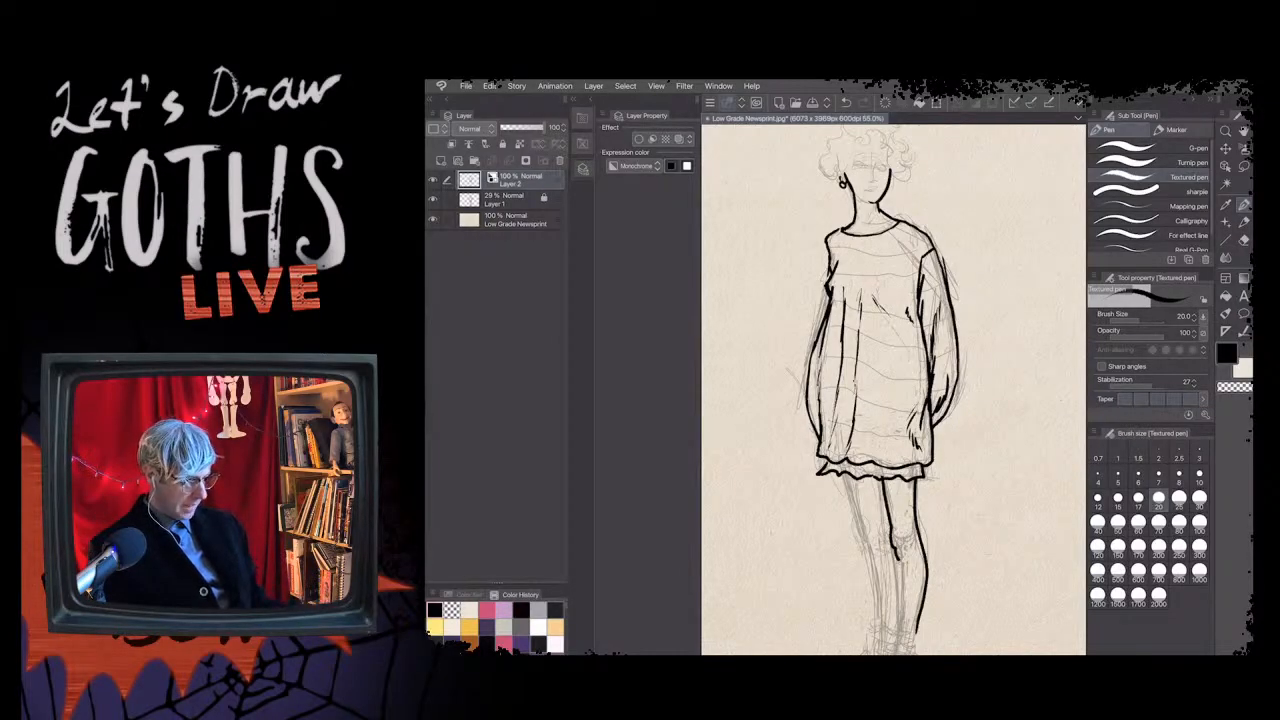
- Trim the loose line end at the knee and ink the right-hand leg's inner calf from the knee to the ankle
{"action": "scroll", "coordinate": [893, 390], "scroll_direction": "down", "scroll_amount": 3}
{"action": "left_click_drag", "start_coordinate": [926, 436], "coordinate": [927, 506]}
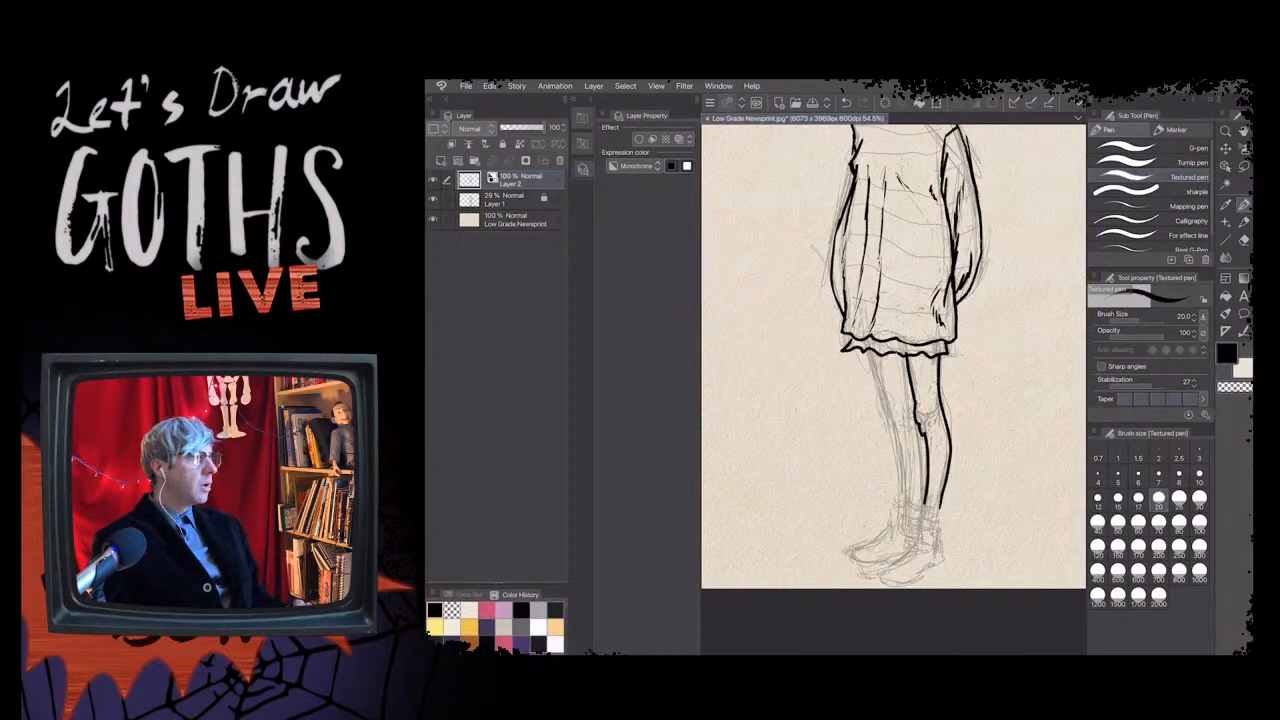
{"action": "key", "text": "ctrl+z"}
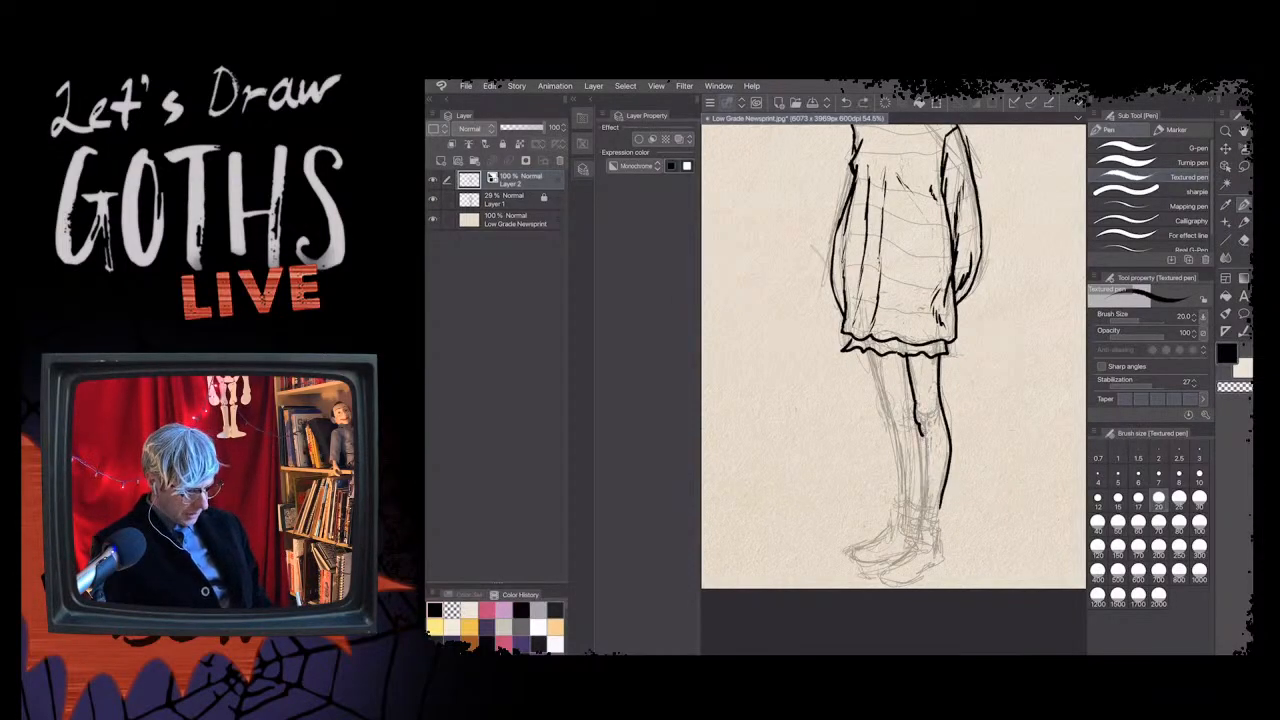
{"action": "key", "text": "c"}
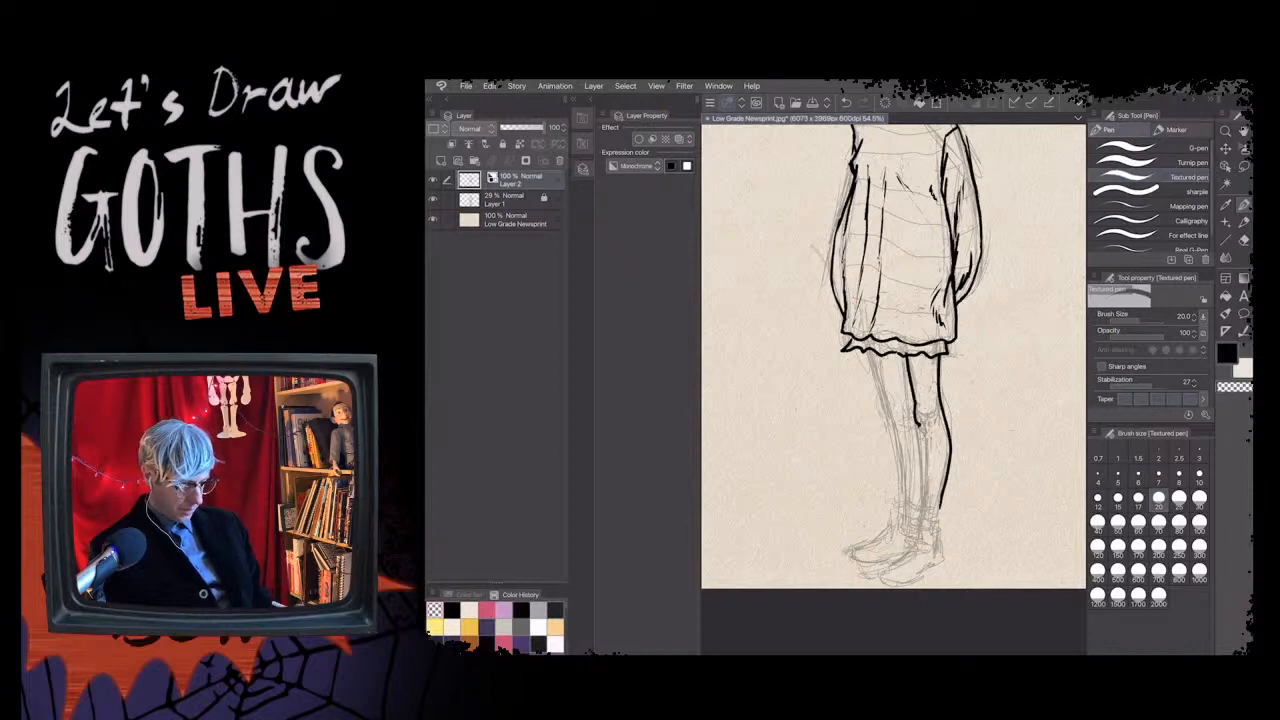
{"action": "left_click_drag", "start_coordinate": [917, 424], "coordinate": [921, 510]}
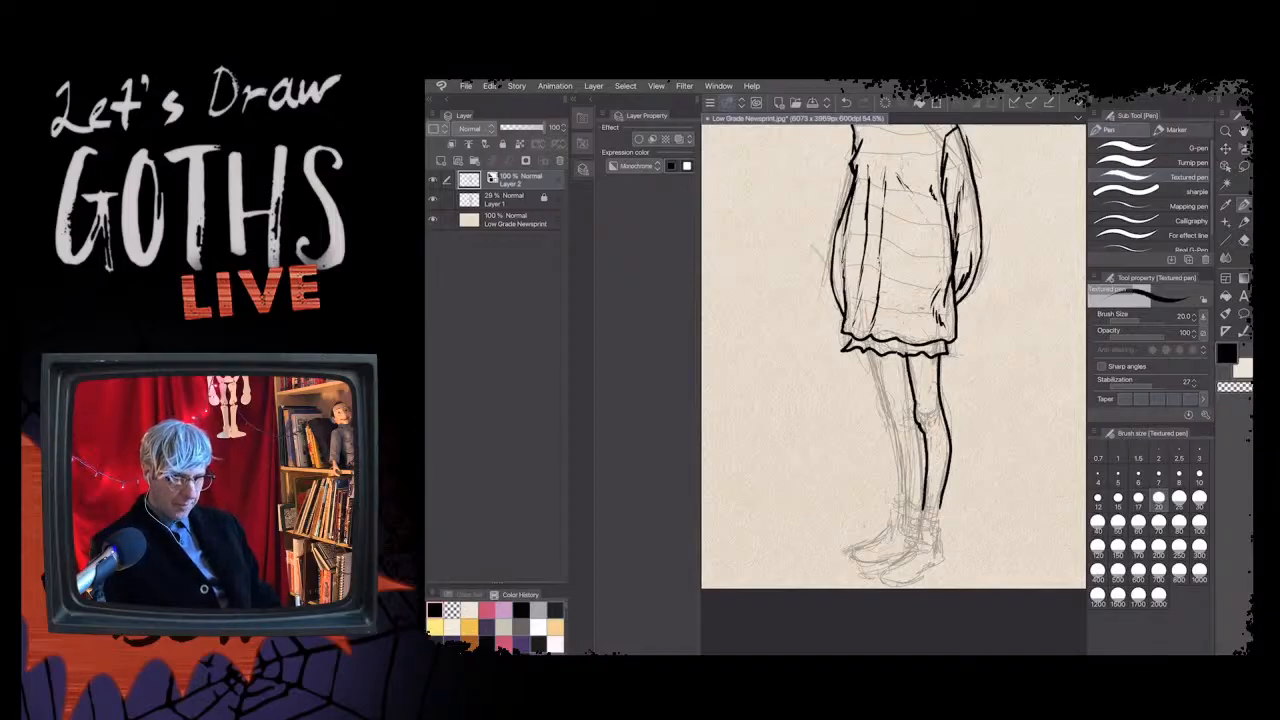
- Swap to the light secondary colour, try white scribble strokes across the right-hand leg's knee, and undo them
{"action": "key", "text": "x"}
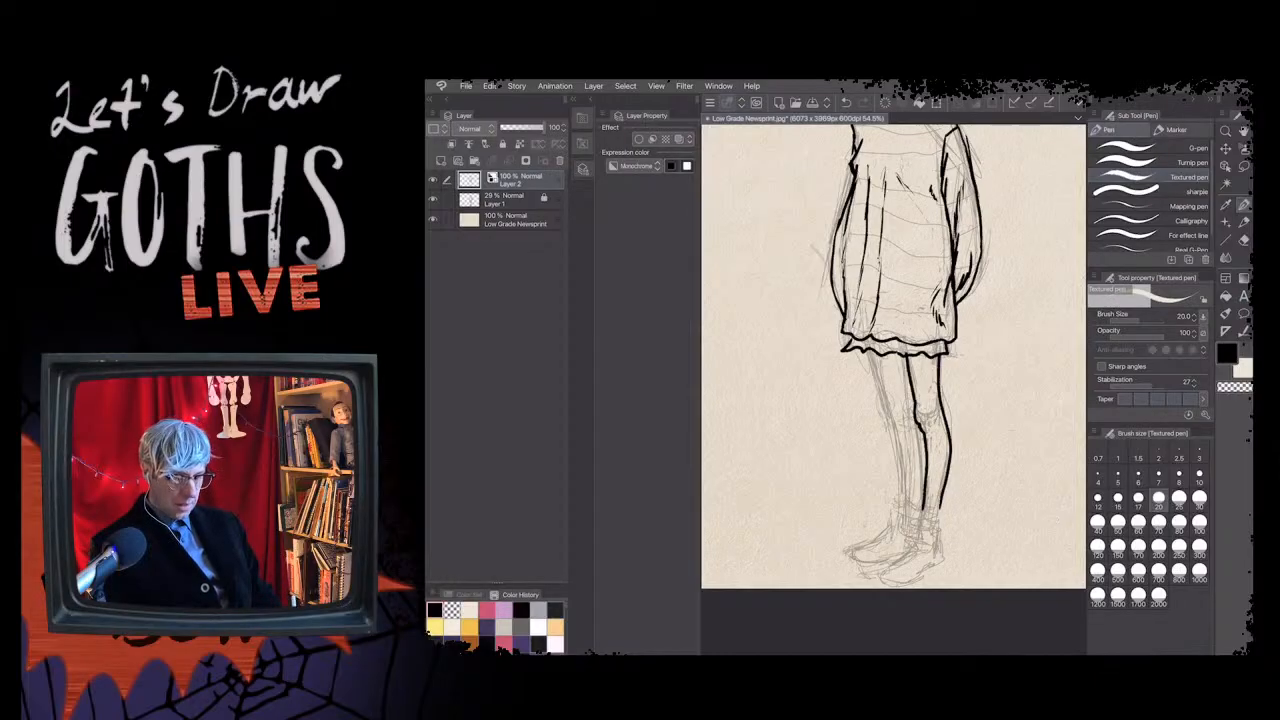
{"action": "double_click", "coordinate": [1227, 353]}
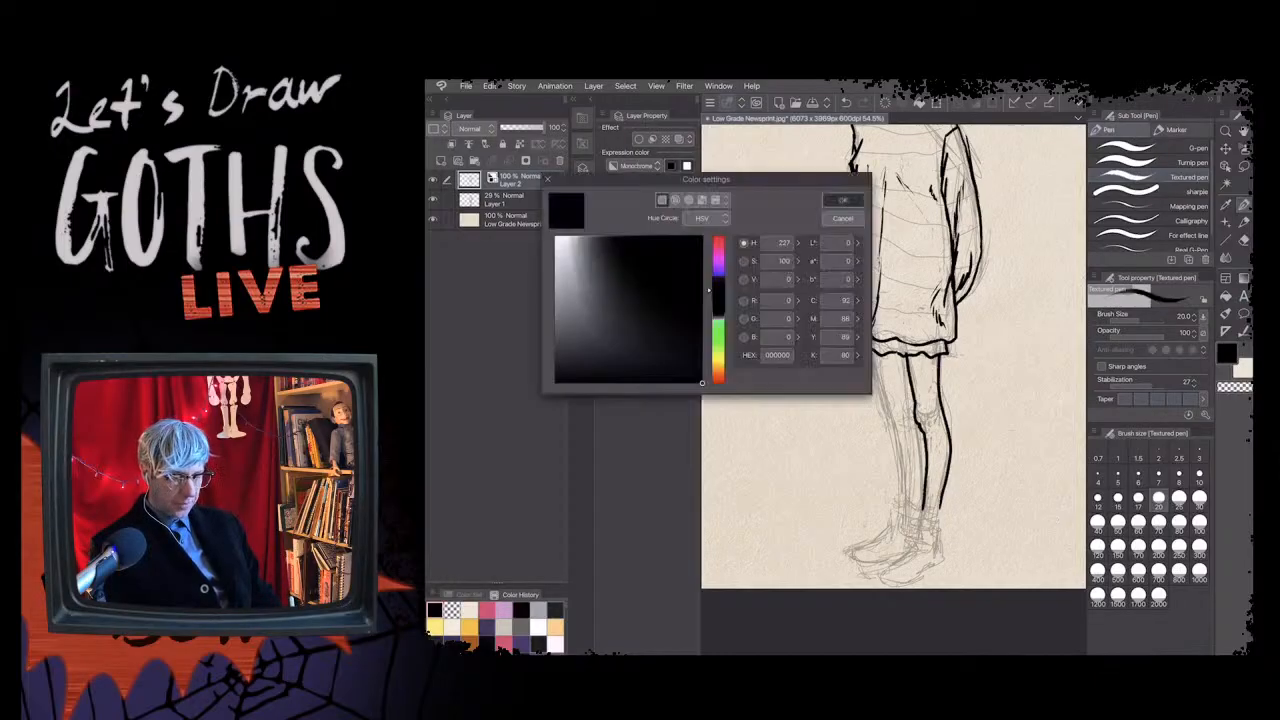
{"action": "key", "text": "Return"}
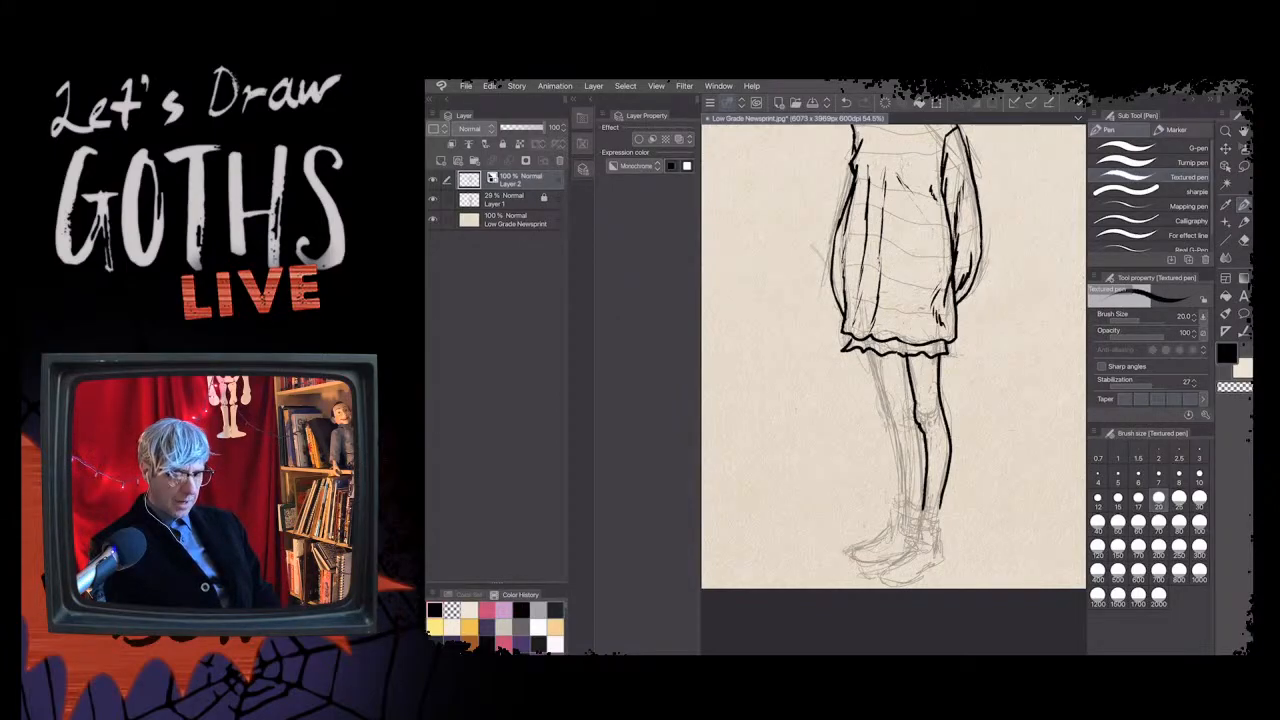
{"action": "key", "text": "x"}
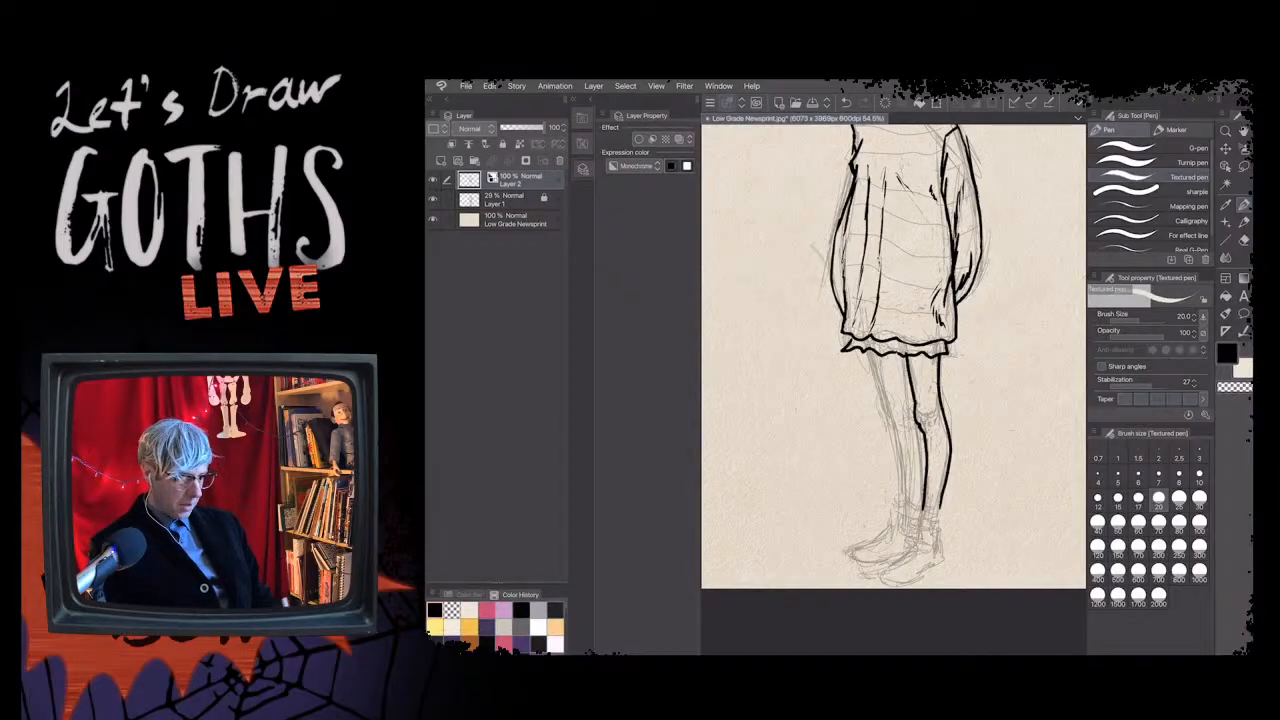
{"action": "key", "text": "x"}
{"action": "key", "text": "x"}
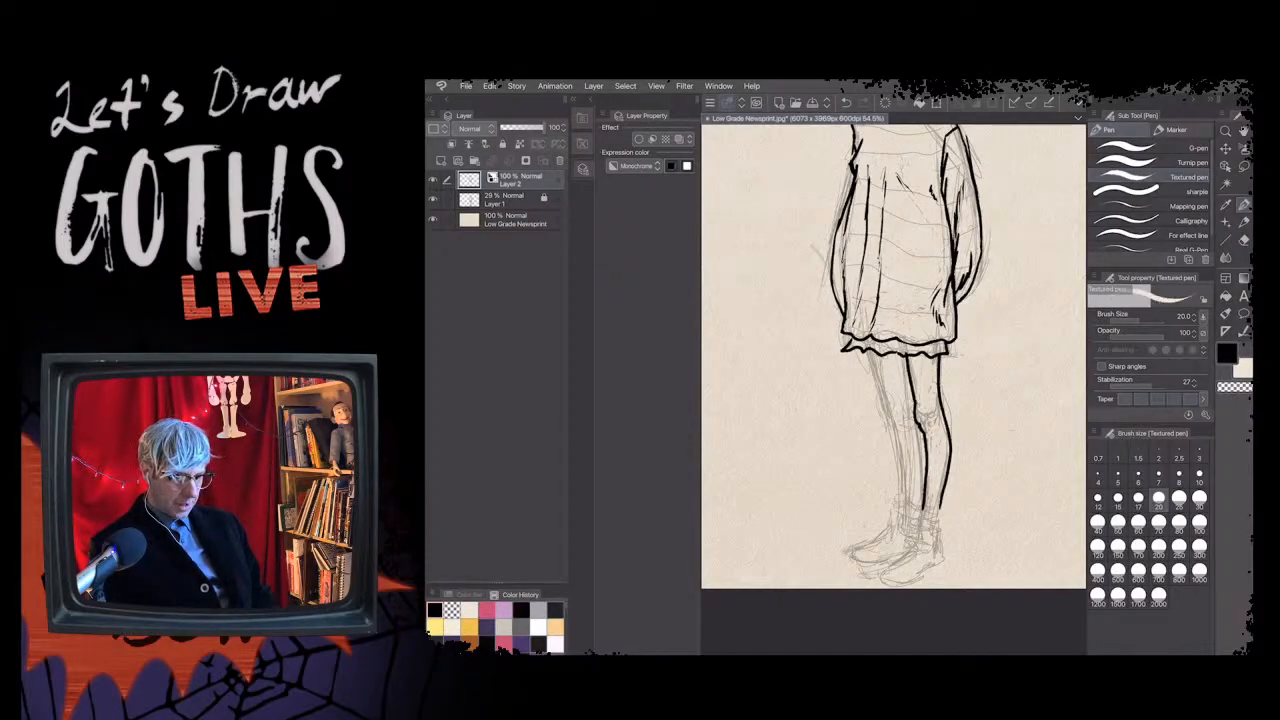
{"action": "mouse_move", "coordinate": [958, 376]}
{"action": "left_mouse_down"}
{"action": "mouse_move", "coordinate": [919, 411]}
{"action": "mouse_move", "coordinate": [918, 440]}
{"action": "mouse_move", "coordinate": [963, 388]}
{"action": "mouse_move", "coordinate": [922, 462]}
{"action": "left_mouse_up"}
{"action": "left_click_drag", "start_coordinate": [974, 398], "coordinate": [928, 466]}
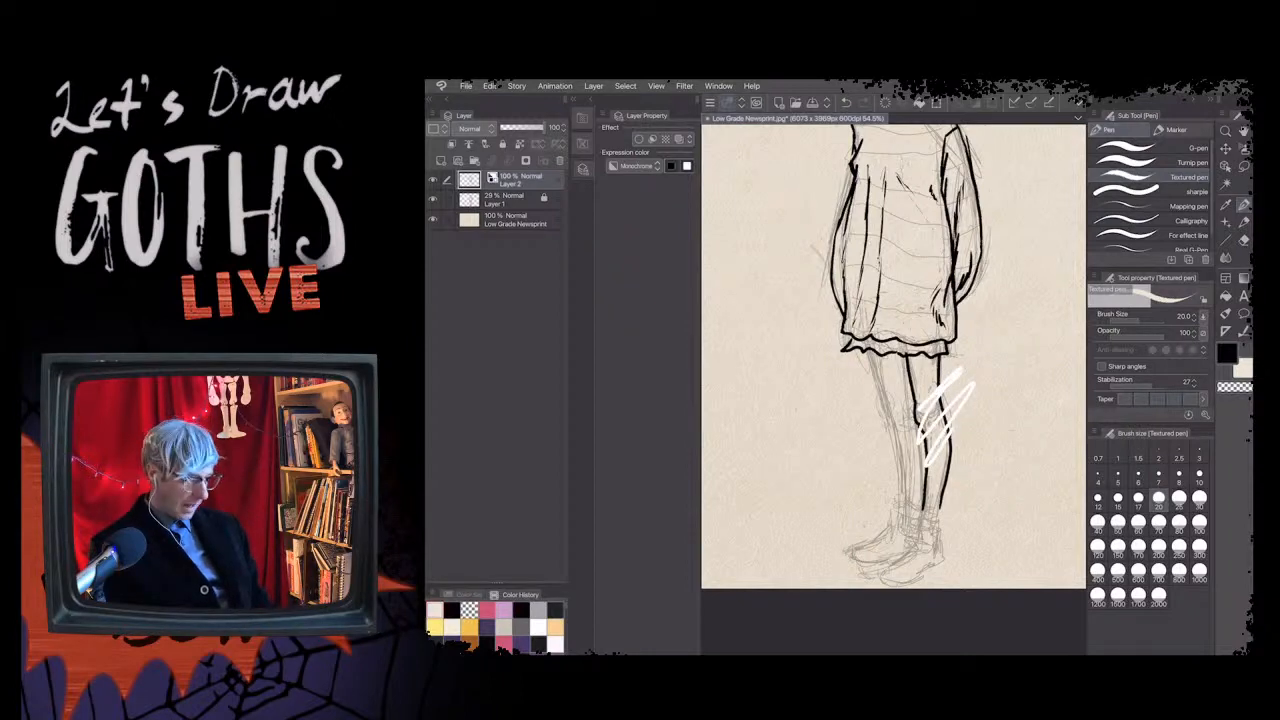
{"action": "key", "text": "ctrl+z"}
{"action": "key", "text": "ctrl+z"}
{"action": "key", "text": "ctrl+z"}
{"action": "key", "text": "ctrl+z"}
{"action": "key", "text": "ctrl+z"}
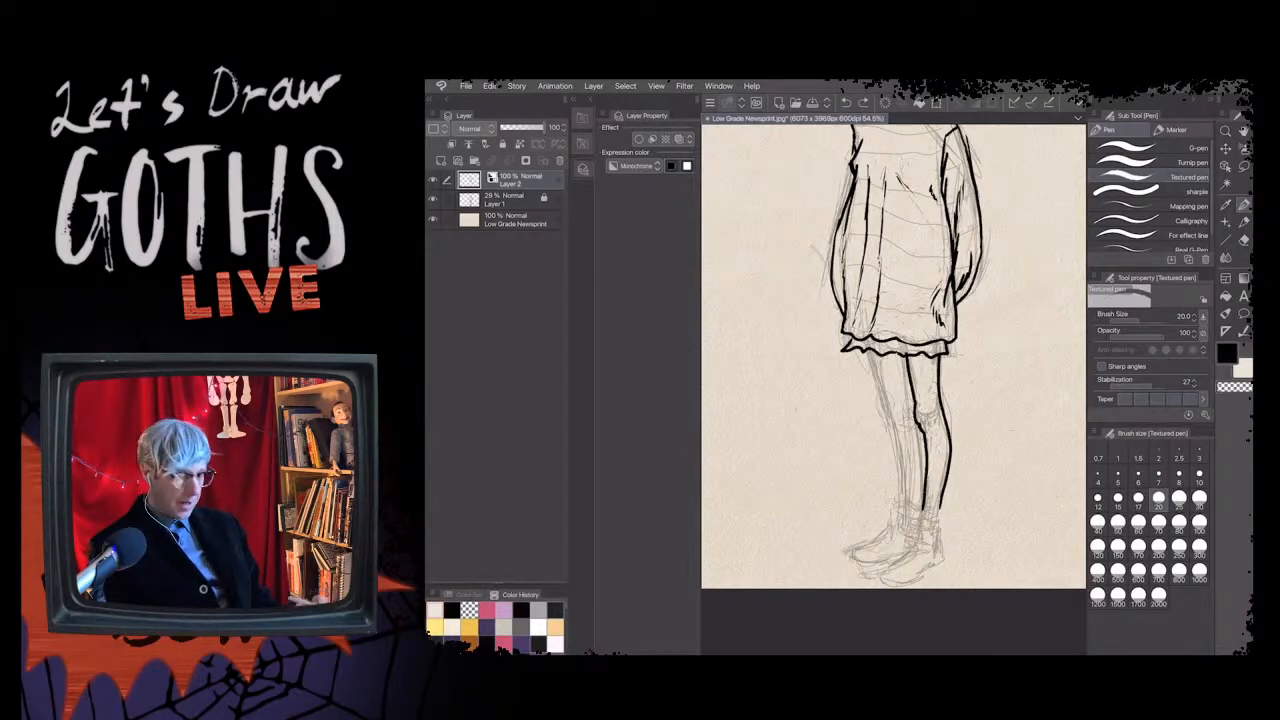
- Try the Hard eraser along the right-hand calf's outer line and undo the stroke
{"action": "key", "text": "e"}
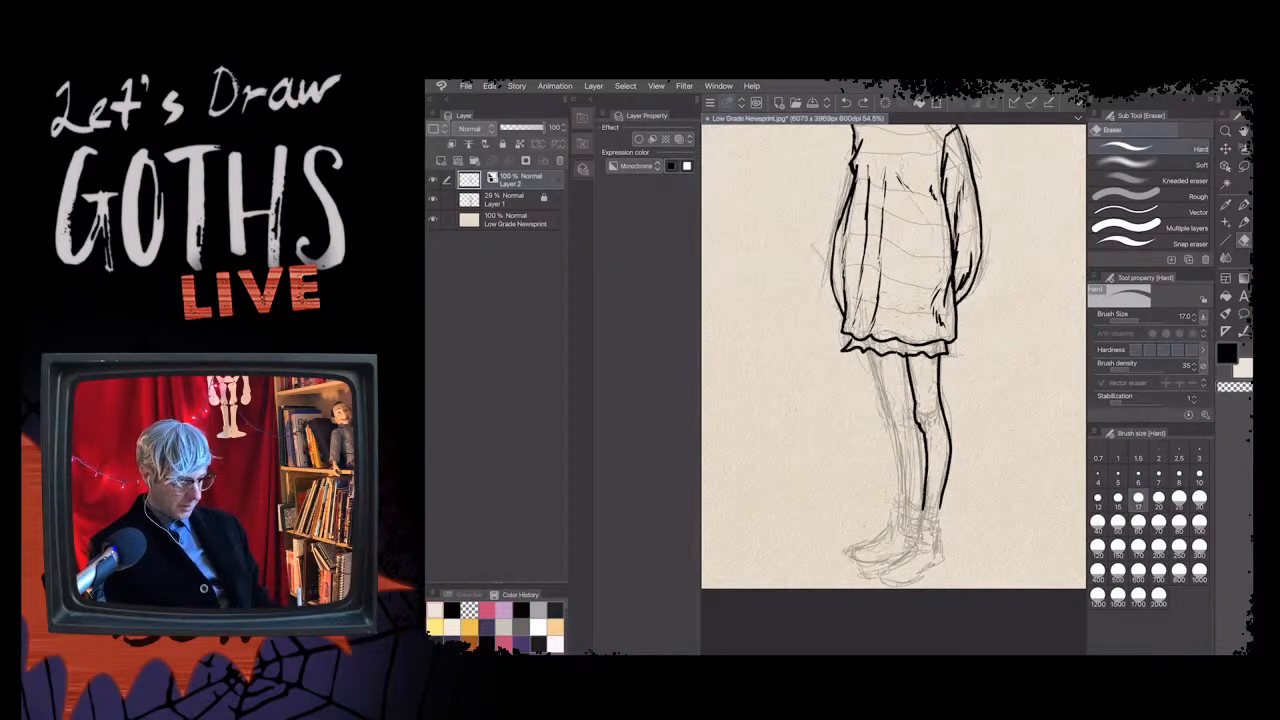
{"action": "left_click_drag", "start_coordinate": [942, 504], "coordinate": [948, 442]}
{"action": "key", "text": "ctrl+z"}
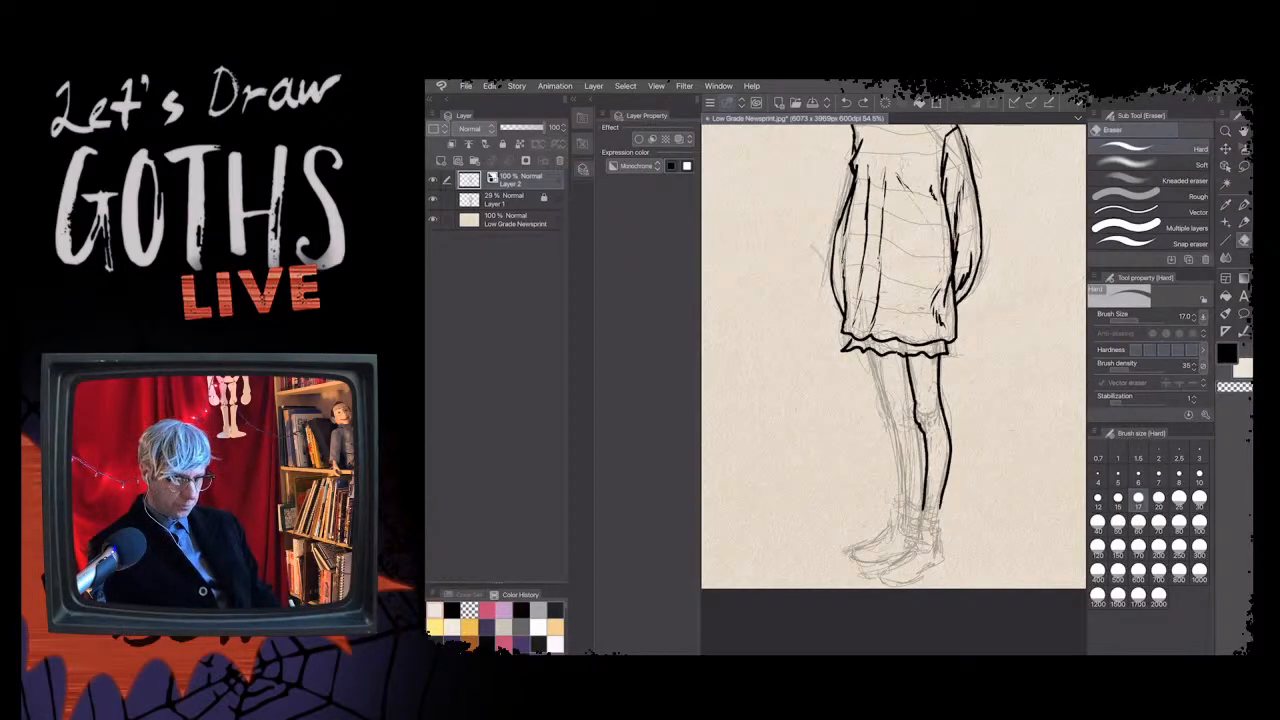
- Carve back the lower part of the right-hand leg's inner calf line using the Textured pen with transparent colour
{"action": "key", "text": "p"}
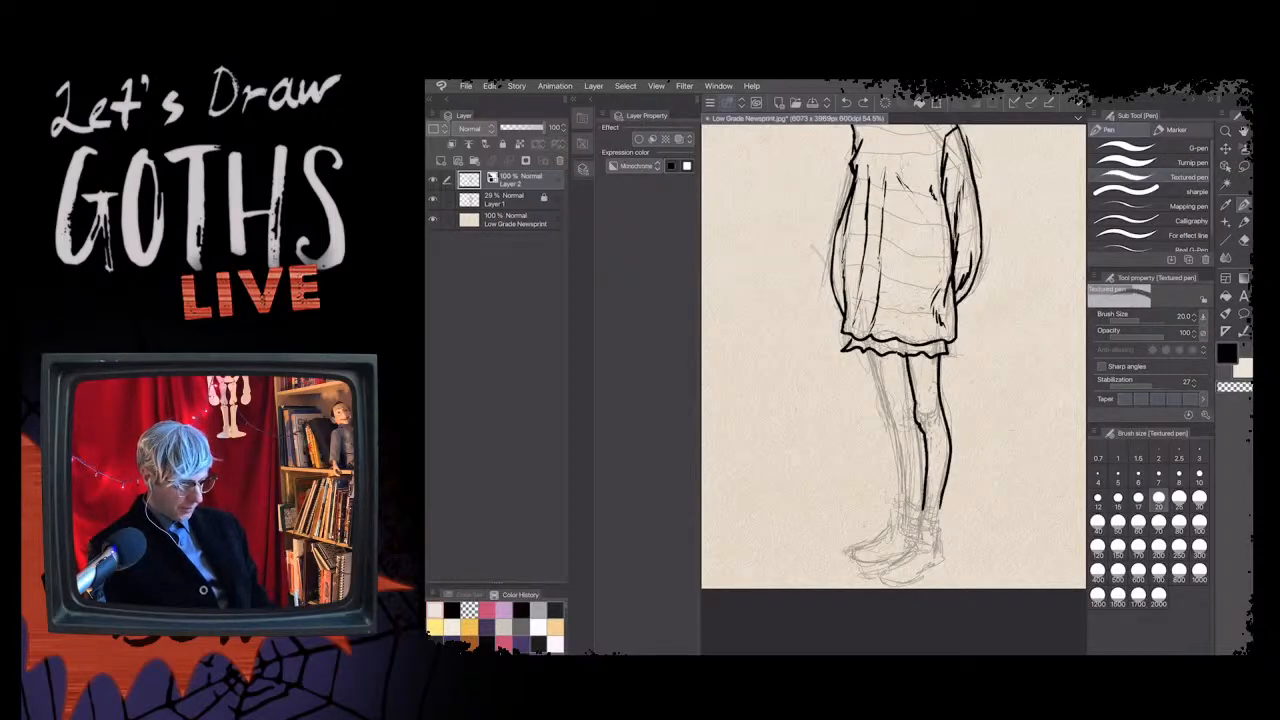
{"action": "scroll", "coordinate": [836, 505], "scroll_direction": "up", "scroll_amount": 1}
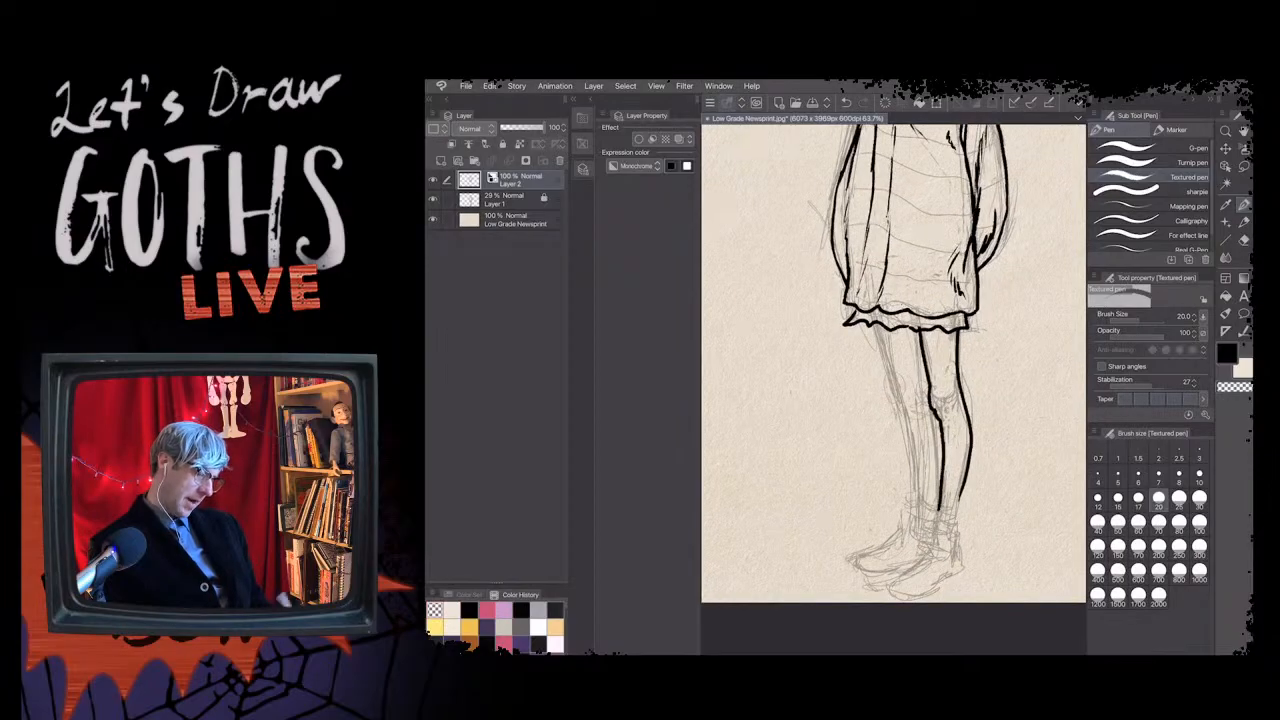
{"action": "left_click_drag", "start_coordinate": [939, 508], "coordinate": [941, 474]}
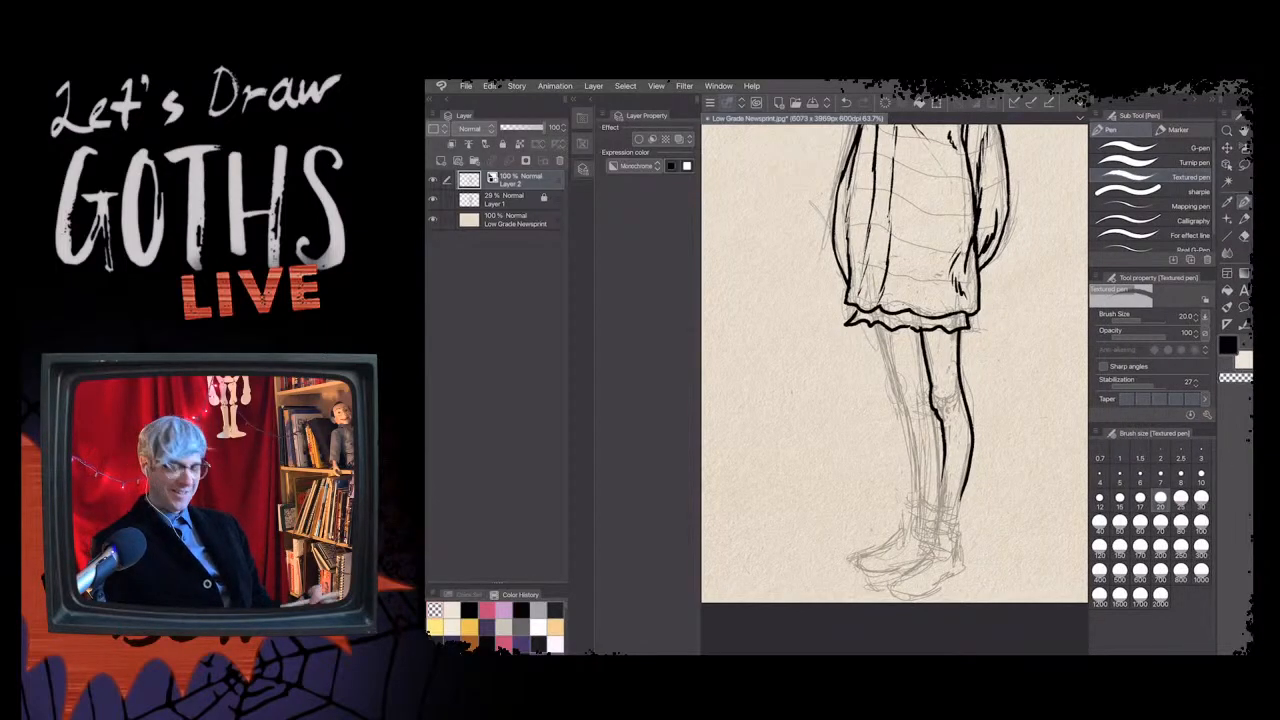
- Ink thick curl strokes down the right-hand side of the hair beside the face in black, undoing one stray stroke
{"action": "scroll", "coordinate": [922, 570], "scroll_direction": "down", "scroll_amount": 2}
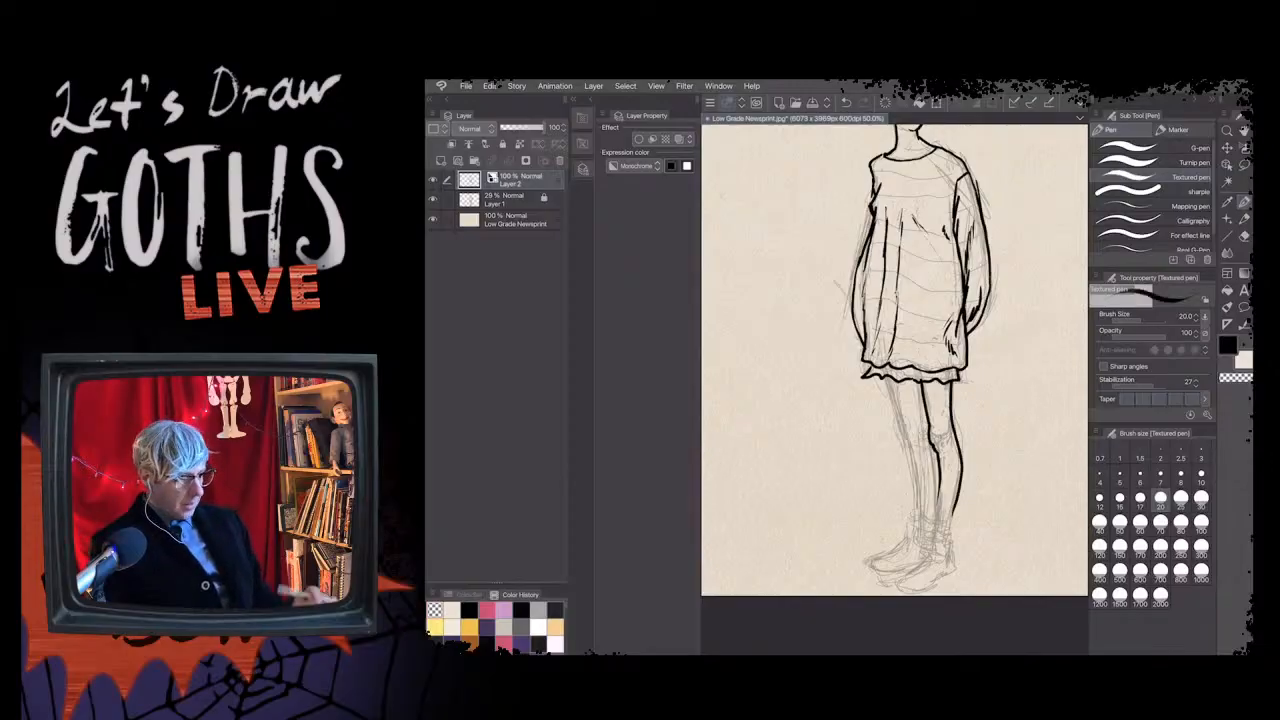
{"action": "scroll", "coordinate": [900, 580], "scroll_direction": "down", "scroll_amount": 1}
{"action": "scroll", "coordinate": [894, 400], "scroll_direction": "up", "scroll_amount": 1}
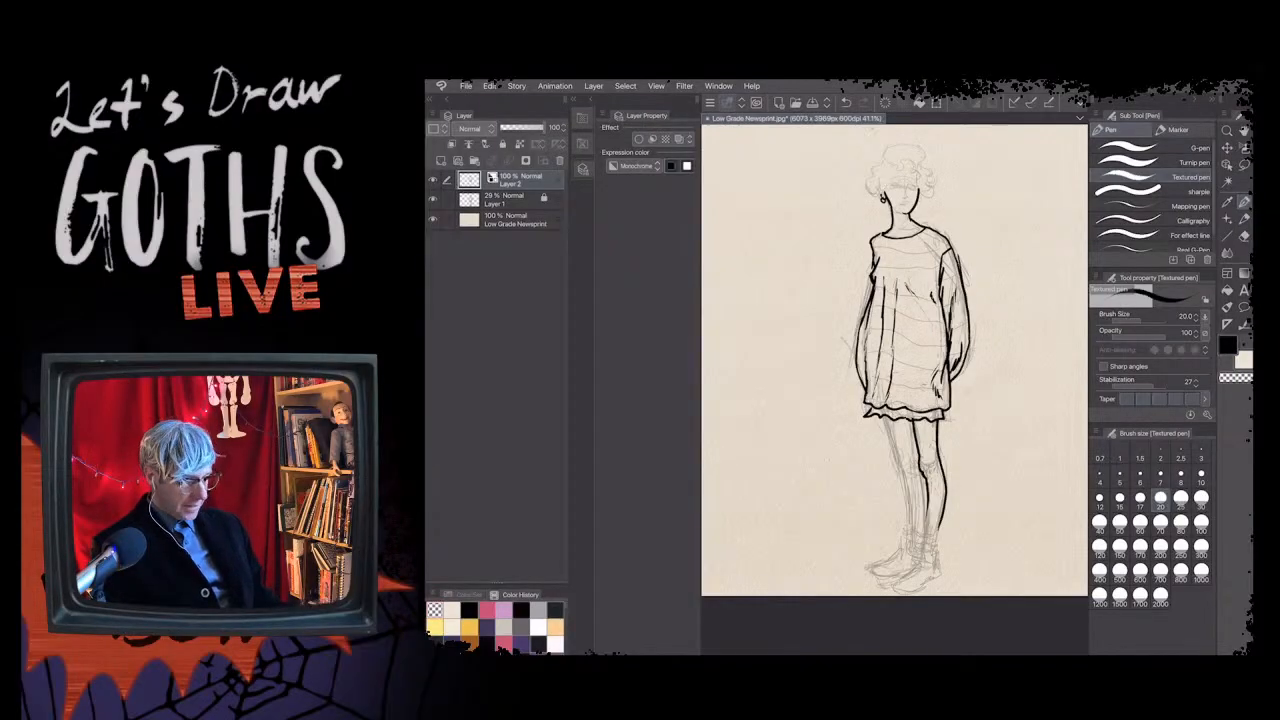
{"action": "scroll", "coordinate": [879, 132], "scroll_direction": "up", "scroll_amount": 3}
{"action": "scroll", "coordinate": [894, 400], "scroll_direction": "up", "scroll_amount": 1}
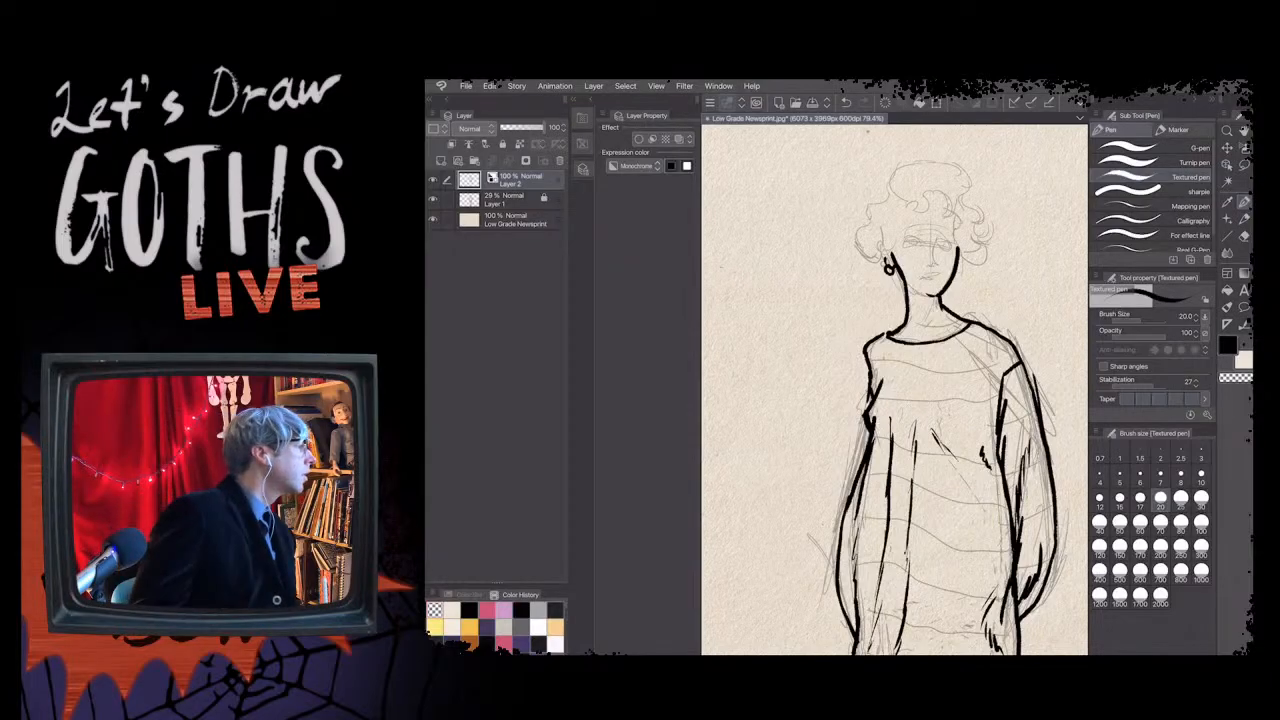
{"action": "left_click_drag", "start_coordinate": [985, 238], "coordinate": [972, 238]}
{"action": "left_click_drag", "start_coordinate": [998, 218], "coordinate": [964, 234]}
{"action": "key", "text": "ctrl+z"}
{"action": "mouse_move", "coordinate": [956, 195]}
{"action": "left_mouse_down"}
{"action": "mouse_move", "coordinate": [977, 214]}
{"action": "mouse_move", "coordinate": [961, 266]}
{"action": "mouse_move", "coordinate": [981, 264]}
{"action": "mouse_move", "coordinate": [961, 255]}
{"action": "left_mouse_up"}
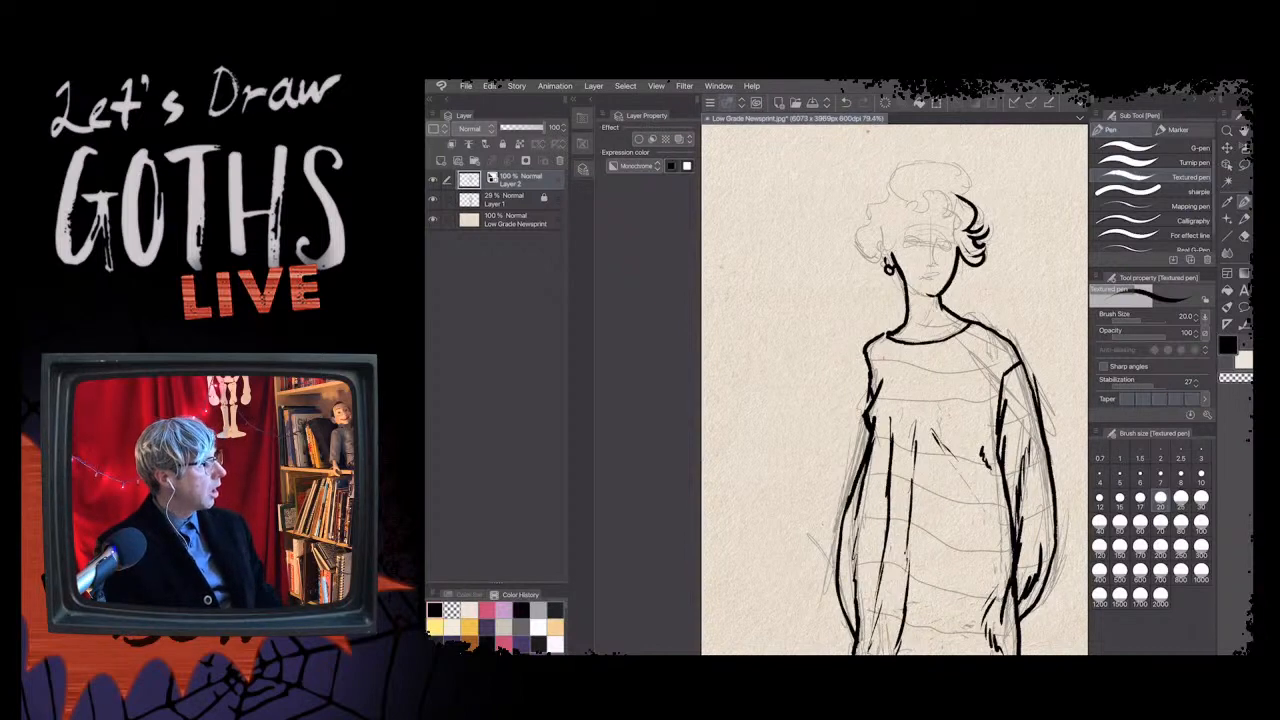
- Ink black curl strokes along the hairline across the forehead and down to the left-hand ear with the Textured pen
{"action": "left_click_drag", "start_coordinate": [942, 199], "coordinate": [956, 247]}
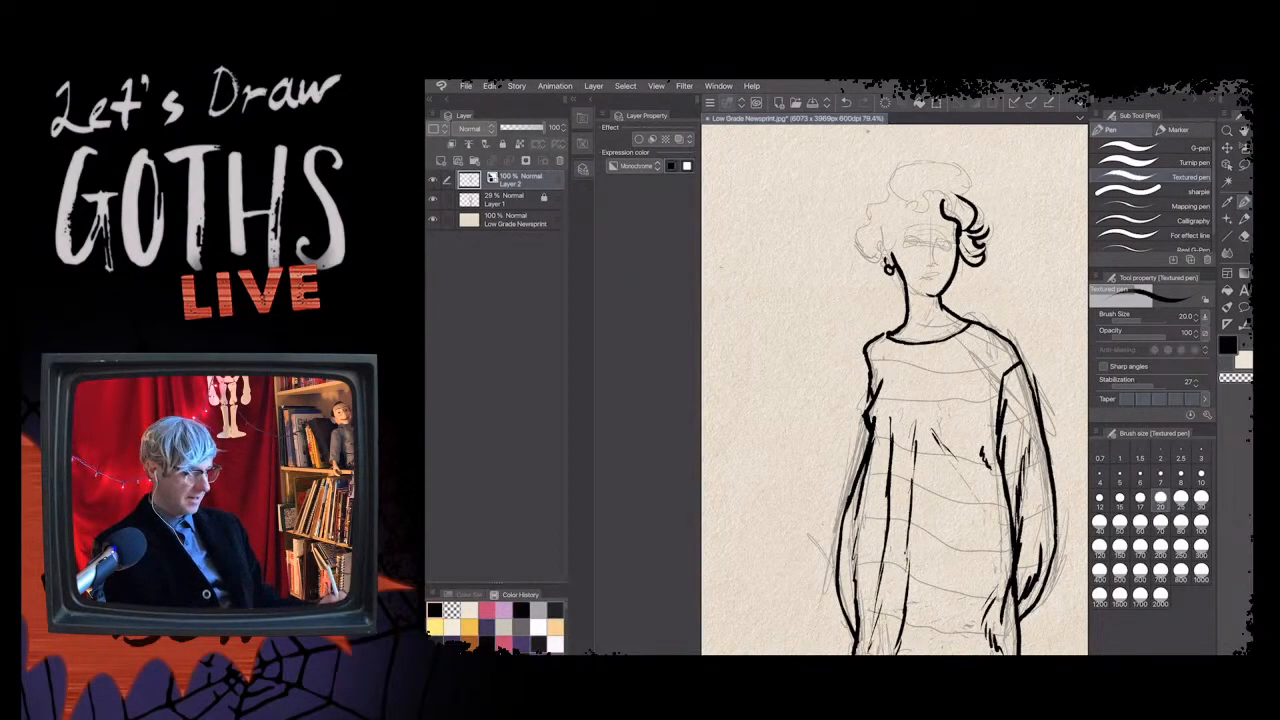
{"action": "left_click_drag", "start_coordinate": [911, 212], "coordinate": [932, 191]}
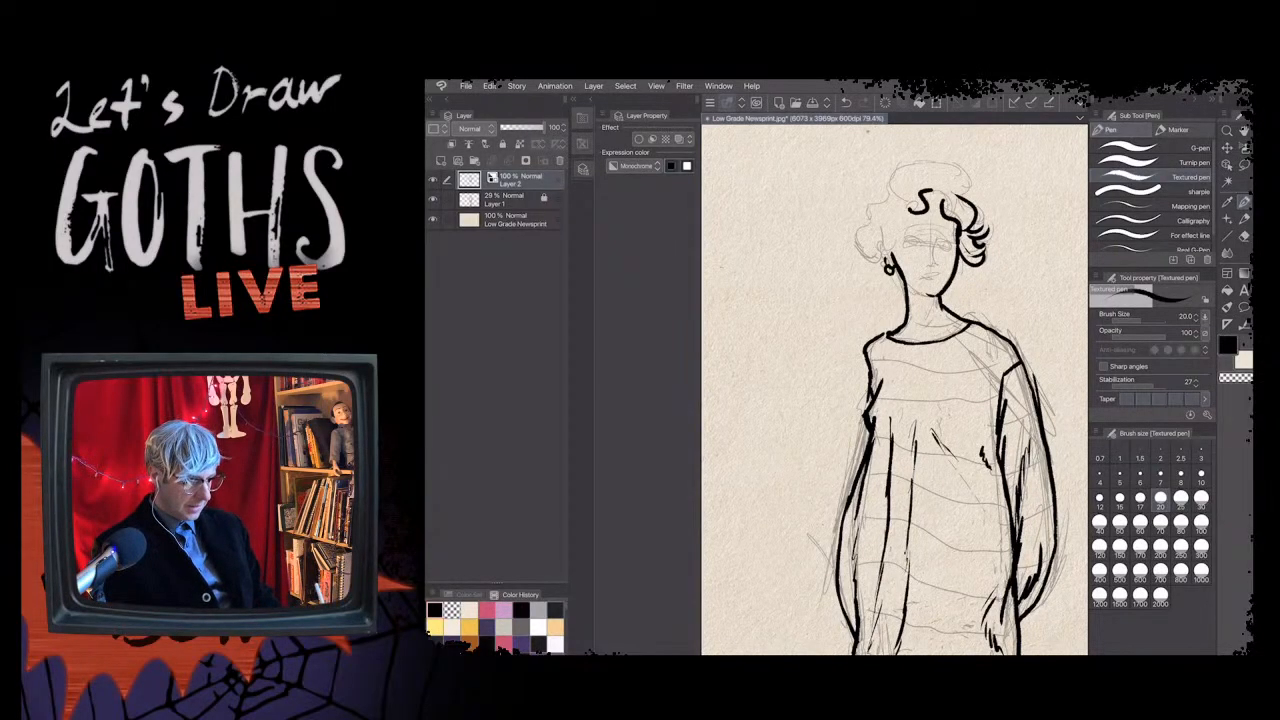
{"action": "mouse_move", "coordinate": [929, 205]}
{"action": "left_mouse_down"}
{"action": "mouse_move", "coordinate": [940, 193]}
{"action": "mouse_move", "coordinate": [955, 204]}
{"action": "left_mouse_up"}
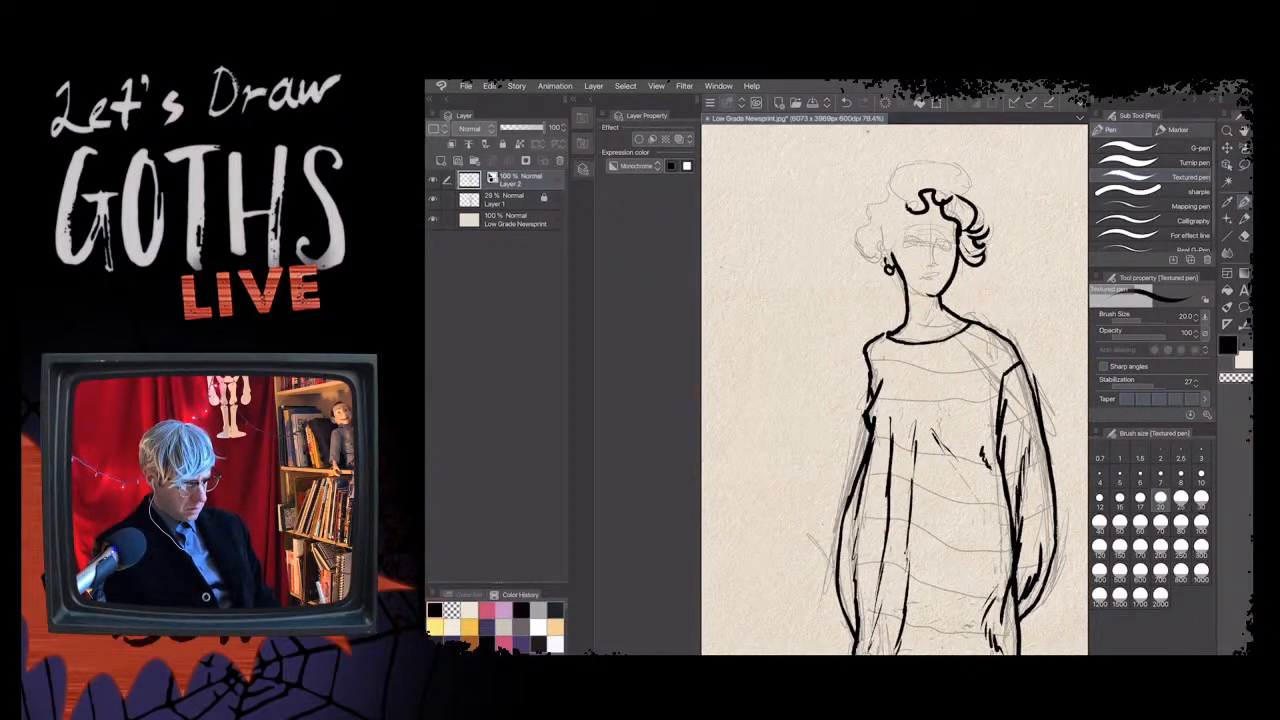
{"action": "left_click_drag", "start_coordinate": [906, 218], "coordinate": [878, 252]}
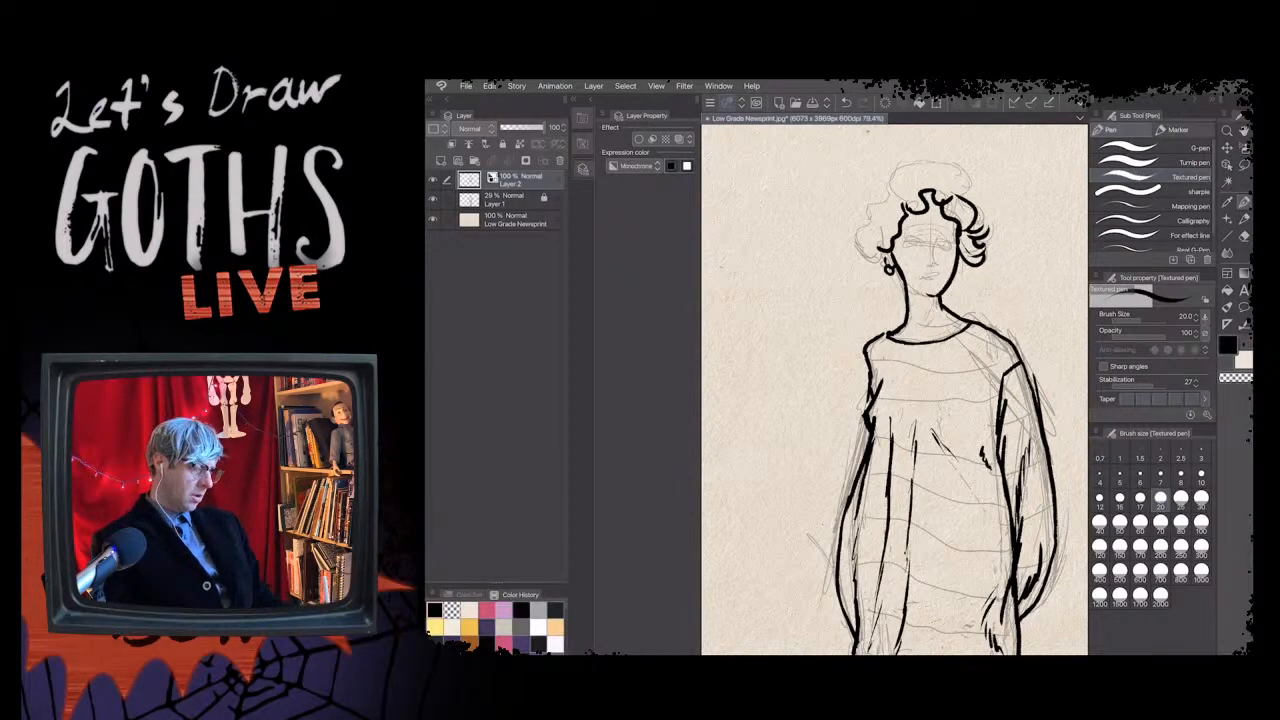
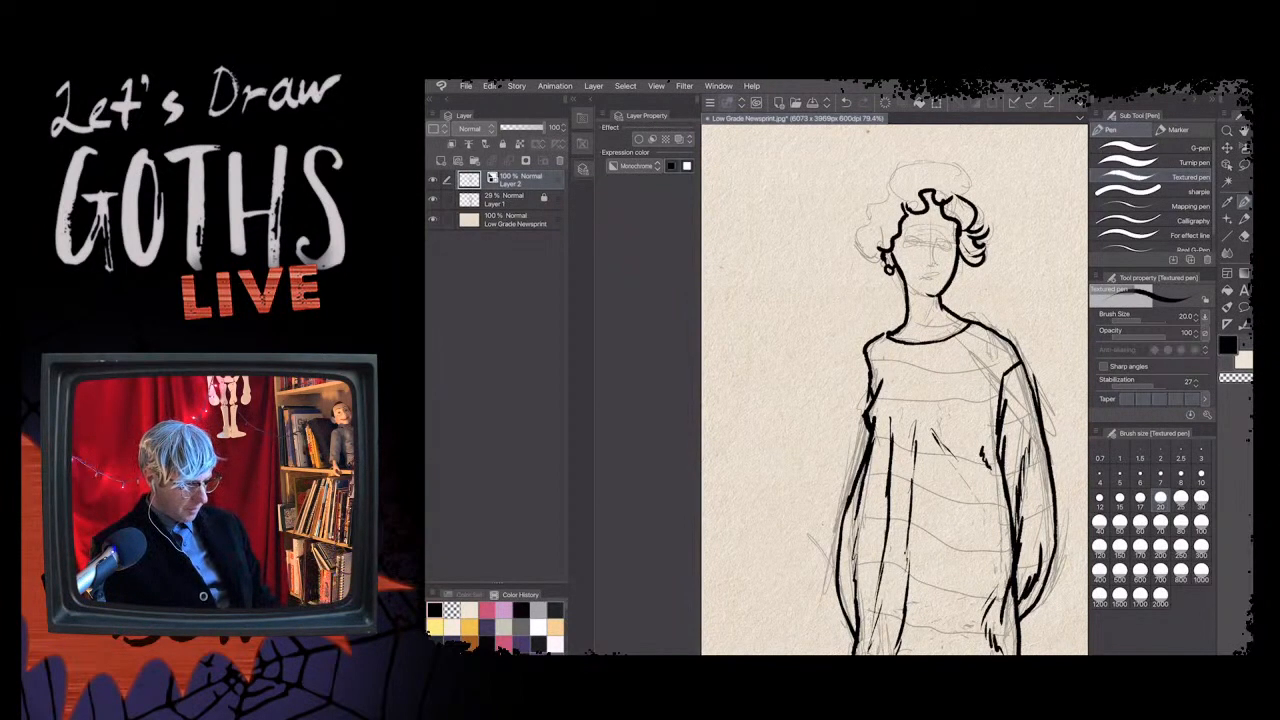
- Try a white Textured pen stroke across the left-hand neck line and undo it
{"action": "scroll", "coordinate": [908, 328], "scroll_direction": "up", "scroll_amount": 10}
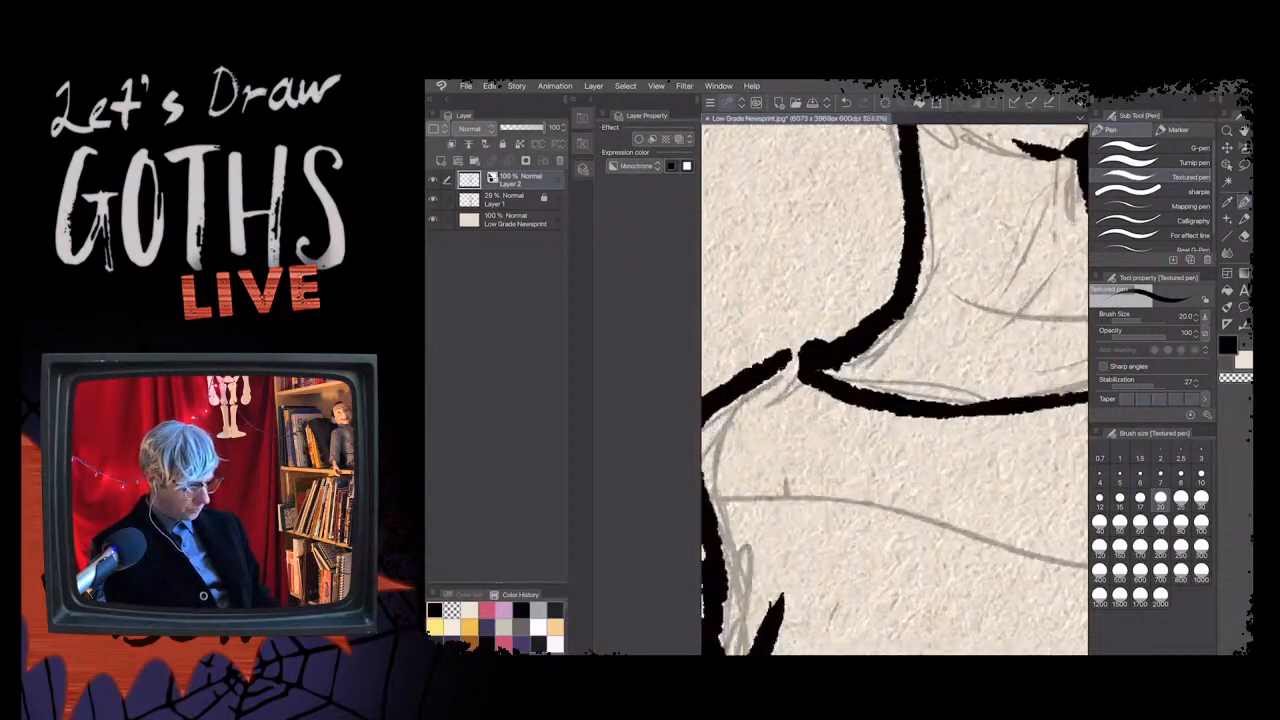
{"action": "scroll", "coordinate": [894, 388], "scroll_direction": "up", "scroll_amount": 12}
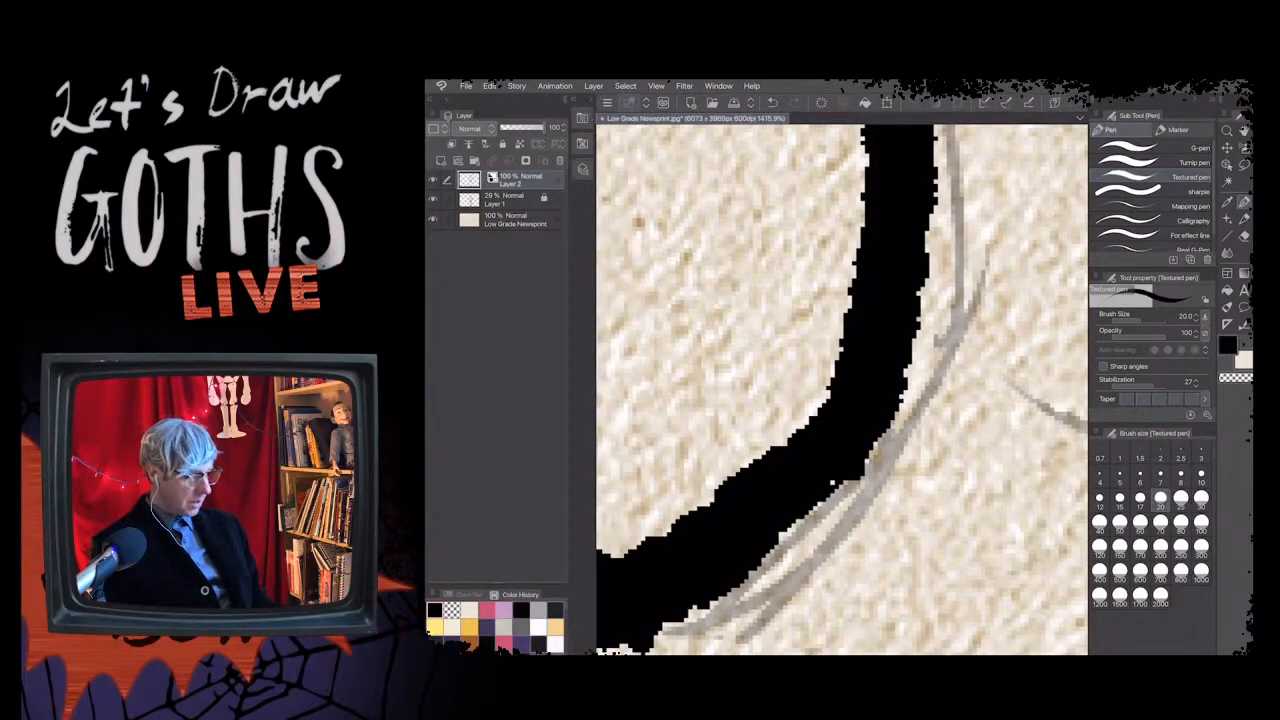
{"action": "scroll", "coordinate": [762, 290], "scroll_direction": "up", "scroll_amount": 4}
{"action": "scroll", "coordinate": [842, 388], "scroll_direction": "up", "scroll_amount": 1}
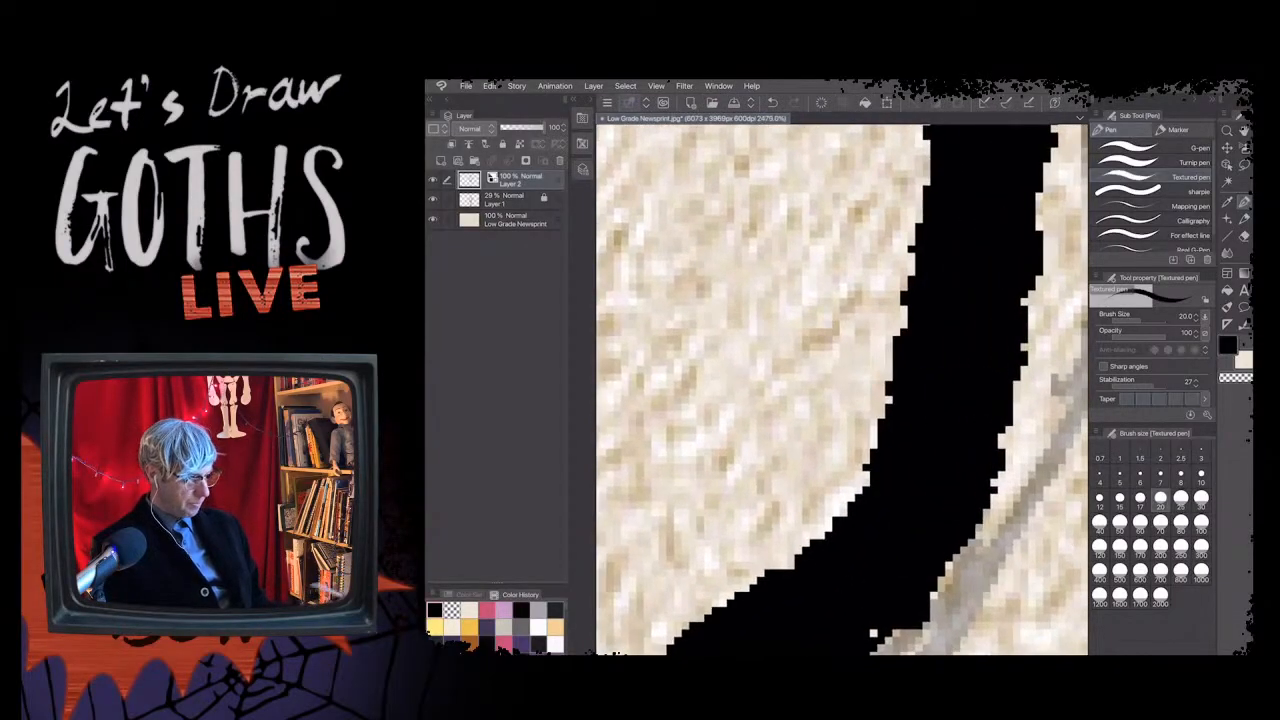
{"action": "scroll", "coordinate": [842, 388], "scroll_direction": "down", "scroll_amount": 3}
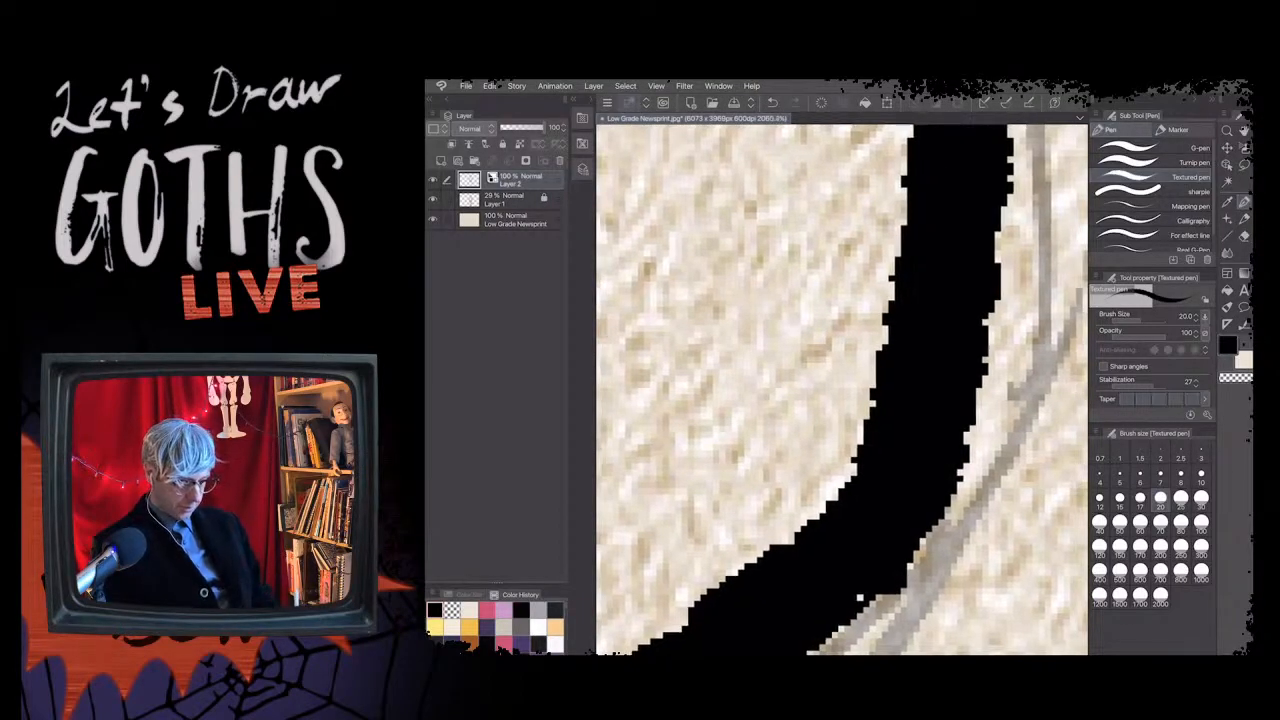
{"action": "key", "text": "x"}
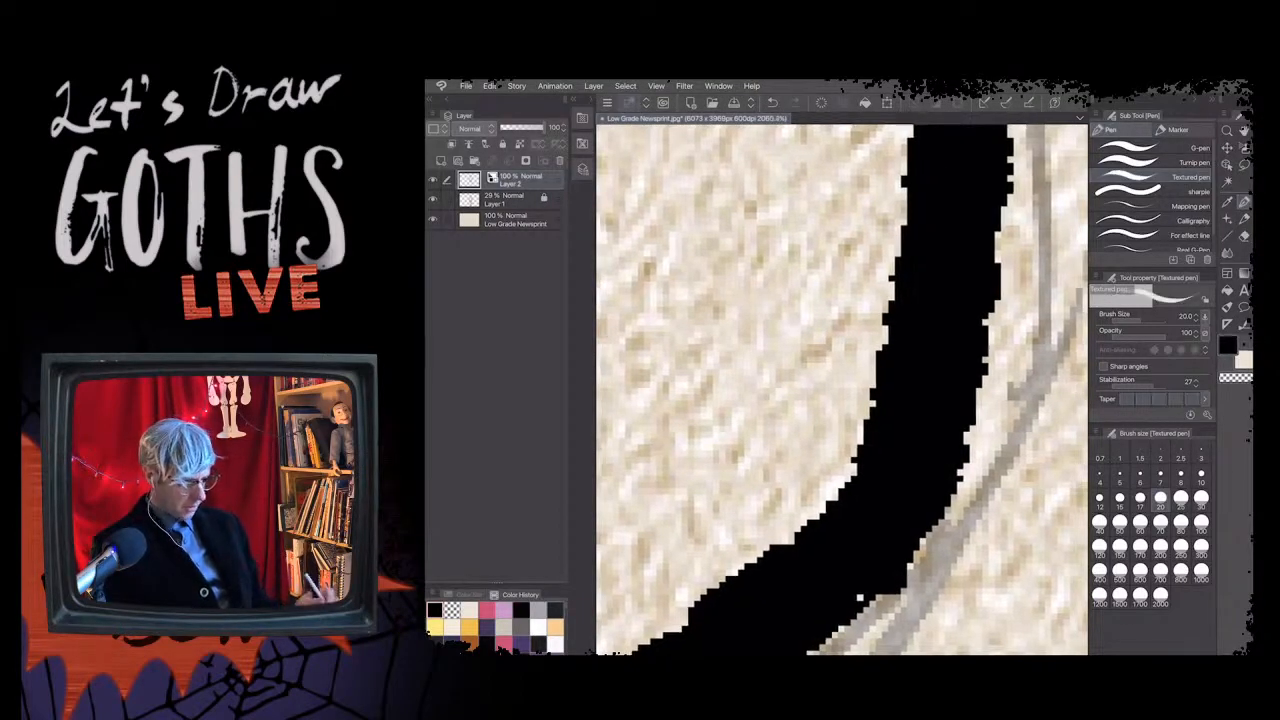
{"action": "left_click_drag", "start_coordinate": [790, 345], "coordinate": [1030, 610]}
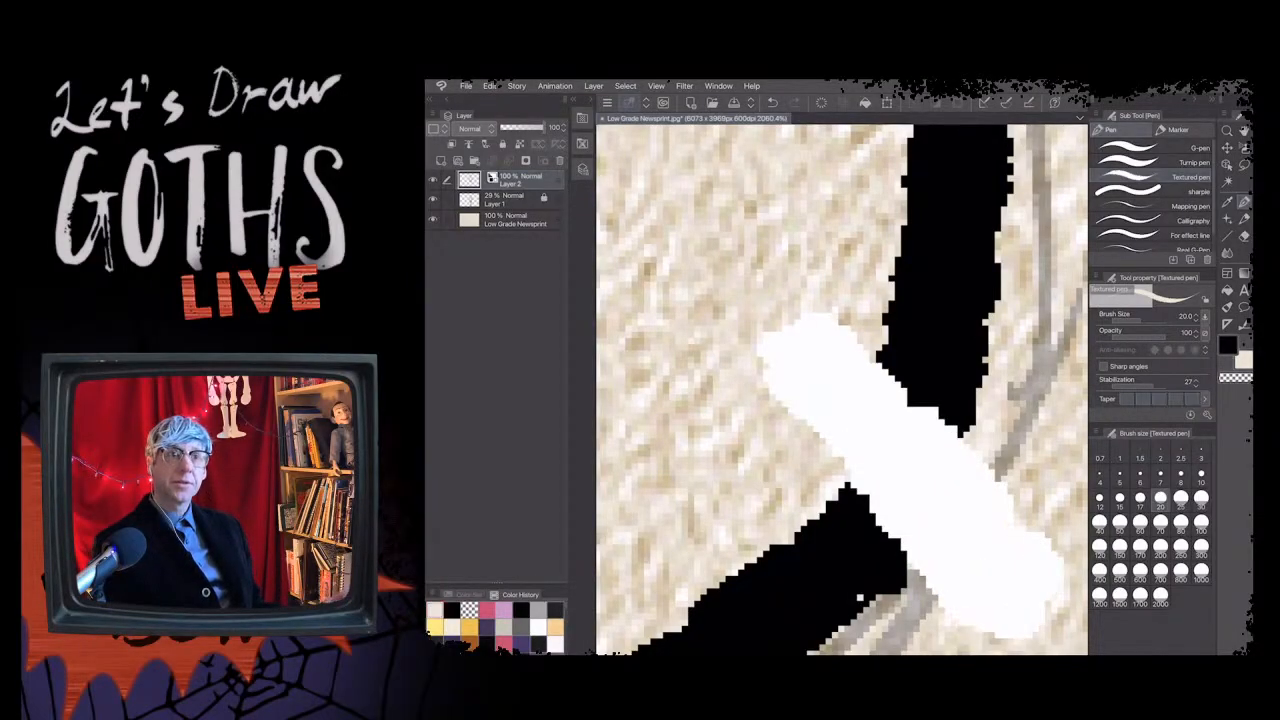
{"action": "key", "text": "ctrl+z"}
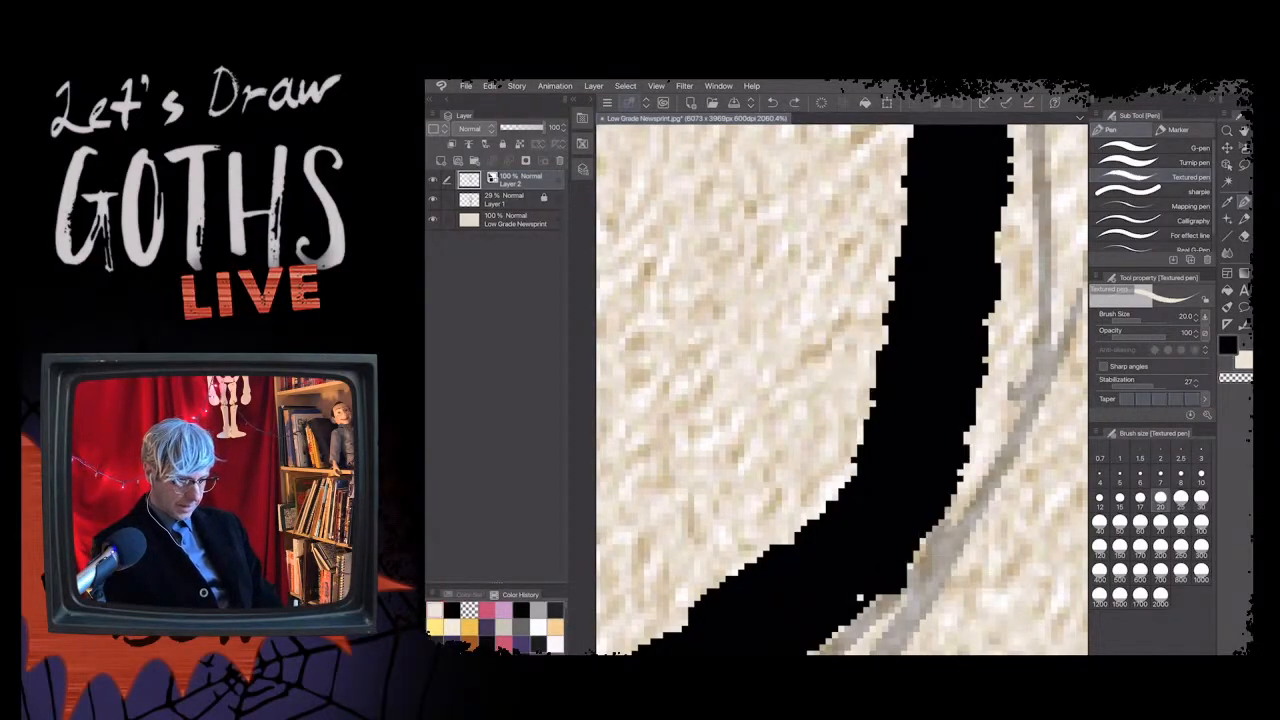
- Try cutting through the left-hand neck line with a transparent-colour stroke and undo it
{"action": "key", "text": "x"}
{"action": "key", "text": "ctrl+y"}
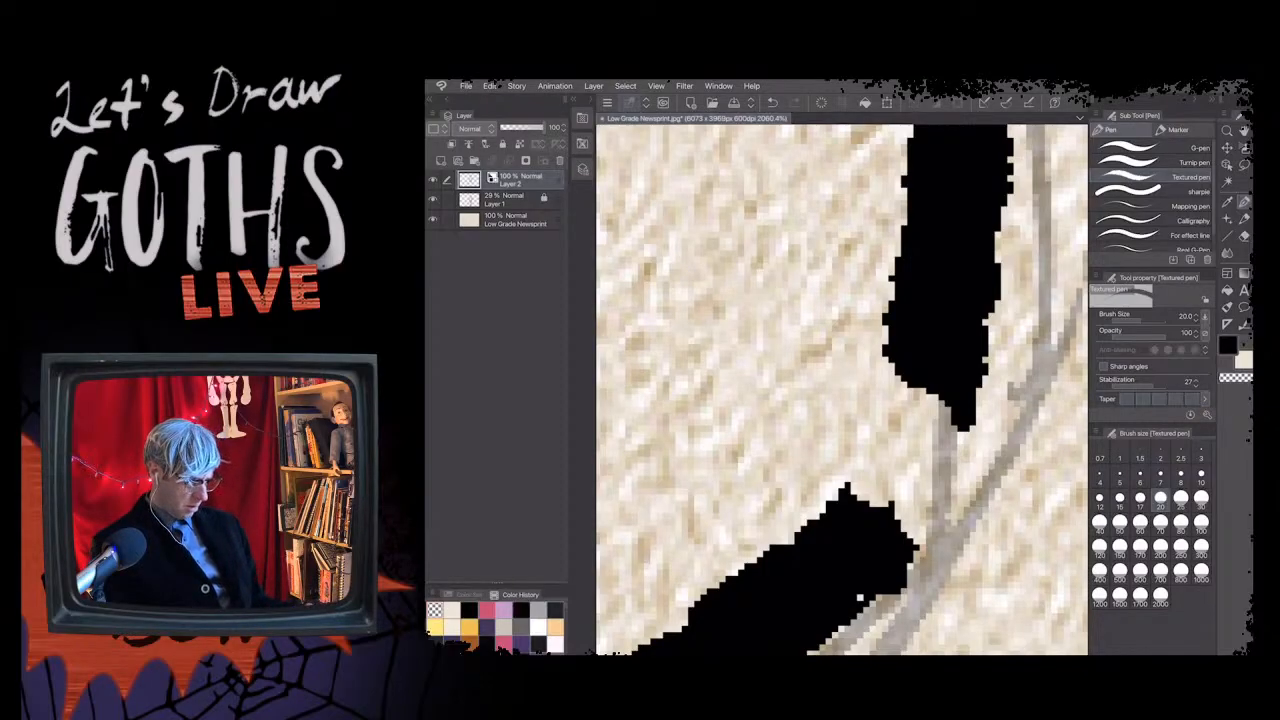
{"action": "scroll", "coordinate": [786, 392], "scroll_direction": "down", "scroll_amount": 5}
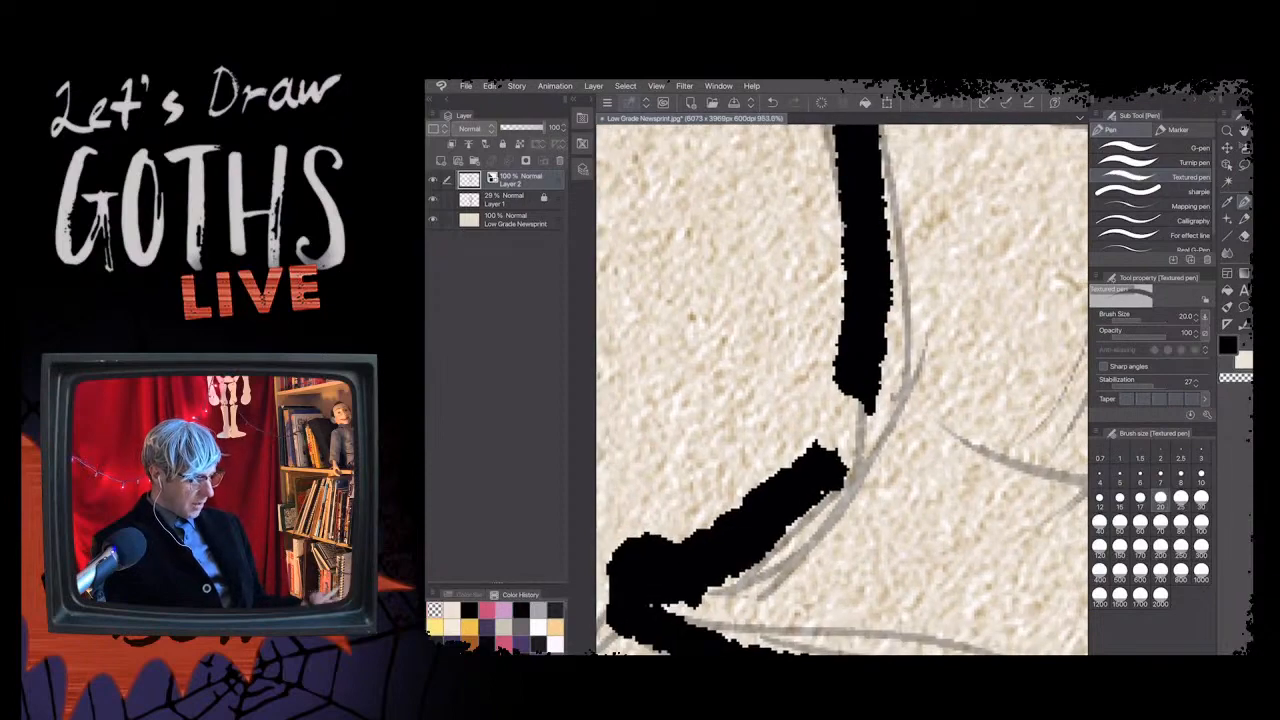
{"action": "scroll", "coordinate": [805, 392], "scroll_direction": "down", "scroll_amount": 2}
{"action": "key", "text": "ctrl+z"}
{"action": "scroll", "coordinate": [842, 389], "scroll_direction": "down", "scroll_amount": 6}
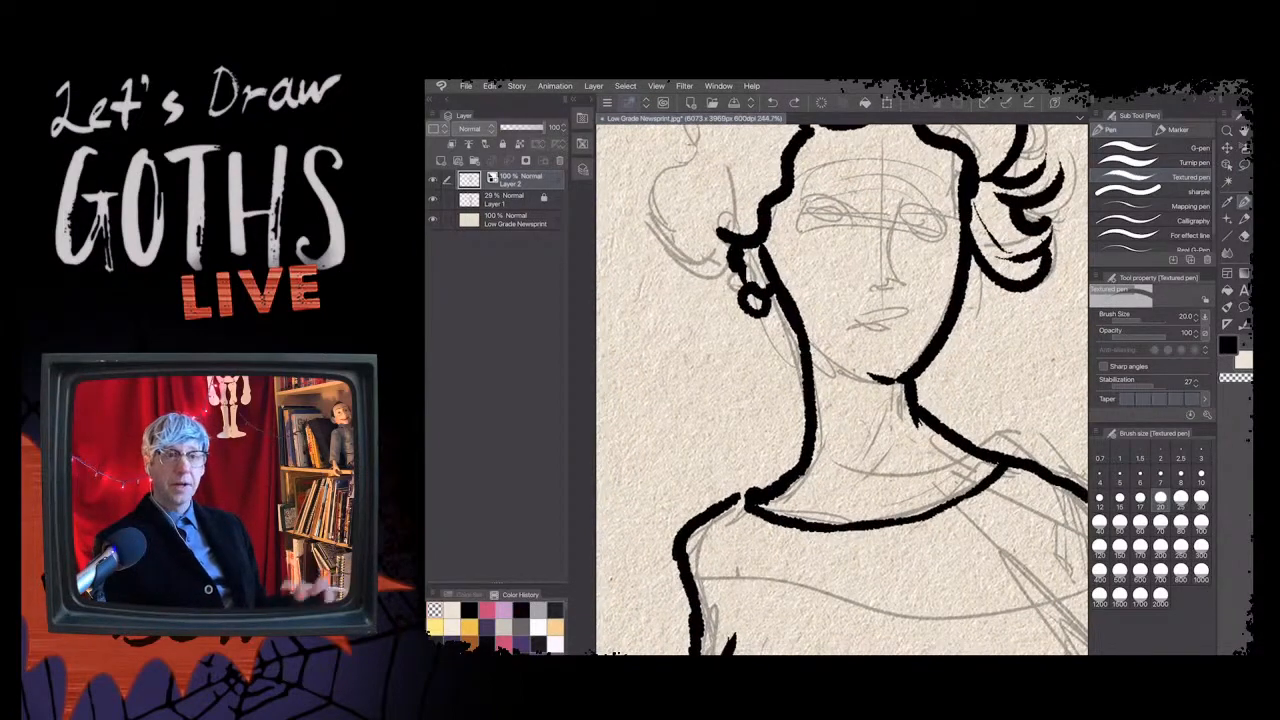
- Examine the inked jaw line's pixel edges close up and compare them with how the lines look at a smaller scale
{"action": "scroll", "coordinate": [842, 389], "scroll_direction": "down", "scroll_amount": 2}
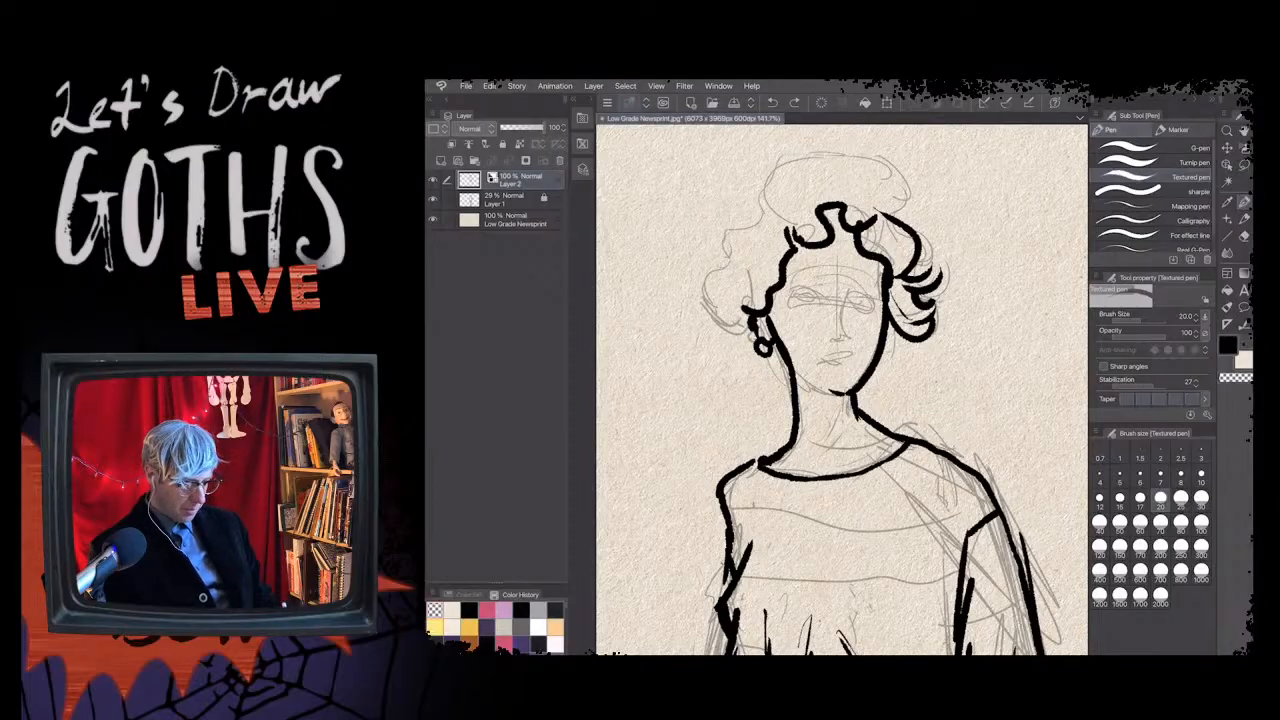
{"action": "scroll", "coordinate": [842, 390], "scroll_direction": "down", "scroll_amount": 1}
{"action": "scroll", "coordinate": [866, 350], "scroll_direction": "up", "scroll_amount": 10}
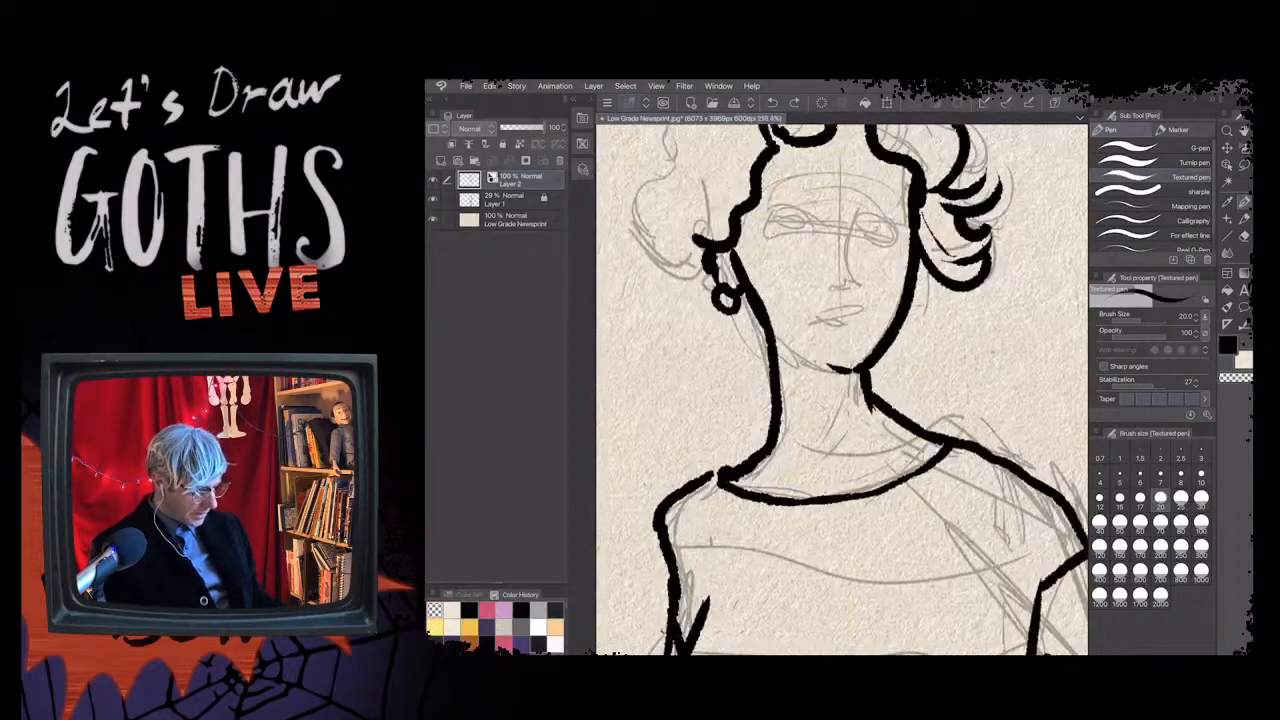
{"action": "scroll", "coordinate": [842, 390], "scroll_direction": "up", "scroll_amount": 4}
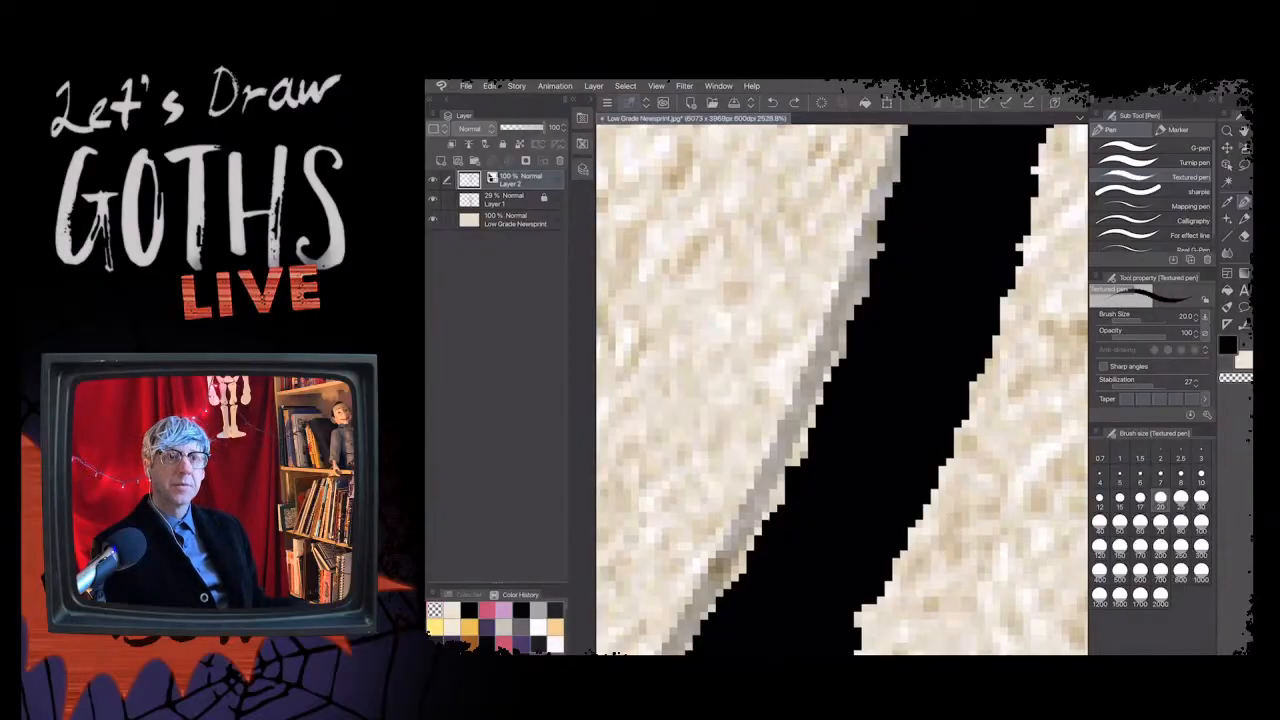
{"action": "scroll", "coordinate": [842, 390], "scroll_direction": "down", "scroll_amount": 5}
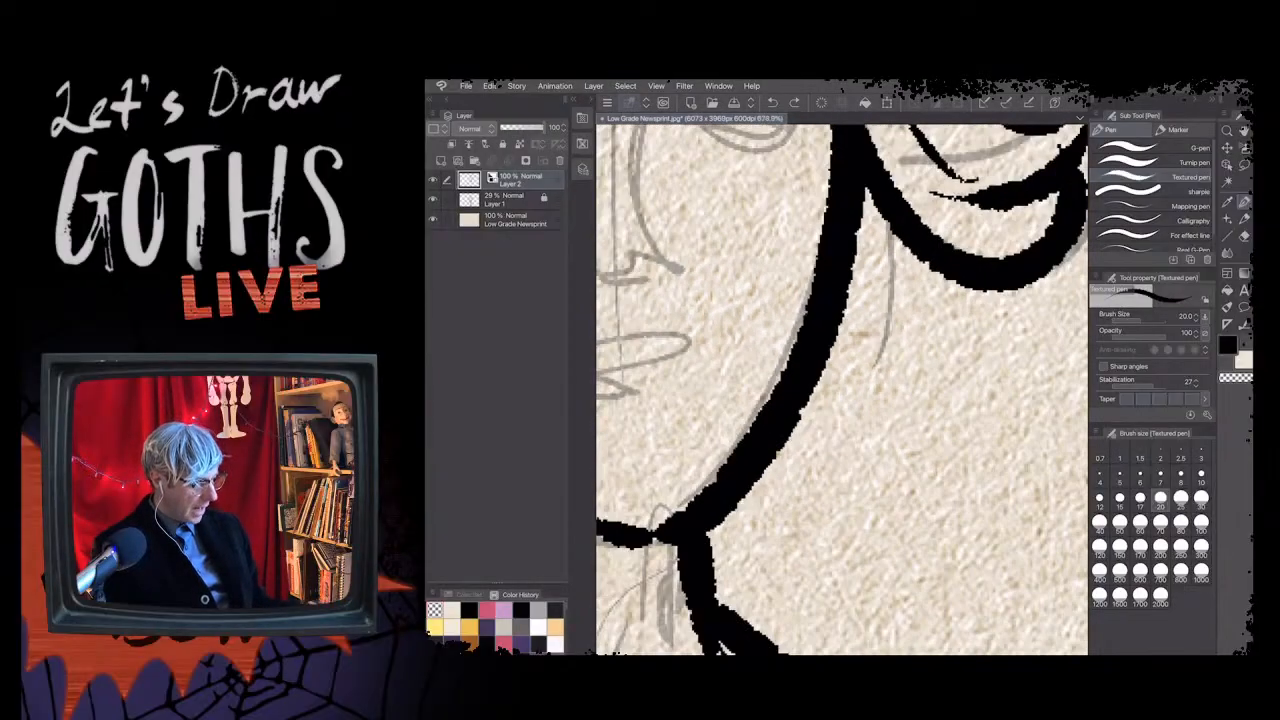
{"action": "scroll", "coordinate": [842, 390], "scroll_direction": "down", "scroll_amount": 6}
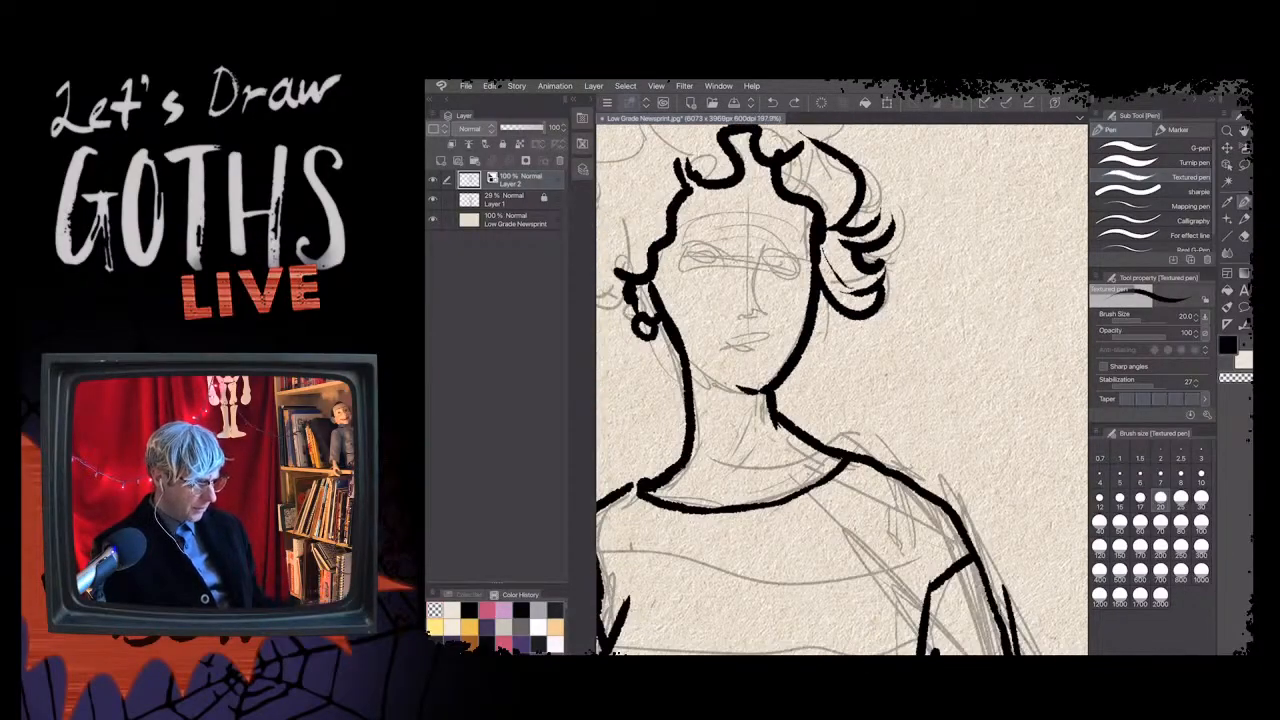
{"action": "scroll", "coordinate": [842, 390], "scroll_direction": "down", "scroll_amount": 1}
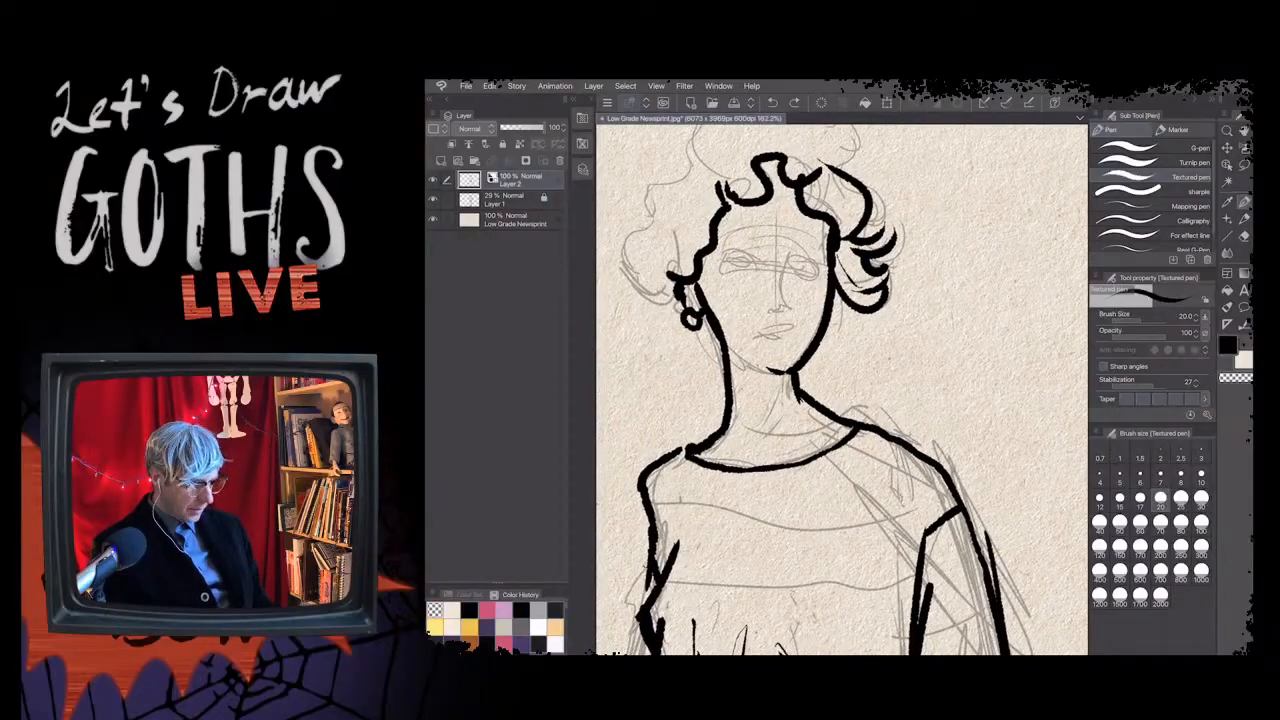
{"action": "scroll", "coordinate": [878, 334], "scroll_direction": "up", "scroll_amount": 4}
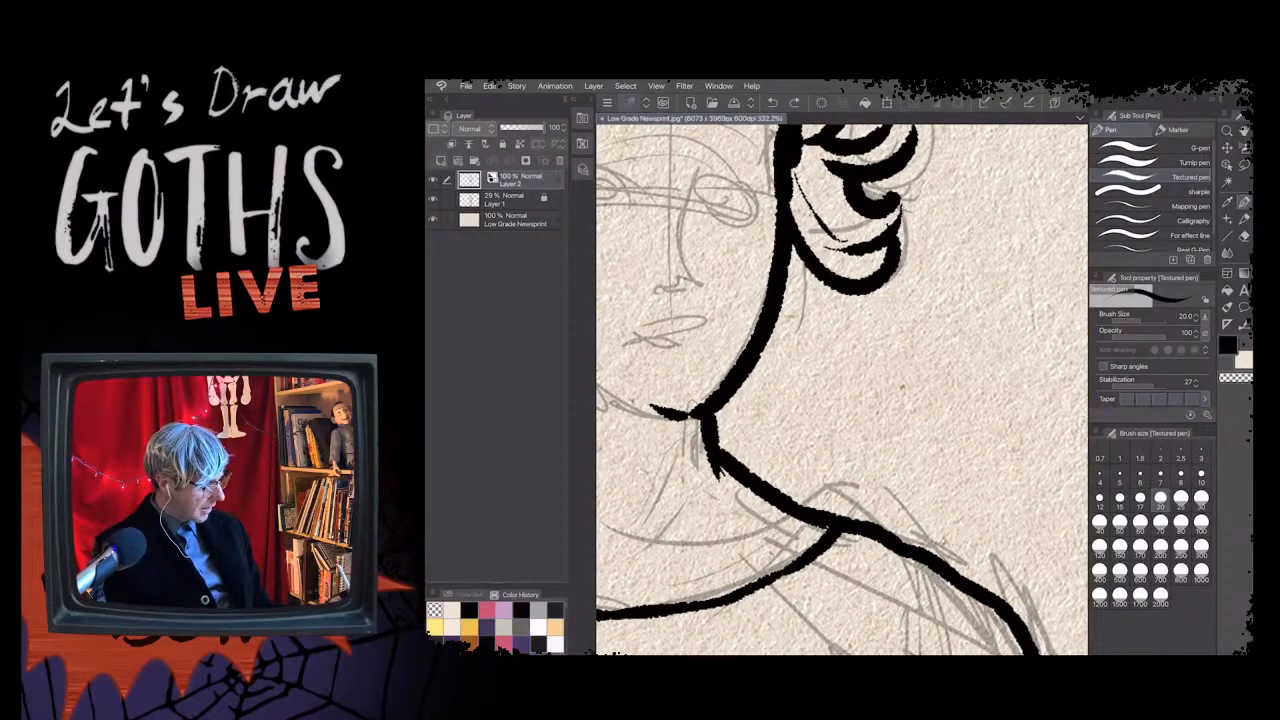
- Add a new colour layer above the inks and draw a black Textured pen test stroke beside the right-hand jaw line
{"action": "key", "text": "ctrl+shift+n"}
{"action": "left_click", "coordinate": [582, 169]}
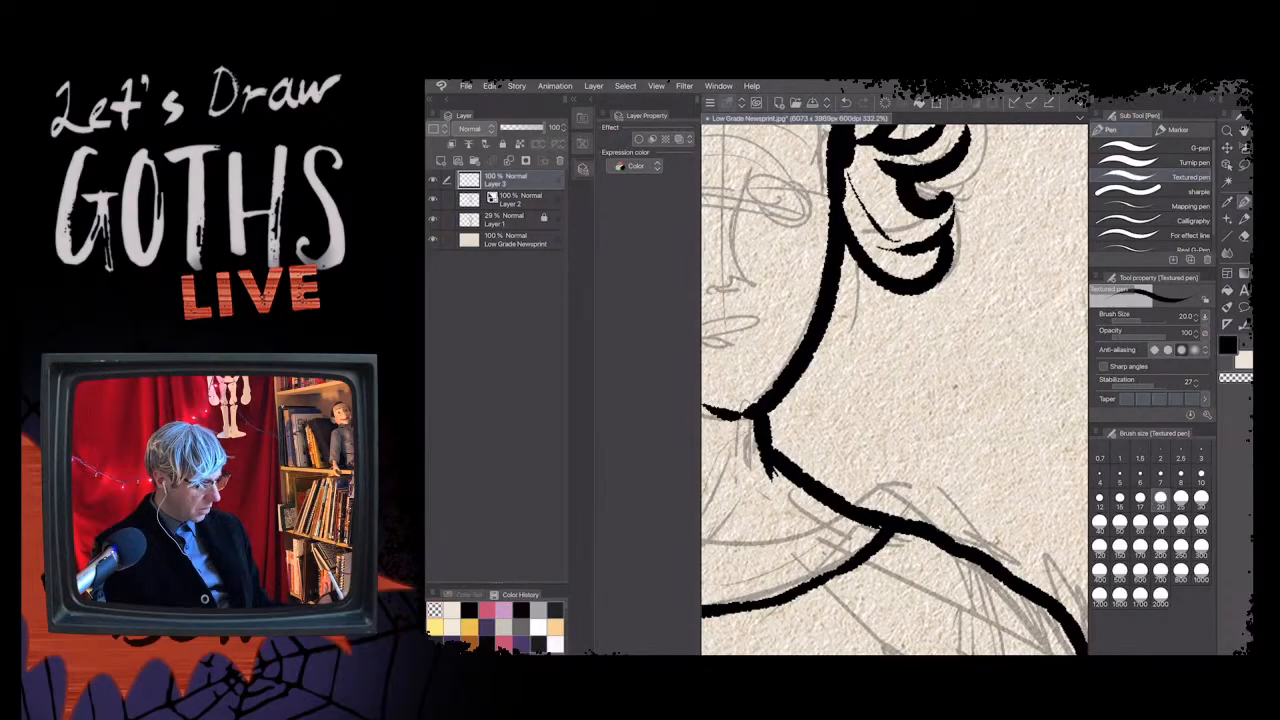
{"action": "scroll", "coordinate": [895, 390], "scroll_direction": "up", "scroll_amount": 6}
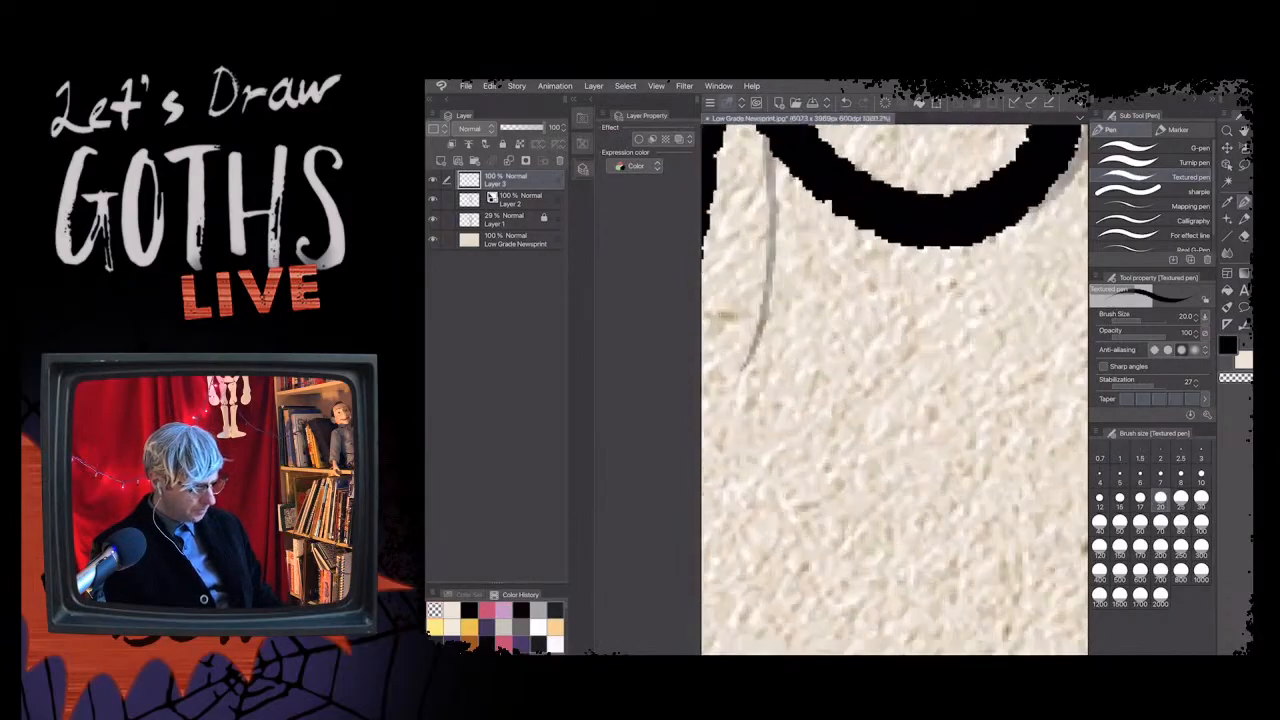
{"action": "scroll", "coordinate": [895, 390], "scroll_direction": "up", "scroll_amount": 1}
{"action": "mouse_move", "coordinate": [1000, 200]}
{"action": "left_mouse_down"}
{"action": "mouse_move", "coordinate": [1009, 475]}
{"action": "mouse_move", "coordinate": [992, 585]}
{"action": "mouse_move", "coordinate": [945, 650]}
{"action": "left_mouse_up"}
{"action": "scroll", "coordinate": [895, 390], "scroll_direction": "down", "scroll_amount": 2}
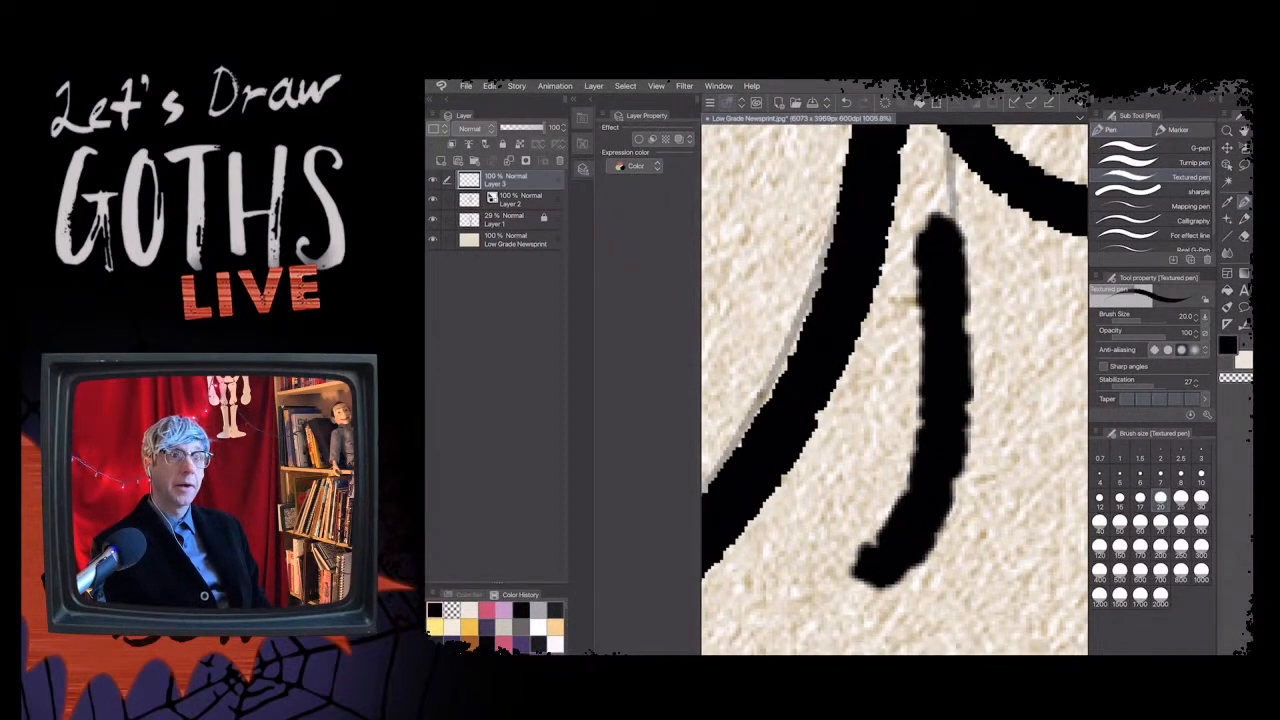
- Compare the edge of the colour-layer test stroke with the monochrome jaw line, both close up and at a smaller scale
{"action": "scroll", "coordinate": [895, 390], "scroll_direction": "up", "scroll_amount": 3}
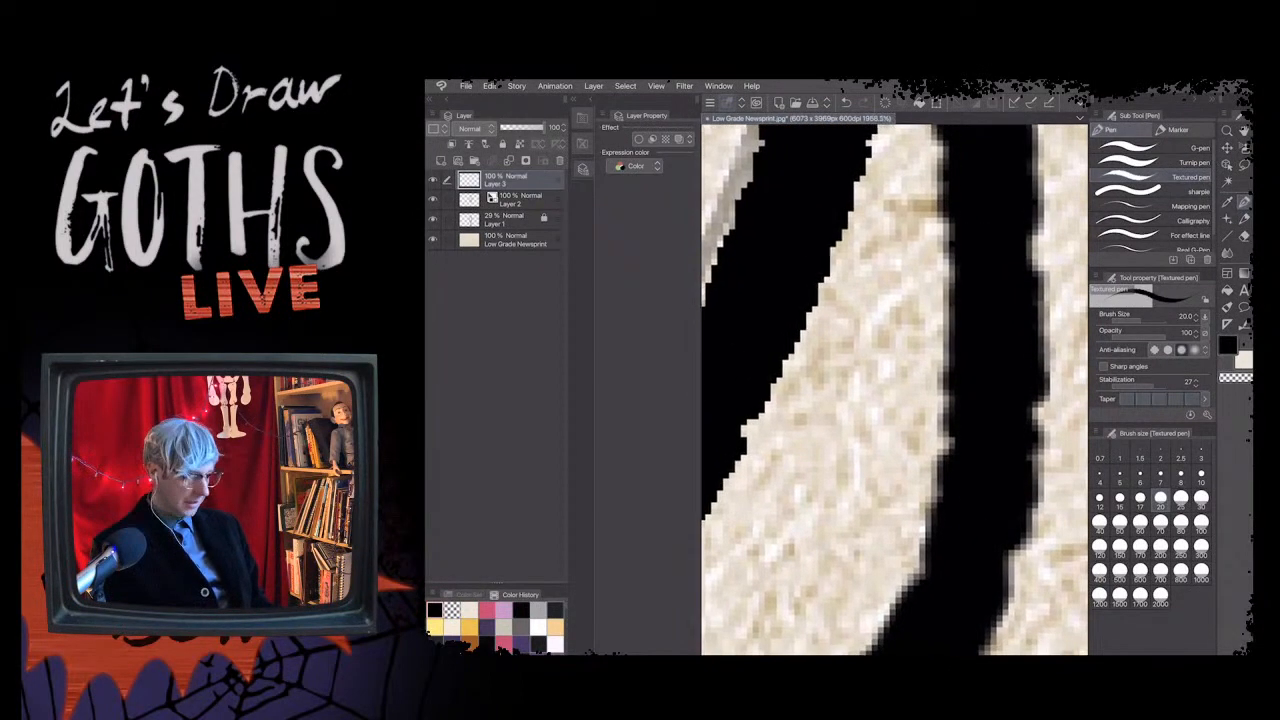
{"action": "scroll", "coordinate": [895, 390], "scroll_direction": "up", "scroll_amount": 1}
{"action": "scroll", "coordinate": [895, 390], "scroll_direction": "down", "scroll_amount": 1}
{"action": "scroll", "coordinate": [895, 390], "scroll_direction": "down", "scroll_amount": 2}
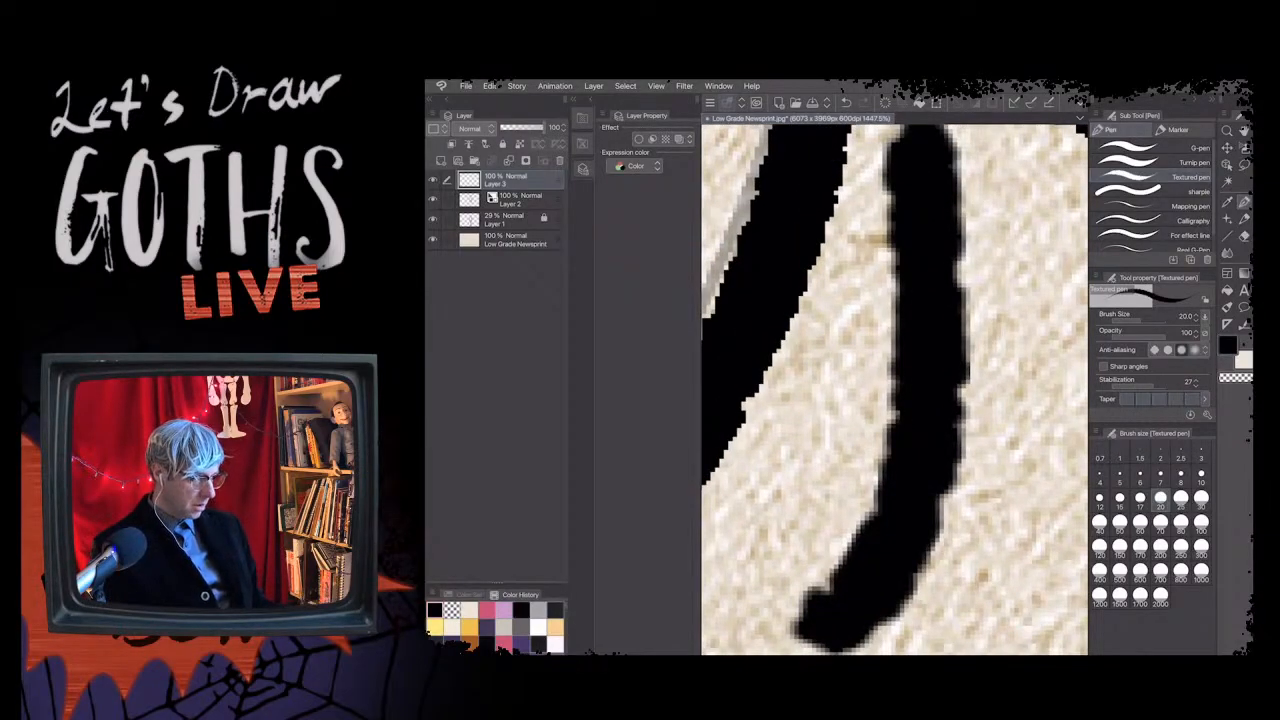
{"action": "scroll", "coordinate": [895, 390], "scroll_direction": "down", "scroll_amount": 5}
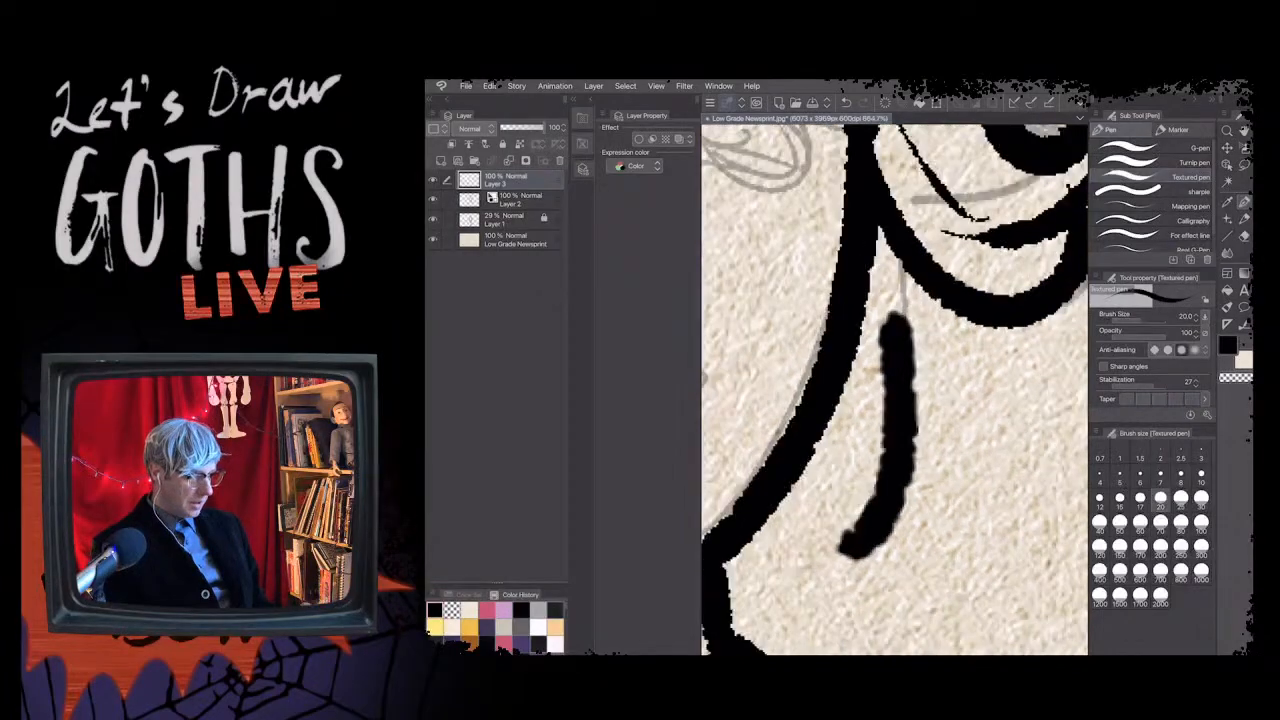
{"action": "scroll", "coordinate": [895, 390], "scroll_direction": "down", "scroll_amount": 1}
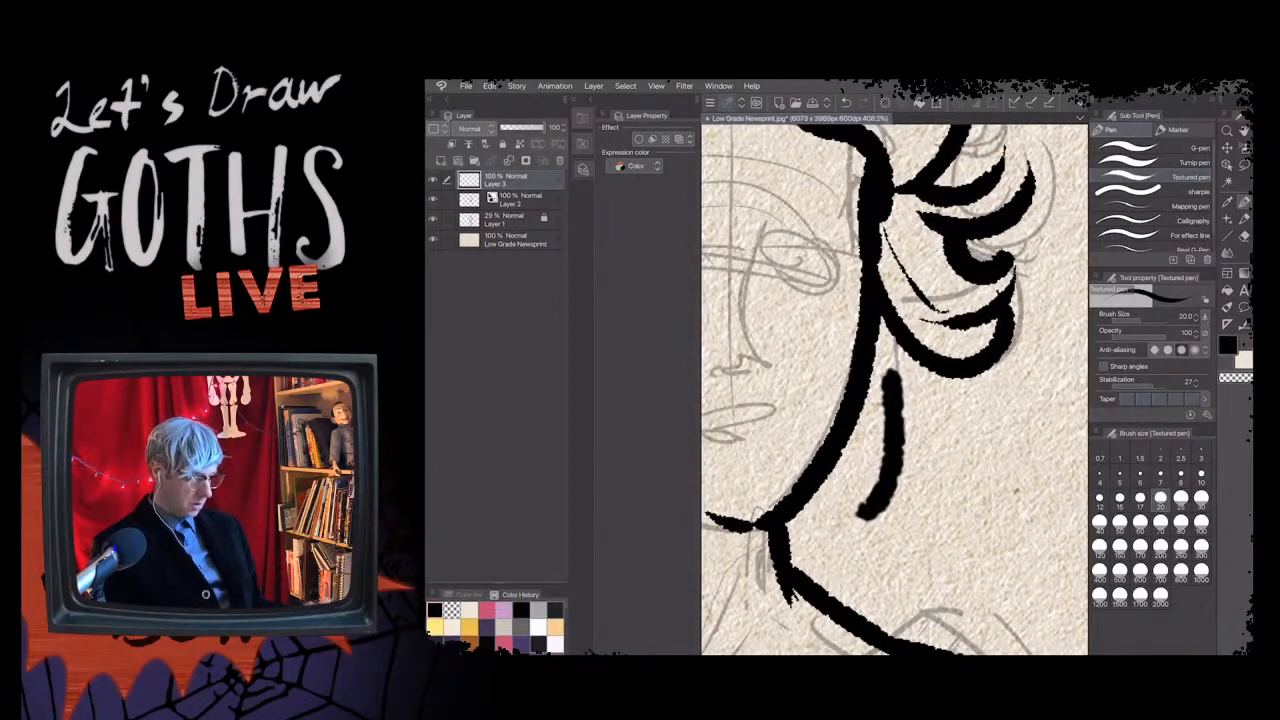
{"action": "scroll", "coordinate": [895, 390], "scroll_direction": "down", "scroll_amount": 4}
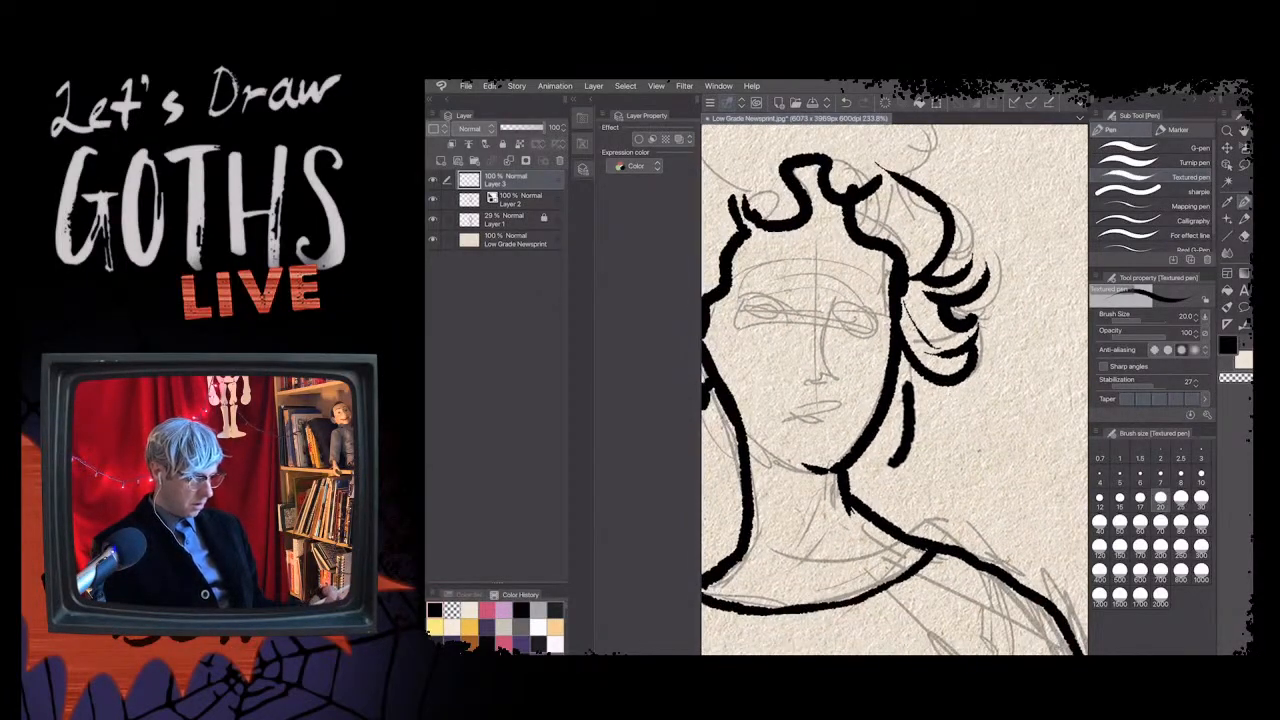
{"action": "scroll", "coordinate": [895, 390], "scroll_direction": "down", "scroll_amount": 2}
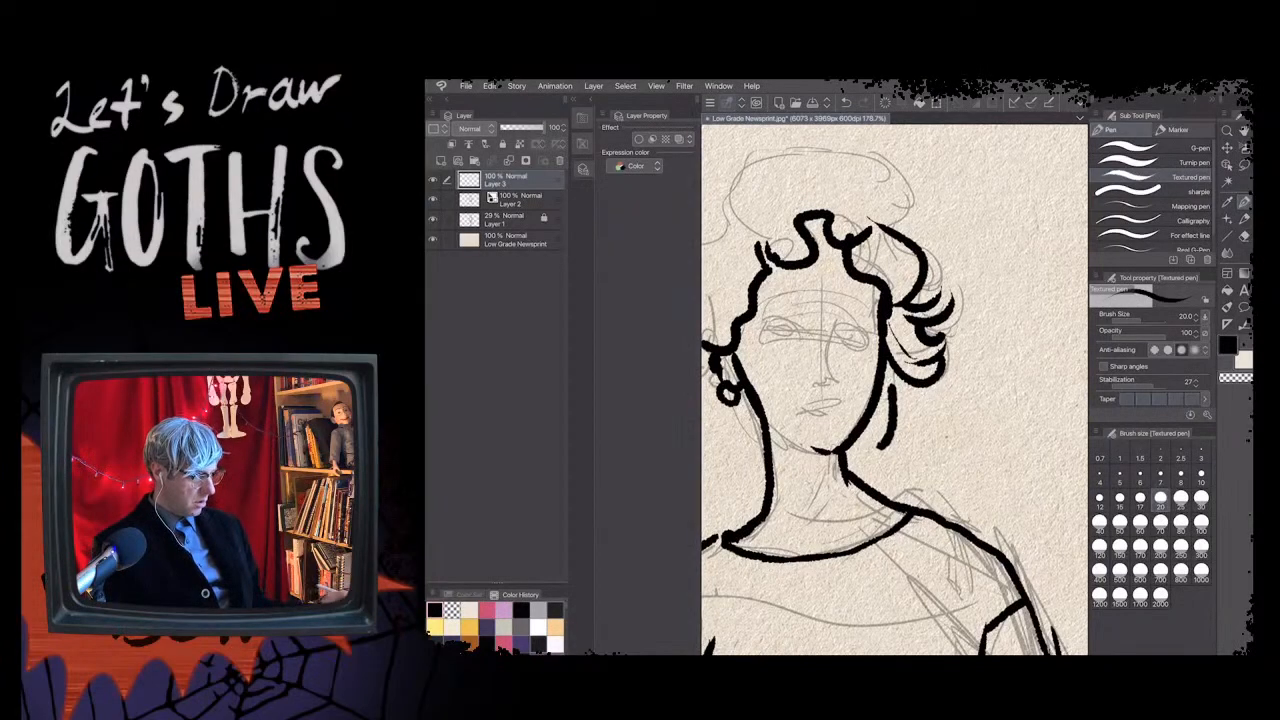
- Delete the colour layer holding the test stroke
{"action": "key", "text": "Delete"}
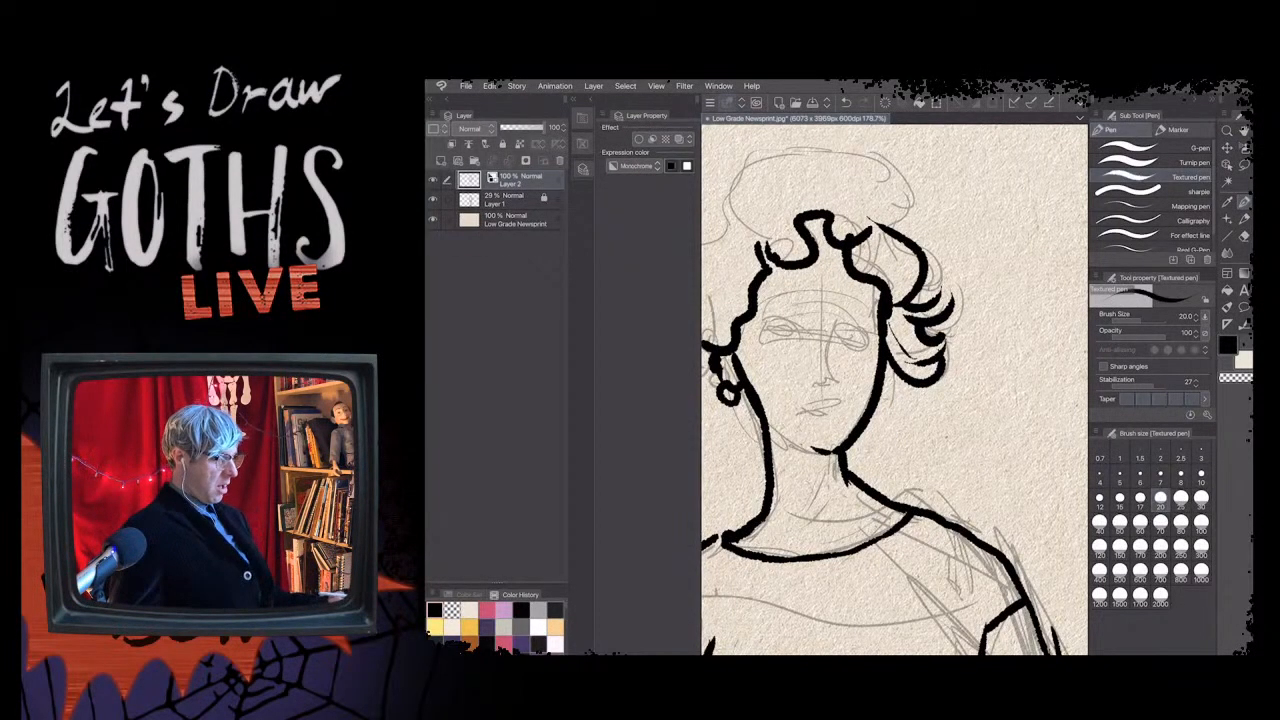
{"action": "scroll", "coordinate": [895, 390], "scroll_direction": "down", "scroll_amount": 1}
{"action": "scroll", "coordinate": [895, 390], "scroll_direction": "down", "scroll_amount": 4}
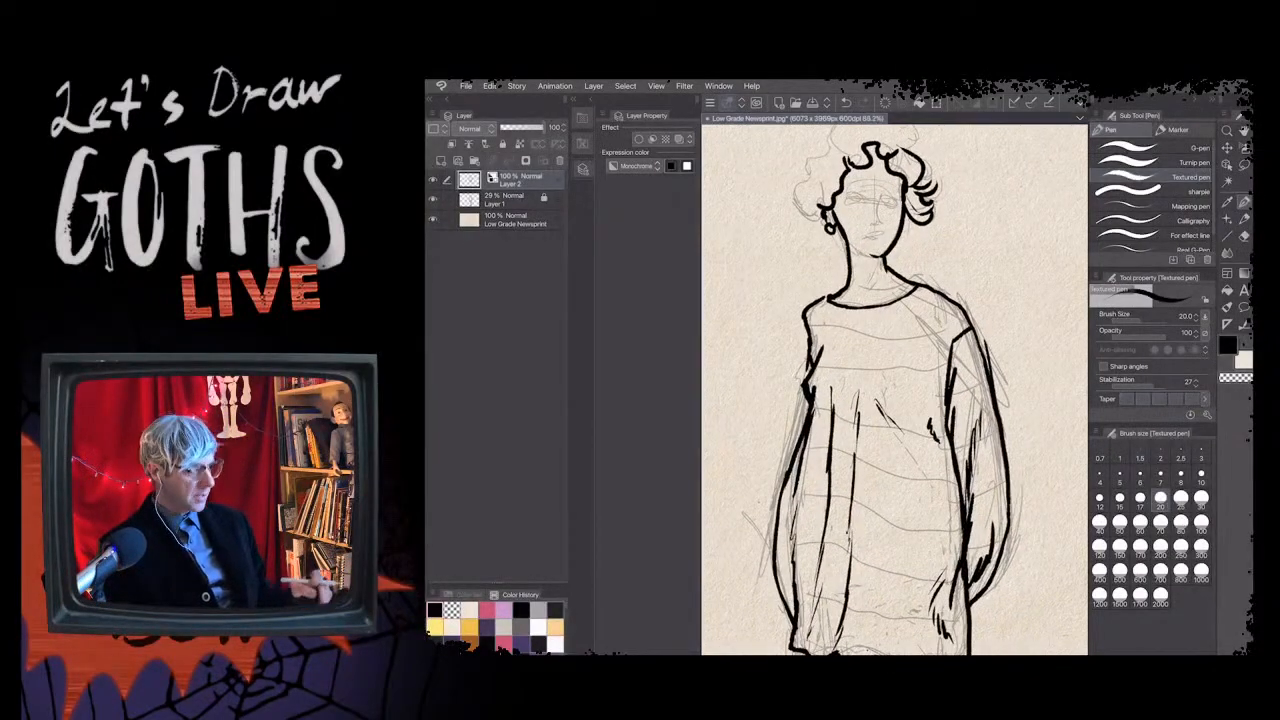
{"action": "scroll", "coordinate": [895, 390], "scroll_direction": "down", "scroll_amount": 1}
{"action": "scroll", "coordinate": [895, 390], "scroll_direction": "down", "scroll_amount": 1}
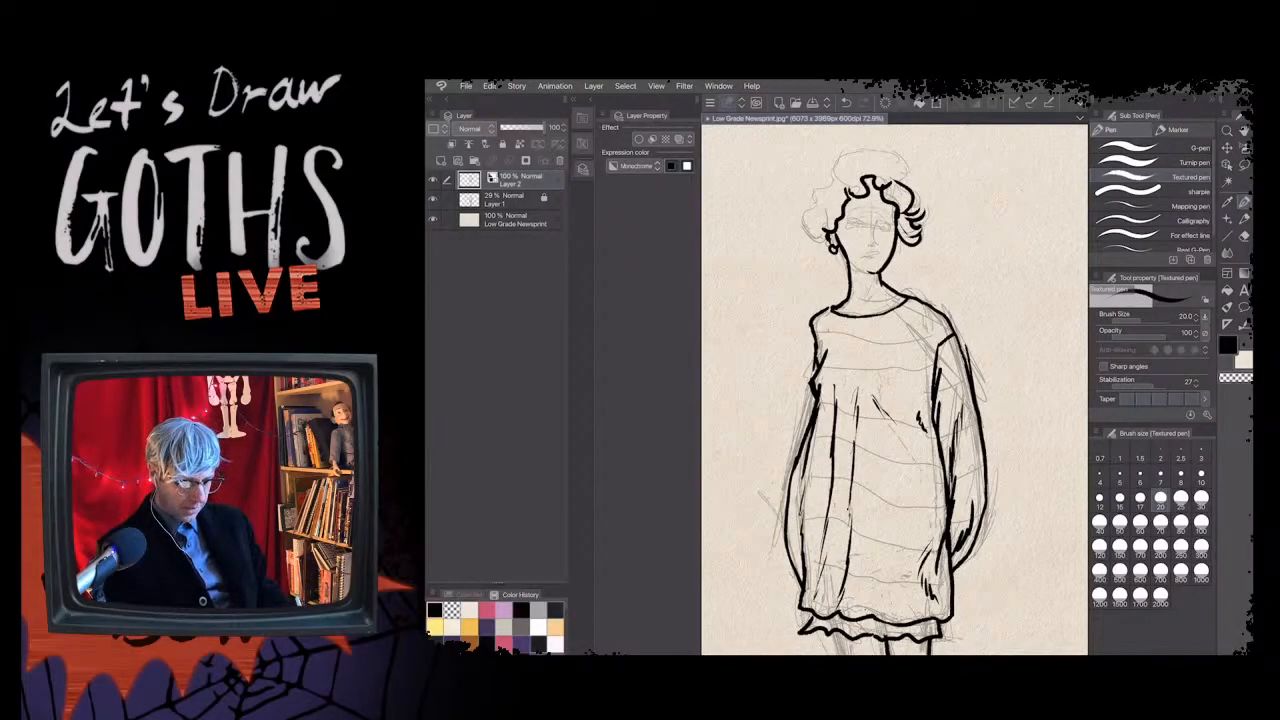
- Ink short fold strokes on the upper right-hand sleeve with the Textured pen and undo the surplus ones
{"action": "key", "text": "o"}
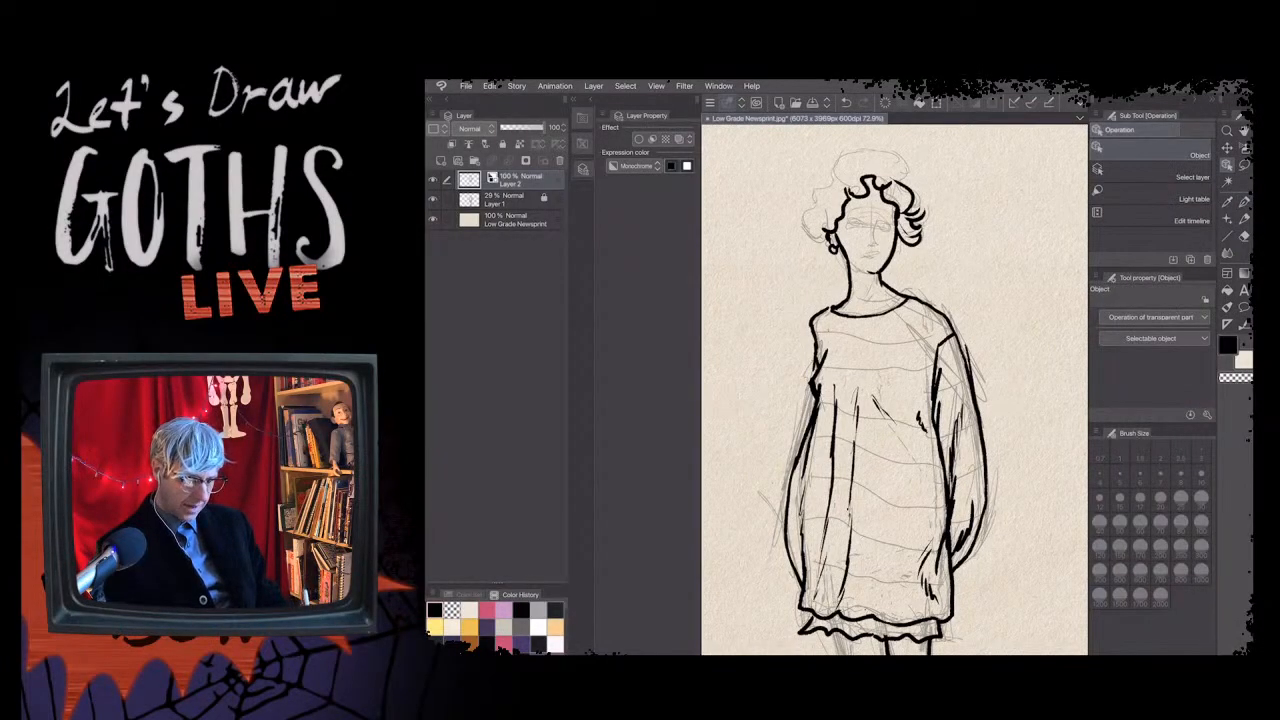
{"action": "key", "text": "p"}
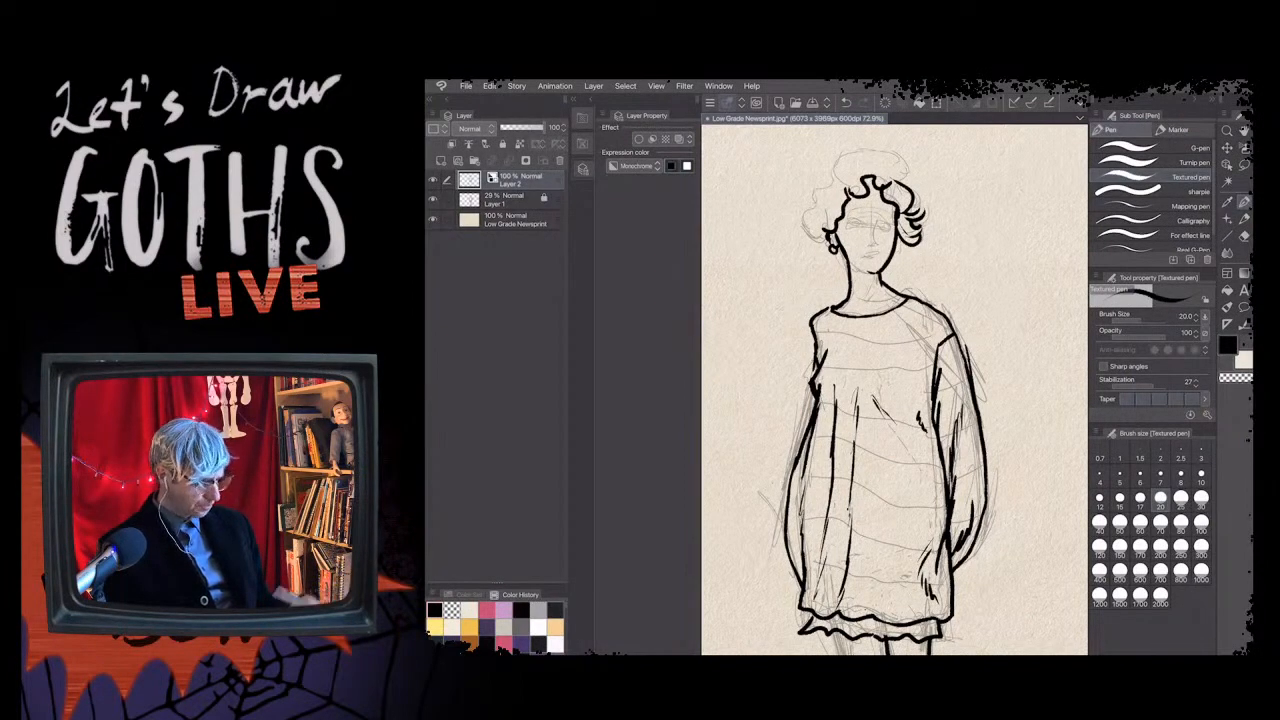
{"action": "scroll", "coordinate": [895, 390], "scroll_direction": "up", "scroll_amount": 4}
{"action": "scroll", "coordinate": [895, 390], "scroll_direction": "down", "scroll_amount": 2}
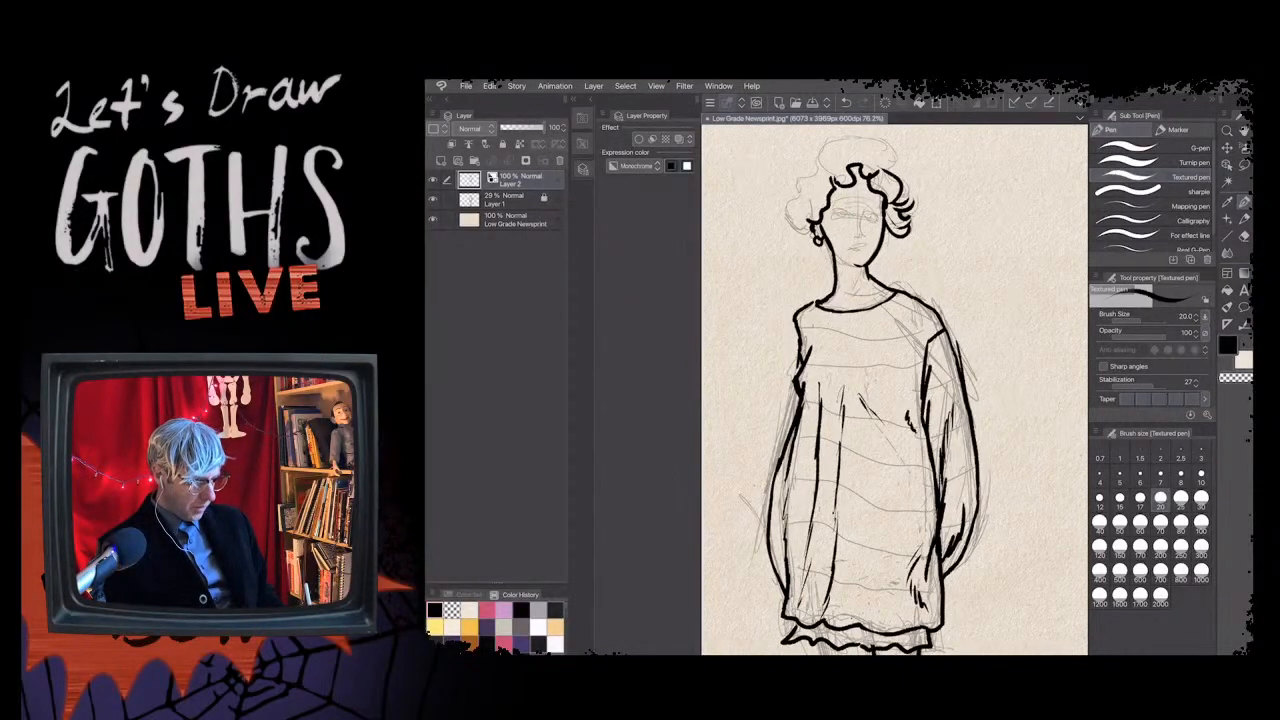
{"action": "mouse_move", "coordinate": [936, 338]}
{"action": "left_mouse_down"}
{"action": "mouse_move", "coordinate": [940, 374]}
{"action": "mouse_move", "coordinate": [954, 378]}
{"action": "left_mouse_up"}
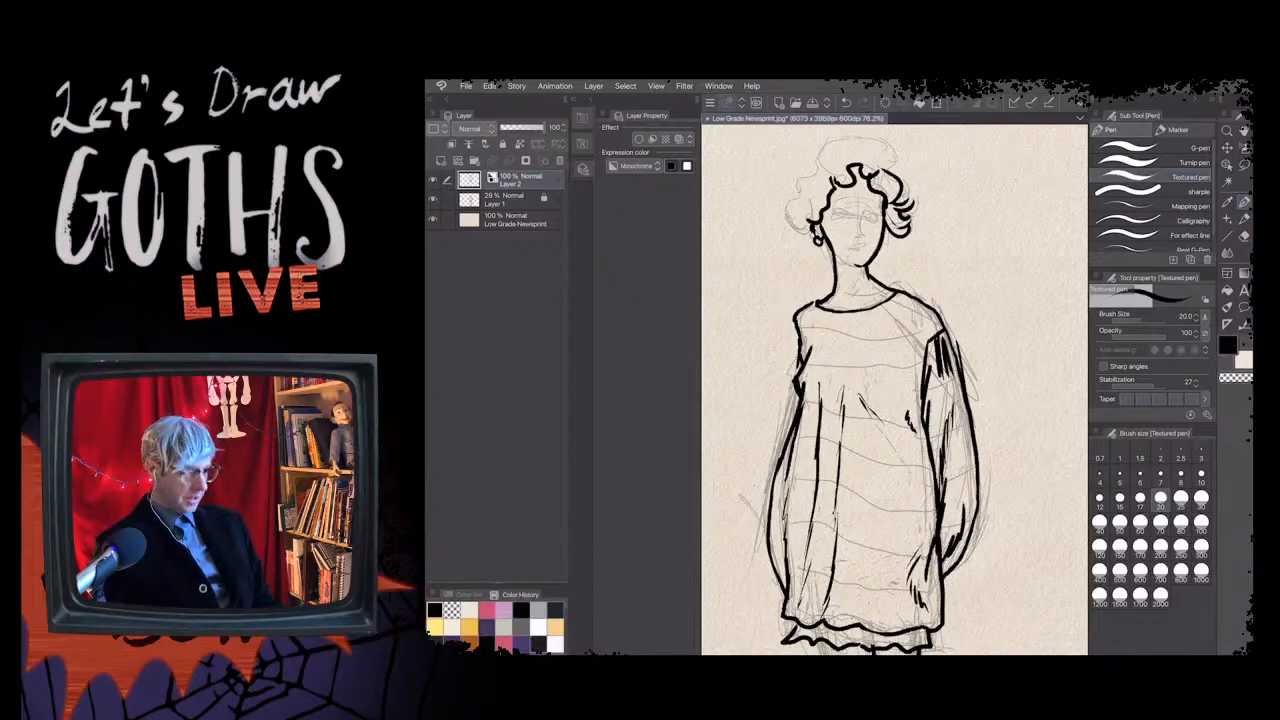
{"action": "key", "text": "ctrl+z"}
{"action": "key", "text": "ctrl+z"}
{"action": "key", "text": "ctrl+z"}
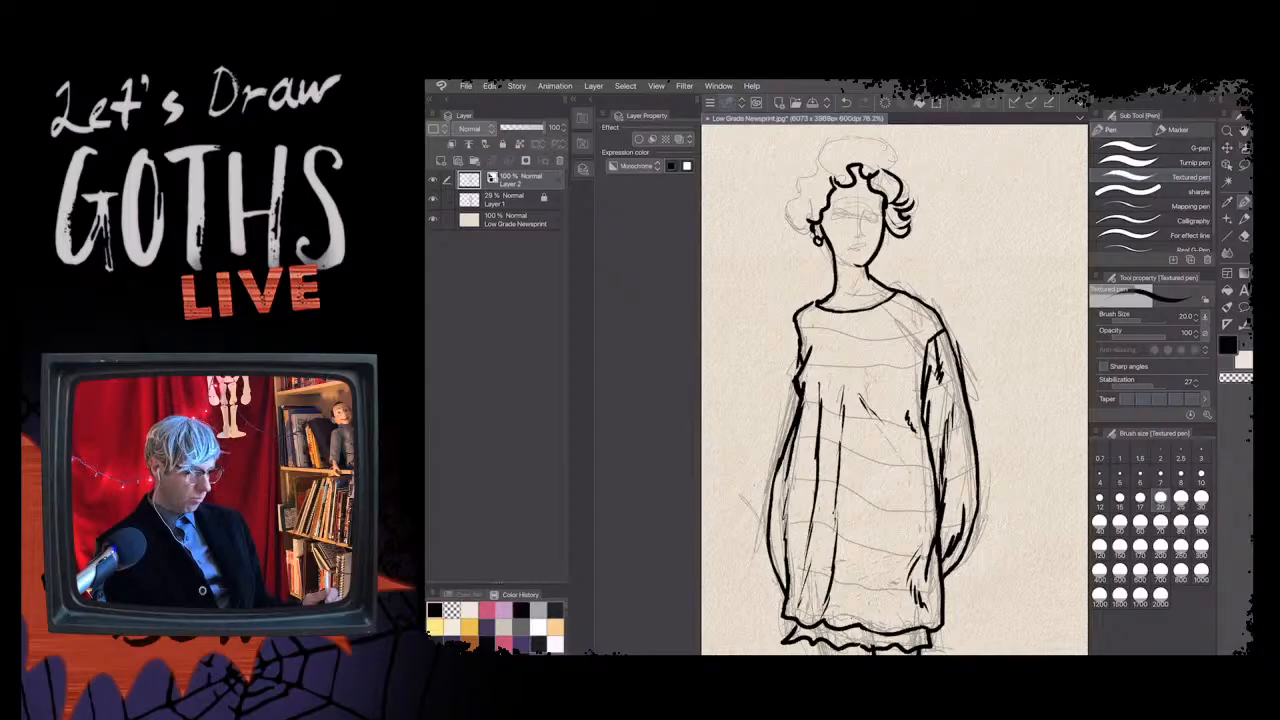
- Examine the right-hand sleeve's inked lines at pixel level and compare their edges at smaller scales
{"action": "scroll", "coordinate": [940, 500], "scroll_direction": "up", "scroll_amount": 9}
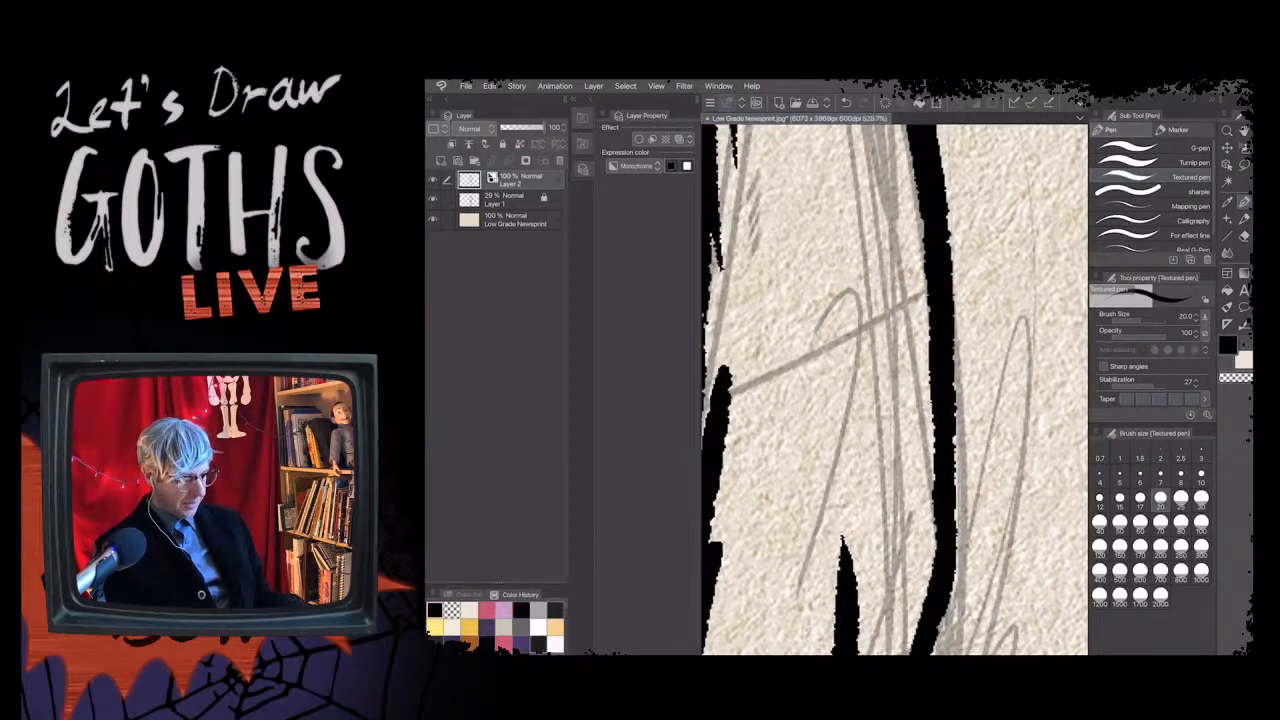
{"action": "scroll", "coordinate": [940, 390], "scroll_direction": "up", "scroll_amount": 6}
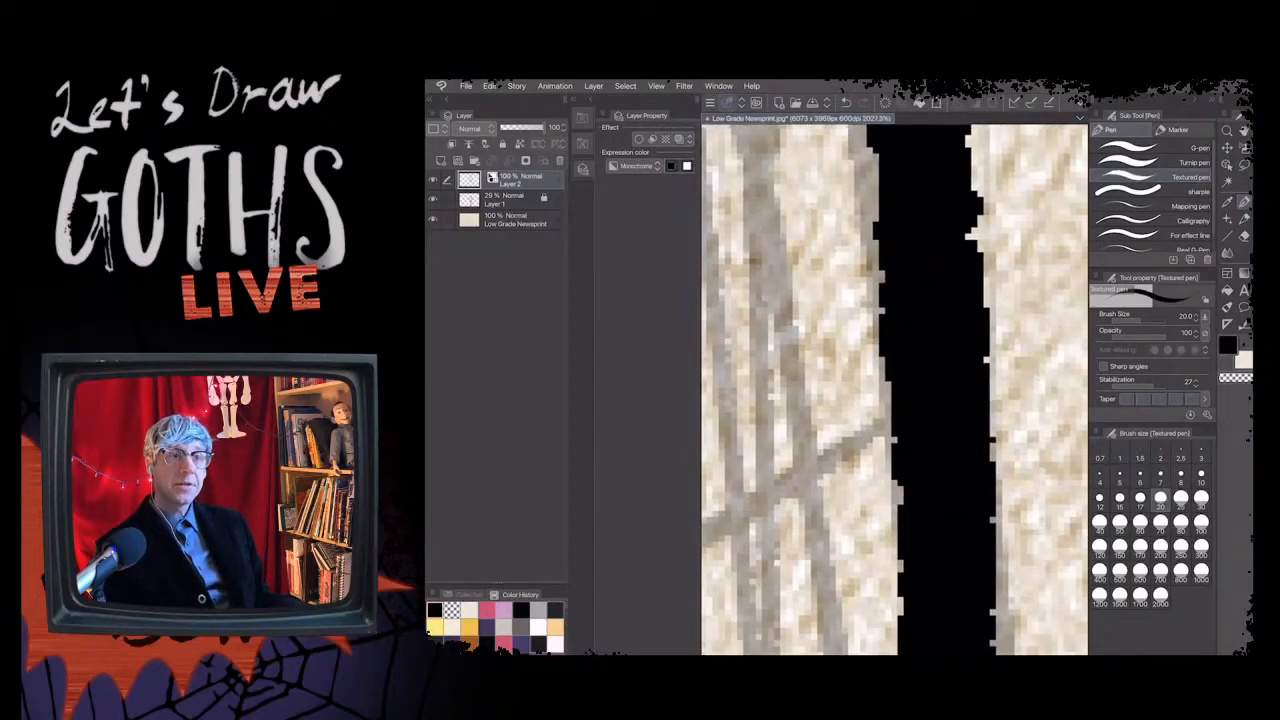
{"action": "scroll", "coordinate": [895, 390], "scroll_direction": "down", "scroll_amount": 5}
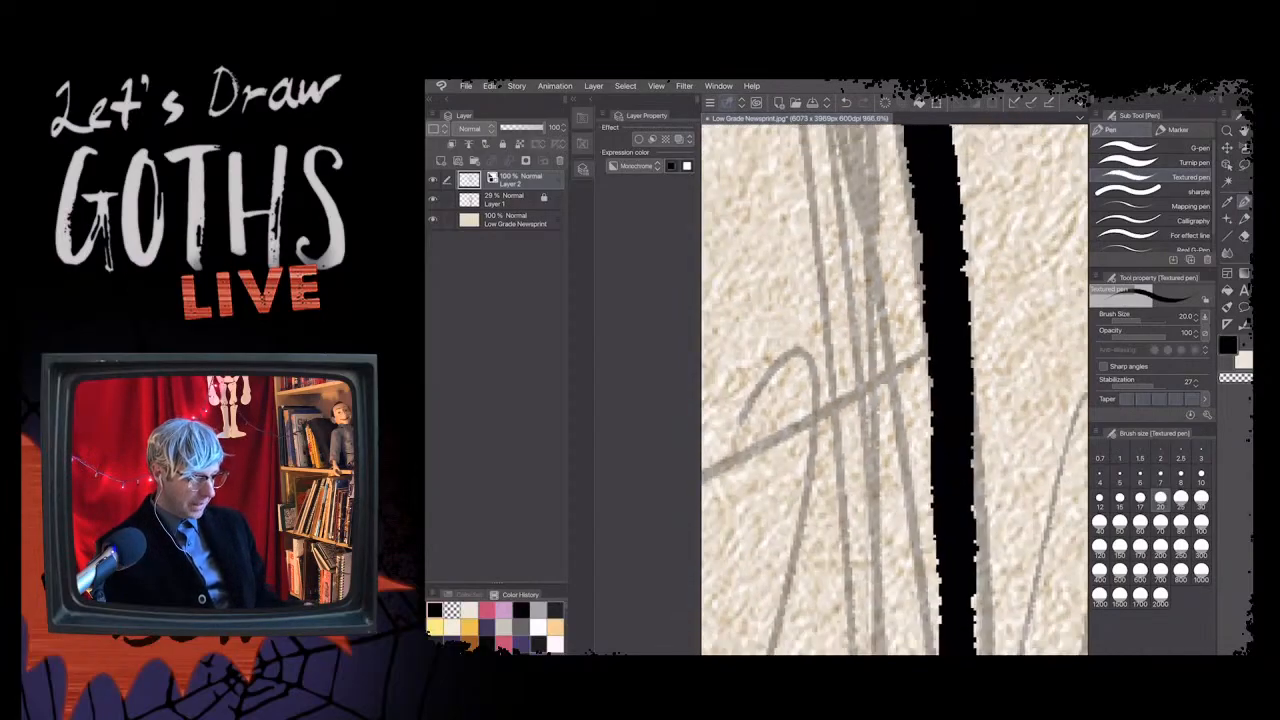
{"action": "scroll", "coordinate": [930, 390], "scroll_direction": "down", "scroll_amount": 4}
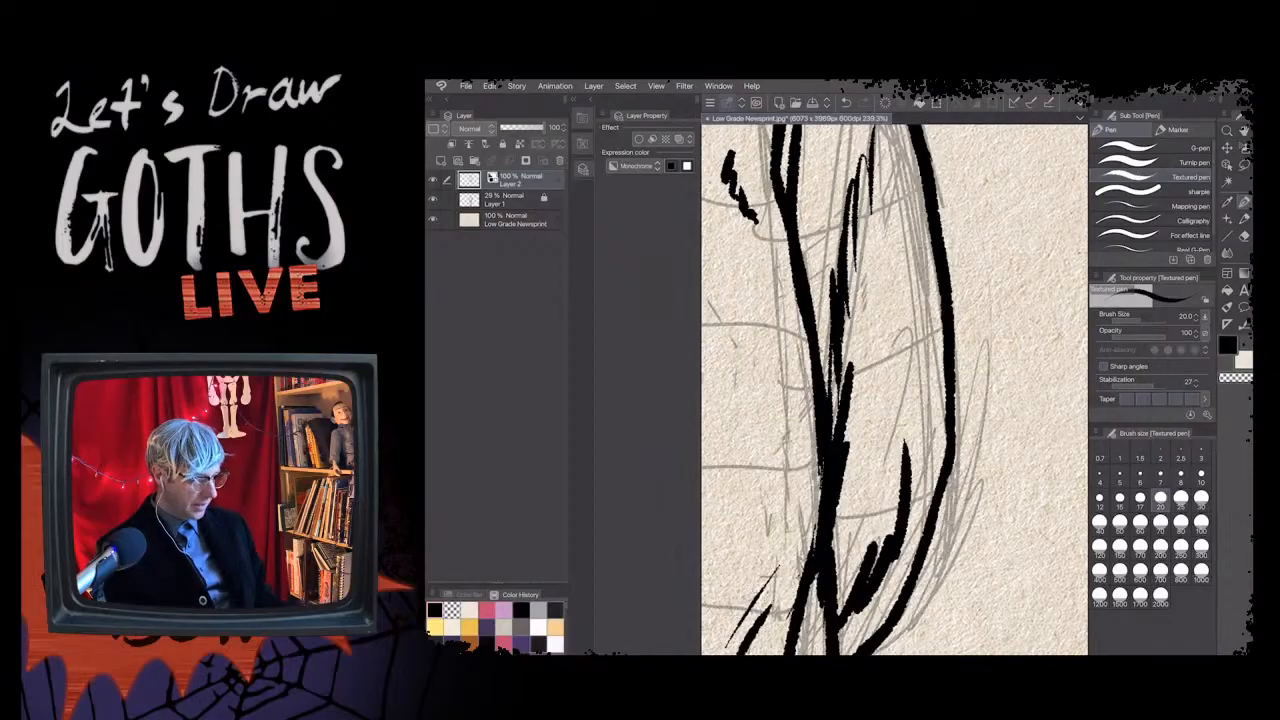
{"action": "scroll", "coordinate": [930, 390], "scroll_direction": "down", "scroll_amount": 1}
{"action": "scroll", "coordinate": [895, 390], "scroll_direction": "up", "scroll_amount": 3}
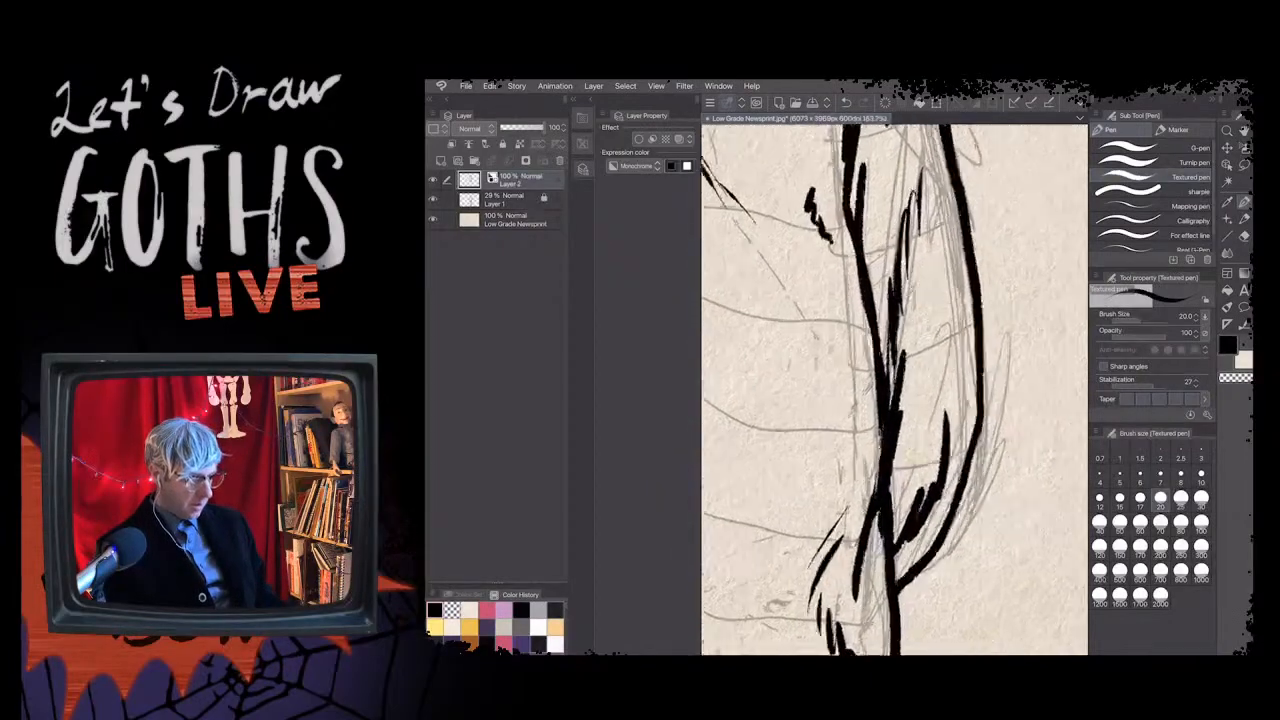
{"action": "scroll", "coordinate": [895, 390], "scroll_direction": "up", "scroll_amount": 3}
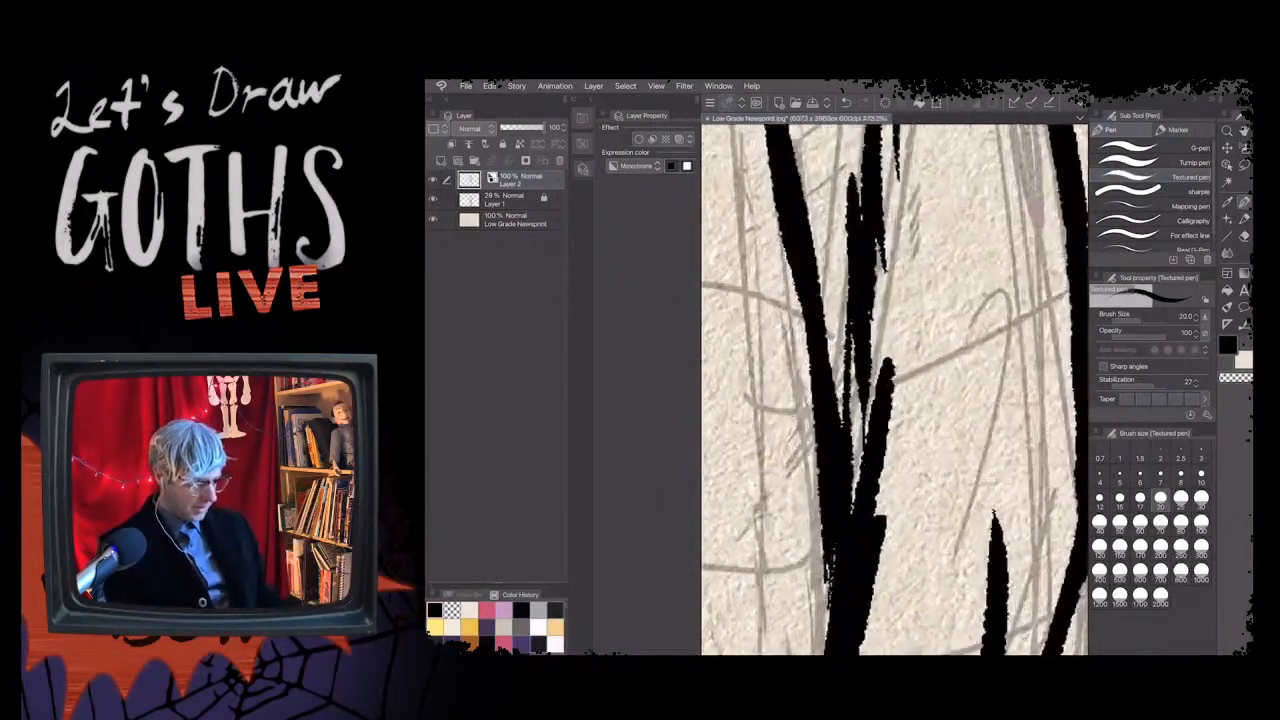
{"action": "scroll", "coordinate": [895, 390], "scroll_direction": "down", "scroll_amount": 5}
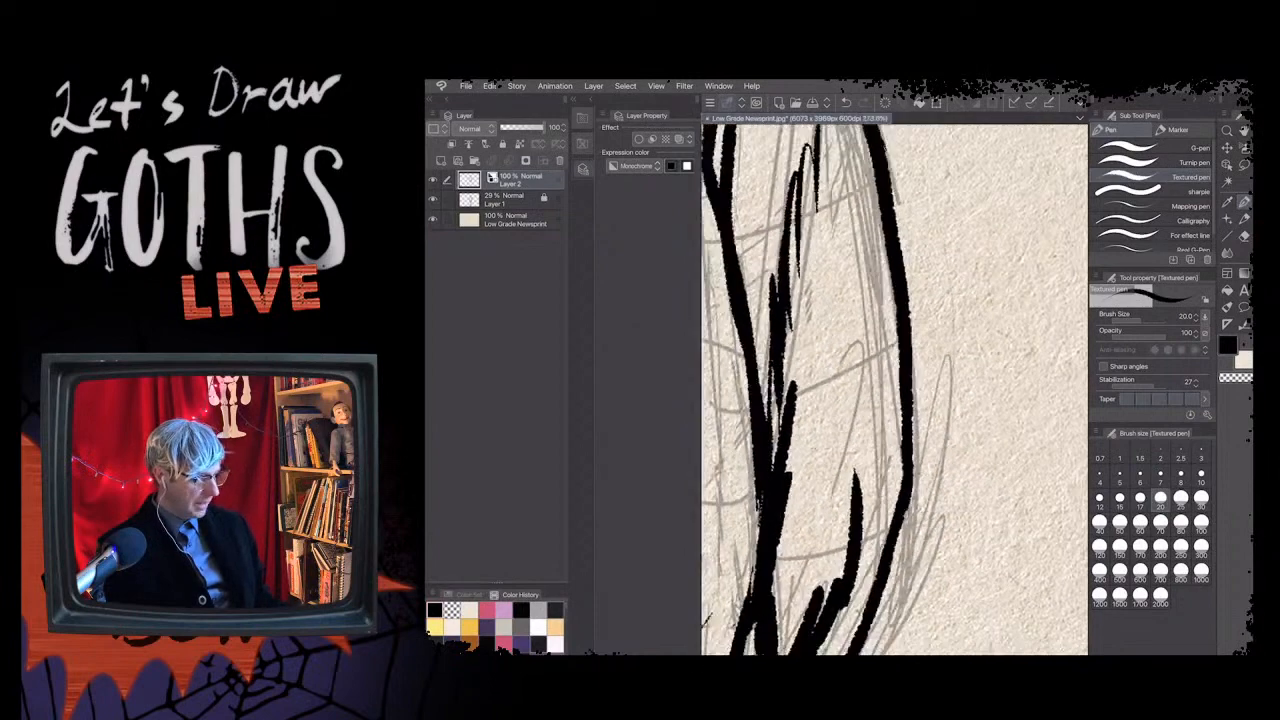
{"action": "scroll", "coordinate": [895, 390], "scroll_direction": "down", "scroll_amount": 1}
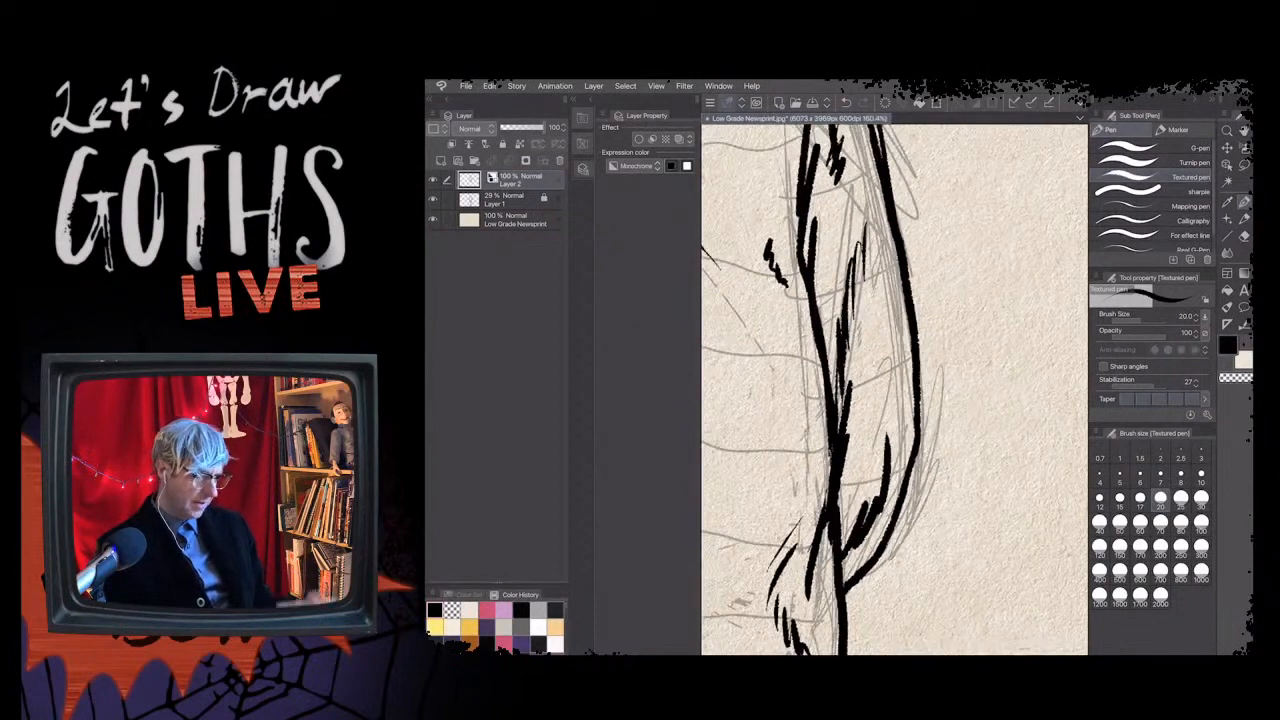
{"action": "scroll", "coordinate": [895, 390], "scroll_direction": "up", "scroll_amount": 2}
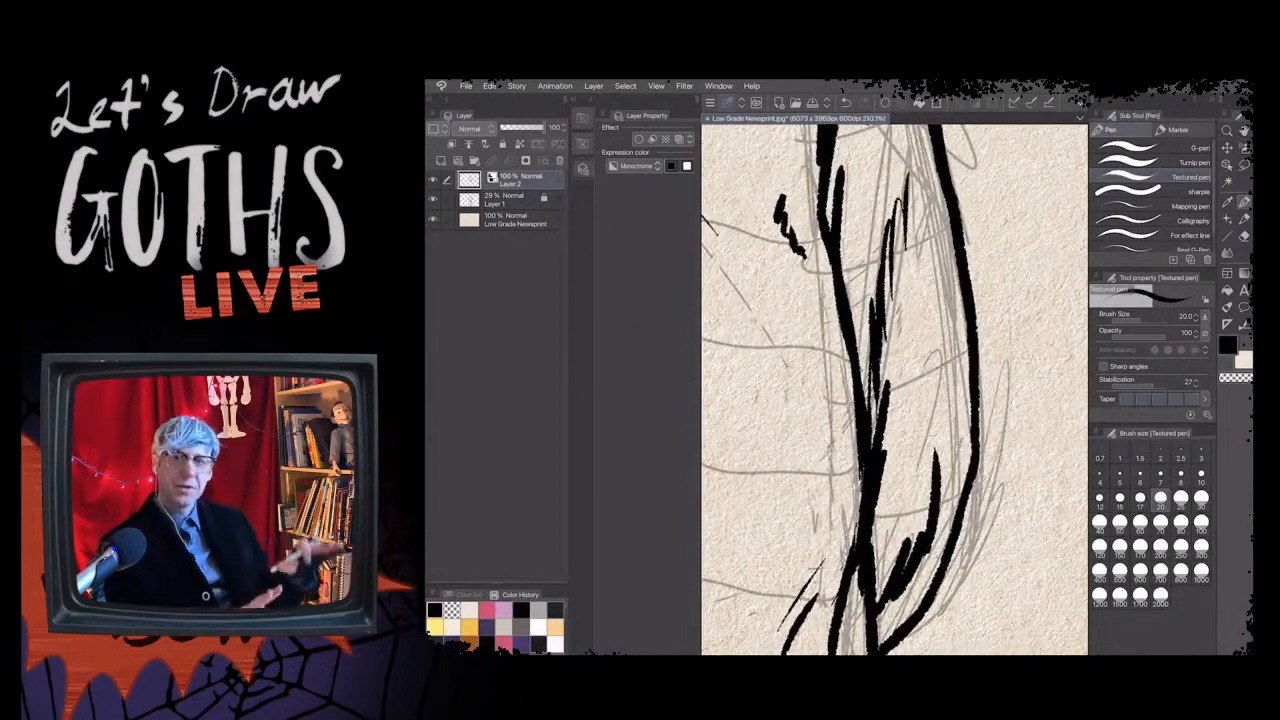
{"action": "scroll", "coordinate": [895, 390], "scroll_direction": "down", "scroll_amount": 1}
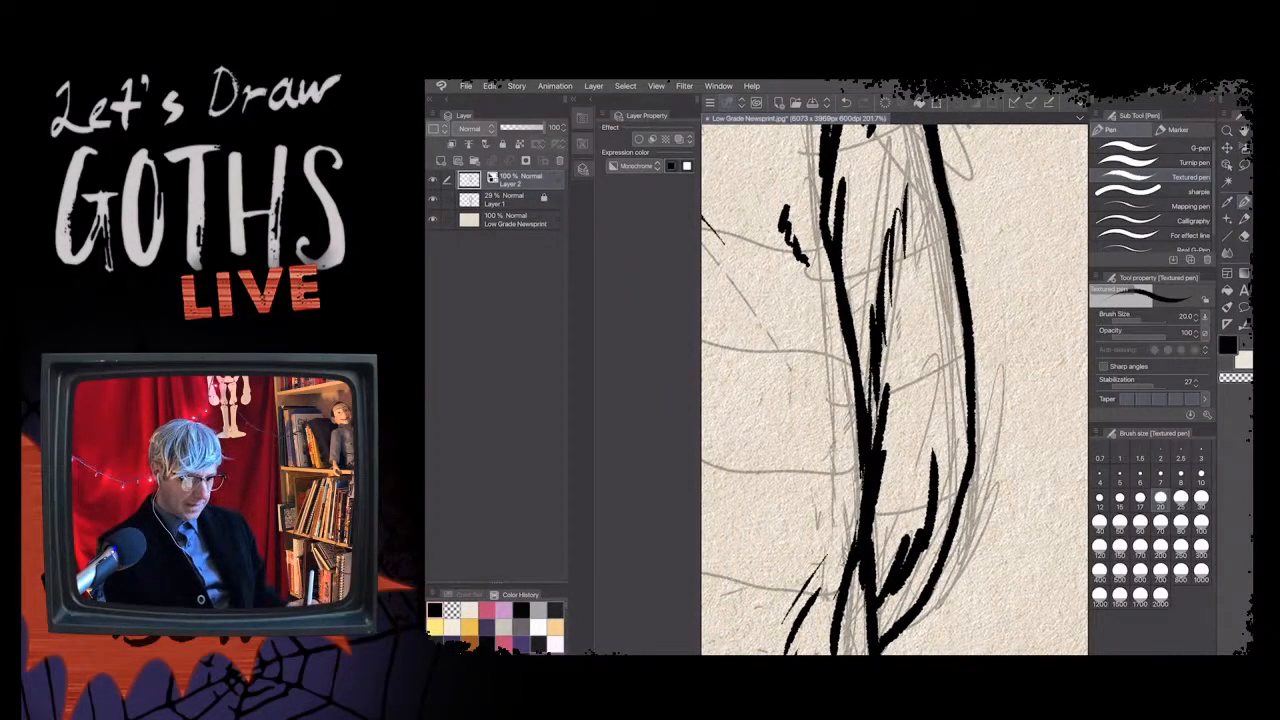
{"action": "scroll", "coordinate": [895, 390], "scroll_direction": "up", "scroll_amount": 2}
{"action": "scroll", "coordinate": [895, 390], "scroll_direction": "down", "scroll_amount": 4}
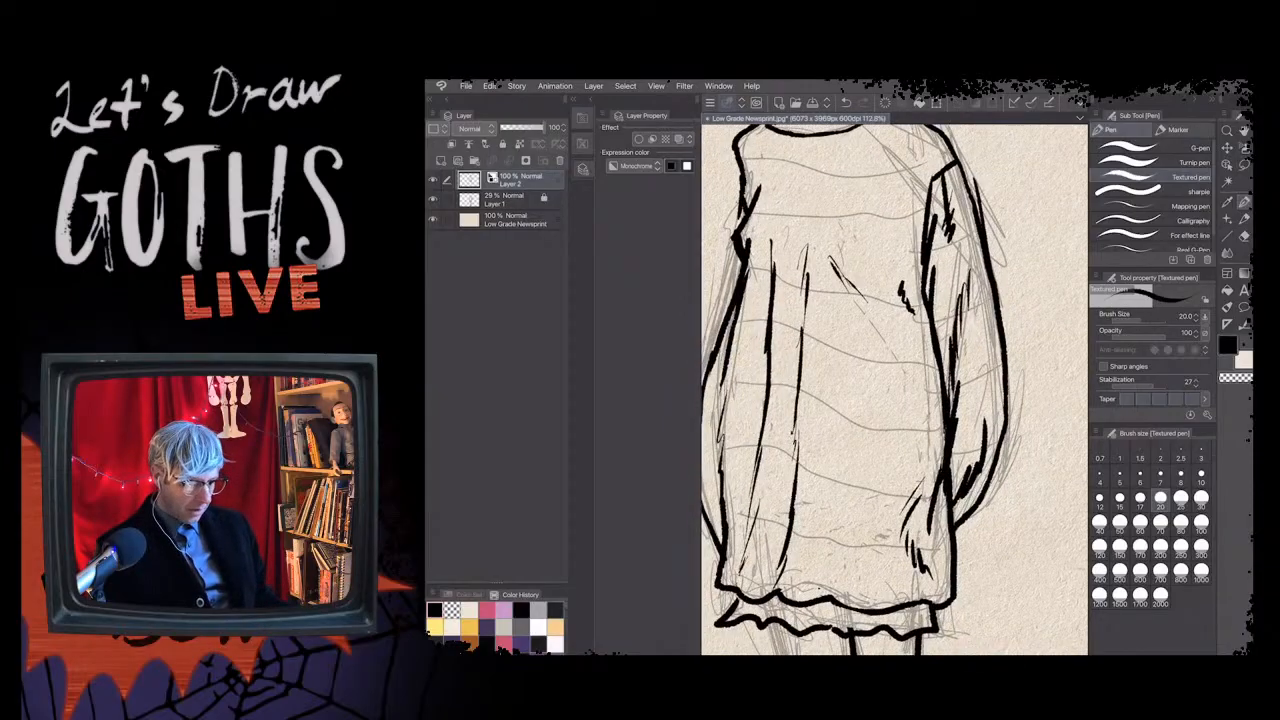
{"action": "scroll", "coordinate": [895, 390], "scroll_direction": "down", "scroll_amount": 2}
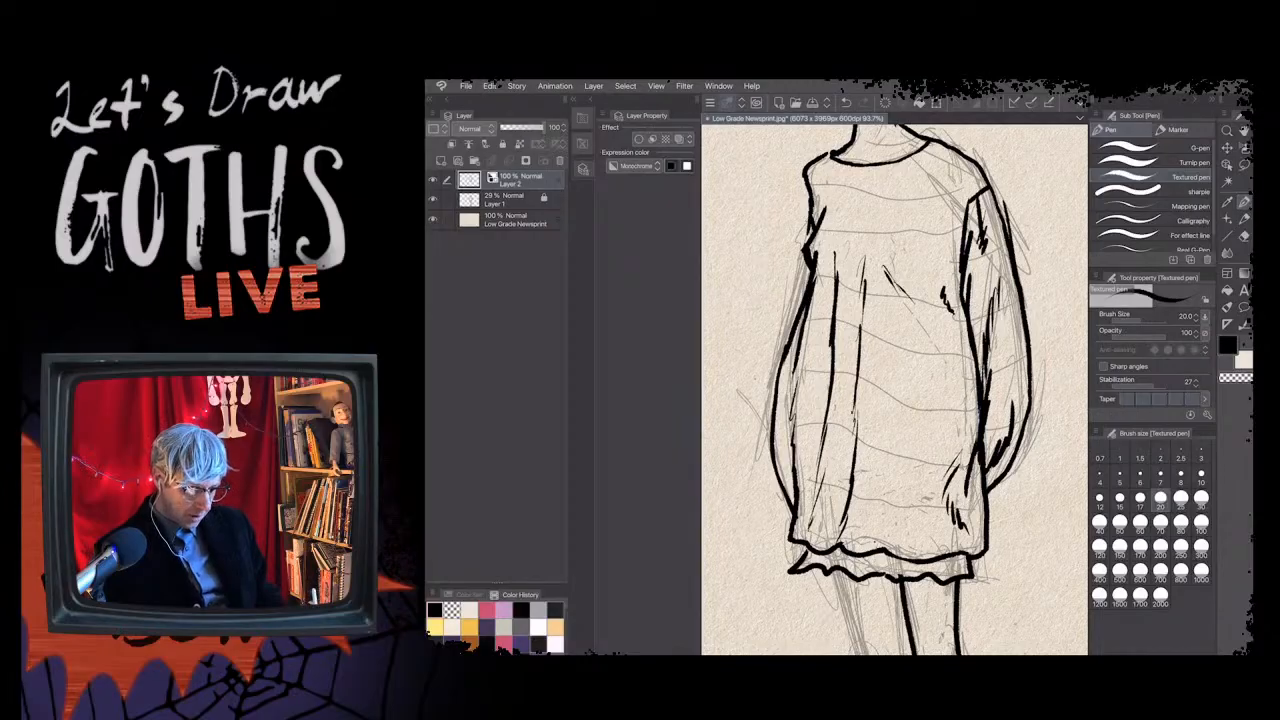
- Set the Textured pen's brush size to 6 and hatch the right-hand sleeve's upper dark stripe with near-vertical strokes
{"action": "left_click", "coordinate": [1140, 476]}
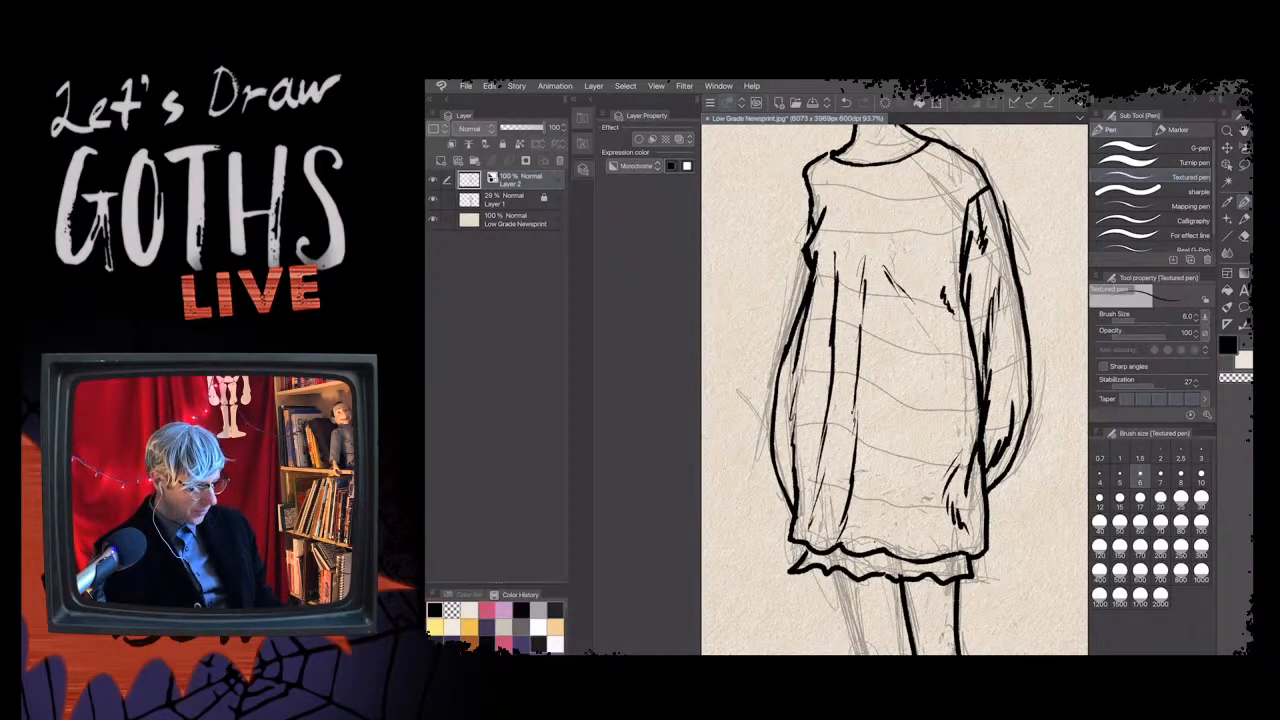
{"action": "scroll", "coordinate": [953, 273], "scroll_direction": "up", "scroll_amount": 2}
{"action": "mouse_move", "coordinate": [982, 262]}
{"action": "left_mouse_down"}
{"action": "mouse_move", "coordinate": [975, 334]}
{"action": "mouse_move", "coordinate": [986, 328]}
{"action": "left_mouse_up"}
{"action": "left_click_drag", "start_coordinate": [986, 278], "coordinate": [996, 322]}
{"action": "left_click_drag", "start_coordinate": [996, 260], "coordinate": [1006, 310]}
{"action": "left_click_drag", "start_coordinate": [1010, 244], "coordinate": [1022, 310]}
{"action": "left_click_drag", "start_coordinate": [1022, 248], "coordinate": [1034, 316]}
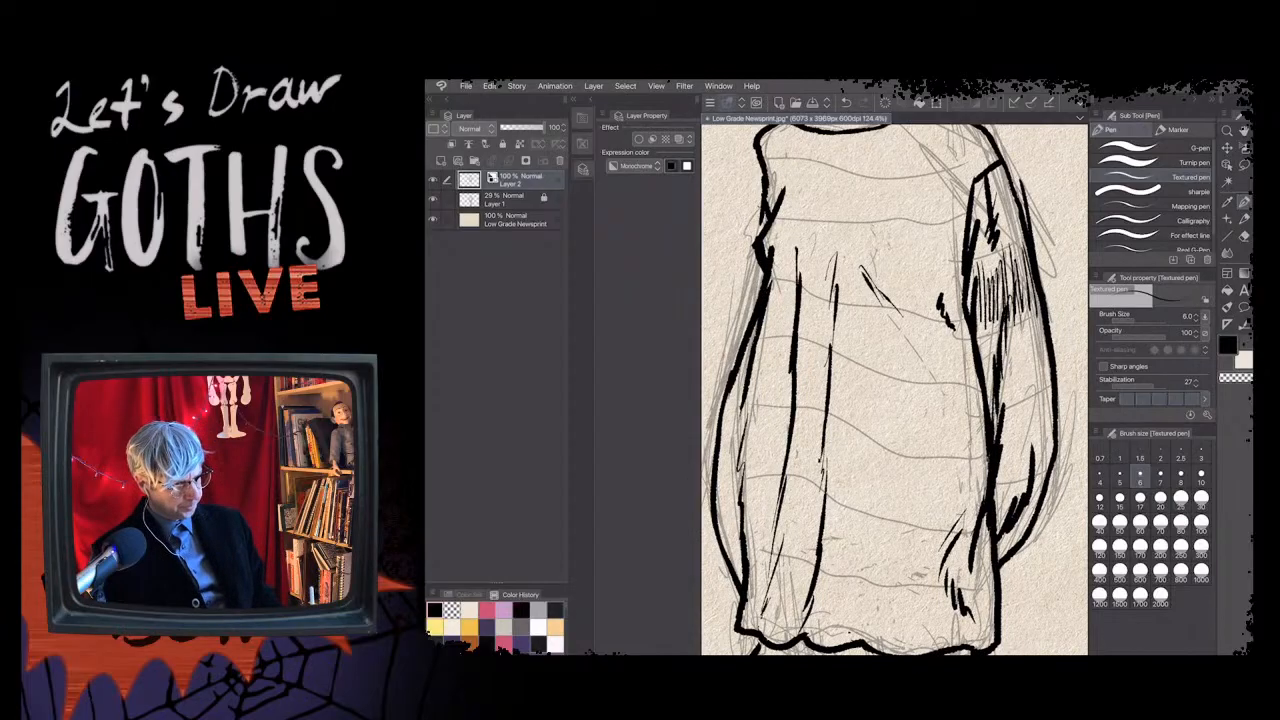
- Hatch the right-hand sleeve's lower dark stripe with dense near-vertical strokes, setting the pen's stabilization to 0 partway through
{"action": "left_click_drag", "start_coordinate": [1002, 420], "coordinate": [1014, 474]}
{"action": "left_click_drag", "start_coordinate": [1018, 396], "coordinate": [1030, 468]}
{"action": "left_click_drag", "start_coordinate": [1032, 408], "coordinate": [1036, 488]}
{"action": "left_click", "coordinate": [1112, 386]}
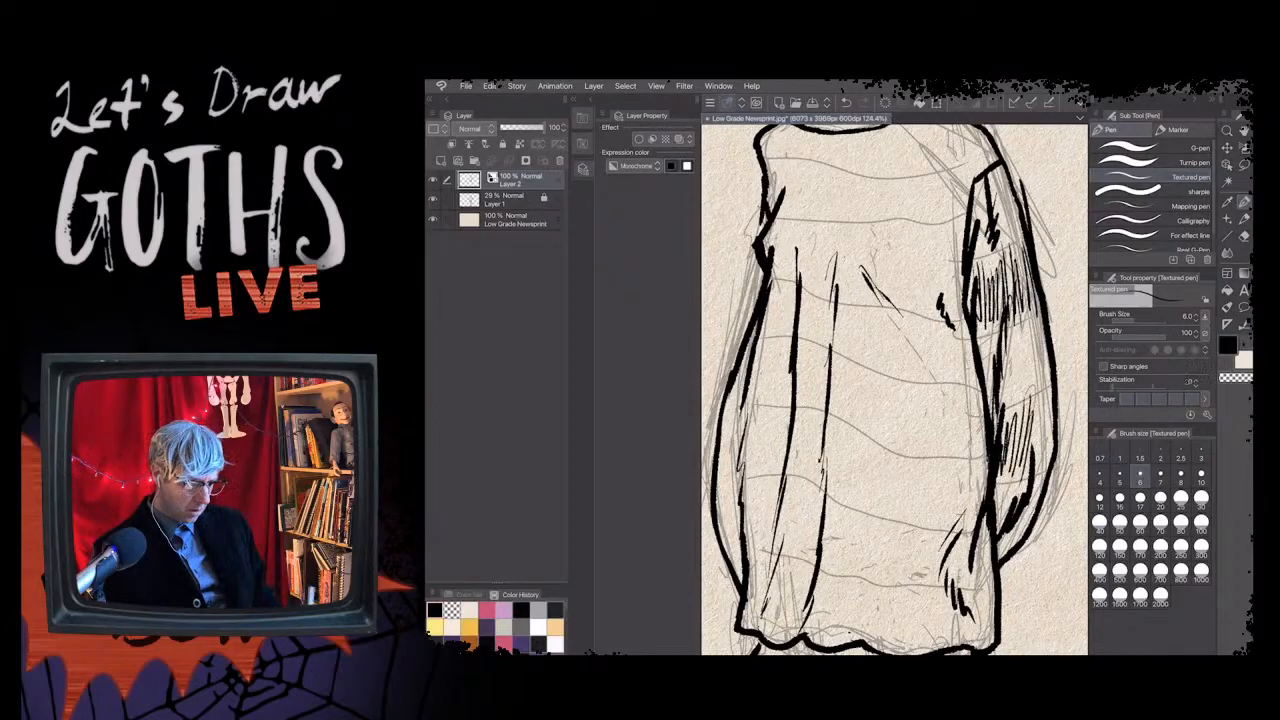
{"action": "mouse_move", "coordinate": [1036, 398]}
{"action": "left_mouse_down"}
{"action": "mouse_move", "coordinate": [1050, 478]}
{"action": "mouse_move", "coordinate": [1036, 456]}
{"action": "left_mouse_up"}
{"action": "left_click_drag", "start_coordinate": [1046, 420], "coordinate": [1052, 480]}
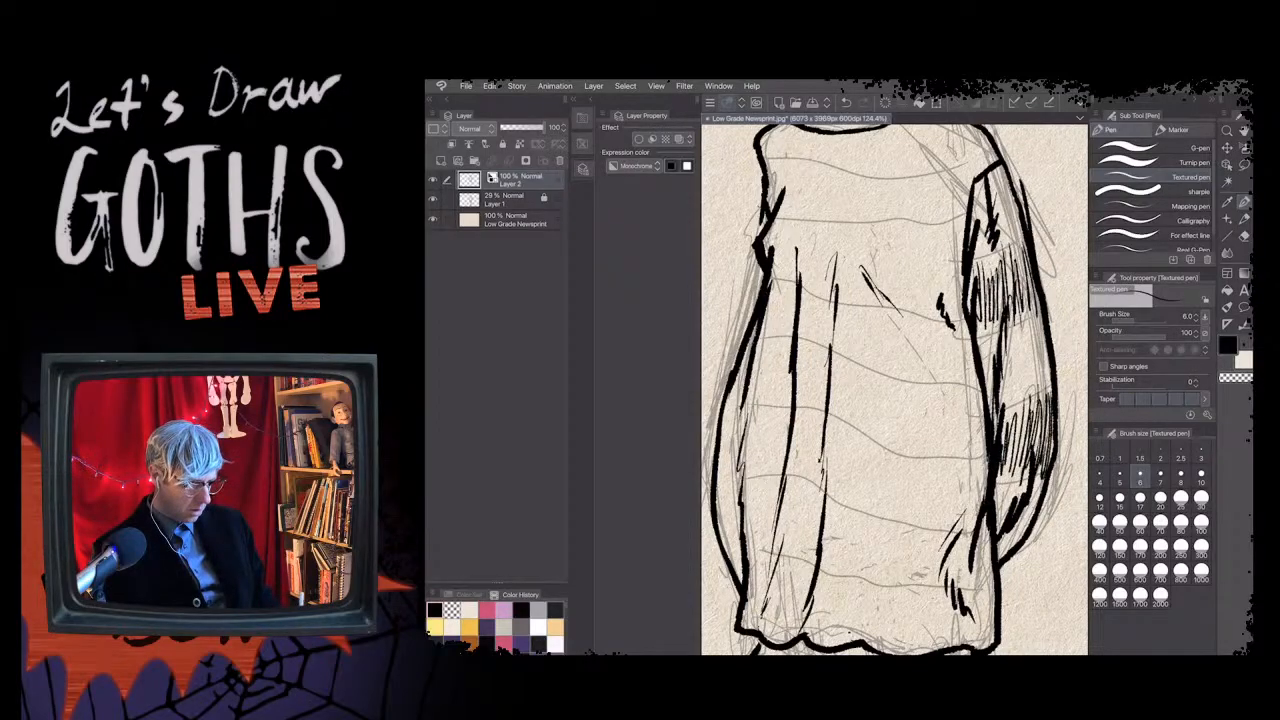
{"action": "left_click_drag", "start_coordinate": [1022, 398], "coordinate": [1030, 472]}
{"action": "left_click_drag", "start_coordinate": [1008, 450], "coordinate": [1010, 480]}
{"action": "left_click_drag", "start_coordinate": [1008, 428], "coordinate": [1002, 488]}
- Hatch the dark stripe on the right-hand shoulder with closely spaced diagonal strokes from the neckline to the sleeve seam
{"action": "left_click_drag", "start_coordinate": [894, 380], "coordinate": [912, 467]}
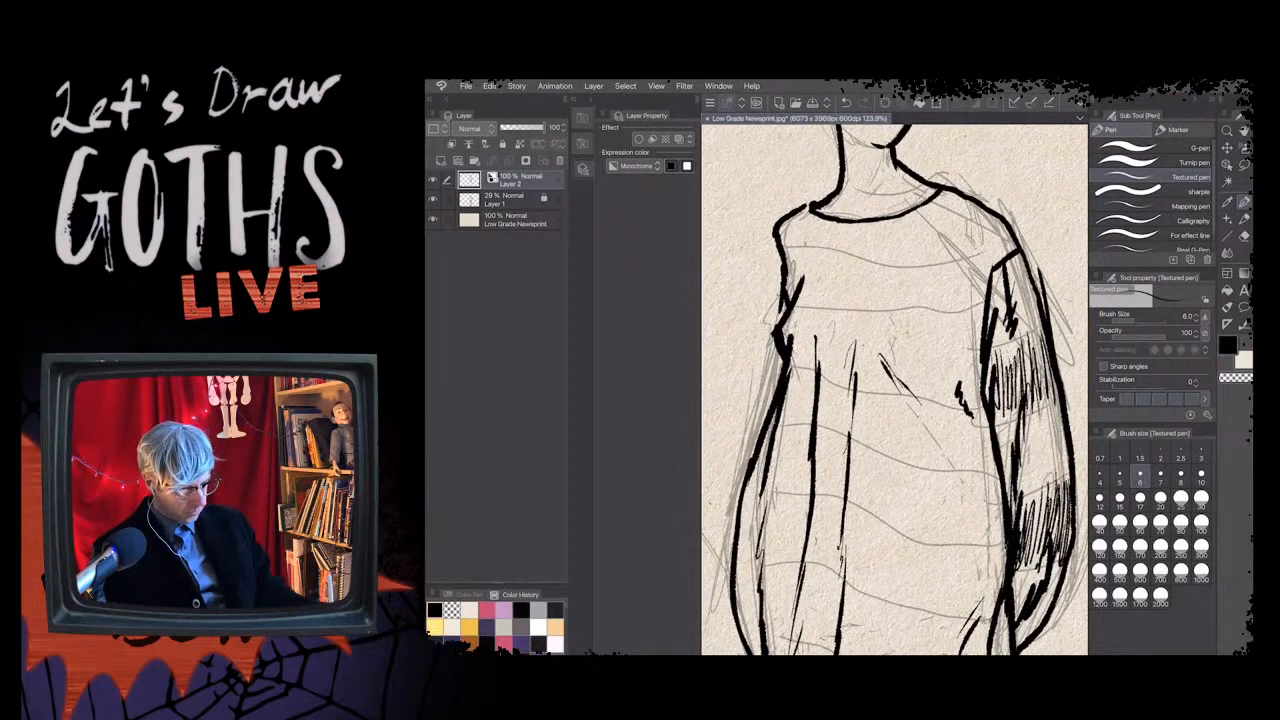
{"action": "mouse_move", "coordinate": [954, 194]}
{"action": "left_mouse_down"}
{"action": "mouse_move", "coordinate": [930, 226]}
{"action": "mouse_move", "coordinate": [940, 236]}
{"action": "left_mouse_up"}
{"action": "left_click_drag", "start_coordinate": [978, 210], "coordinate": [954, 240]}
{"action": "left_click_drag", "start_coordinate": [990, 216], "coordinate": [966, 254]}
{"action": "left_click_drag", "start_coordinate": [1008, 226], "coordinate": [972, 262]}
{"action": "left_click_drag", "start_coordinate": [1016, 238], "coordinate": [982, 274]}
{"action": "left_click_drag", "start_coordinate": [948, 192], "coordinate": [916, 218]}
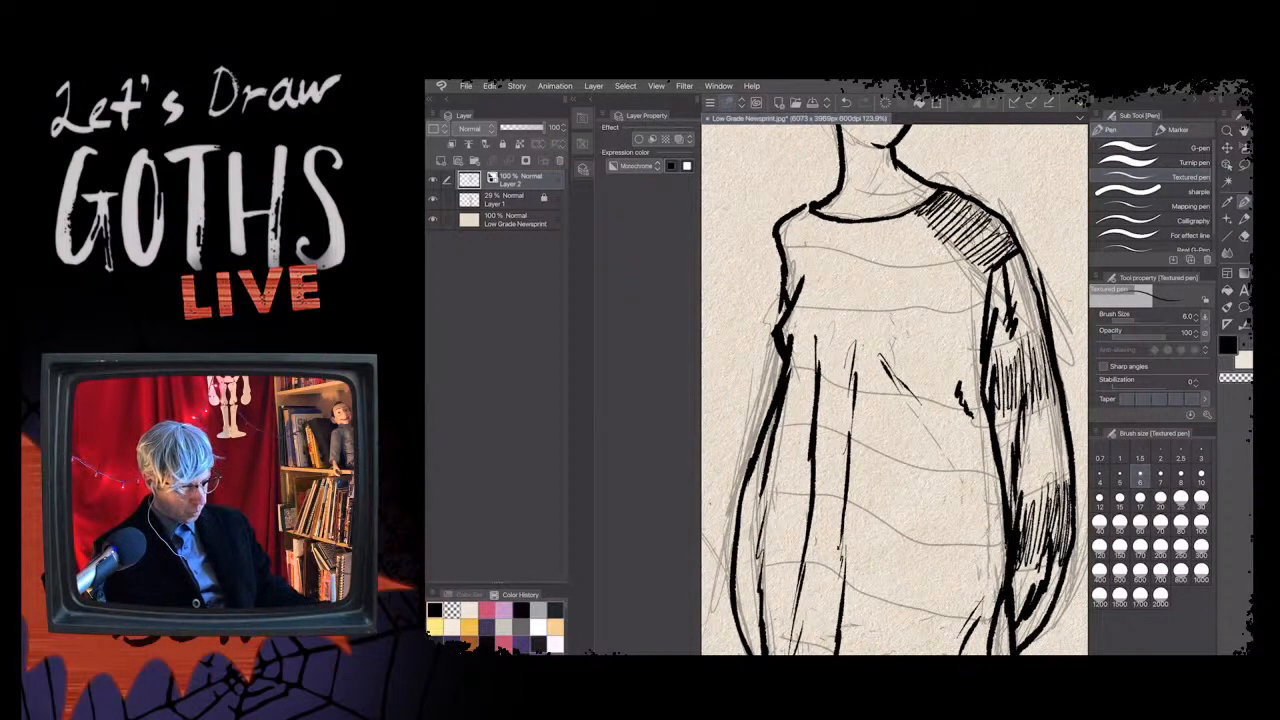
{"action": "mouse_move", "coordinate": [1000, 216]}
{"action": "left_mouse_down"}
{"action": "mouse_move", "coordinate": [966, 240]}
{"action": "mouse_move", "coordinate": [974, 250]}
{"action": "left_mouse_up"}
- Darken the right-hand sleeve's upper stripe with additional hatching along its outer edge and across the band
{"action": "mouse_move", "coordinate": [1032, 349]}
{"action": "left_mouse_down"}
{"action": "mouse_move", "coordinate": [1044, 405]}
{"action": "mouse_move", "coordinate": [1046, 373]}
{"action": "left_mouse_up"}
{"action": "left_click_drag", "start_coordinate": [1044, 354], "coordinate": [1054, 418]}
{"action": "scroll", "coordinate": [894, 389], "scroll_direction": "down", "scroll_amount": 3}
{"action": "scroll", "coordinate": [894, 389], "scroll_direction": "up", "scroll_amount": 1}
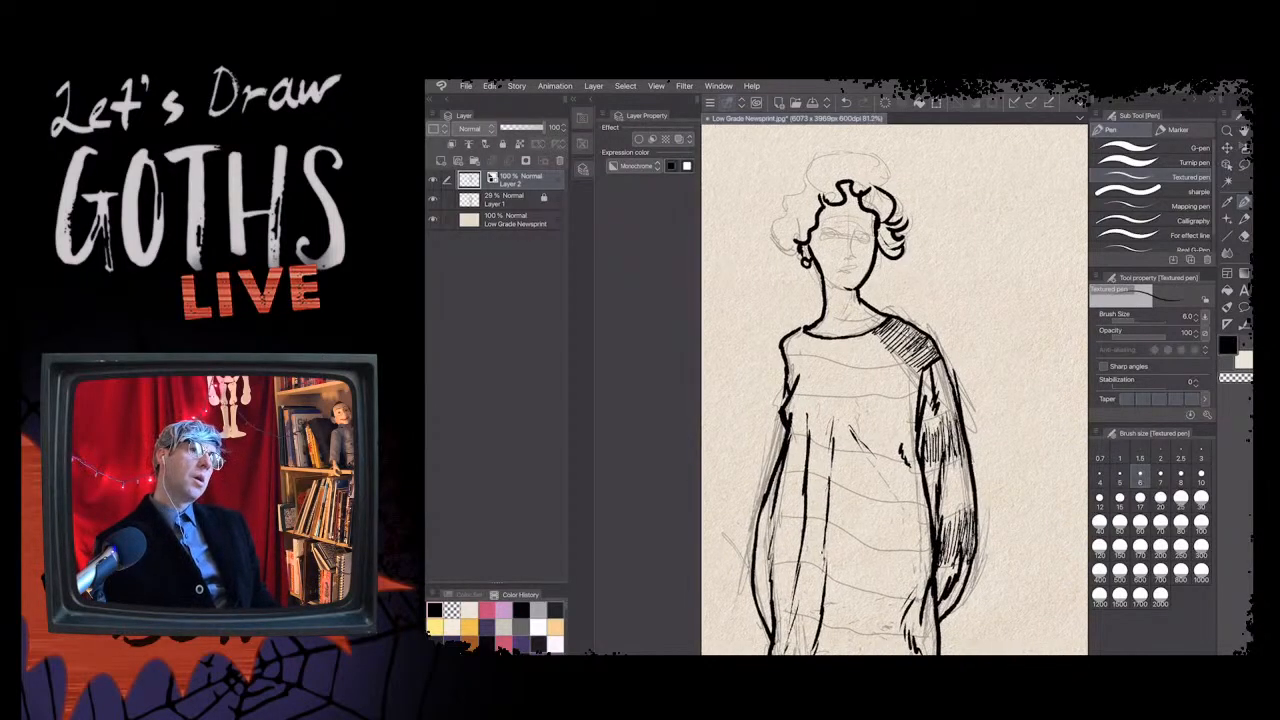
{"action": "scroll", "coordinate": [894, 389], "scroll_direction": "up", "scroll_amount": 1}
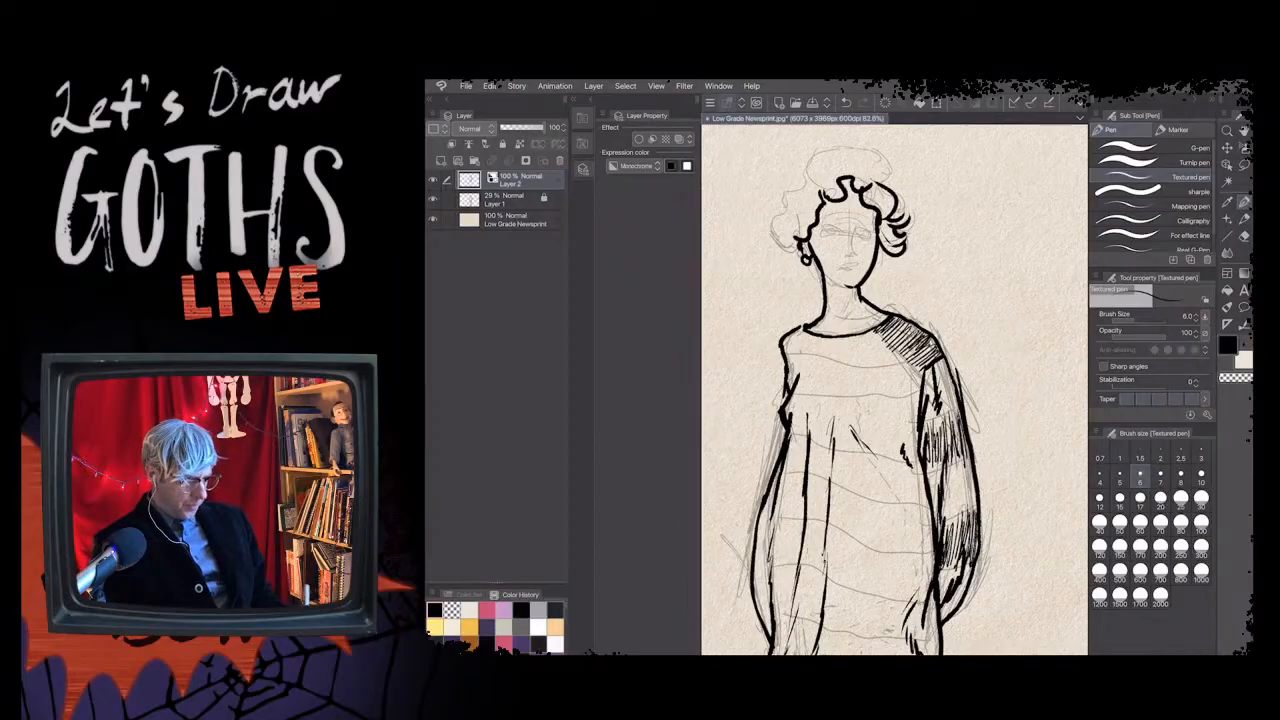
{"action": "left_click_drag", "start_coordinate": [952, 408], "coordinate": [945, 461]}
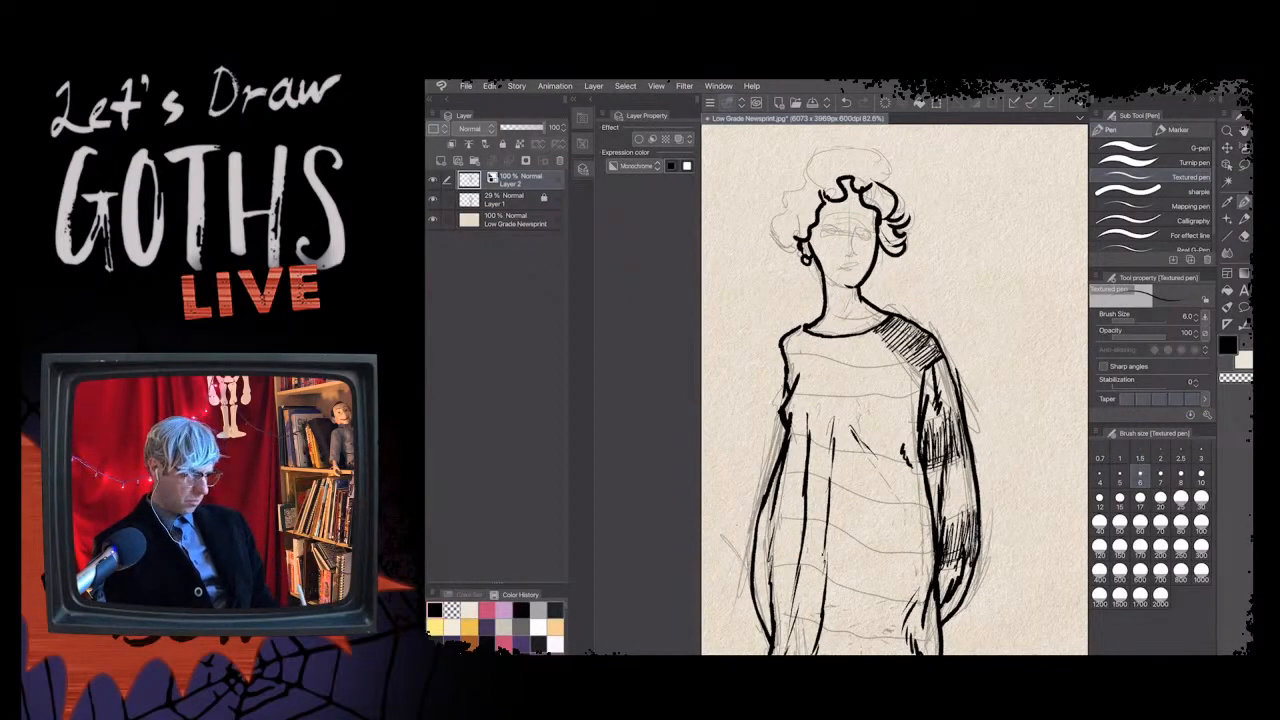
- Cross-hatch the right-hand shoulder stripe and hatch the matching small patch on the left-hand shoulder
{"action": "left_click_drag", "start_coordinate": [889, 341], "coordinate": [919, 363]}
{"action": "left_click_drag", "start_coordinate": [882, 329], "coordinate": [928, 362]}
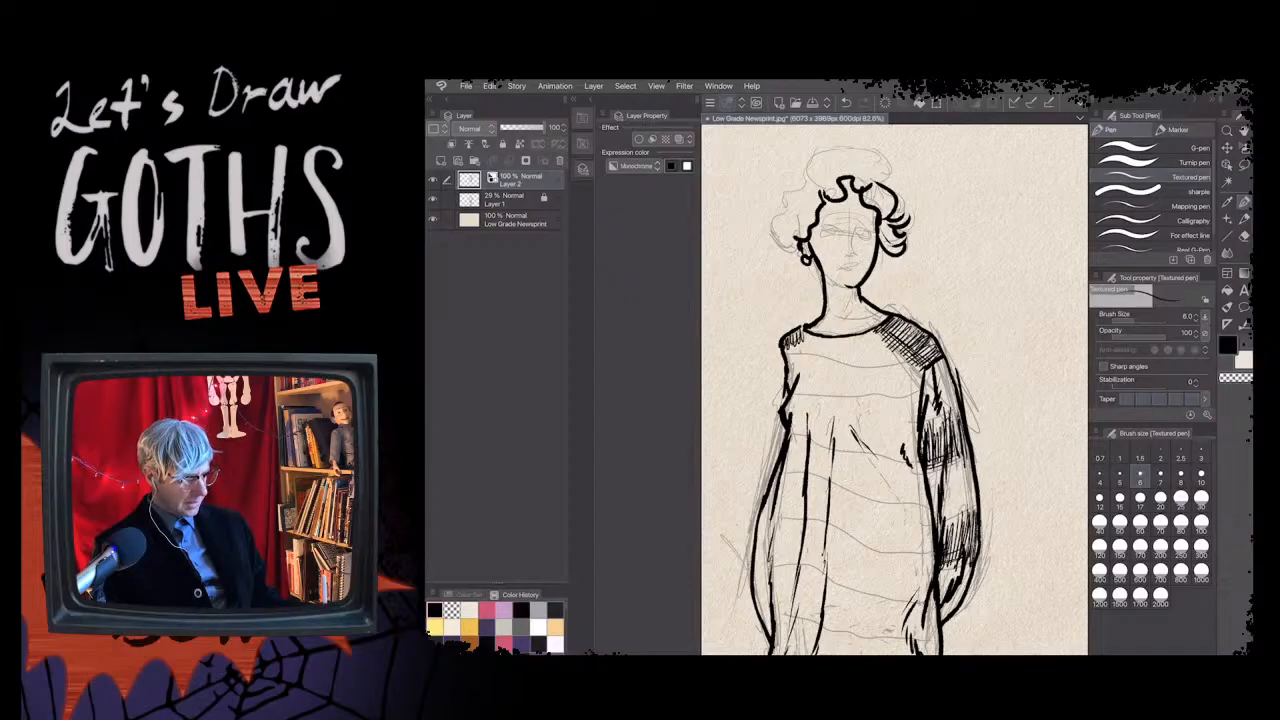
{"action": "left_click_drag", "start_coordinate": [797, 340], "coordinate": [786, 351]}
{"action": "left_click_drag", "start_coordinate": [802, 341], "coordinate": [788, 354]}
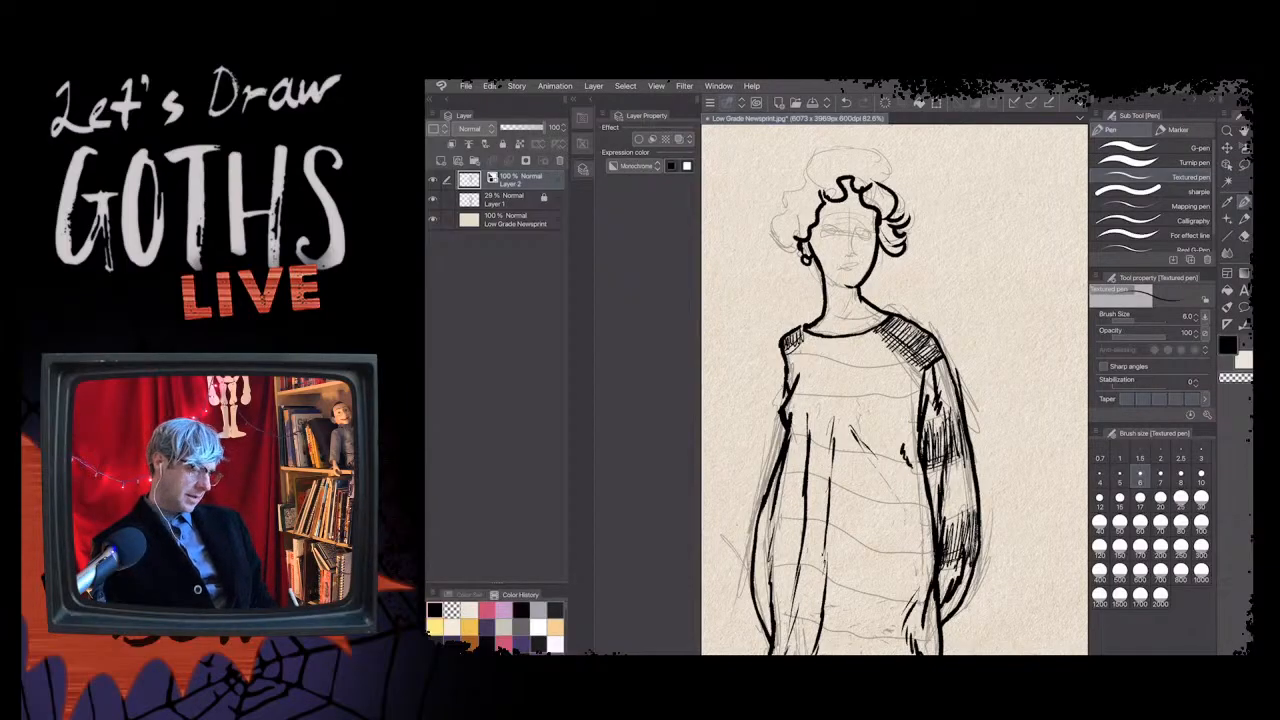
{"action": "left_click_drag", "start_coordinate": [883, 334], "coordinate": [910, 358]}
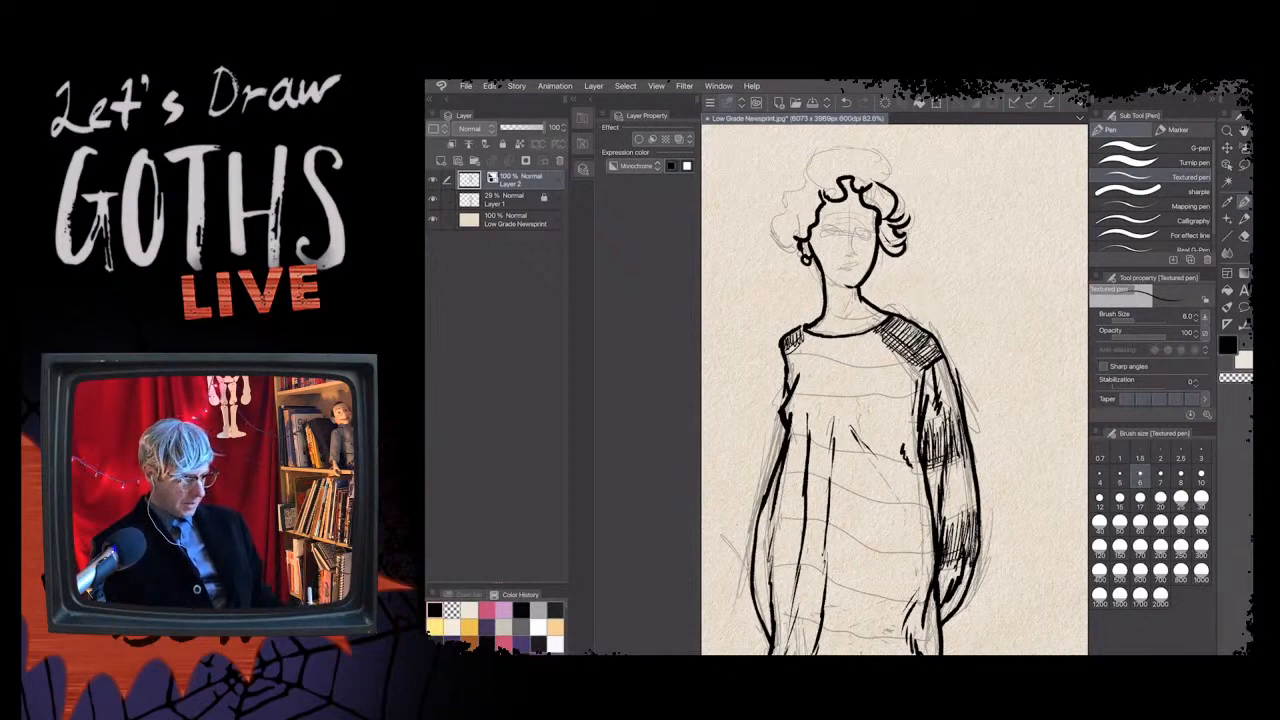
- Hatch the sweater's chest stripe from the right-hand sleeve to the left-hand edge with slightly slanted vertical strokes
{"action": "left_click_drag", "start_coordinate": [916, 380], "coordinate": [912, 427]}
{"action": "left_click_drag", "start_coordinate": [912, 376], "coordinate": [903, 427]}
{"action": "left_click_drag", "start_coordinate": [900, 376], "coordinate": [897, 426]}
{"action": "mouse_move", "coordinate": [892, 376]}
{"action": "left_mouse_down"}
{"action": "mouse_move", "coordinate": [891, 425]}
{"action": "mouse_move", "coordinate": [866, 422]}
{"action": "left_mouse_up"}
{"action": "left_click_drag", "start_coordinate": [856, 374], "coordinate": [846, 422]}
{"action": "left_click_drag", "start_coordinate": [836, 380], "coordinate": [822, 422]}
{"action": "left_click_drag", "start_coordinate": [815, 374], "coordinate": [806, 412]}
{"action": "left_click_drag", "start_coordinate": [800, 370], "coordinate": [797, 406]}
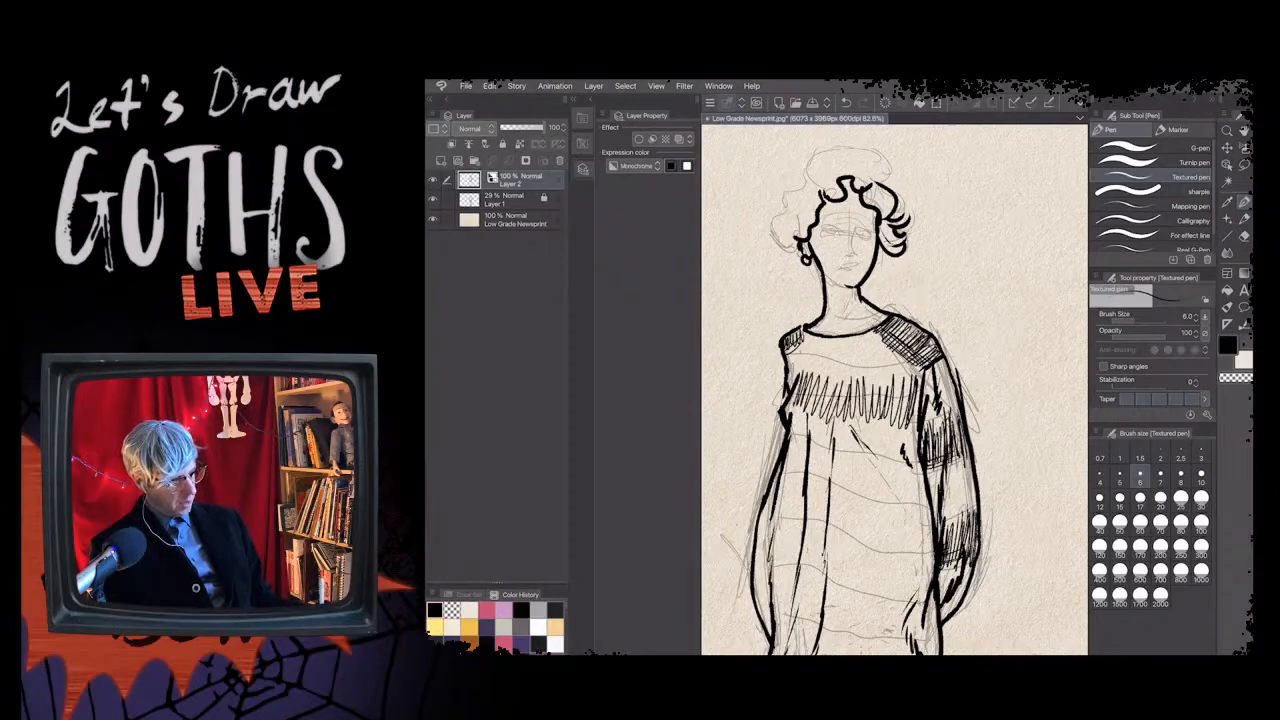
- Darken the chest stripe by layering more vertical strokes and horizontal cross-hatching between its upper and lower sketch lines
{"action": "mouse_move", "coordinate": [912, 386]}
{"action": "left_mouse_down"}
{"action": "mouse_move", "coordinate": [910, 427]}
{"action": "mouse_move", "coordinate": [890, 424]}
{"action": "left_mouse_up"}
{"action": "mouse_move", "coordinate": [881, 380]}
{"action": "left_mouse_down"}
{"action": "mouse_move", "coordinate": [876, 424]}
{"action": "mouse_move", "coordinate": [862, 424]}
{"action": "left_mouse_up"}
{"action": "mouse_move", "coordinate": [843, 376]}
{"action": "left_mouse_down"}
{"action": "mouse_move", "coordinate": [840, 414]}
{"action": "mouse_move", "coordinate": [828, 408]}
{"action": "left_mouse_up"}
{"action": "left_click_drag", "start_coordinate": [817, 370], "coordinate": [805, 405]}
{"action": "mouse_move", "coordinate": [799, 368]}
{"action": "left_mouse_down"}
{"action": "mouse_move", "coordinate": [796, 412]}
{"action": "mouse_move", "coordinate": [839, 414]}
{"action": "left_mouse_up"}
{"action": "mouse_move", "coordinate": [855, 386]}
{"action": "left_mouse_down"}
{"action": "mouse_move", "coordinate": [850, 417]}
{"action": "mouse_move", "coordinate": [862, 418]}
{"action": "left_mouse_up"}
{"action": "left_click_drag", "start_coordinate": [880, 391], "coordinate": [876, 415]}
{"action": "left_click_drag", "start_coordinate": [891, 370], "coordinate": [884, 422]}
{"action": "mouse_move", "coordinate": [903, 386]}
{"action": "left_mouse_down"}
{"action": "mouse_move", "coordinate": [900, 426]}
{"action": "mouse_move", "coordinate": [895, 412]}
{"action": "mouse_move", "coordinate": [906, 418]}
{"action": "left_mouse_up"}
{"action": "mouse_move", "coordinate": [906, 414]}
{"action": "left_mouse_down"}
{"action": "mouse_move", "coordinate": [804, 400]}
{"action": "mouse_move", "coordinate": [870, 419]}
{"action": "left_mouse_up"}
{"action": "left_click_drag", "start_coordinate": [806, 392], "coordinate": [872, 398]}
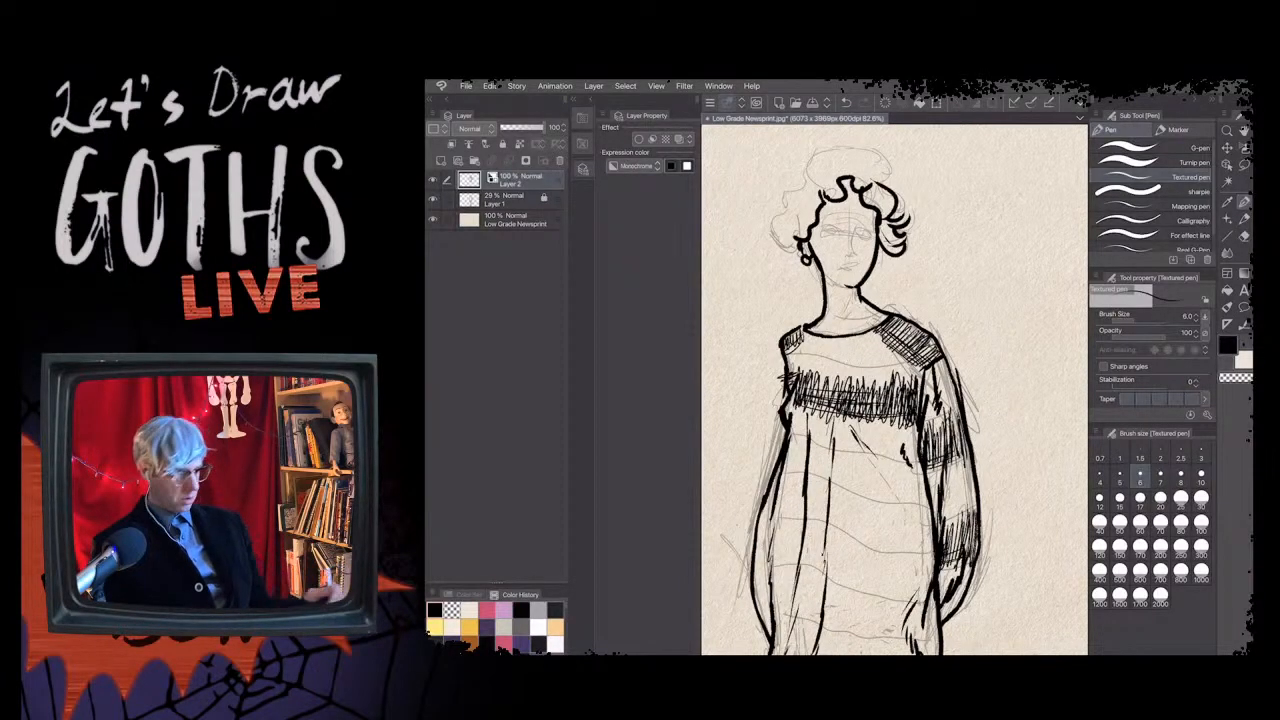
{"action": "mouse_move", "coordinate": [802, 379]}
{"action": "left_mouse_down"}
{"action": "mouse_move", "coordinate": [920, 380]}
{"action": "mouse_move", "coordinate": [912, 388]}
{"action": "left_mouse_up"}
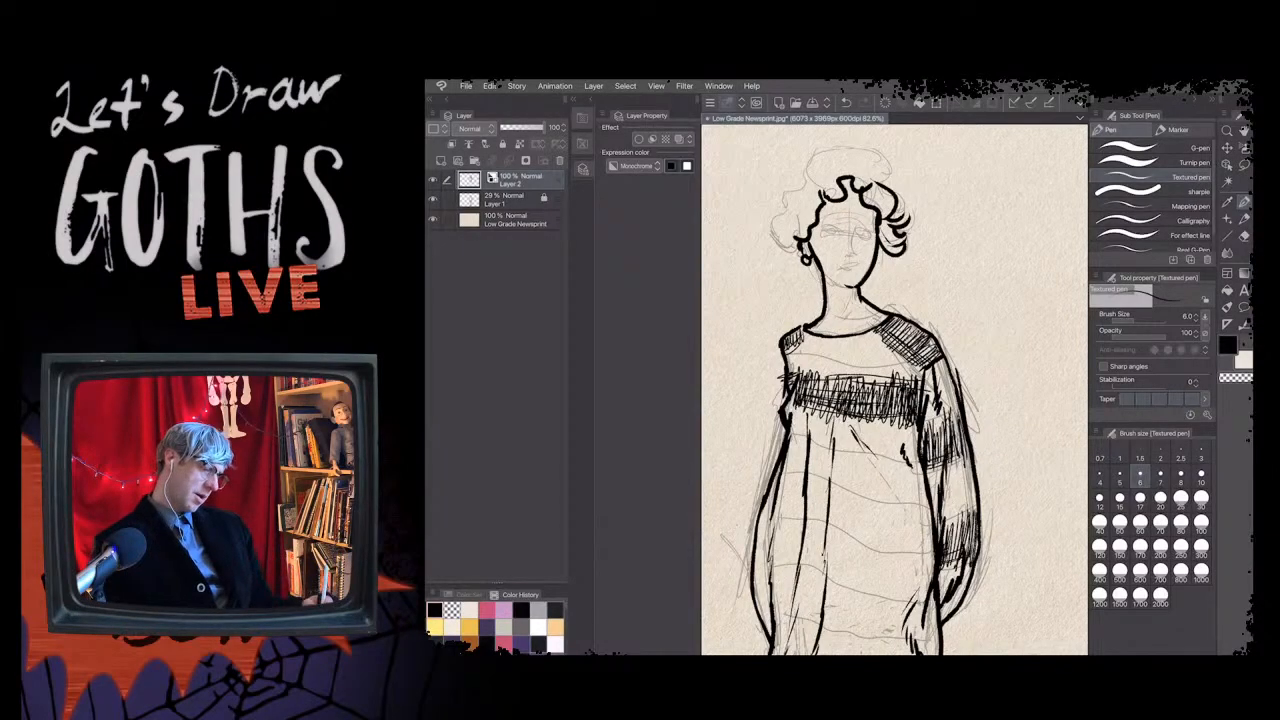
{"action": "left_click_drag", "start_coordinate": [806, 376], "coordinate": [846, 376]}
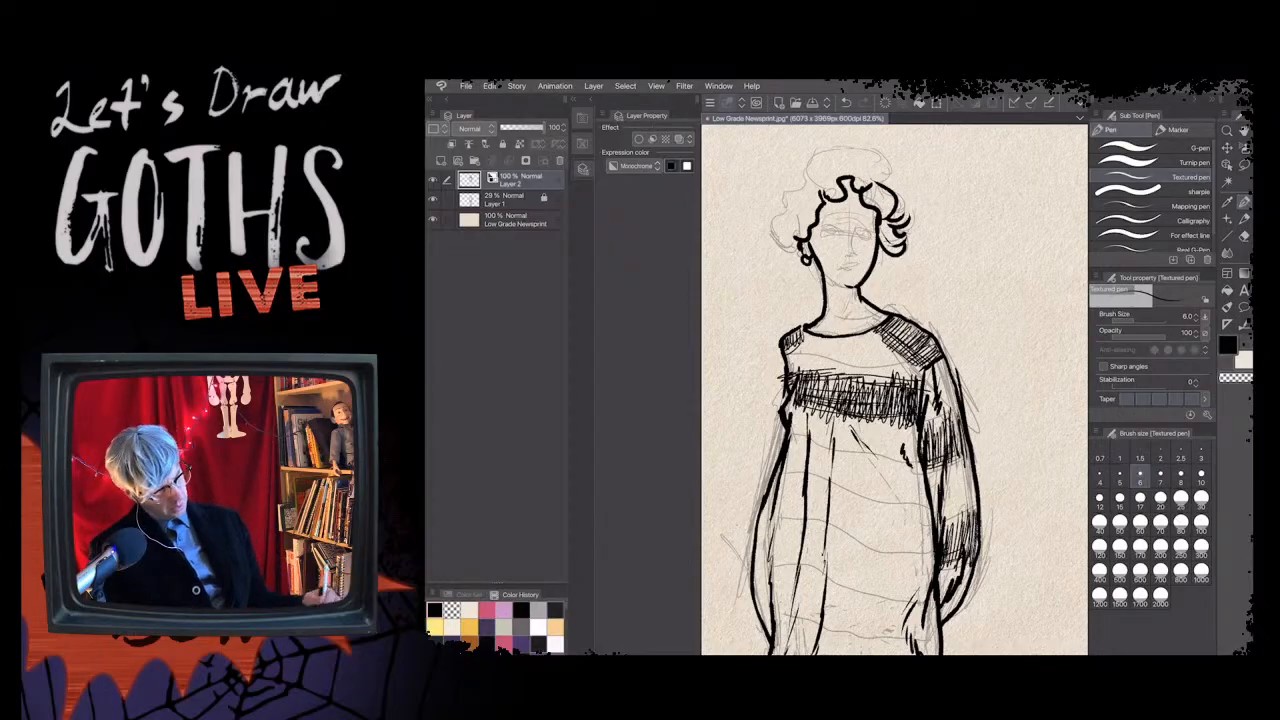
- Hatch the next dark stripe below the chest with vertical strokes from the left-hand edge to the right-hand sleeve
{"action": "mouse_move", "coordinate": [790, 434]}
{"action": "left_mouse_down"}
{"action": "mouse_move", "coordinate": [792, 474]}
{"action": "mouse_move", "coordinate": [862, 494]}
{"action": "left_mouse_up"}
{"action": "left_click_drag", "start_coordinate": [868, 460], "coordinate": [876, 500]}
{"action": "left_click_drag", "start_coordinate": [880, 456], "coordinate": [886, 502]}
{"action": "left_click_drag", "start_coordinate": [890, 456], "coordinate": [902, 504]}
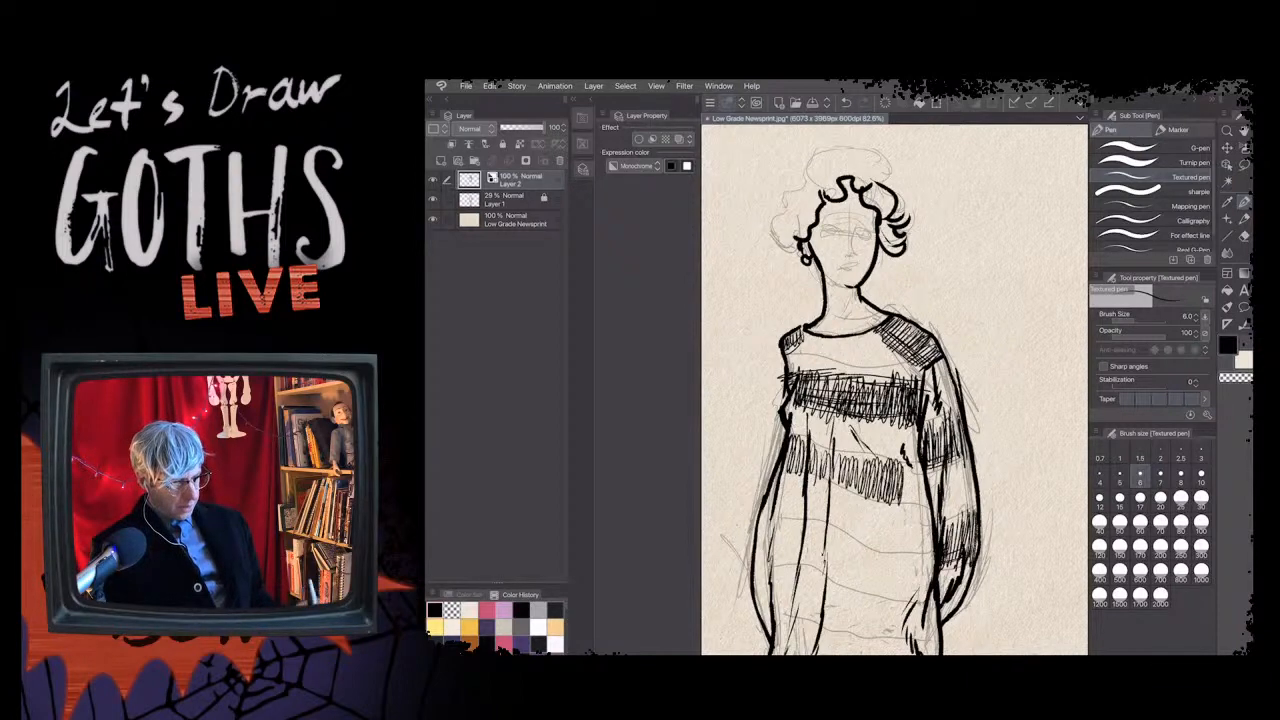
{"action": "left_click_drag", "start_coordinate": [903, 460], "coordinate": [917, 510]}
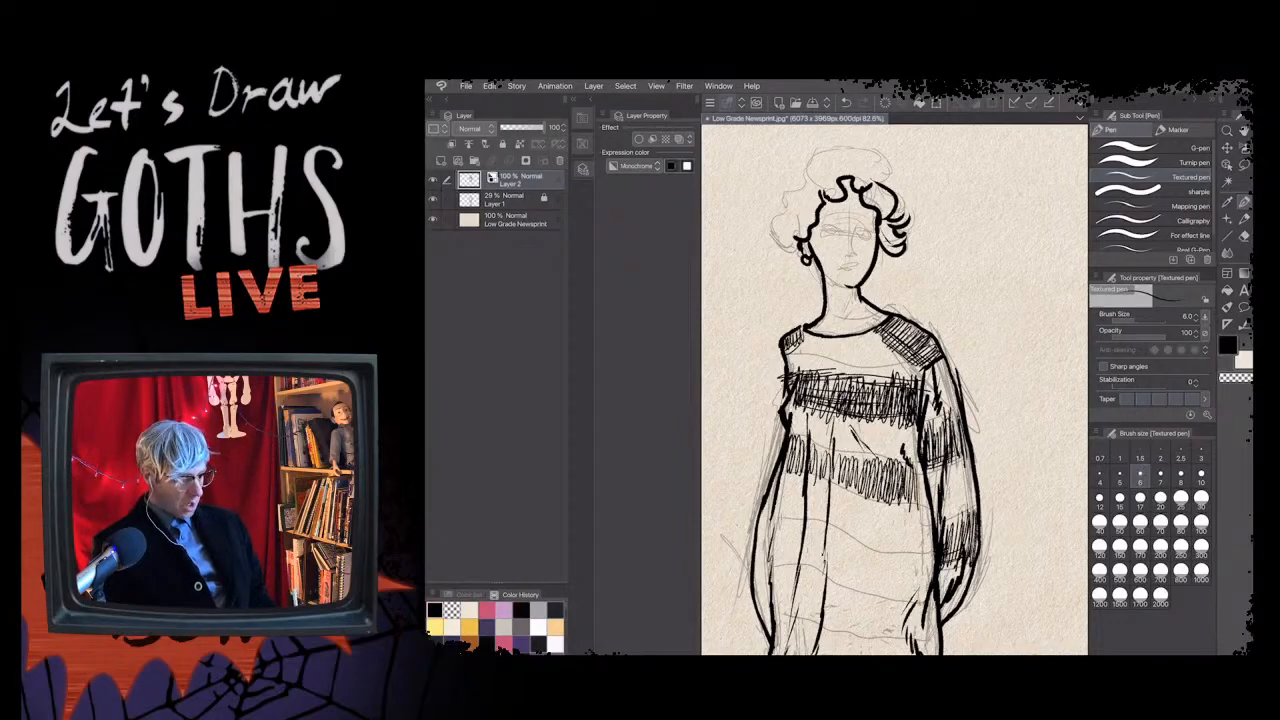
- Darken the sweater stripe below the chest with extra vertical strokes in its middle and beside the right-hand sleeve
{"action": "left_click_drag", "start_coordinate": [917, 466], "coordinate": [918, 496]}
{"action": "left_click_drag", "start_coordinate": [922, 468], "coordinate": [924, 506]}
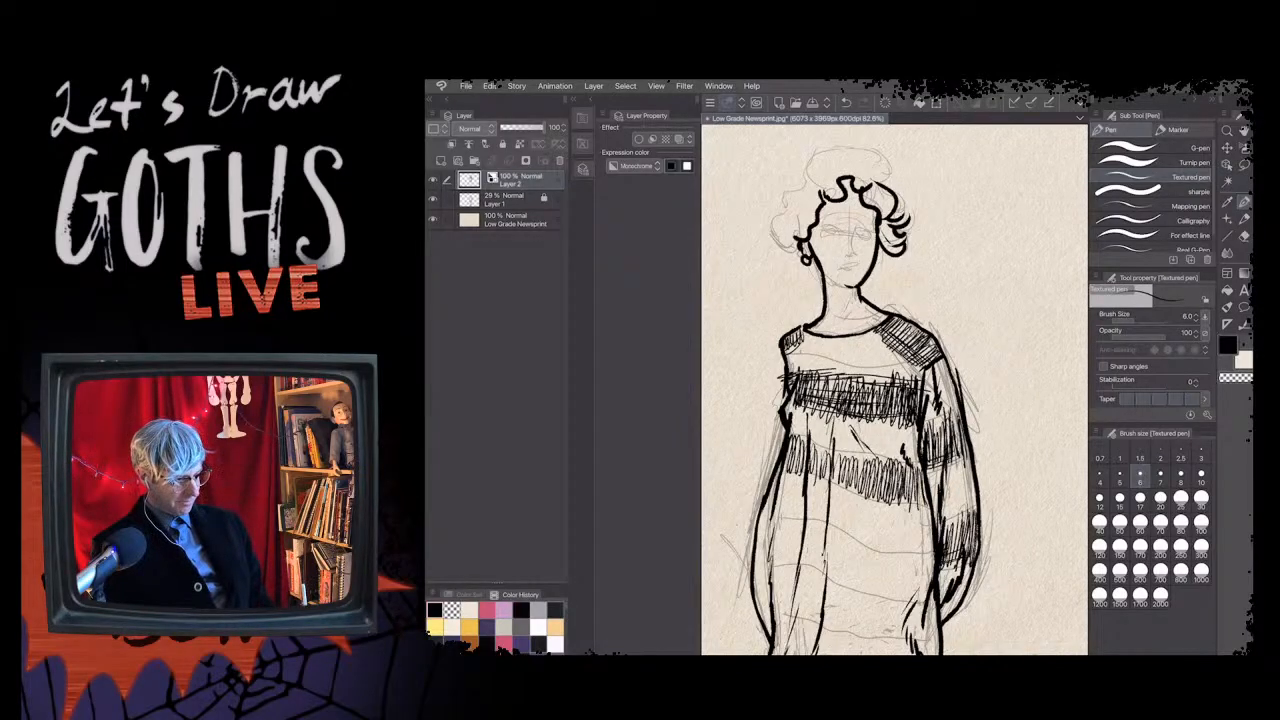
{"action": "left_click_drag", "start_coordinate": [857, 457], "coordinate": [858, 482]}
{"action": "left_click_drag", "start_coordinate": [859, 454], "coordinate": [866, 499]}
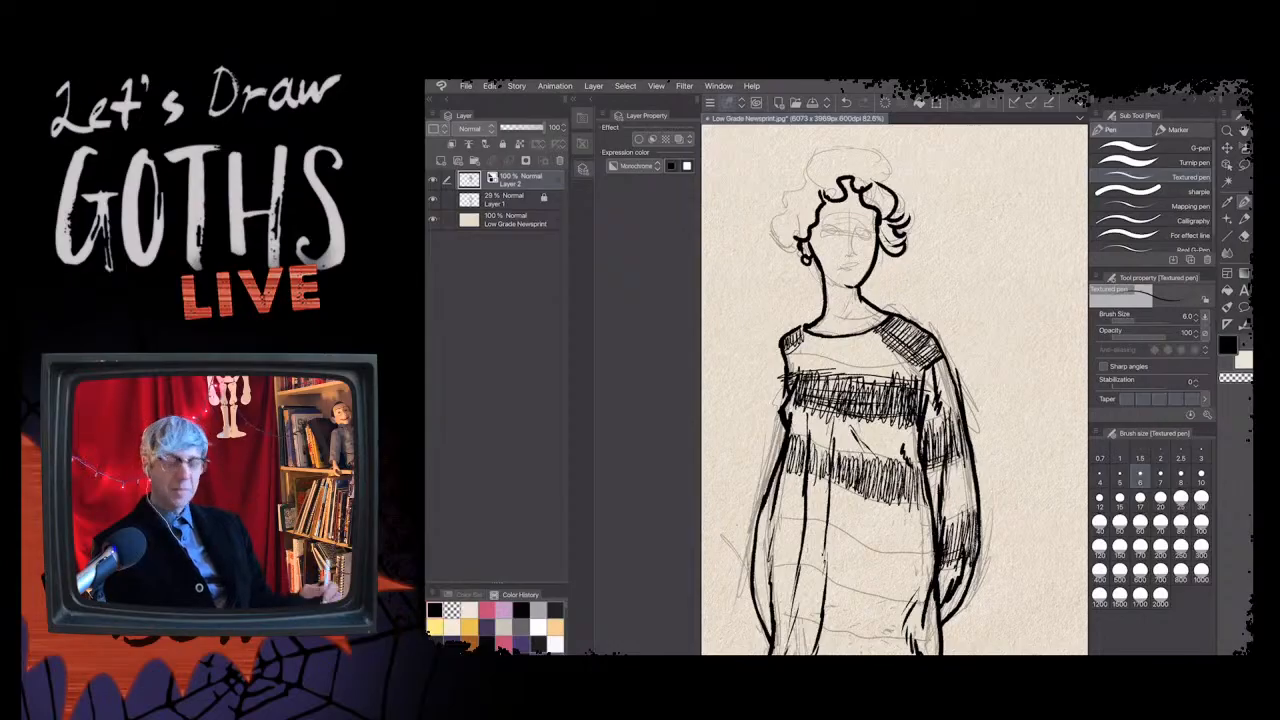
- Hatch the dark stripe across the sweater's lower torso with slightly slanted vertical strokes from the left-hand edge to the right-hand sleeve
{"action": "left_click_drag", "start_coordinate": [770, 522], "coordinate": [767, 549]}
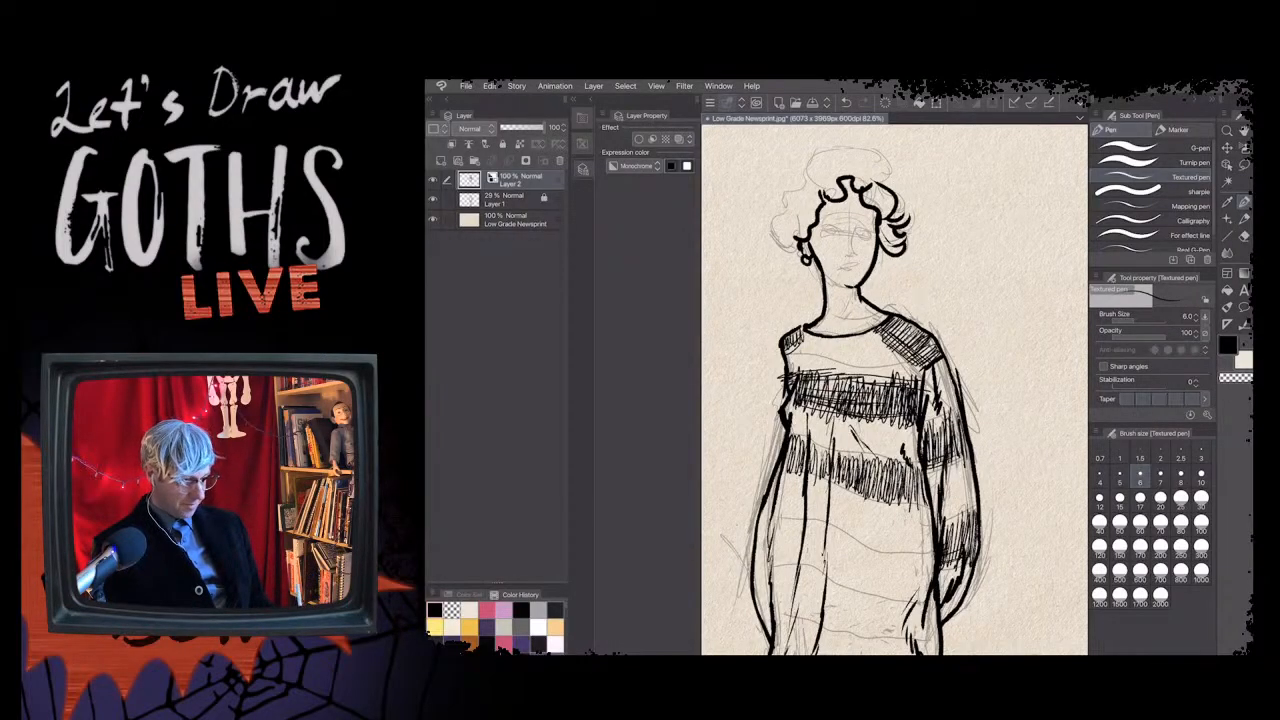
{"action": "mouse_move", "coordinate": [770, 500]}
{"action": "left_mouse_down"}
{"action": "mouse_move", "coordinate": [759, 540]}
{"action": "mouse_move", "coordinate": [780, 562]}
{"action": "left_mouse_up"}
{"action": "mouse_move", "coordinate": [792, 518]}
{"action": "left_mouse_down"}
{"action": "mouse_move", "coordinate": [788, 560]}
{"action": "mouse_move", "coordinate": [824, 576]}
{"action": "left_mouse_up"}
{"action": "left_click_drag", "start_coordinate": [838, 530], "coordinate": [826, 568]}
{"action": "left_click_drag", "start_coordinate": [842, 532], "coordinate": [834, 580]}
{"action": "left_click_drag", "start_coordinate": [848, 538], "coordinate": [836, 584]}
{"action": "mouse_move", "coordinate": [838, 524]}
{"action": "left_mouse_down"}
{"action": "mouse_move", "coordinate": [822, 570]}
{"action": "mouse_move", "coordinate": [846, 588]}
{"action": "left_mouse_up"}
{"action": "left_click_drag", "start_coordinate": [864, 540], "coordinate": [854, 590]}
{"action": "left_click_drag", "start_coordinate": [872, 546], "coordinate": [866, 592]}
{"action": "mouse_move", "coordinate": [886, 552]}
{"action": "left_mouse_down"}
{"action": "mouse_move", "coordinate": [872, 594]}
{"action": "mouse_move", "coordinate": [884, 598]}
{"action": "left_mouse_up"}
{"action": "left_click_drag", "start_coordinate": [904, 550], "coordinate": [896, 600]}
{"action": "left_click_drag", "start_coordinate": [916, 550], "coordinate": [904, 594]}
{"action": "left_click_drag", "start_coordinate": [922, 548], "coordinate": [912, 598]}
{"action": "left_click_drag", "start_coordinate": [930, 548], "coordinate": [920, 600]}
{"action": "left_click_drag", "start_coordinate": [934, 546], "coordinate": [928, 590]}
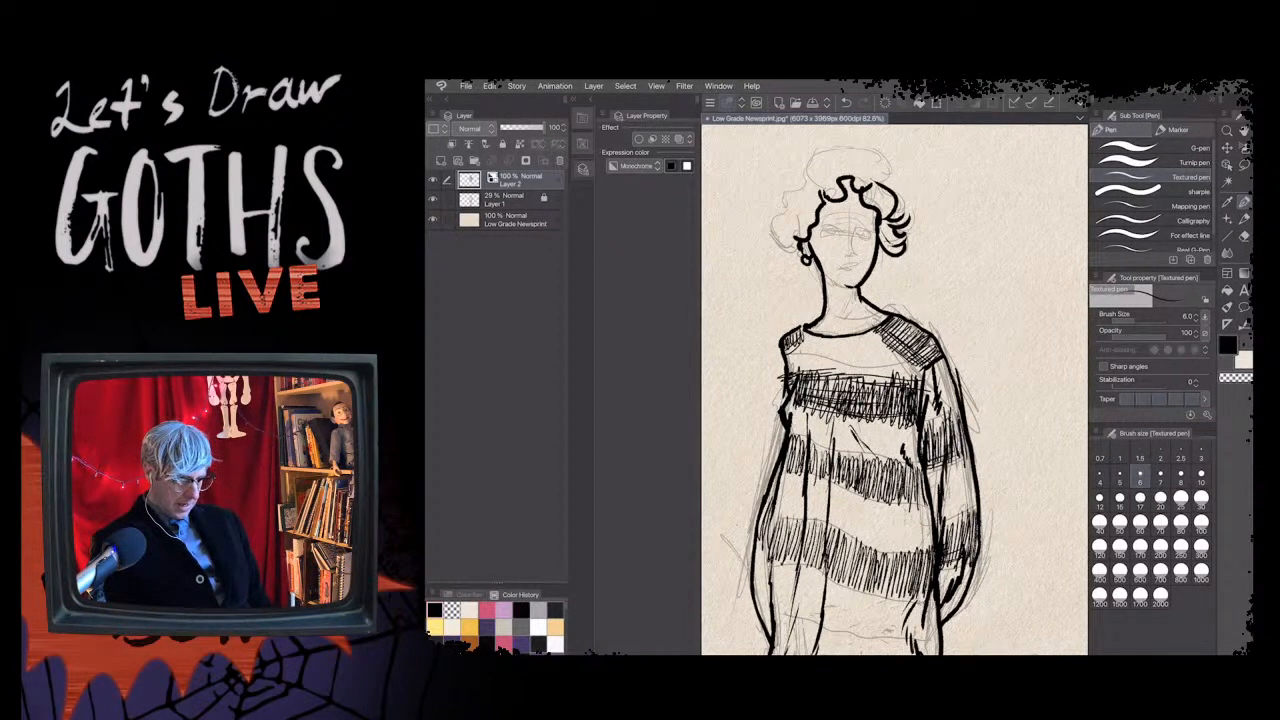
- Layer horizontal strokes over the lower-torso stripe and firm up its wavy upper line and left-hand edge
{"action": "left_click_drag", "start_coordinate": [870, 554], "coordinate": [904, 560]}
{"action": "left_click_drag", "start_coordinate": [880, 562], "coordinate": [912, 564]}
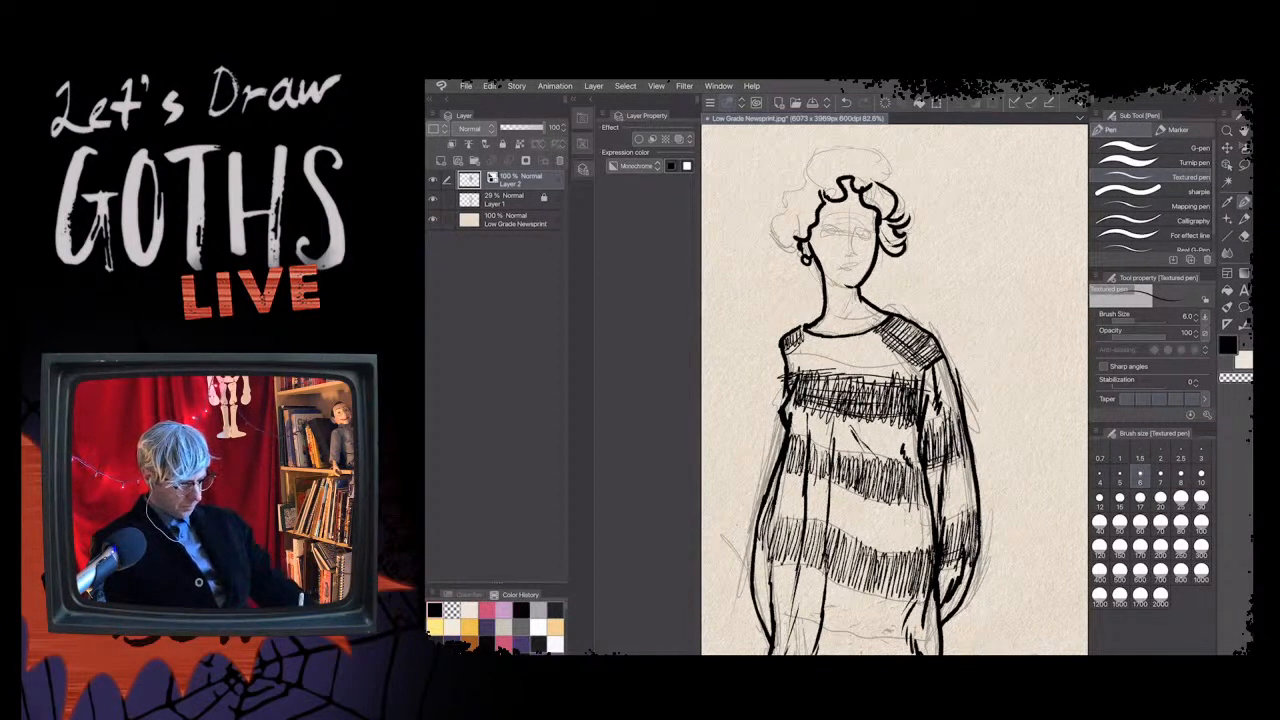
{"action": "left_click_drag", "start_coordinate": [840, 537], "coordinate": [878, 555]}
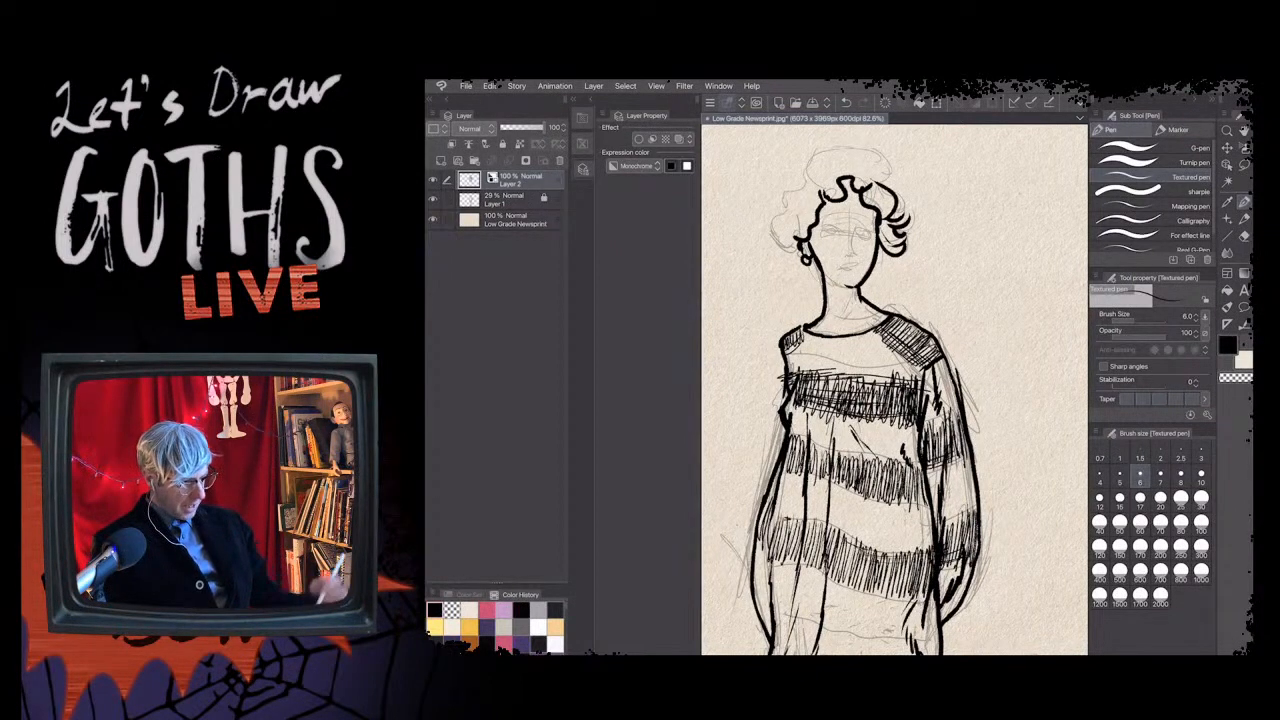
{"action": "left_click_drag", "start_coordinate": [806, 522], "coordinate": [868, 536]}
{"action": "mouse_move", "coordinate": [762, 523]}
{"action": "left_mouse_down"}
{"action": "mouse_move", "coordinate": [794, 516]}
{"action": "mouse_move", "coordinate": [924, 547]}
{"action": "left_mouse_up"}
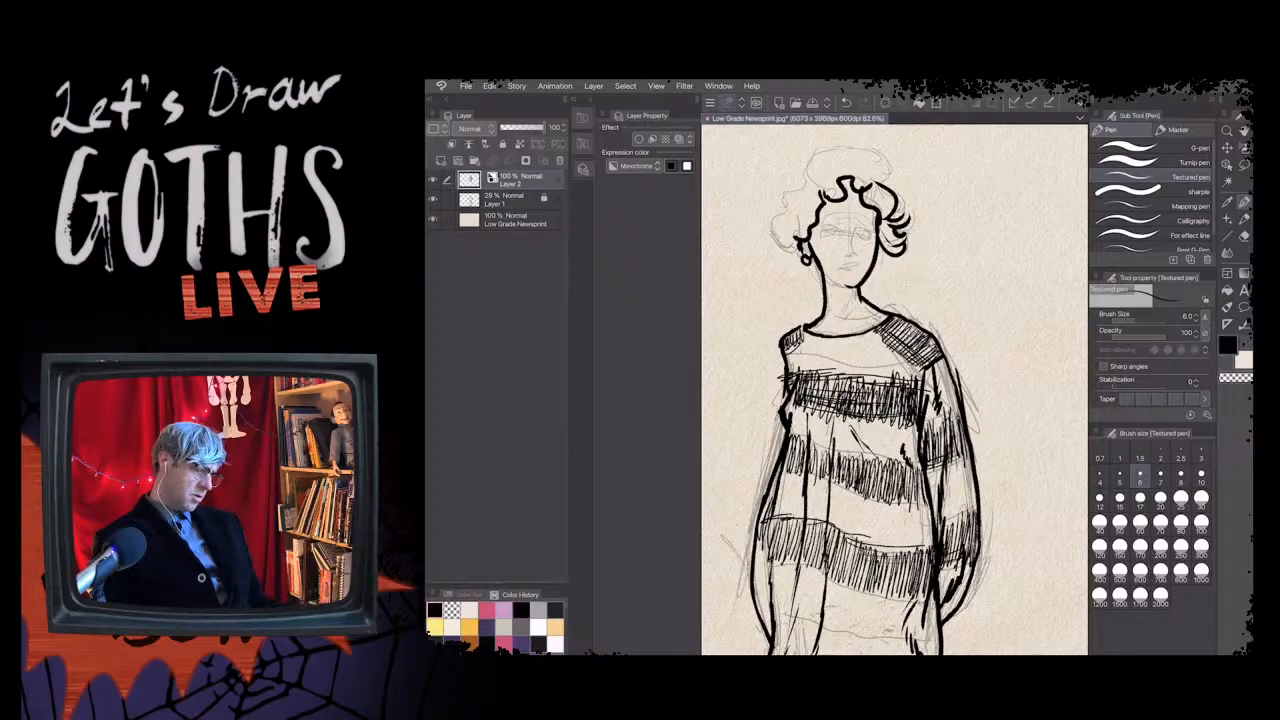
{"action": "scroll", "coordinate": [880, 400], "scroll_direction": "down", "scroll_amount": 2}
{"action": "mouse_move", "coordinate": [935, 524]}
{"action": "left_mouse_down"}
{"action": "mouse_move", "coordinate": [881, 509]}
{"action": "mouse_move", "coordinate": [906, 512]}
{"action": "left_mouse_up"}
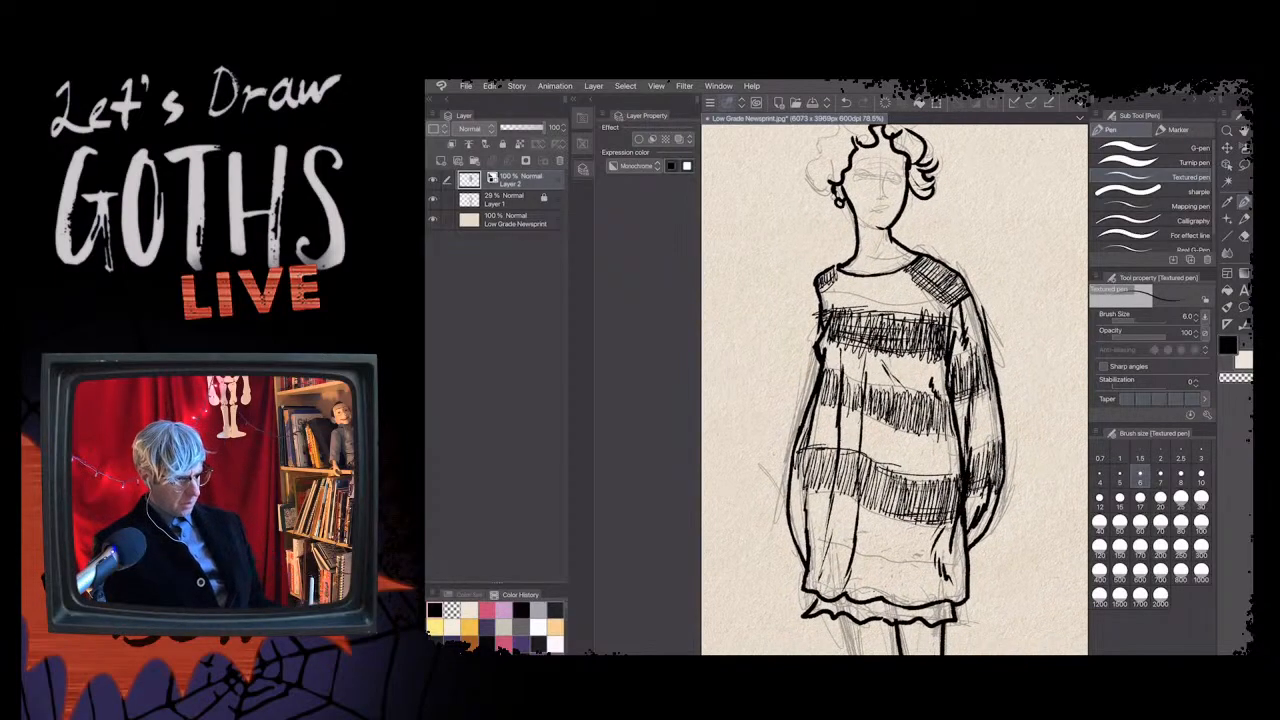
{"action": "left_click_drag", "start_coordinate": [804, 485], "coordinate": [870, 500]}
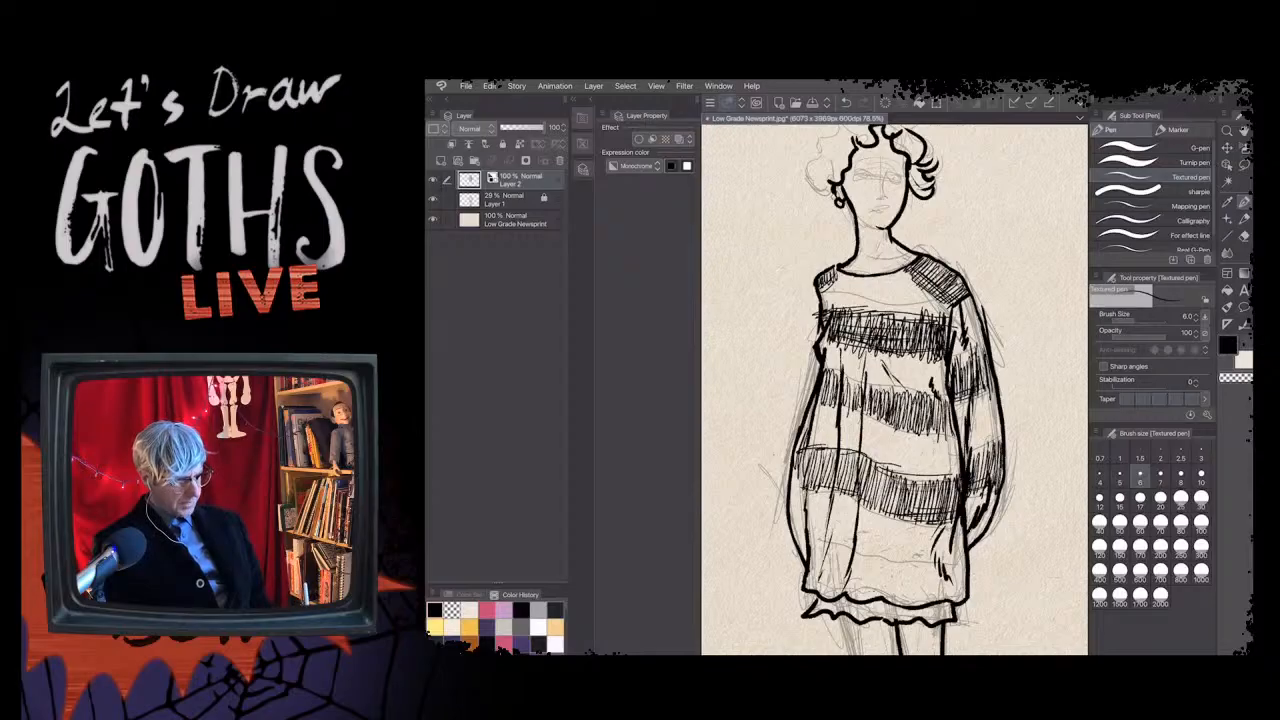
{"action": "left_click_drag", "start_coordinate": [798, 469], "coordinate": [795, 479]}
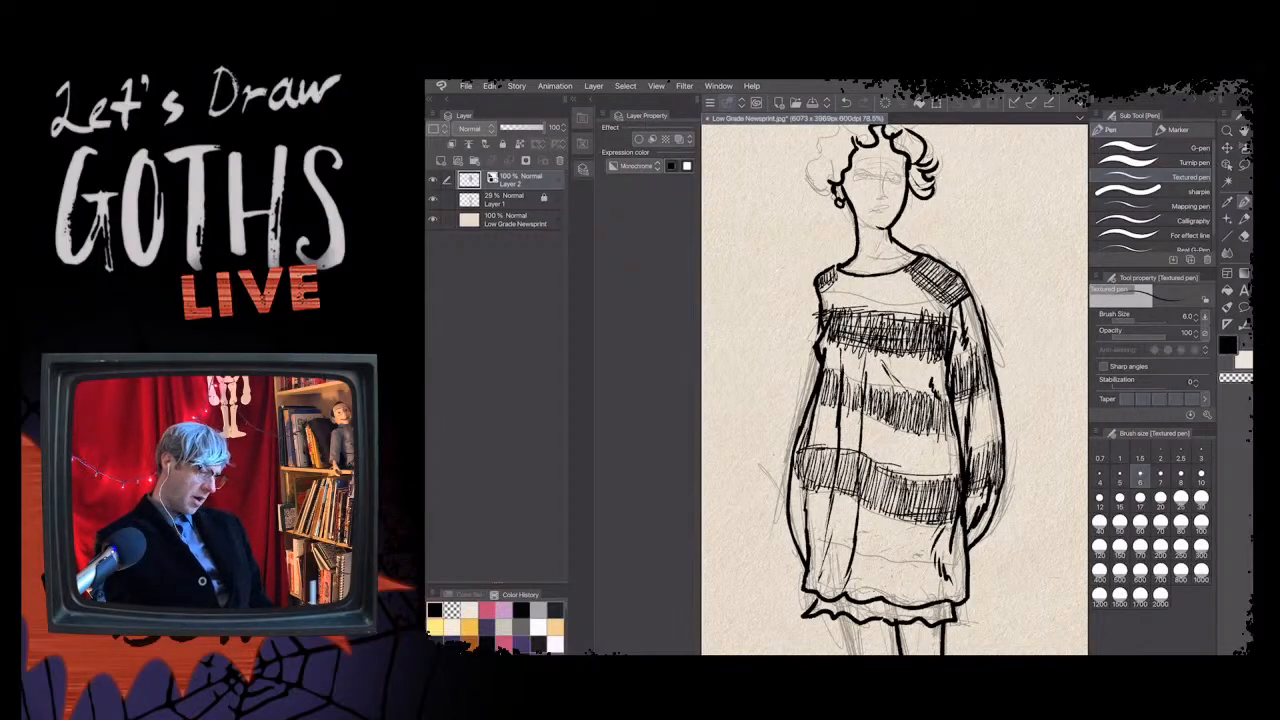
- Reinforce the stripe below the chest with horizontal strokes and a line along its upper edge
{"action": "mouse_move", "coordinate": [907, 429]}
{"action": "left_mouse_down"}
{"action": "mouse_move", "coordinate": [957, 440]}
{"action": "mouse_move", "coordinate": [950, 430]}
{"action": "left_mouse_up"}
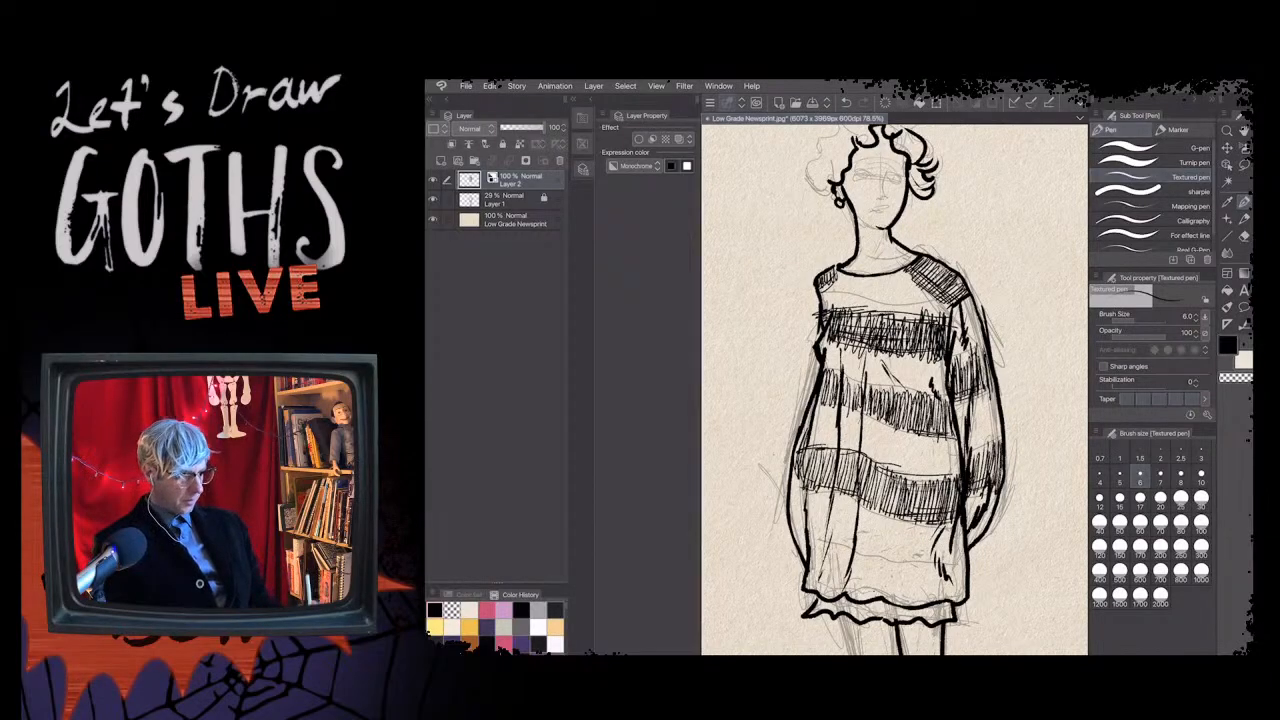
{"action": "mouse_move", "coordinate": [850, 388]}
{"action": "left_mouse_down"}
{"action": "mouse_move", "coordinate": [933, 393]}
{"action": "mouse_move", "coordinate": [917, 395]}
{"action": "left_mouse_up"}
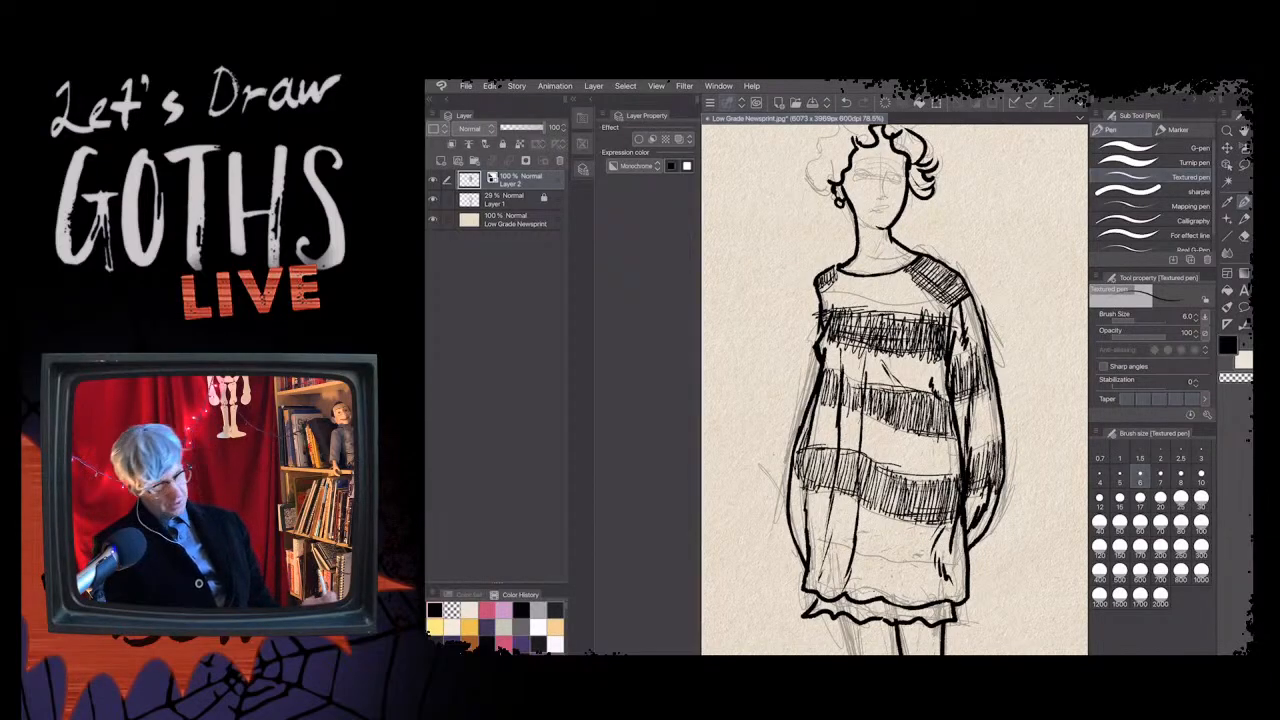
{"action": "left_click_drag", "start_coordinate": [845, 377], "coordinate": [857, 398]}
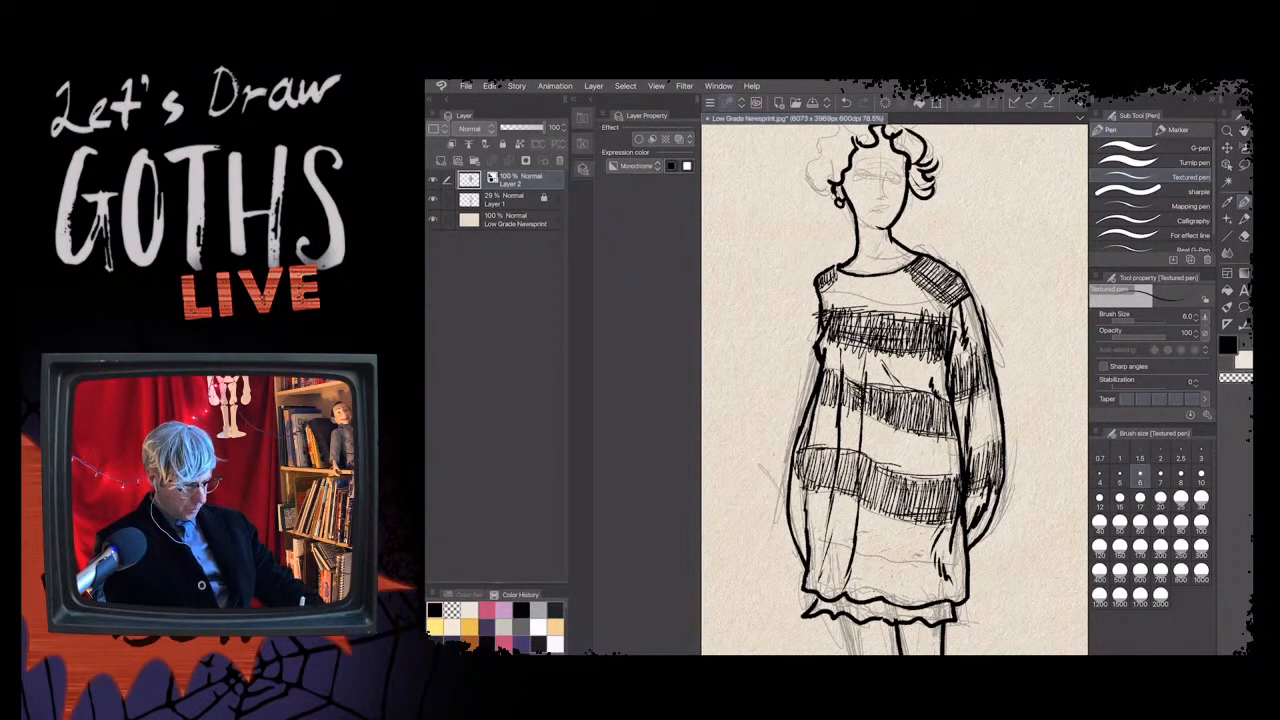
- Hatch the hem stripe with horizontal strokes at its right-hand end and vertical strokes across to the left-hand edge
{"action": "mouse_move", "coordinate": [912, 562]}
{"action": "left_mouse_down"}
{"action": "mouse_move", "coordinate": [964, 566]}
{"action": "mouse_move", "coordinate": [958, 580]}
{"action": "left_mouse_up"}
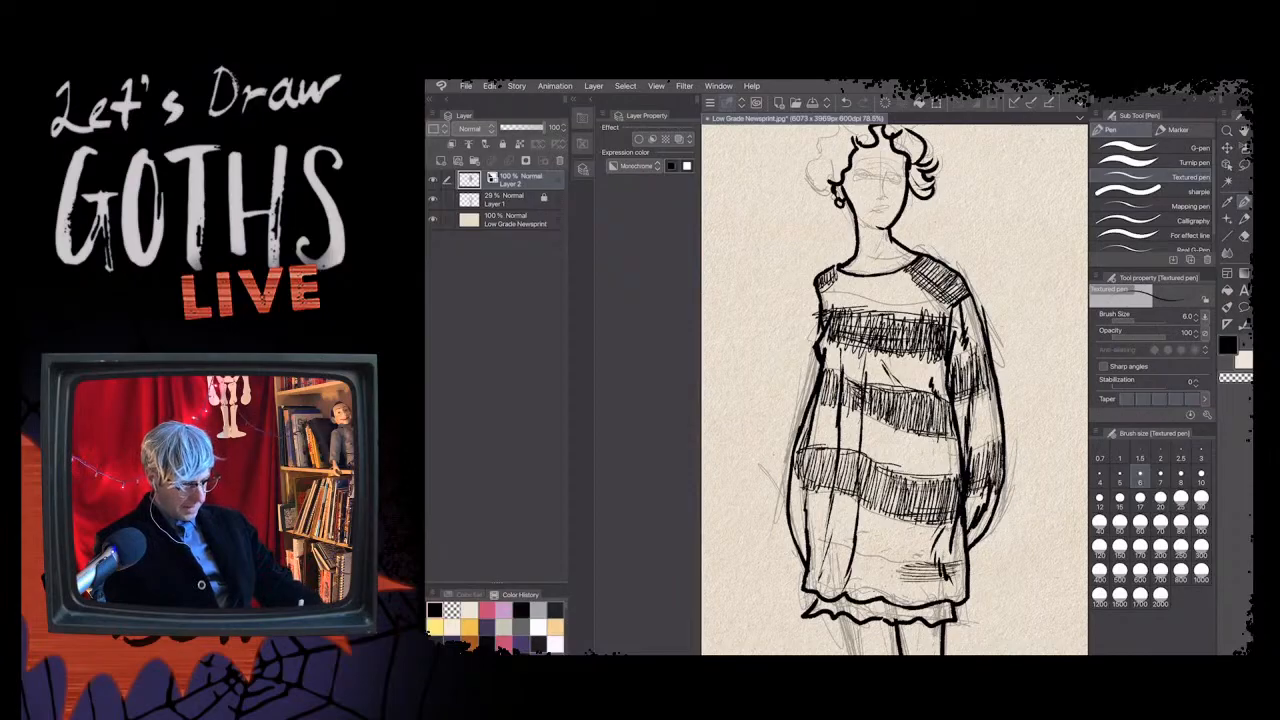
{"action": "left_click_drag", "start_coordinate": [904, 580], "coordinate": [958, 586]}
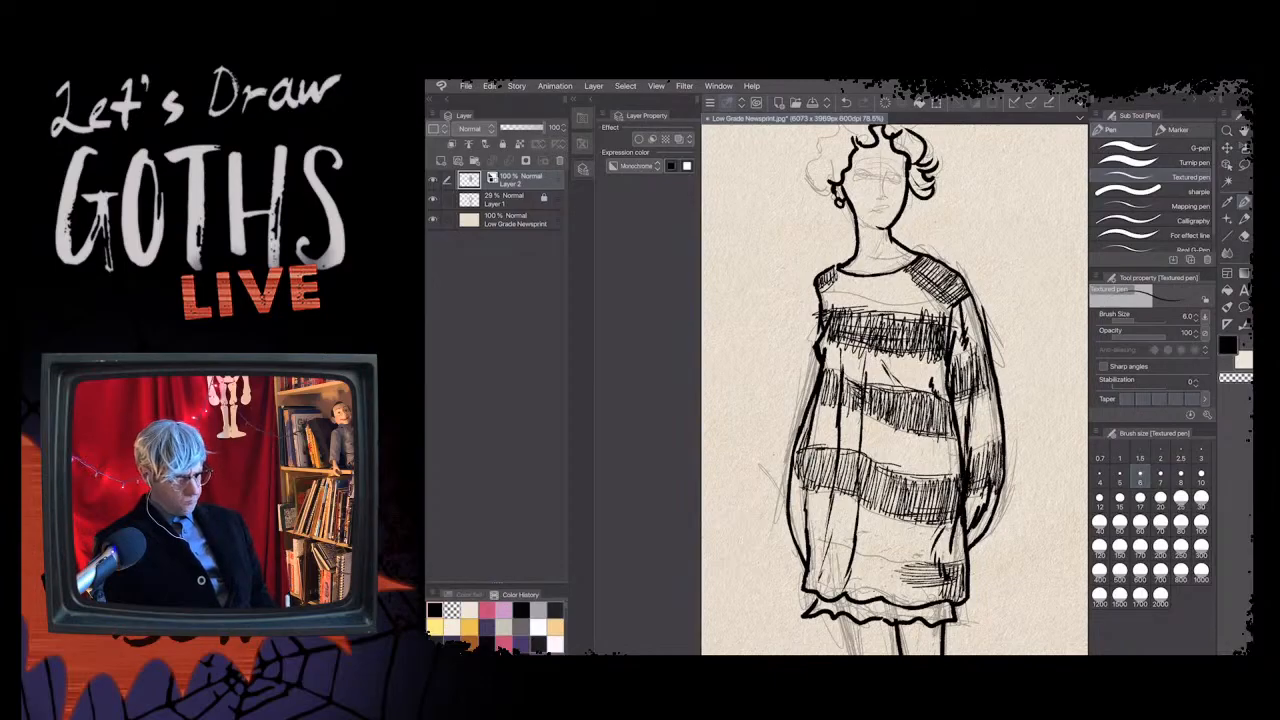
{"action": "left_click_drag", "start_coordinate": [938, 566], "coordinate": [932, 598]}
{"action": "left_click_drag", "start_coordinate": [920, 564], "coordinate": [914, 604]}
{"action": "left_click_drag", "start_coordinate": [902, 562], "coordinate": [896, 604]}
{"action": "left_click_drag", "start_coordinate": [890, 564], "coordinate": [884, 600]}
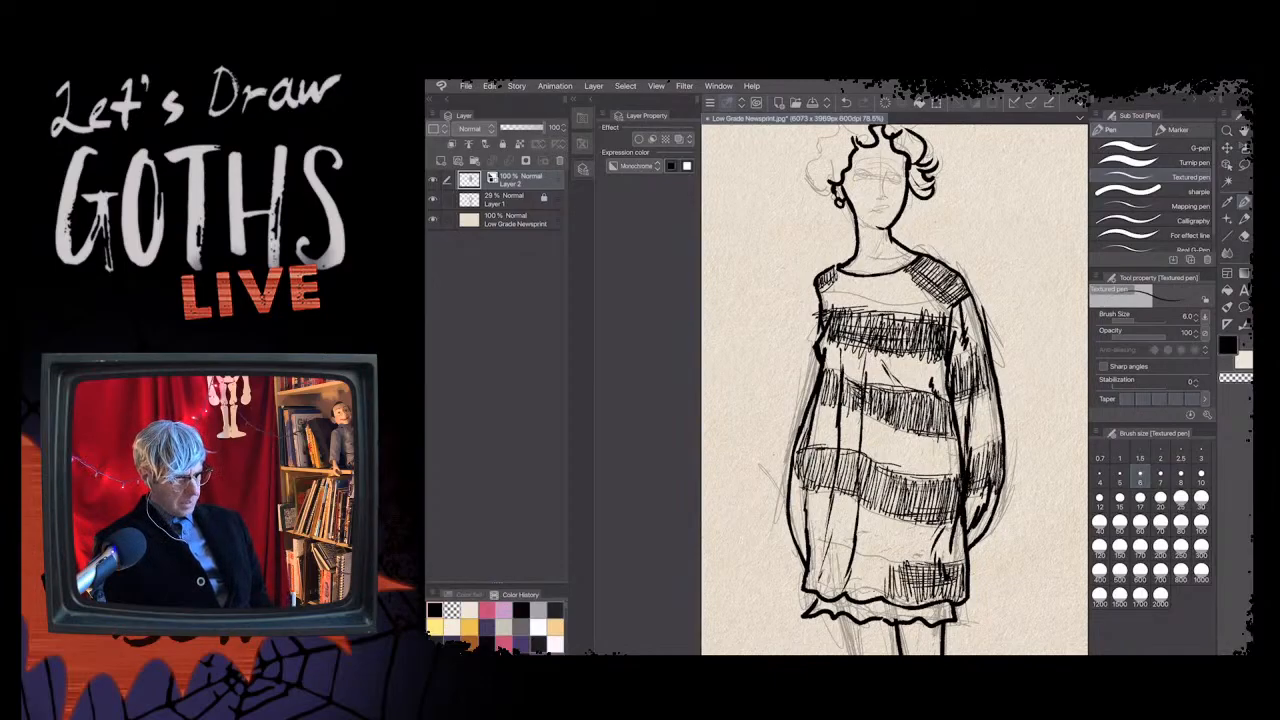
{"action": "left_click_drag", "start_coordinate": [884, 562], "coordinate": [878, 596]}
{"action": "left_click_drag", "start_coordinate": [868, 558], "coordinate": [862, 598]}
{"action": "left_click_drag", "start_coordinate": [852, 552], "coordinate": [846, 596]}
{"action": "left_click_drag", "start_coordinate": [838, 548], "coordinate": [830, 598]}
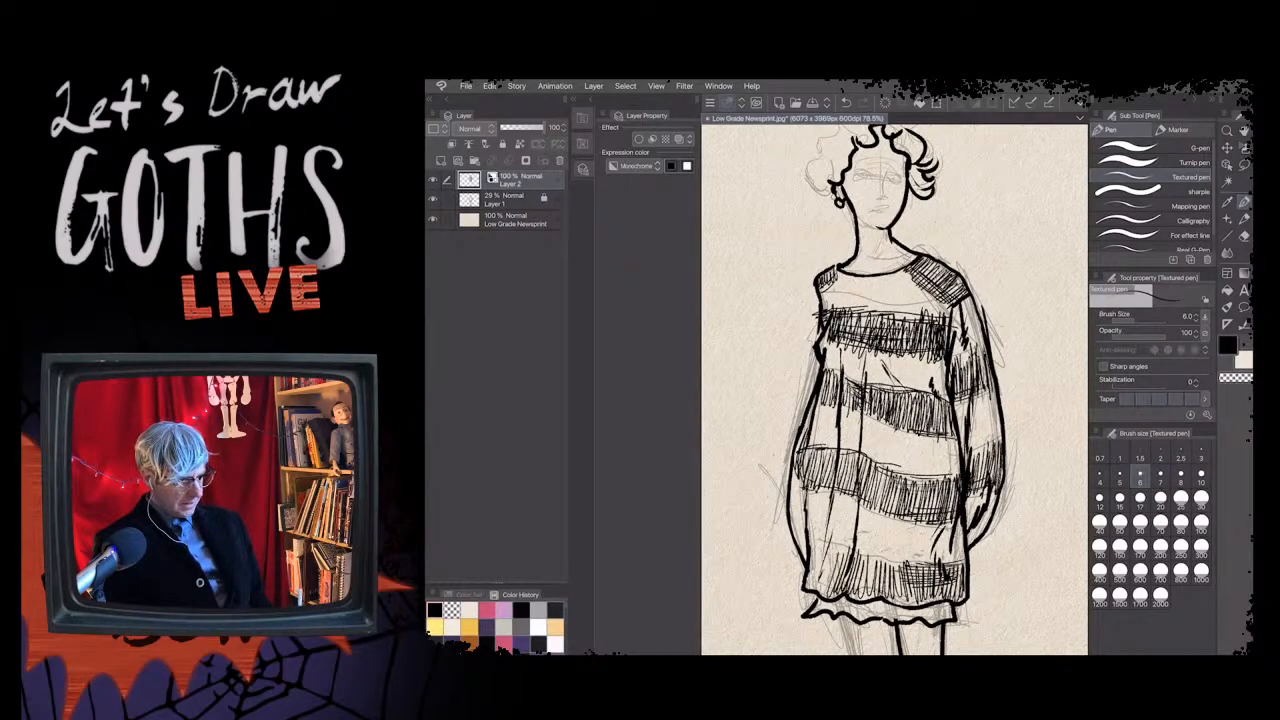
{"action": "mouse_move", "coordinate": [840, 550]}
{"action": "left_mouse_down"}
{"action": "mouse_move", "coordinate": [832, 594]}
{"action": "mouse_move", "coordinate": [806, 588]}
{"action": "left_mouse_up"}
- Hatch the dark stripe at the lower end of the left-hand sleeve with short, dense strokes
{"action": "left_click_drag", "start_coordinate": [806, 514], "coordinate": [801, 552]}
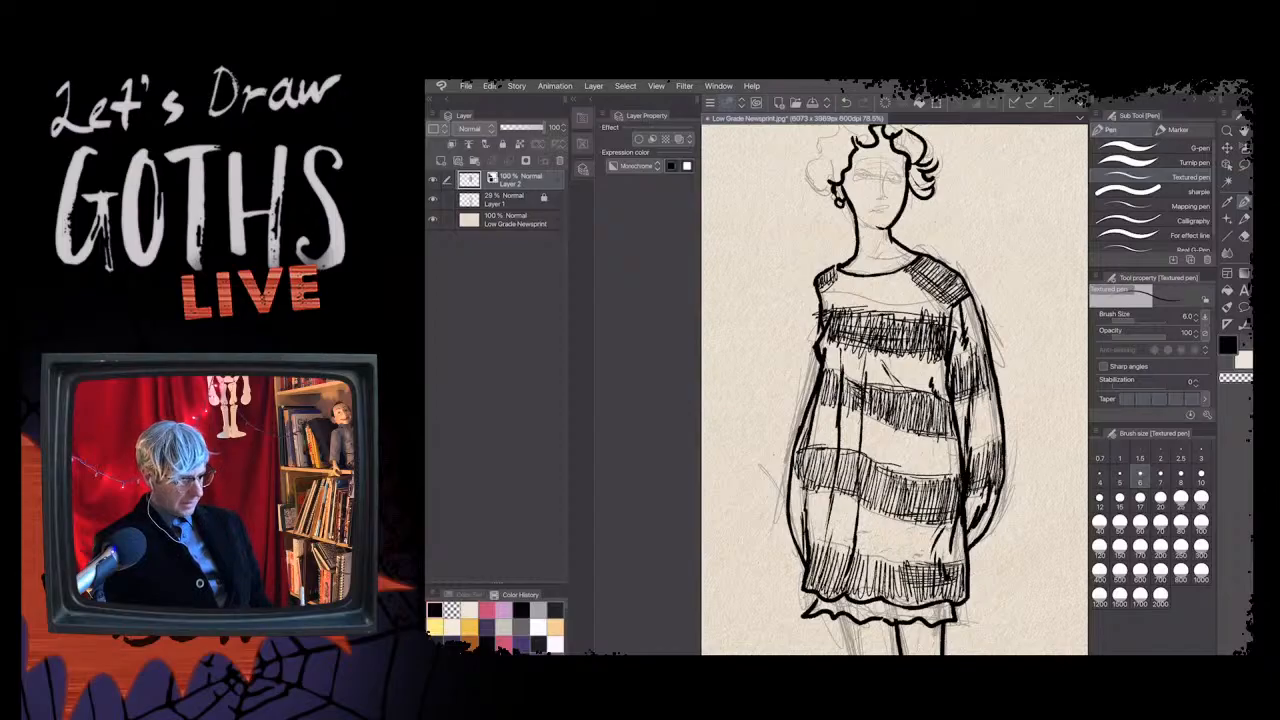
{"action": "left_click_drag", "start_coordinate": [806, 514], "coordinate": [799, 558]}
{"action": "mouse_move", "coordinate": [802, 518]}
{"action": "left_mouse_down"}
{"action": "mouse_move", "coordinate": [796, 552]}
{"action": "mouse_move", "coordinate": [791, 517]}
{"action": "left_mouse_up"}
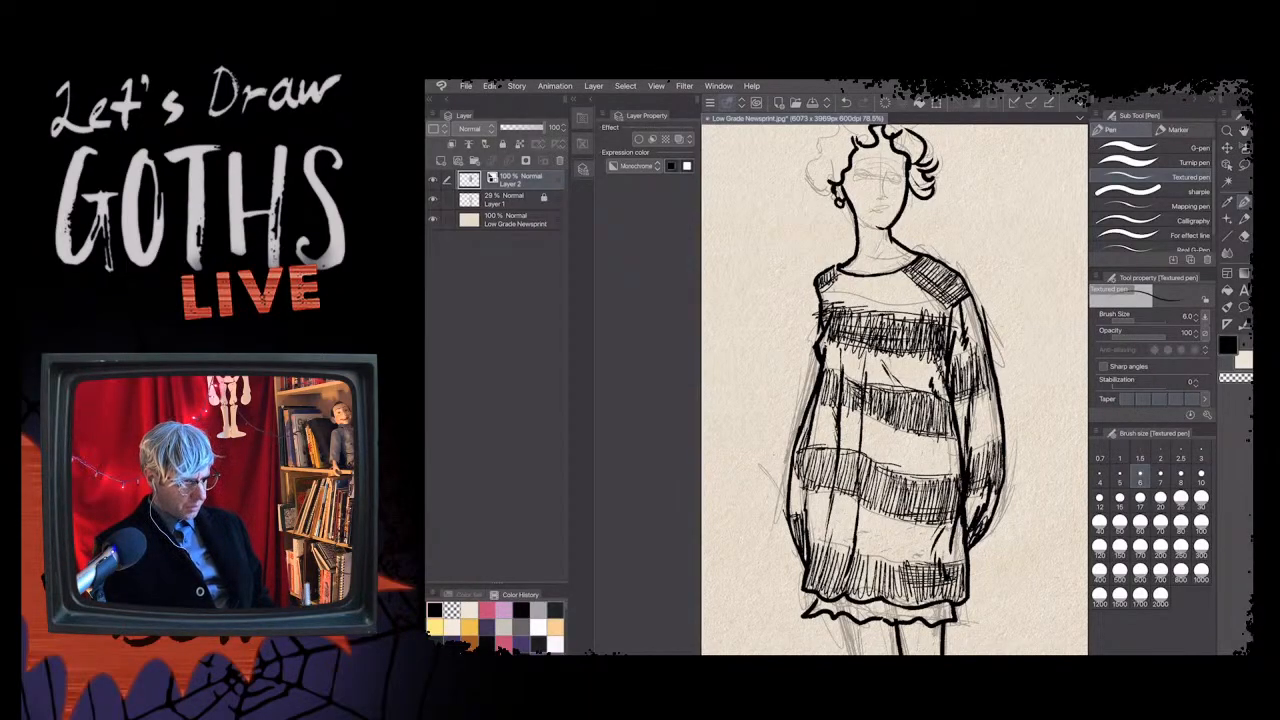
- Add loose fold strokes down the sweater's left-hand side and middle, running through the light bands between the stripes
{"action": "left_click_drag", "start_coordinate": [830, 481], "coordinate": [828, 513]}
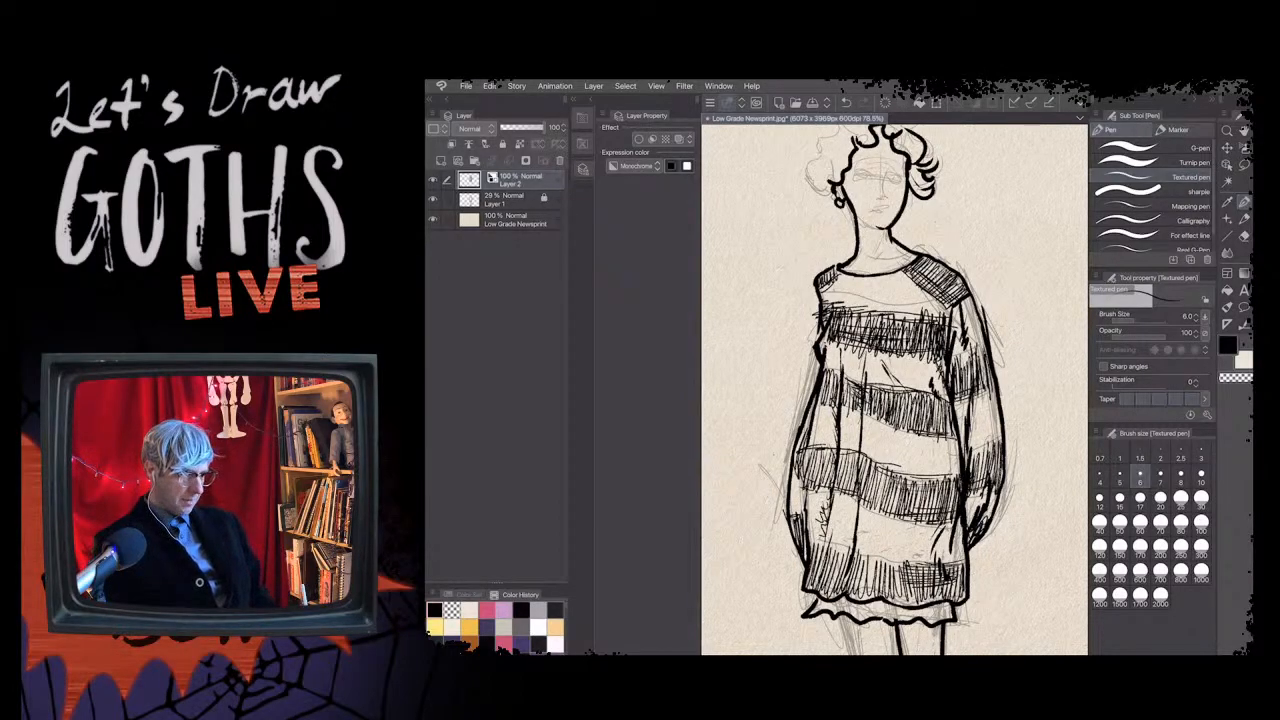
{"action": "left_click_drag", "start_coordinate": [858, 408], "coordinate": [858, 452]}
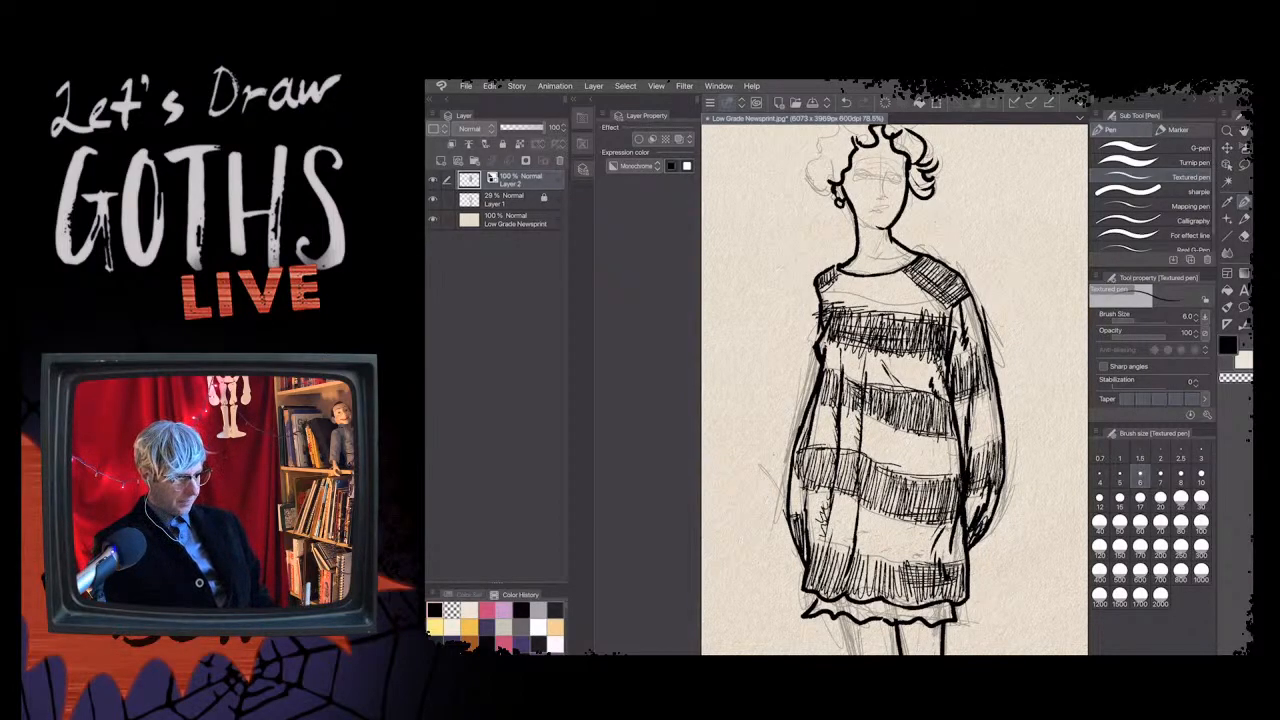
{"action": "left_click_drag", "start_coordinate": [856, 496], "coordinate": [854, 544]}
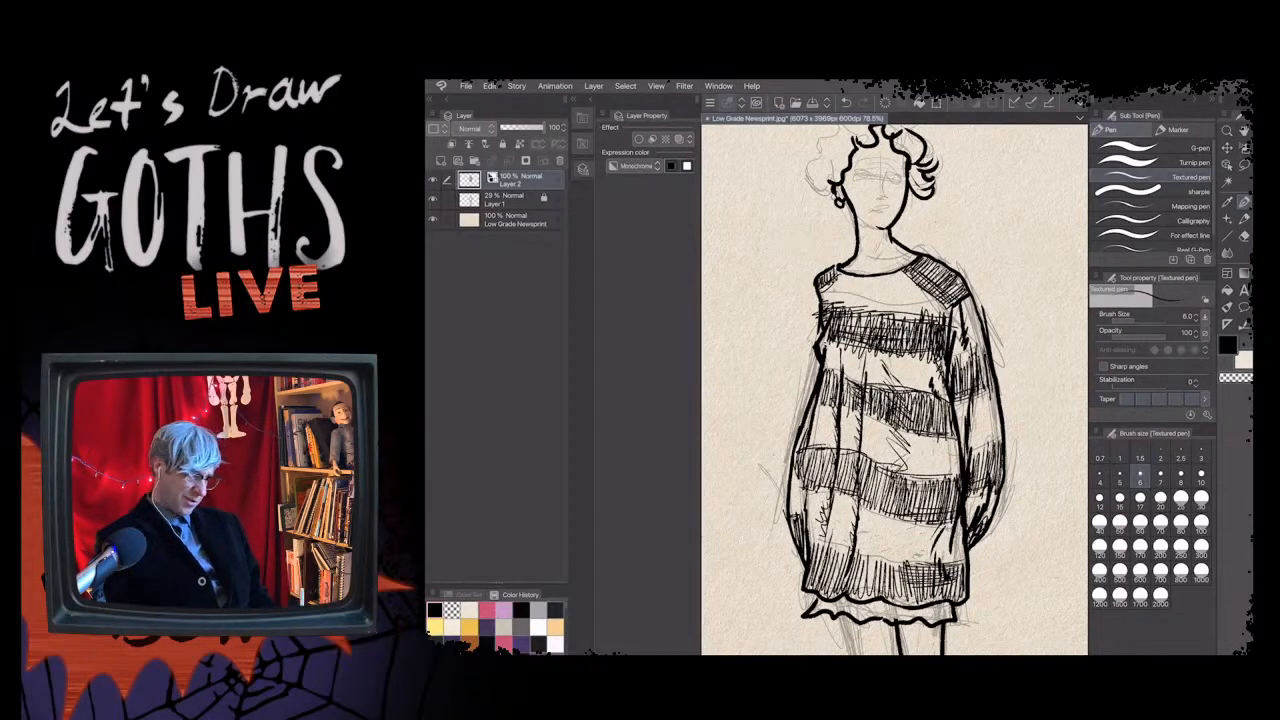
{"action": "left_click_drag", "start_coordinate": [890, 498], "coordinate": [899, 538]}
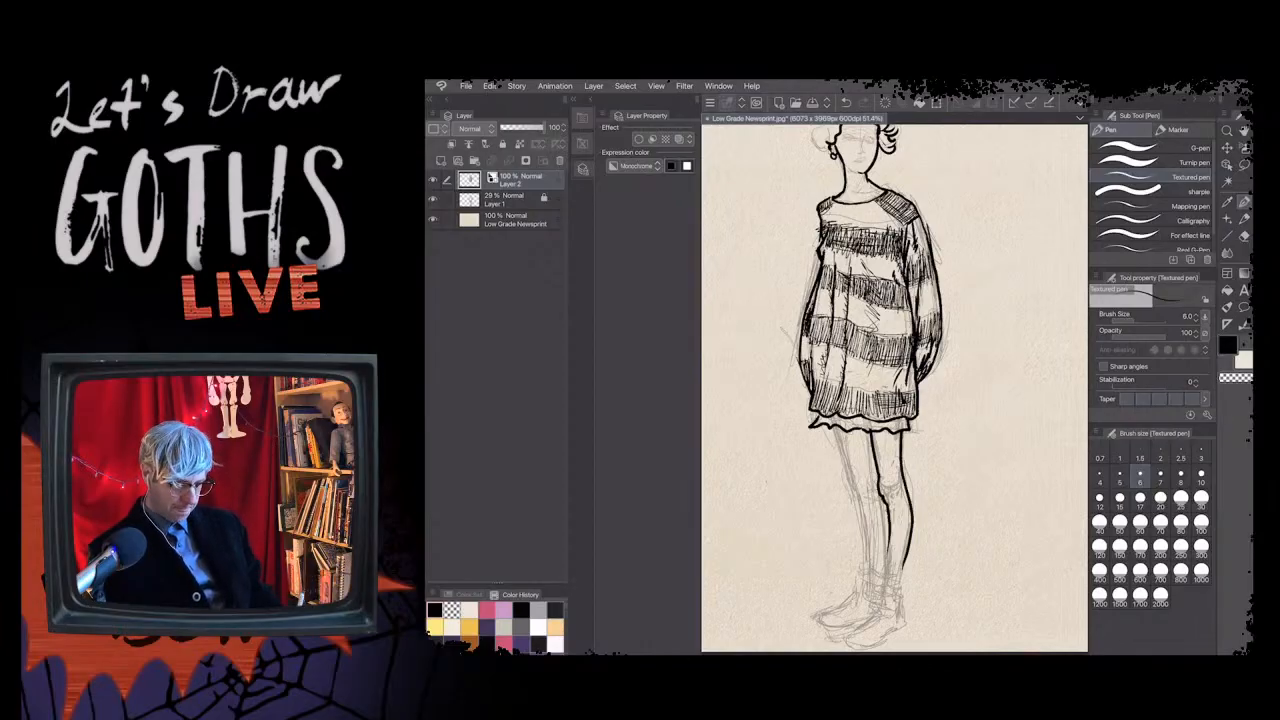
- Set the brush size to 20 and ink the right-hand leg's lower shin lines and the cuff around its ankle
{"action": "left_click", "coordinate": [1160, 500]}
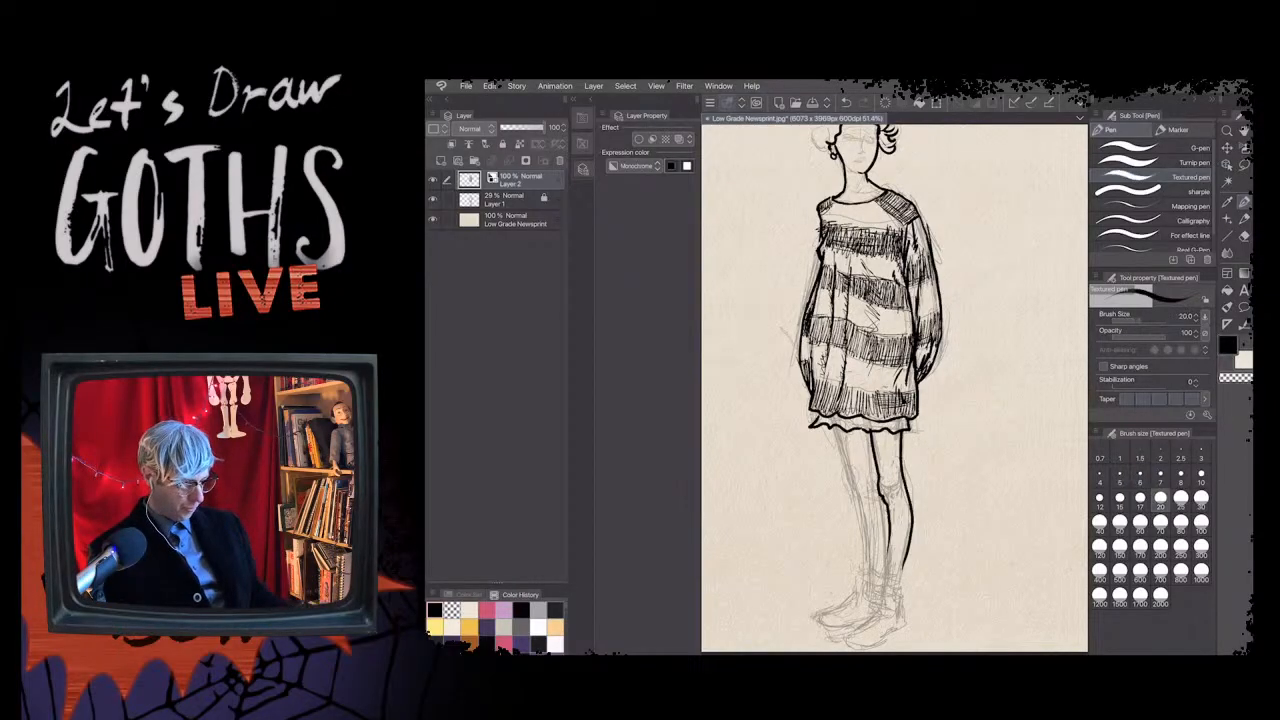
{"action": "scroll", "coordinate": [894, 388], "scroll_direction": "up", "scroll_amount": 2}
{"action": "scroll", "coordinate": [894, 371], "scroll_direction": "down", "scroll_amount": 1}
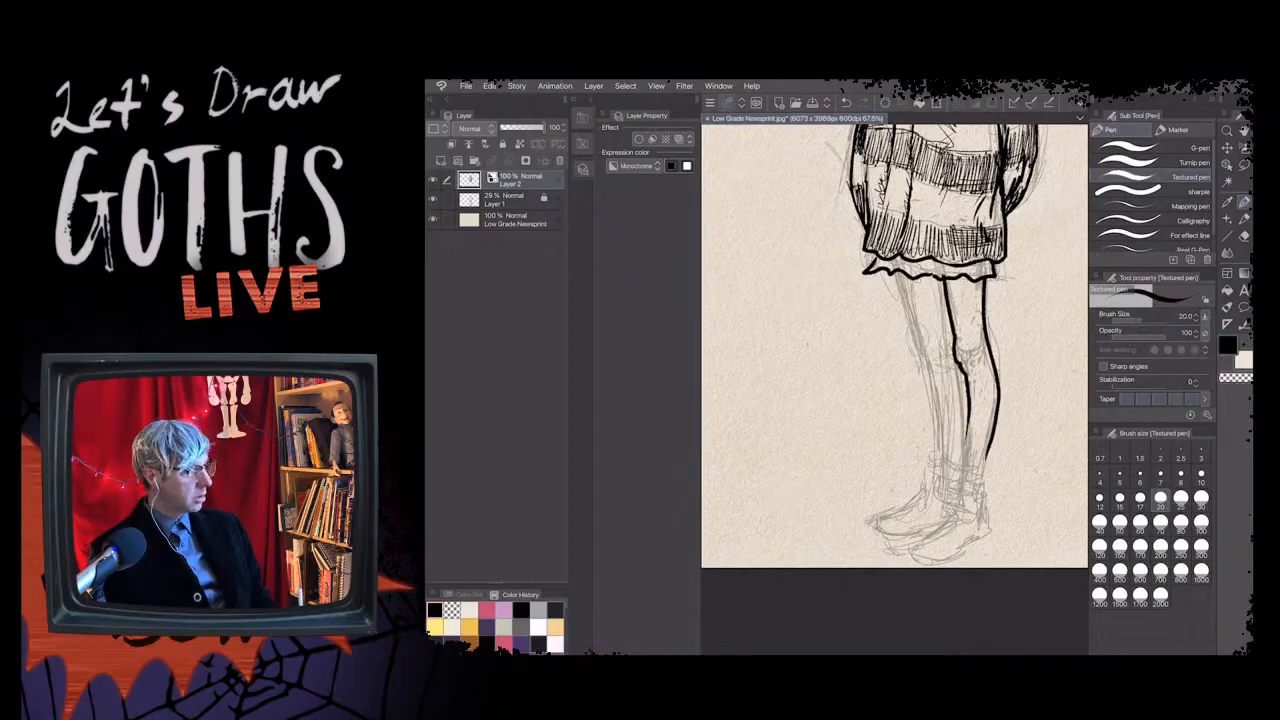
{"action": "left_click_drag", "start_coordinate": [968, 412], "coordinate": [962, 472]}
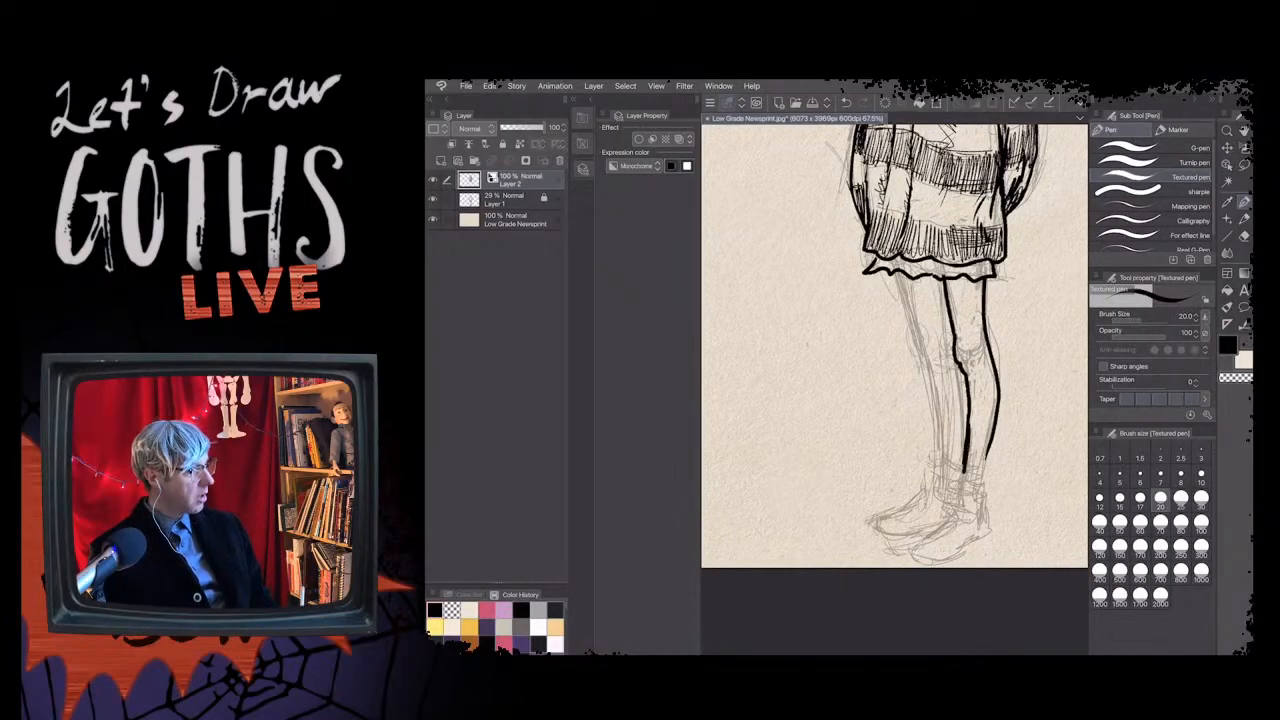
{"action": "mouse_move", "coordinate": [962, 472]}
{"action": "left_mouse_down"}
{"action": "mouse_move", "coordinate": [987, 486]}
{"action": "mouse_move", "coordinate": [983, 506]}
{"action": "left_mouse_up"}
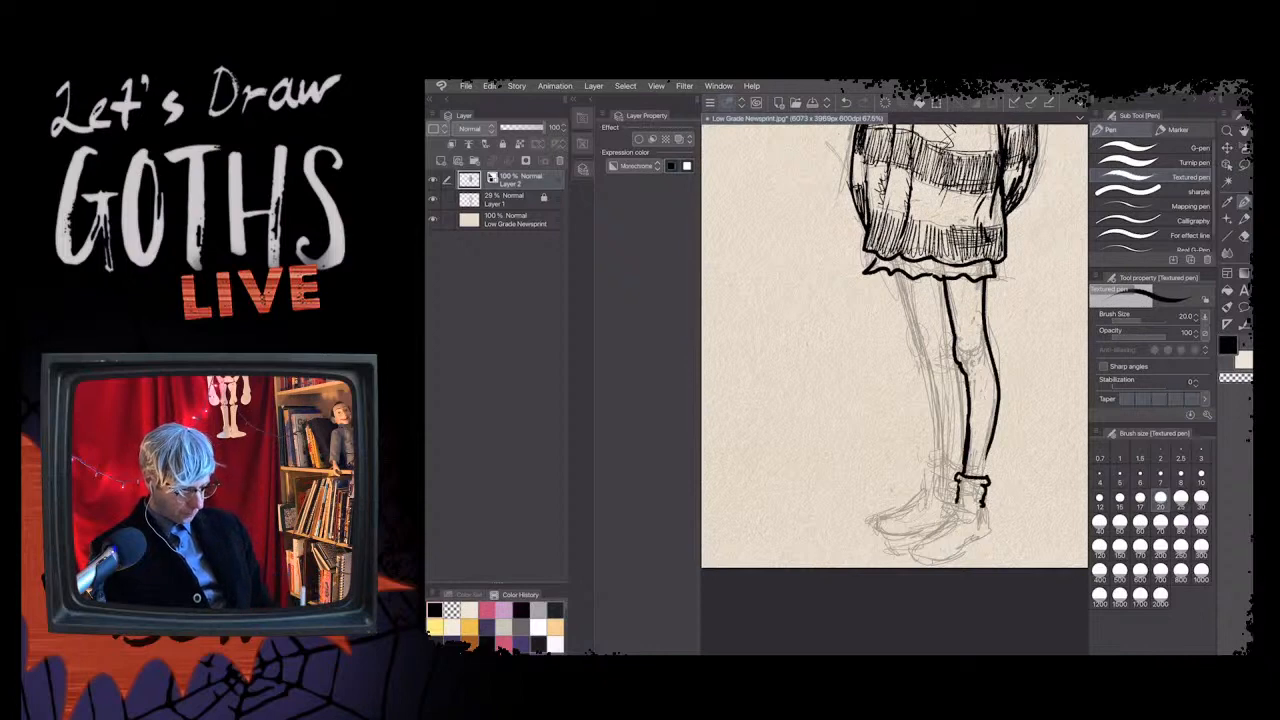
{"action": "left_click_drag", "start_coordinate": [990, 450], "coordinate": [984, 472]}
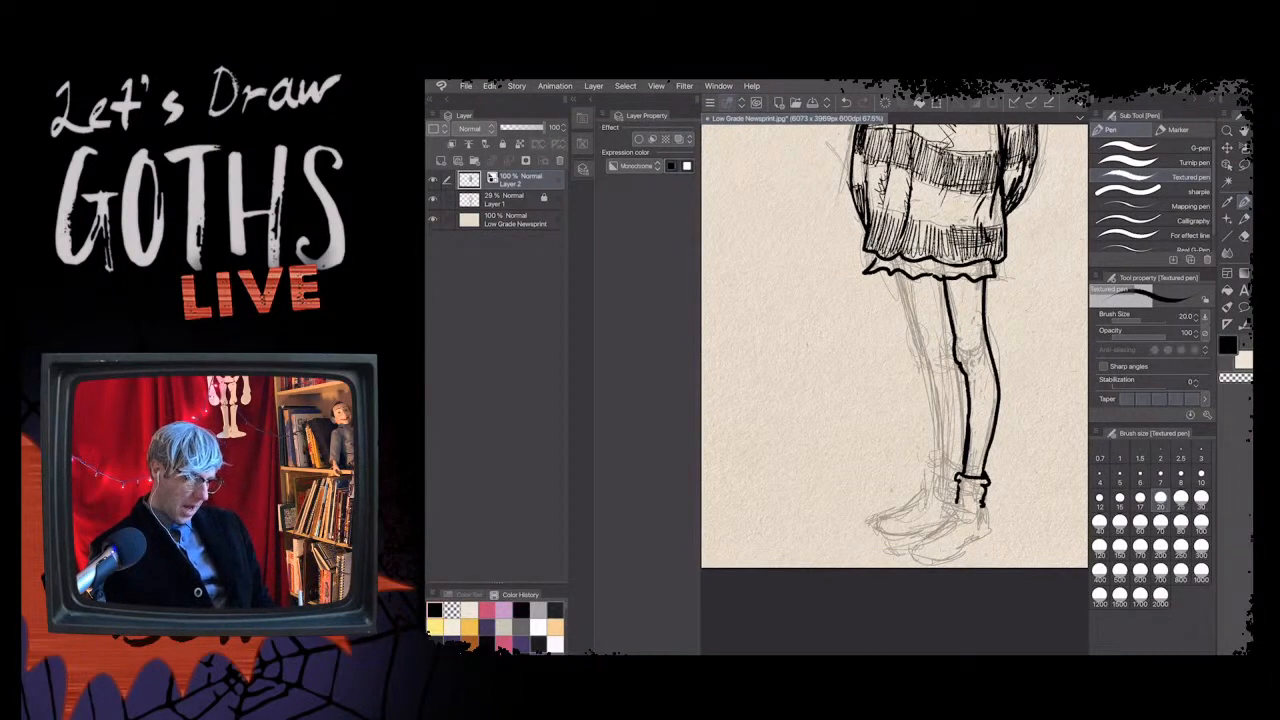
- Ink the left-hand leg's ankle line and its outer calf contour up towards the knee
{"action": "left_click_drag", "start_coordinate": [939, 455], "coordinate": [959, 466]}
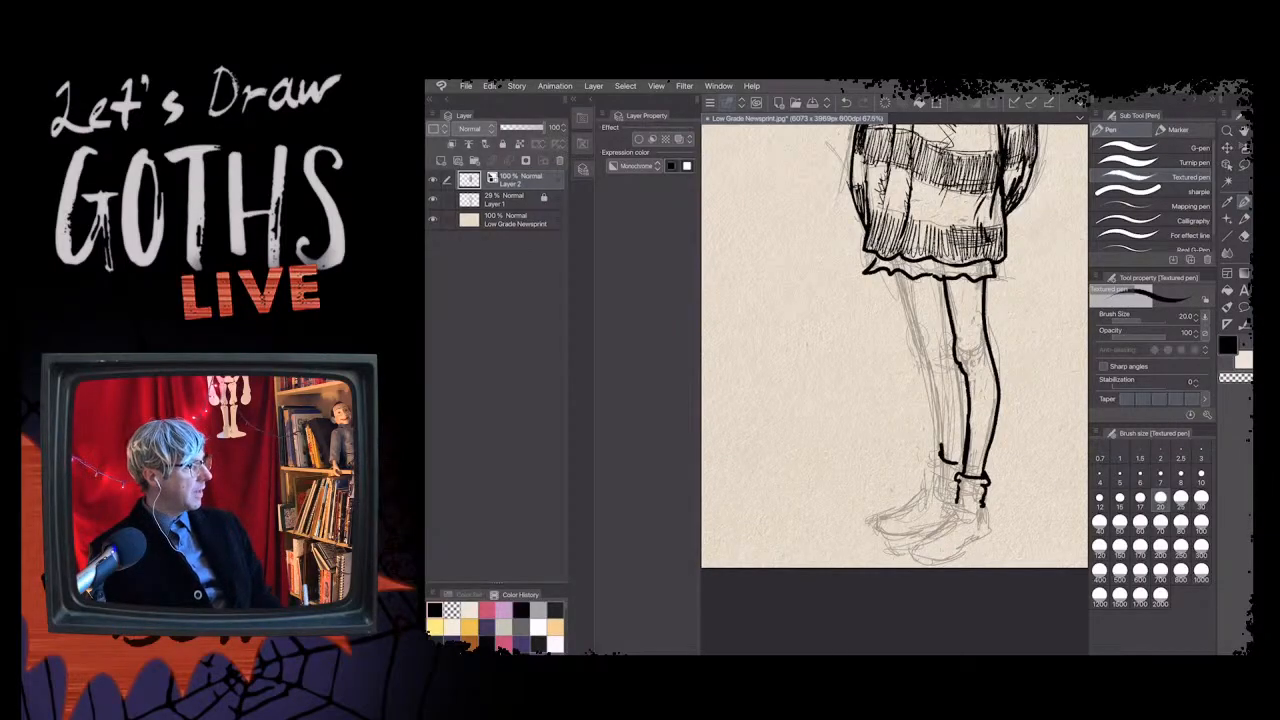
{"action": "left_click_drag", "start_coordinate": [941, 431], "coordinate": [933, 375]}
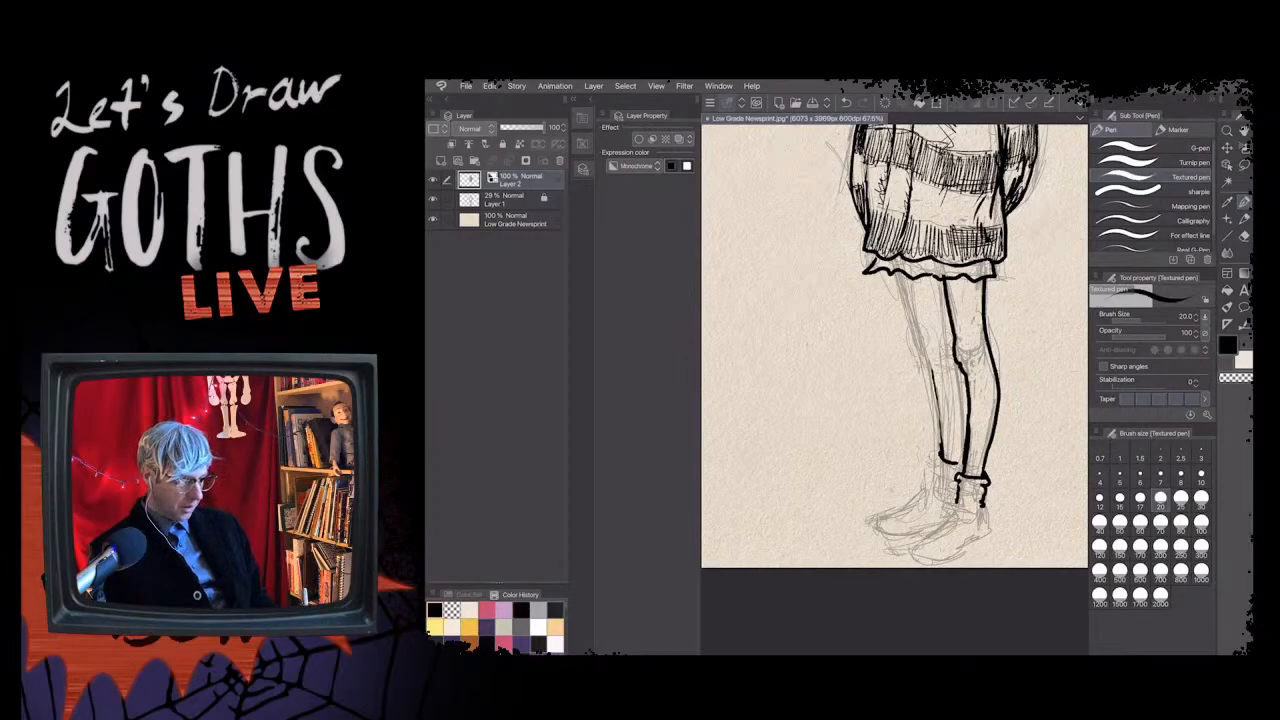
{"action": "left_click_drag", "start_coordinate": [940, 426], "coordinate": [932, 380]}
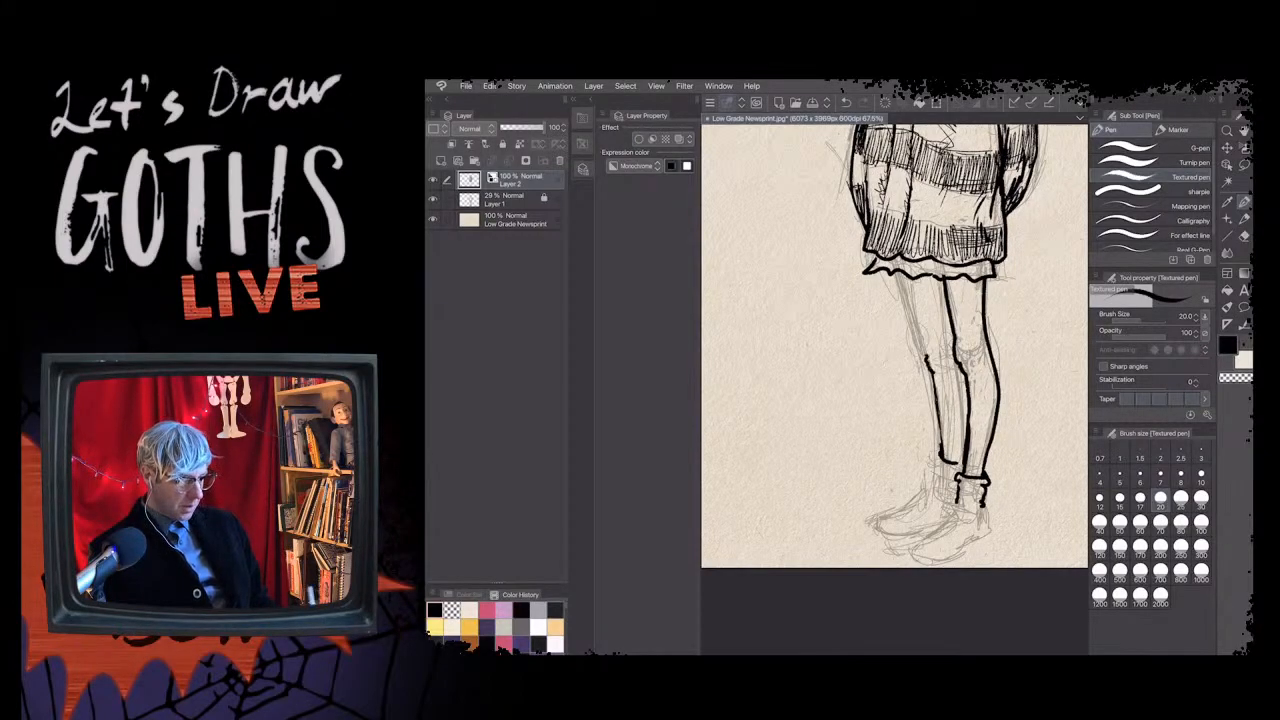
- Ink the missing thigh line on the left leg and fill the skirt's ruffled hem with black strokes
{"action": "left_click_drag", "start_coordinate": [924, 350], "coordinate": [899, 276]}
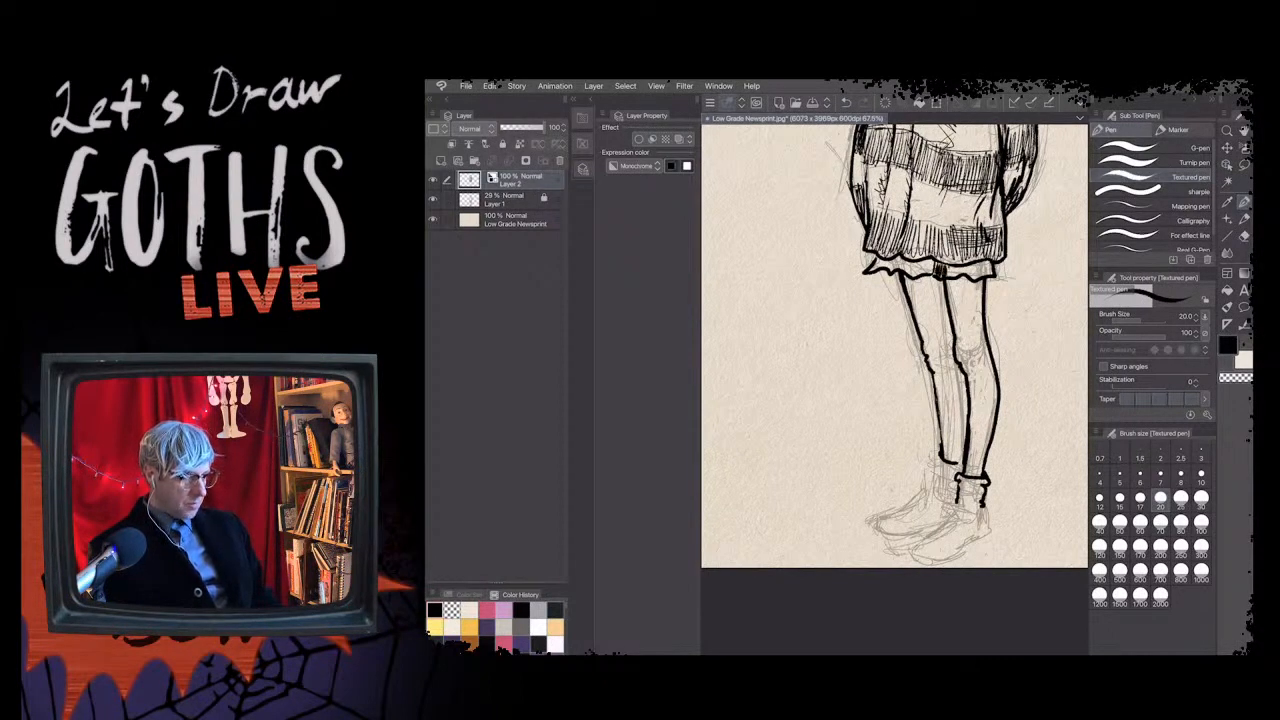
{"action": "left_click_drag", "start_coordinate": [955, 264], "coordinate": [975, 279]}
{"action": "left_click_drag", "start_coordinate": [981, 263], "coordinate": [986, 276]}
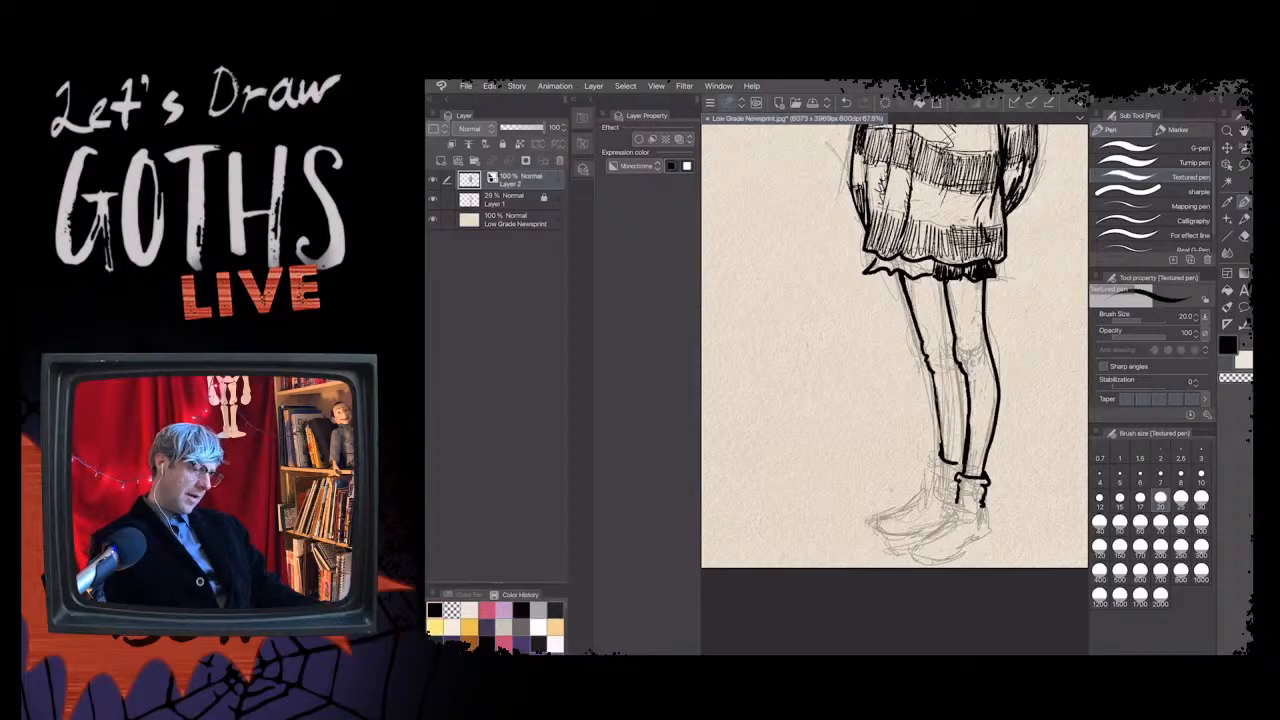
{"action": "left_click_drag", "start_coordinate": [929, 260], "coordinate": [928, 272]}
{"action": "left_click_drag", "start_coordinate": [924, 261], "coordinate": [911, 275]}
{"action": "left_click_drag", "start_coordinate": [907, 262], "coordinate": [903, 270]}
{"action": "left_click_drag", "start_coordinate": [900, 258], "coordinate": [873, 271]}
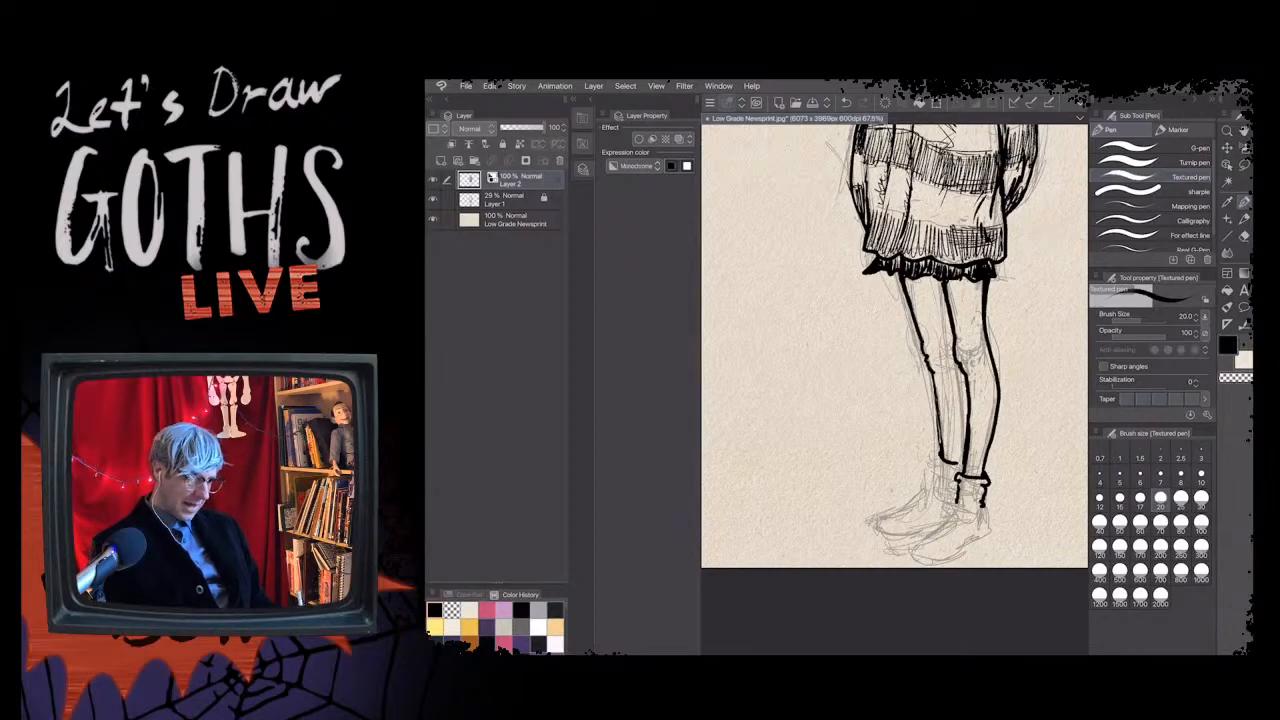
- Ink the edge of the left sock and outline the strap and heel of the right shoe
{"action": "left_click_drag", "start_coordinate": [931, 449], "coordinate": [936, 487]}
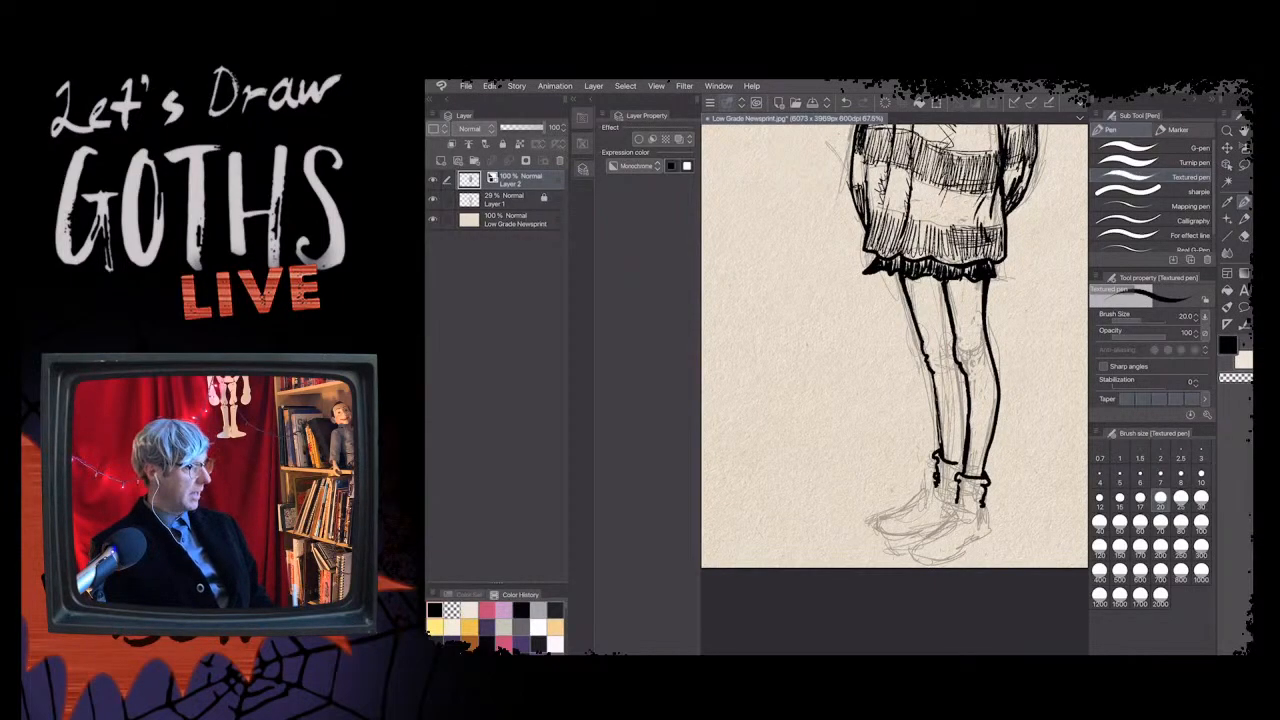
{"action": "left_click_drag", "start_coordinate": [954, 503], "coordinate": [970, 522]}
{"action": "left_click_drag", "start_coordinate": [946, 503], "coordinate": [989, 526]}
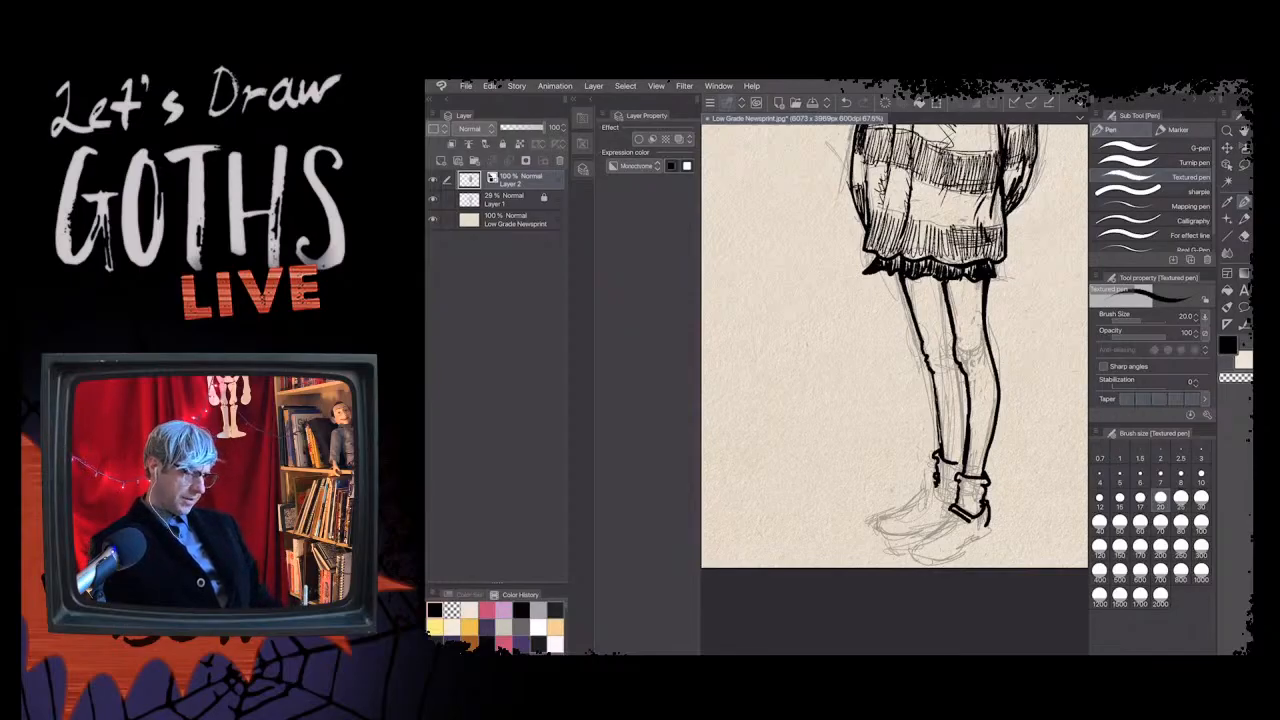
- Ink both strapped shoes over the sketch and fill their toes and sides with black
{"action": "mouse_move", "coordinate": [930, 488]}
{"action": "left_mouse_down"}
{"action": "mouse_move", "coordinate": [950, 512]}
{"action": "mouse_move", "coordinate": [926, 495]}
{"action": "mouse_move", "coordinate": [937, 523]}
{"action": "mouse_move", "coordinate": [889, 515]}
{"action": "mouse_move", "coordinate": [891, 530]}
{"action": "left_mouse_up"}
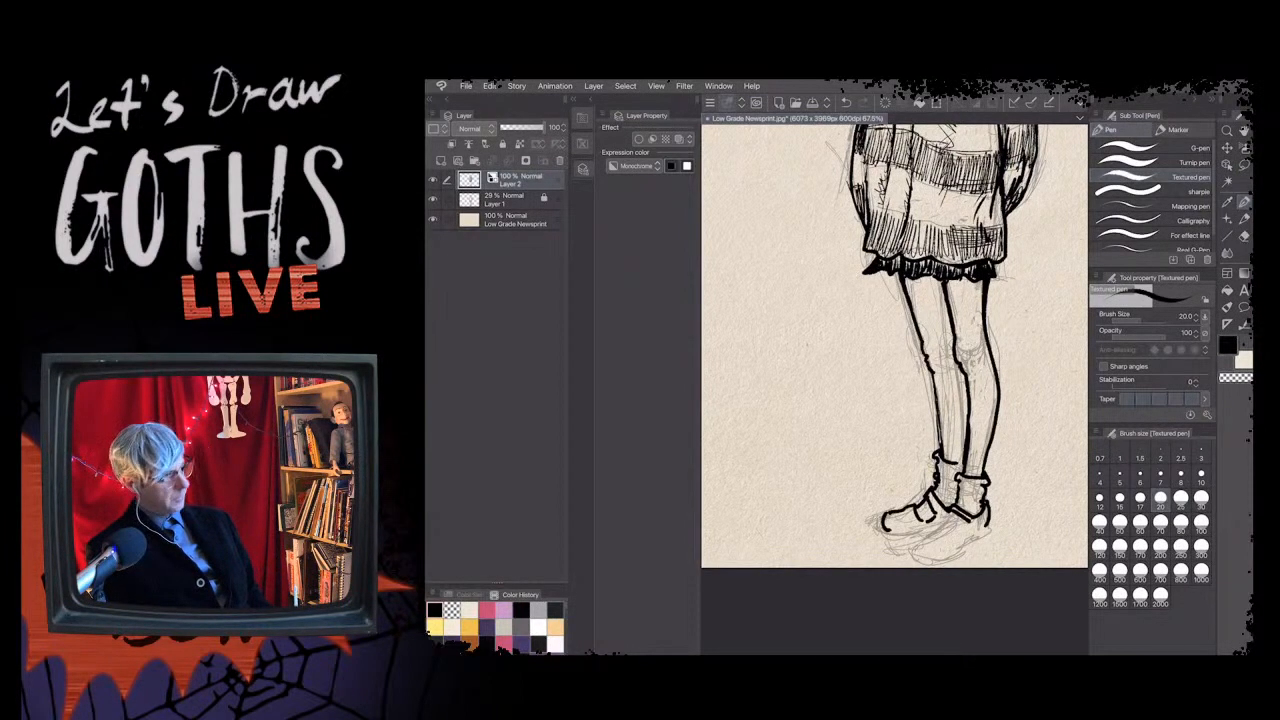
{"action": "mouse_move", "coordinate": [887, 533]}
{"action": "left_mouse_down"}
{"action": "mouse_move", "coordinate": [934, 536]}
{"action": "mouse_move", "coordinate": [945, 508]}
{"action": "mouse_move", "coordinate": [900, 534]}
{"action": "mouse_move", "coordinate": [886, 518]}
{"action": "left_mouse_up"}
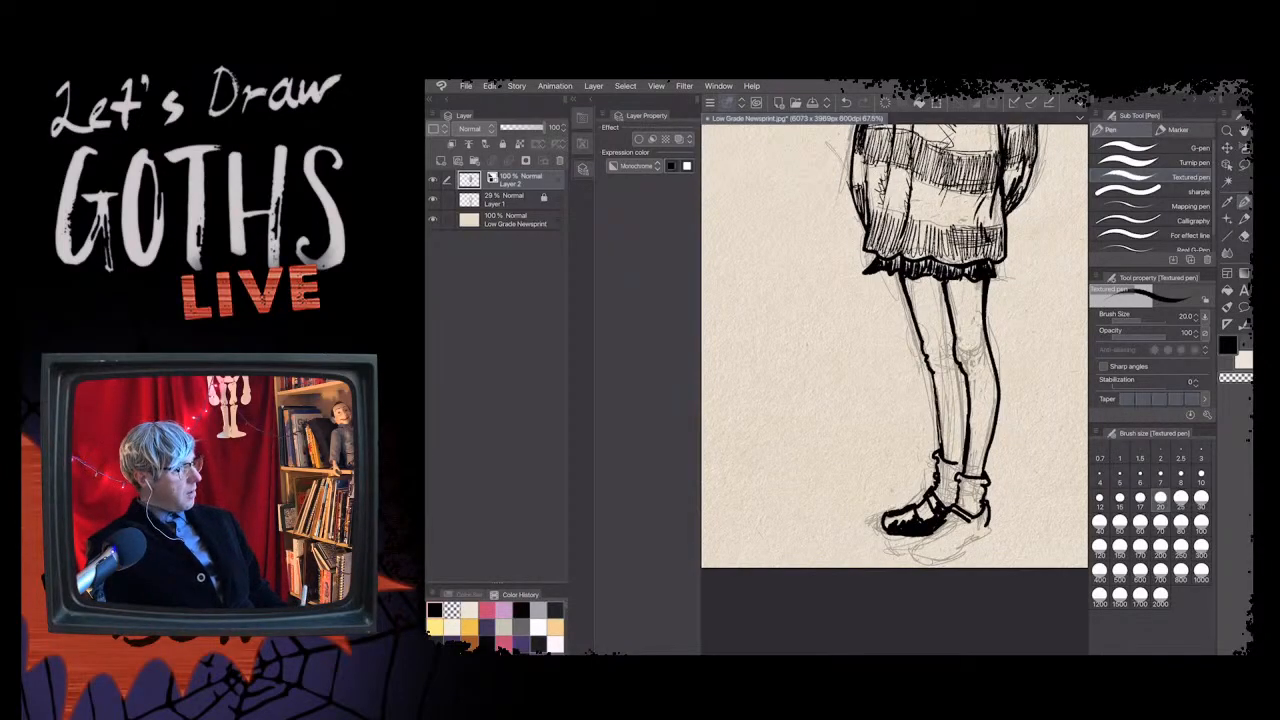
{"action": "mouse_move", "coordinate": [958, 516]}
{"action": "left_mouse_down"}
{"action": "mouse_move", "coordinate": [935, 537]}
{"action": "mouse_move", "coordinate": [969, 526]}
{"action": "mouse_move", "coordinate": [952, 538]}
{"action": "mouse_move", "coordinate": [962, 542]}
{"action": "left_mouse_up"}
{"action": "mouse_move", "coordinate": [980, 533]}
{"action": "left_mouse_down"}
{"action": "mouse_move", "coordinate": [912, 558]}
{"action": "mouse_move", "coordinate": [946, 558]}
{"action": "mouse_move", "coordinate": [930, 561]}
{"action": "left_mouse_up"}
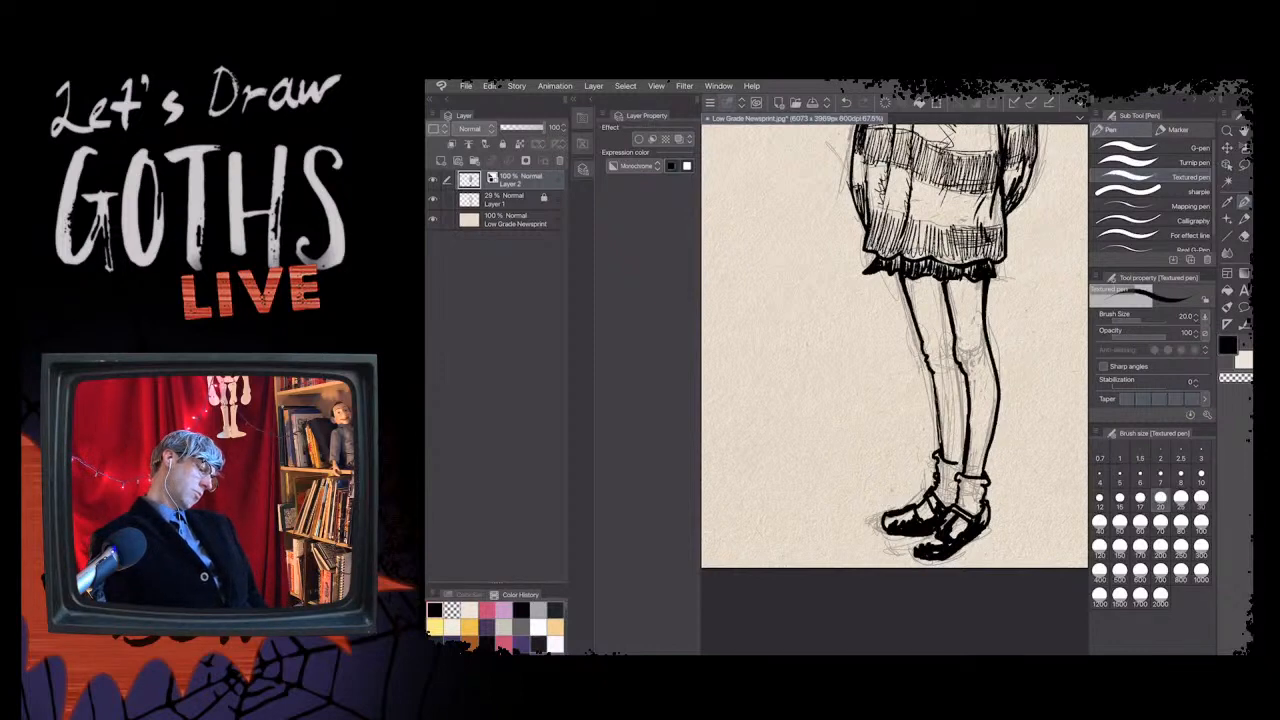
{"action": "scroll", "coordinate": [894, 346], "scroll_direction": "down", "scroll_amount": 2}
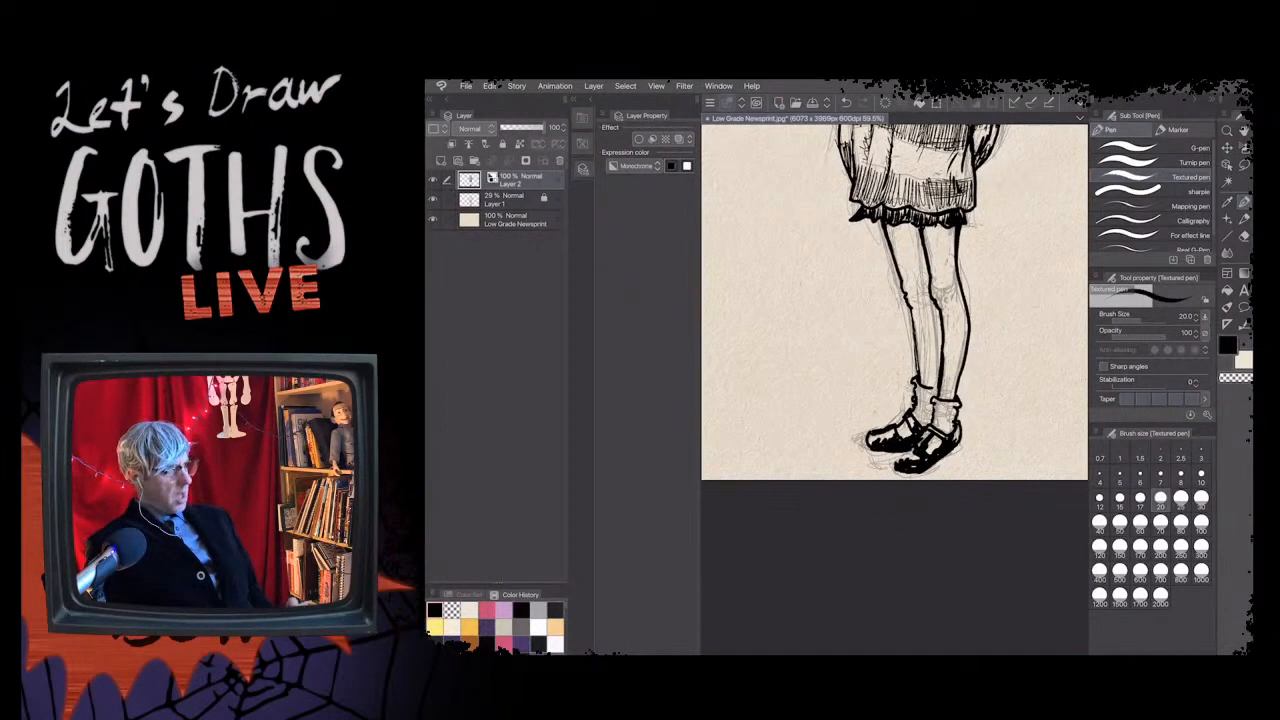
{"action": "scroll", "coordinate": [894, 368], "scroll_direction": "up", "scroll_amount": 2}
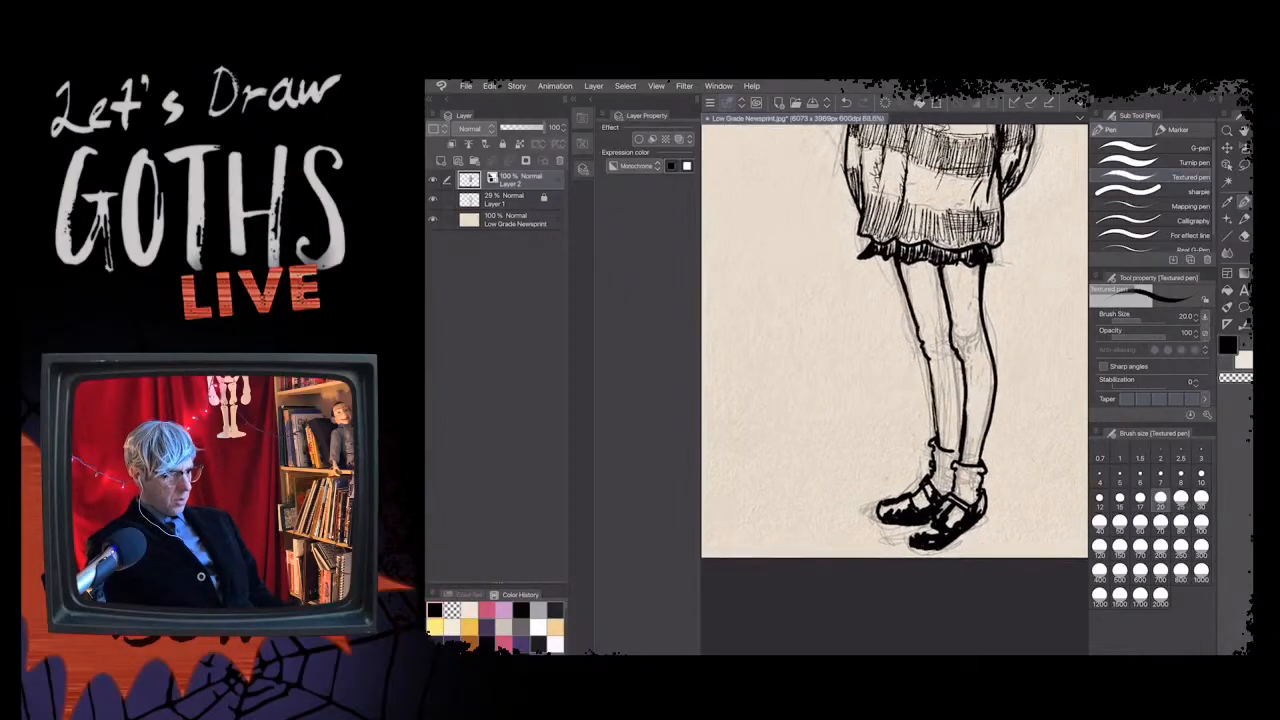
{"action": "scroll", "coordinate": [894, 366], "scroll_direction": "down", "scroll_amount": 2}
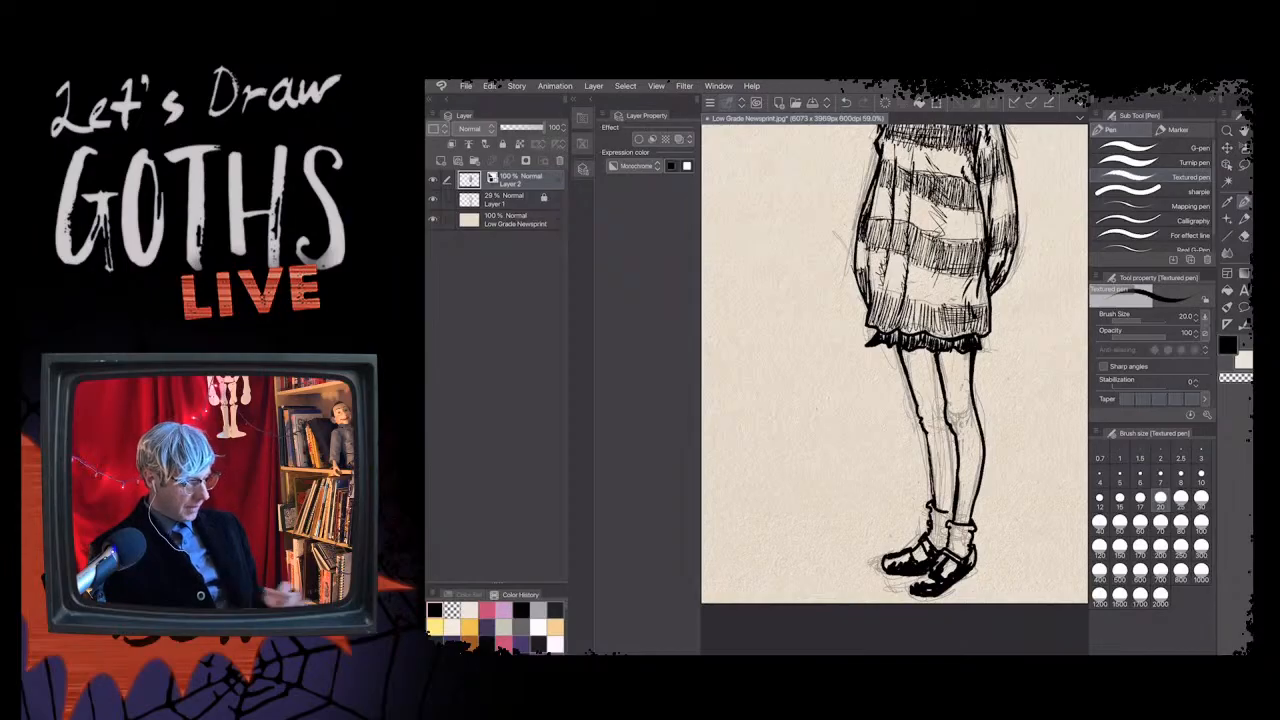
{"action": "scroll", "coordinate": [894, 364], "scroll_direction": "up", "scroll_amount": 1}
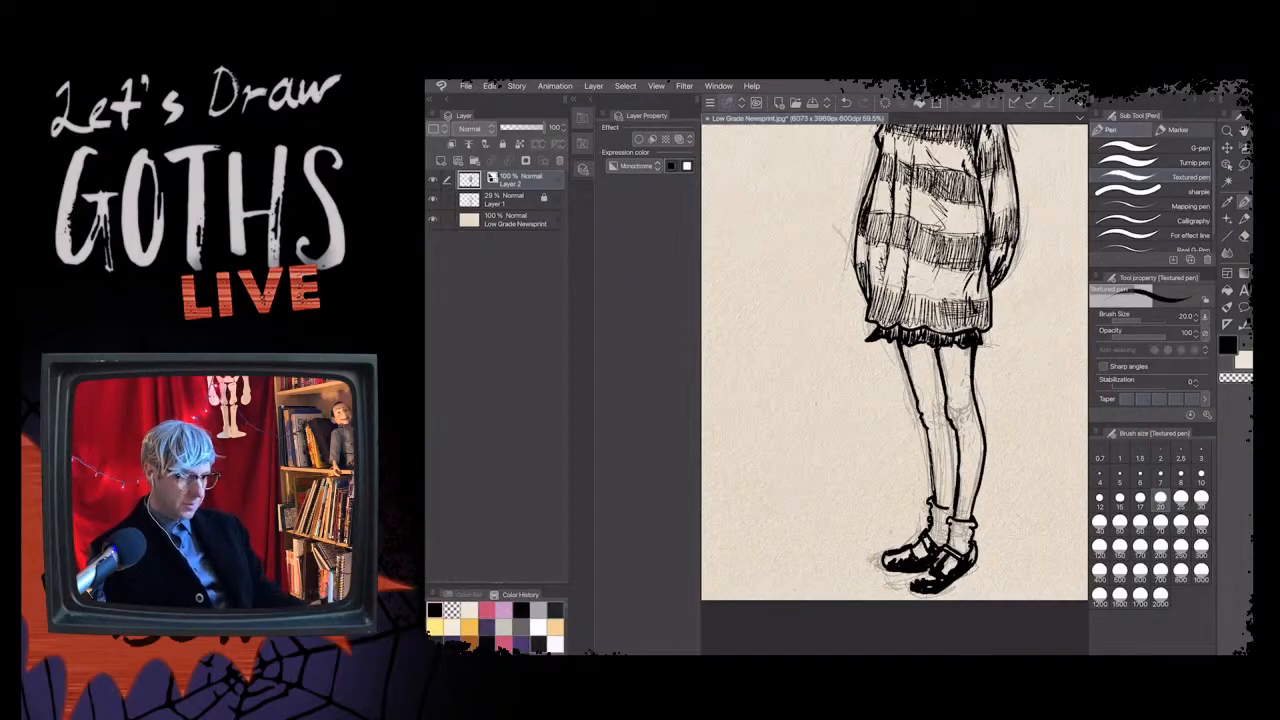
{"action": "key", "text": "m"}
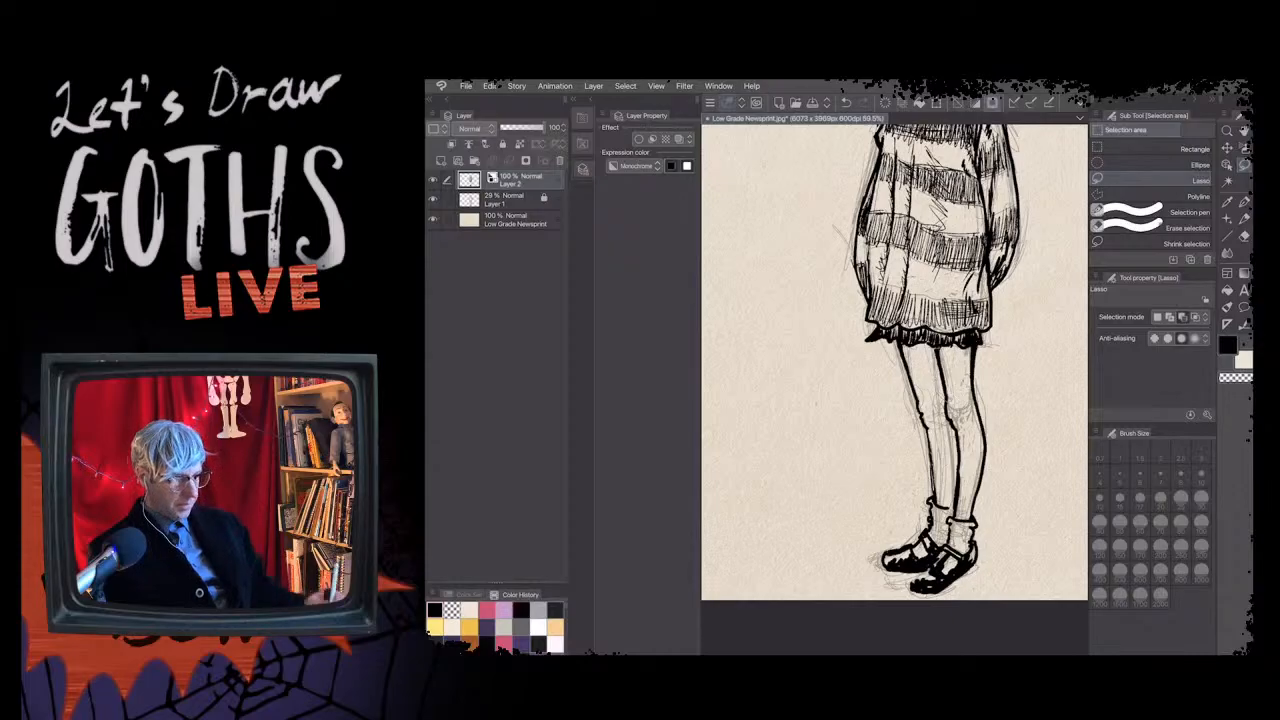
{"action": "key", "text": "o"}
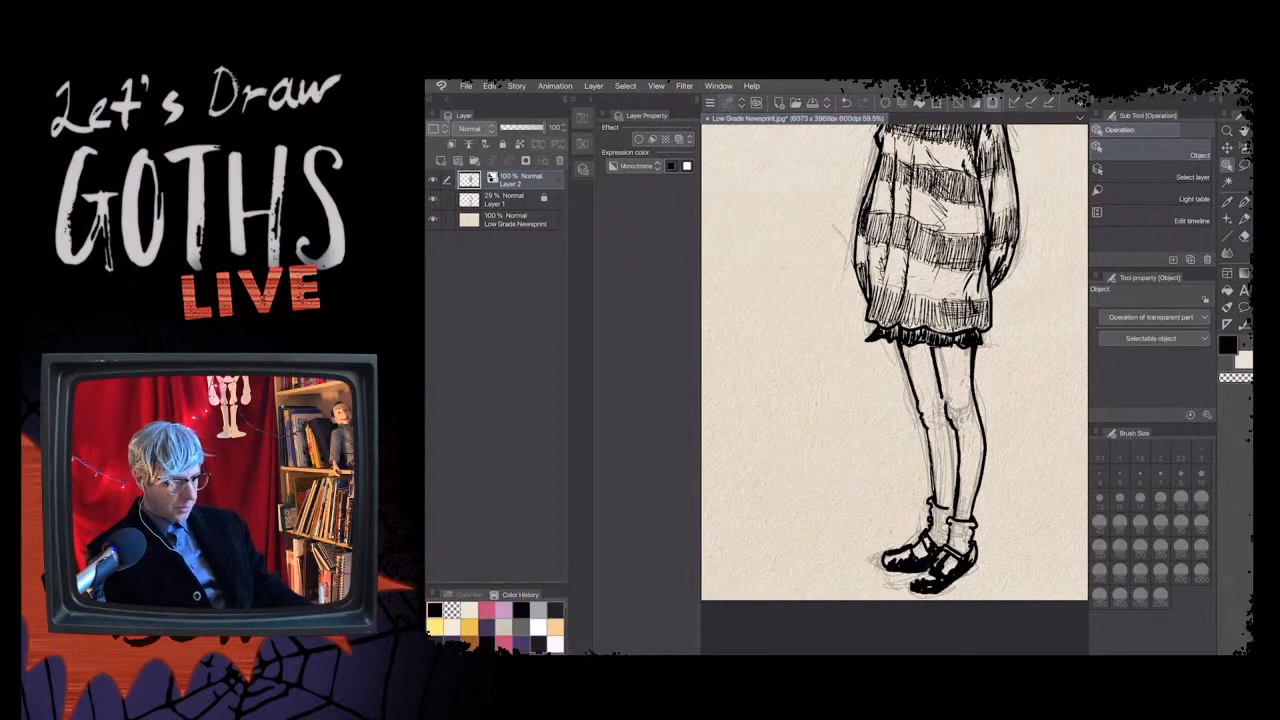
{"action": "key", "text": "m"}
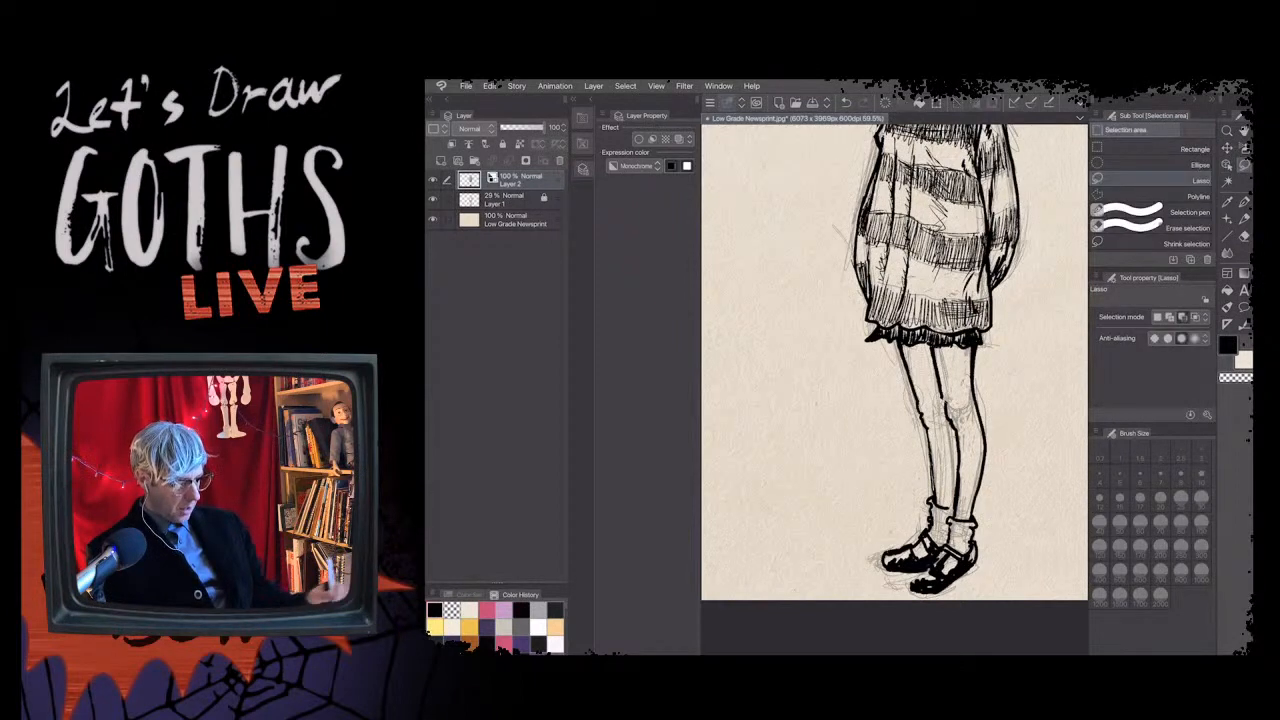
{"action": "key", "text": "p"}
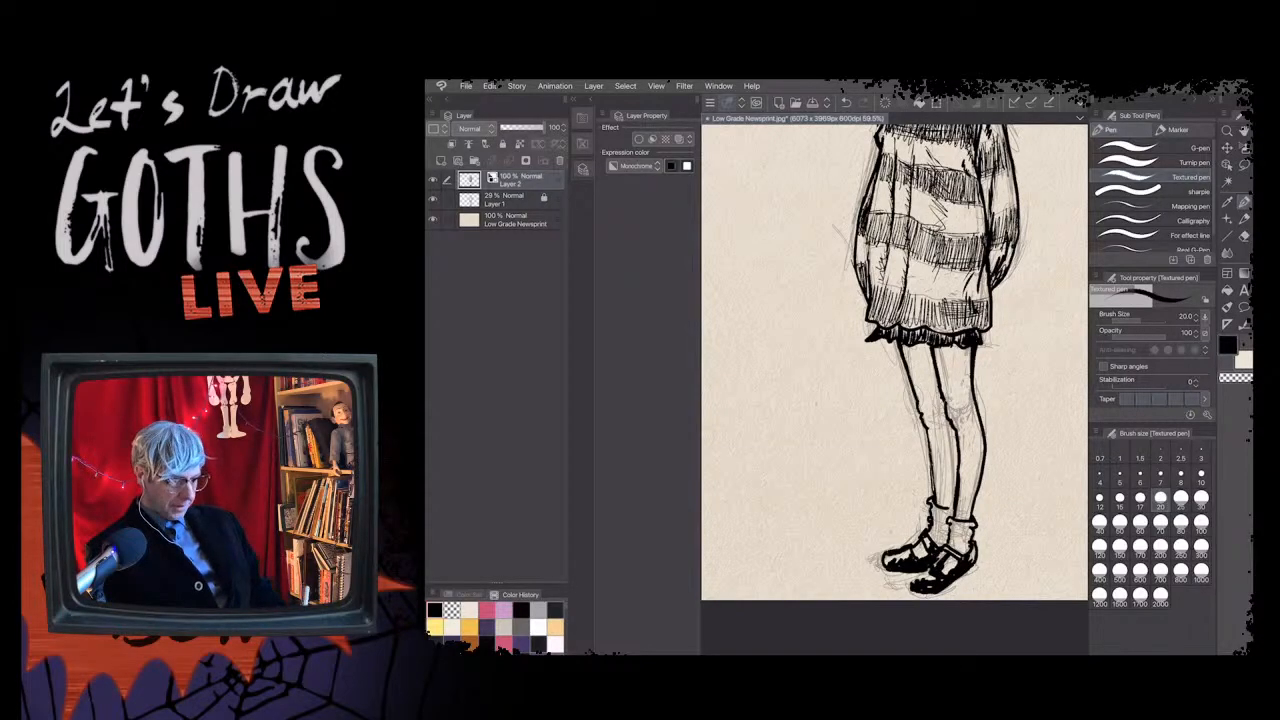
- Set the Textured pen's brush size to 6 and ink thin detail lines on both knees
{"action": "left_click", "coordinate": [1140, 478]}
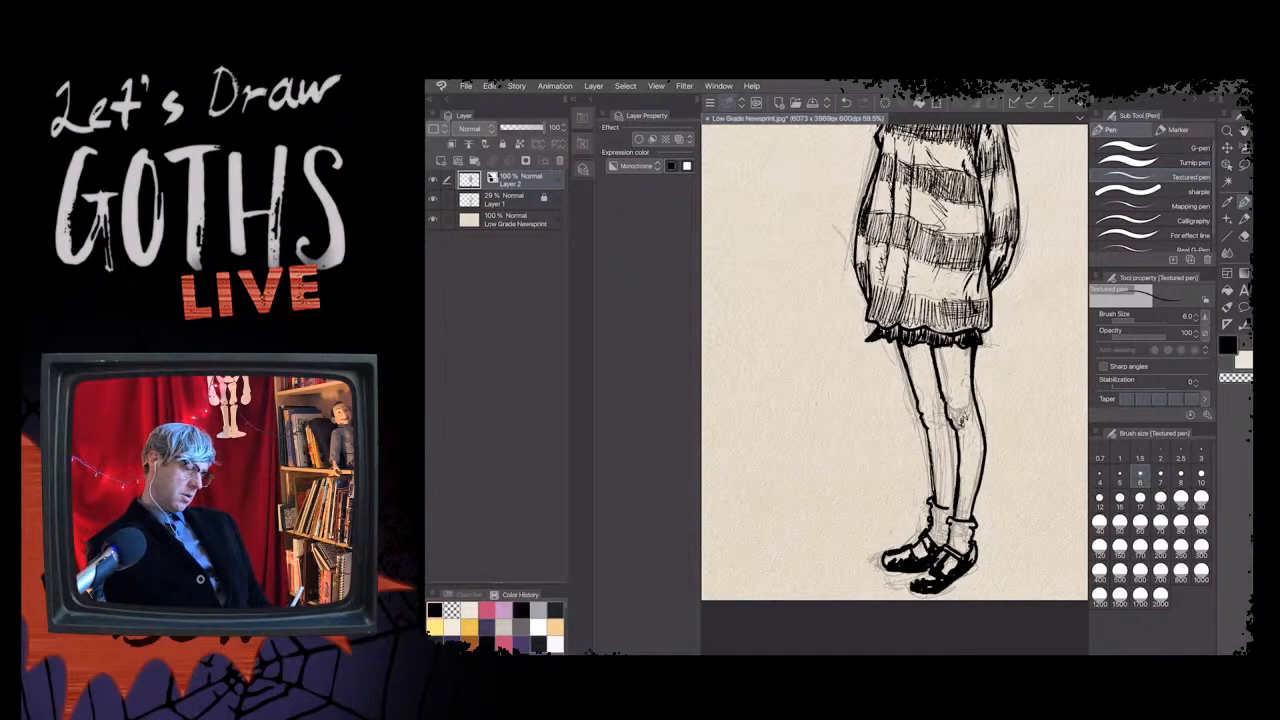
{"action": "left_click_drag", "start_coordinate": [954, 403], "coordinate": [962, 415]}
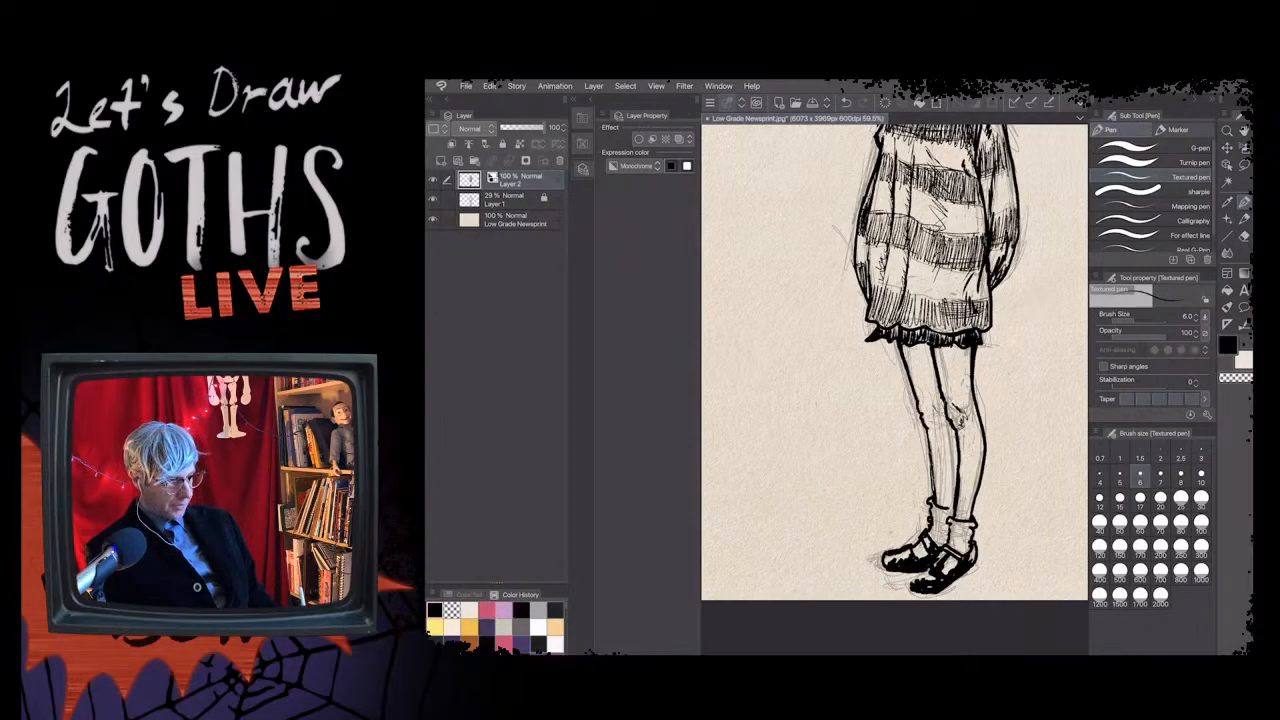
{"action": "left_click_drag", "start_coordinate": [930, 422], "coordinate": [941, 424]}
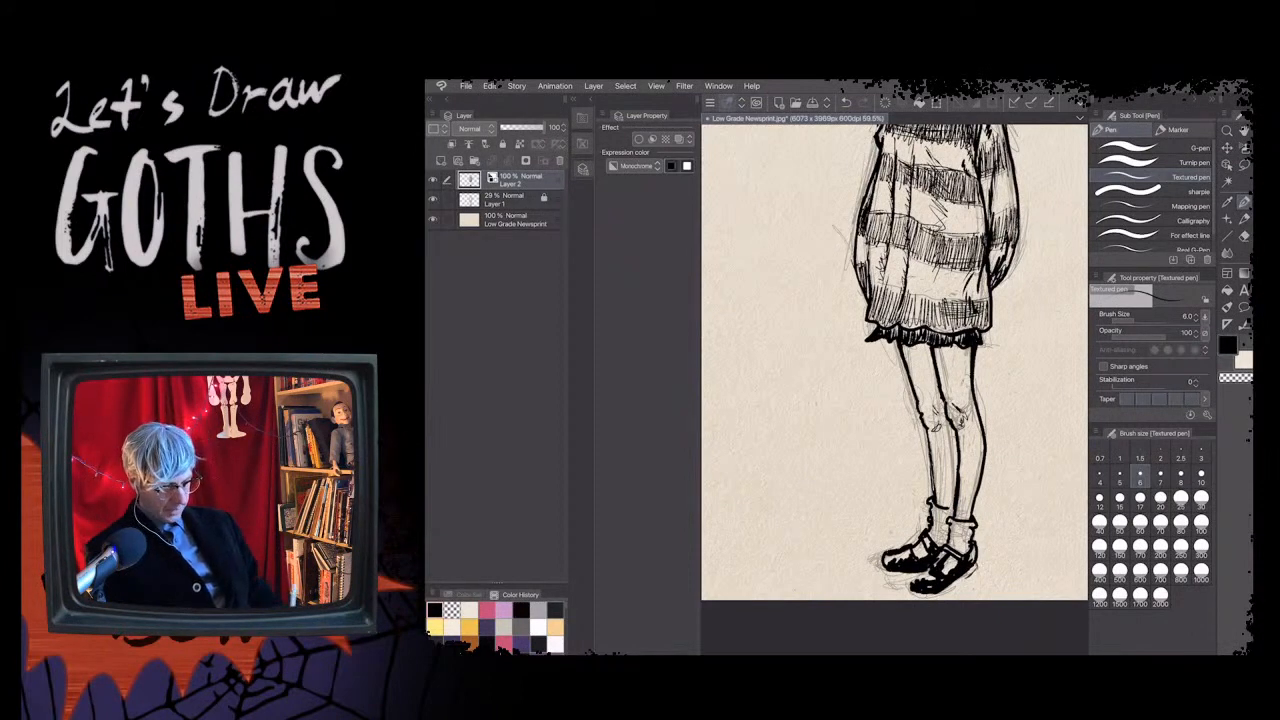
- Set the Textured pen's brush size to 8 and outline the soles of both shoes
{"action": "left_click", "coordinate": [1180, 476]}
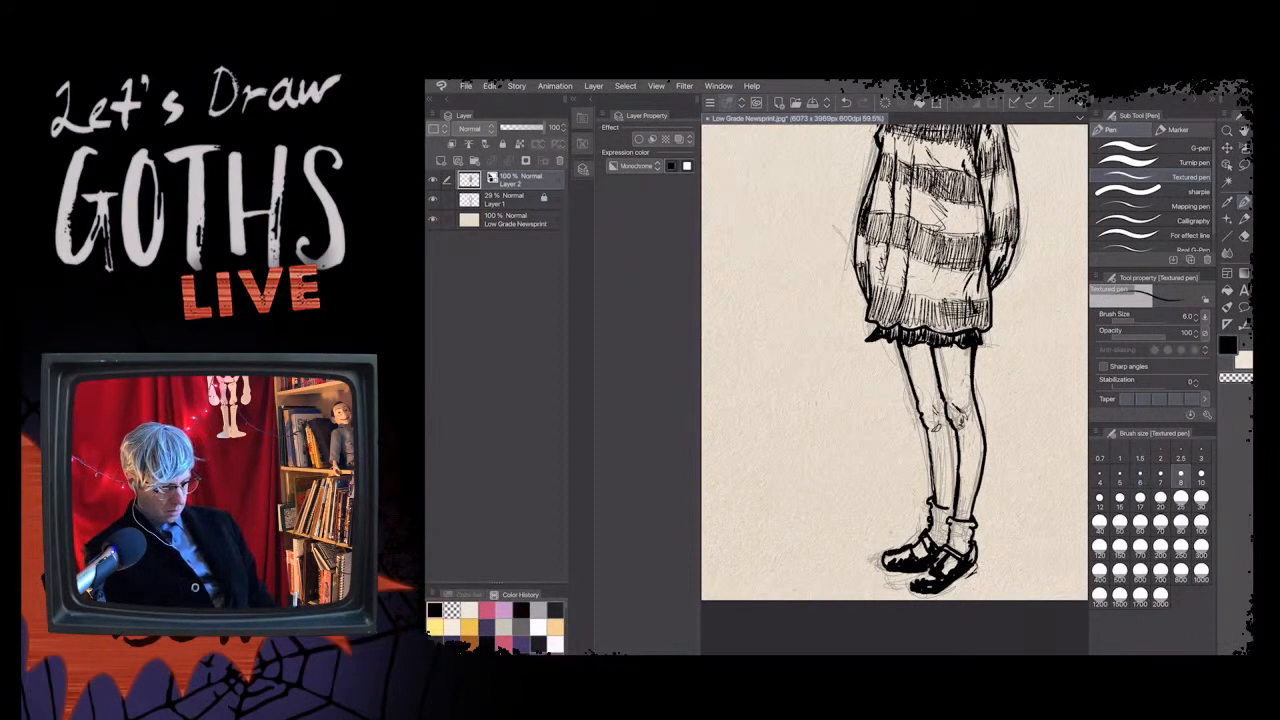
{"action": "mouse_move", "coordinate": [968, 574]}
{"action": "left_mouse_down"}
{"action": "mouse_move", "coordinate": [928, 597]}
{"action": "mouse_move", "coordinate": [910, 596]}
{"action": "mouse_move", "coordinate": [903, 575]}
{"action": "left_mouse_up"}
{"action": "scroll", "coordinate": [899, 590], "scroll_direction": "up", "scroll_amount": 3}
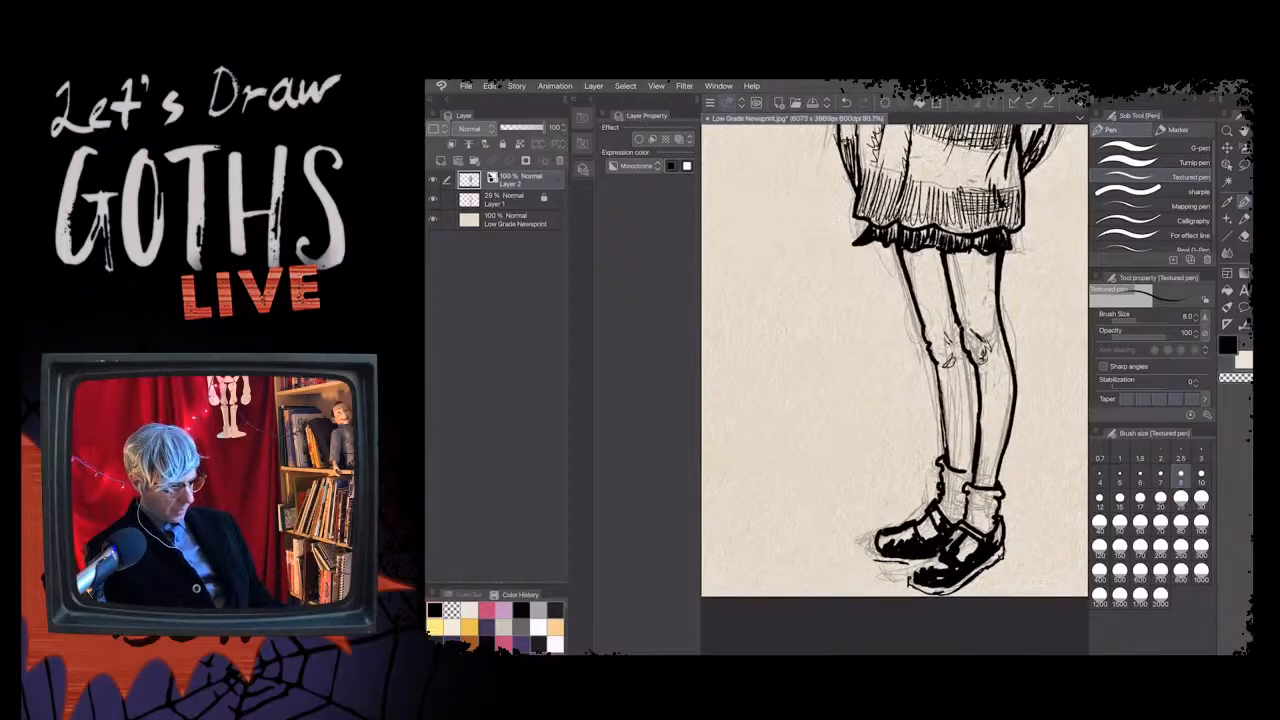
{"action": "scroll", "coordinate": [894, 360], "scroll_direction": "up", "scroll_amount": 1}
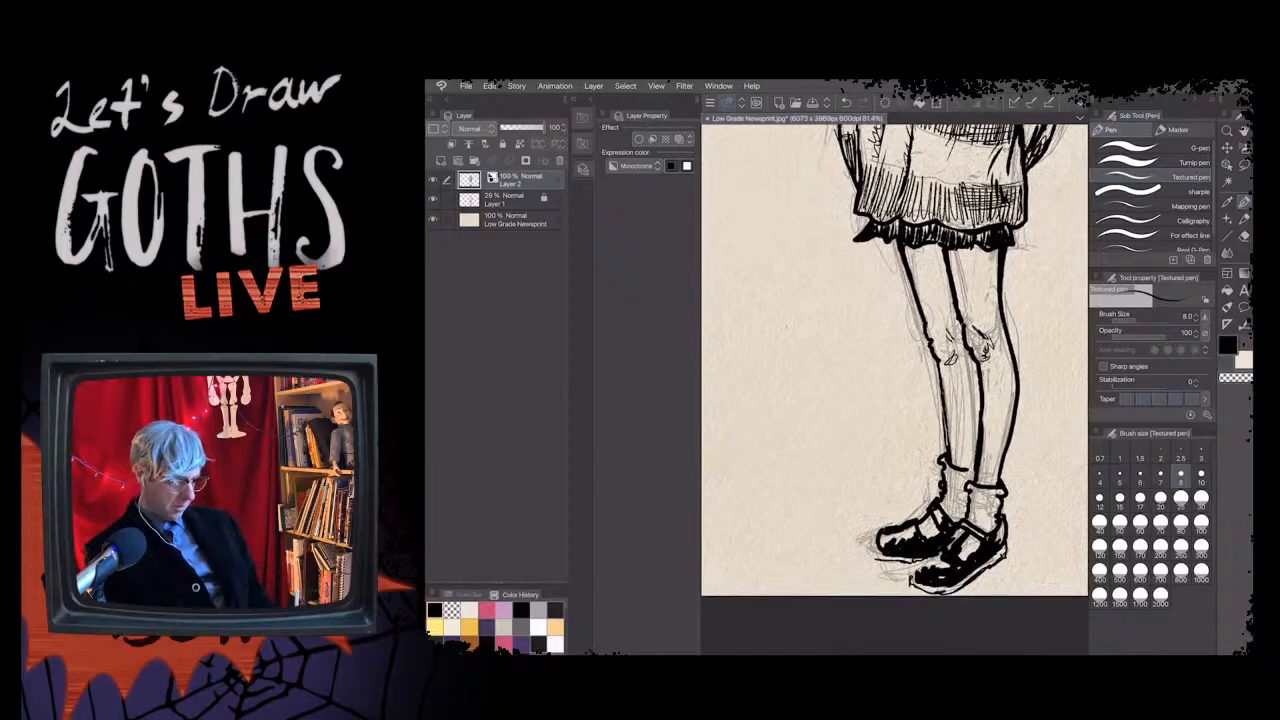
{"action": "left_click_drag", "start_coordinate": [872, 544], "coordinate": [878, 557]}
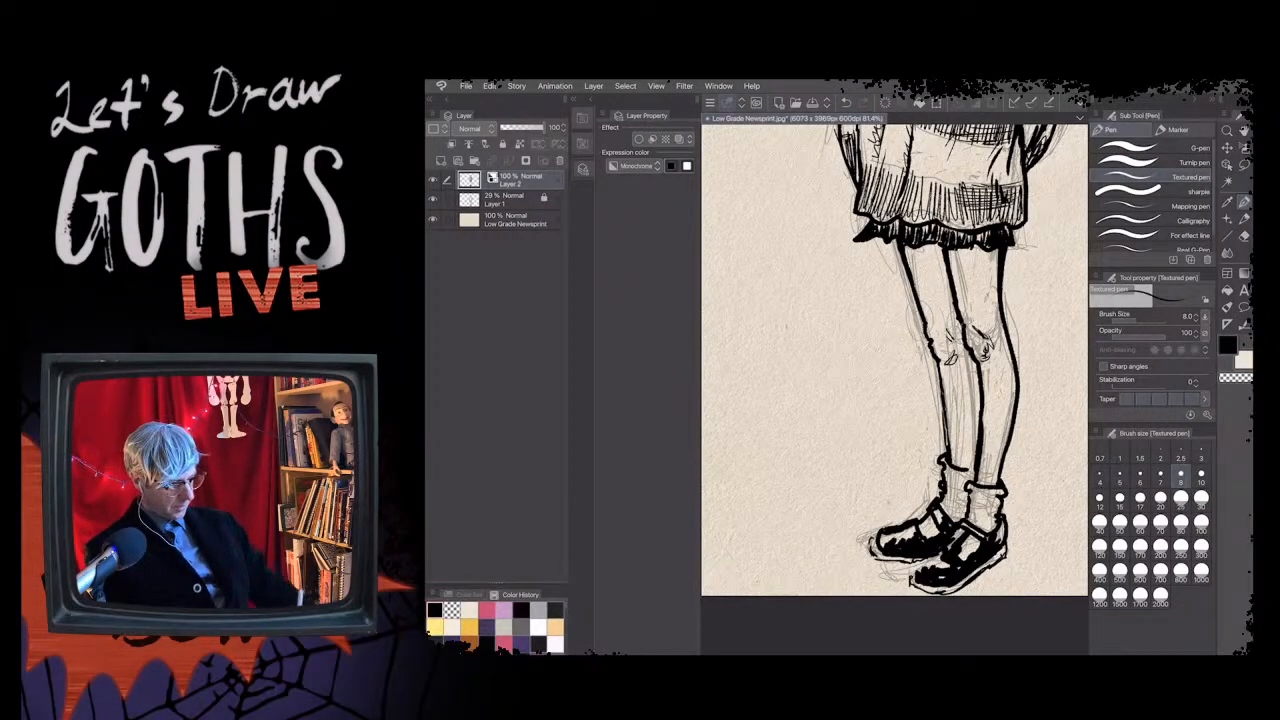
{"action": "left_click_drag", "start_coordinate": [880, 560], "coordinate": [913, 564]}
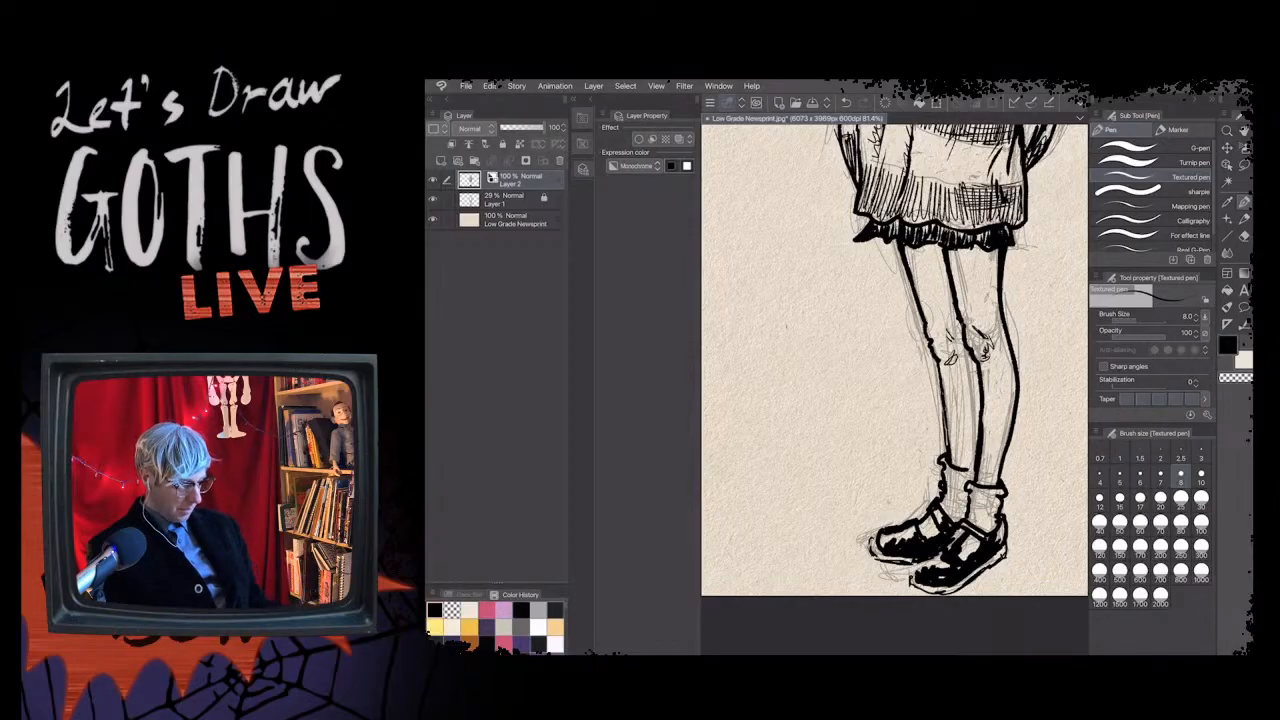
- Set the Textured pen's brush size to 20 and fill the curls on the right side of the face with black strokes
{"action": "scroll", "coordinate": [836, 562], "scroll_direction": "up", "scroll_amount": 1}
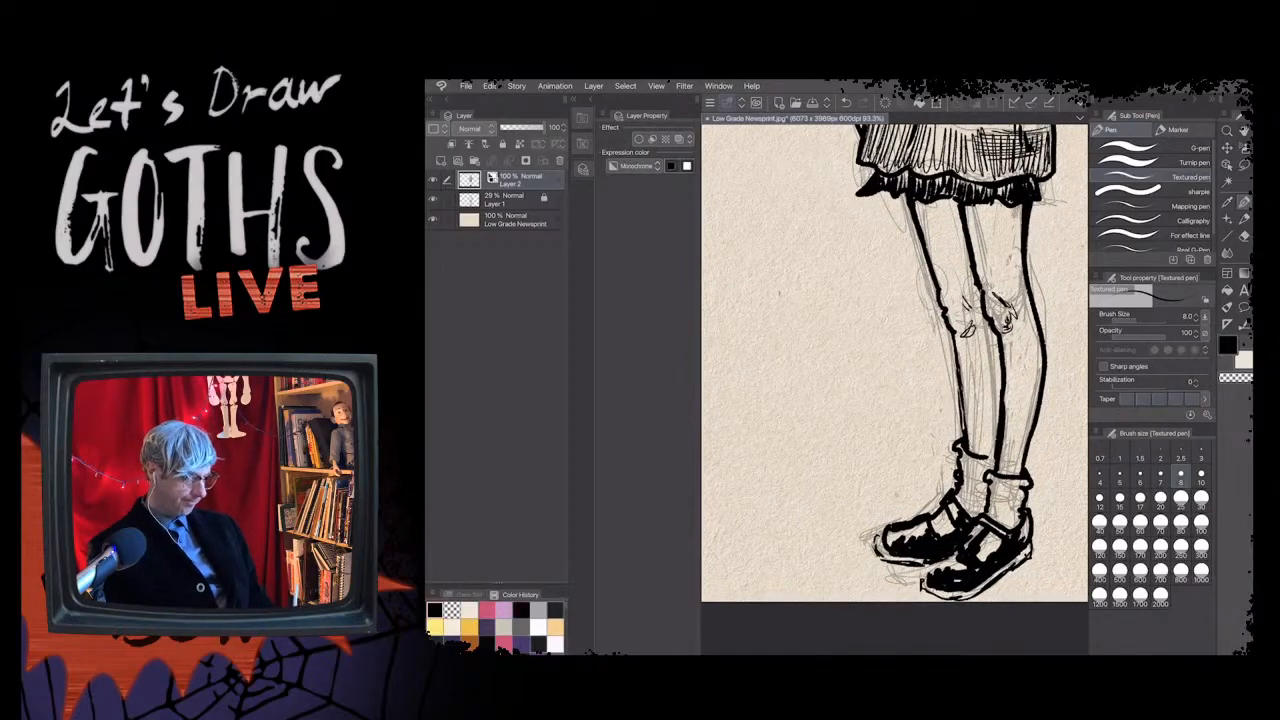
{"action": "scroll", "coordinate": [895, 360], "scroll_direction": "down", "scroll_amount": 3}
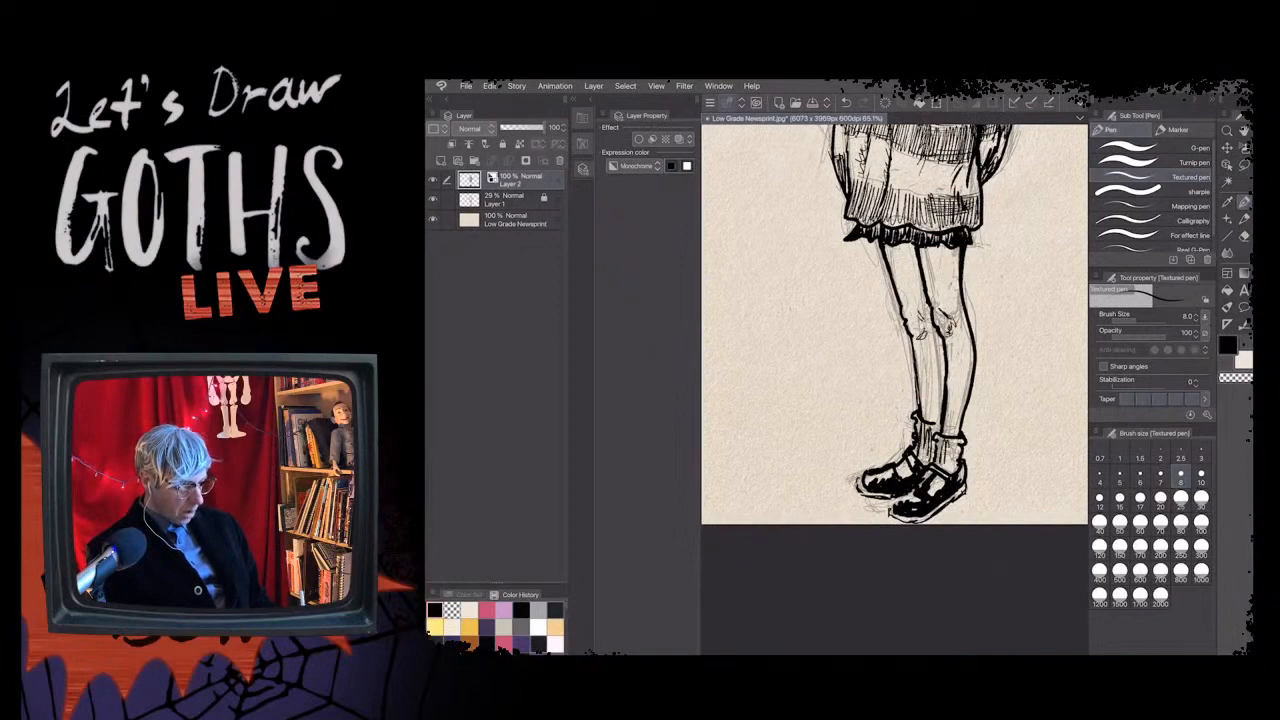
{"action": "scroll", "coordinate": [894, 360], "scroll_direction": "down", "scroll_amount": 2}
{"action": "scroll", "coordinate": [894, 360], "scroll_direction": "up", "scroll_amount": 4}
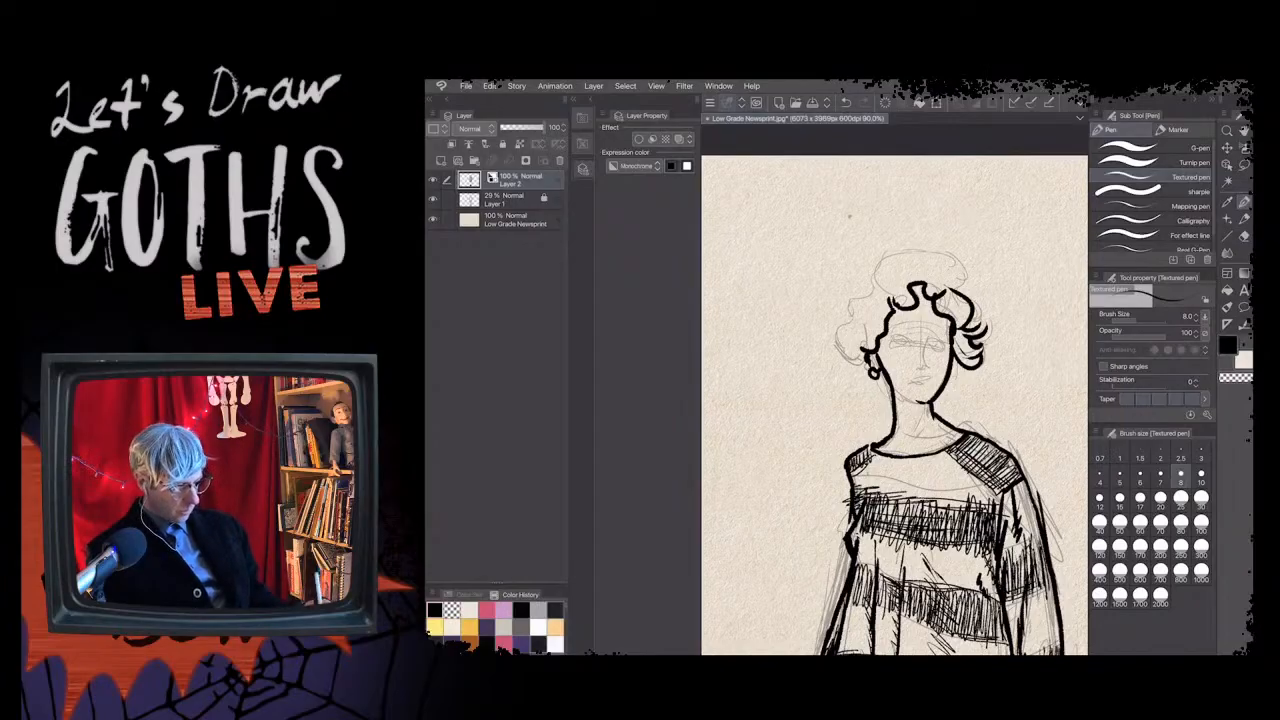
{"action": "left_click", "coordinate": [1160, 501]}
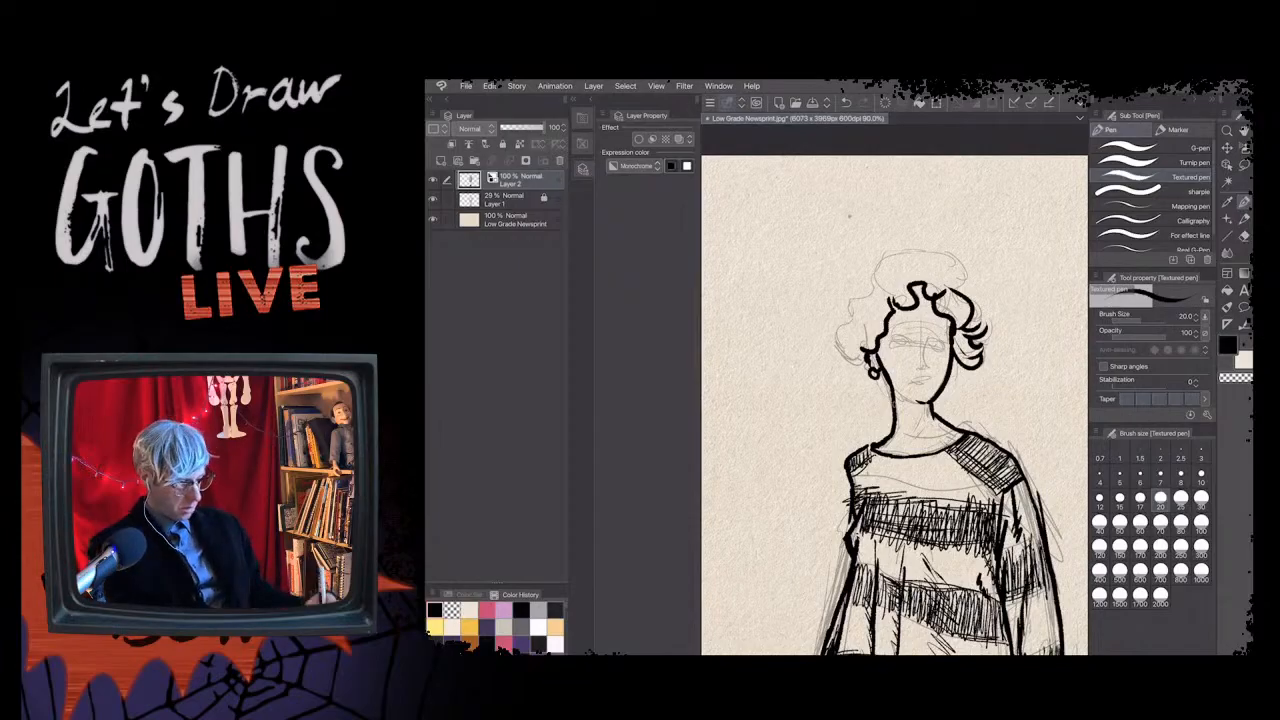
{"action": "mouse_move", "coordinate": [958, 350]}
{"action": "left_mouse_down"}
{"action": "mouse_move", "coordinate": [968, 356]}
{"action": "mouse_move", "coordinate": [960, 332]}
{"action": "mouse_move", "coordinate": [965, 352]}
{"action": "left_mouse_up"}
{"action": "left_click_drag", "start_coordinate": [978, 366], "coordinate": [954, 324]}
{"action": "left_click_drag", "start_coordinate": [968, 348], "coordinate": [956, 305]}
{"action": "left_click_drag", "start_coordinate": [966, 322], "coordinate": [949, 297]}
{"action": "left_click_drag", "start_coordinate": [958, 314], "coordinate": [939, 295]}
{"action": "mouse_move", "coordinate": [949, 312]}
{"action": "left_mouse_down"}
{"action": "mouse_move", "coordinate": [937, 291]}
{"action": "mouse_move", "coordinate": [957, 305]}
{"action": "left_mouse_up"}
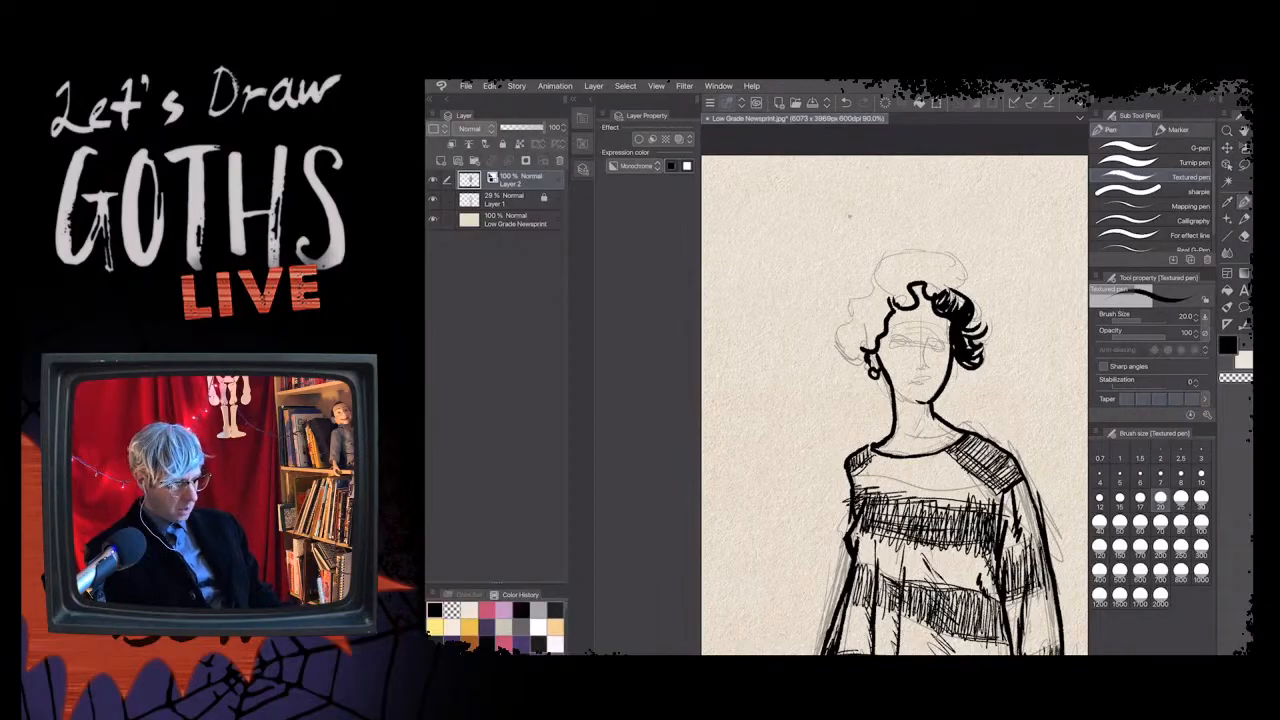
- Ink the curls across the top of the head with thick looping black strokes
{"action": "left_click_drag", "start_coordinate": [952, 292], "coordinate": [957, 262]}
{"action": "mouse_move", "coordinate": [962, 294]}
{"action": "left_mouse_down"}
{"action": "mouse_move", "coordinate": [961, 273]}
{"action": "mouse_move", "coordinate": [936, 262]}
{"action": "left_mouse_up"}
{"action": "mouse_move", "coordinate": [948, 286]}
{"action": "left_mouse_down"}
{"action": "mouse_move", "coordinate": [954, 268]}
{"action": "mouse_move", "coordinate": [928, 268]}
{"action": "left_mouse_up"}
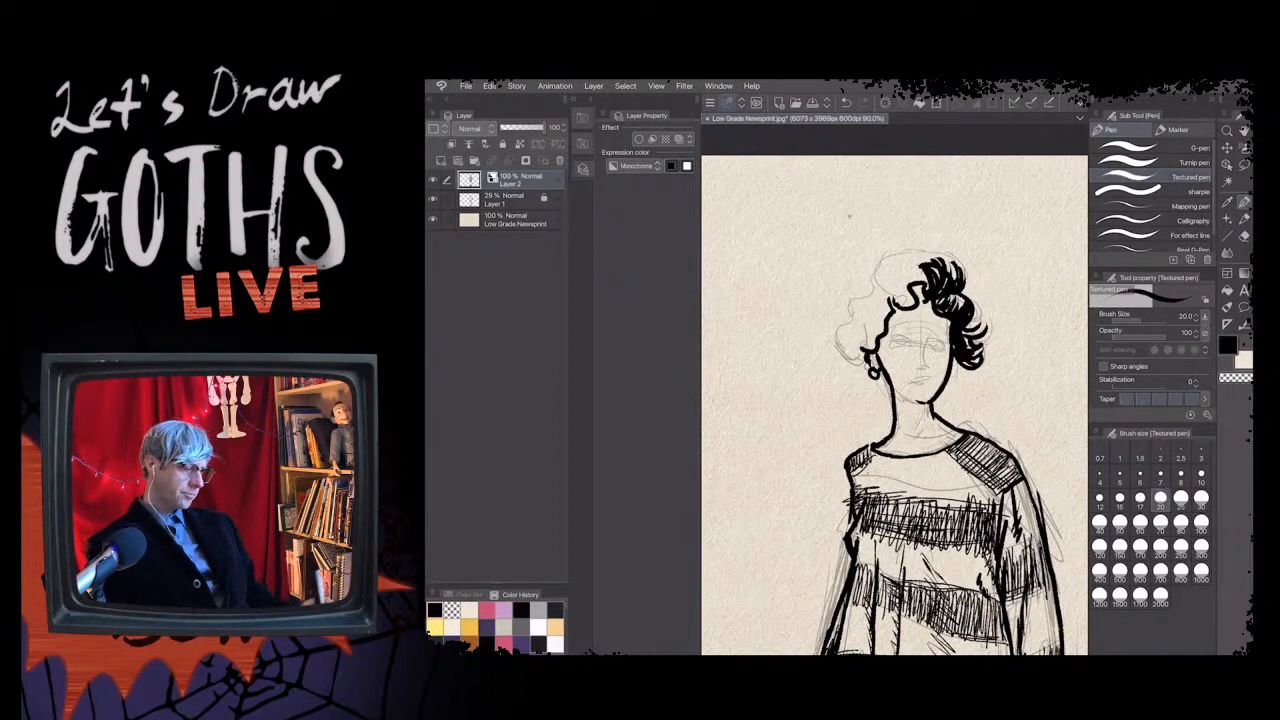
{"action": "mouse_move", "coordinate": [918, 262]}
{"action": "left_mouse_down"}
{"action": "mouse_move", "coordinate": [898, 282]}
{"action": "mouse_move", "coordinate": [900, 306]}
{"action": "left_mouse_up"}
{"action": "left_click_drag", "start_coordinate": [912, 290], "coordinate": [906, 307]}
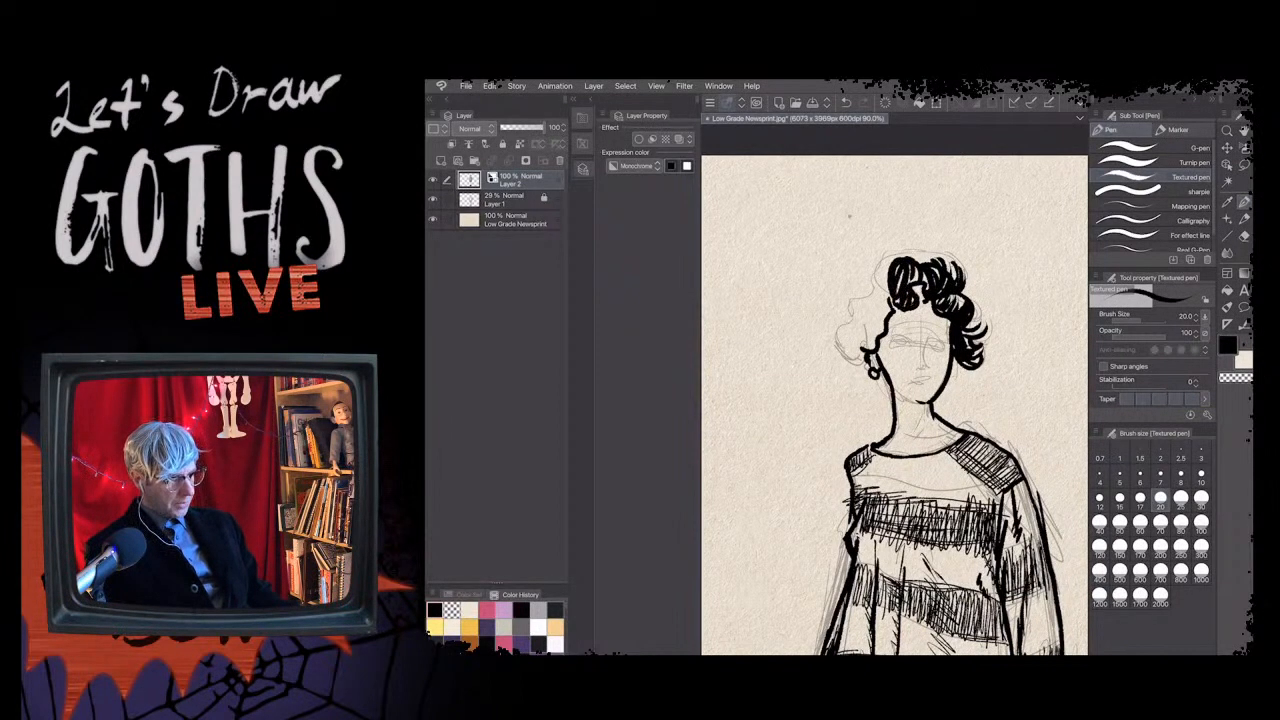
{"action": "left_click_drag", "start_coordinate": [892, 258], "coordinate": [880, 311]}
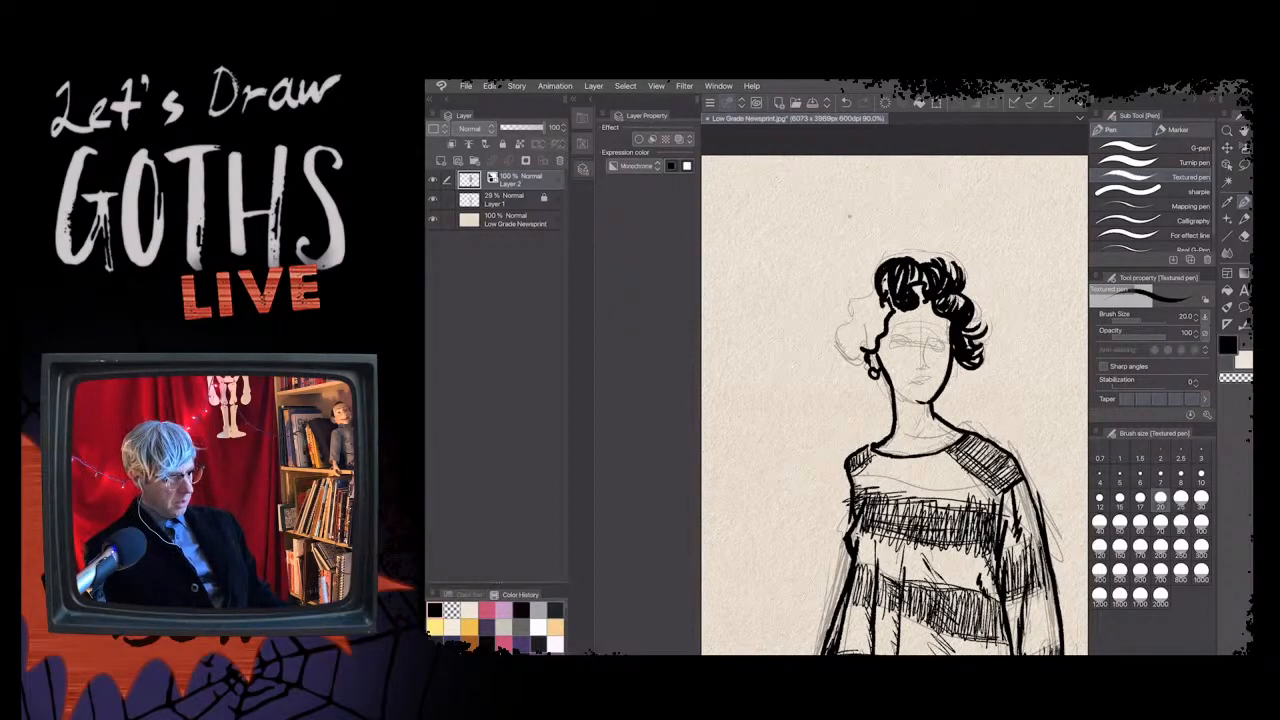
{"action": "left_click_drag", "start_coordinate": [921, 259], "coordinate": [937, 255]}
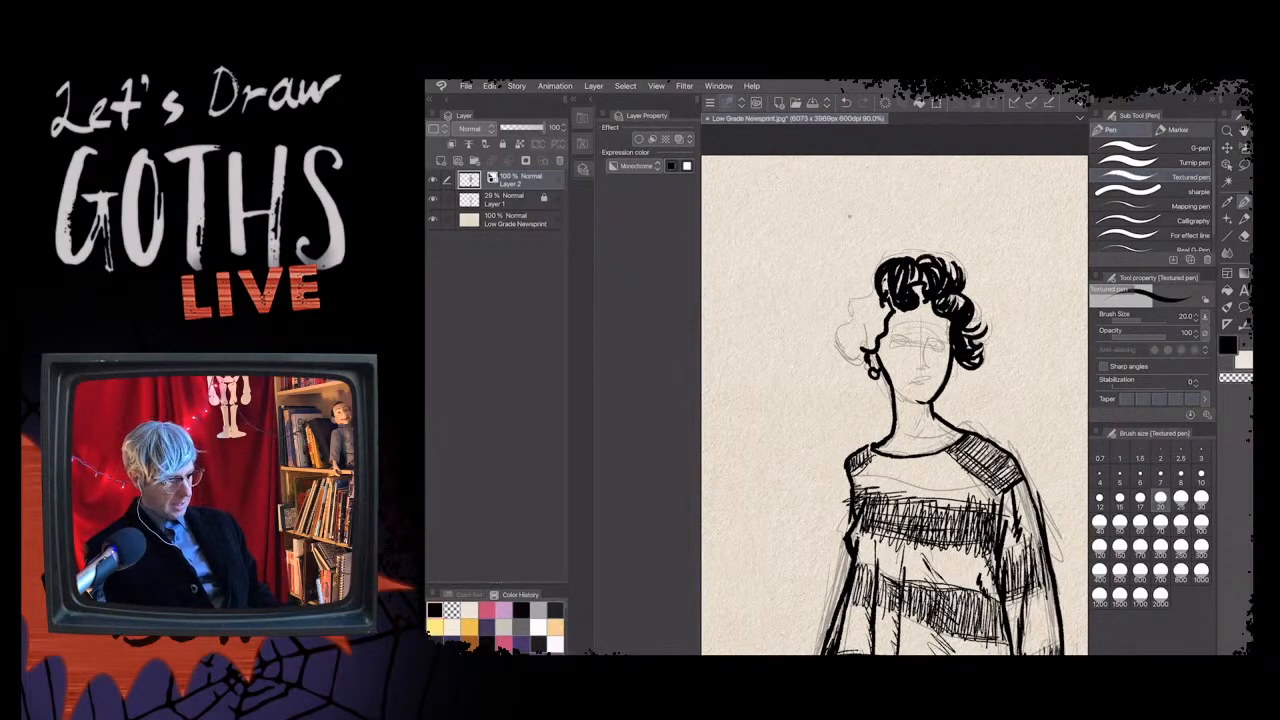
- Ink the curls on the left side of the face and fill the gaps in the top curls with black
{"action": "mouse_move", "coordinate": [877, 297]}
{"action": "left_mouse_down"}
{"action": "mouse_move", "coordinate": [886, 325]}
{"action": "mouse_move", "coordinate": [856, 326]}
{"action": "mouse_move", "coordinate": [872, 338]}
{"action": "mouse_move", "coordinate": [846, 350]}
{"action": "left_mouse_up"}
{"action": "mouse_move", "coordinate": [856, 340]}
{"action": "left_mouse_down"}
{"action": "mouse_move", "coordinate": [842, 358]}
{"action": "mouse_move", "coordinate": [847, 335]}
{"action": "left_mouse_up"}
{"action": "mouse_move", "coordinate": [862, 322]}
{"action": "left_mouse_down"}
{"action": "mouse_move", "coordinate": [840, 354]}
{"action": "mouse_move", "coordinate": [863, 360]}
{"action": "mouse_move", "coordinate": [850, 370]}
{"action": "left_mouse_up"}
{"action": "left_click_drag", "start_coordinate": [858, 364], "coordinate": [847, 372]}
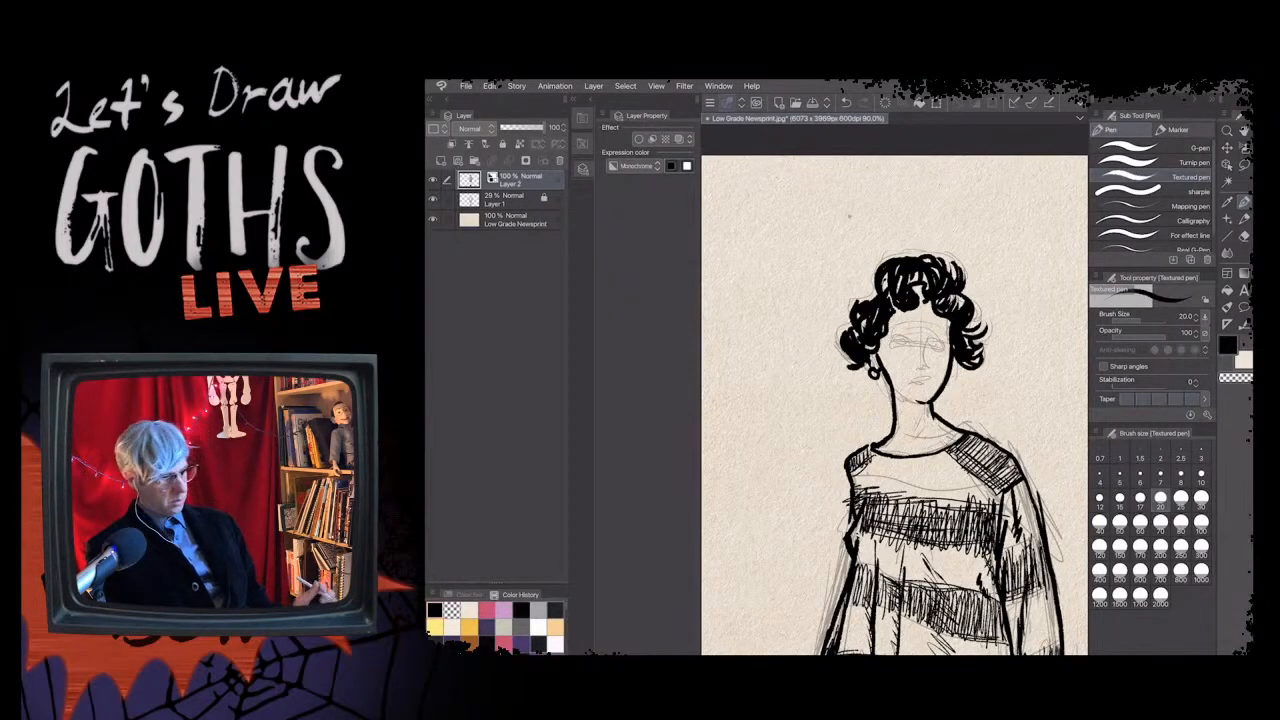
{"action": "left_click_drag", "start_coordinate": [918, 273], "coordinate": [913, 282]}
{"action": "mouse_move", "coordinate": [903, 275]}
{"action": "left_mouse_down"}
{"action": "mouse_move", "coordinate": [898, 291]}
{"action": "mouse_move", "coordinate": [881, 289]}
{"action": "mouse_move", "coordinate": [931, 279]}
{"action": "left_mouse_up"}
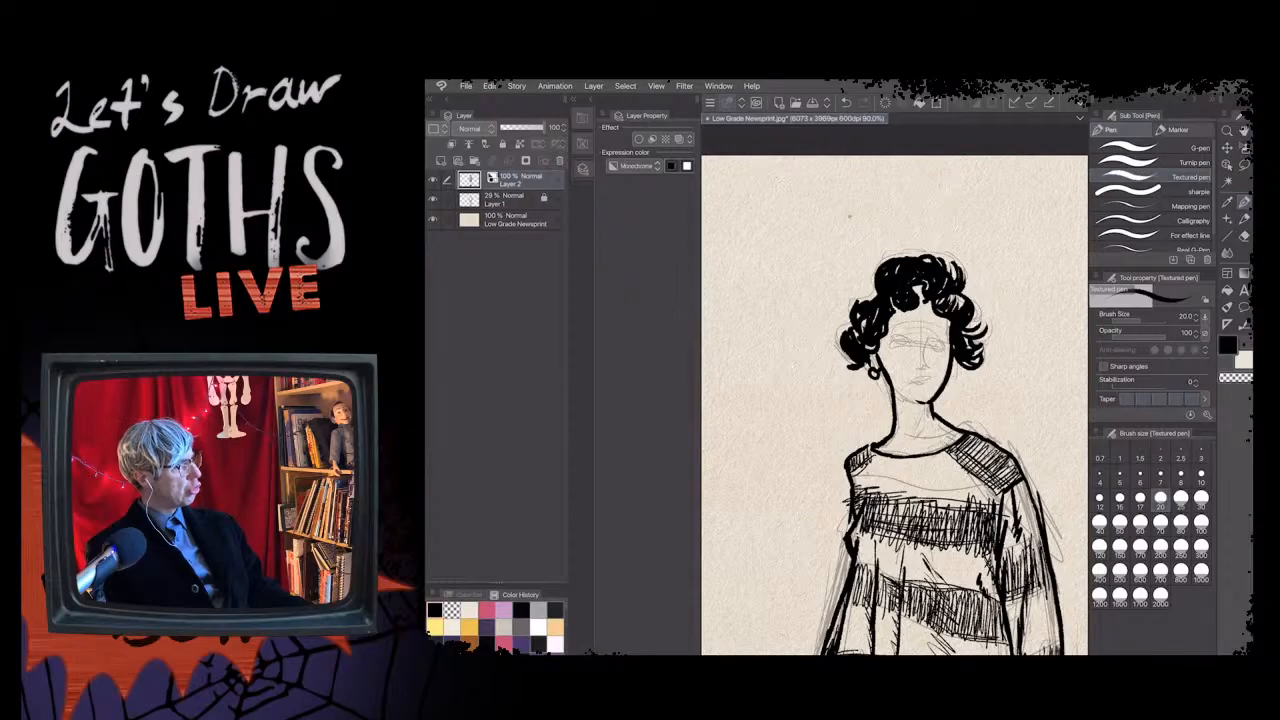
- Fill the gaps in the curls above the forehead with black strokes
{"action": "mouse_move", "coordinate": [916, 286]}
{"action": "left_mouse_down"}
{"action": "mouse_move", "coordinate": [923, 303]}
{"action": "mouse_move", "coordinate": [905, 320]}
{"action": "mouse_move", "coordinate": [913, 310]}
{"action": "left_mouse_up"}
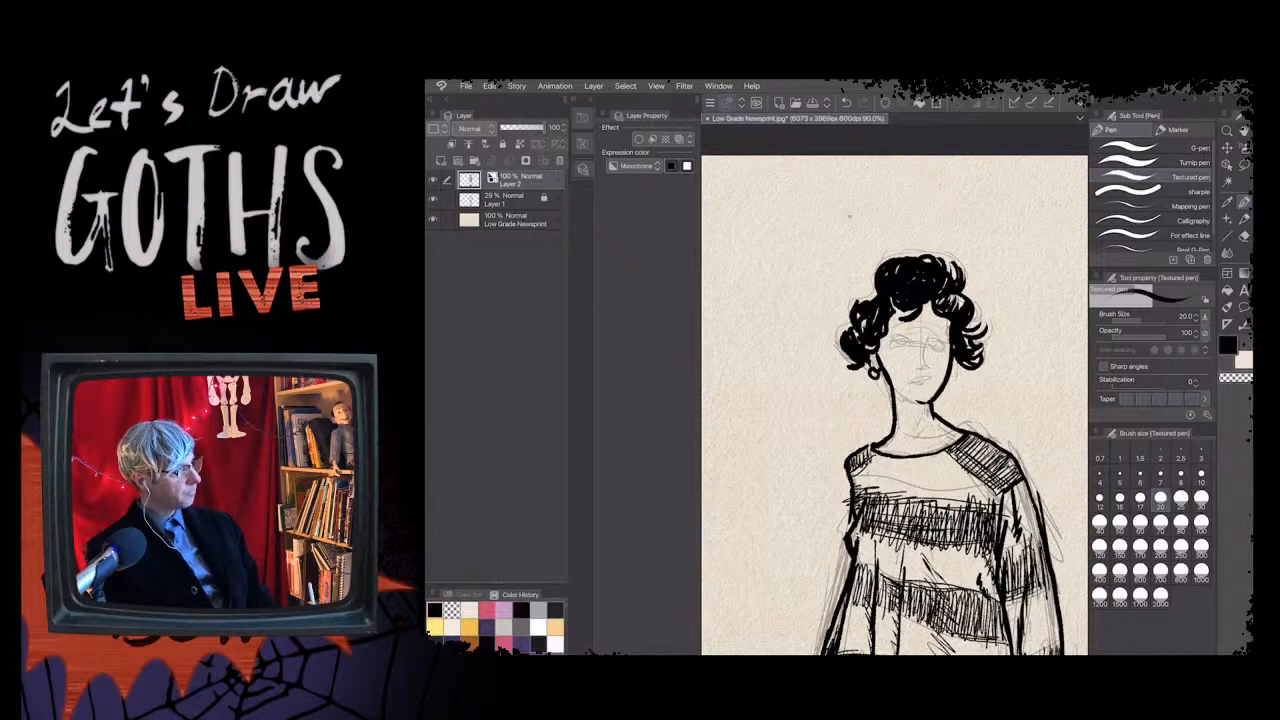
{"action": "left_click_drag", "start_coordinate": [928, 301], "coordinate": [928, 320]}
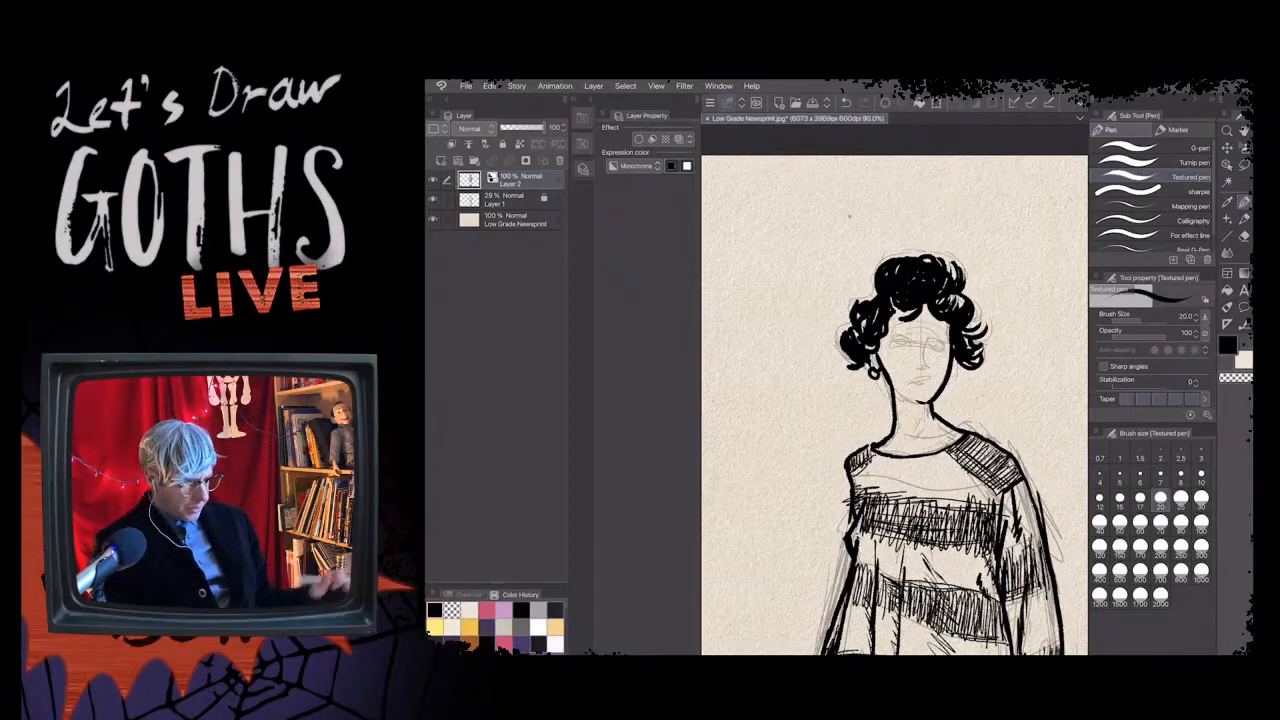
- Set the Textured pen's brush size to 17 and ink the eyebrows and the line of the nose
{"action": "scroll", "coordinate": [911, 427], "scroll_direction": "up", "scroll_amount": 2}
{"action": "scroll", "coordinate": [895, 390], "scroll_direction": "up", "scroll_amount": 1}
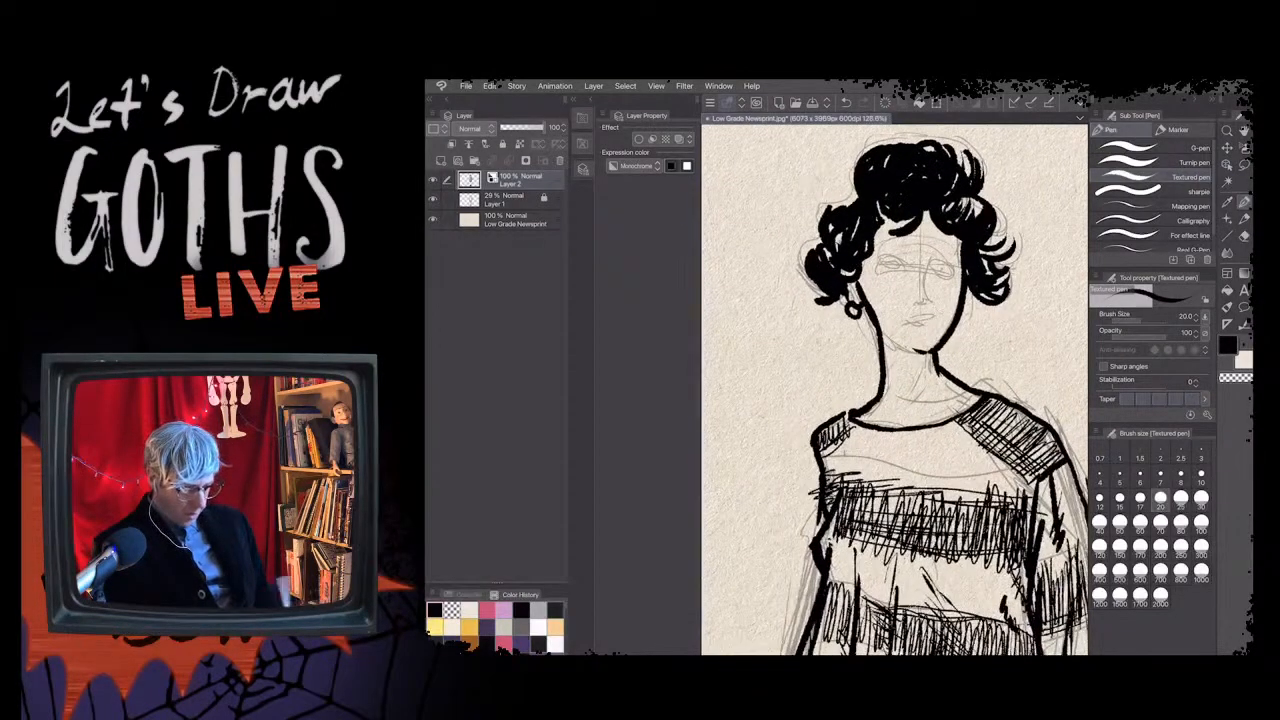
{"action": "key", "text": "["}
{"action": "key", "text": "bracketright"}
{"action": "key", "text": "bracketright"}
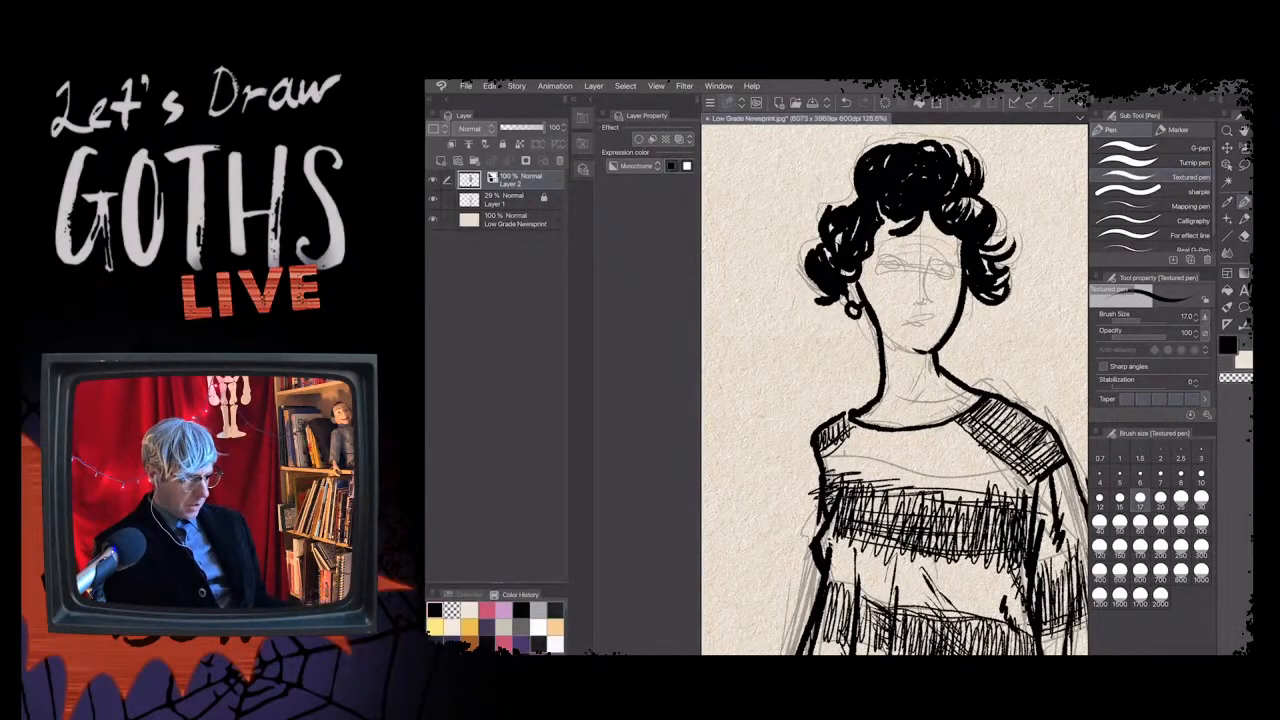
{"action": "scroll", "coordinate": [895, 390], "scroll_direction": "down", "scroll_amount": 2}
{"action": "scroll", "coordinate": [895, 390], "scroll_direction": "up", "scroll_amount": 1}
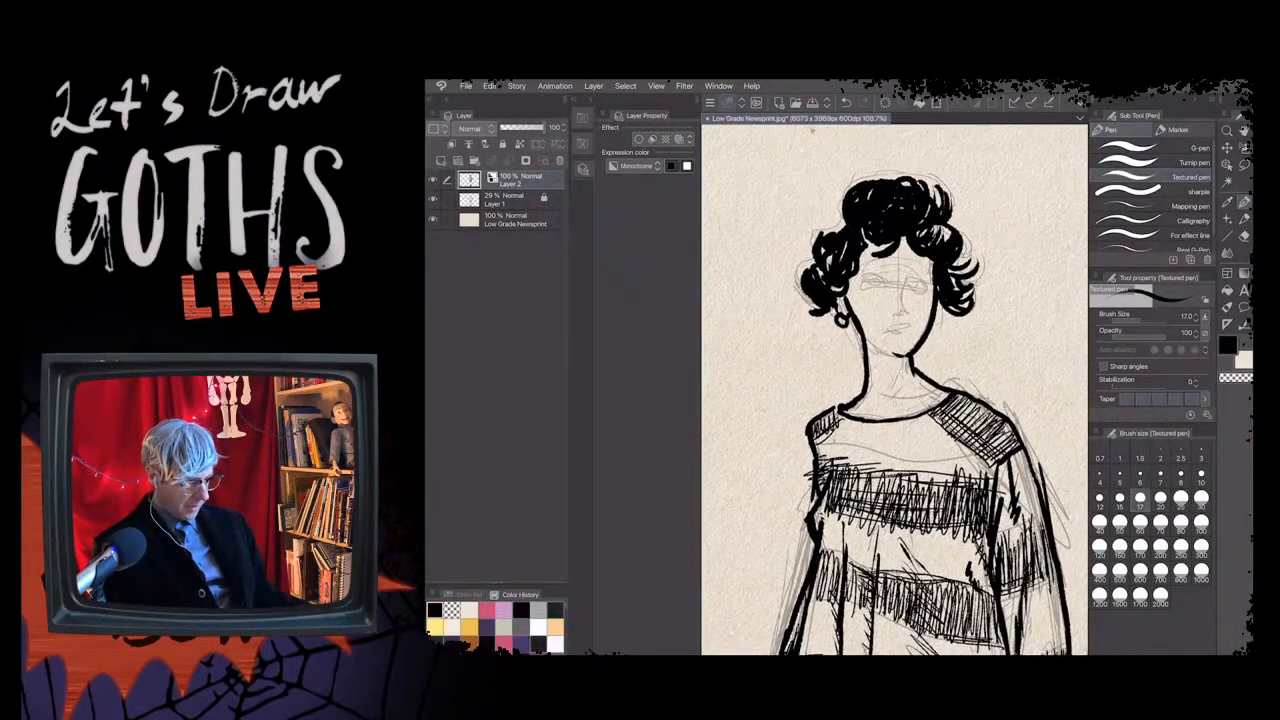
{"action": "scroll", "coordinate": [895, 390], "scroll_direction": "down", "scroll_amount": 2}
{"action": "scroll", "coordinate": [895, 390], "scroll_direction": "up", "scroll_amount": 3}
{"action": "scroll", "coordinate": [895, 390], "scroll_direction": "down", "scroll_amount": 1}
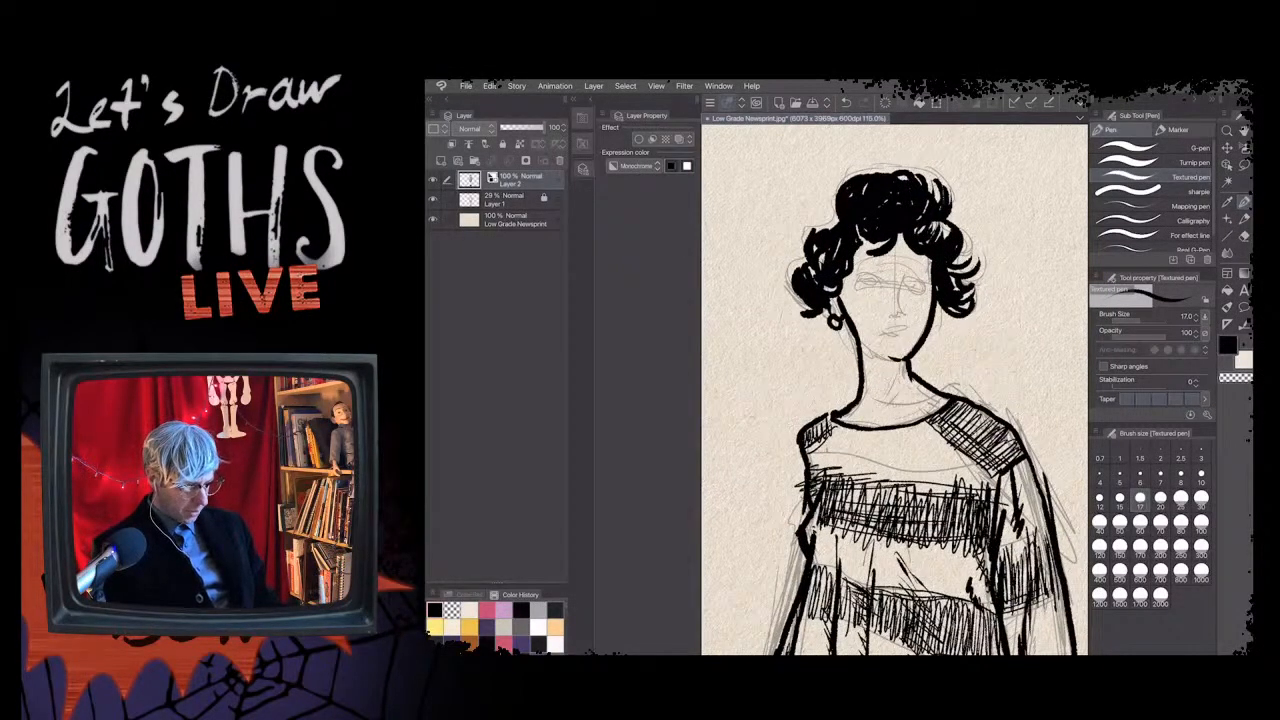
{"action": "left_click_drag", "start_coordinate": [903, 273], "coordinate": [898, 309]}
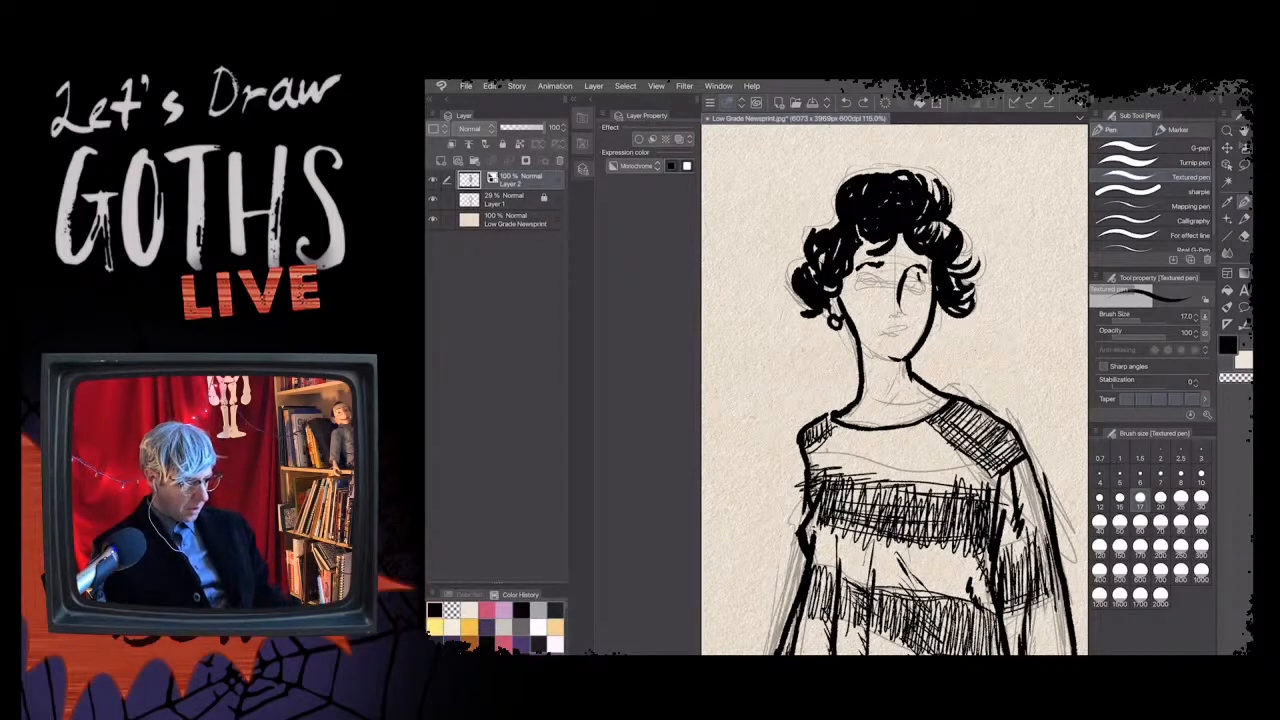
- Ink the lids and pupils of both eyes and mark the tip of the nose
{"action": "left_click_drag", "start_coordinate": [909, 283], "coordinate": [923, 281]}
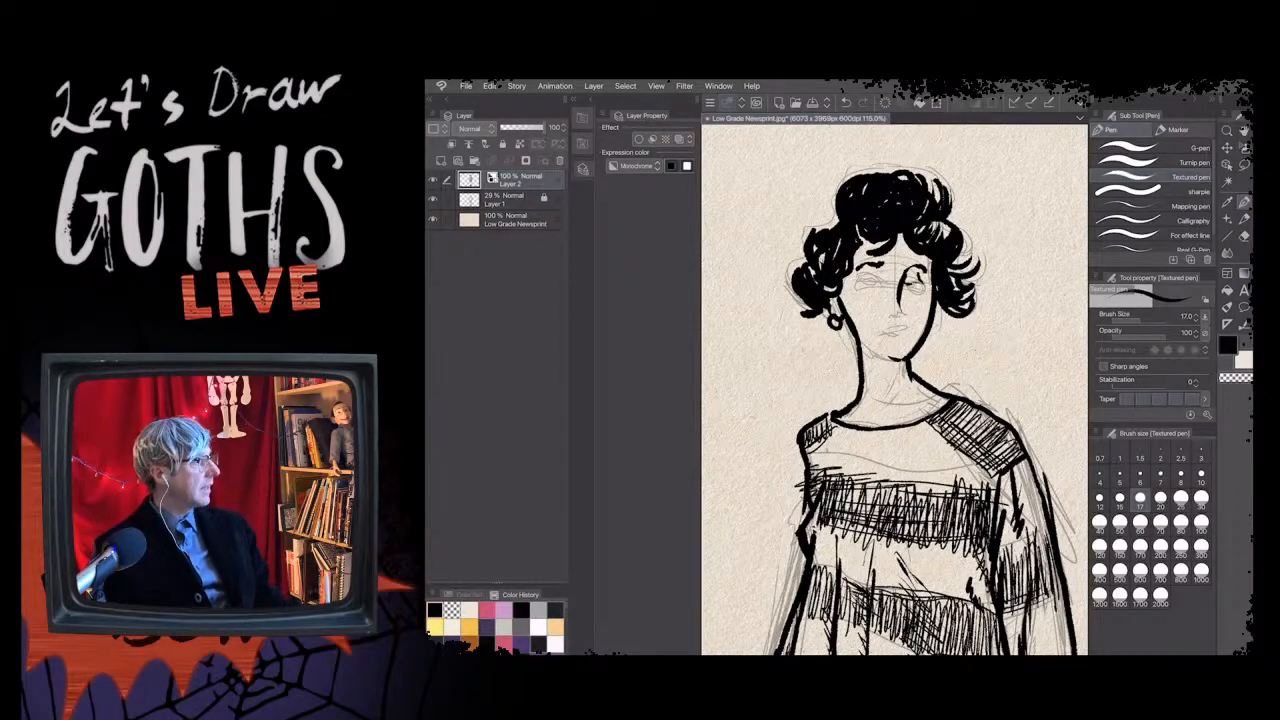
{"action": "left_click_drag", "start_coordinate": [905, 285], "coordinate": [923, 284]}
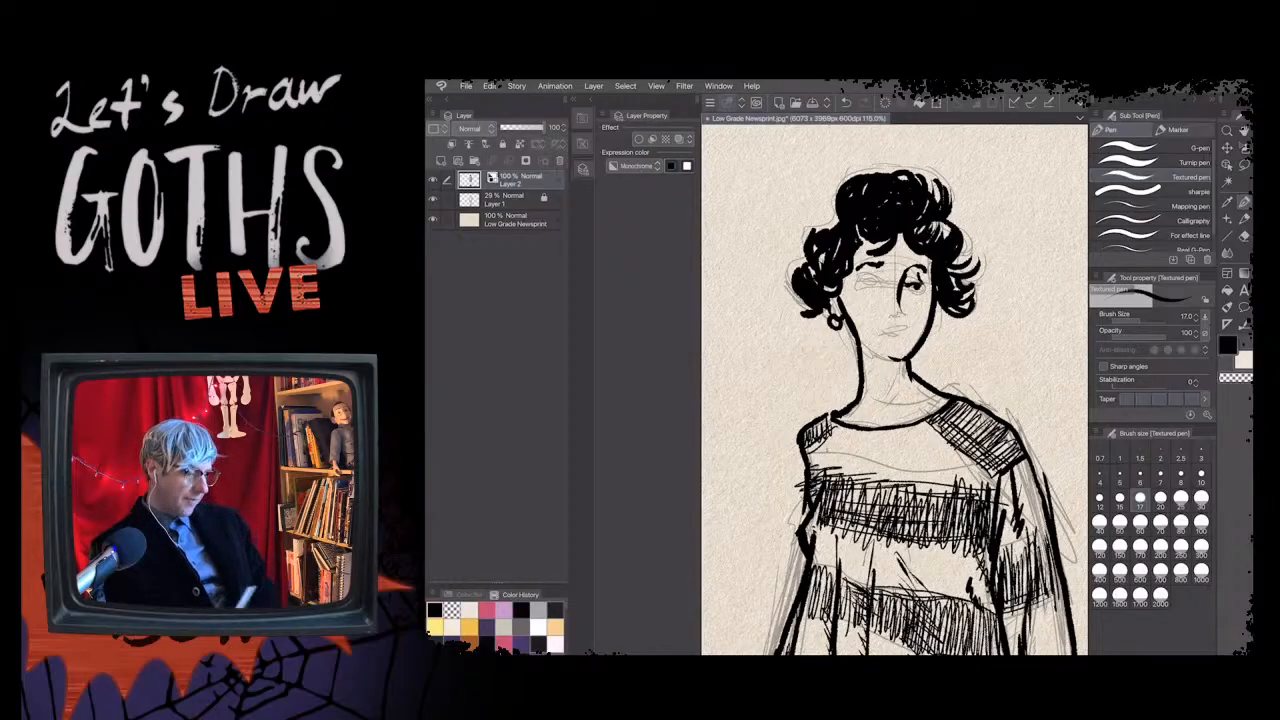
{"action": "left_click_drag", "start_coordinate": [883, 276], "coordinate": [864, 287]}
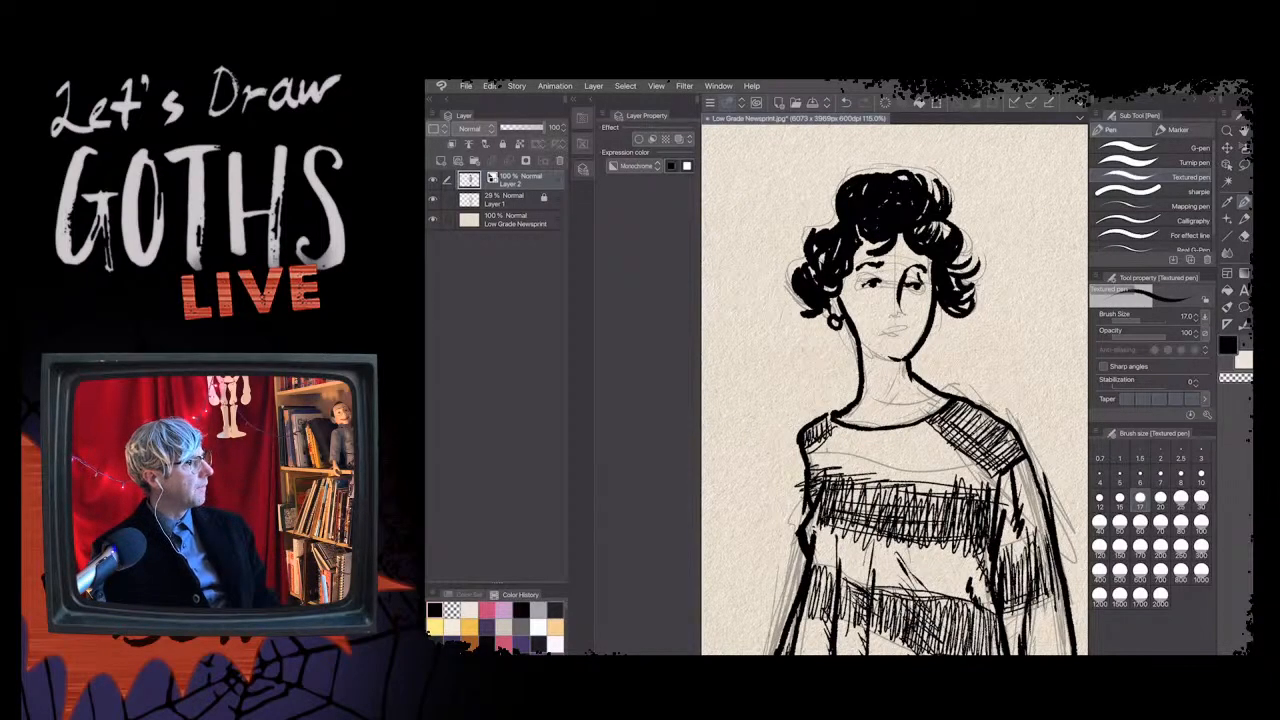
{"action": "left_click_drag", "start_coordinate": [876, 269], "coordinate": [878, 279]}
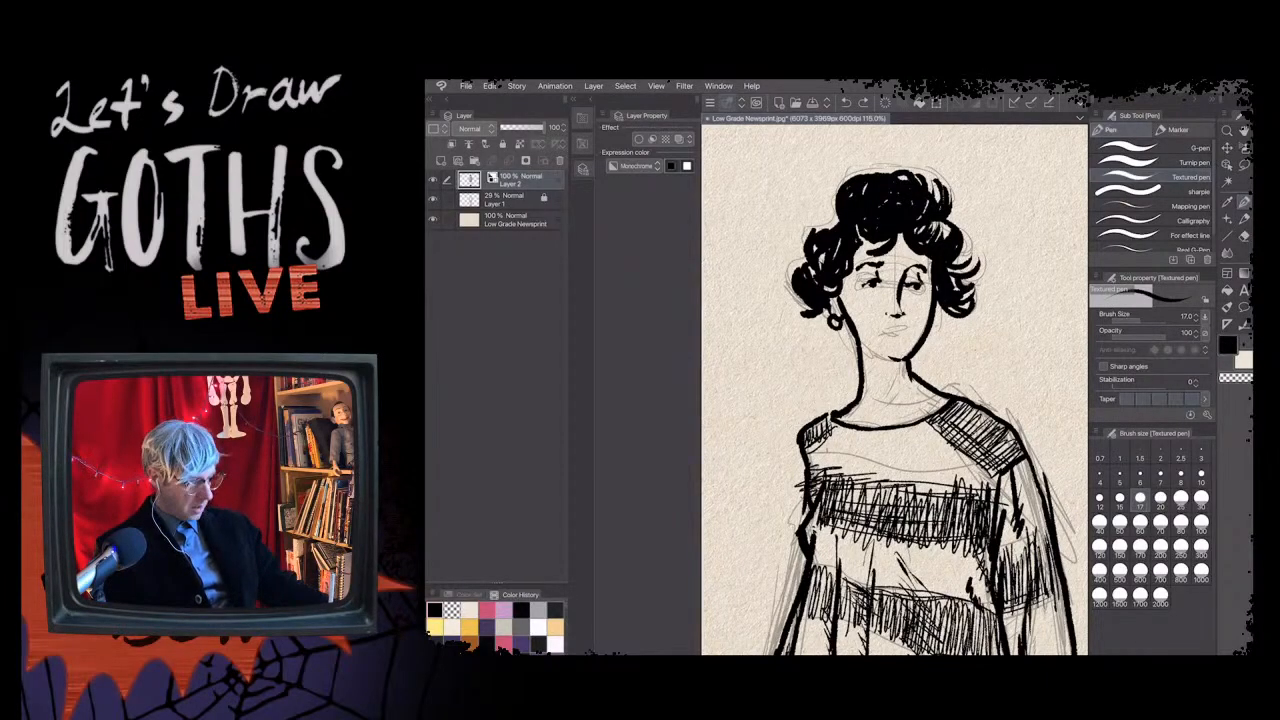
- Ink the lips and add small strokes around the ear above the earring
{"action": "mouse_move", "coordinate": [880, 330]}
{"action": "left_mouse_down"}
{"action": "mouse_move", "coordinate": [910, 330]}
{"action": "mouse_move", "coordinate": [889, 325]}
{"action": "left_mouse_up"}
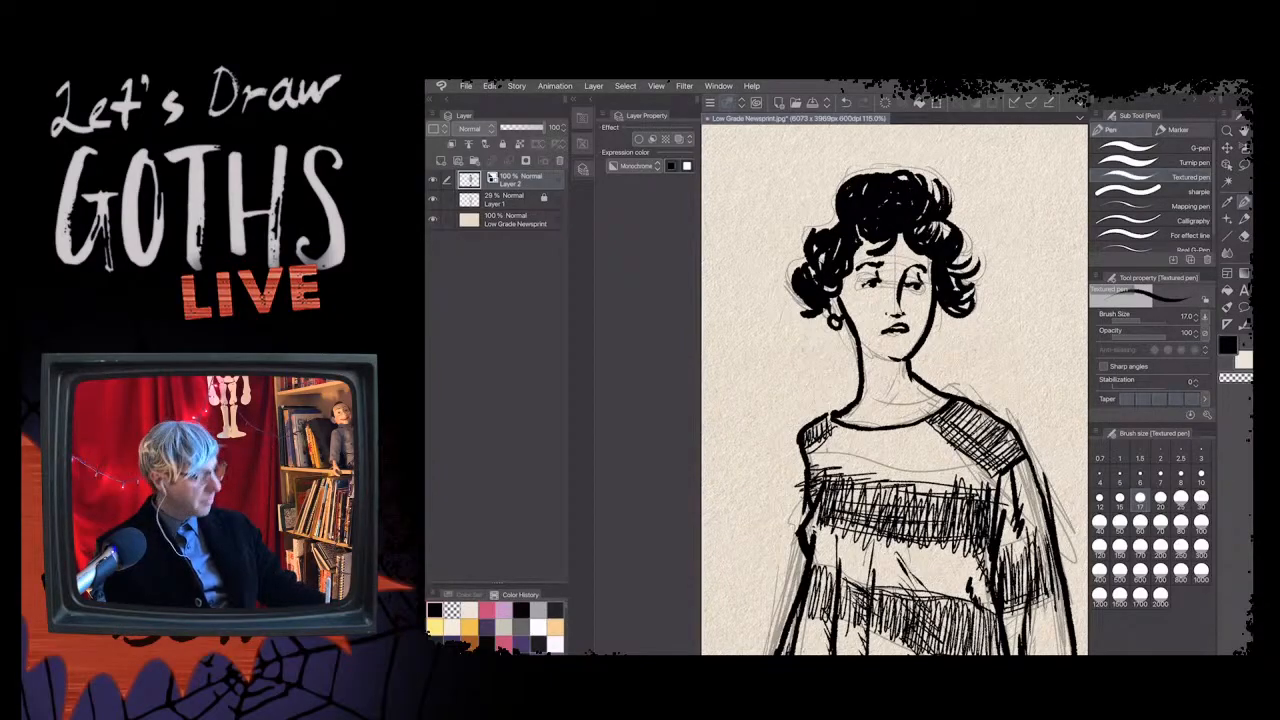
{"action": "left_click_drag", "start_coordinate": [888, 336], "coordinate": [904, 336]}
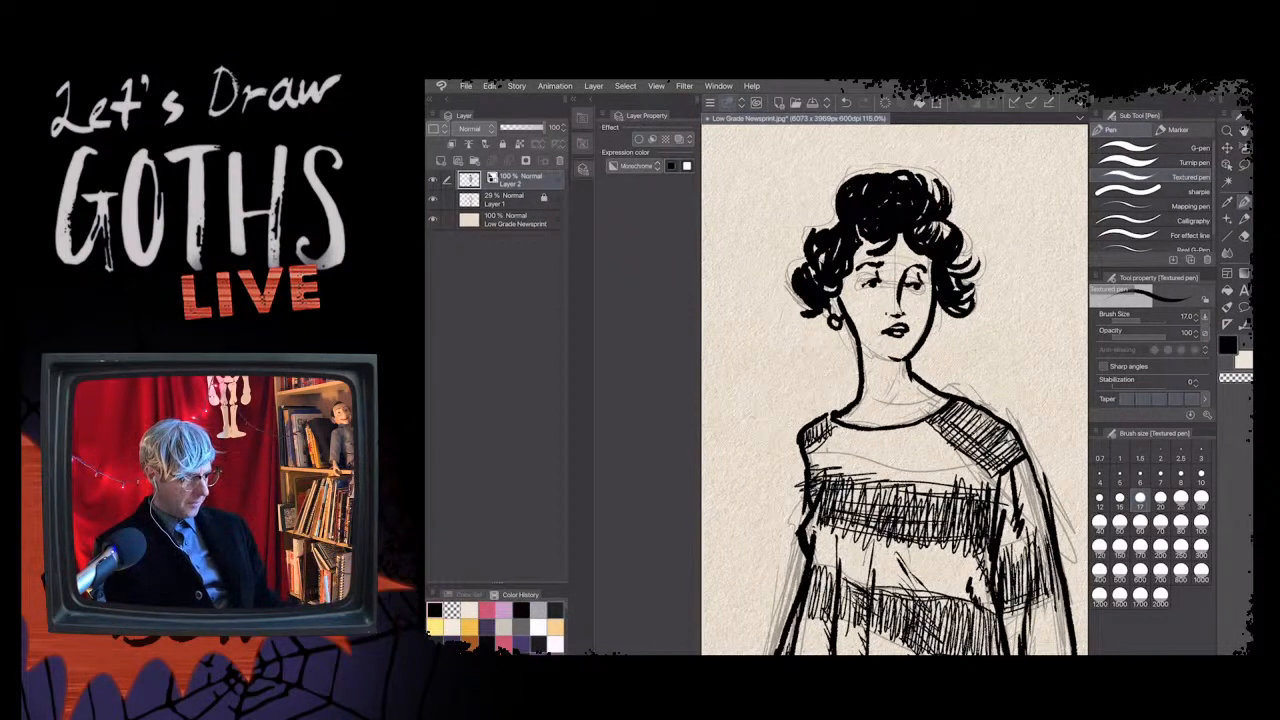
{"action": "left_click_drag", "start_coordinate": [829, 297], "coordinate": [837, 303]}
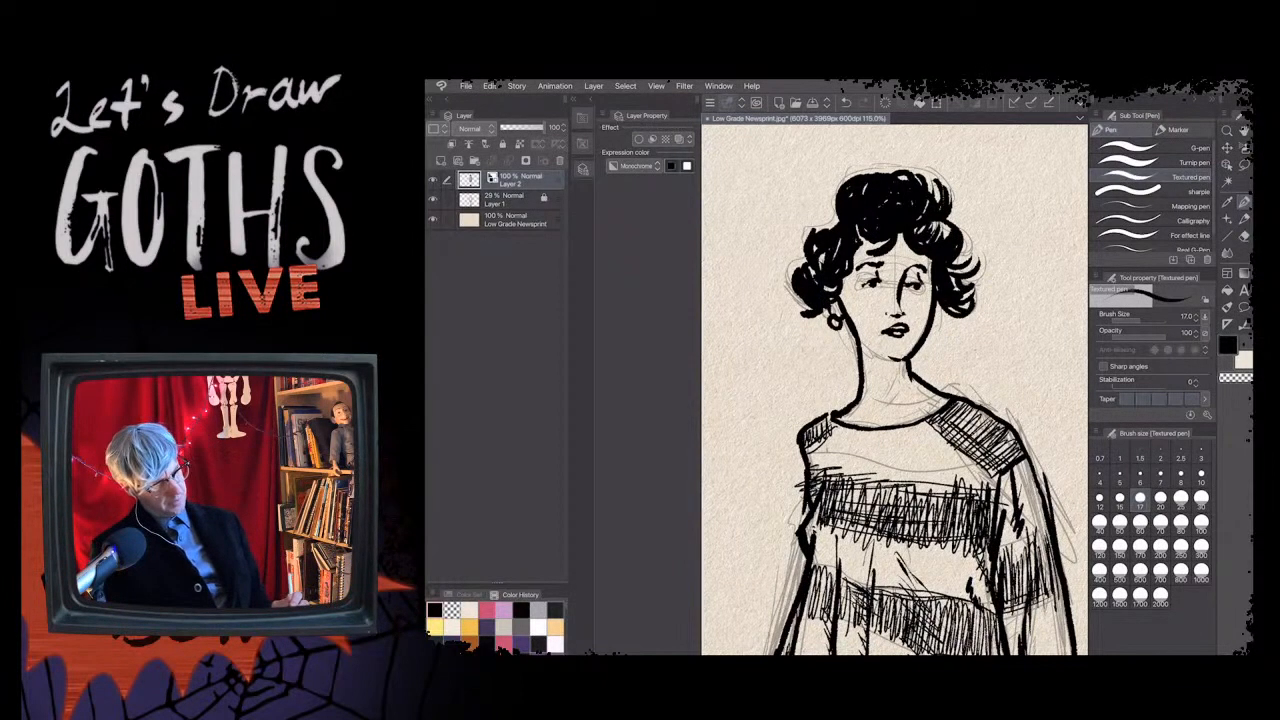
{"action": "left_click_drag", "start_coordinate": [833, 301], "coordinate": [838, 309]}
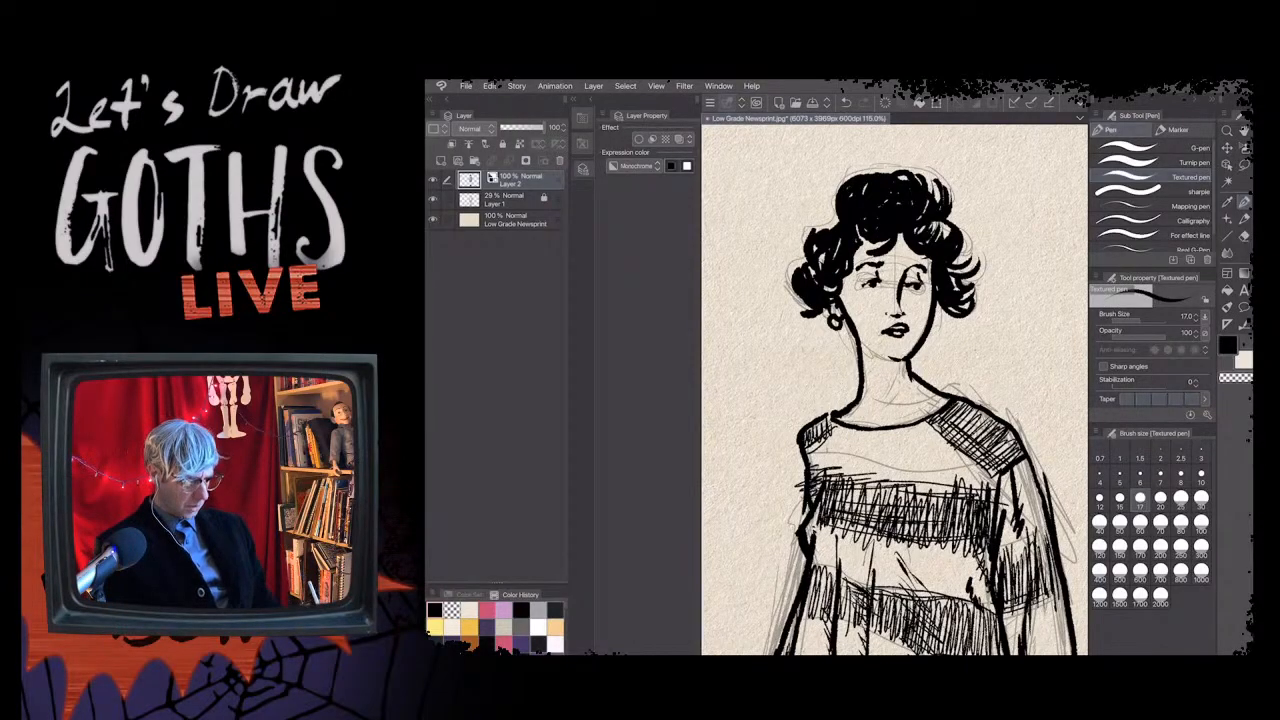
- Hatch fine shading on the left cheek with brush size 5, and adjust the size to 7 and finally 4
{"action": "left_click", "coordinate": [1119, 477]}
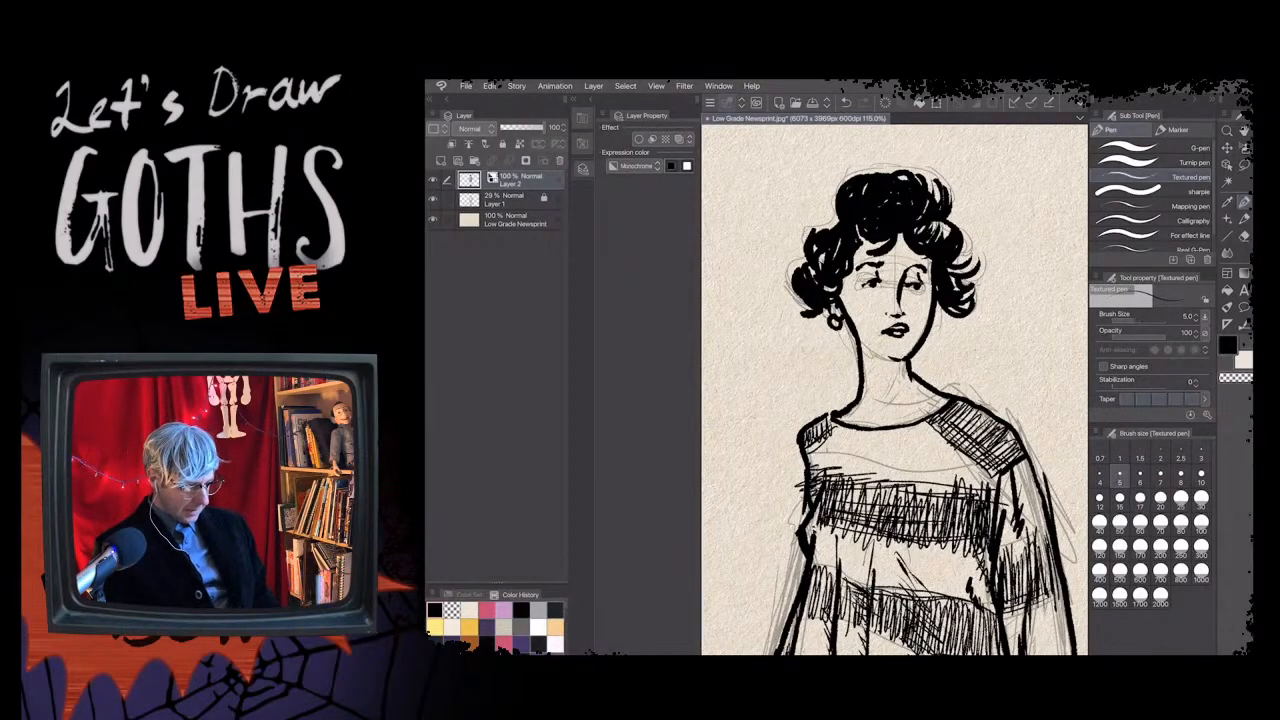
{"action": "left_click_drag", "start_coordinate": [846, 279], "coordinate": [850, 299]}
{"action": "mouse_move", "coordinate": [848, 283]}
{"action": "left_mouse_down"}
{"action": "mouse_move", "coordinate": [862, 311]}
{"action": "mouse_move", "coordinate": [847, 298]}
{"action": "left_mouse_up"}
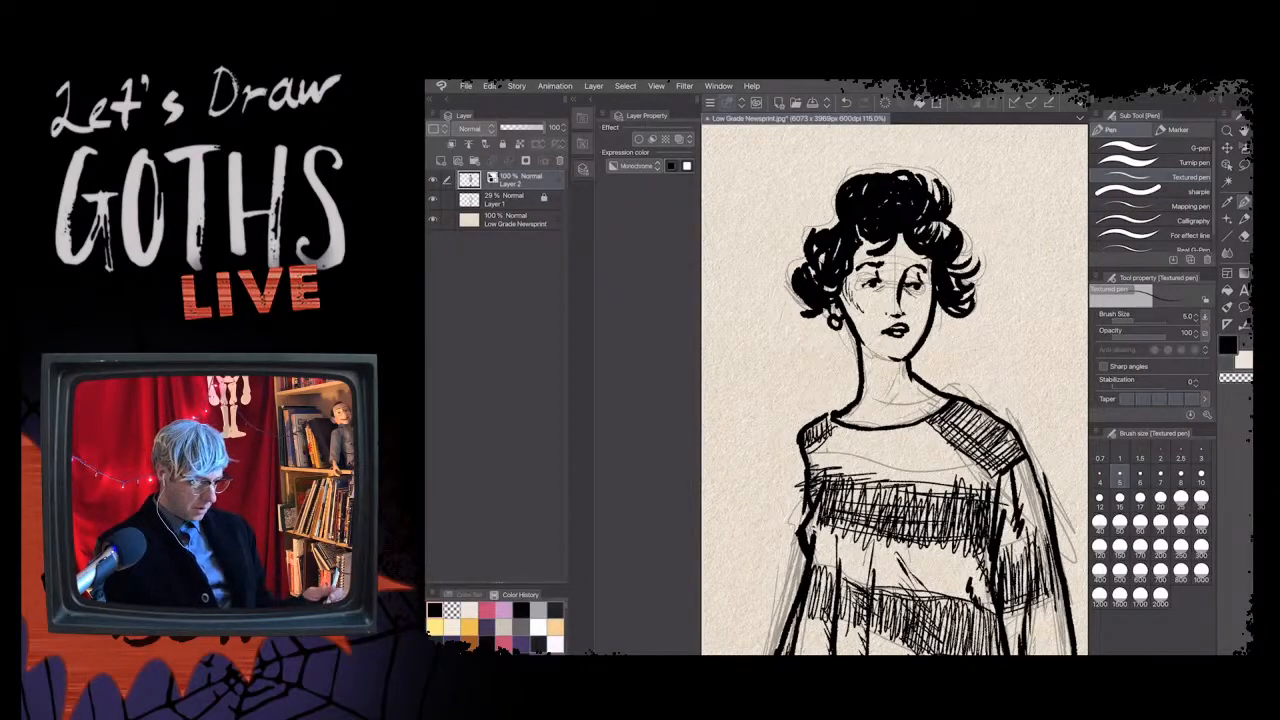
{"action": "left_click", "coordinate": [1160, 477]}
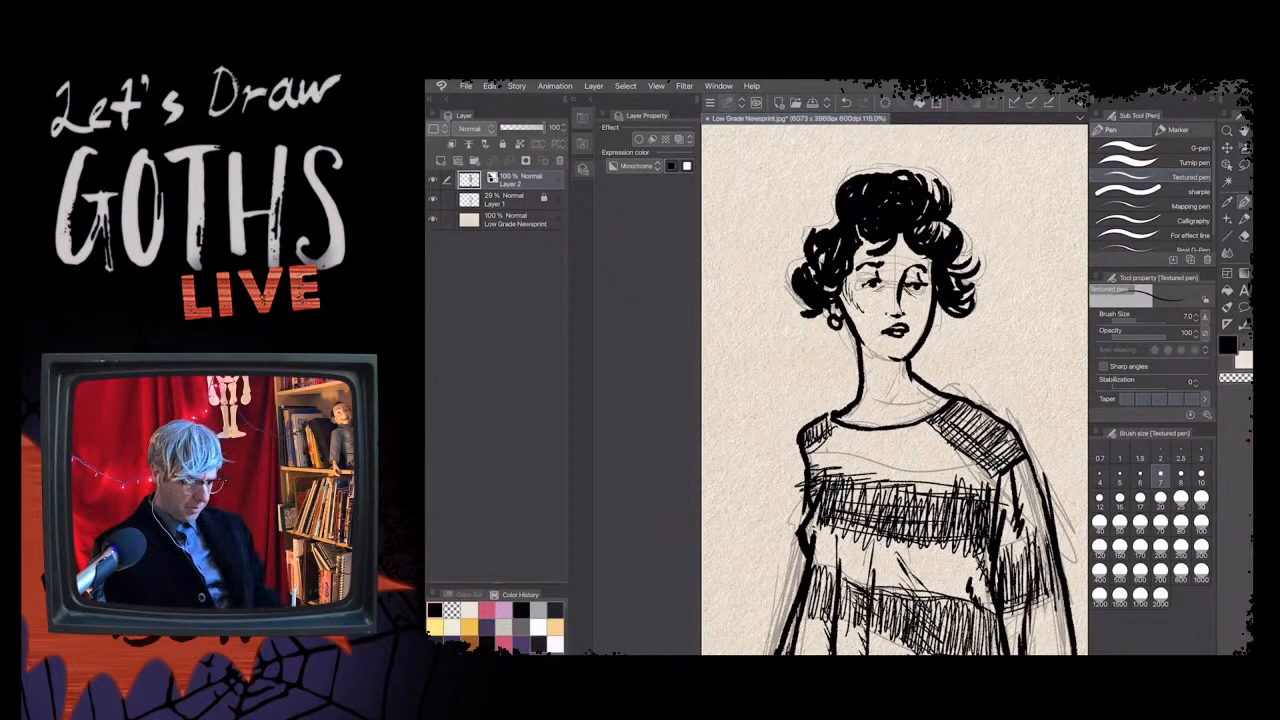
{"action": "left_click", "coordinate": [1099, 477]}
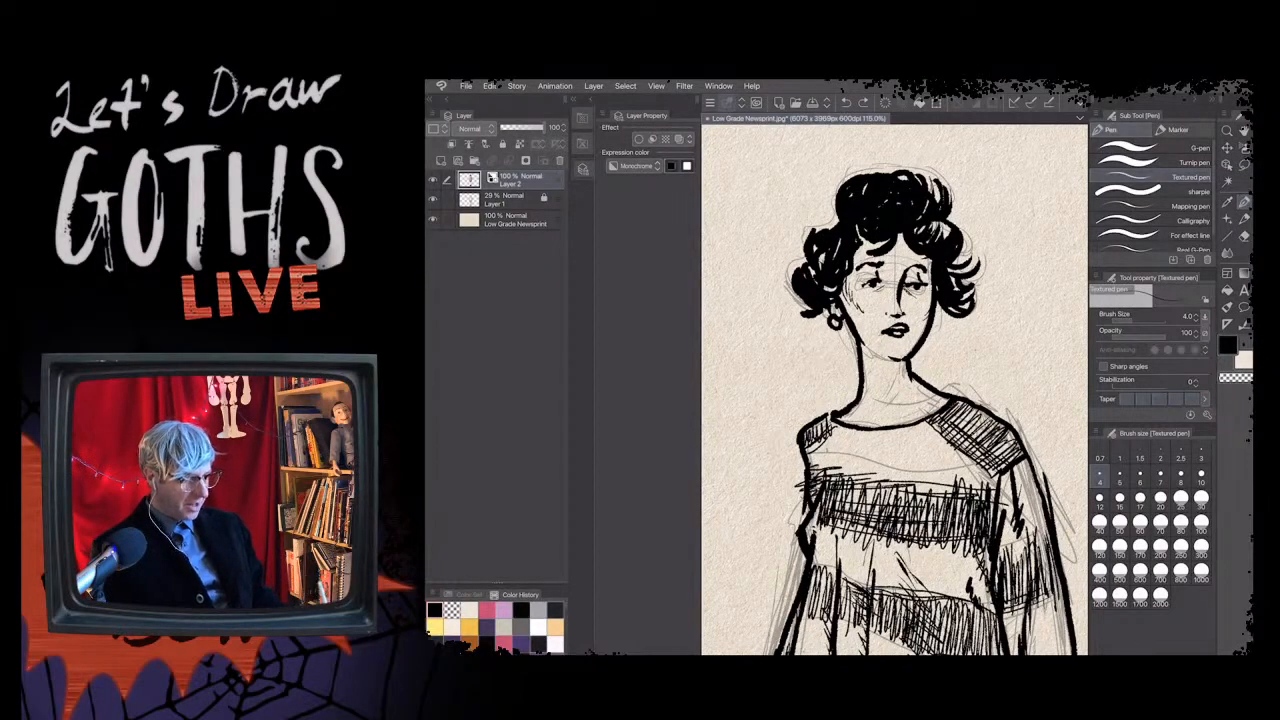
- Set the Textured pen's brush size to 20 and touch up the upper left outline of the curls
{"action": "scroll", "coordinate": [894, 390], "scroll_direction": "down", "scroll_amount": 3}
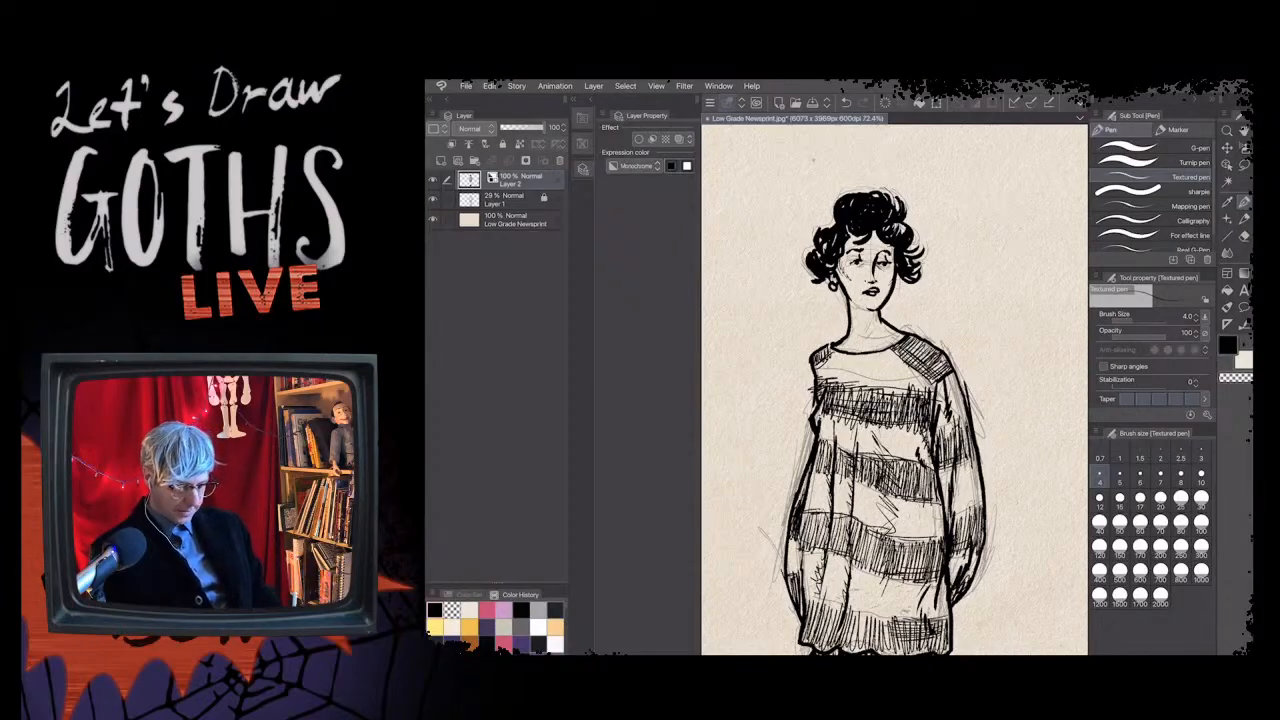
{"action": "left_click", "coordinate": [1160, 500]}
{"action": "left_click_drag", "start_coordinate": [834, 208], "coordinate": [828, 224]}
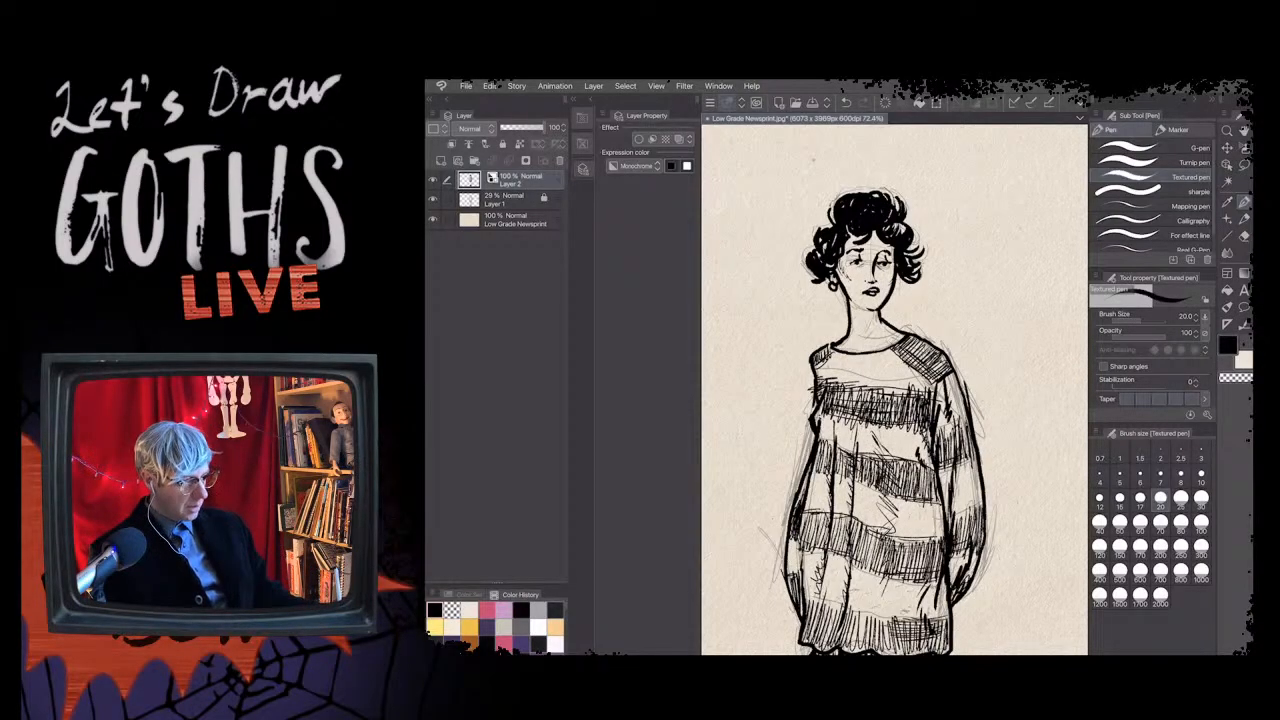
{"action": "left_click_drag", "start_coordinate": [837, 197], "coordinate": [859, 189]}
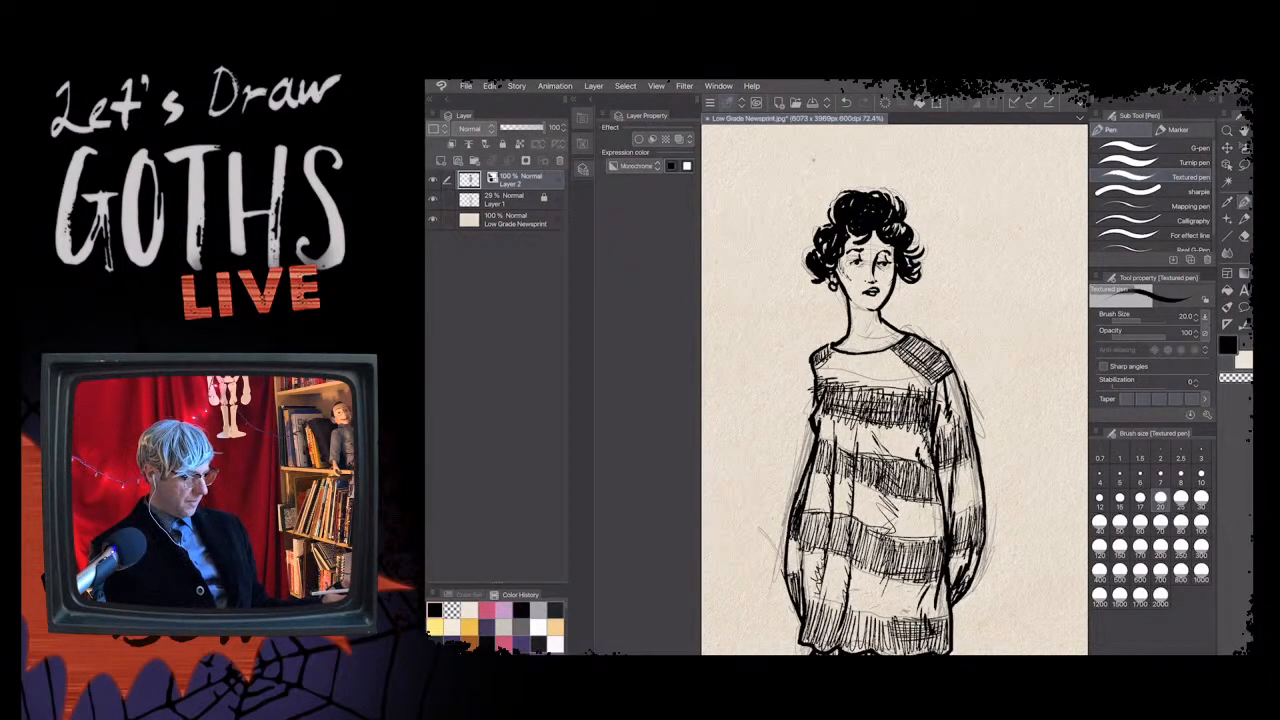
- Unlock the sketch layer, Layer 1, and shade under the curls with the Textured pen at brush size 60
{"action": "left_click", "coordinate": [508, 199]}
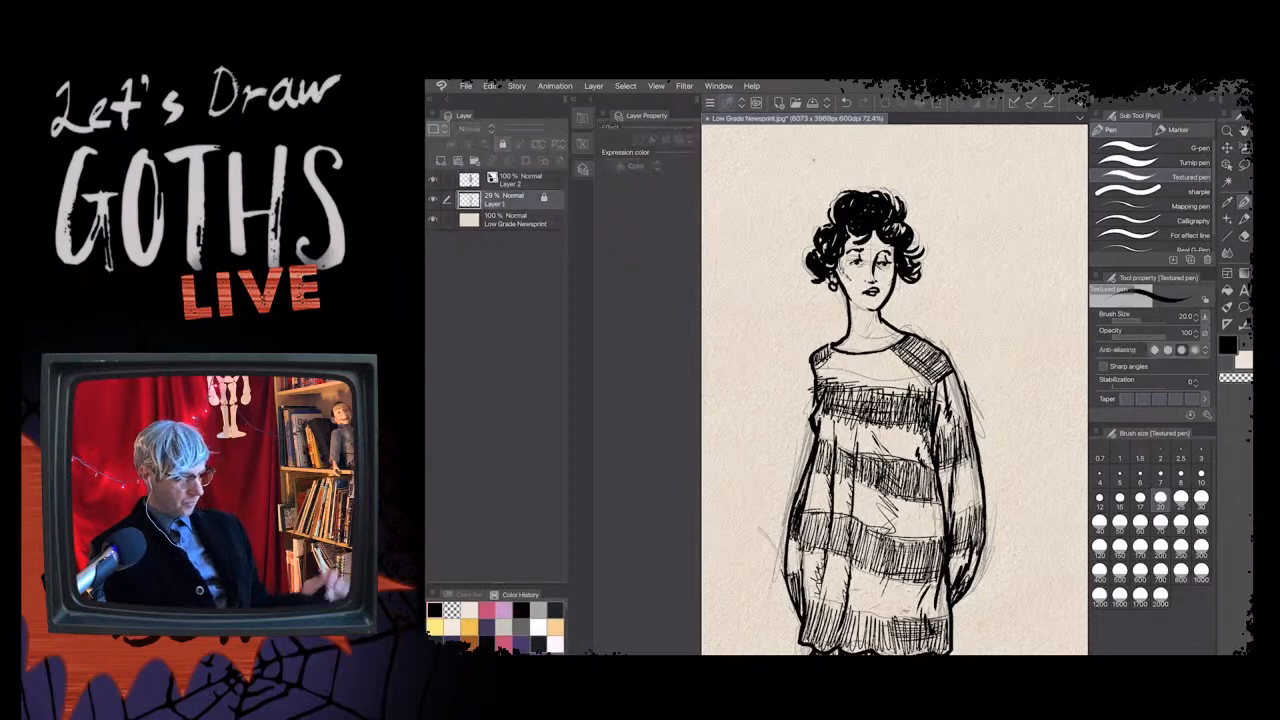
{"action": "left_click", "coordinate": [1139, 525]}
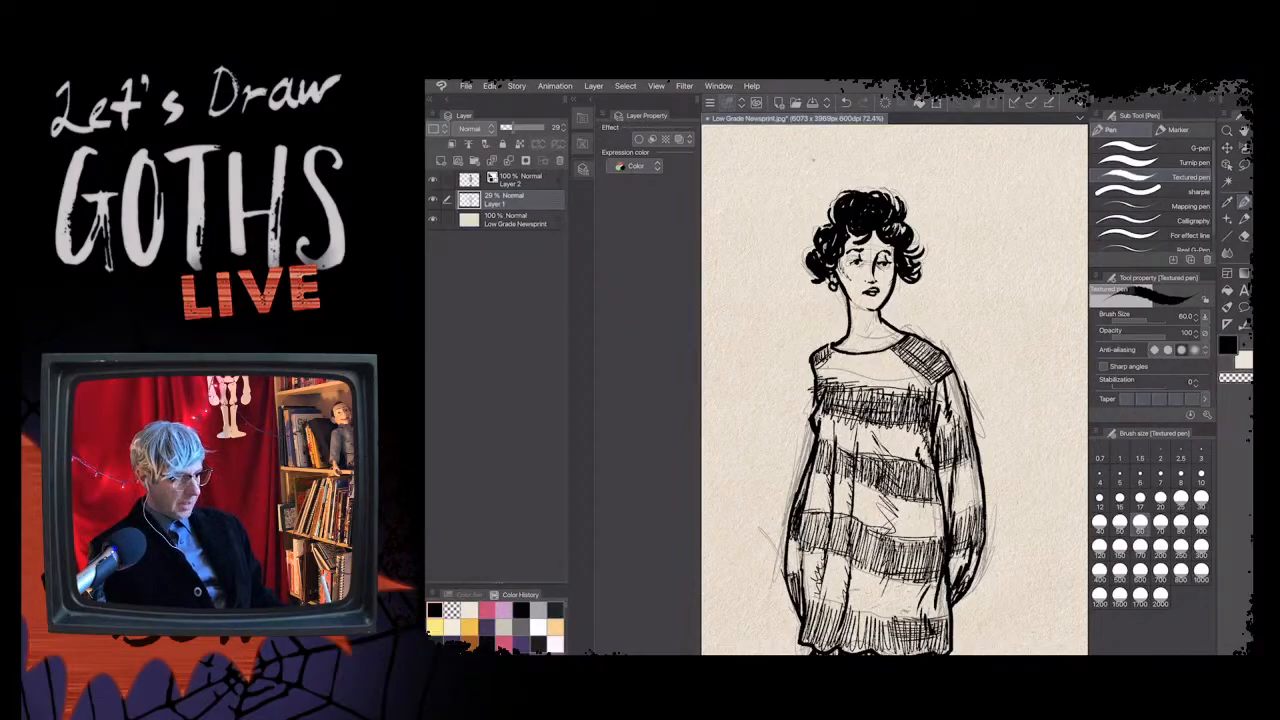
{"action": "mouse_move", "coordinate": [836, 198]}
{"action": "left_mouse_down"}
{"action": "mouse_move", "coordinate": [832, 220]}
{"action": "mouse_move", "coordinate": [896, 211]}
{"action": "mouse_move", "coordinate": [904, 235]}
{"action": "left_mouse_up"}
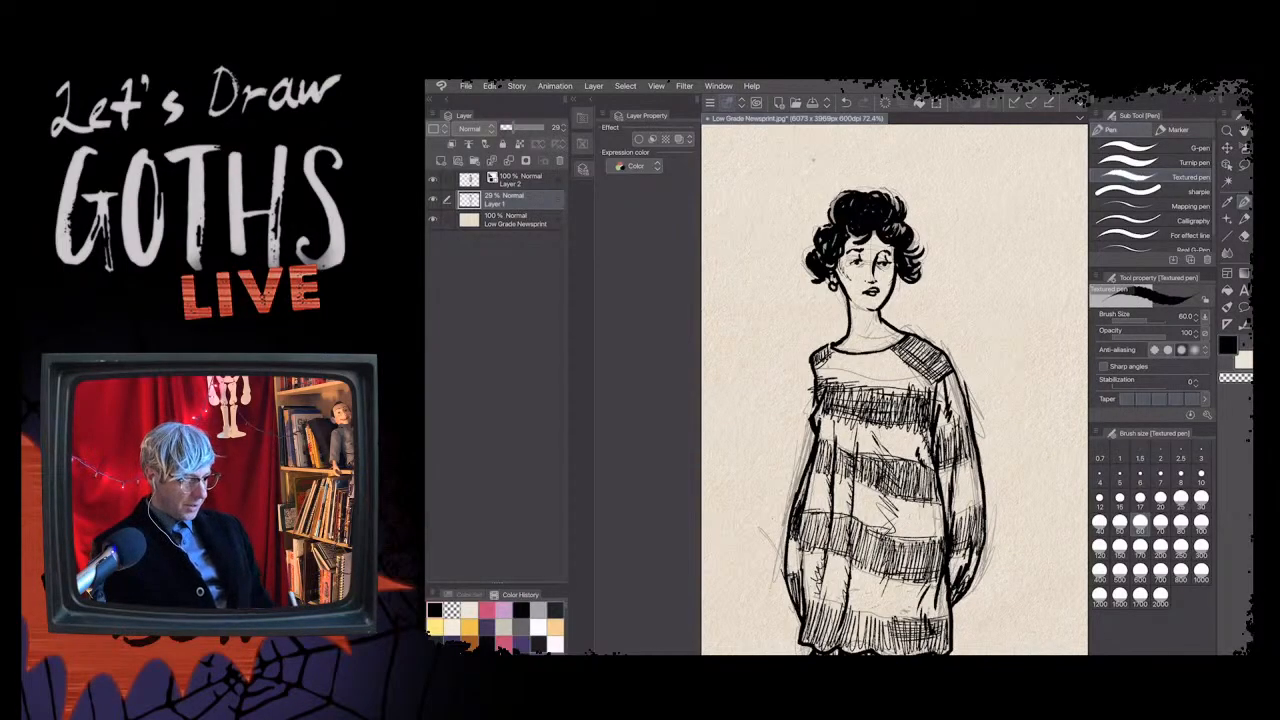
- Shade the right shoulder patch and the chest stripe of the sweater in grey on Layer 1
{"action": "mouse_move", "coordinate": [923, 357]}
{"action": "left_mouse_down"}
{"action": "mouse_move", "coordinate": [941, 375]}
{"action": "mouse_move", "coordinate": [931, 367]}
{"action": "left_mouse_up"}
{"action": "mouse_move", "coordinate": [933, 357]}
{"action": "left_mouse_down"}
{"action": "mouse_move", "coordinate": [945, 371]}
{"action": "mouse_move", "coordinate": [937, 359]}
{"action": "left_mouse_up"}
{"action": "left_click_drag", "start_coordinate": [901, 339], "coordinate": [929, 371]}
{"action": "mouse_move", "coordinate": [901, 351]}
{"action": "left_mouse_down"}
{"action": "mouse_move", "coordinate": [927, 375]}
{"action": "mouse_move", "coordinate": [922, 418]}
{"action": "left_mouse_up"}
{"action": "left_click_drag", "start_coordinate": [836, 408], "coordinate": [924, 422]}
{"action": "mouse_move", "coordinate": [880, 408]}
{"action": "left_mouse_down"}
{"action": "mouse_move", "coordinate": [904, 409]}
{"action": "mouse_move", "coordinate": [888, 408]}
{"action": "left_mouse_up"}
{"action": "mouse_move", "coordinate": [858, 402]}
{"action": "left_mouse_down"}
{"action": "mouse_move", "coordinate": [926, 400]}
{"action": "mouse_move", "coordinate": [856, 392]}
{"action": "left_mouse_up"}
{"action": "mouse_move", "coordinate": [858, 394]}
{"action": "left_mouse_down"}
{"action": "mouse_move", "coordinate": [828, 390]}
{"action": "mouse_move", "coordinate": [846, 408]}
{"action": "mouse_move", "coordinate": [830, 411]}
{"action": "left_mouse_up"}
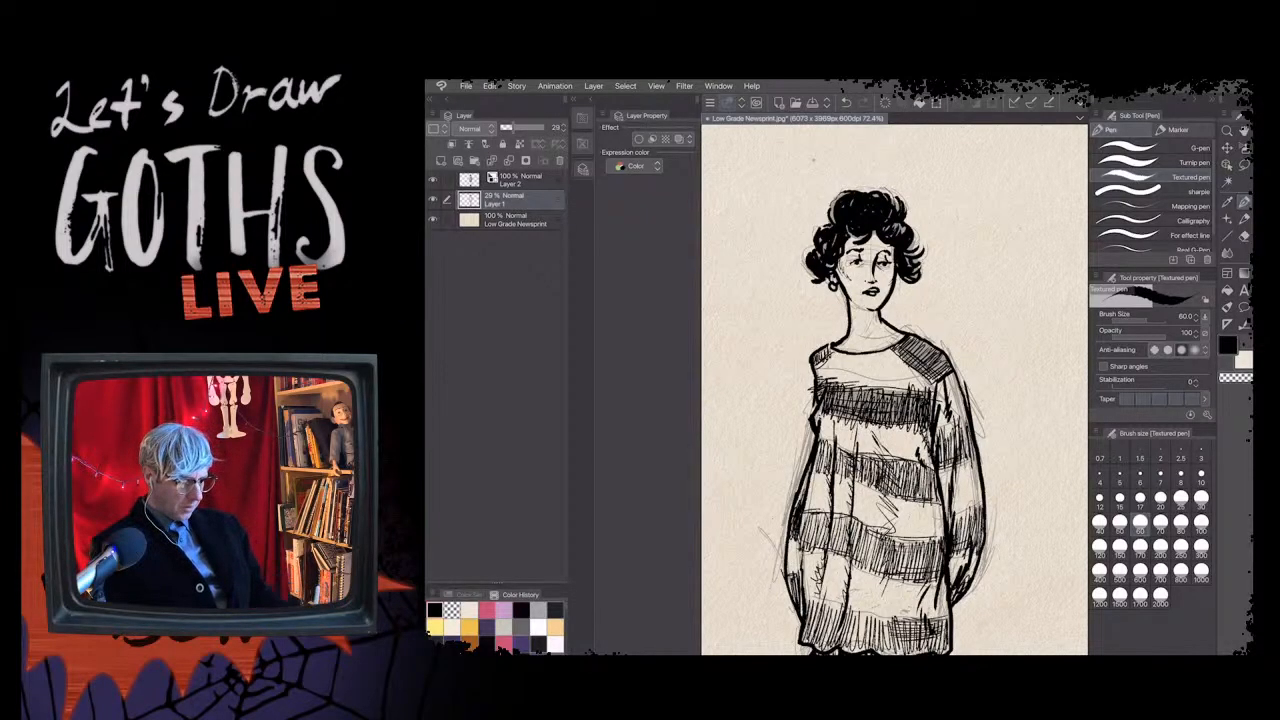
- Shade the sweater's second stripe in grey across the right upper sleeve and the torso
{"action": "left_click_drag", "start_coordinate": [936, 444], "coordinate": [964, 433]}
{"action": "mouse_move", "coordinate": [946, 434]}
{"action": "left_mouse_down"}
{"action": "mouse_move", "coordinate": [966, 422]}
{"action": "mouse_move", "coordinate": [951, 450]}
{"action": "left_mouse_up"}
{"action": "left_click_drag", "start_coordinate": [900, 484], "coordinate": [926, 470]}
{"action": "mouse_move", "coordinate": [888, 482]}
{"action": "left_mouse_down"}
{"action": "mouse_move", "coordinate": [930, 462]}
{"action": "mouse_move", "coordinate": [928, 482]}
{"action": "left_mouse_up"}
{"action": "mouse_move", "coordinate": [882, 494]}
{"action": "left_mouse_down"}
{"action": "mouse_move", "coordinate": [926, 470]}
{"action": "mouse_move", "coordinate": [904, 466]}
{"action": "left_mouse_up"}
{"action": "mouse_move", "coordinate": [838, 482]}
{"action": "left_mouse_down"}
{"action": "mouse_move", "coordinate": [868, 462]}
{"action": "mouse_move", "coordinate": [852, 454]}
{"action": "left_mouse_up"}
{"action": "left_click_drag", "start_coordinate": [854, 470], "coordinate": [906, 458]}
{"action": "mouse_move", "coordinate": [820, 458]}
{"action": "left_mouse_down"}
{"action": "mouse_move", "coordinate": [846, 446]}
{"action": "mouse_move", "coordinate": [820, 456]}
{"action": "mouse_move", "coordinate": [836, 440]}
{"action": "left_mouse_up"}
{"action": "left_click_drag", "start_coordinate": [836, 456], "coordinate": [856, 444]}
- Shade the right lower sleeve stripe and cuff and the third torso stripe, and touch up the right shoulder patch
{"action": "left_click_drag", "start_coordinate": [954, 542], "coordinate": [974, 510]}
{"action": "left_click_drag", "start_coordinate": [970, 516], "coordinate": [982, 516]}
{"action": "mouse_move", "coordinate": [960, 546]}
{"action": "left_mouse_down"}
{"action": "mouse_move", "coordinate": [980, 528]}
{"action": "mouse_move", "coordinate": [966, 542]}
{"action": "left_mouse_up"}
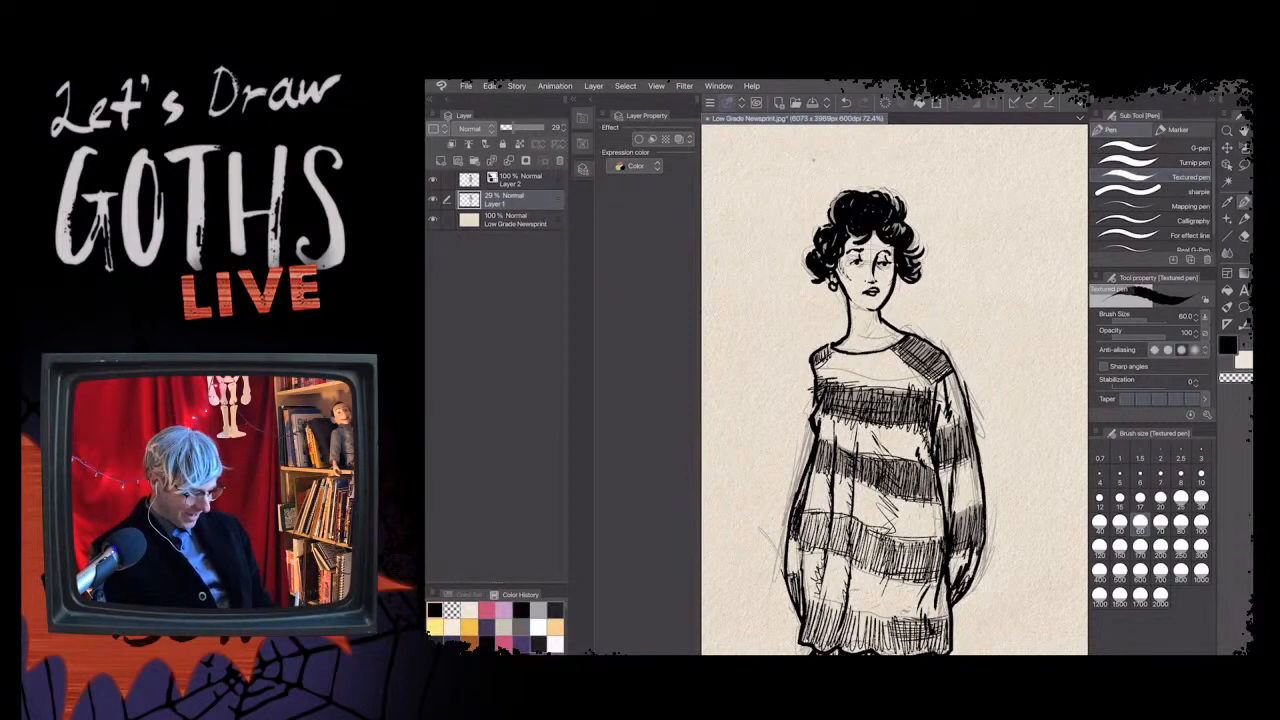
{"action": "left_click_drag", "start_coordinate": [970, 589], "coordinate": [963, 599]}
{"action": "mouse_move", "coordinate": [890, 556]}
{"action": "left_mouse_down"}
{"action": "mouse_move", "coordinate": [940, 556]}
{"action": "mouse_move", "coordinate": [882, 564]}
{"action": "mouse_move", "coordinate": [812, 534]}
{"action": "mouse_move", "coordinate": [884, 542]}
{"action": "mouse_move", "coordinate": [910, 570]}
{"action": "left_mouse_up"}
{"action": "mouse_move", "coordinate": [806, 524]}
{"action": "left_mouse_down"}
{"action": "mouse_move", "coordinate": [842, 514]}
{"action": "mouse_move", "coordinate": [804, 522]}
{"action": "mouse_move", "coordinate": [826, 546]}
{"action": "mouse_move", "coordinate": [866, 526]}
{"action": "left_mouse_up"}
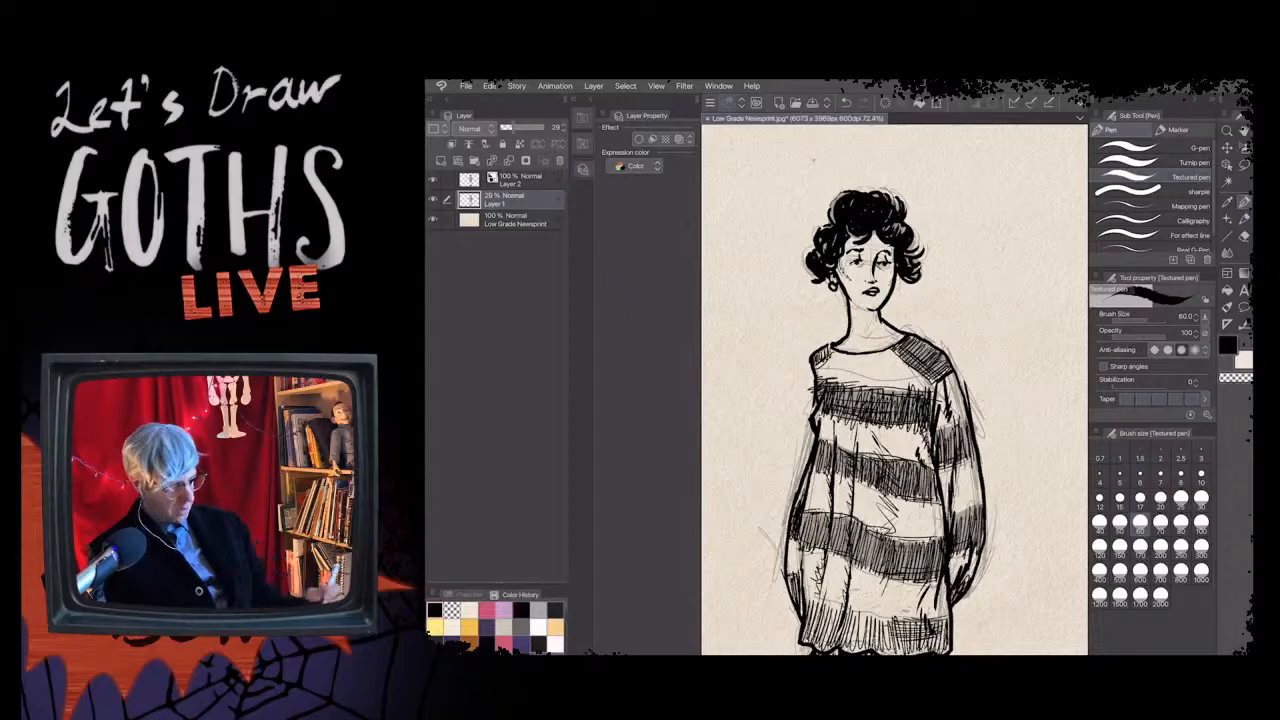
{"action": "left_click_drag", "start_coordinate": [930, 382], "coordinate": [942, 374]}
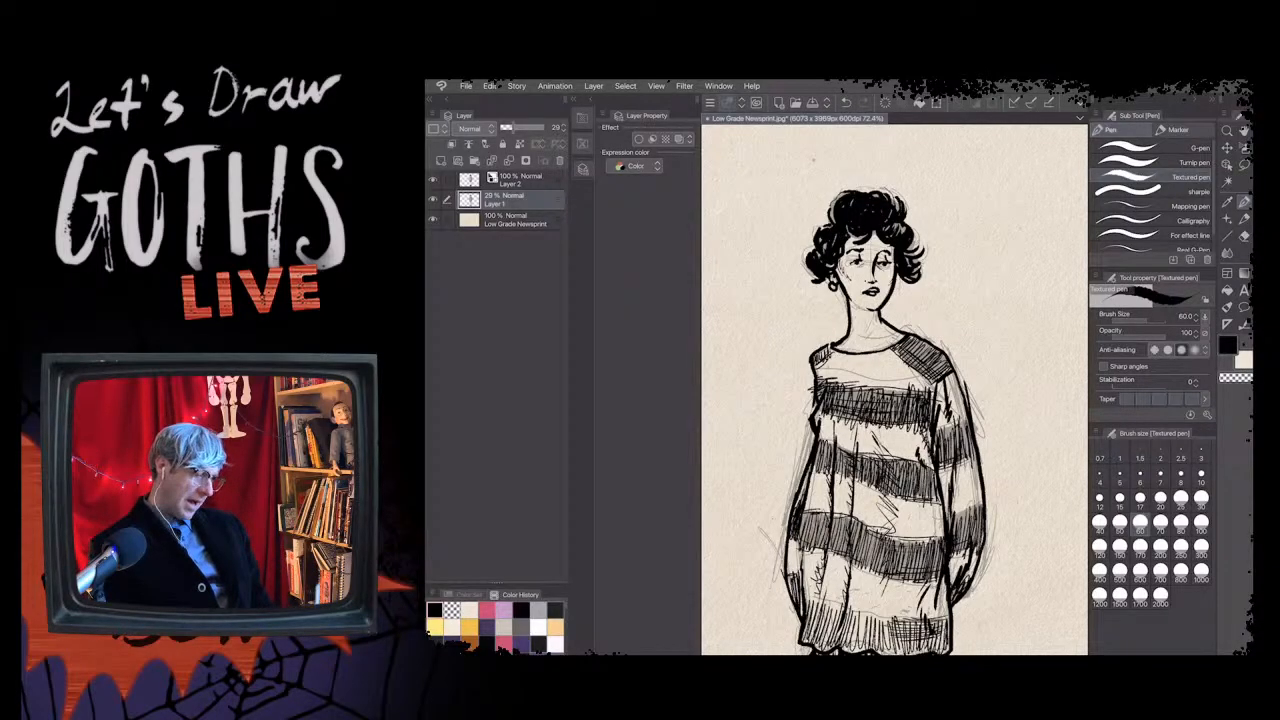
- Shade the hem stripe and left cuff in grey, and erase the overspill above the hem stripe with transparent colour
{"action": "left_click_drag", "start_coordinate": [898, 636], "coordinate": [928, 626]}
{"action": "mouse_move", "coordinate": [892, 630]}
{"action": "left_mouse_down"}
{"action": "mouse_move", "coordinate": [942, 632]}
{"action": "mouse_move", "coordinate": [924, 626]}
{"action": "mouse_move", "coordinate": [948, 644]}
{"action": "mouse_move", "coordinate": [898, 646]}
{"action": "mouse_move", "coordinate": [926, 652]}
{"action": "mouse_move", "coordinate": [812, 610]}
{"action": "mouse_move", "coordinate": [834, 600]}
{"action": "mouse_move", "coordinate": [862, 645]}
{"action": "mouse_move", "coordinate": [828, 626]}
{"action": "left_mouse_up"}
{"action": "mouse_move", "coordinate": [808, 640]}
{"action": "left_mouse_down"}
{"action": "mouse_move", "coordinate": [816, 620]}
{"action": "mouse_move", "coordinate": [798, 580]}
{"action": "left_mouse_up"}
{"action": "left_click_drag", "start_coordinate": [786, 586], "coordinate": [798, 566]}
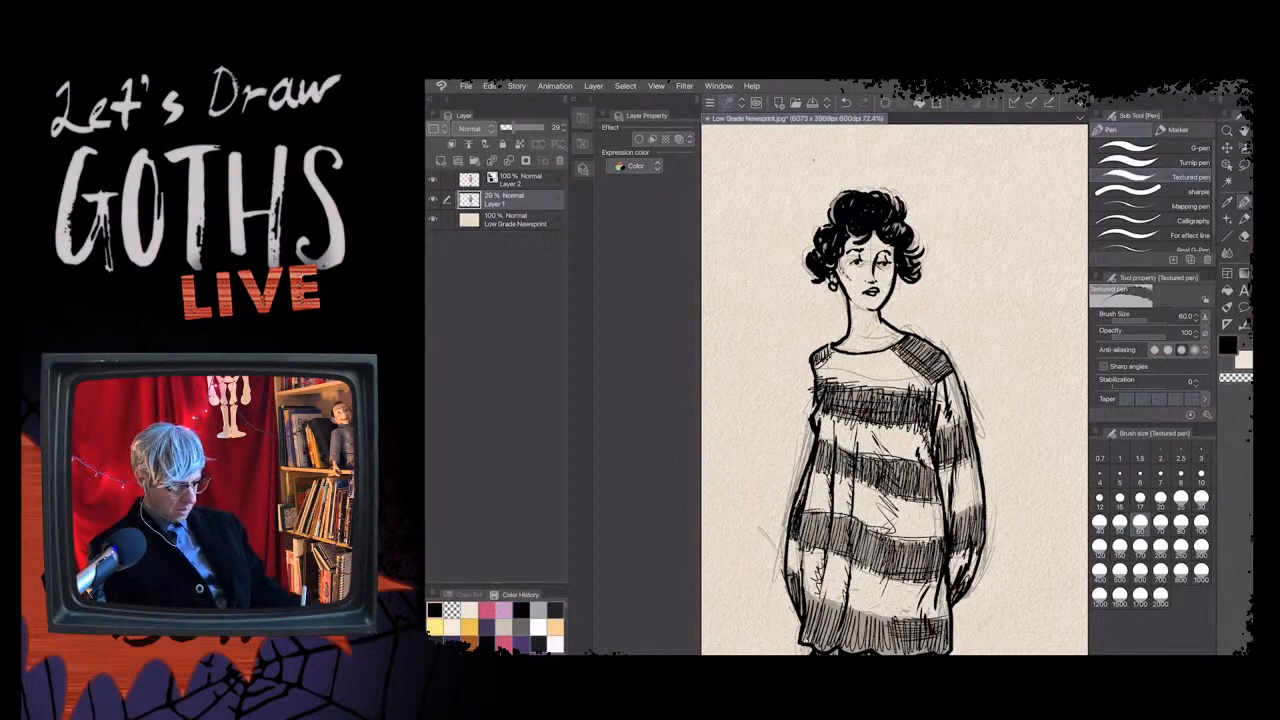
{"action": "left_click_drag", "start_coordinate": [894, 618], "coordinate": [817, 599]}
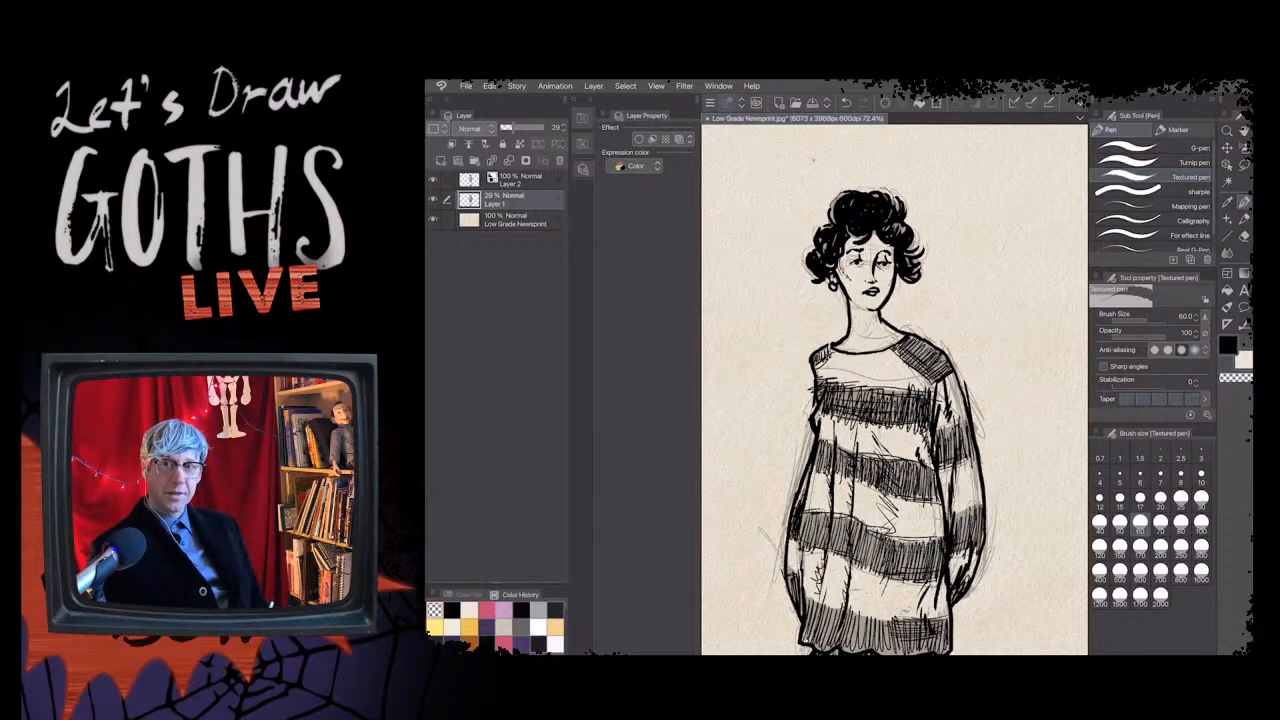
- Switch back to black and shade the missed spot at the left end of the sweater's hem stripe
{"action": "scroll", "coordinate": [894, 390], "scroll_direction": "down", "scroll_amount": 3}
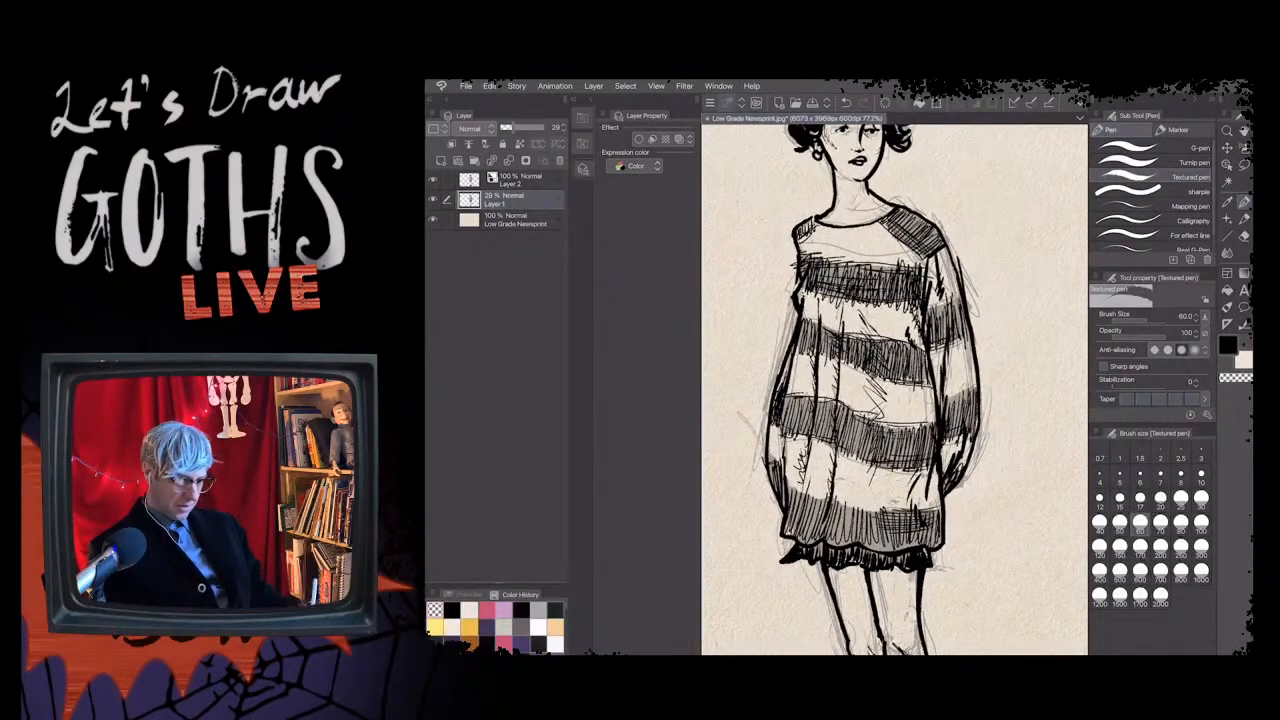
{"action": "key", "text": "c"}
{"action": "left_click_drag", "start_coordinate": [786, 525], "coordinate": [792, 535]}
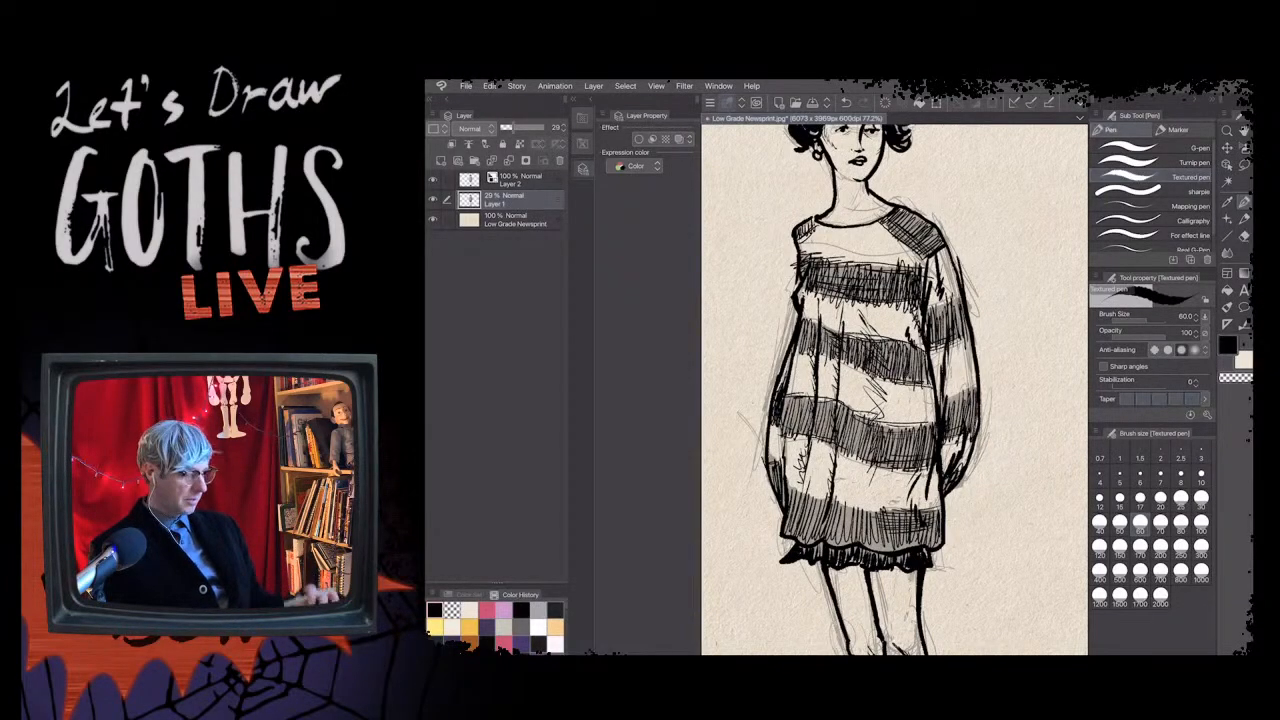
{"action": "scroll", "coordinate": [884, 400], "scroll_direction": "down", "scroll_amount": 1}
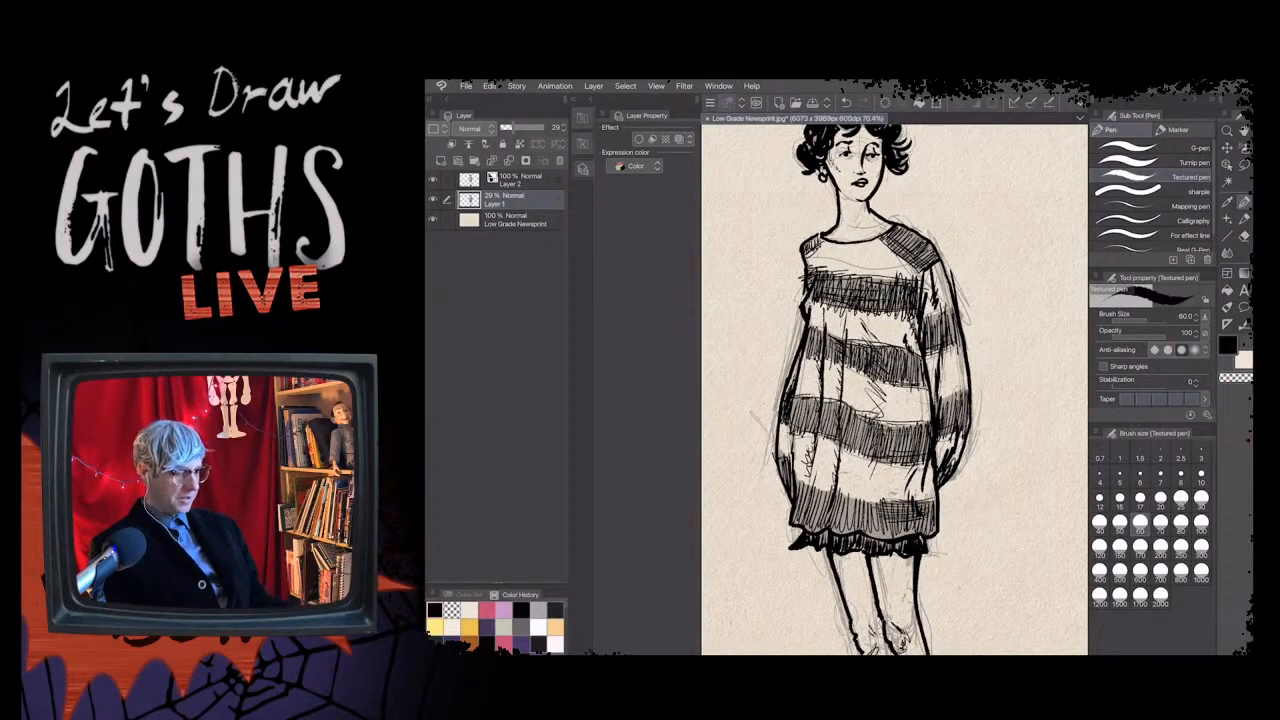
{"action": "scroll", "coordinate": [884, 390], "scroll_direction": "down", "scroll_amount": 2}
{"action": "scroll", "coordinate": [884, 390], "scroll_direction": "down", "scroll_amount": 2}
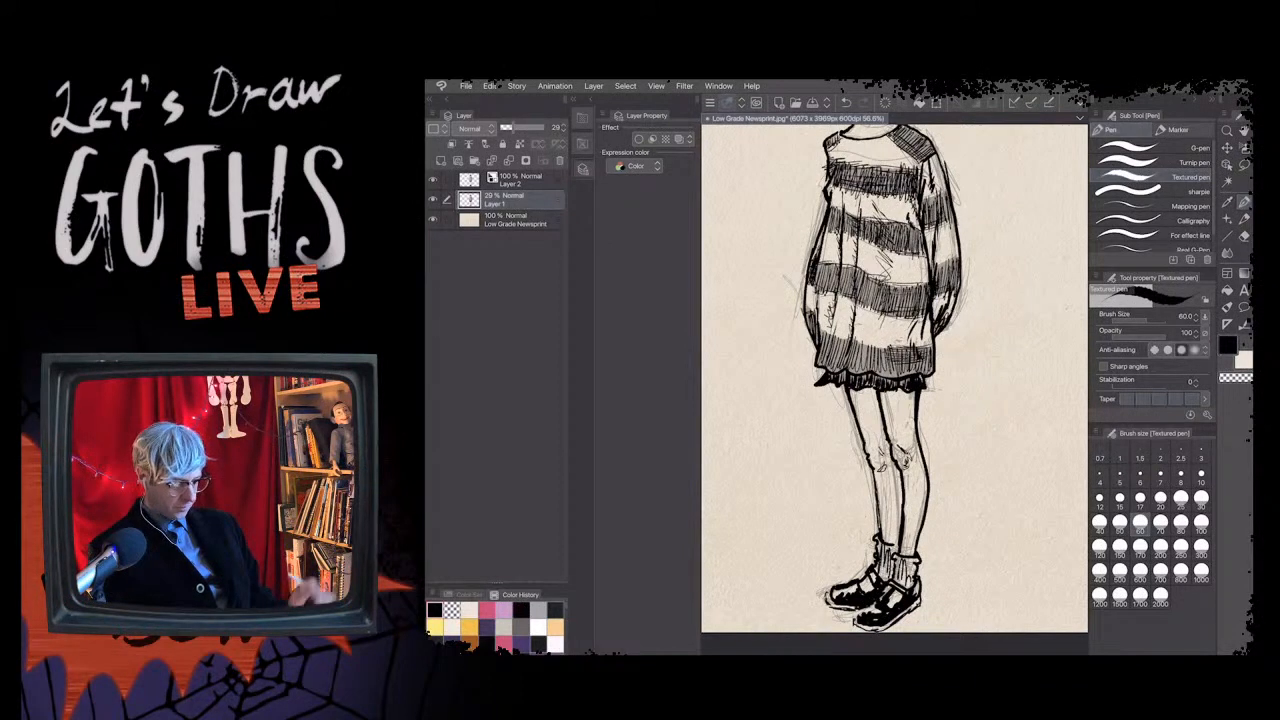
- Check the whole shaded figure and save the drawing under its current file name
{"action": "scroll", "coordinate": [894, 370], "scroll_direction": "down", "scroll_amount": 1}
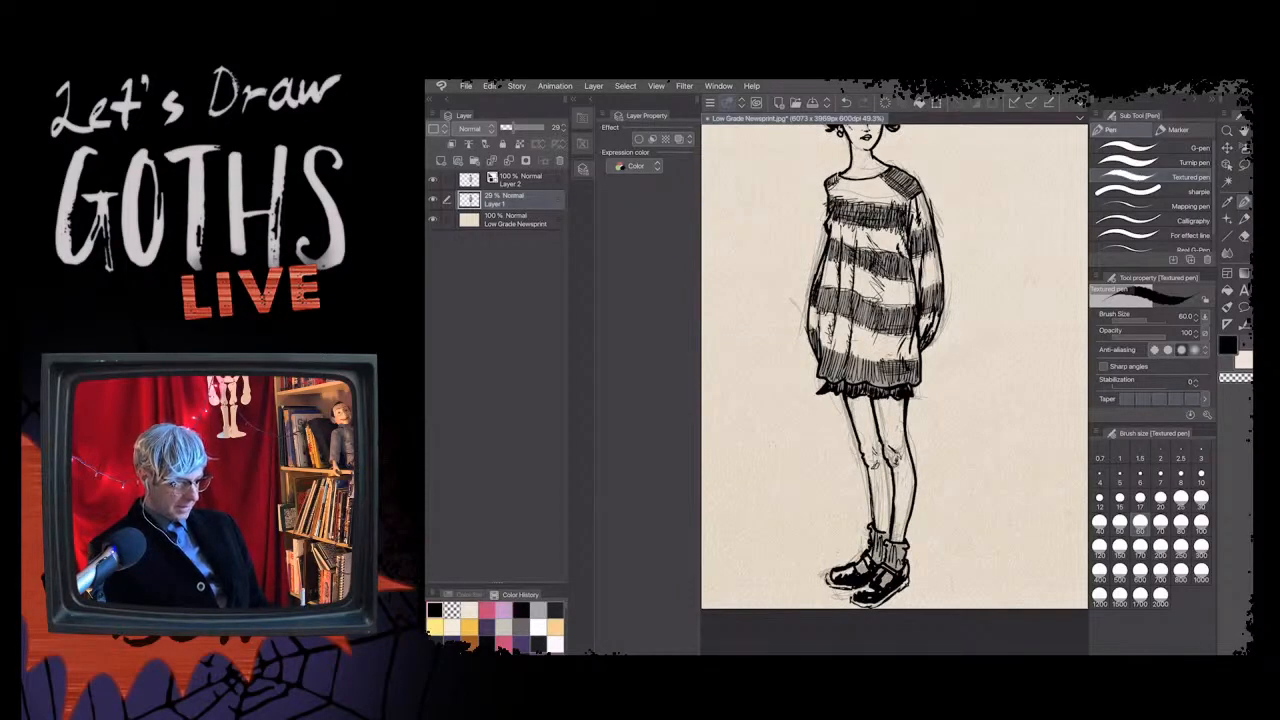
{"action": "scroll", "coordinate": [894, 390], "scroll_direction": "down", "scroll_amount": 2}
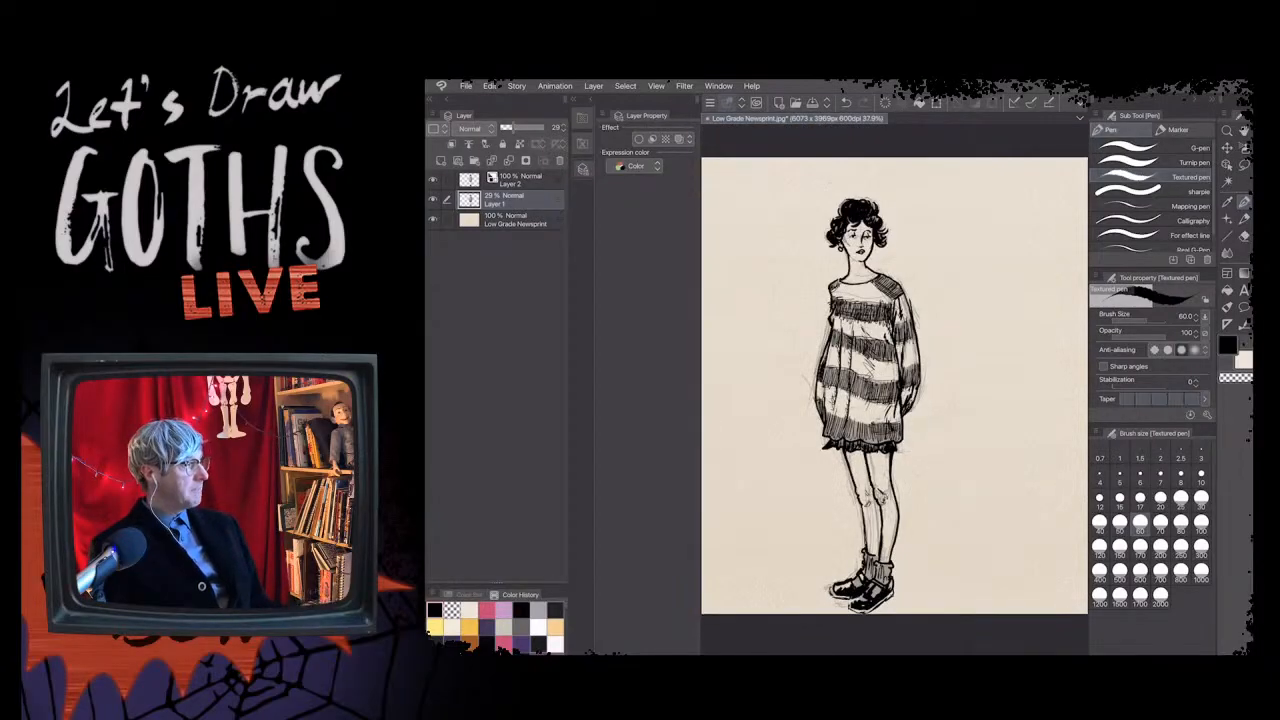
{"action": "key", "text": "ctrl+minus"}
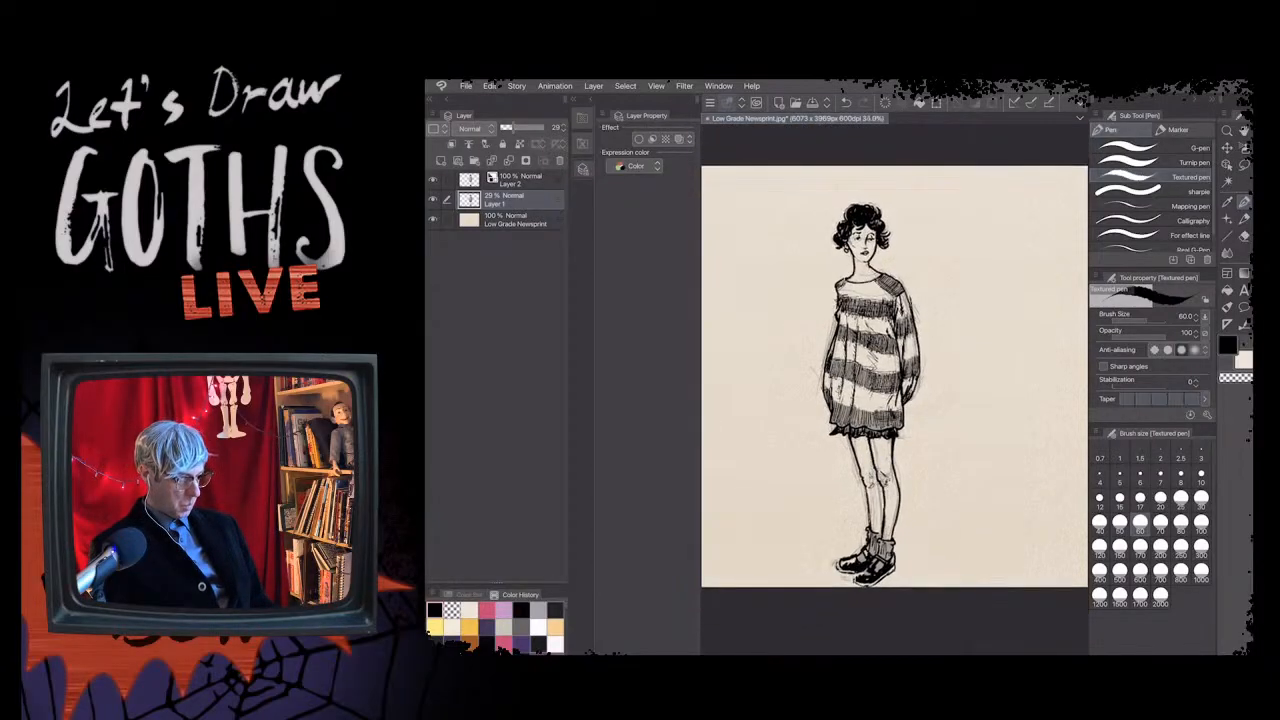
{"action": "key", "text": "ctrl+plus"}
{"action": "key", "text": "ctrl+plus"}
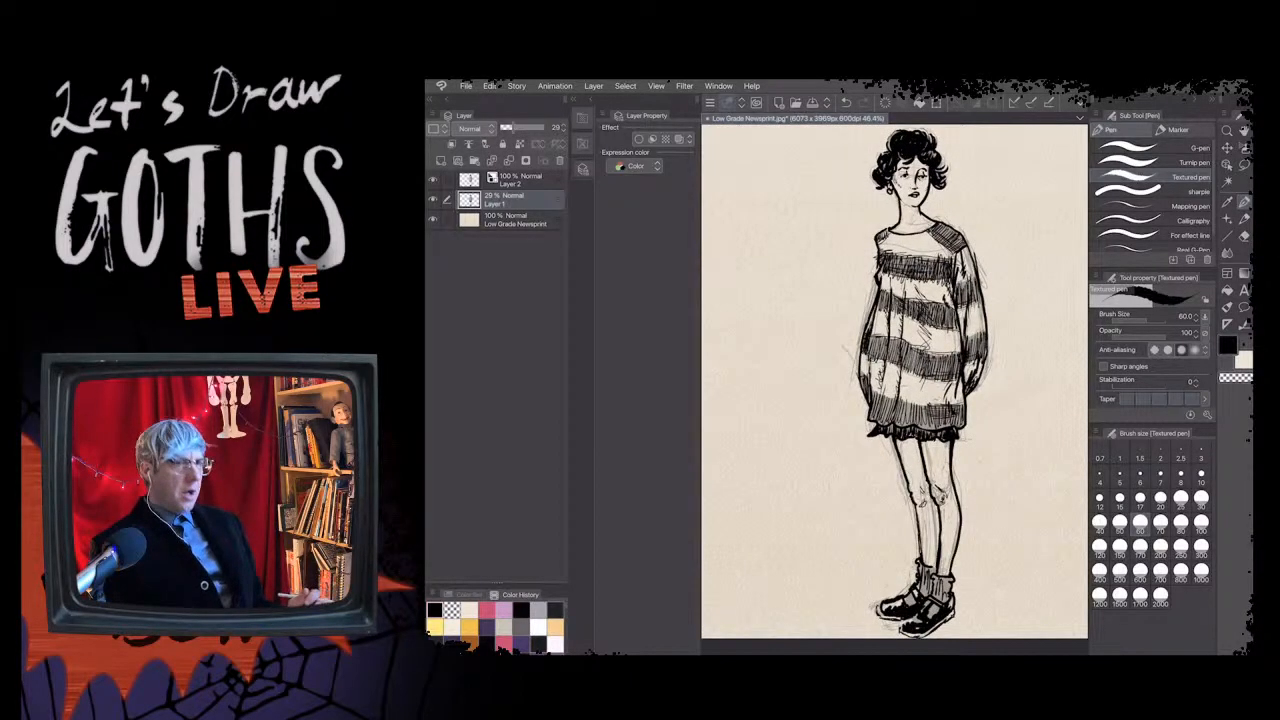
{"action": "key", "text": "ctrl+minus"}
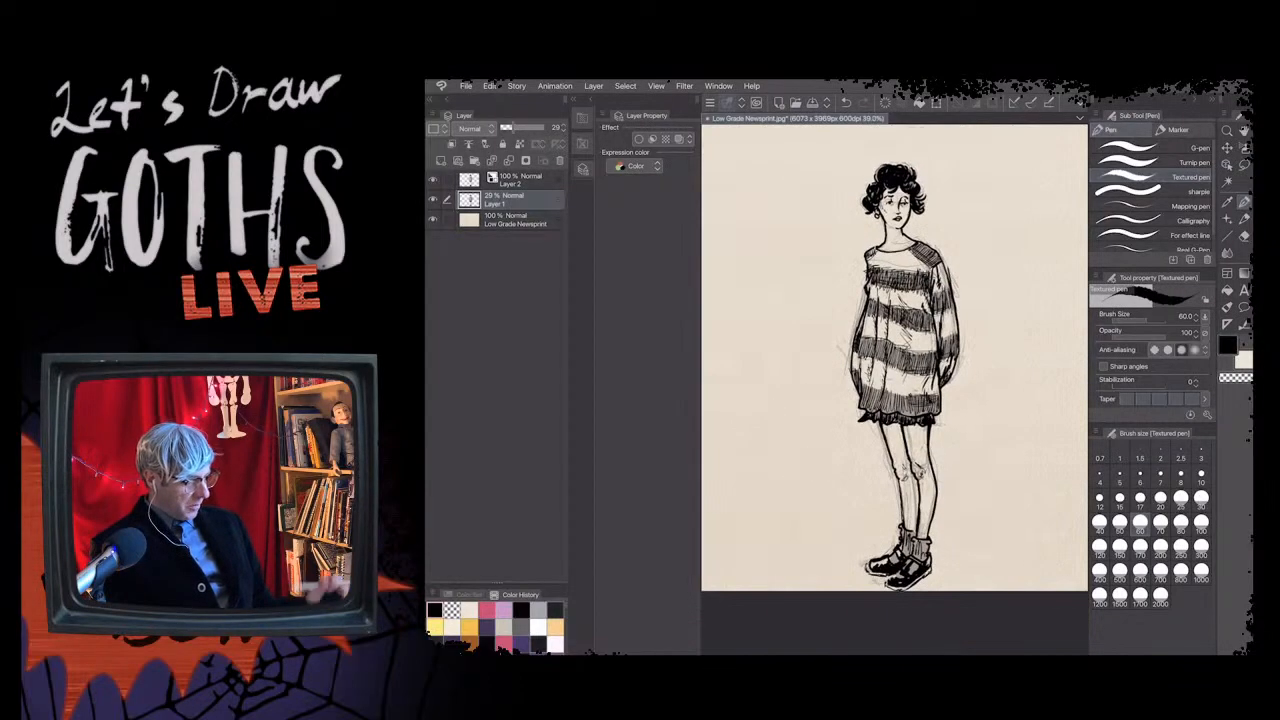
{"action": "left_click", "coordinate": [466, 85]}
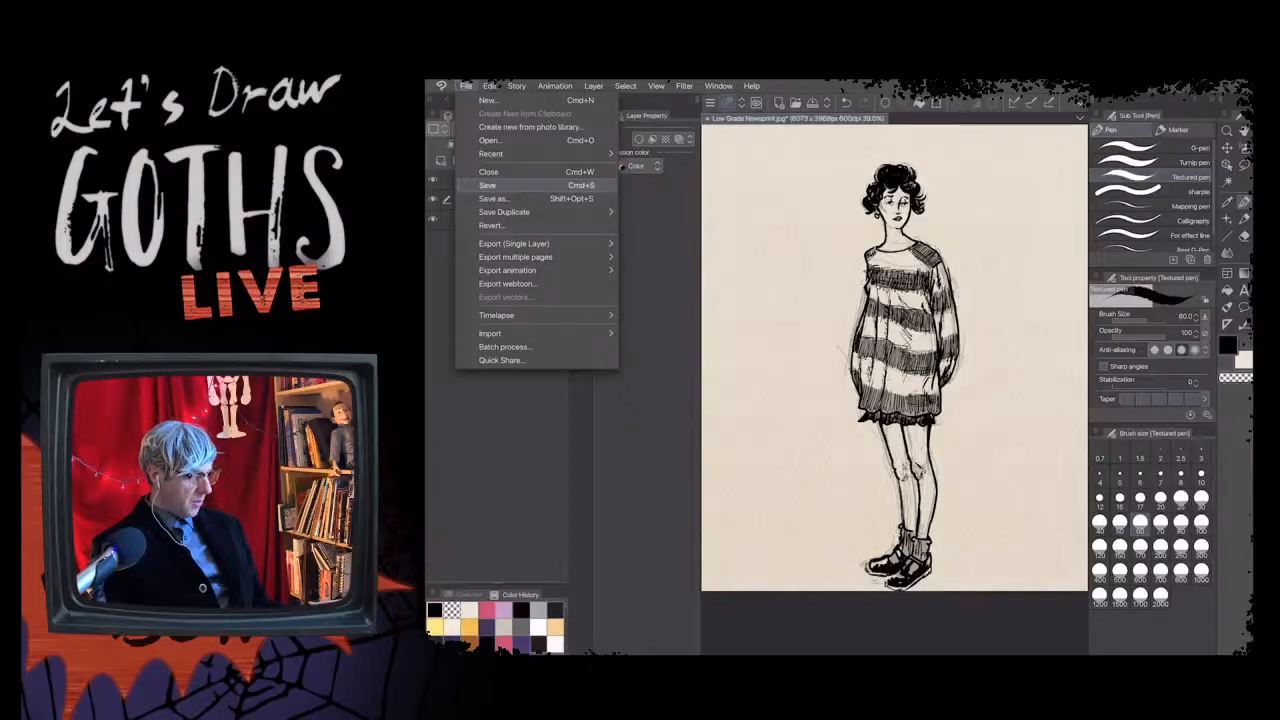
{"action": "left_click", "coordinate": [487, 185]}
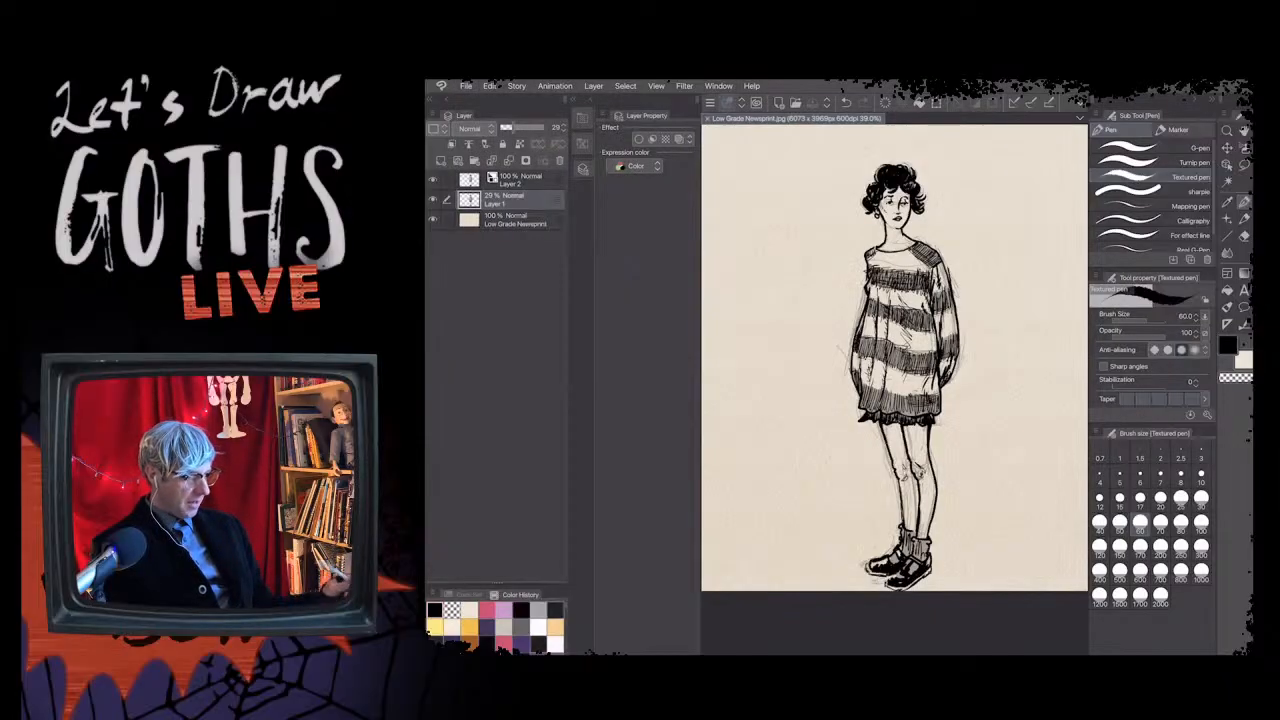
- Hand-letter "Biggie" in black on Layer 2, in the empty area beside the figure's head
{"action": "scroll", "coordinate": [894, 357], "scroll_direction": "down", "scroll_amount": 1}
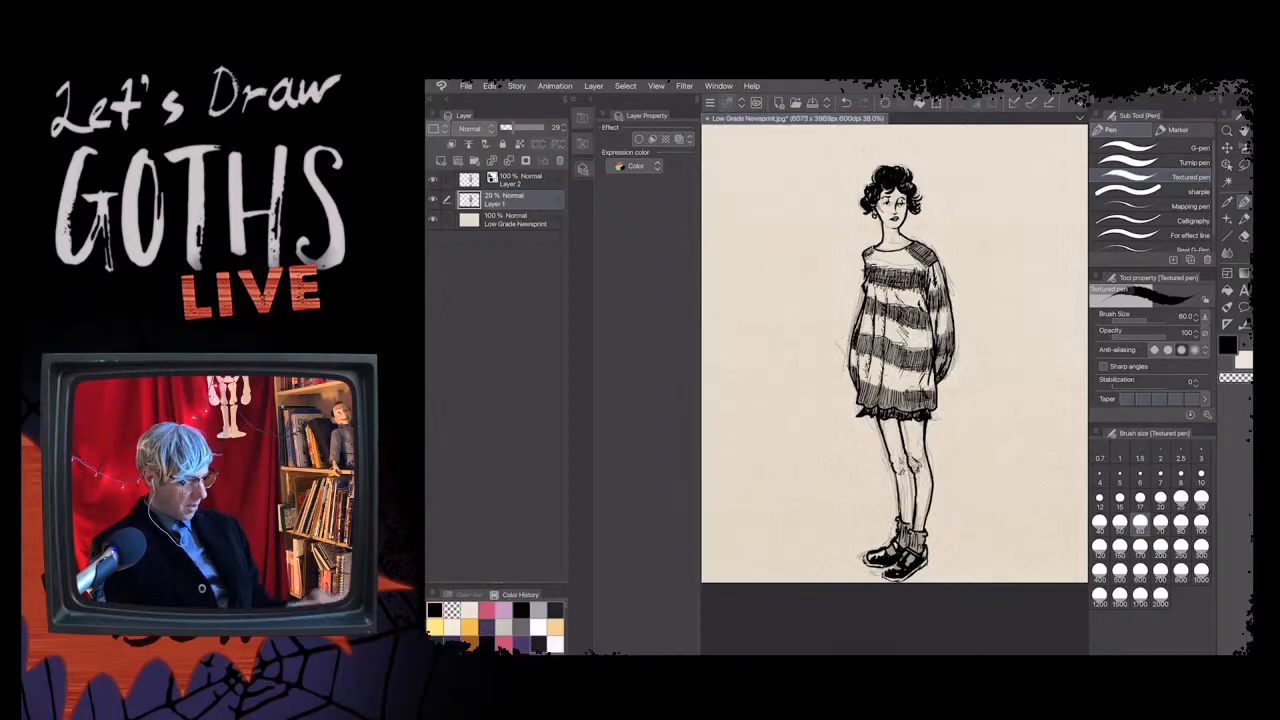
{"action": "scroll", "coordinate": [894, 353], "scroll_direction": "down", "scroll_amount": 1}
{"action": "scroll", "coordinate": [894, 350], "scroll_direction": "up", "scroll_amount": 2}
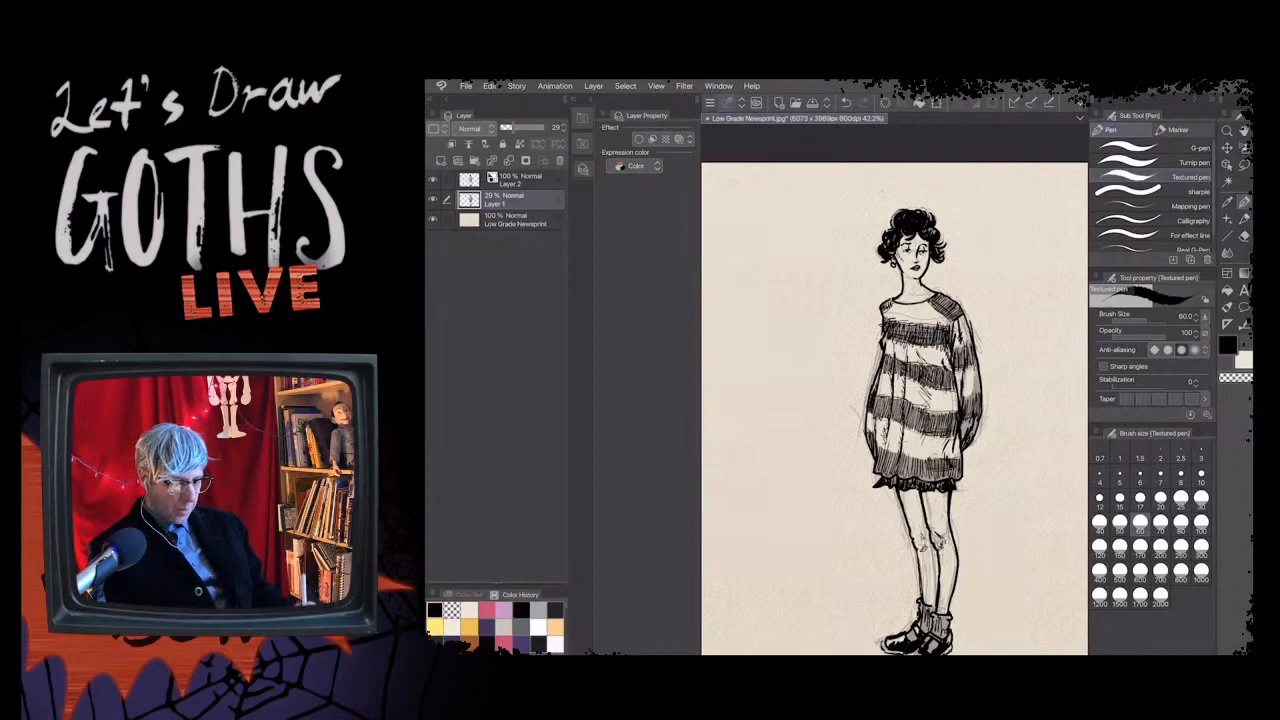
{"action": "left_click", "coordinate": [521, 180]}
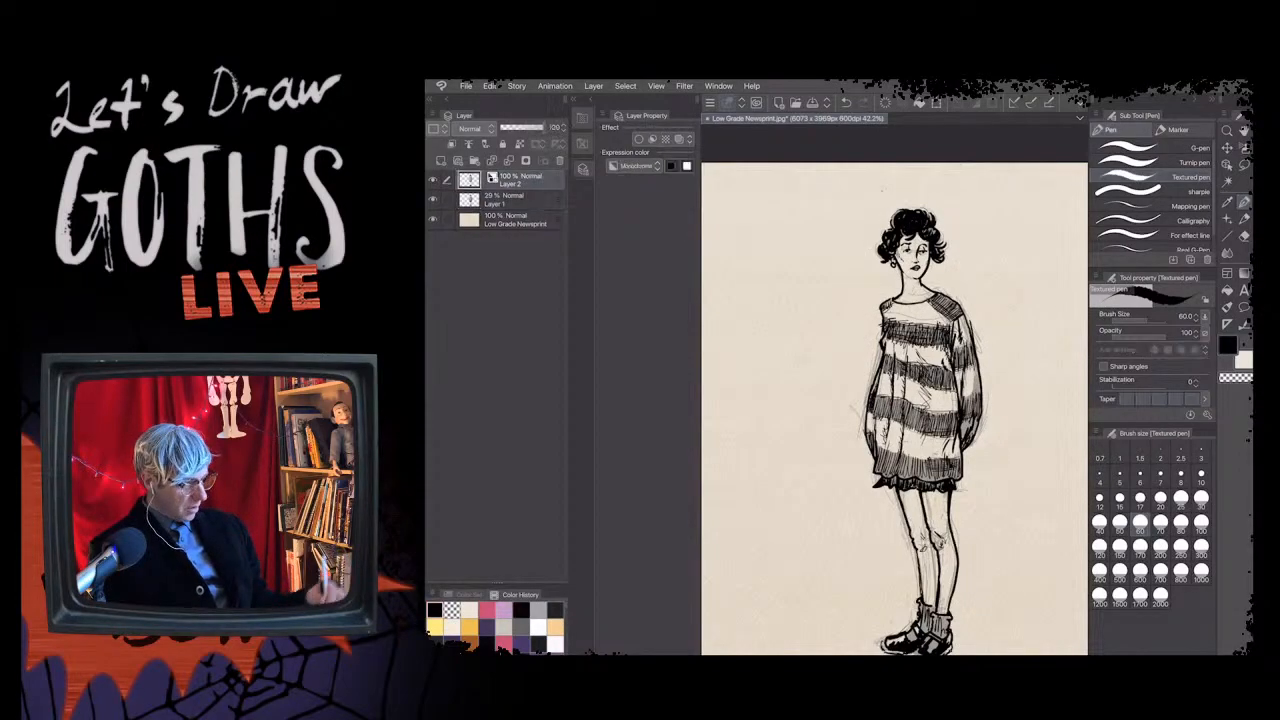
{"action": "left_click_drag", "start_coordinate": [894, 408], "coordinate": [960, 405]}
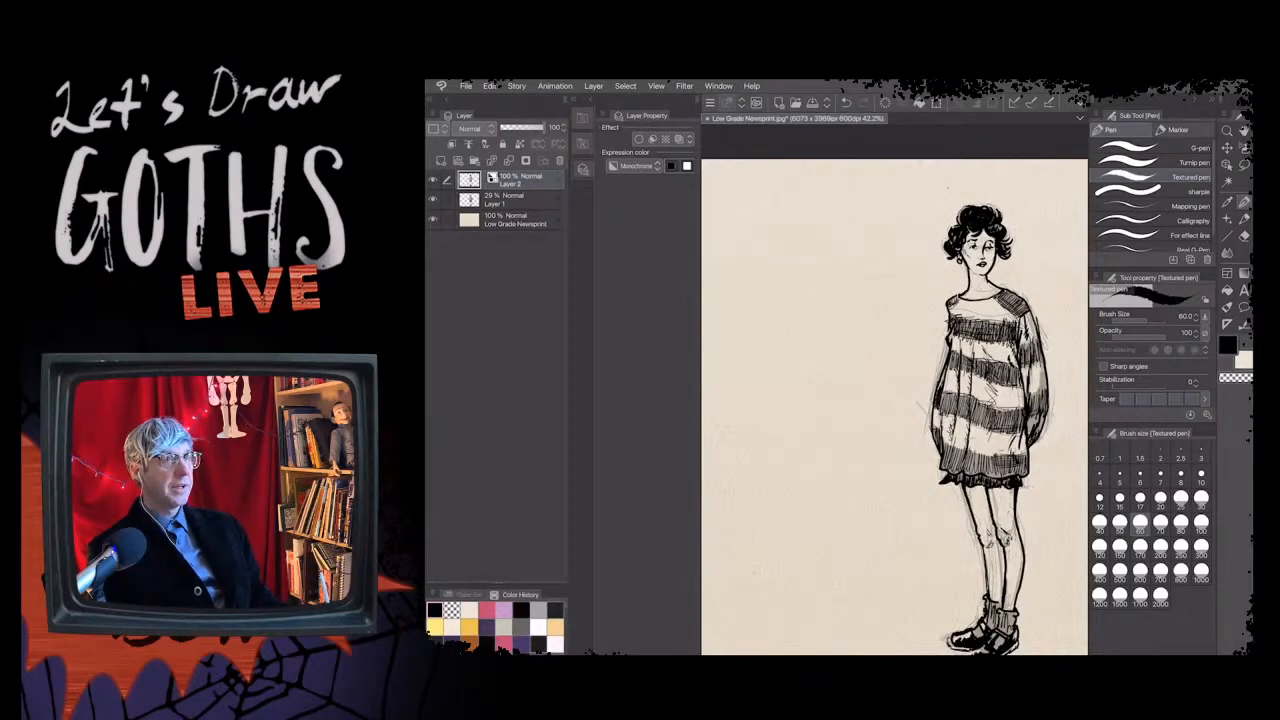
{"action": "left_click_drag", "start_coordinate": [792, 238], "coordinate": [779, 294]}
{"action": "mouse_move", "coordinate": [820, 253]}
{"action": "left_mouse_down"}
{"action": "mouse_move", "coordinate": [817, 275]}
{"action": "mouse_move", "coordinate": [841, 266]}
{"action": "mouse_move", "coordinate": [824, 296]}
{"action": "left_mouse_up"}
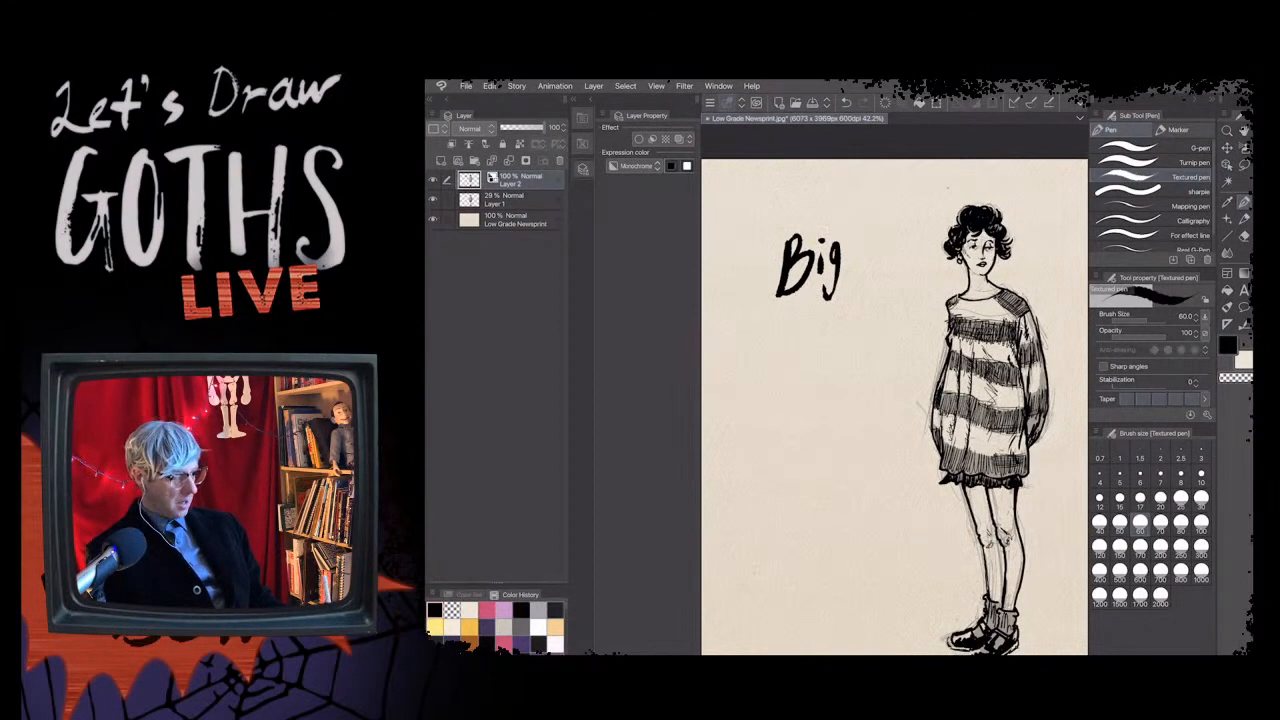
{"action": "left_click_drag", "start_coordinate": [857, 244], "coordinate": [842, 292]}
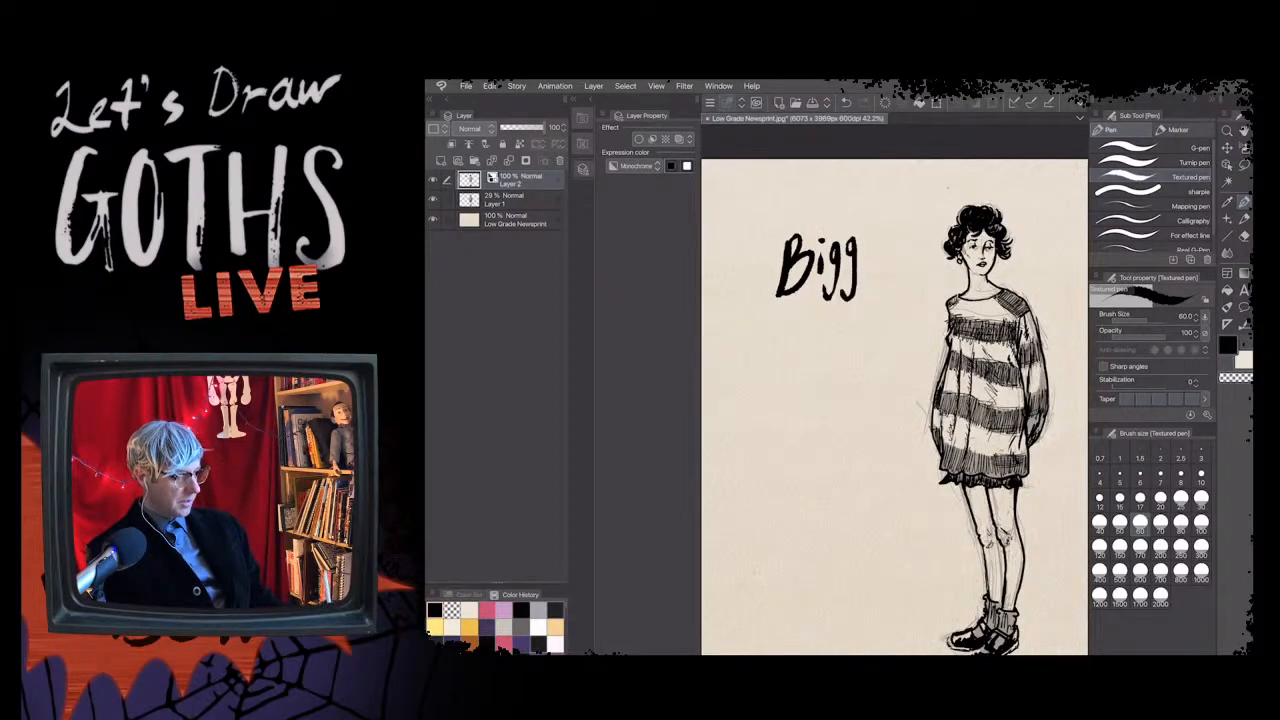
{"action": "mouse_move", "coordinate": [867, 234]}
{"action": "left_mouse_down"}
{"action": "mouse_move", "coordinate": [862, 253]}
{"action": "mouse_move", "coordinate": [879, 225]}
{"action": "mouse_move", "coordinate": [889, 247]}
{"action": "left_mouse_up"}
{"action": "left_click", "coordinate": [864, 225]}
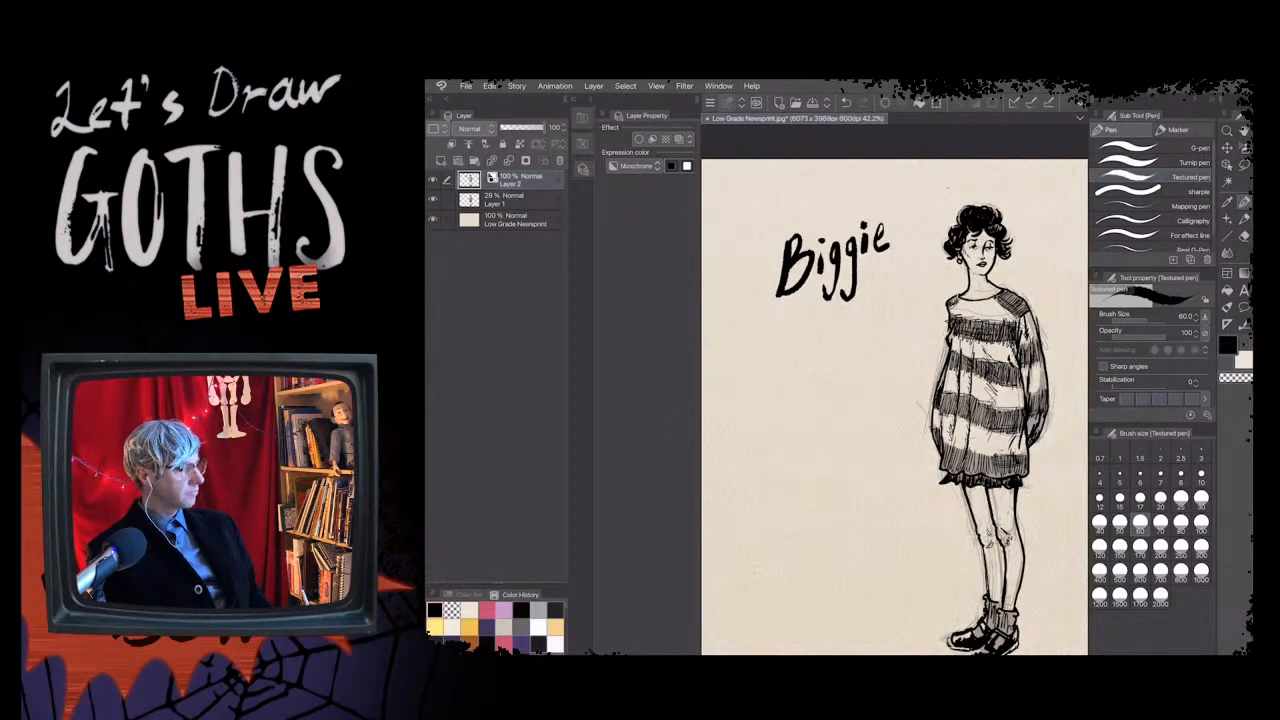
- Hand-letter "Bag" directly beneath the word "Biggie" with the same textured pen
{"action": "left_click_drag", "start_coordinate": [778, 320], "coordinate": [776, 364]}
{"action": "mouse_move", "coordinate": [782, 324]}
{"action": "left_mouse_down"}
{"action": "mouse_move", "coordinate": [794, 320]}
{"action": "mouse_move", "coordinate": [806, 358]}
{"action": "mouse_move", "coordinate": [782, 366]}
{"action": "mouse_move", "coordinate": [836, 353]}
{"action": "left_mouse_up"}
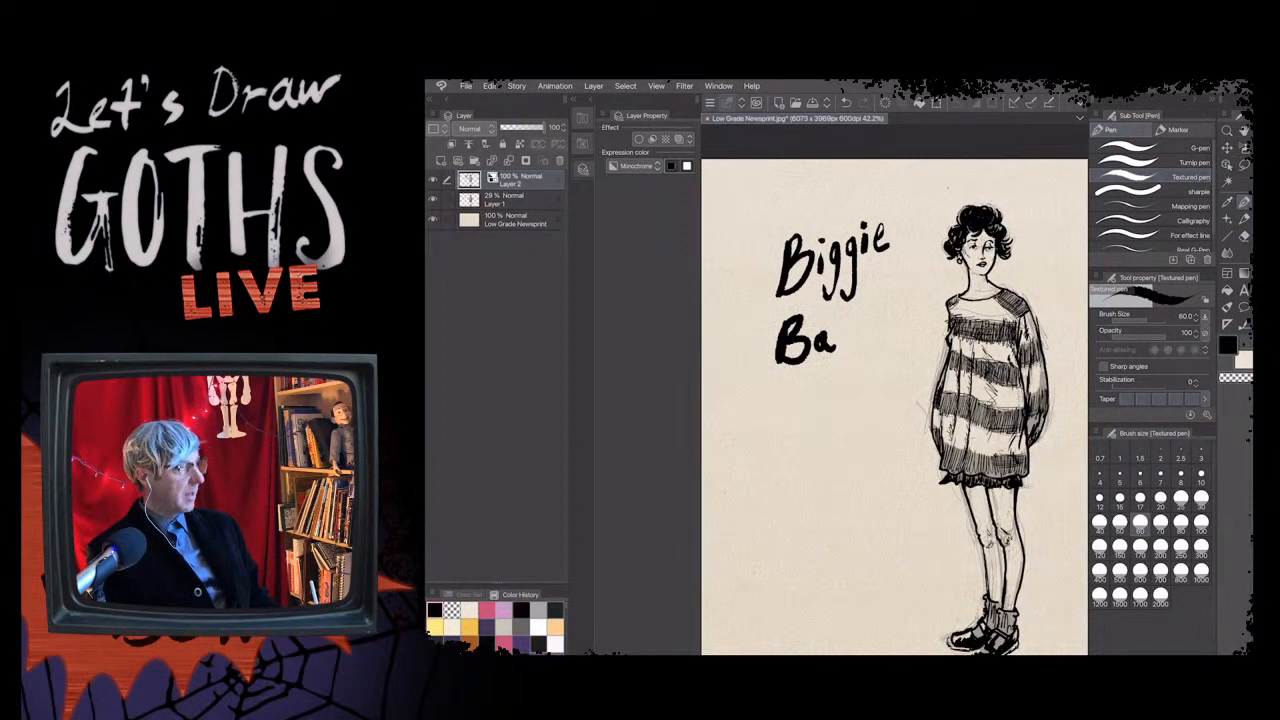
{"action": "left_click_drag", "start_coordinate": [850, 330], "coordinate": [836, 372]}
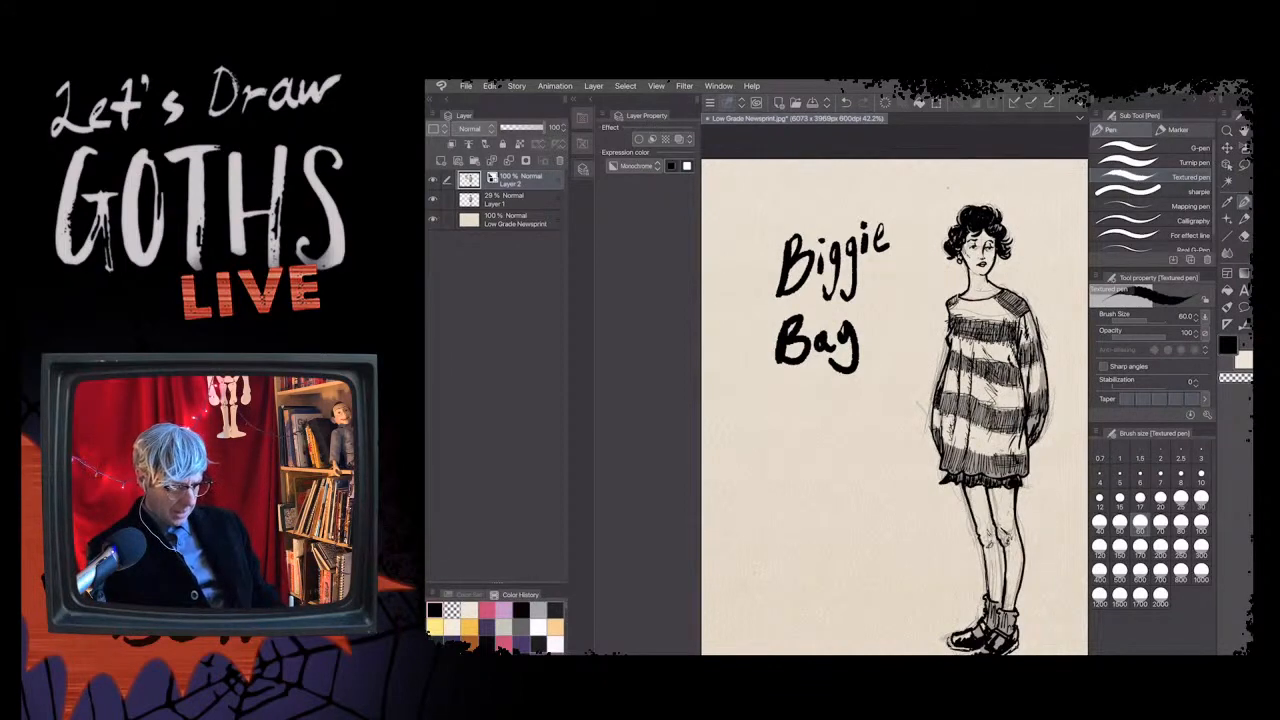
{"action": "left_click", "coordinate": [1160, 476]}
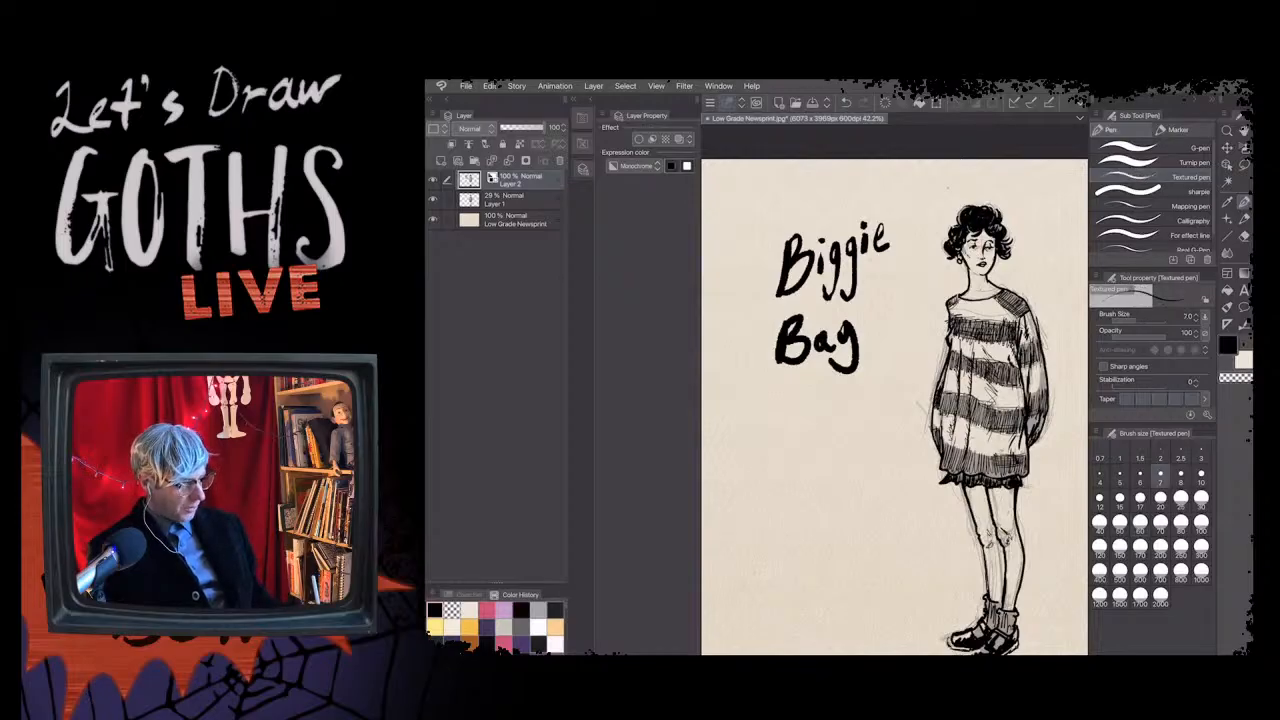
{"action": "left_click_drag", "start_coordinate": [764, 388], "coordinate": [761, 407]}
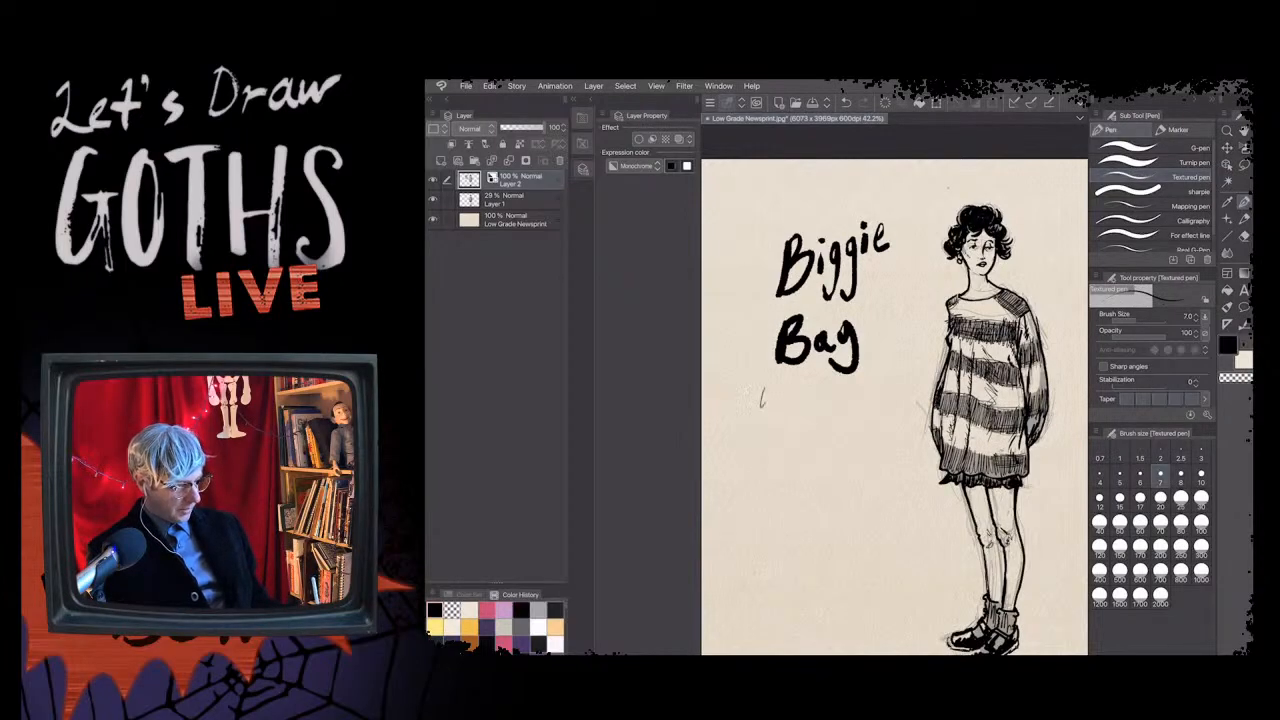
{"action": "key", "text": "ctrl+z"}
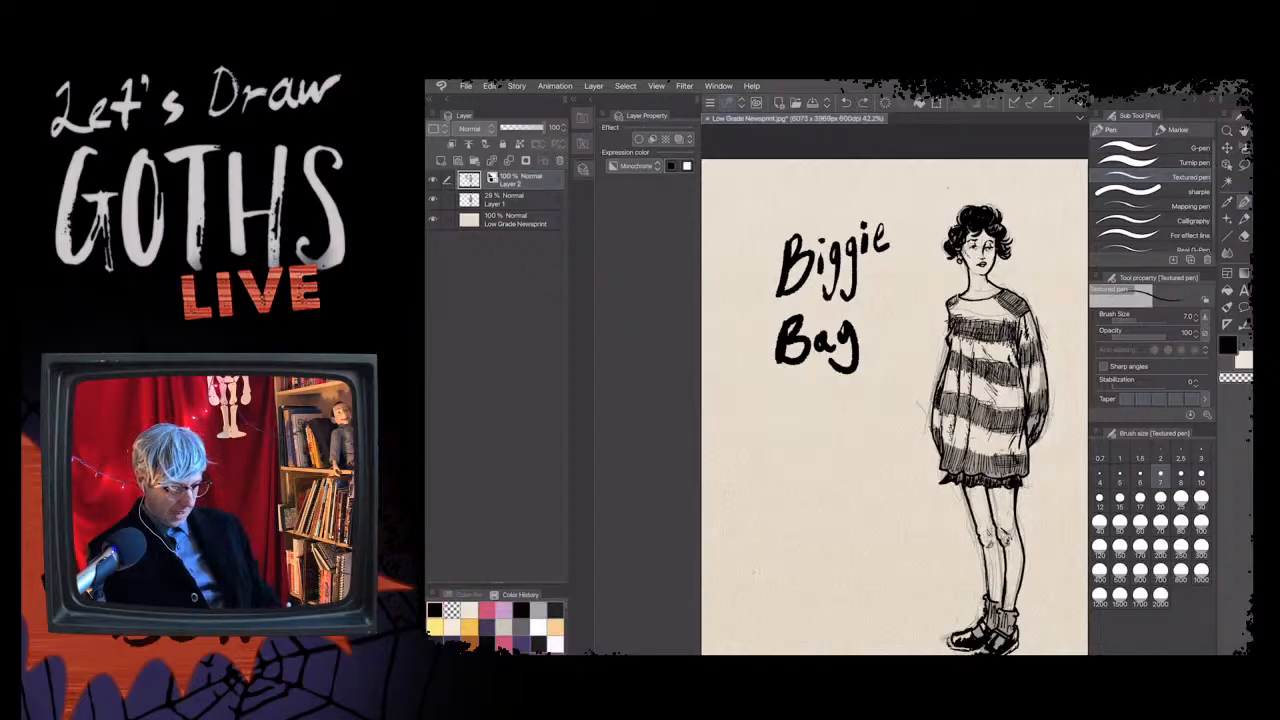
- Set the brush size to 10 and hand-letter "(with a 3)" in thin strokes beneath "Biggie Bag"
{"action": "left_click", "coordinate": [1200, 477]}
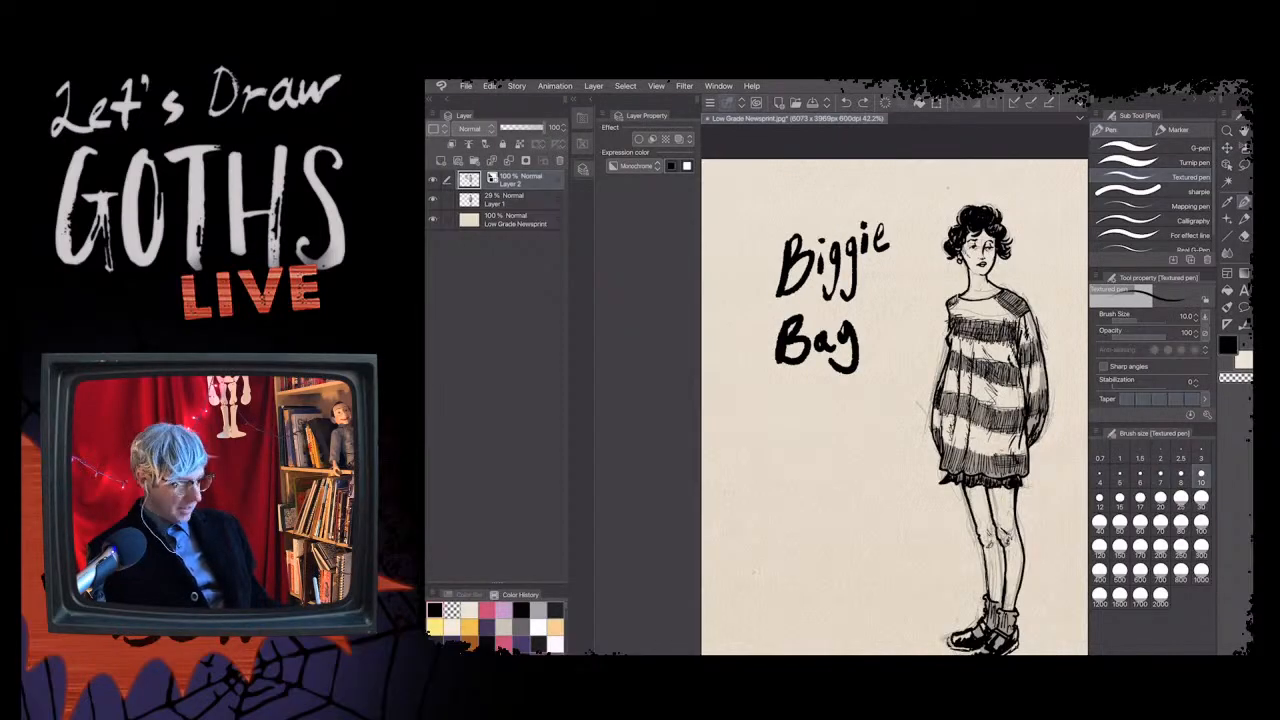
{"action": "left_click_drag", "start_coordinate": [765, 394], "coordinate": [777, 401]}
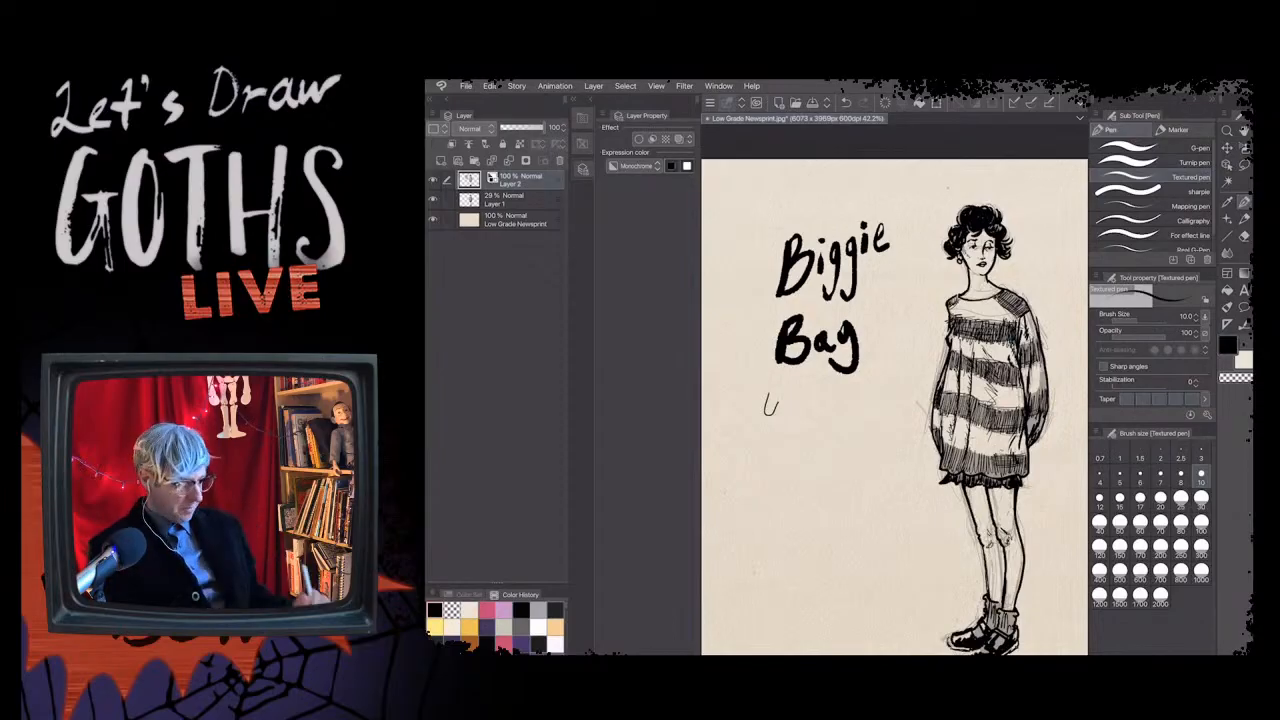
{"action": "left_click_drag", "start_coordinate": [778, 396], "coordinate": [790, 397]}
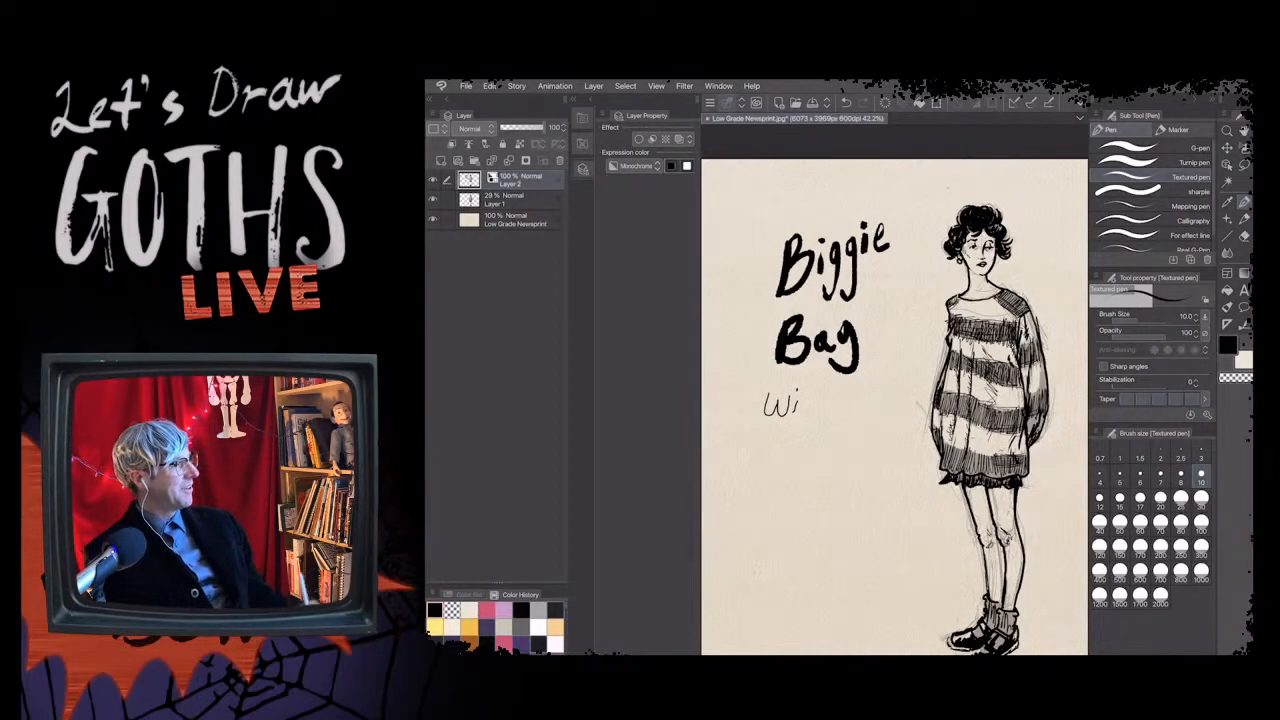
{"action": "mouse_move", "coordinate": [806, 397]}
{"action": "left_mouse_down"}
{"action": "mouse_move", "coordinate": [810, 414]}
{"action": "mouse_move", "coordinate": [869, 397]}
{"action": "mouse_move", "coordinate": [864, 411]}
{"action": "left_mouse_up"}
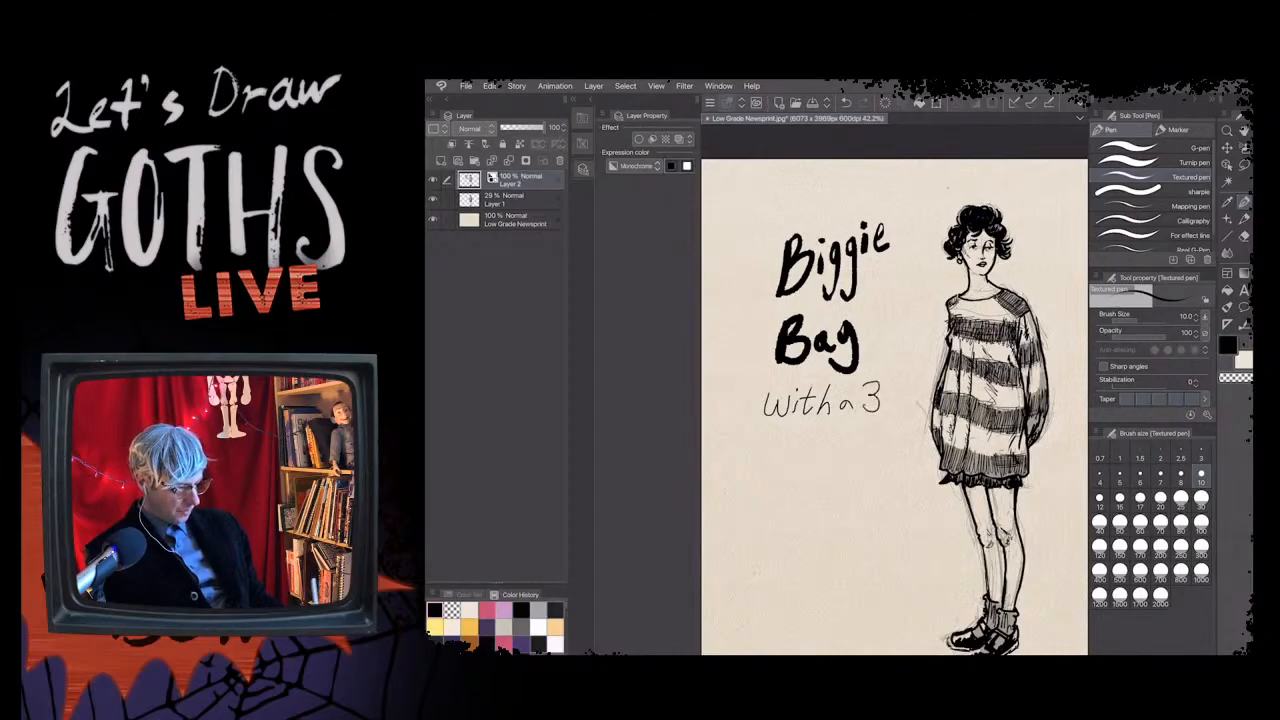
{"action": "left_click_drag", "start_coordinate": [885, 368], "coordinate": [884, 420]}
{"action": "left_click_drag", "start_coordinate": [766, 372], "coordinate": [764, 430]}
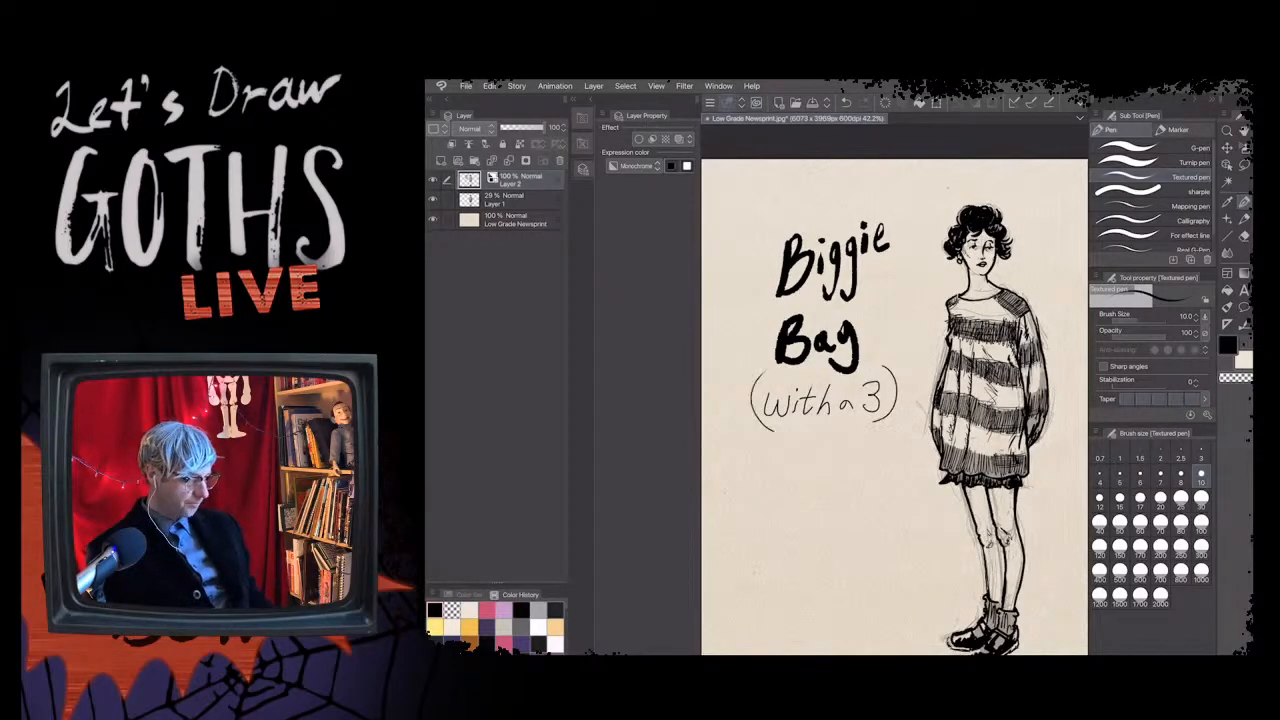
- Hide the sub tool and brush size palettes to widen the canvas area around the lettered drawing
{"action": "scroll", "coordinate": [894, 406], "scroll_direction": "down", "scroll_amount": 1}
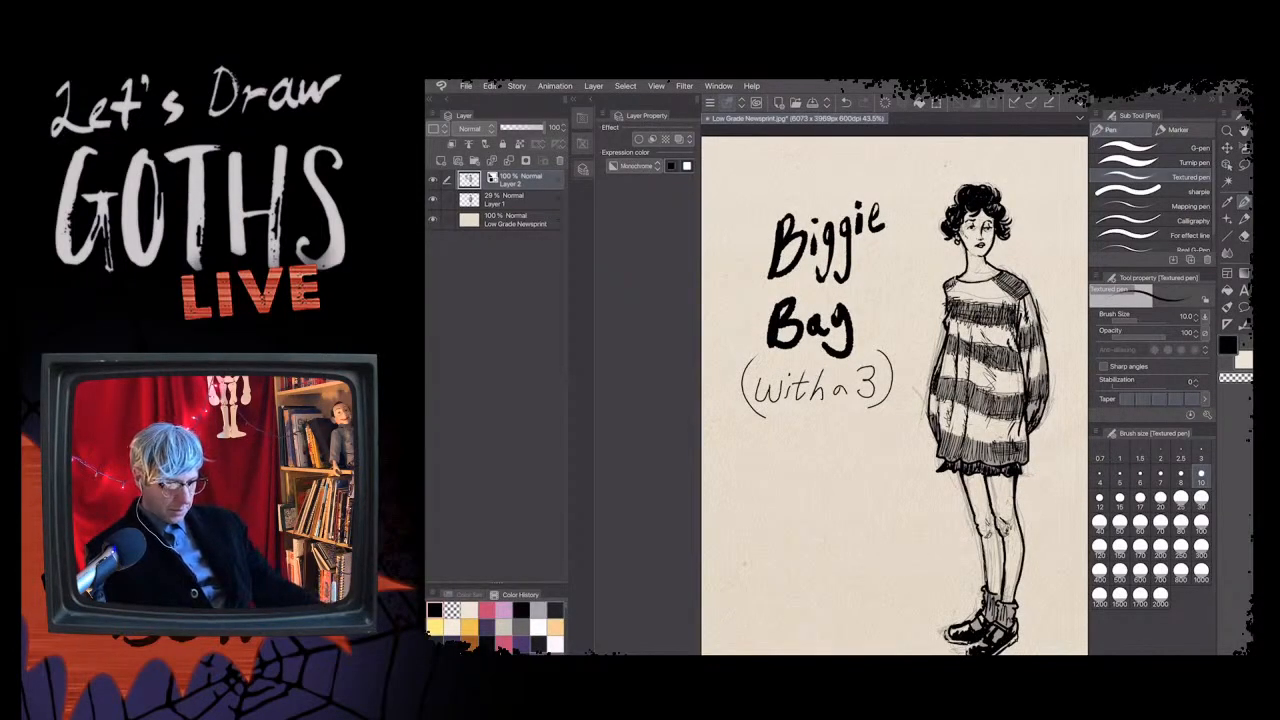
{"action": "left_click", "coordinate": [1079, 117]}
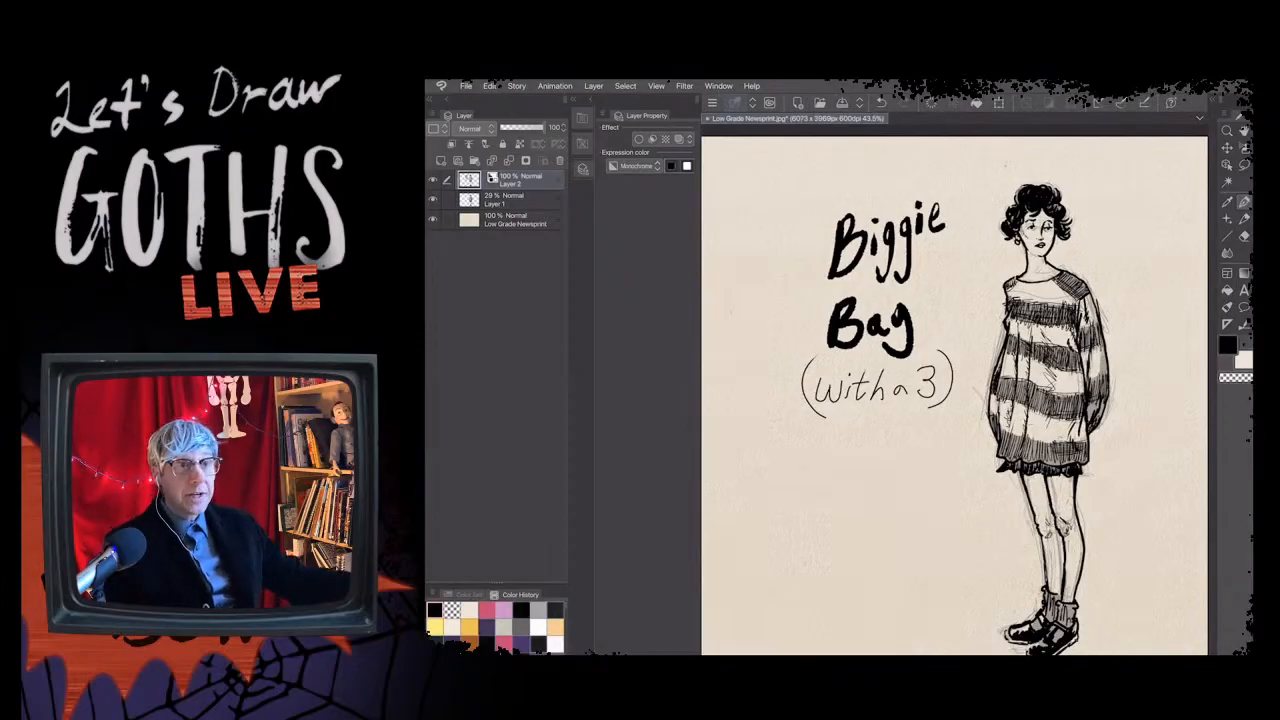
{"action": "key", "text": "super+shift+3"}
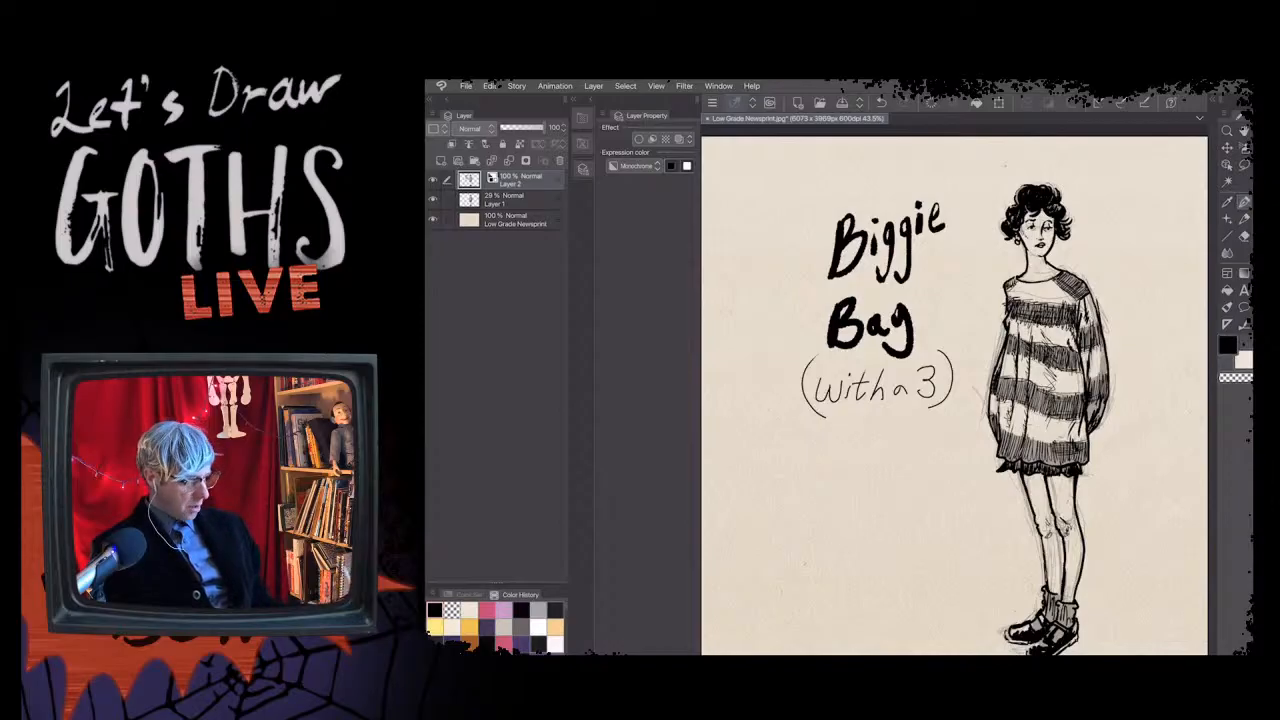
- Try to save the lettered drawing as "Low Grade Newsprint.jpg" to Creative Cloud
{"action": "left_click", "coordinate": [466, 85]}
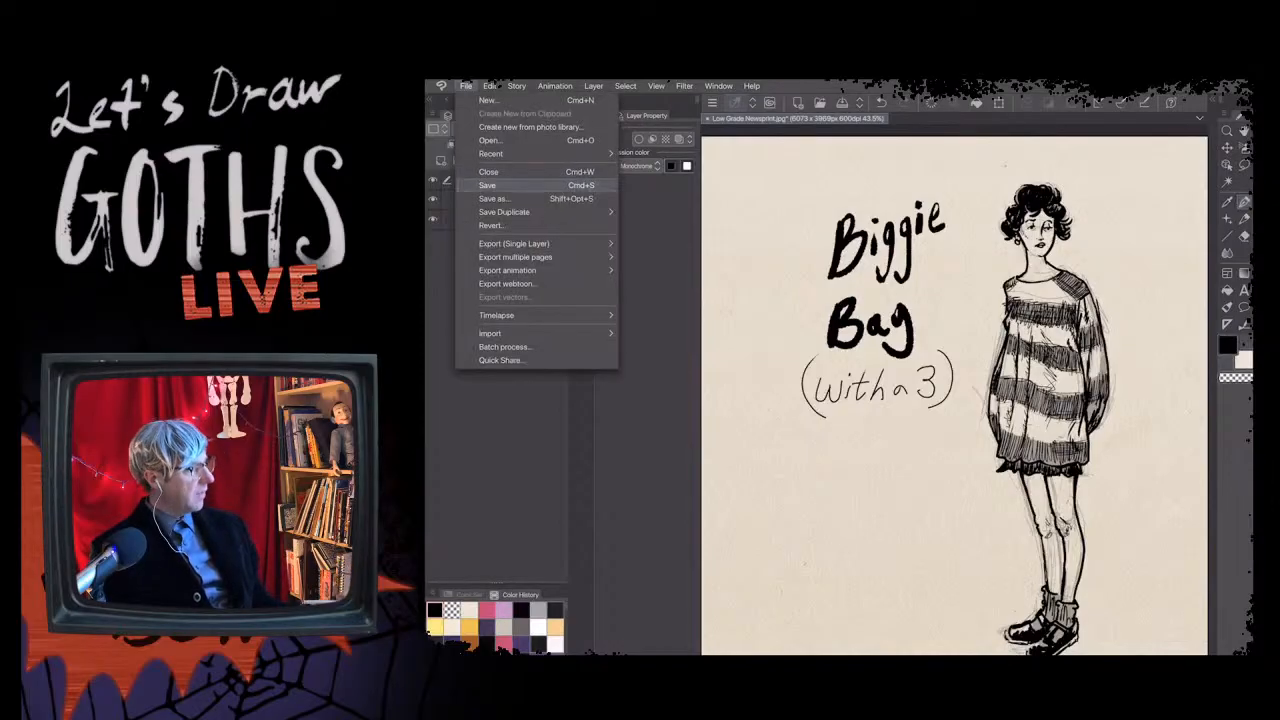
{"action": "left_click", "coordinate": [487, 185]}
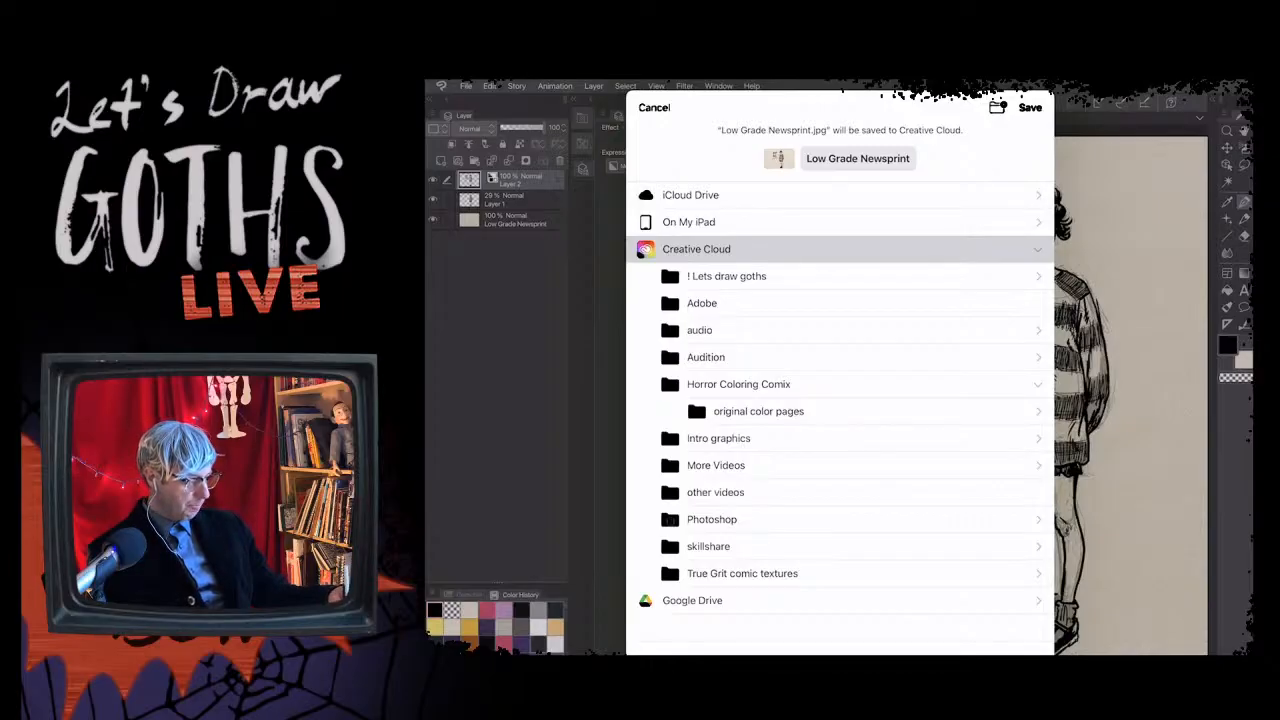
{"action": "left_click", "coordinate": [1030, 107]}
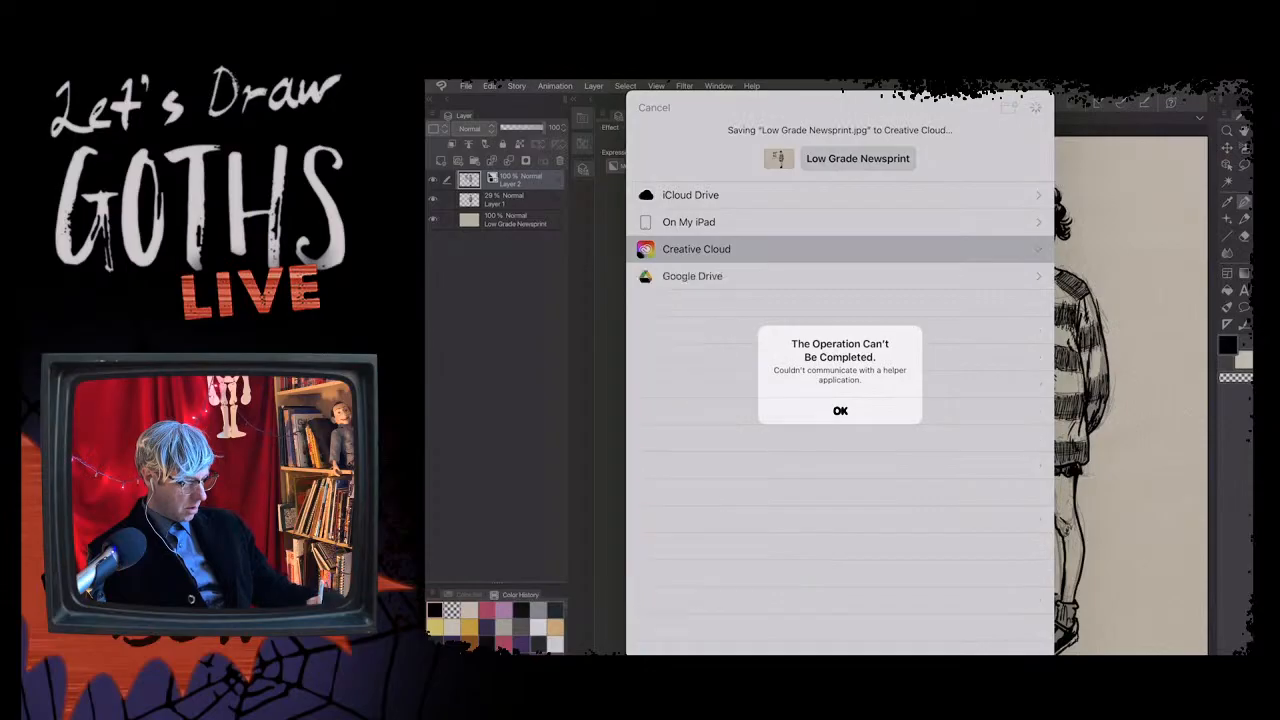
{"action": "left_click", "coordinate": [840, 410]}
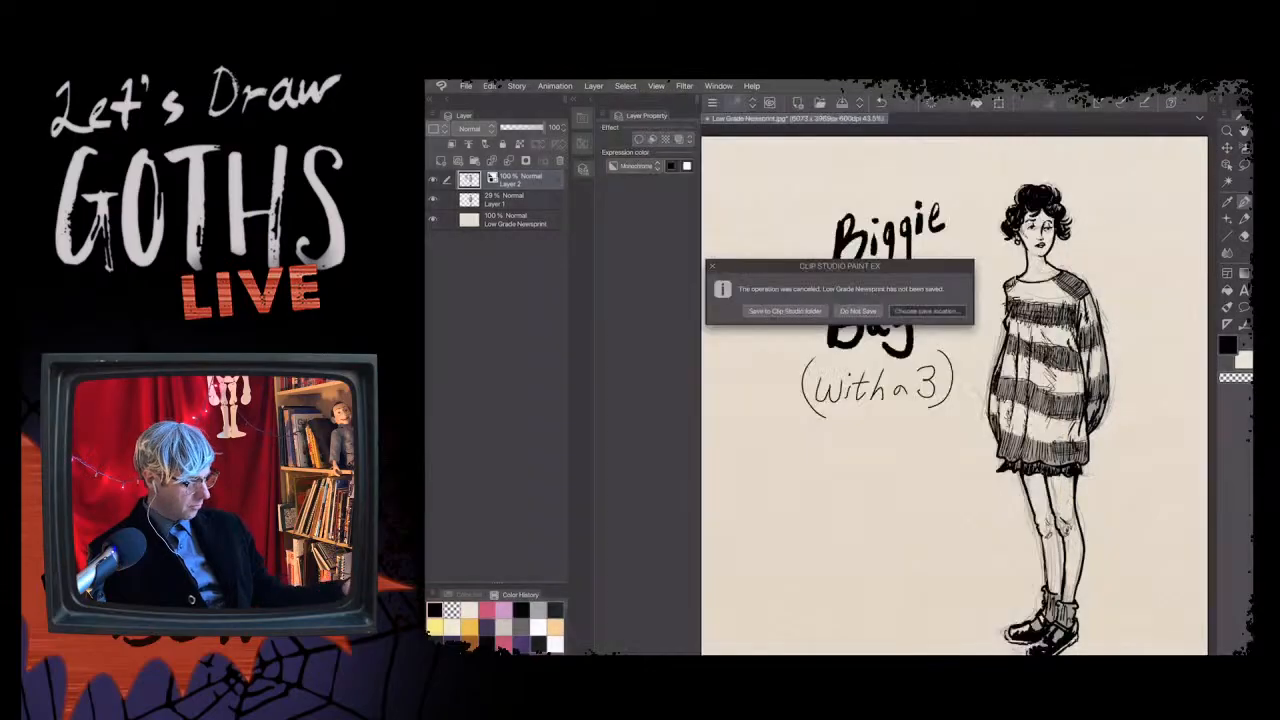
{"action": "left_click", "coordinate": [858, 311]}
- Save the drawing under the new name "goths" as a JPEG in the Clip Studio folder on the iPad
{"action": "left_click", "coordinate": [466, 86]}
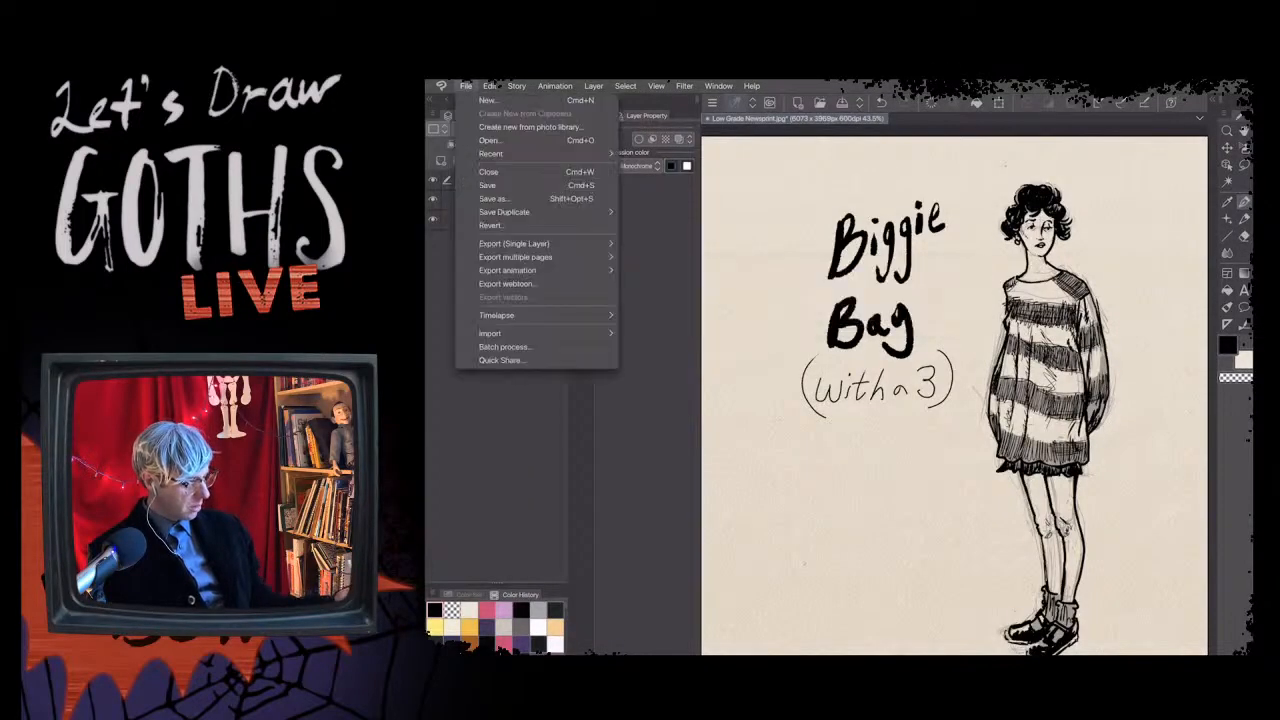
{"action": "left_click", "coordinate": [493, 198]}
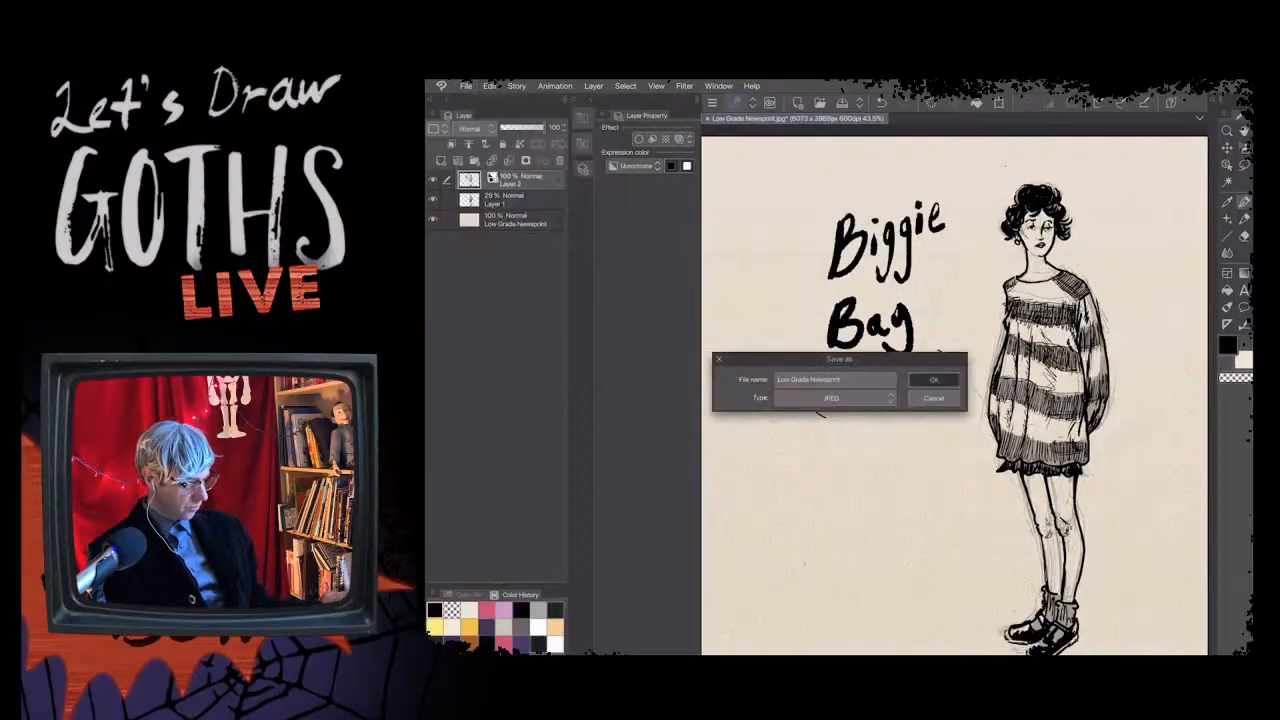
{"action": "left_click", "coordinate": [835, 379]}
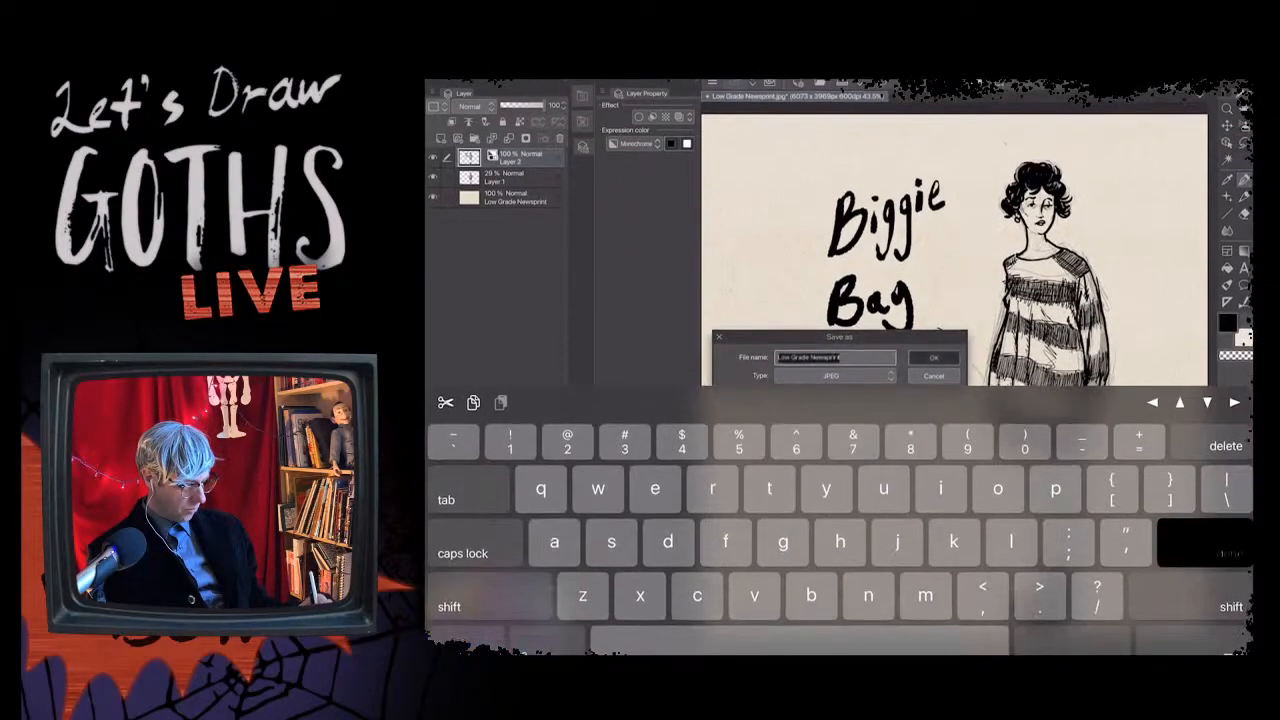
{"action": "type", "text": "goo"}
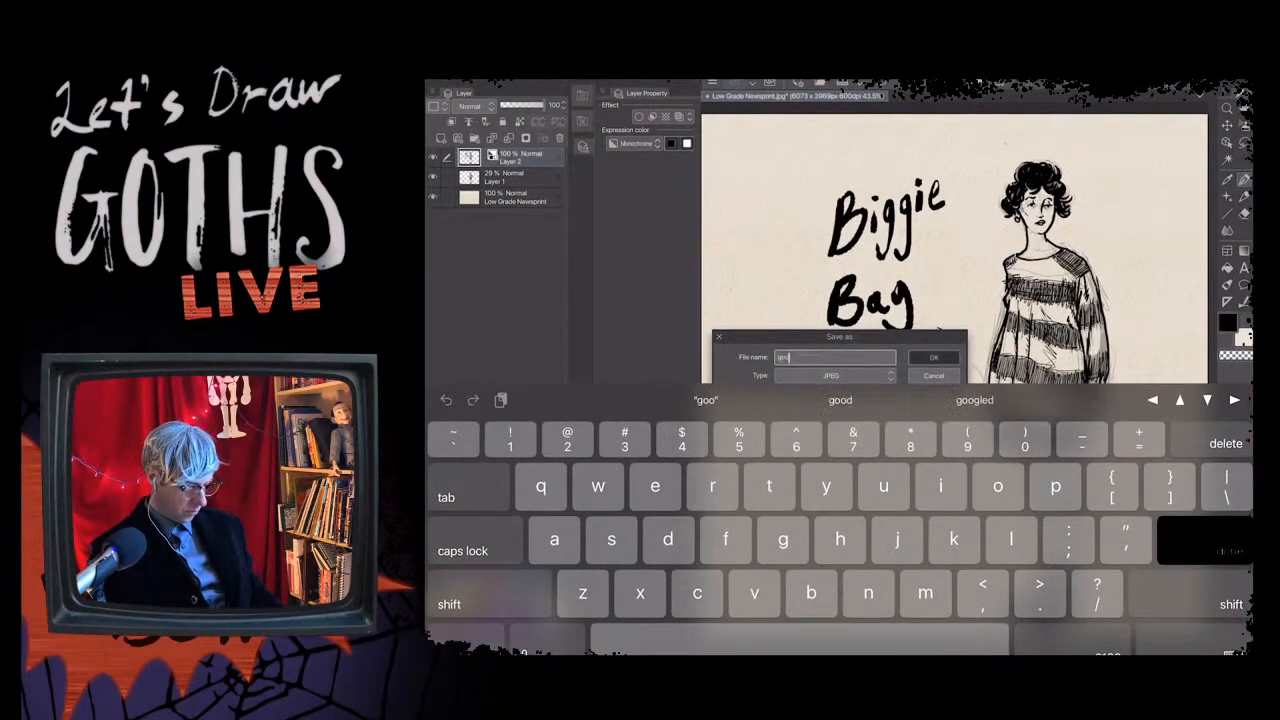
{"action": "key", "text": "BackSpace"}
{"action": "type", "text": "ths"}
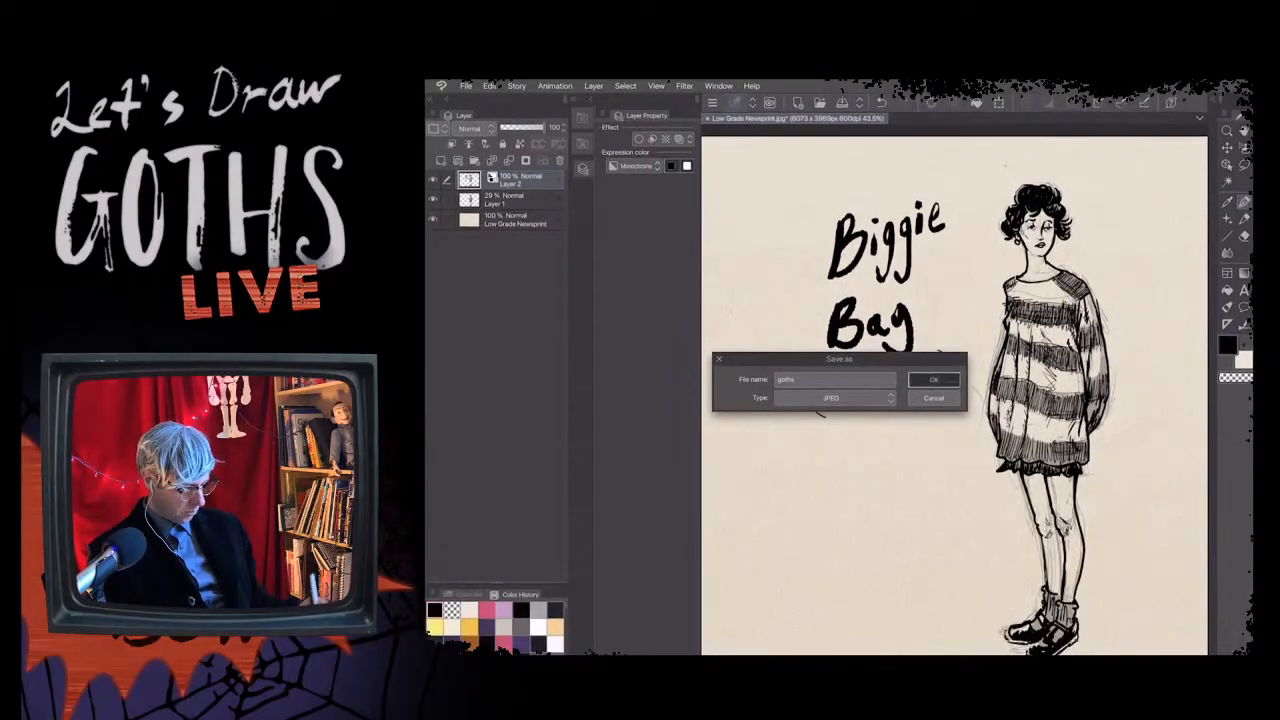
{"action": "left_click", "coordinate": [933, 379]}
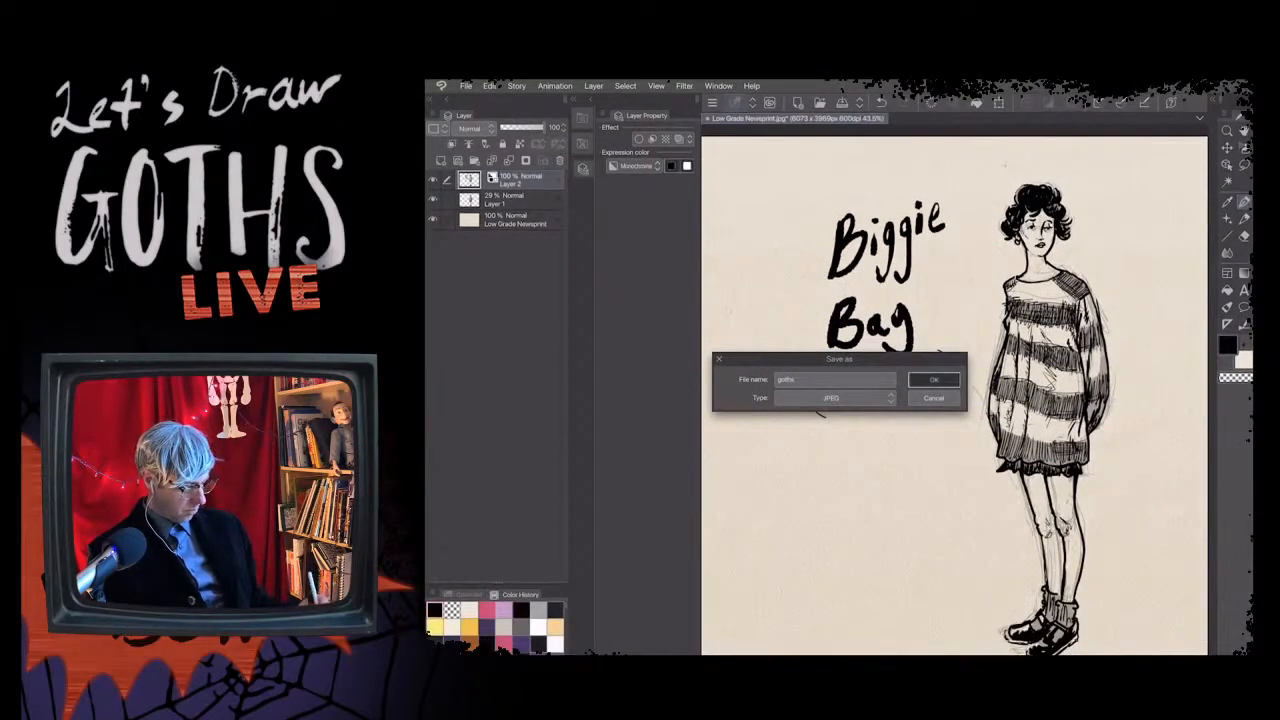
{"action": "left_click", "coordinate": [933, 379]}
{"action": "left_click", "coordinate": [688, 222]}
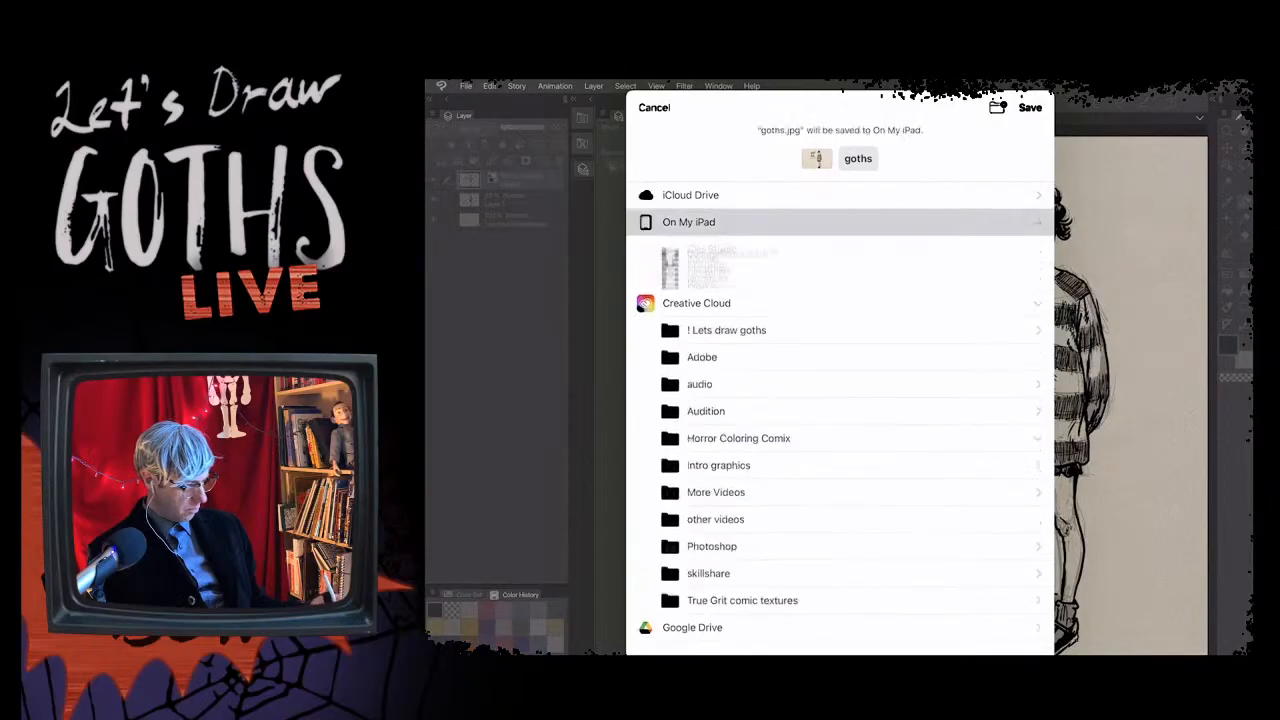
{"action": "left_click", "coordinate": [712, 249]}
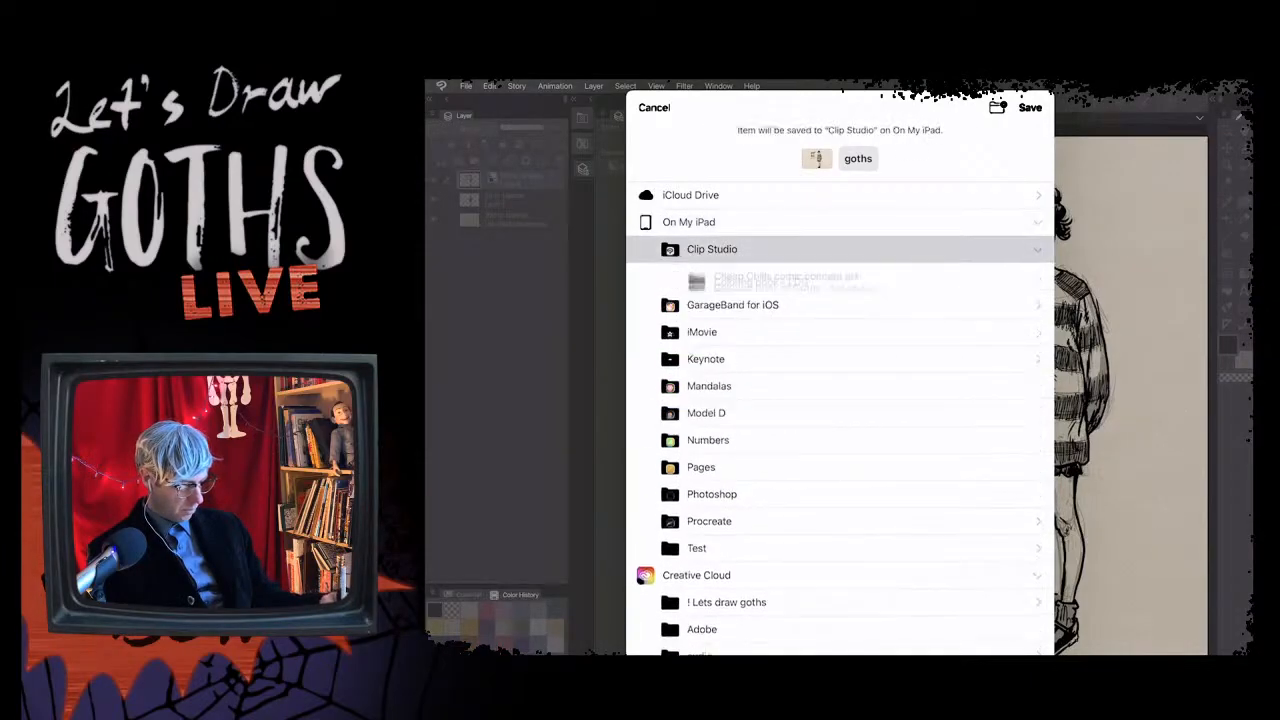
{"action": "left_click", "coordinate": [1030, 107]}
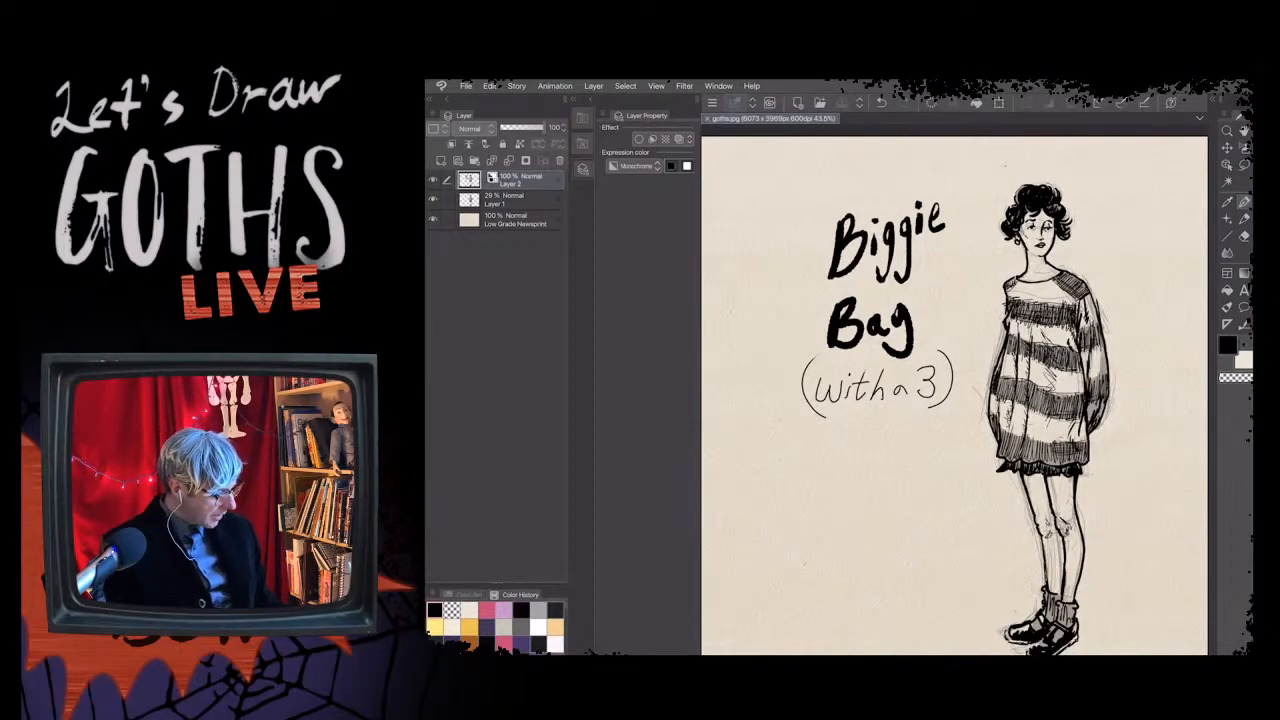
- Hide Layer 2 and Layer 1 to leave only the newsprint paper, and add a new raster layer on top
{"action": "left_click", "coordinate": [433, 179]}
{"action": "left_click", "coordinate": [433, 199]}
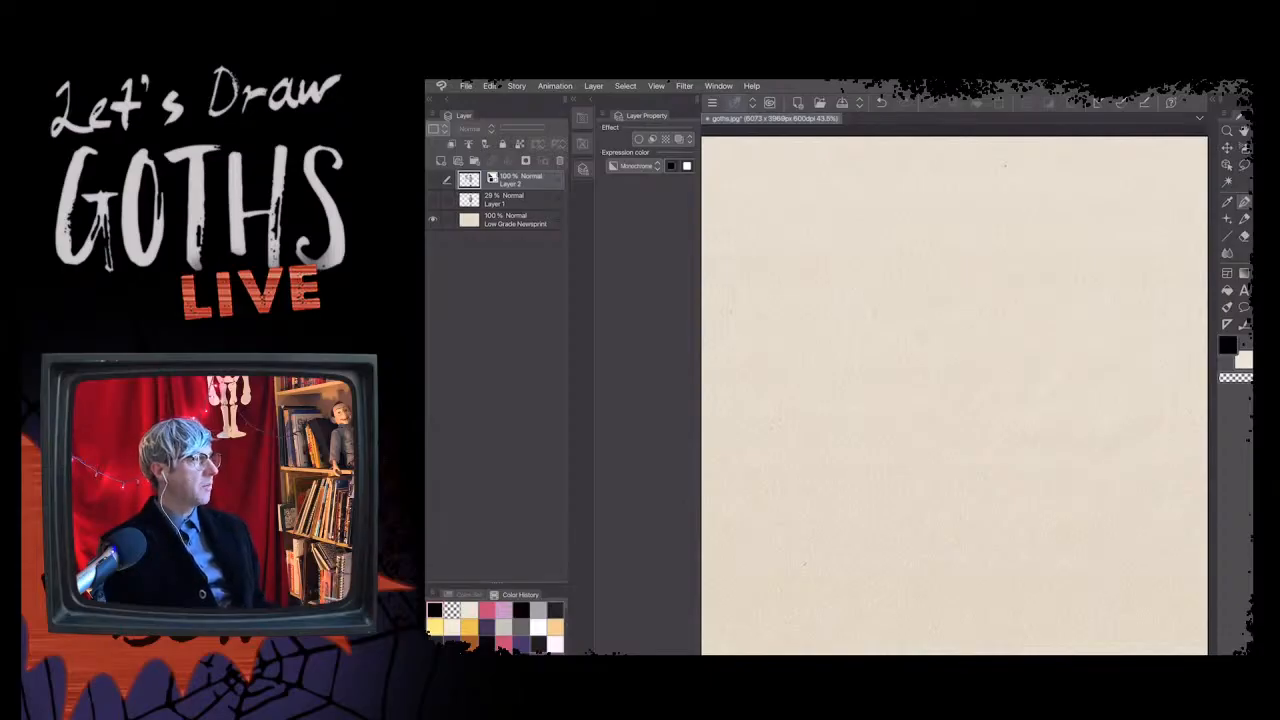
{"action": "scroll", "coordinate": [1005, 415], "scroll_direction": "up", "scroll_amount": 1}
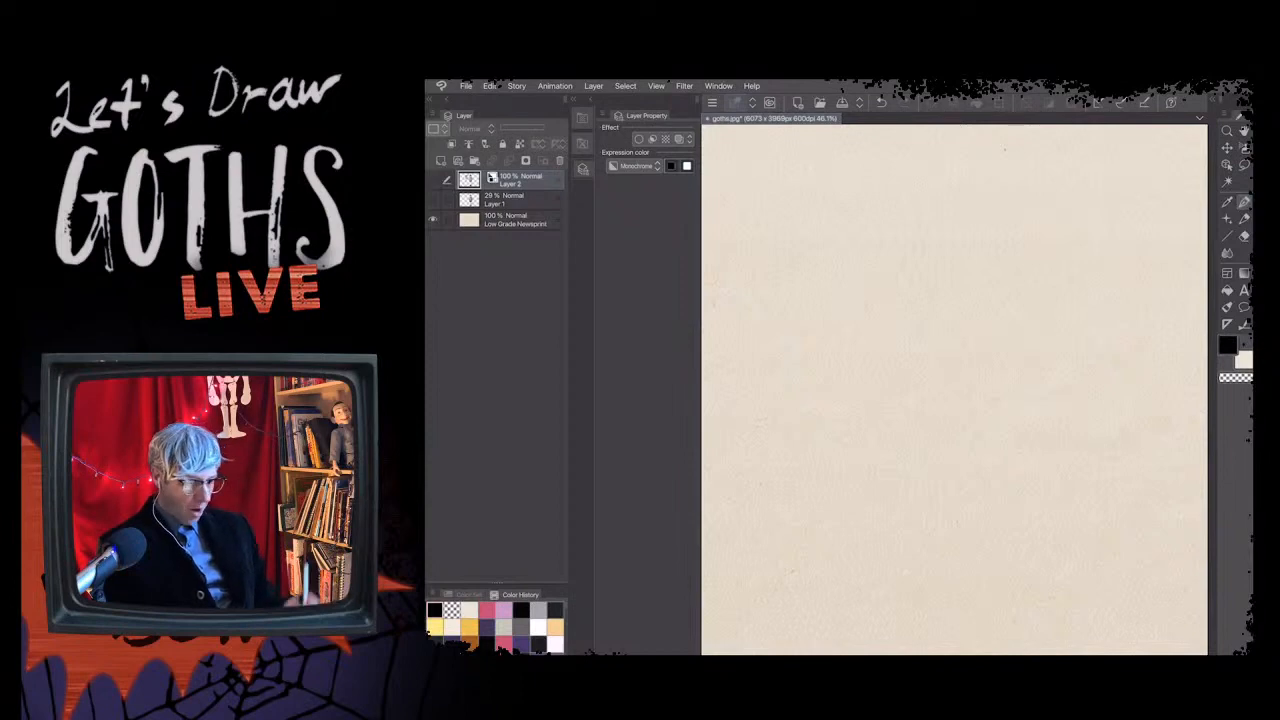
{"action": "scroll", "coordinate": [954, 395], "scroll_direction": "down", "scroll_amount": 1}
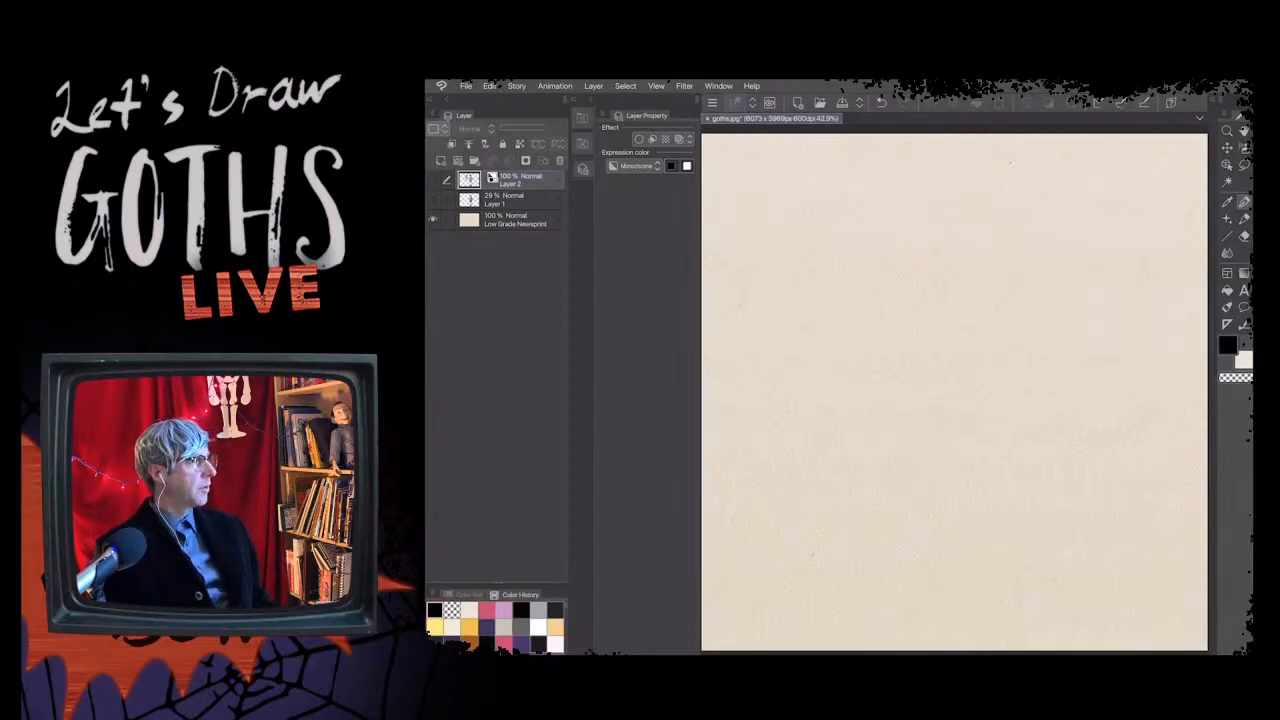
{"action": "scroll", "coordinate": [954, 391], "scroll_direction": "down", "scroll_amount": 2}
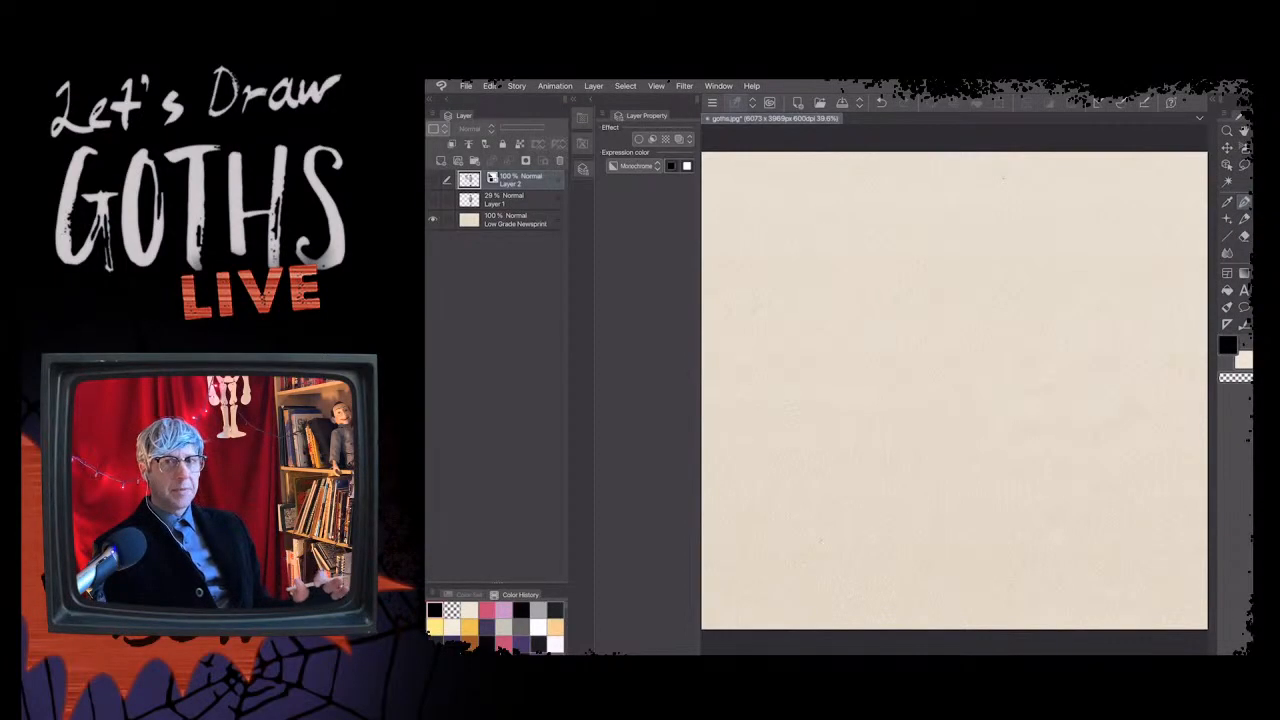
{"action": "scroll", "coordinate": [954, 390], "scroll_direction": "up", "scroll_amount": 1}
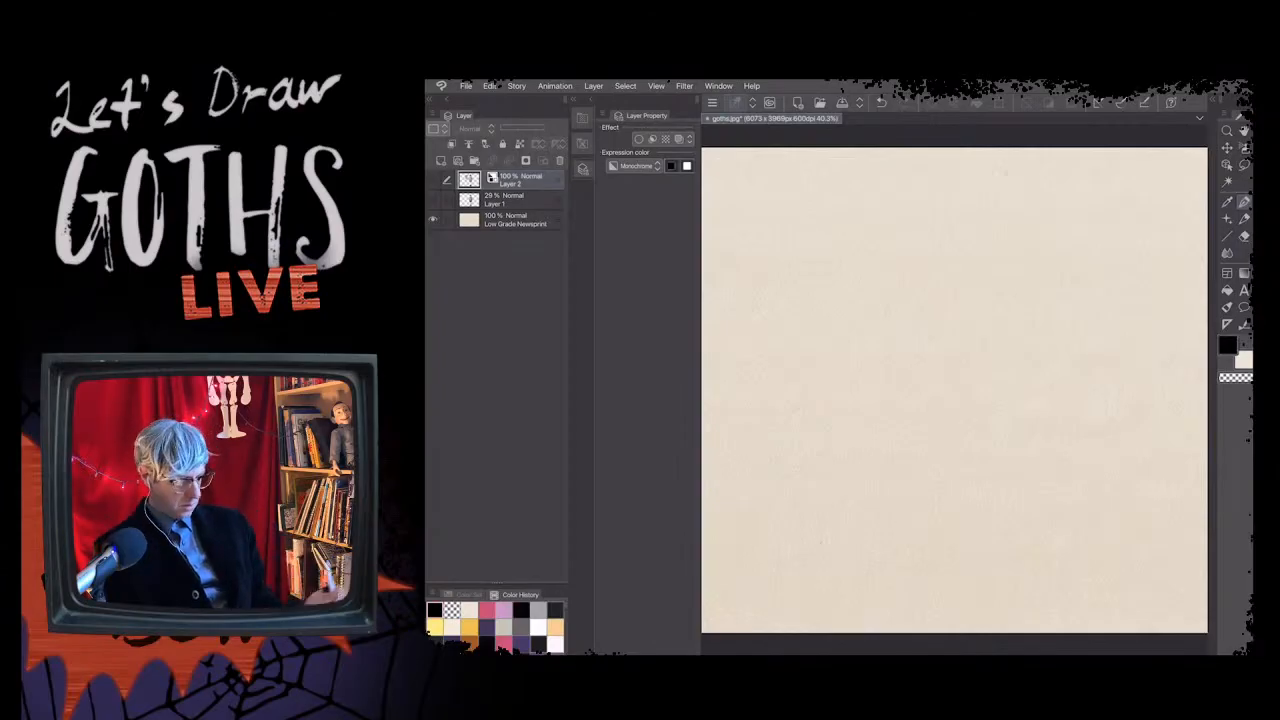
{"action": "key", "text": "ctrl+shift+n"}
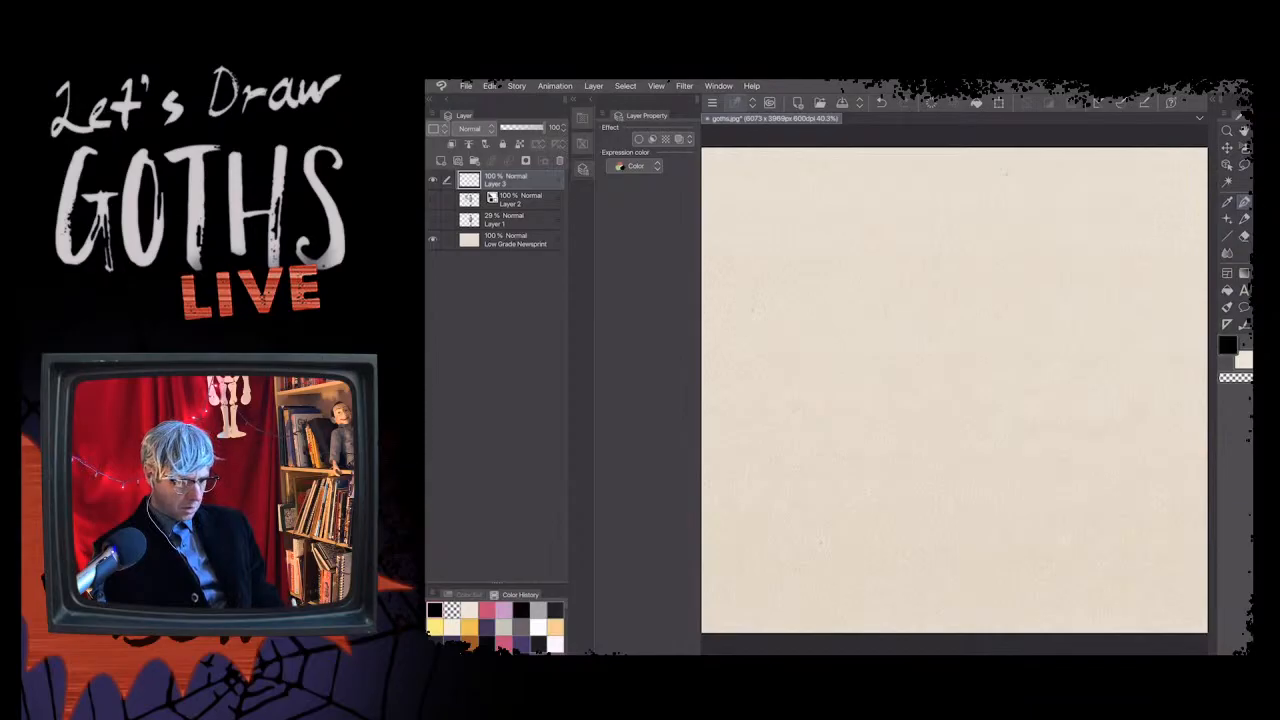
- Set the textured pen's brush size to 25, showing the tool palettes only for this change
{"action": "key", "text": "p"}
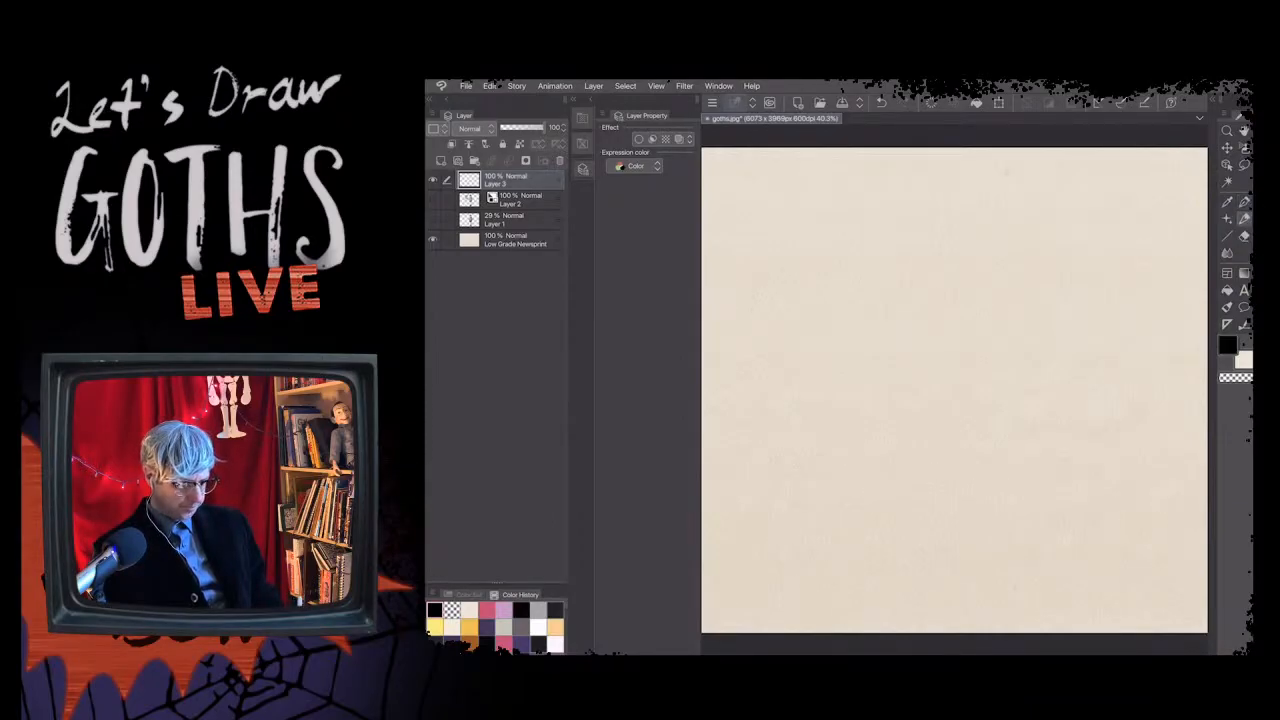
{"action": "key", "text": "p"}
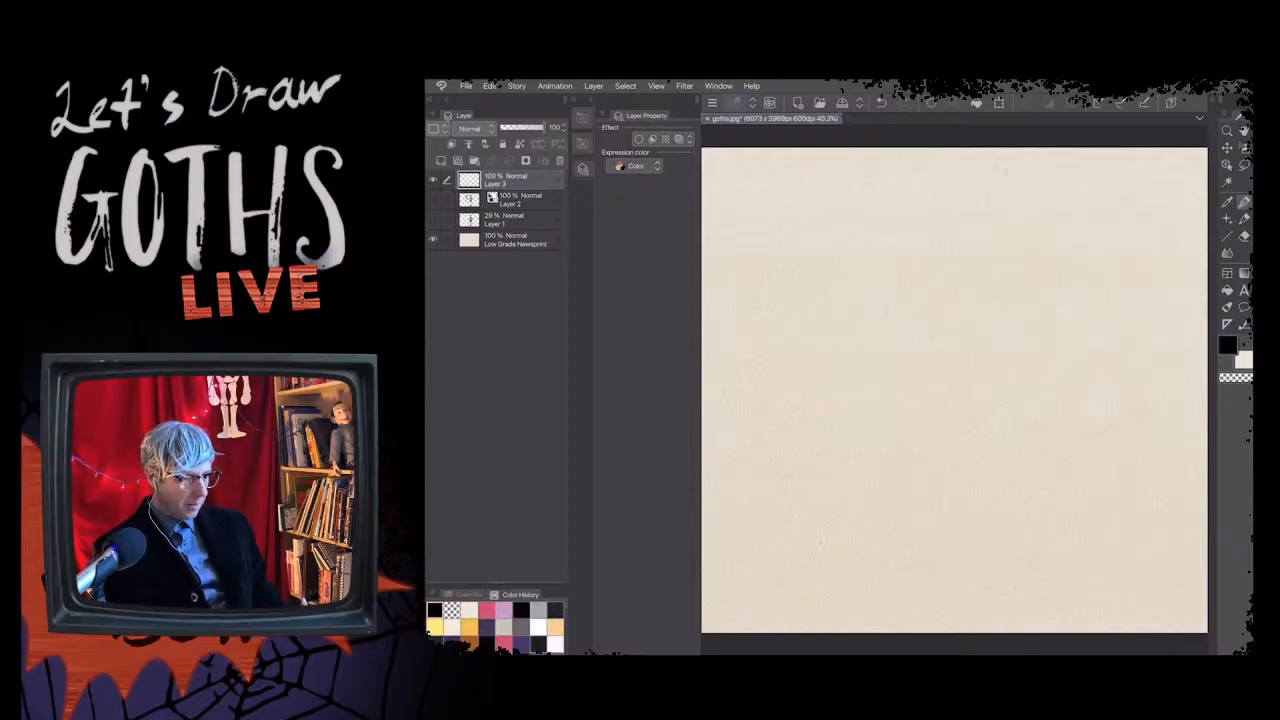
{"action": "key", "text": "Tab"}
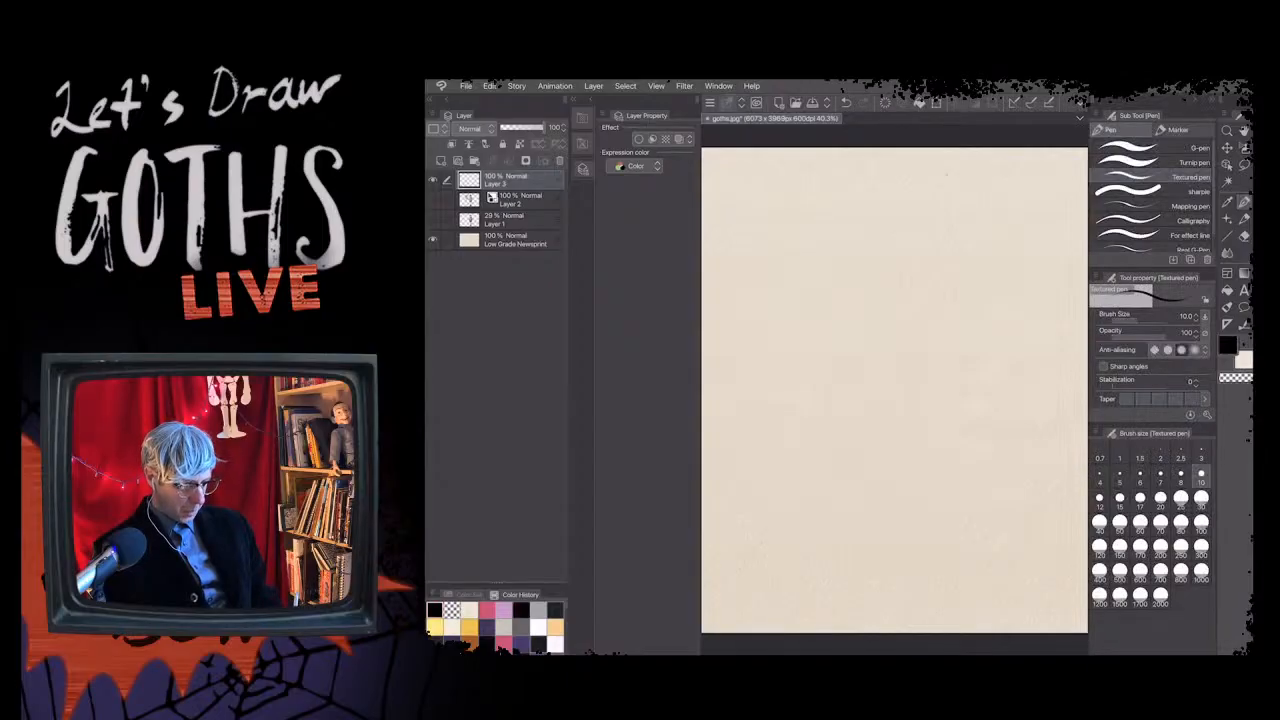
{"action": "left_click", "coordinate": [1180, 500]}
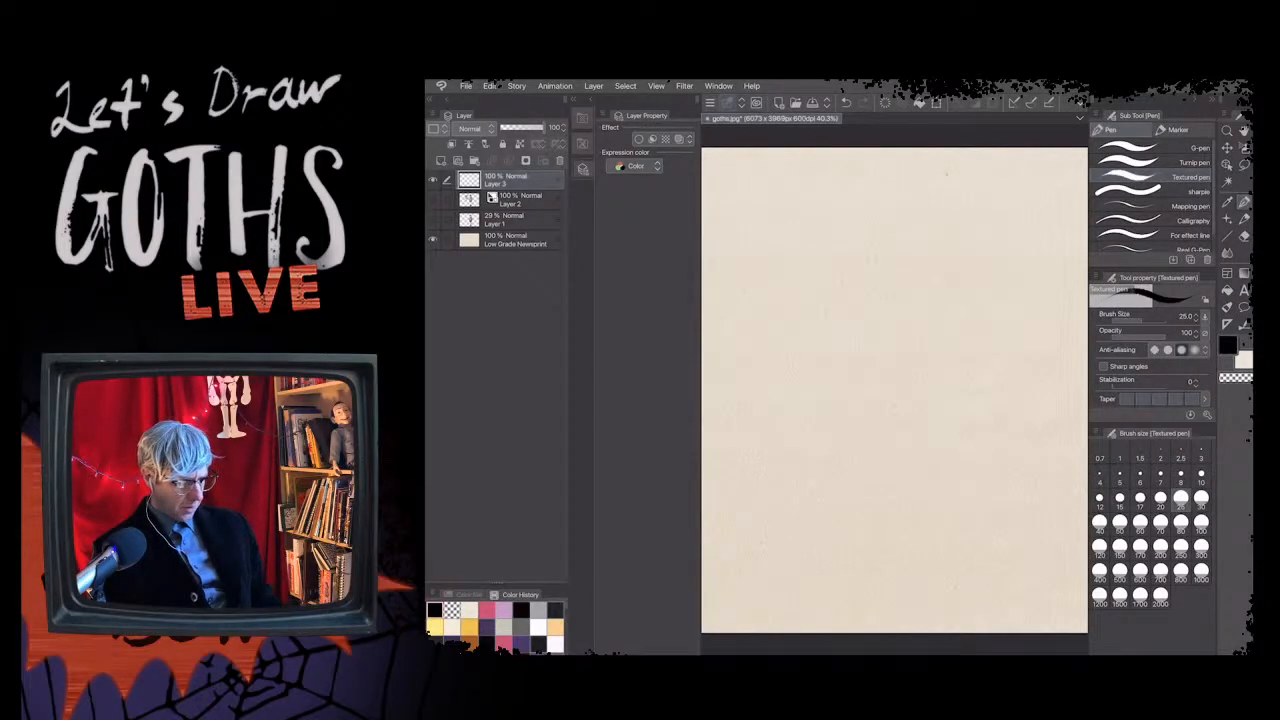
{"action": "scroll", "coordinate": [894, 390], "scroll_direction": "up", "scroll_amount": 1}
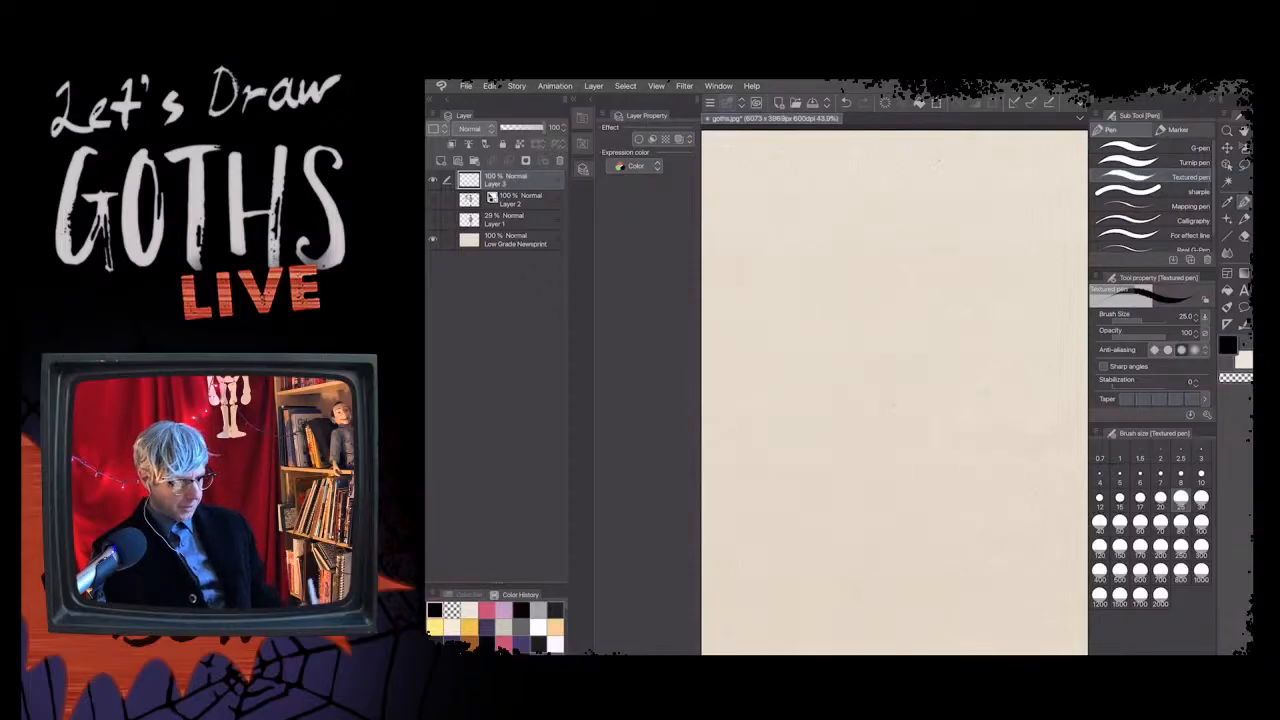
{"action": "key", "text": "Tab"}
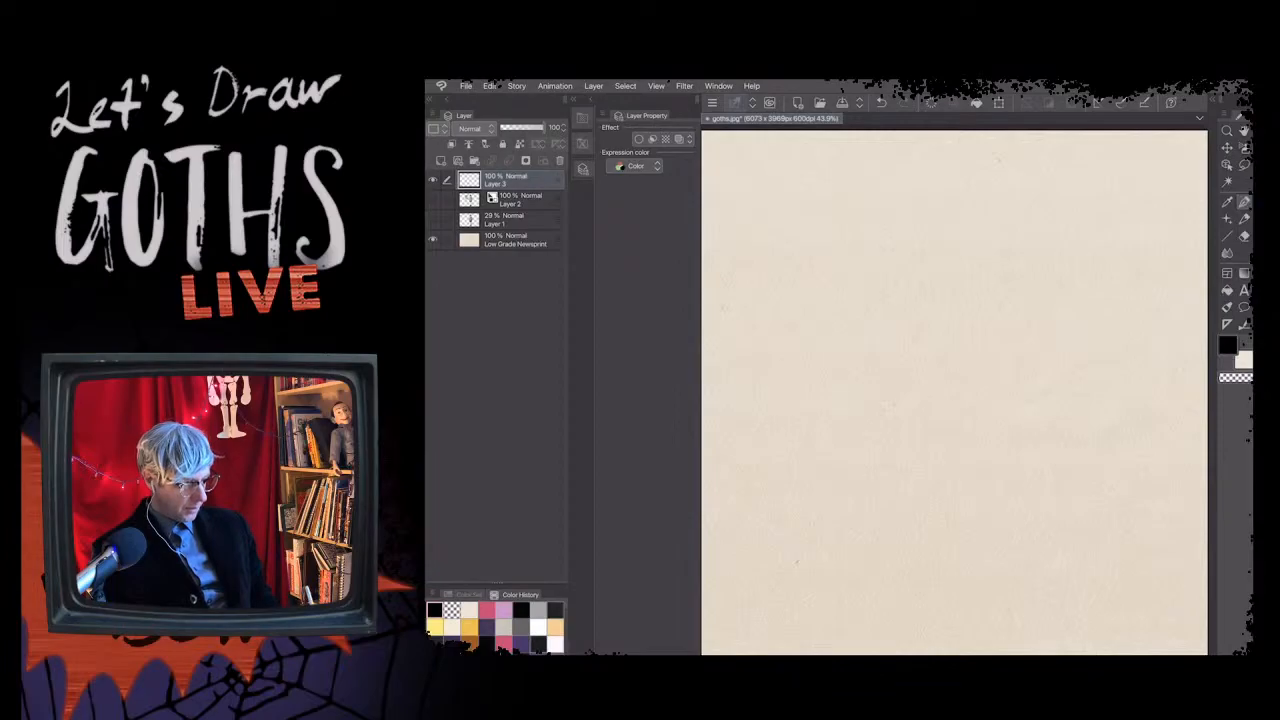
- Draw the outline of a tall, narrow robed body with a rounded shoulder and a ragged hem, redoing the hem's front corner
{"action": "mouse_move", "coordinate": [982, 258]}
{"action": "left_mouse_down"}
{"action": "mouse_move", "coordinate": [1004, 478]}
{"action": "mouse_move", "coordinate": [1015, 538]}
{"action": "mouse_move", "coordinate": [1037, 565]}
{"action": "mouse_move", "coordinate": [1017, 556]}
{"action": "mouse_move", "coordinate": [982, 574]}
{"action": "left_mouse_up"}
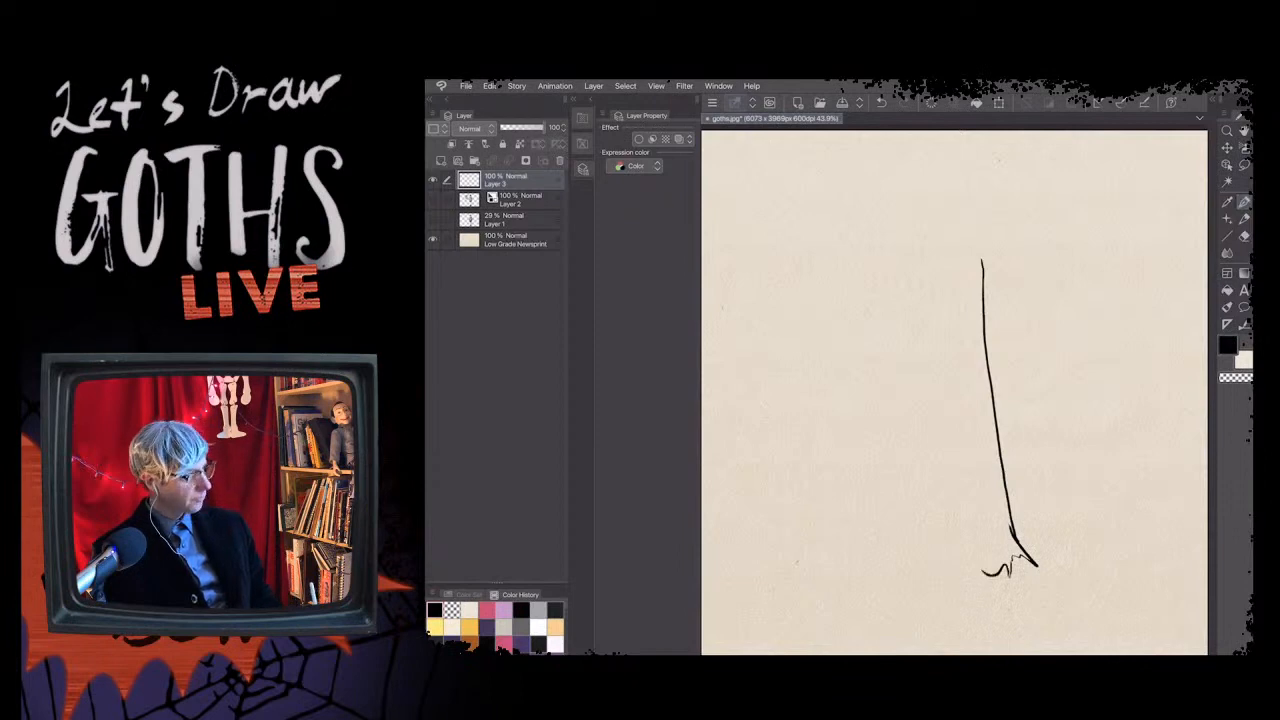
{"action": "left_click_drag", "start_coordinate": [982, 264], "coordinate": [955, 245]}
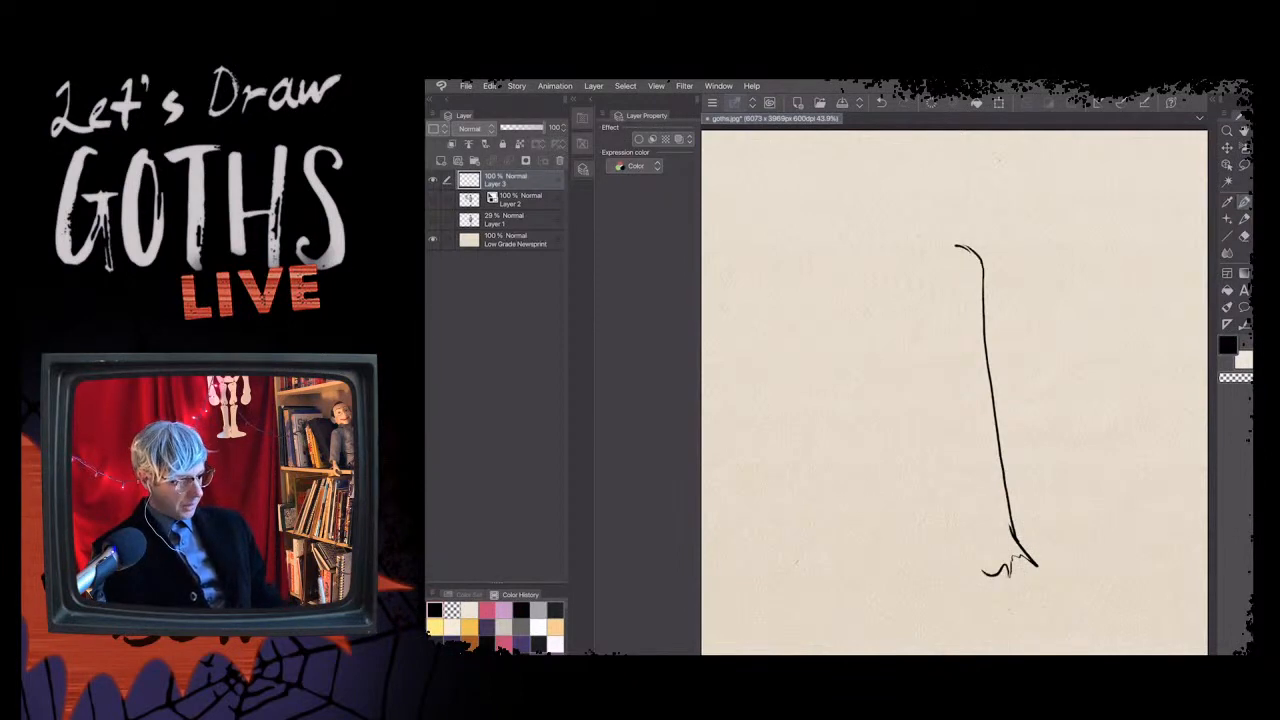
{"action": "left_click_drag", "start_coordinate": [956, 245], "coordinate": [942, 255]}
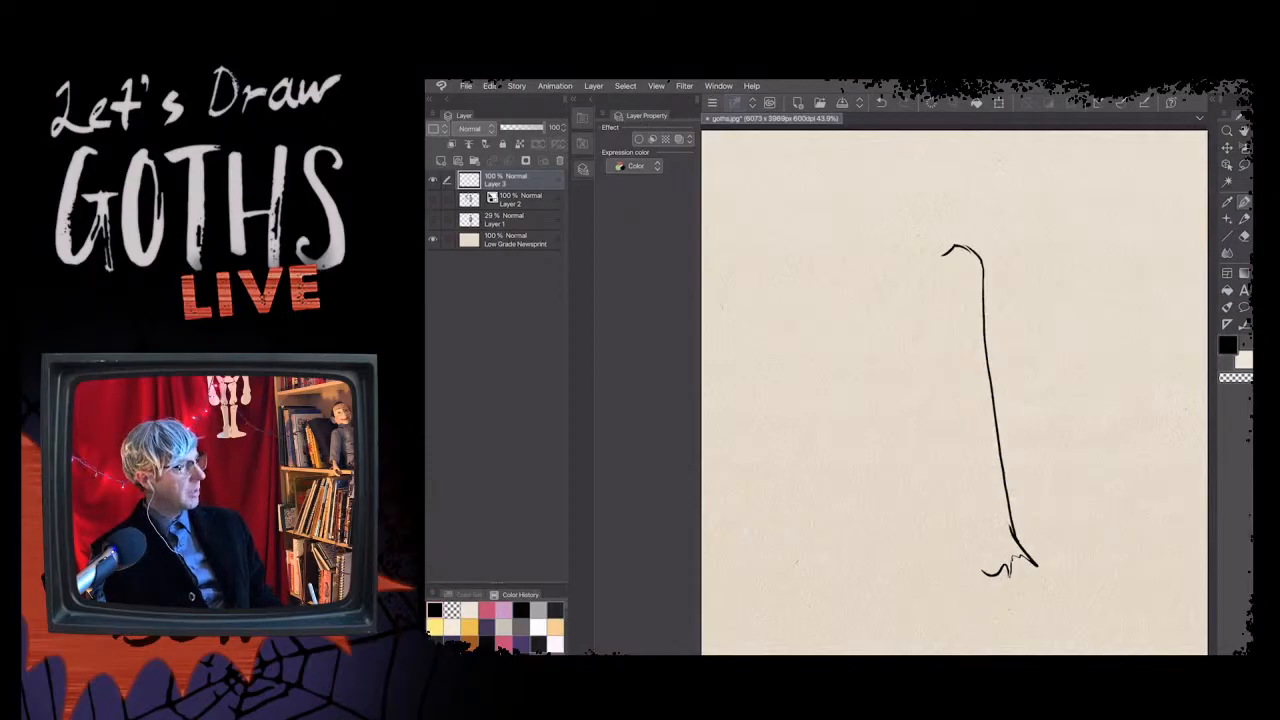
{"action": "left_click_drag", "start_coordinate": [941, 256], "coordinate": [941, 381]}
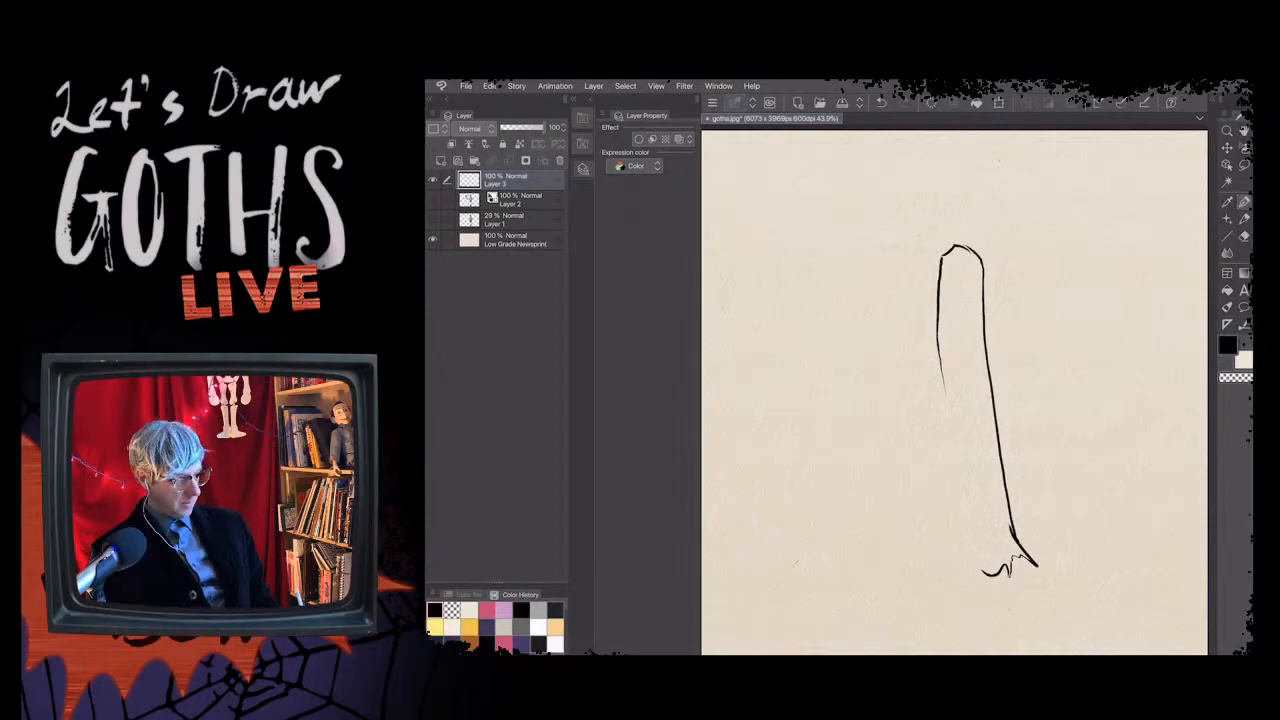
{"action": "left_click_drag", "start_coordinate": [944, 394], "coordinate": [960, 588]}
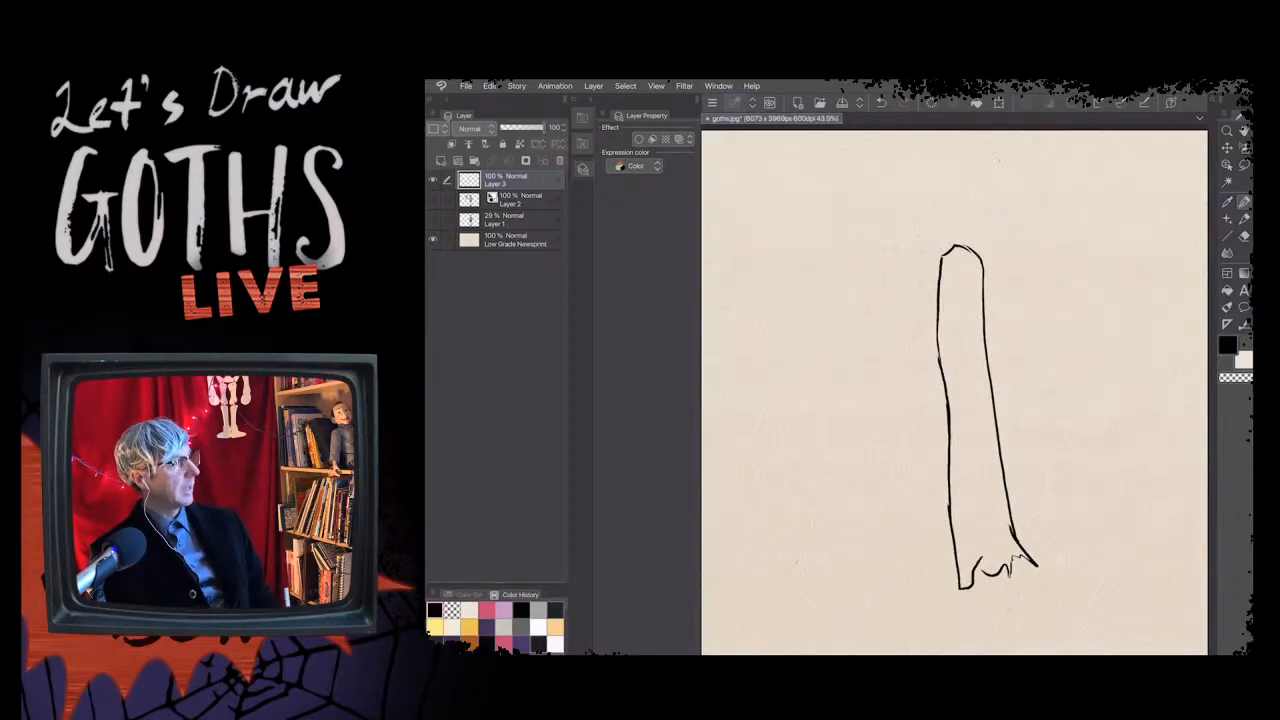
{"action": "left_click_drag", "start_coordinate": [964, 589], "coordinate": [976, 546]}
{"action": "key", "text": "ctrl+z"}
{"action": "key", "text": "ctrl+z"}
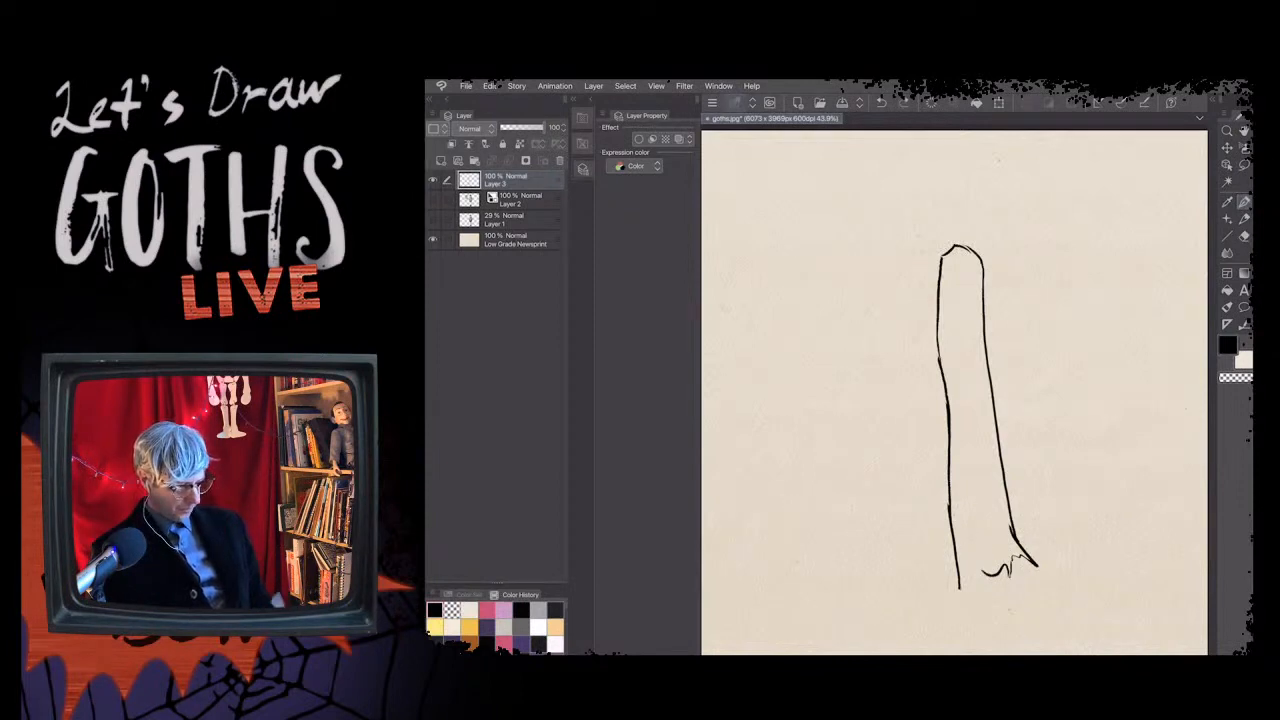
{"action": "left_click_drag", "start_coordinate": [982, 574], "coordinate": [960, 588]}
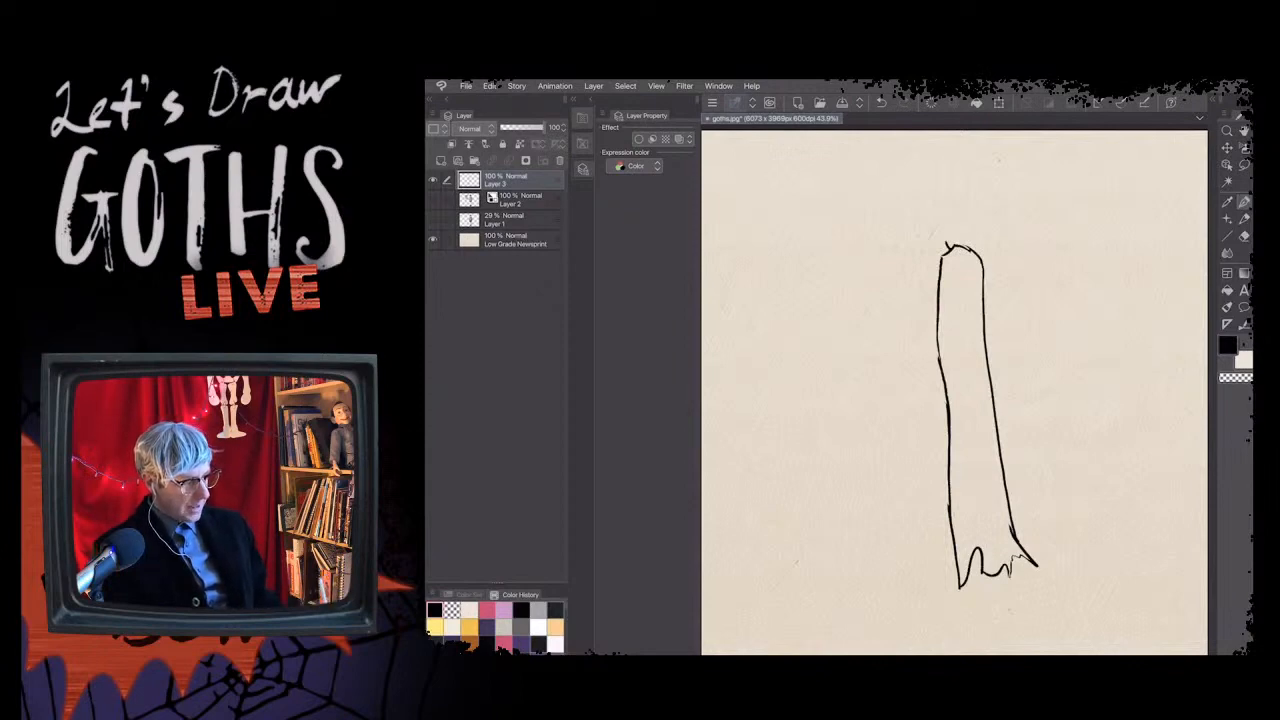
- Draw the chin line, short neck and ear of a forward-leaning head above the robe's shoulder
{"action": "left_click_drag", "start_coordinate": [936, 213], "coordinate": [916, 244]}
{"action": "key", "text": "ctrl+z"}
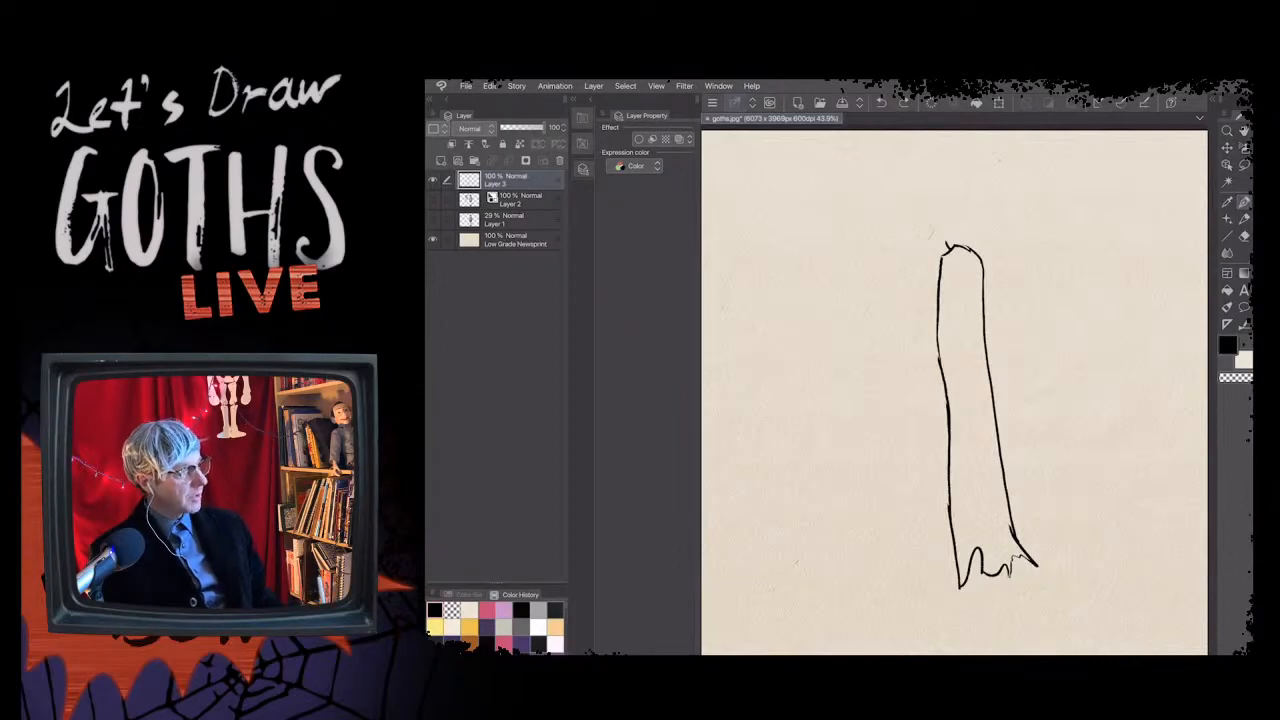
{"action": "left_click_drag", "start_coordinate": [919, 257], "coordinate": [955, 223]}
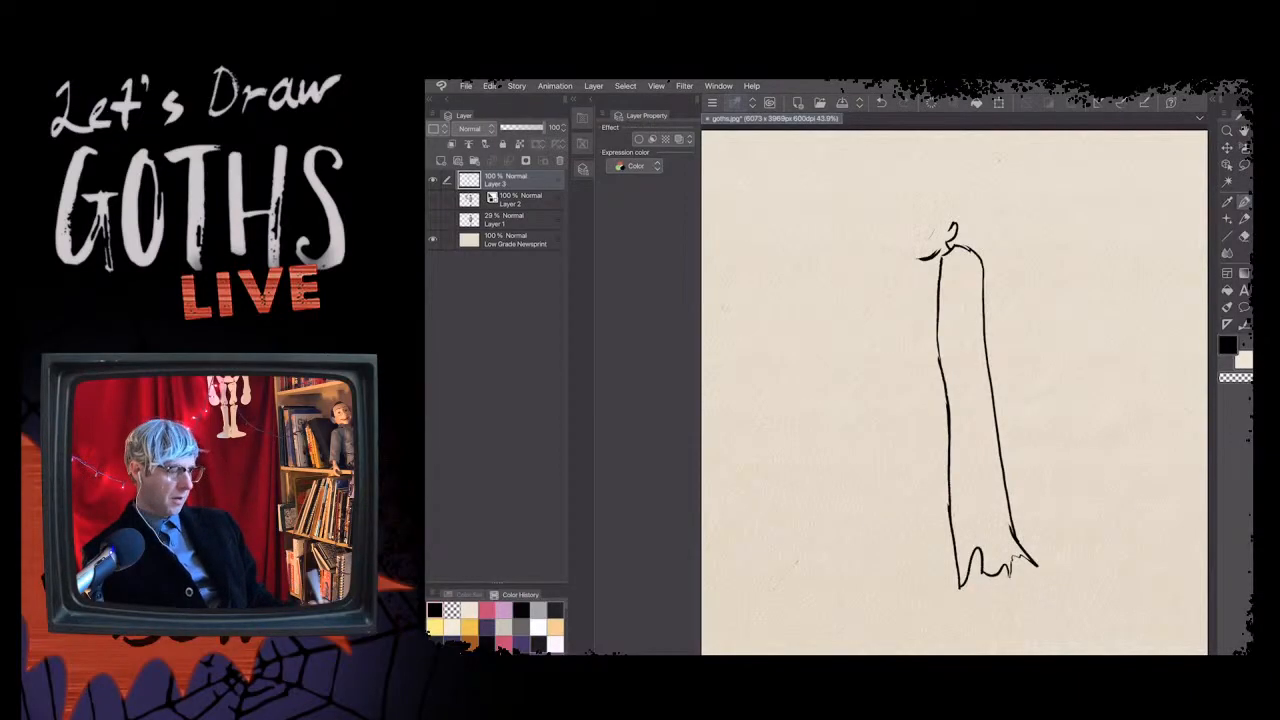
- Try small solid eyes, a nose, a mouth and a flat-topped head outline, and undo them back to the chin line and ear
{"action": "mouse_move", "coordinate": [922, 235]}
{"action": "left_mouse_down"}
{"action": "mouse_move", "coordinate": [938, 232]}
{"action": "mouse_move", "coordinate": [915, 234]}
{"action": "left_mouse_up"}
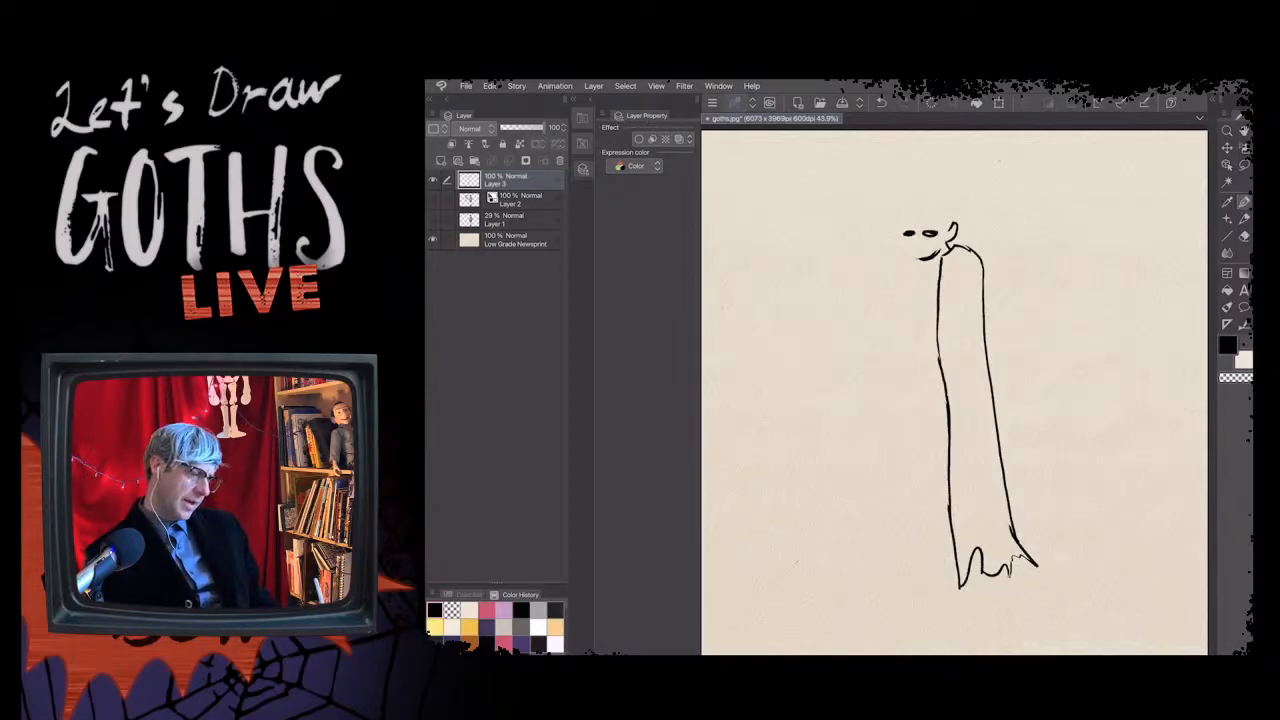
{"action": "left_click_drag", "start_coordinate": [900, 210], "coordinate": [902, 254]}
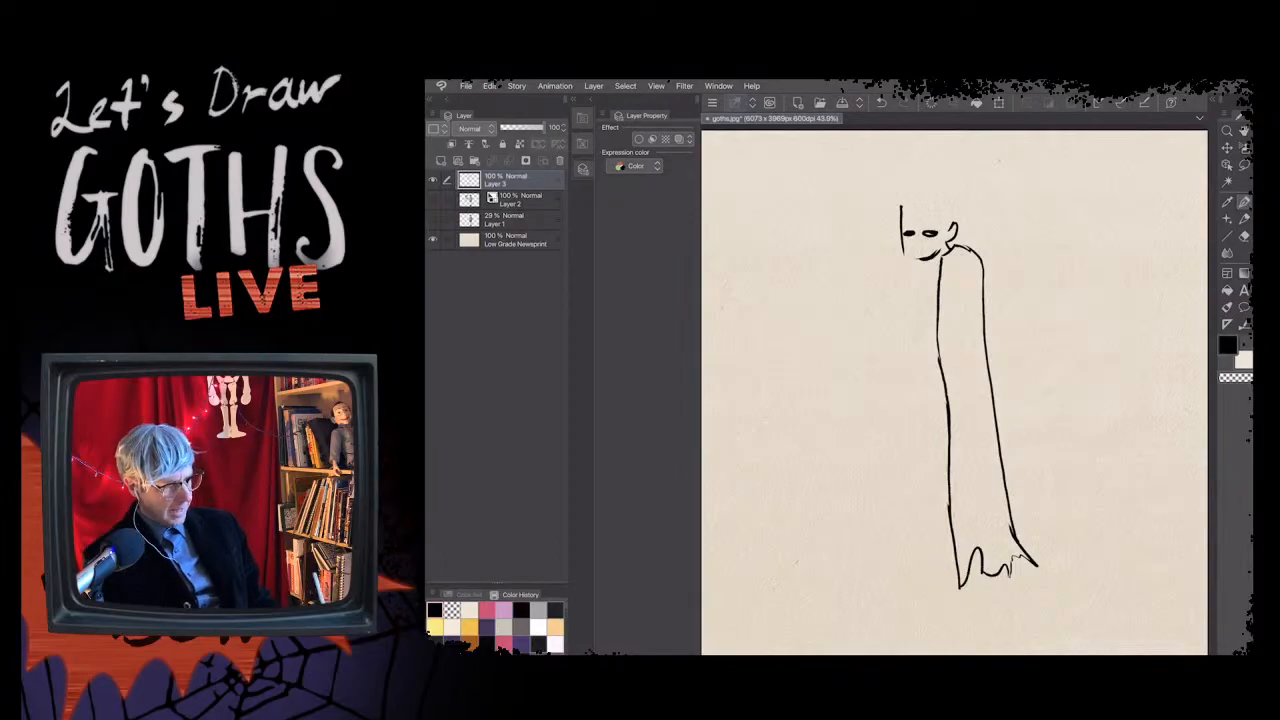
{"action": "mouse_move", "coordinate": [949, 230]}
{"action": "left_mouse_down"}
{"action": "mouse_move", "coordinate": [948, 205]}
{"action": "mouse_move", "coordinate": [909, 196]}
{"action": "mouse_move", "coordinate": [916, 247]}
{"action": "left_mouse_up"}
{"action": "left_click_drag", "start_coordinate": [916, 253], "coordinate": [924, 254]}
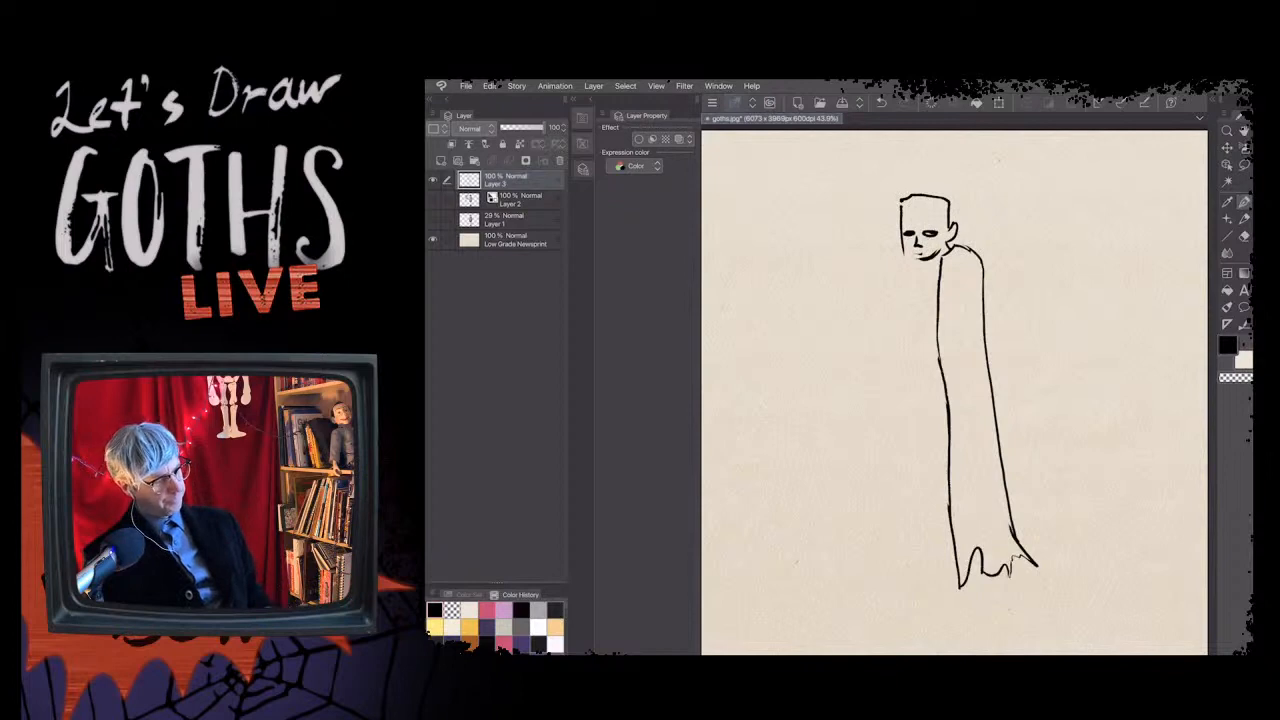
{"action": "key", "text": "ctrl+z"}
{"action": "key", "text": "ctrl+z"}
{"action": "key", "text": "ctrl+z"}
{"action": "key", "text": "ctrl+z"}
{"action": "key", "text": "ctrl+z"}
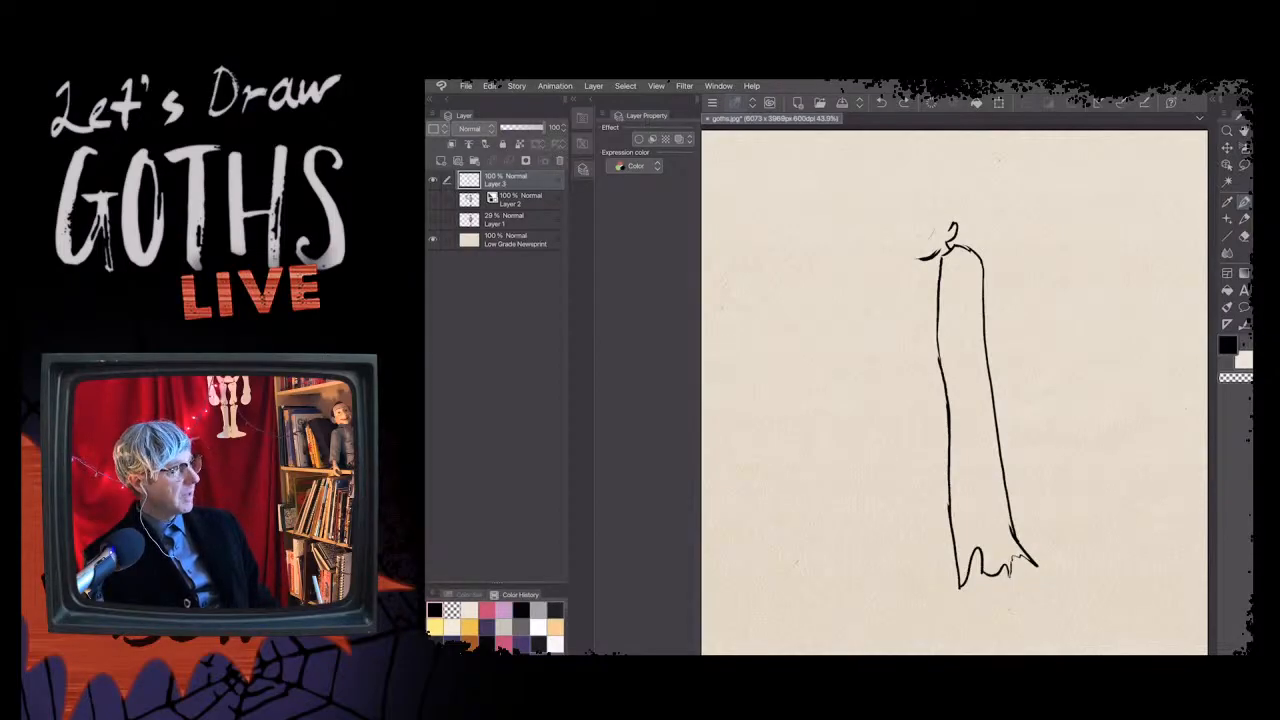
- Draw the face with small lidded eyes and a frowning mouth, framed by a large spiky hair outline with a fringe covering one eye
{"action": "left_click_drag", "start_coordinate": [925, 235], "coordinate": [937, 232]}
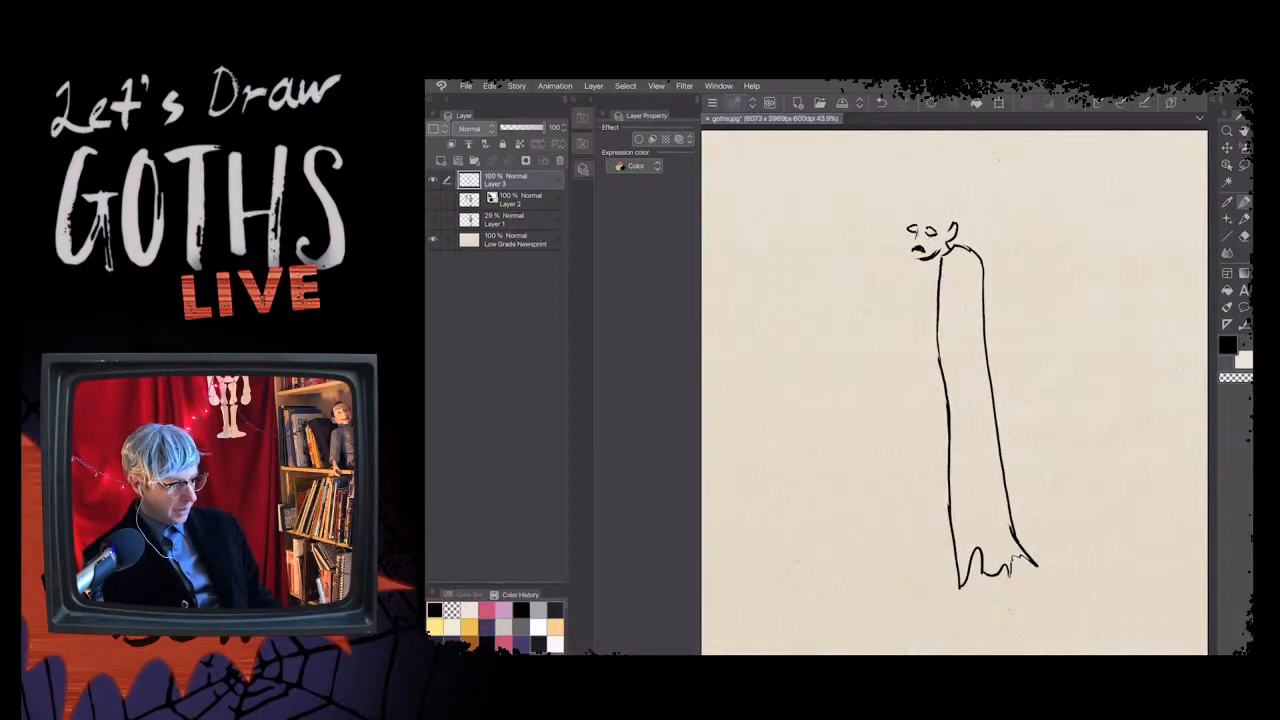
{"action": "mouse_move", "coordinate": [920, 223]}
{"action": "left_mouse_down"}
{"action": "mouse_move", "coordinate": [916, 238]}
{"action": "mouse_move", "coordinate": [924, 215]}
{"action": "mouse_move", "coordinate": [906, 210]}
{"action": "mouse_move", "coordinate": [938, 208]}
{"action": "mouse_move", "coordinate": [946, 230]}
{"action": "left_mouse_up"}
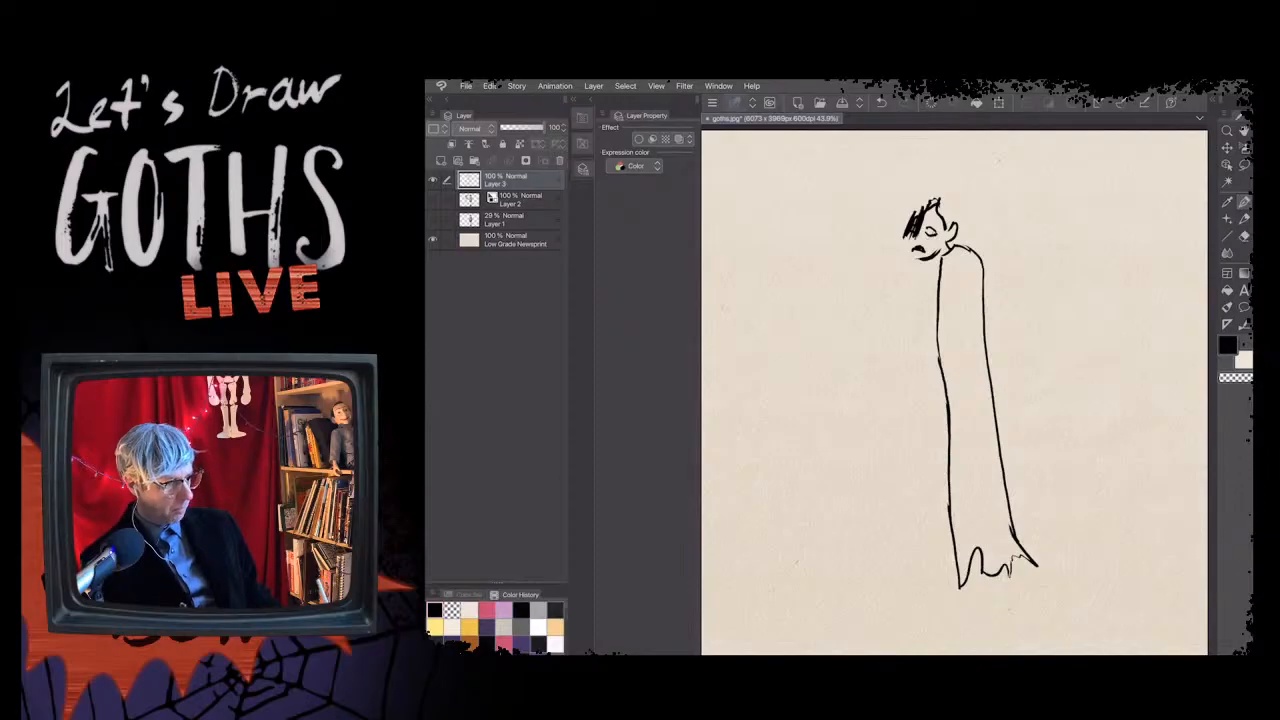
{"action": "mouse_move", "coordinate": [936, 145]}
{"action": "left_mouse_down"}
{"action": "mouse_move", "coordinate": [893, 155]}
{"action": "mouse_move", "coordinate": [904, 177]}
{"action": "mouse_move", "coordinate": [882, 188]}
{"action": "mouse_move", "coordinate": [907, 247]}
{"action": "left_mouse_up"}
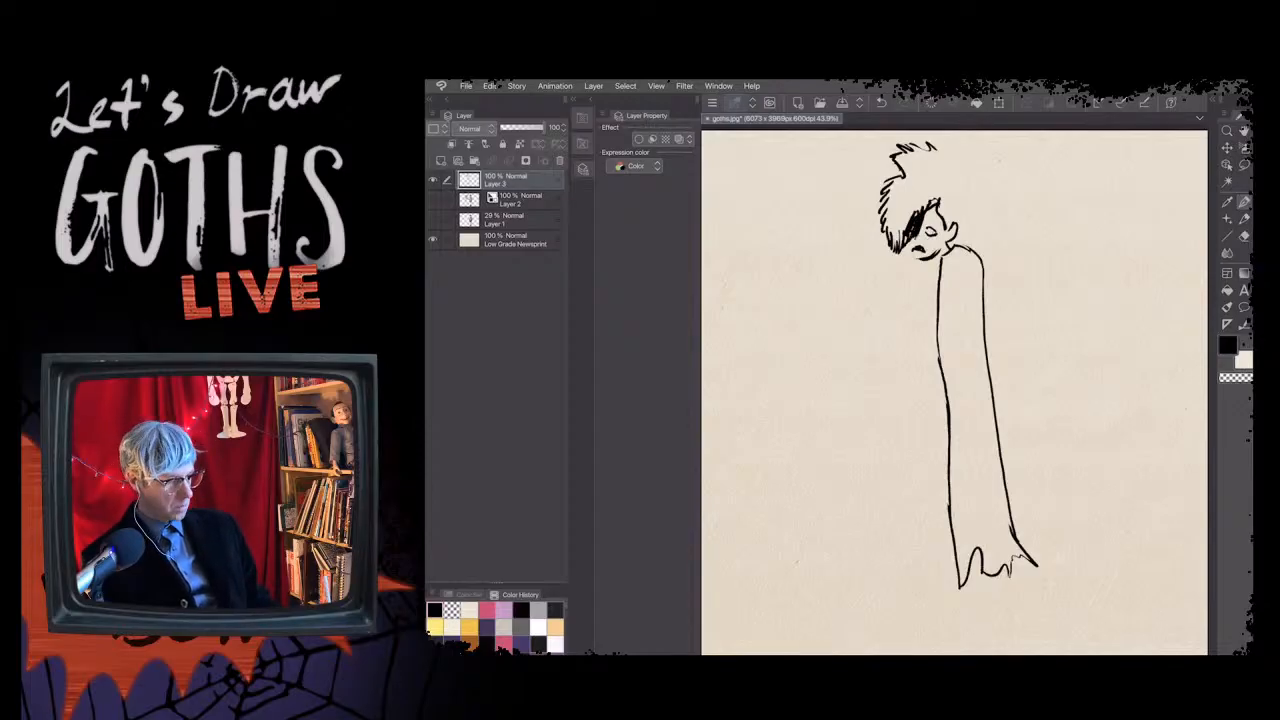
{"action": "left_click_drag", "start_coordinate": [885, 218], "coordinate": [898, 246]}
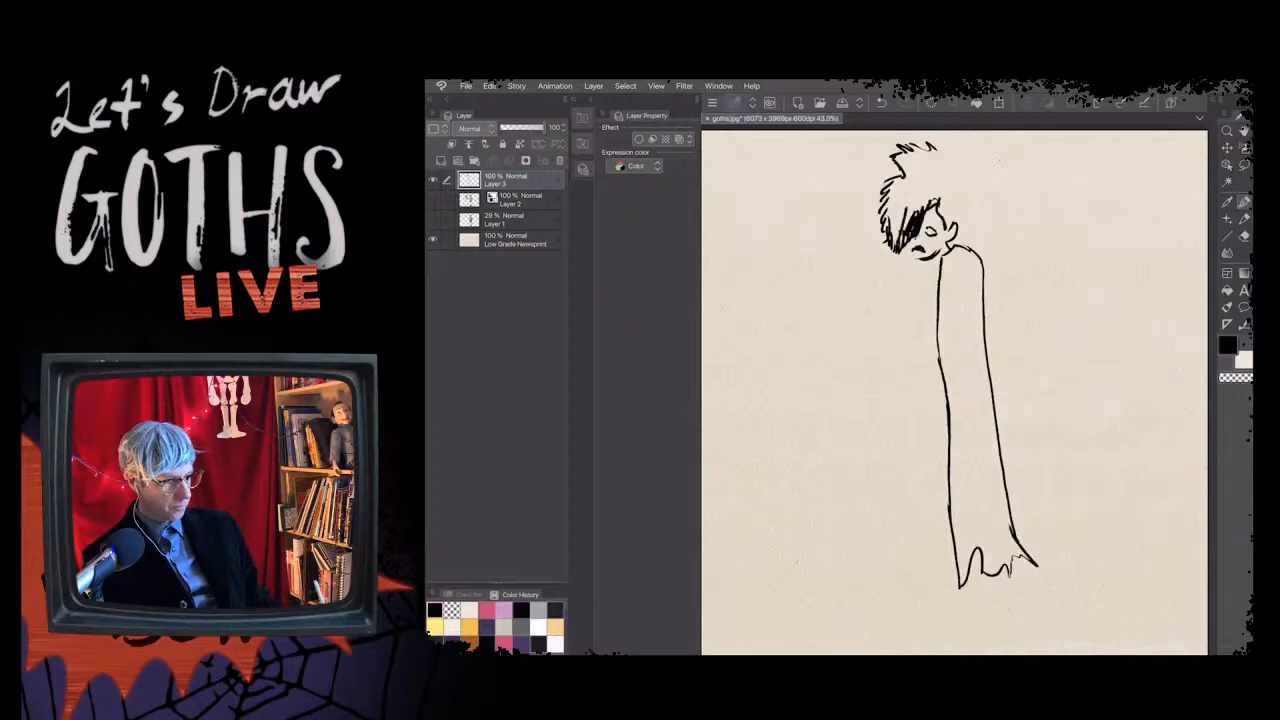
{"action": "mouse_move", "coordinate": [936, 147]}
{"action": "left_mouse_down"}
{"action": "mouse_move", "coordinate": [966, 159]}
{"action": "mouse_move", "coordinate": [988, 200]}
{"action": "mouse_move", "coordinate": [957, 244]}
{"action": "left_mouse_up"}
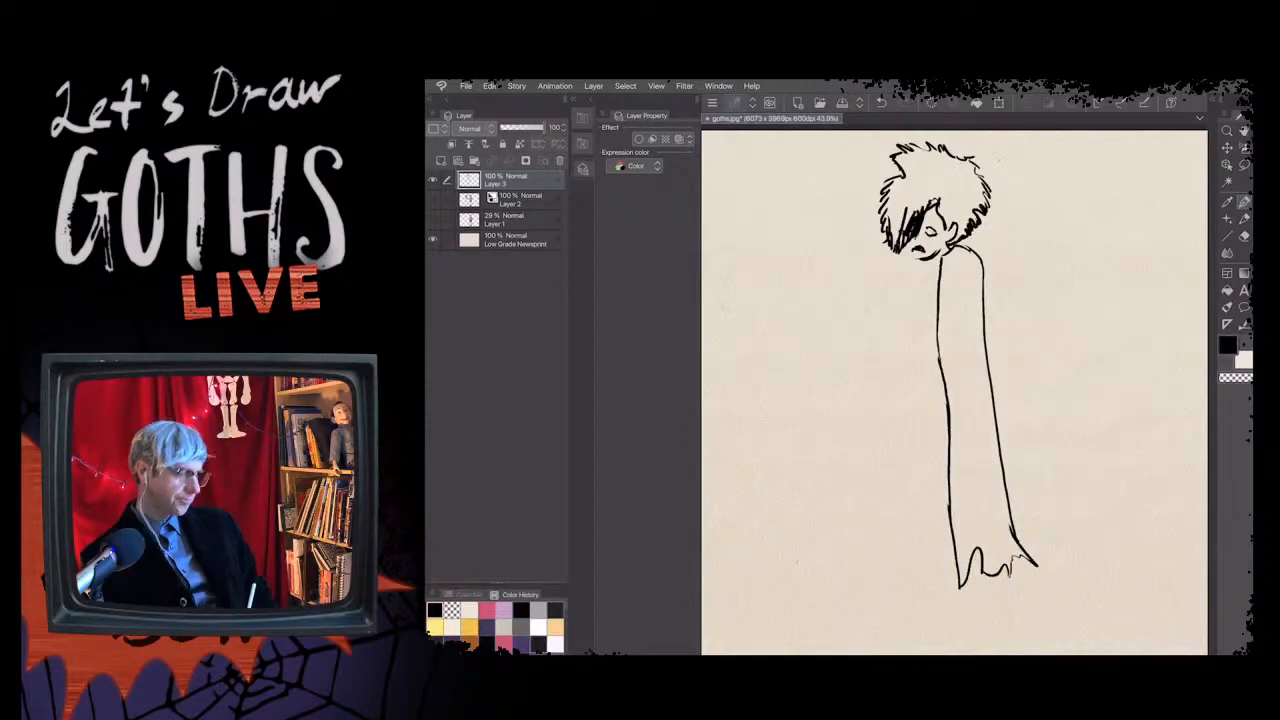
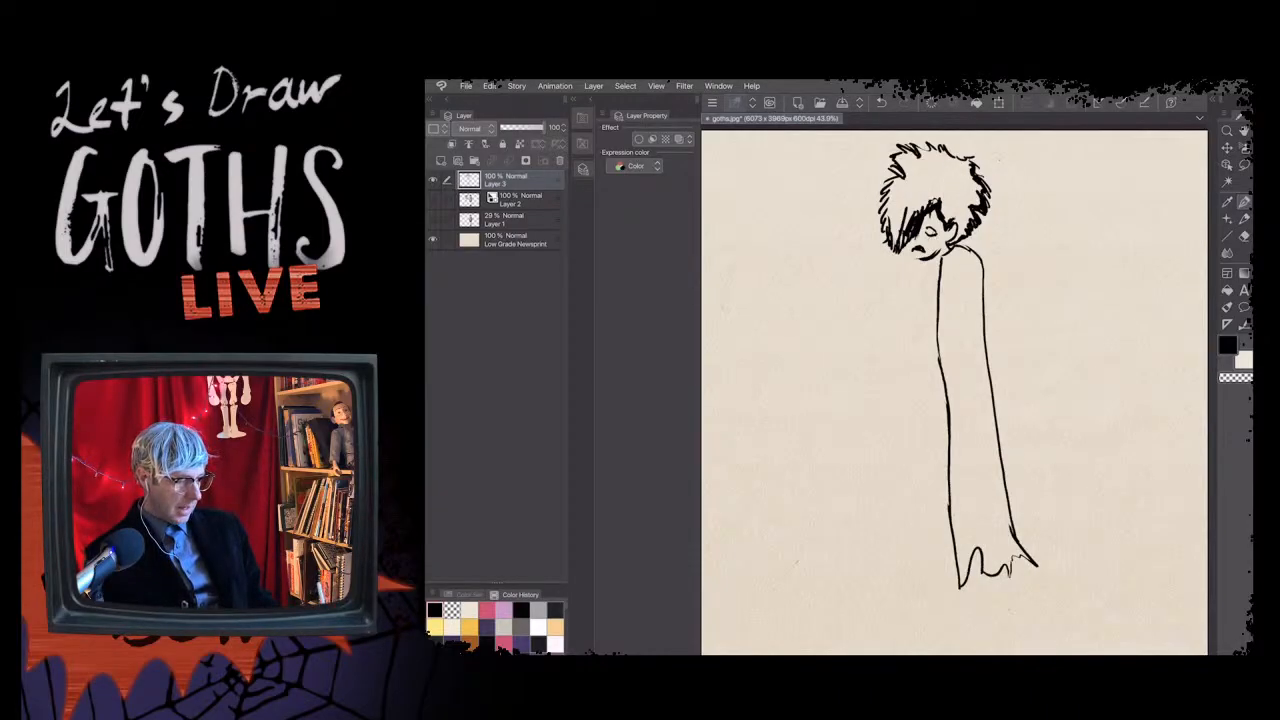
{"action": "left_click_drag", "start_coordinate": [954, 218], "coordinate": [956, 243]}
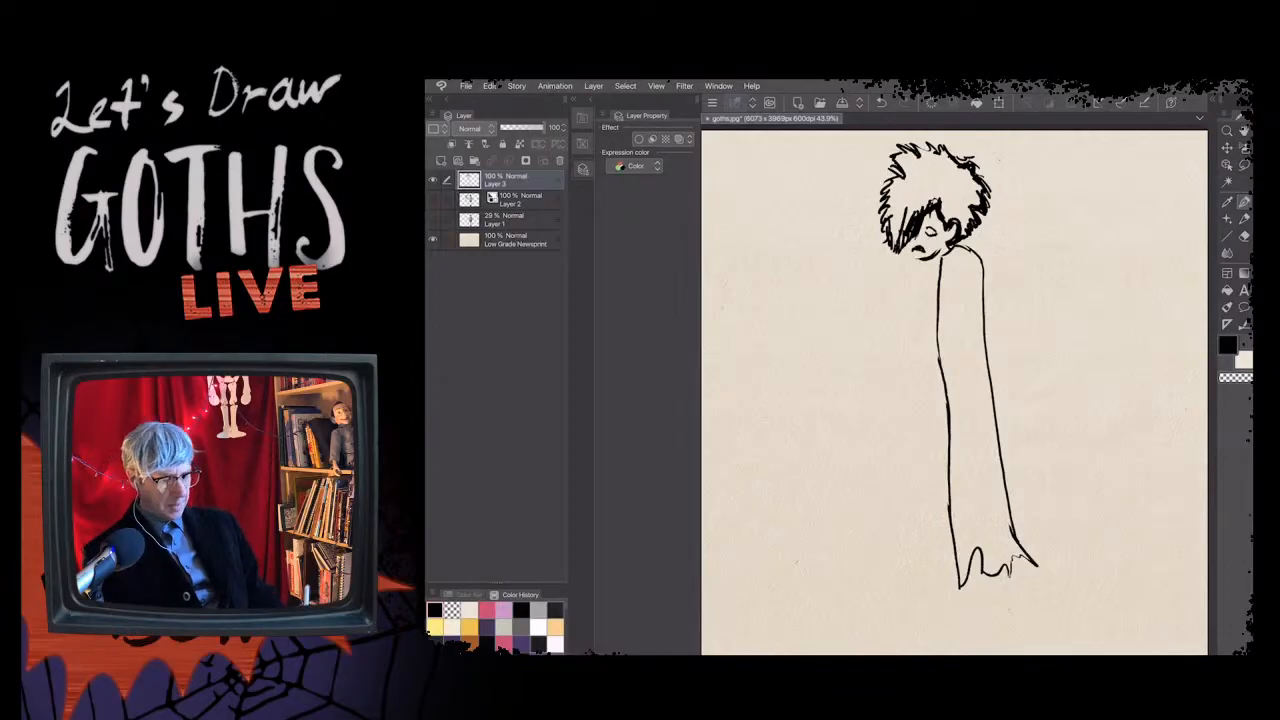
- Fill the spiky hair solid black with the textured pen at brush size 50, keeping the face and ear clear
{"action": "key", "text": "g"}
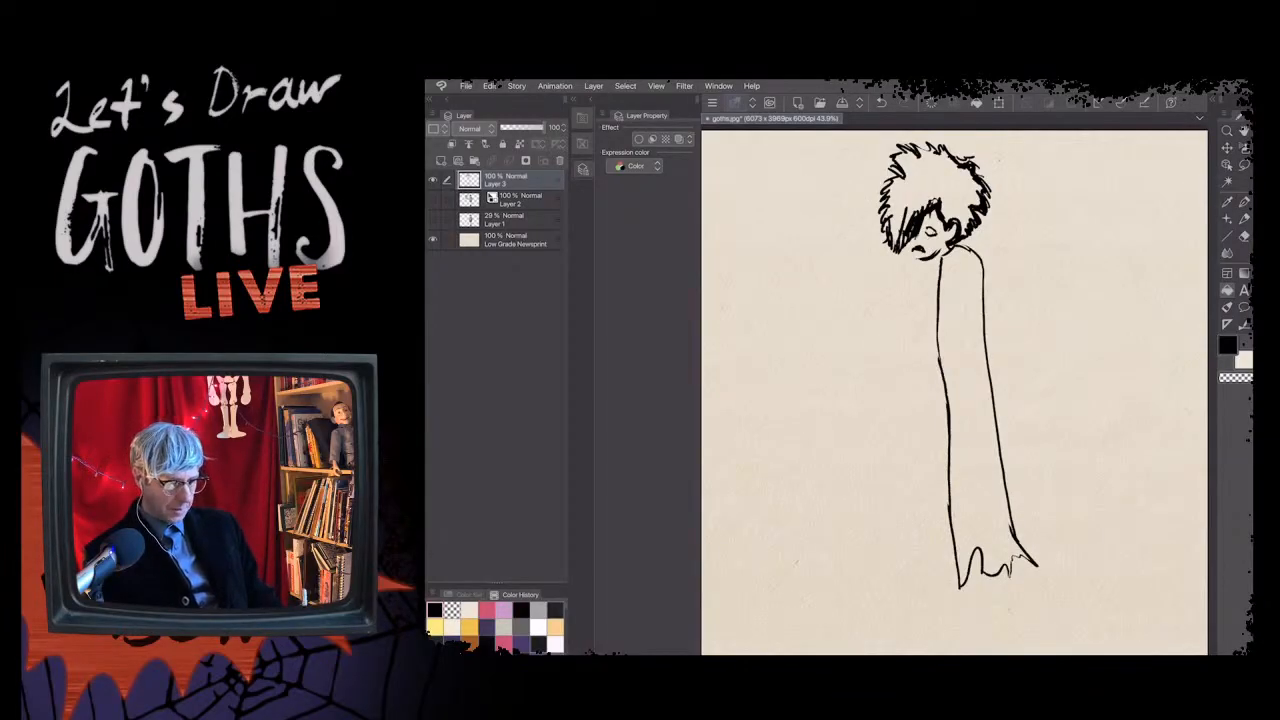
{"action": "key", "text": "p"}
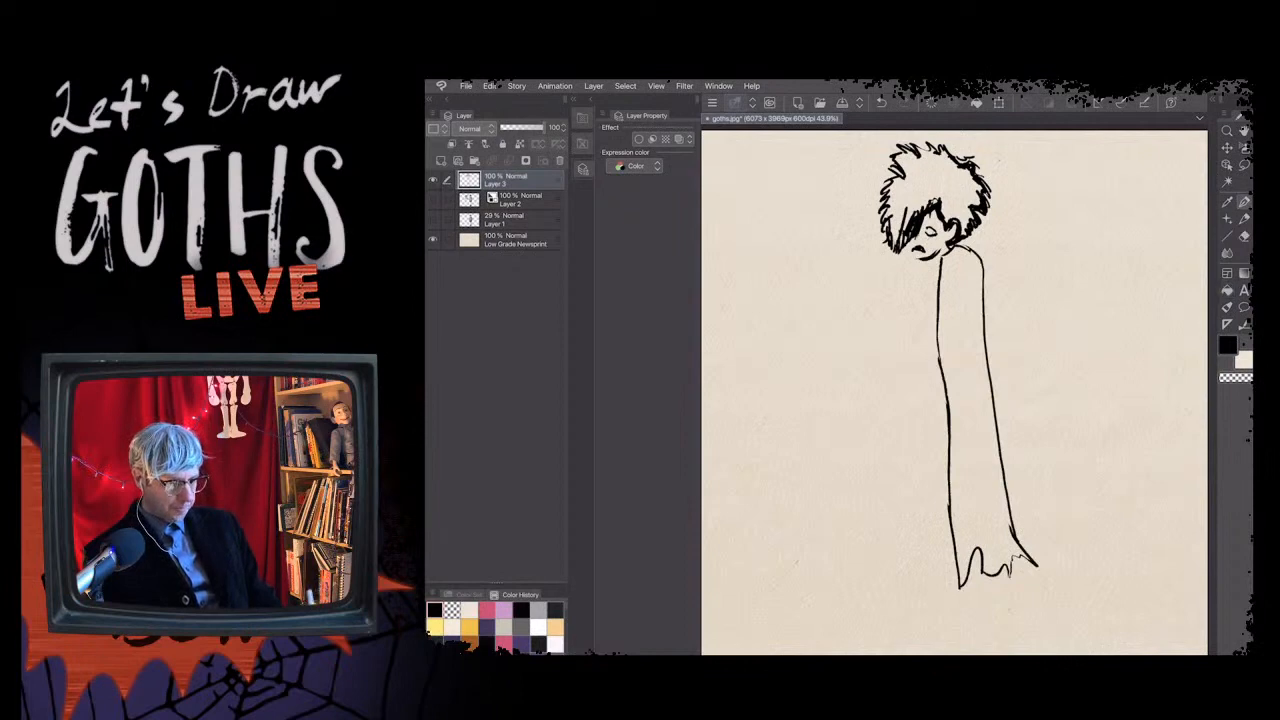
{"action": "key", "text": "Tab"}
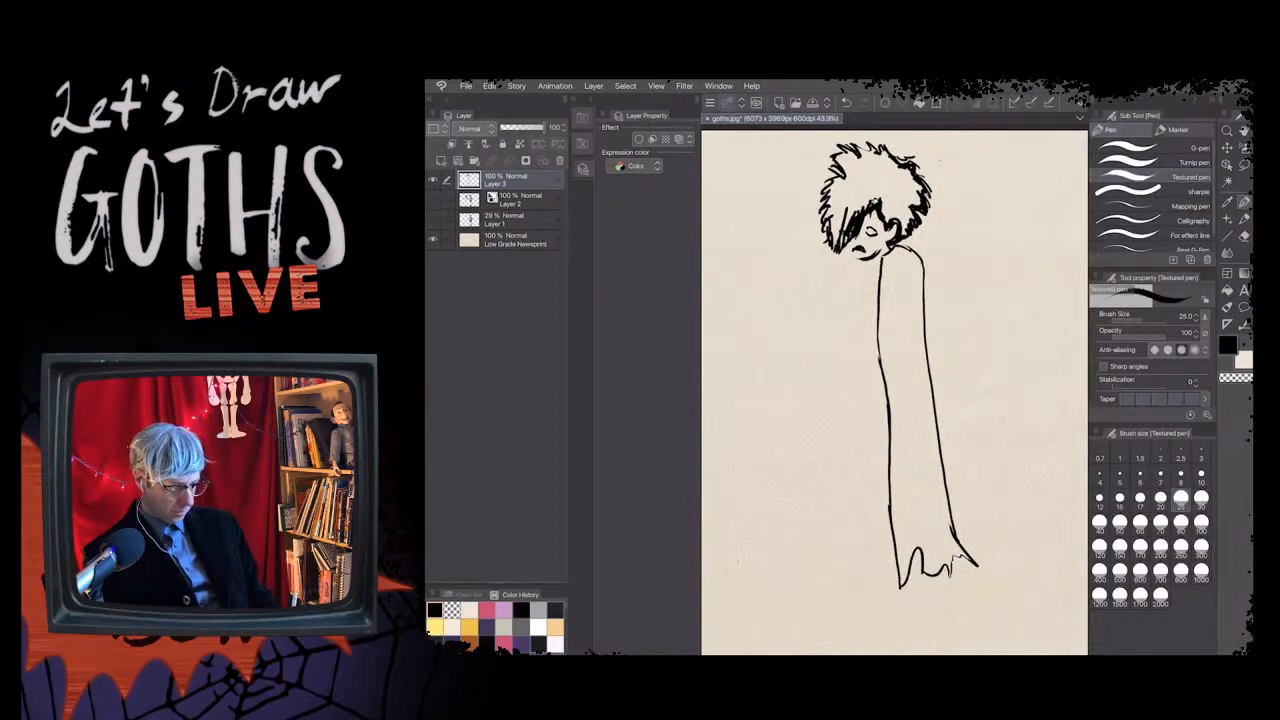
{"action": "left_click", "coordinate": [1120, 524]}
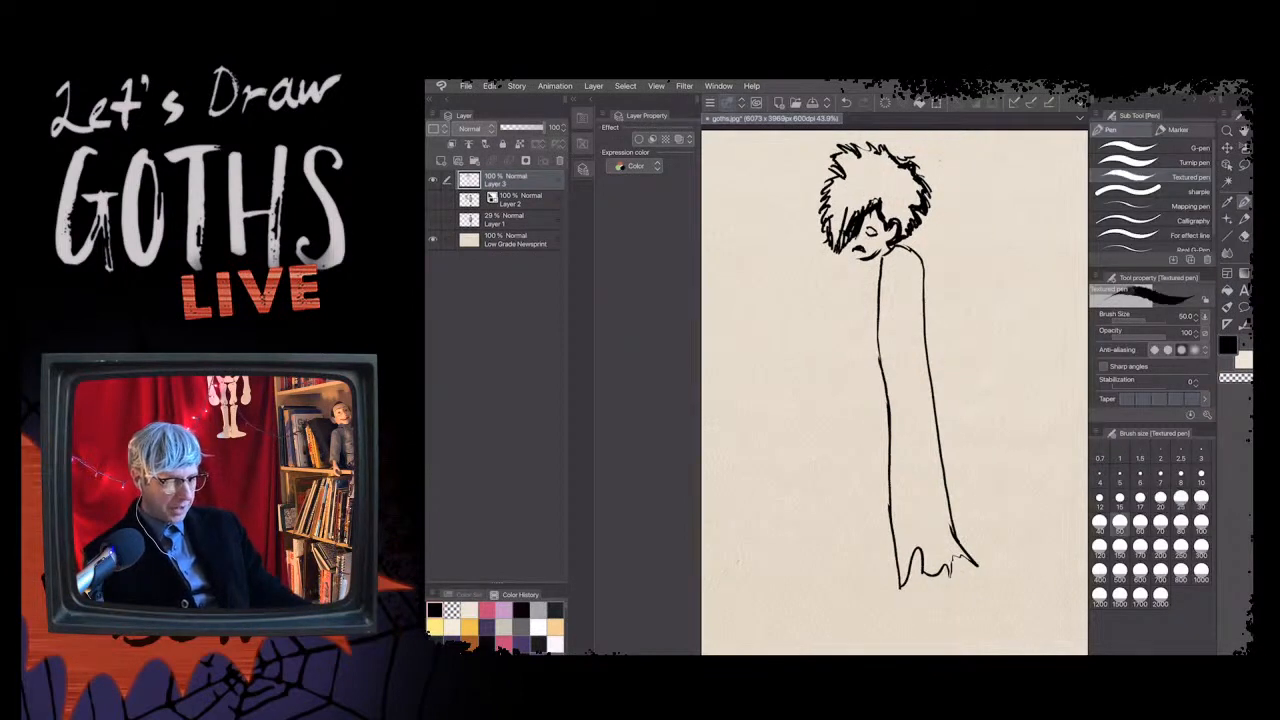
{"action": "key", "text": "Tab"}
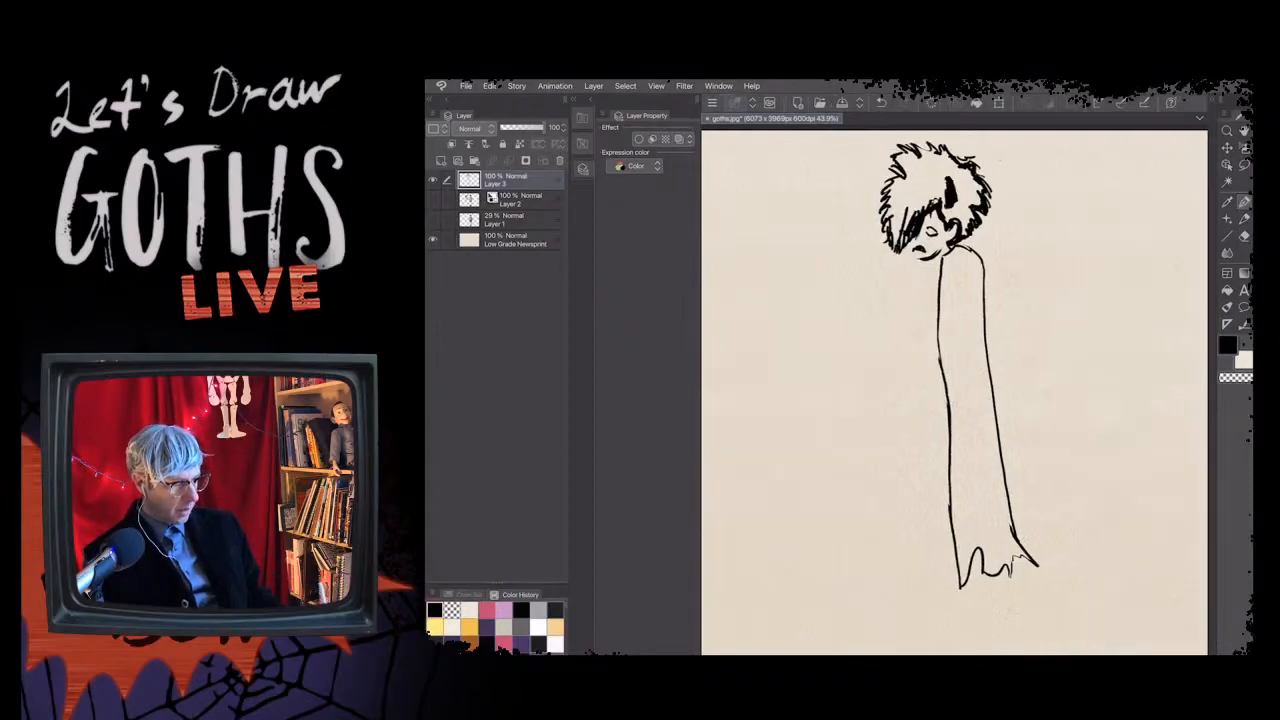
{"action": "mouse_move", "coordinate": [948, 214]}
{"action": "left_mouse_down"}
{"action": "mouse_move", "coordinate": [964, 234]}
{"action": "mouse_move", "coordinate": [960, 216]}
{"action": "left_mouse_up"}
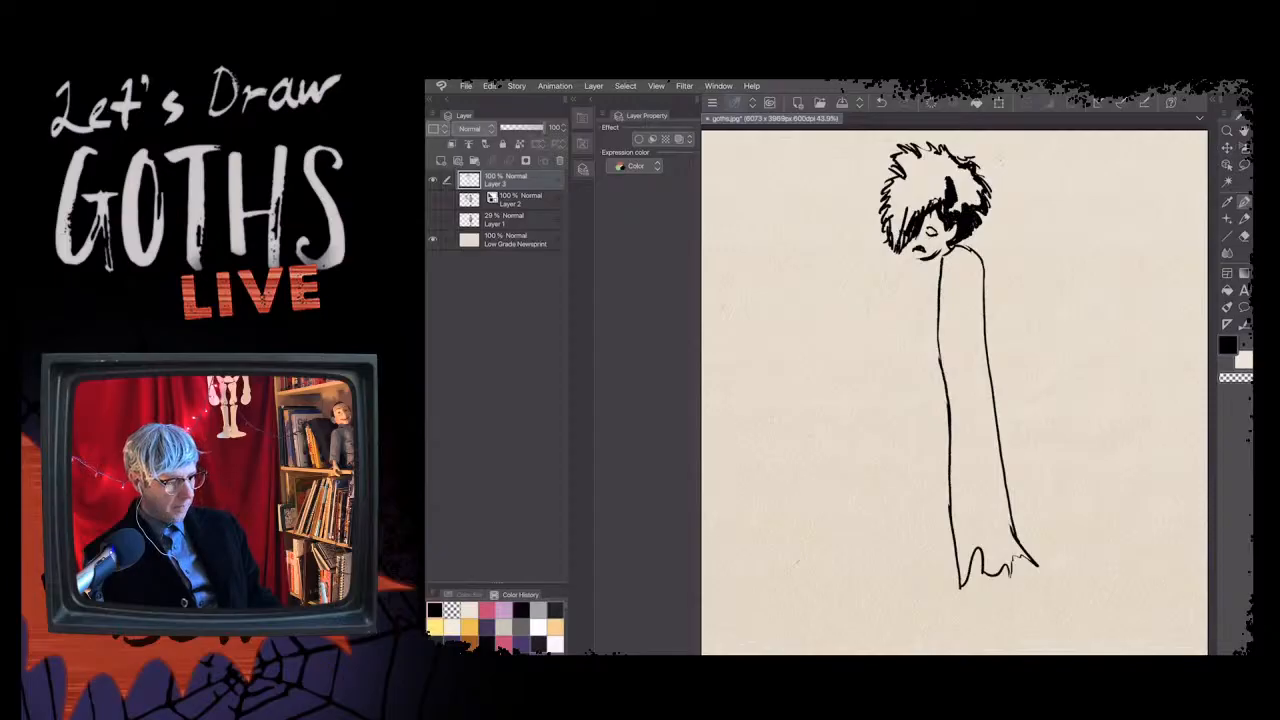
{"action": "mouse_move", "coordinate": [964, 170]}
{"action": "left_mouse_down"}
{"action": "mouse_move", "coordinate": [956, 212]}
{"action": "mouse_move", "coordinate": [964, 178]}
{"action": "left_mouse_up"}
{"action": "mouse_move", "coordinate": [980, 184]}
{"action": "left_mouse_down"}
{"action": "mouse_move", "coordinate": [978, 198]}
{"action": "mouse_move", "coordinate": [930, 159]}
{"action": "mouse_move", "coordinate": [922, 179]}
{"action": "left_mouse_up"}
{"action": "left_click_drag", "start_coordinate": [918, 155], "coordinate": [932, 186]}
{"action": "left_click_drag", "start_coordinate": [946, 176], "coordinate": [918, 203]}
{"action": "left_click_drag", "start_coordinate": [944, 188], "coordinate": [908, 216]}
{"action": "left_click_drag", "start_coordinate": [917, 205], "coordinate": [901, 243]}
{"action": "mouse_move", "coordinate": [901, 211]}
{"action": "left_mouse_down"}
{"action": "mouse_move", "coordinate": [892, 238]}
{"action": "mouse_move", "coordinate": [888, 192]}
{"action": "mouse_move", "coordinate": [904, 186]}
{"action": "left_mouse_up"}
{"action": "mouse_move", "coordinate": [912, 154]}
{"action": "left_mouse_down"}
{"action": "mouse_move", "coordinate": [904, 180]}
{"action": "mouse_move", "coordinate": [896, 164]}
{"action": "mouse_move", "coordinate": [908, 178]}
{"action": "left_mouse_up"}
{"action": "left_click_drag", "start_coordinate": [924, 176], "coordinate": [900, 208]}
{"action": "mouse_move", "coordinate": [912, 184]}
{"action": "left_mouse_down"}
{"action": "mouse_move", "coordinate": [894, 200]}
{"action": "mouse_move", "coordinate": [900, 222]}
{"action": "left_mouse_up"}
{"action": "left_click_drag", "start_coordinate": [924, 196], "coordinate": [910, 208]}
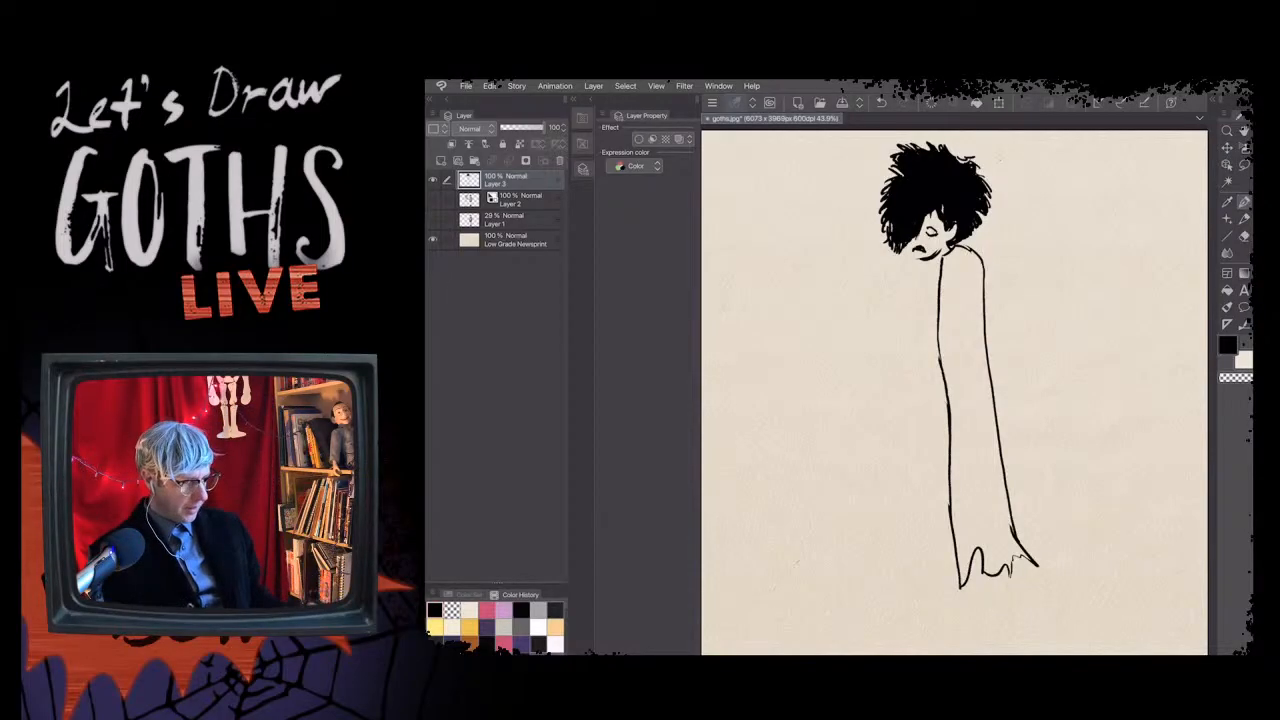
- Add a pupil and an under-eye line to the visible eye with the textured pen at brush size 12
{"action": "scroll", "coordinate": [954, 390], "scroll_direction": "up", "scroll_amount": 3}
{"action": "scroll", "coordinate": [954, 390], "scroll_direction": "up", "scroll_amount": 1}
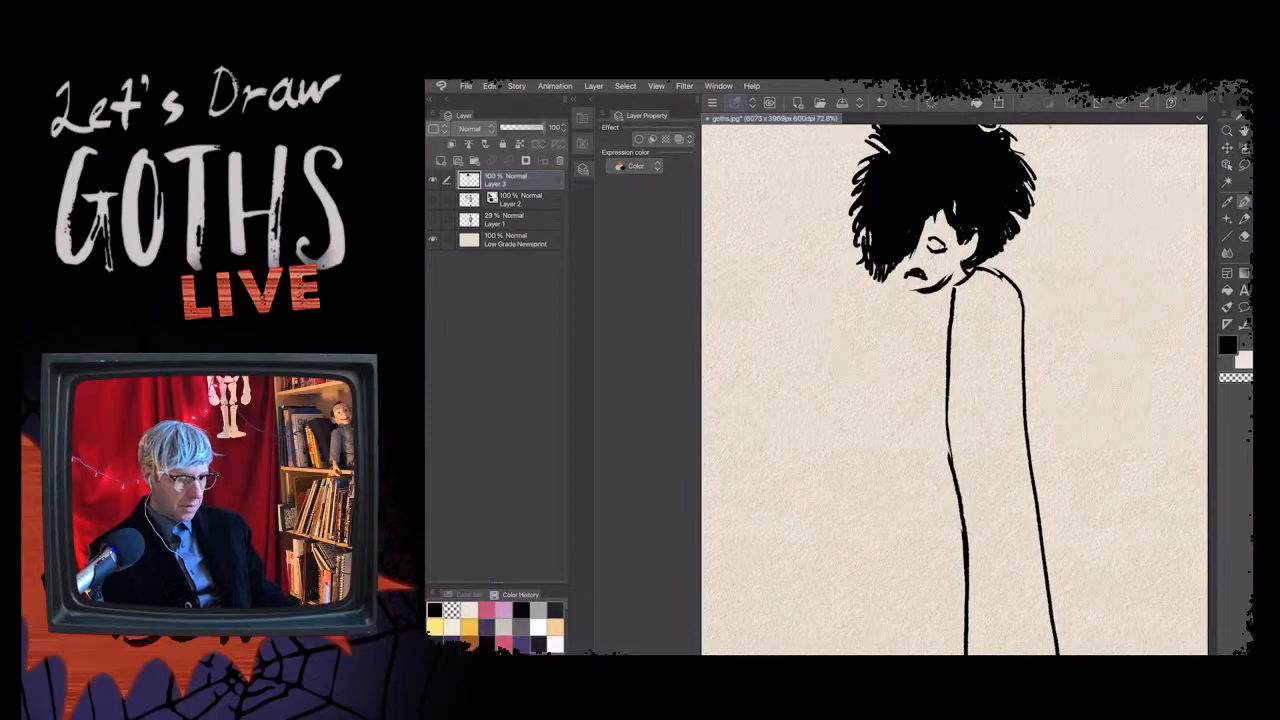
{"action": "key", "text": "o"}
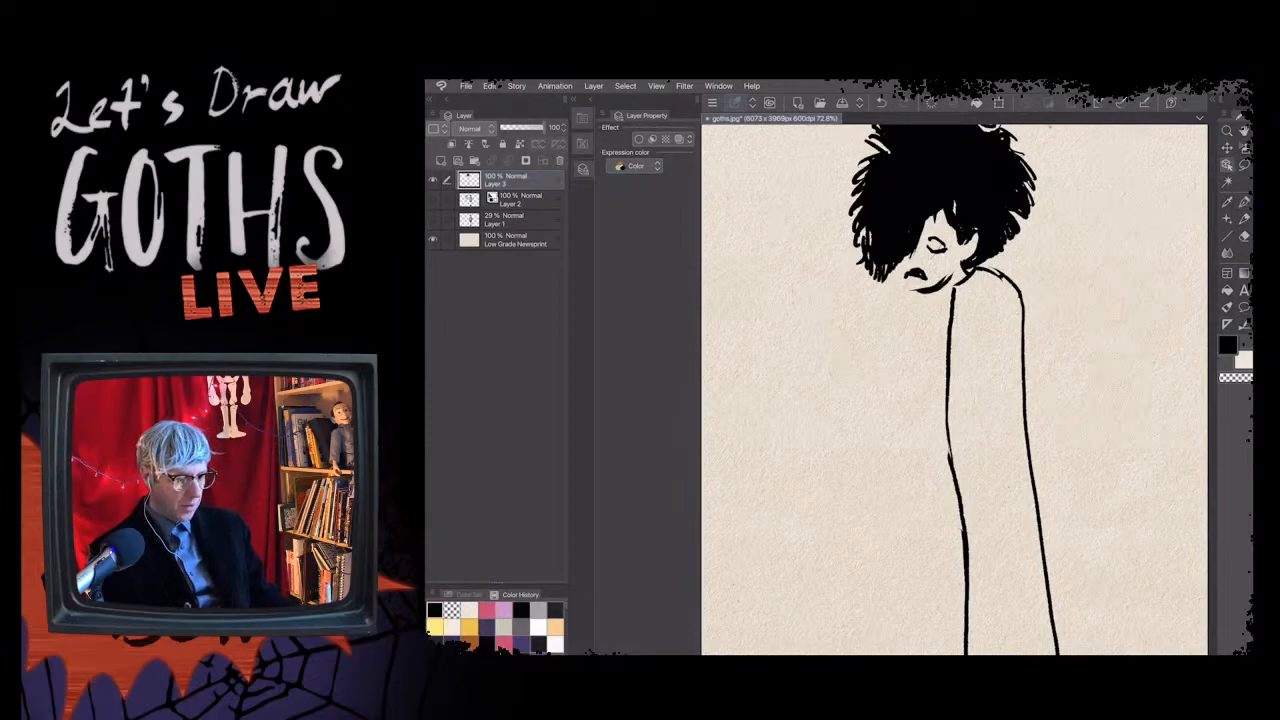
{"action": "key", "text": "Tab"}
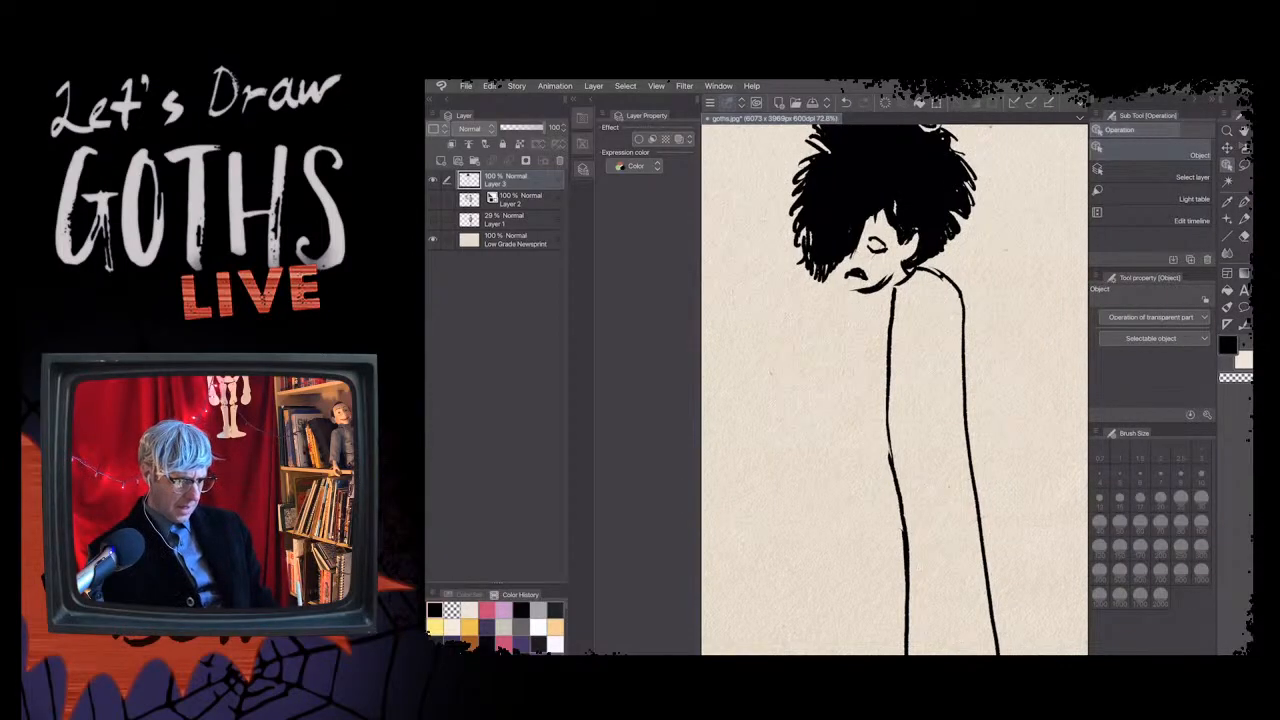
{"action": "key", "text": "p"}
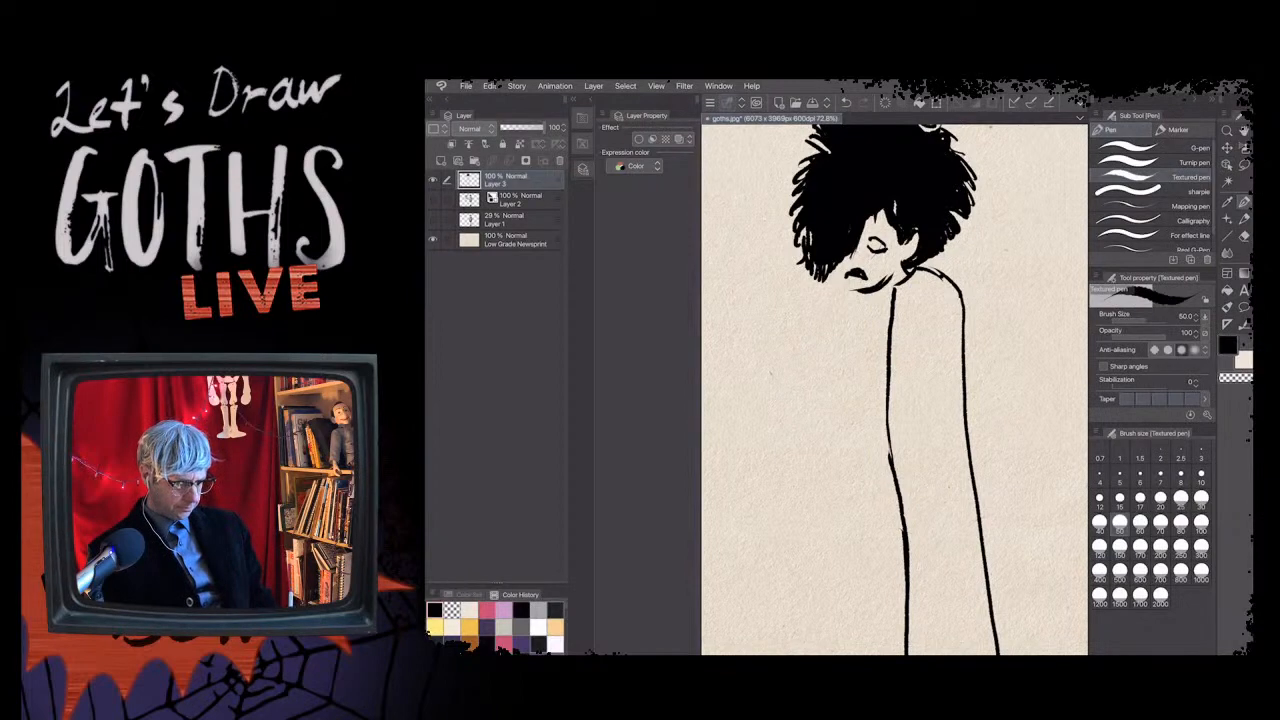
{"action": "left_click", "coordinate": [1099, 501]}
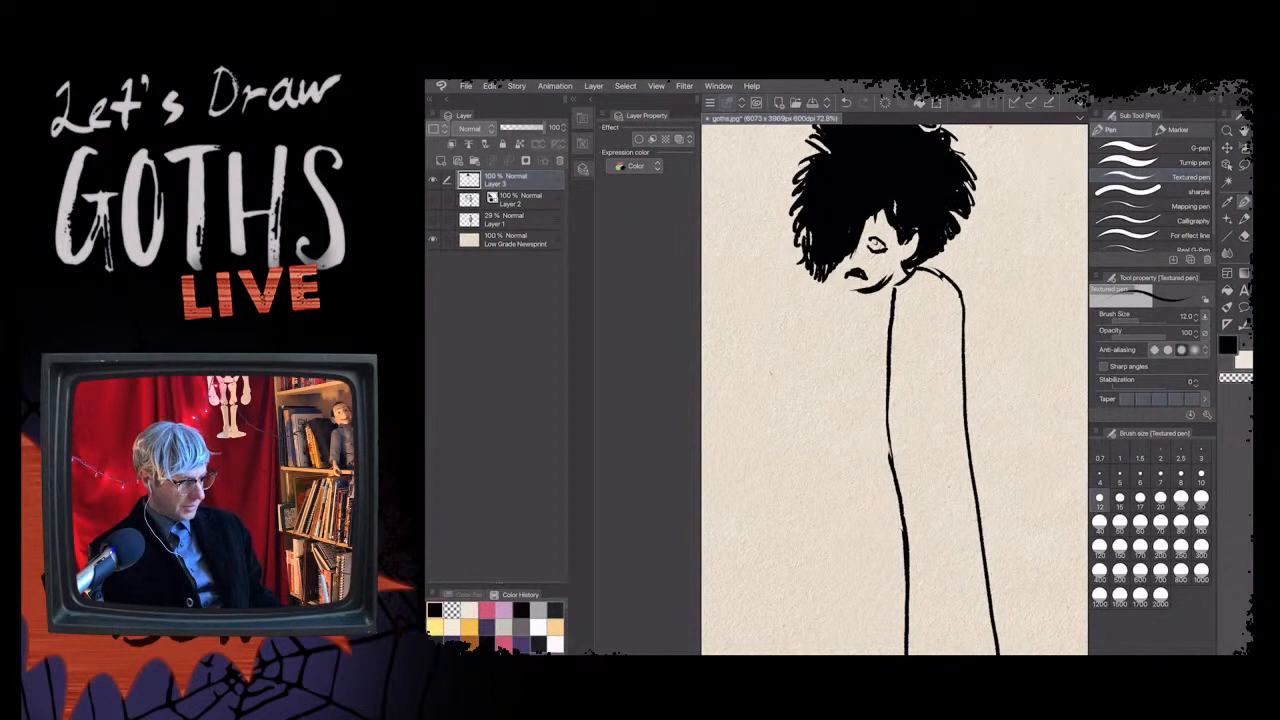
{"action": "scroll", "coordinate": [894, 389], "scroll_direction": "up", "scroll_amount": 2}
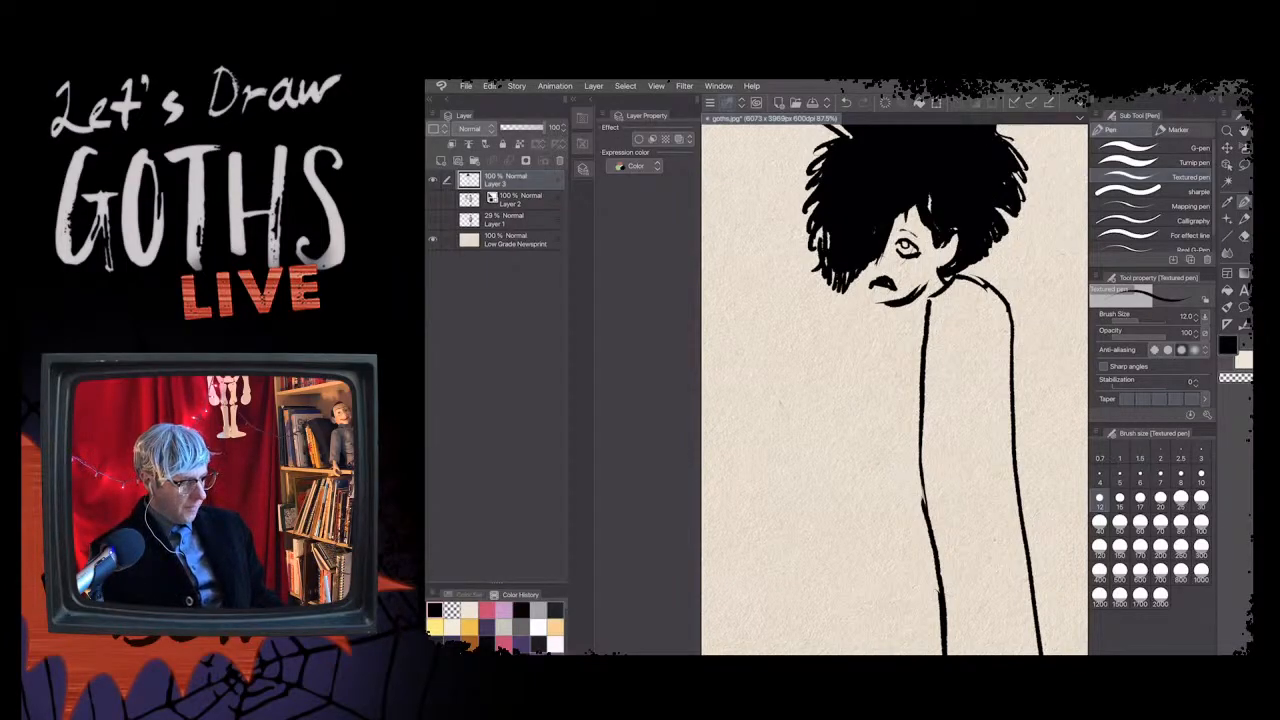
{"action": "scroll", "coordinate": [894, 390], "scroll_direction": "down", "scroll_amount": 2}
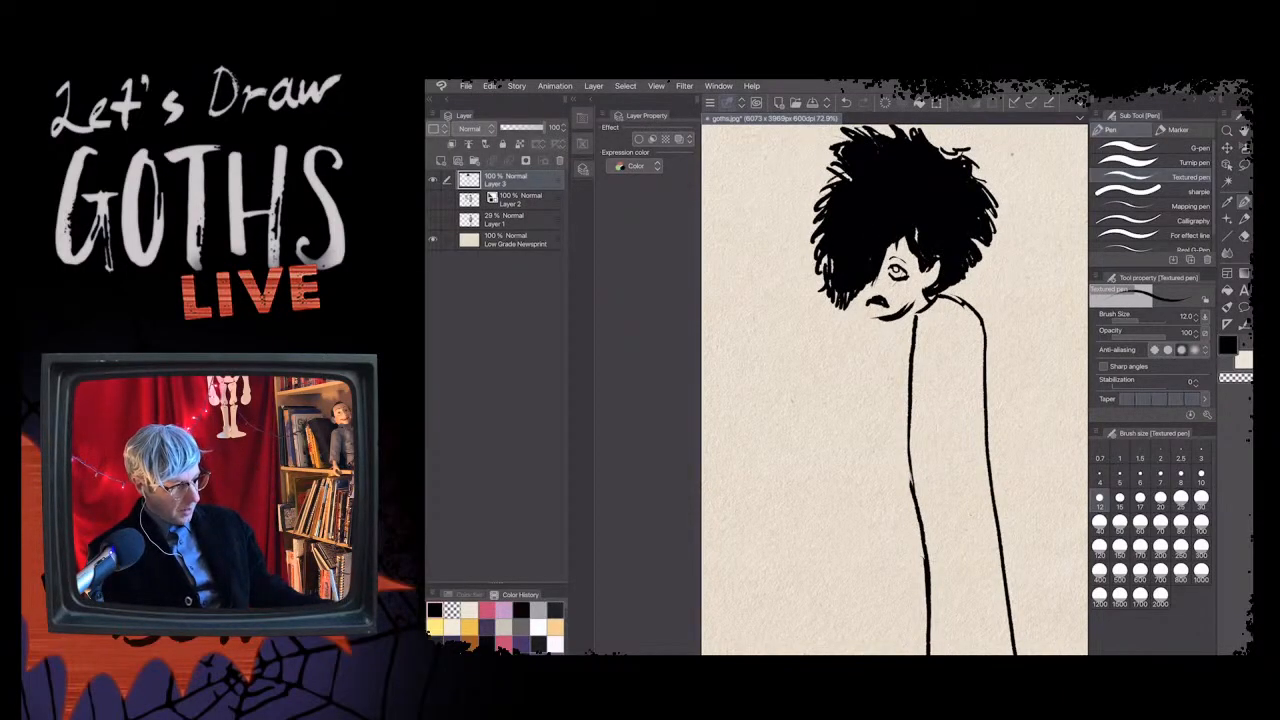
- Refine the face with fine lines for the nose, mouth and front of the chin, plus the hair edge at the forehead
{"action": "scroll", "coordinate": [894, 390], "scroll_direction": "down", "scroll_amount": 2}
{"action": "scroll", "coordinate": [895, 390], "scroll_direction": "down", "scroll_amount": 1}
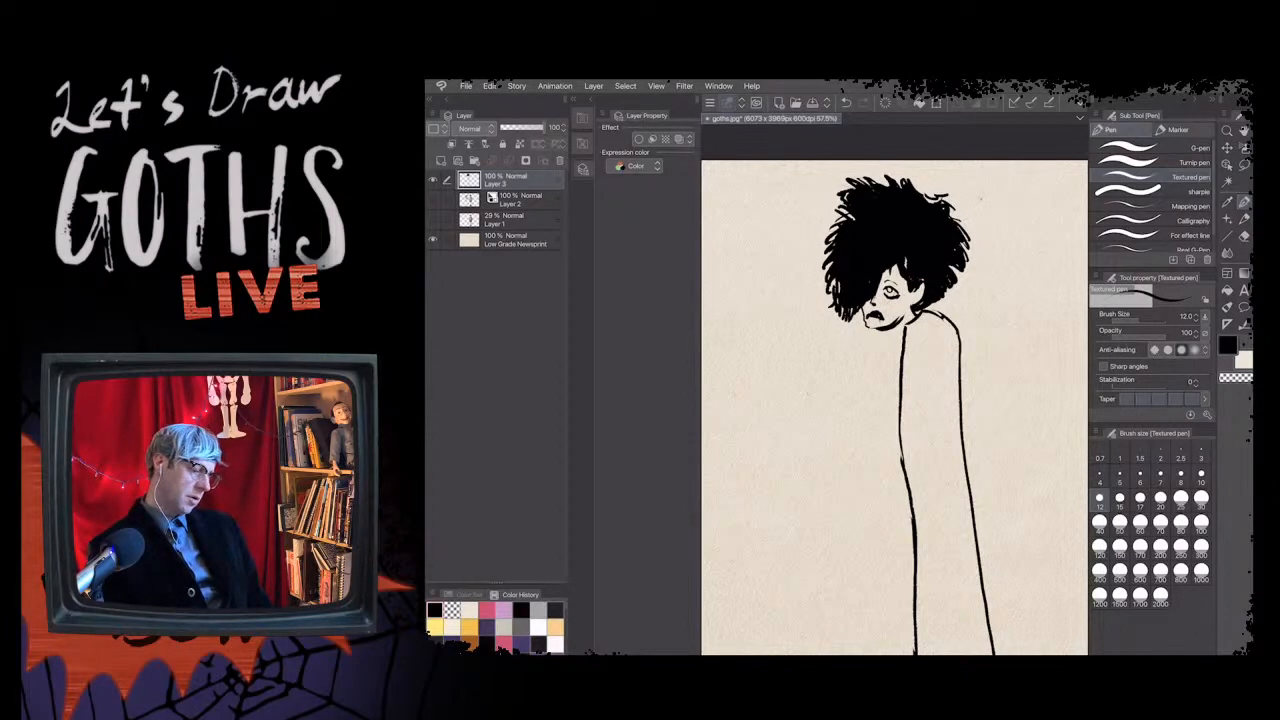
{"action": "scroll", "coordinate": [894, 407], "scroll_direction": "up", "scroll_amount": 1}
{"action": "scroll", "coordinate": [894, 400], "scroll_direction": "up", "scroll_amount": 1}
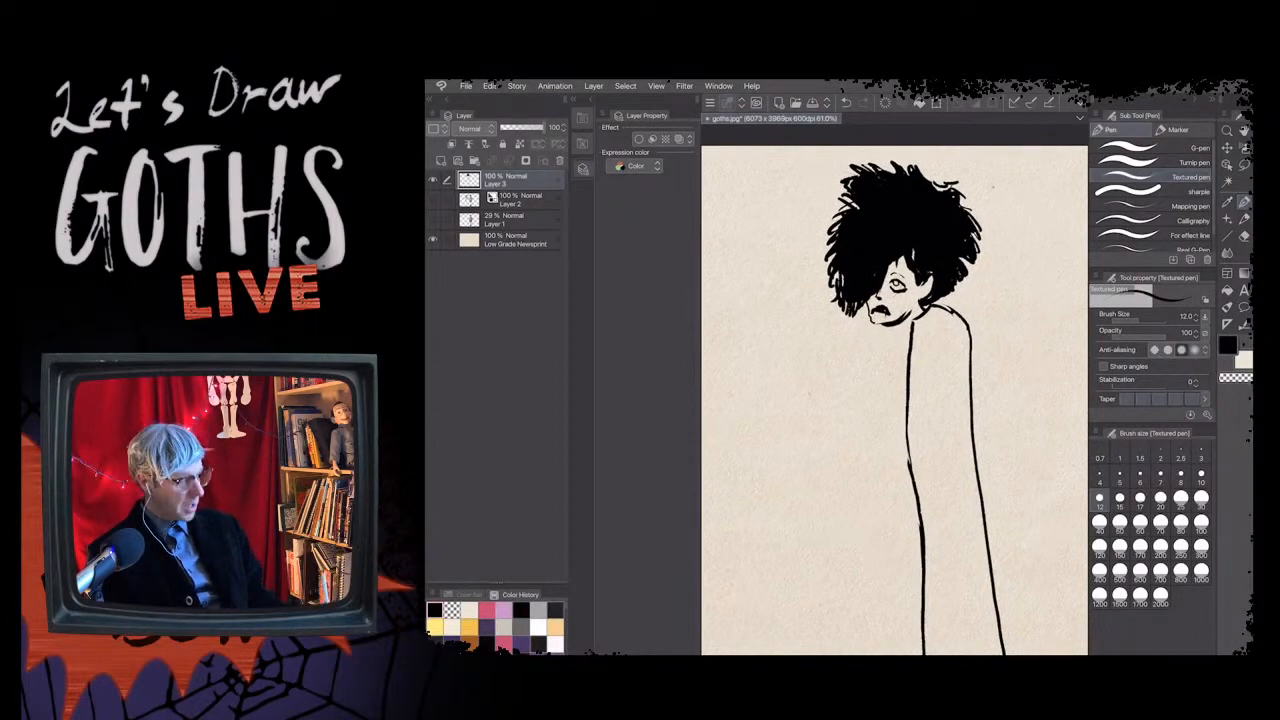
{"action": "left_click_drag", "start_coordinate": [877, 292], "coordinate": [873, 304]}
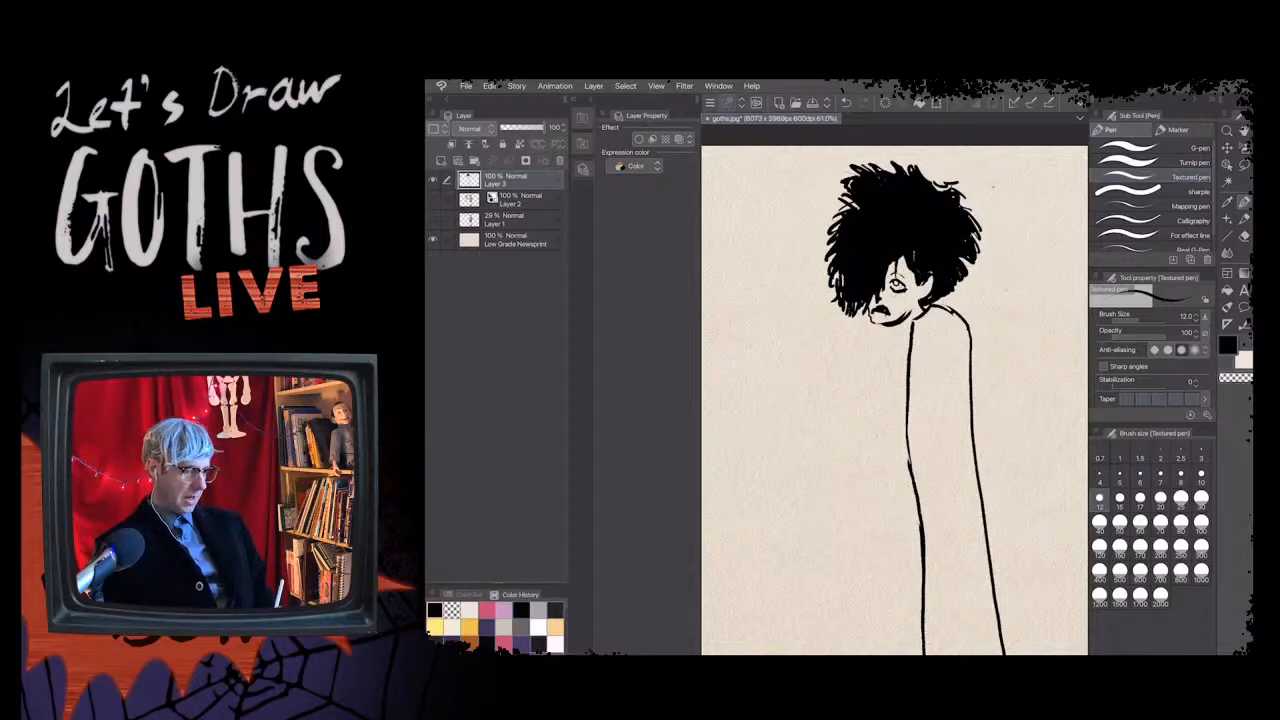
{"action": "left_click_drag", "start_coordinate": [894, 263], "coordinate": [888, 279]}
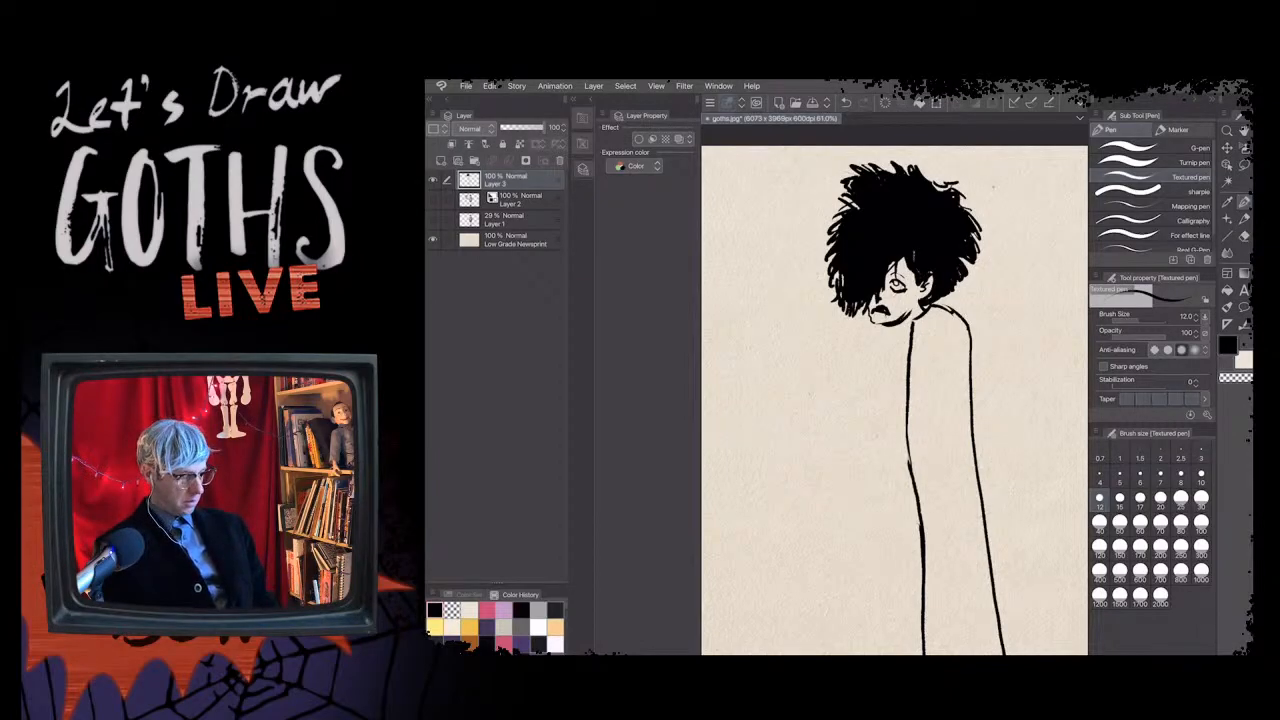
- Draw the far shoulder curve below the chin and thicken it back to the robe at brush size 20, on the Low Grade Newsprint layer
{"action": "left_click_drag", "start_coordinate": [871, 318], "coordinate": [849, 343]}
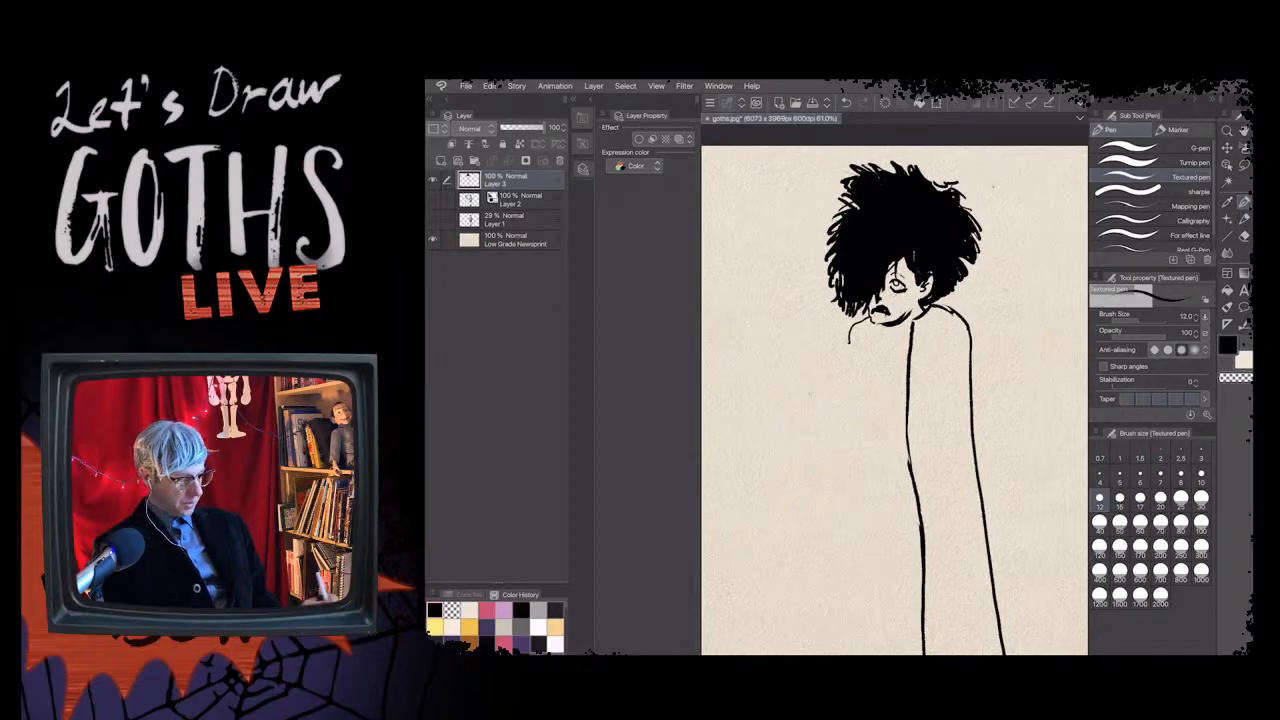
{"action": "left_click", "coordinate": [1160, 501]}
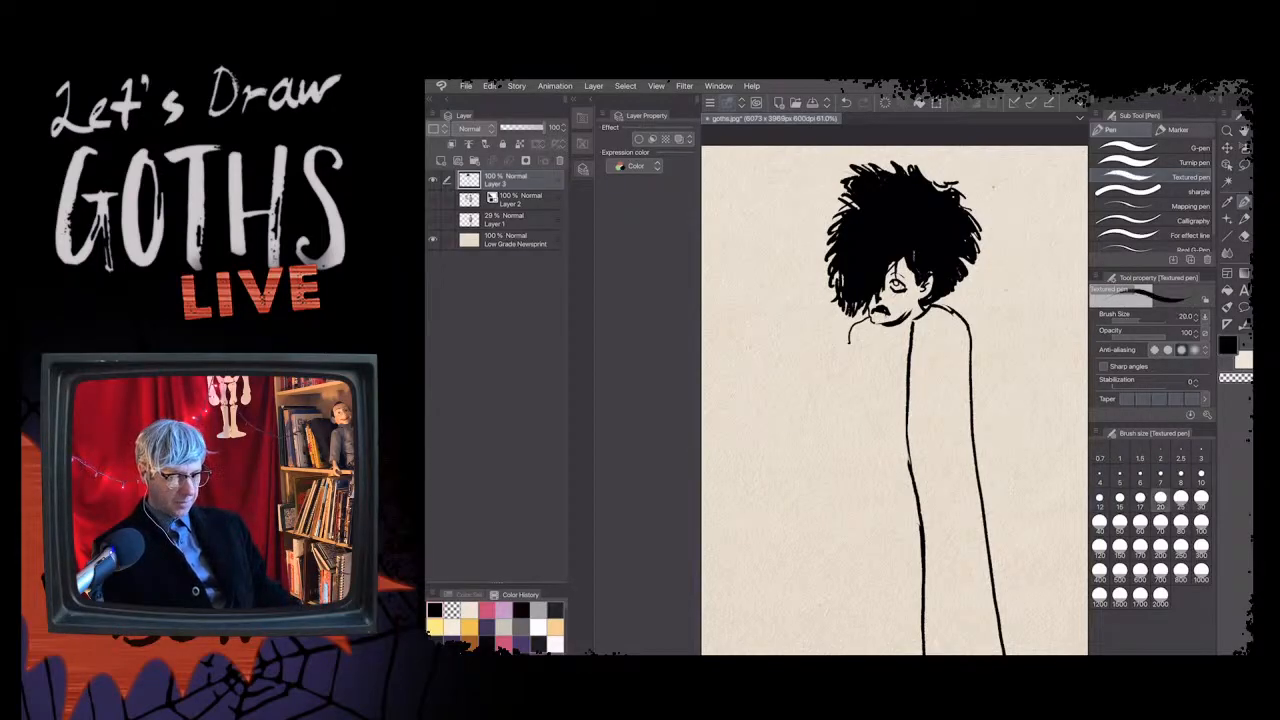
{"action": "left_click", "coordinate": [1227, 164]}
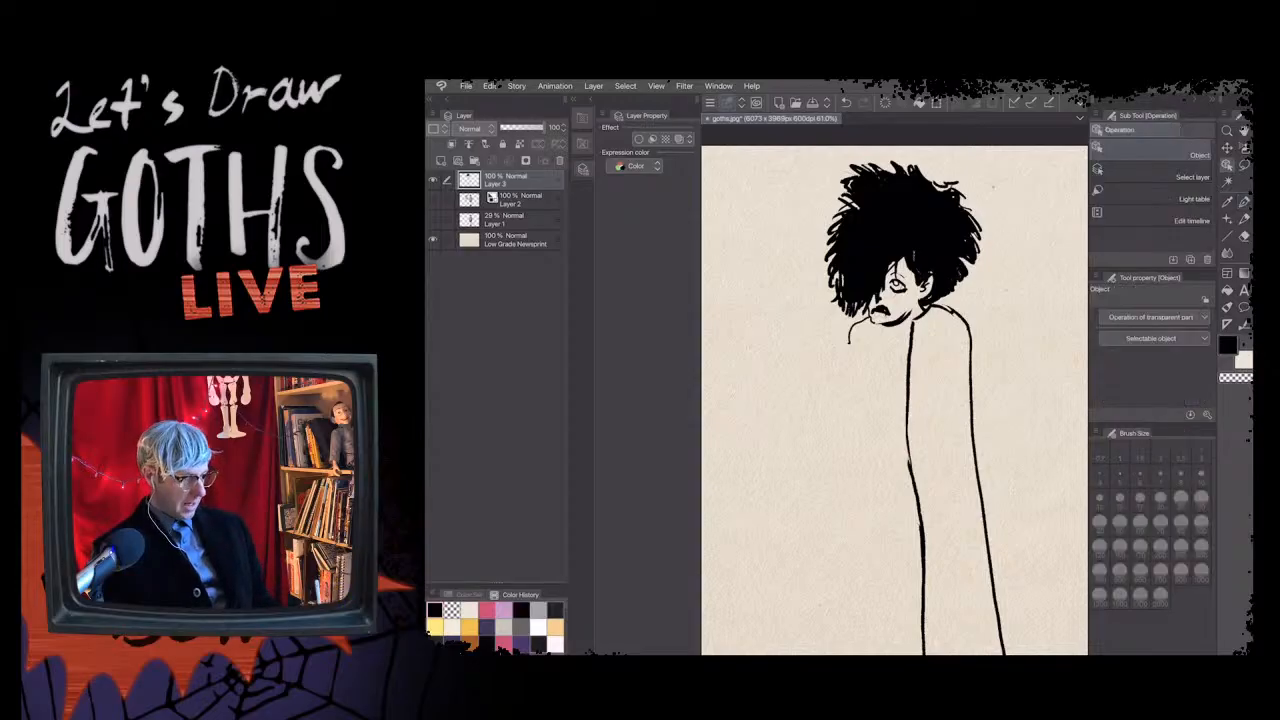
{"action": "left_click", "coordinate": [515, 240]}
{"action": "left_click_drag", "start_coordinate": [894, 400], "coordinate": [882, 408]}
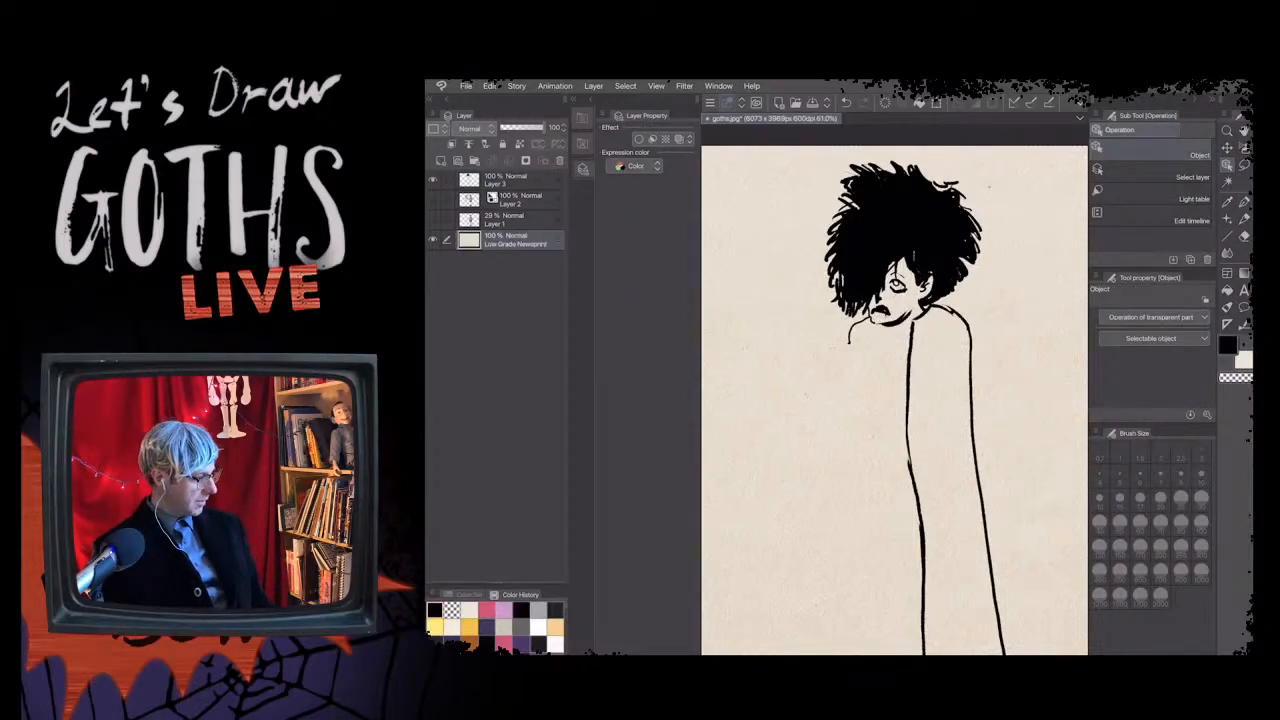
{"action": "key", "text": "p"}
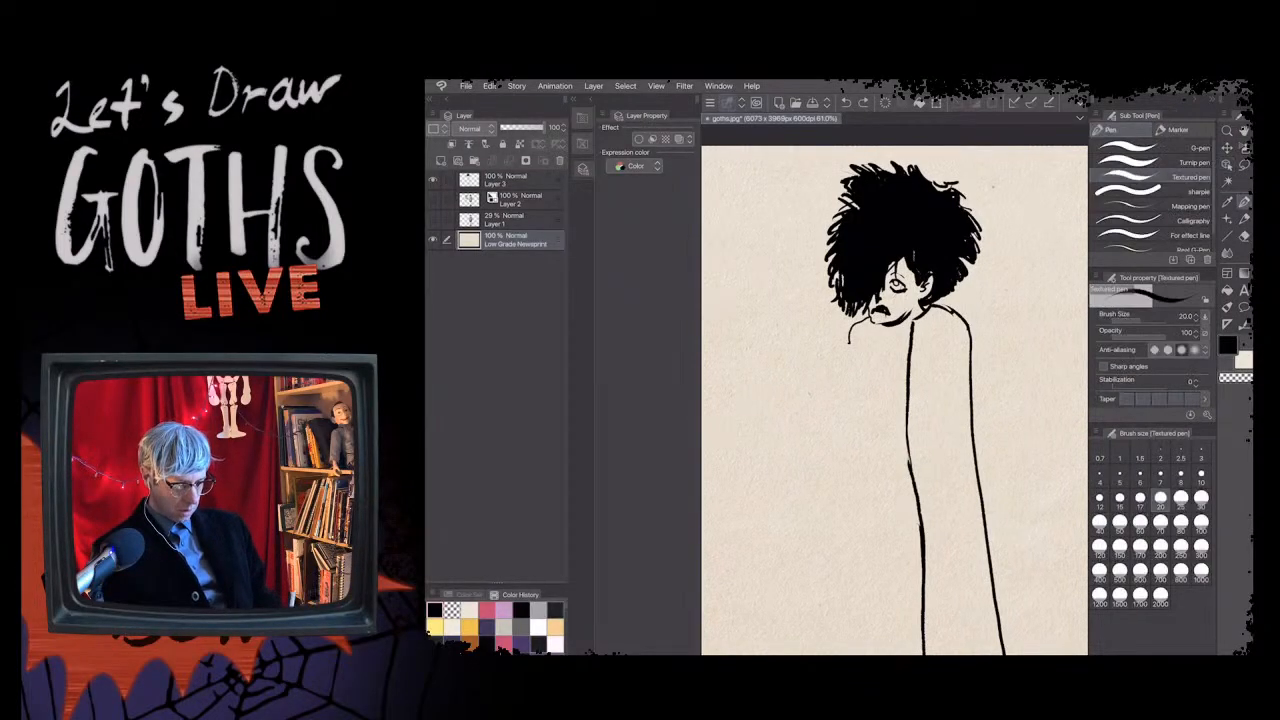
{"action": "left_click_drag", "start_coordinate": [870, 318], "coordinate": [852, 340]}
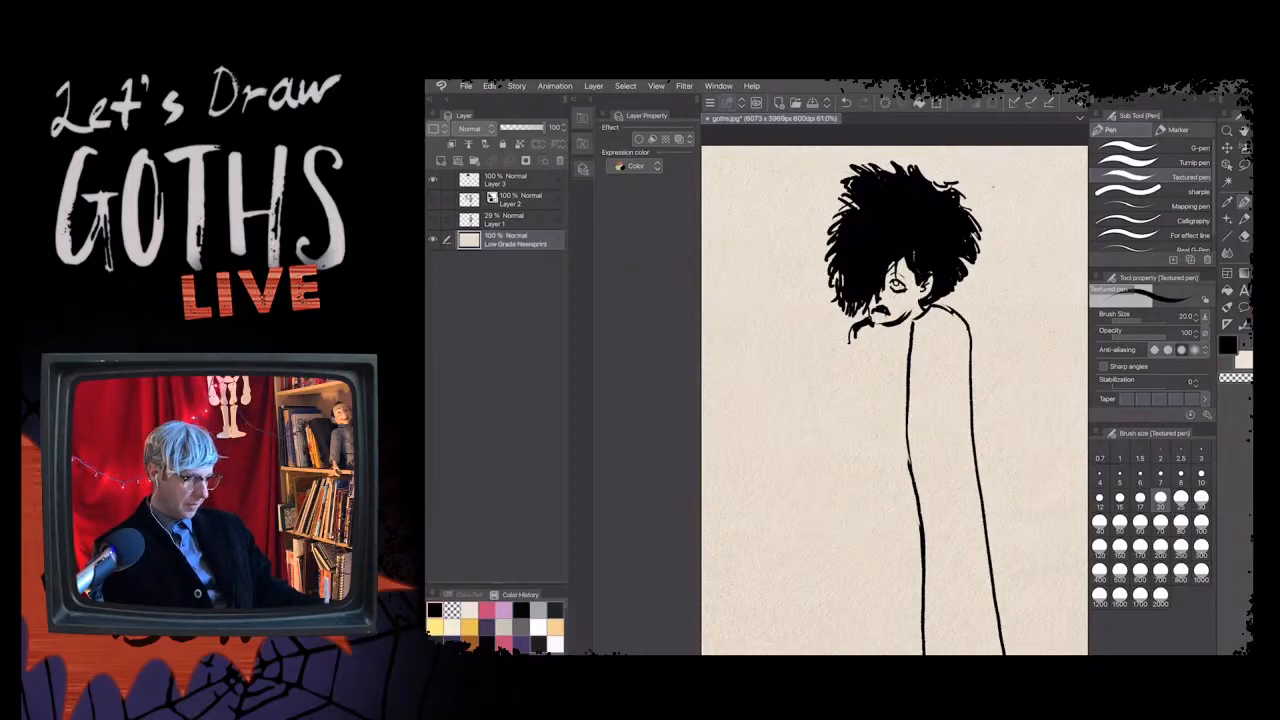
{"action": "mouse_move", "coordinate": [868, 328]}
{"action": "left_mouse_down"}
{"action": "mouse_move", "coordinate": [886, 328]}
{"action": "mouse_move", "coordinate": [872, 324]}
{"action": "left_mouse_up"}
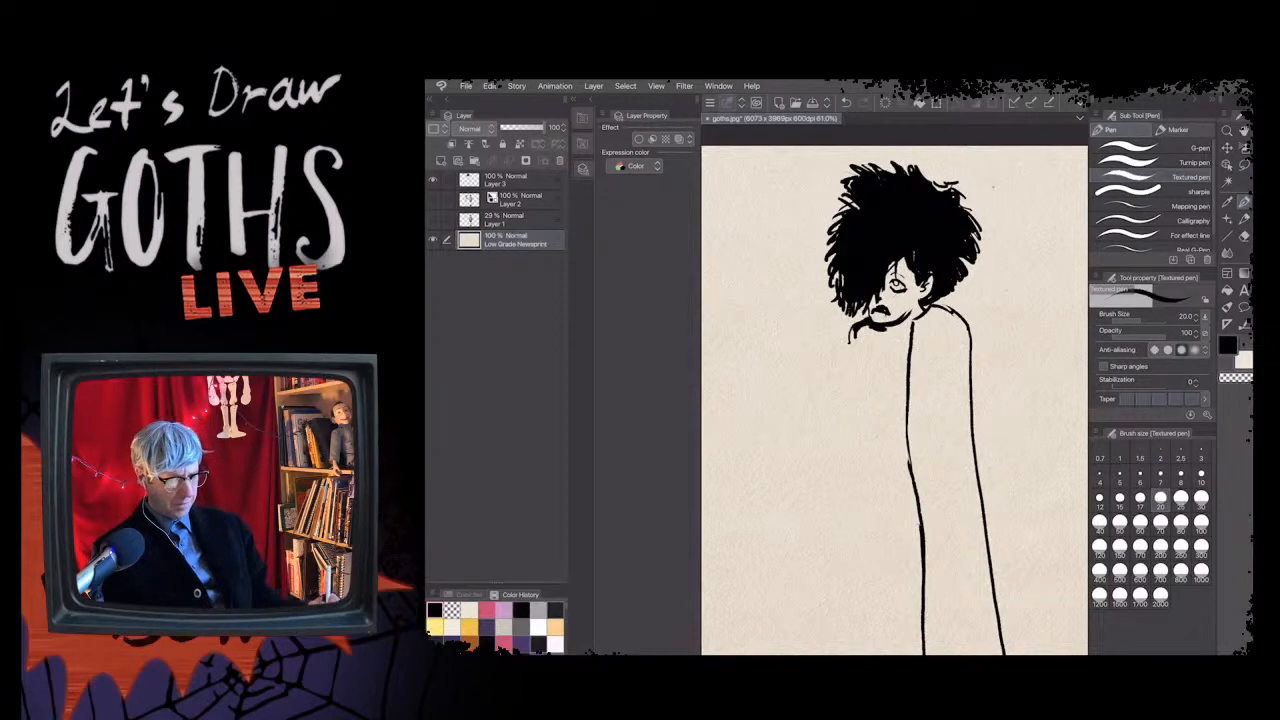
{"action": "left_click_drag", "start_coordinate": [900, 324], "coordinate": [912, 321]}
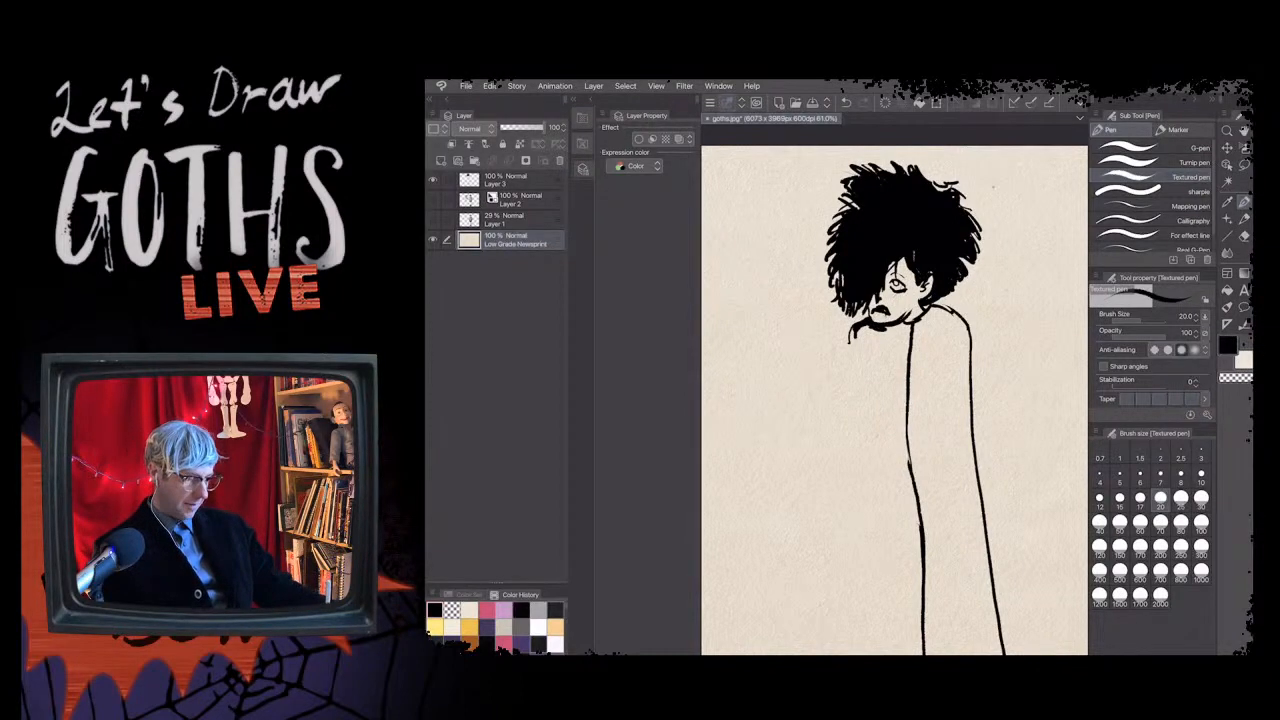
{"action": "mouse_move", "coordinate": [889, 328]}
{"action": "left_mouse_down"}
{"action": "mouse_move", "coordinate": [911, 325]}
{"action": "mouse_move", "coordinate": [858, 329]}
{"action": "left_mouse_up"}
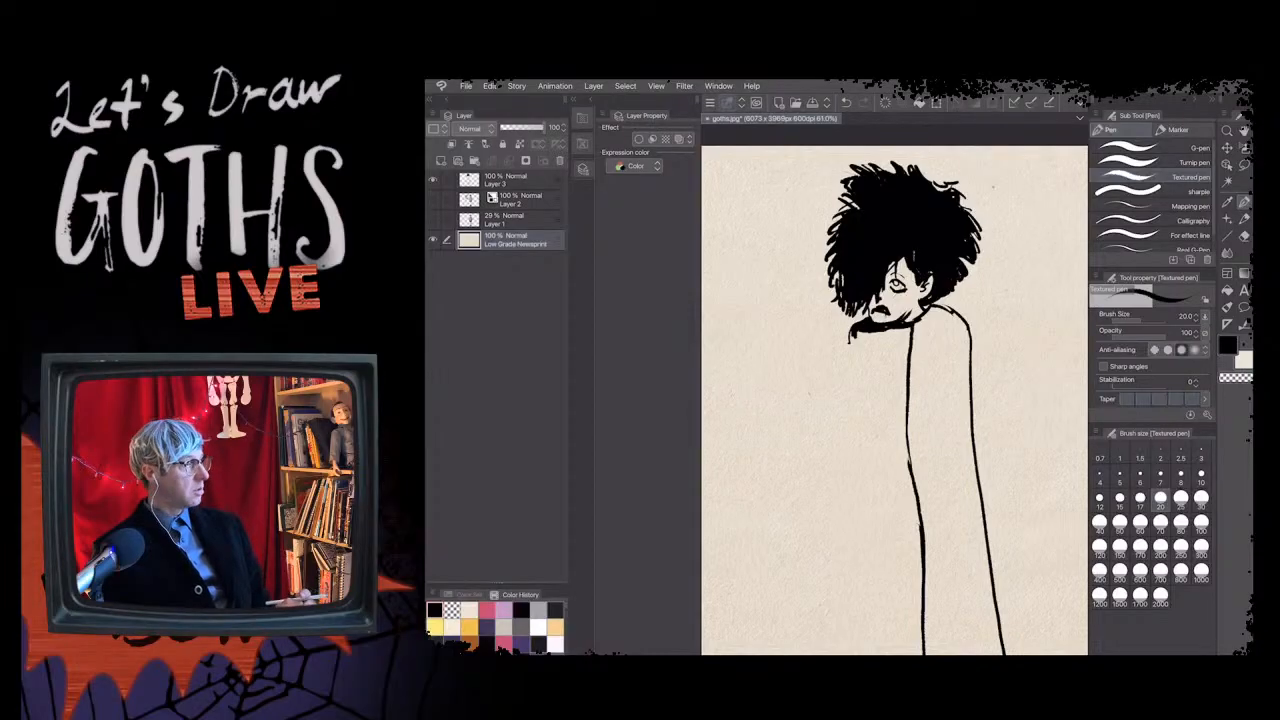
- Ink a bent forearm with a raised, spread-fingered hand in front of the chest at brush size 20, and save goths.jpg
{"action": "mouse_move", "coordinate": [839, 341]}
{"action": "left_mouse_down"}
{"action": "mouse_move", "coordinate": [893, 407]}
{"action": "mouse_move", "coordinate": [933, 368]}
{"action": "mouse_move", "coordinate": [897, 406]}
{"action": "mouse_move", "coordinate": [906, 397]}
{"action": "mouse_move", "coordinate": [889, 446]}
{"action": "left_mouse_up"}
{"action": "key", "text": "ctrl+z"}
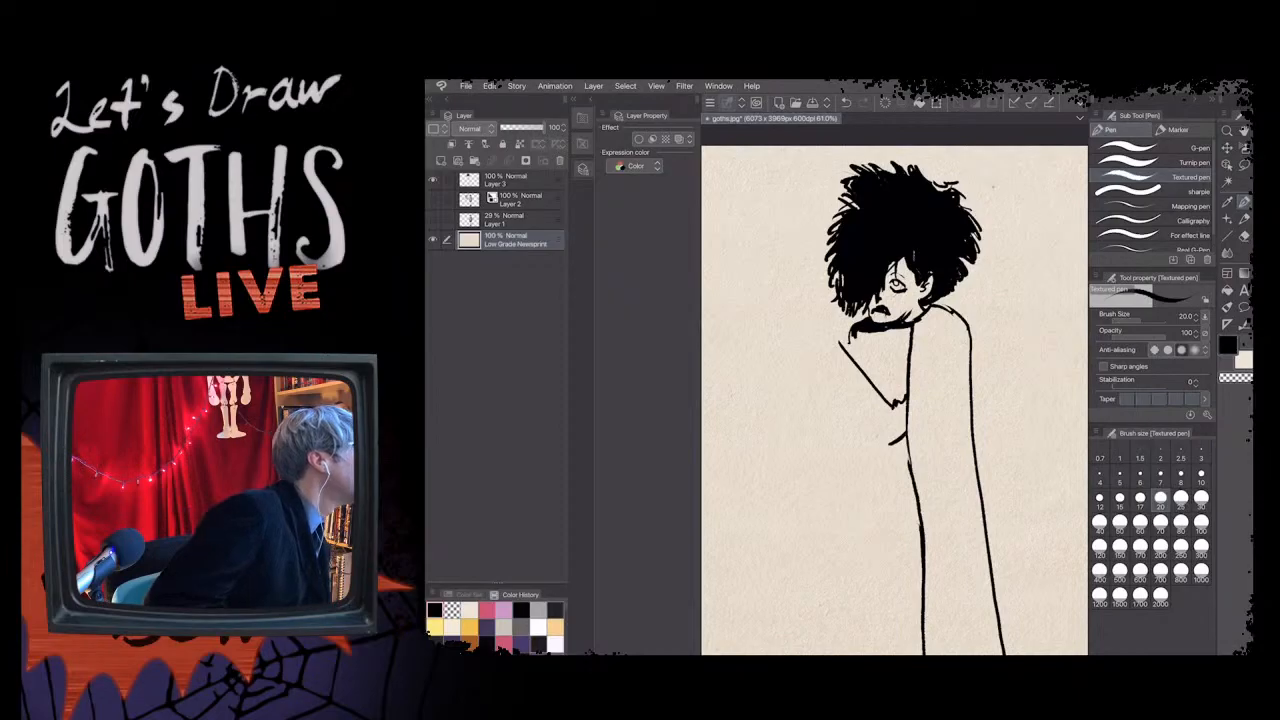
{"action": "mouse_move", "coordinate": [842, 339]}
{"action": "left_mouse_down"}
{"action": "mouse_move", "coordinate": [845, 354]}
{"action": "mouse_move", "coordinate": [816, 345]}
{"action": "mouse_move", "coordinate": [805, 358]}
{"action": "mouse_move", "coordinate": [884, 444]}
{"action": "left_mouse_up"}
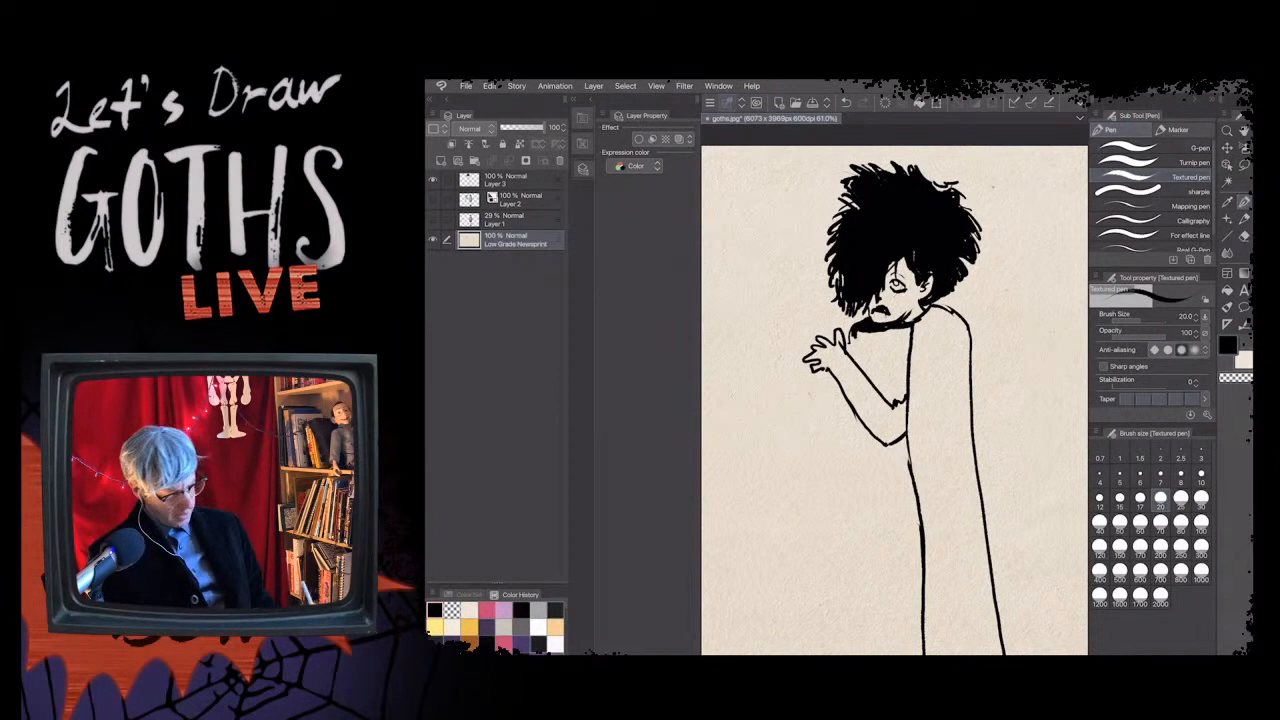
{"action": "left_click_drag", "start_coordinate": [830, 364], "coordinate": [839, 373]}
{"action": "left_click_drag", "start_coordinate": [836, 361], "coordinate": [831, 369]}
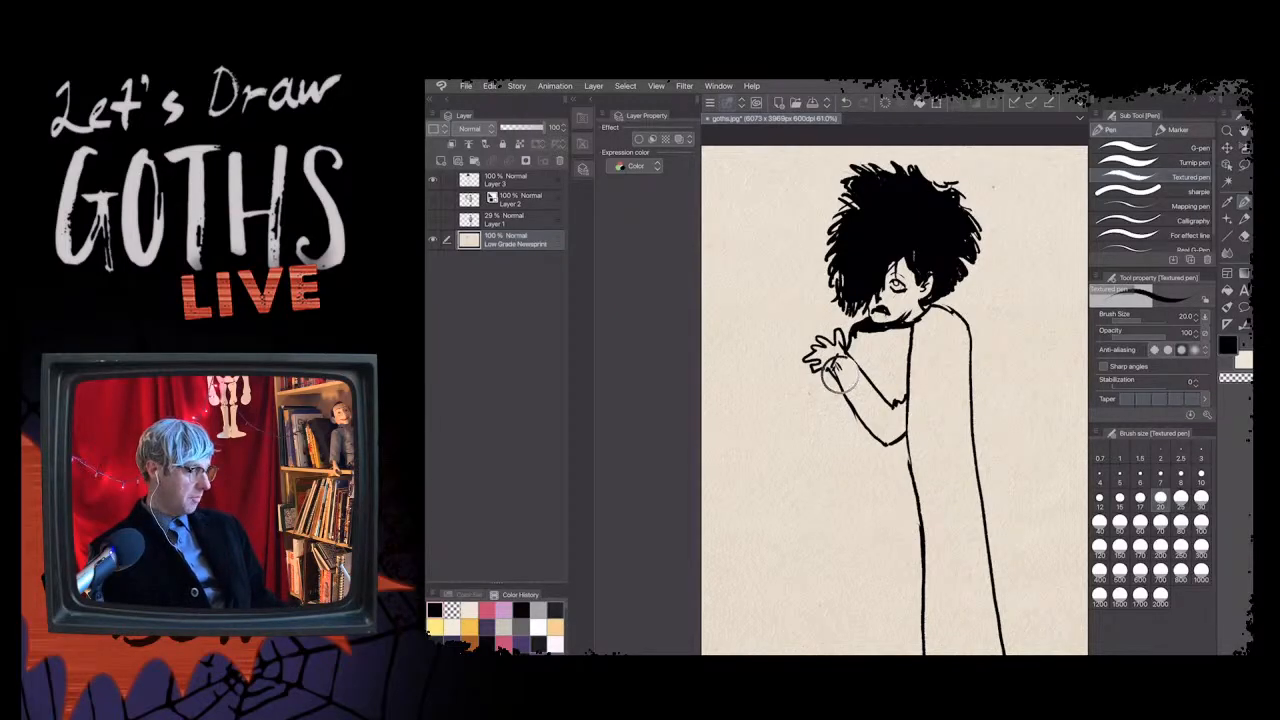
{"action": "left_click", "coordinate": [466, 86]}
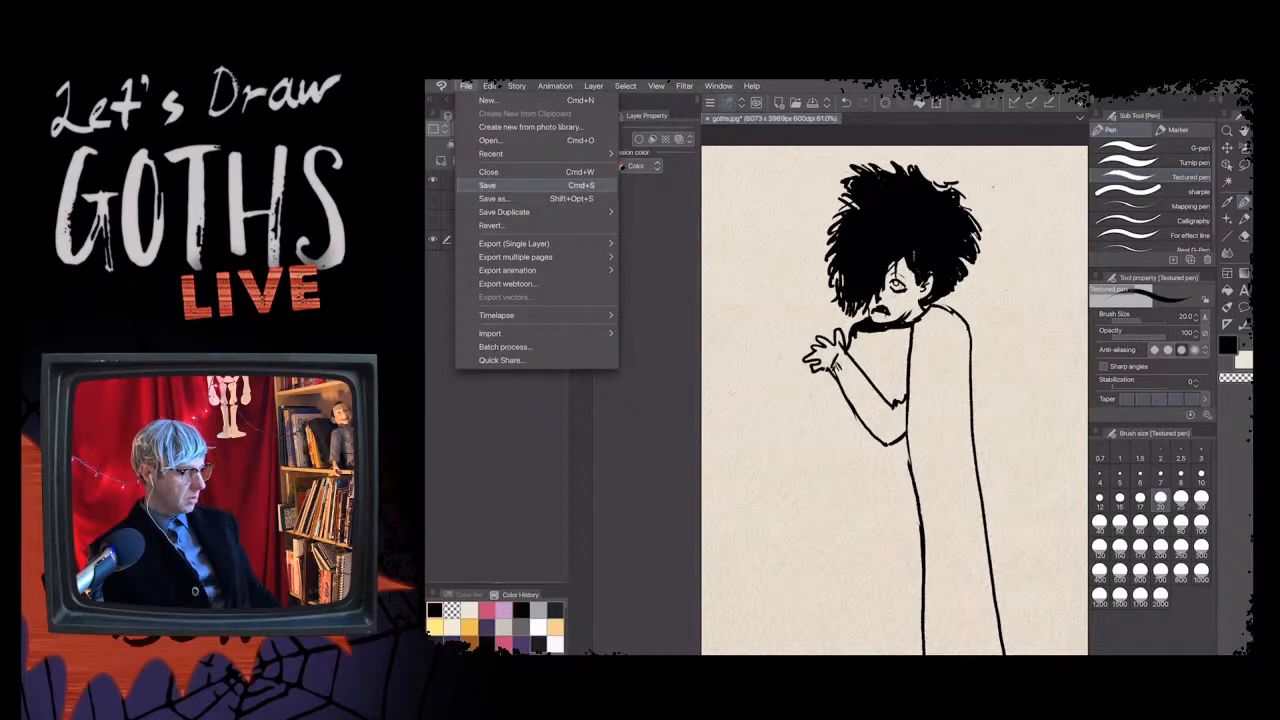
{"action": "left_click", "coordinate": [490, 185]}
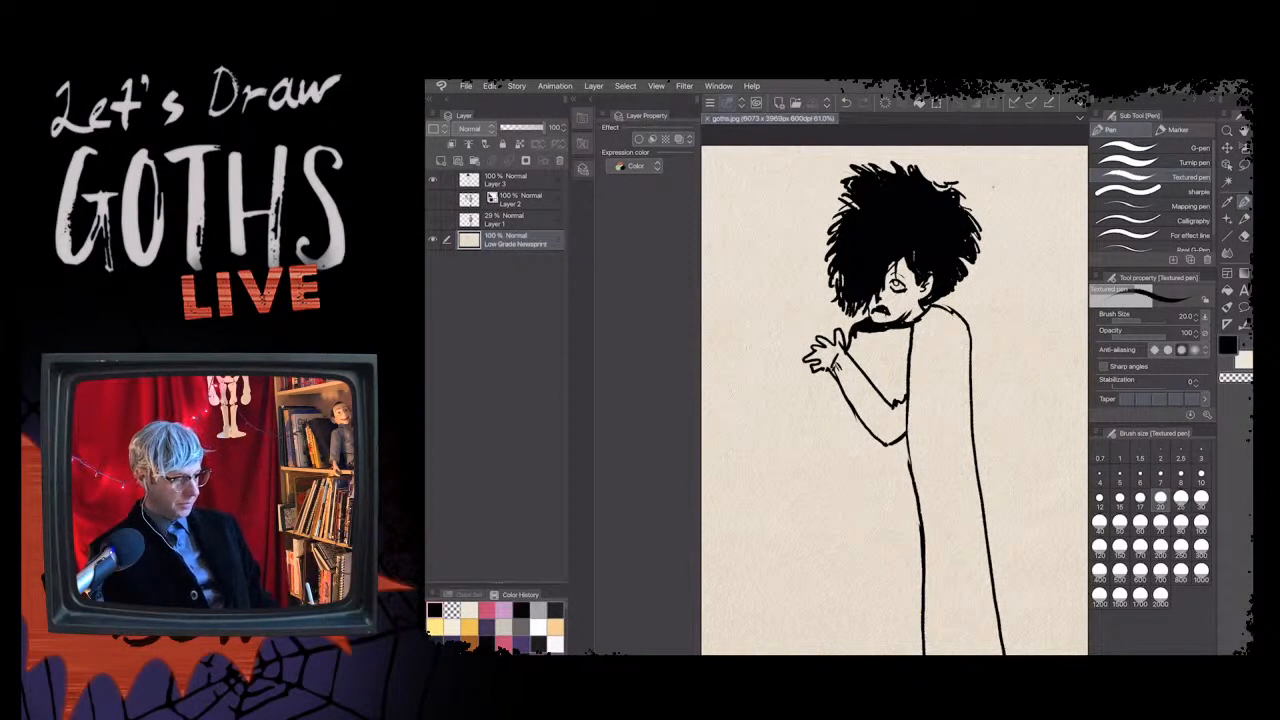
- Ink two thick black strips running from the neck down to the forearm, at brush size 20
{"action": "left_click_drag", "start_coordinate": [849, 359], "coordinate": [868, 382]}
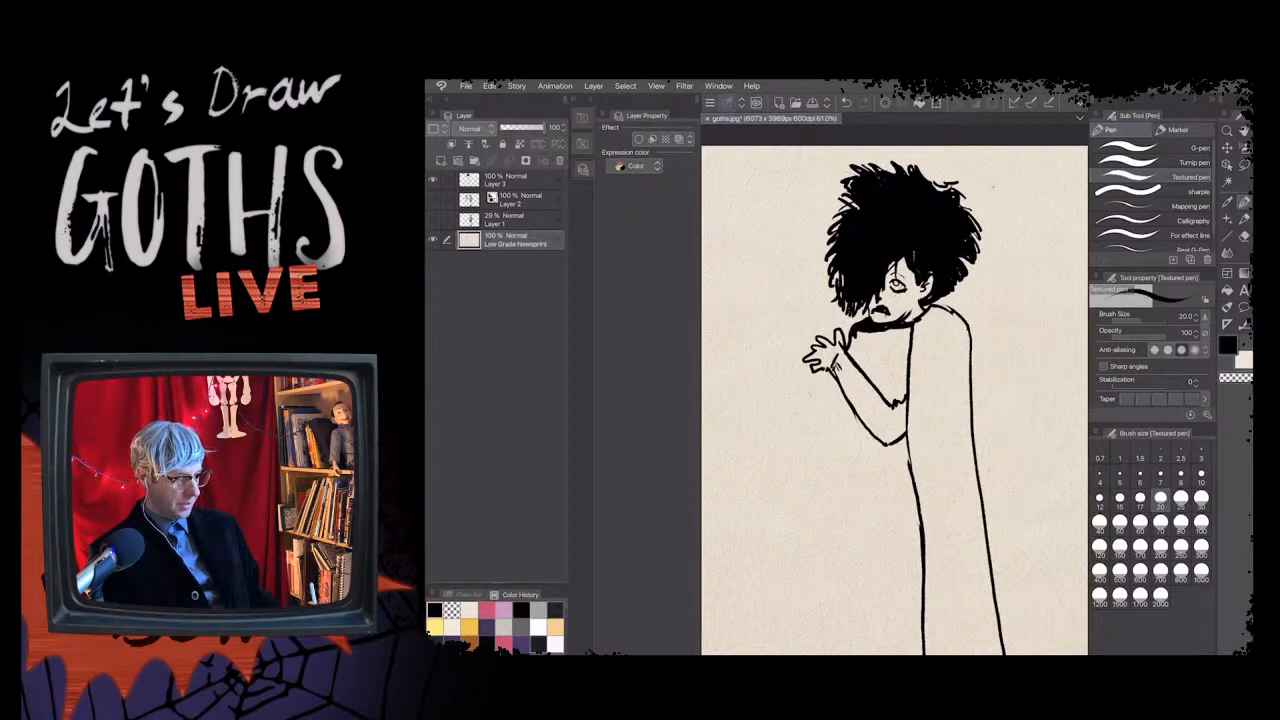
{"action": "left_click_drag", "start_coordinate": [890, 328], "coordinate": [878, 386]}
{"action": "left_click_drag", "start_coordinate": [898, 329], "coordinate": [905, 388]}
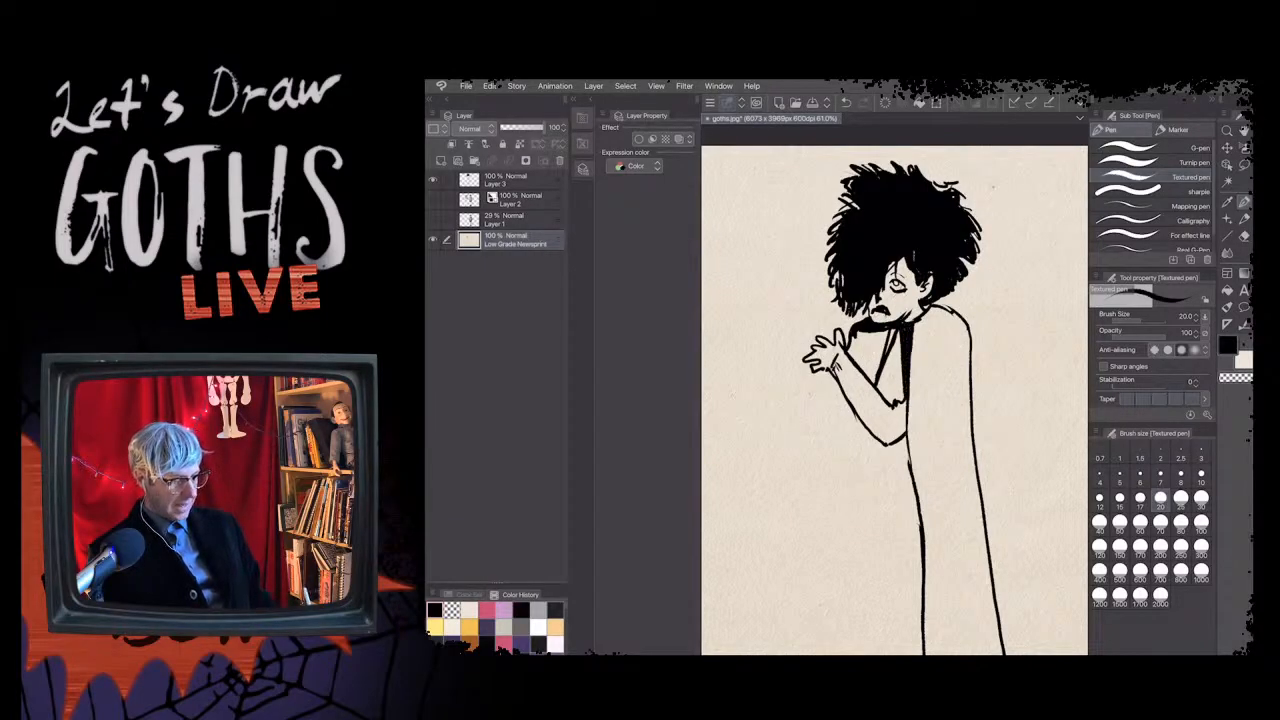
{"action": "left_click_drag", "start_coordinate": [895, 330], "coordinate": [877, 370]}
{"action": "left_click_drag", "start_coordinate": [884, 346], "coordinate": [869, 379]}
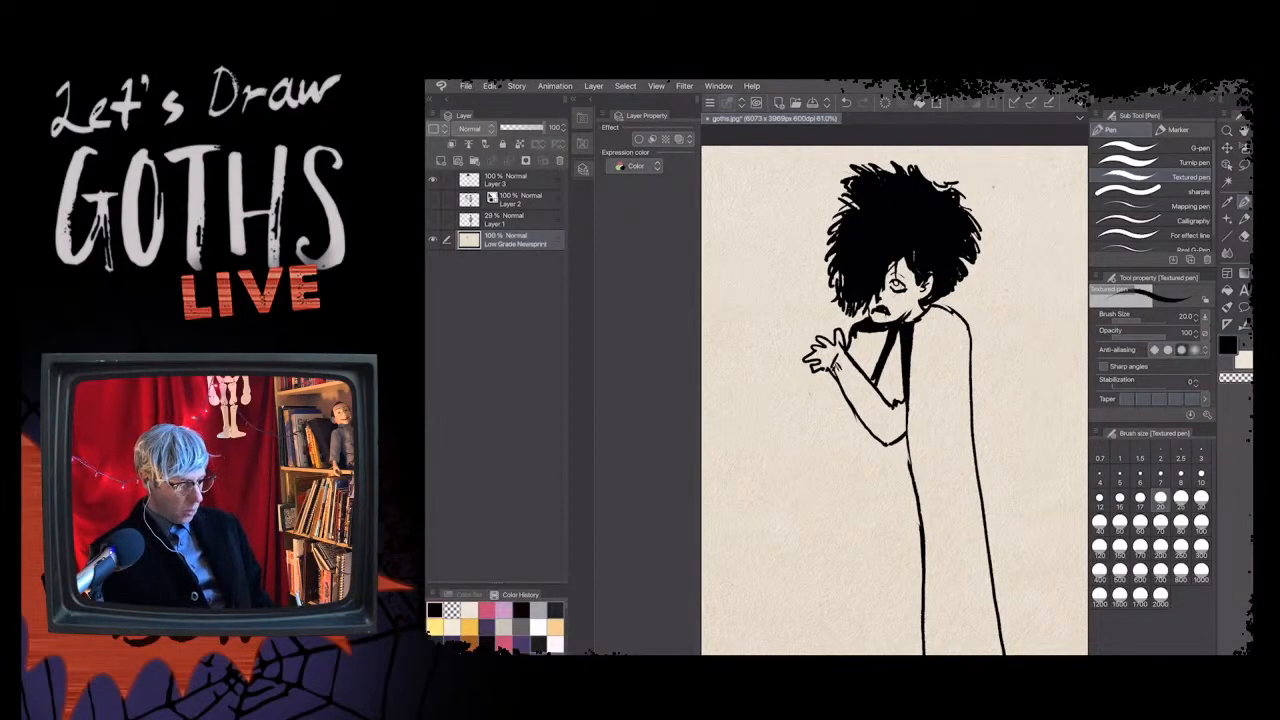
- Add short jagged fold strokes on the robe behind the elbow, and try clearing the lines at the wrist with transparent colour
{"action": "left_click_drag", "start_coordinate": [910, 409], "coordinate": [915, 442]}
{"action": "key", "text": "ctrl+z"}
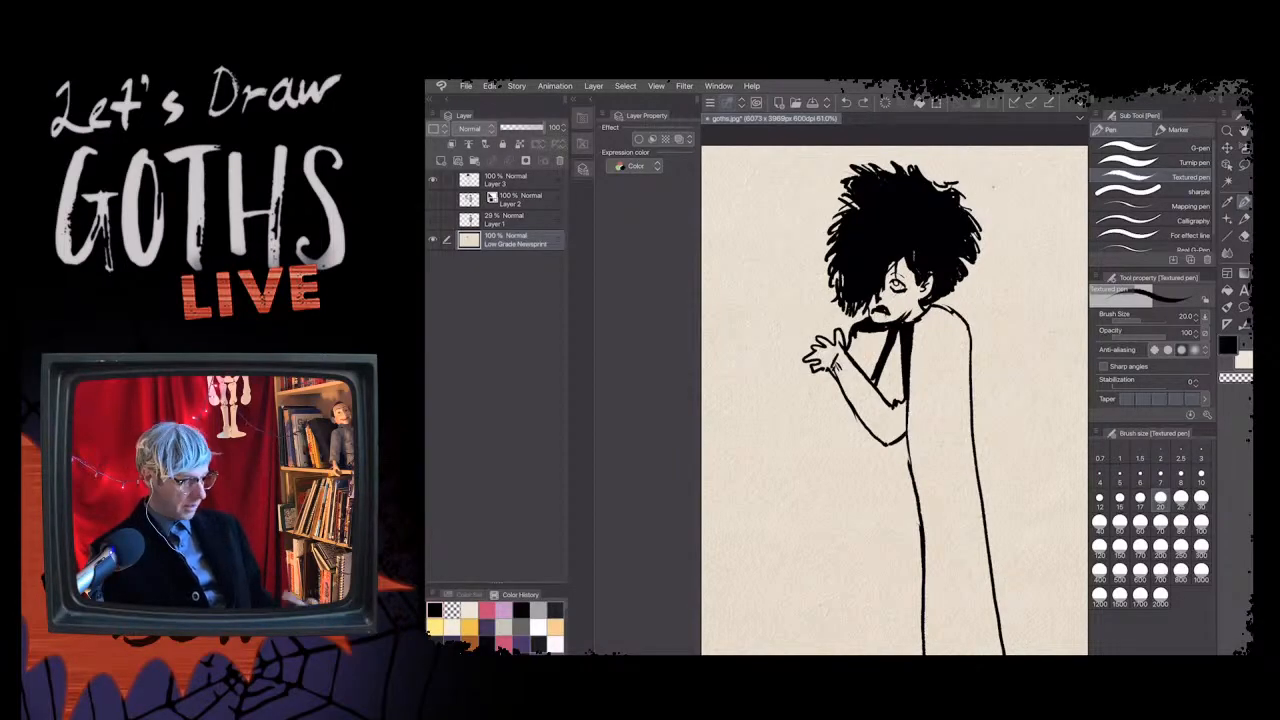
{"action": "left_click_drag", "start_coordinate": [909, 386], "coordinate": [917, 414]}
{"action": "left_click_drag", "start_coordinate": [914, 374], "coordinate": [926, 422]}
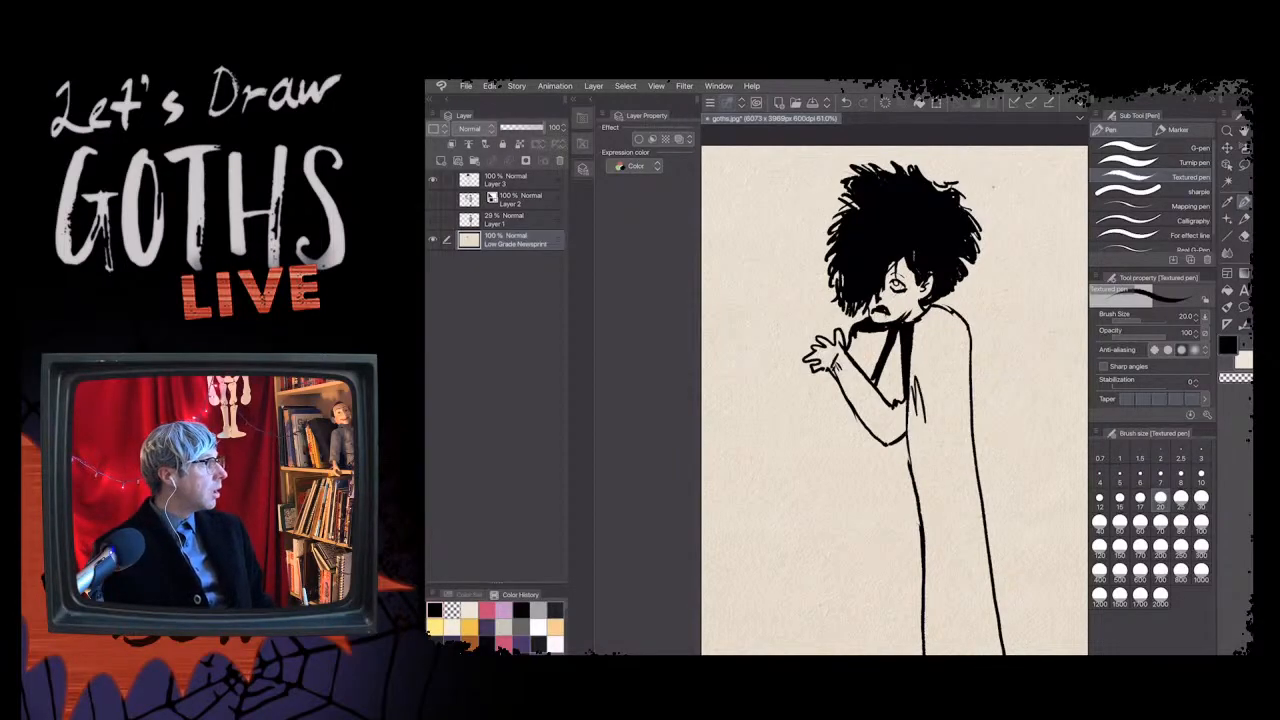
{"action": "left_click_drag", "start_coordinate": [926, 378], "coordinate": [929, 403]}
{"action": "mouse_move", "coordinate": [931, 371]}
{"action": "left_mouse_down"}
{"action": "mouse_move", "coordinate": [933, 397]}
{"action": "mouse_move", "coordinate": [941, 384]}
{"action": "left_mouse_up"}
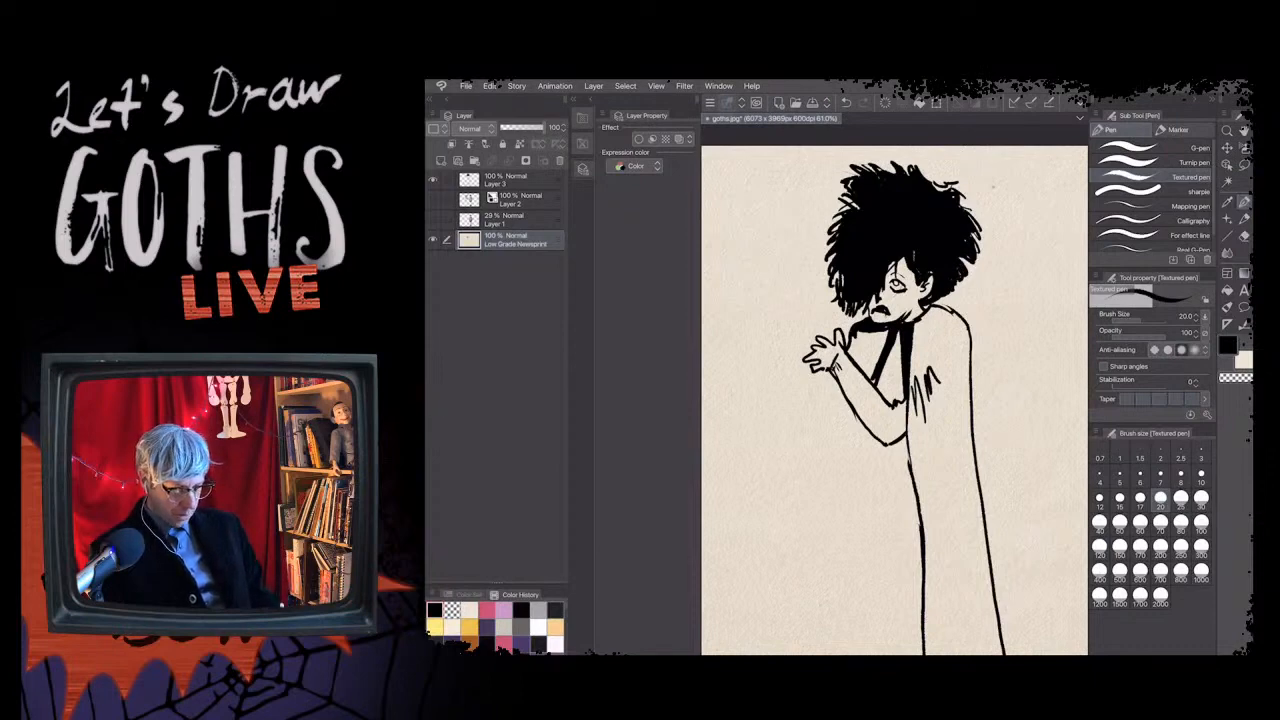
{"action": "left_click_drag", "start_coordinate": [837, 358], "coordinate": [837, 364]}
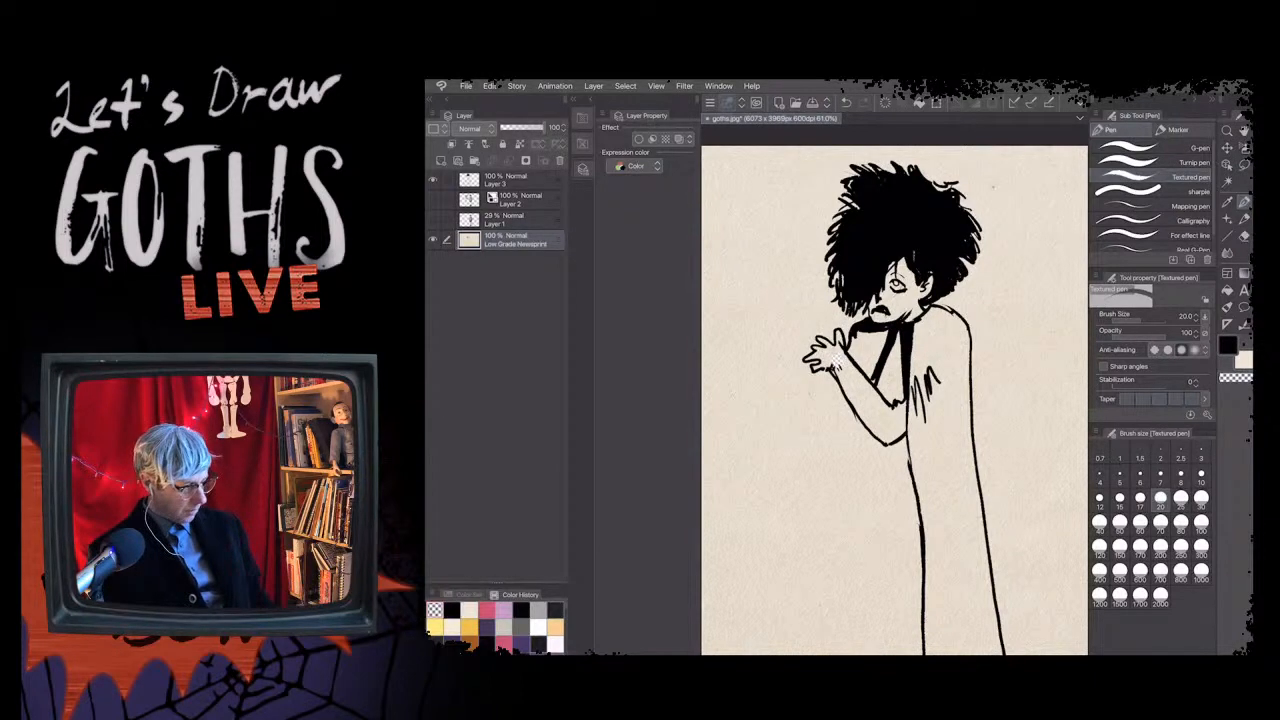
{"action": "key", "text": "ctrl+z"}
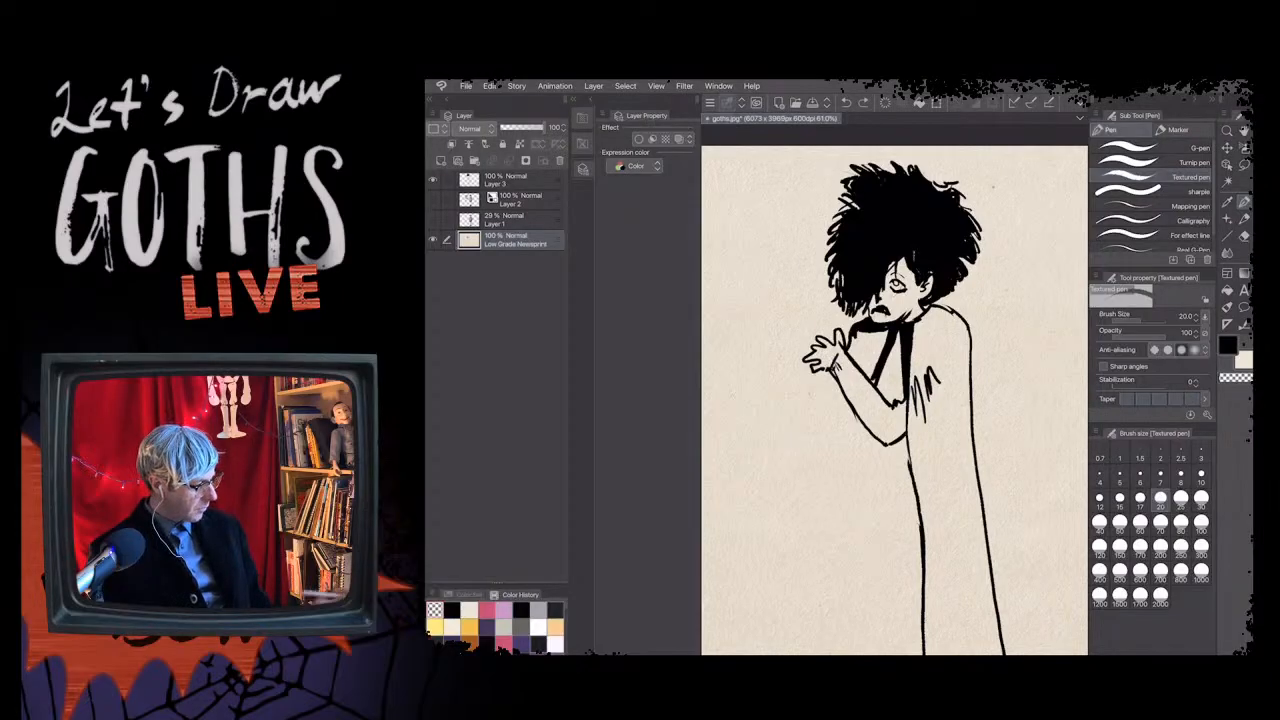
- Lock the Low Grade Newsprint layer, make Layer 3 active and toggle its visibility to check which lines it holds
{"action": "left_click", "coordinate": [503, 144]}
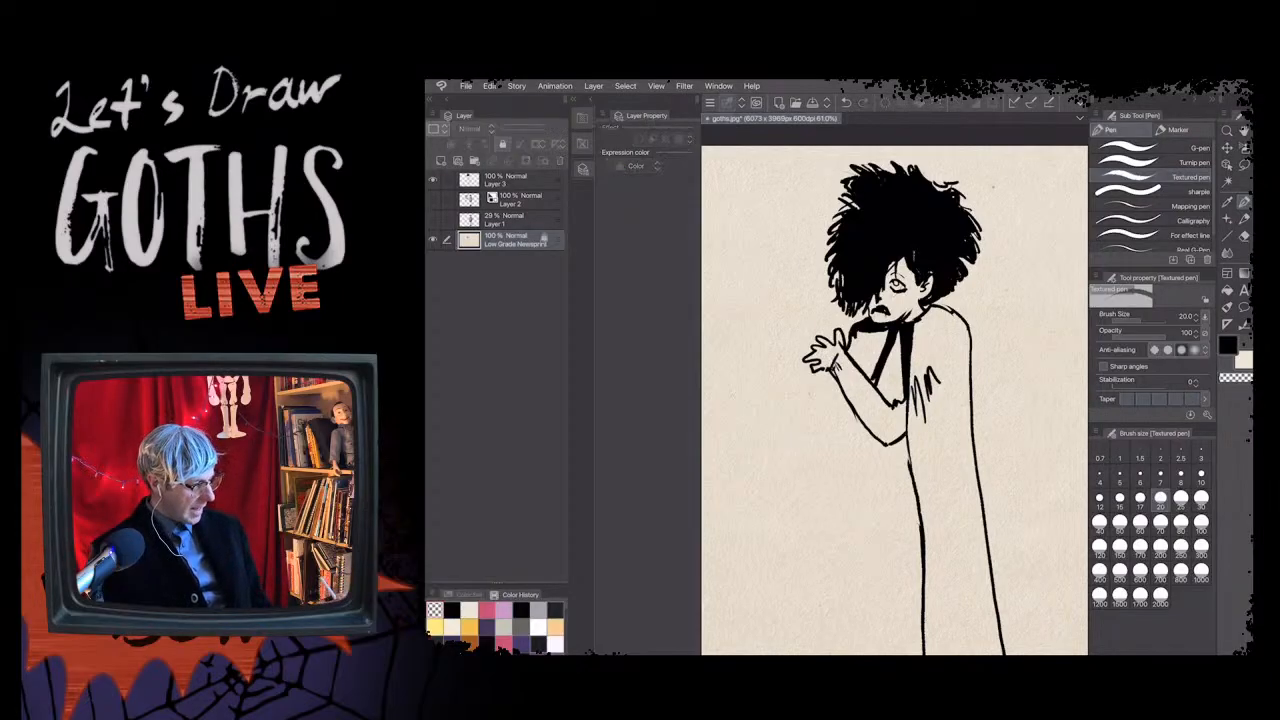
{"action": "left_click", "coordinate": [515, 220]}
{"action": "left_click", "coordinate": [515, 180]}
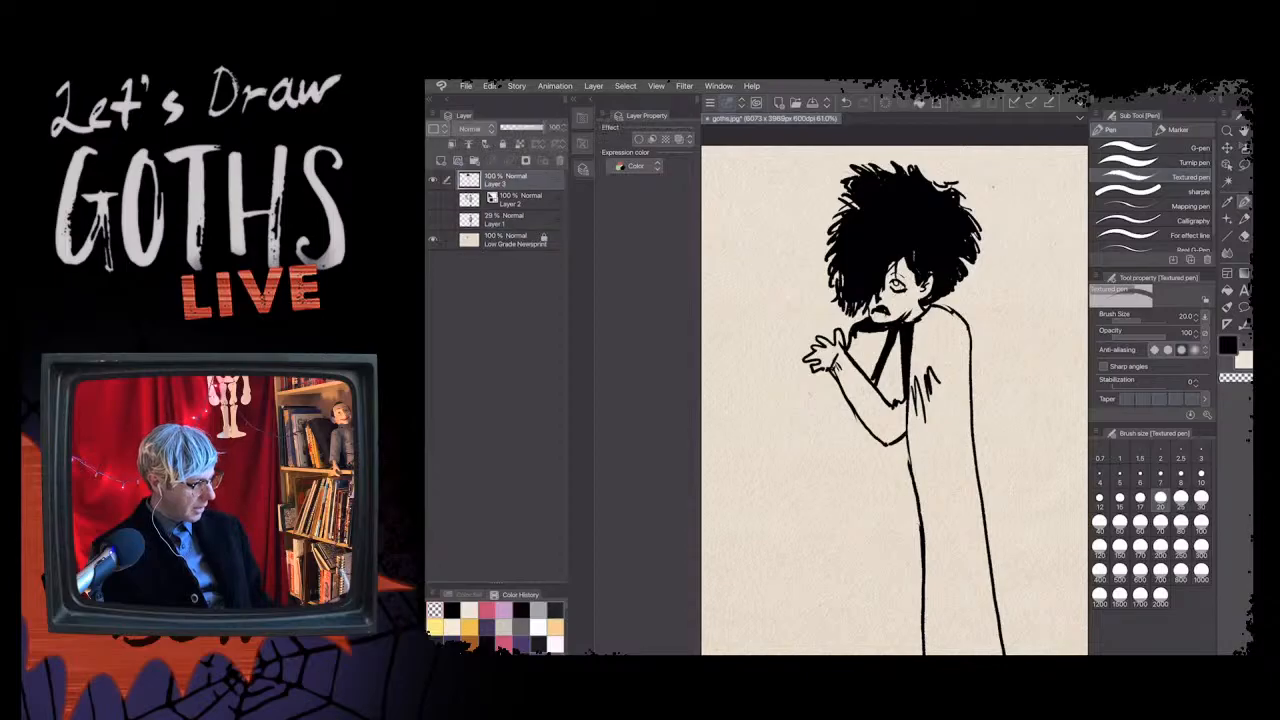
{"action": "left_click", "coordinate": [433, 180]}
{"action": "left_click", "coordinate": [433, 180]}
{"action": "left_click", "coordinate": [433, 180]}
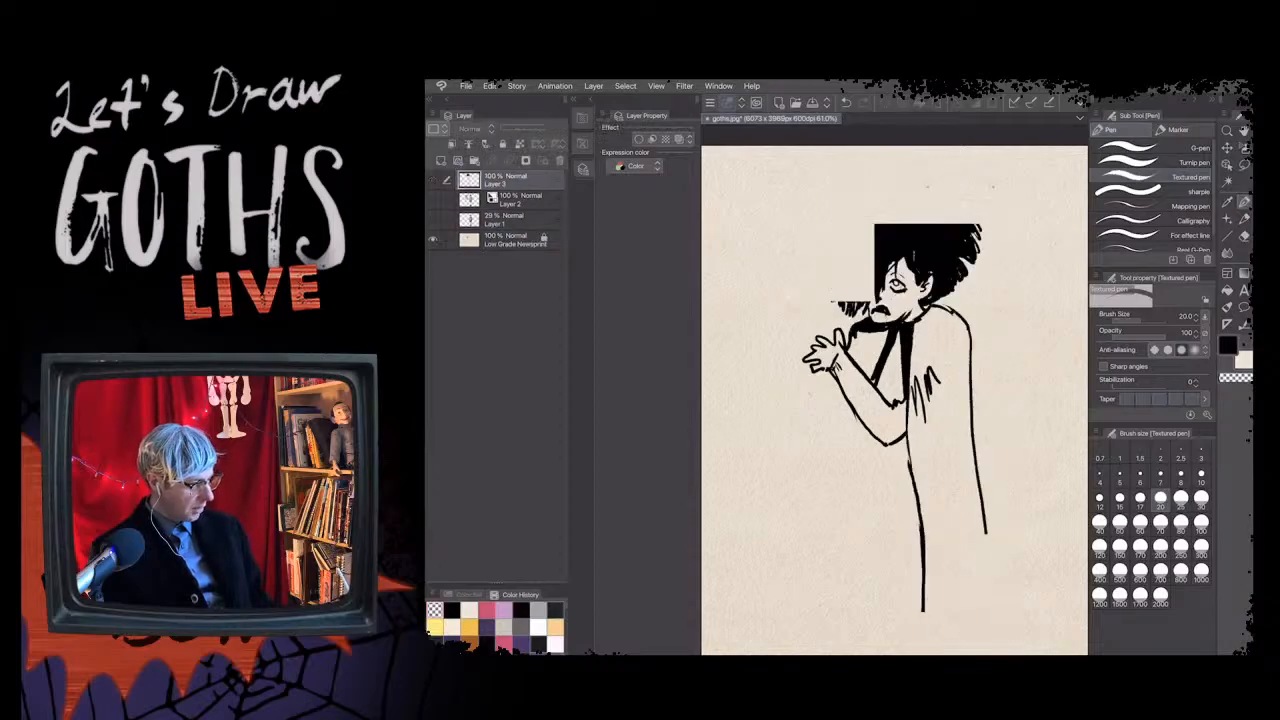
{"action": "left_click", "coordinate": [433, 180]}
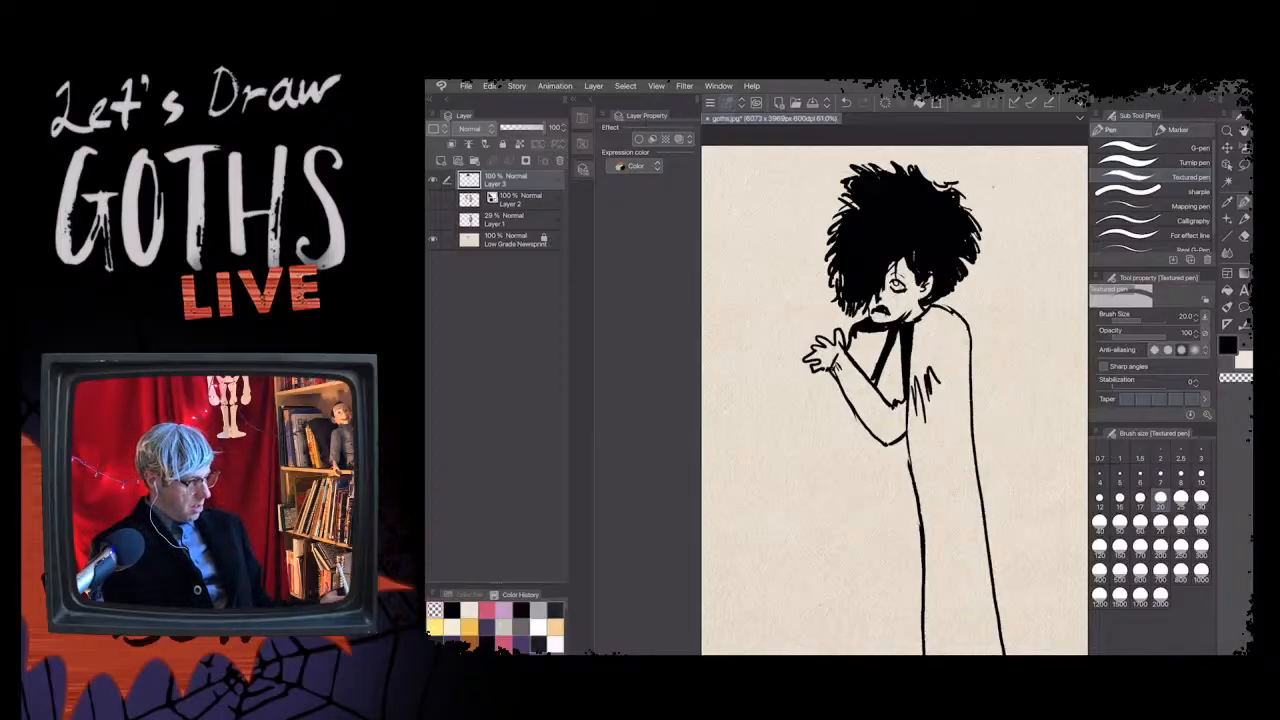
{"action": "left_click", "coordinate": [515, 220]}
{"action": "left_click", "coordinate": [515, 180]}
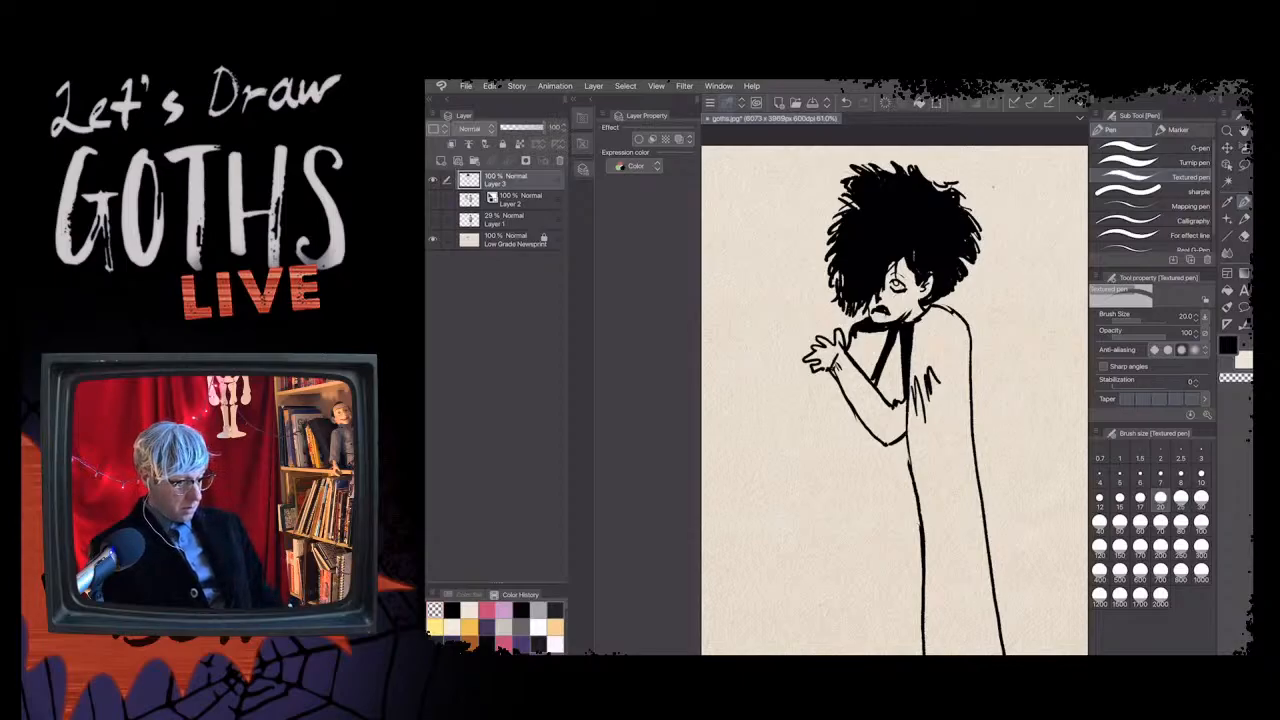
- Hide Layer 3 to isolate the misplaced lines, sample the paper colour and make the Low Grade Newsprint layer active
{"action": "key", "text": "e"}
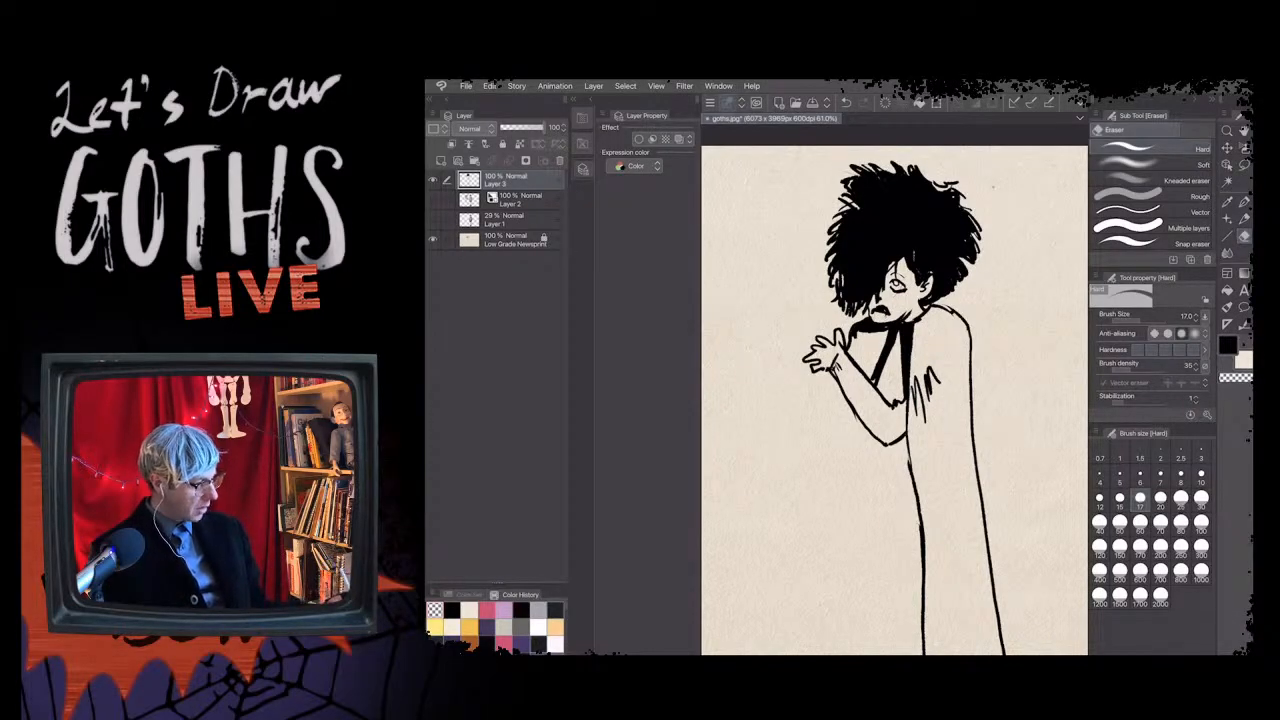
{"action": "left_click", "coordinate": [433, 180]}
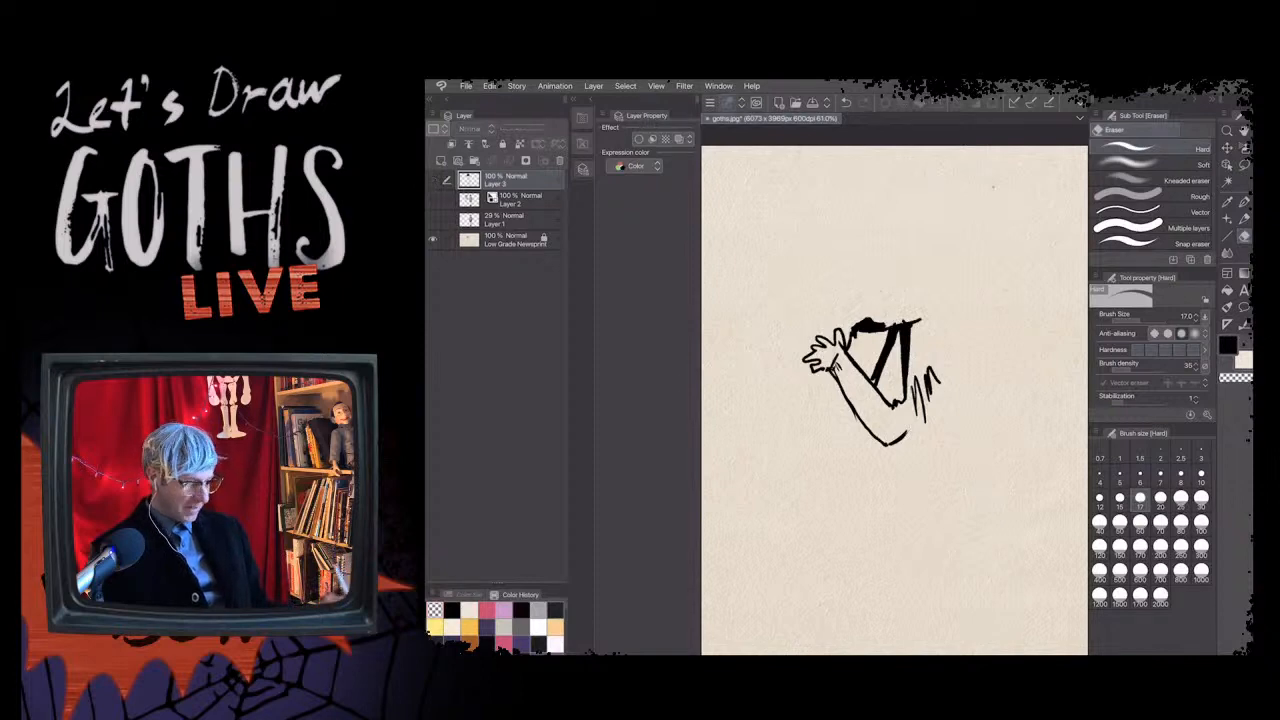
{"action": "key", "text": "i"}
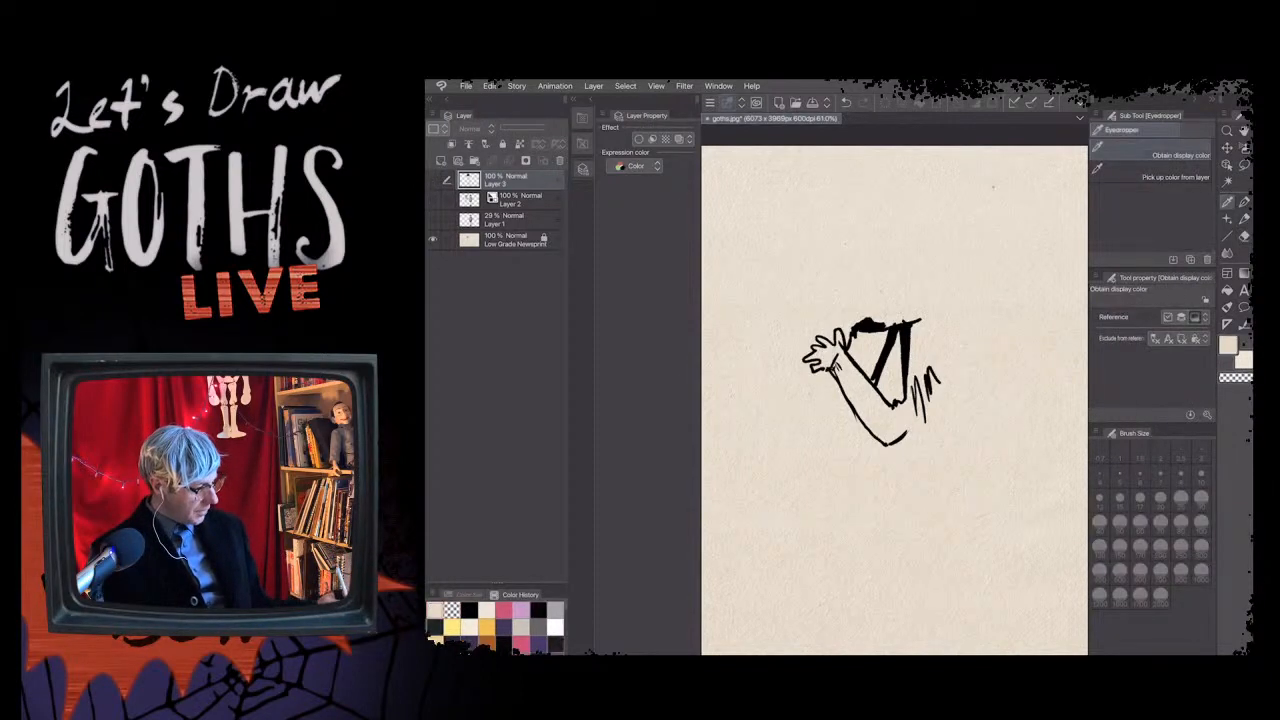
{"action": "left_click", "coordinate": [515, 240]}
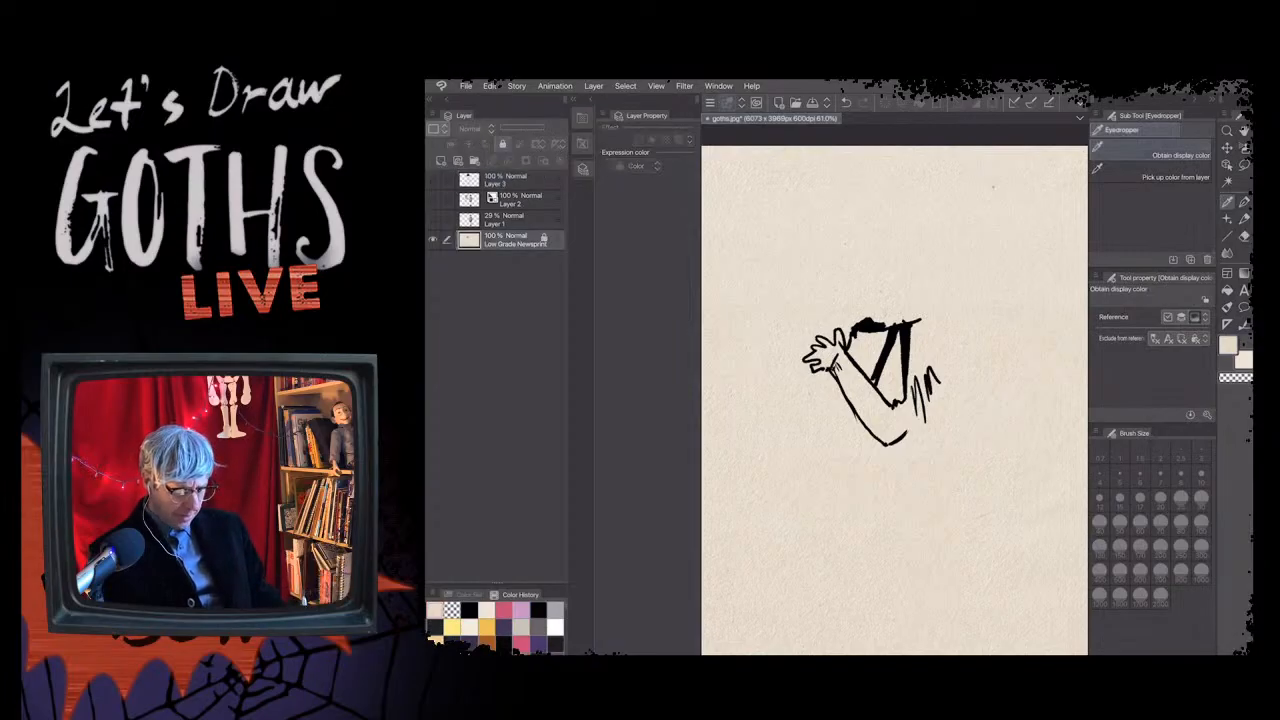
{"action": "key", "text": "p"}
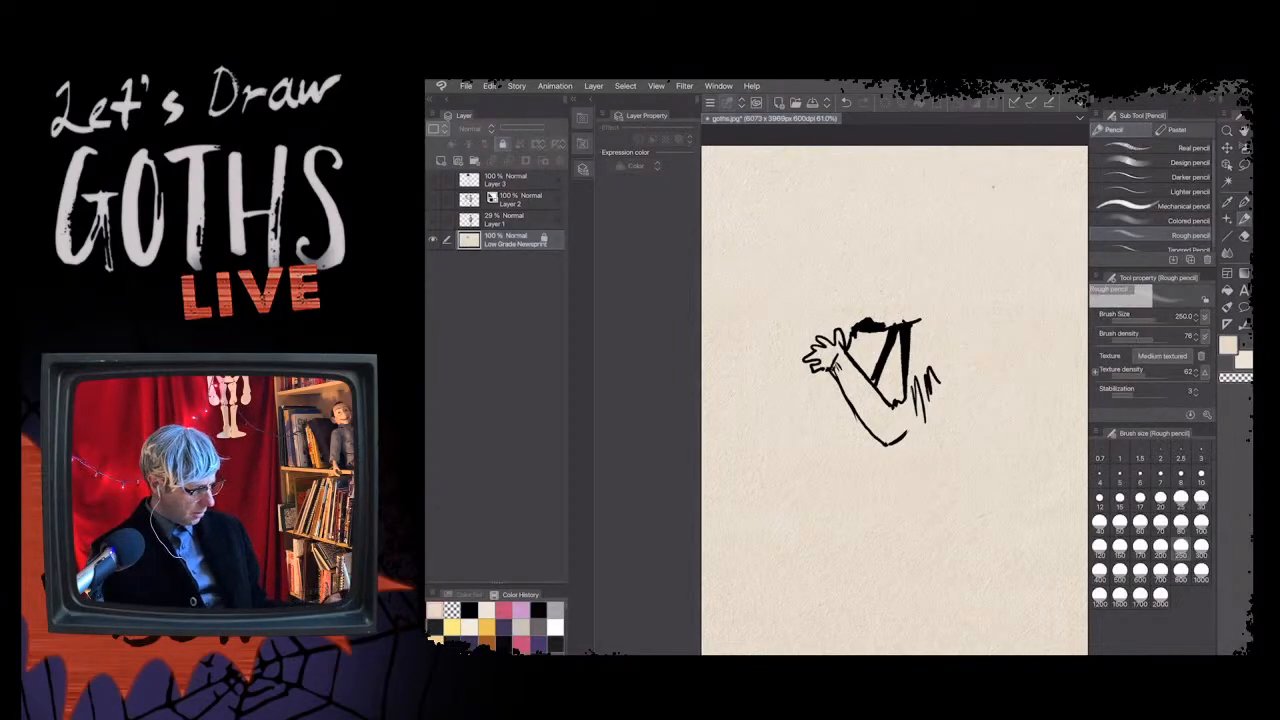
{"action": "left_click", "coordinate": [433, 240]}
{"action": "left_click", "coordinate": [433, 240]}
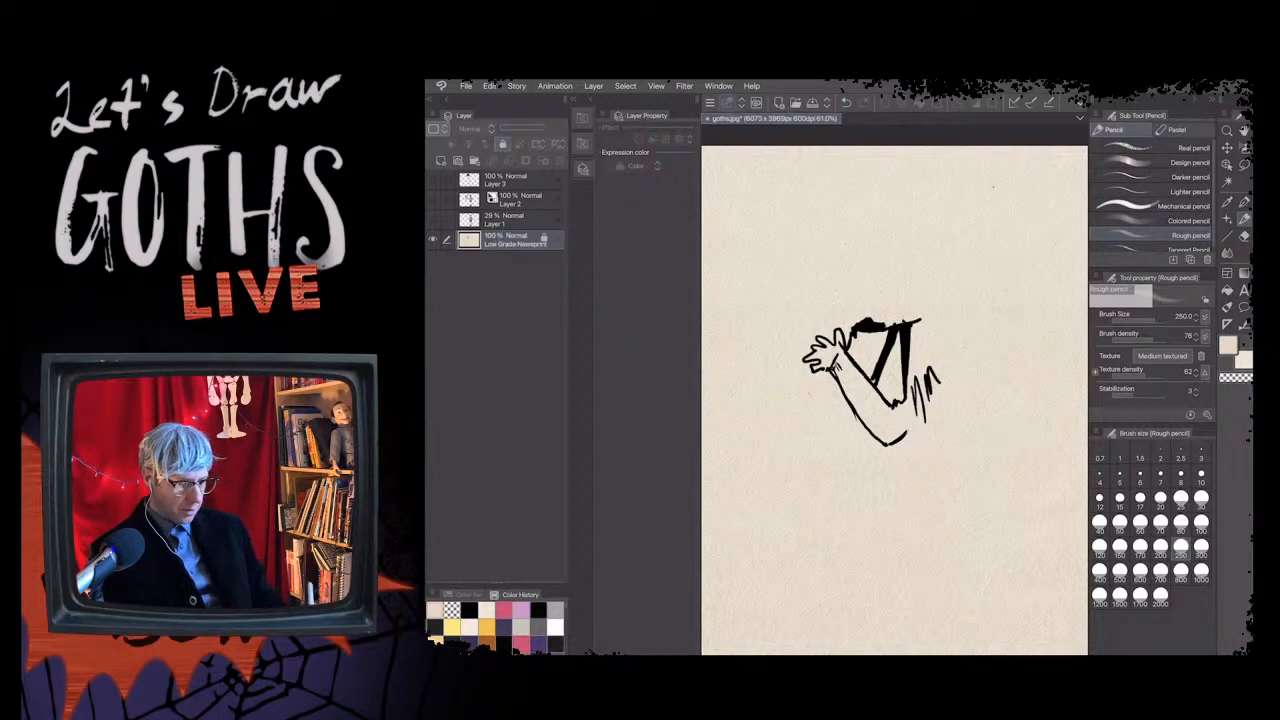
- Lasso a clean patch of paper on the Low Grade Newsprint layer and copy and paste it as a new layer
{"action": "key", "text": "m"}
{"action": "mouse_move", "coordinate": [803, 285]}
{"action": "left_mouse_down"}
{"action": "mouse_move", "coordinate": [963, 271]}
{"action": "mouse_move", "coordinate": [906, 547]}
{"action": "mouse_move", "coordinate": [742, 341]}
{"action": "left_mouse_up"}
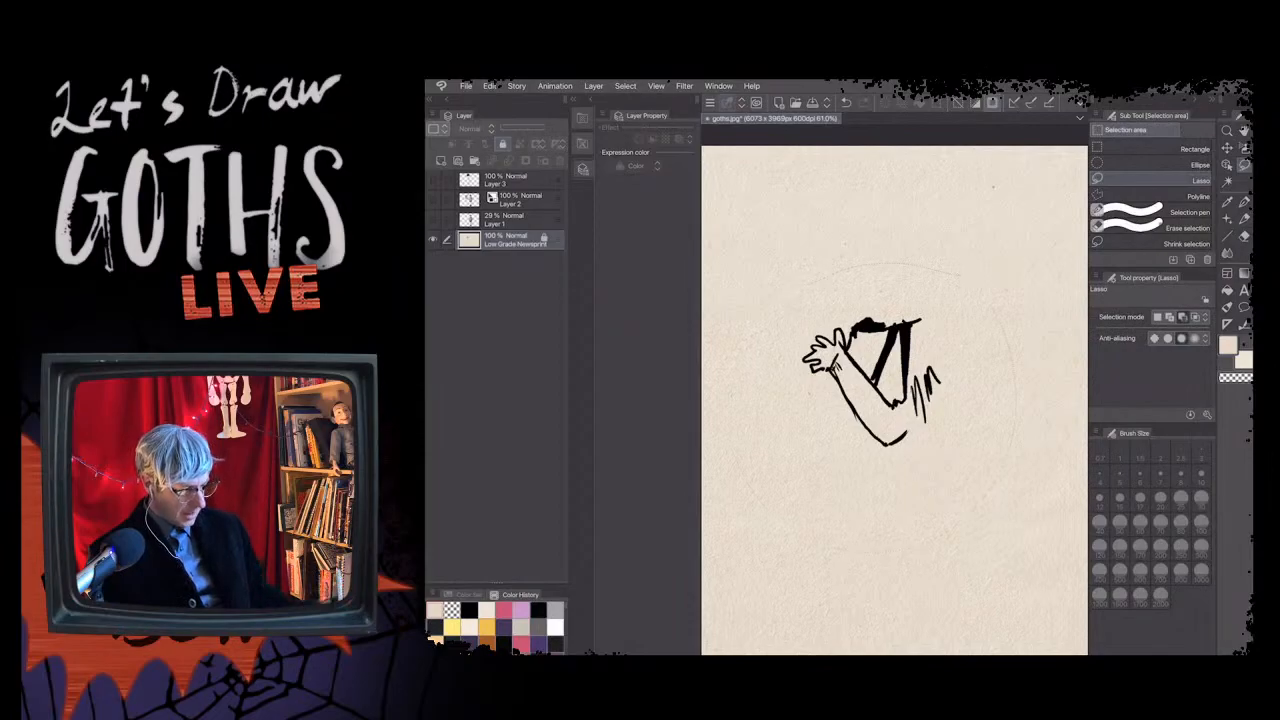
{"action": "mouse_move", "coordinate": [722, 385]}
{"action": "left_mouse_down"}
{"action": "mouse_move", "coordinate": [750, 330]}
{"action": "mouse_move", "coordinate": [844, 297]}
{"action": "mouse_move", "coordinate": [969, 408]}
{"action": "mouse_move", "coordinate": [791, 357]}
{"action": "mouse_move", "coordinate": [829, 295]}
{"action": "left_mouse_up"}
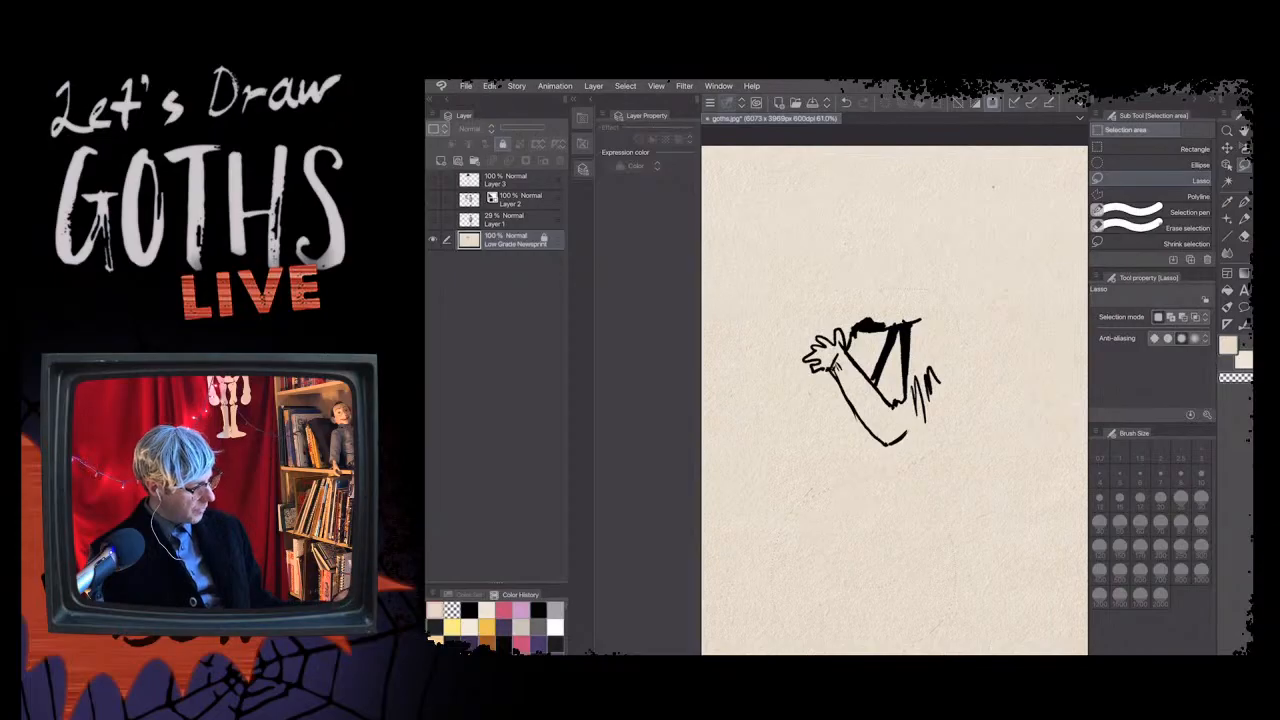
{"action": "left_click", "coordinate": [489, 86]}
{"action": "left_click", "coordinate": [512, 145]}
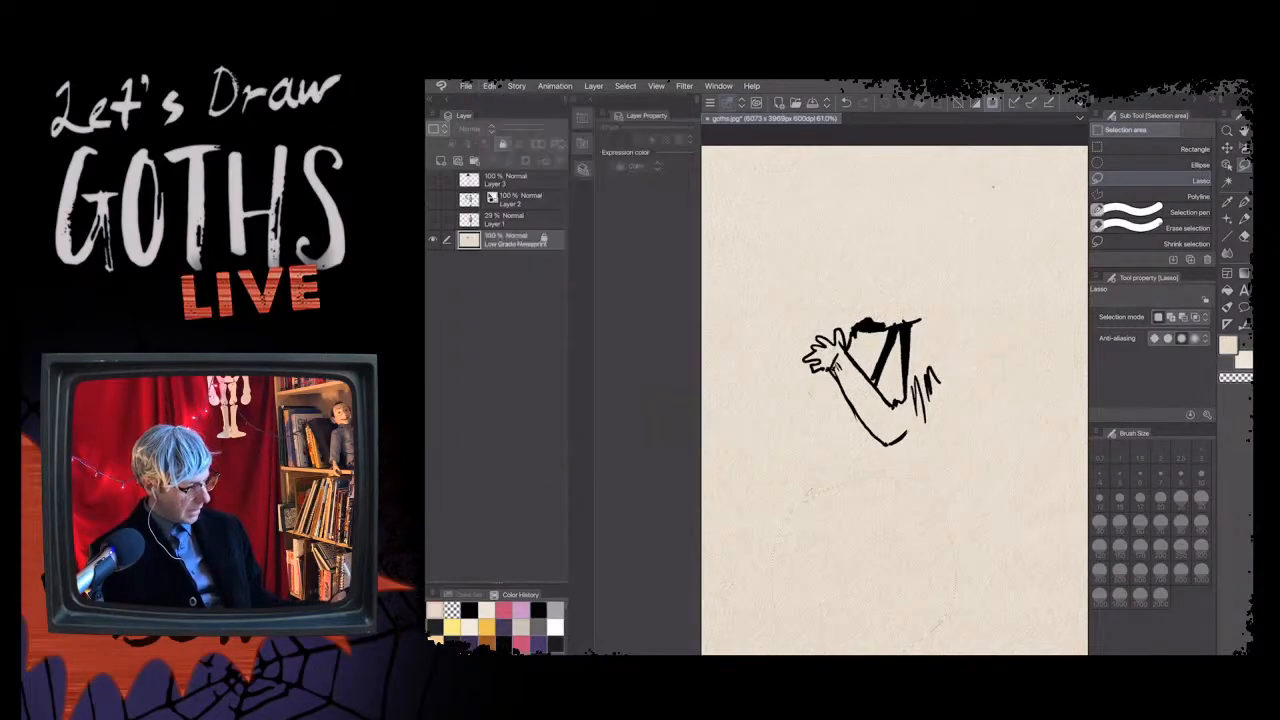
{"action": "left_click", "coordinate": [489, 86]}
{"action": "left_click", "coordinate": [512, 158]}
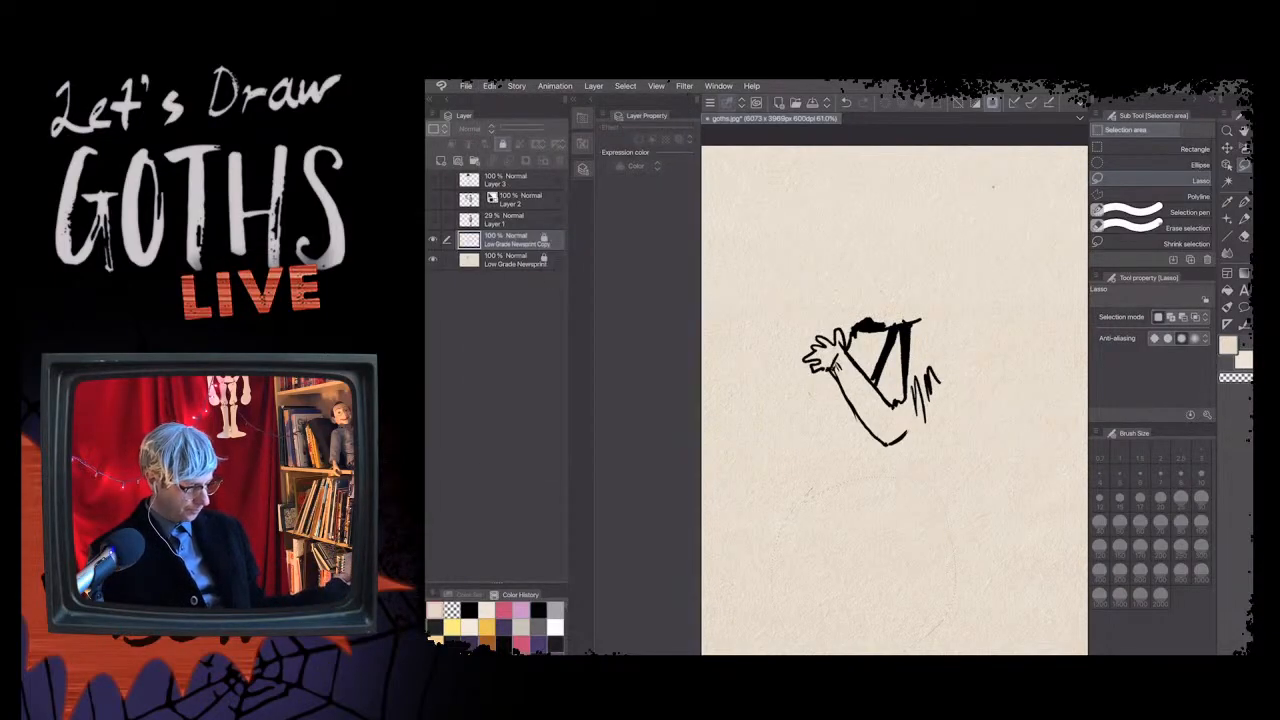
- Unlock the pasted paper patch and move it over the stray arm and collar lines to cover them
{"action": "key", "text": "k"}
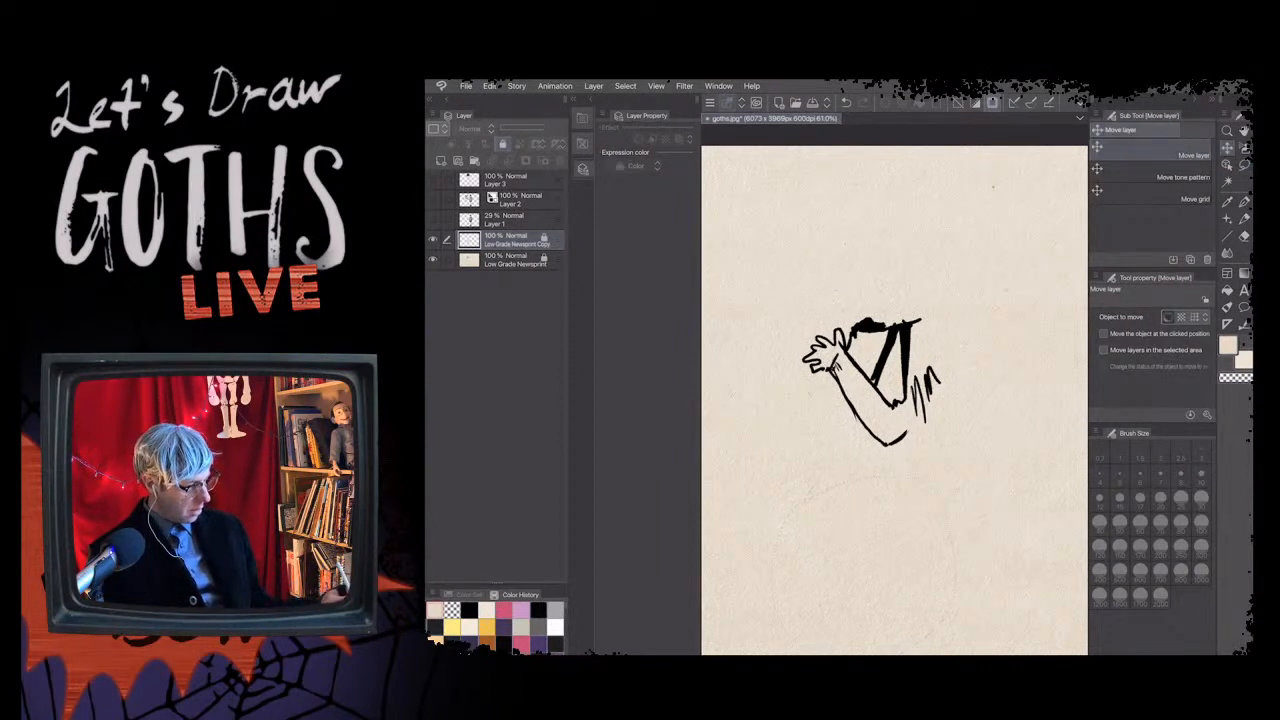
{"action": "key", "text": "ctrl+z"}
{"action": "key", "text": "ctrl+z"}
{"action": "key", "text": "ctrl+z"}
{"action": "key", "text": "ctrl+z"}
{"action": "key", "text": "ctrl+z"}
{"action": "key", "text": "ctrl+z"}
{"action": "key", "text": "ctrl+z"}
{"action": "key", "text": "ctrl+z"}
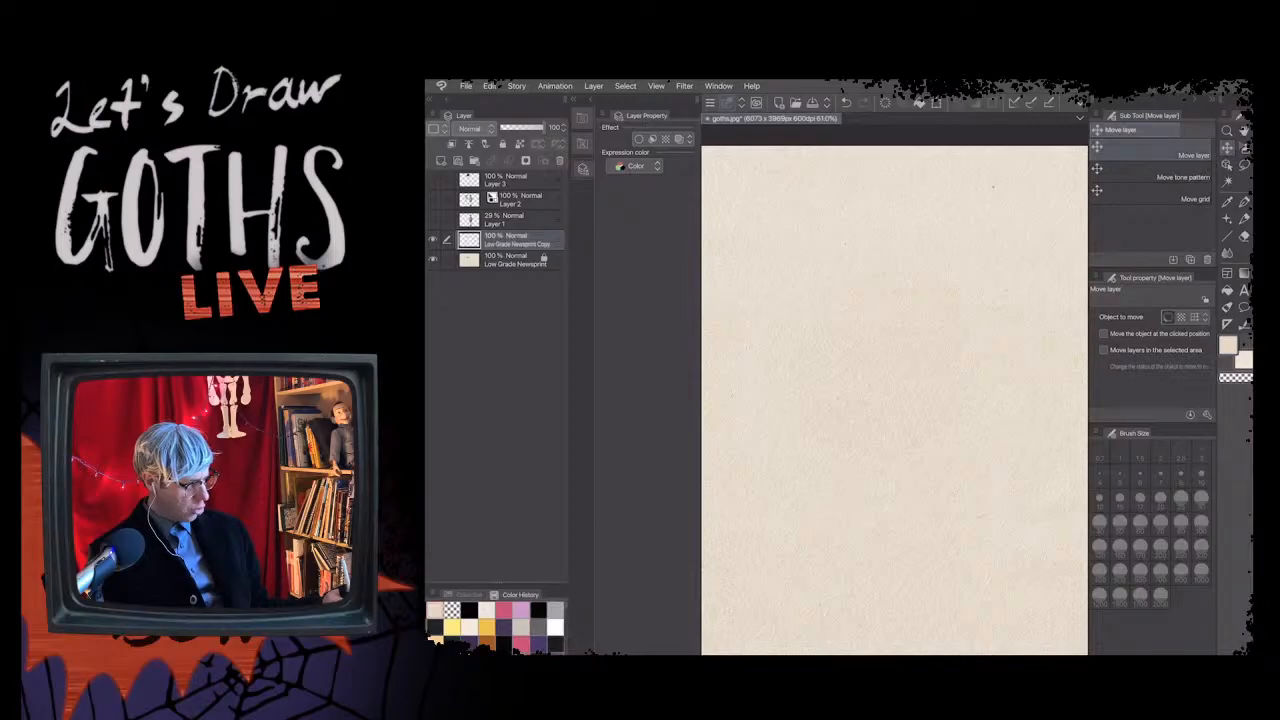
- Unlock the Low Grade Newsprint layer, merge the paper patch down into it and lock the merged layer
{"action": "left_click", "coordinate": [515, 259]}
{"action": "left_click", "coordinate": [502, 144]}
{"action": "left_click", "coordinate": [515, 239]}
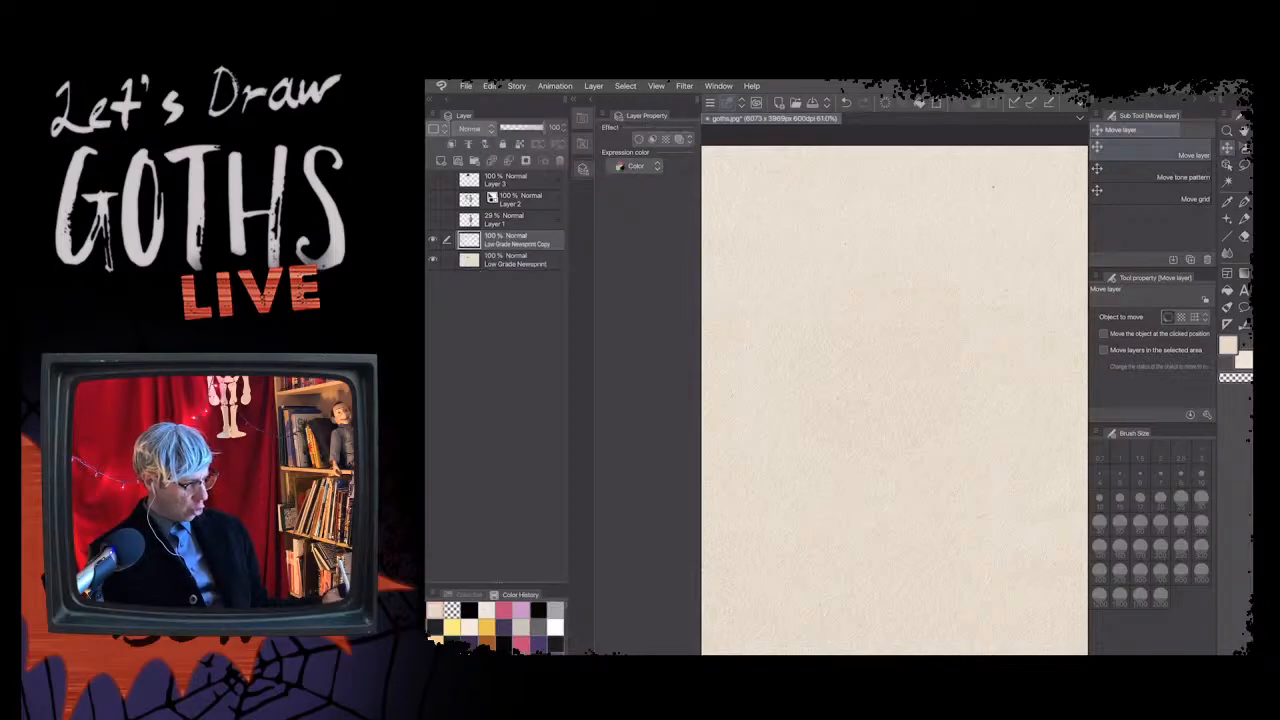
{"action": "key", "text": "ctrl+e"}
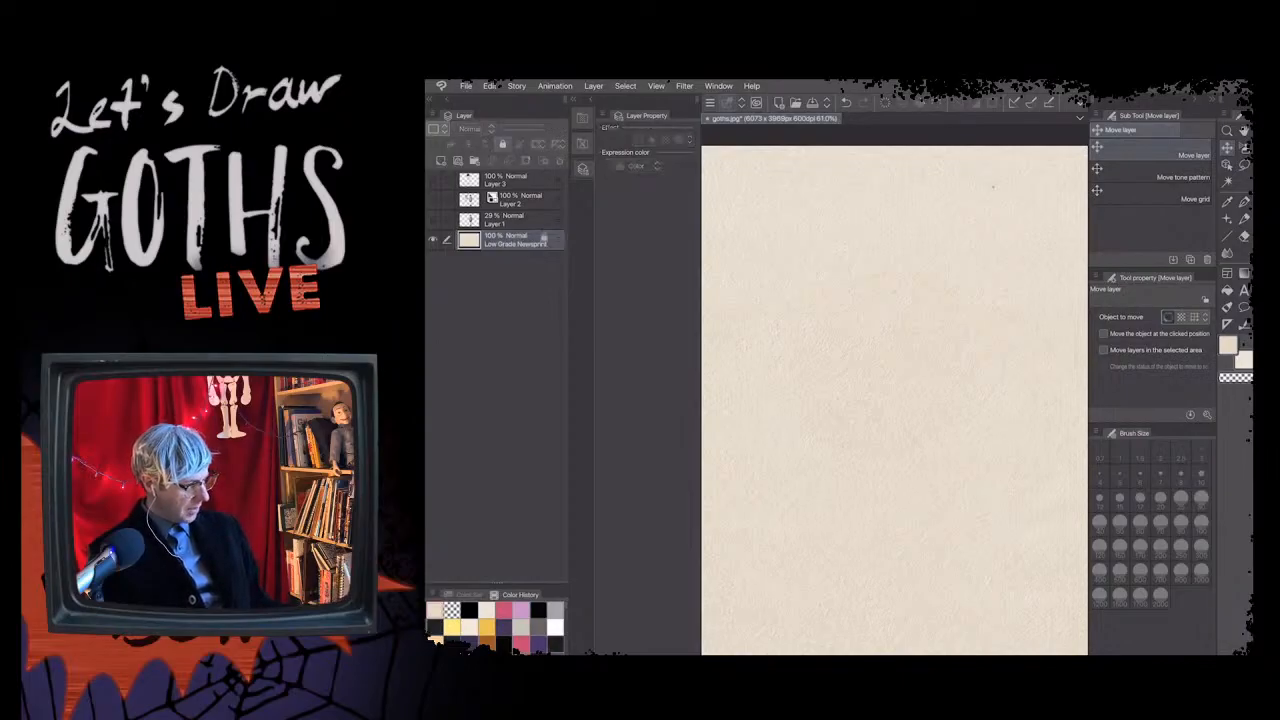
- Show Layer 3 again, make it active and set the textured pen's colour to black
{"action": "left_click", "coordinate": [433, 179]}
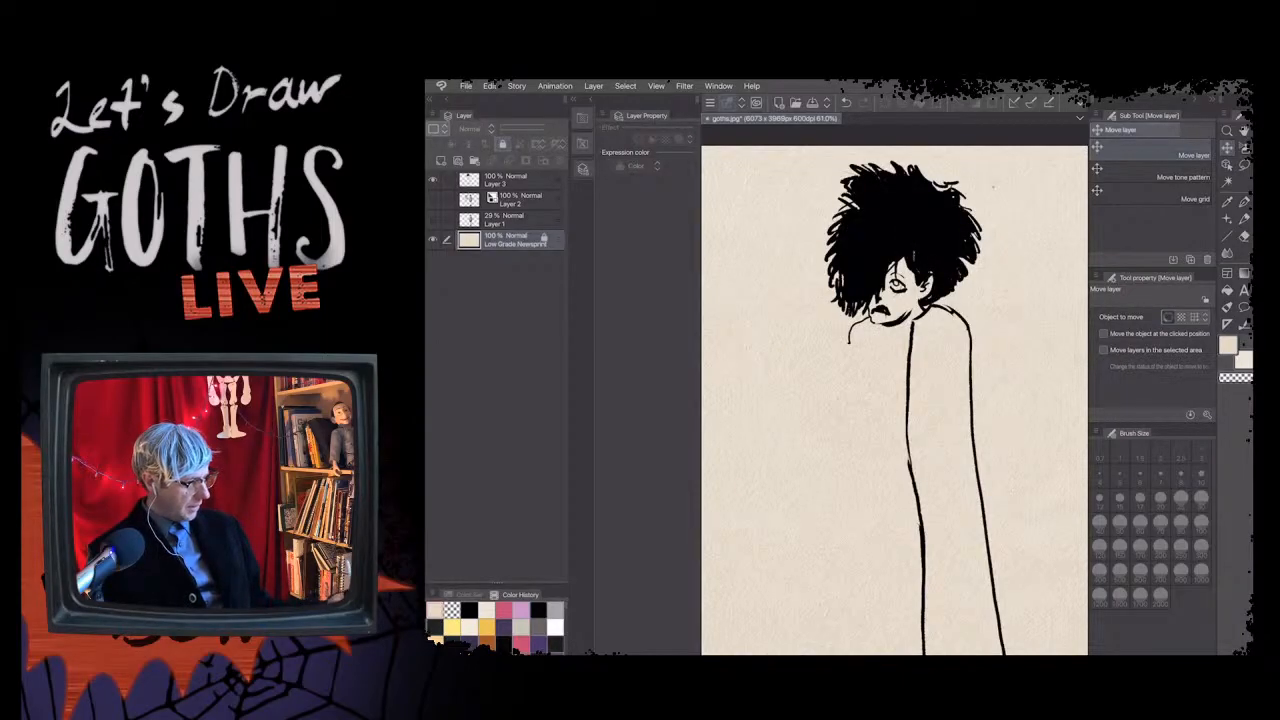
{"action": "left_click", "coordinate": [512, 179]}
{"action": "key", "text": "p"}
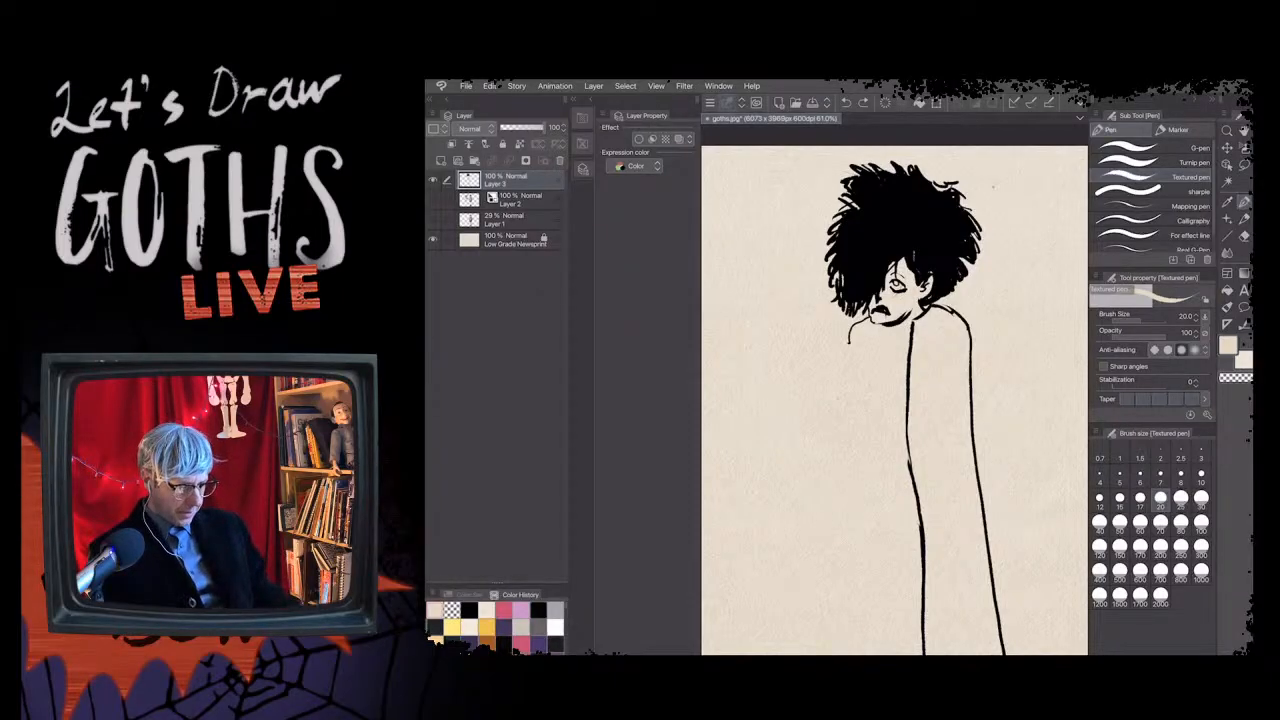
{"action": "double_click", "coordinate": [1228, 345]}
{"action": "left_click_drag", "start_coordinate": [583, 251], "coordinate": [702, 383]}
{"action": "left_click", "coordinate": [842, 200]}
{"action": "key", "text": "Return"}
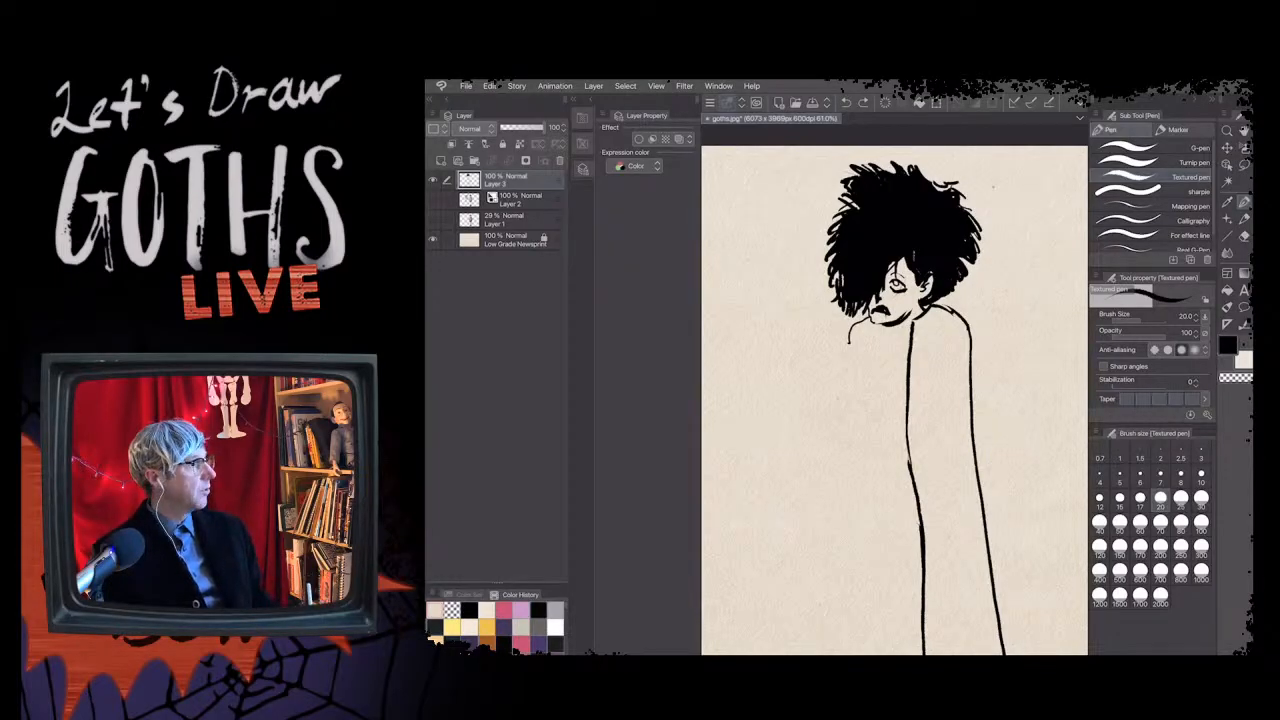
- Ink the bent sleeve of the raised arm in front of the chest, with short crease lines at the inner elbow
{"action": "mouse_move", "coordinate": [882, 398]}
{"action": "left_mouse_down"}
{"action": "mouse_move", "coordinate": [877, 423]}
{"action": "mouse_move", "coordinate": [890, 418]}
{"action": "mouse_move", "coordinate": [875, 398]}
{"action": "left_mouse_up"}
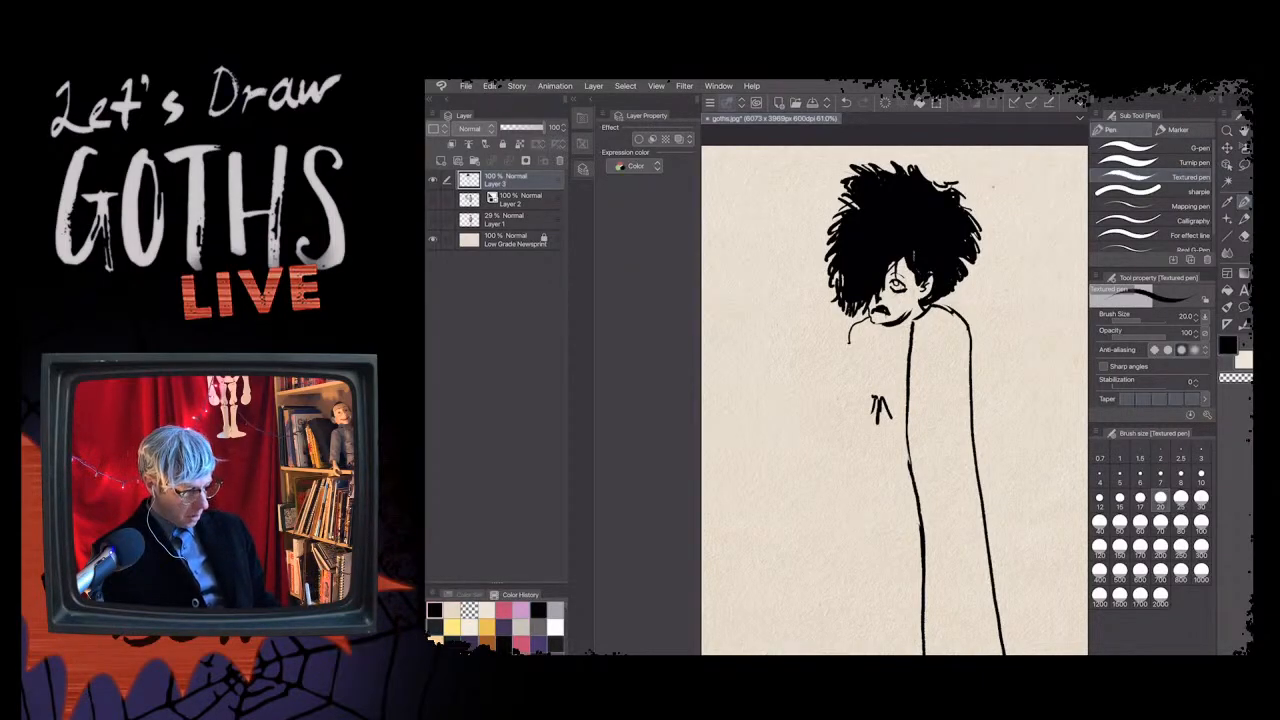
{"action": "left_click_drag", "start_coordinate": [872, 398], "coordinate": [845, 362]}
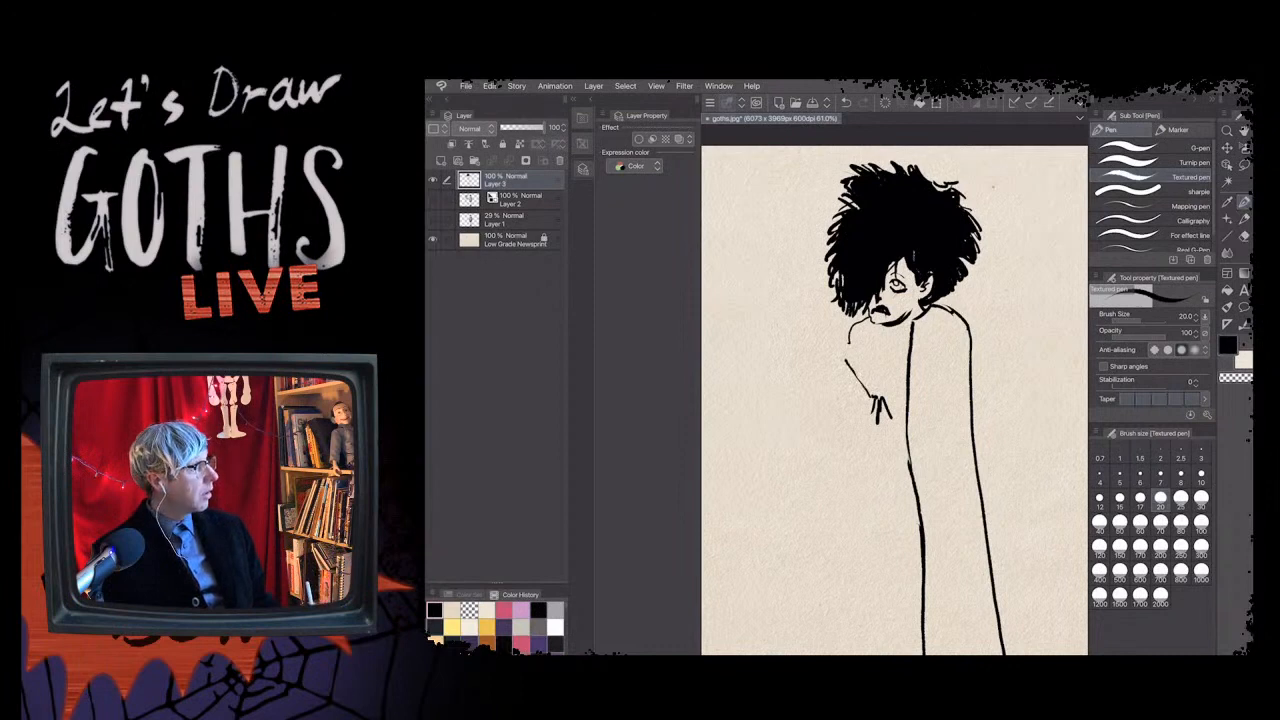
{"action": "left_click_drag", "start_coordinate": [852, 365], "coordinate": [834, 332]}
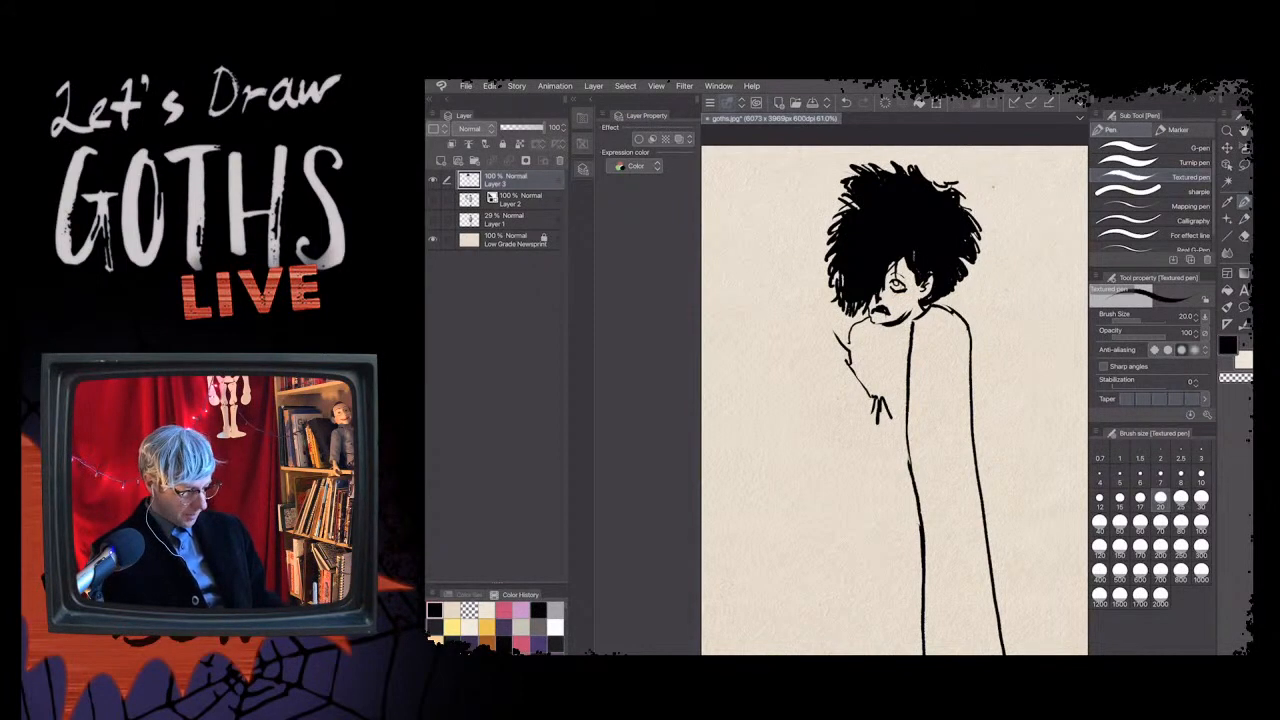
{"action": "left_click_drag", "start_coordinate": [899, 389], "coordinate": [885, 401]}
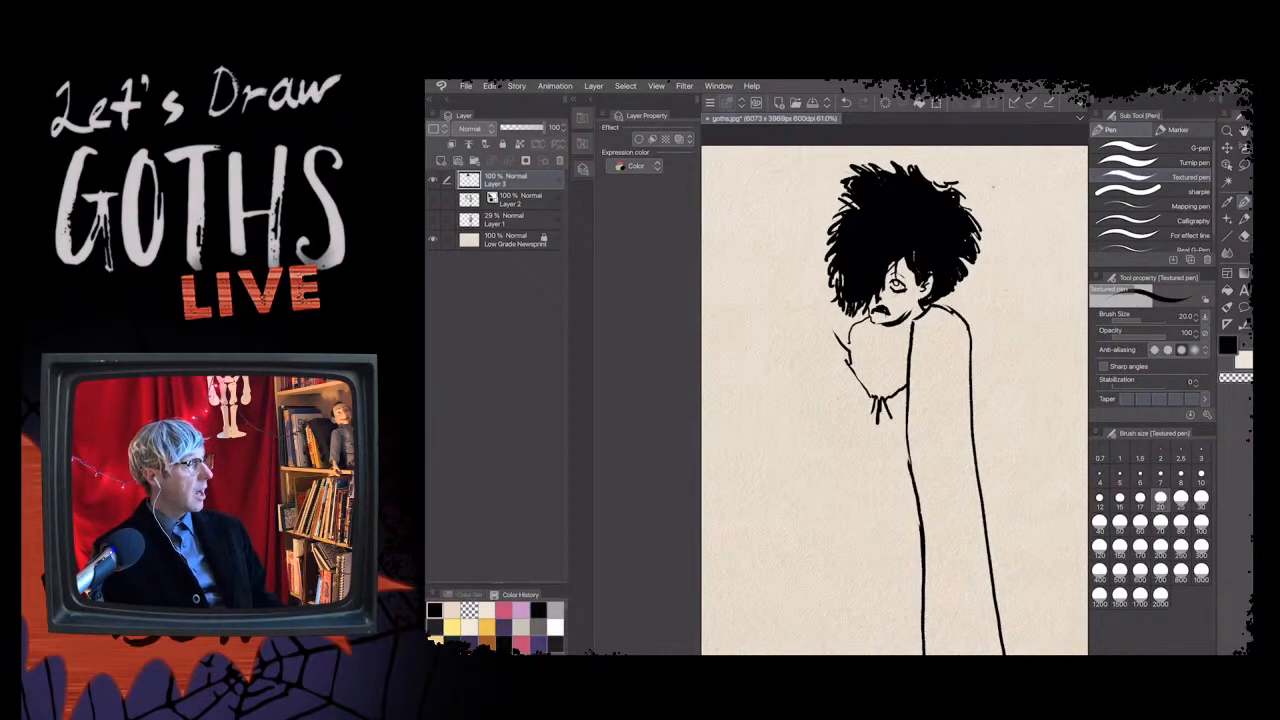
{"action": "left_click_drag", "start_coordinate": [906, 428], "coordinate": [880, 449]}
{"action": "left_click_drag", "start_coordinate": [906, 429], "coordinate": [878, 446]}
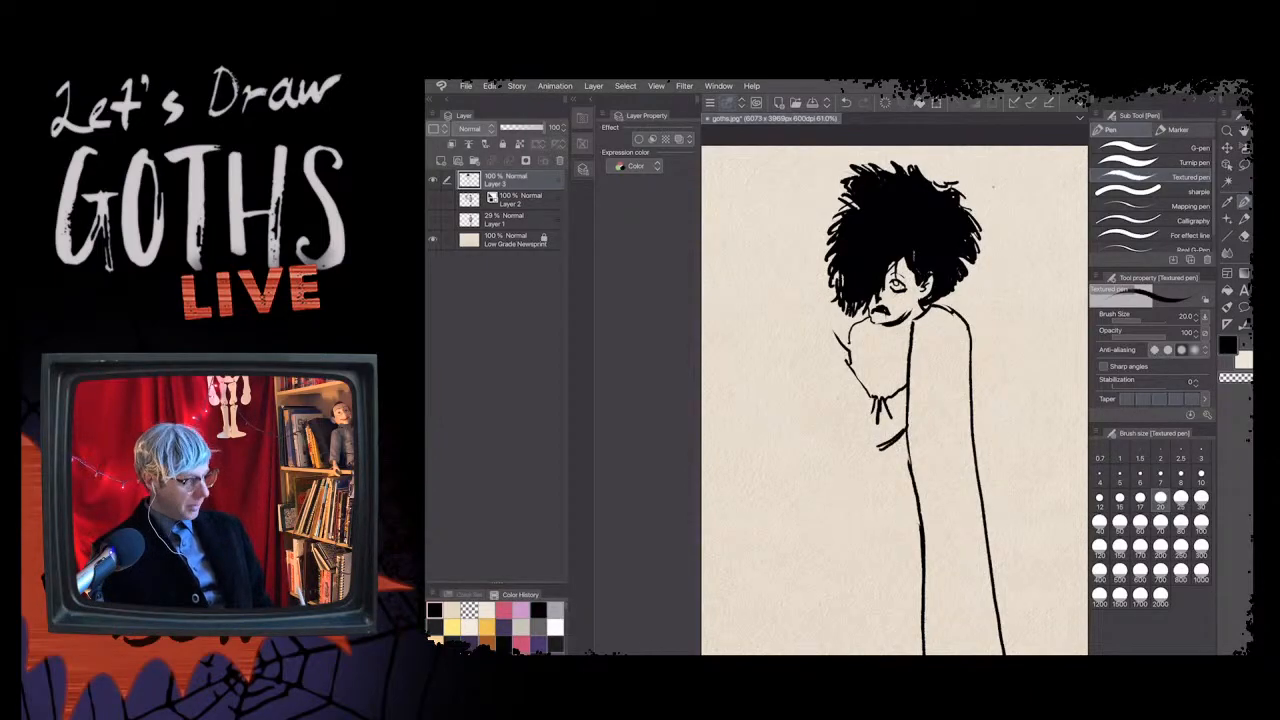
{"action": "left_click_drag", "start_coordinate": [830, 386], "coordinate": [877, 450]}
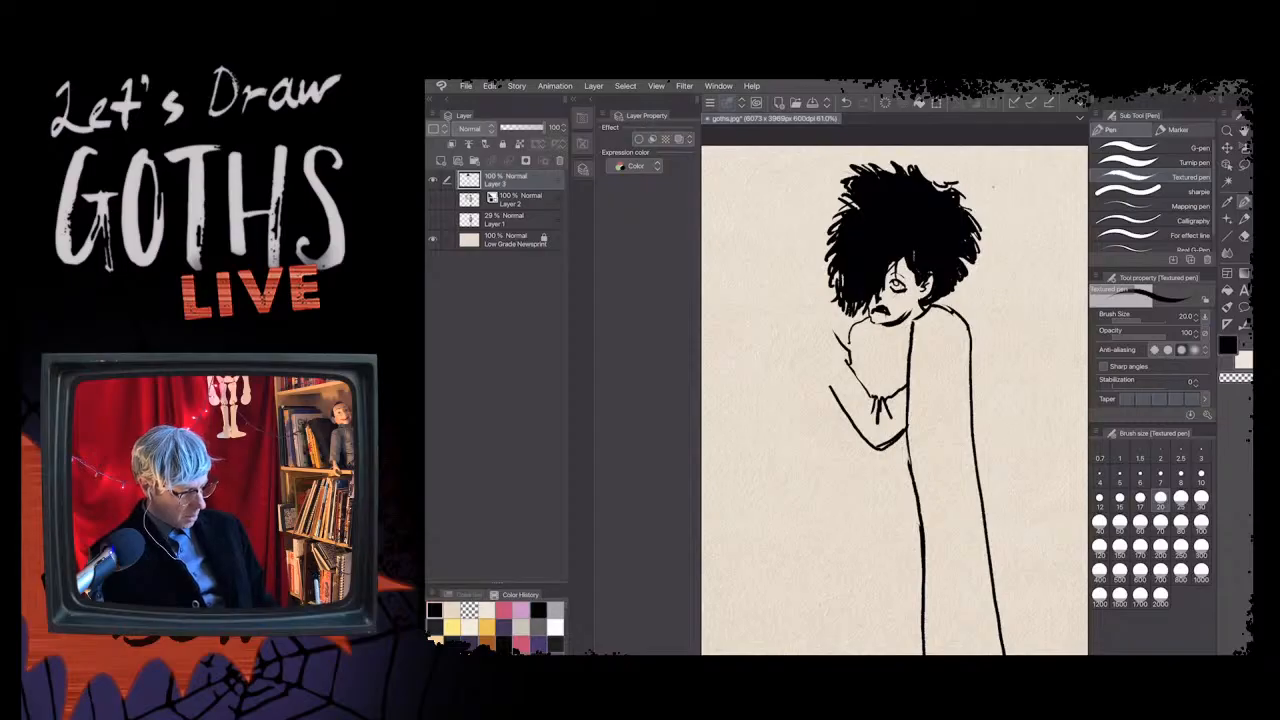
- Draw a ruffled cuff at the raised wrist, clean up its overlap with the sleeve, and ink the wavy chest line up to the neck
{"action": "mouse_move", "coordinate": [848, 354]}
{"action": "left_mouse_down"}
{"action": "mouse_move", "coordinate": [814, 390]}
{"action": "mouse_move", "coordinate": [826, 406]}
{"action": "mouse_move", "coordinate": [838, 385]}
{"action": "left_mouse_up"}
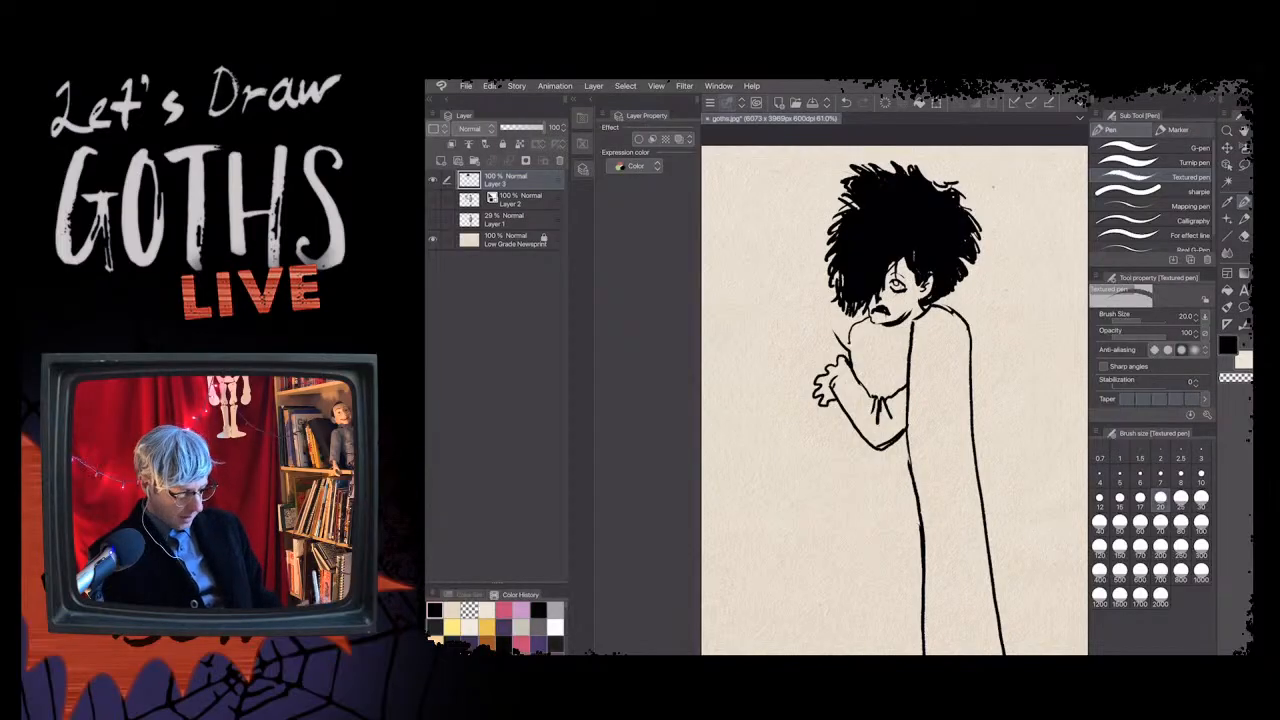
{"action": "key", "text": "c"}
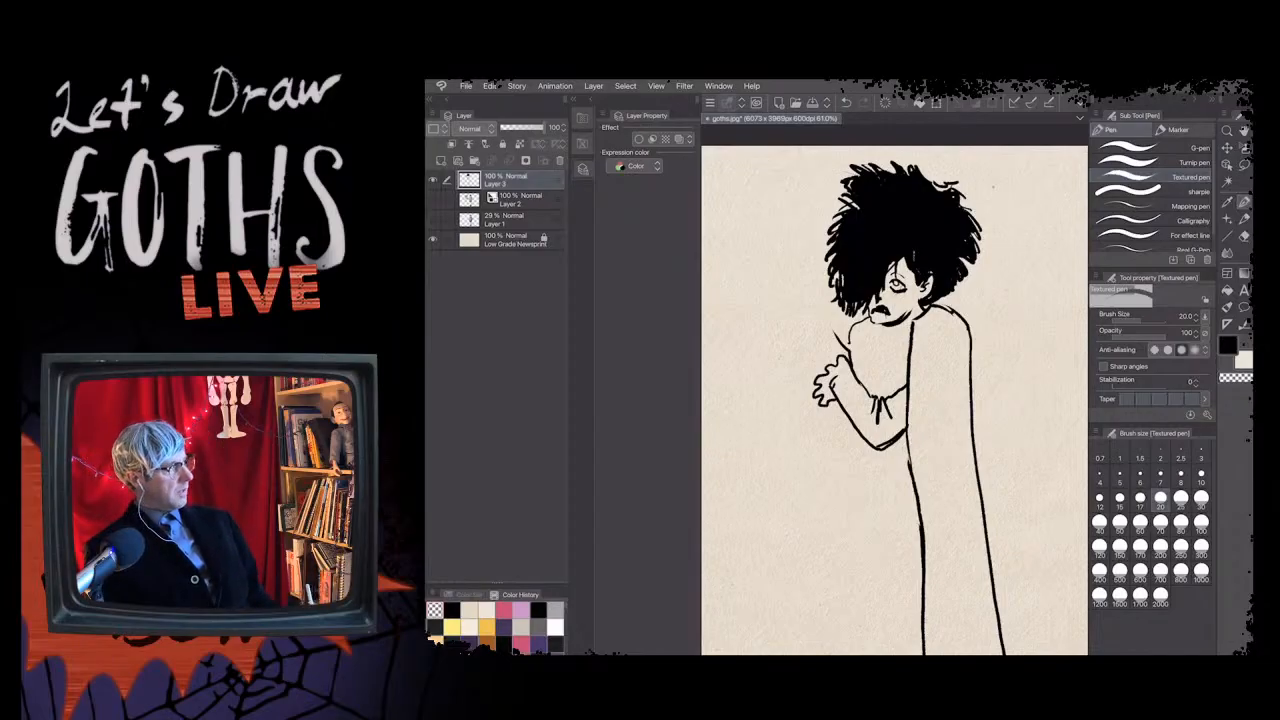
{"action": "left_click_drag", "start_coordinate": [854, 371], "coordinate": [846, 359]}
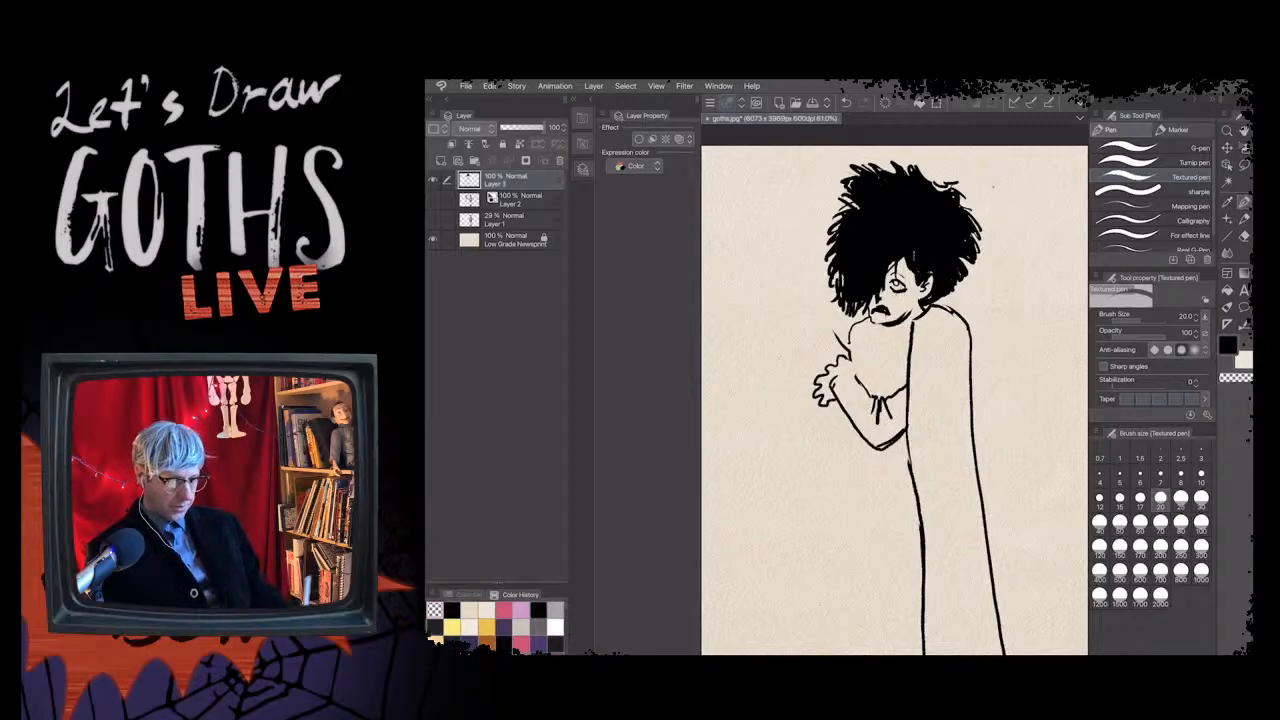
{"action": "key", "text": "c"}
{"action": "left_click_drag", "start_coordinate": [859, 379], "coordinate": [853, 363]}
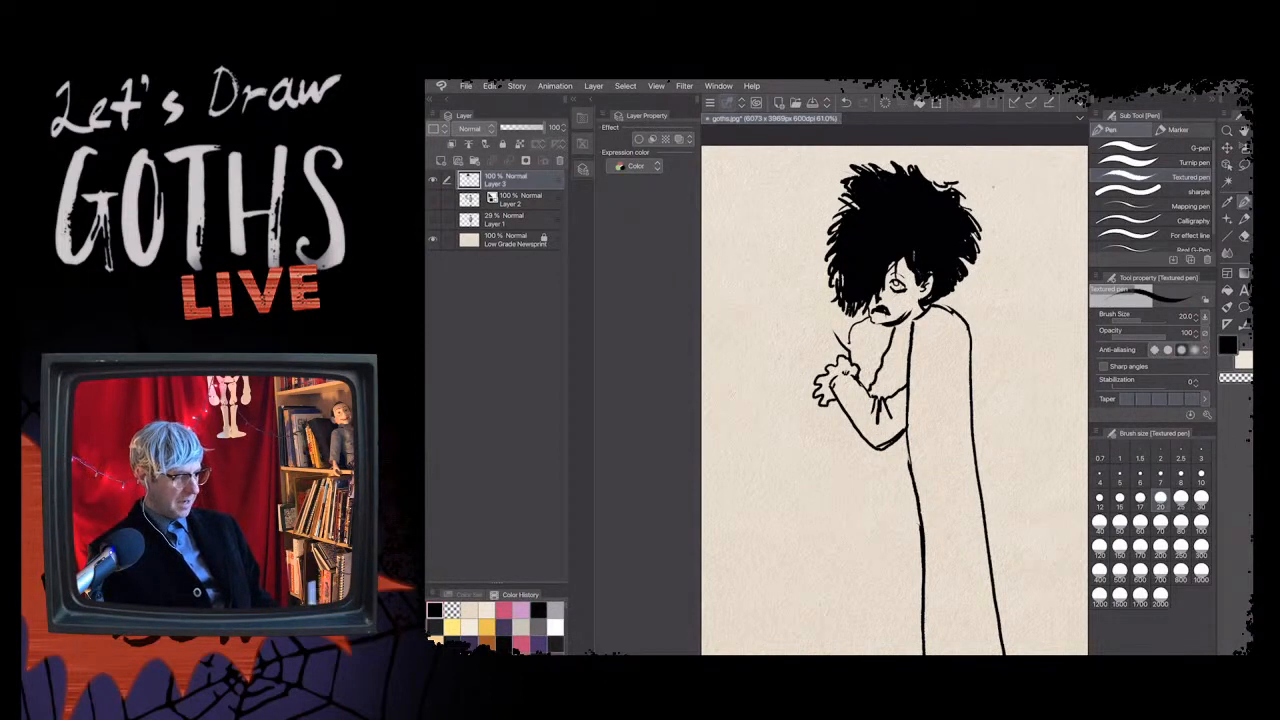
- Ink the collar line joining the robe to the neck and erase the stray stroke above the raised cuff with transparent colour
{"action": "mouse_move", "coordinate": [908, 392]}
{"action": "left_mouse_down"}
{"action": "mouse_move", "coordinate": [898, 332]}
{"action": "mouse_move", "coordinate": [922, 313]}
{"action": "left_mouse_up"}
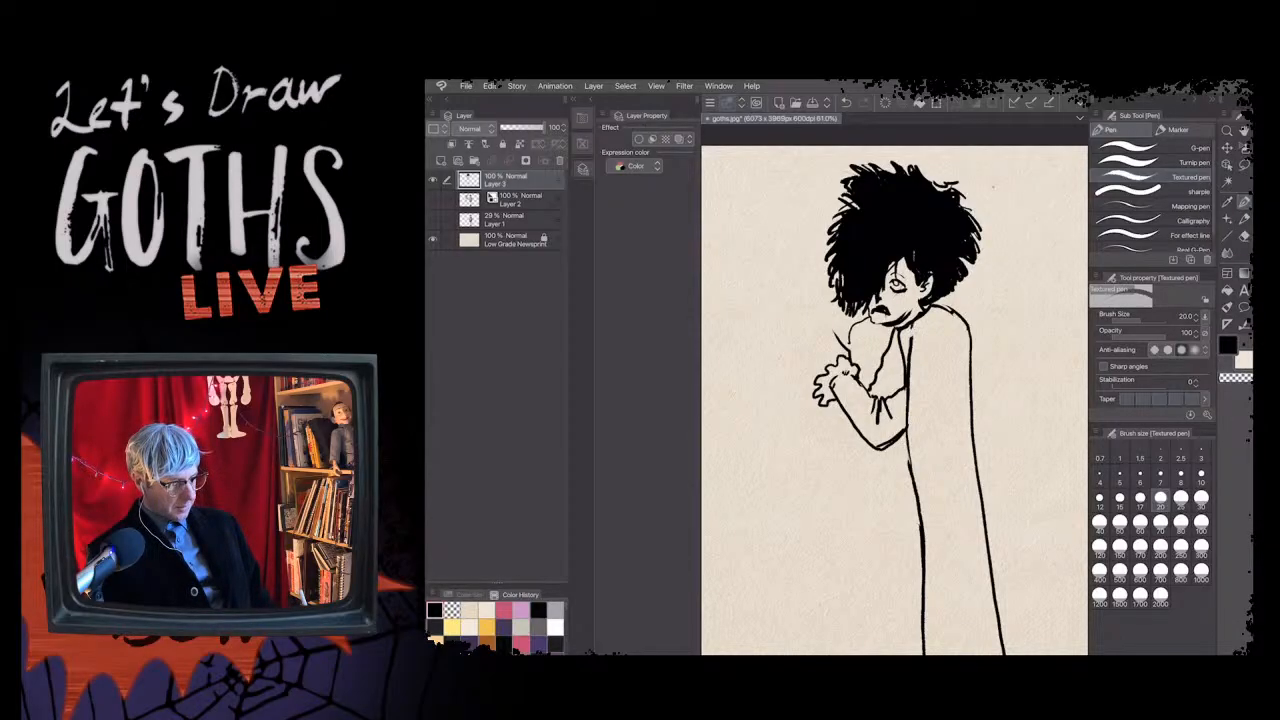
{"action": "left_click_drag", "start_coordinate": [911, 339], "coordinate": [912, 332]}
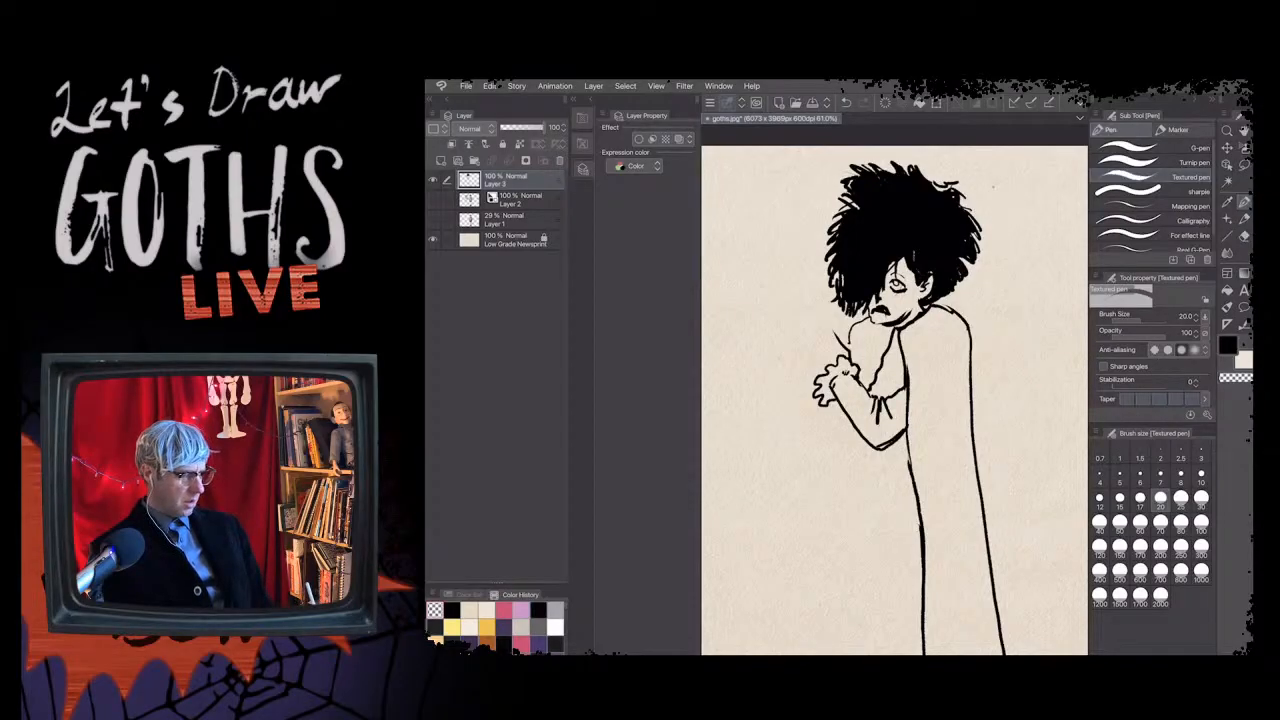
{"action": "mouse_move", "coordinate": [834, 333]}
{"action": "left_mouse_down"}
{"action": "mouse_move", "coordinate": [849, 355]}
{"action": "mouse_move", "coordinate": [843, 346]}
{"action": "left_mouse_up"}
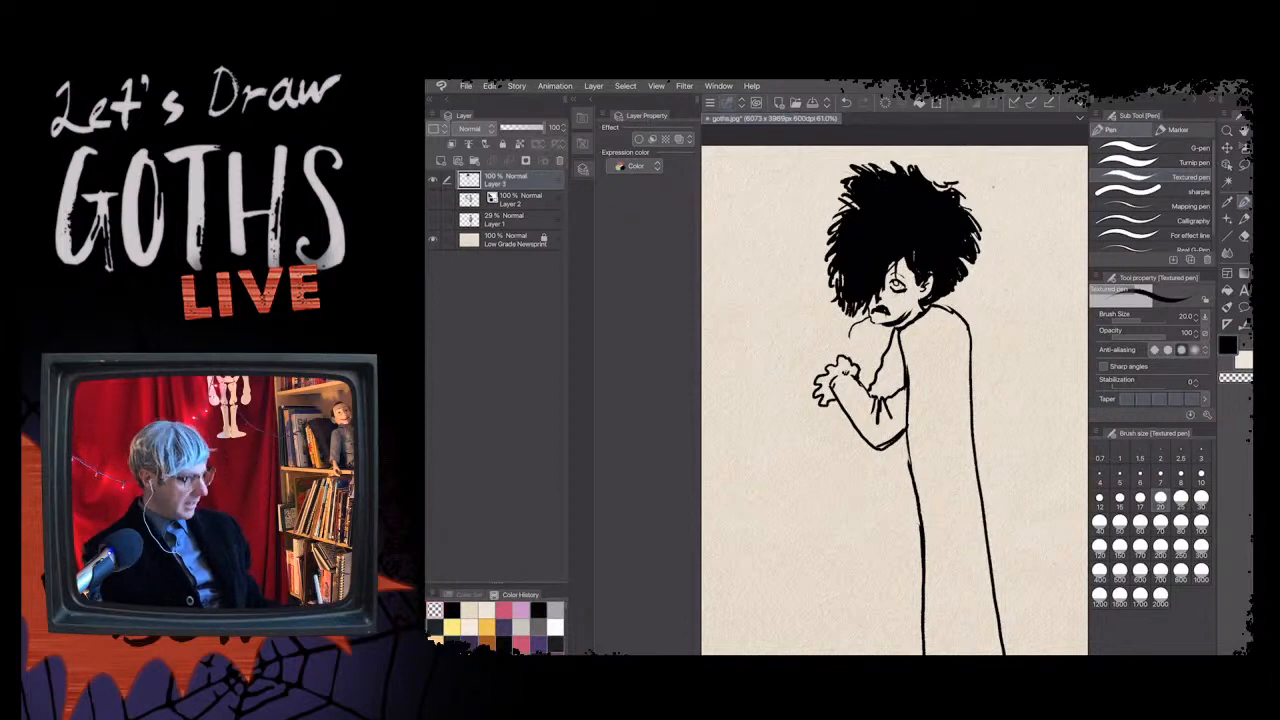
- Outline the raised hand with extended fingers above the cuff in black and fill its palm and back solid black like a glove
{"action": "left_click_drag", "start_coordinate": [850, 356], "coordinate": [826, 328]}
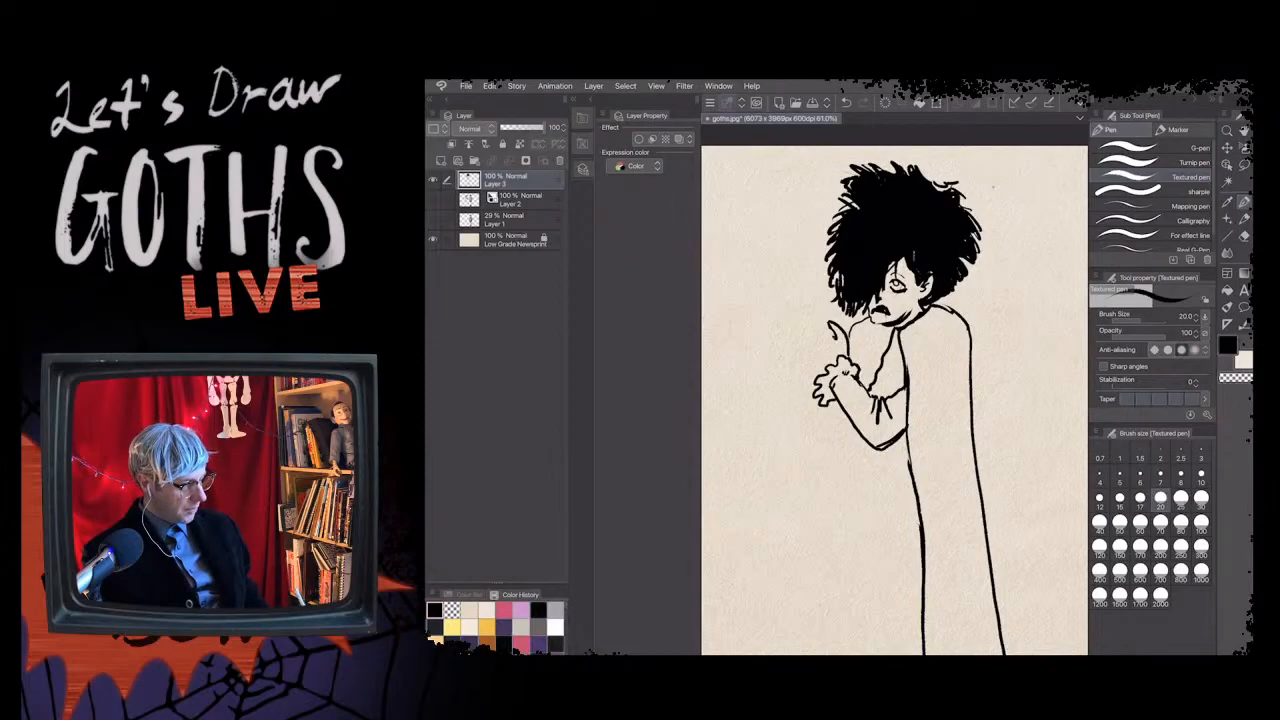
{"action": "left_click_drag", "start_coordinate": [836, 334], "coordinate": [816, 321]}
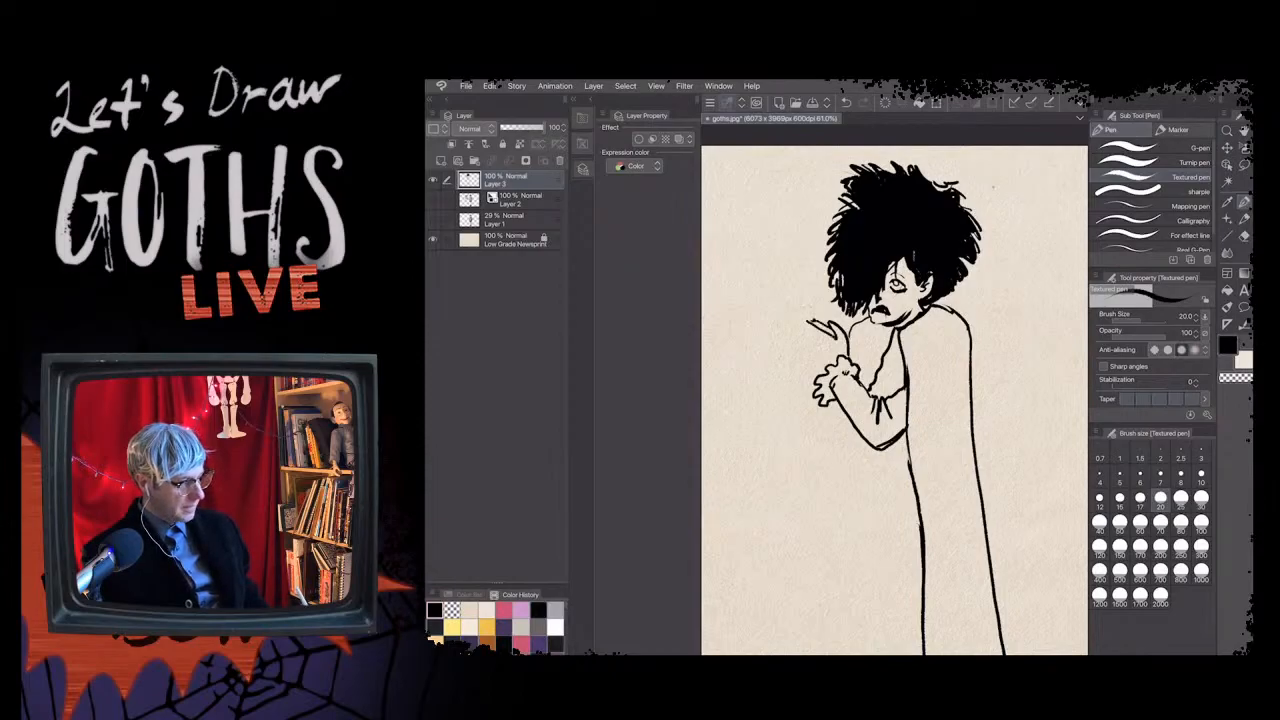
{"action": "key", "text": "ctrl+z"}
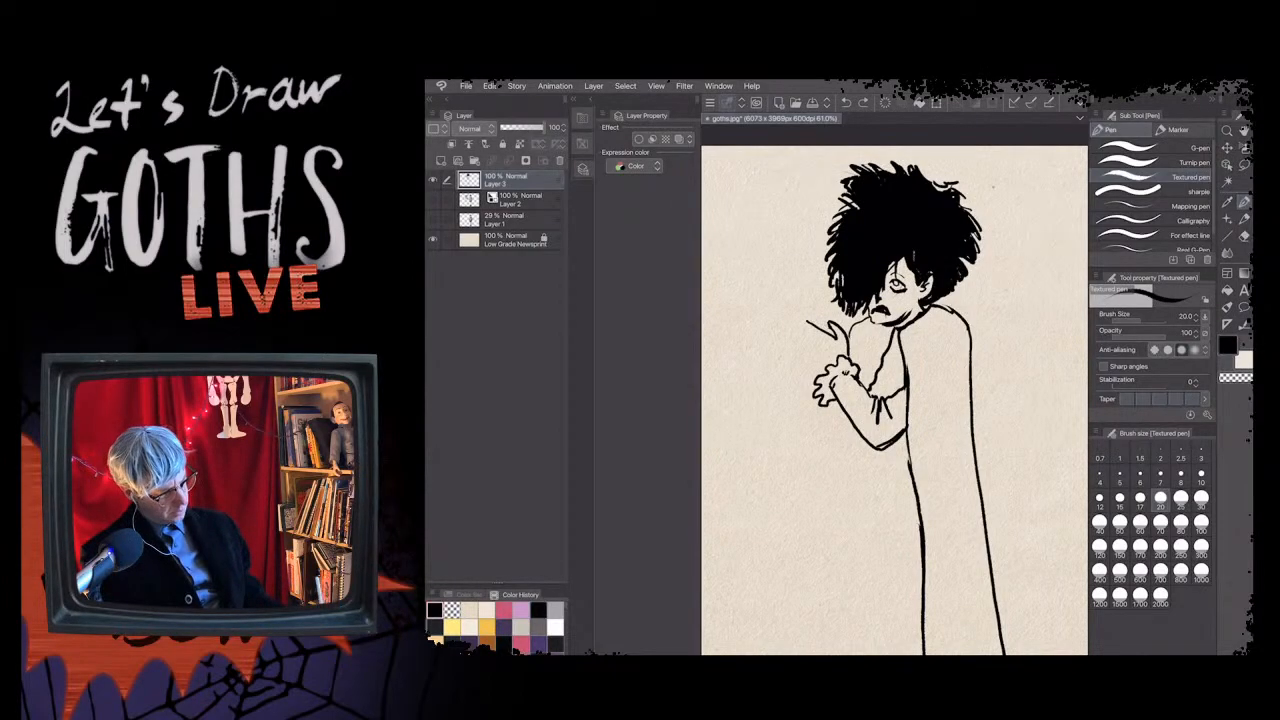
{"action": "left_click_drag", "start_coordinate": [828, 328], "coordinate": [816, 321]}
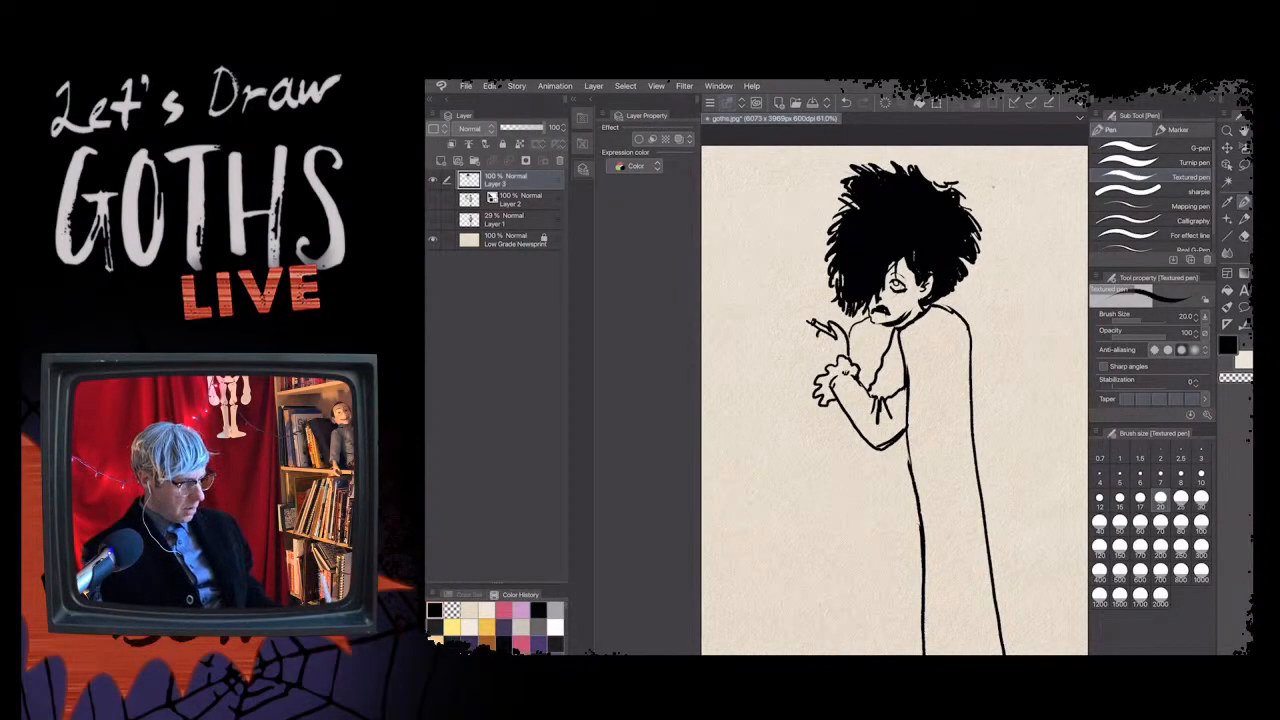
{"action": "left_click_drag", "start_coordinate": [827, 337], "coordinate": [817, 344]}
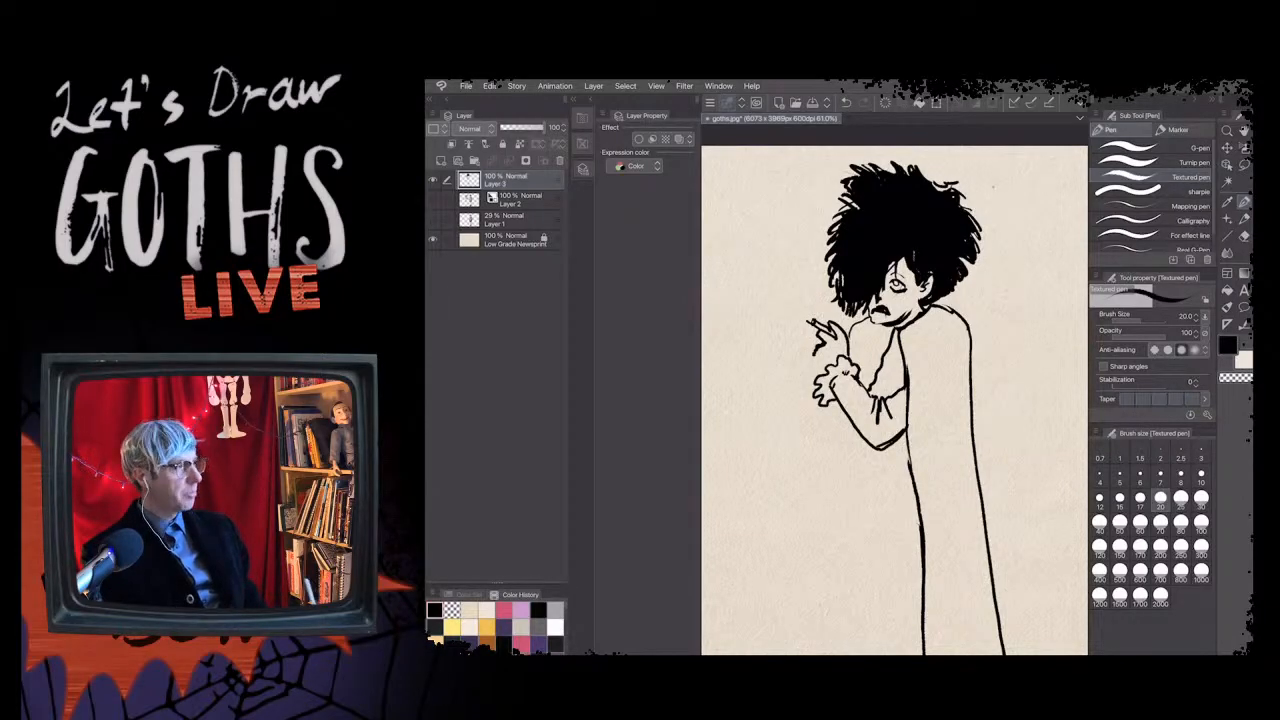
{"action": "left_click_drag", "start_coordinate": [816, 354], "coordinate": [828, 373]}
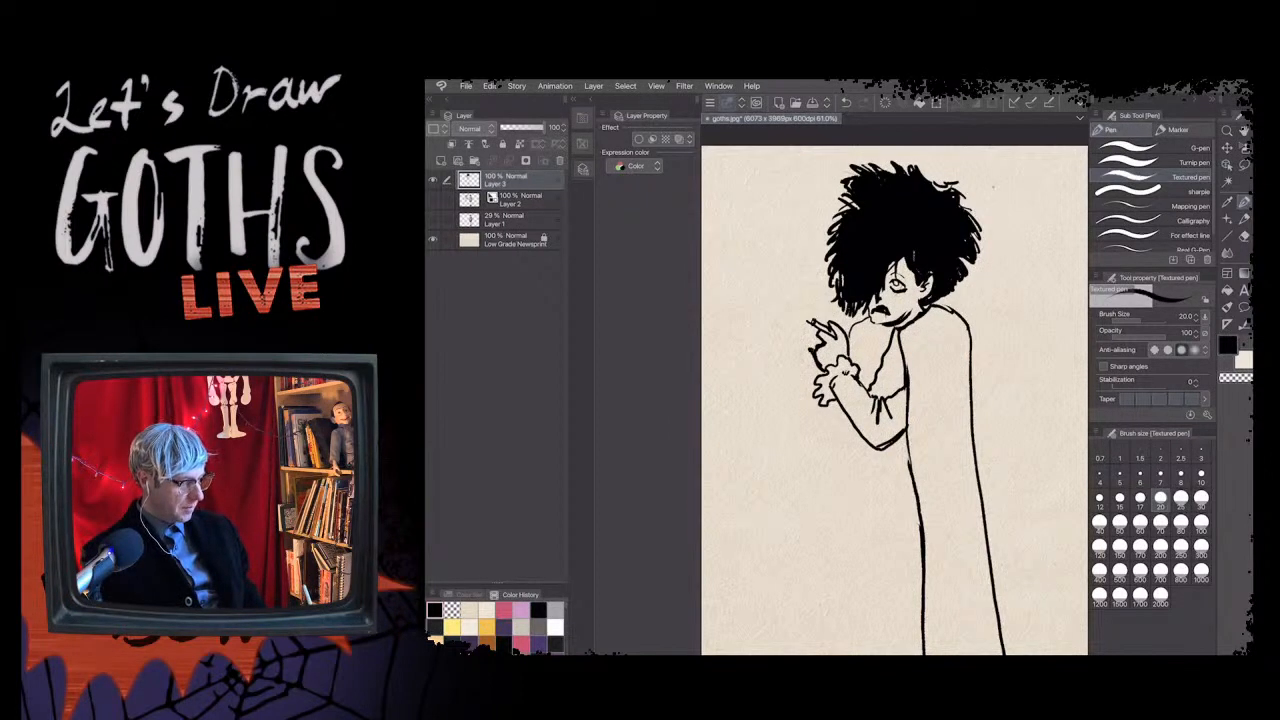
{"action": "left_click_drag", "start_coordinate": [807, 340], "coordinate": [814, 349]}
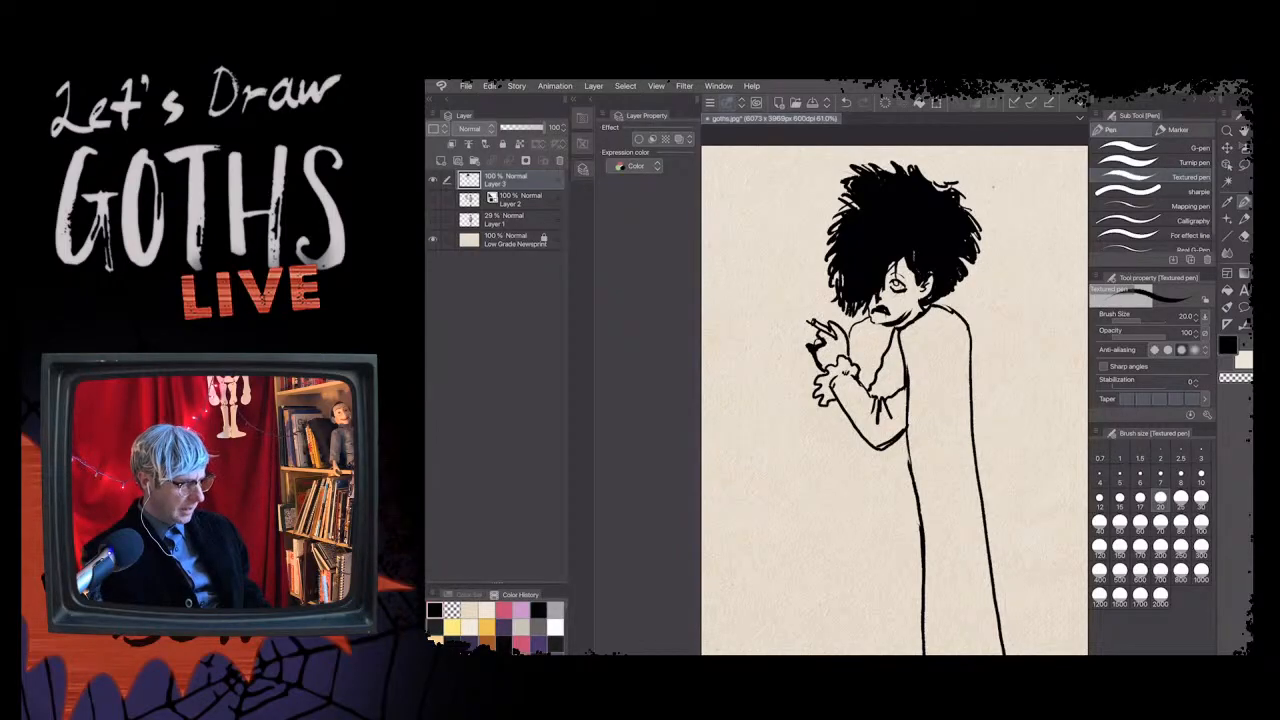
{"action": "mouse_move", "coordinate": [820, 345]}
{"action": "left_mouse_down"}
{"action": "mouse_move", "coordinate": [834, 335]}
{"action": "mouse_move", "coordinate": [846, 346]}
{"action": "left_mouse_up"}
{"action": "mouse_move", "coordinate": [838, 334]}
{"action": "left_mouse_down"}
{"action": "mouse_move", "coordinate": [846, 350]}
{"action": "mouse_move", "coordinate": [818, 358]}
{"action": "mouse_move", "coordinate": [828, 368]}
{"action": "left_mouse_up"}
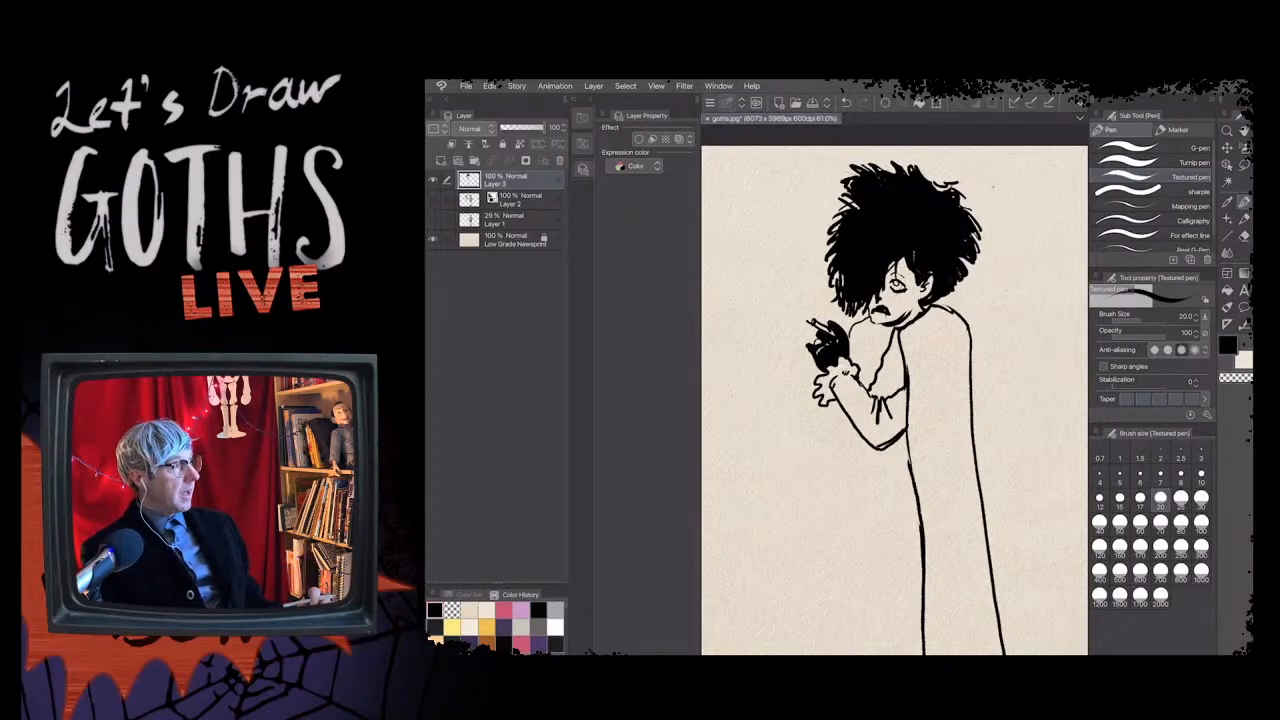
- Ink the robe's long inner and outer edges from below the raised arm down to the hem, plus the lower arm's sleeve line
{"action": "scroll", "coordinate": [894, 400], "scroll_direction": "down", "scroll_amount": 1}
{"action": "scroll", "coordinate": [894, 390], "scroll_direction": "down", "scroll_amount": 1}
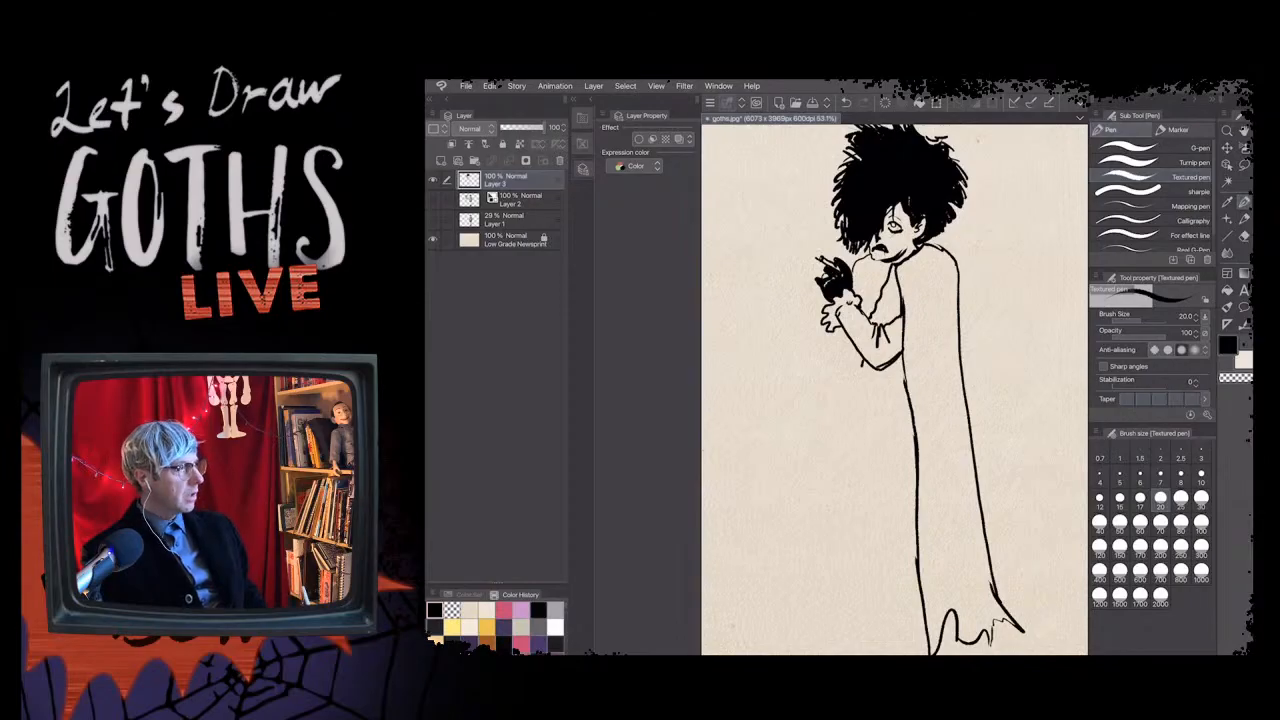
{"action": "mouse_move", "coordinate": [854, 345]}
{"action": "left_mouse_down"}
{"action": "mouse_move", "coordinate": [818, 385]}
{"action": "mouse_move", "coordinate": [832, 650]}
{"action": "left_mouse_up"}
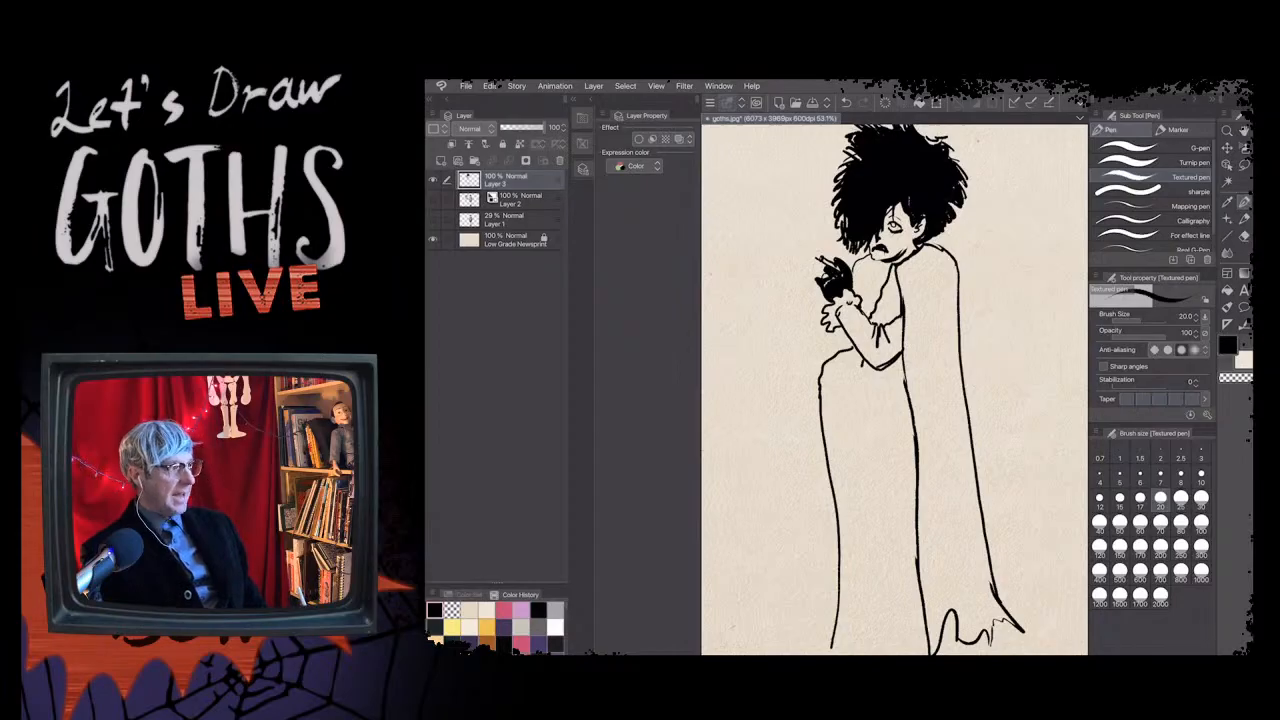
{"action": "left_click_drag", "start_coordinate": [828, 365], "coordinate": [878, 396]}
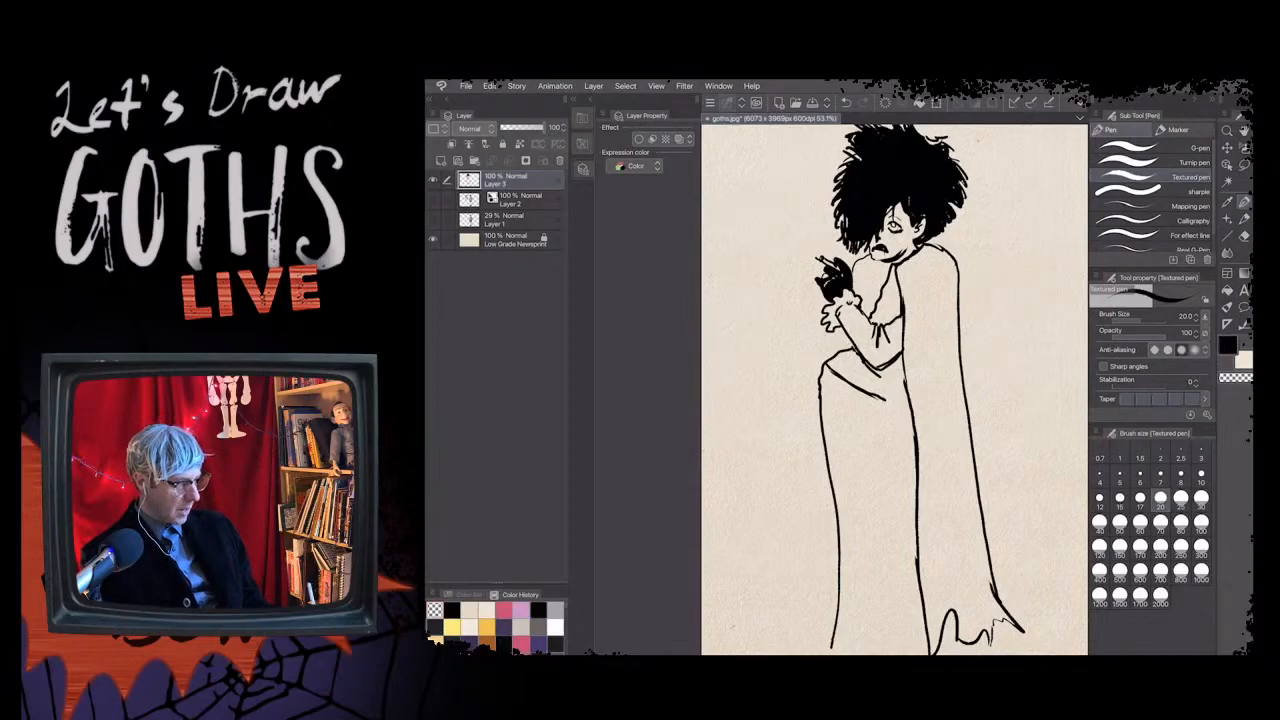
{"action": "key", "text": "c"}
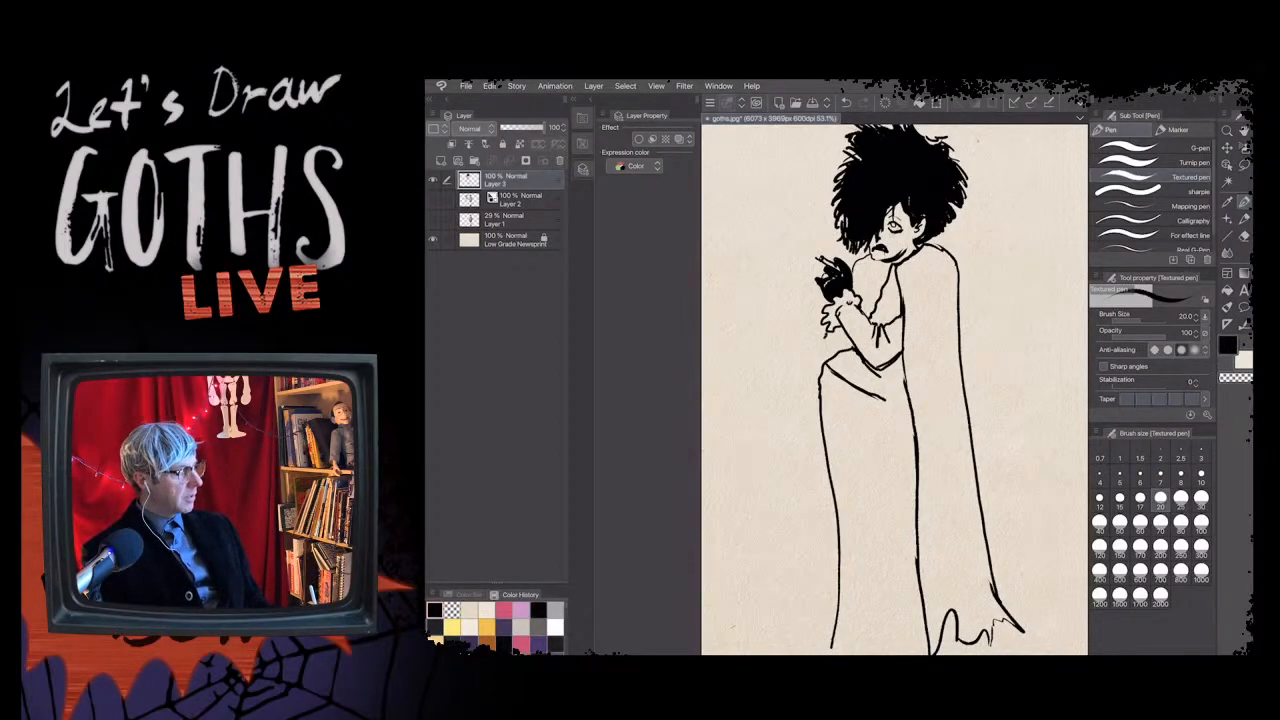
{"action": "mouse_move", "coordinate": [828, 332]}
{"action": "left_mouse_down"}
{"action": "mouse_move", "coordinate": [807, 369]}
{"action": "mouse_move", "coordinate": [809, 576]}
{"action": "mouse_move", "coordinate": [795, 651]}
{"action": "left_mouse_up"}
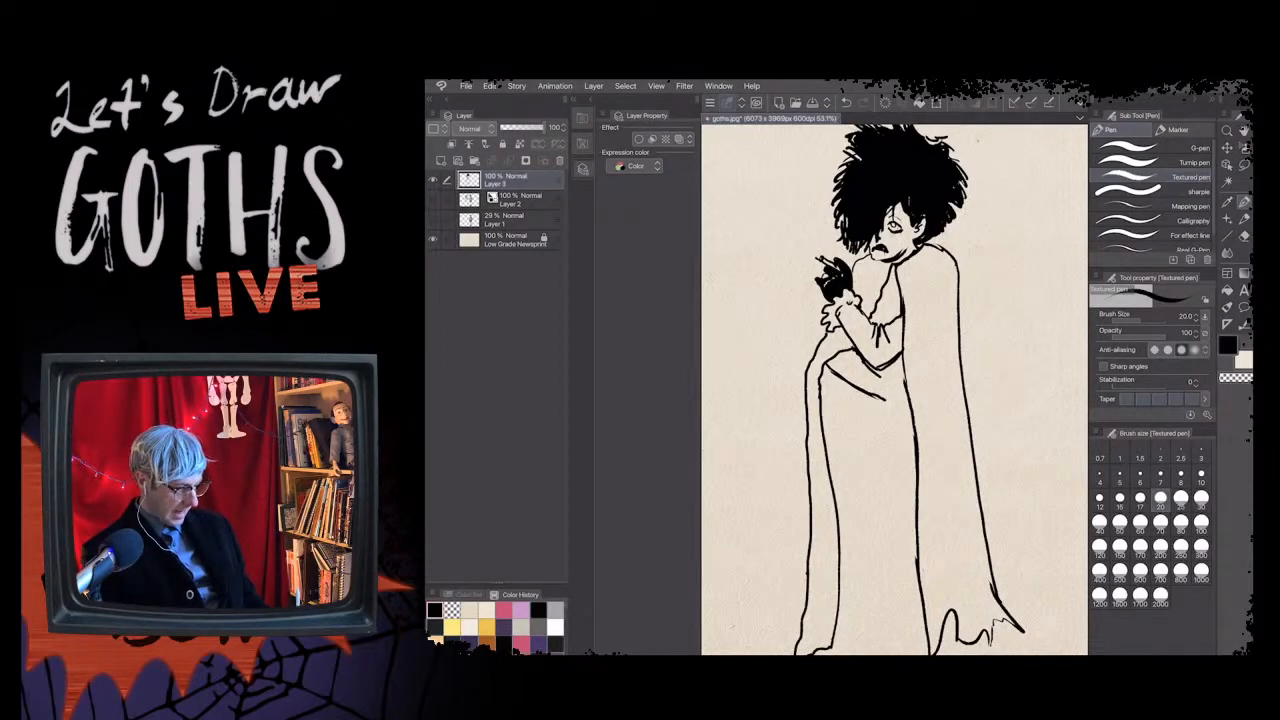
{"action": "left_click_drag", "start_coordinate": [851, 596], "coordinate": [840, 606]}
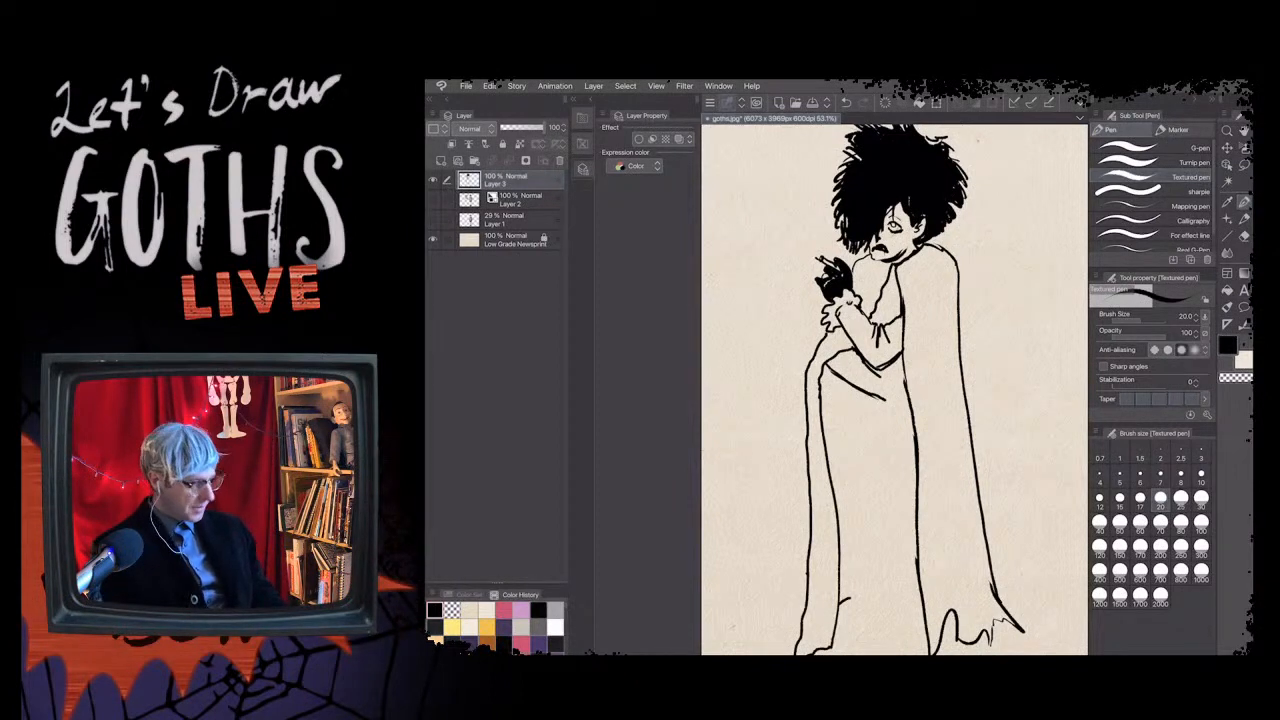
- Draw the lower hand reaching across the robe with spread fingers and blacken its wrist as a glove
{"action": "left_click_drag", "start_coordinate": [893, 384], "coordinate": [943, 371]}
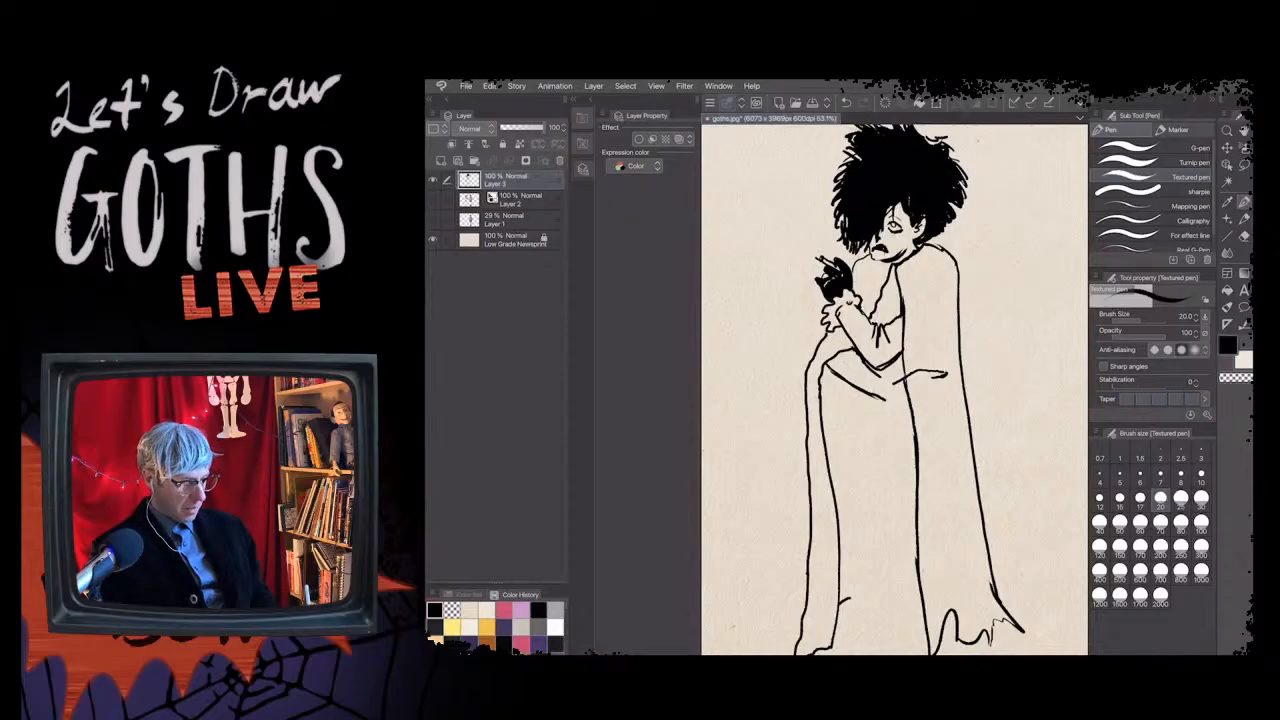
{"action": "left_click_drag", "start_coordinate": [934, 378], "coordinate": [949, 382]}
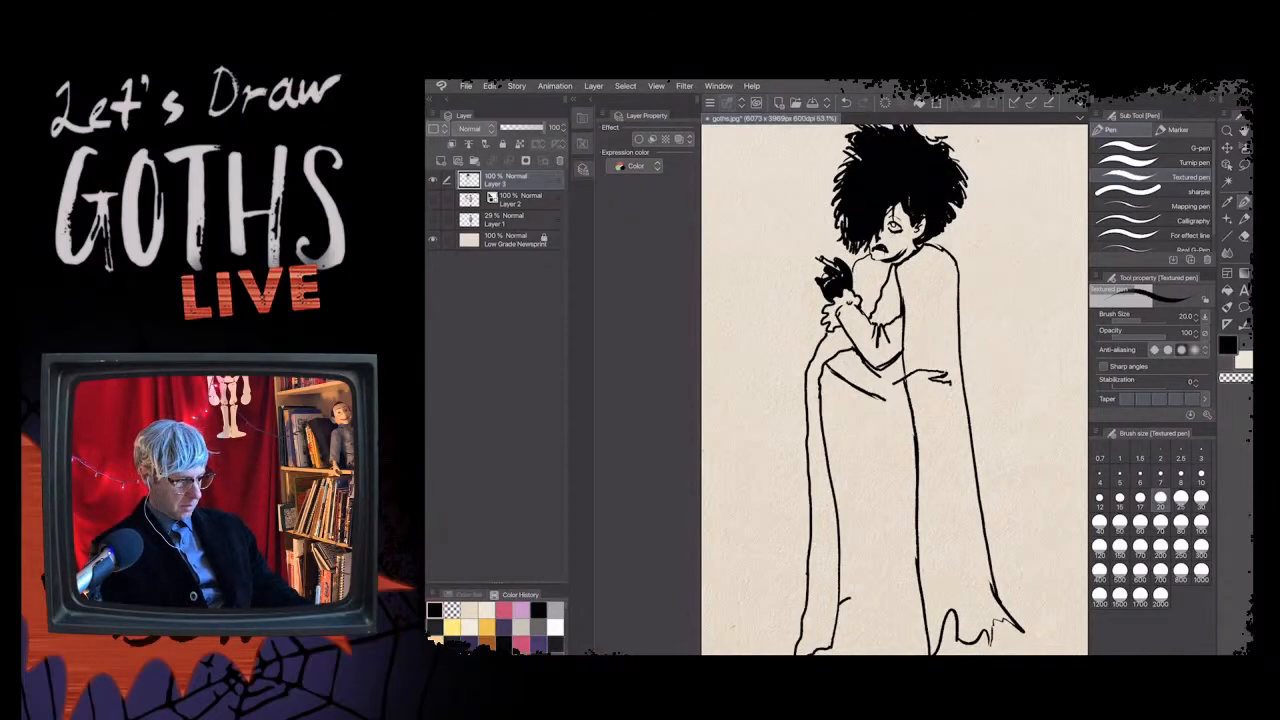
{"action": "mouse_move", "coordinate": [948, 388]}
{"action": "left_mouse_down"}
{"action": "mouse_move", "coordinate": [926, 386]}
{"action": "mouse_move", "coordinate": [935, 398]}
{"action": "left_mouse_up"}
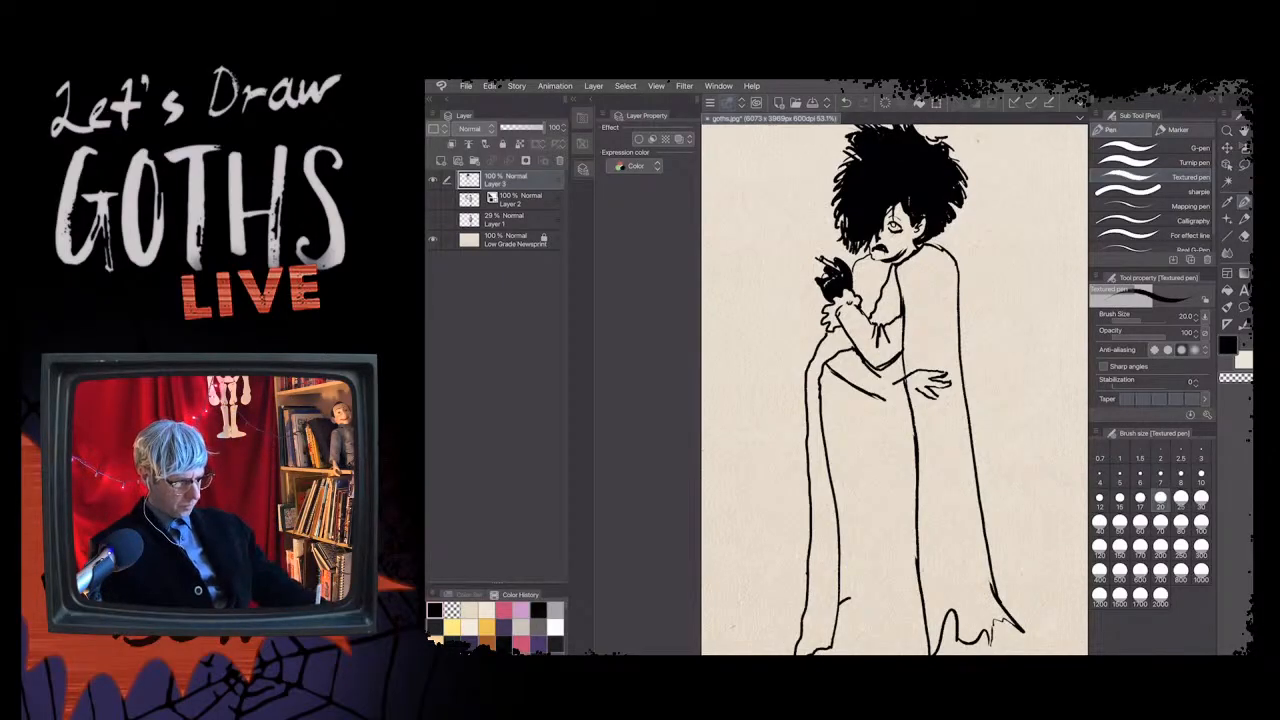
{"action": "left_click_drag", "start_coordinate": [940, 392], "coordinate": [882, 402]}
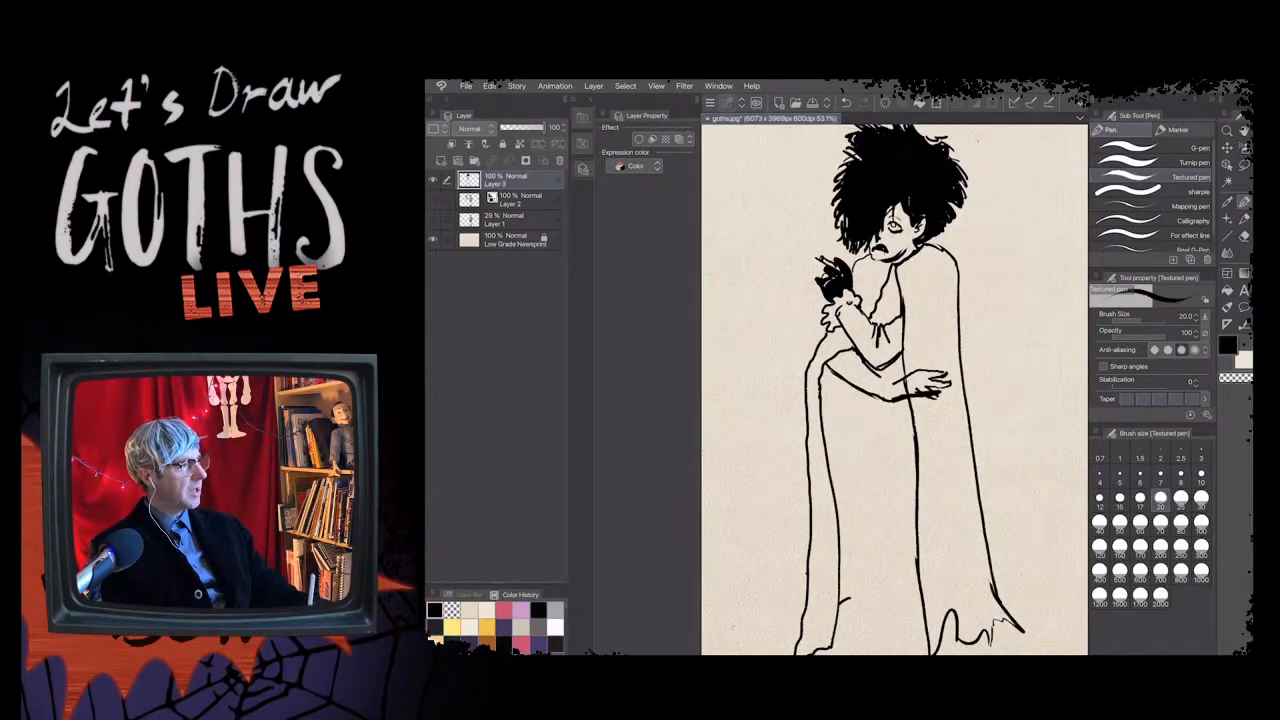
{"action": "left_click_drag", "start_coordinate": [930, 375], "coordinate": [894, 396]}
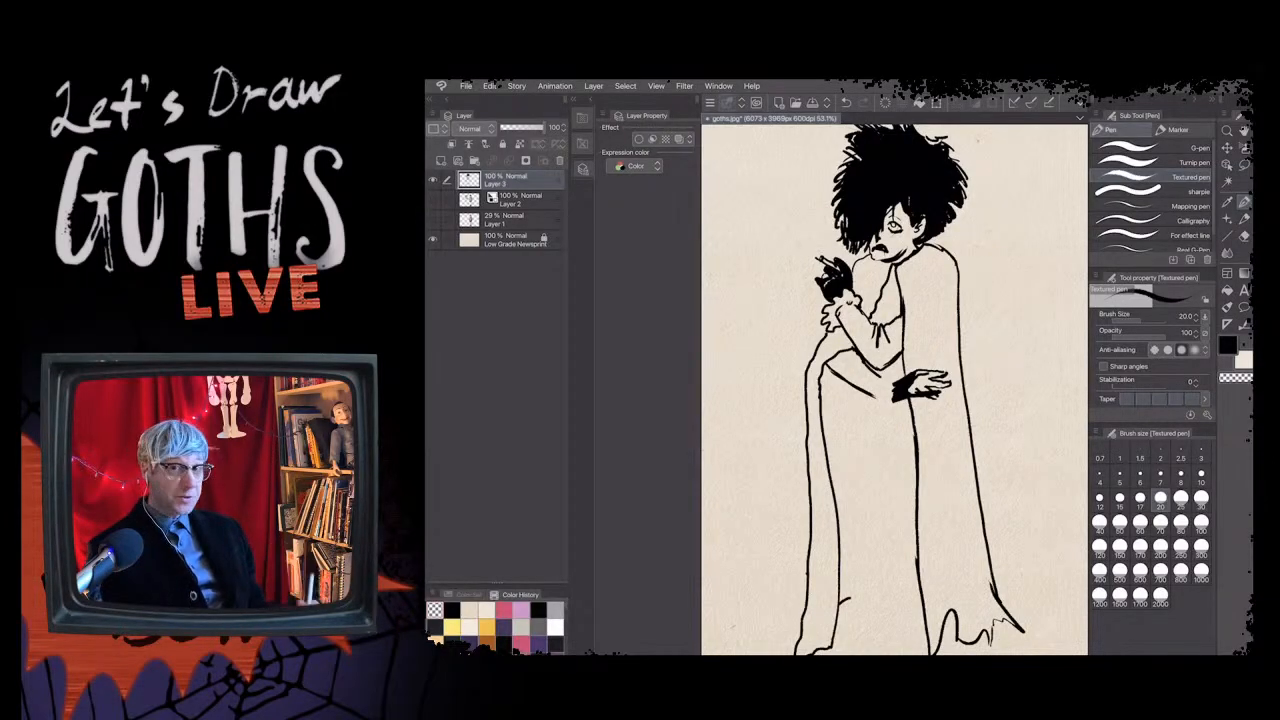
- Ink a scalloped, ruffled cuff around the wrist of the lower hand, redrawing its lower edge and adding inner ruffle lines
{"action": "left_click_drag", "start_coordinate": [895, 385], "coordinate": [888, 395]}
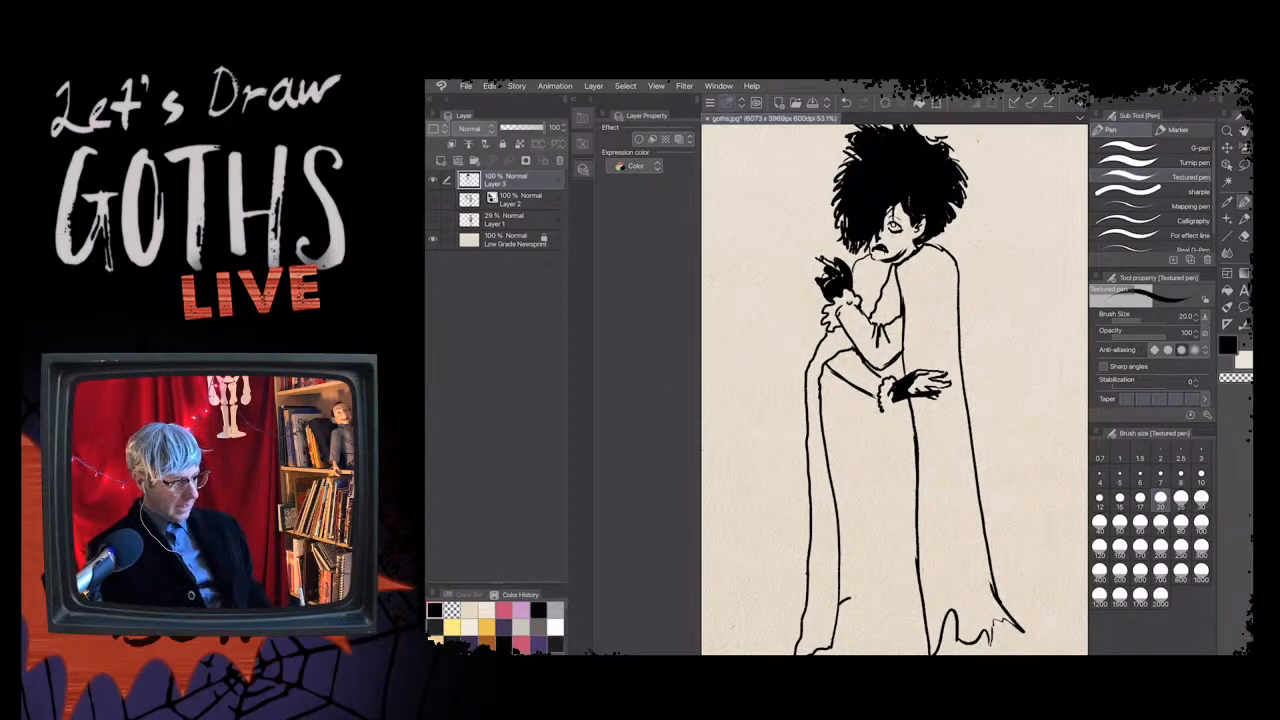
{"action": "left_click_drag", "start_coordinate": [880, 411], "coordinate": [887, 414]}
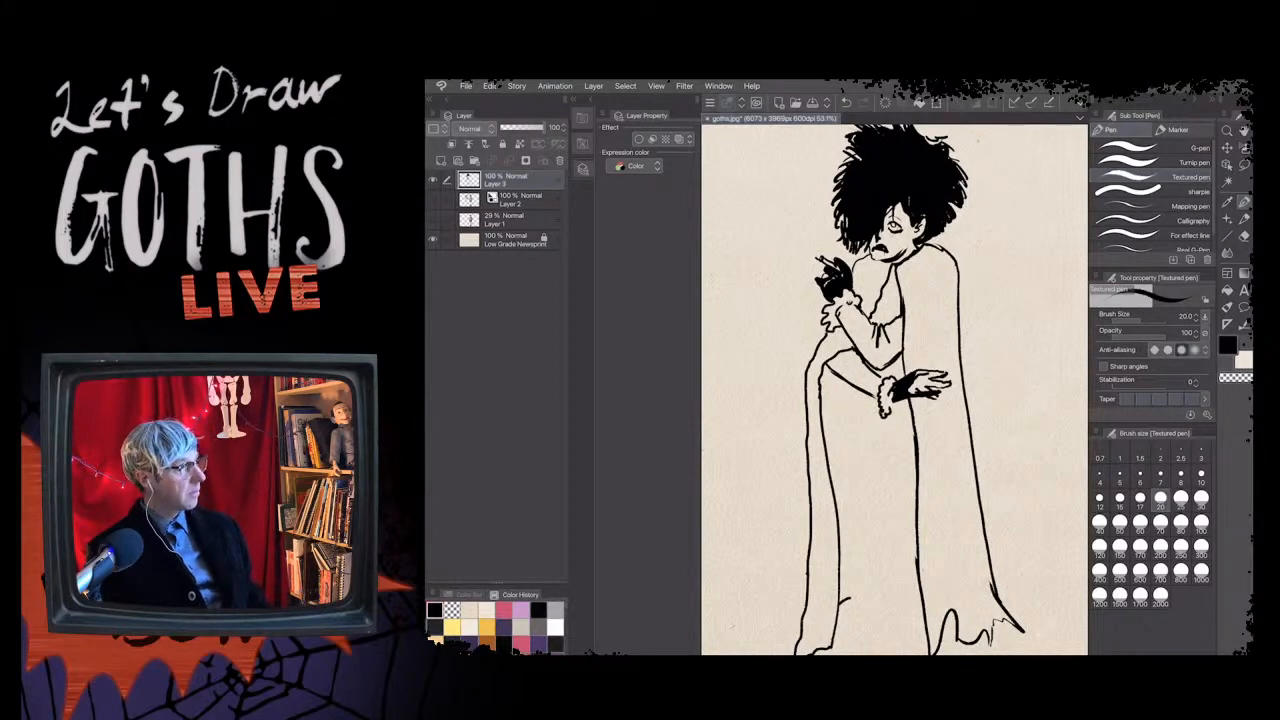
{"action": "key", "text": "ctrl+z"}
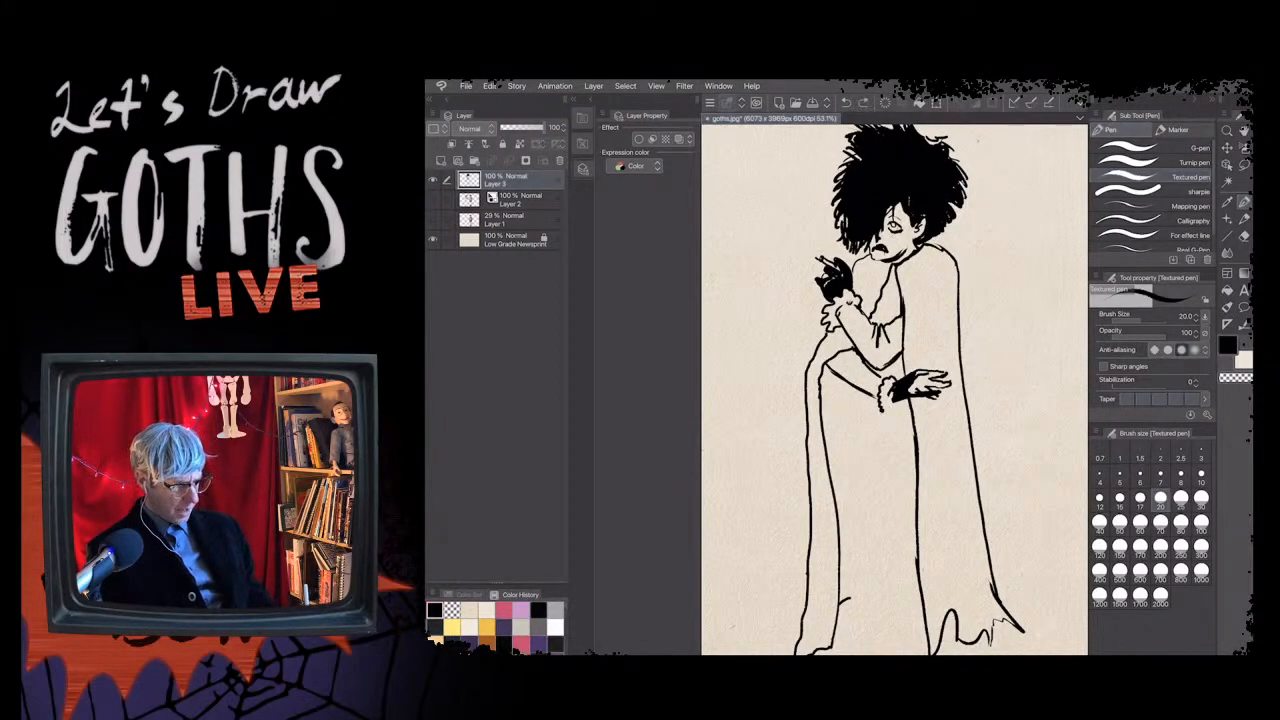
{"action": "left_click_drag", "start_coordinate": [881, 412], "coordinate": [891, 409]}
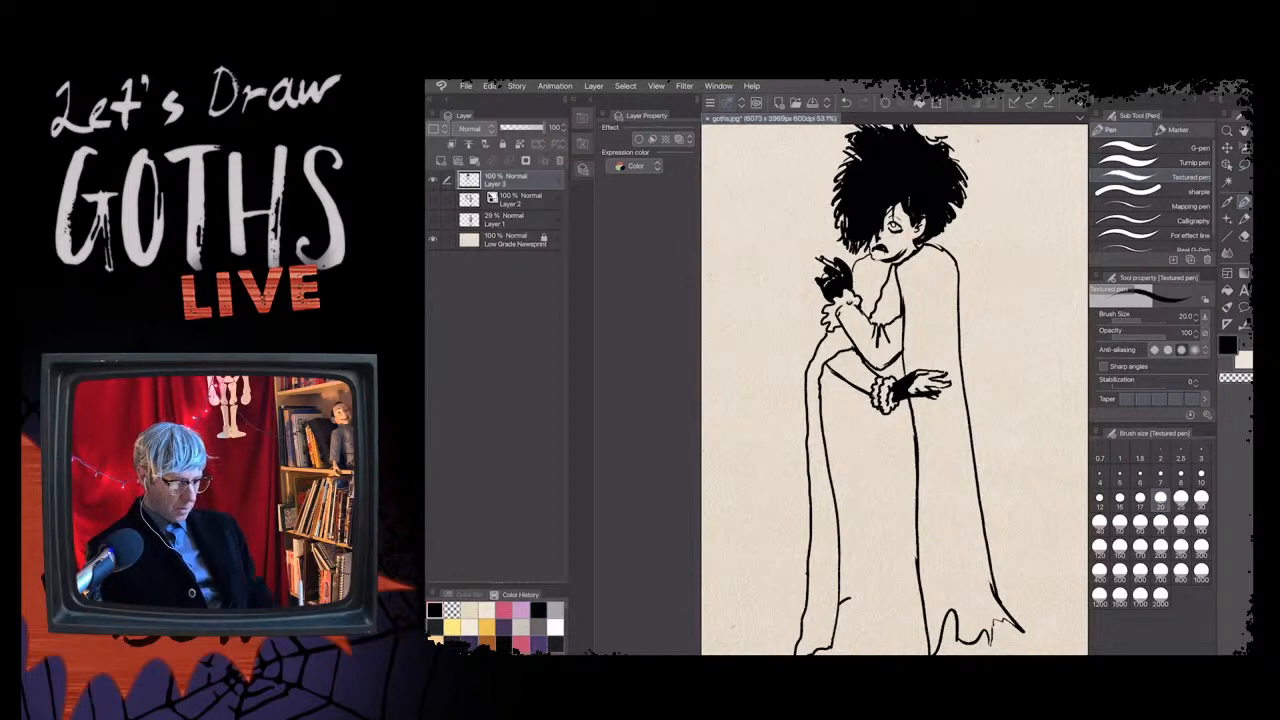
{"action": "key", "text": "c"}
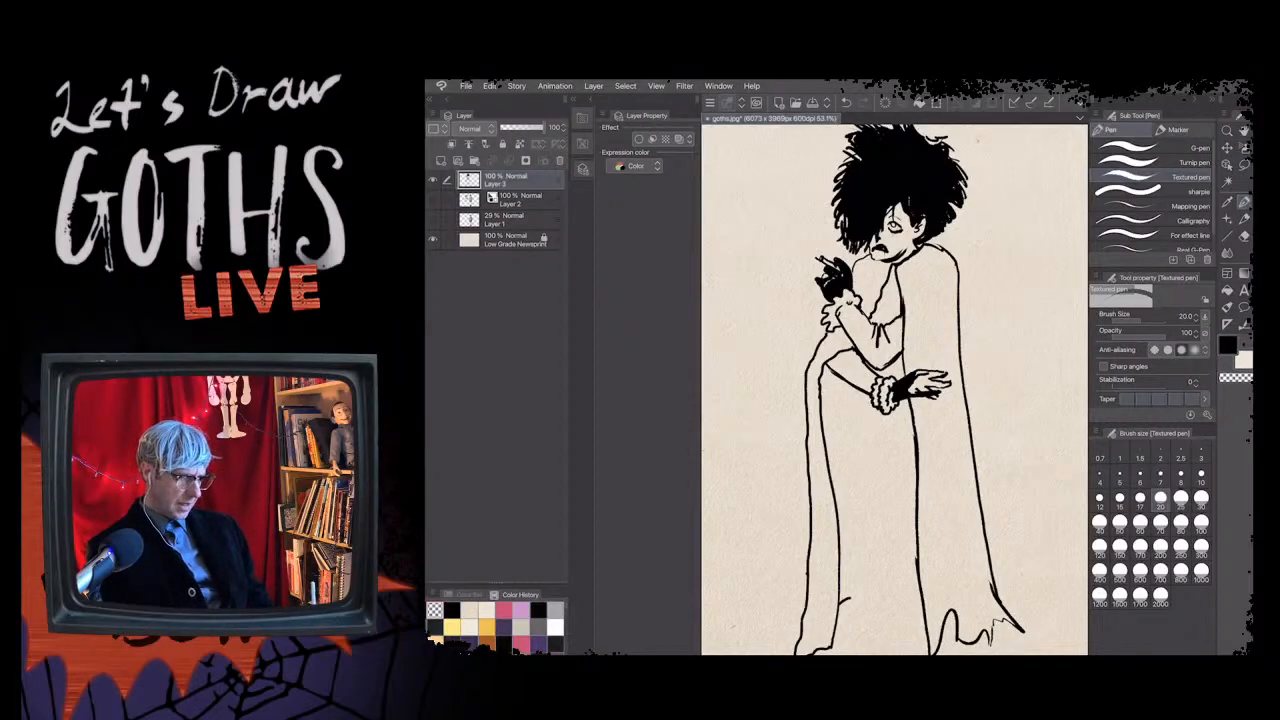
{"action": "key", "text": "c"}
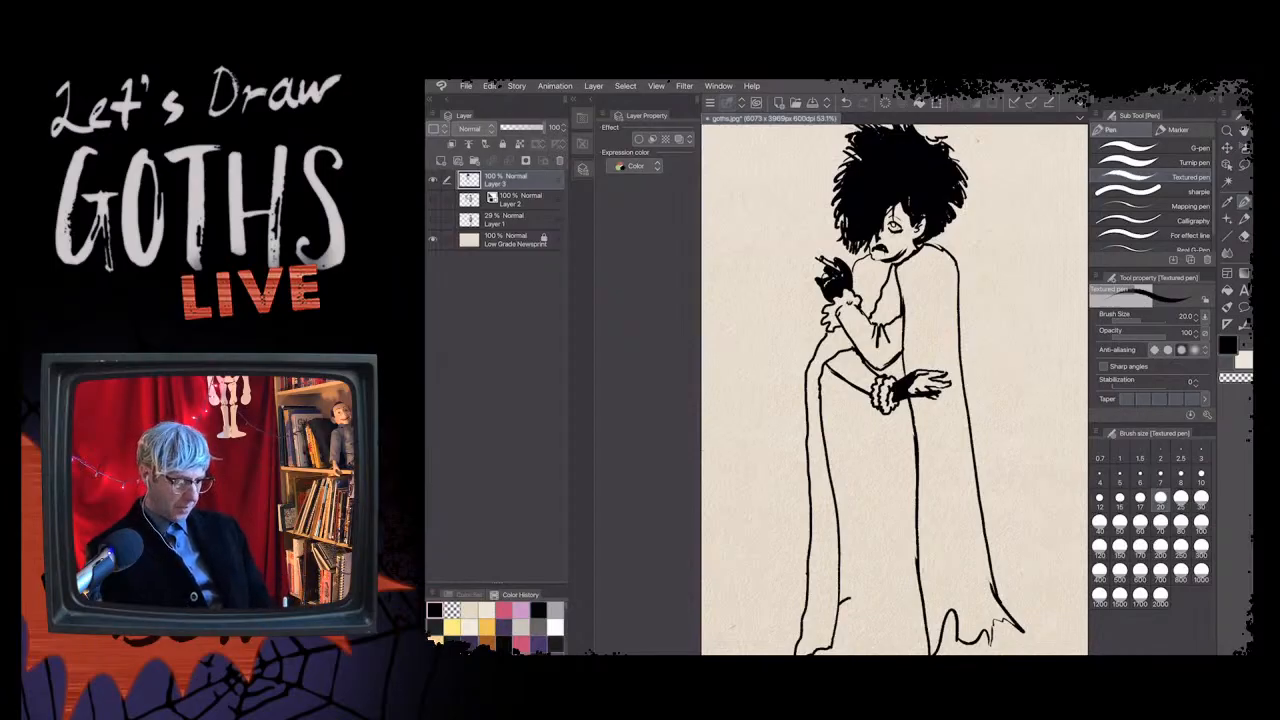
- Add broken vertical fold lines down the robe's shoulder and upper sleeve above the lower hand with brush size 15
{"action": "left_click", "coordinate": [1119, 501]}
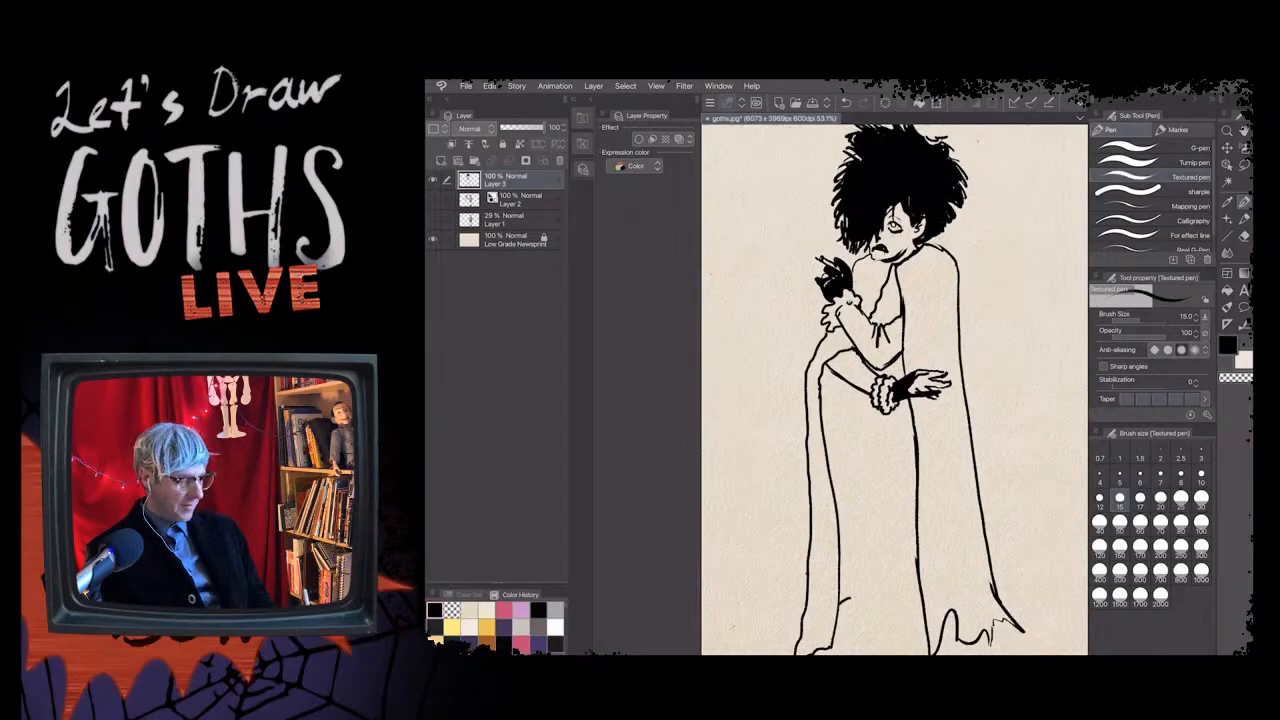
{"action": "left_click_drag", "start_coordinate": [937, 288], "coordinate": [943, 342]}
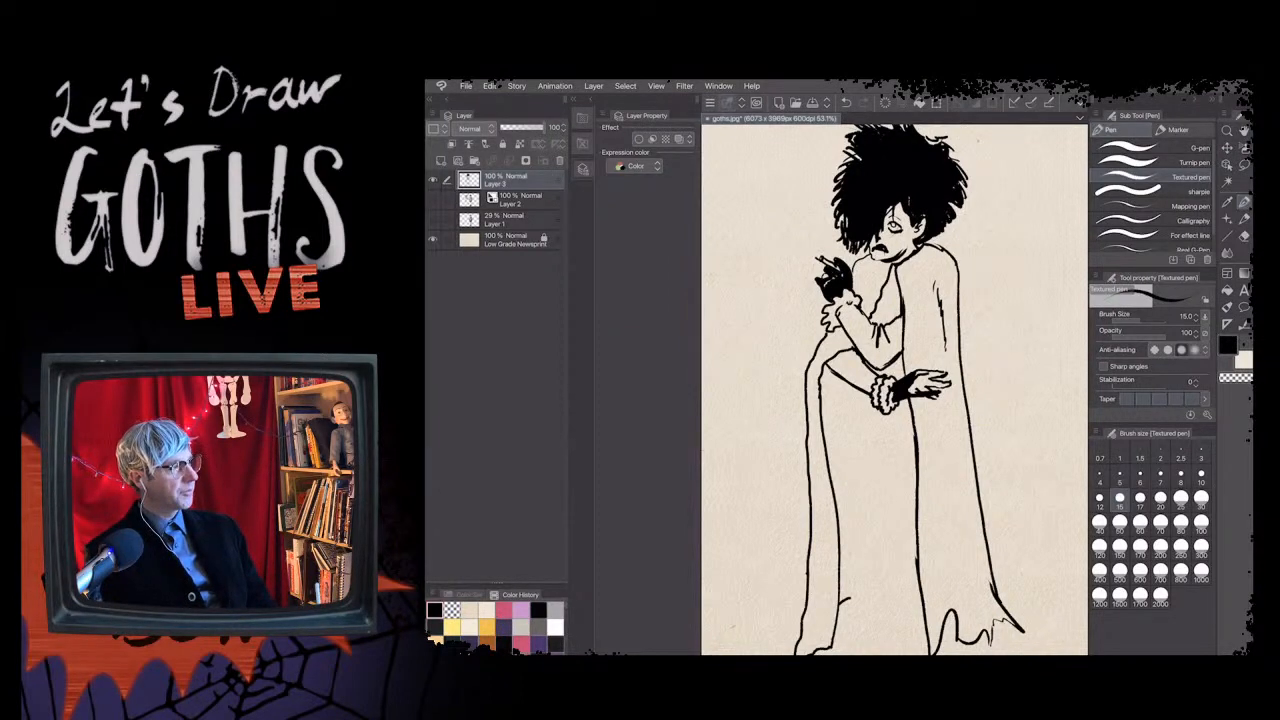
{"action": "left_click_drag", "start_coordinate": [948, 273], "coordinate": [951, 295]}
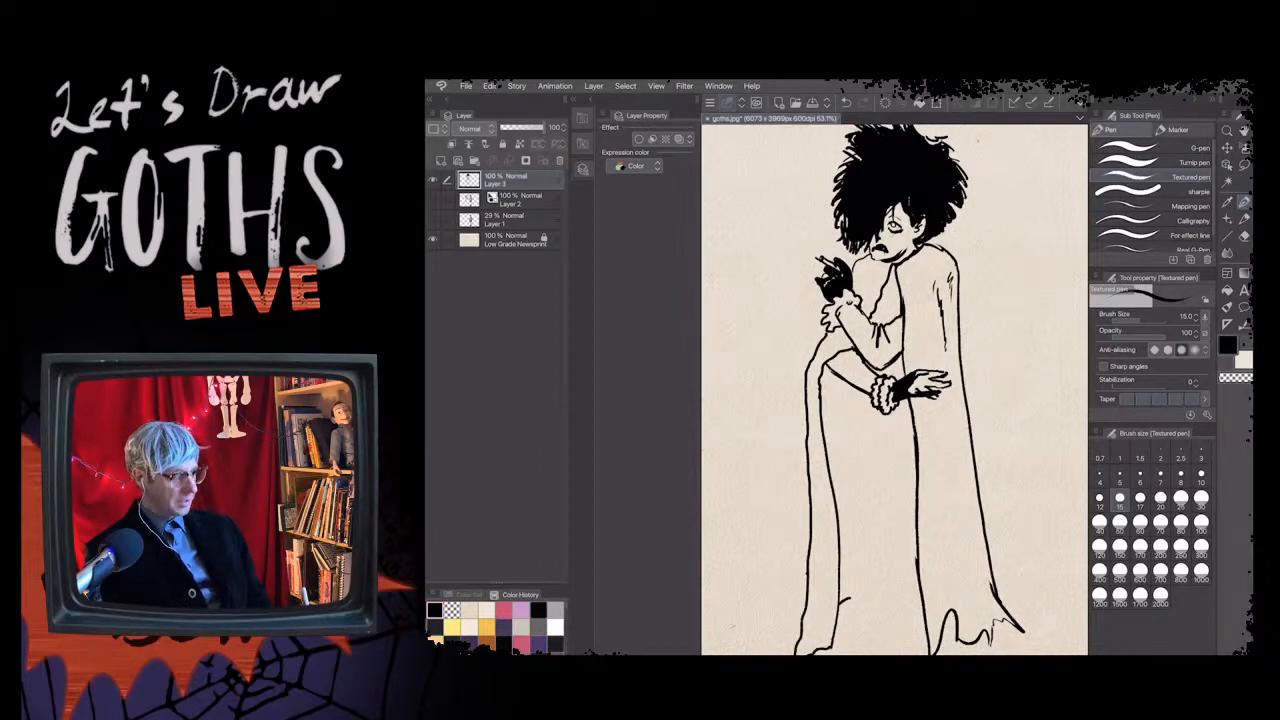
{"action": "left_click_drag", "start_coordinate": [935, 341], "coordinate": [931, 357]}
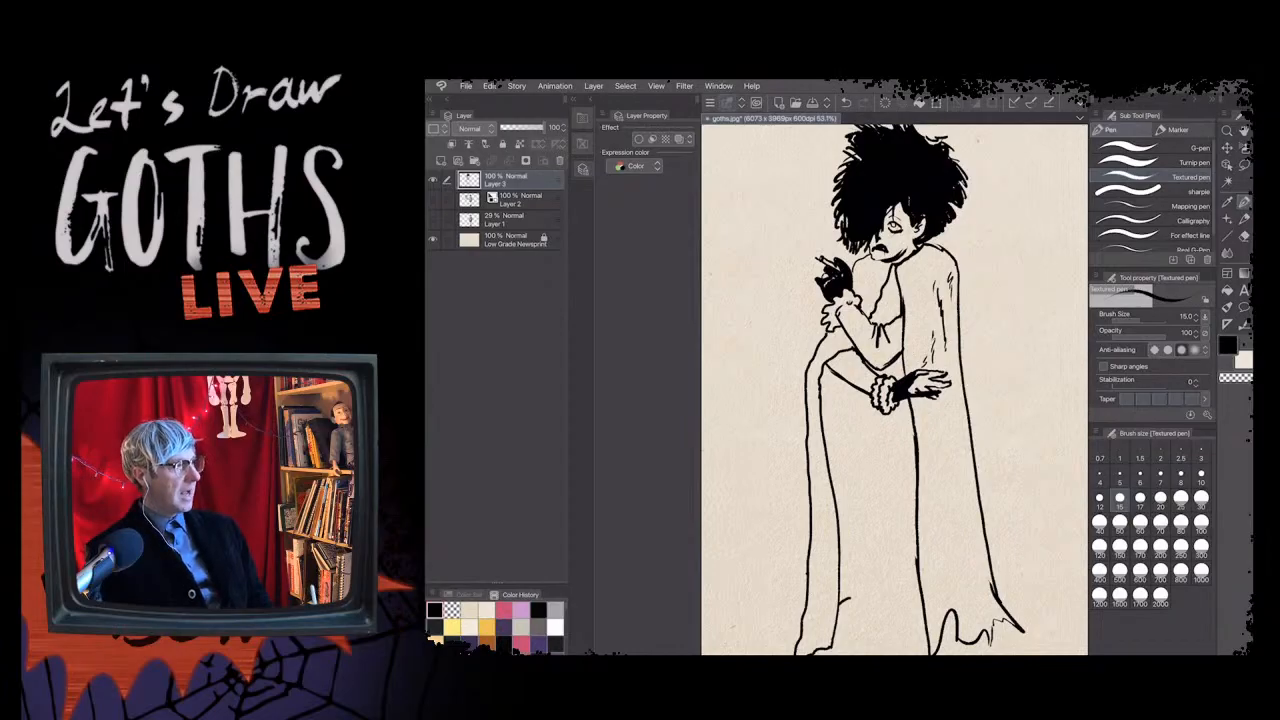
{"action": "left_click_drag", "start_coordinate": [908, 274], "coordinate": [916, 314]}
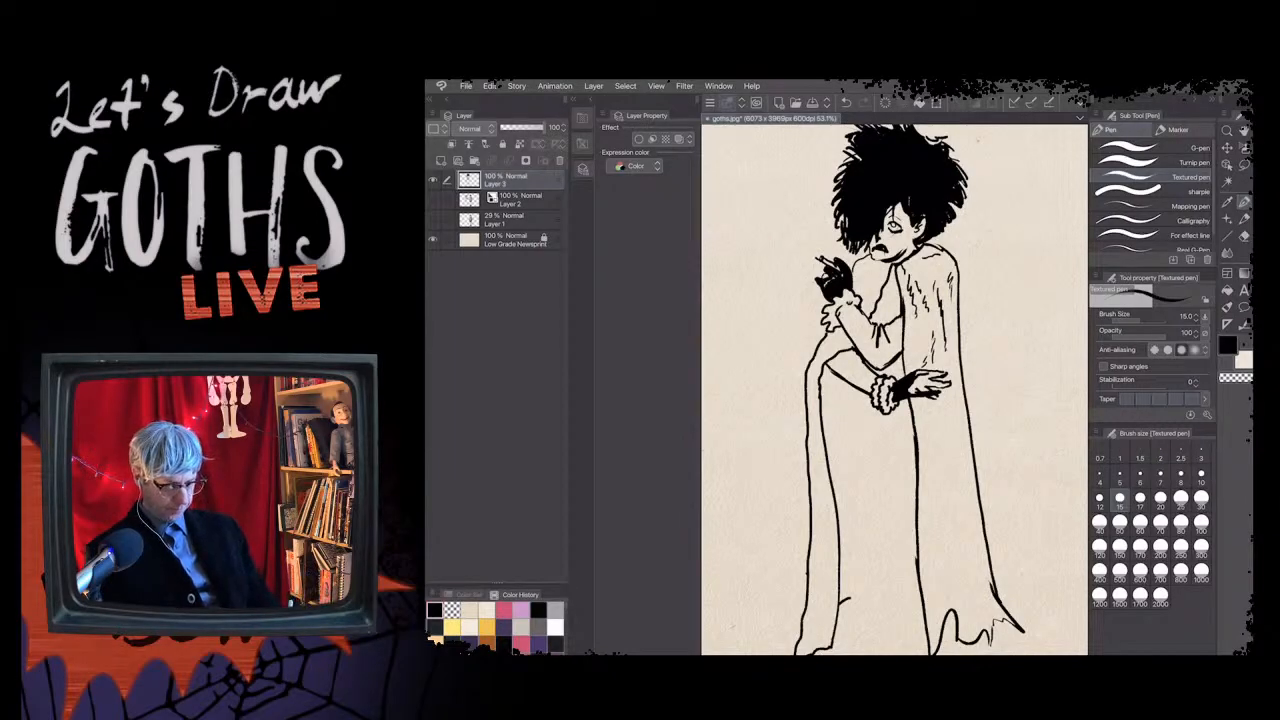
- With brush size 20, ink curling smoke rising above the raised hand and curved fold lines across the lower arm's sleeve
{"action": "left_click", "coordinate": [1160, 501]}
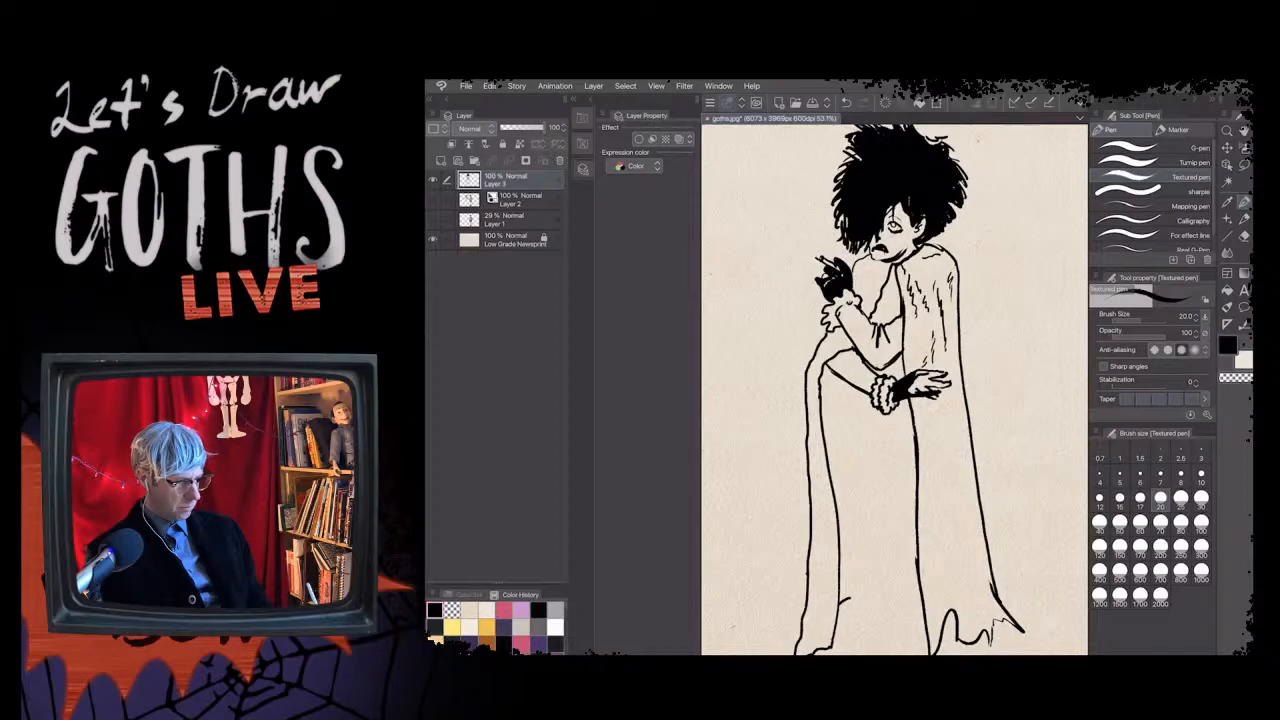
{"action": "mouse_move", "coordinate": [818, 234]}
{"action": "left_mouse_down"}
{"action": "mouse_move", "coordinate": [818, 150]}
{"action": "mouse_move", "coordinate": [800, 200]}
{"action": "mouse_move", "coordinate": [812, 246]}
{"action": "left_mouse_up"}
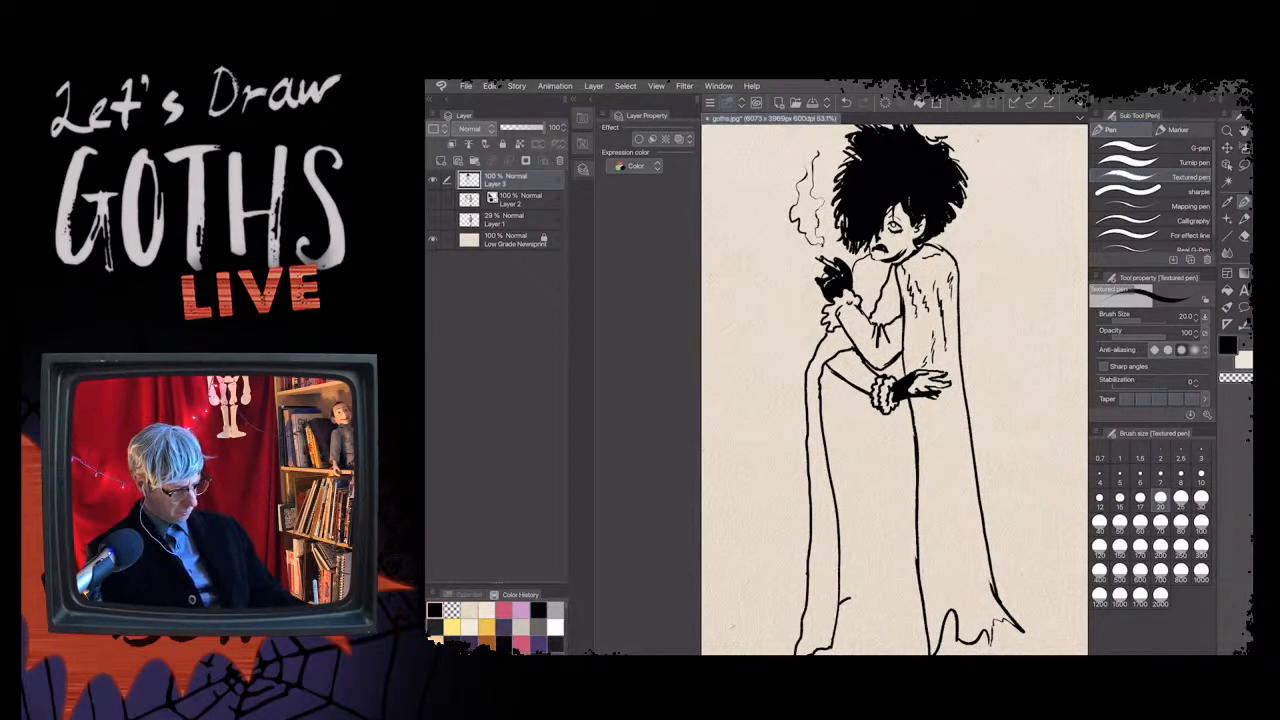
{"action": "left_click_drag", "start_coordinate": [842, 360], "coordinate": [858, 382]}
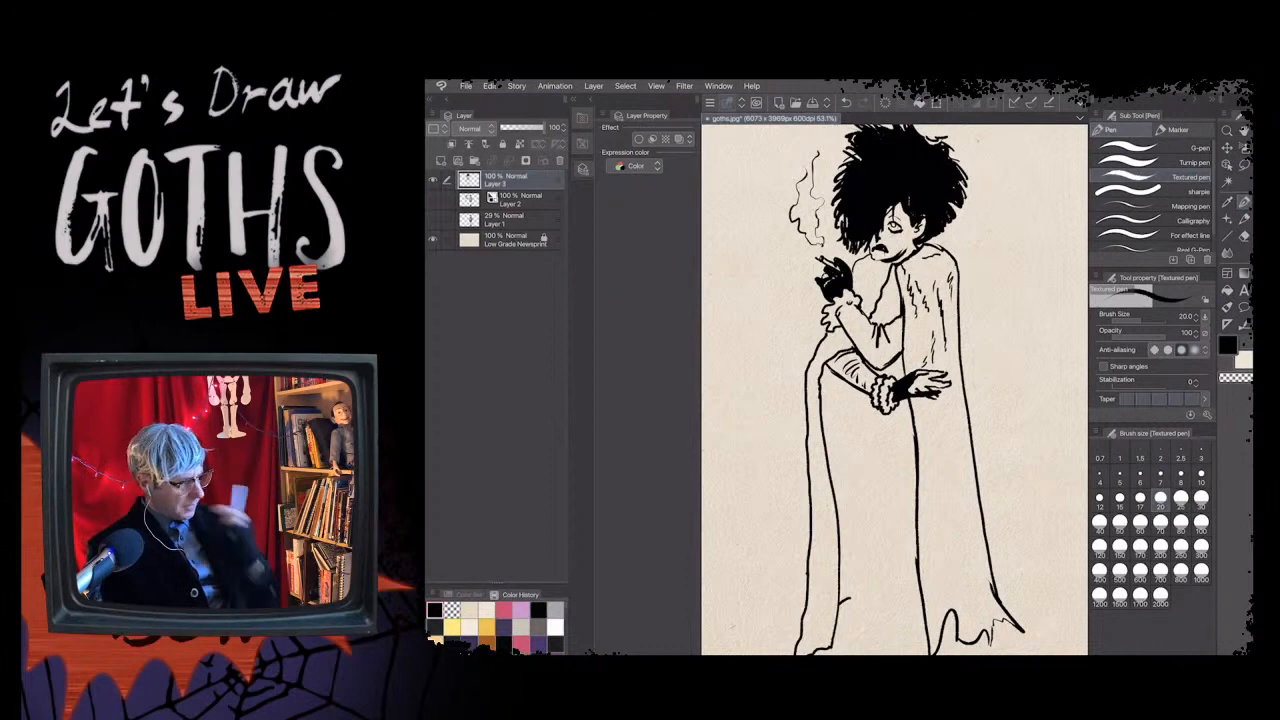
{"action": "key", "text": "ctrl+z"}
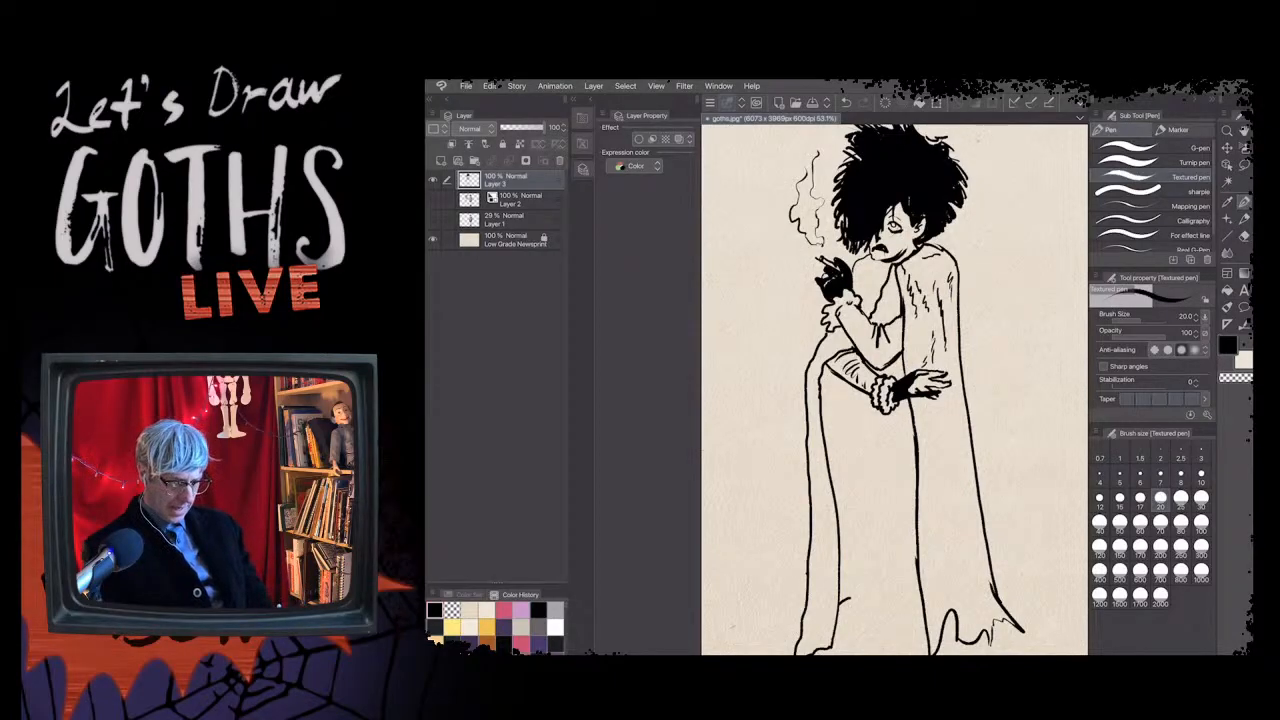
- With brush size 25, ink the trousers inside the open robe: outer thigh line, inner leg line, and creases around the crotch
{"action": "key", "text": "bracketleft"}
{"action": "key", "text": "bracketright"}
{"action": "key", "text": "bracketright"}
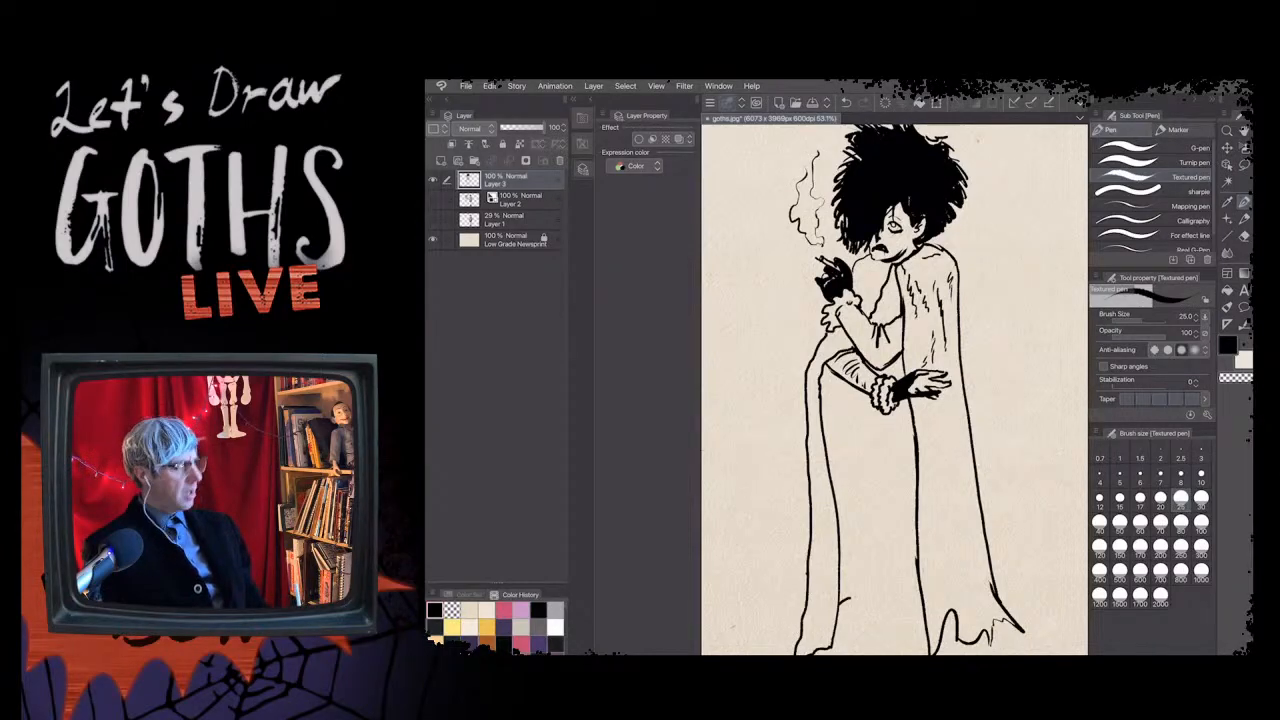
{"action": "left_click_drag", "start_coordinate": [849, 390], "coordinate": [853, 398]}
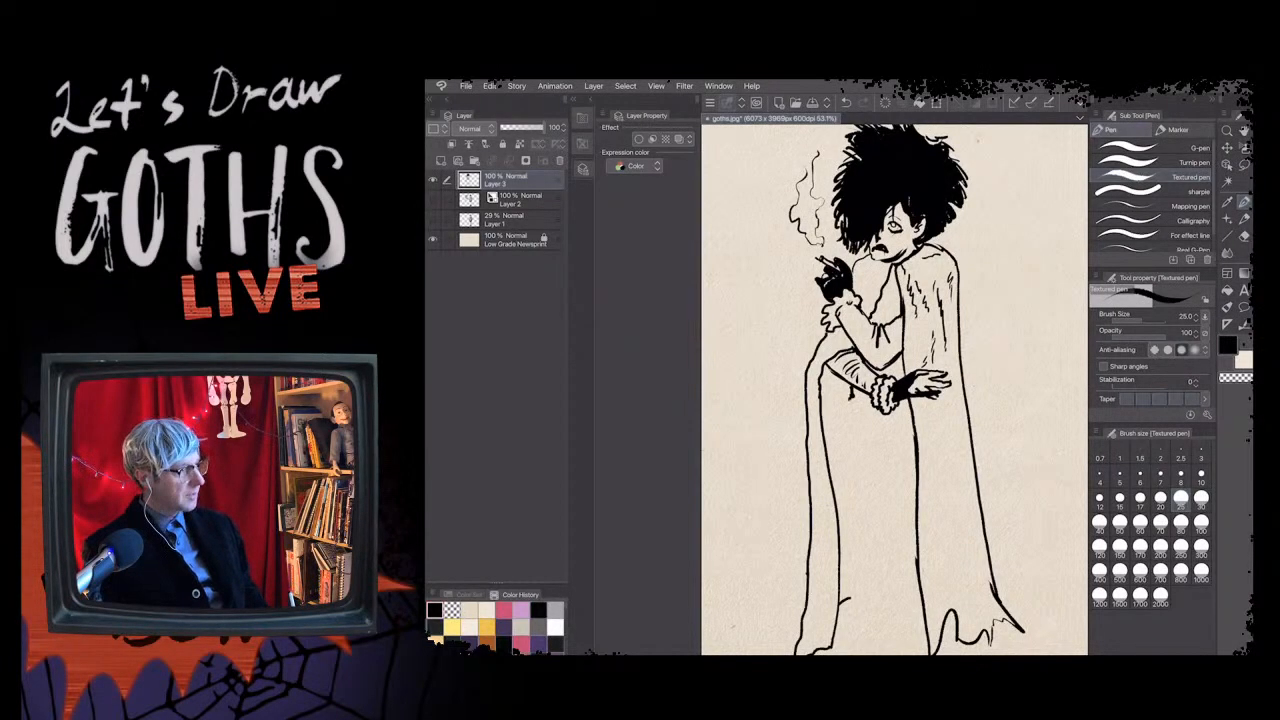
{"action": "left_click_drag", "start_coordinate": [849, 398], "coordinate": [880, 602]}
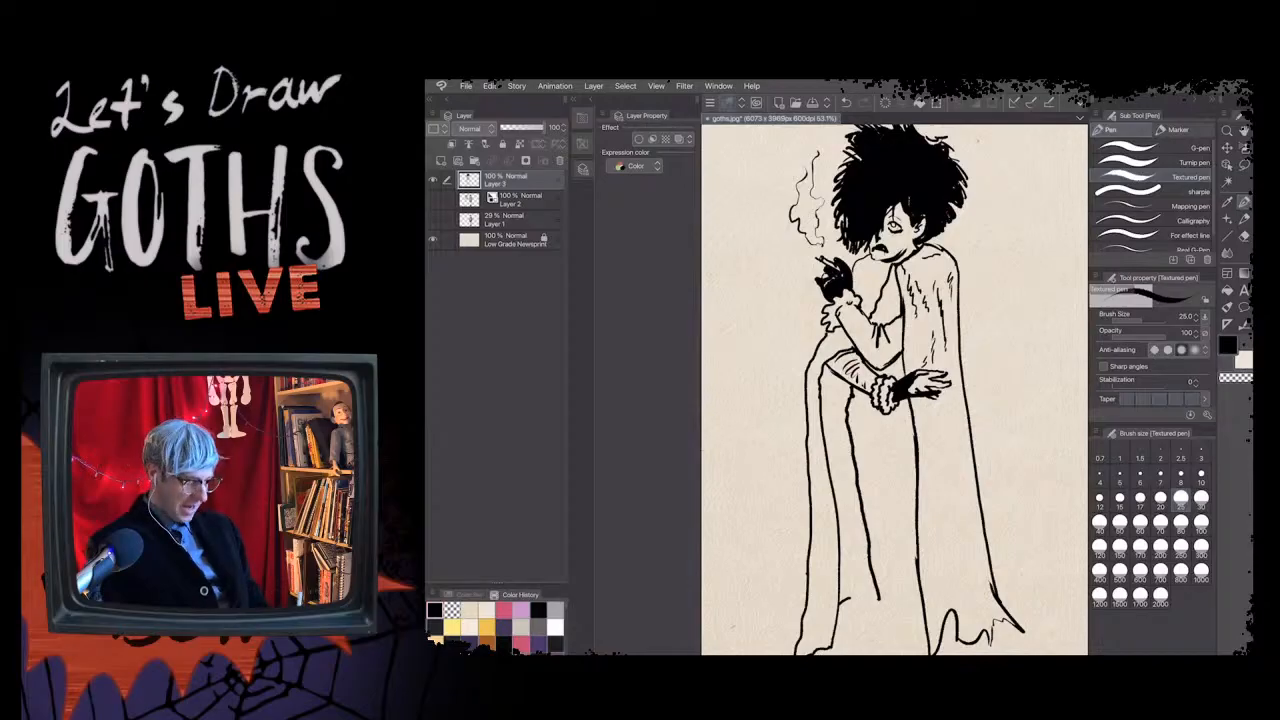
{"action": "left_click_drag", "start_coordinate": [881, 536], "coordinate": [886, 428]}
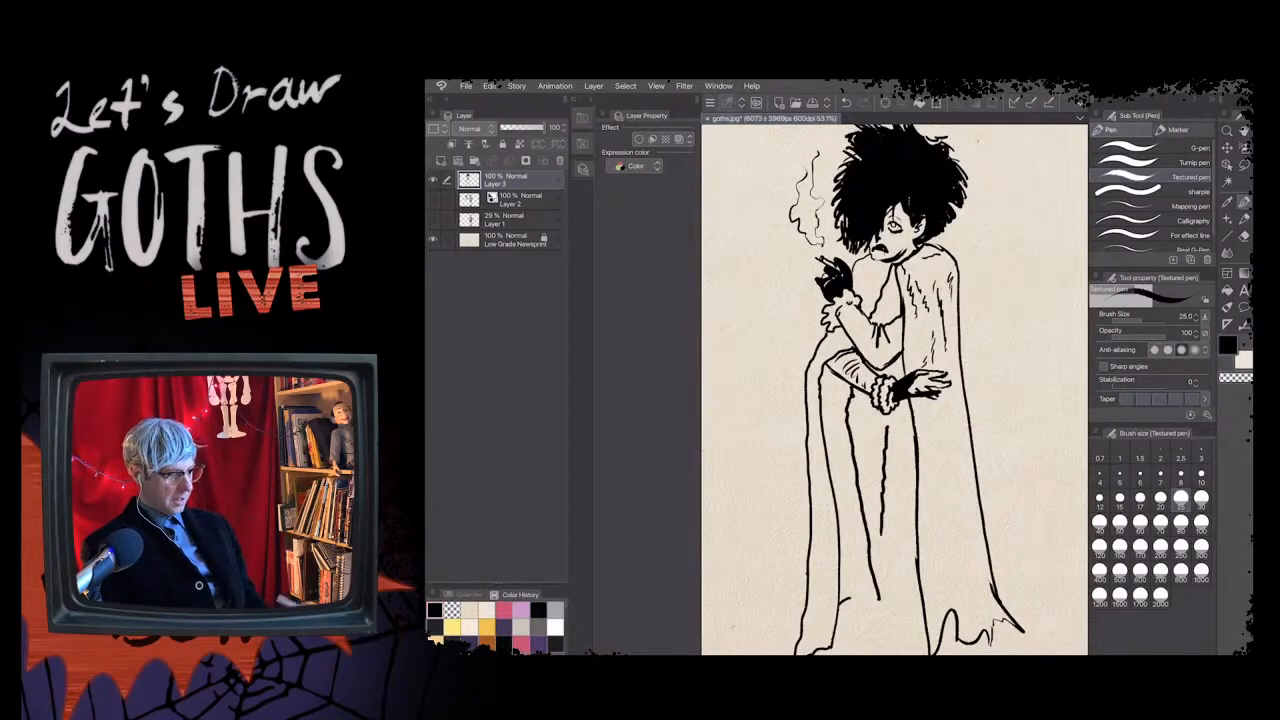
{"action": "left_click_drag", "start_coordinate": [878, 420], "coordinate": [884, 427]}
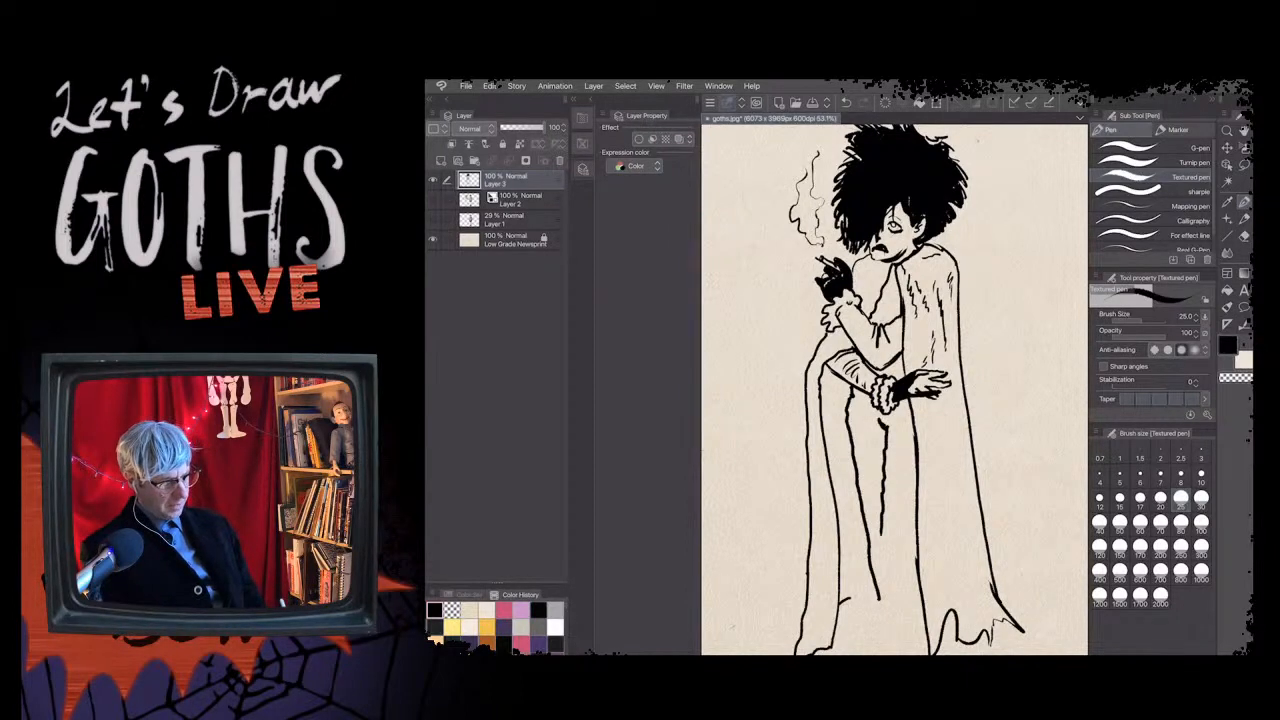
{"action": "left_click_drag", "start_coordinate": [853, 414], "coordinate": [881, 463]}
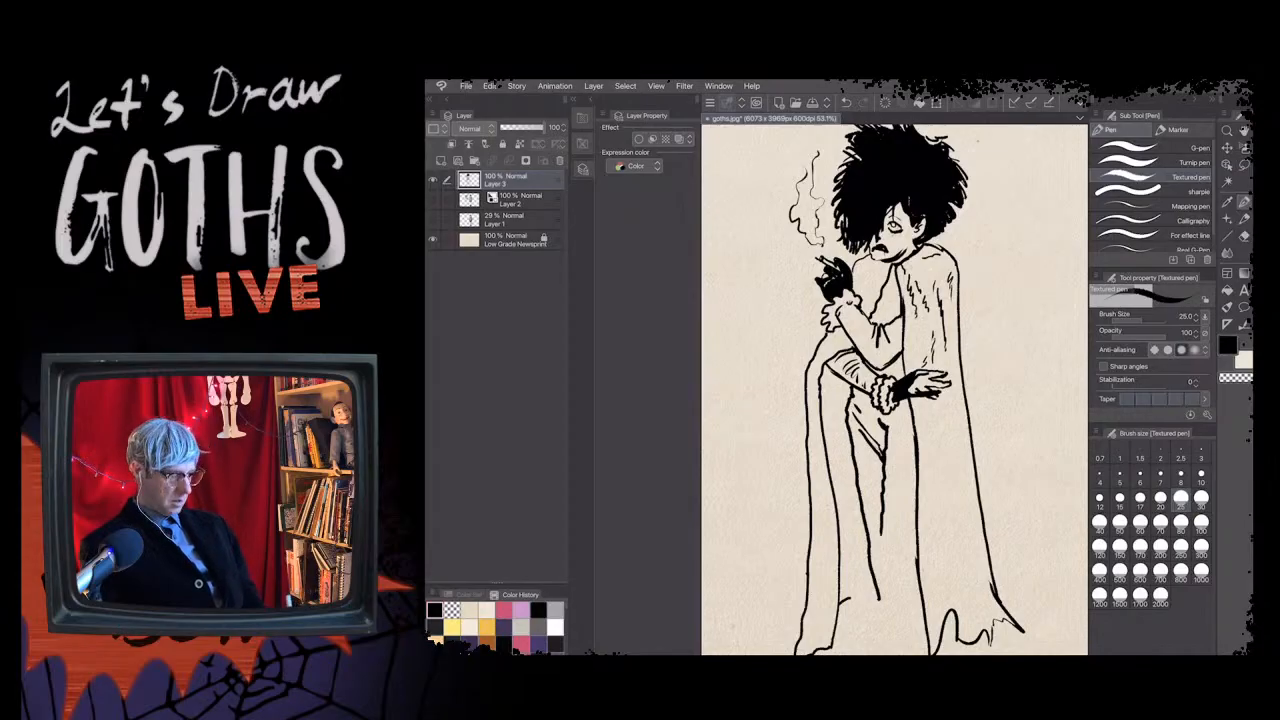
{"action": "left_click_drag", "start_coordinate": [882, 533], "coordinate": [888, 598]}
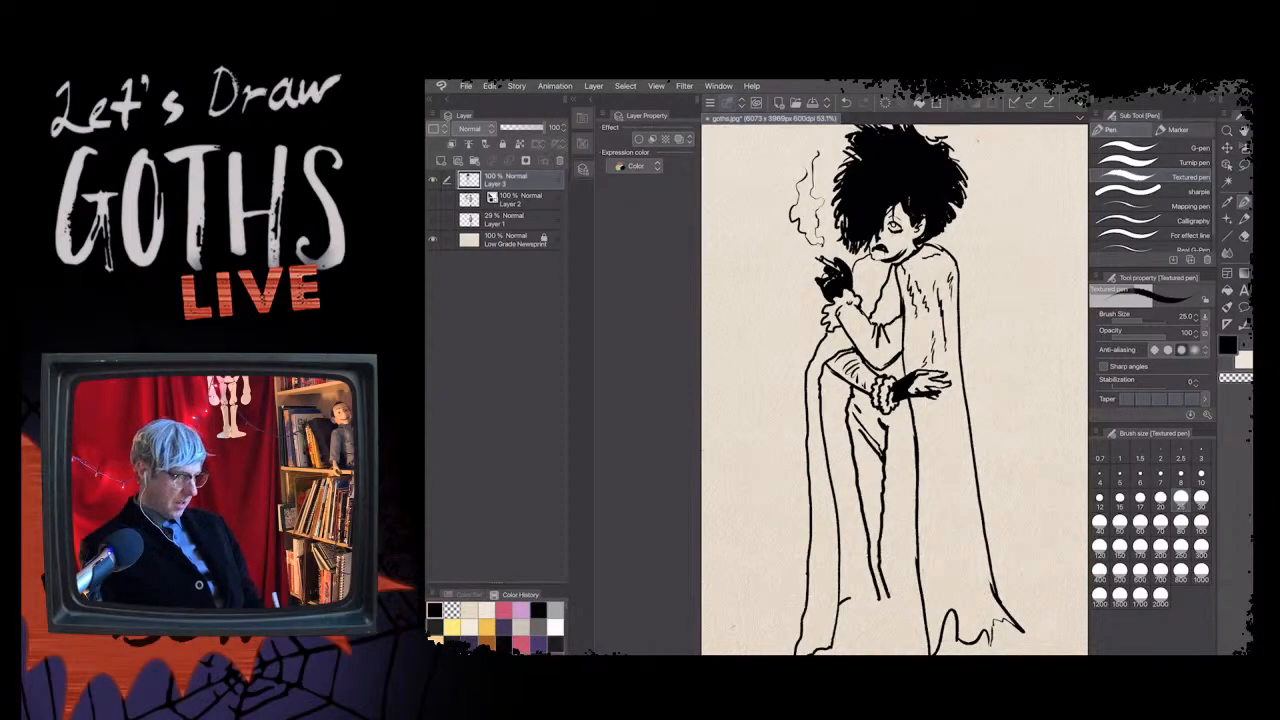
- Extend the trouser leg below the robe's hem to the ankle and close it with a rounded cuff
{"action": "scroll", "coordinate": [894, 389], "scroll_direction": "down", "scroll_amount": 2}
{"action": "scroll", "coordinate": [894, 353], "scroll_direction": "down", "scroll_amount": 1}
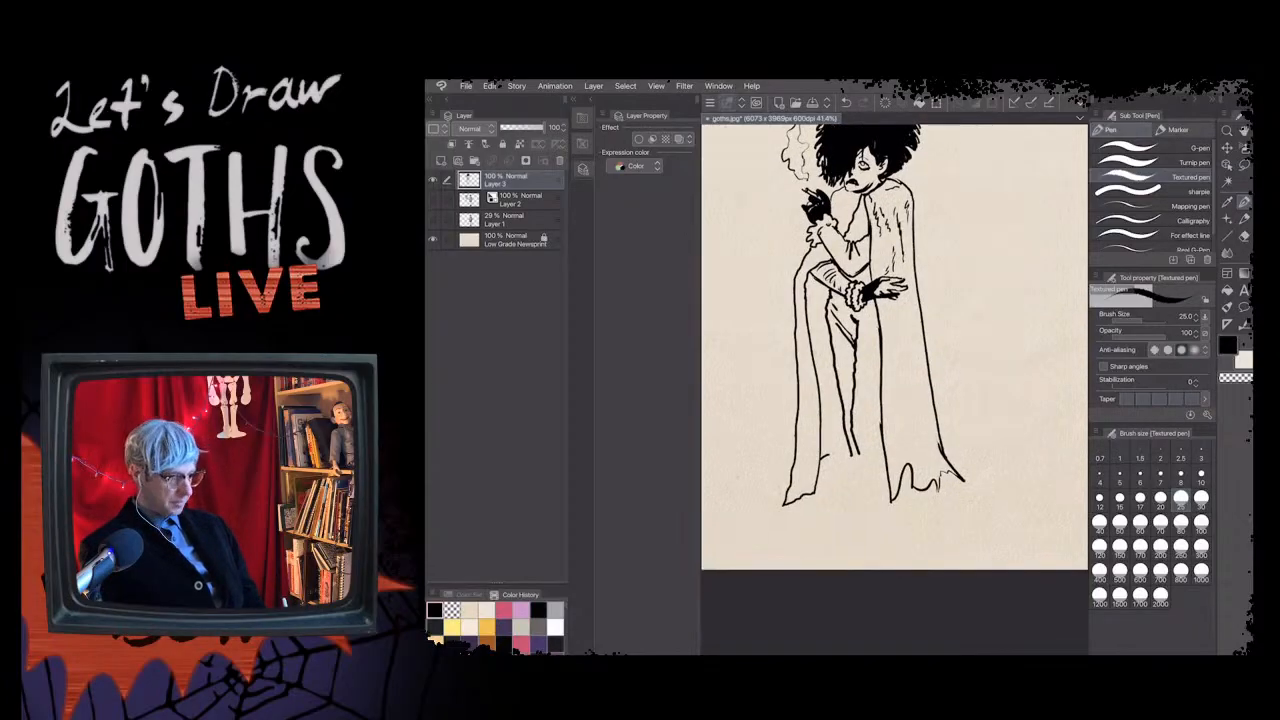
{"action": "left_click_drag", "start_coordinate": [858, 448], "coordinate": [855, 546]}
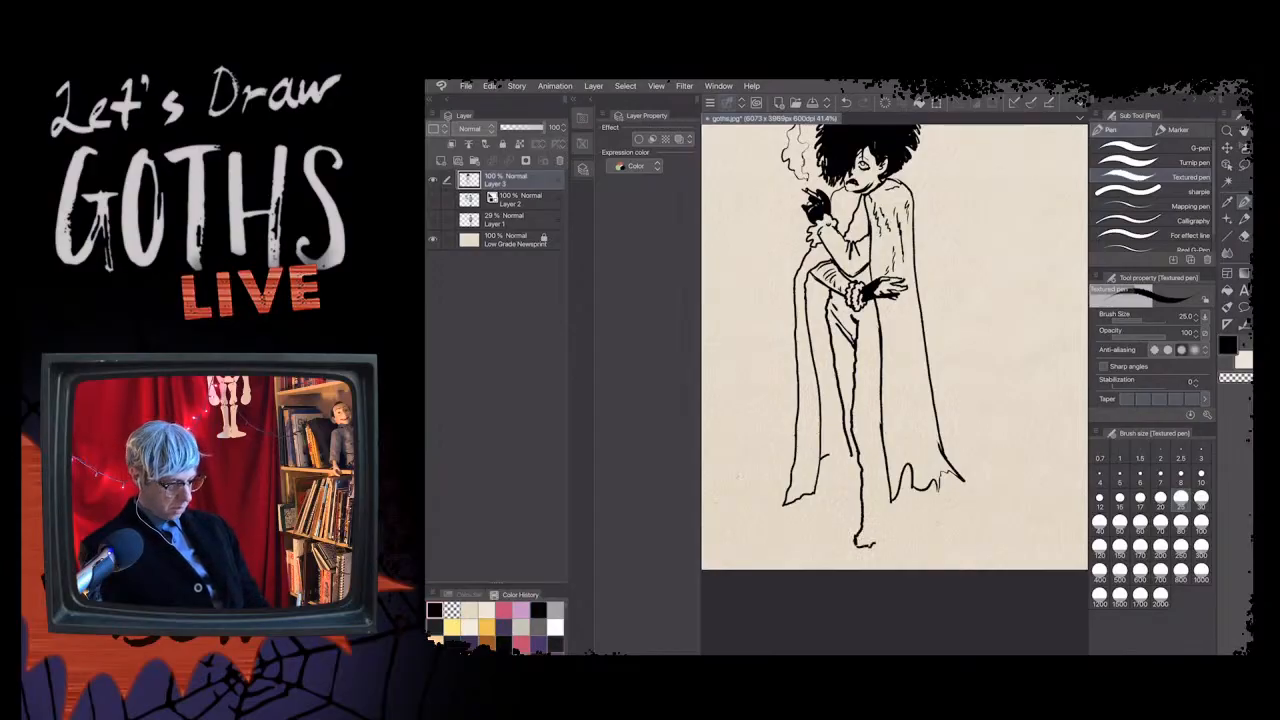
{"action": "mouse_move", "coordinate": [878, 528]}
{"action": "left_mouse_down"}
{"action": "mouse_move", "coordinate": [882, 538]}
{"action": "mouse_move", "coordinate": [884, 470]}
{"action": "mouse_move", "coordinate": [880, 540]}
{"action": "mouse_move", "coordinate": [860, 548]}
{"action": "left_mouse_up"}
{"action": "key", "text": "ctrl+z"}
{"action": "key", "text": "ctrl+z"}
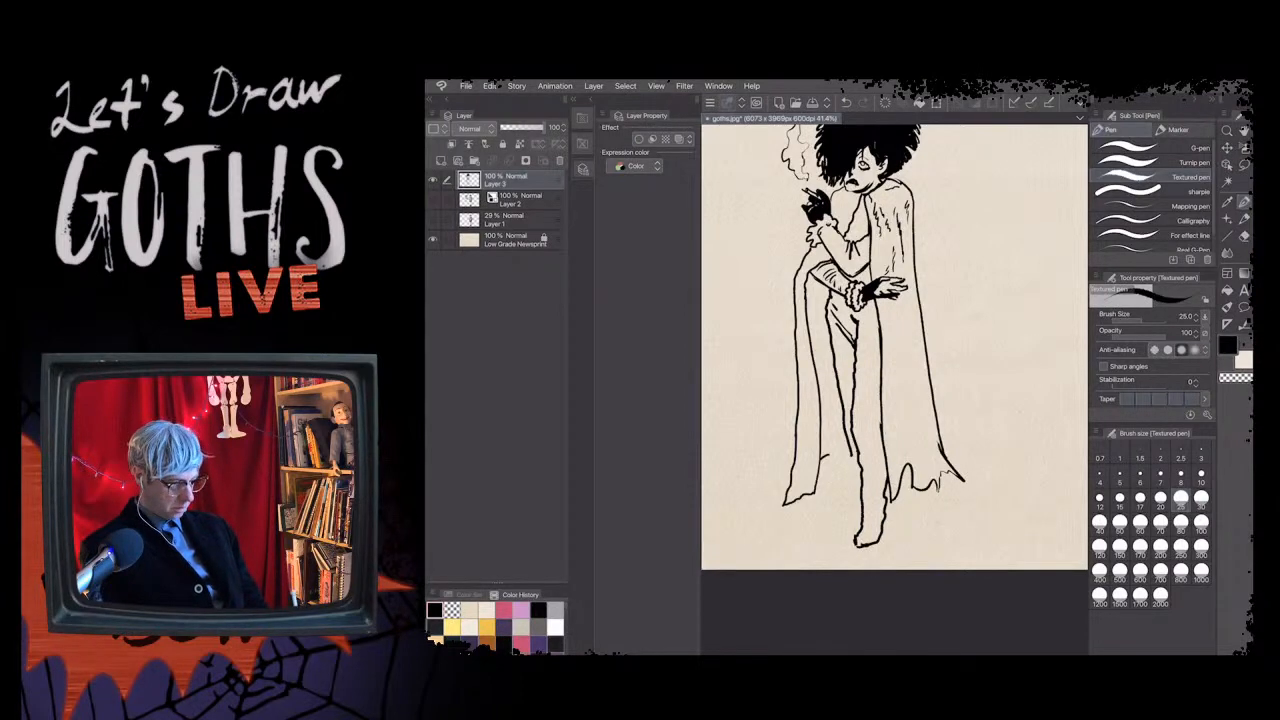
- Add wrinkle lines along the lower trouser leg and ink a pointed black shoe with a highlight beneath its cuff
{"action": "left_click_drag", "start_coordinate": [858, 434], "coordinate": [880, 484]}
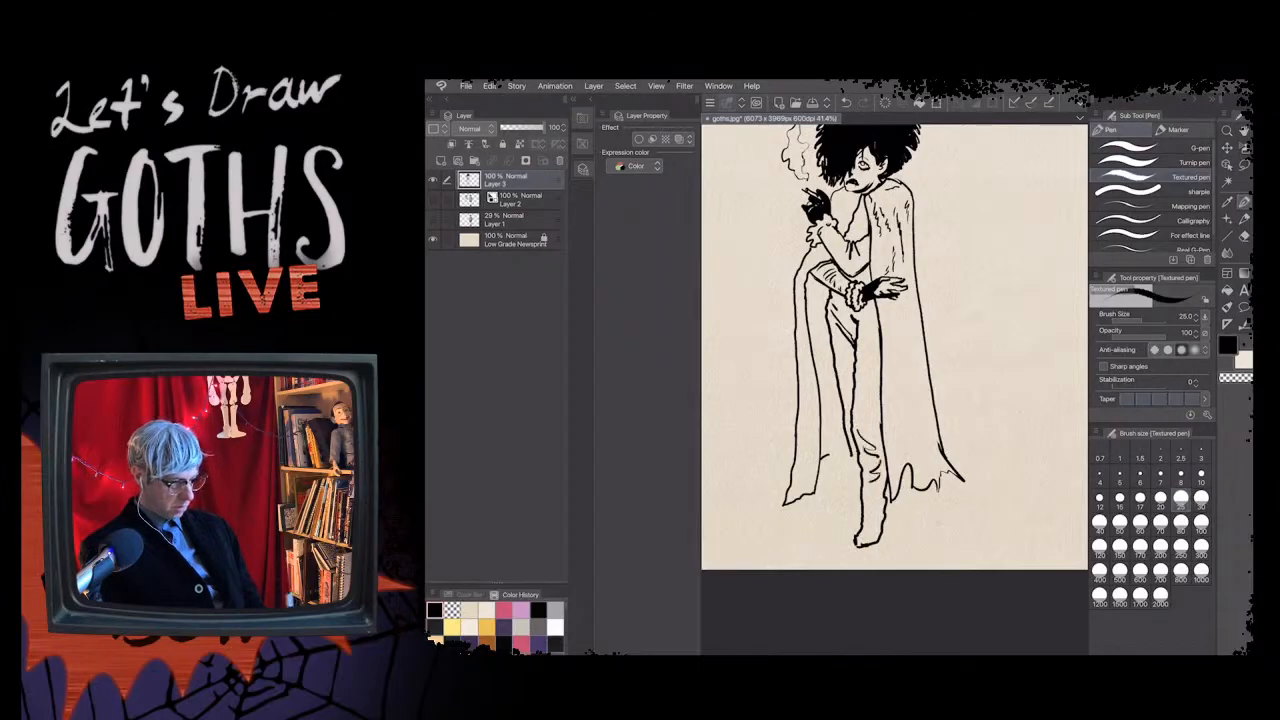
{"action": "left_click_drag", "start_coordinate": [860, 545], "coordinate": [845, 562]}
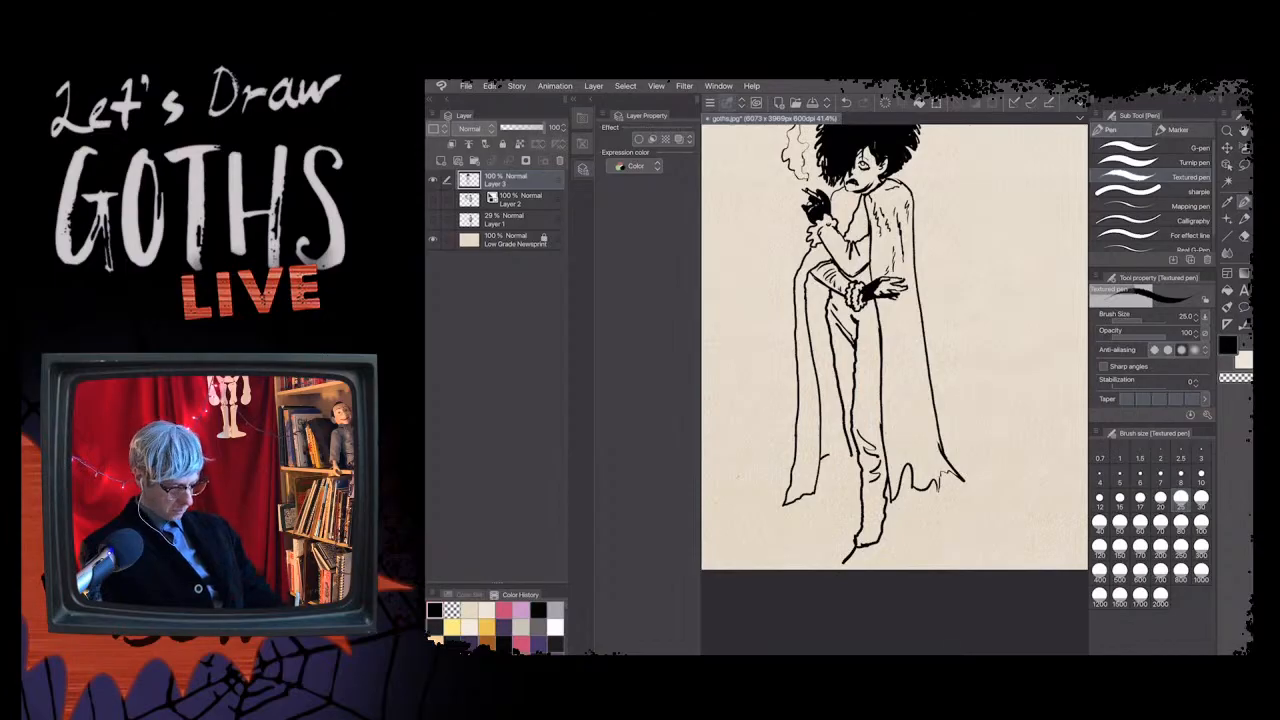
{"action": "mouse_move", "coordinate": [842, 568]}
{"action": "left_mouse_down"}
{"action": "mouse_move", "coordinate": [868, 559]}
{"action": "mouse_move", "coordinate": [853, 560]}
{"action": "left_mouse_up"}
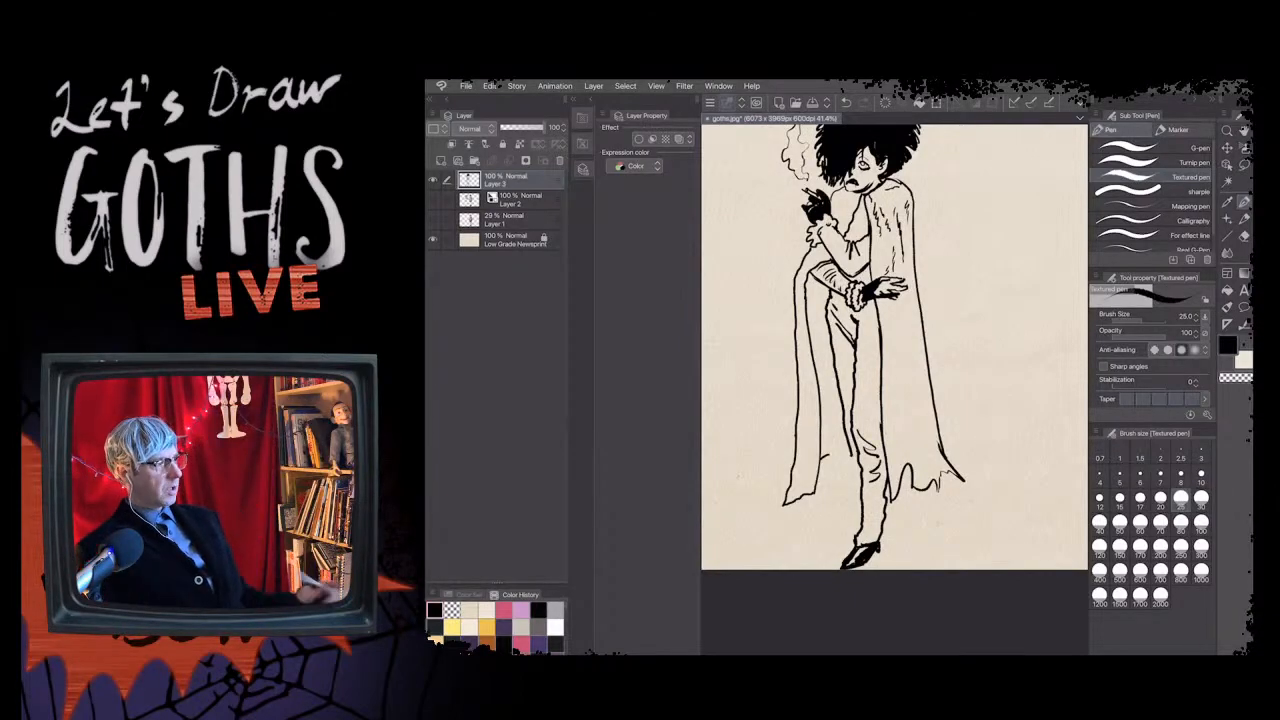
{"action": "left_click_drag", "start_coordinate": [887, 523], "coordinate": [898, 522]}
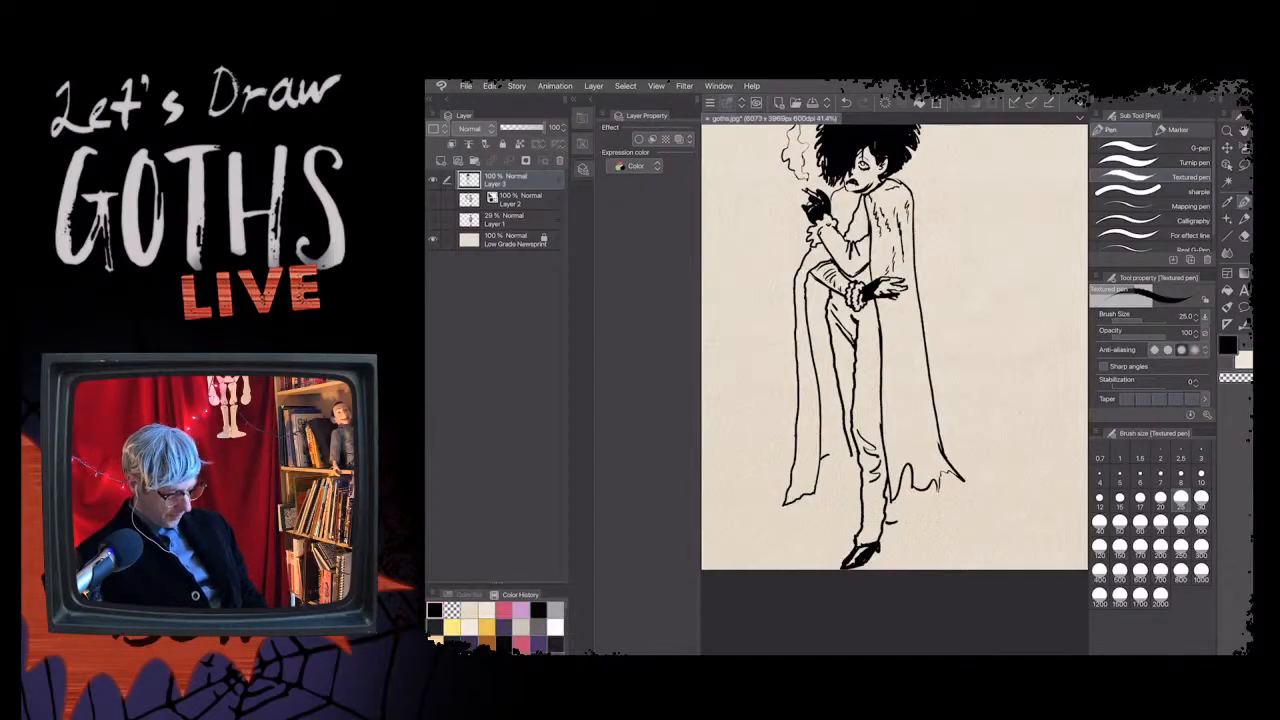
{"action": "left_click_drag", "start_coordinate": [898, 514], "coordinate": [888, 522]}
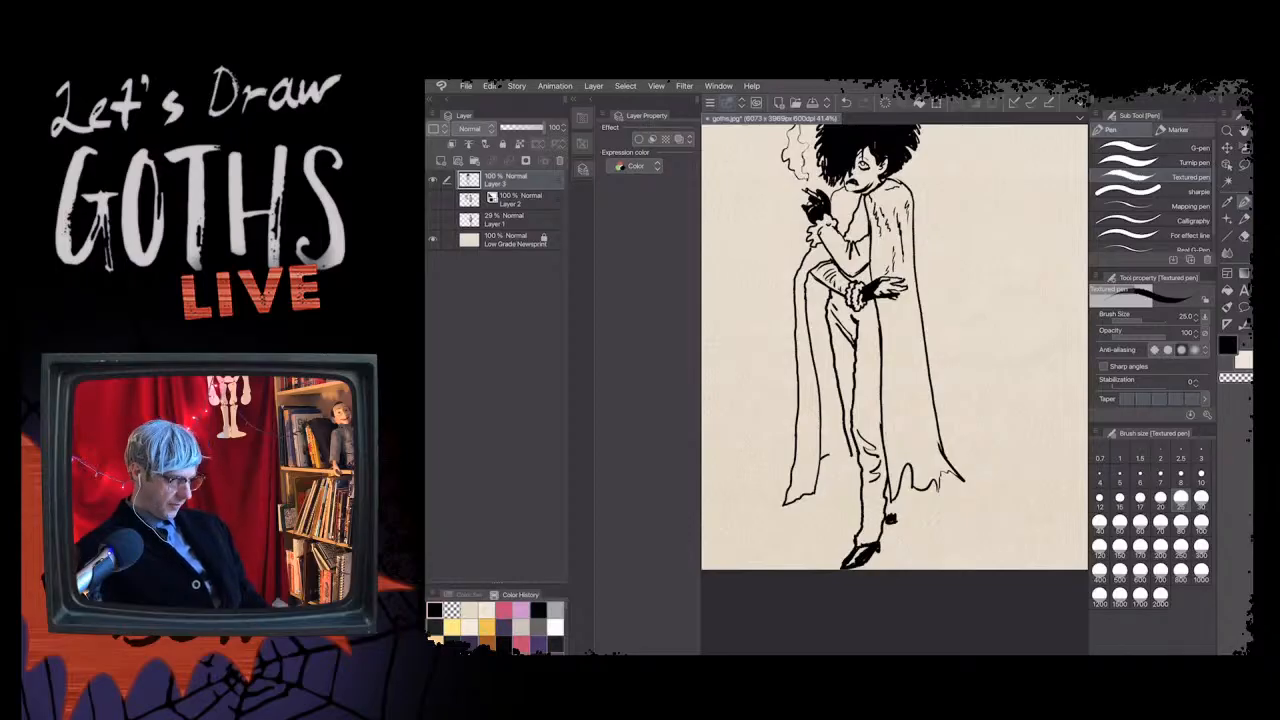
{"action": "key", "text": "ctrl+z"}
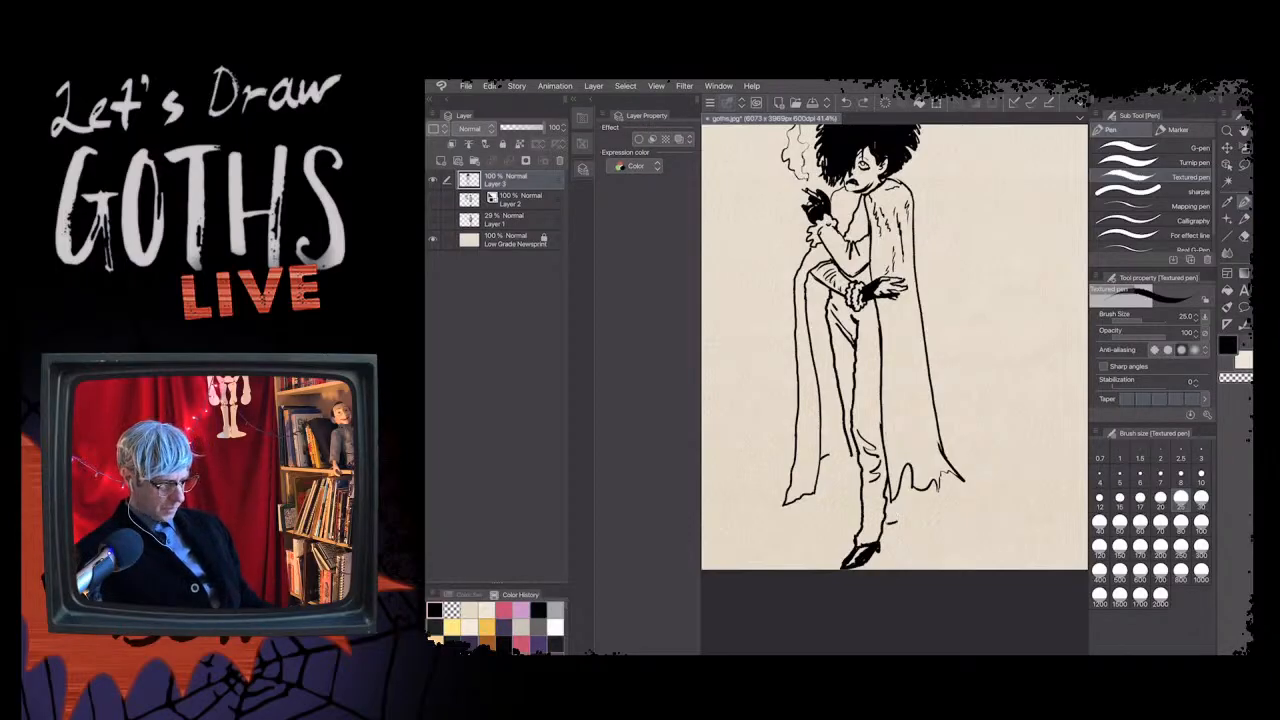
{"action": "key", "text": "ctrl+z"}
- Ink the second shoe behind the front leg, with its black heel on one side and its pointed toe on the other
{"action": "mouse_move", "coordinate": [888, 519]}
{"action": "left_mouse_down"}
{"action": "mouse_move", "coordinate": [890, 530]}
{"action": "mouse_move", "coordinate": [861, 527]}
{"action": "left_mouse_up"}
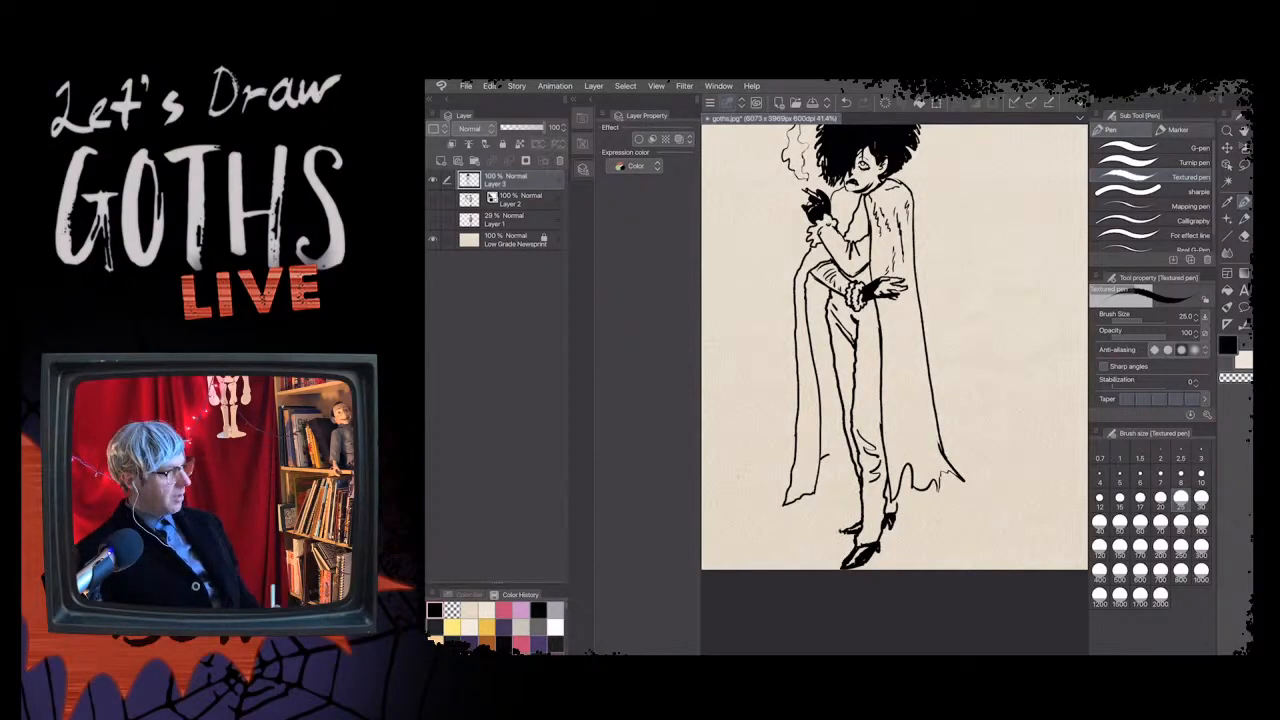
{"action": "scroll", "coordinate": [894, 389], "scroll_direction": "up", "scroll_amount": 3}
{"action": "scroll", "coordinate": [746, 263], "scroll_direction": "up", "scroll_amount": 2}
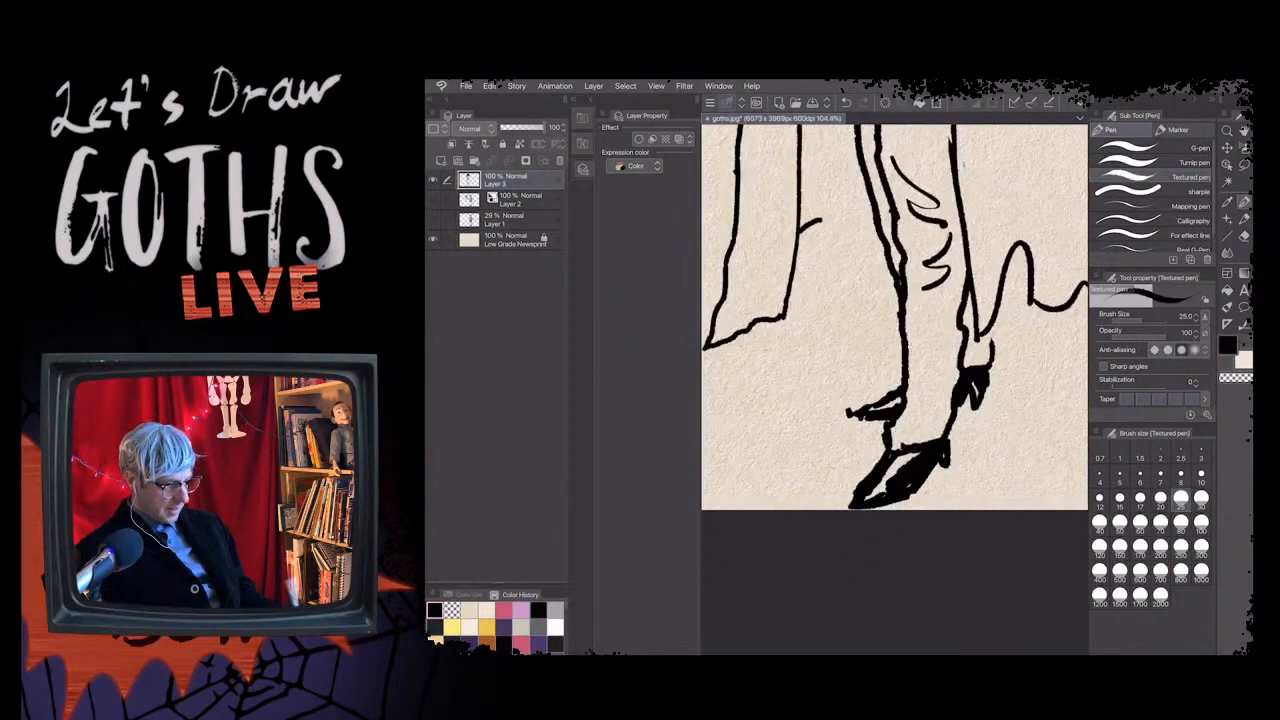
{"action": "scroll", "coordinate": [820, 442], "scroll_direction": "up", "scroll_amount": 2}
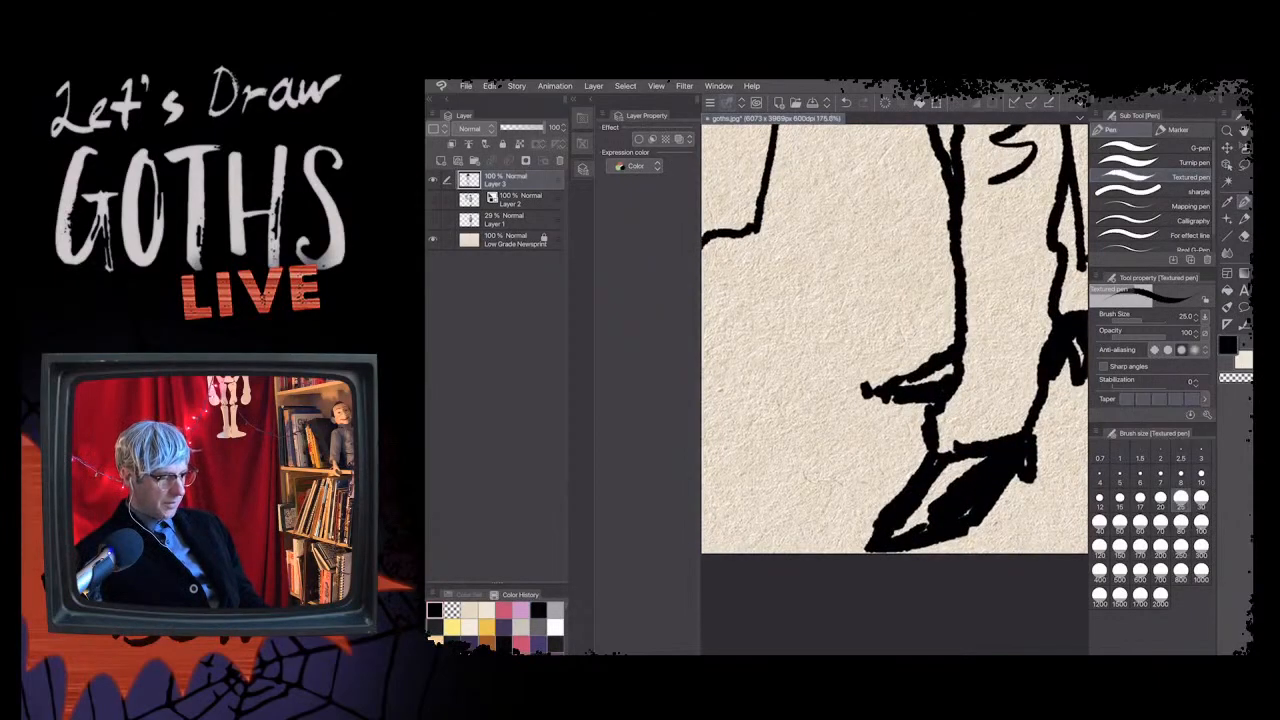
{"action": "scroll", "coordinate": [894, 338], "scroll_direction": "down", "scroll_amount": 1}
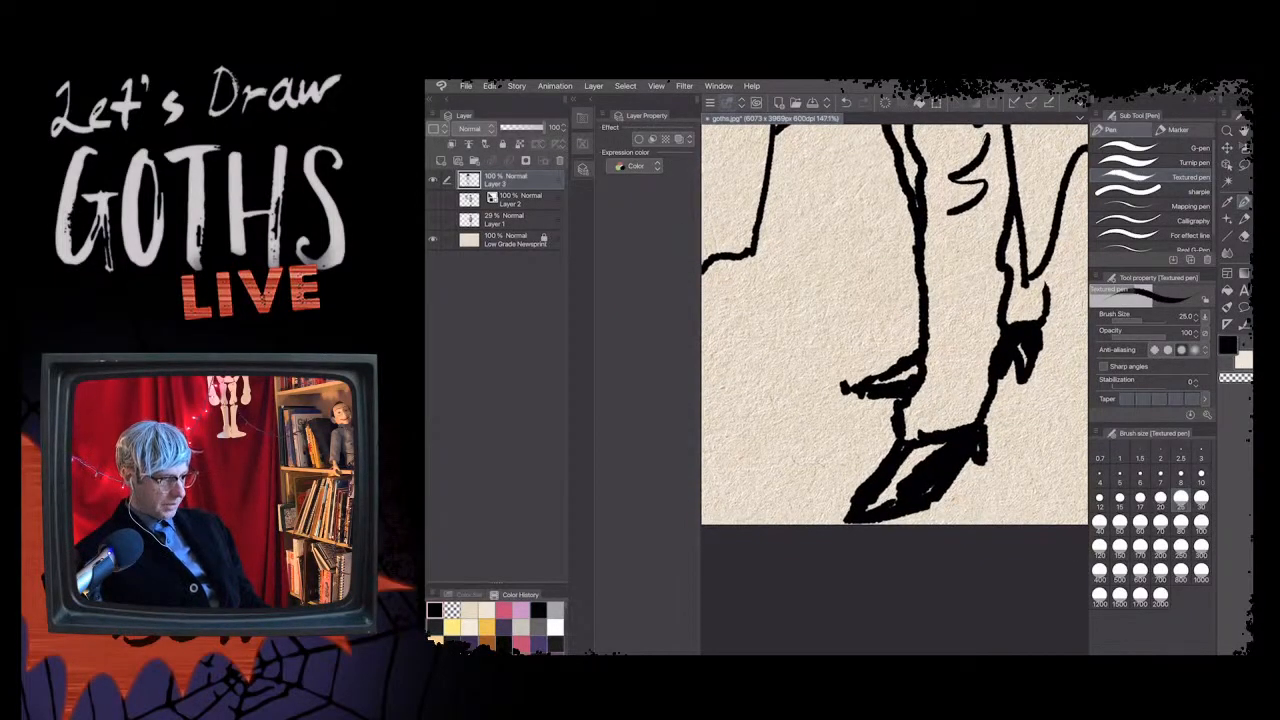
- Trim the edges of the front shoe's toe and sole with transparent color, using brush size 6
{"action": "scroll", "coordinate": [894, 324], "scroll_direction": "down", "scroll_amount": 1}
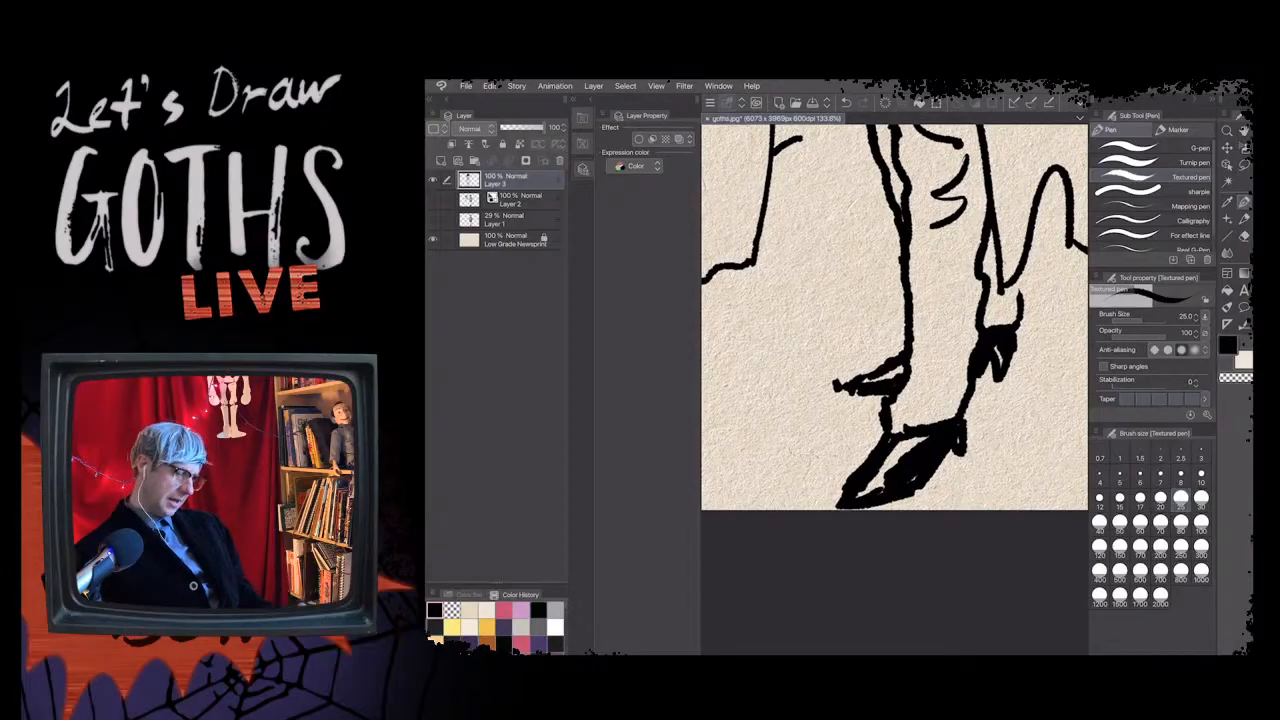
{"action": "scroll", "coordinate": [894, 324], "scroll_direction": "down", "scroll_amount": 1}
{"action": "scroll", "coordinate": [894, 324], "scroll_direction": "down", "scroll_amount": 1}
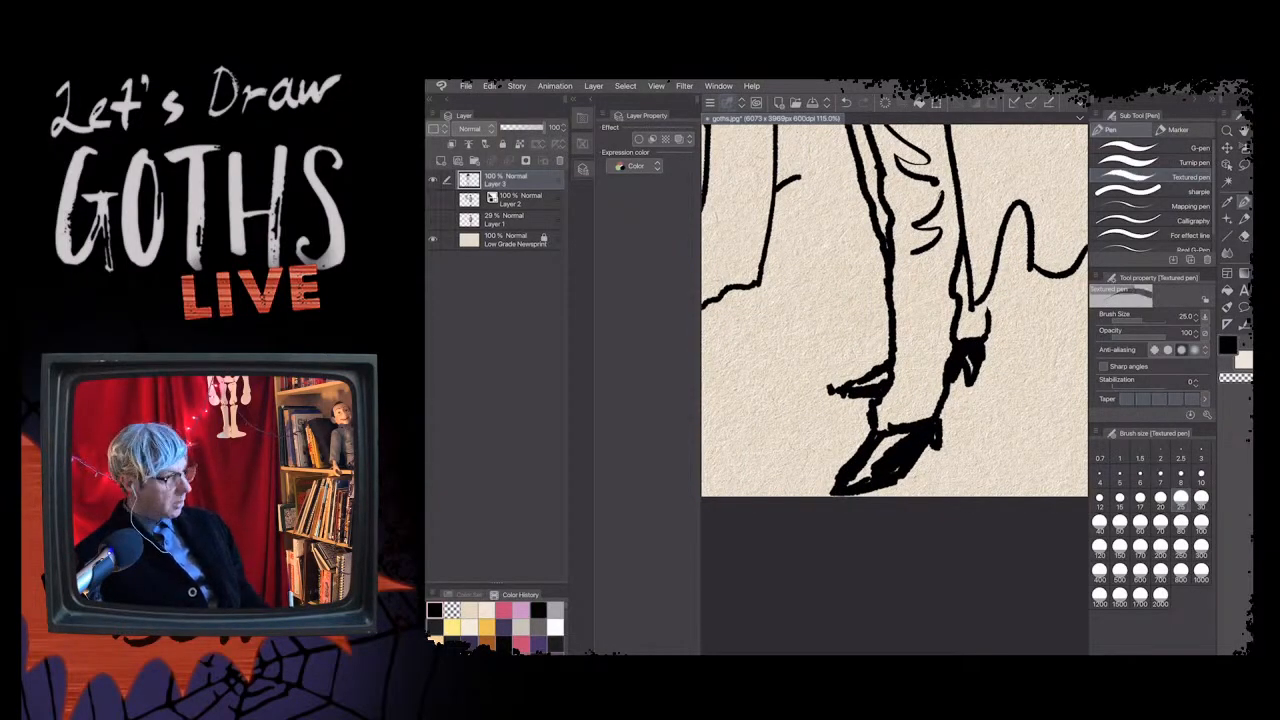
{"action": "left_click", "coordinate": [875, 488]}
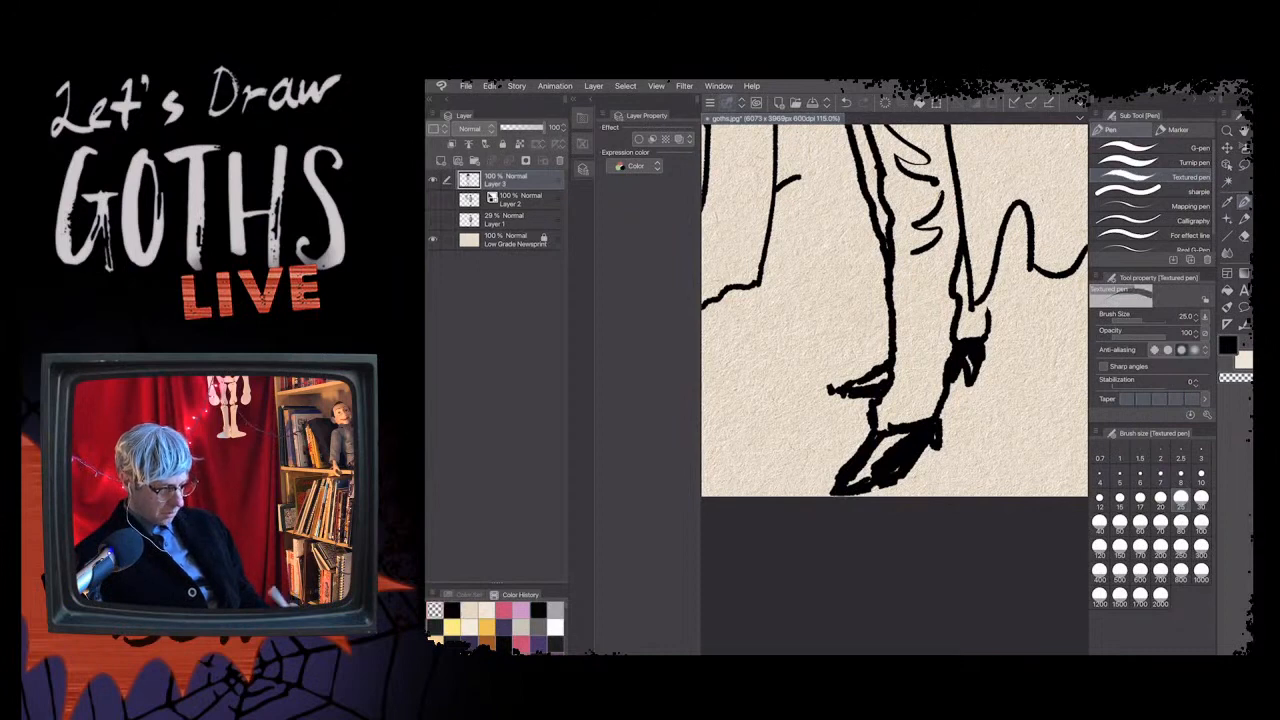
{"action": "key", "text": "ctrl+z"}
{"action": "key", "text": "["}
{"action": "key", "text": "["}
{"action": "key", "text": "["}
{"action": "key", "text": "["}
{"action": "key", "text": "["}
{"action": "key", "text": "["}
{"action": "key", "text": "["}
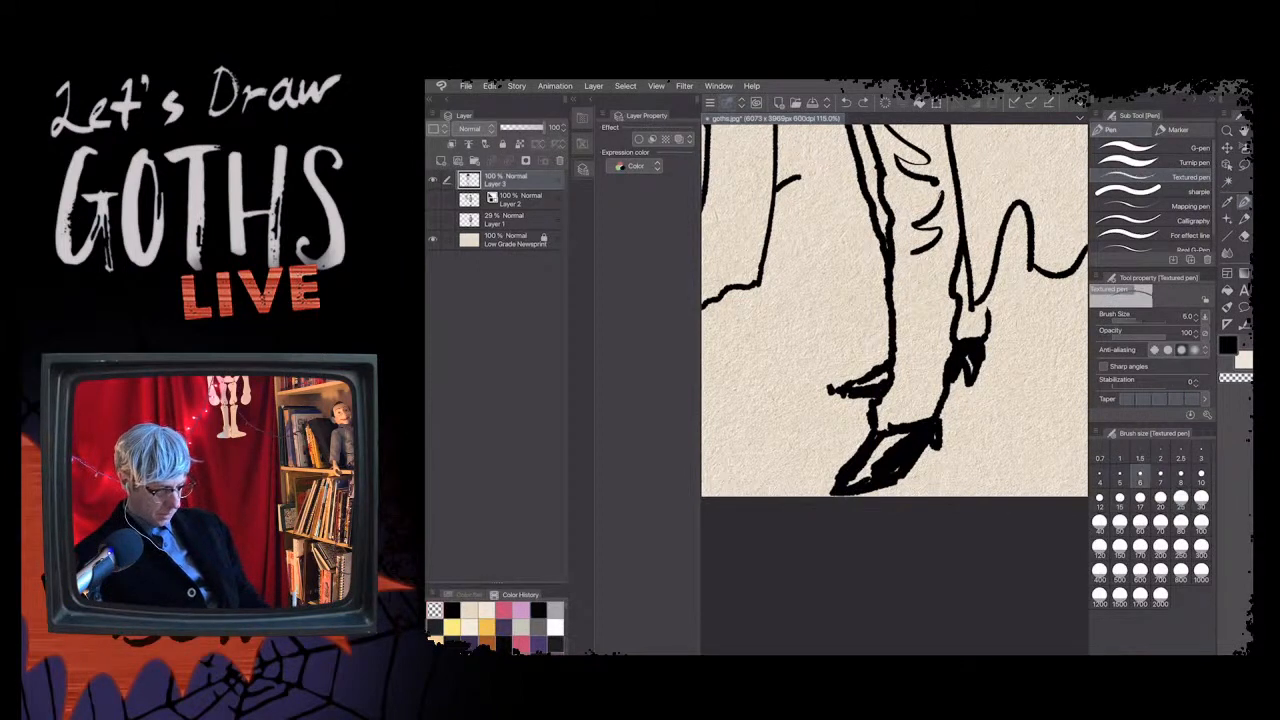
{"action": "left_click_drag", "start_coordinate": [915, 457], "coordinate": [911, 469]}
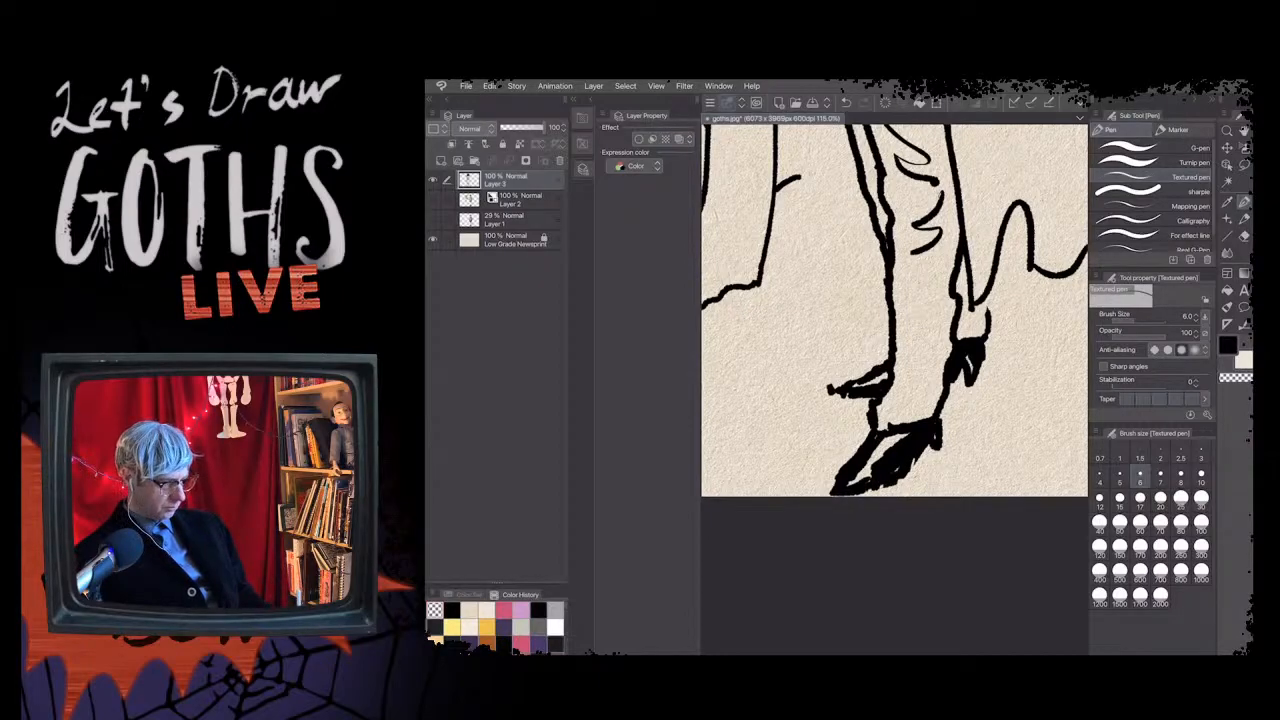
{"action": "mouse_move", "coordinate": [847, 467]}
{"action": "left_mouse_down"}
{"action": "mouse_move", "coordinate": [836, 480]}
{"action": "mouse_move", "coordinate": [842, 470]}
{"action": "left_mouse_up"}
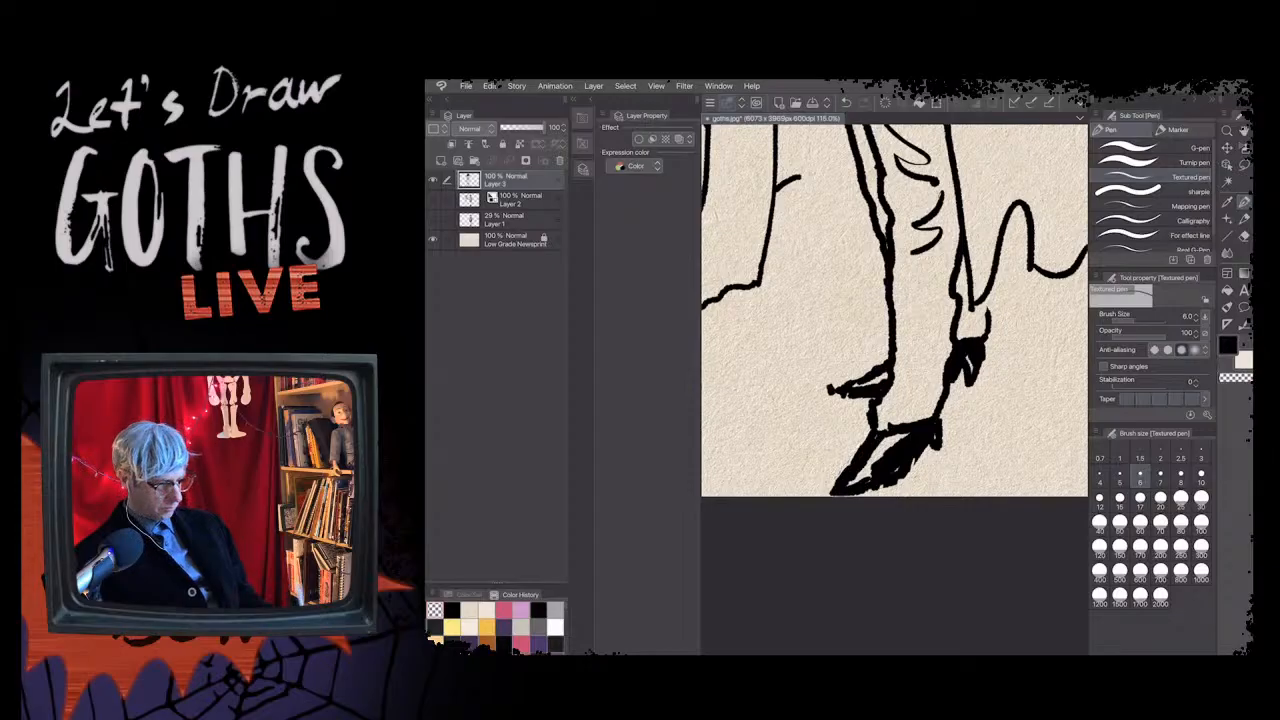
- With brush size 25, ink the robe's back hem line between the hanging front panel and the trouser leg
{"action": "scroll", "coordinate": [894, 400], "scroll_direction": "down", "scroll_amount": 2}
{"action": "scroll", "coordinate": [894, 400], "scroll_direction": "down", "scroll_amount": 3}
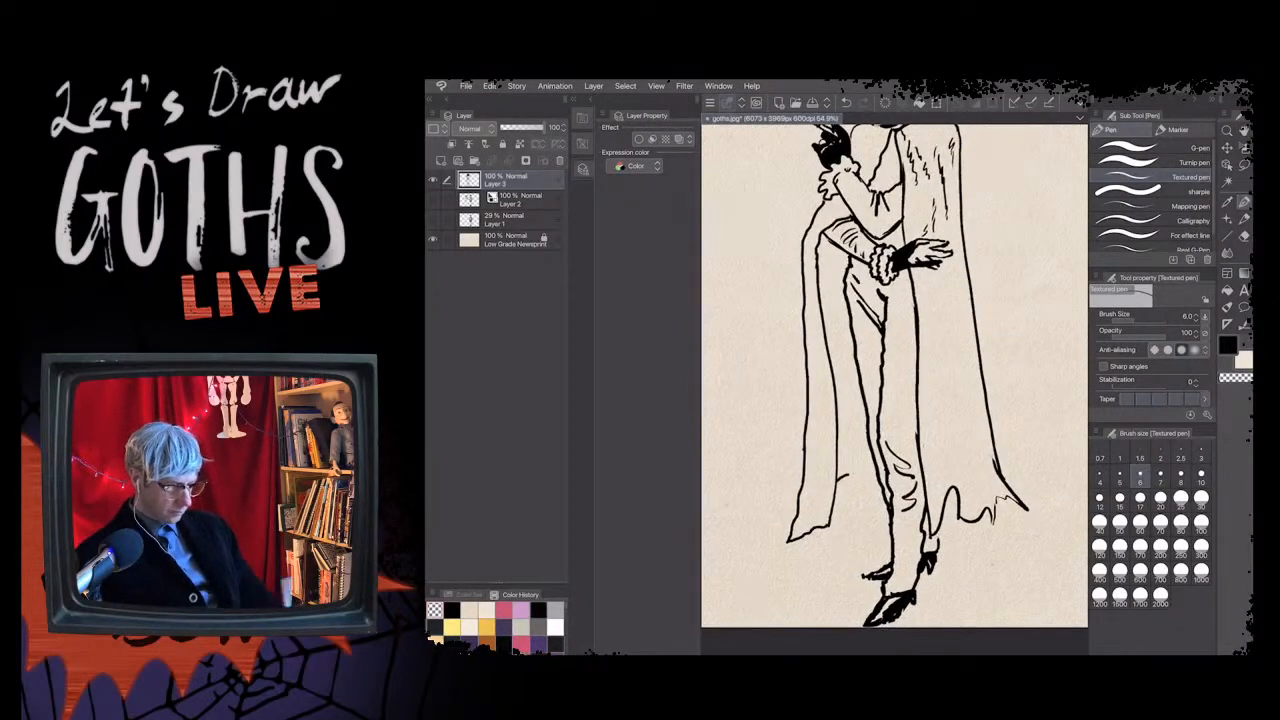
{"action": "left_click", "coordinate": [1180, 500]}
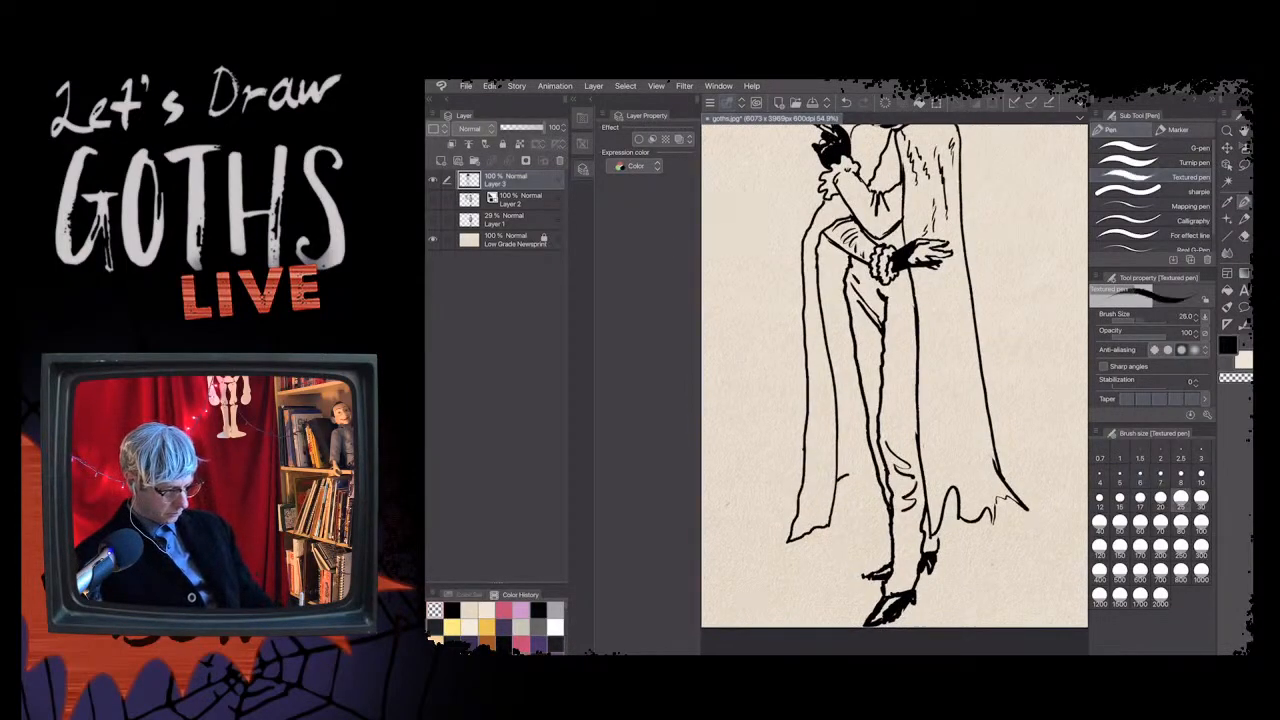
{"action": "left_click_drag", "start_coordinate": [847, 475], "coordinate": [875, 477]}
{"action": "scroll", "coordinate": [894, 400], "scroll_direction": "down", "scroll_amount": 2}
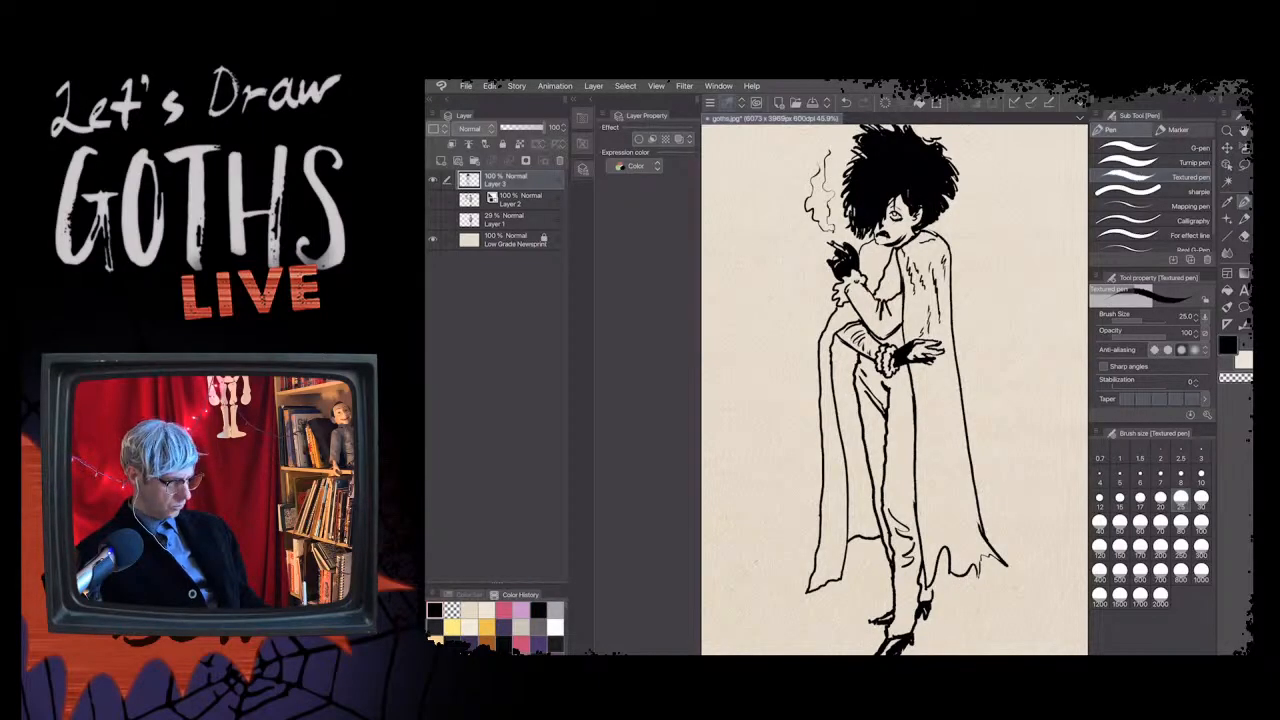
- Try inking an extra fold line down the inner edge of the robe's hanging front panel
{"action": "mouse_move", "coordinate": [843, 440]}
{"action": "left_mouse_down"}
{"action": "mouse_move", "coordinate": [838, 353]}
{"action": "mouse_move", "coordinate": [845, 572]}
{"action": "left_mouse_up"}
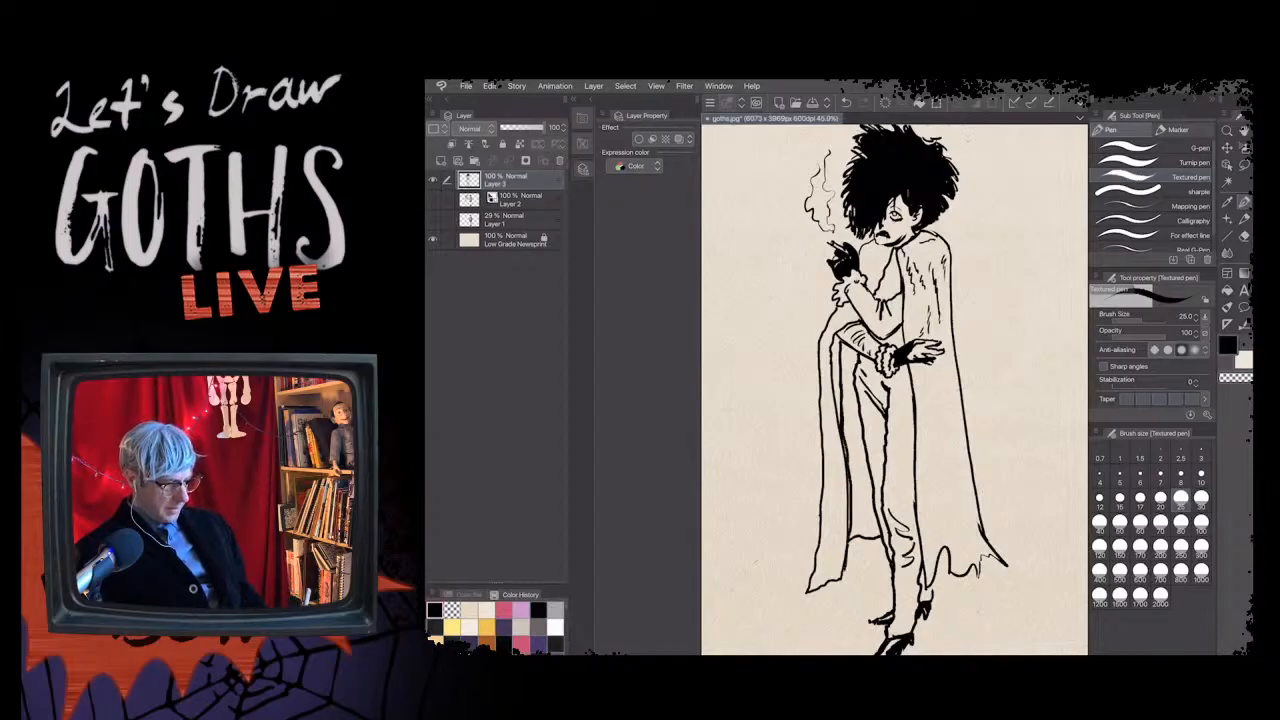
{"action": "key", "text": "ctrl+z"}
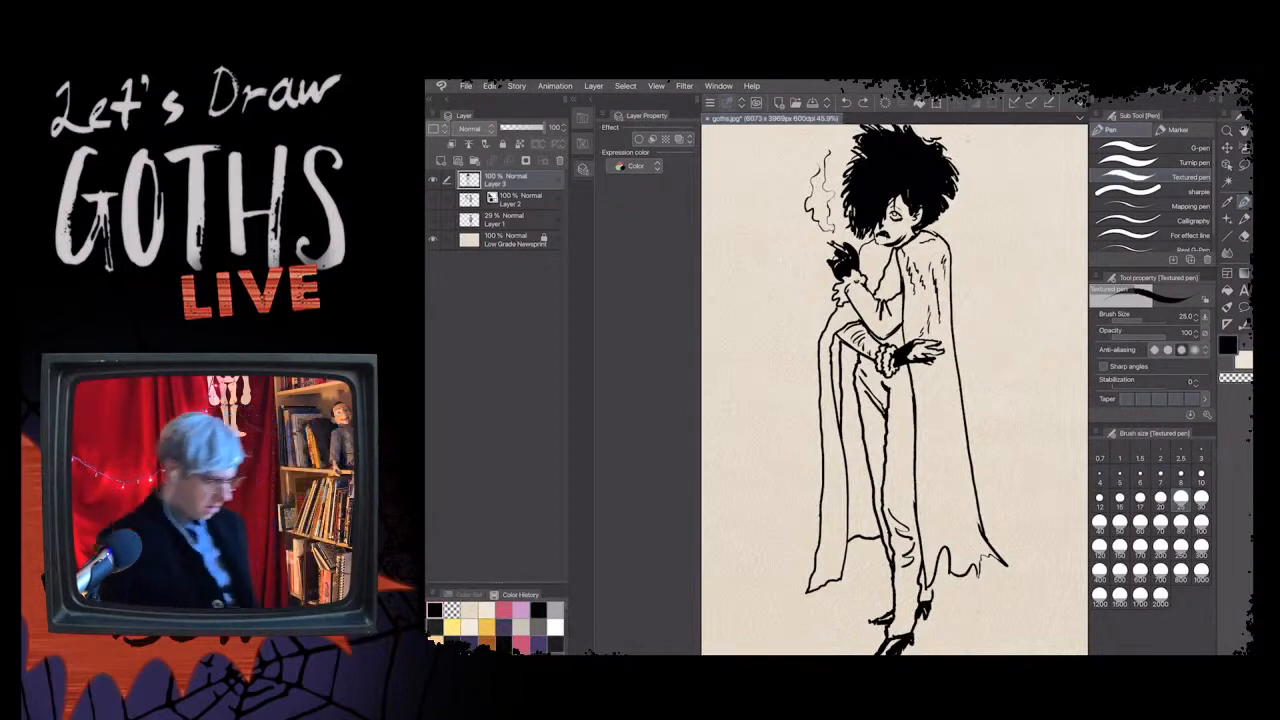
{"action": "key", "text": "ctrl+z"}
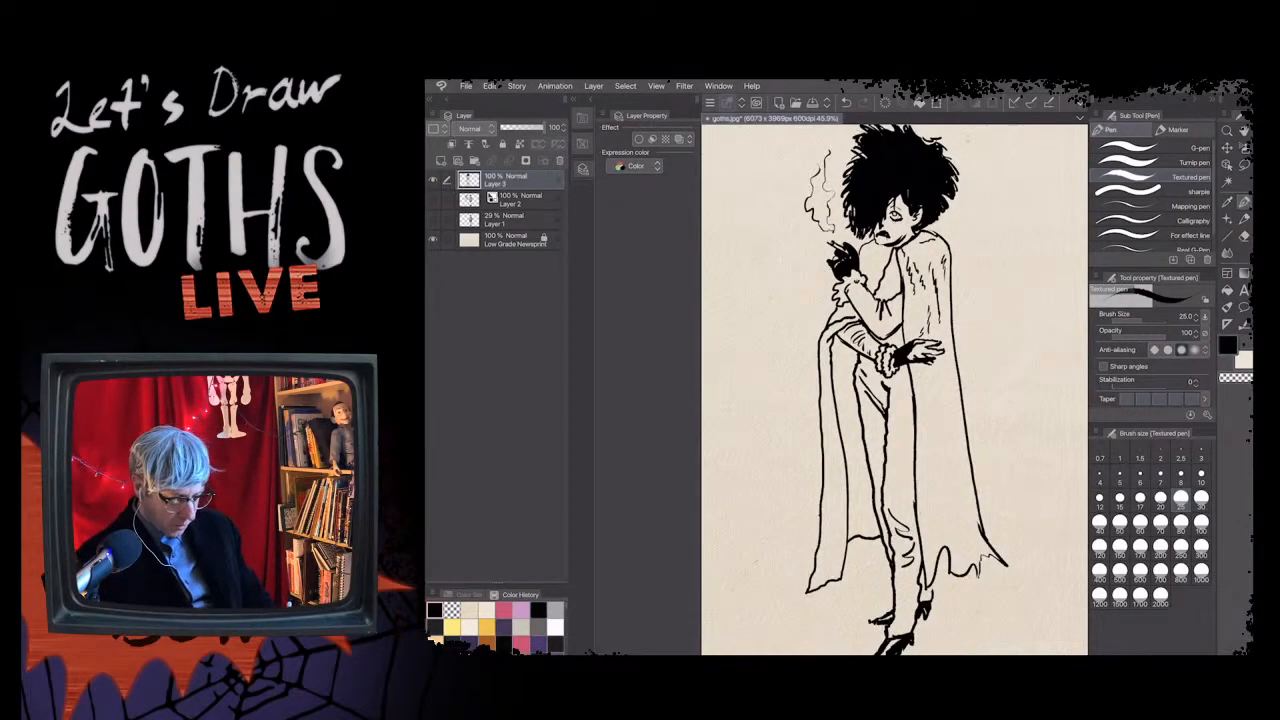
{"action": "key", "text": "c"}
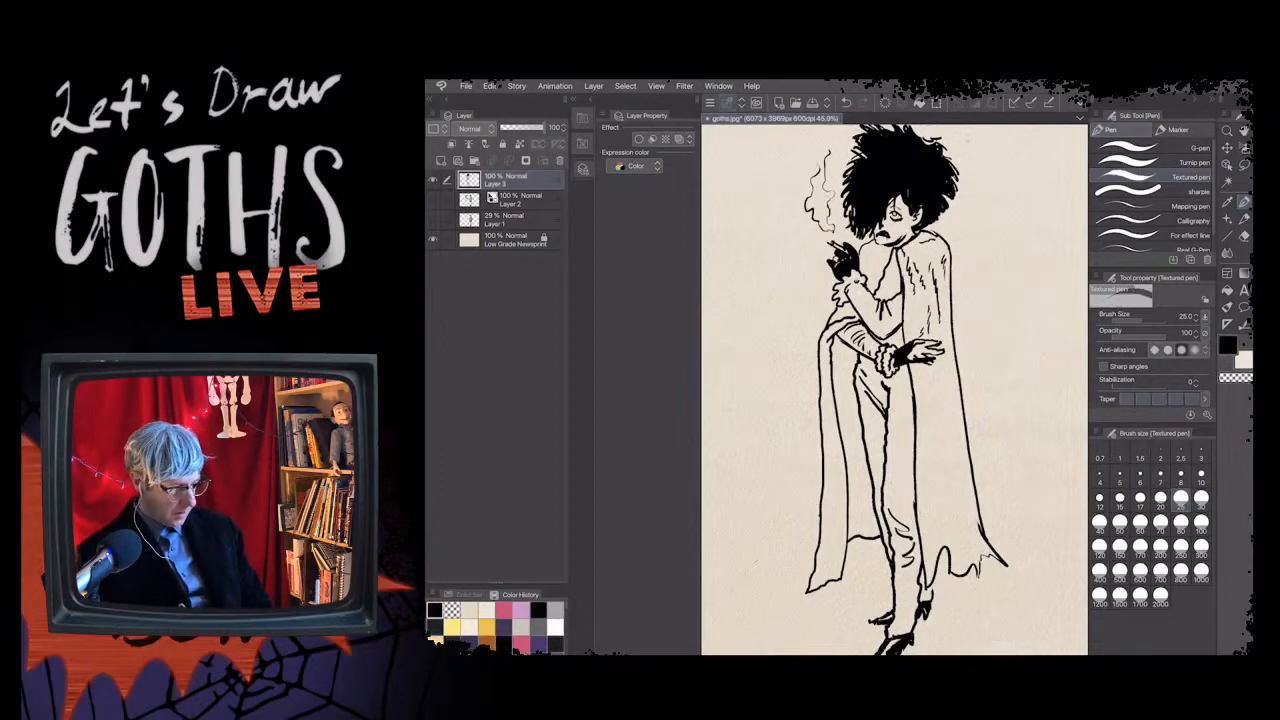
{"action": "key", "text": "c"}
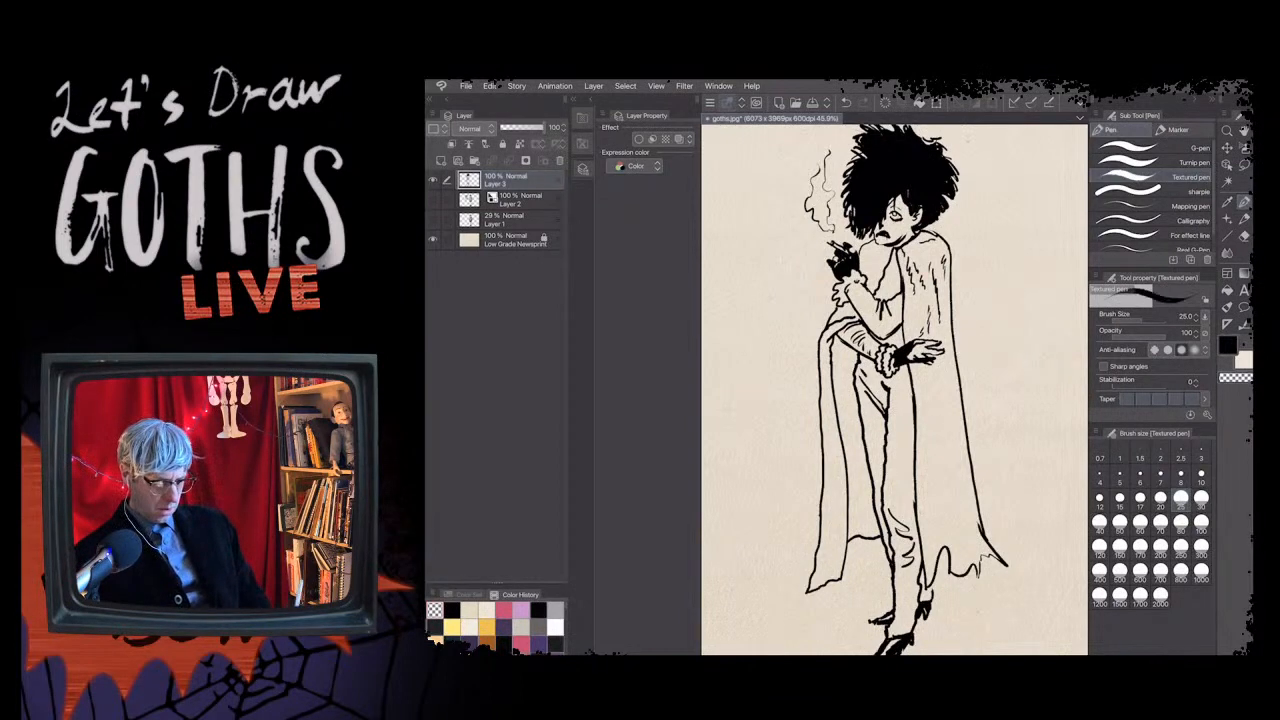
{"action": "left_click", "coordinate": [1119, 477]}
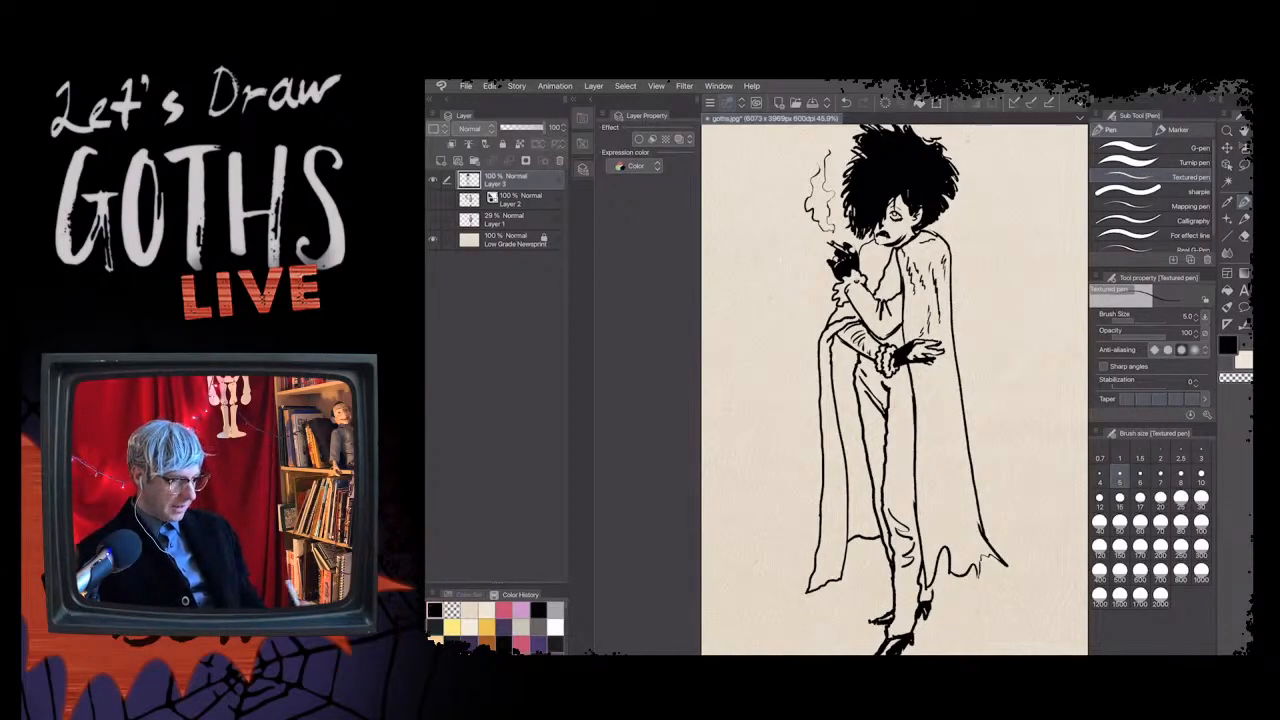
{"action": "scroll", "coordinate": [822, 259], "scroll_direction": "up", "scroll_amount": 3}
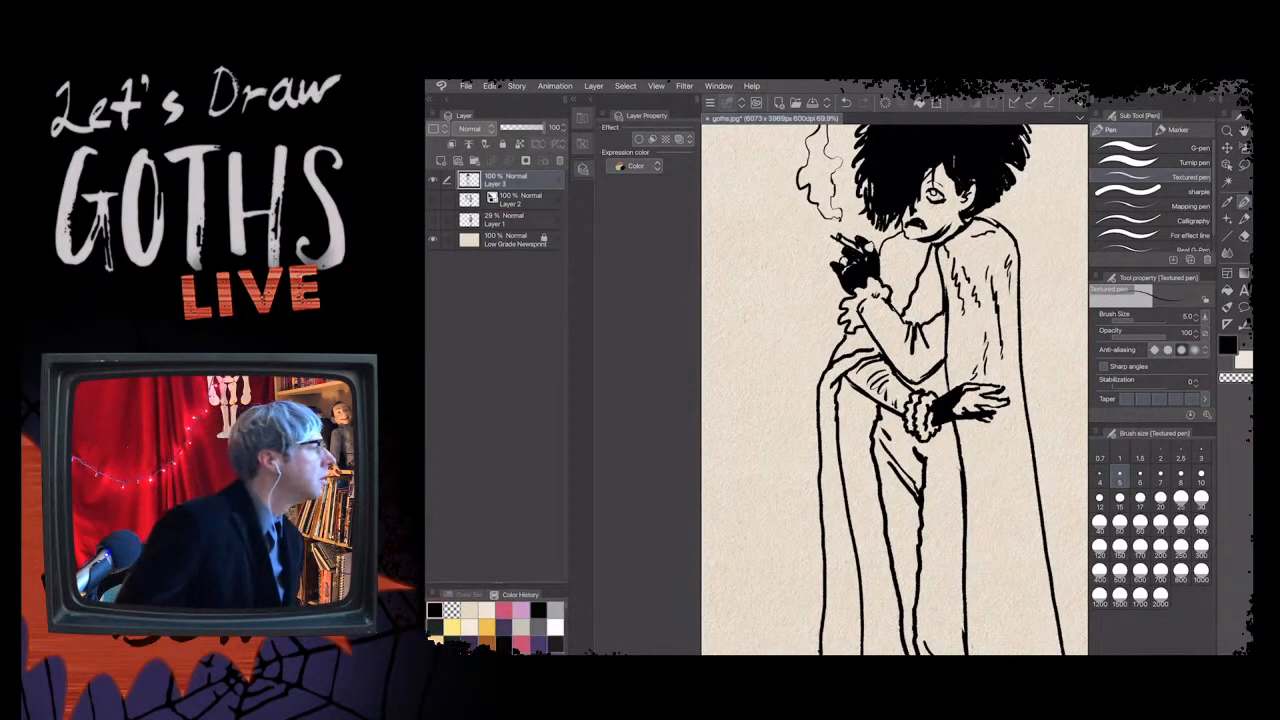
{"action": "scroll", "coordinate": [894, 389], "scroll_direction": "down", "scroll_amount": 3}
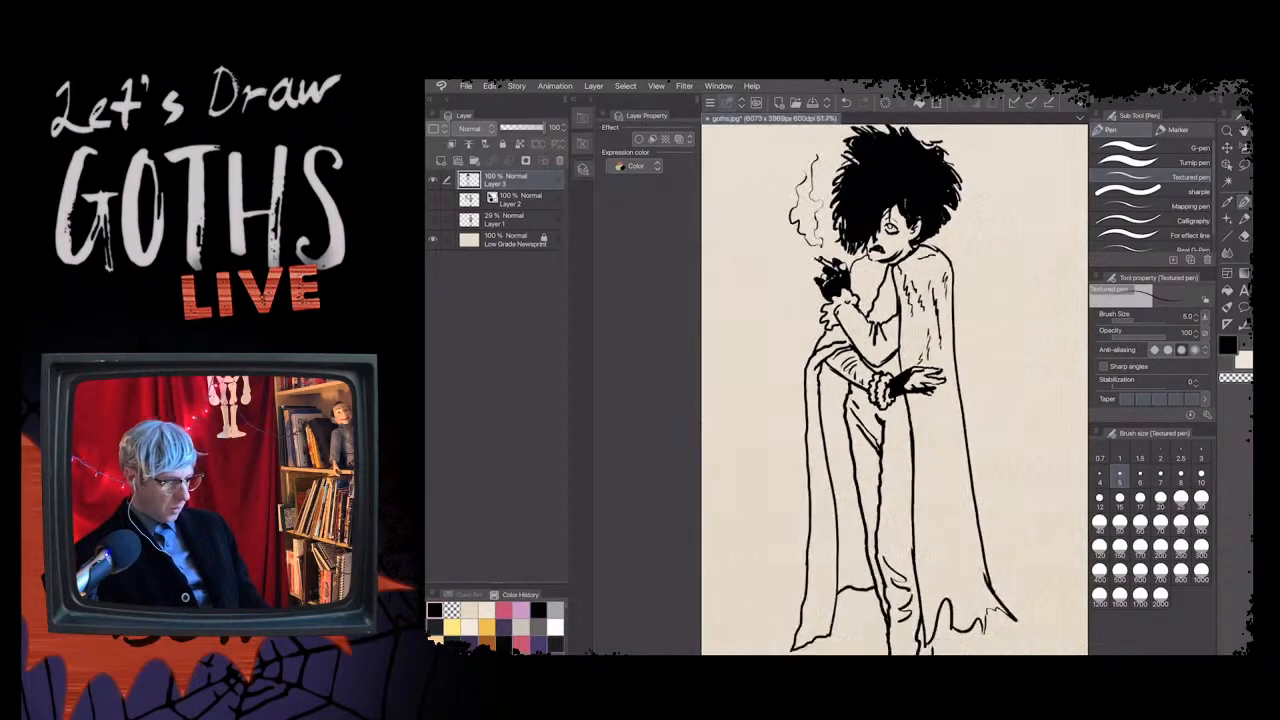
{"action": "scroll", "coordinate": [894, 389], "scroll_direction": "down", "scroll_amount": 2}
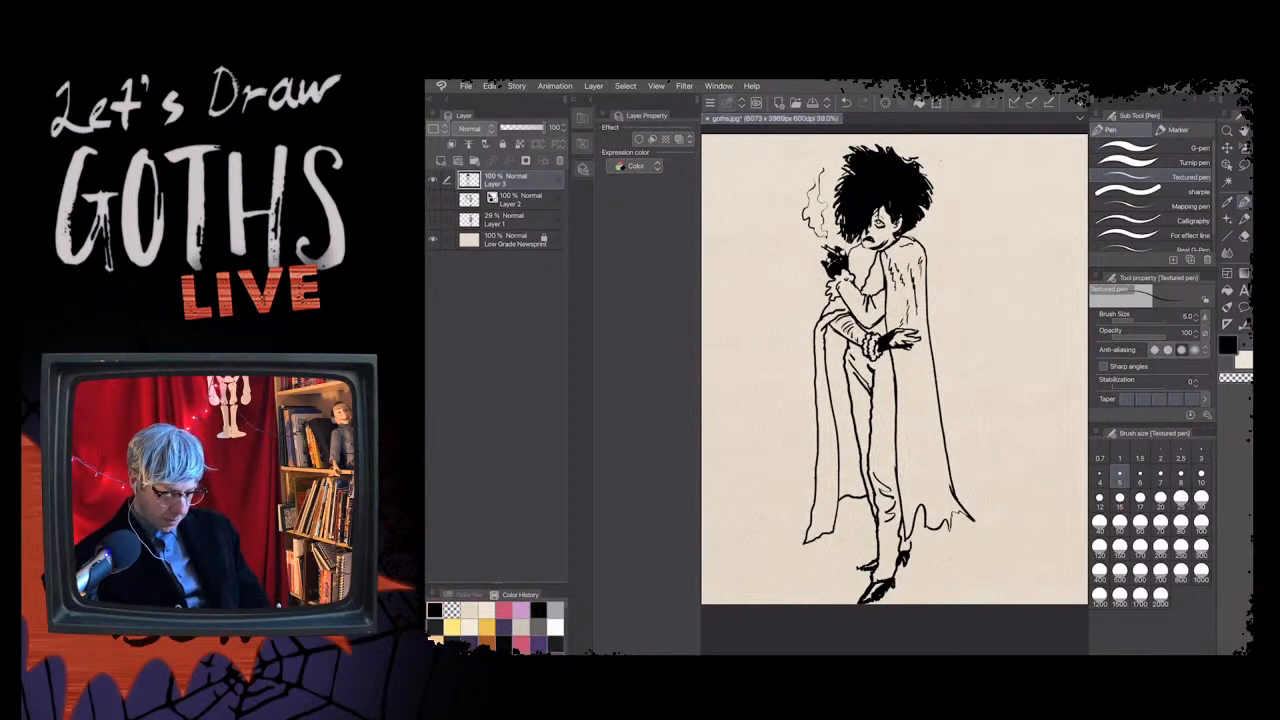
- Change the sub drawing color from cream to a medium warm grey in the color settings
{"action": "double_click", "coordinate": [1242, 358]}
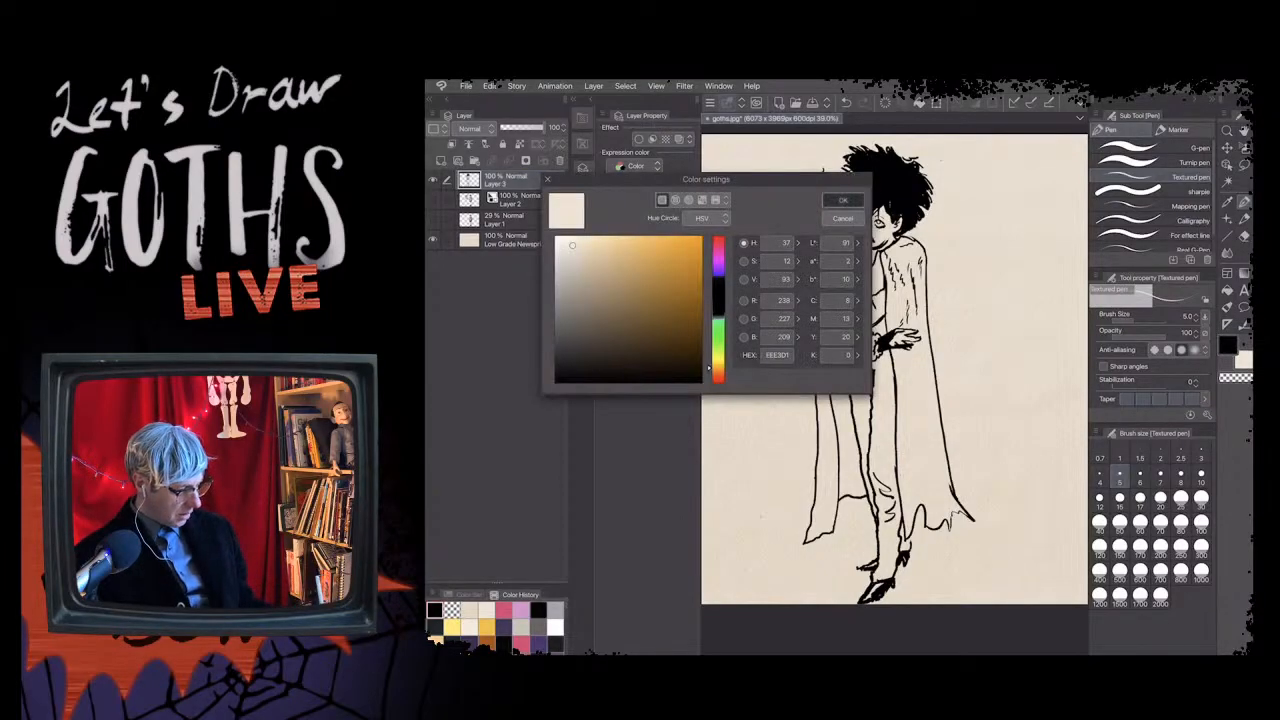
{"action": "mouse_move", "coordinate": [572, 245]}
{"action": "left_mouse_down"}
{"action": "mouse_move", "coordinate": [641, 295]}
{"action": "mouse_move", "coordinate": [566, 309]}
{"action": "left_mouse_up"}
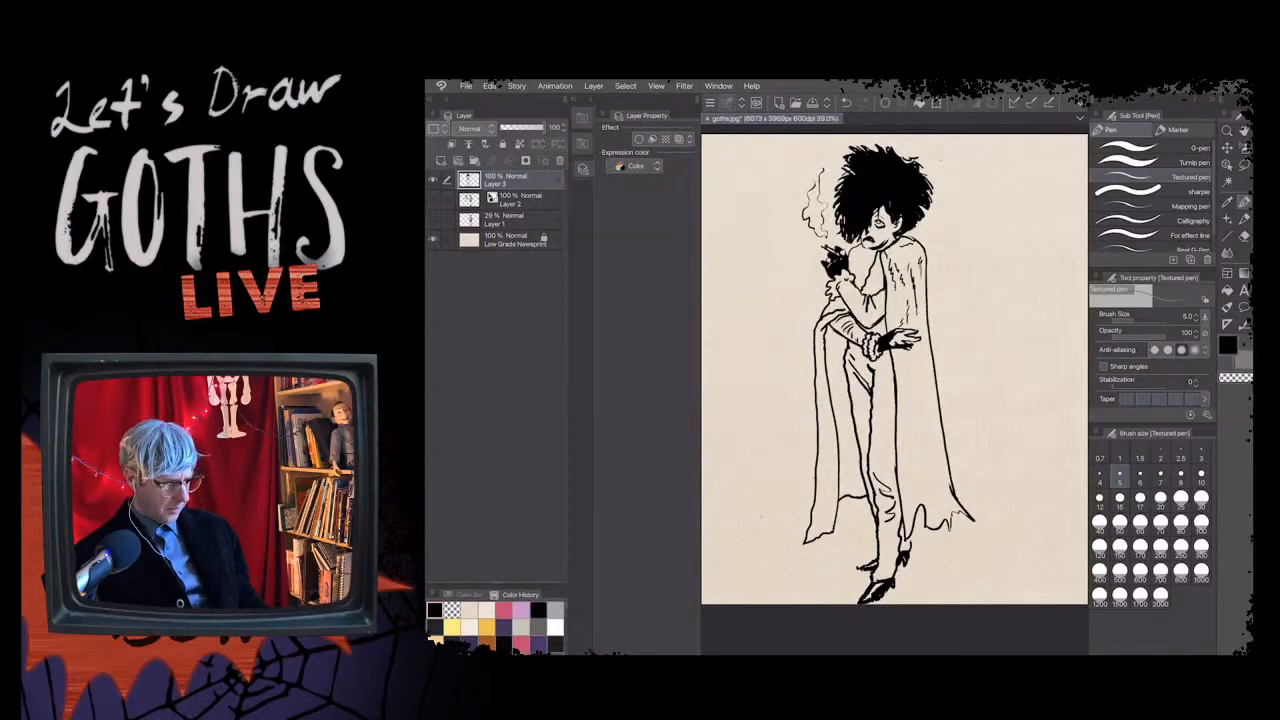
{"action": "scroll", "coordinate": [966, 250], "scroll_direction": "up", "scroll_amount": 4}
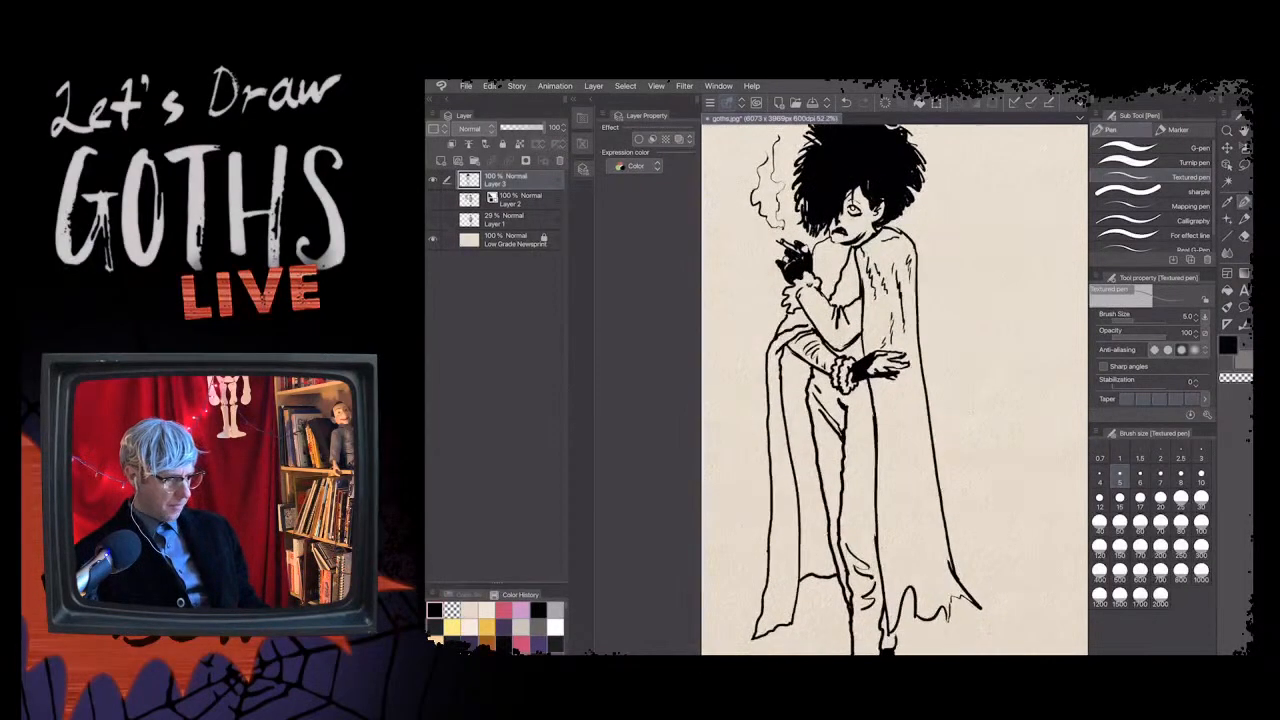
{"action": "scroll", "coordinate": [894, 388], "scroll_direction": "up", "scroll_amount": 1}
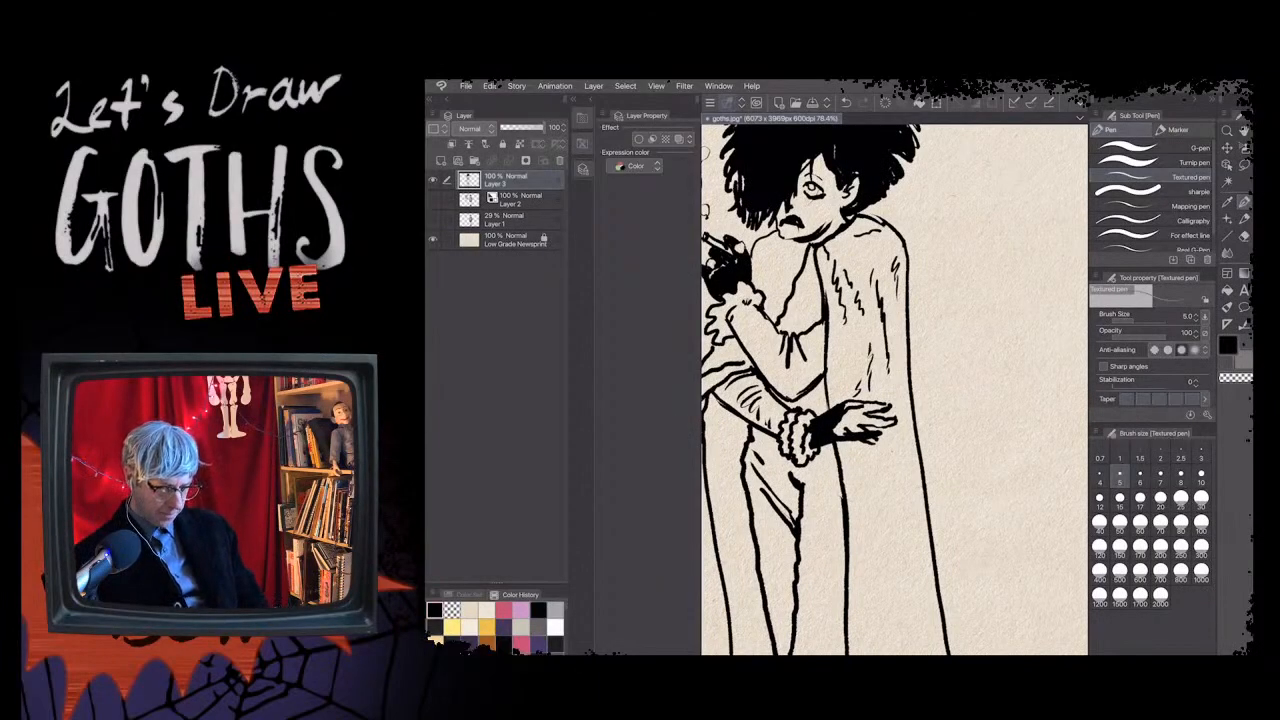
{"action": "left_click", "coordinate": [1200, 477]}
{"action": "left_click_drag", "start_coordinate": [877, 260], "coordinate": [875, 370]}
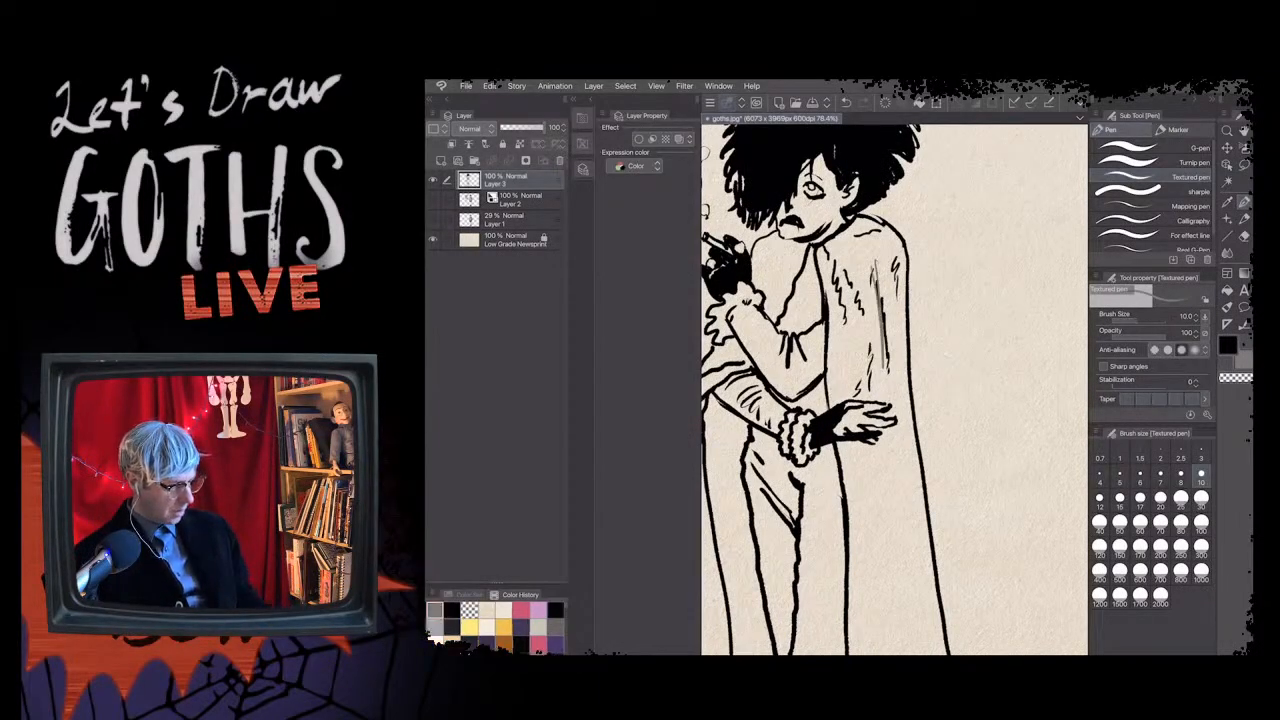
{"action": "key", "text": "ctrl+z"}
- Lock transparent pixels on Layer 3 and recolor the fold lines on the robe's shoulder and sleeve grey with brush size 50
{"action": "left_click", "coordinate": [519, 144]}
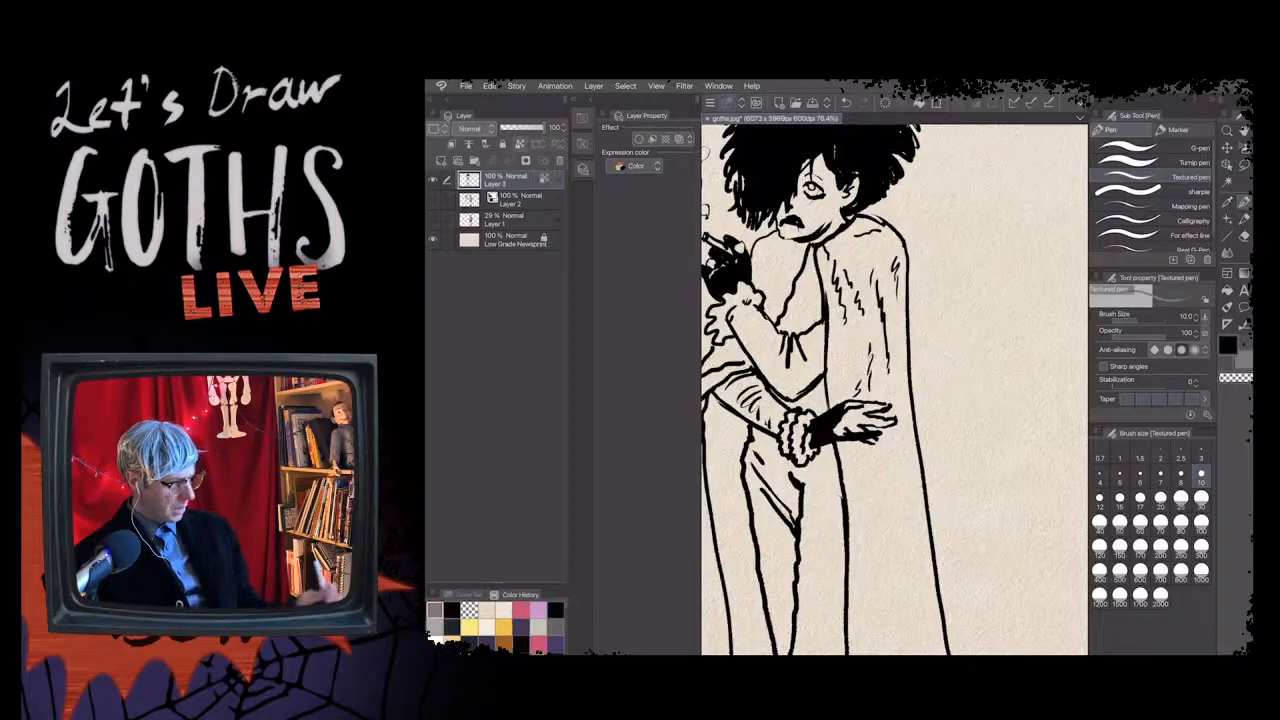
{"action": "left_click", "coordinate": [1120, 524]}
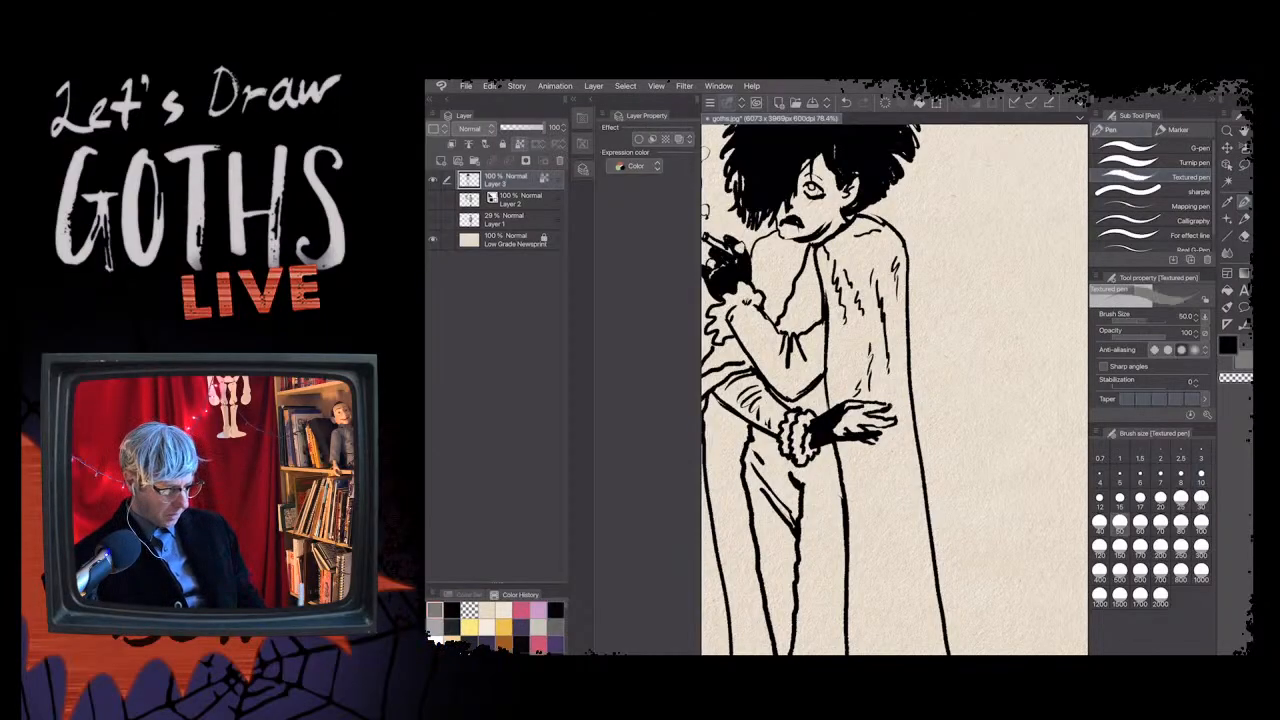
{"action": "left_click_drag", "start_coordinate": [877, 288], "coordinate": [888, 374]}
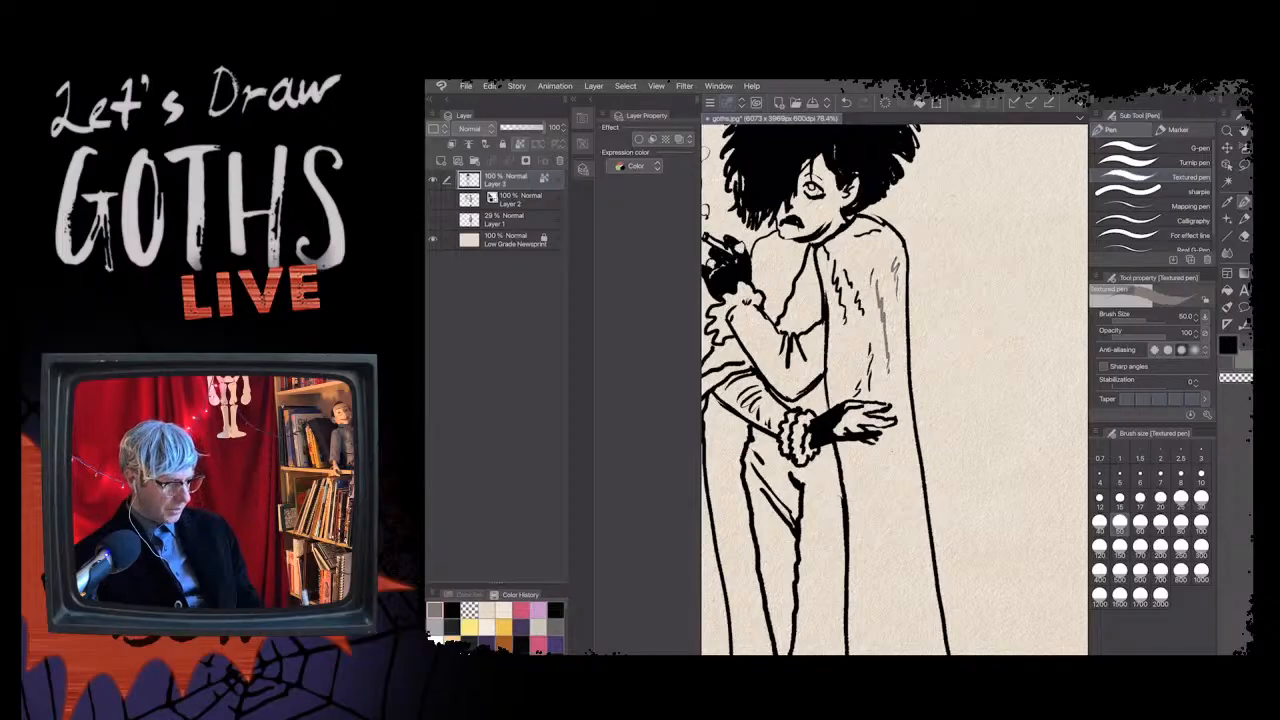
{"action": "left_click_drag", "start_coordinate": [856, 292], "coordinate": [862, 310]}
{"action": "mouse_move", "coordinate": [844, 270]}
{"action": "left_mouse_down"}
{"action": "mouse_move", "coordinate": [847, 322]}
{"action": "mouse_move", "coordinate": [833, 262]}
{"action": "left_mouse_up"}
{"action": "key", "text": "ctrl+z"}
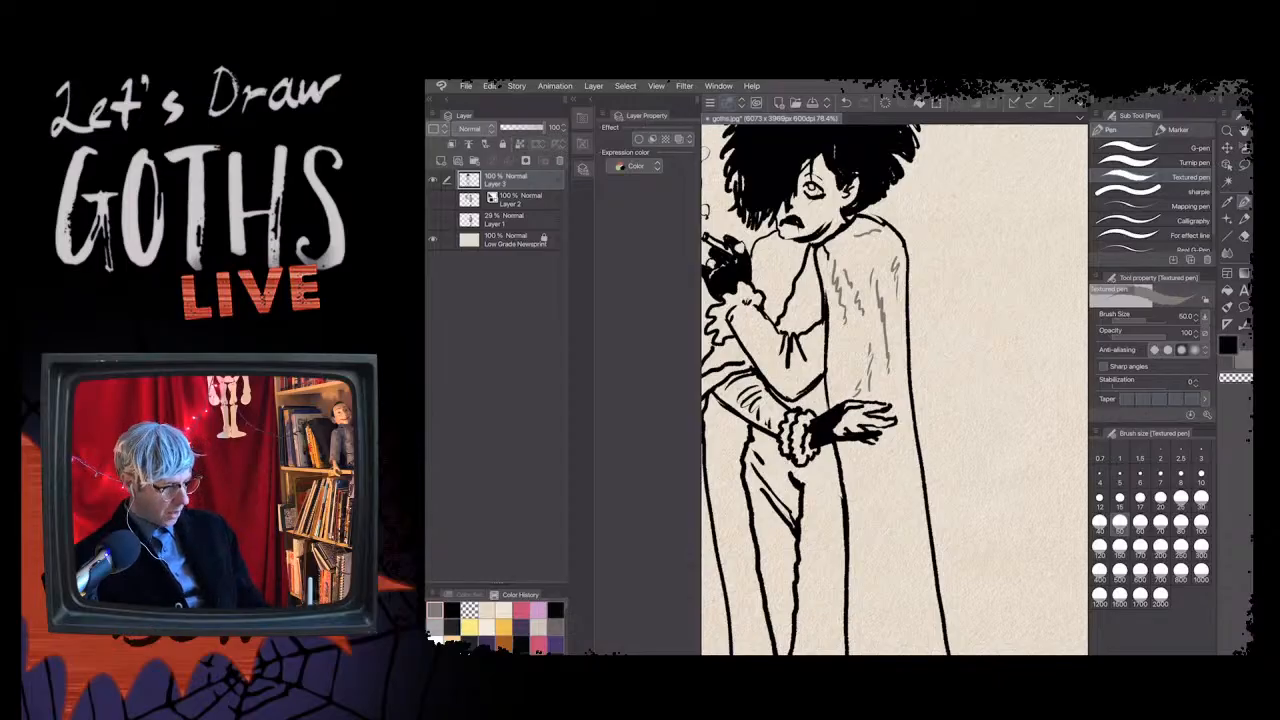
{"action": "scroll", "coordinate": [859, 303], "scroll_direction": "up", "scroll_amount": 5}
{"action": "scroll", "coordinate": [894, 390], "scroll_direction": "down", "scroll_amount": 1}
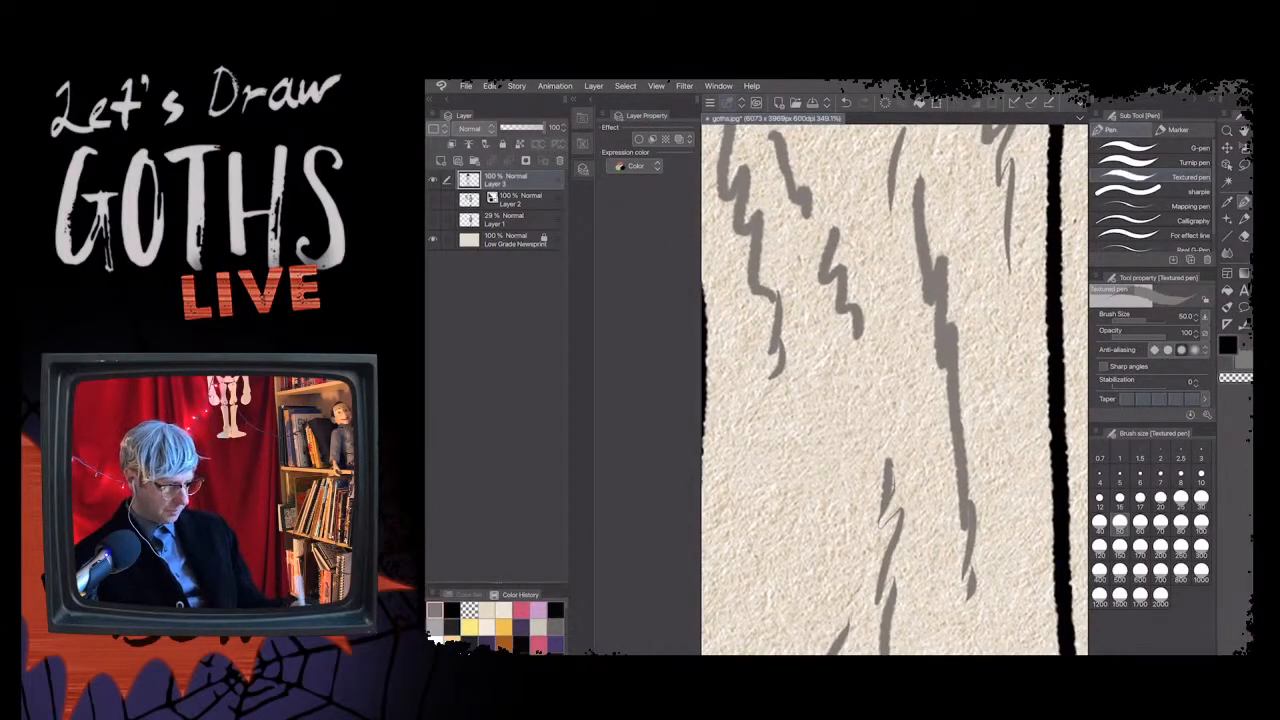
{"action": "scroll", "coordinate": [894, 390], "scroll_direction": "down", "scroll_amount": 3}
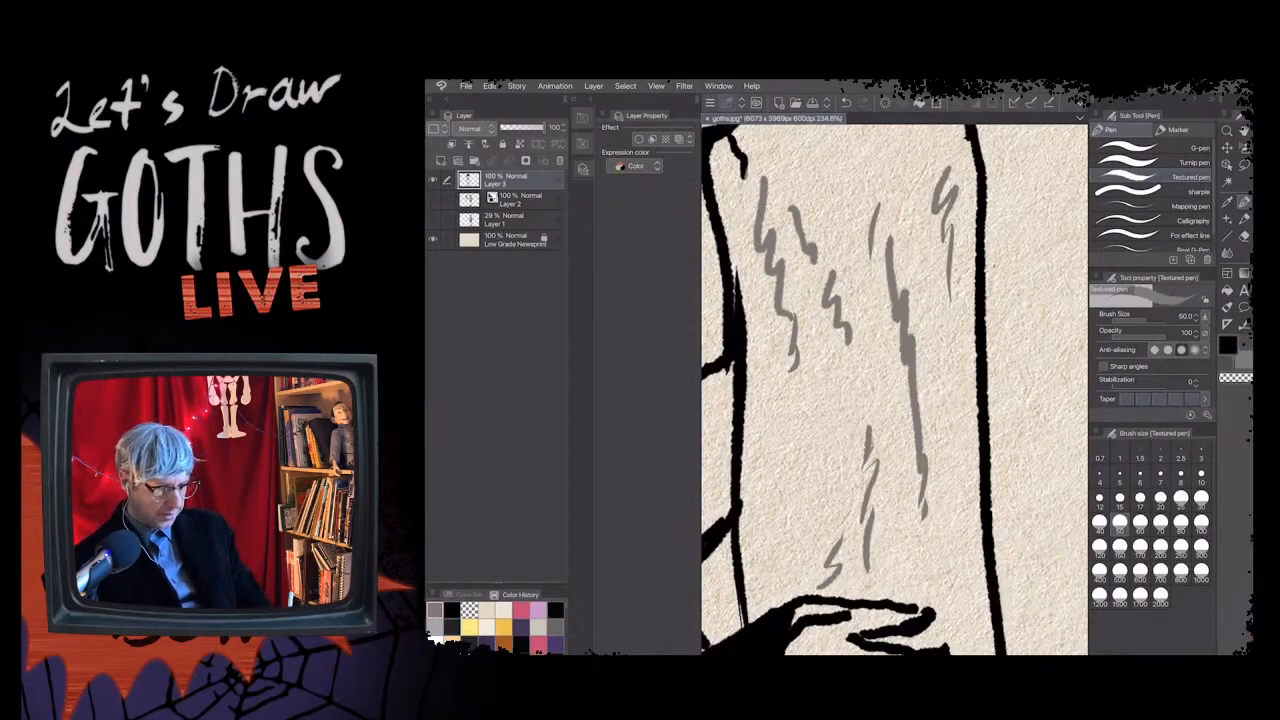
{"action": "scroll", "coordinate": [894, 390], "scroll_direction": "down", "scroll_amount": 4}
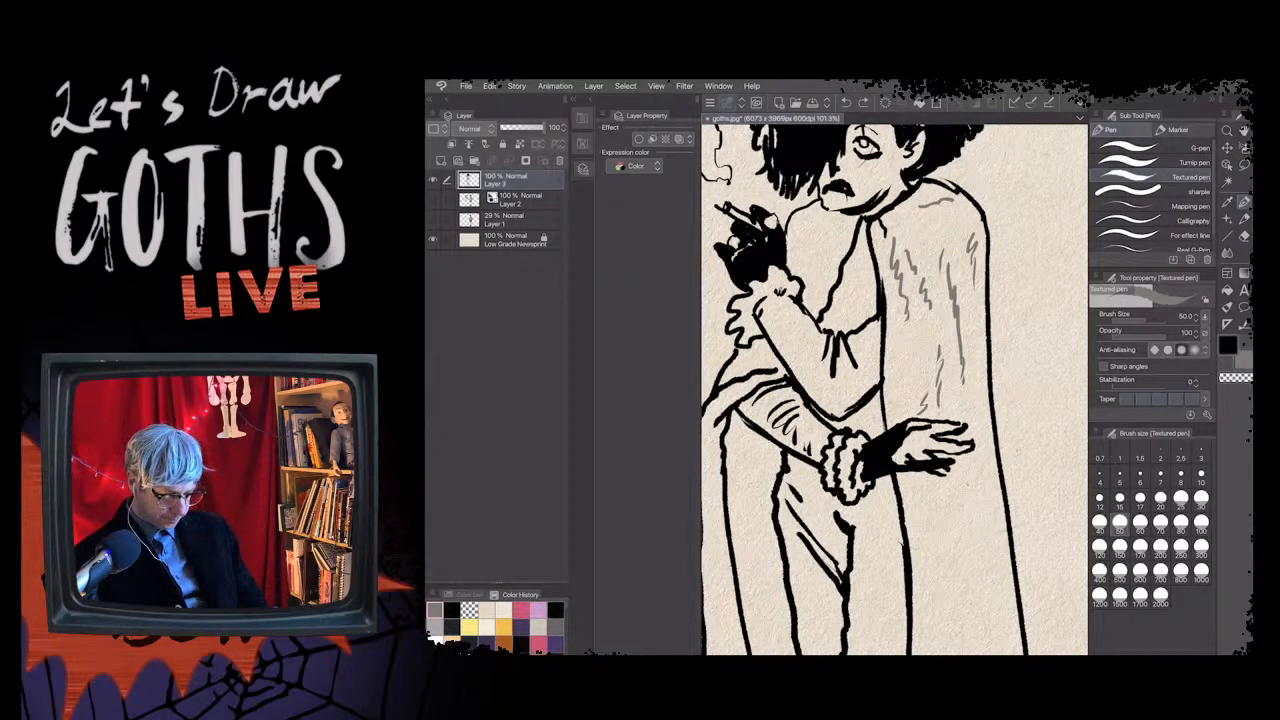
- Add grey diagonal shading strokes to the chest between the gloved hand and the robe's opening, using brush size 17
{"action": "left_click", "coordinate": [1140, 502]}
{"action": "left_click_drag", "start_coordinate": [838, 240], "coordinate": [815, 272]}
{"action": "left_click_drag", "start_coordinate": [834, 258], "coordinate": [809, 289]}
{"action": "left_click_drag", "start_coordinate": [829, 234], "coordinate": [803, 263]}
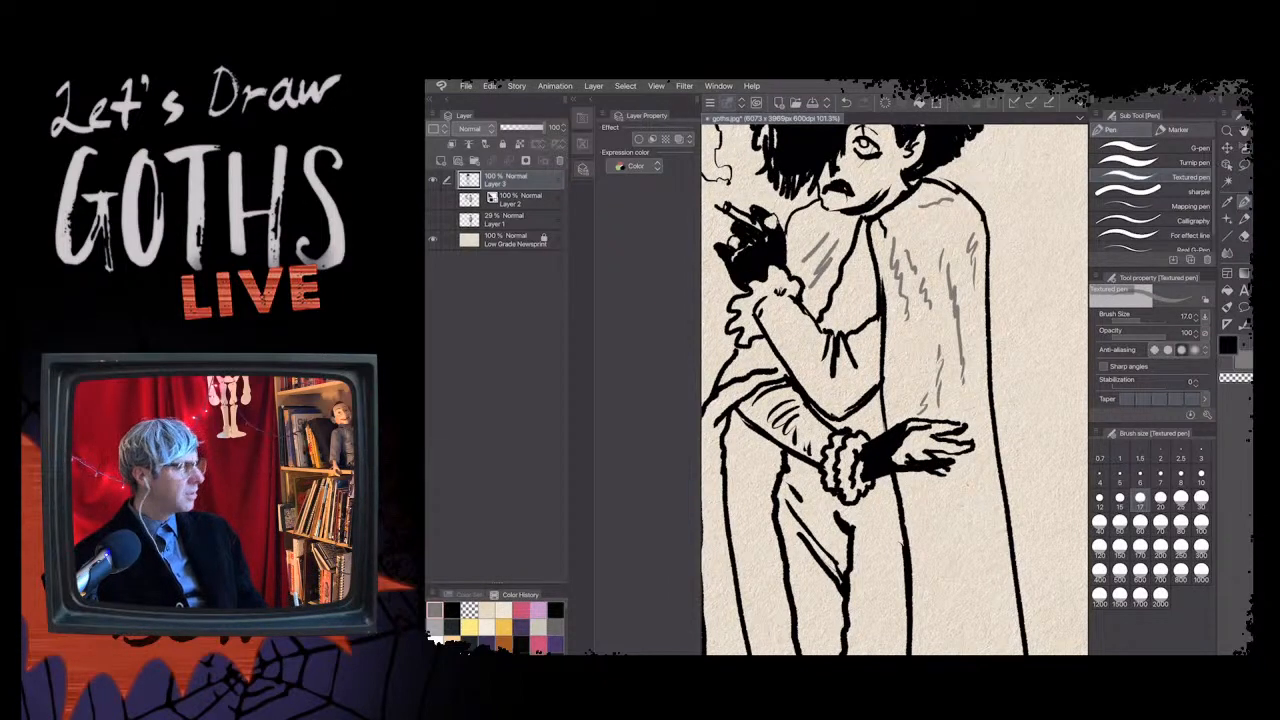
- Redraw the long fold line on the robe's sleeve in grey and erase the old line beside it with transparent color
{"action": "left_click_drag", "start_coordinate": [953, 271], "coordinate": [970, 367]}
{"action": "left_click_drag", "start_coordinate": [951, 269], "coordinate": [964, 372]}
{"action": "key", "text": "c"}
{"action": "left_click_drag", "start_coordinate": [954, 303], "coordinate": [962, 363]}
{"action": "left_click_drag", "start_coordinate": [950, 280], "coordinate": [958, 316]}
{"action": "left_click_drag", "start_coordinate": [950, 278], "coordinate": [956, 310]}
{"action": "left_click_drag", "start_coordinate": [944, 255], "coordinate": [955, 296]}
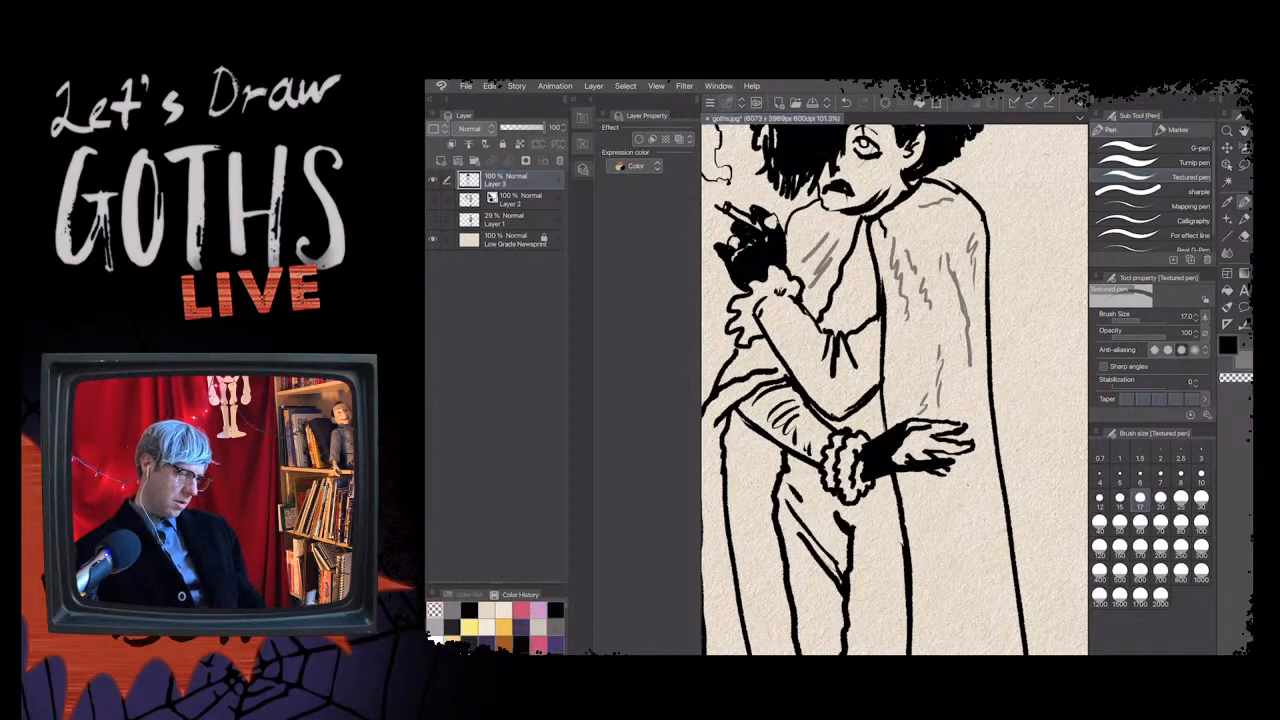
- Lock Layer 3, which holds the ink line art, against further edits
{"action": "scroll", "coordinate": [945, 235], "scroll_direction": "down", "scroll_amount": 2}
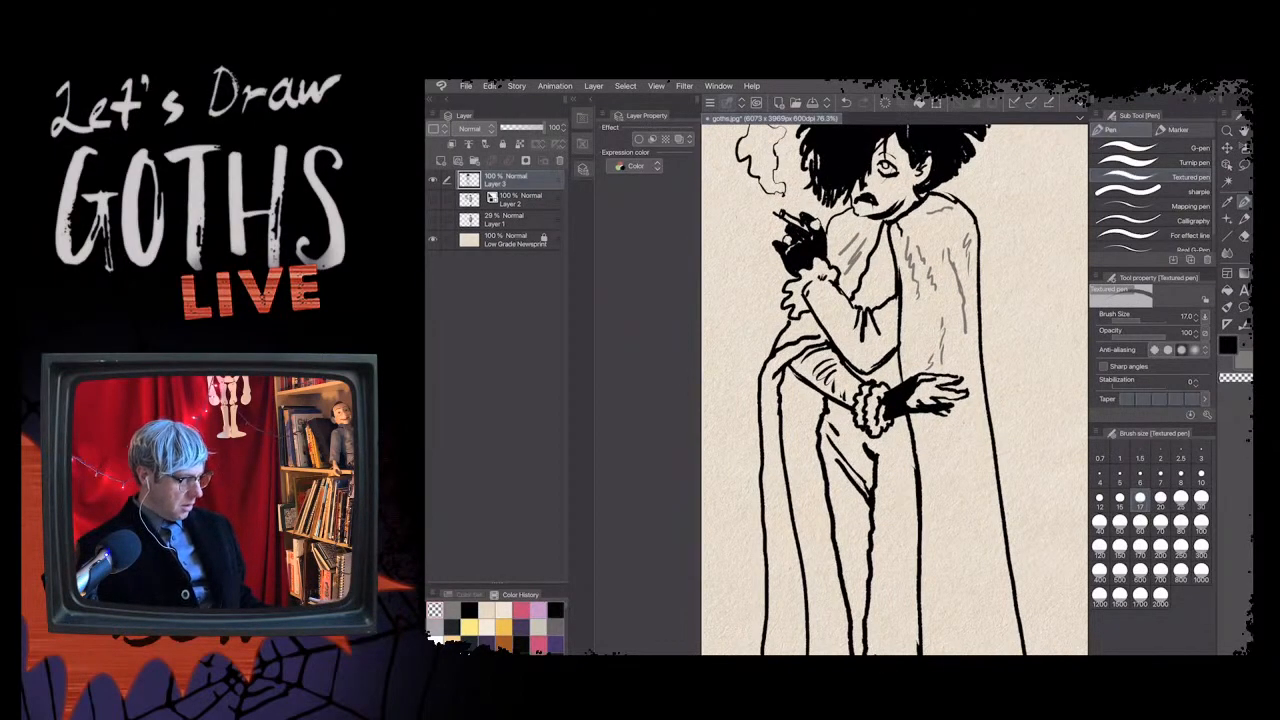
{"action": "scroll", "coordinate": [830, 225], "scroll_direction": "down", "scroll_amount": 3}
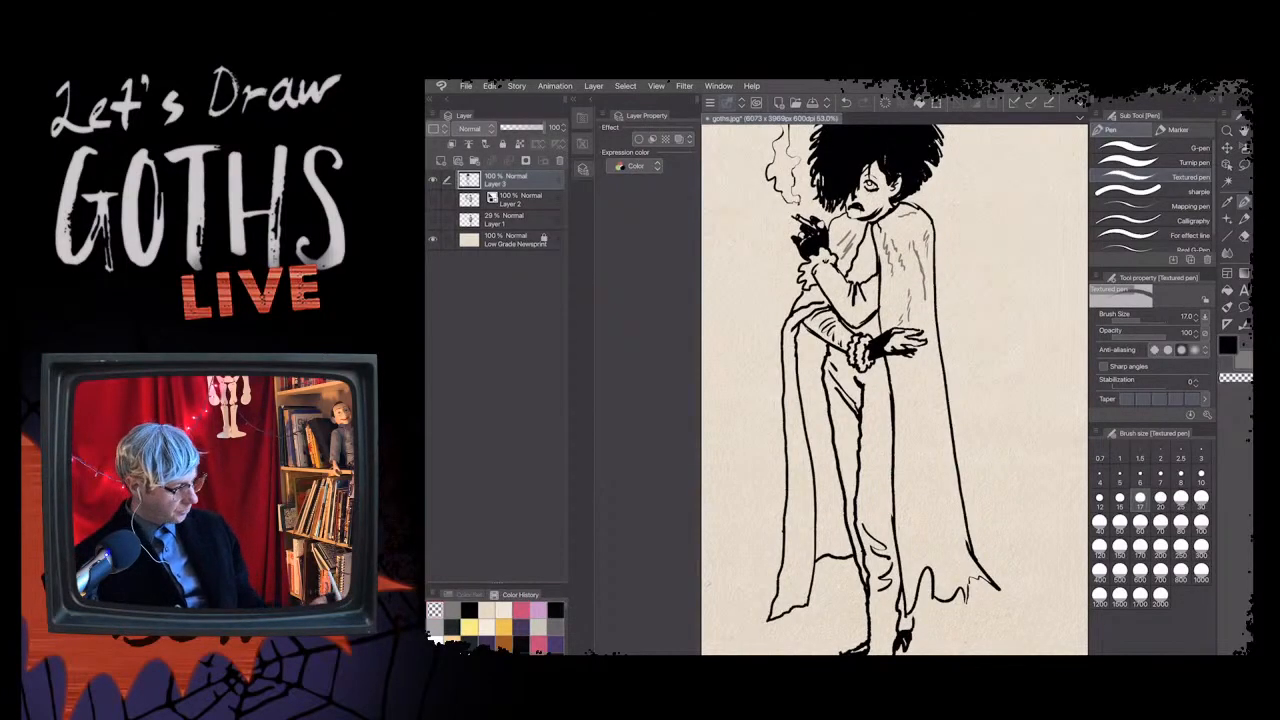
{"action": "left_click", "coordinate": [519, 144]}
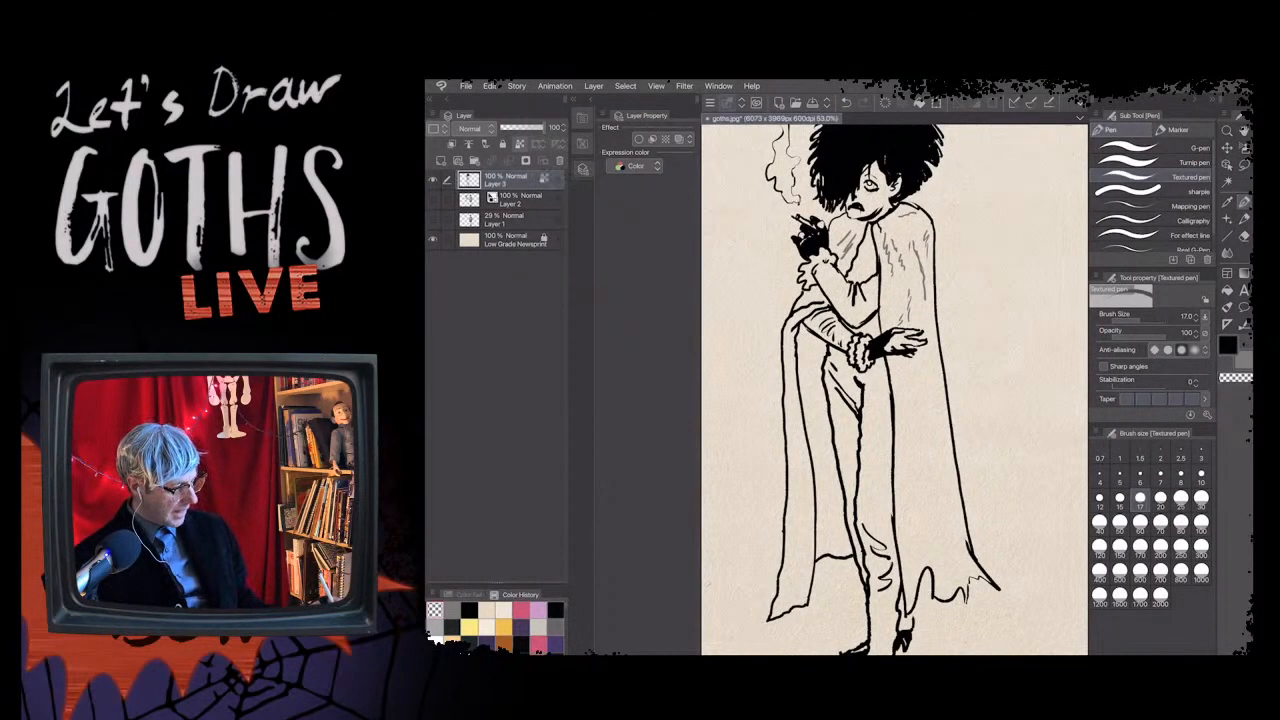
{"action": "left_click", "coordinate": [502, 144]}
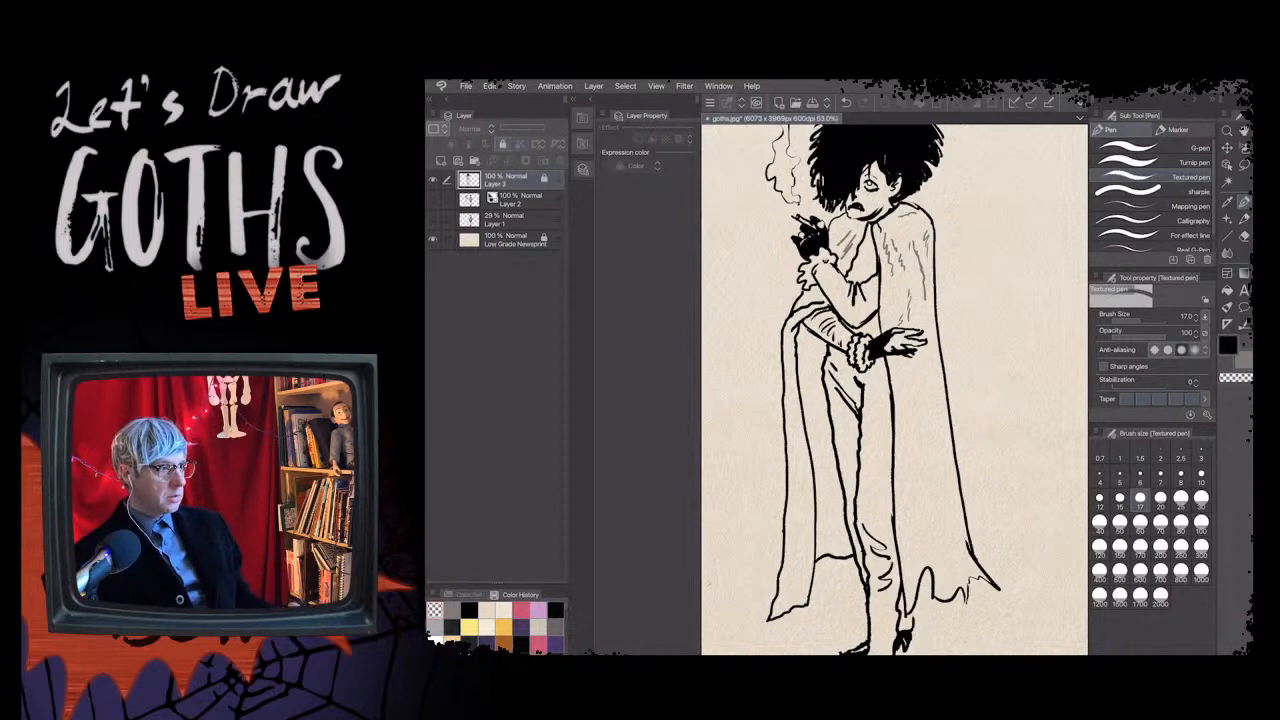
- Set the Textured pen's brush size to 70 and add a new layer directly beneath Layer 3
{"action": "scroll", "coordinate": [936, 434], "scroll_direction": "down", "scroll_amount": 2}
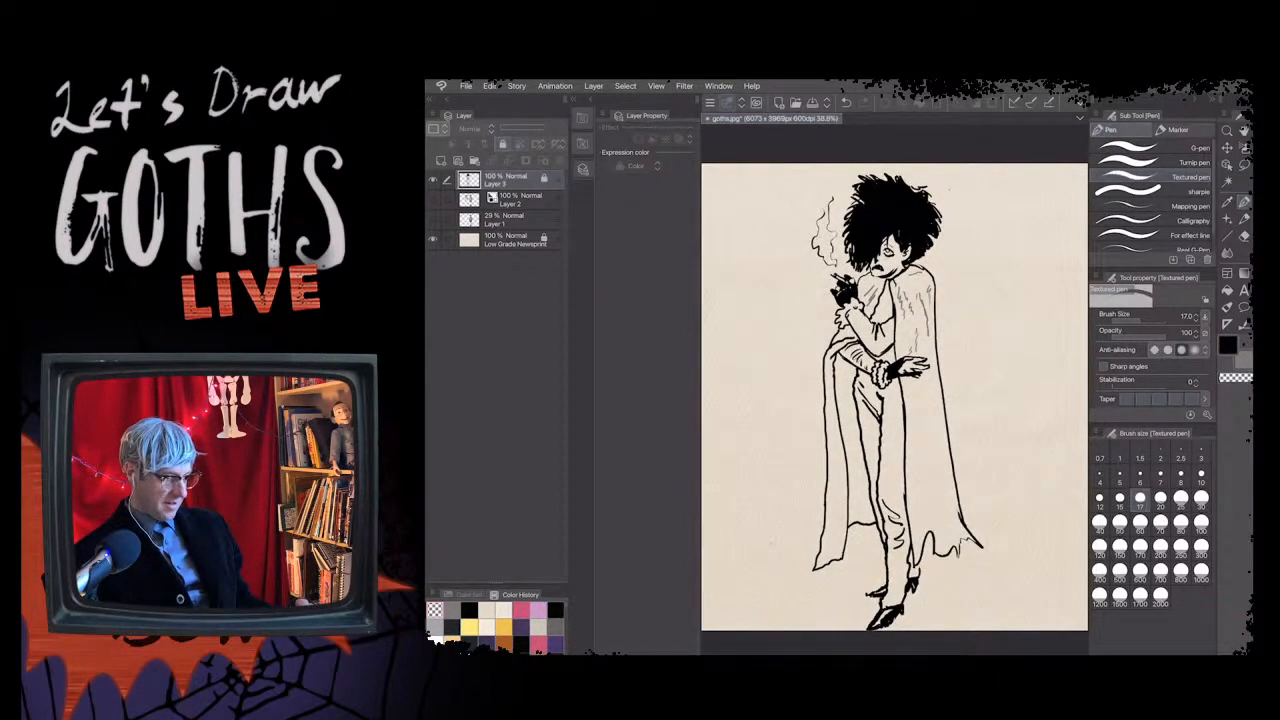
{"action": "key", "text": "ctrl+plus"}
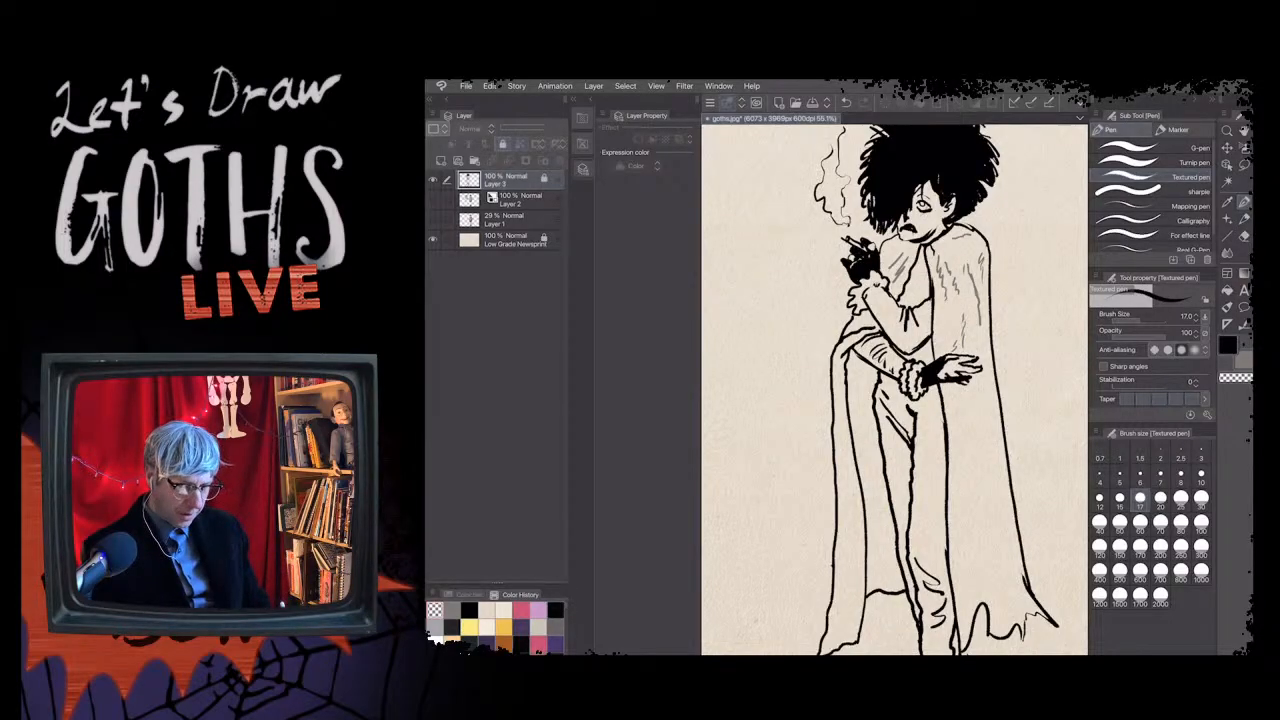
{"action": "left_click", "coordinate": [1160, 525]}
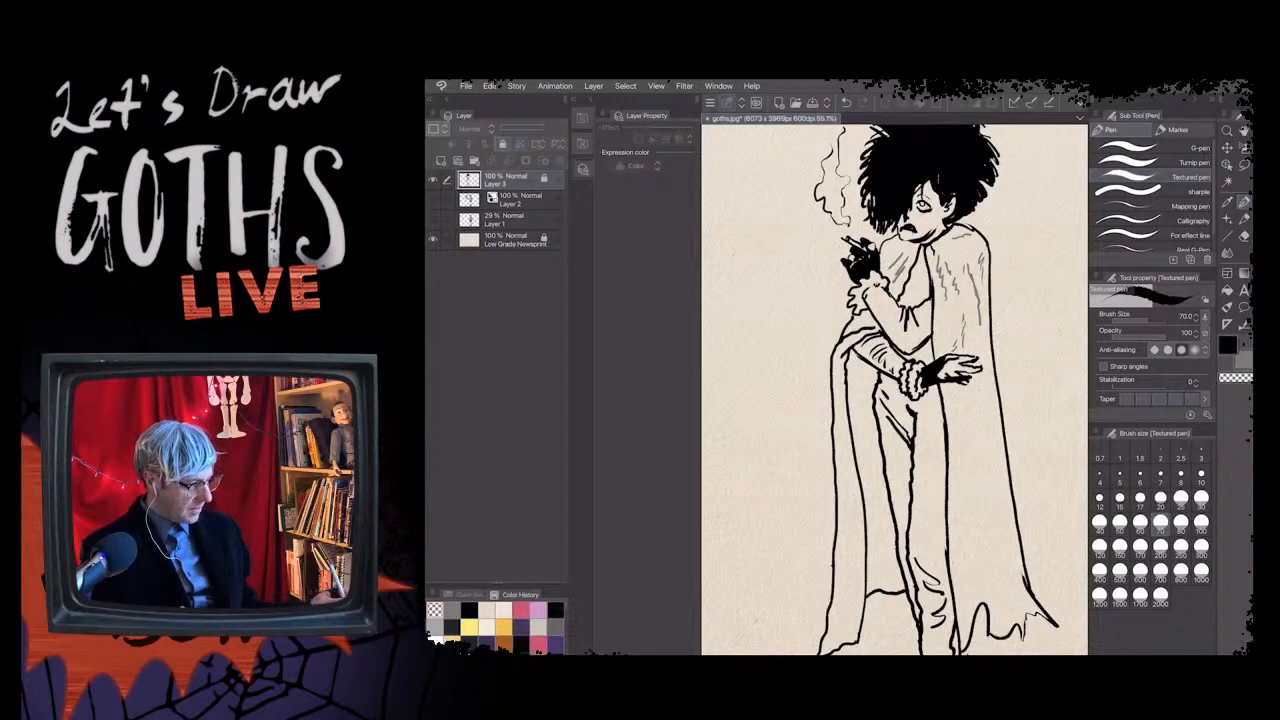
{"action": "left_click", "coordinate": [520, 200]}
{"action": "key", "text": "ctrl+shift+n"}
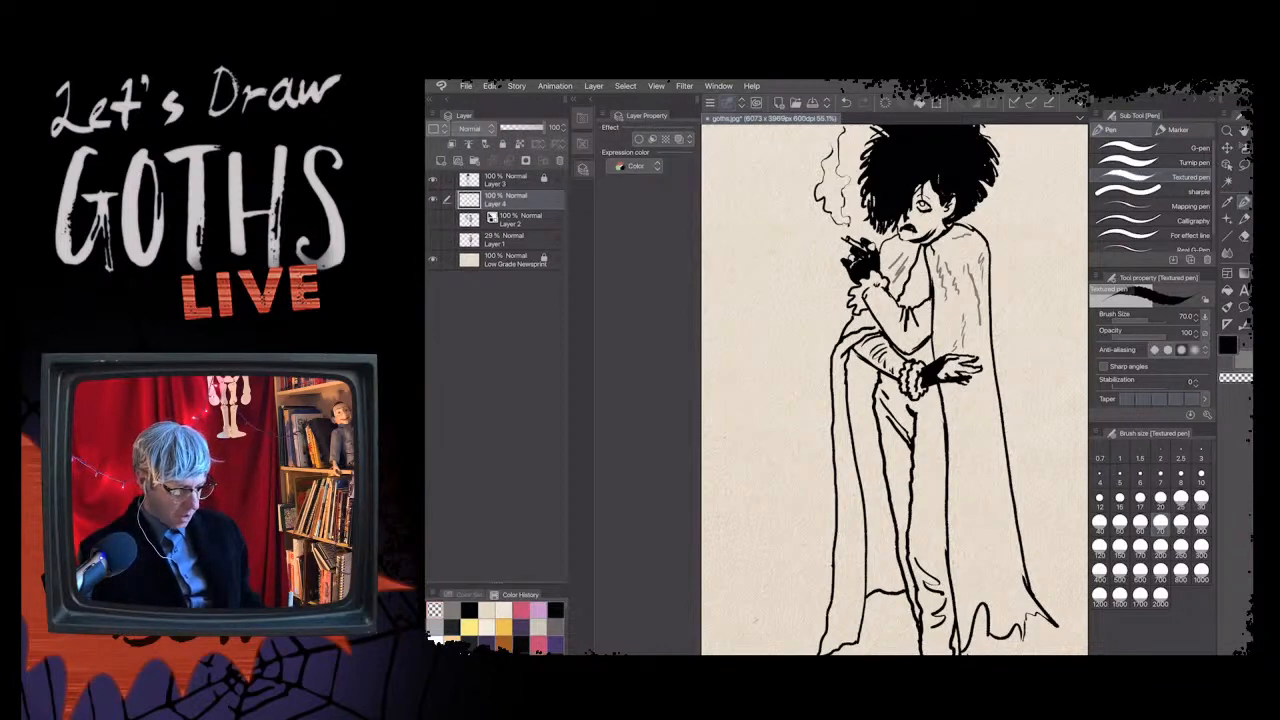
- Paint the lower part of the right-hand cape panel black, from beneath the outstretched hand down towards the hem
{"action": "mouse_move", "coordinate": [976, 412]}
{"action": "left_mouse_down"}
{"action": "mouse_move", "coordinate": [990, 465]}
{"action": "mouse_move", "coordinate": [998, 420]}
{"action": "mouse_move", "coordinate": [975, 385]}
{"action": "mouse_move", "coordinate": [962, 495]}
{"action": "mouse_move", "coordinate": [976, 586]}
{"action": "mouse_move", "coordinate": [962, 646]}
{"action": "left_mouse_up"}
{"action": "left_click_drag", "start_coordinate": [980, 586], "coordinate": [964, 648]}
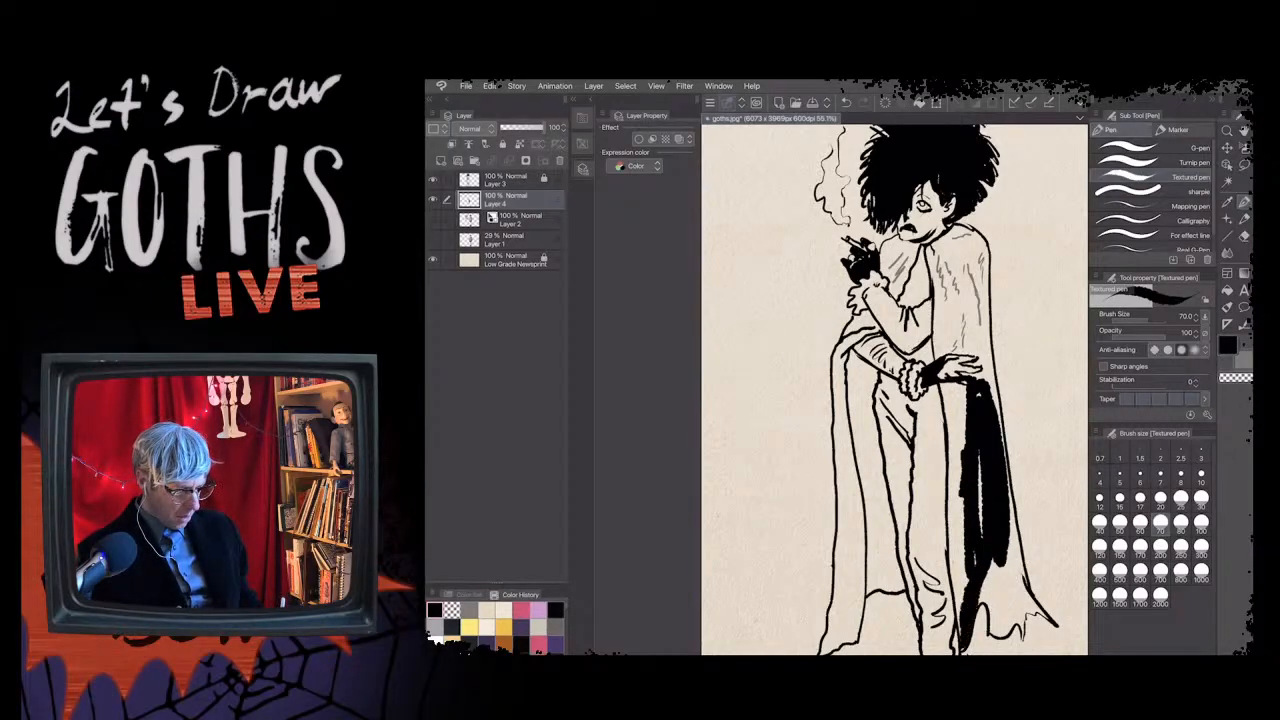
{"action": "left_click_drag", "start_coordinate": [962, 516], "coordinate": [960, 606]}
{"action": "left_click_drag", "start_coordinate": [958, 468], "coordinate": [956, 606]}
{"action": "left_click_drag", "start_coordinate": [958, 430], "coordinate": [954, 510]}
{"action": "left_click_drag", "start_coordinate": [952, 384], "coordinate": [948, 464]}
{"action": "left_click_drag", "start_coordinate": [952, 462], "coordinate": [953, 543]}
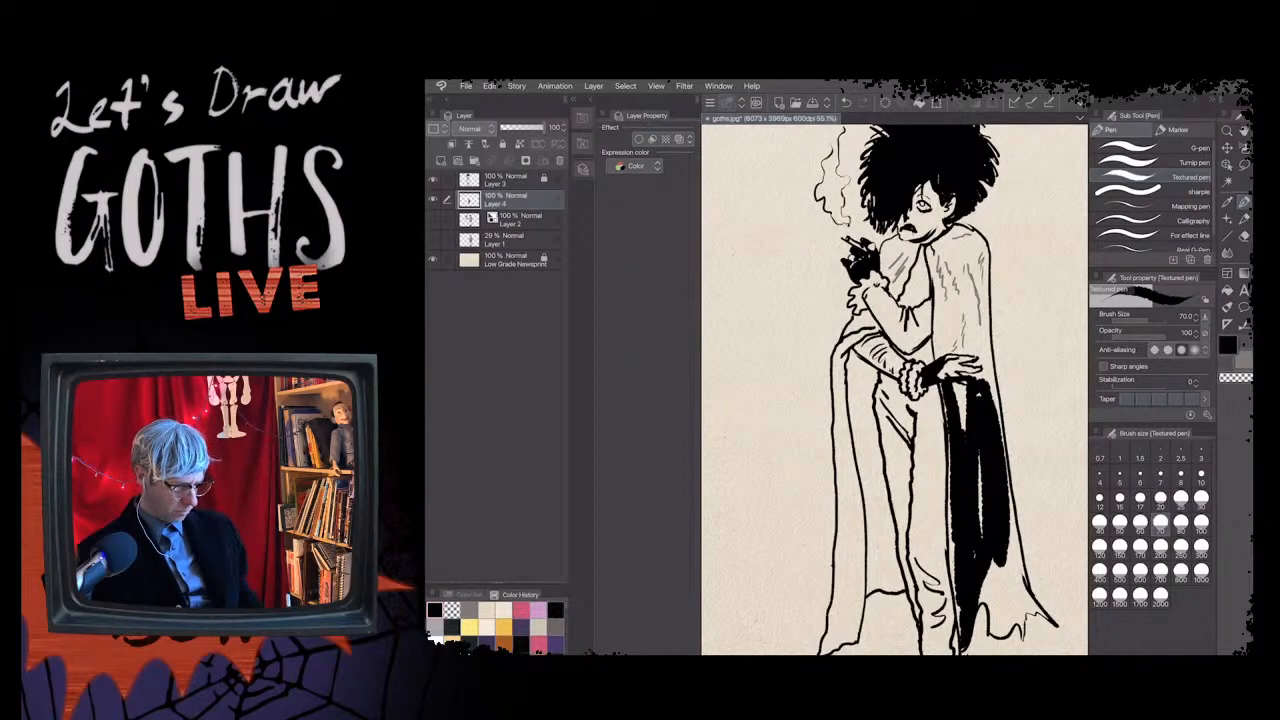
{"action": "left_click_drag", "start_coordinate": [948, 486], "coordinate": [951, 536]}
{"action": "left_click_drag", "start_coordinate": [950, 436], "coordinate": [950, 466]}
{"action": "left_click_drag", "start_coordinate": [946, 402], "coordinate": [956, 412]}
- Paint the upper part of the right-hand cape panel black, covering the hand and reaching up to the shoulder
{"action": "mouse_move", "coordinate": [950, 364]}
{"action": "left_mouse_down"}
{"action": "mouse_move", "coordinate": [955, 376]}
{"action": "mouse_move", "coordinate": [945, 346]}
{"action": "left_mouse_up"}
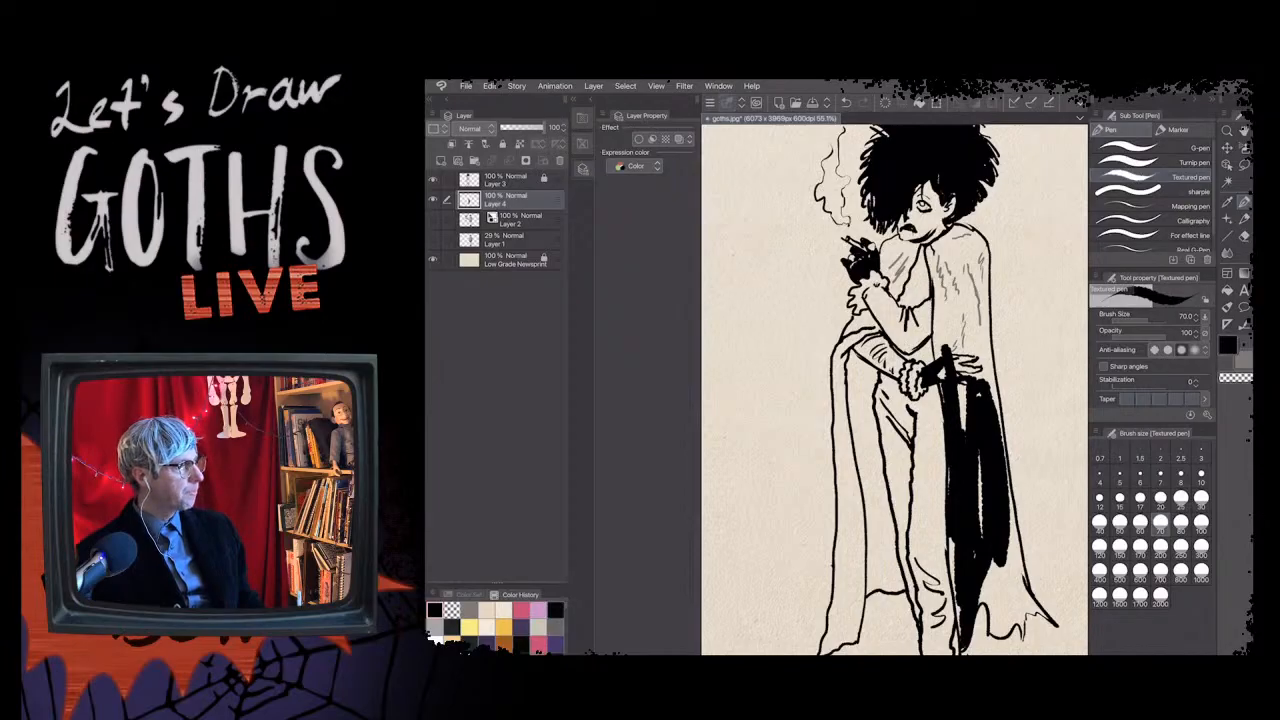
{"action": "left_click_drag", "start_coordinate": [958, 425], "coordinate": [950, 324]}
{"action": "left_click_drag", "start_coordinate": [968, 378], "coordinate": [966, 312]}
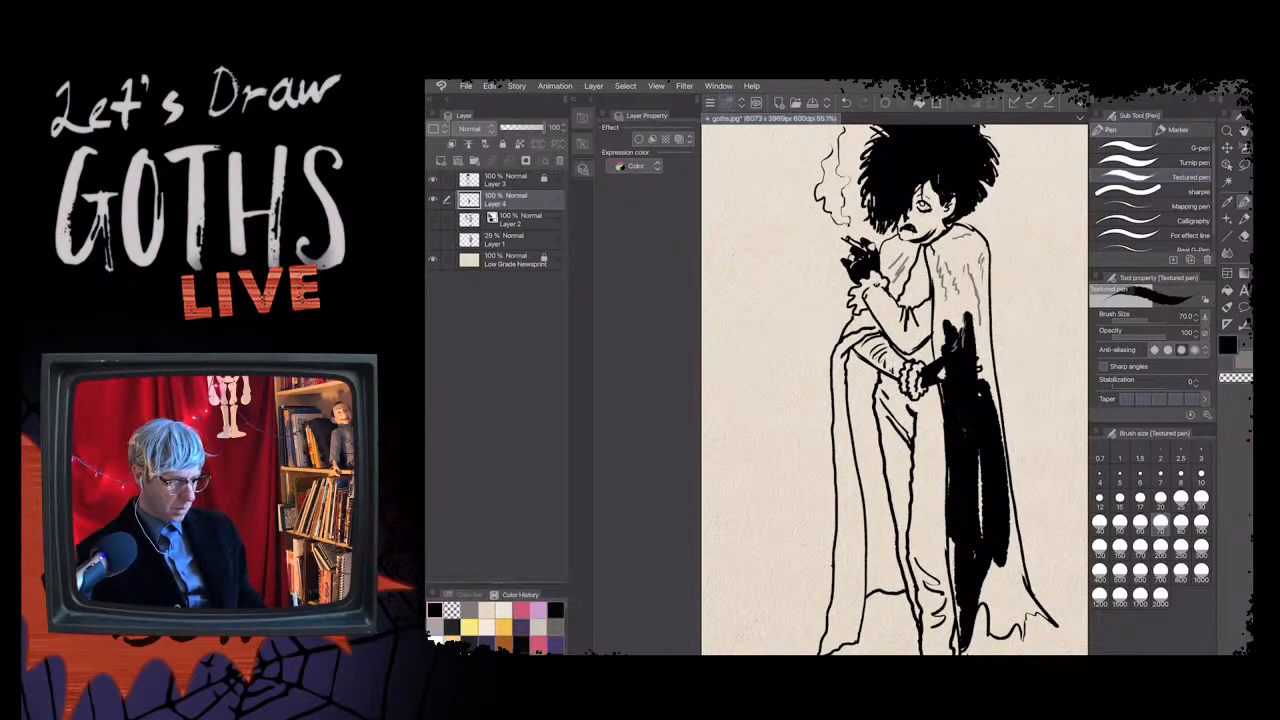
{"action": "left_click_drag", "start_coordinate": [972, 356], "coordinate": [966, 258]}
{"action": "left_click_drag", "start_coordinate": [958, 330], "coordinate": [948, 252]}
{"action": "mouse_move", "coordinate": [940, 352]}
{"action": "left_mouse_down"}
{"action": "mouse_move", "coordinate": [942, 250]}
{"action": "mouse_move", "coordinate": [984, 242]}
{"action": "mouse_move", "coordinate": [956, 226]}
{"action": "mouse_move", "coordinate": [976, 230]}
{"action": "mouse_move", "coordinate": [985, 370]}
{"action": "left_mouse_up"}
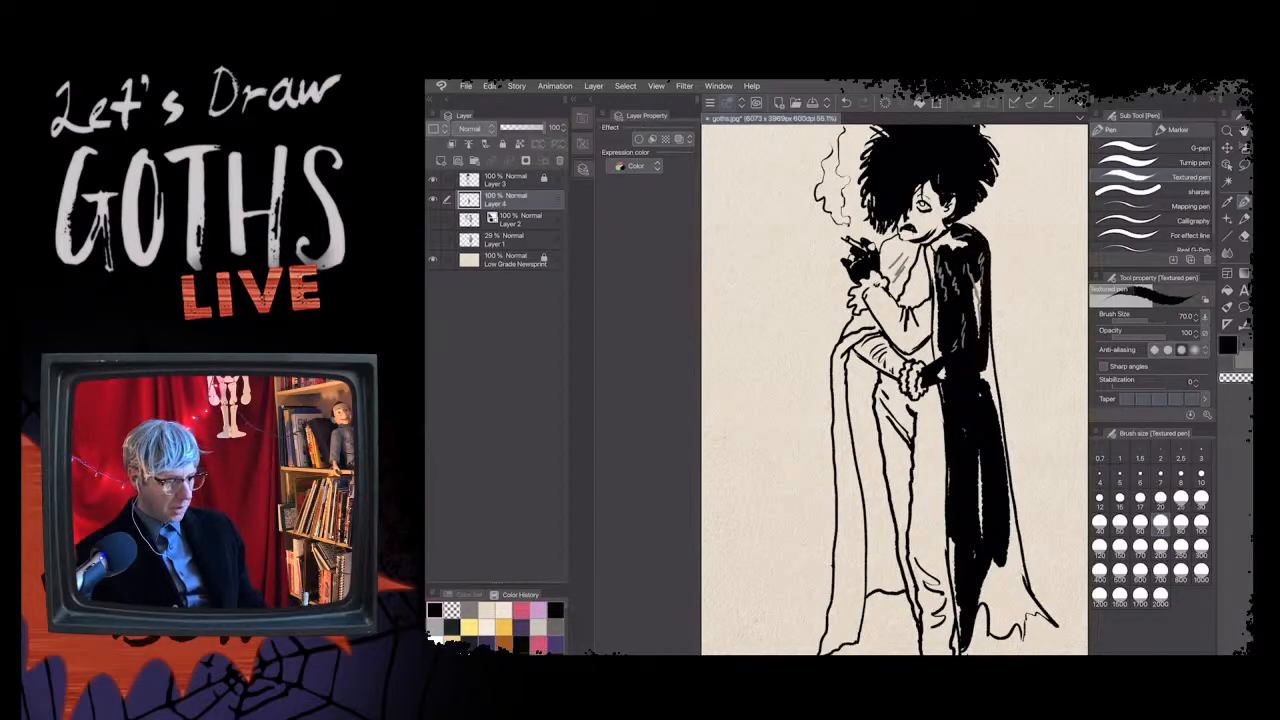
- Fill the remaining gaps along the upper cape's outer edge, inner edge and collar in black
{"action": "left_click_drag", "start_coordinate": [978, 278], "coordinate": [984, 388]}
{"action": "left_click_drag", "start_coordinate": [991, 324], "coordinate": [994, 424]}
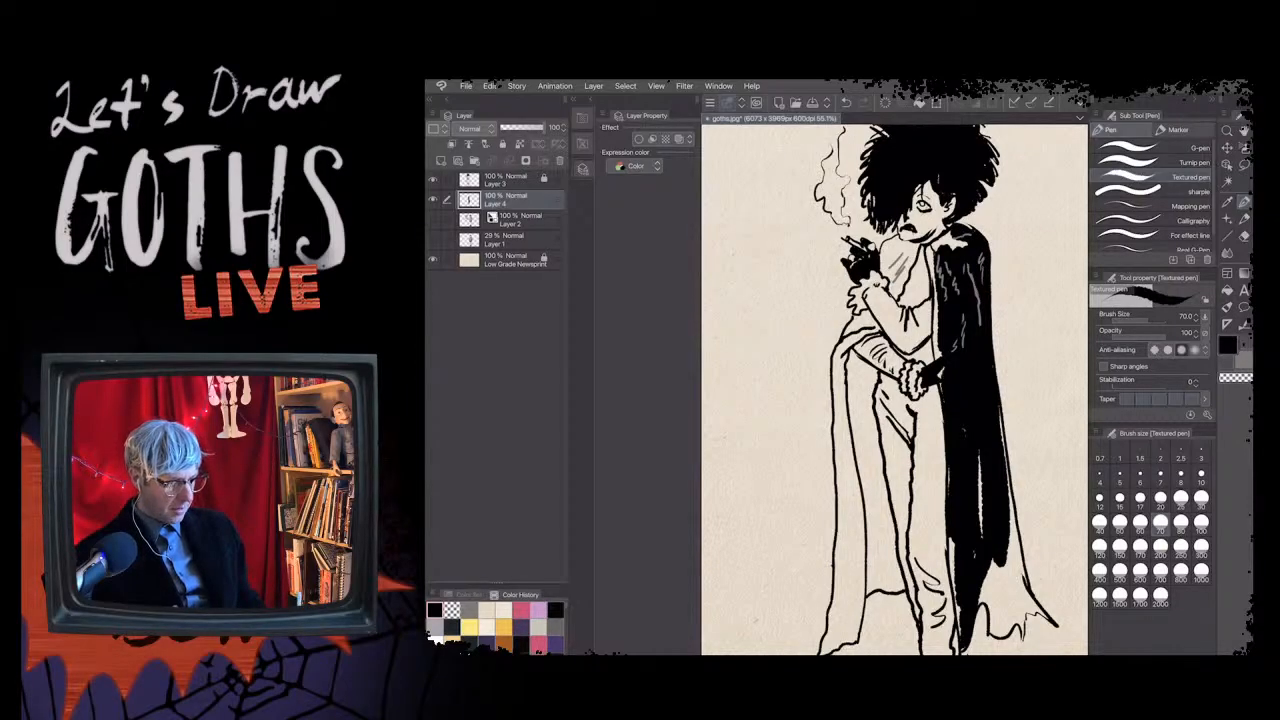
{"action": "left_click_drag", "start_coordinate": [936, 318], "coordinate": [936, 358]}
{"action": "left_click_drag", "start_coordinate": [935, 274], "coordinate": [935, 322]}
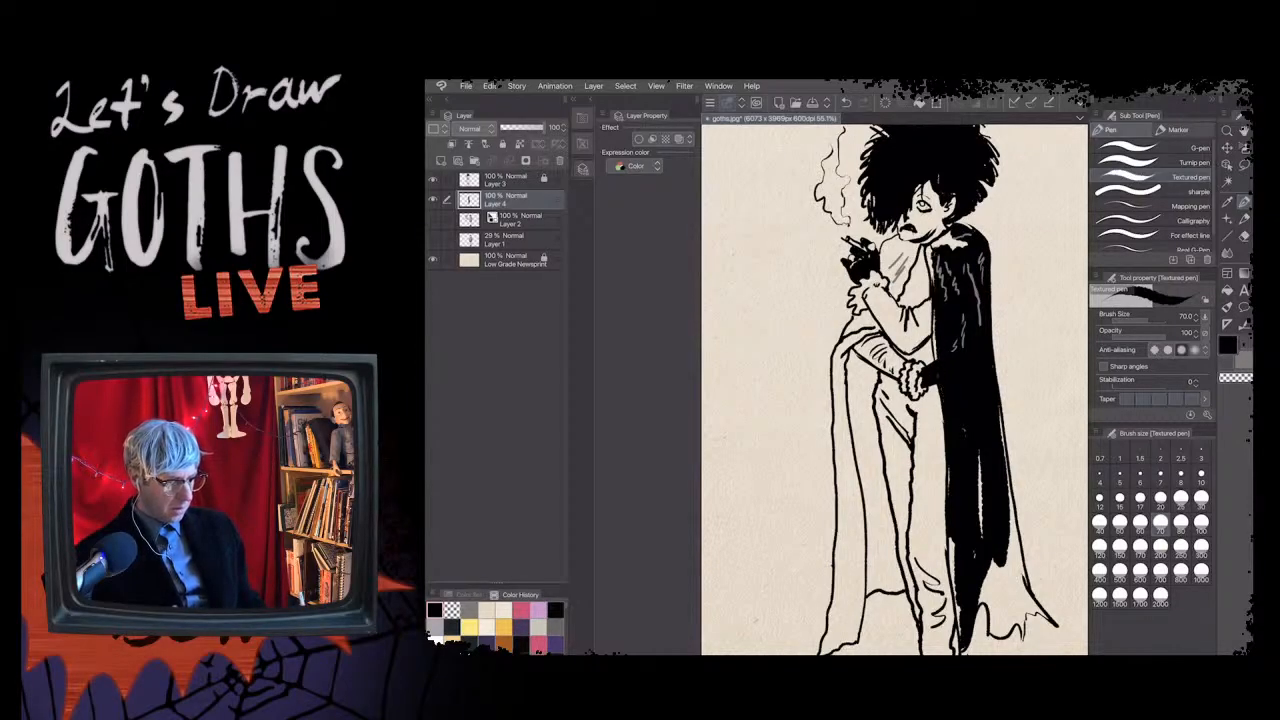
{"action": "left_click_drag", "start_coordinate": [958, 247], "coordinate": [936, 239]}
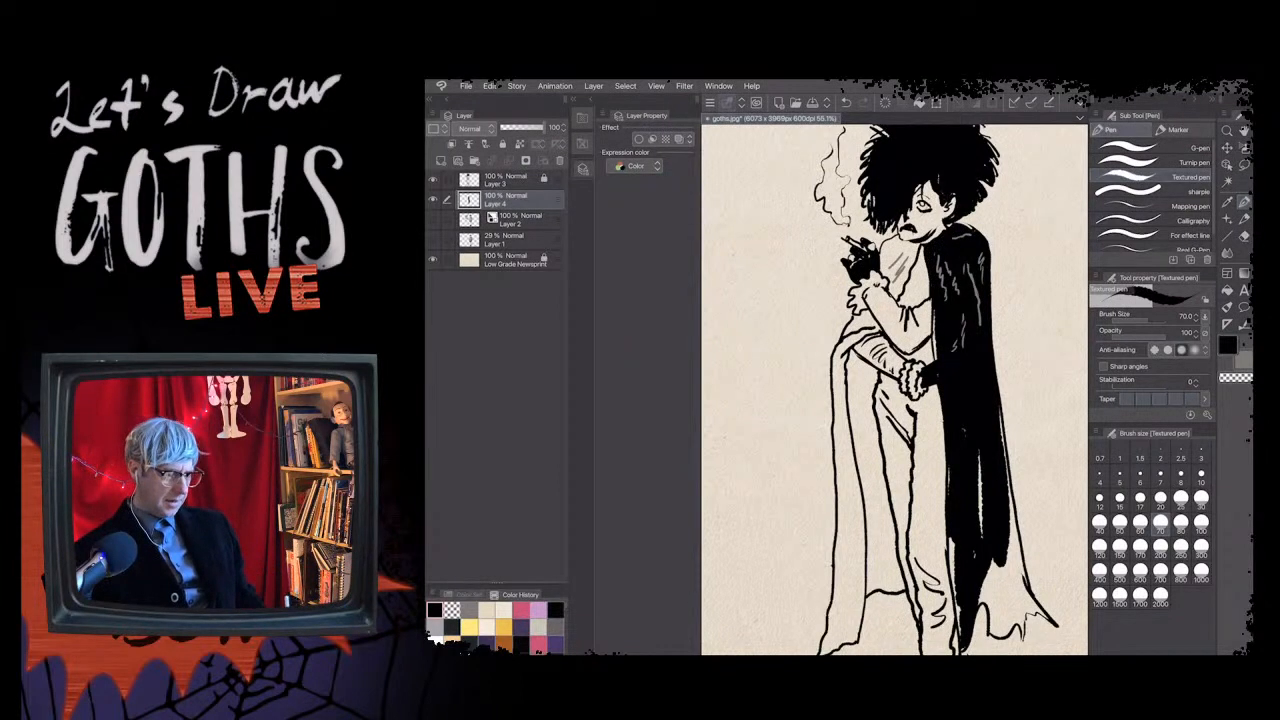
- Extend the black fill down the right-hand cape panel's outer edge and into its ragged hem
{"action": "mouse_move", "coordinate": [981, 496]}
{"action": "left_mouse_down"}
{"action": "mouse_move", "coordinate": [981, 538]}
{"action": "mouse_move", "coordinate": [1008, 584]}
{"action": "mouse_move", "coordinate": [1013, 574]}
{"action": "left_mouse_up"}
{"action": "left_click_drag", "start_coordinate": [1014, 520], "coordinate": [1020, 578]}
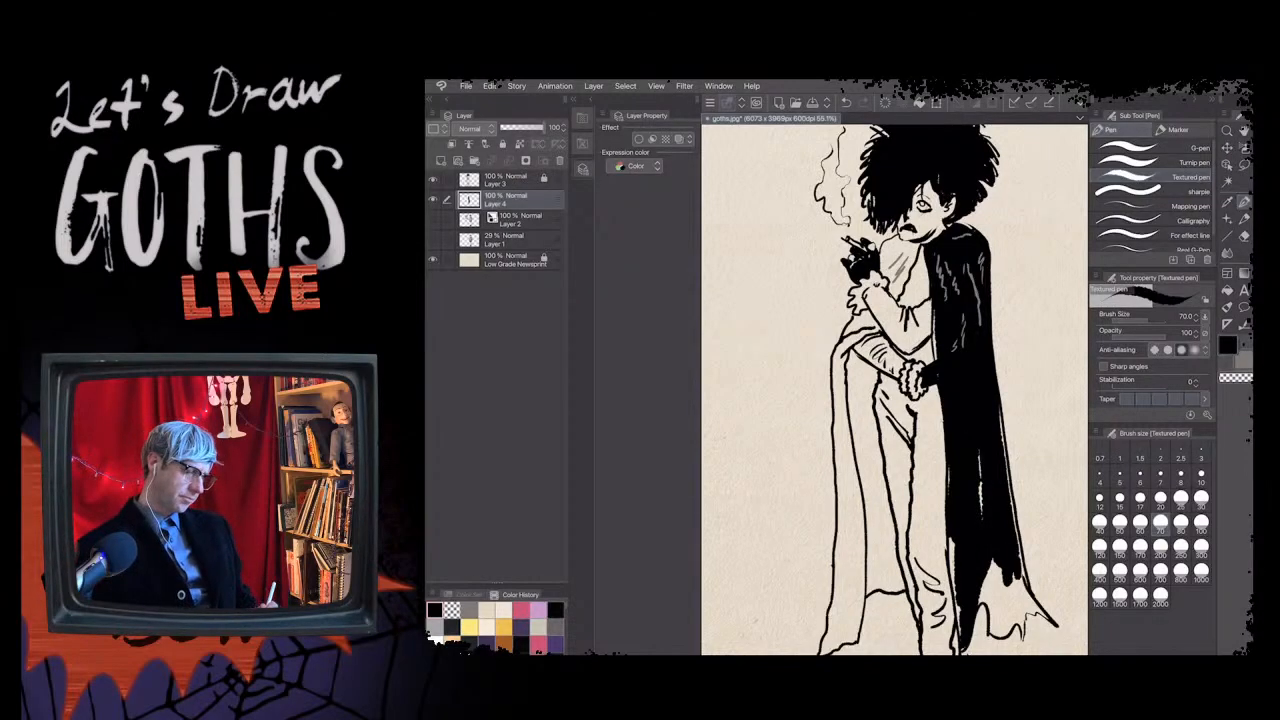
{"action": "left_click_drag", "start_coordinate": [959, 604], "coordinate": [959, 632]}
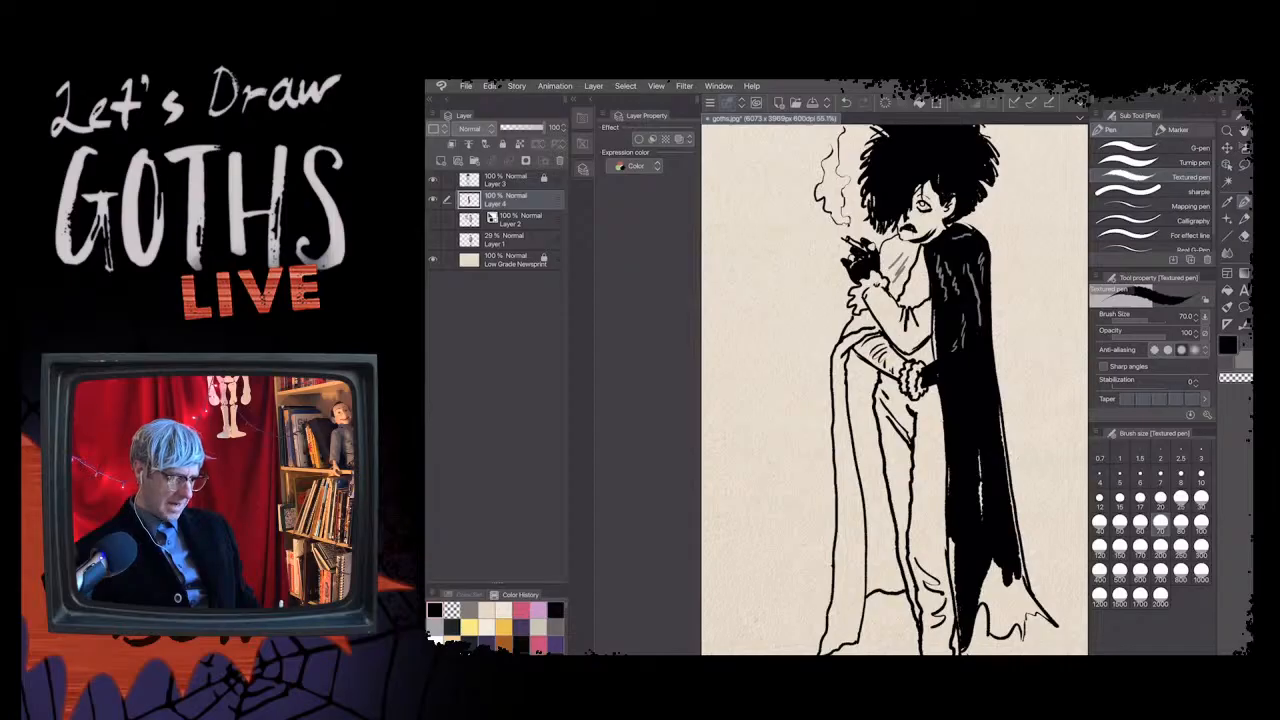
{"action": "left_click_drag", "start_coordinate": [955, 564], "coordinate": [955, 616]}
{"action": "mouse_move", "coordinate": [952, 536]}
{"action": "left_mouse_down"}
{"action": "mouse_move", "coordinate": [952, 586]}
{"action": "mouse_move", "coordinate": [950, 564]}
{"action": "mouse_move", "coordinate": [1020, 622]}
{"action": "left_mouse_up"}
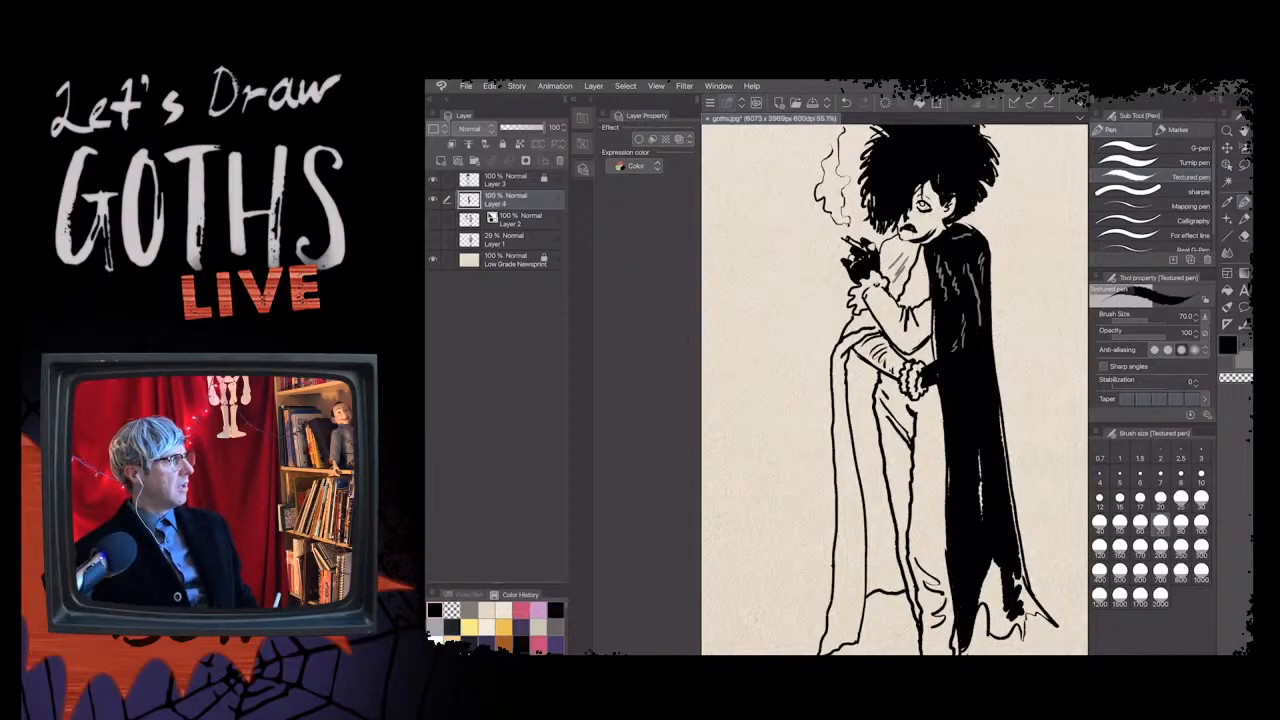
{"action": "mouse_move", "coordinate": [1002, 618]}
{"action": "left_mouse_down"}
{"action": "mouse_move", "coordinate": [1022, 626]}
{"action": "mouse_move", "coordinate": [998, 638]}
{"action": "left_mouse_up"}
{"action": "mouse_move", "coordinate": [1000, 568]}
{"action": "left_mouse_down"}
{"action": "mouse_move", "coordinate": [992, 630]}
{"action": "mouse_move", "coordinate": [984, 600]}
{"action": "mouse_move", "coordinate": [994, 638]}
{"action": "left_mouse_up"}
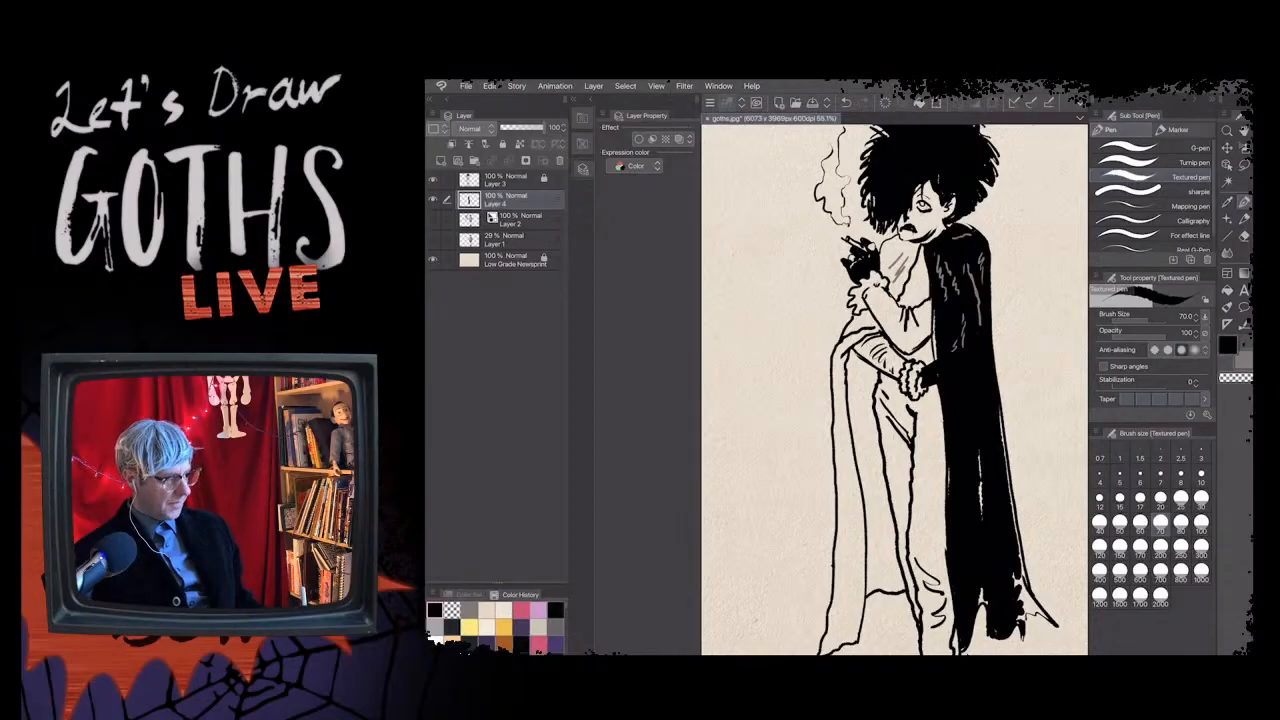
- Paint the cape's left inner lining black, from beneath the forearm down to the hem beside the leg
{"action": "left_click_drag", "start_coordinate": [862, 374], "coordinate": [870, 402]}
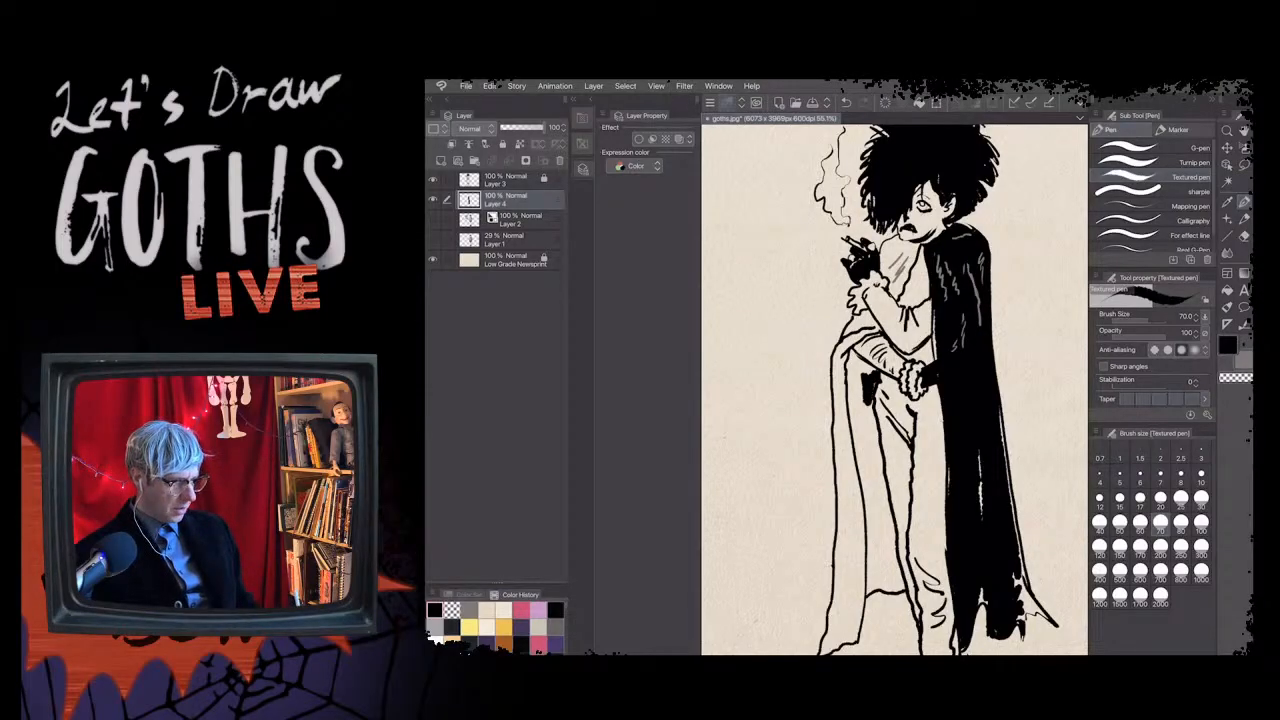
{"action": "left_click_drag", "start_coordinate": [868, 401], "coordinate": [864, 456]}
{"action": "left_click_drag", "start_coordinate": [863, 396], "coordinate": [876, 482]}
{"action": "mouse_move", "coordinate": [876, 422]}
{"action": "left_mouse_down"}
{"action": "mouse_move", "coordinate": [876, 472]}
{"action": "mouse_move", "coordinate": [860, 446]}
{"action": "mouse_move", "coordinate": [876, 524]}
{"action": "mouse_move", "coordinate": [870, 592]}
{"action": "left_mouse_up"}
{"action": "left_click_drag", "start_coordinate": [876, 522], "coordinate": [866, 584]}
{"action": "mouse_move", "coordinate": [870, 508]}
{"action": "left_mouse_down"}
{"action": "mouse_move", "coordinate": [866, 566]}
{"action": "mouse_move", "coordinate": [862, 520]}
{"action": "left_mouse_up"}
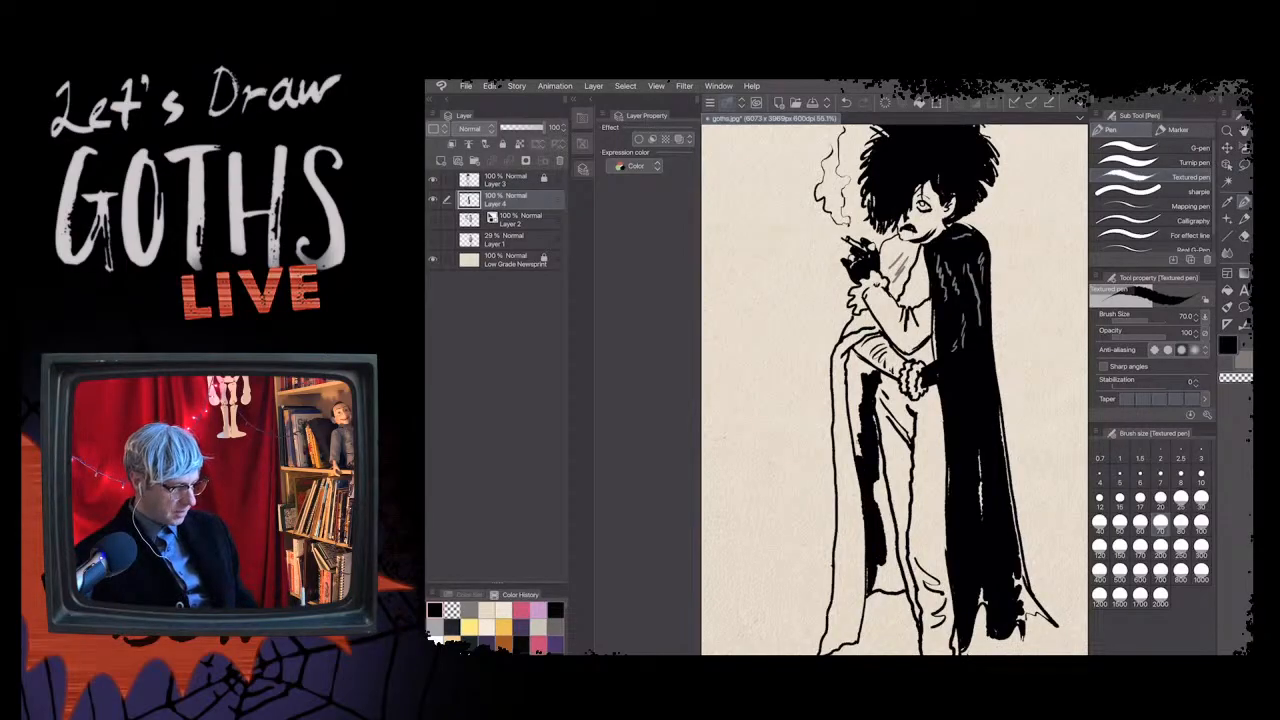
{"action": "mouse_move", "coordinate": [856, 458]}
{"action": "left_mouse_down"}
{"action": "mouse_move", "coordinate": [856, 380]}
{"action": "mouse_move", "coordinate": [872, 364]}
{"action": "mouse_move", "coordinate": [852, 354]}
{"action": "mouse_move", "coordinate": [848, 382]}
{"action": "left_mouse_up"}
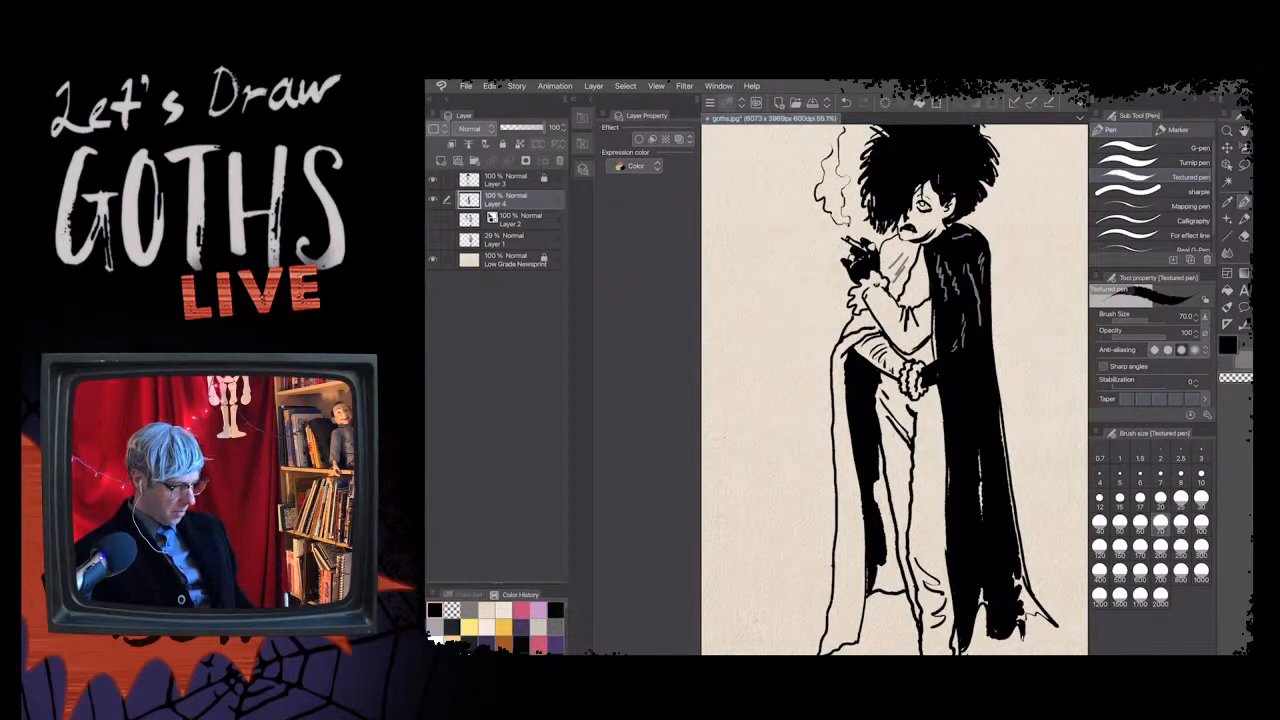
{"action": "left_click_drag", "start_coordinate": [866, 563], "coordinate": [864, 595]}
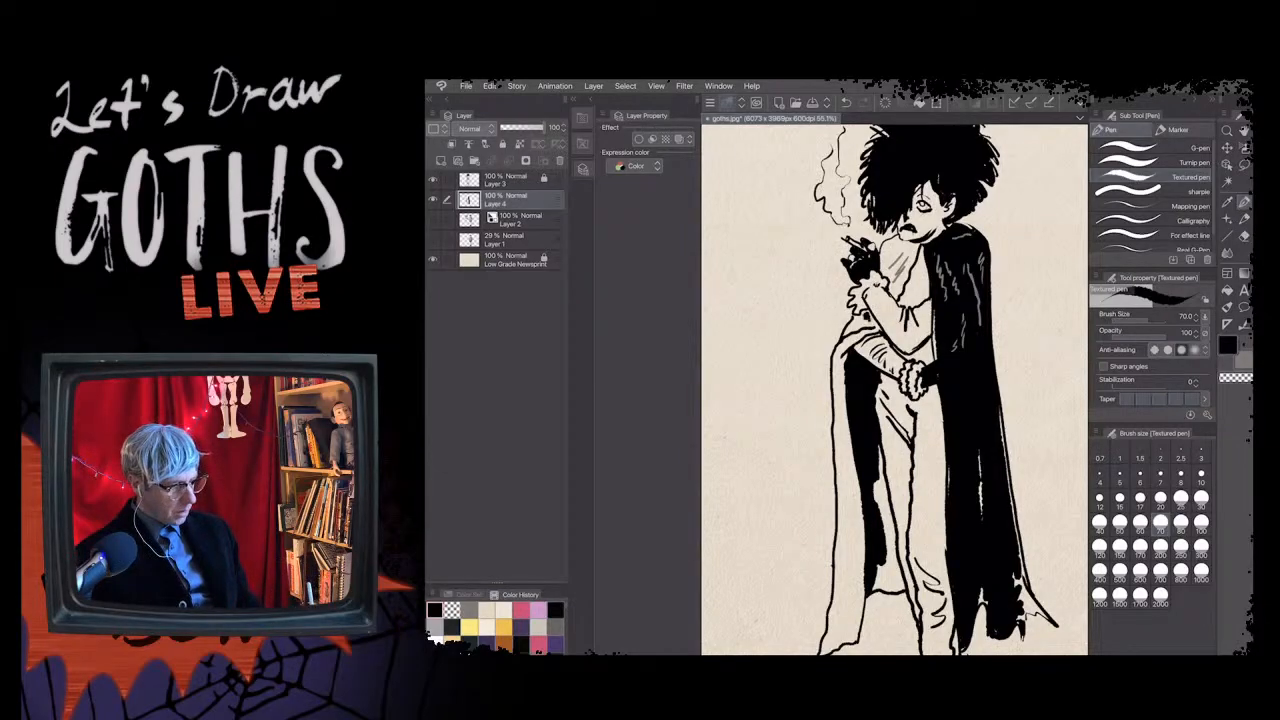
- Fill the cape behind the left elbow and across the left shoulder in black, touching up its edge at brush size 15
{"action": "left_click_drag", "start_coordinate": [872, 320], "coordinate": [849, 331]}
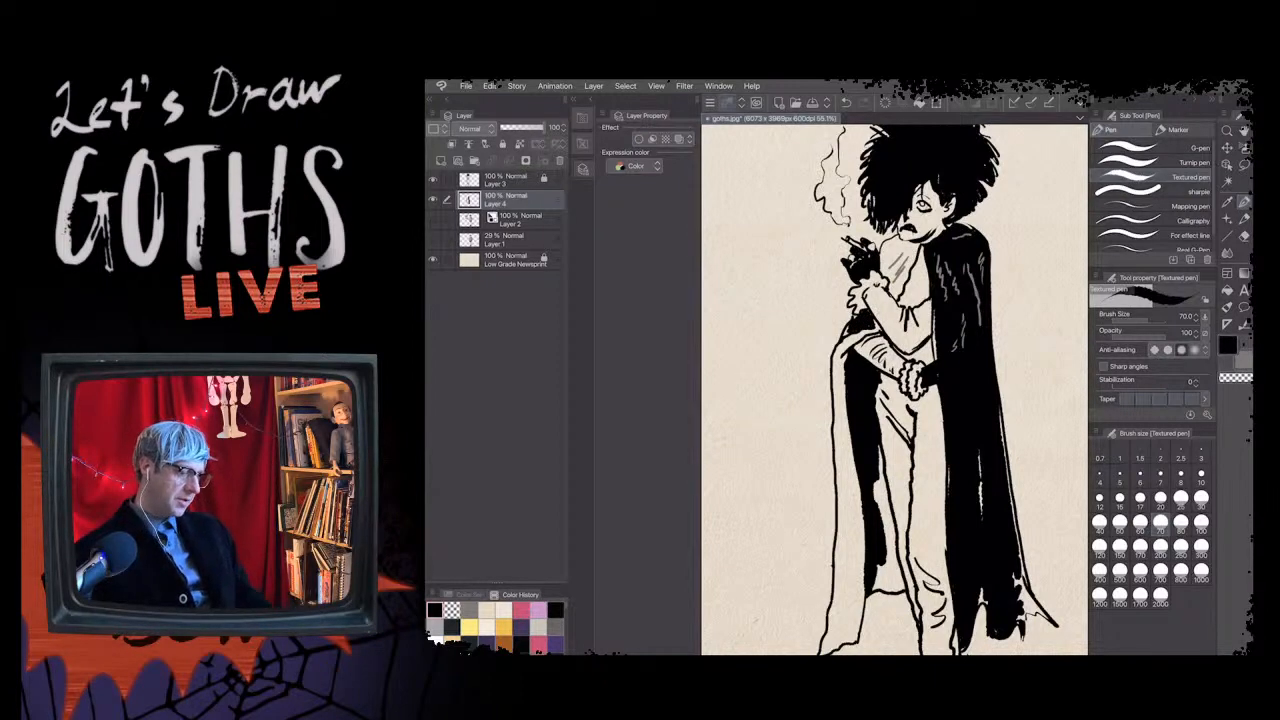
{"action": "mouse_move", "coordinate": [904, 254]}
{"action": "left_mouse_down"}
{"action": "mouse_move", "coordinate": [896, 284]}
{"action": "mouse_move", "coordinate": [908, 262]}
{"action": "left_mouse_up"}
{"action": "mouse_move", "coordinate": [912, 248]}
{"action": "left_mouse_down"}
{"action": "mouse_move", "coordinate": [892, 244]}
{"action": "mouse_move", "coordinate": [885, 263]}
{"action": "mouse_move", "coordinate": [896, 298]}
{"action": "left_mouse_up"}
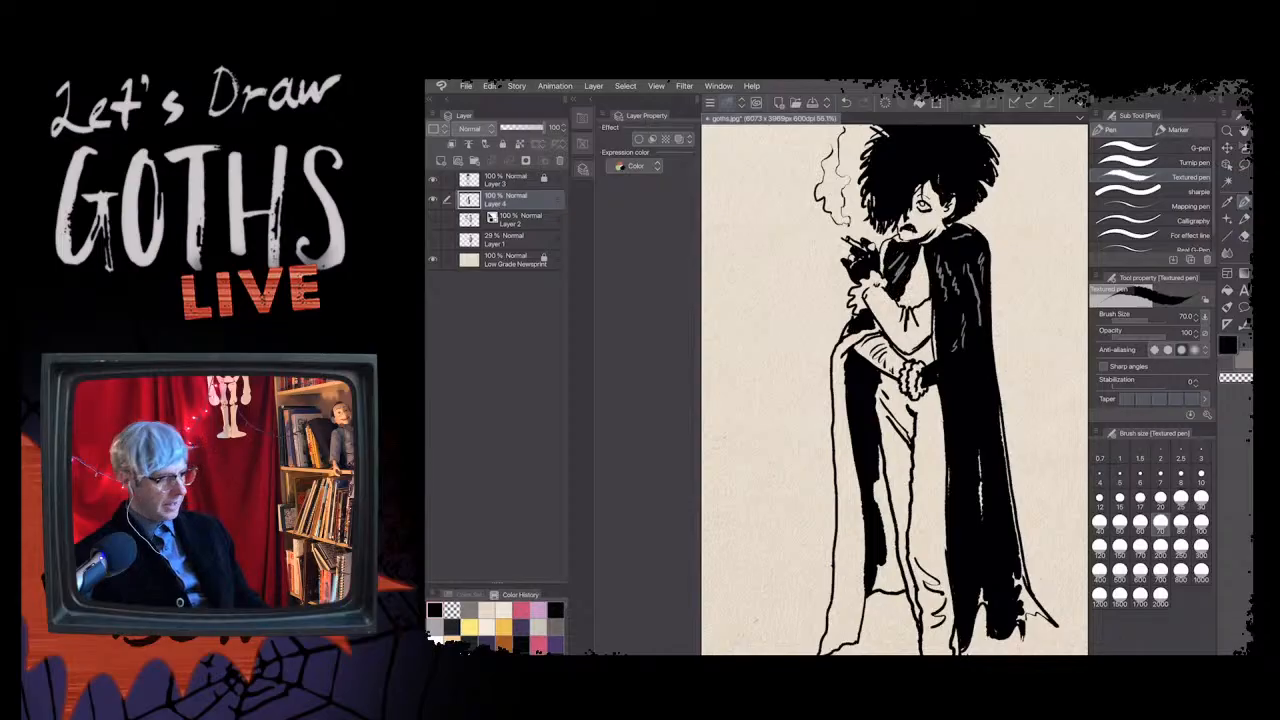
{"action": "left_click_drag", "start_coordinate": [886, 246], "coordinate": [882, 268]}
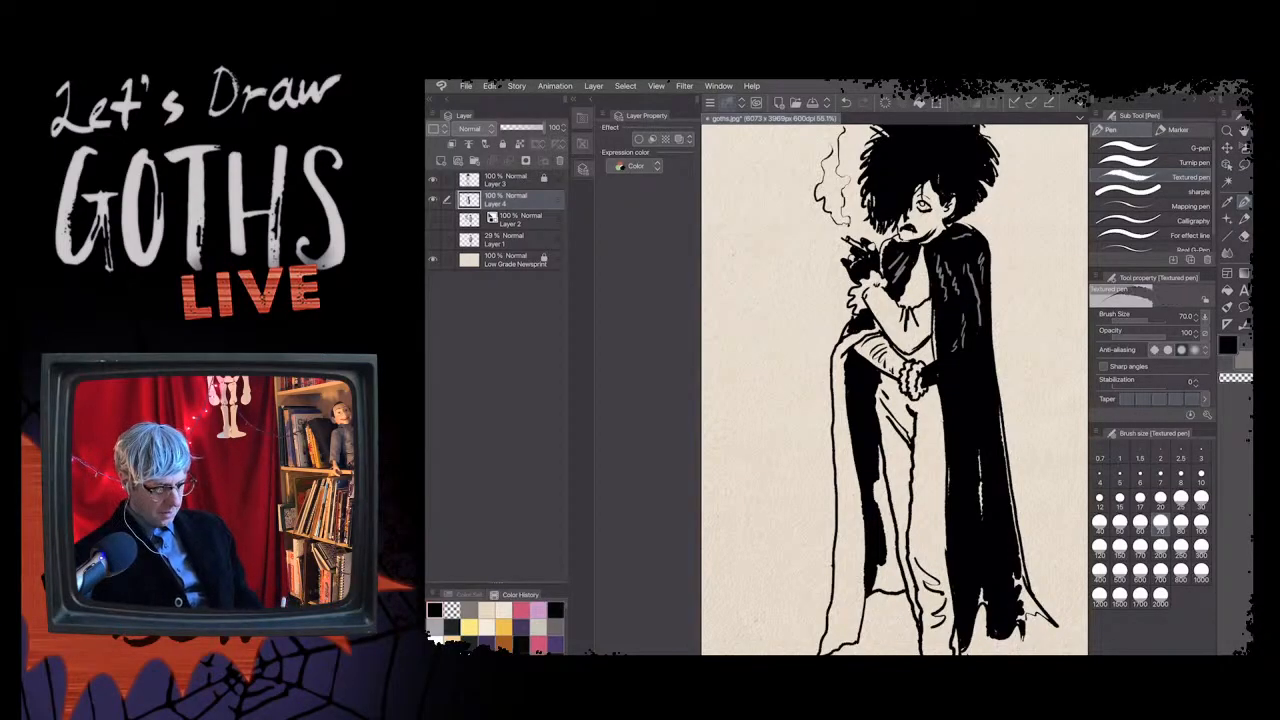
{"action": "left_click", "coordinate": [1119, 501]}
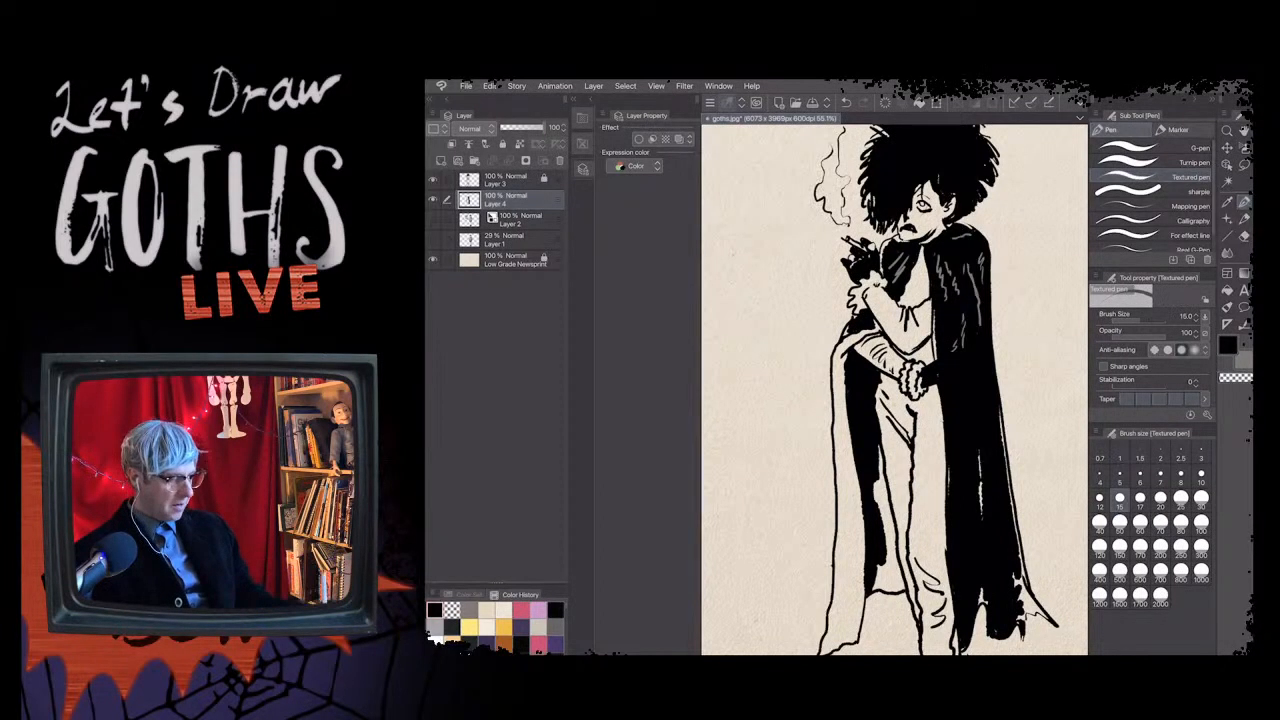
{"action": "left_click_drag", "start_coordinate": [886, 246], "coordinate": [895, 240]}
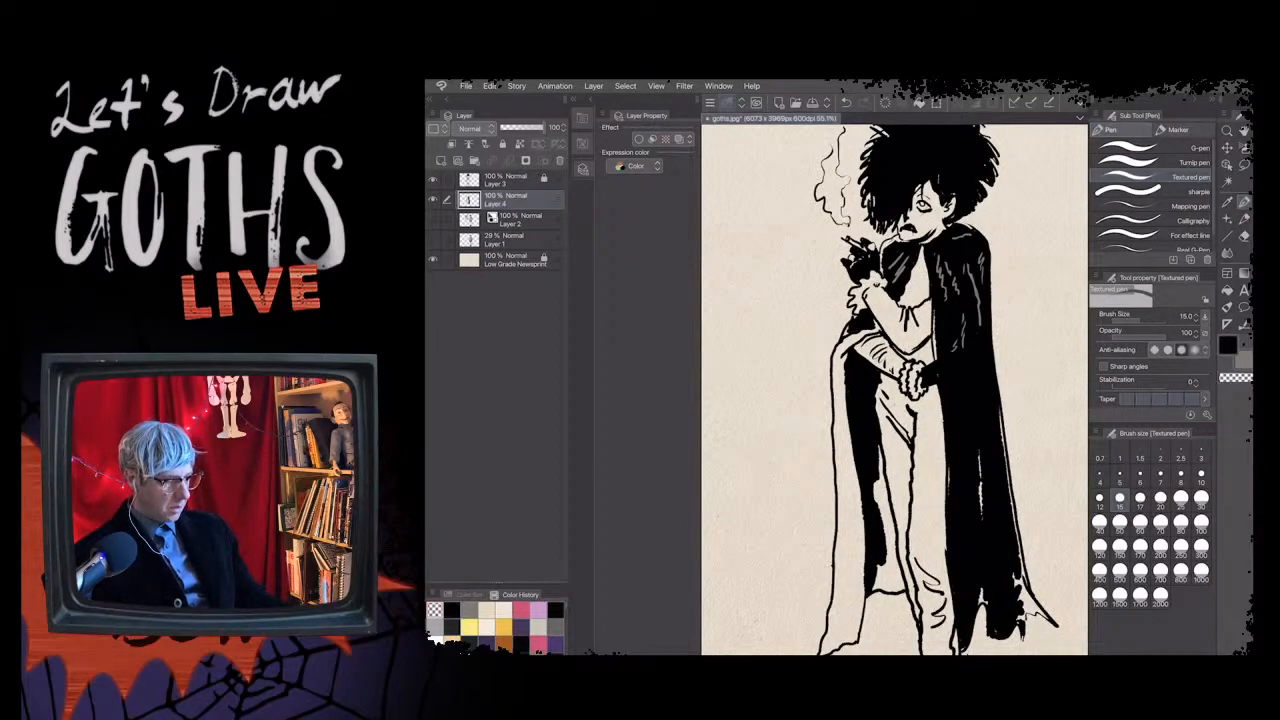
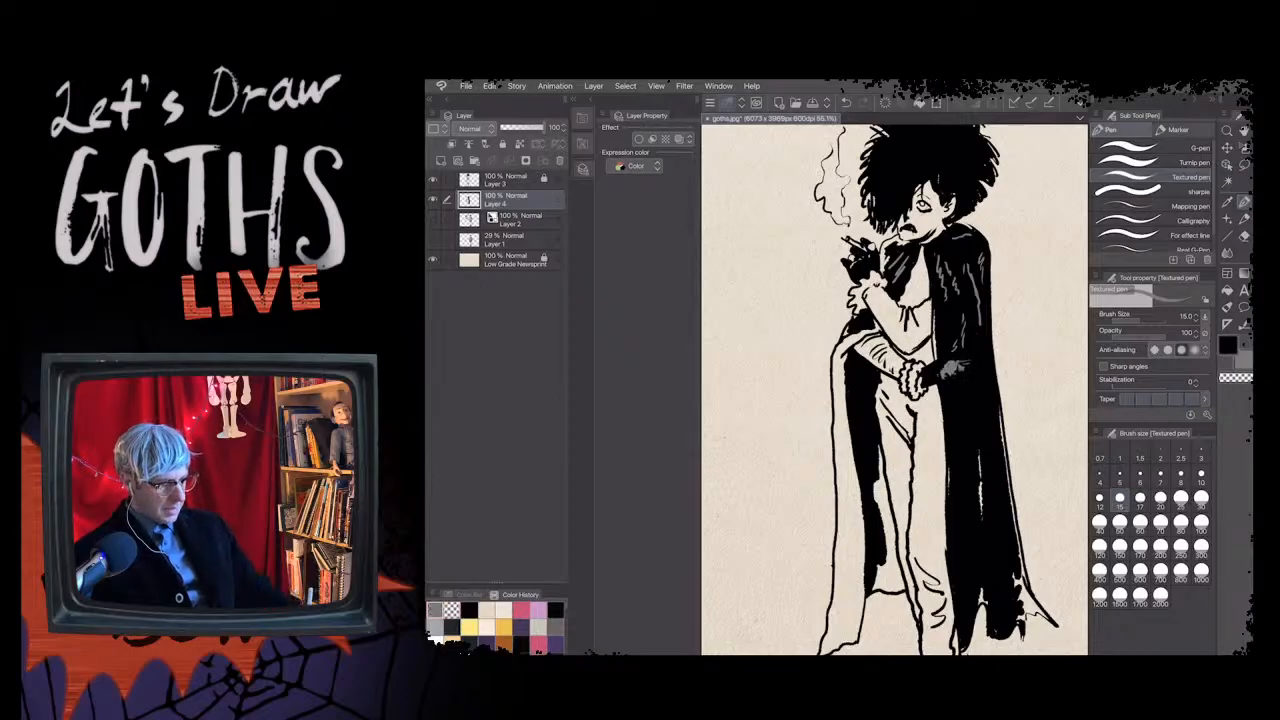
- Try to pick out the outstretched hand over the black cape with thin strokes, and undo them
{"action": "left_click_drag", "start_coordinate": [955, 366], "coordinate": [973, 373]}
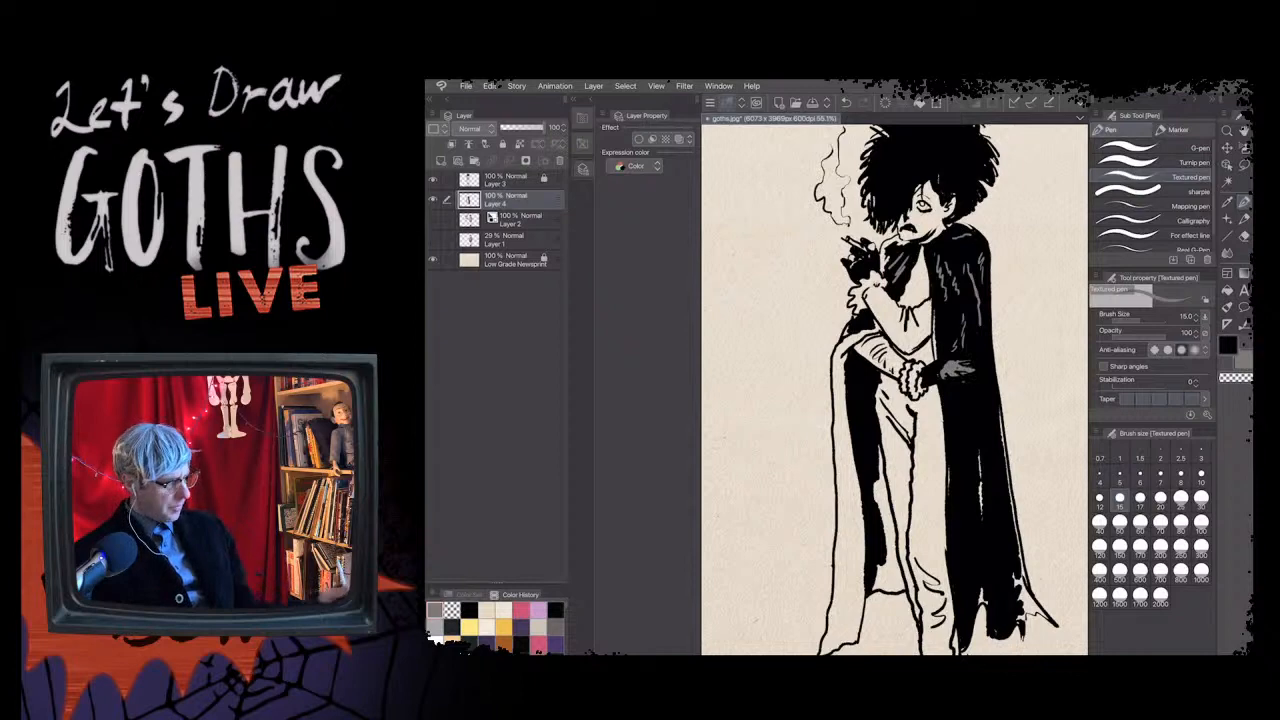
{"action": "key", "text": "ctrl+z"}
{"action": "key", "text": "ctrl+z"}
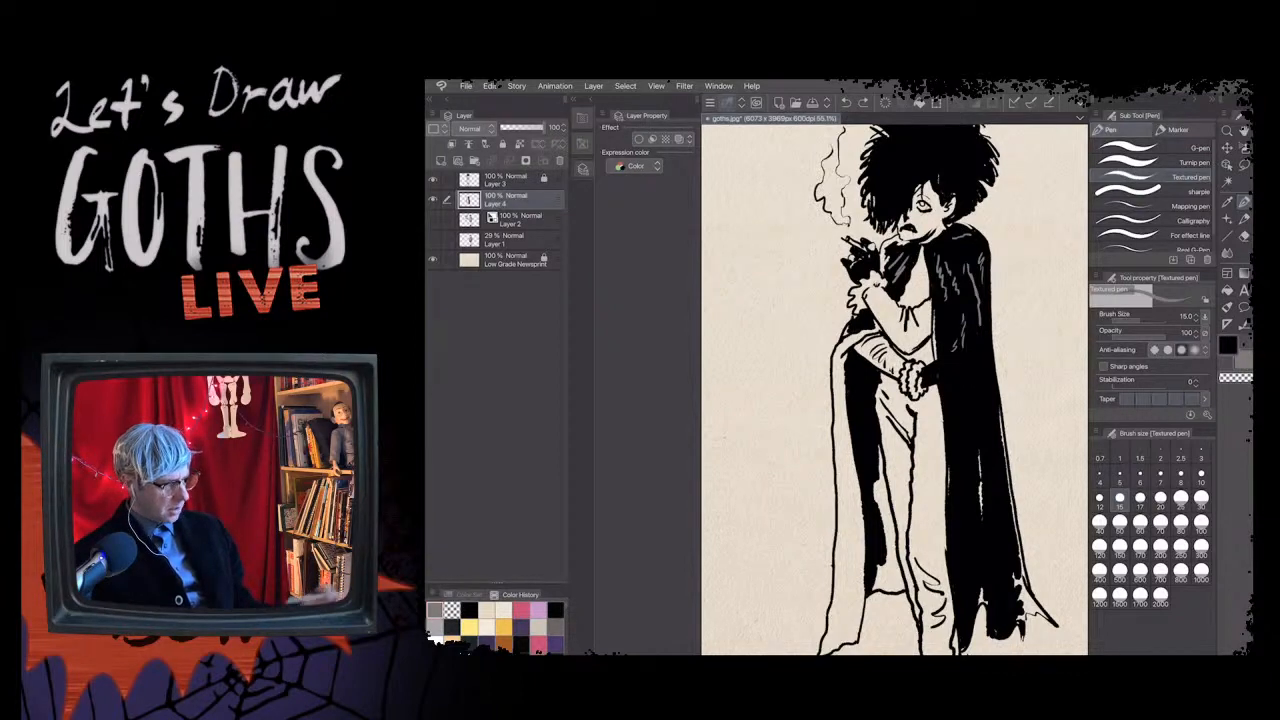
- Lower the opacity of the cape fill on Layer 4 to 50% and add a new layer above it
{"action": "left_click", "coordinate": [516, 128]}
{"action": "left_click_drag", "start_coordinate": [516, 128], "coordinate": [522, 128]}
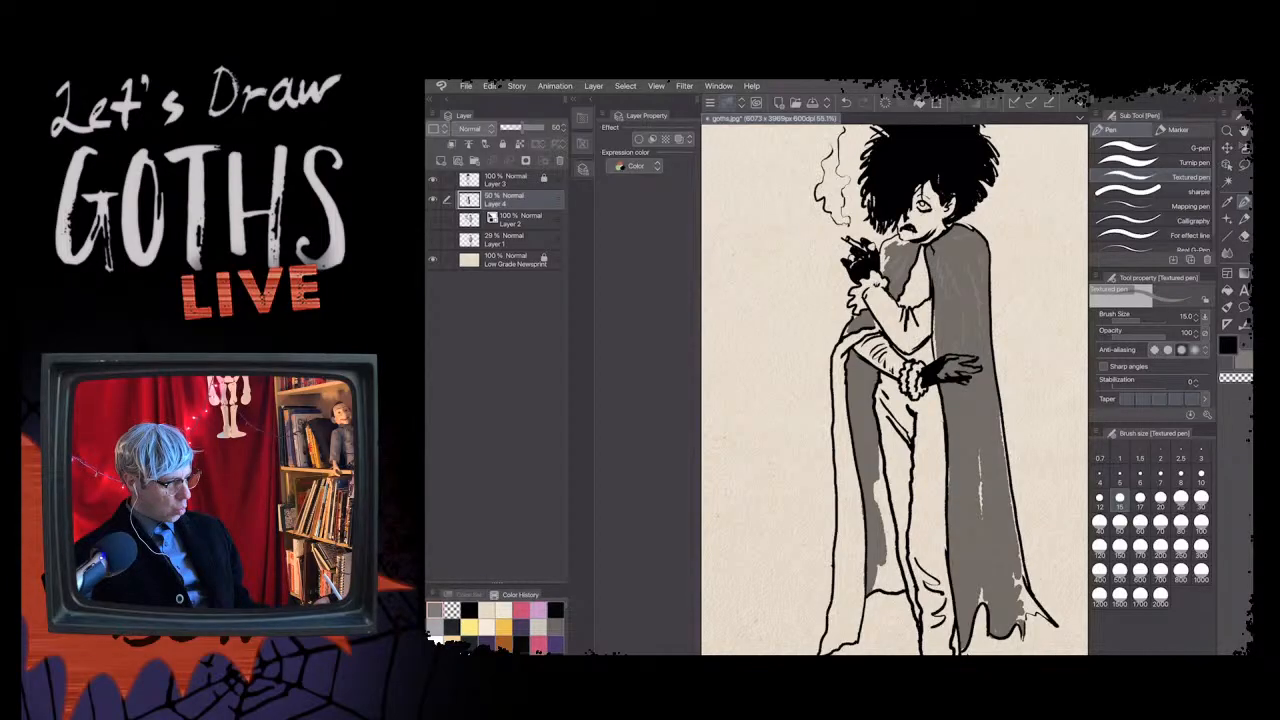
{"action": "key", "text": "ctrl+shift+n"}
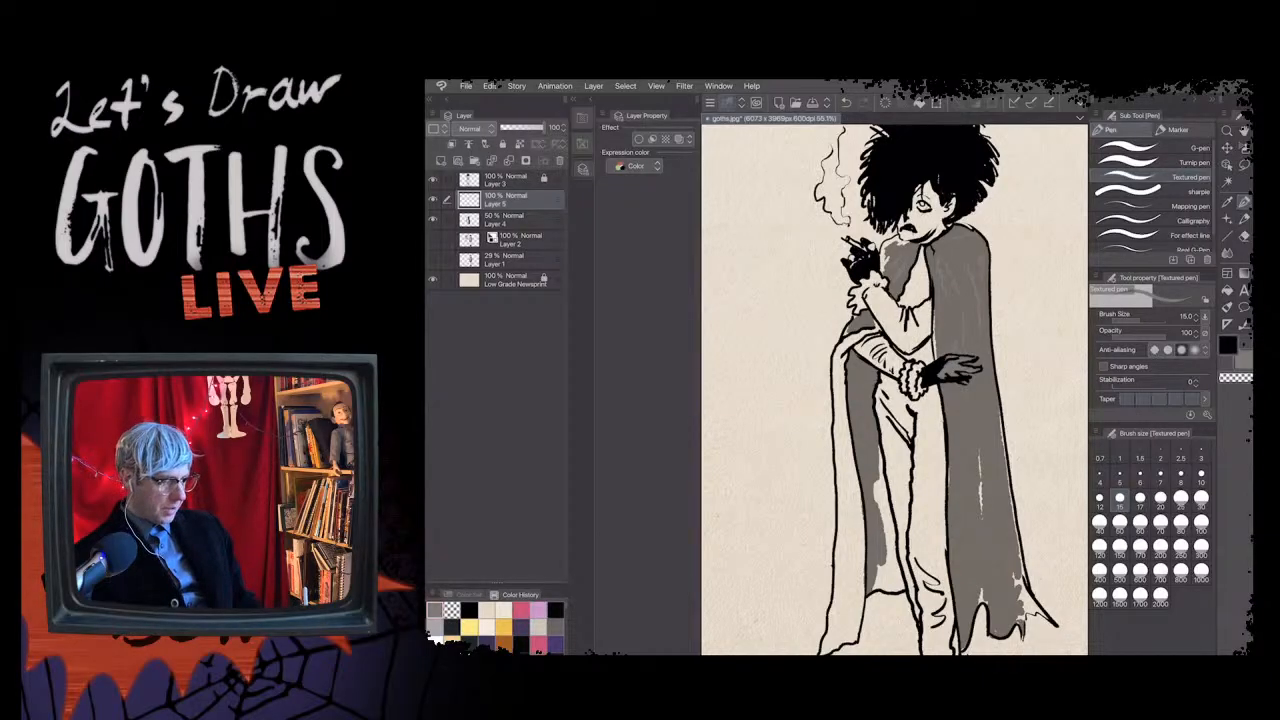
{"action": "scroll", "coordinate": [945, 355], "scroll_direction": "up", "scroll_amount": 5}
{"action": "scroll", "coordinate": [945, 355], "scroll_direction": "down", "scroll_amount": 1}
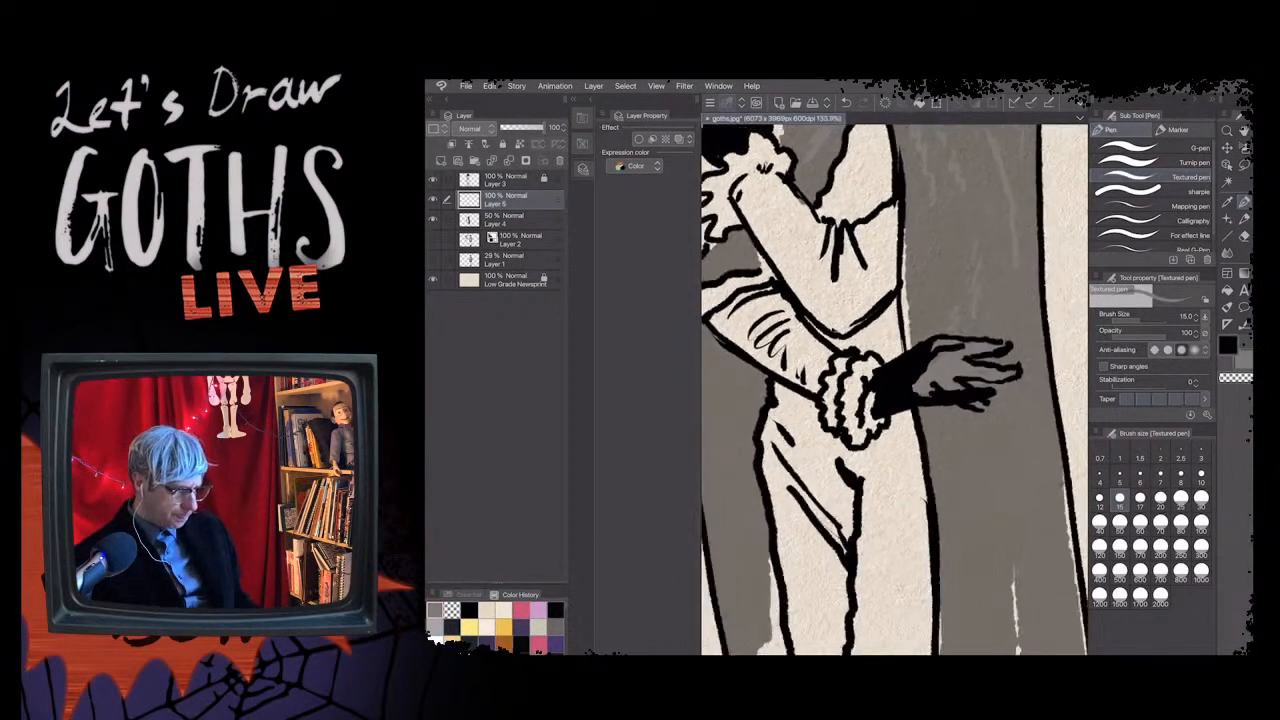
- Restore the opacity of the cape fill on Layer 4 to 100%
{"action": "scroll", "coordinate": [875, 240], "scroll_direction": "down", "scroll_amount": 1}
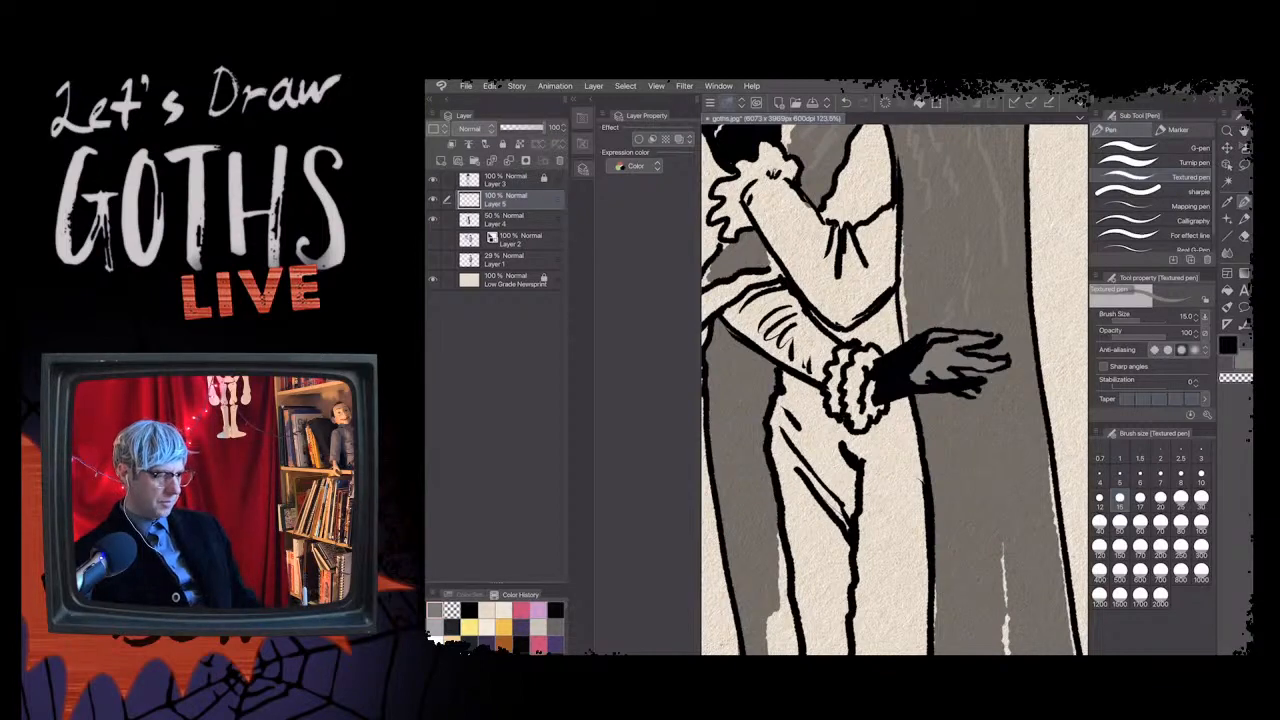
{"action": "scroll", "coordinate": [893, 389], "scroll_direction": "down", "scroll_amount": 2}
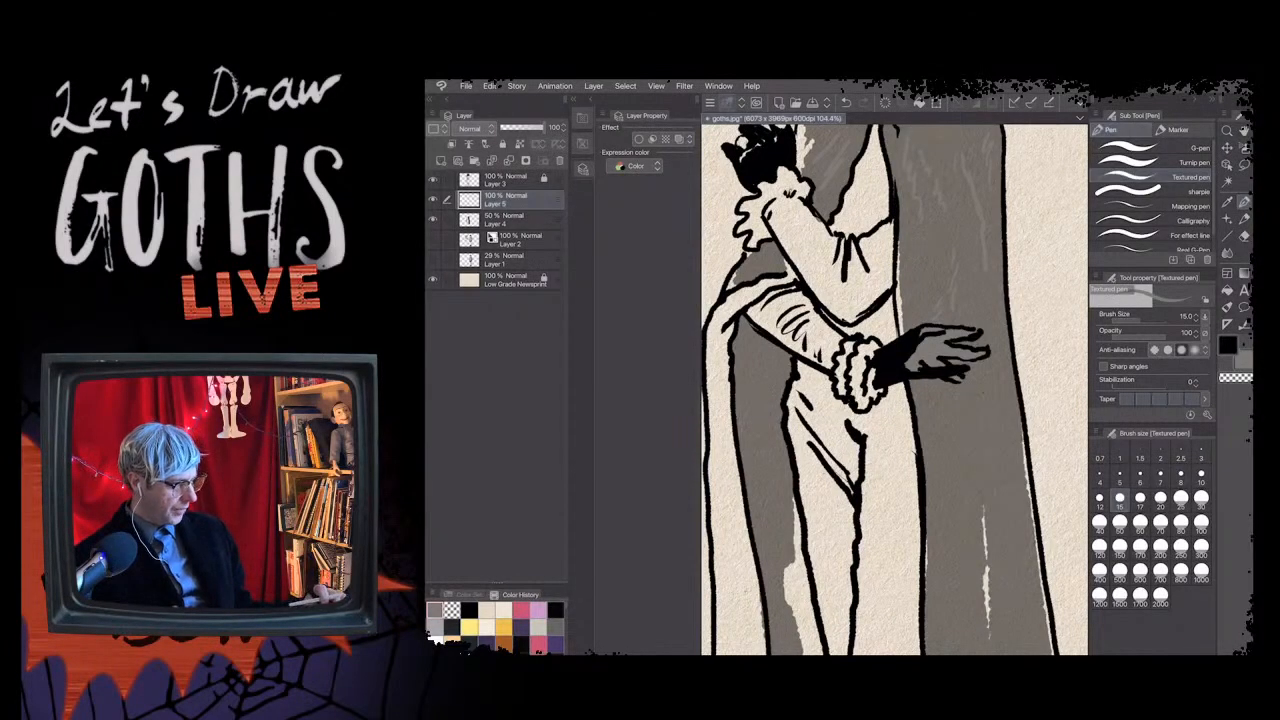
{"action": "scroll", "coordinate": [893, 389], "scroll_direction": "down", "scroll_amount": 2}
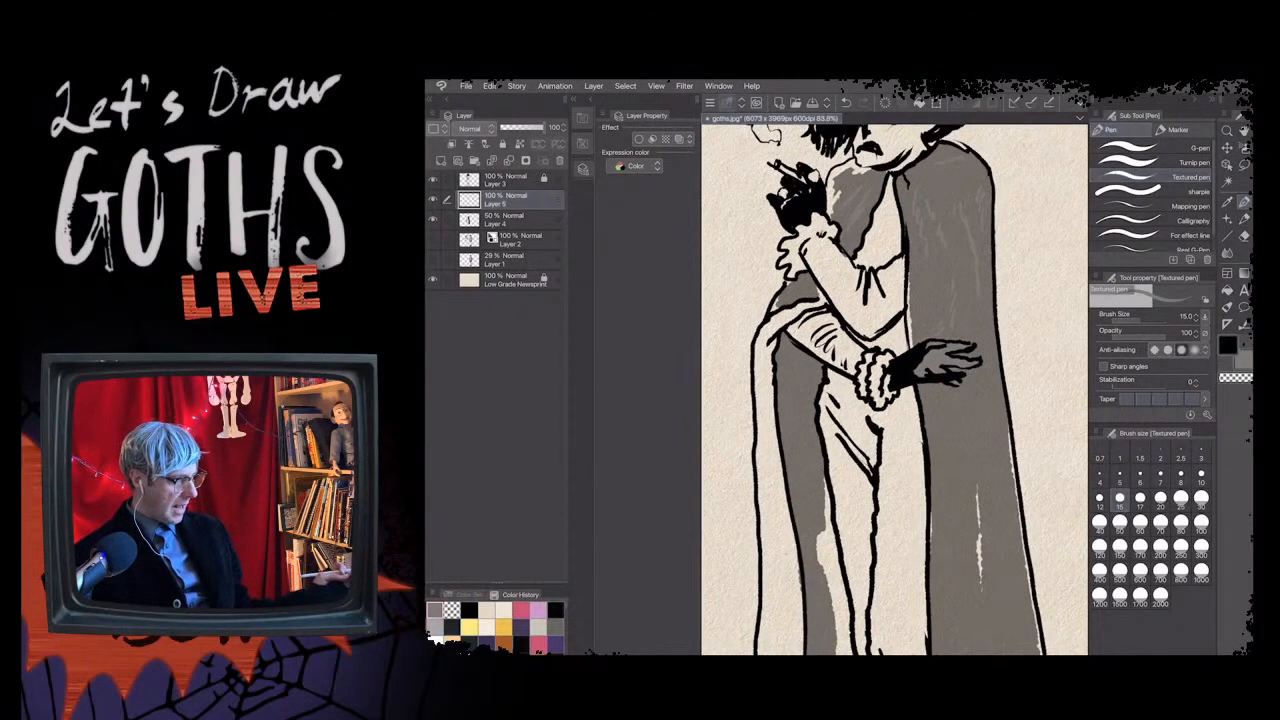
{"action": "scroll", "coordinate": [893, 389], "scroll_direction": "down", "scroll_amount": 2}
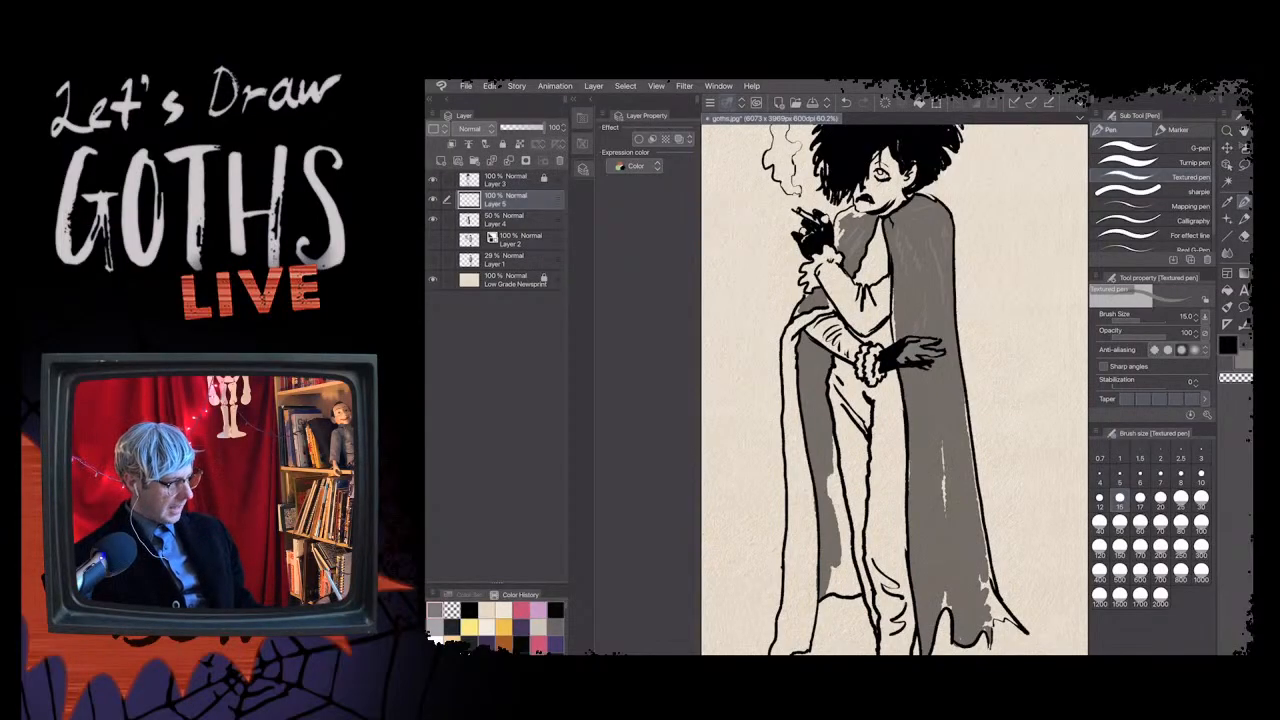
{"action": "left_click", "coordinate": [515, 219]}
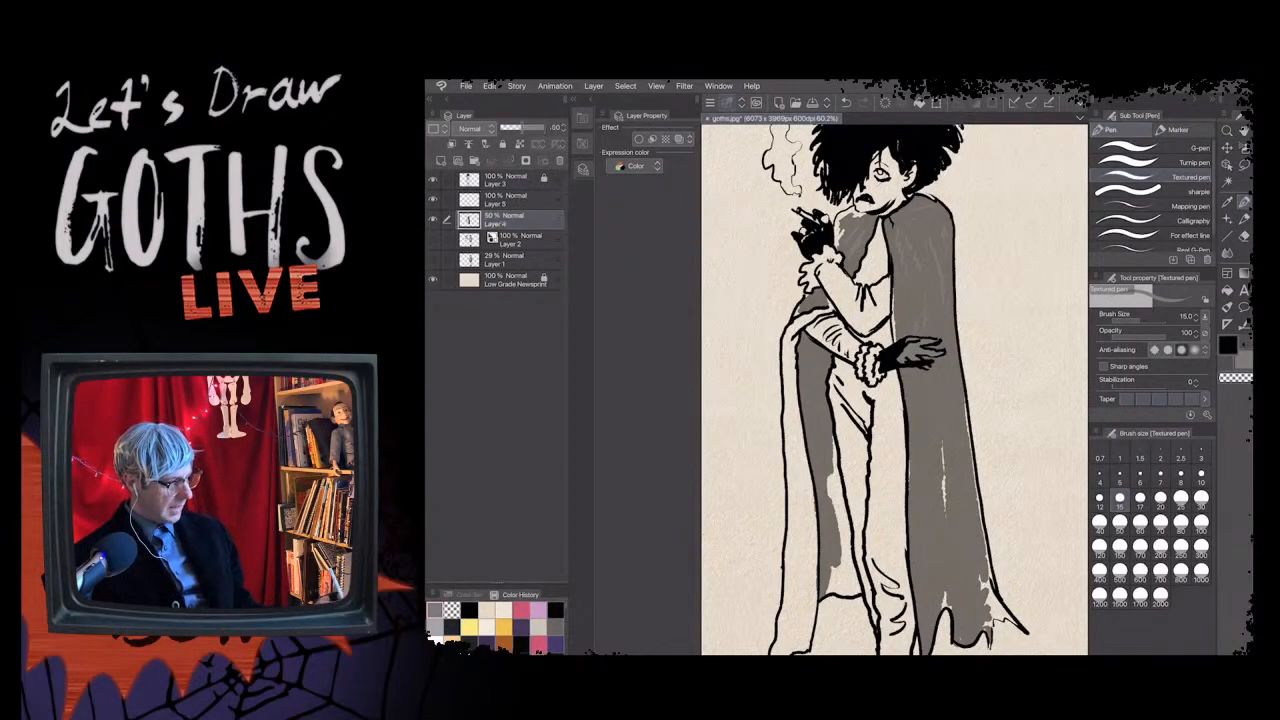
{"action": "left_click_drag", "start_coordinate": [522, 128], "coordinate": [546, 128]}
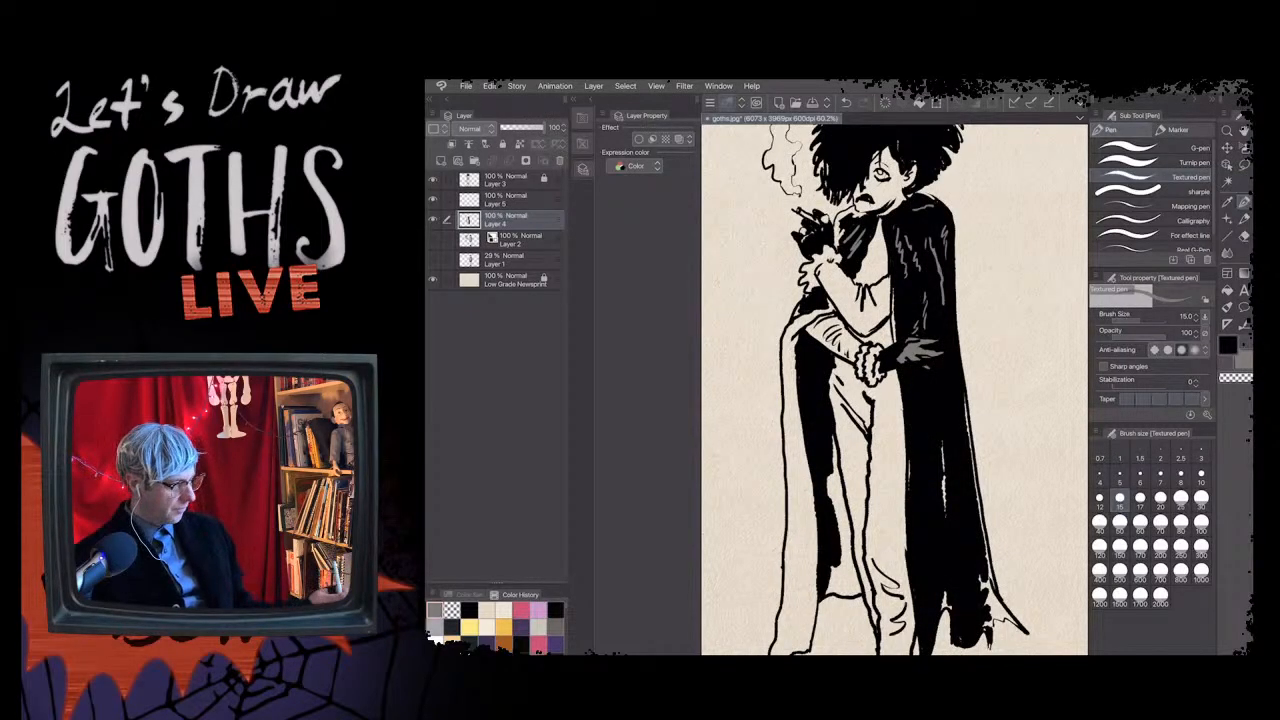
- Replace the full lock on the Layer 3 line art with a transparent-pixel lock and save the file
{"action": "left_click", "coordinate": [512, 180]}
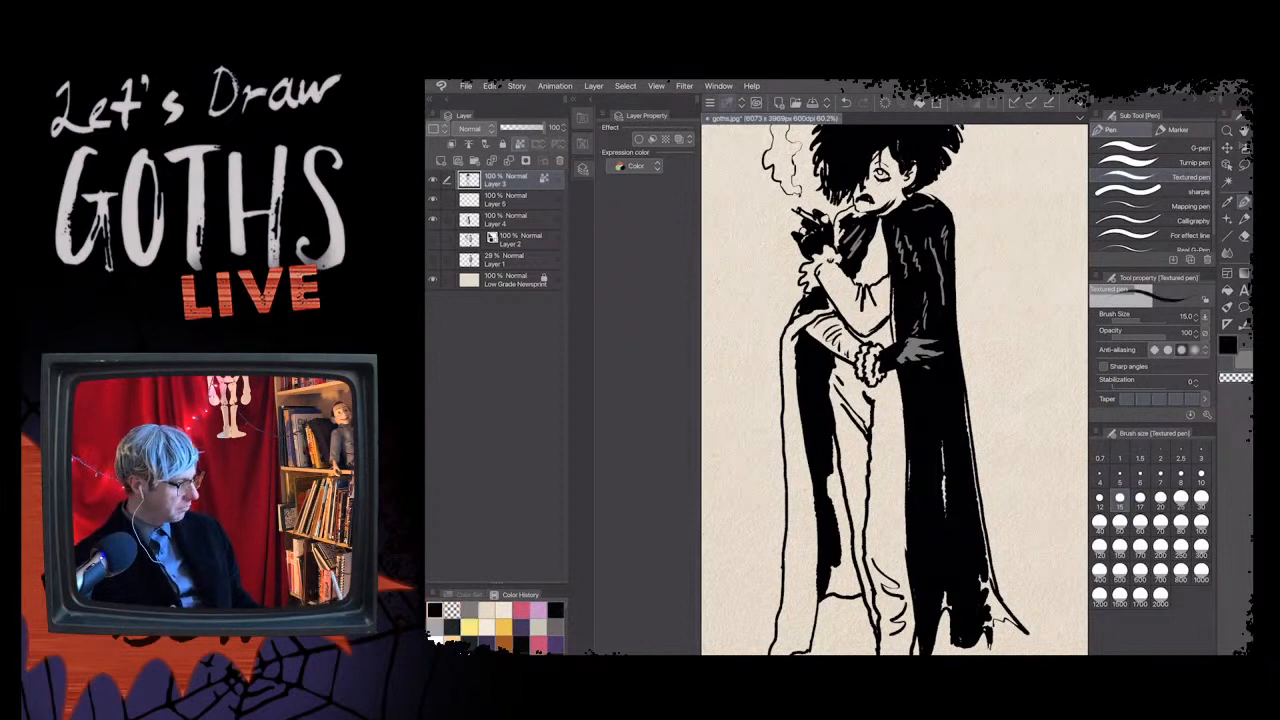
{"action": "left_click", "coordinate": [515, 199]}
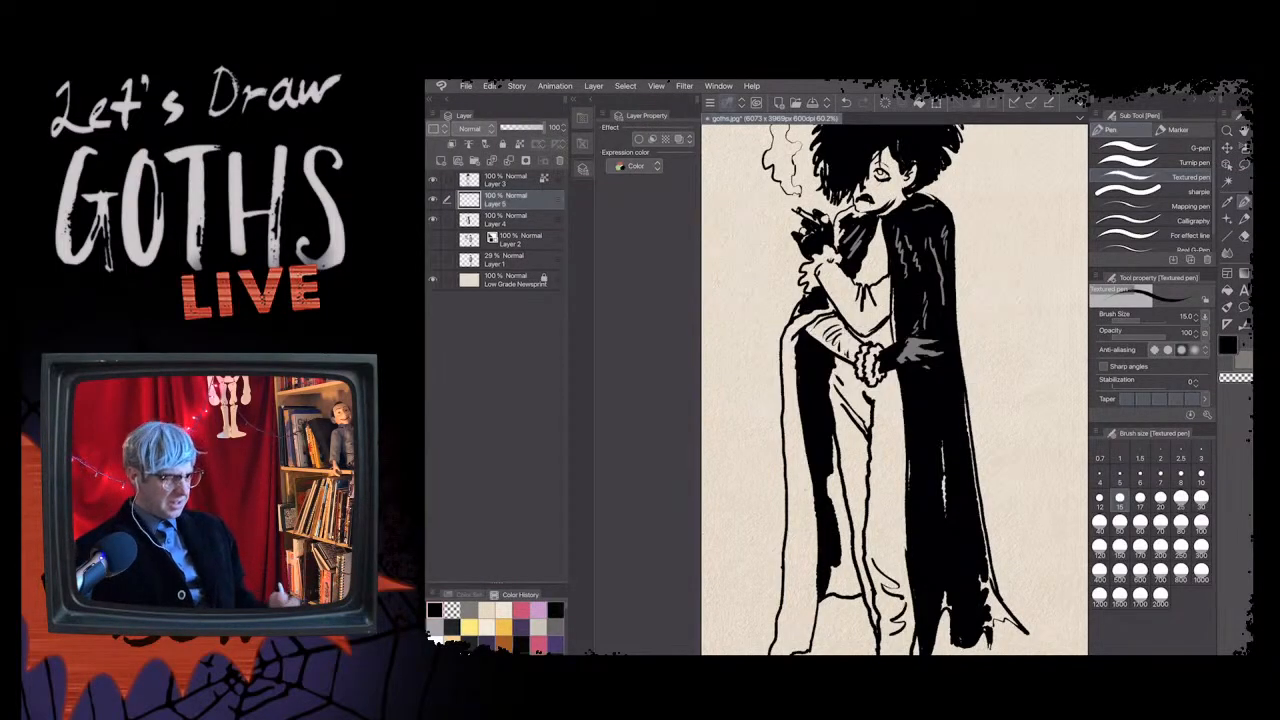
{"action": "left_click", "coordinate": [466, 85]}
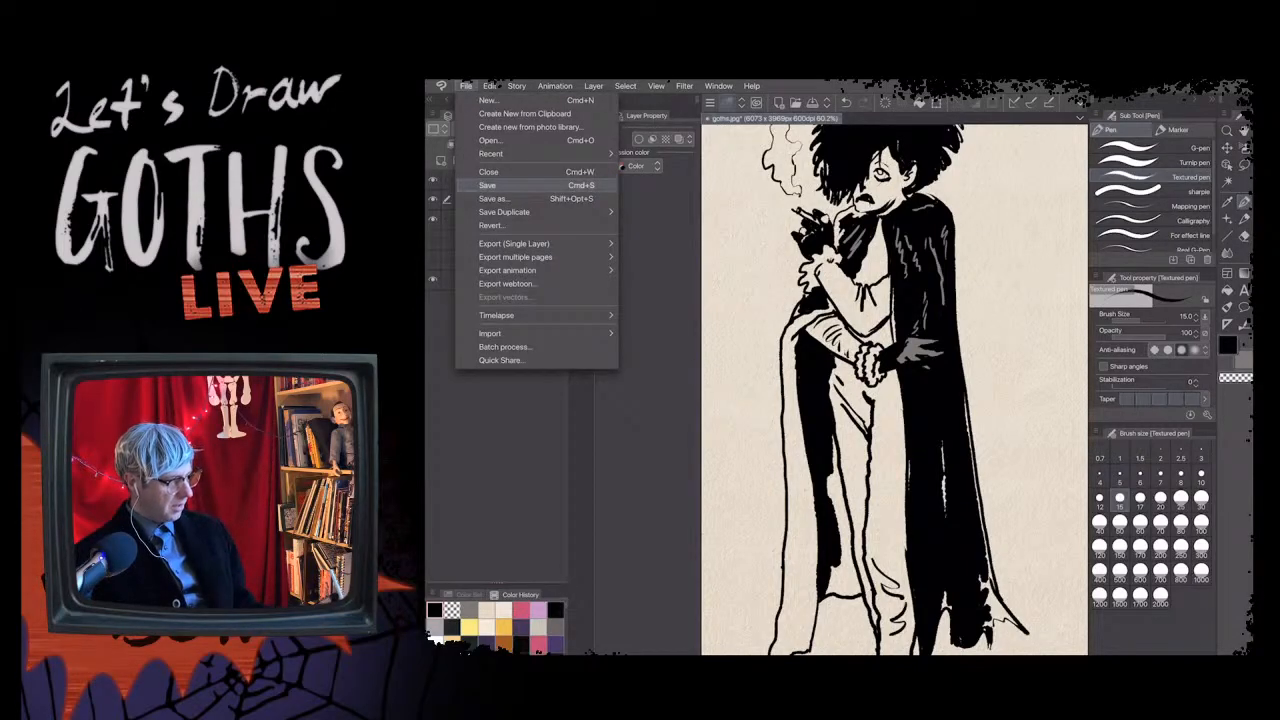
{"action": "left_click", "coordinate": [487, 185]}
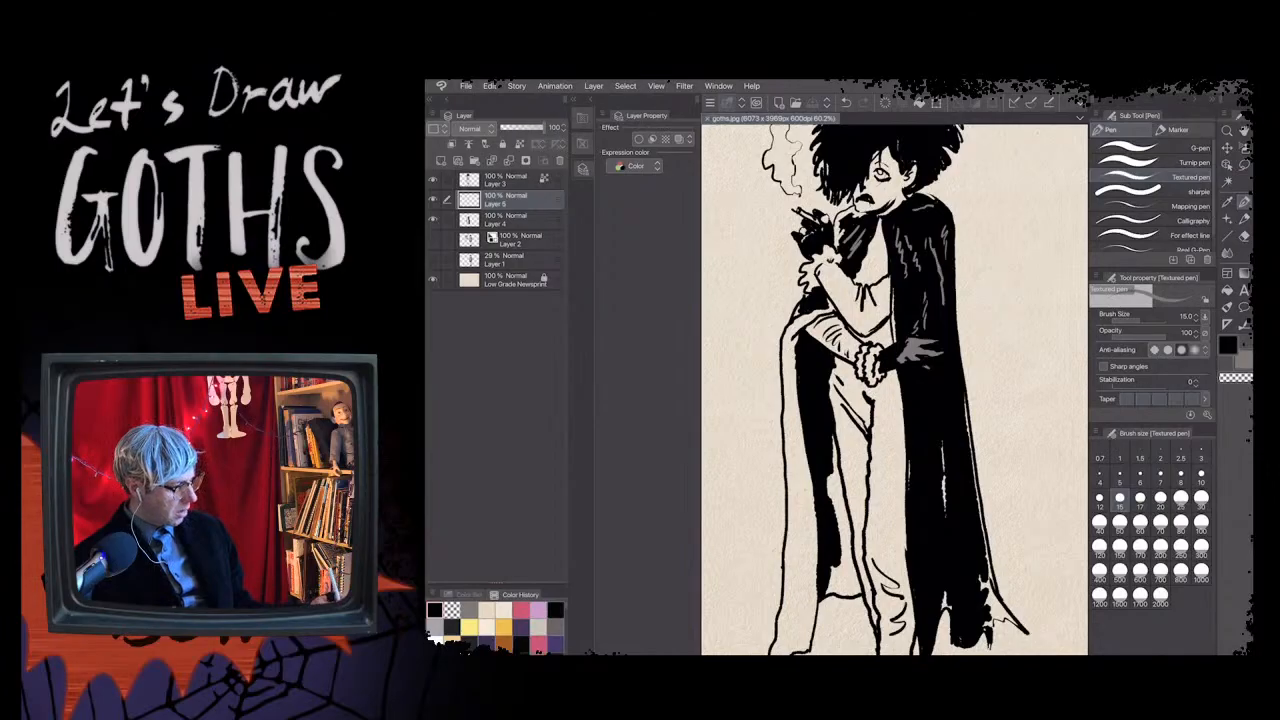
- Try Multiply blending and a reduced opacity of 42% on Layer 5, and return it to Normal at 100%
{"action": "left_click", "coordinate": [515, 219]}
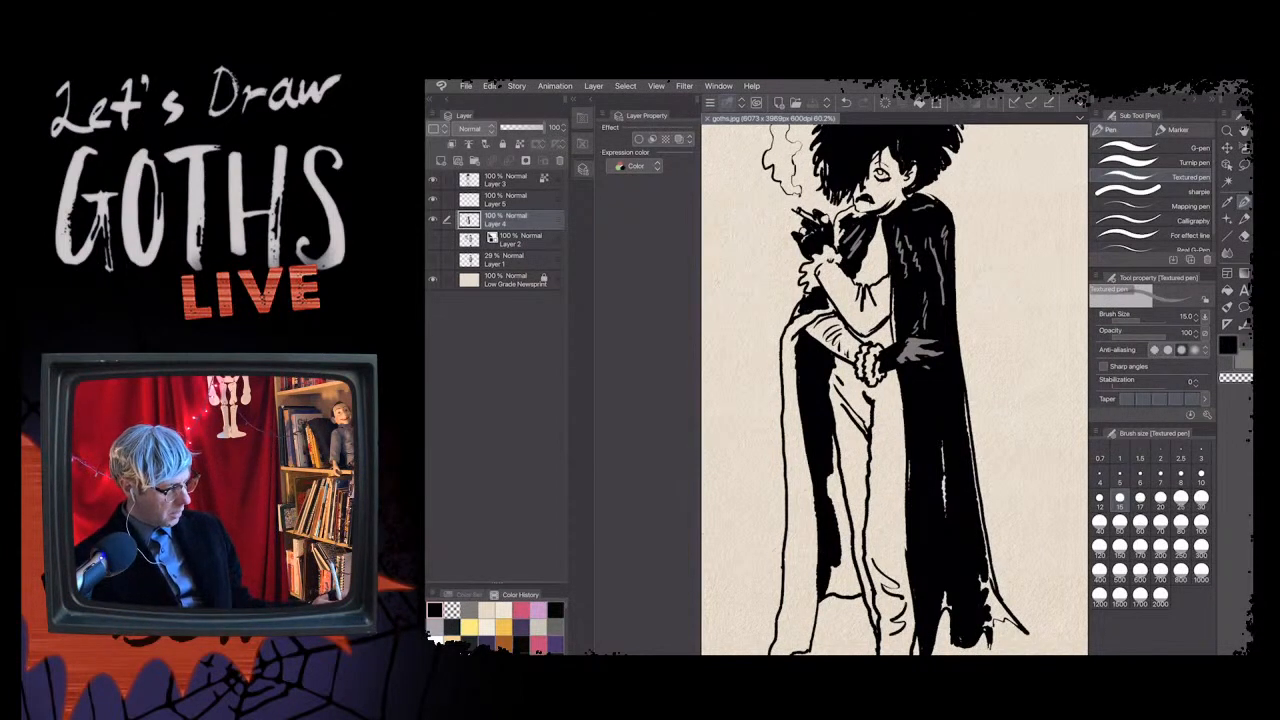
{"action": "left_click", "coordinate": [515, 199]}
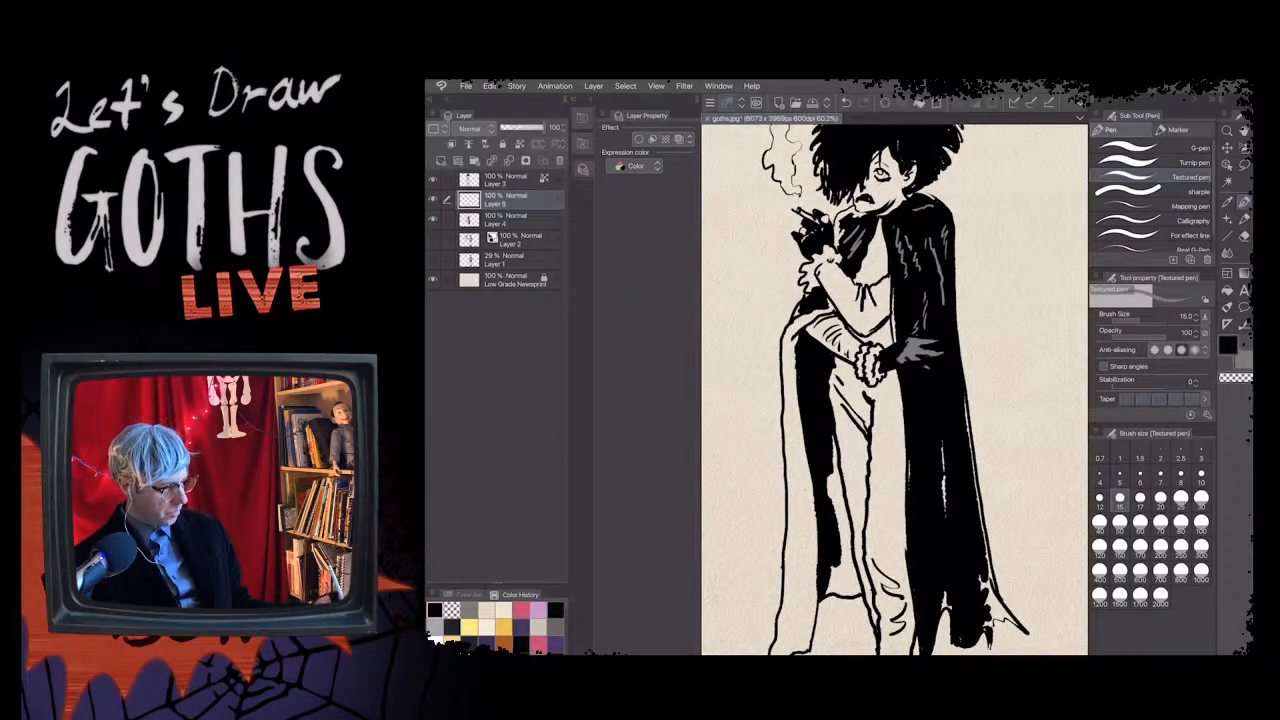
{"action": "left_click", "coordinate": [469, 128]}
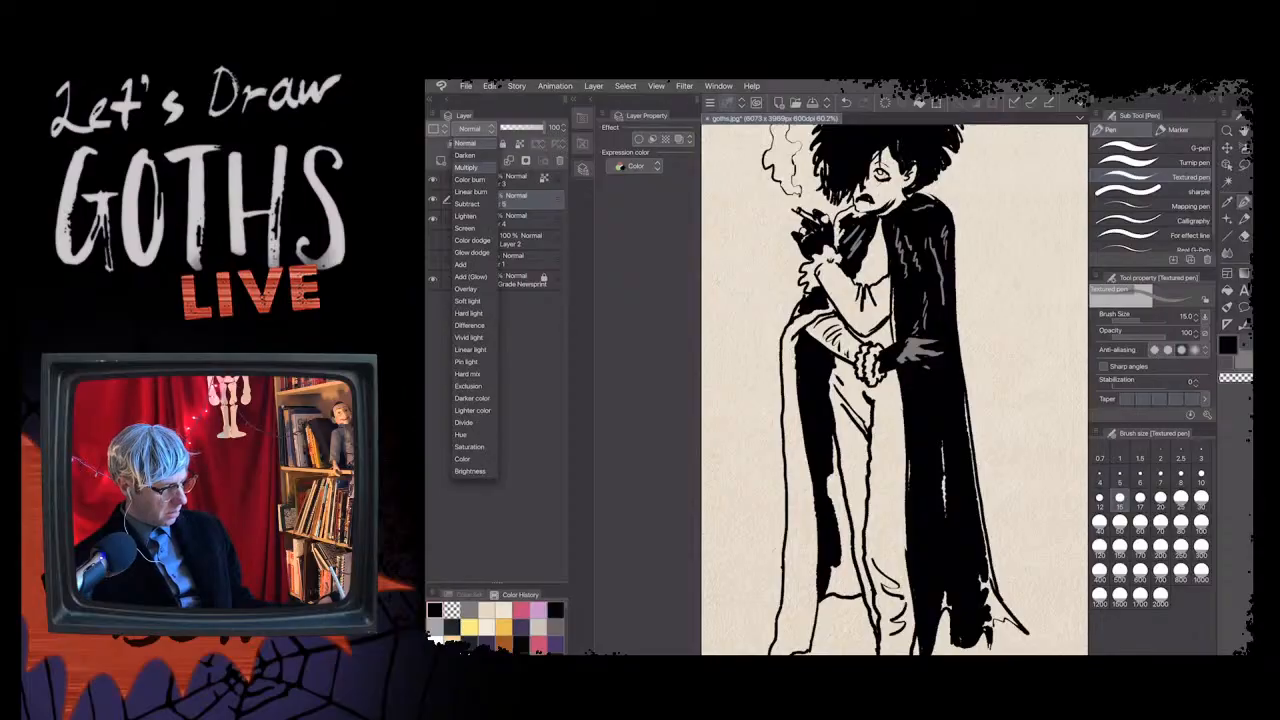
{"action": "left_click", "coordinate": [466, 167]}
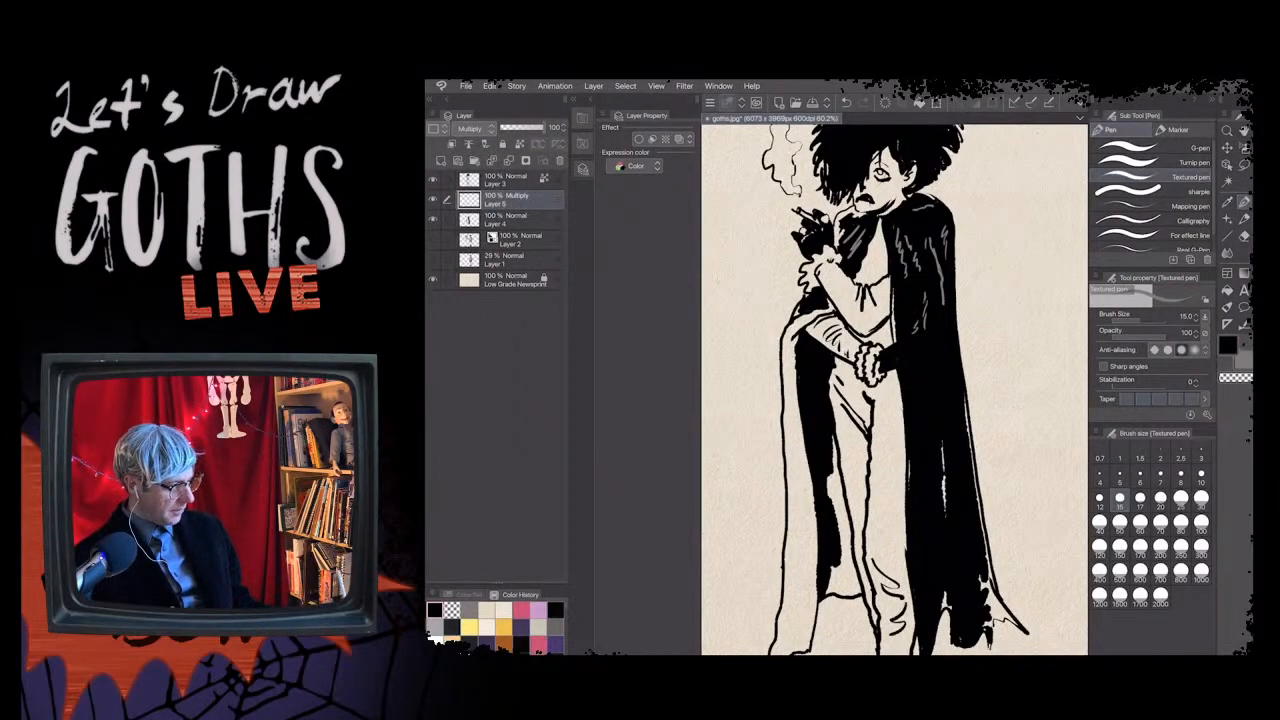
{"action": "left_click", "coordinate": [469, 128]}
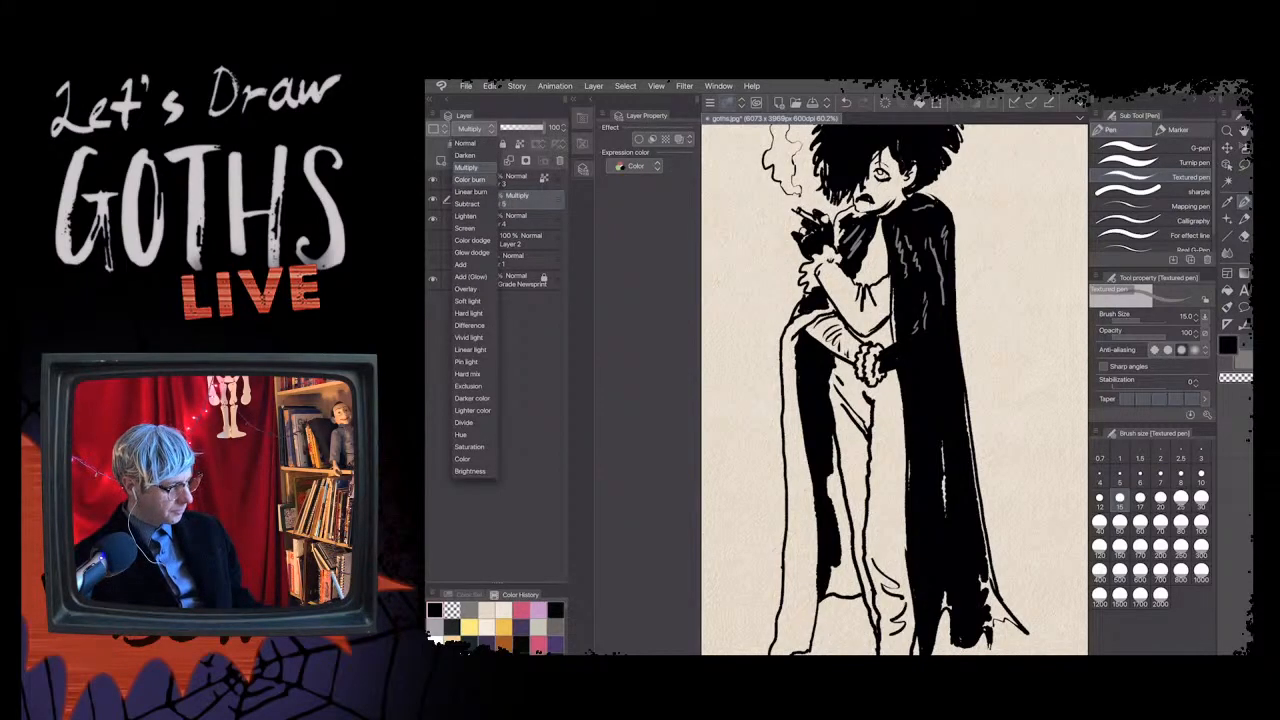
{"action": "left_click", "coordinate": [466, 143]}
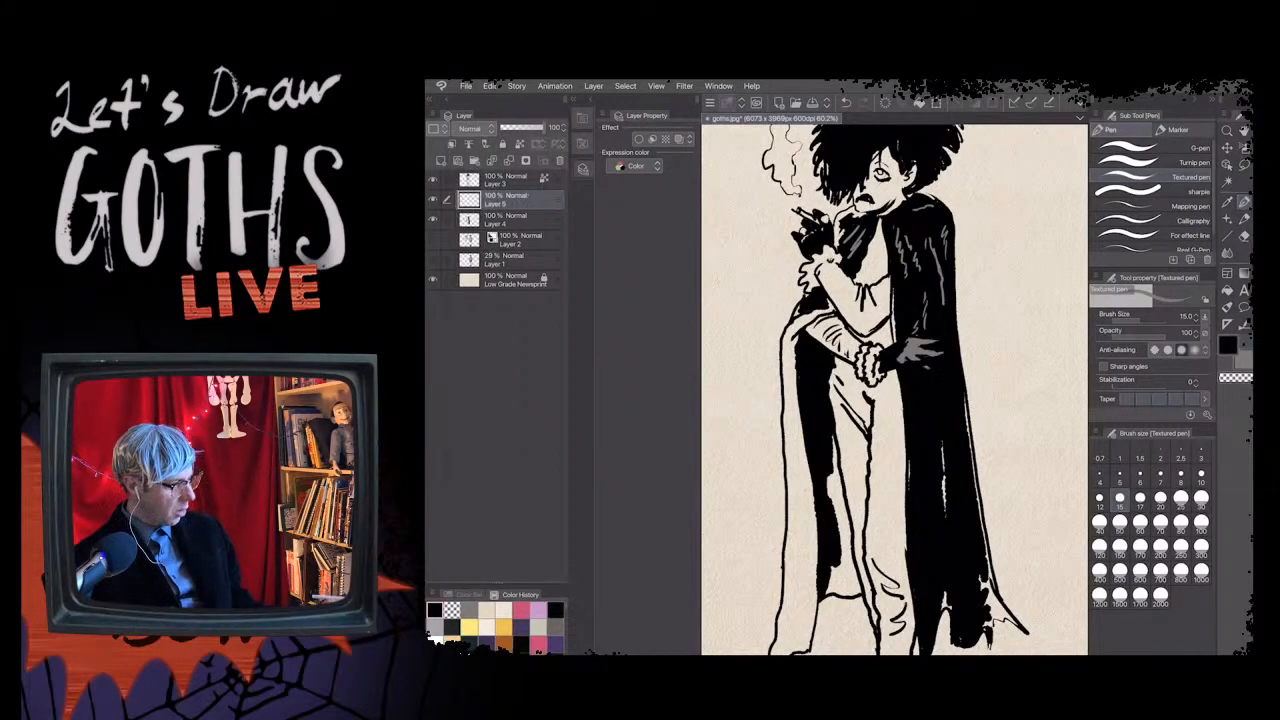
{"action": "left_click", "coordinate": [517, 128]}
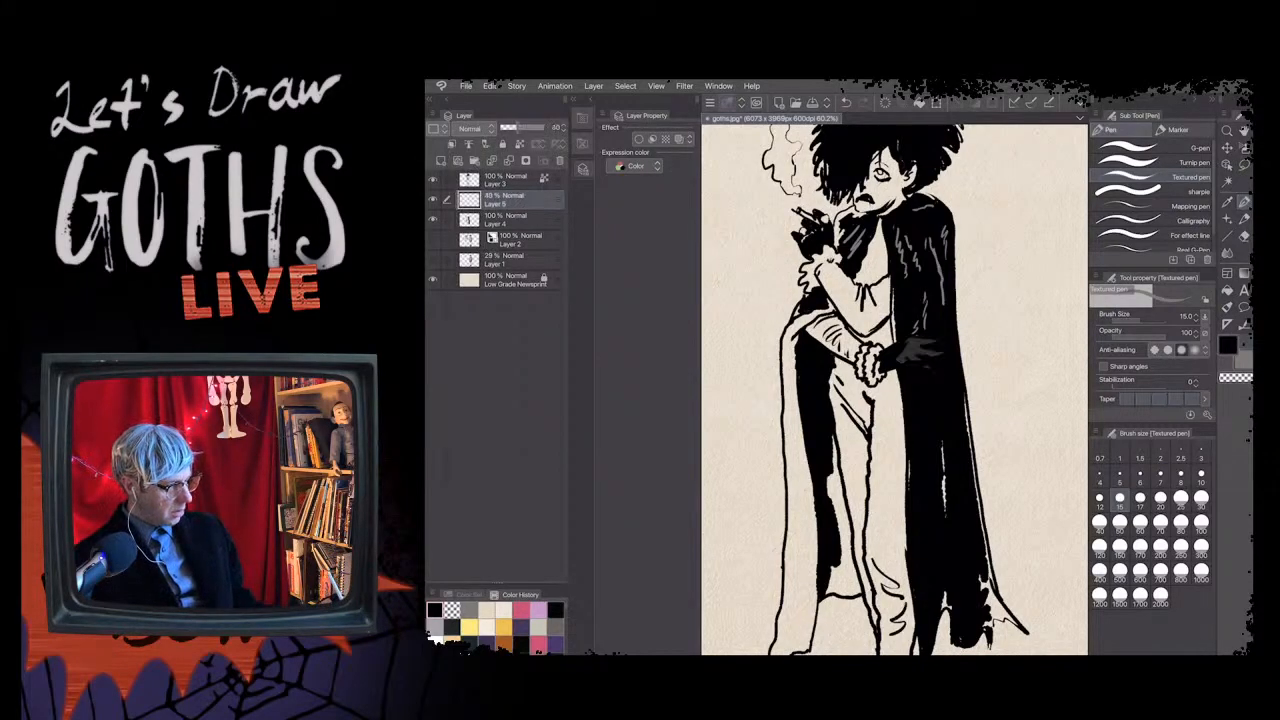
{"action": "left_click_drag", "start_coordinate": [516, 128], "coordinate": [518, 128]}
{"action": "left_click", "coordinate": [470, 128]}
{"action": "left_click", "coordinate": [466, 143]}
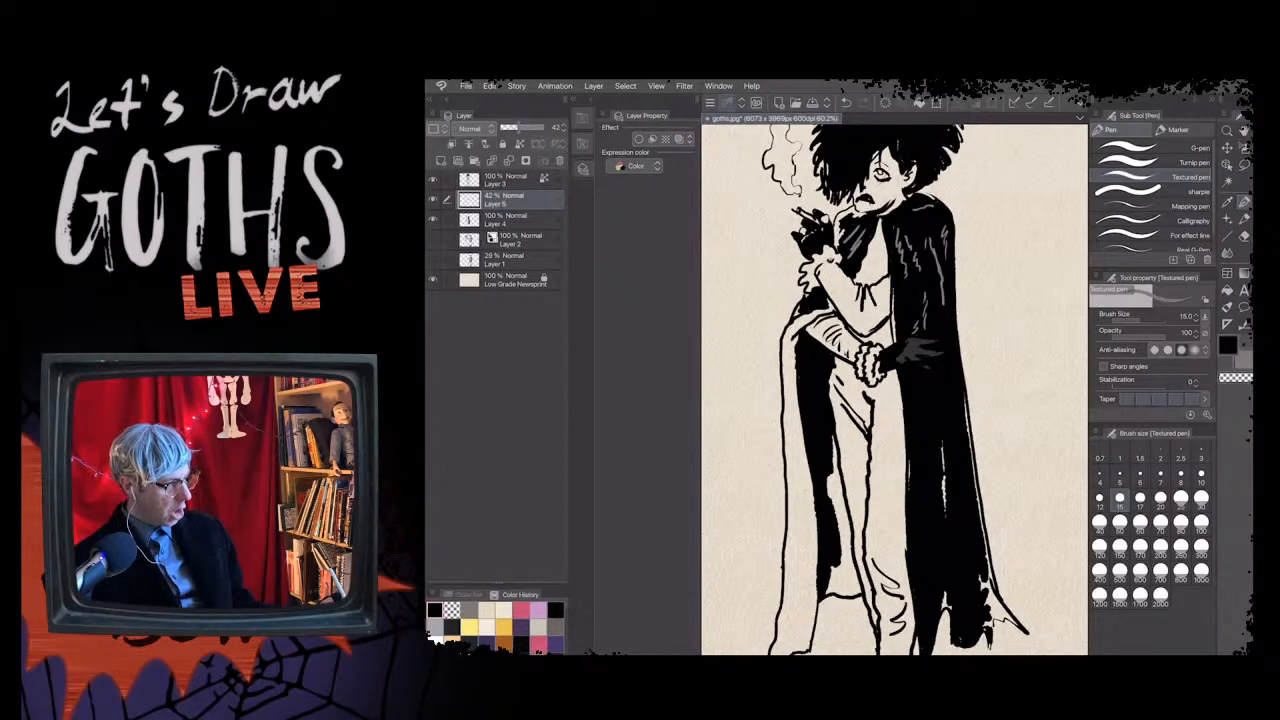
{"action": "left_click", "coordinate": [543, 128]}
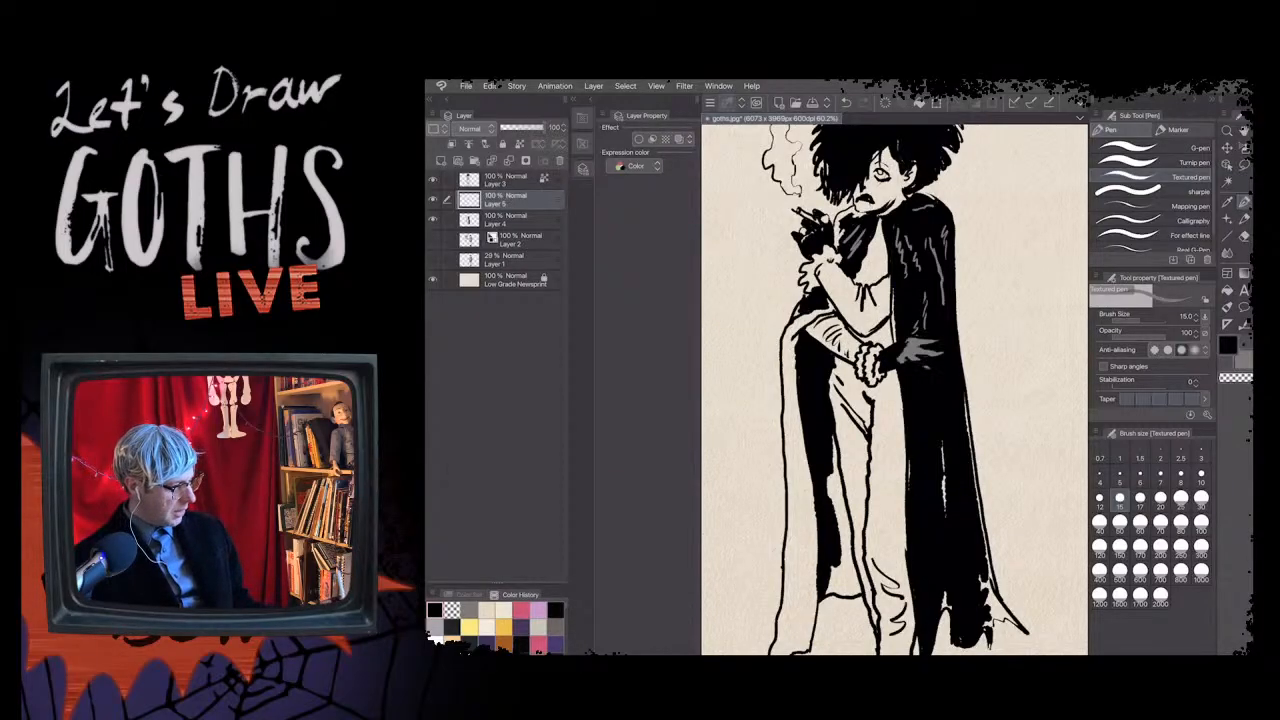
- Set the blending mode of Layer 4 to Multiply
{"action": "left_click", "coordinate": [505, 219]}
{"action": "left_click", "coordinate": [469, 128]}
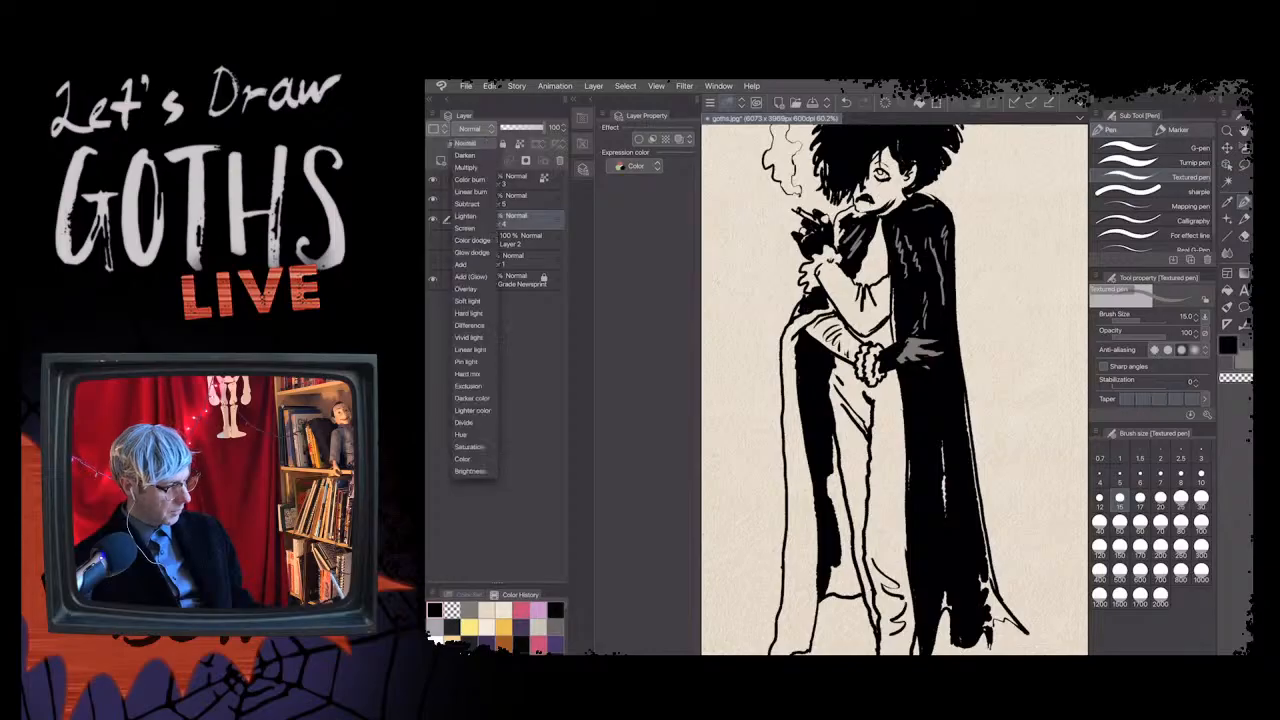
{"action": "left_click", "coordinate": [466, 168]}
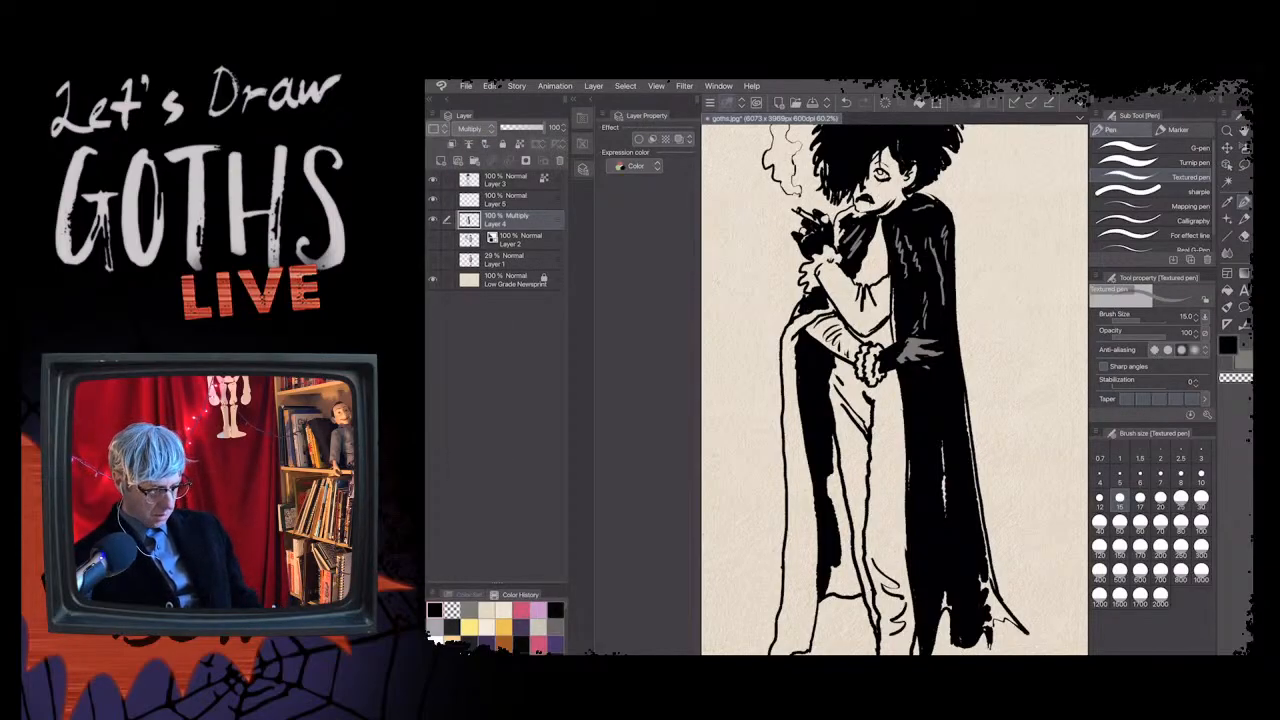
- Paint grey strokes down the trouser leg nearest the black cape at brush size 25
{"action": "left_click", "coordinate": [1181, 497]}
{"action": "mouse_move", "coordinate": [886, 372]}
{"action": "left_mouse_down"}
{"action": "mouse_move", "coordinate": [890, 480]}
{"action": "mouse_move", "coordinate": [902, 484]}
{"action": "mouse_move", "coordinate": [876, 526]}
{"action": "left_mouse_up"}
{"action": "left_click_drag", "start_coordinate": [878, 420], "coordinate": [872, 548]}
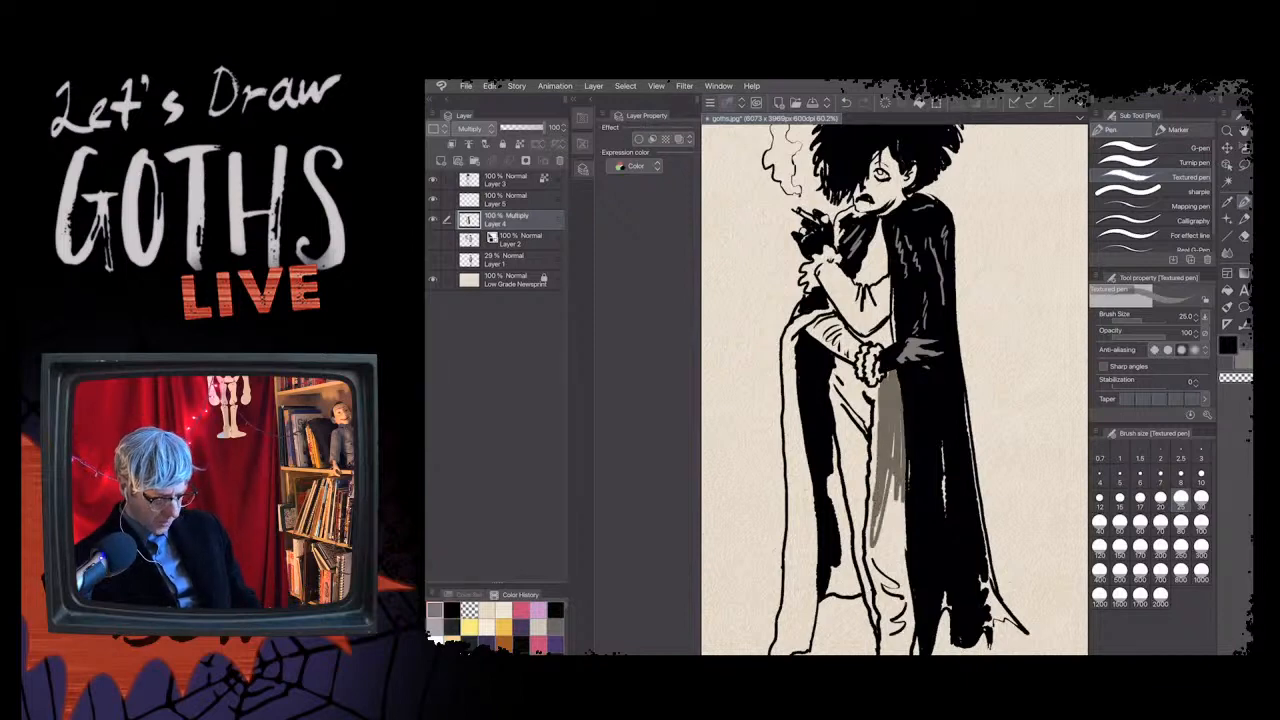
- Try broader grey strokes down the same trouser leg at brush sizes 250 and 200, and undo them
{"action": "left_click", "coordinate": [1181, 545]}
{"action": "left_click_drag", "start_coordinate": [905, 390], "coordinate": [880, 560]}
{"action": "key", "text": "ctrl+z"}
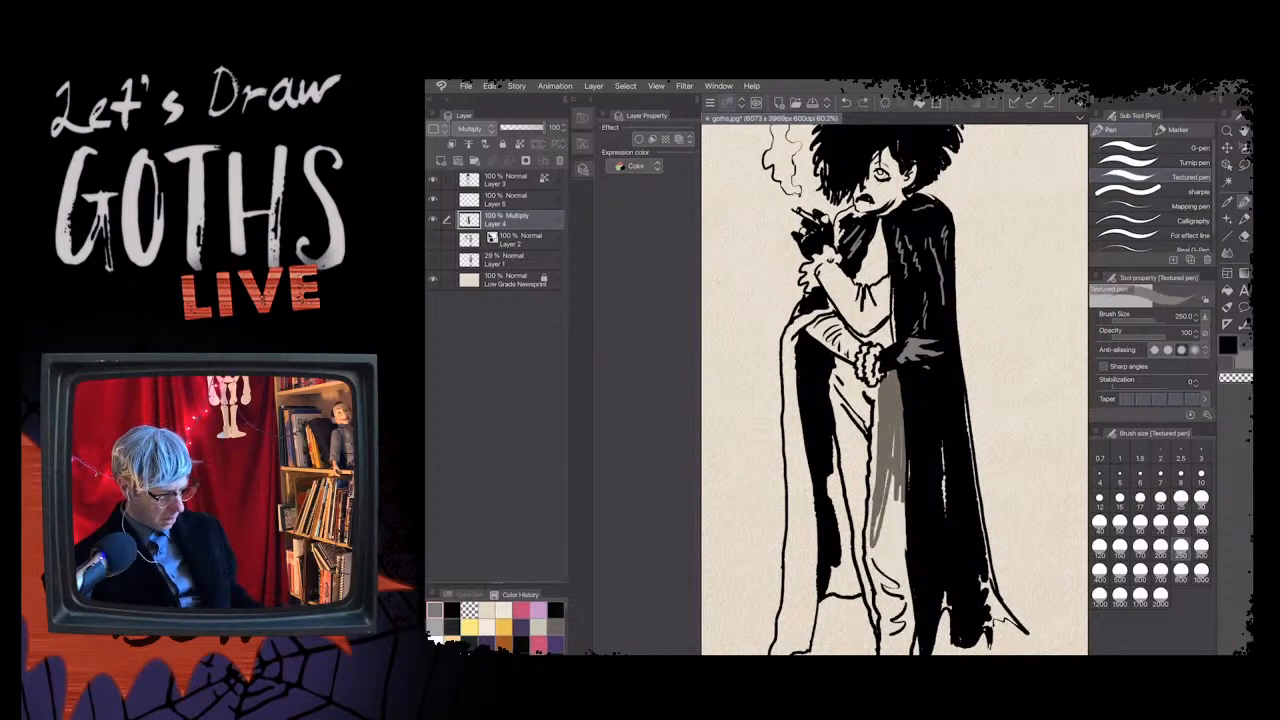
{"action": "key", "text": "bracketleft"}
{"action": "left_click_drag", "start_coordinate": [904, 392], "coordinate": [878, 580]}
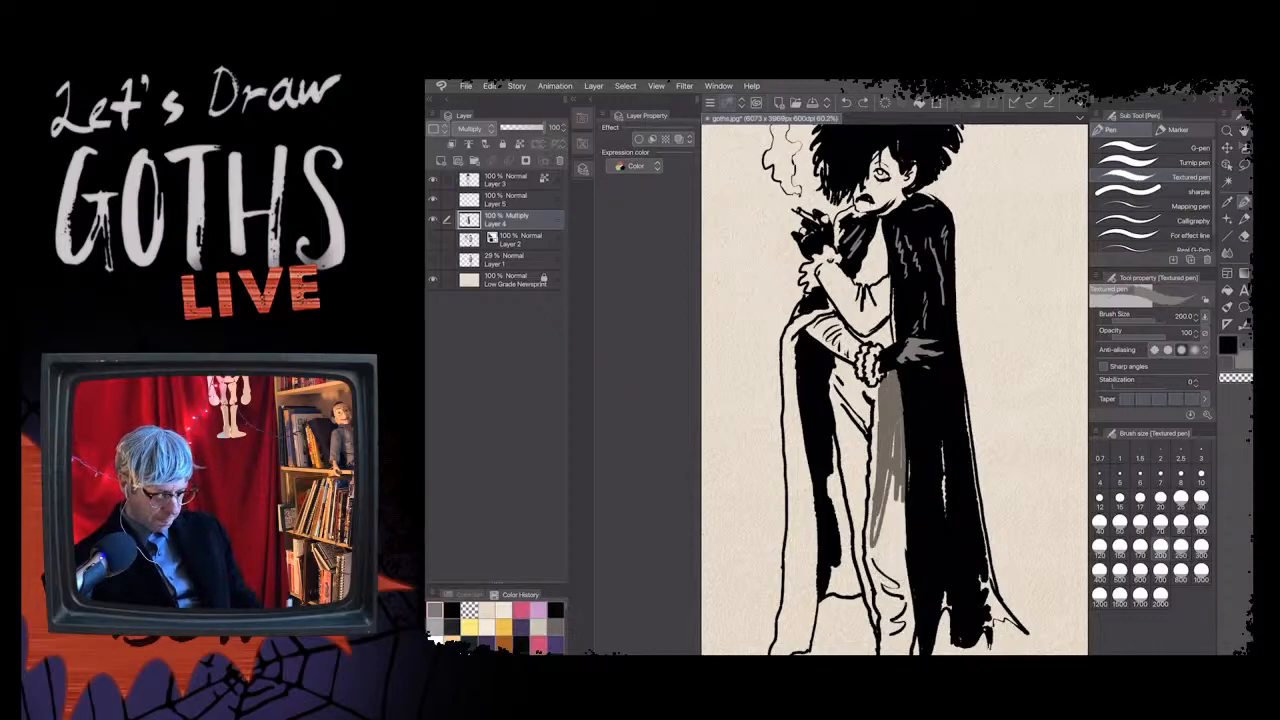
- Extend the grey fill down that trouser leg past the knee to the calf folds at brush size 80
{"action": "left_click", "coordinate": [1181, 521]}
{"action": "left_click_drag", "start_coordinate": [888, 560], "coordinate": [900, 488]}
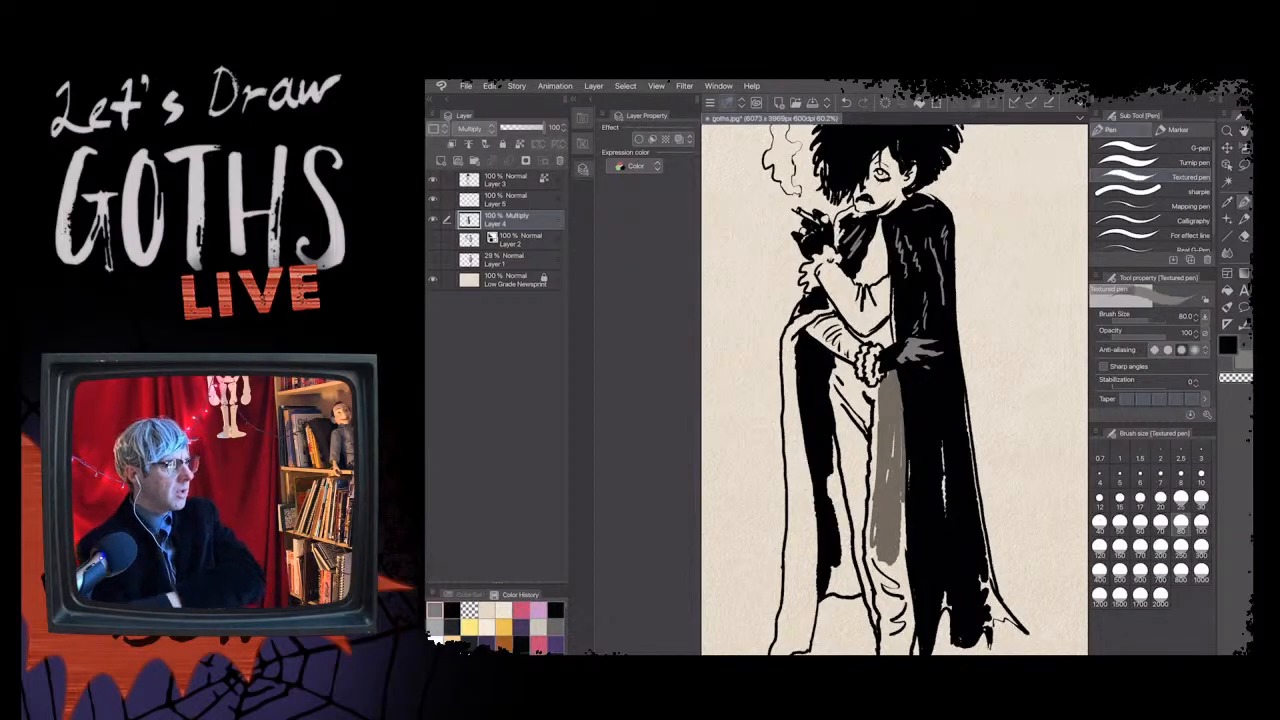
{"action": "left_click_drag", "start_coordinate": [902, 532], "coordinate": [902, 500]}
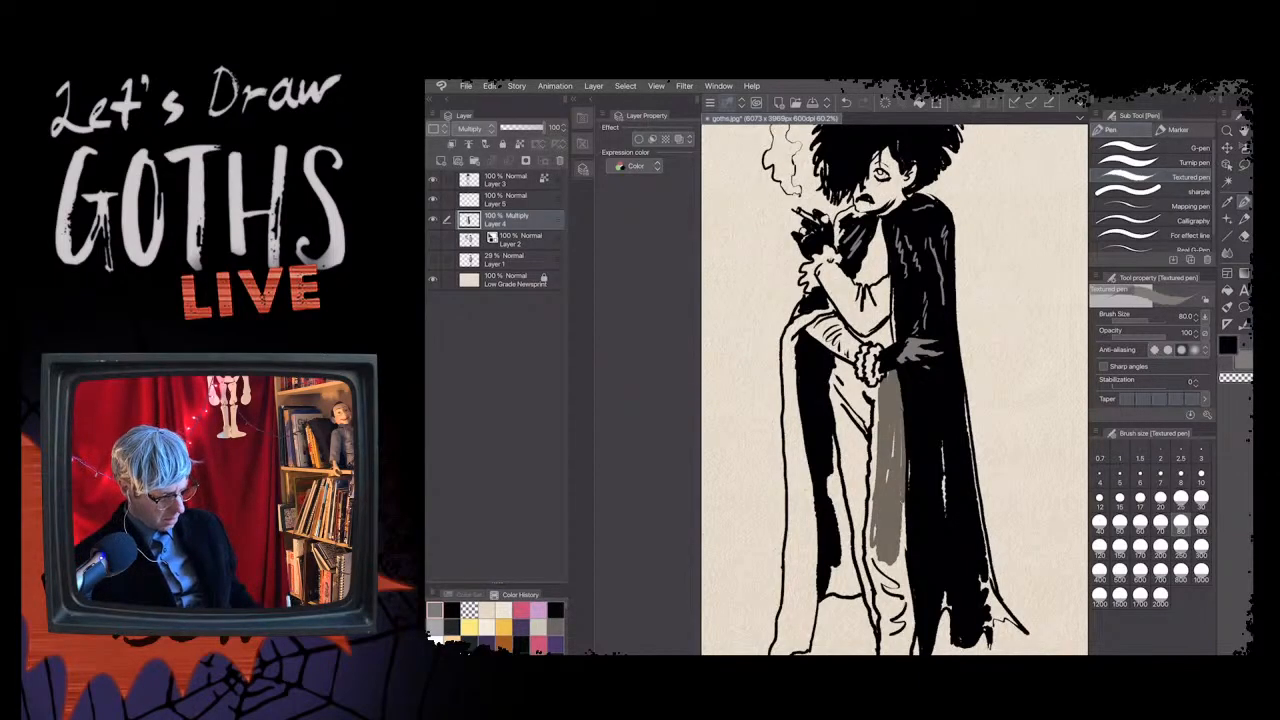
{"action": "left_click_drag", "start_coordinate": [890, 562], "coordinate": [900, 610]}
{"action": "mouse_move", "coordinate": [903, 540]}
{"action": "left_mouse_down"}
{"action": "mouse_move", "coordinate": [904, 602]}
{"action": "mouse_move", "coordinate": [904, 506]}
{"action": "mouse_move", "coordinate": [894, 636]}
{"action": "left_mouse_up"}
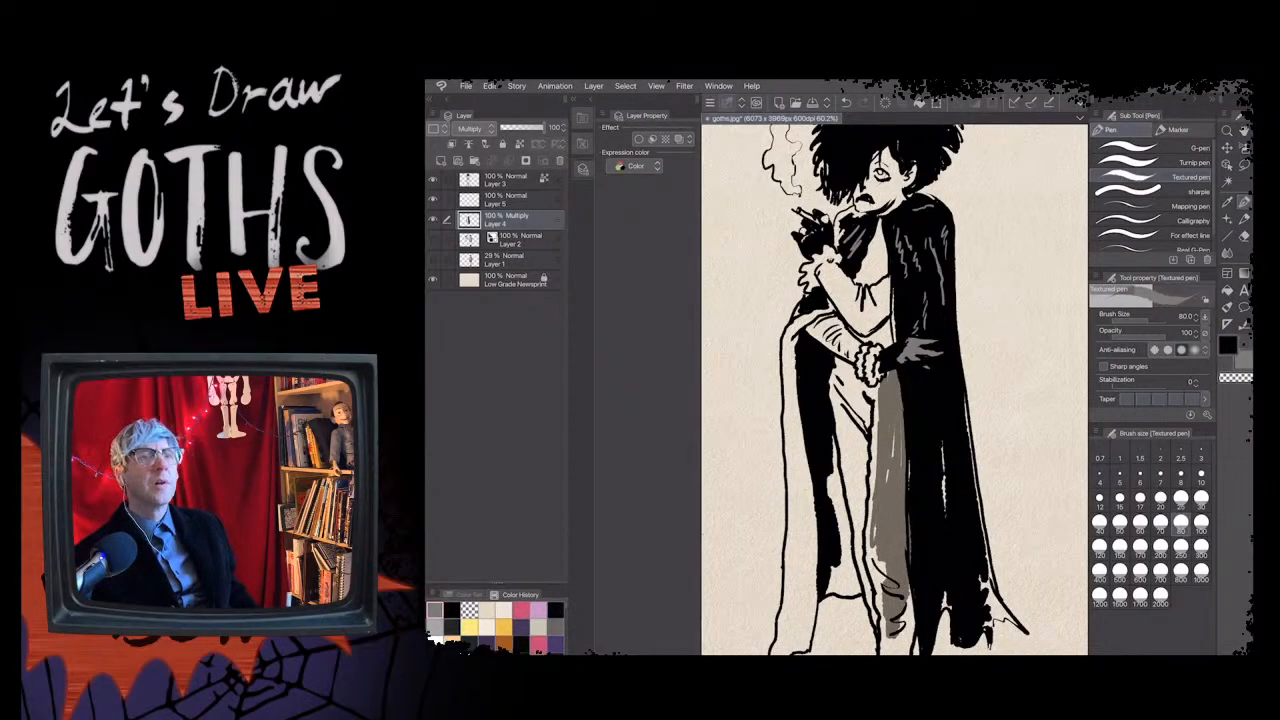
- Fill the remaining trousers in grey, from the hips and the other leg down to the ankle
{"action": "scroll", "coordinate": [894, 389], "scroll_direction": "down", "scroll_amount": 3}
{"action": "left_click_drag", "start_coordinate": [871, 559], "coordinate": [873, 569]}
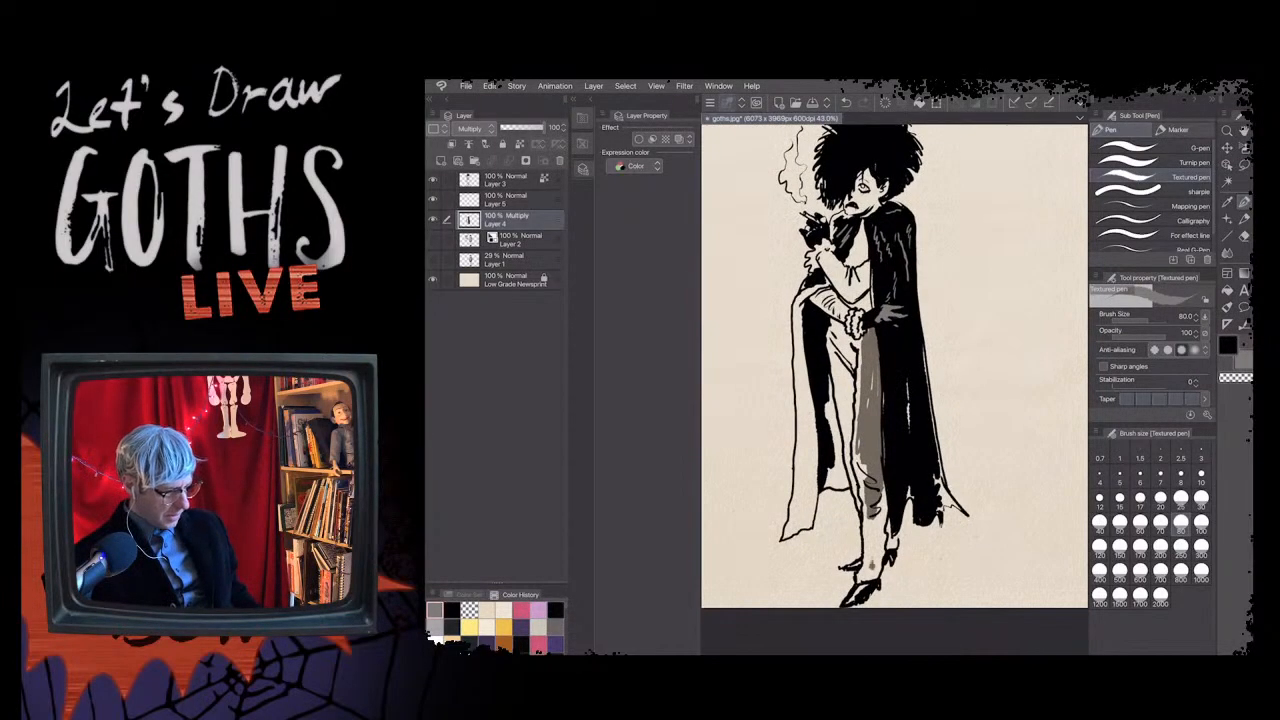
{"action": "left_click_drag", "start_coordinate": [874, 520], "coordinate": [872, 572]}
{"action": "left_click_drag", "start_coordinate": [864, 466], "coordinate": [862, 510]}
{"action": "left_click_drag", "start_coordinate": [860, 416], "coordinate": [856, 502]}
{"action": "left_click_drag", "start_coordinate": [850, 392], "coordinate": [842, 462]}
{"action": "mouse_move", "coordinate": [846, 346]}
{"action": "left_mouse_down"}
{"action": "mouse_move", "coordinate": [840, 426]}
{"action": "mouse_move", "coordinate": [848, 412]}
{"action": "left_mouse_up"}
{"action": "mouse_move", "coordinate": [854, 336]}
{"action": "left_mouse_down"}
{"action": "mouse_move", "coordinate": [840, 354]}
{"action": "mouse_move", "coordinate": [858, 414]}
{"action": "mouse_move", "coordinate": [860, 384]}
{"action": "mouse_move", "coordinate": [834, 390]}
{"action": "mouse_move", "coordinate": [842, 336]}
{"action": "mouse_move", "coordinate": [829, 366]}
{"action": "left_mouse_up"}
{"action": "left_click_drag", "start_coordinate": [844, 362], "coordinate": [836, 418]}
{"action": "mouse_move", "coordinate": [827, 334]}
{"action": "left_mouse_down"}
{"action": "mouse_move", "coordinate": [855, 494]}
{"action": "mouse_move", "coordinate": [884, 502]}
{"action": "left_mouse_up"}
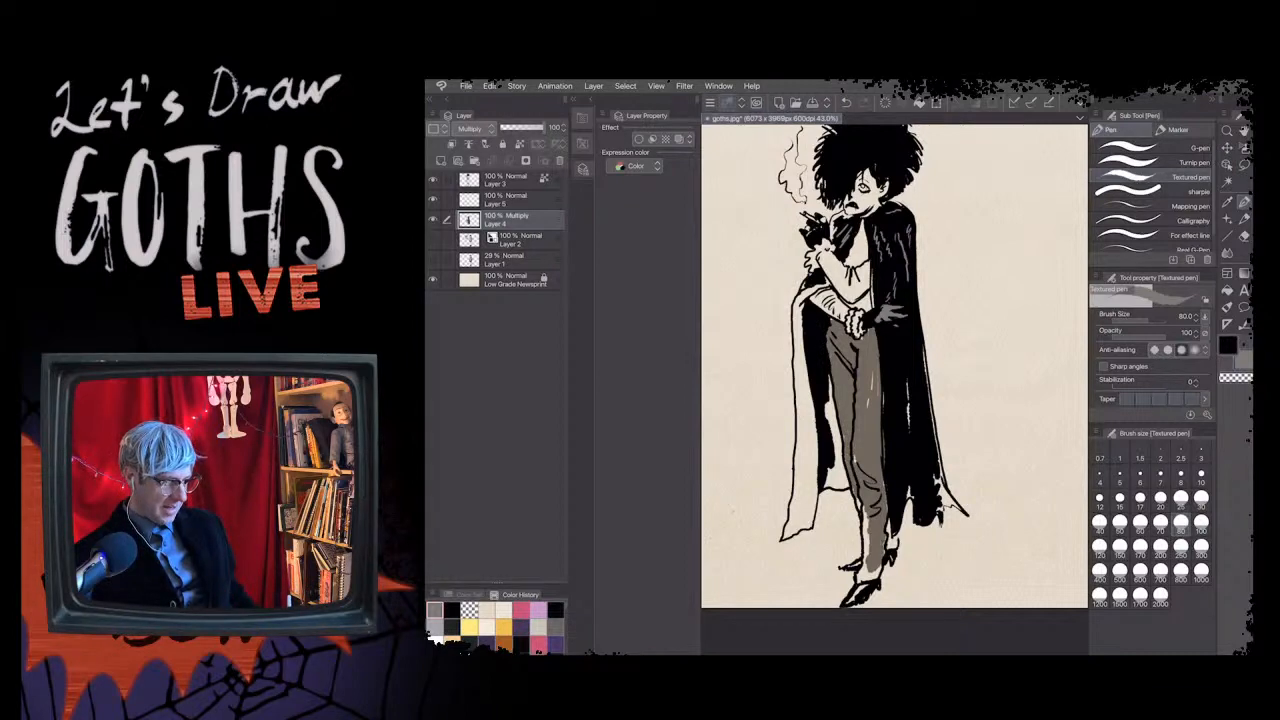
- Touch up the grey trousers around the ankle and fill the pale gap left on the upper thigh
{"action": "left_click_drag", "start_coordinate": [868, 574], "coordinate": [866, 516]}
{"action": "left_click_drag", "start_coordinate": [862, 572], "coordinate": [876, 578]}
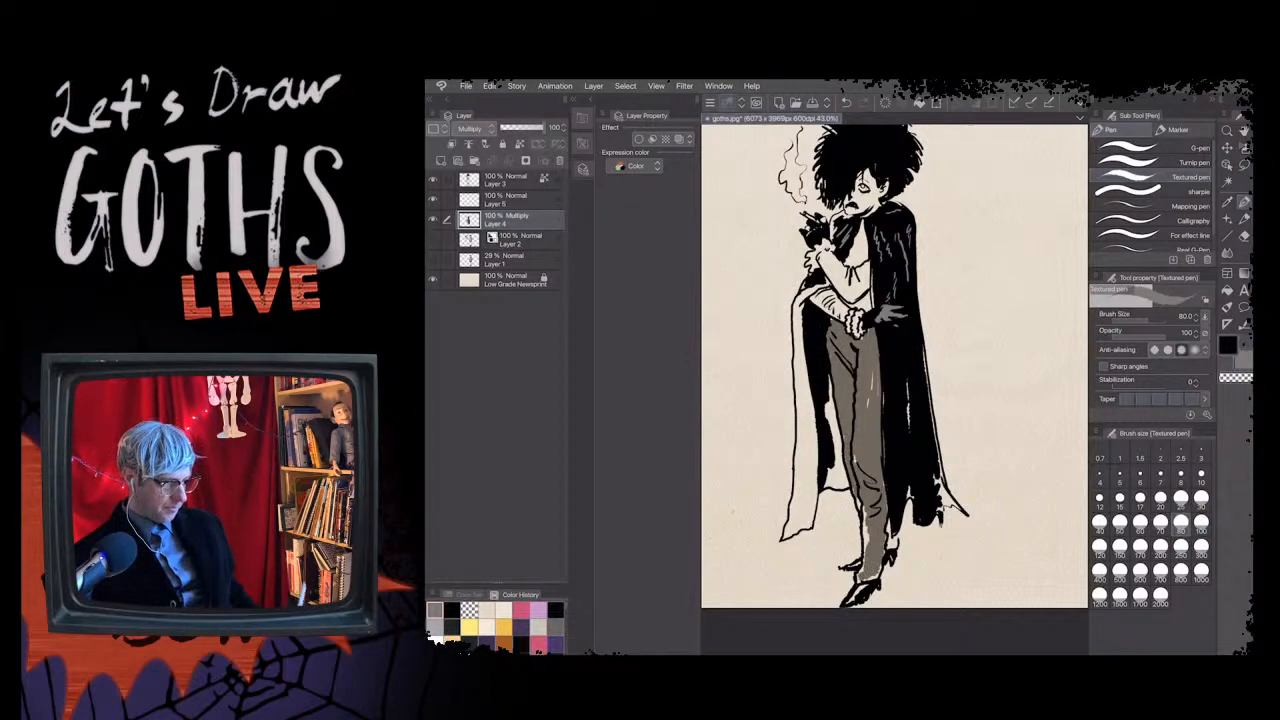
{"action": "left_click_drag", "start_coordinate": [872, 372], "coordinate": [872, 390]}
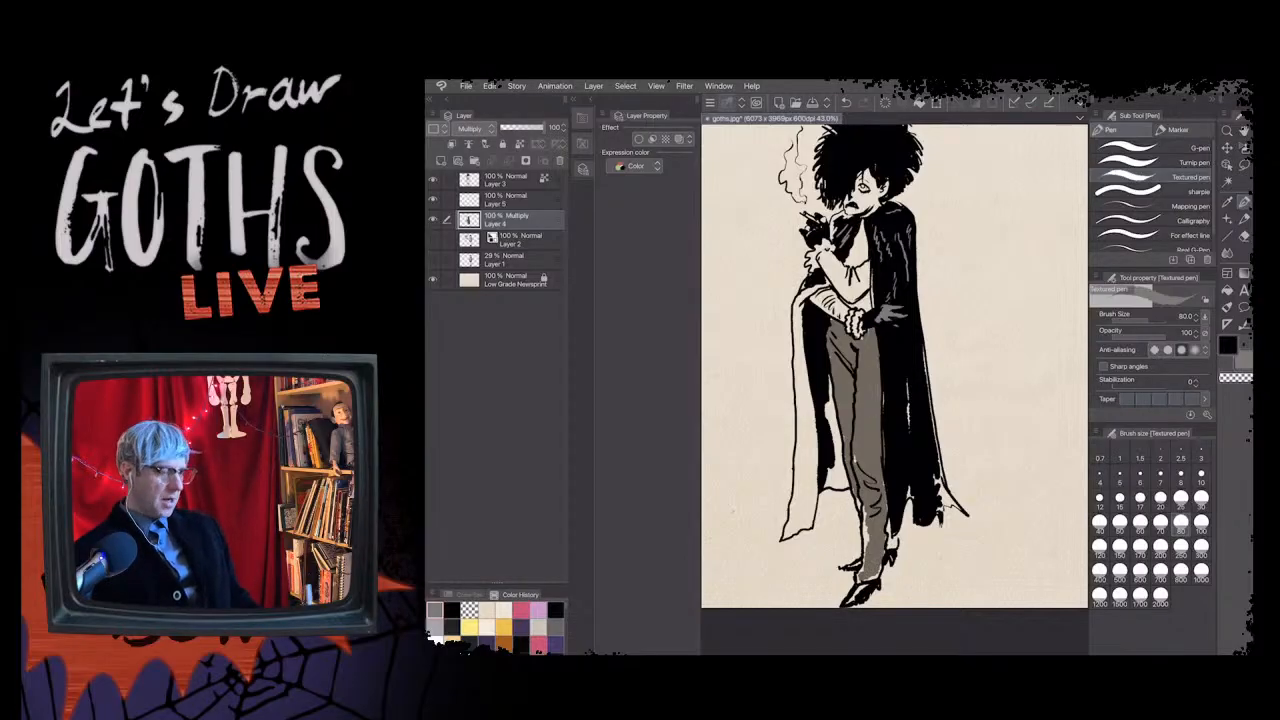
- Shade the shirt front and the raised arm's sleeve in the same grey
{"action": "mouse_move", "coordinate": [856, 252]}
{"action": "left_mouse_down"}
{"action": "mouse_move", "coordinate": [860, 265]}
{"action": "mouse_move", "coordinate": [862, 221]}
{"action": "mouse_move", "coordinate": [849, 264]}
{"action": "left_mouse_up"}
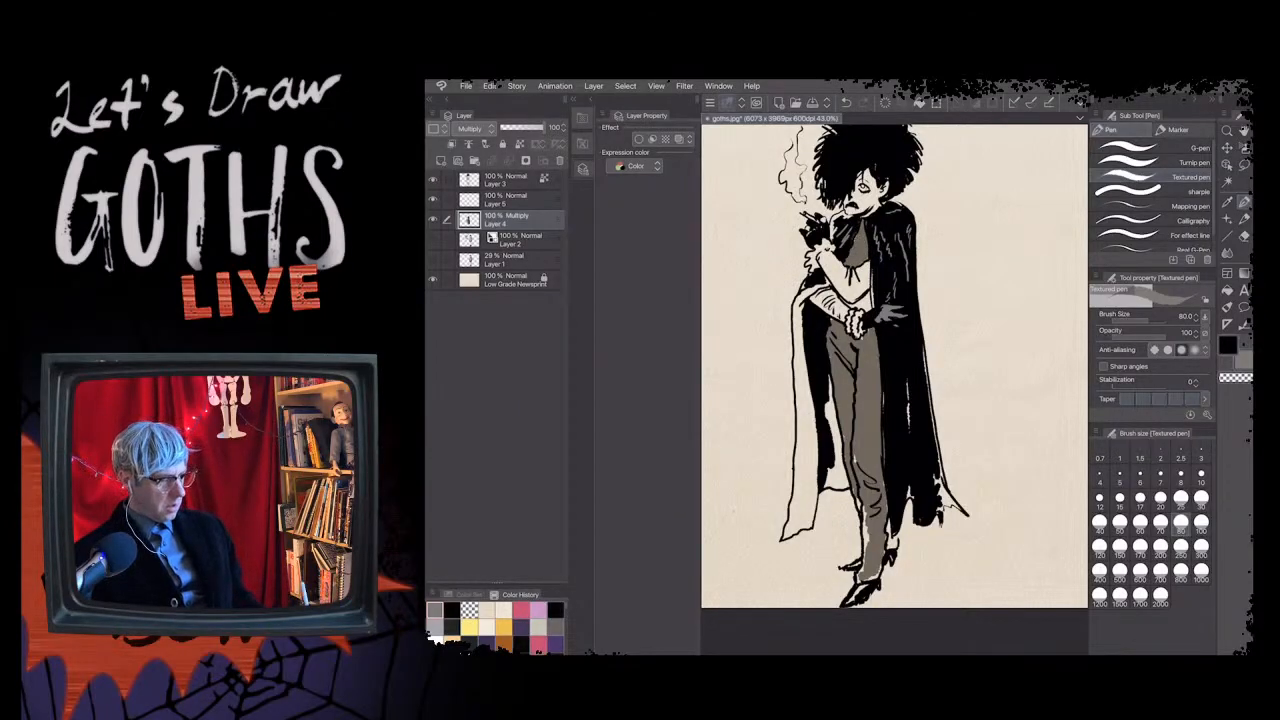
{"action": "mouse_move", "coordinate": [860, 284]}
{"action": "left_mouse_down"}
{"action": "mouse_move", "coordinate": [866, 305]}
{"action": "mouse_move", "coordinate": [862, 270]}
{"action": "mouse_move", "coordinate": [832, 280]}
{"action": "mouse_move", "coordinate": [854, 294]}
{"action": "mouse_move", "coordinate": [842, 307]}
{"action": "left_mouse_up"}
{"action": "mouse_move", "coordinate": [845, 263]}
{"action": "left_mouse_down"}
{"action": "mouse_move", "coordinate": [824, 294]}
{"action": "mouse_move", "coordinate": [819, 255]}
{"action": "mouse_move", "coordinate": [812, 266]}
{"action": "left_mouse_up"}
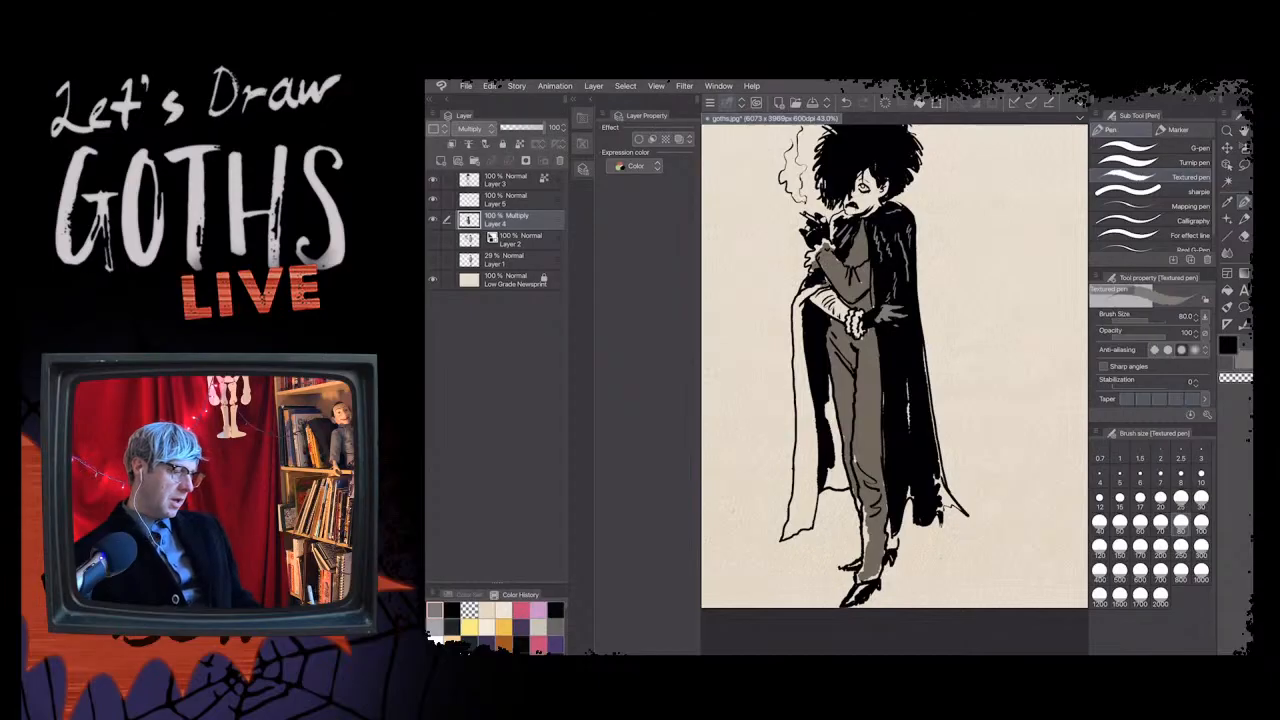
- Fill the cape's long outer panel in grey from the elbow to its hem, and shade the lining beside the leg
{"action": "mouse_move", "coordinate": [826, 282]}
{"action": "left_mouse_down"}
{"action": "mouse_move", "coordinate": [802, 300]}
{"action": "mouse_move", "coordinate": [796, 338]}
{"action": "mouse_move", "coordinate": [804, 428]}
{"action": "left_mouse_up"}
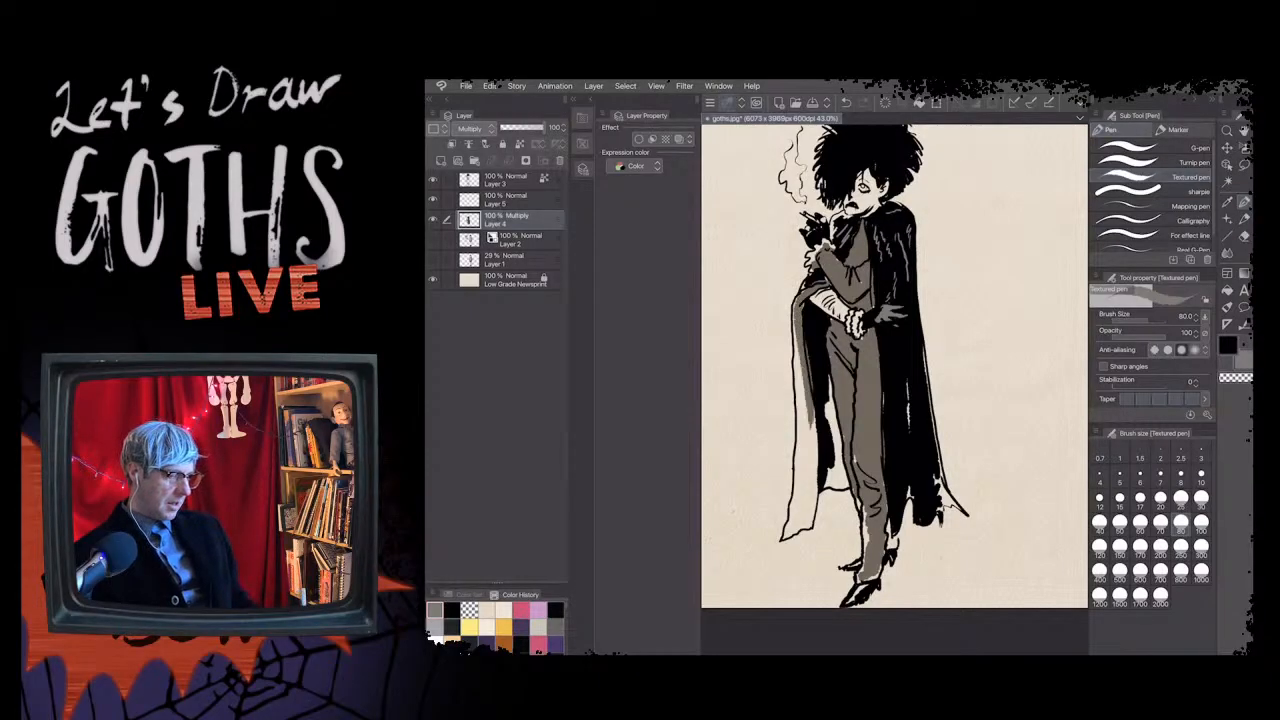
{"action": "left_click_drag", "start_coordinate": [802, 346], "coordinate": [808, 462]}
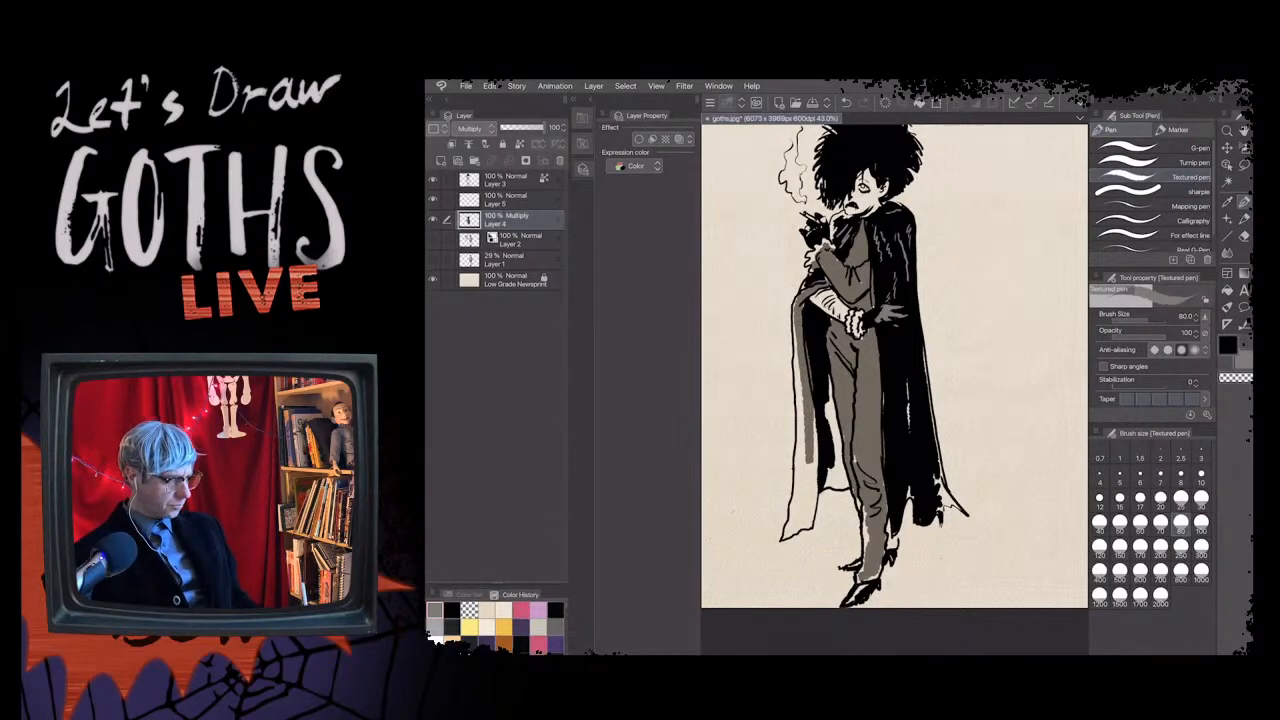
{"action": "mouse_move", "coordinate": [814, 426]}
{"action": "left_mouse_down"}
{"action": "mouse_move", "coordinate": [808, 524]}
{"action": "mouse_move", "coordinate": [786, 537]}
{"action": "left_mouse_up"}
{"action": "mouse_move", "coordinate": [804, 480]}
{"action": "left_mouse_down"}
{"action": "mouse_move", "coordinate": [788, 534]}
{"action": "mouse_move", "coordinate": [803, 430]}
{"action": "mouse_move", "coordinate": [794, 498]}
{"action": "left_mouse_up"}
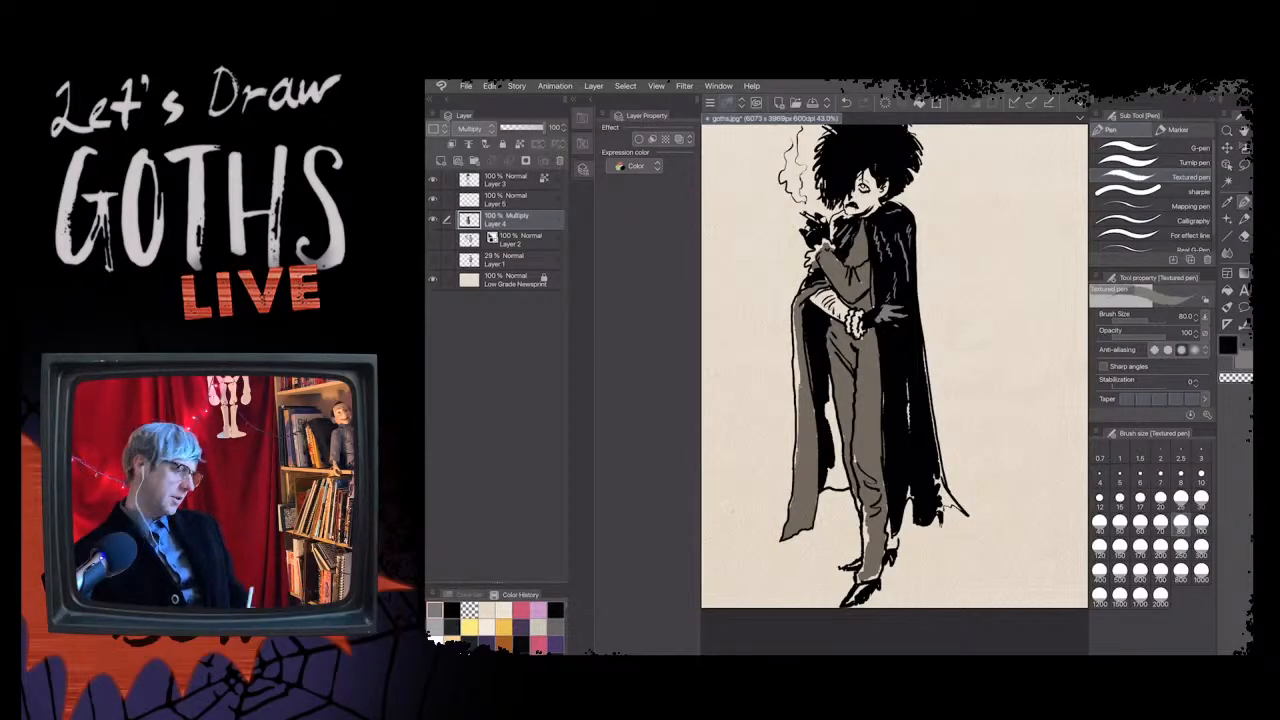
{"action": "left_click_drag", "start_coordinate": [797, 344], "coordinate": [795, 382]}
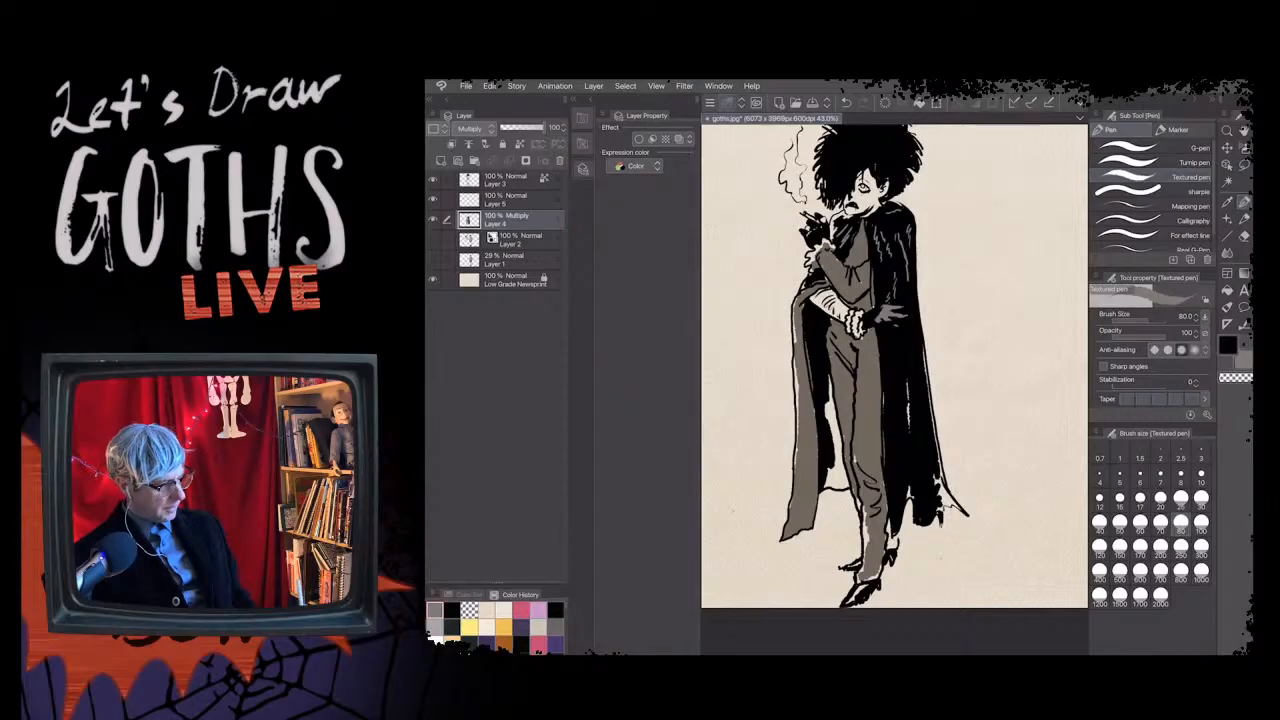
{"action": "mouse_move", "coordinate": [838, 438]}
{"action": "left_mouse_down"}
{"action": "mouse_move", "coordinate": [826, 386]}
{"action": "mouse_move", "coordinate": [838, 488]}
{"action": "mouse_move", "coordinate": [830, 462]}
{"action": "left_mouse_up"}
{"action": "key", "text": "ctrl+z"}
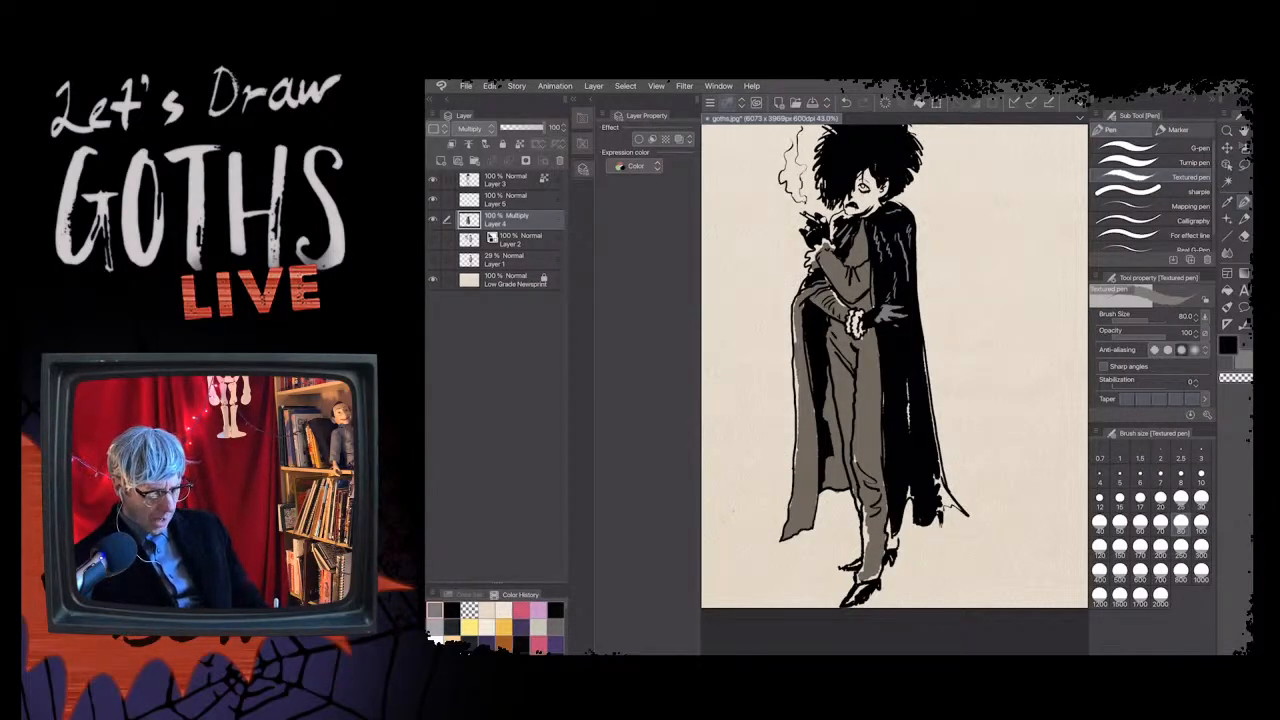
- Hatch black fold lines on the grey cape lining beside the leg at brush size 15, and touch up the outer panel in grey
{"action": "left_click", "coordinate": [1140, 478]}
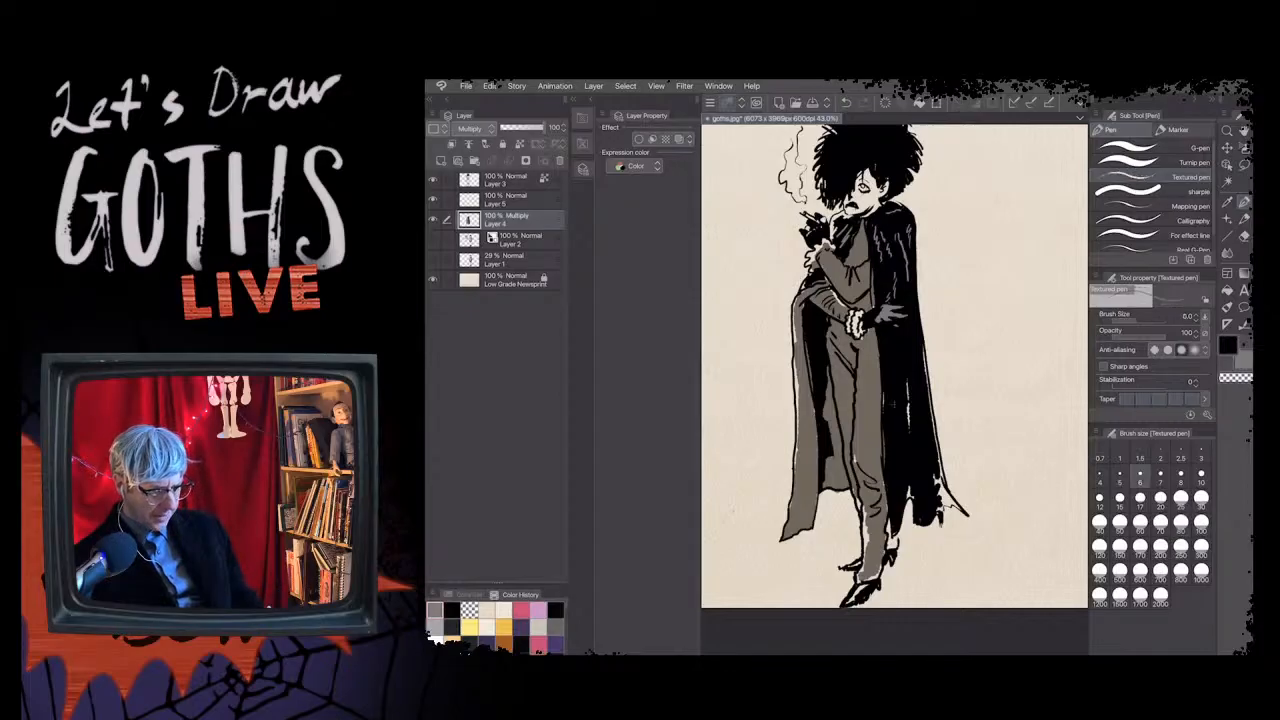
{"action": "left_click", "coordinate": [1201, 476]}
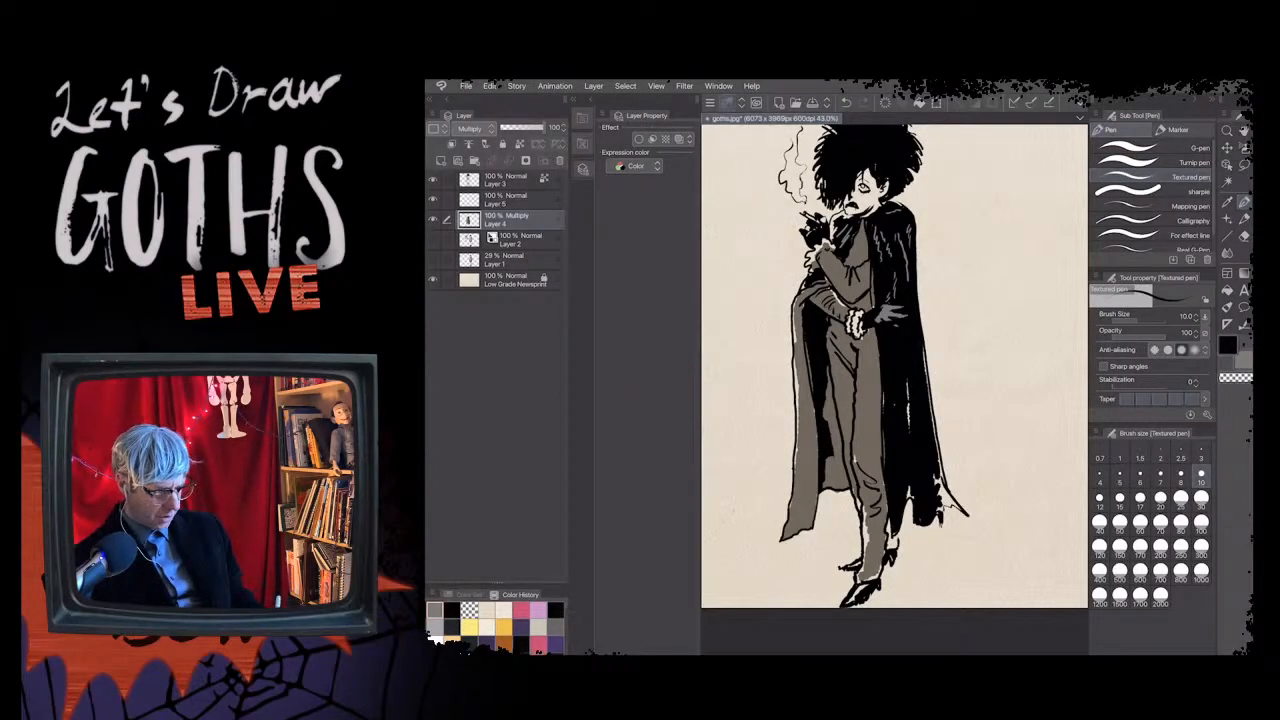
{"action": "left_click", "coordinate": [1119, 501]}
{"action": "left_click_drag", "start_coordinate": [825, 463], "coordinate": [835, 455]}
{"action": "left_click_drag", "start_coordinate": [825, 473], "coordinate": [835, 459]}
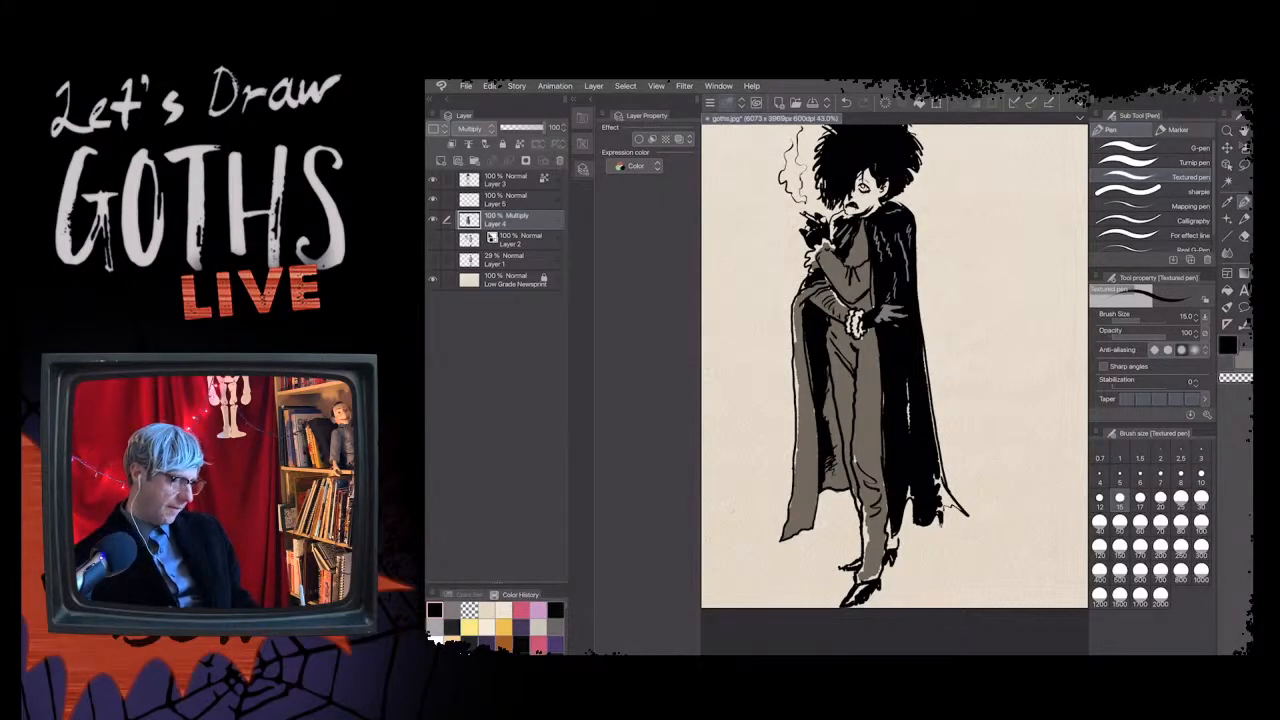
{"action": "left_click_drag", "start_coordinate": [813, 355], "coordinate": [809, 391]}
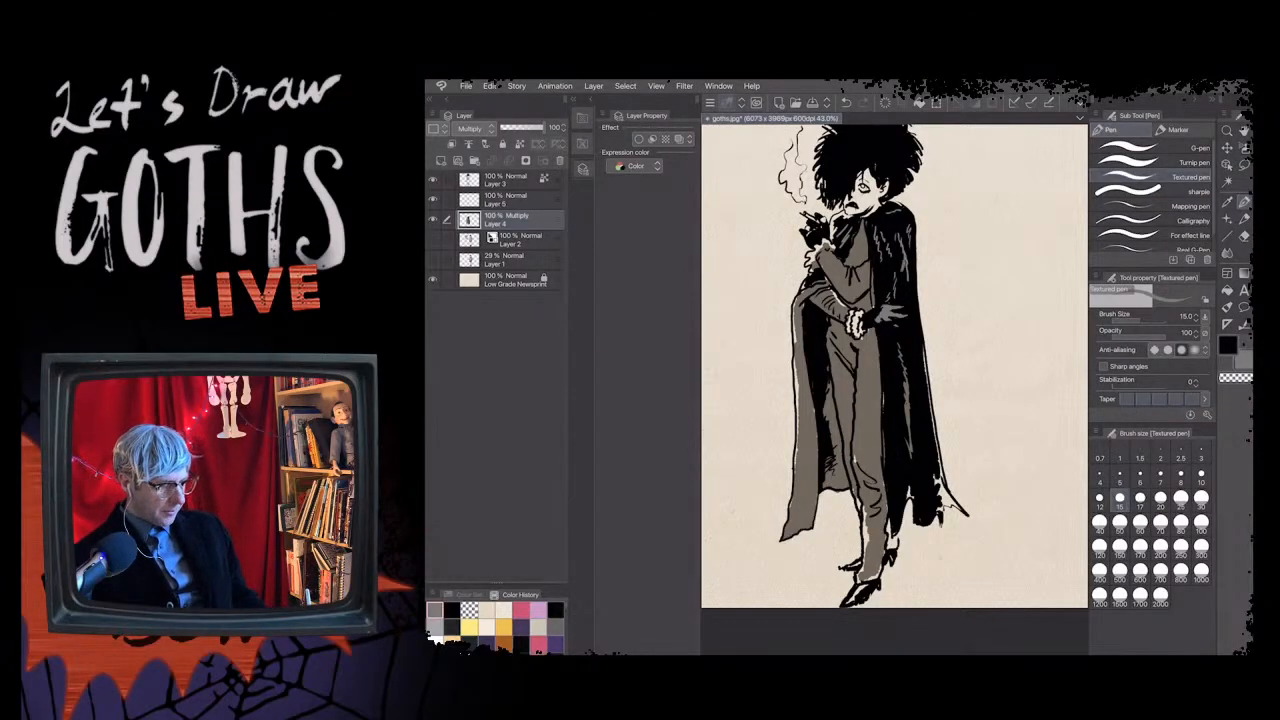
- Add a new normal layer beneath the multiply shading layer and set the Textured pen's size to 20
{"action": "scroll", "coordinate": [907, 190], "scroll_direction": "up", "scroll_amount": 5}
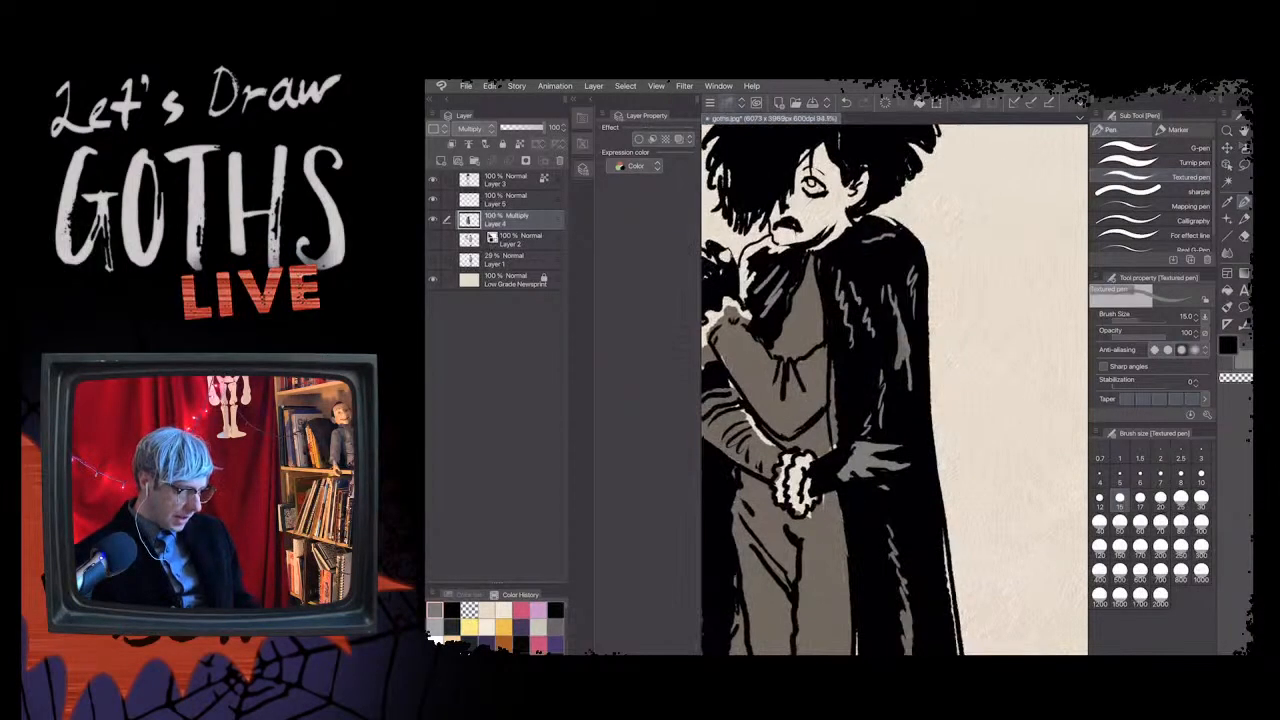
{"action": "scroll", "coordinate": [990, 165], "scroll_direction": "down", "scroll_amount": 3}
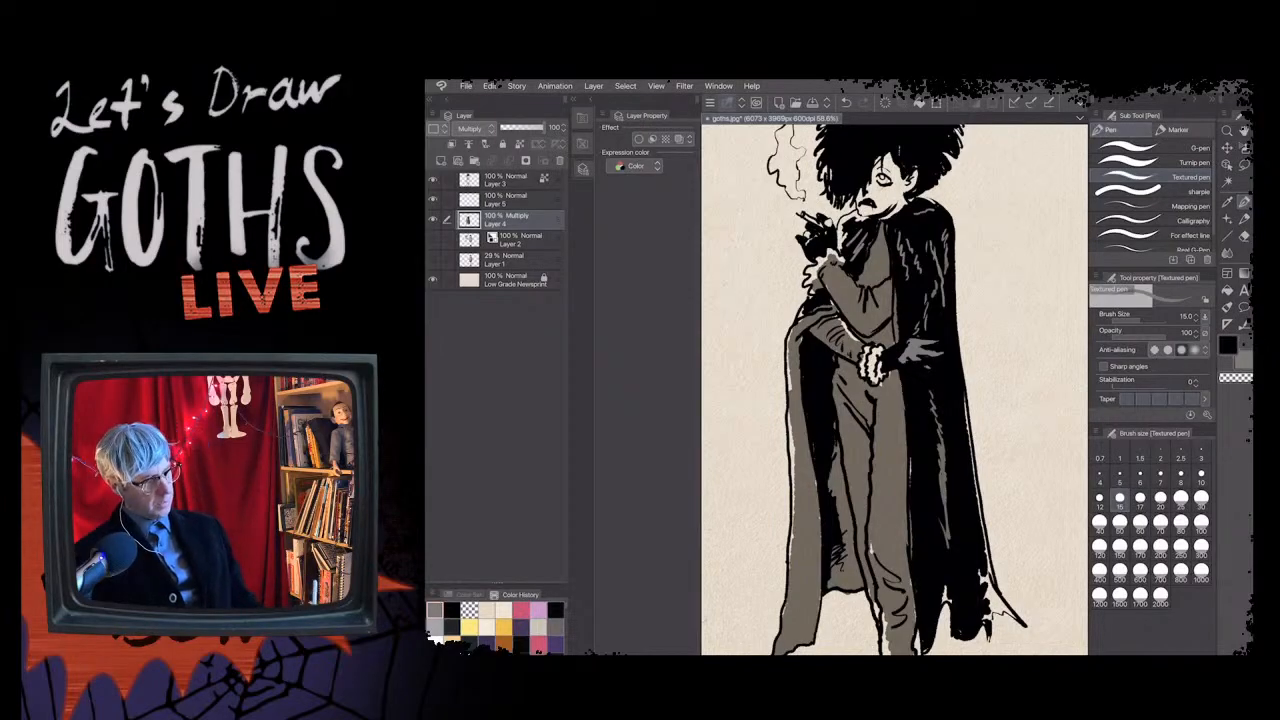
{"action": "scroll", "coordinate": [894, 389], "scroll_direction": "up", "scroll_amount": 2}
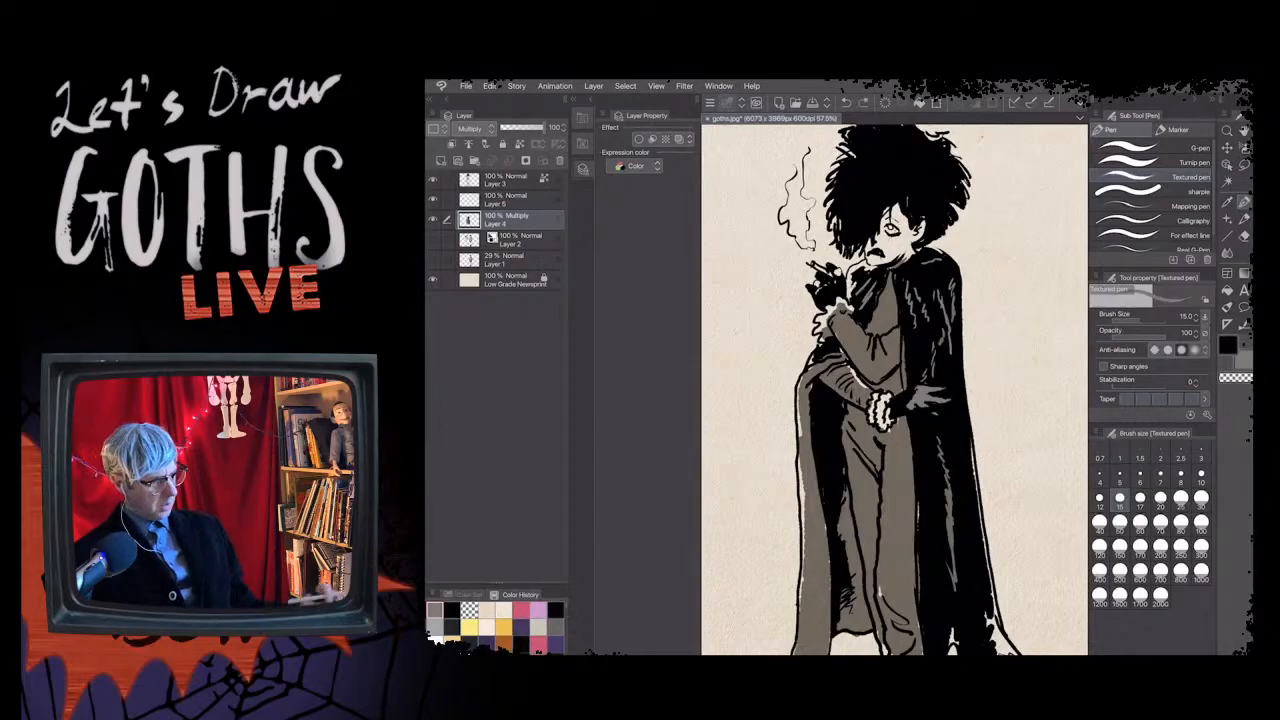
{"action": "key", "text": "ctrl+shift+n"}
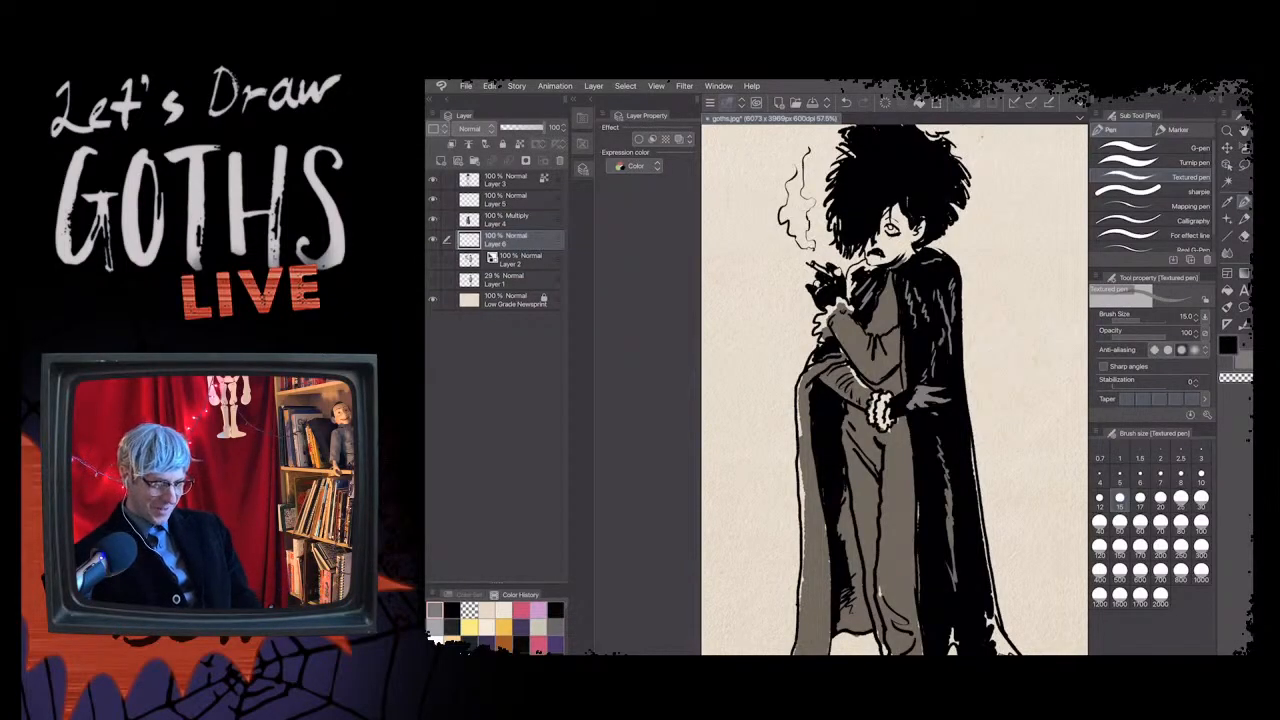
{"action": "key", "text": "bracketright"}
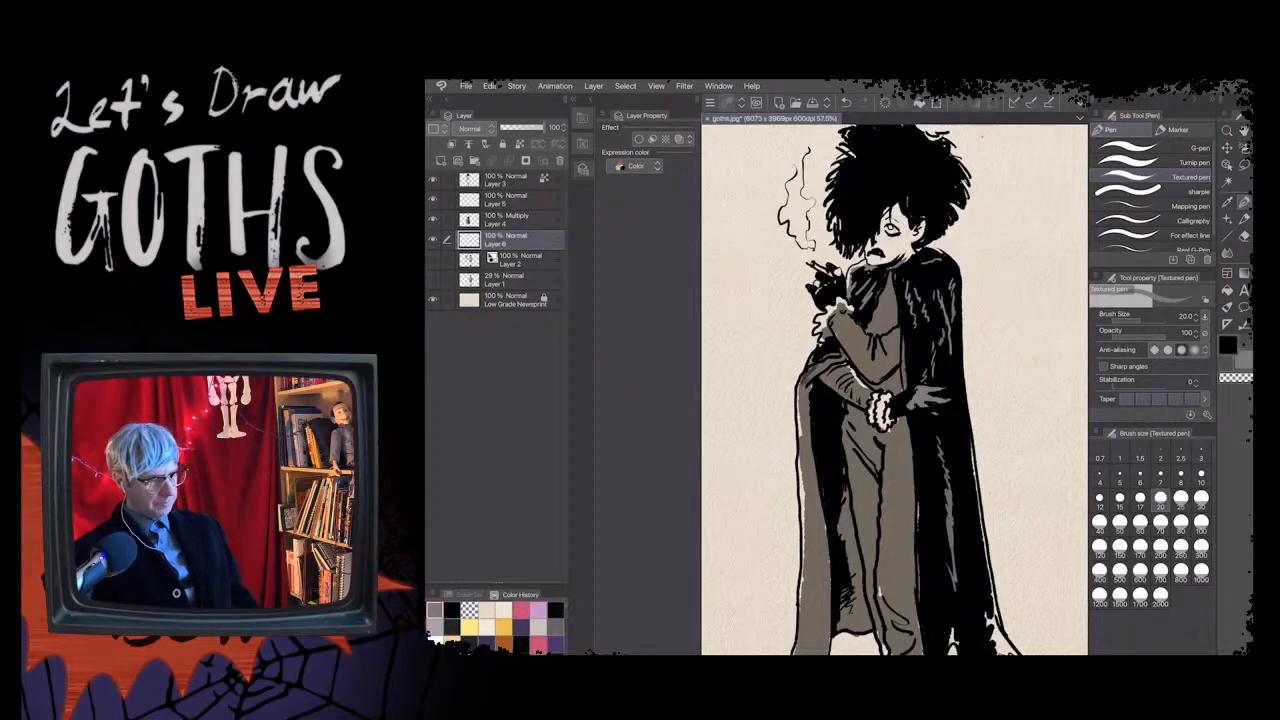
{"action": "scroll", "coordinate": [894, 390], "scroll_direction": "down", "scroll_amount": 2}
{"action": "scroll", "coordinate": [894, 390], "scroll_direction": "up", "scroll_amount": 1}
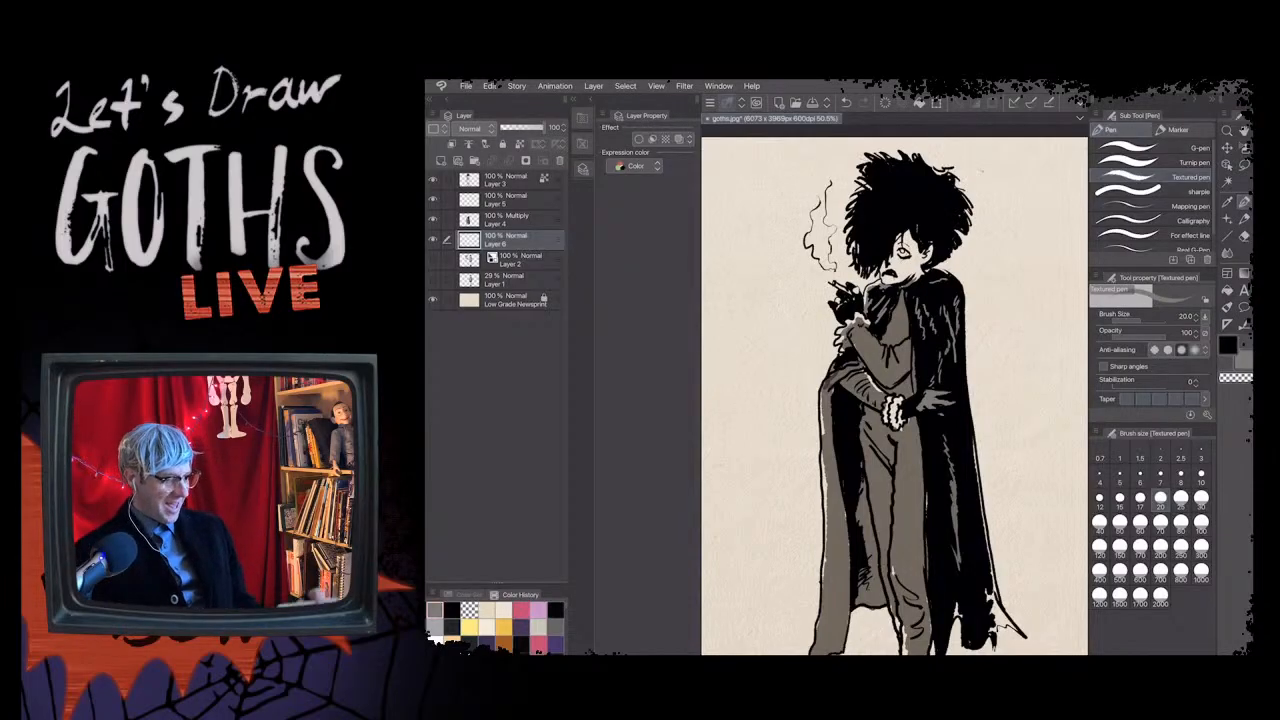
{"action": "scroll", "coordinate": [762, 358], "scroll_direction": "down", "scroll_amount": 1}
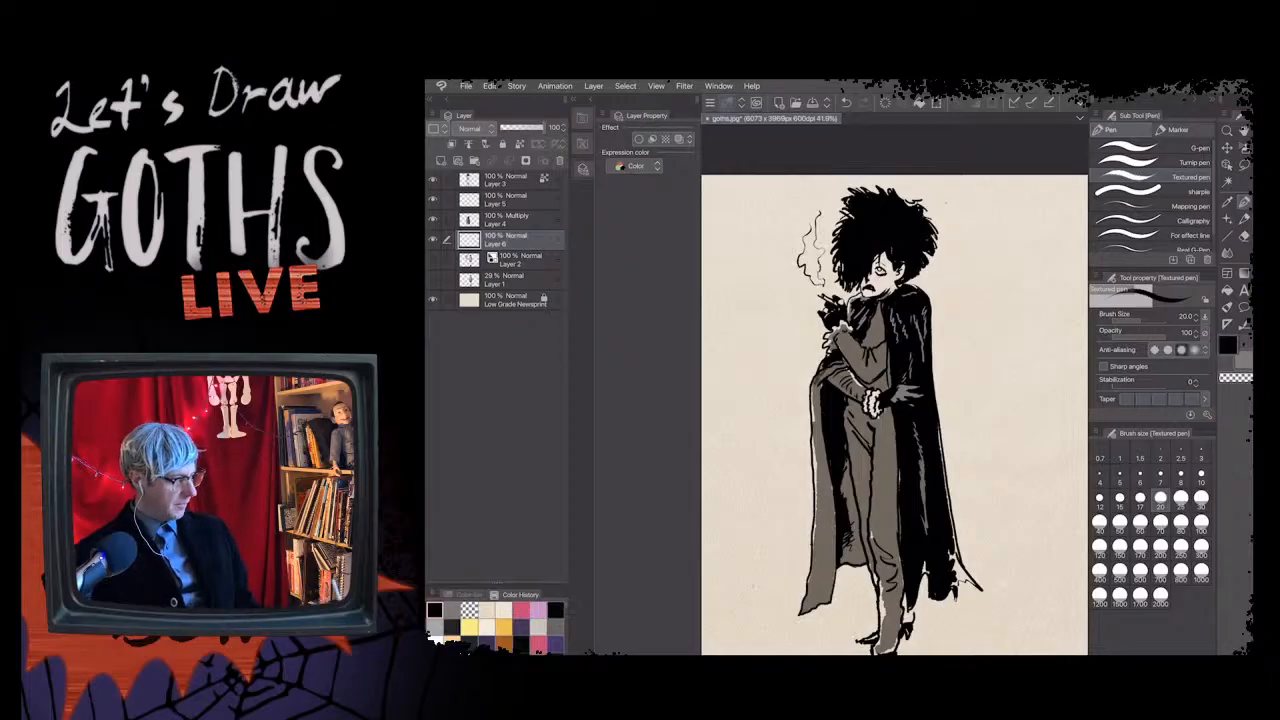
- Draw fine grey highlight strands through the black hair on Layer 3 with the Rough pencil at size 20
{"action": "left_click", "coordinate": [510, 219]}
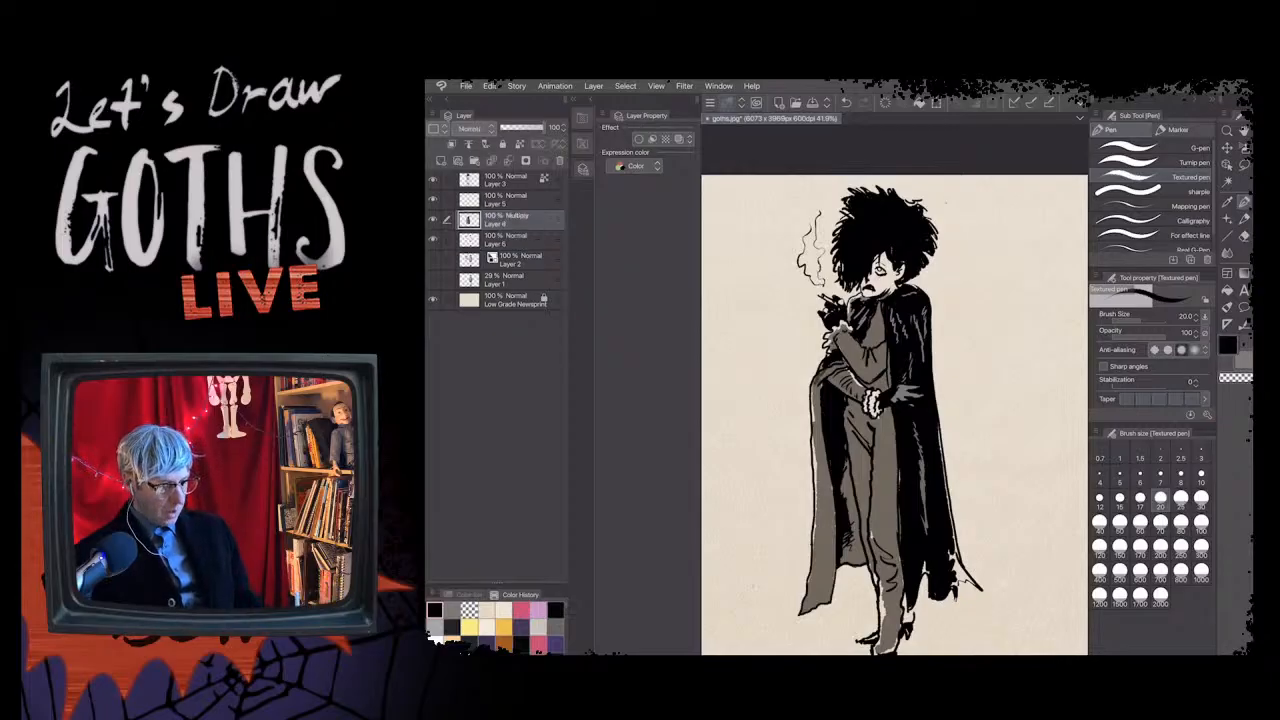
{"action": "left_click", "coordinate": [510, 179]}
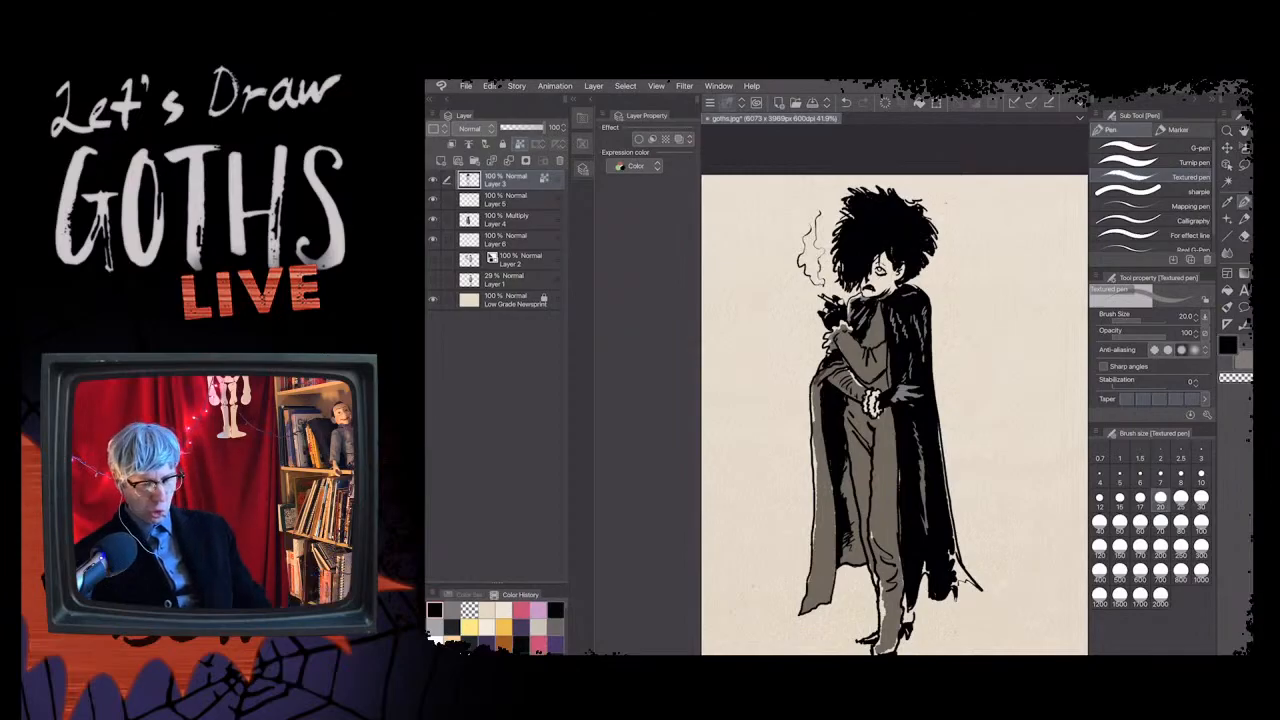
{"action": "key", "text": "p"}
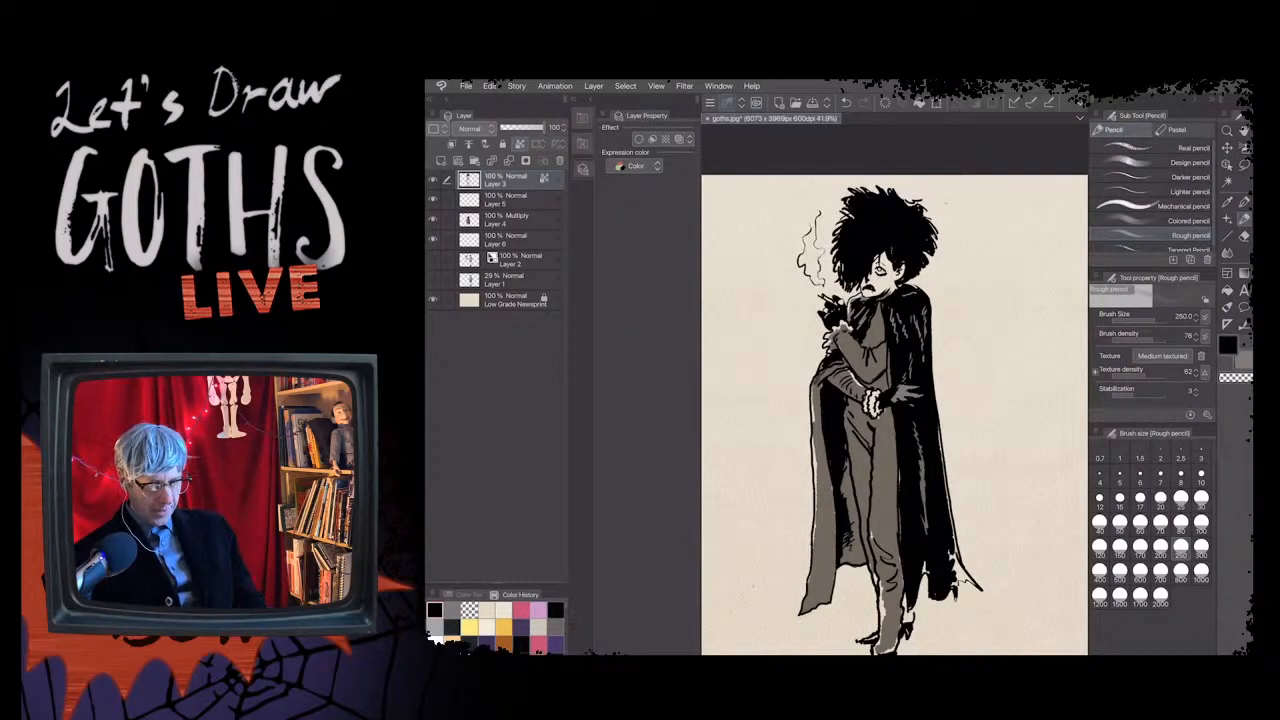
{"action": "left_click", "coordinate": [1160, 500]}
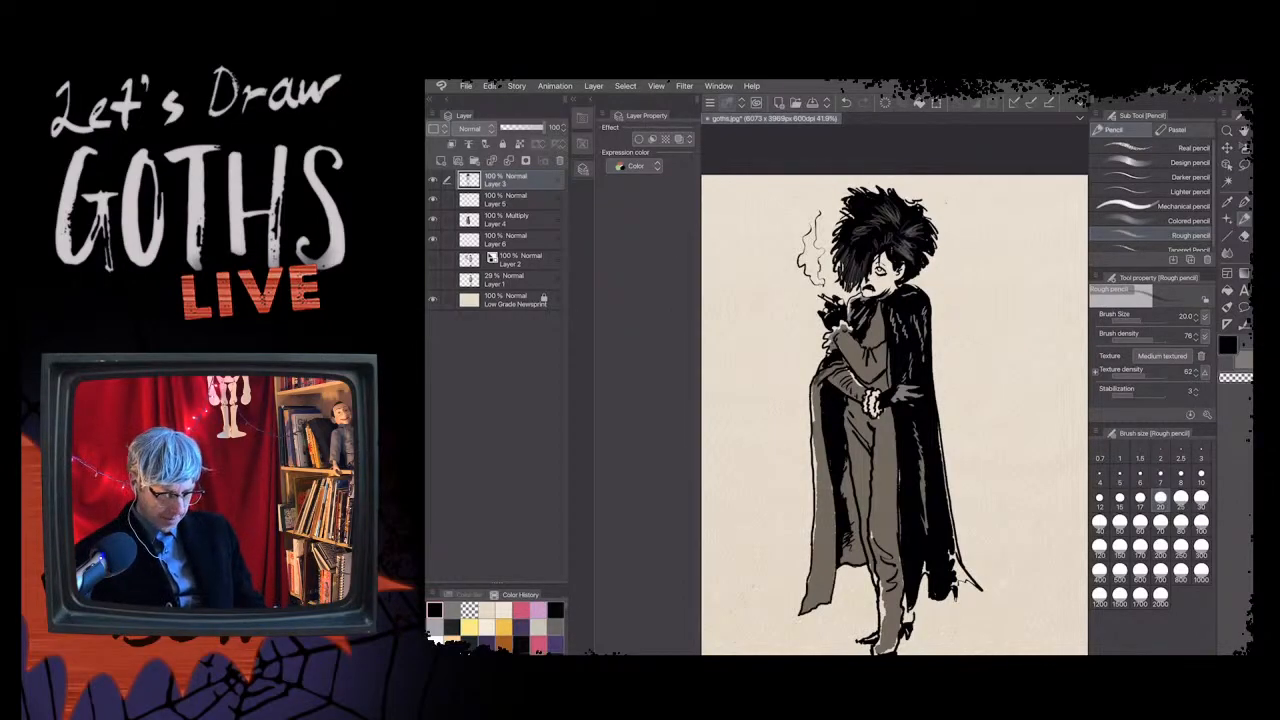
{"action": "left_click", "coordinate": [1119, 525]}
{"action": "left_click_drag", "start_coordinate": [886, 450], "coordinate": [871, 527]}
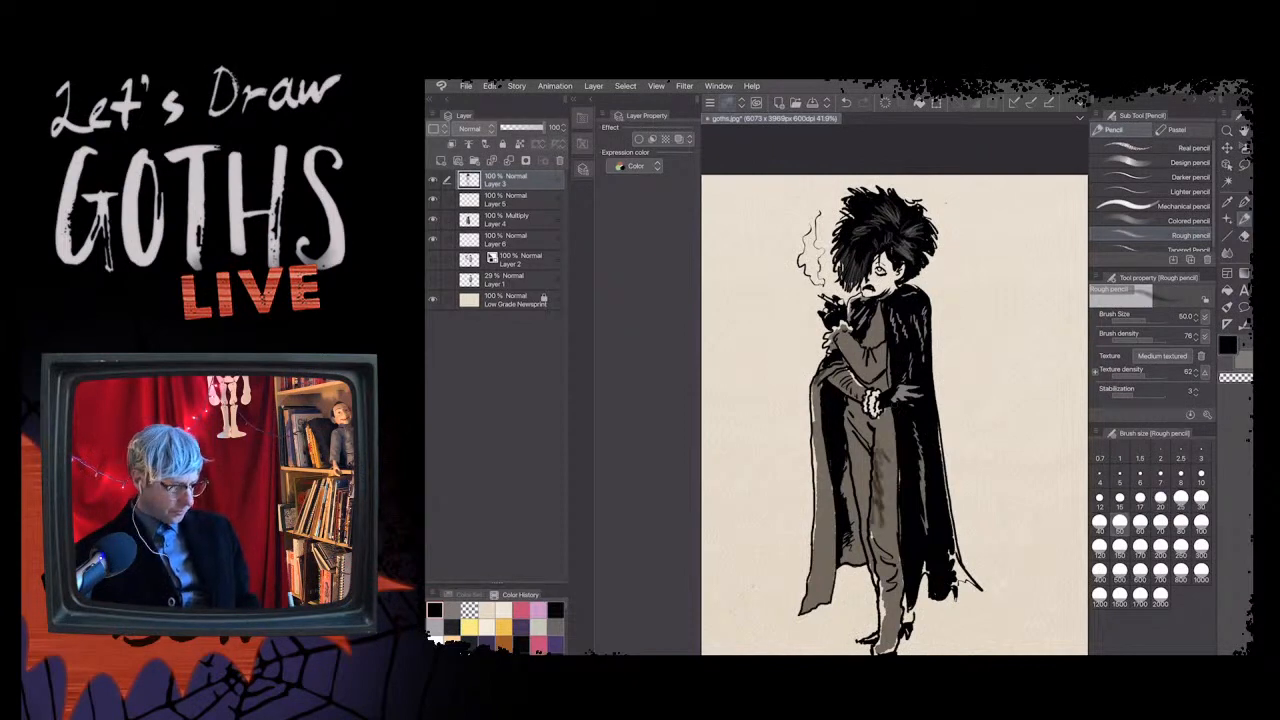
{"action": "key", "text": "ctrl+z"}
{"action": "key", "text": "ctrl+z"}
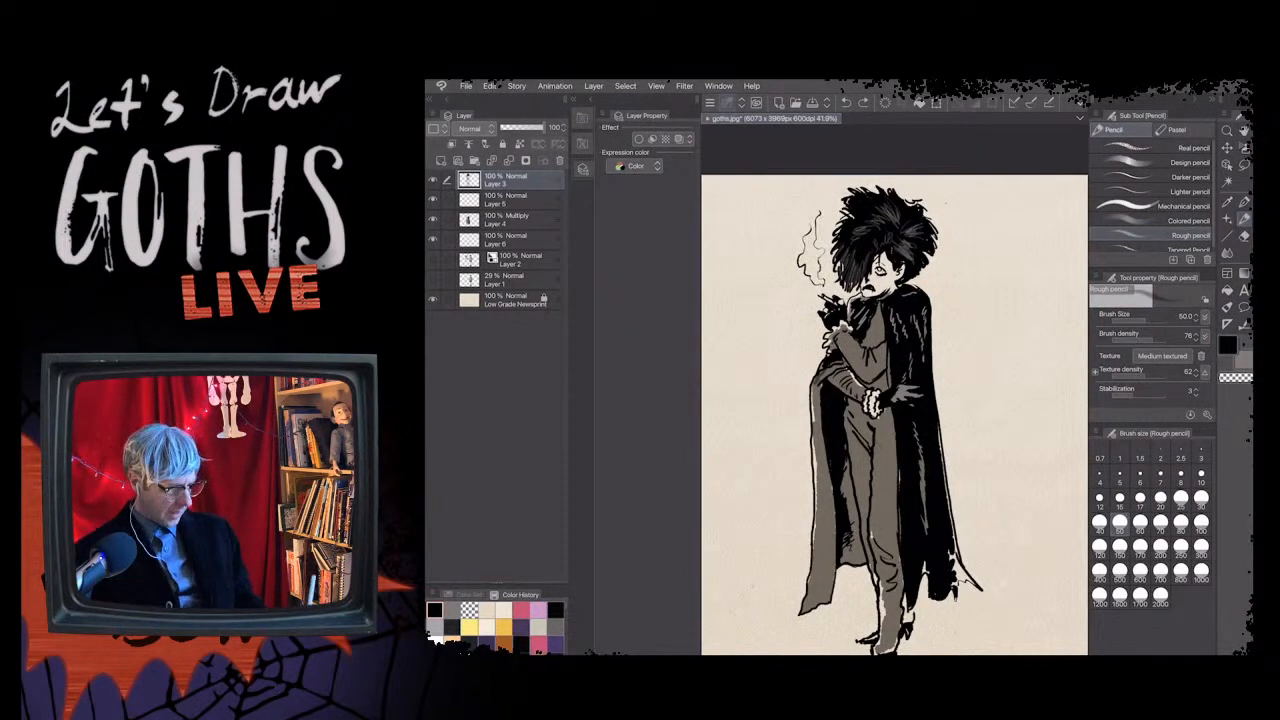
- Hatch black diagonal folds down the front trouser leg from thigh to calf with the Textured pen at size 20
{"action": "key", "text": "p"}
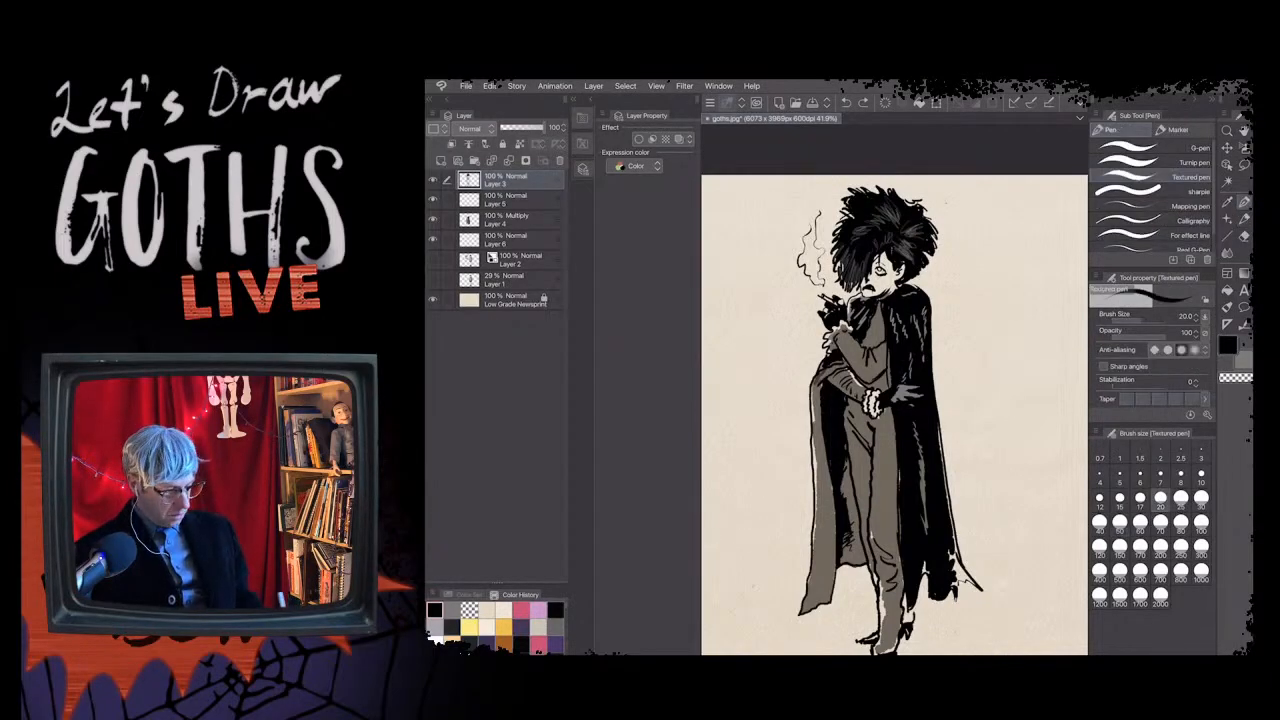
{"action": "left_click_drag", "start_coordinate": [878, 462], "coordinate": [897, 485]}
{"action": "left_click_drag", "start_coordinate": [877, 470], "coordinate": [897, 504]}
{"action": "left_click_drag", "start_coordinate": [877, 492], "coordinate": [896, 532]}
{"action": "left_click_drag", "start_coordinate": [876, 520], "coordinate": [899, 555]}
{"action": "mouse_move", "coordinate": [887, 519]}
{"action": "left_mouse_down"}
{"action": "mouse_move", "coordinate": [895, 531]}
{"action": "mouse_move", "coordinate": [889, 521]}
{"action": "left_mouse_up"}
{"action": "mouse_move", "coordinate": [896, 498]}
{"action": "left_mouse_down"}
{"action": "mouse_move", "coordinate": [893, 520]}
{"action": "mouse_move", "coordinate": [889, 495]}
{"action": "left_mouse_up"}
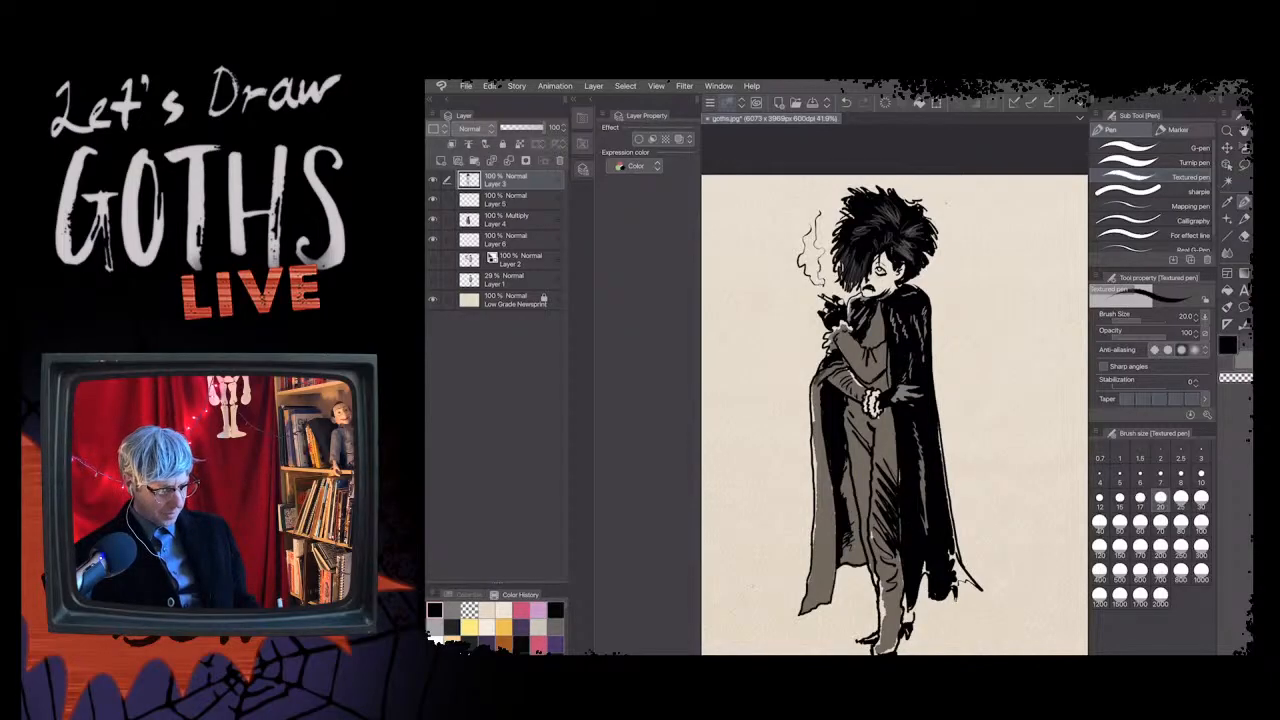
{"action": "left_click_drag", "start_coordinate": [886, 521], "coordinate": [890, 561]}
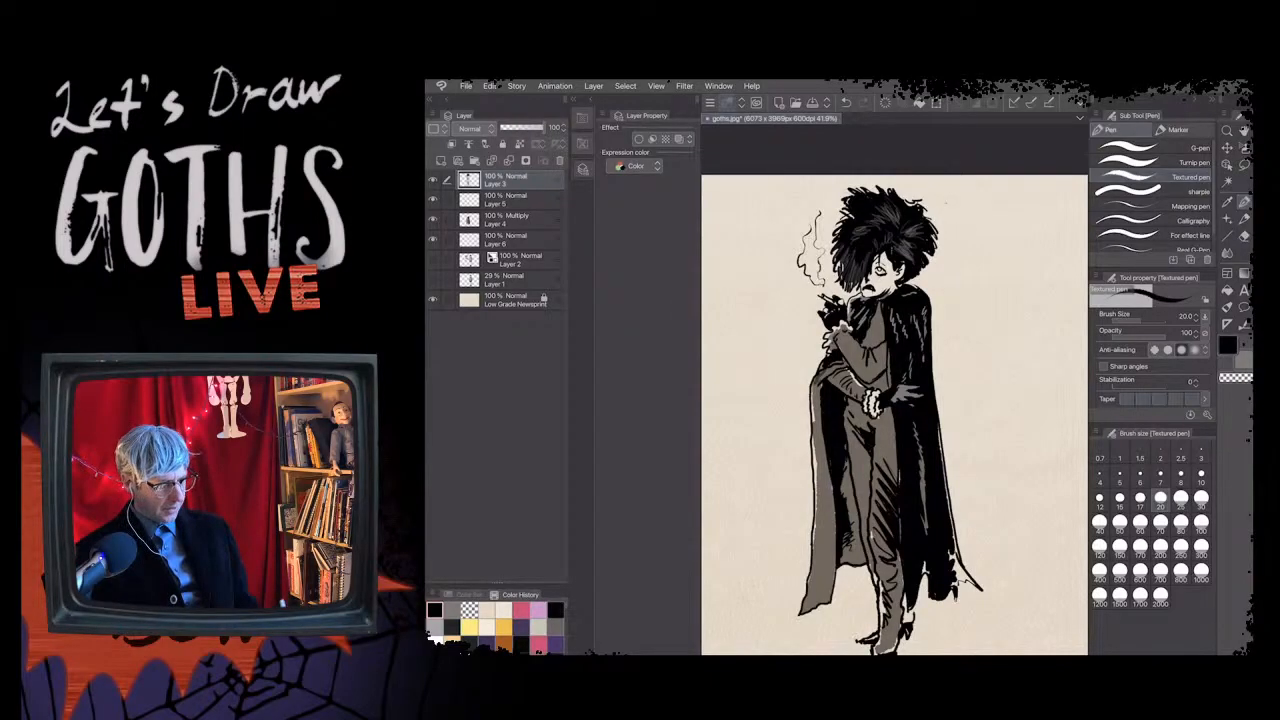
- Hatch black folds on the other trouser leg and crosshatch the grey cape lining beside it
{"action": "mouse_move", "coordinate": [866, 436]}
{"action": "left_mouse_down"}
{"action": "mouse_move", "coordinate": [854, 462]}
{"action": "mouse_move", "coordinate": [870, 493]}
{"action": "mouse_move", "coordinate": [866, 481]}
{"action": "left_mouse_up"}
{"action": "left_click_drag", "start_coordinate": [854, 450], "coordinate": [863, 495]}
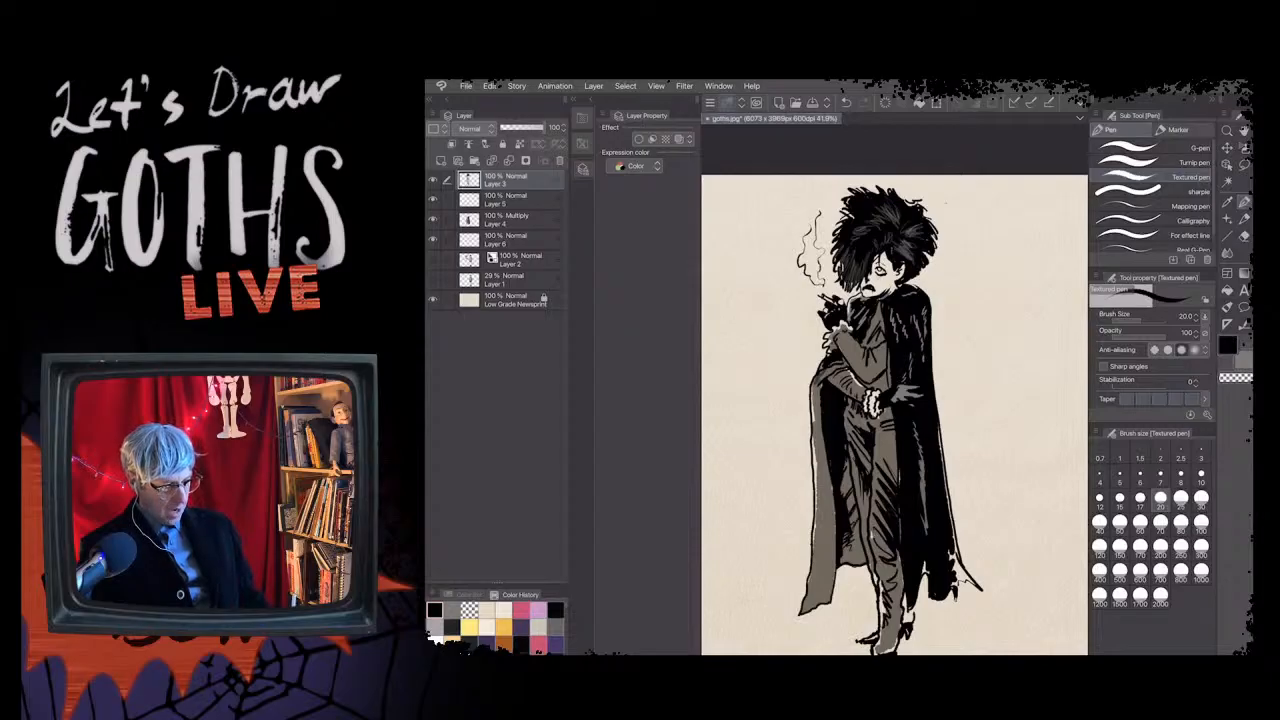
{"action": "left_click_drag", "start_coordinate": [846, 530], "coordinate": [862, 562]}
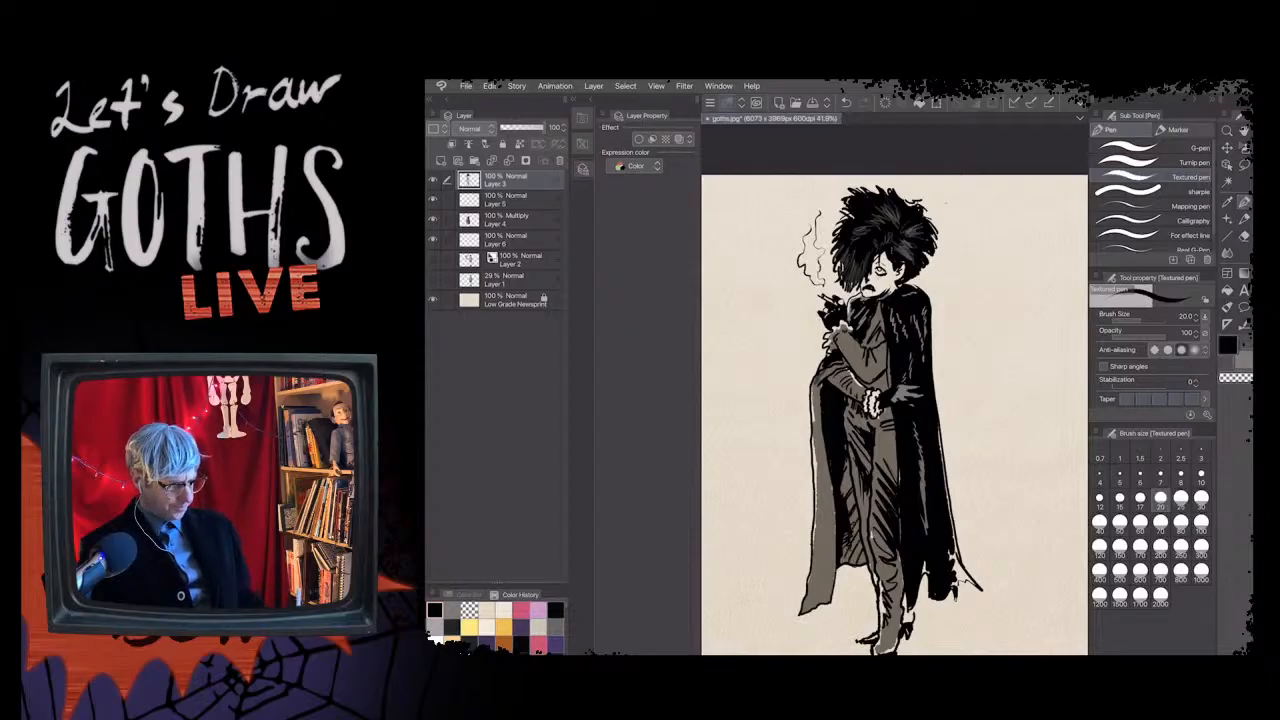
{"action": "left_click_drag", "start_coordinate": [841, 481], "coordinate": [847, 495]}
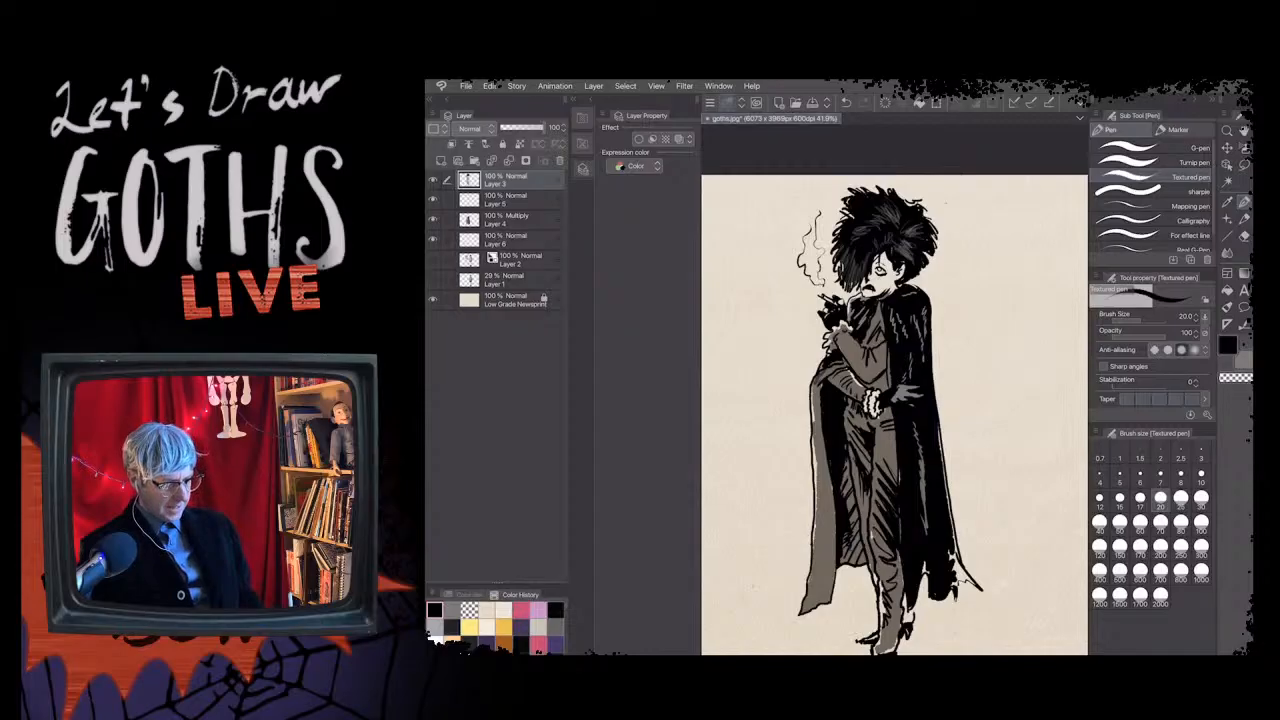
{"action": "left_click_drag", "start_coordinate": [849, 489], "coordinate": [855, 559]}
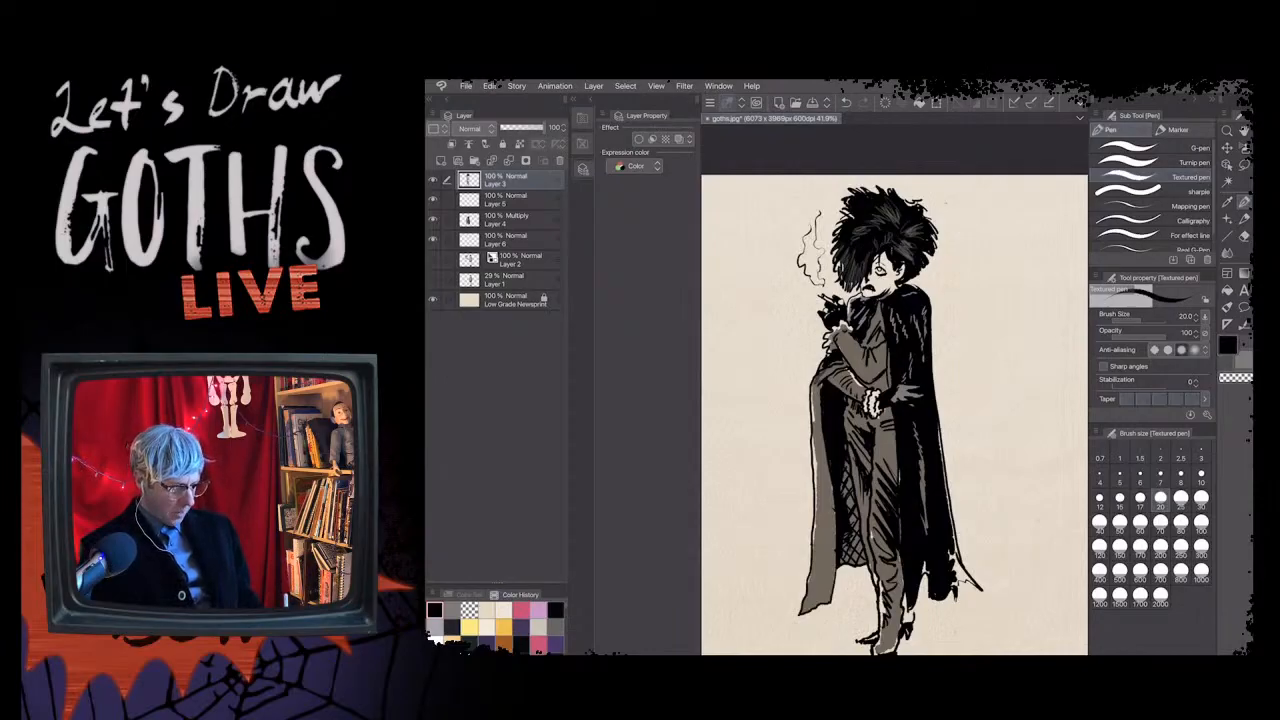
{"action": "left_click_drag", "start_coordinate": [870, 521], "coordinate": [872, 543]}
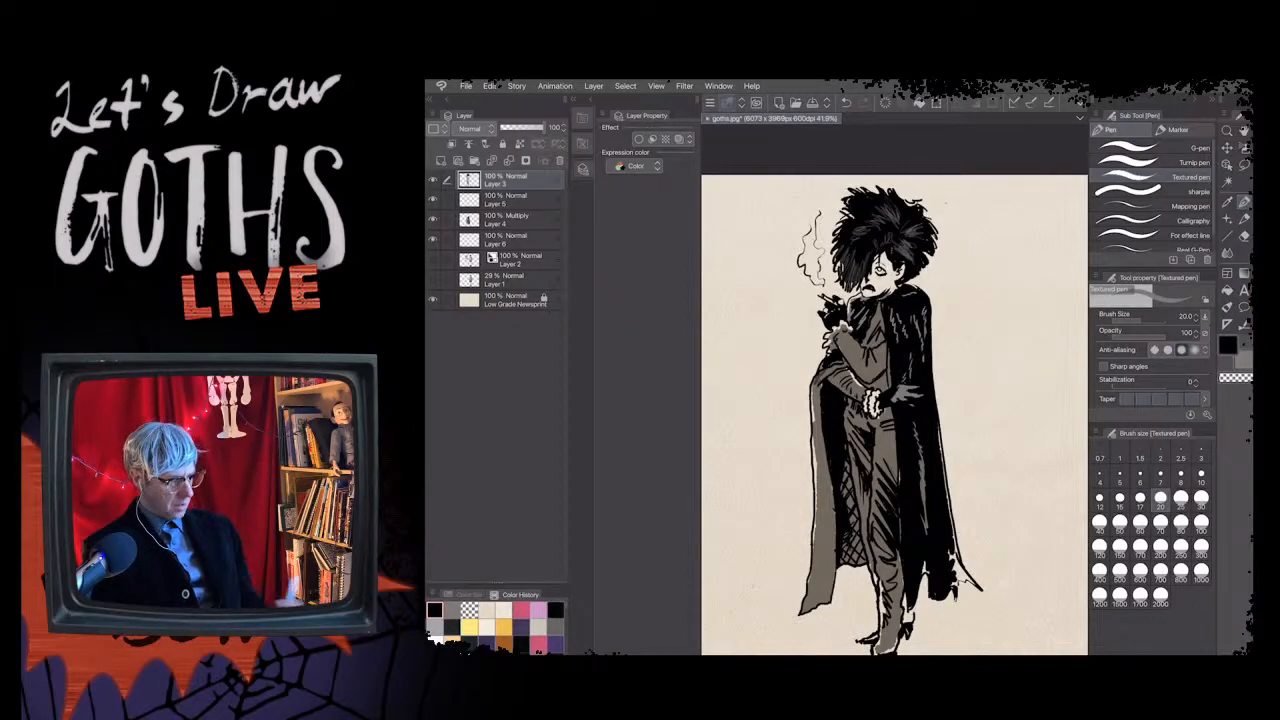
- Stroke grey highlights along the outer edge and the length of the cape's outer panel
{"action": "left_click_drag", "start_coordinate": [812, 401], "coordinate": [810, 580]}
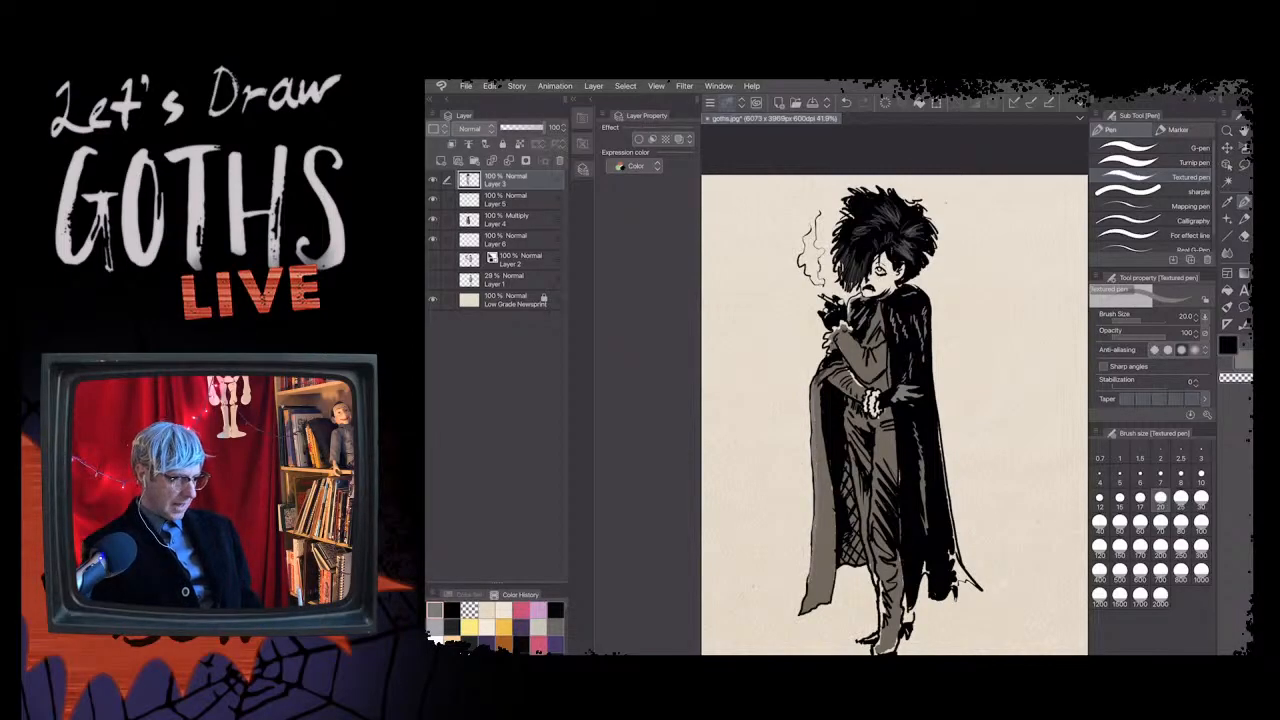
{"action": "left_click_drag", "start_coordinate": [820, 464], "coordinate": [820, 576]}
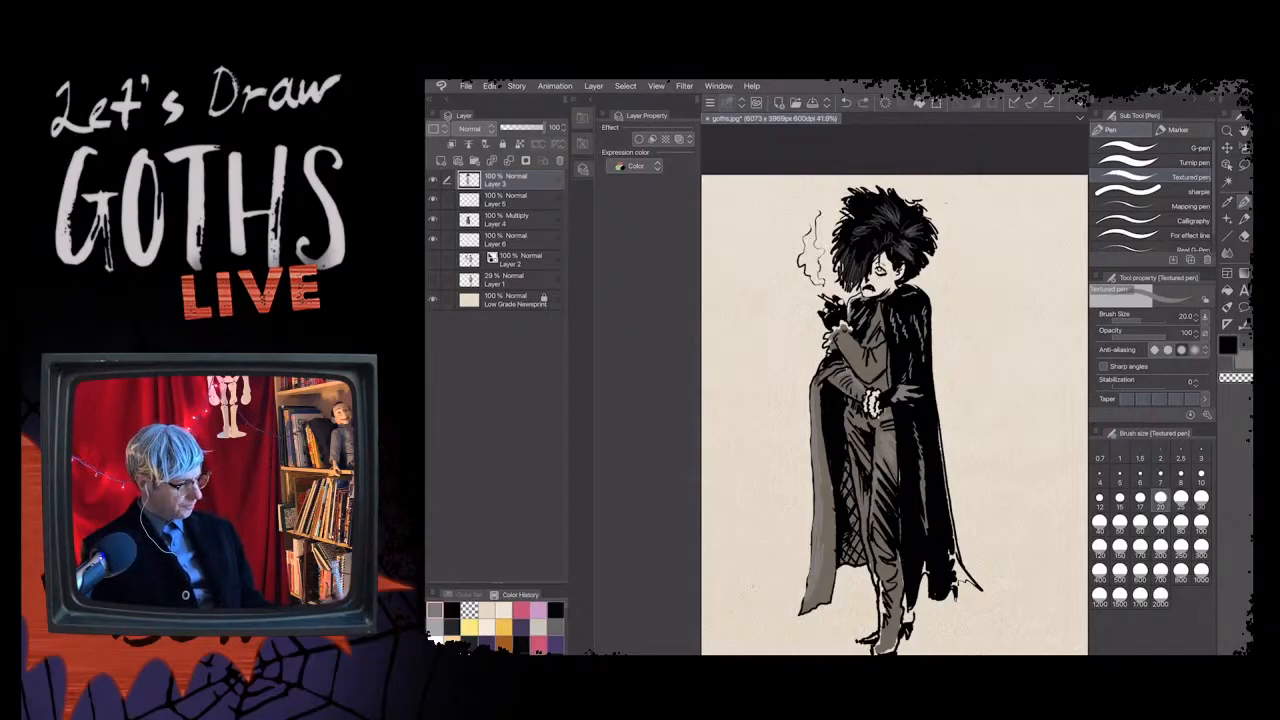
- Make Layer 5 beneath the line art the active layer and save the drawing
{"action": "left_click", "coordinate": [515, 199]}
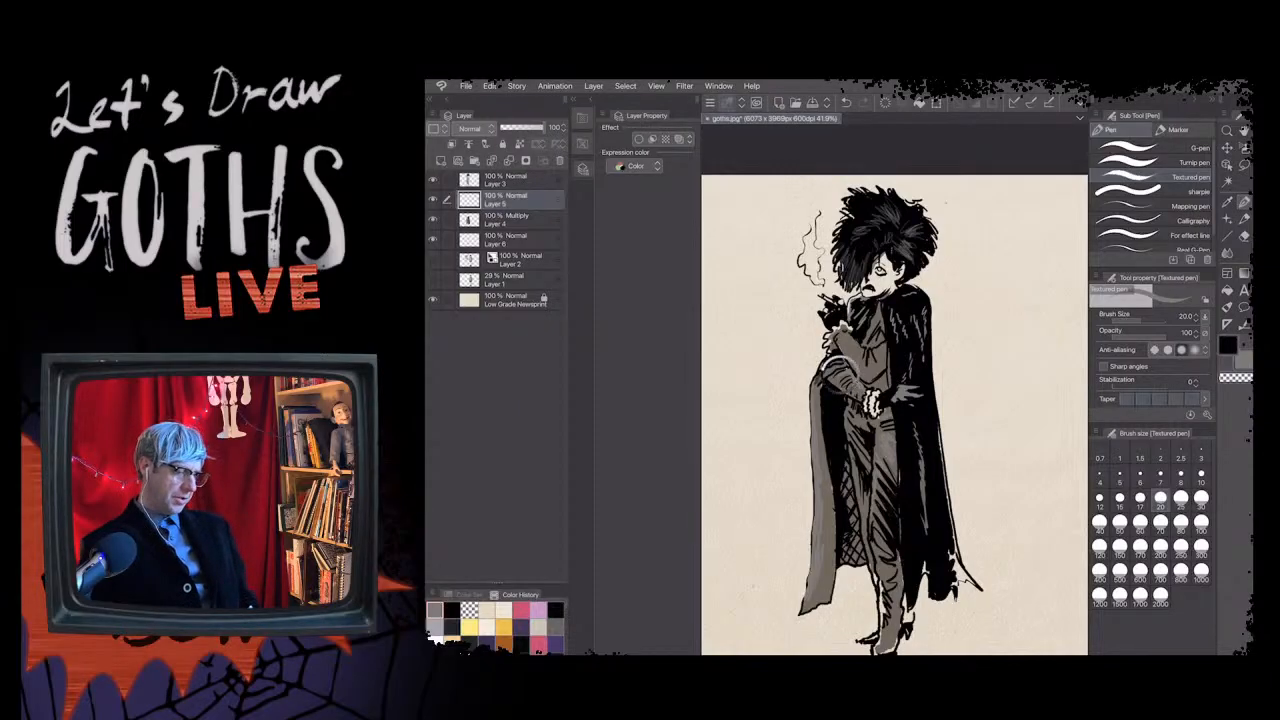
{"action": "key", "text": "ctrl+s"}
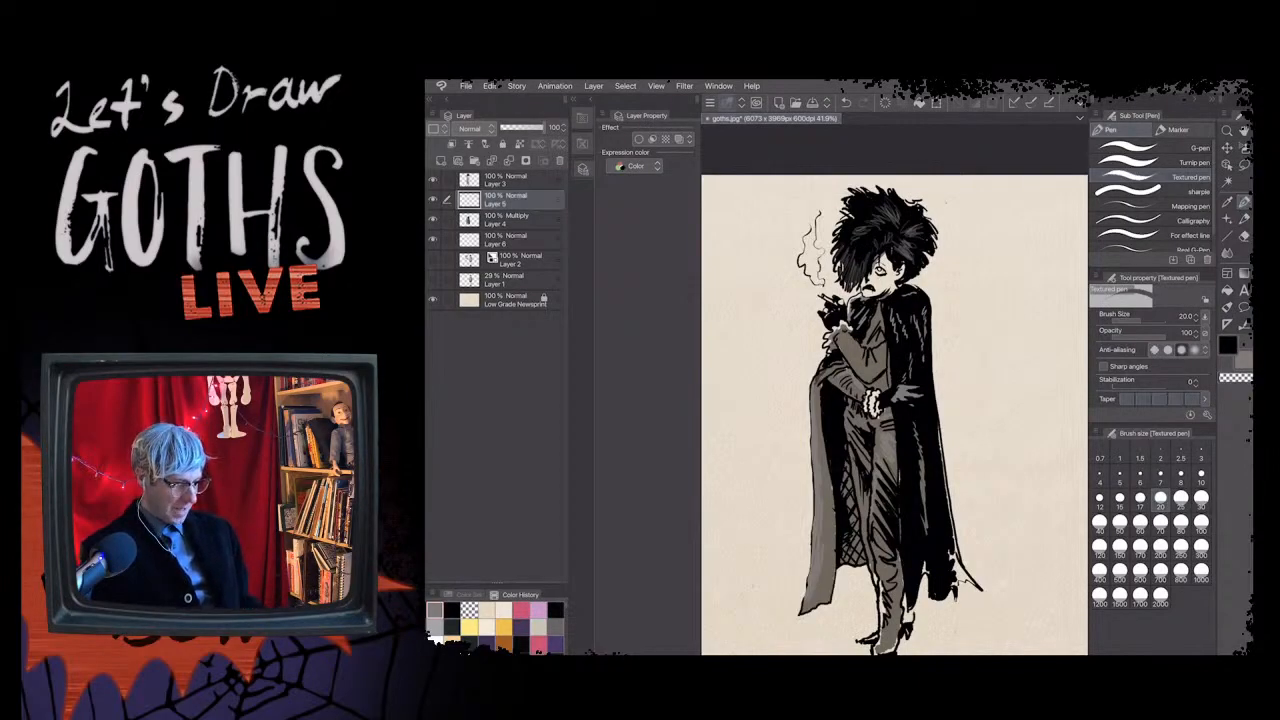
{"action": "scroll", "coordinate": [894, 393], "scroll_direction": "down", "scroll_amount": 1}
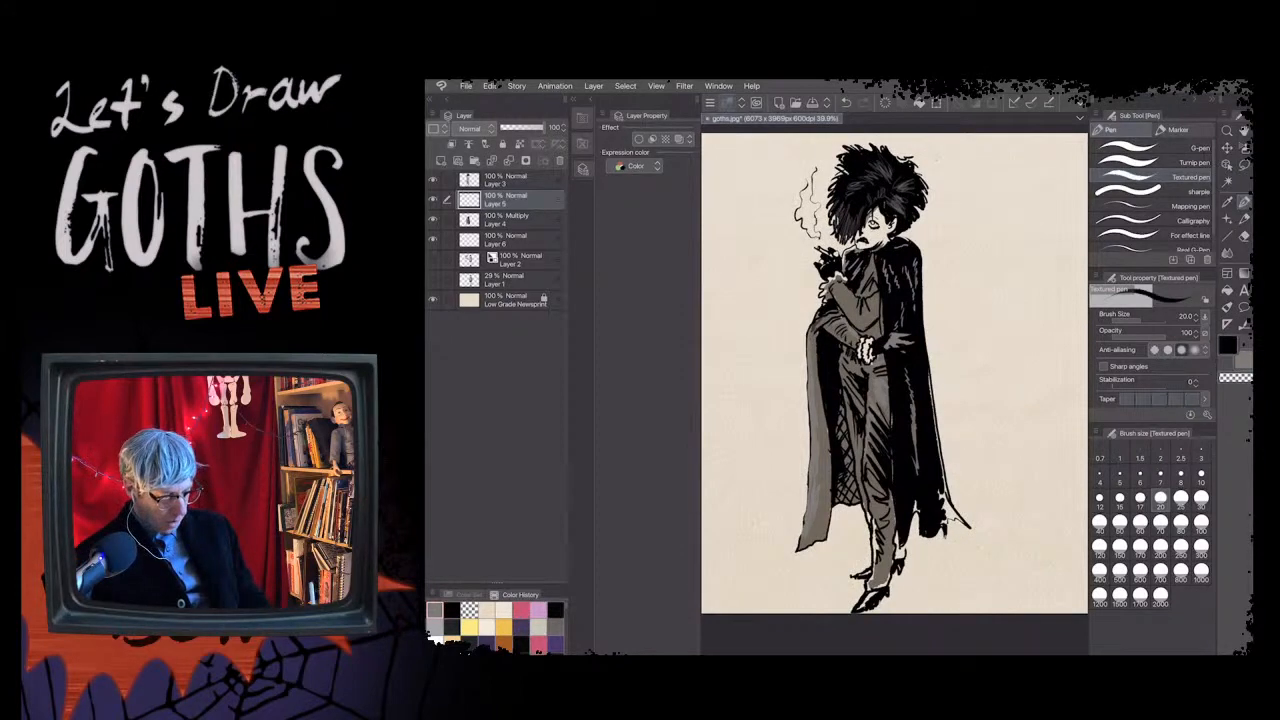
- Letter "mystery goth" in black beside the figure's head with the Textured pen at size 20
{"action": "mouse_move", "coordinate": [937, 243]}
{"action": "left_mouse_down"}
{"action": "mouse_move", "coordinate": [946, 222]}
{"action": "mouse_move", "coordinate": [953, 258]}
{"action": "left_mouse_up"}
{"action": "left_click_drag", "start_coordinate": [981, 197], "coordinate": [970, 223]}
{"action": "mouse_move", "coordinate": [979, 192]}
{"action": "left_mouse_down"}
{"action": "mouse_move", "coordinate": [996, 187]}
{"action": "mouse_move", "coordinate": [990, 215]}
{"action": "mouse_move", "coordinate": [1005, 211]}
{"action": "left_mouse_up"}
{"action": "mouse_move", "coordinate": [1009, 195]}
{"action": "left_mouse_down"}
{"action": "mouse_move", "coordinate": [1011, 208]}
{"action": "mouse_move", "coordinate": [1018, 190]}
{"action": "left_mouse_up"}
{"action": "mouse_move", "coordinate": [1020, 188]}
{"action": "left_mouse_down"}
{"action": "mouse_move", "coordinate": [1010, 246]}
{"action": "mouse_move", "coordinate": [939, 262]}
{"action": "mouse_move", "coordinate": [938, 300]}
{"action": "left_mouse_up"}
{"action": "mouse_move", "coordinate": [960, 262]}
{"action": "left_mouse_down"}
{"action": "mouse_move", "coordinate": [980, 246]}
{"action": "mouse_move", "coordinate": [972, 282]}
{"action": "left_mouse_up"}
{"action": "left_click_drag", "start_coordinate": [981, 226], "coordinate": [993, 272]}
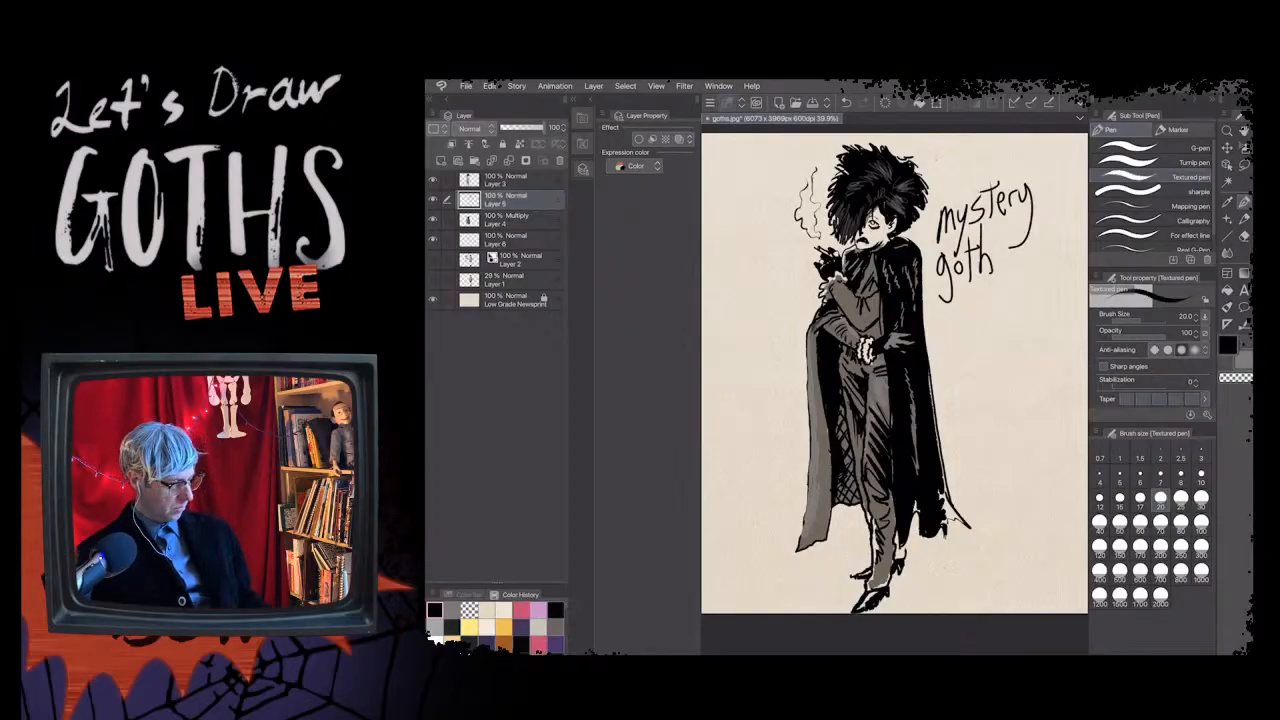
{"action": "scroll", "coordinate": [894, 373], "scroll_direction": "down", "scroll_amount": 1}
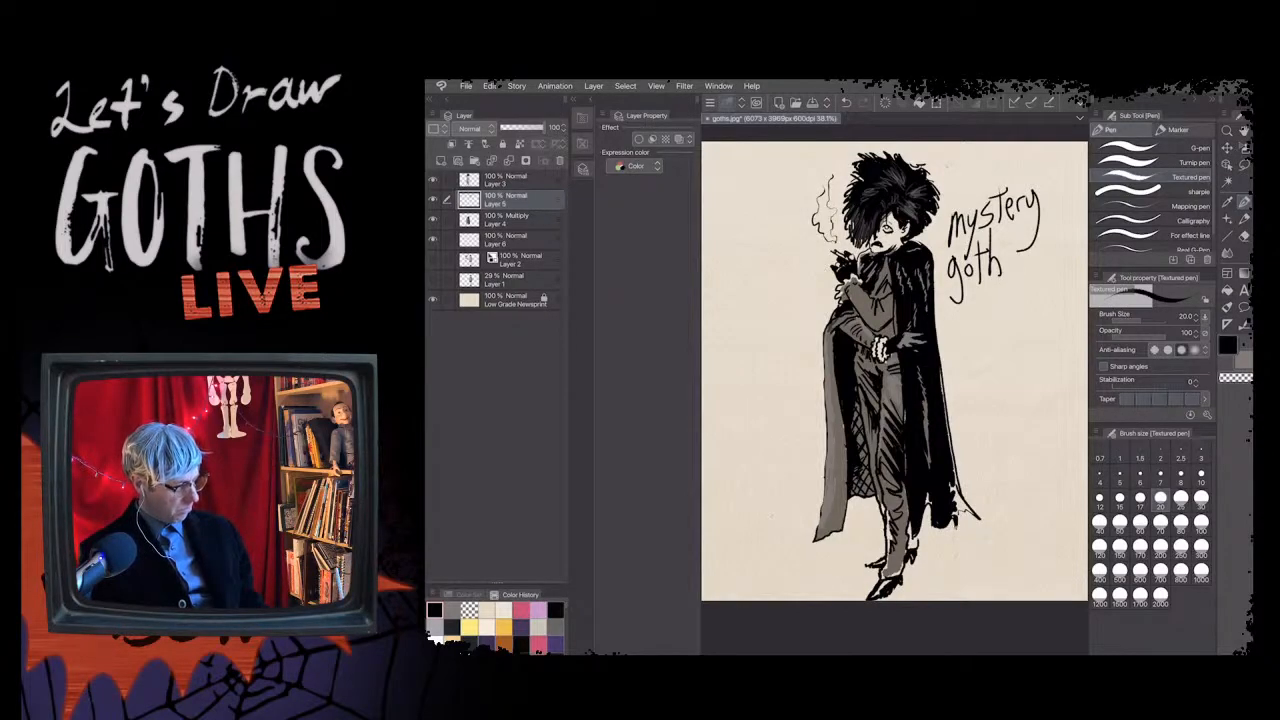
- Hide all layers of the finished goth except the paper, and add a new layer above the line art for Rough pencil sketching
{"action": "left_click_drag", "start_coordinate": [433, 239], "coordinate": [433, 179]}
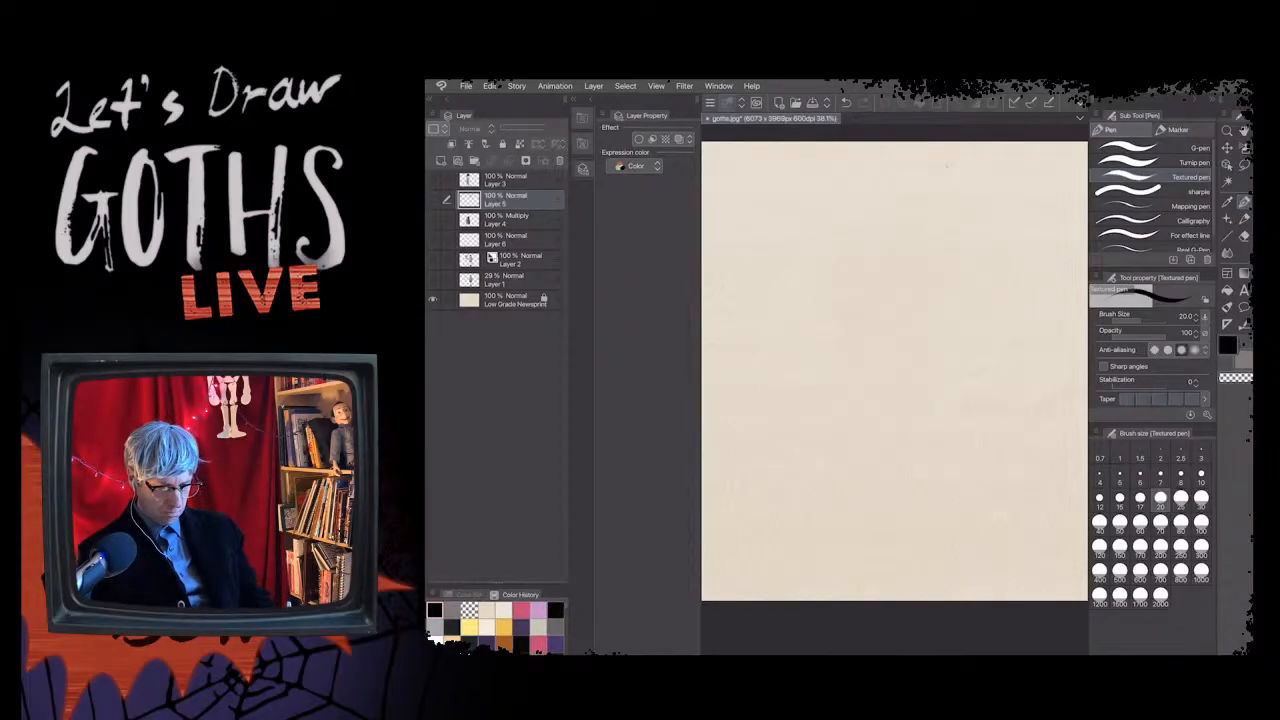
{"action": "key", "text": "p"}
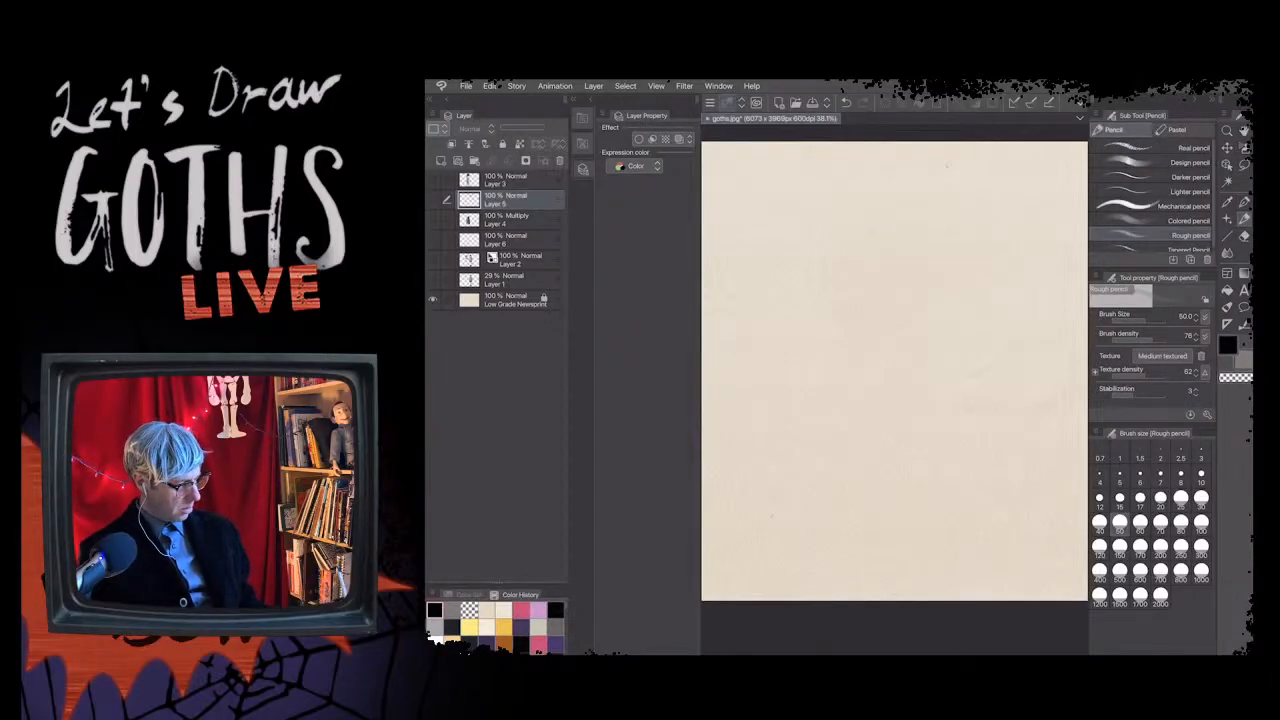
{"action": "left_click", "coordinate": [515, 180]}
{"action": "key", "text": "ctrl+shift+n"}
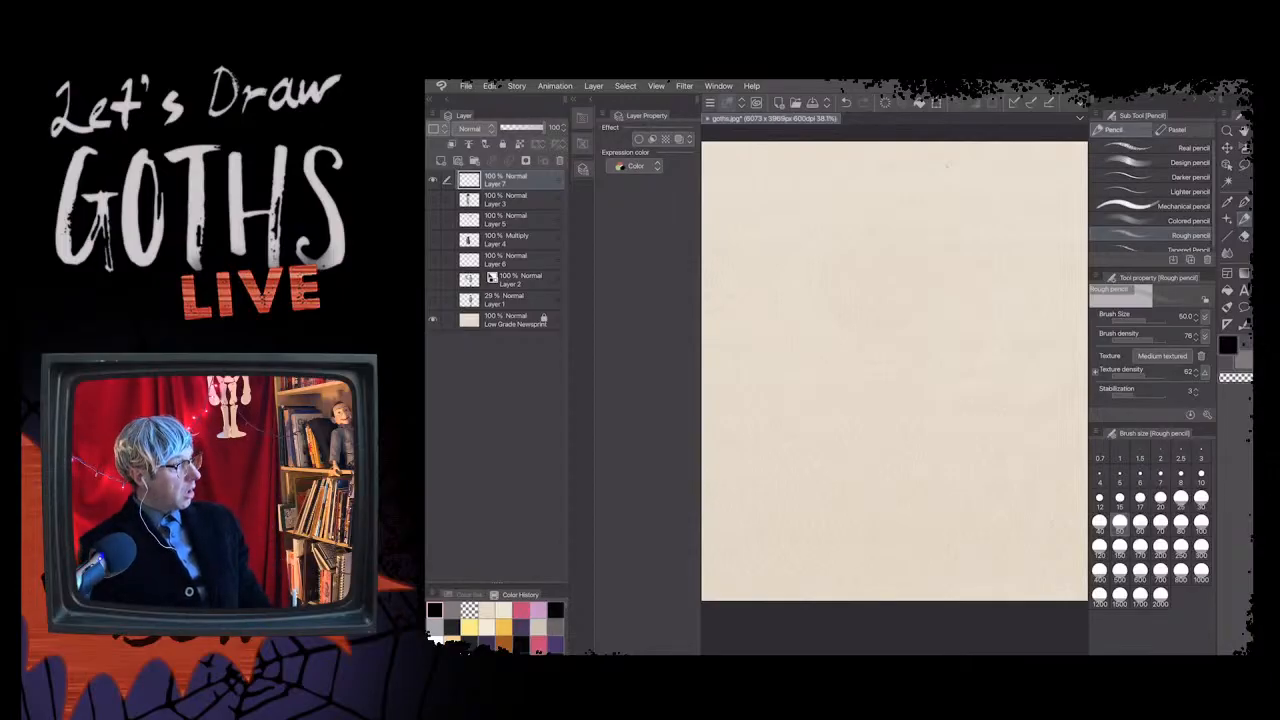
- Sketch a new figure's ribcage sides, neck line, tilted shoulder line and upper arm with the Rough pencil at size 50
{"action": "left_click_drag", "start_coordinate": [902, 290], "coordinate": [888, 366]}
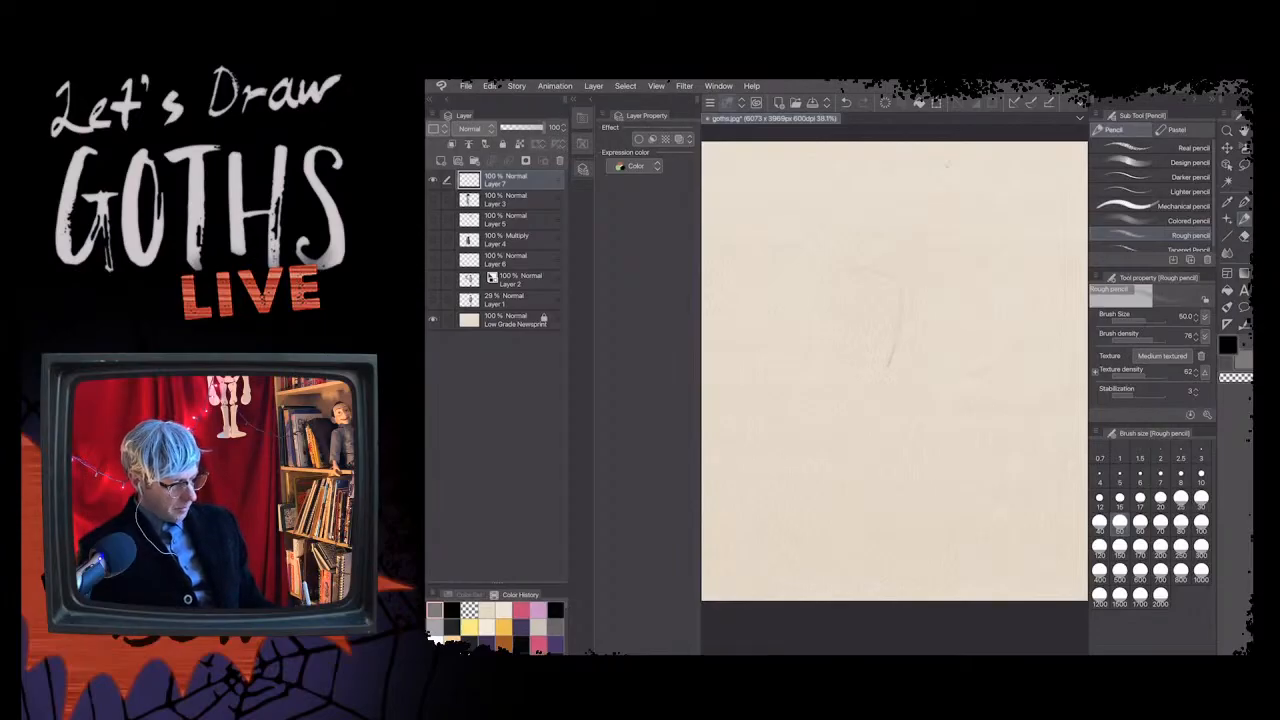
{"action": "mouse_move", "coordinate": [818, 285]}
{"action": "left_mouse_down"}
{"action": "mouse_move", "coordinate": [896, 282]}
{"action": "mouse_move", "coordinate": [826, 364]}
{"action": "left_mouse_up"}
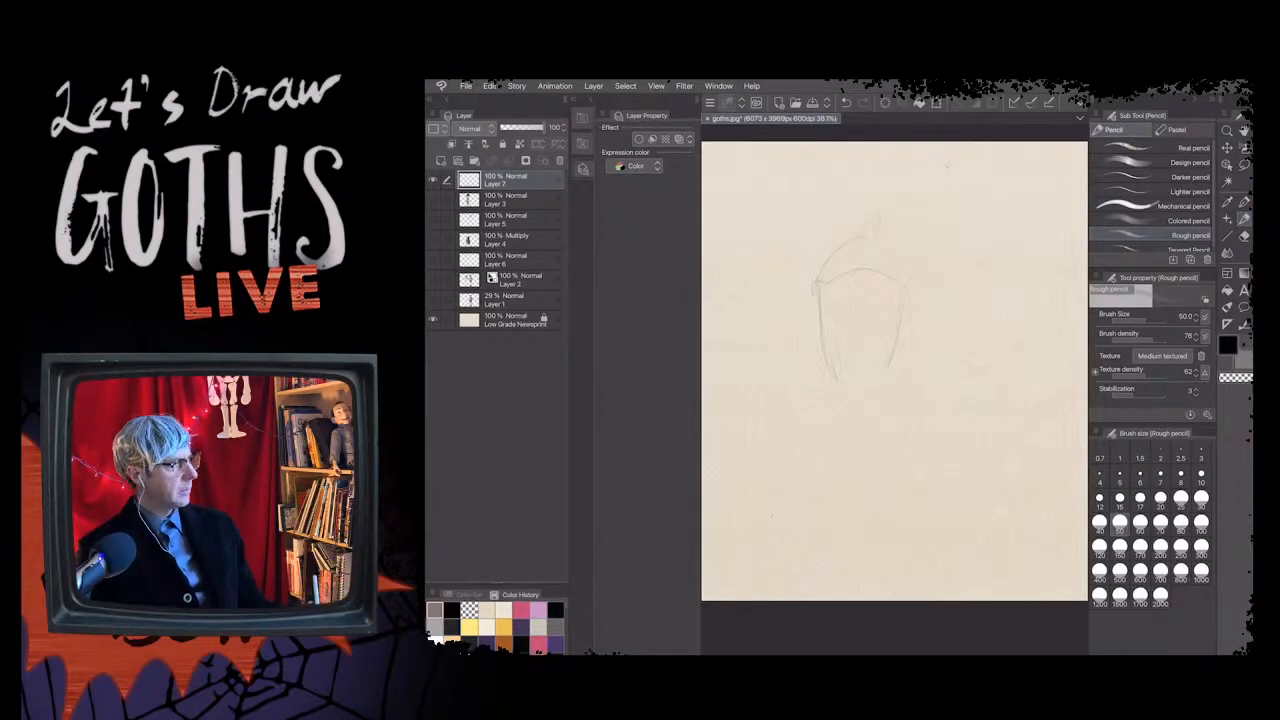
{"action": "left_click_drag", "start_coordinate": [840, 280], "coordinate": [897, 299]}
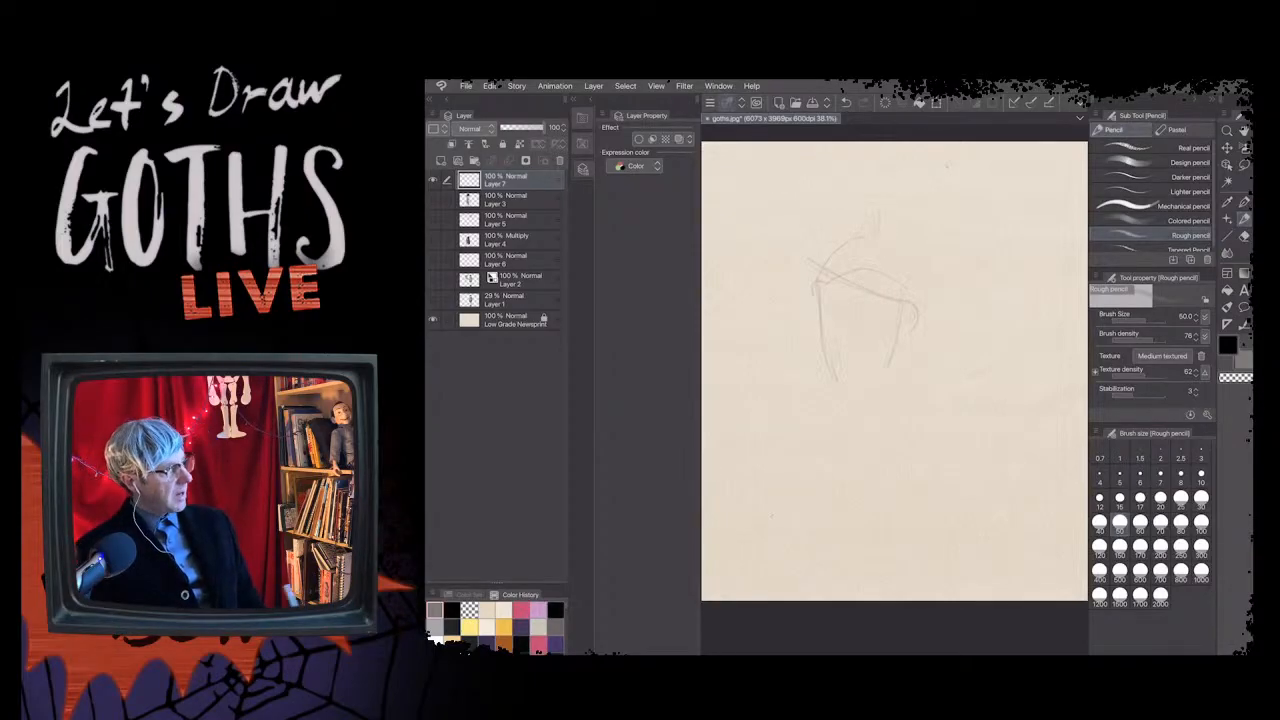
{"action": "mouse_move", "coordinate": [904, 300]}
{"action": "left_mouse_down"}
{"action": "mouse_move", "coordinate": [911, 330]}
{"action": "mouse_move", "coordinate": [982, 382]}
{"action": "left_mouse_up"}
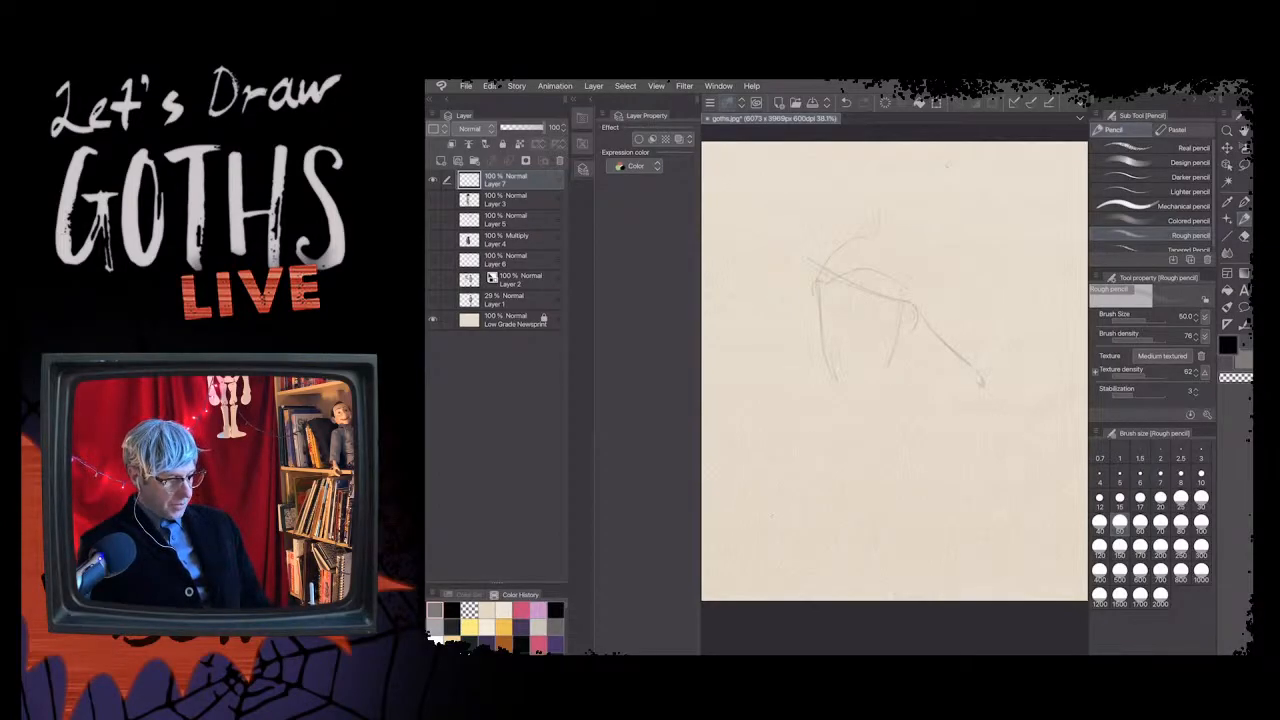
- Sketch the waist and tilted pelvis lines below the ribcage, and add the torso's centre line and side contours
{"action": "left_click_drag", "start_coordinate": [820, 395], "coordinate": [846, 391]}
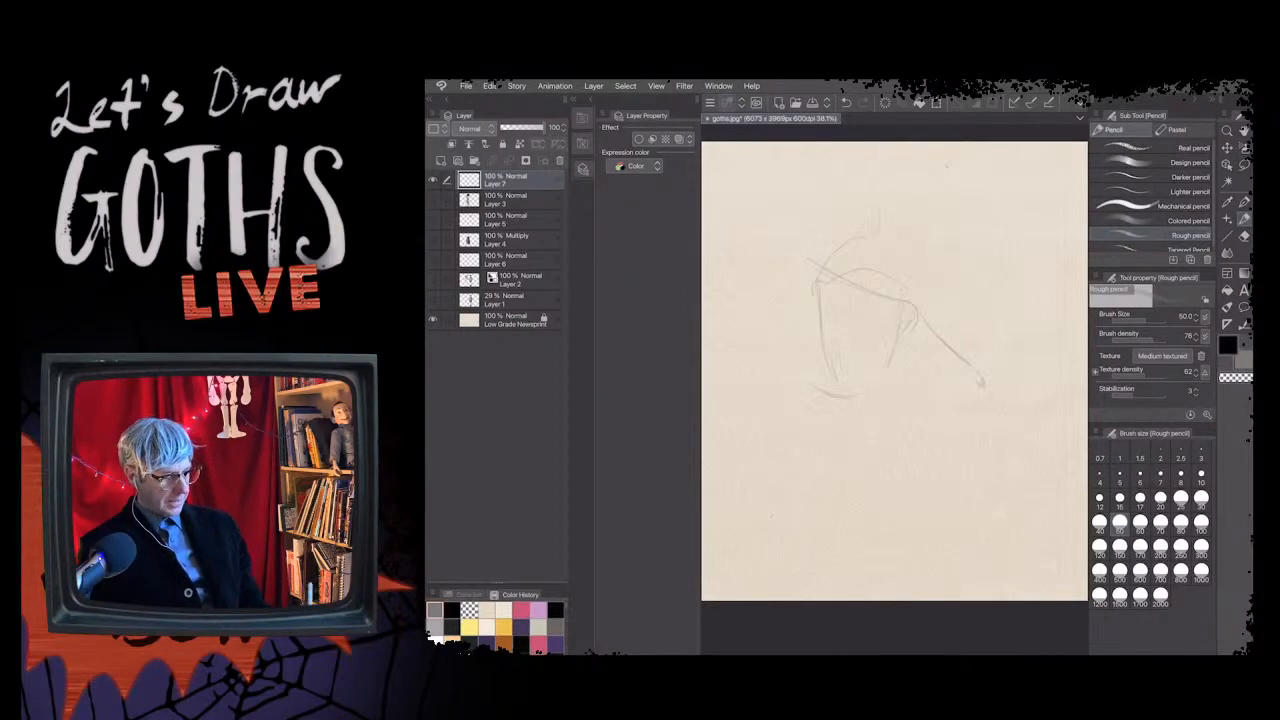
{"action": "left_click_drag", "start_coordinate": [874, 396], "coordinate": [875, 412]}
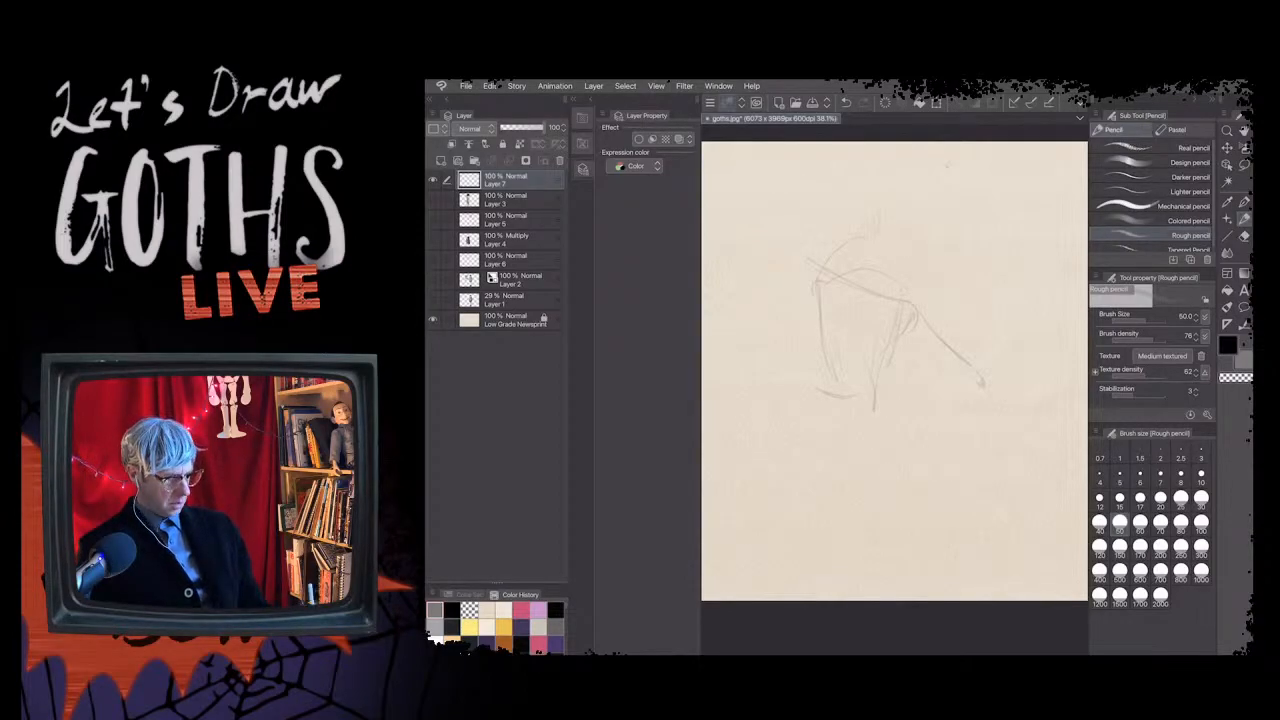
{"action": "left_click_drag", "start_coordinate": [891, 409], "coordinate": [840, 431]}
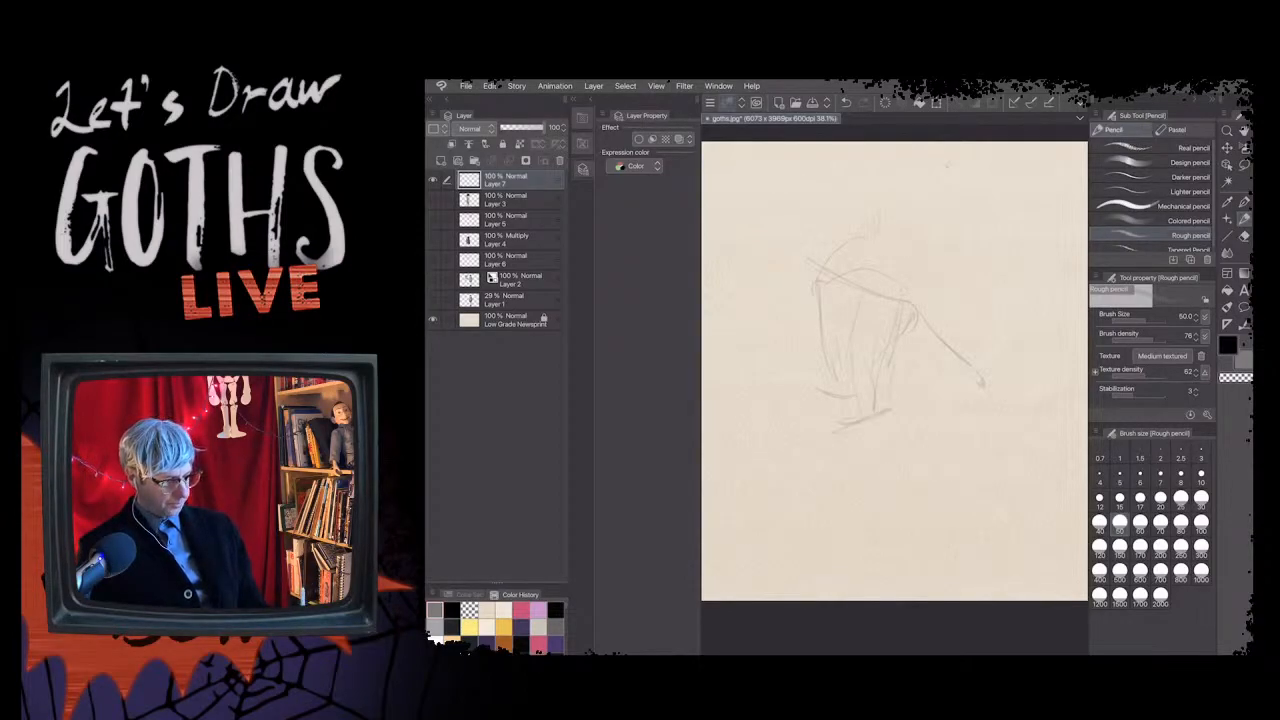
{"action": "left_click_drag", "start_coordinate": [910, 333], "coordinate": [893, 369]}
{"action": "mouse_move", "coordinate": [820, 288]}
{"action": "left_mouse_down"}
{"action": "mouse_move", "coordinate": [812, 360]}
{"action": "mouse_move", "coordinate": [888, 379]}
{"action": "left_mouse_up"}
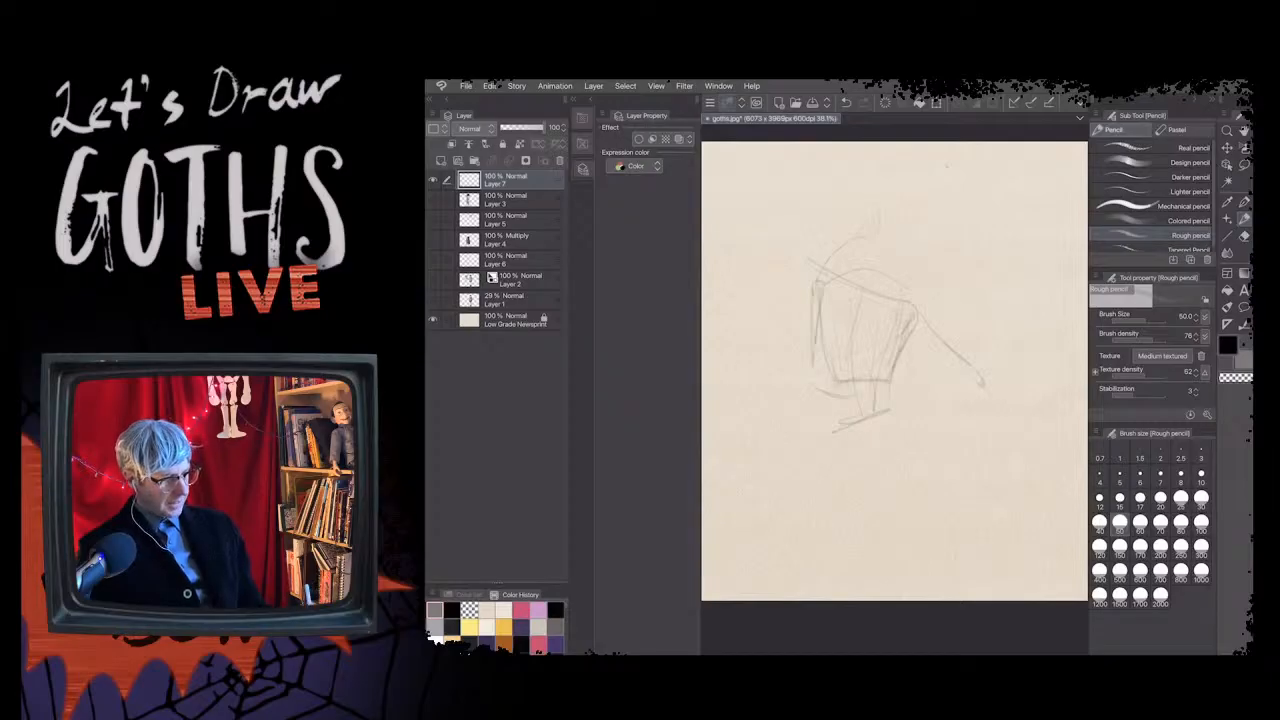
{"action": "left_click_drag", "start_coordinate": [869, 276], "coordinate": [859, 338]}
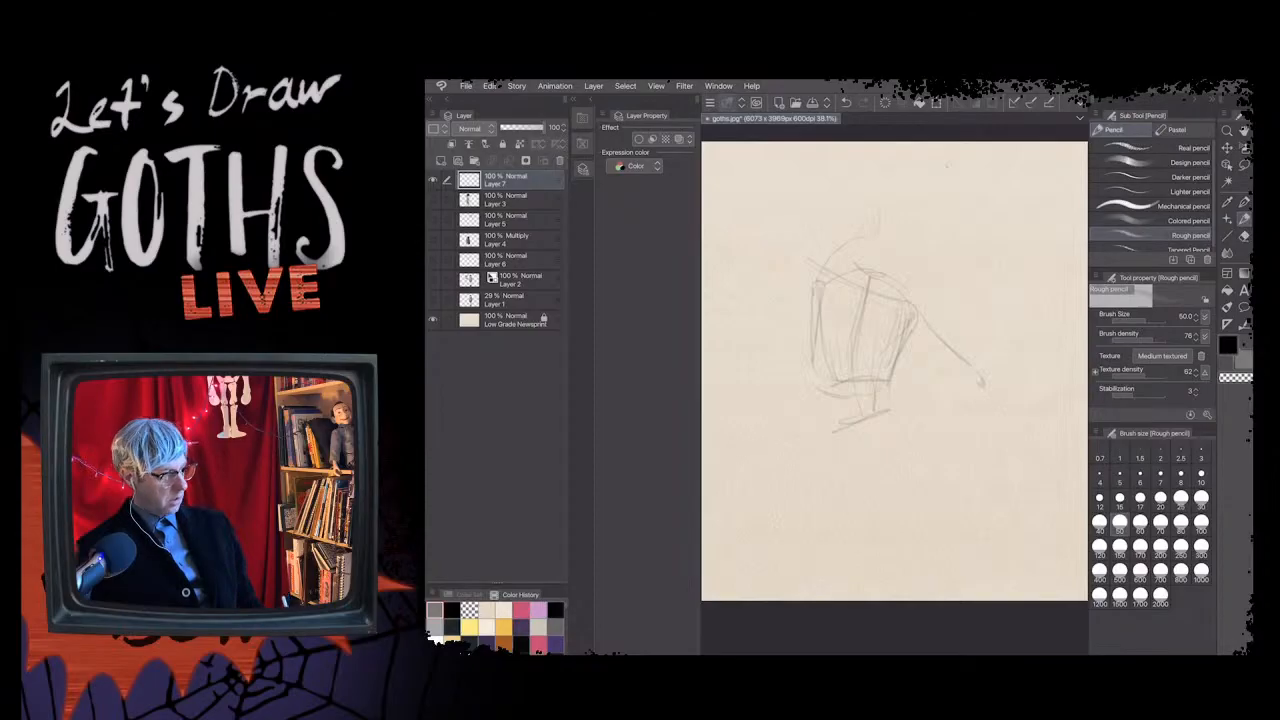
- Sketch the flared hip and both thighs down to the canvas edge, with the crotch and leg-opening lines
{"action": "left_click_drag", "start_coordinate": [884, 406], "coordinate": [950, 443]}
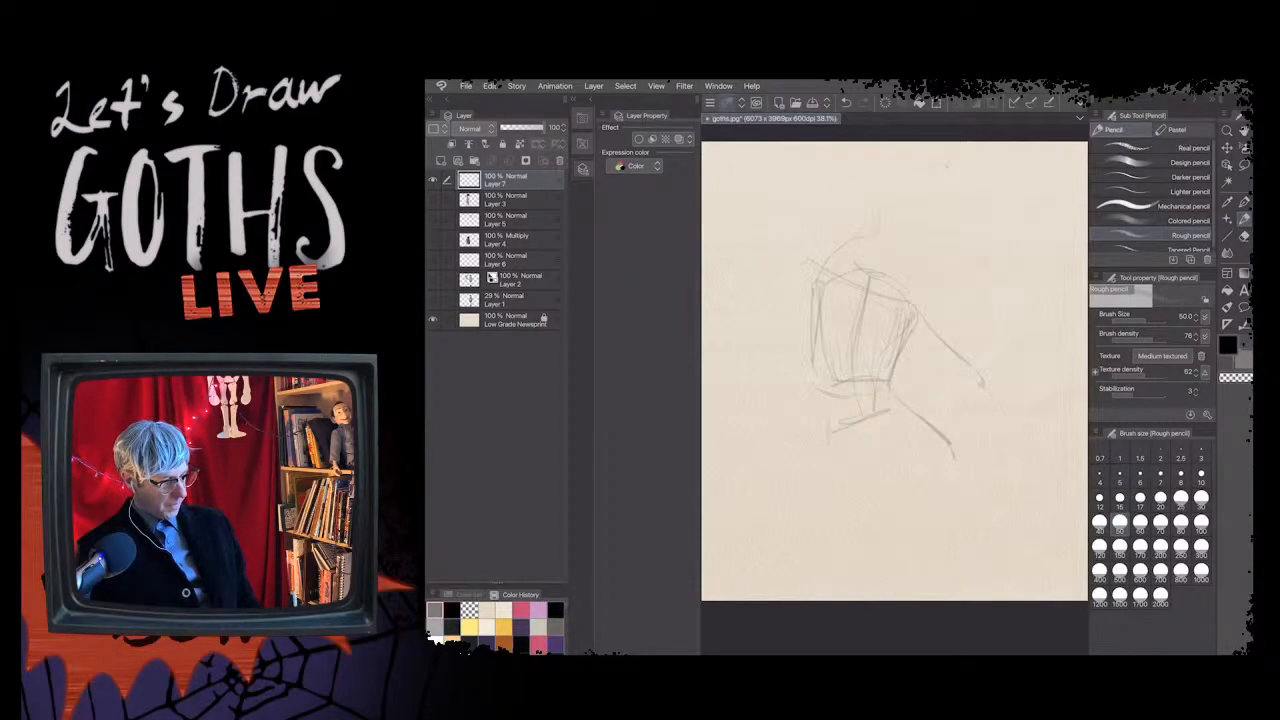
{"action": "left_click_drag", "start_coordinate": [830, 432], "coordinate": [836, 478]}
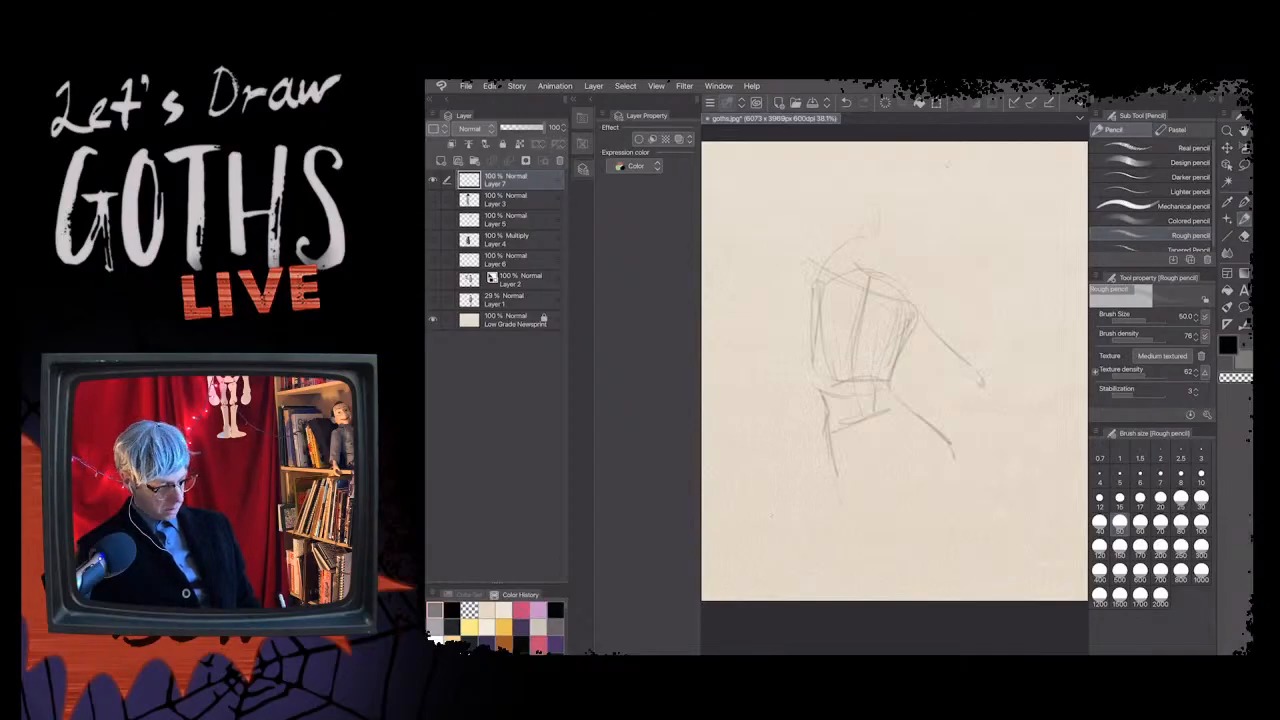
{"action": "left_click_drag", "start_coordinate": [834, 480], "coordinate": [848, 512]}
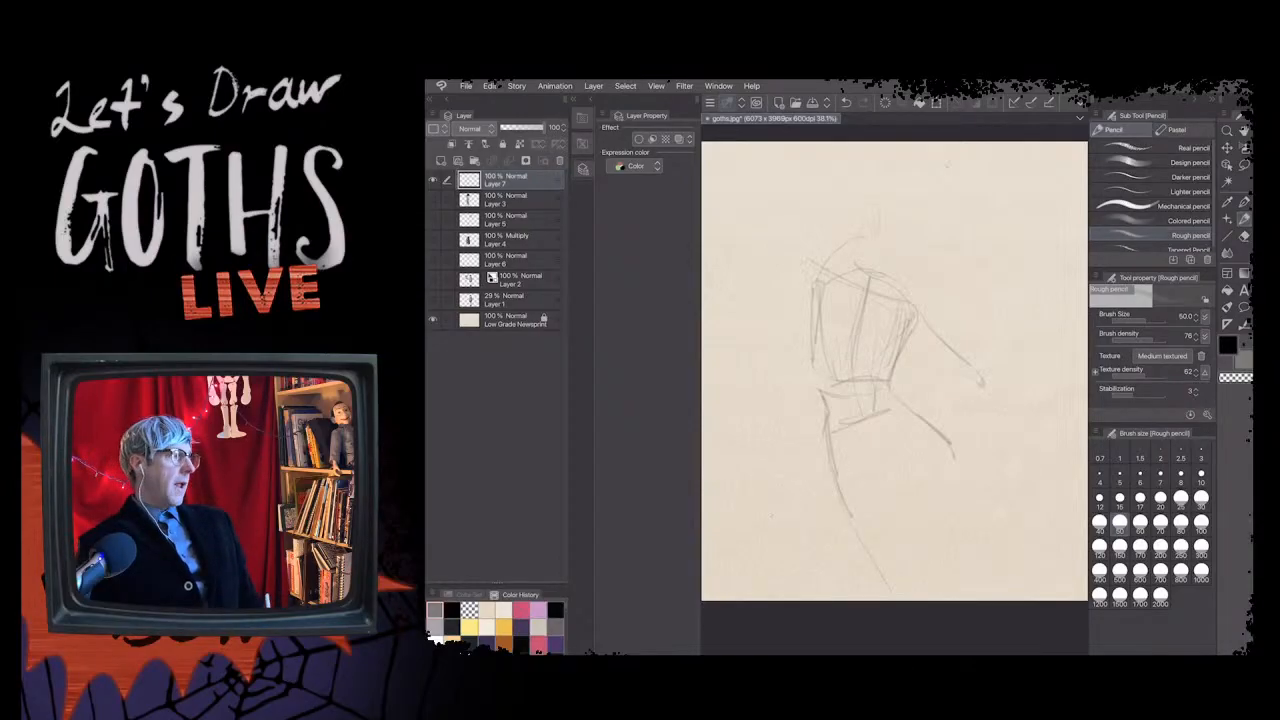
{"action": "left_click_drag", "start_coordinate": [868, 555], "coordinate": [900, 590]}
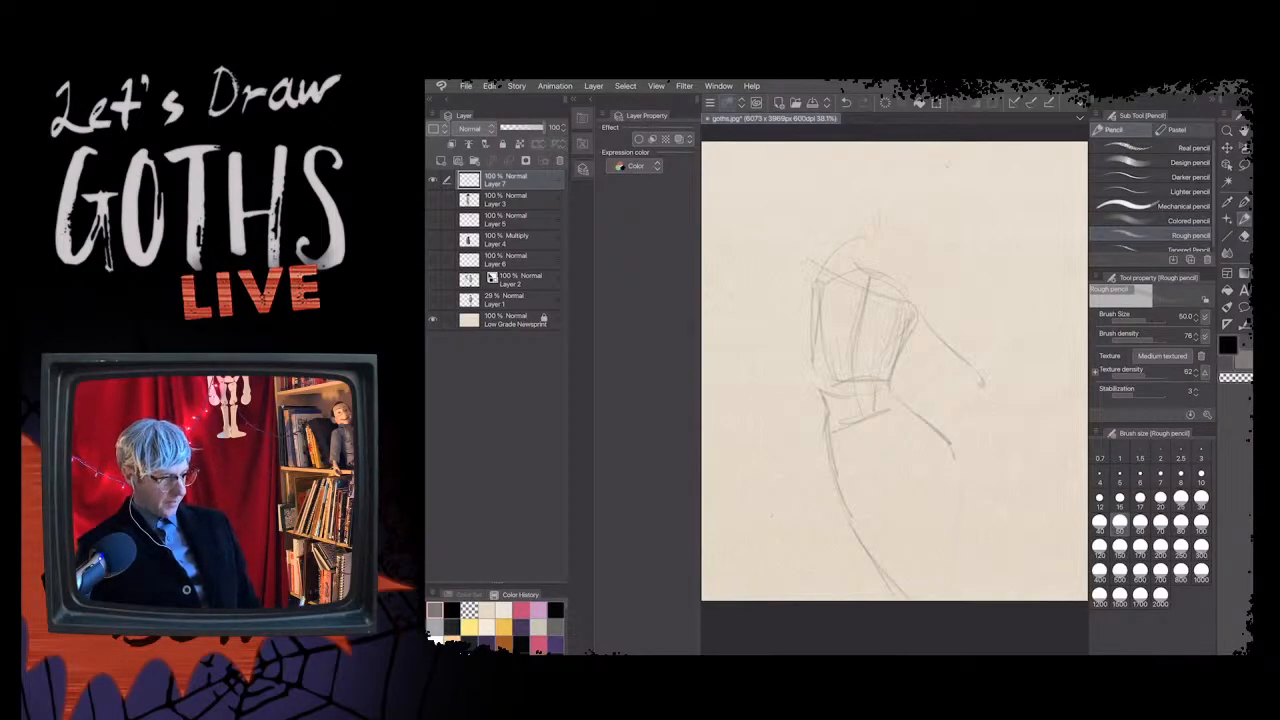
{"action": "left_click_drag", "start_coordinate": [962, 486], "coordinate": [958, 544]}
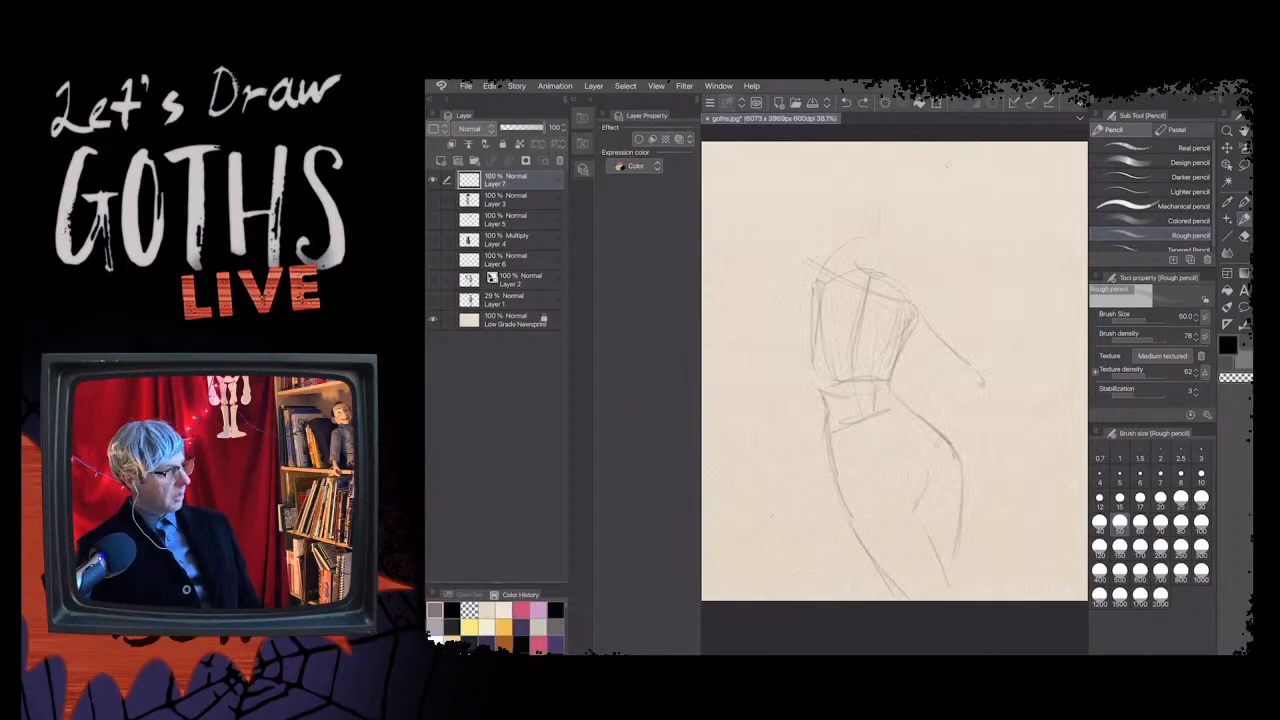
{"action": "left_click_drag", "start_coordinate": [927, 434], "coordinate": [925, 470]}
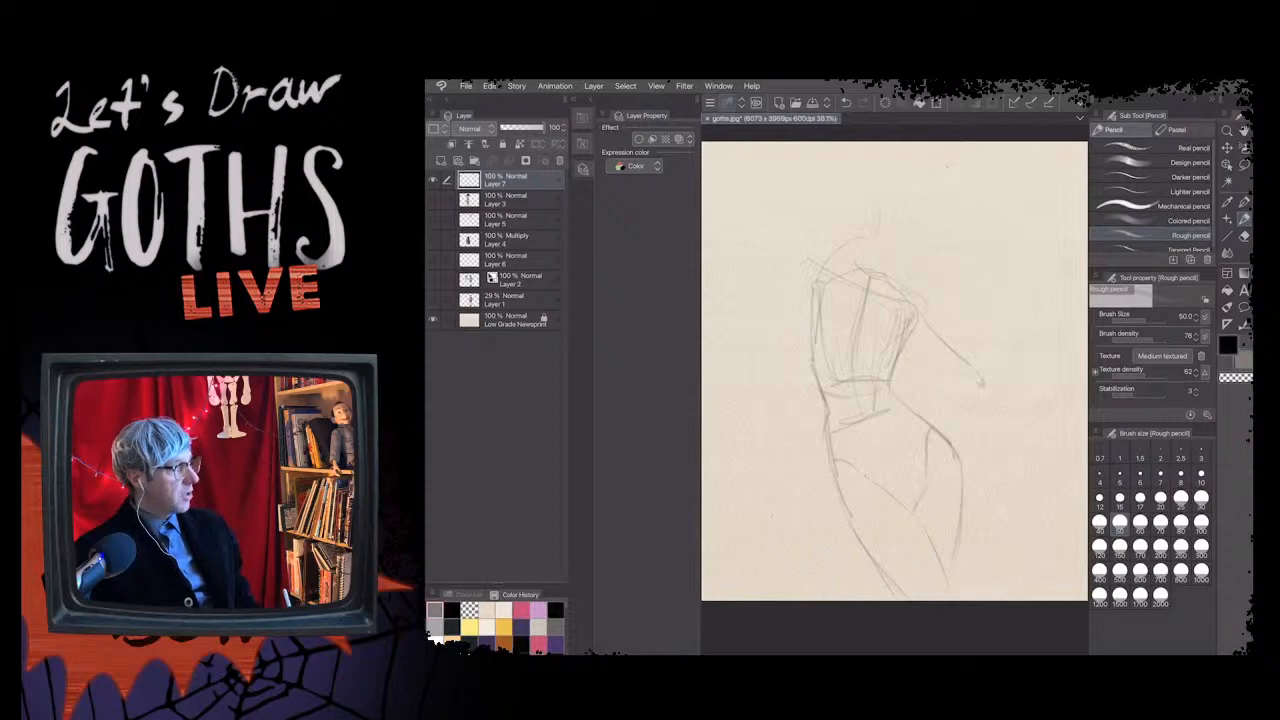
- Sketch both shoulder curves and a bent arm with its elbow pointing out from the torso
{"action": "left_click_drag", "start_coordinate": [908, 293], "coordinate": [932, 320]}
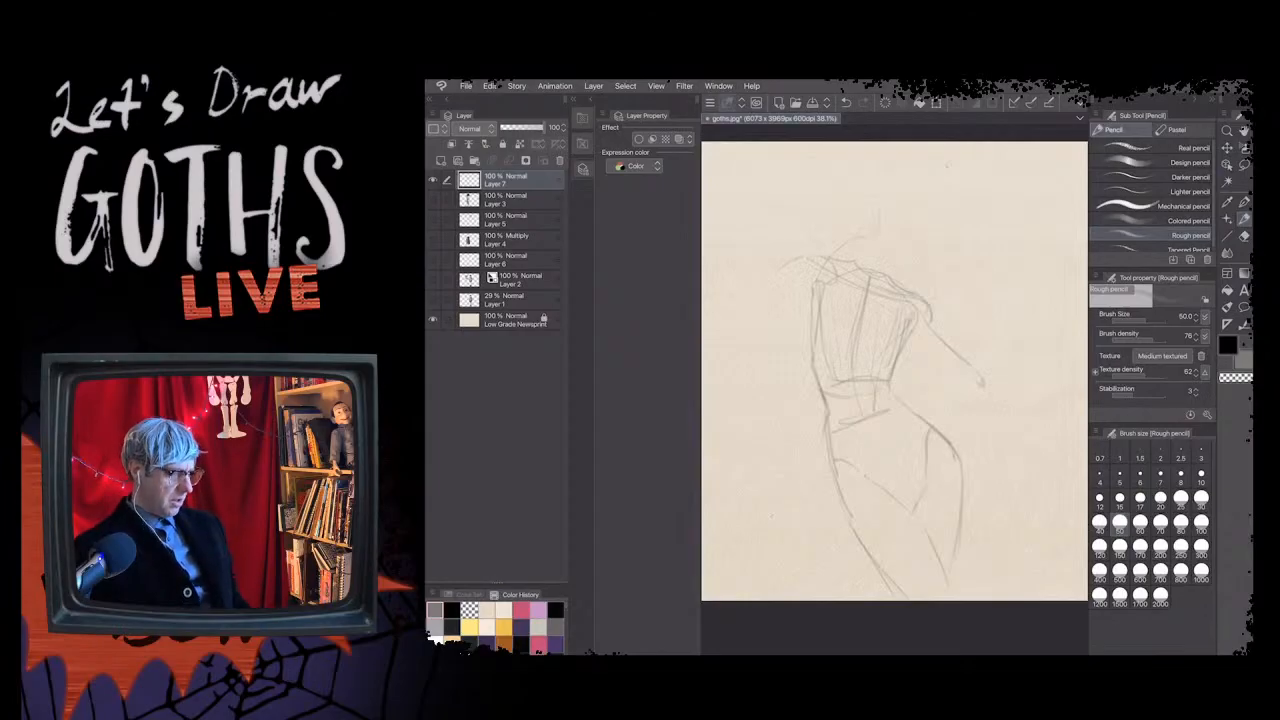
{"action": "left_click_drag", "start_coordinate": [894, 370], "coordinate": [923, 361]}
{"action": "scroll", "coordinate": [895, 362], "scroll_direction": "down", "scroll_amount": 1}
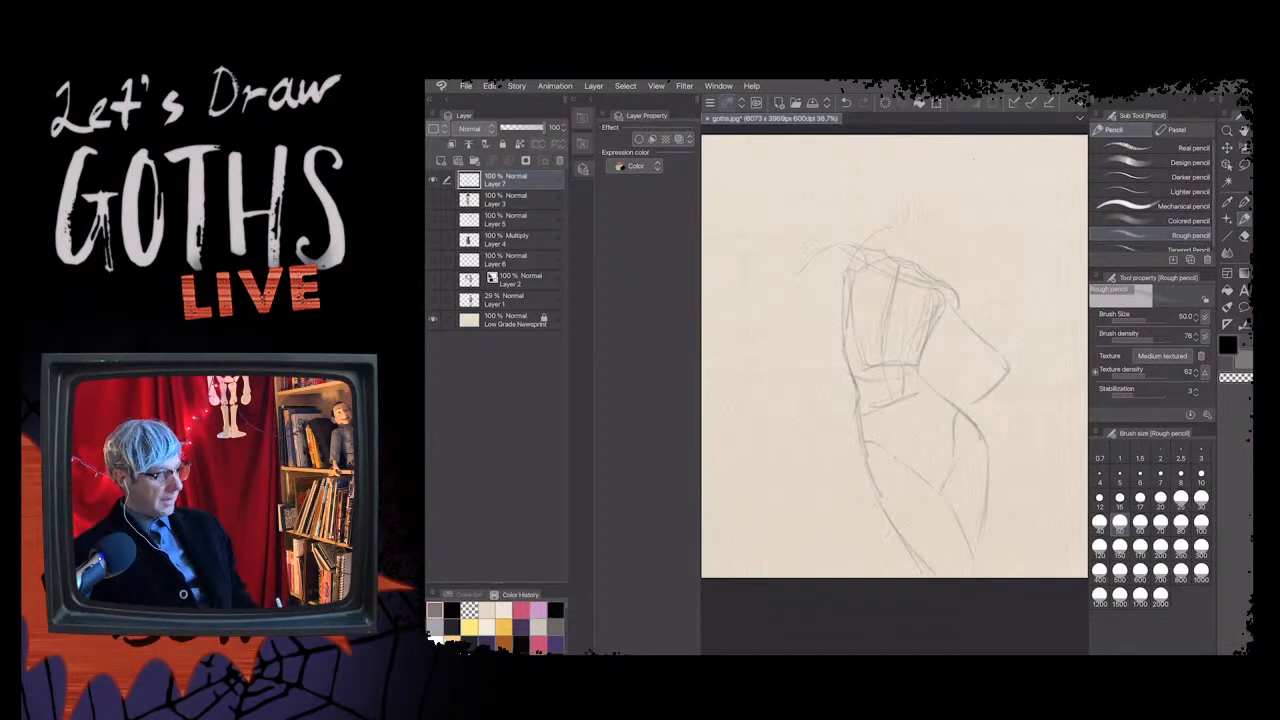
{"action": "left_click_drag", "start_coordinate": [944, 330], "coordinate": [988, 366]}
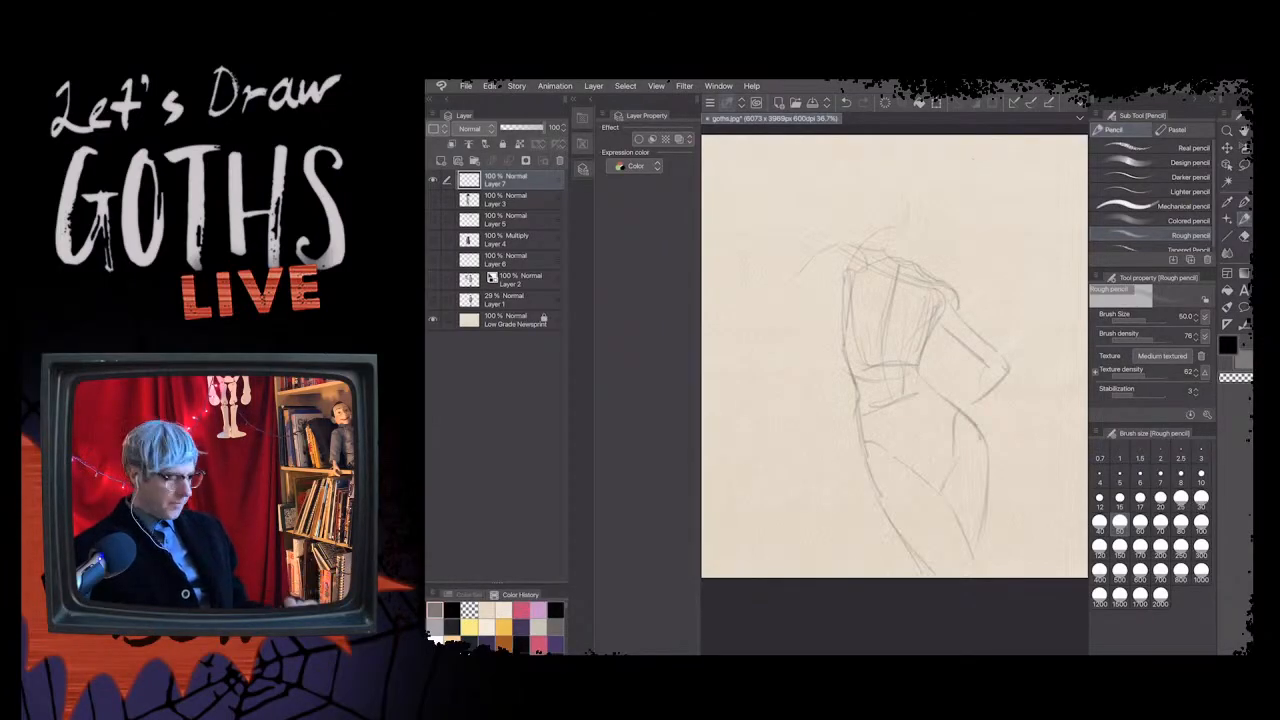
{"action": "scroll", "coordinate": [894, 356], "scroll_direction": "down", "scroll_amount": 1}
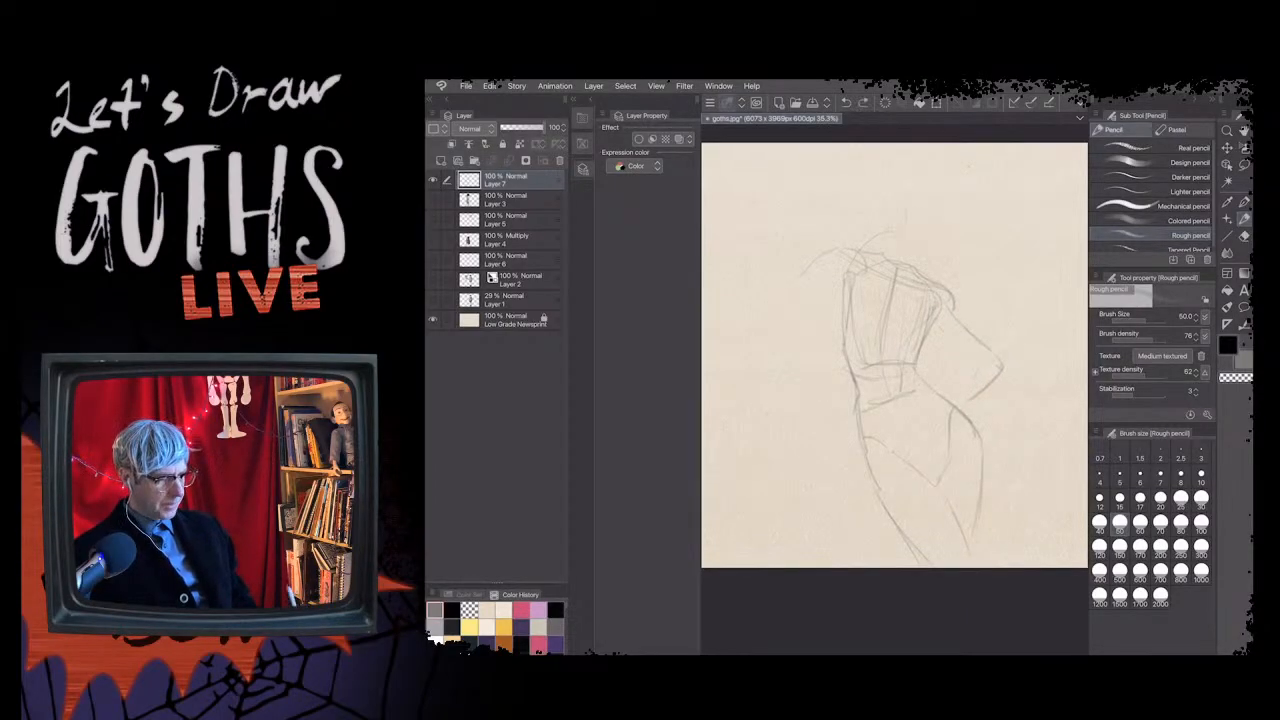
{"action": "left_click_drag", "start_coordinate": [941, 320], "coordinate": [972, 353]}
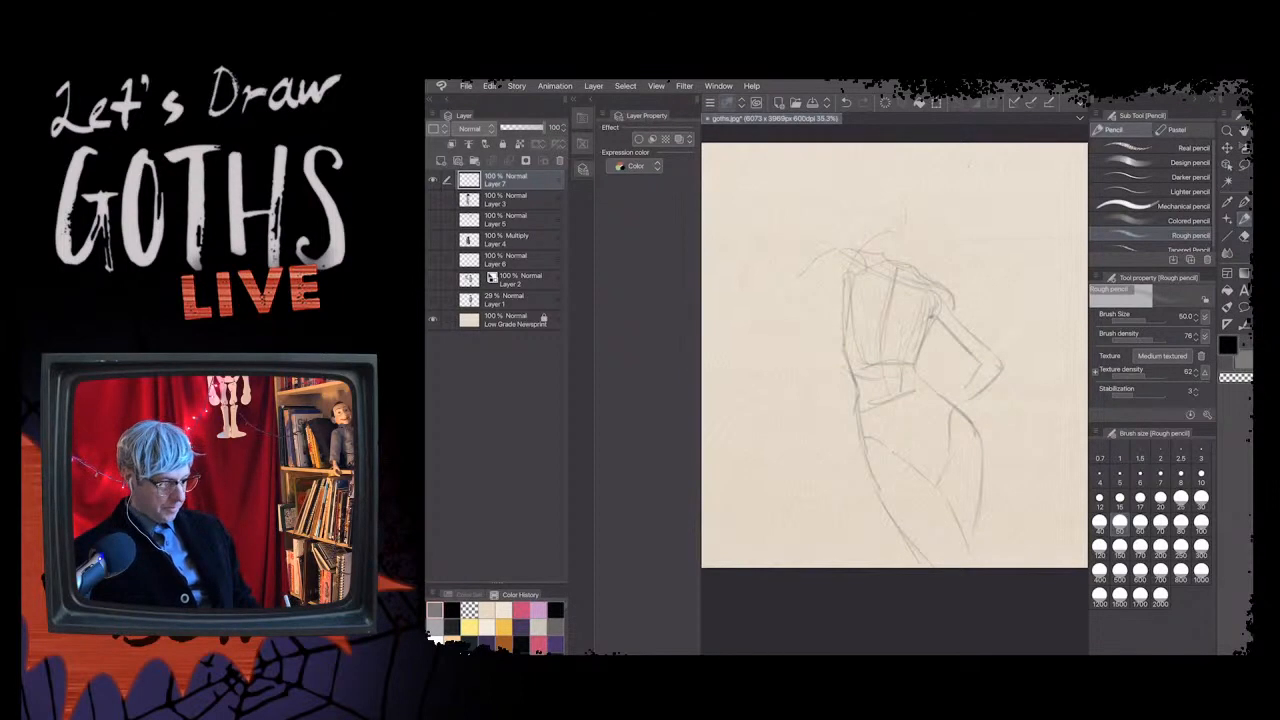
{"action": "left_click_drag", "start_coordinate": [971, 322], "coordinate": [998, 352]}
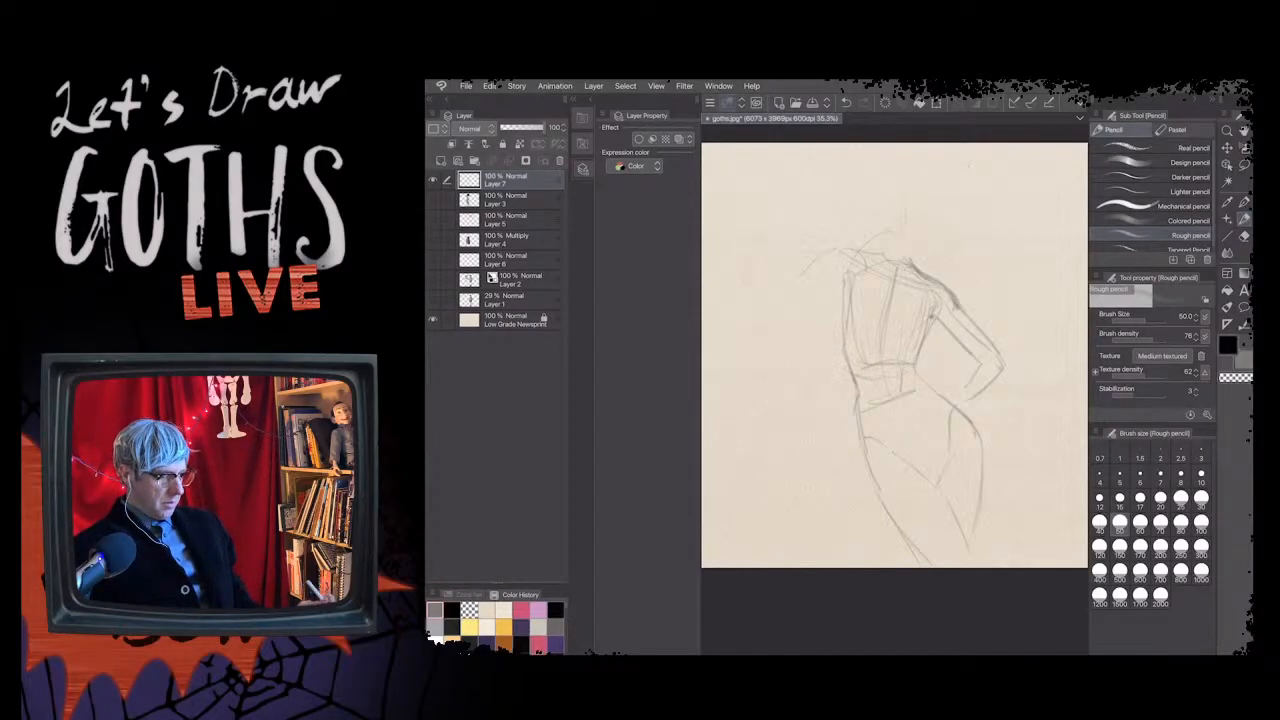
- Erase the bent arm up to the shoulder with the Hard eraser at size 80
{"action": "key", "text": "e"}
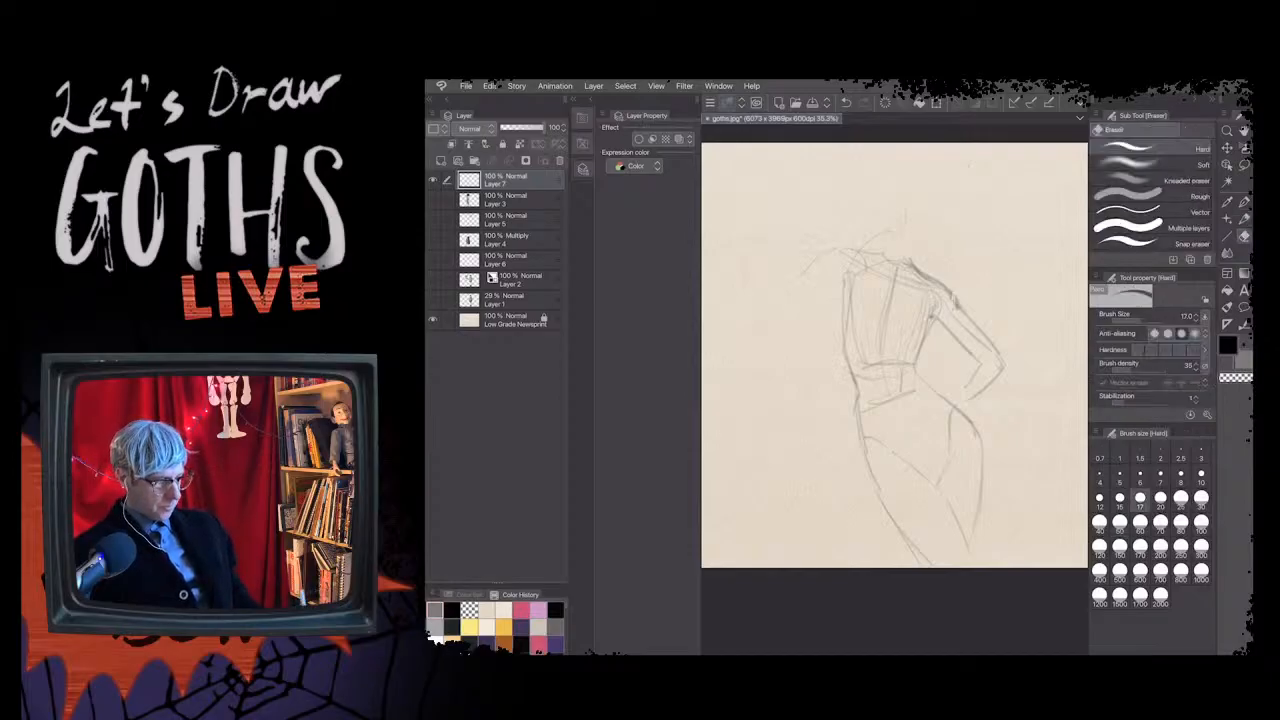
{"action": "left_click", "coordinate": [1180, 521]}
{"action": "mouse_move", "coordinate": [968, 352]}
{"action": "left_mouse_down"}
{"action": "mouse_move", "coordinate": [980, 336]}
{"action": "mouse_move", "coordinate": [994, 382]}
{"action": "mouse_move", "coordinate": [956, 332]}
{"action": "mouse_move", "coordinate": [956, 298]}
{"action": "left_mouse_up"}
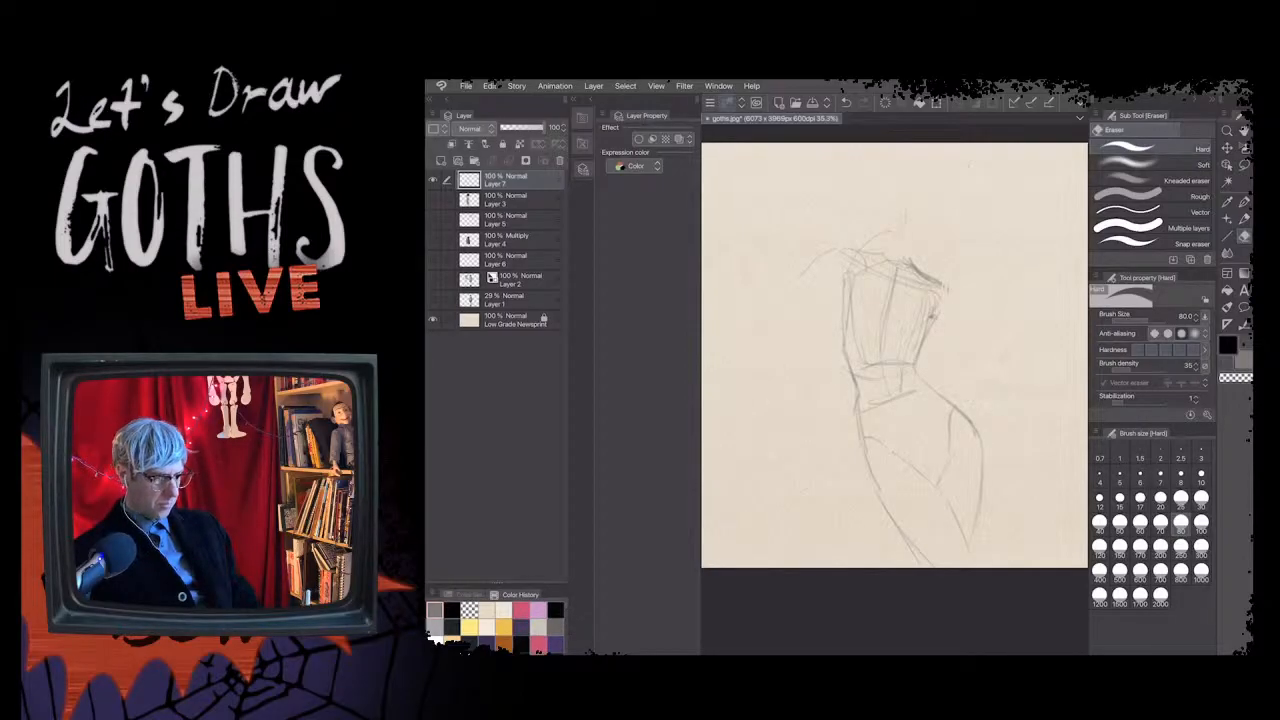
- Redraw the torso's side contour with the Rough pencil, and sketch an oval head with face guidelines above the neck
{"action": "key", "text": "p"}
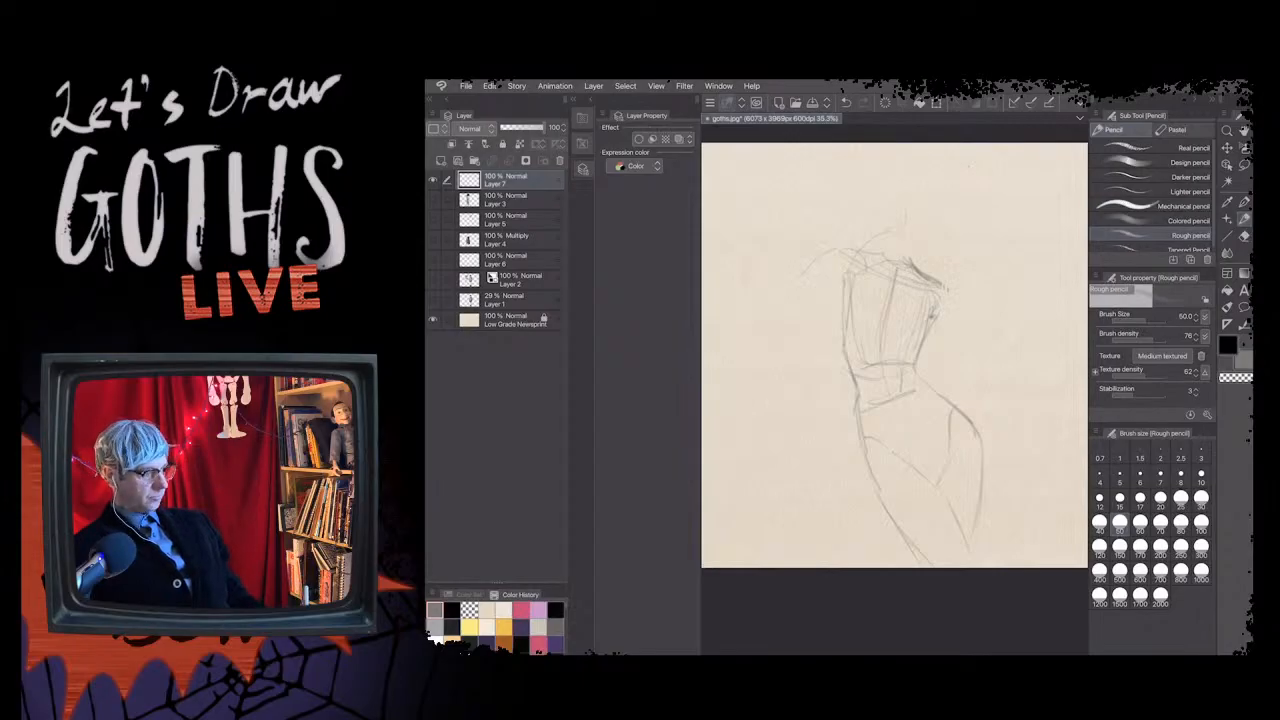
{"action": "left_click_drag", "start_coordinate": [946, 306], "coordinate": [931, 350]}
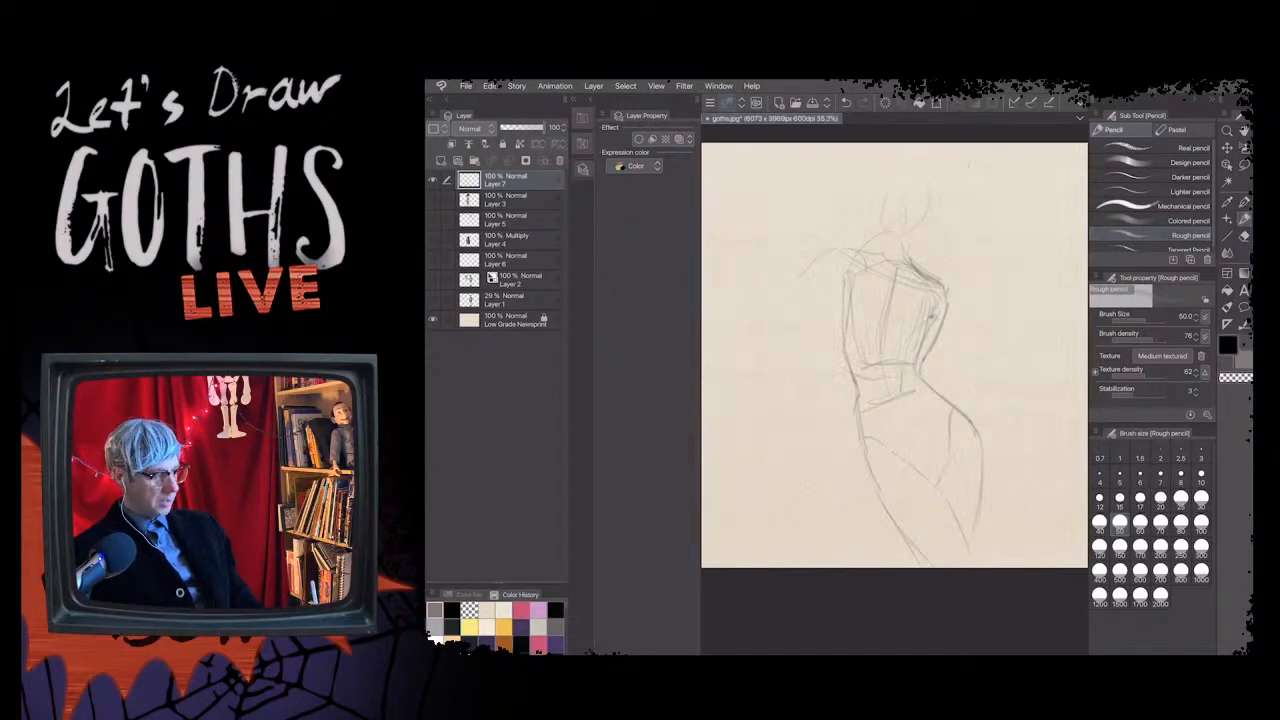
{"action": "left_click_drag", "start_coordinate": [904, 237], "coordinate": [920, 232]}
{"action": "mouse_move", "coordinate": [930, 178]}
{"action": "left_mouse_down"}
{"action": "mouse_move", "coordinate": [932, 206]}
{"action": "mouse_move", "coordinate": [938, 192]}
{"action": "left_mouse_up"}
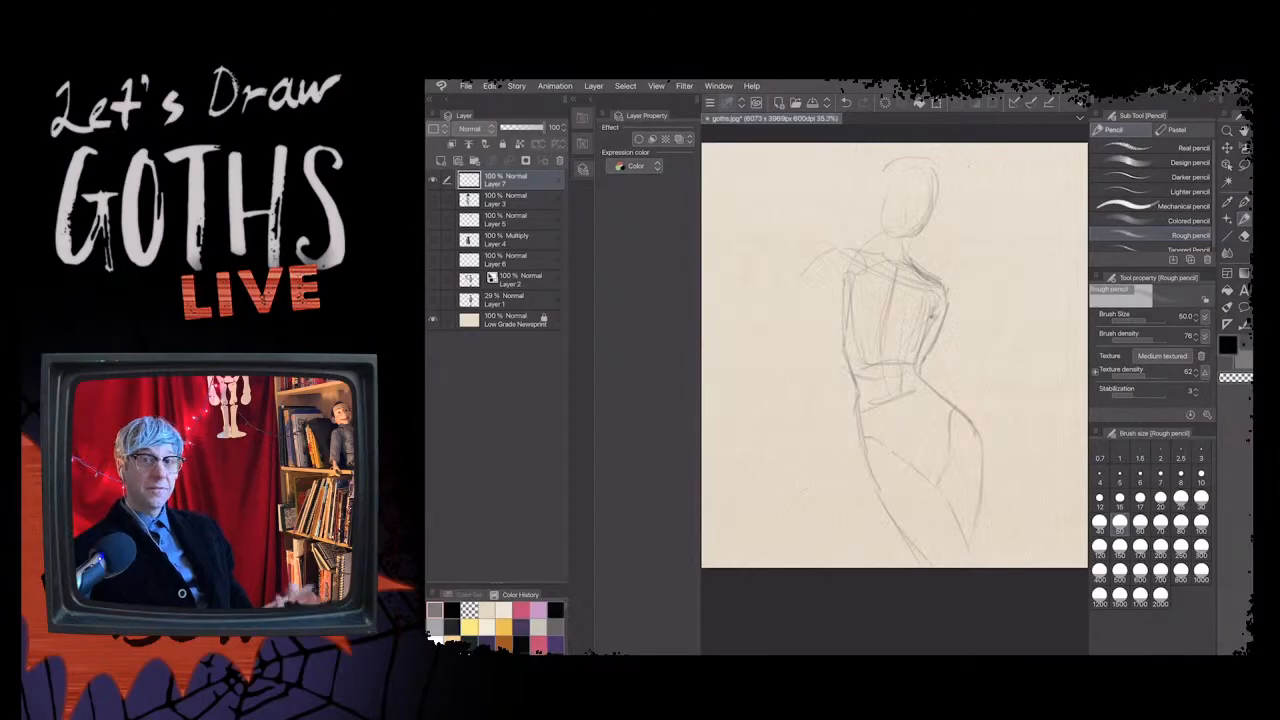
{"action": "scroll", "coordinate": [807, 403], "scroll_direction": "down", "scroll_amount": 2}
{"action": "scroll", "coordinate": [894, 362], "scroll_direction": "up", "scroll_amount": 1}
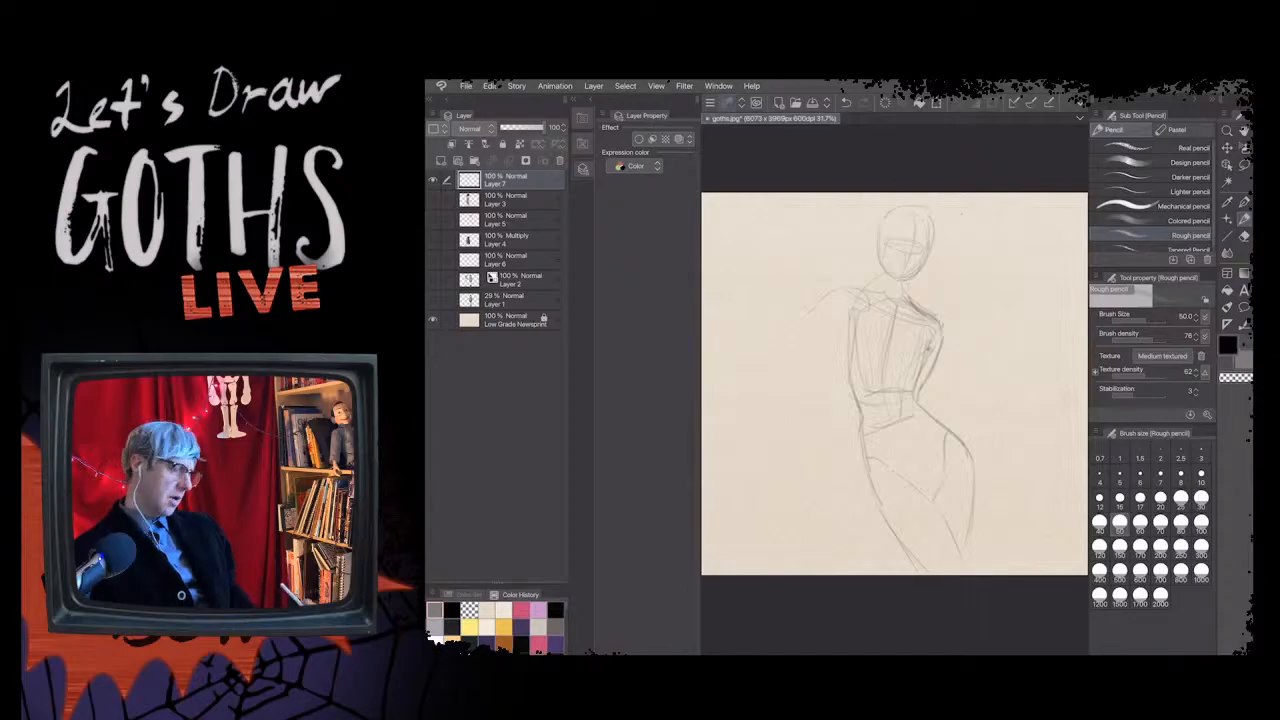
- Lasso the sketched head, shift it slightly down toward the hip side of the torso, and deselect it
{"action": "scroll", "coordinate": [894, 384], "scroll_direction": "down", "scroll_amount": 1}
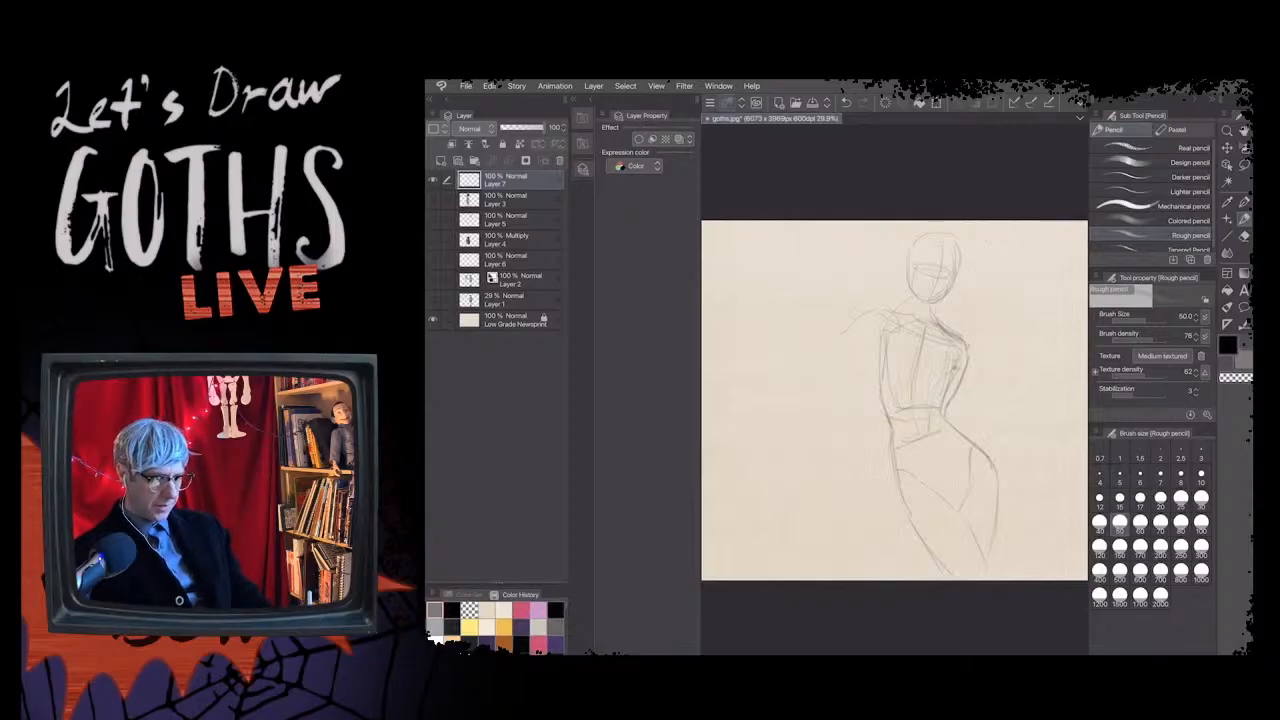
{"action": "key", "text": "m"}
{"action": "mouse_move", "coordinate": [905, 220]}
{"action": "left_mouse_down"}
{"action": "mouse_move", "coordinate": [975, 225]}
{"action": "mouse_move", "coordinate": [939, 303]}
{"action": "mouse_move", "coordinate": [900, 270]}
{"action": "mouse_move", "coordinate": [905, 245]}
{"action": "left_mouse_up"}
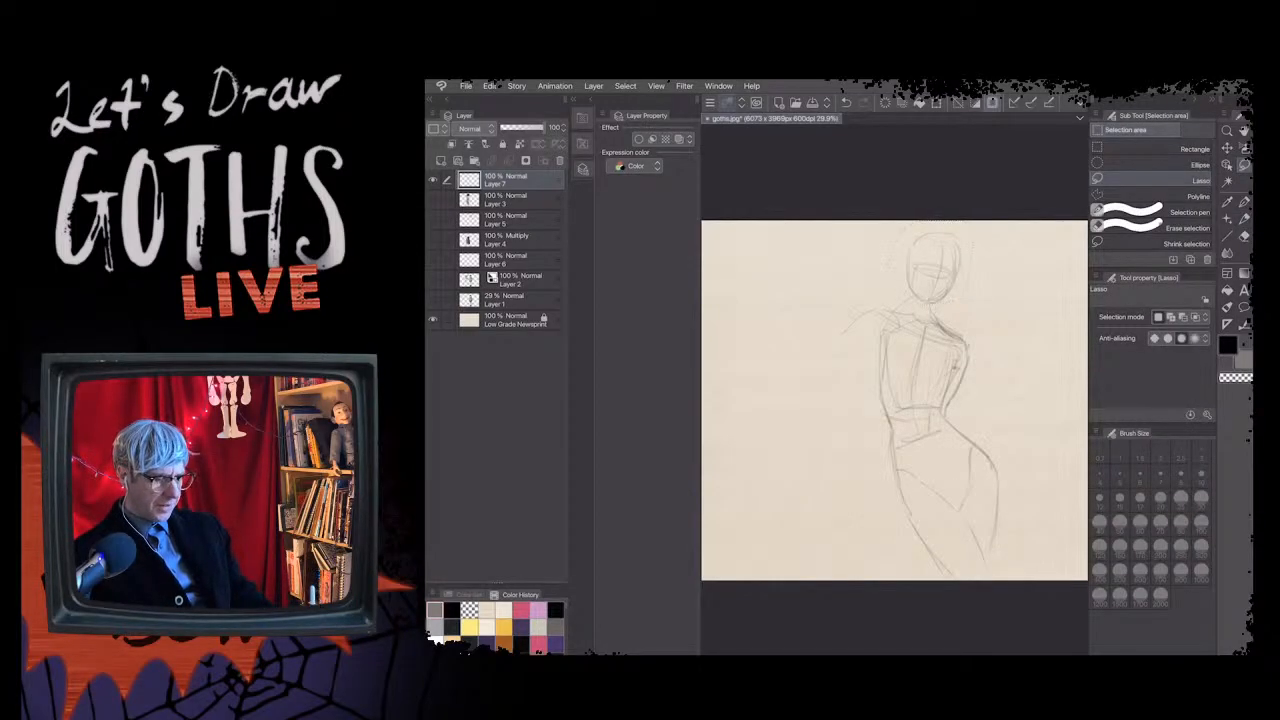
{"action": "key", "text": "o"}
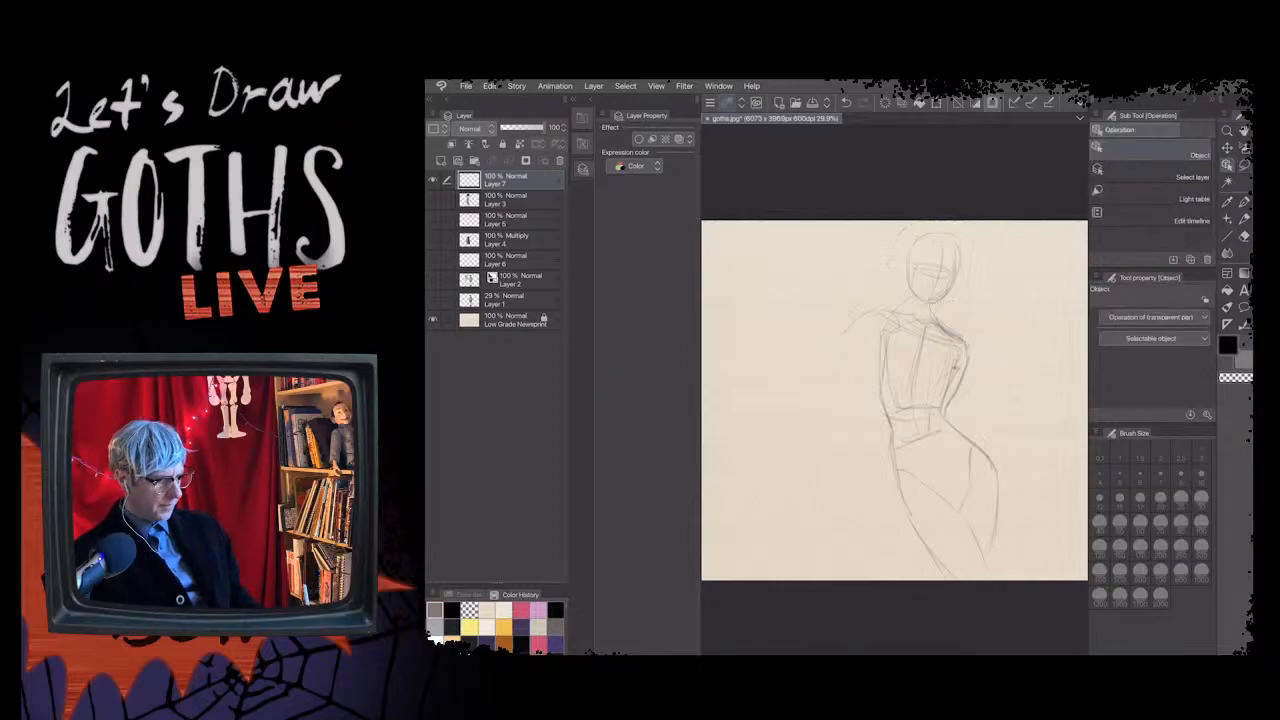
{"action": "left_click_drag", "start_coordinate": [932, 268], "coordinate": [942, 274]}
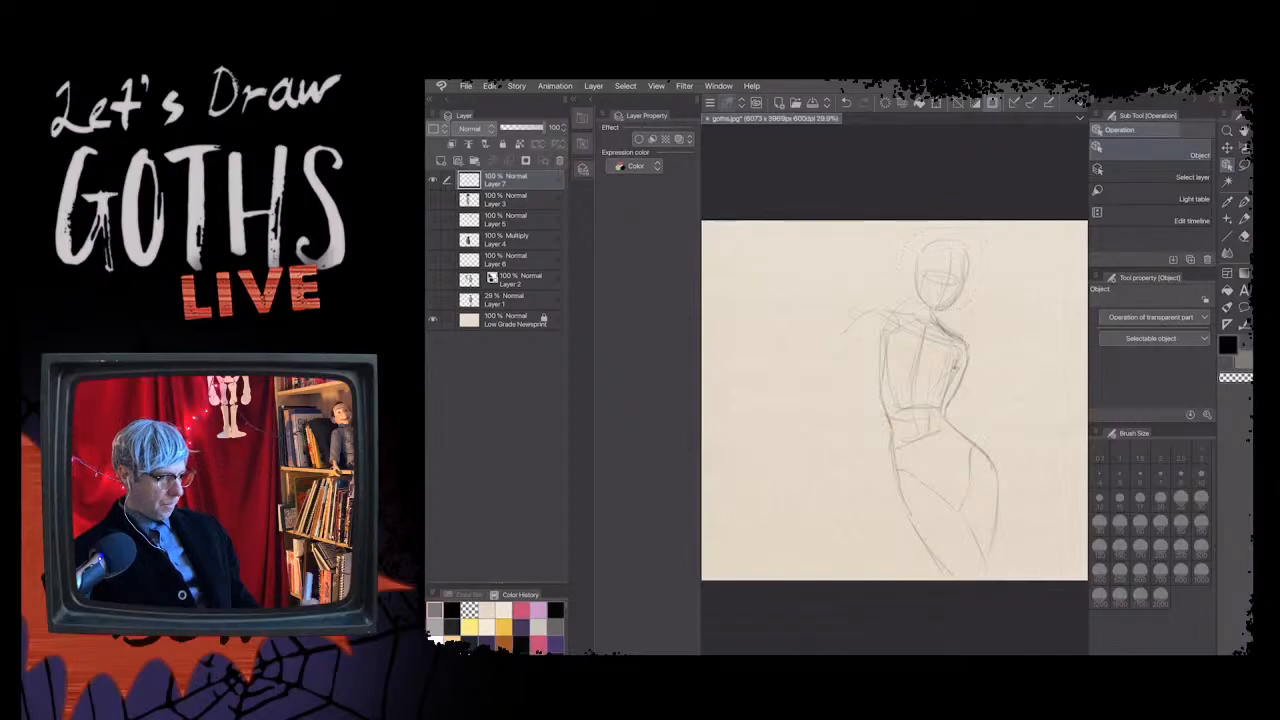
{"action": "key", "text": "m"}
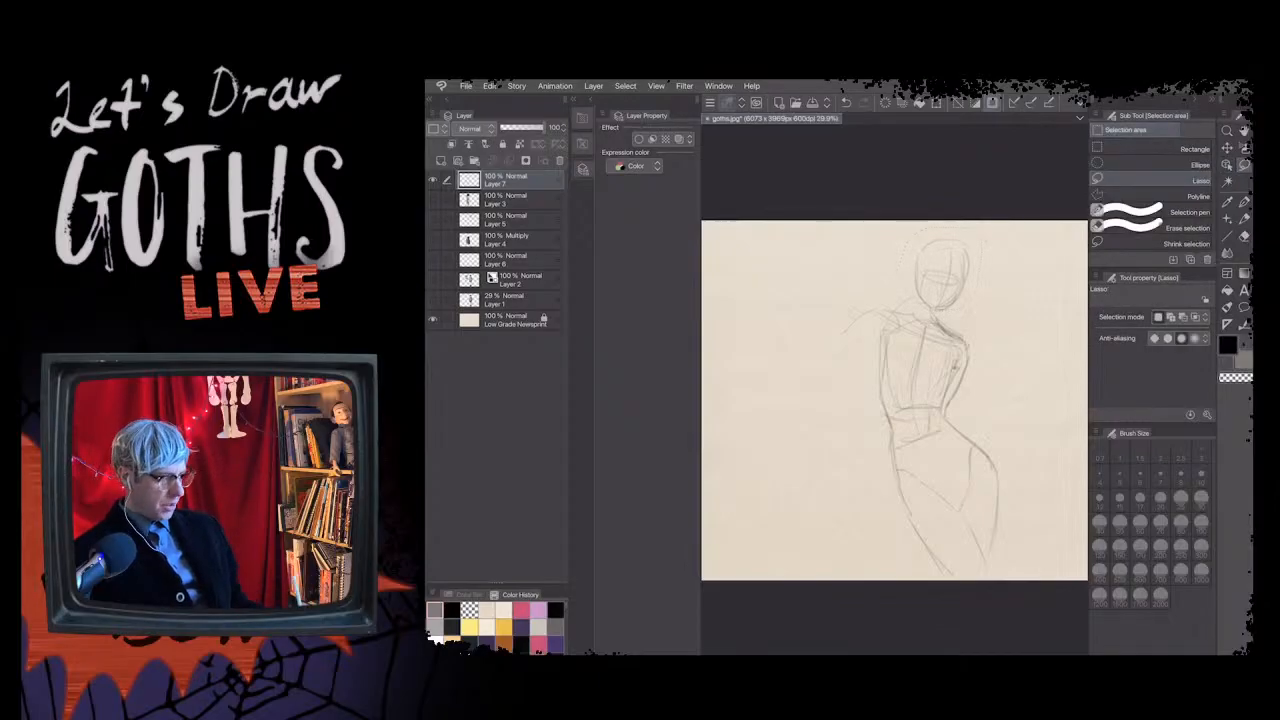
{"action": "key", "text": "ctrl+d"}
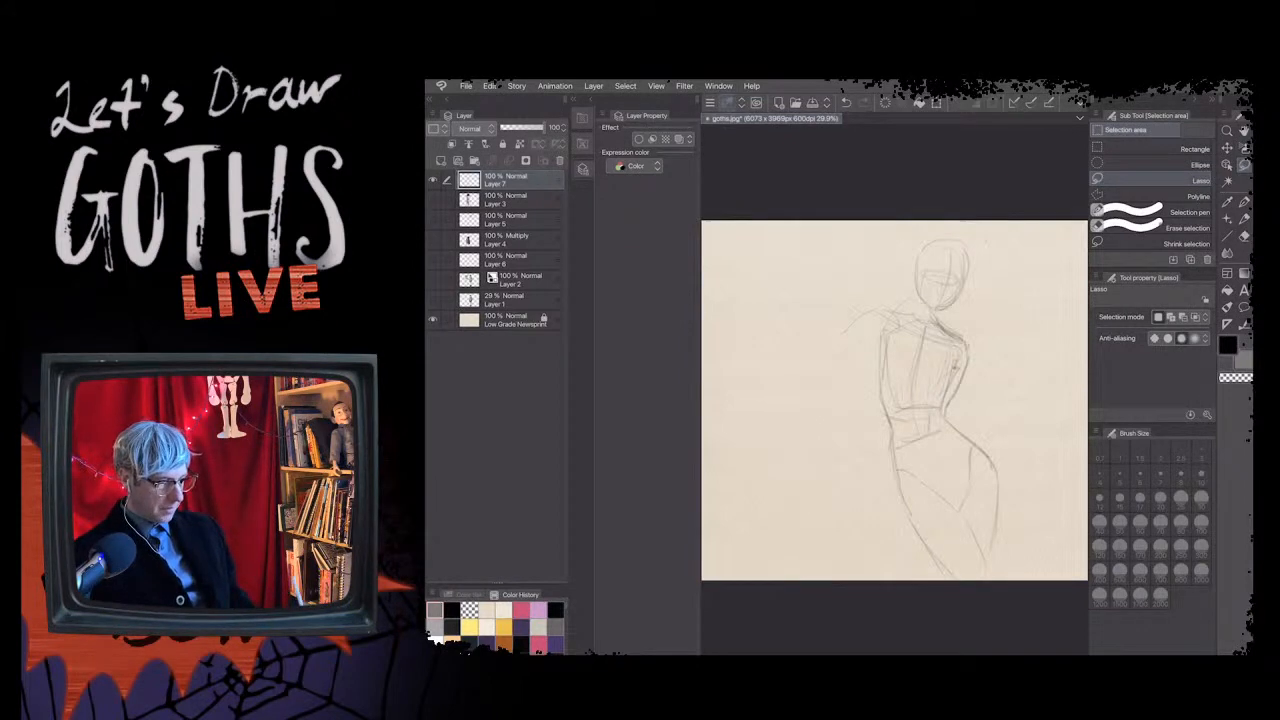
- Sketch the eyes, nose, mouth and forehead lines on the head with the Rough pencil, undoing the last forehead stroke
{"action": "key", "text": "p"}
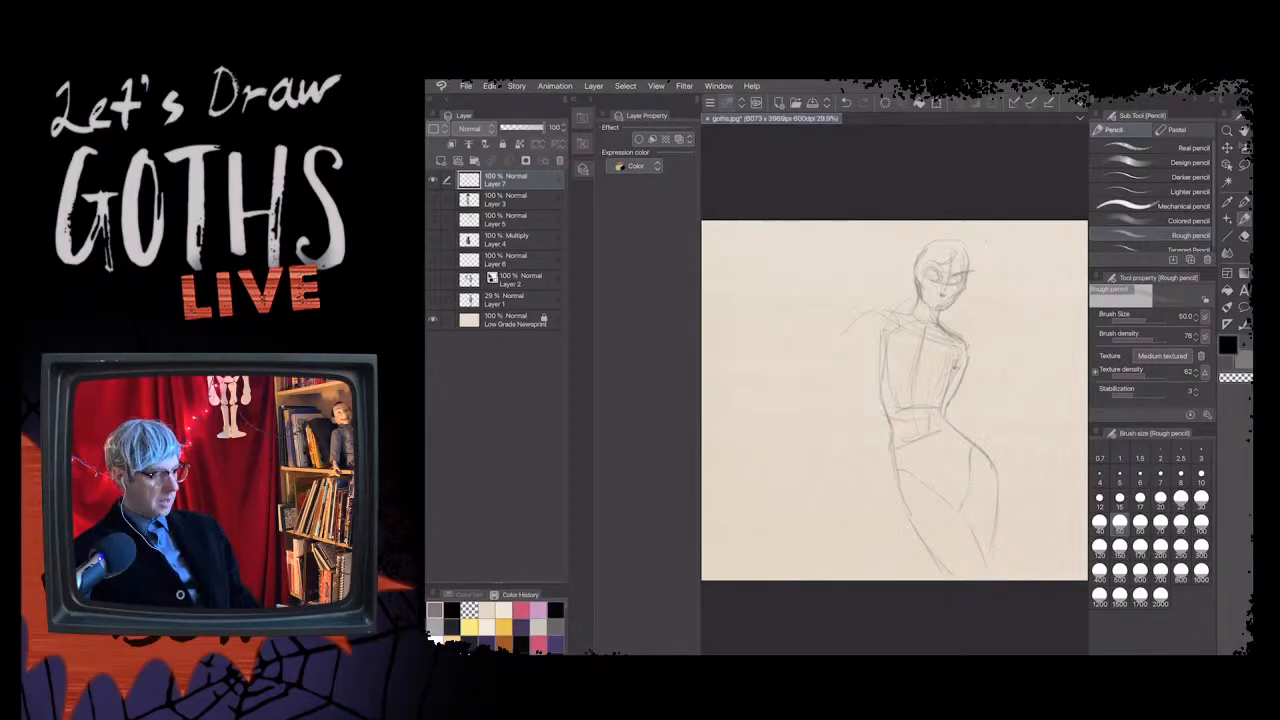
{"action": "left_click_drag", "start_coordinate": [956, 249], "coordinate": [959, 263]}
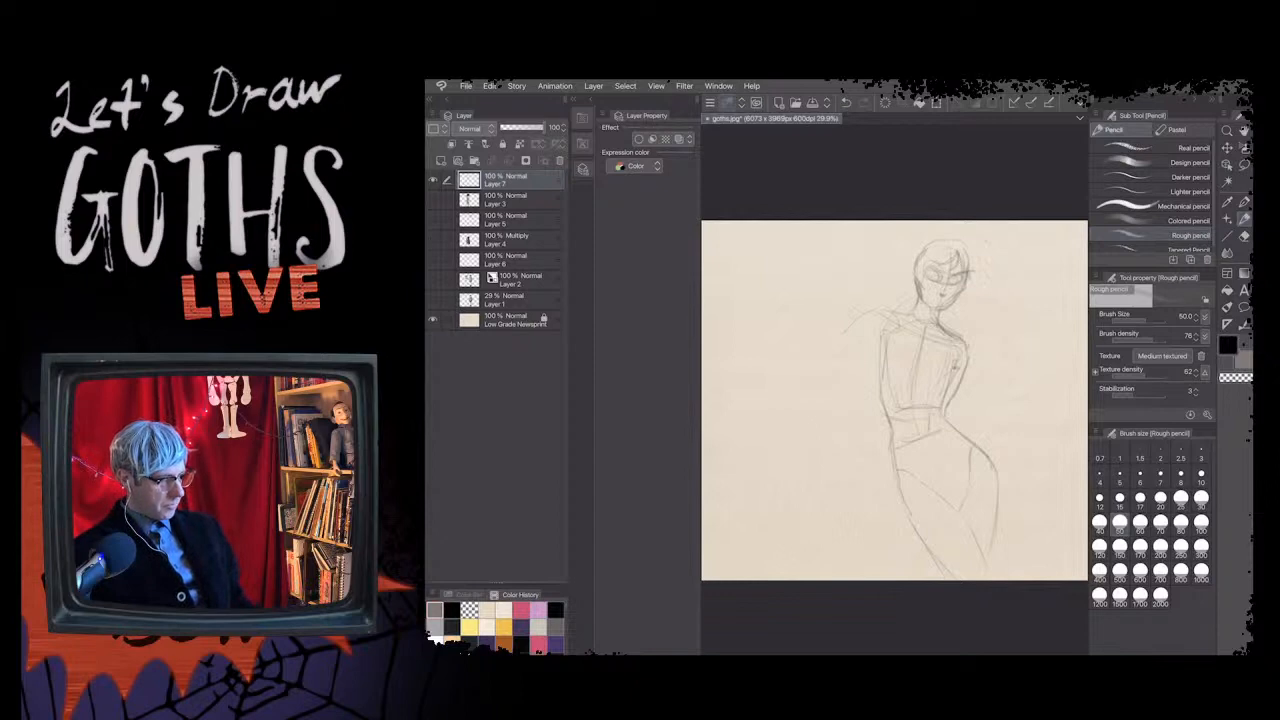
{"action": "key", "text": "ctrl+z"}
- Cut the entire figure sketch layer from the canvas
{"action": "scroll", "coordinate": [894, 400], "scroll_direction": "down", "scroll_amount": 2}
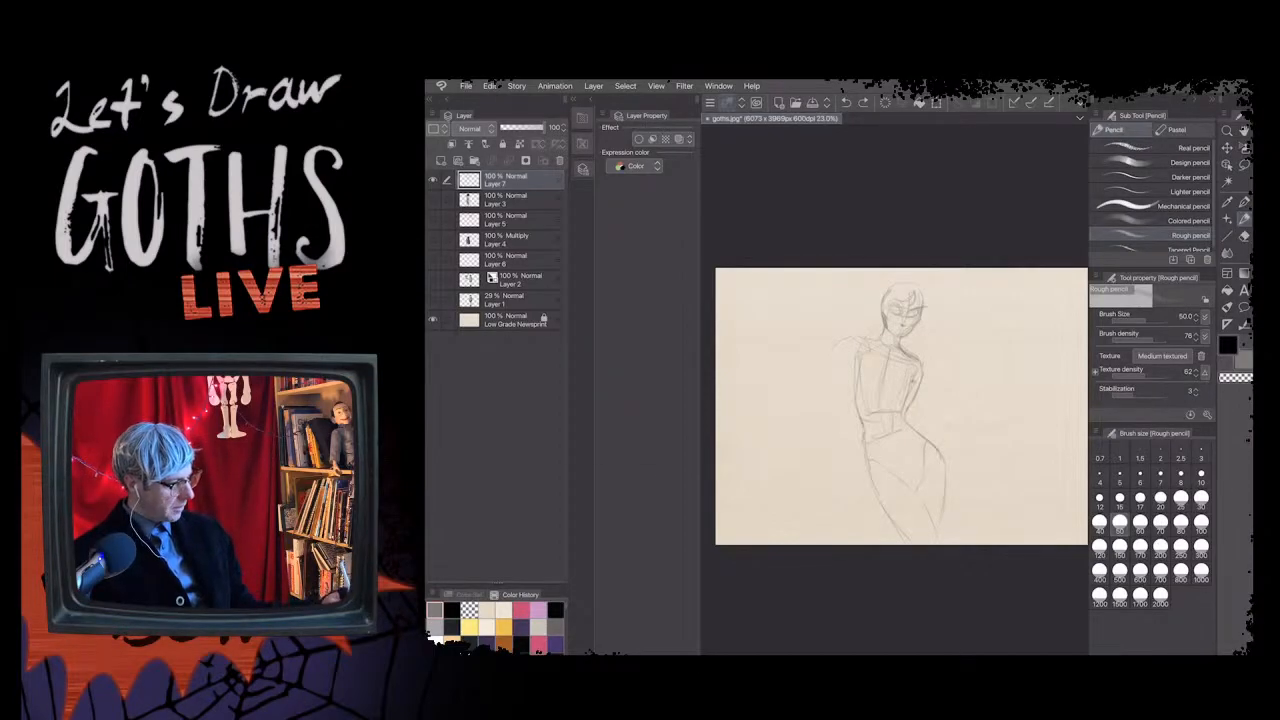
{"action": "left_click", "coordinate": [499, 88]}
{"action": "left_click", "coordinate": [508, 131]}
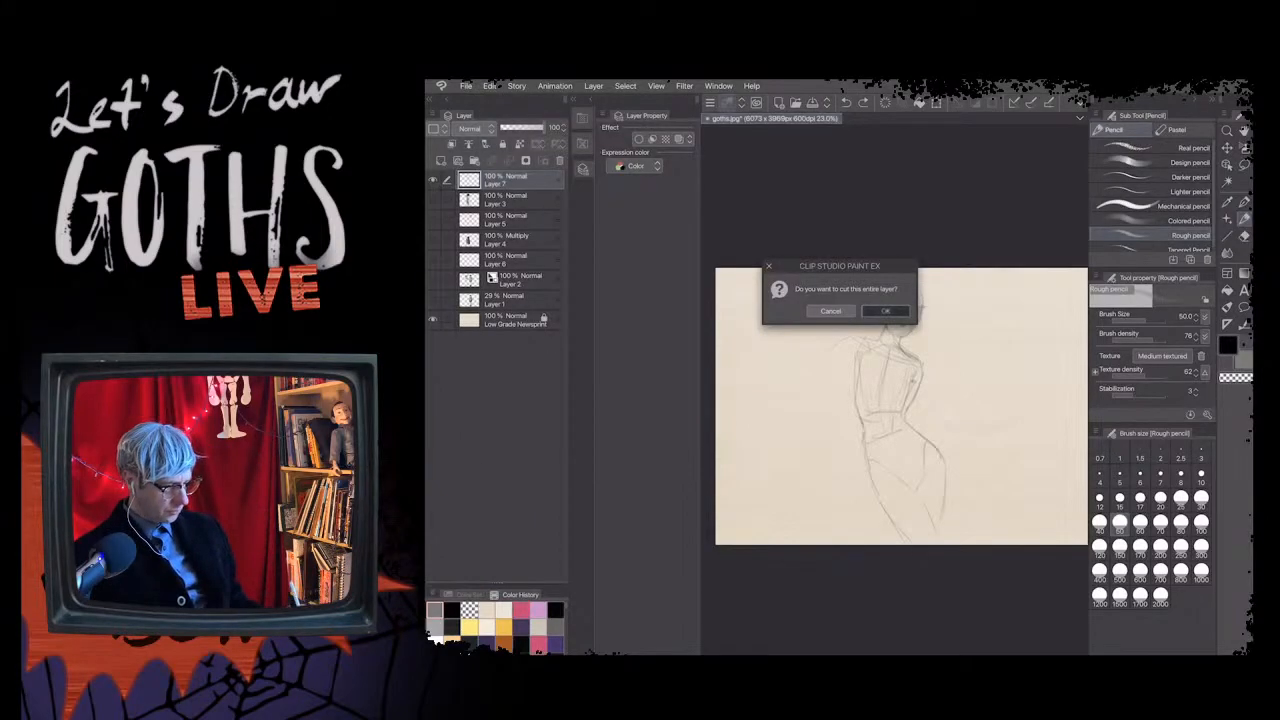
{"action": "left_click", "coordinate": [885, 311]}
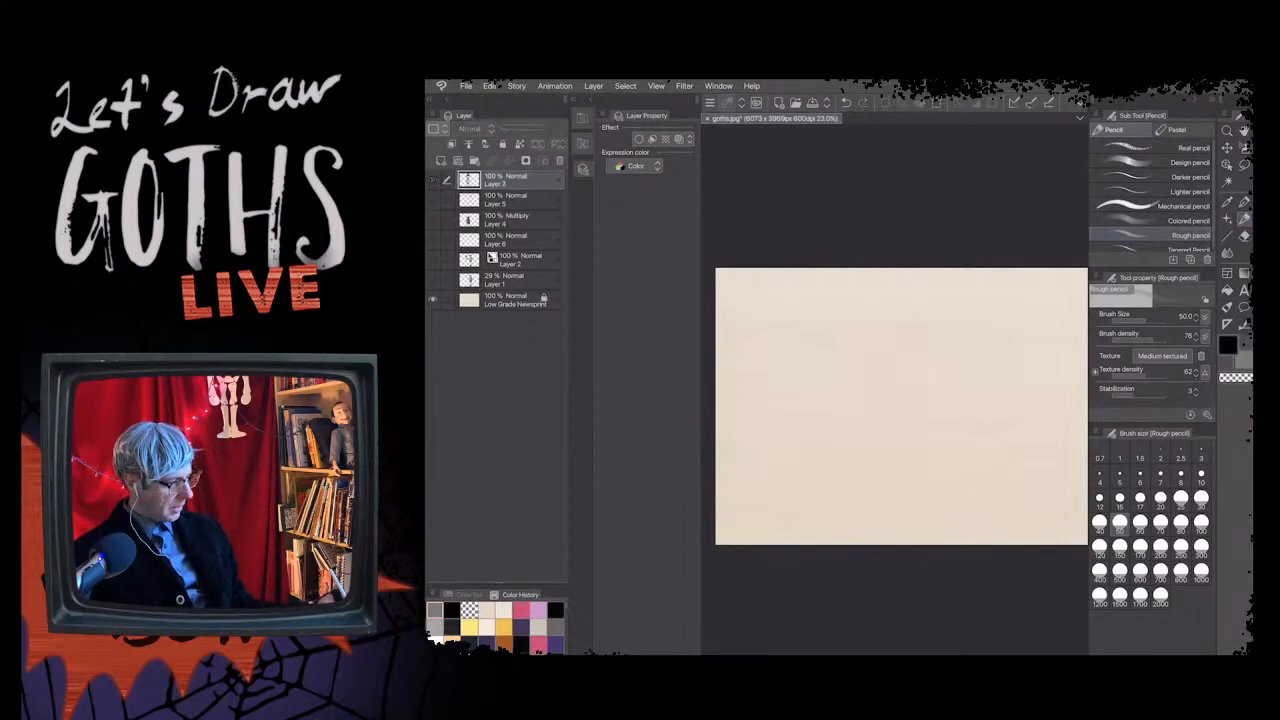
- Rotate the canvas by 90 degrees counterclockwise into portrait format
{"action": "left_click", "coordinate": [490, 86]}
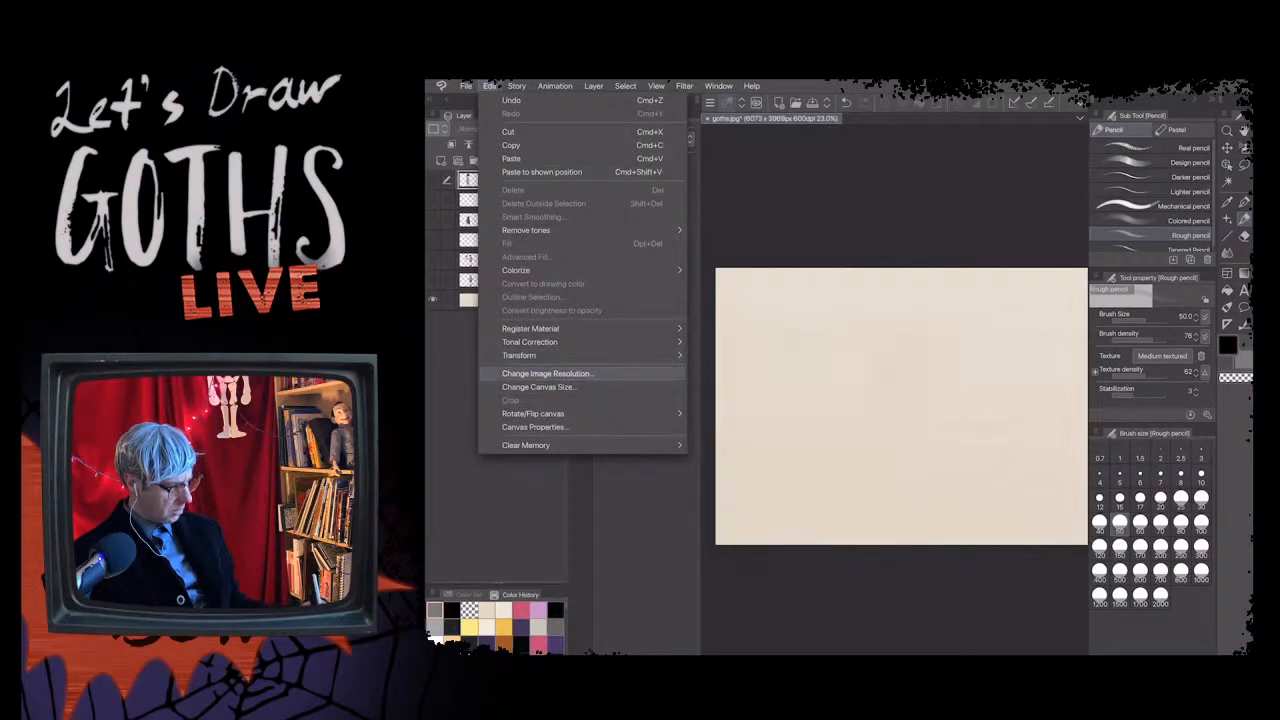
{"action": "mouse_move", "coordinate": [533, 413]}
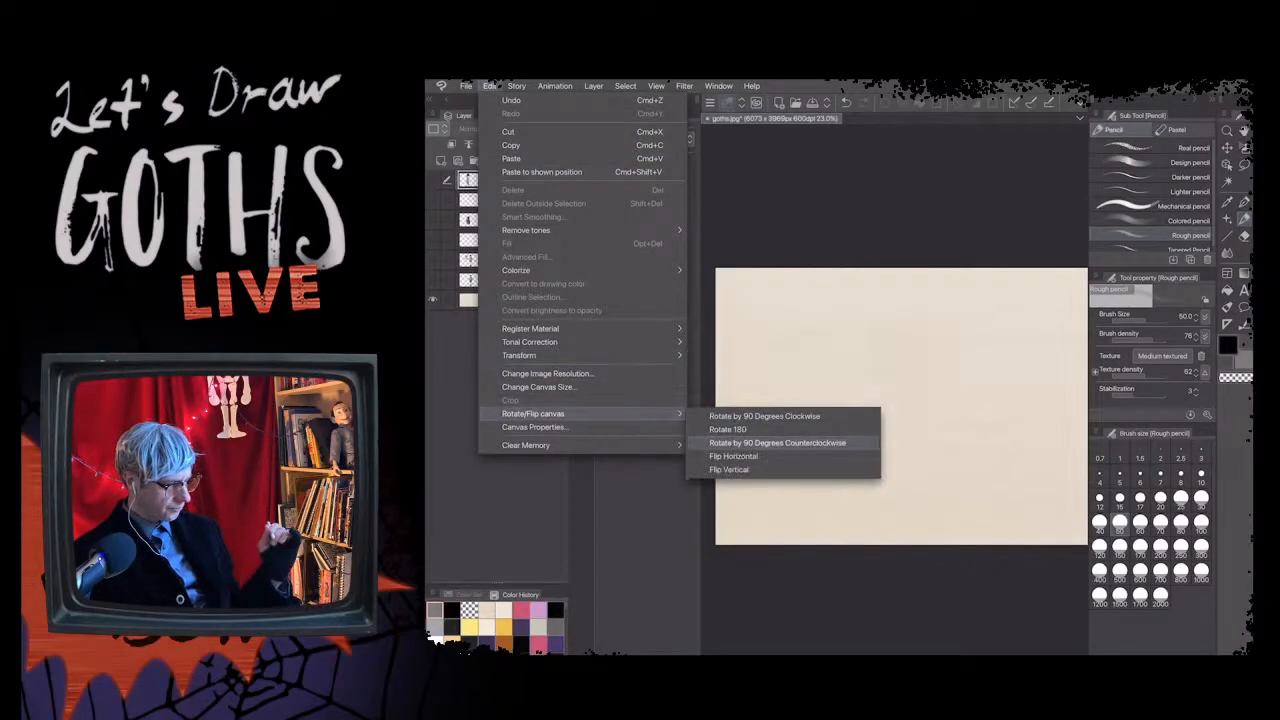
{"action": "left_click", "coordinate": [777, 442]}
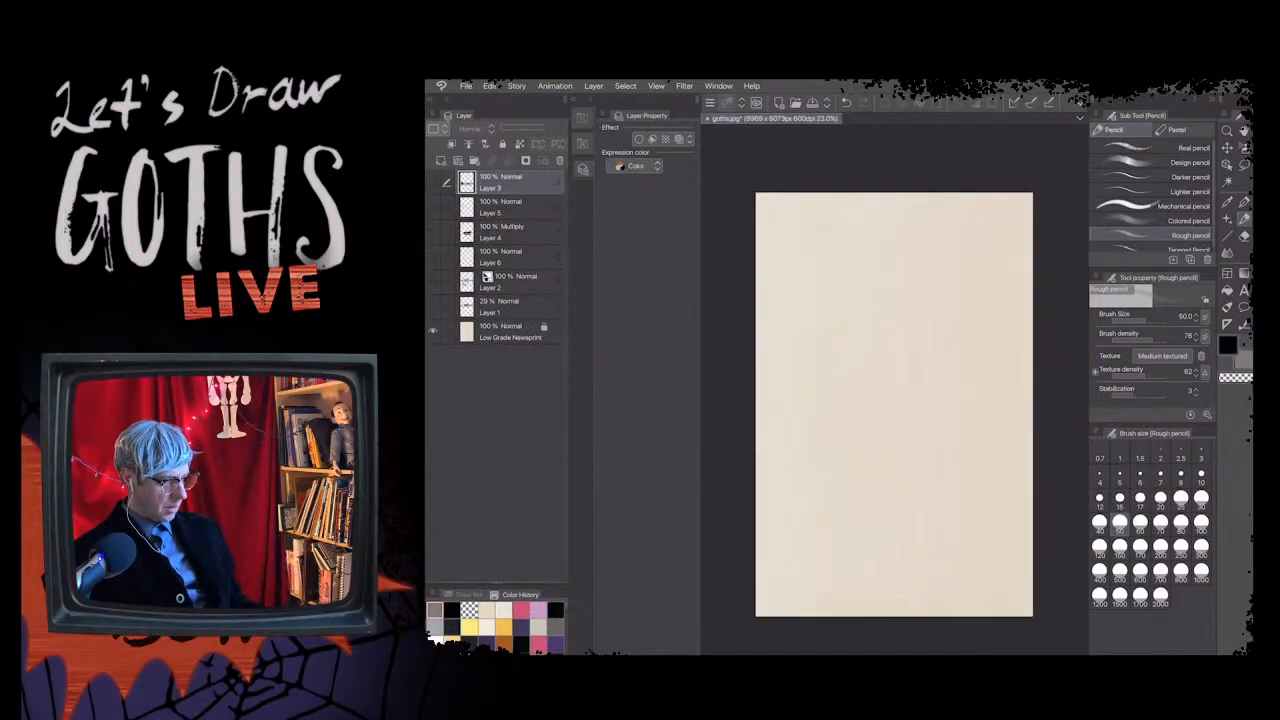
{"action": "scroll", "coordinate": [921, 443], "scroll_direction": "up", "scroll_amount": 2}
{"action": "scroll", "coordinate": [889, 397], "scroll_direction": "up", "scroll_amount": 1}
{"action": "scroll", "coordinate": [889, 397], "scroll_direction": "down", "scroll_amount": 1}
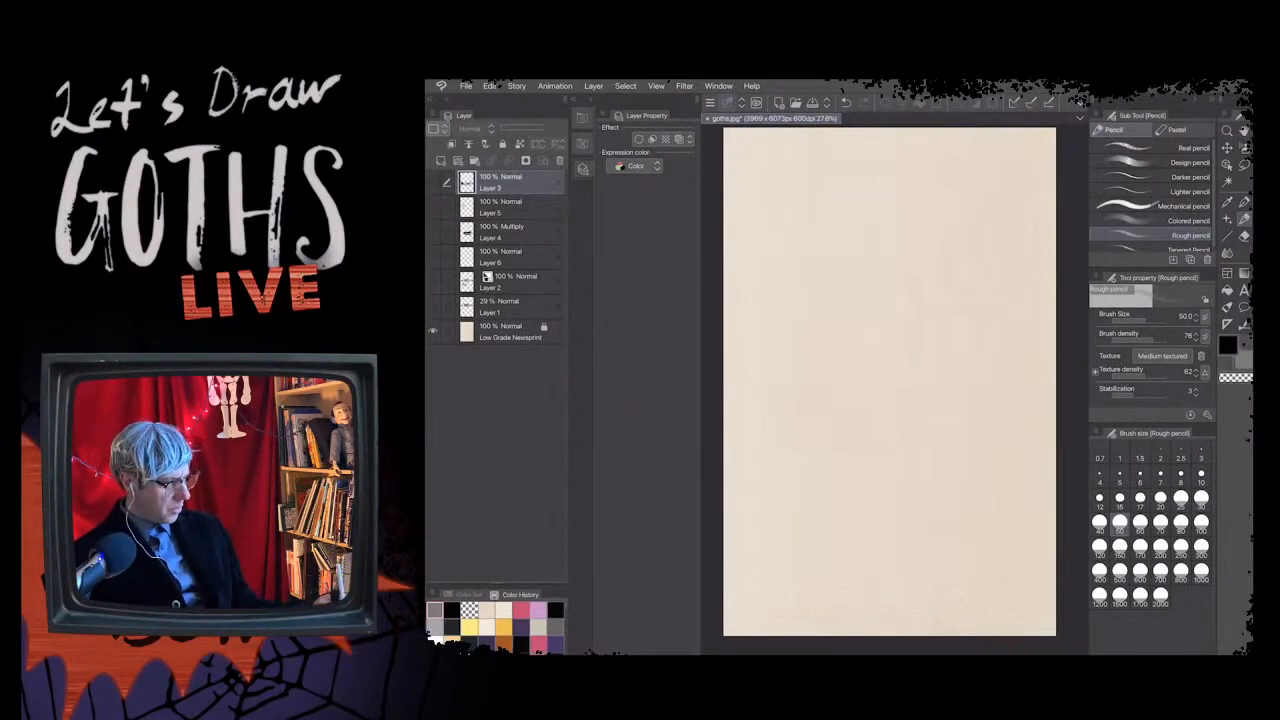
- Paste the cut figure sketch and move it down to the middle of the portrait canvas
{"action": "left_click", "coordinate": [489, 86]}
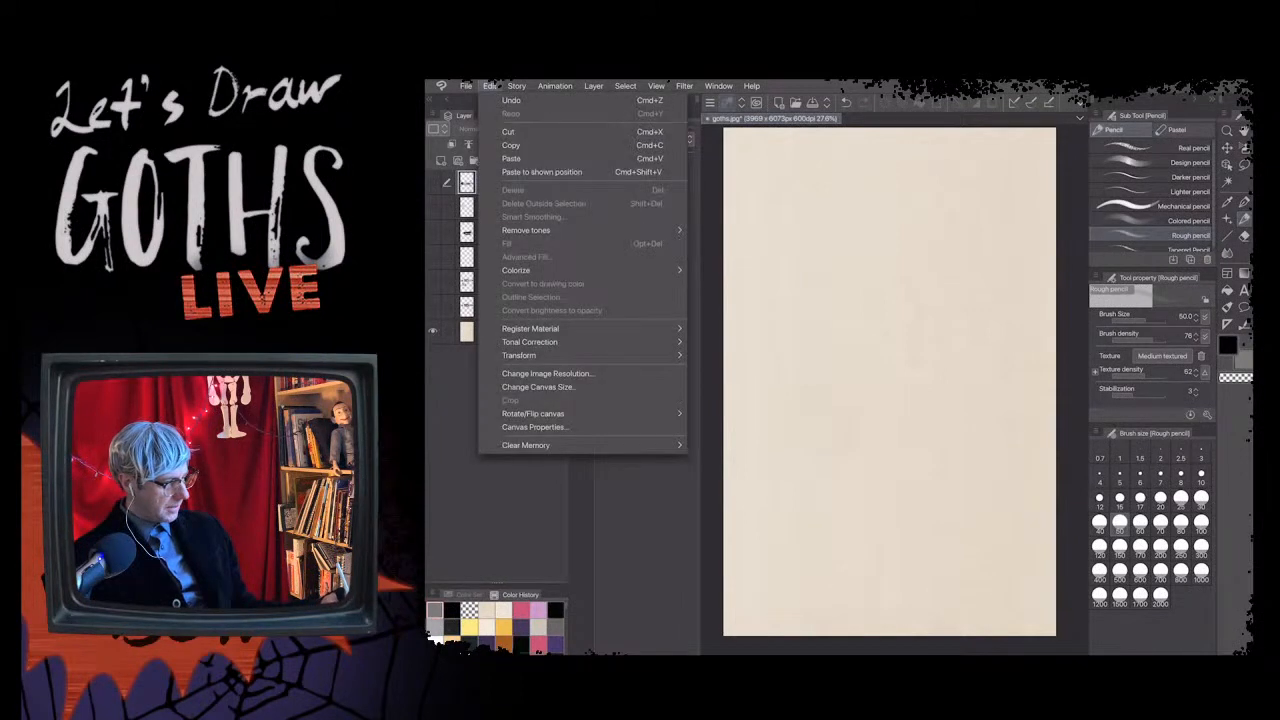
{"action": "left_click", "coordinate": [505, 158]}
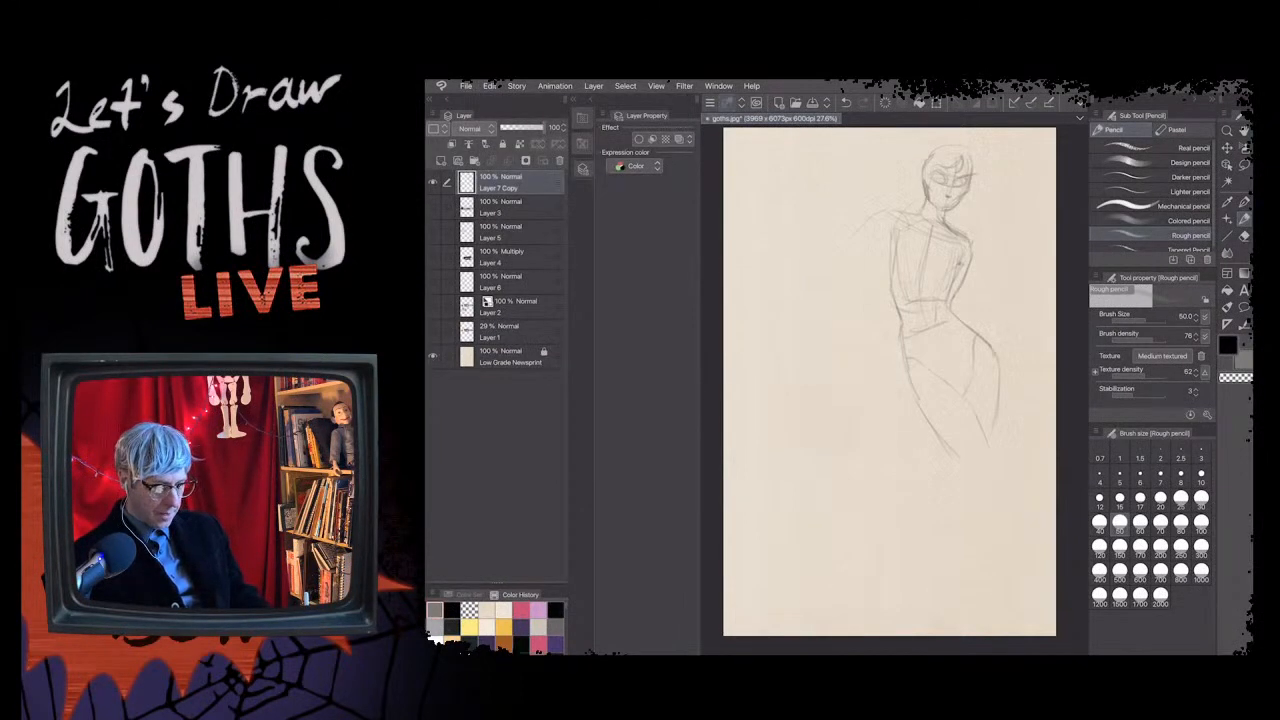
{"action": "key", "text": "o"}
{"action": "left_click_drag", "start_coordinate": [960, 264], "coordinate": [906, 374]}
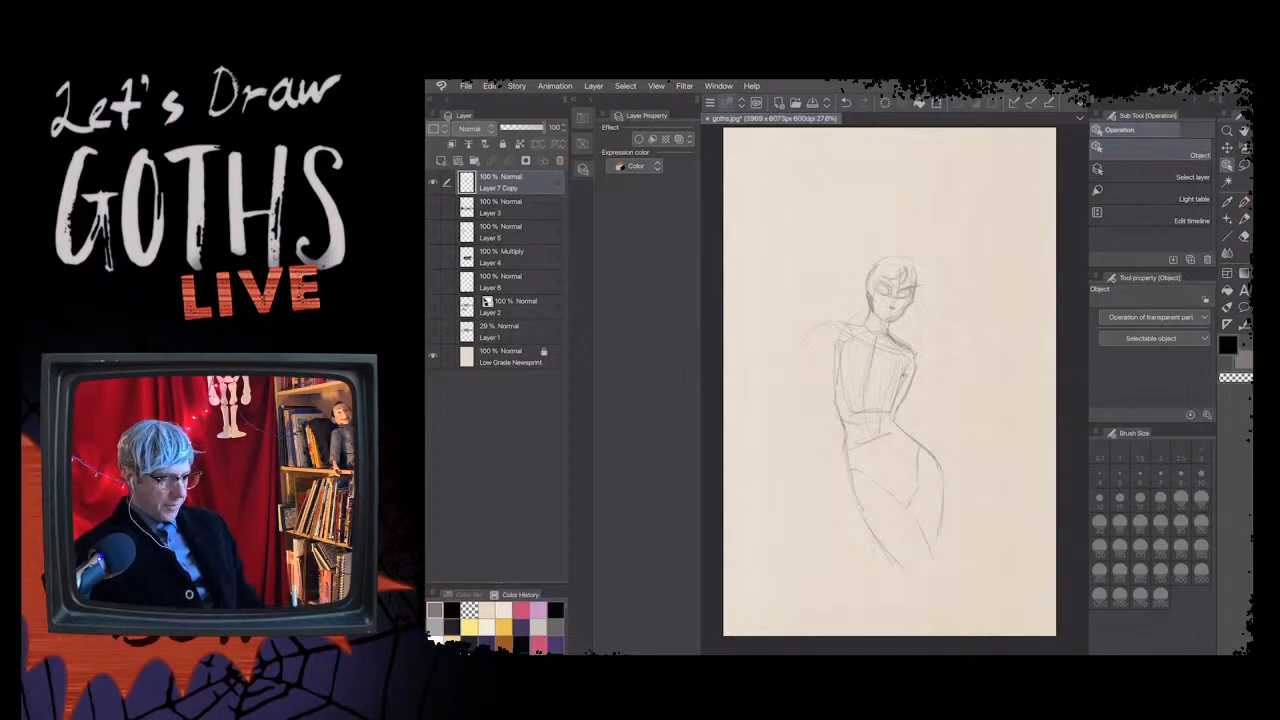
- Sketch a towering wavy hairdo above the head with the Rough pencil, with loose strands hanging on both sides of the face
{"action": "key", "text": "p"}
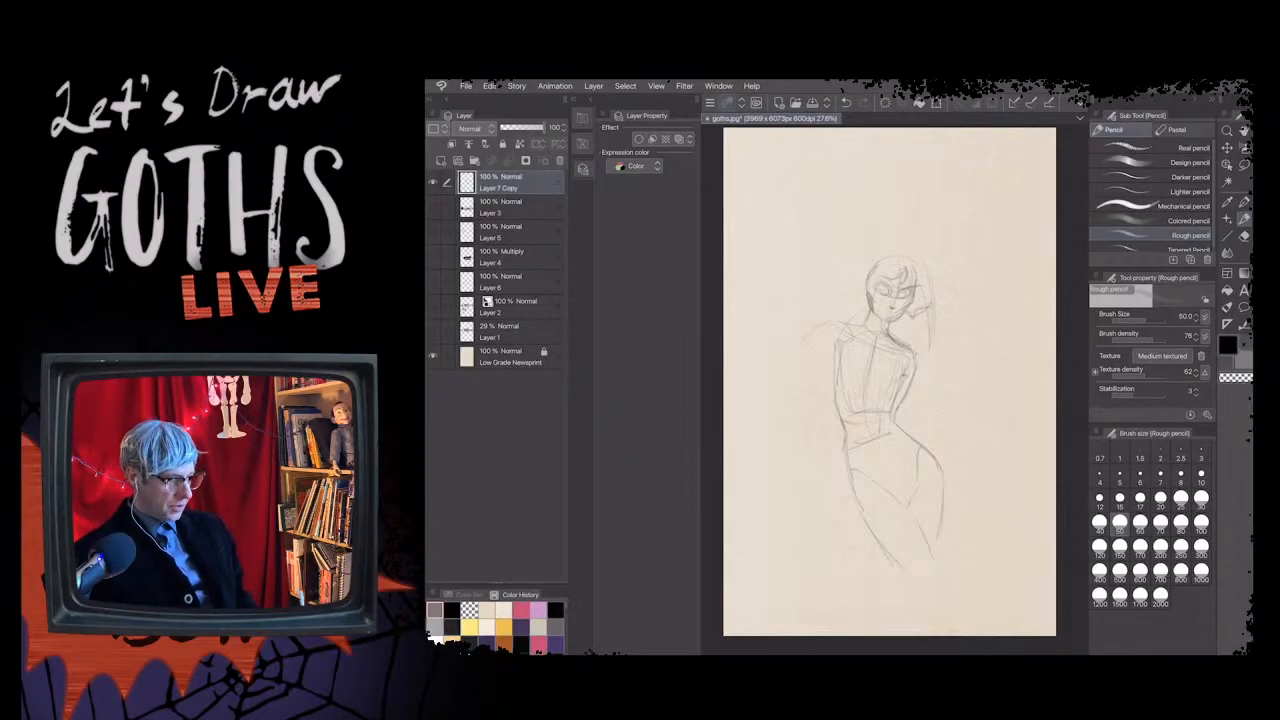
{"action": "left_click_drag", "start_coordinate": [917, 261], "coordinate": [938, 321]}
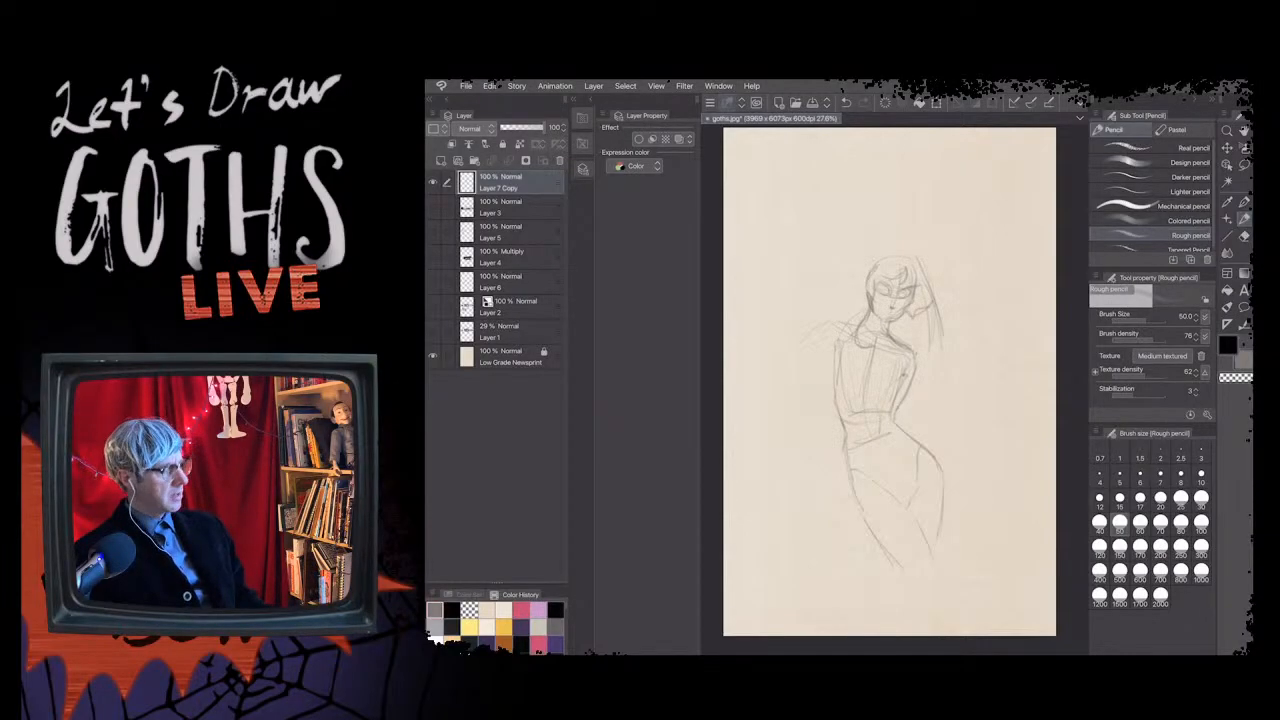
{"action": "left_click_drag", "start_coordinate": [846, 256], "coordinate": [857, 300]}
{"action": "left_click_drag", "start_coordinate": [853, 182], "coordinate": [843, 230]}
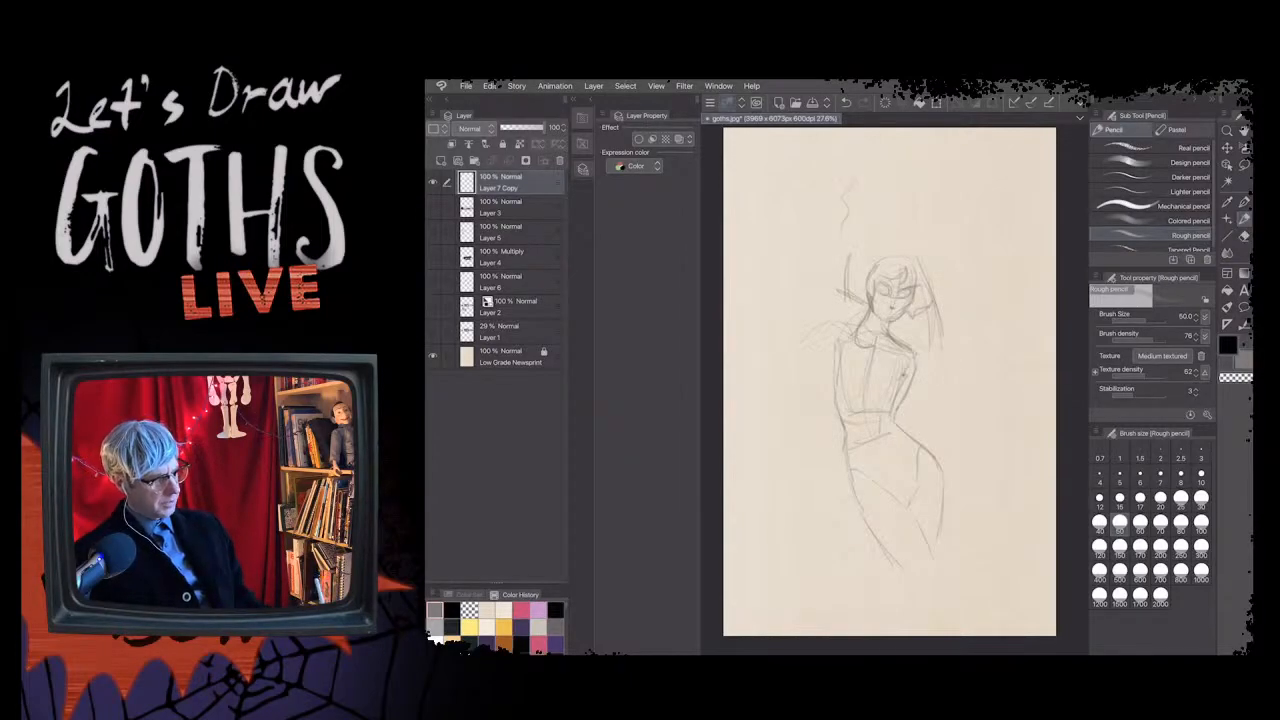
{"action": "left_click_drag", "start_coordinate": [866, 152], "coordinate": [888, 147]}
{"action": "mouse_move", "coordinate": [834, 188]}
{"action": "left_mouse_down"}
{"action": "mouse_move", "coordinate": [894, 160]}
{"action": "mouse_move", "coordinate": [864, 148]}
{"action": "mouse_move", "coordinate": [922, 222]}
{"action": "mouse_move", "coordinate": [924, 272]}
{"action": "mouse_move", "coordinate": [905, 167]}
{"action": "left_mouse_up"}
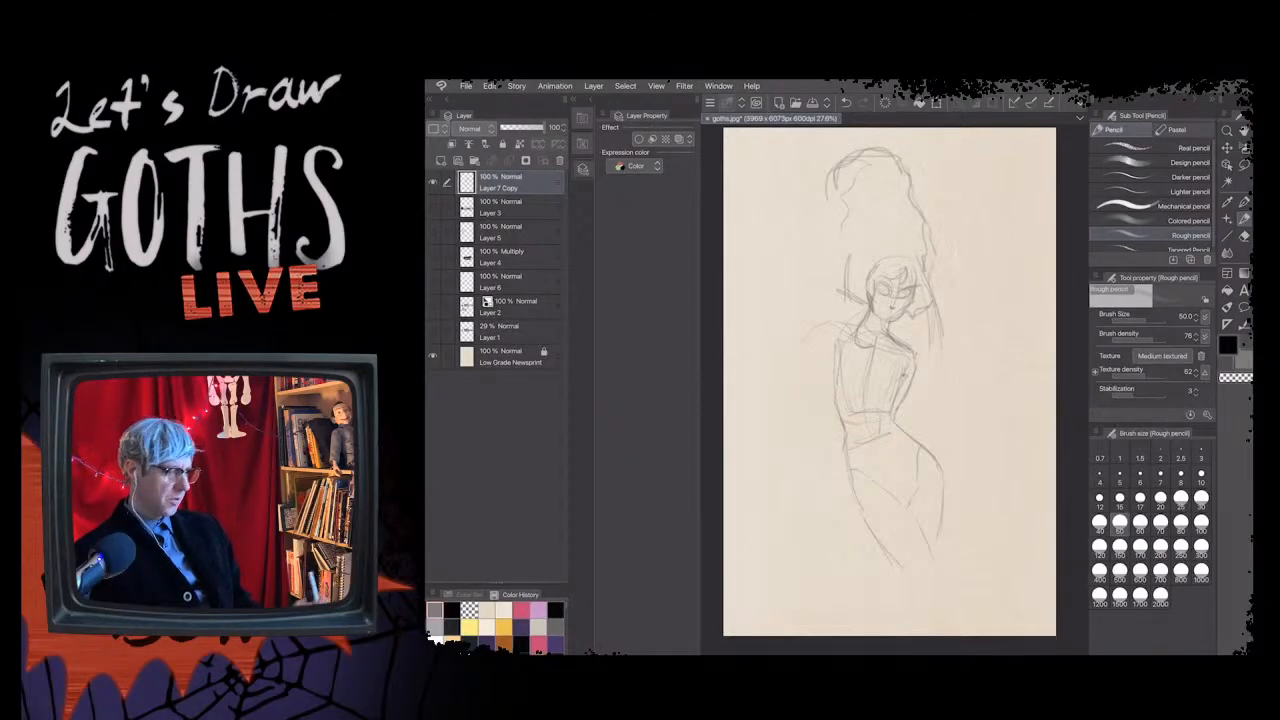
{"action": "left_click_drag", "start_coordinate": [829, 197], "coordinate": [838, 264]}
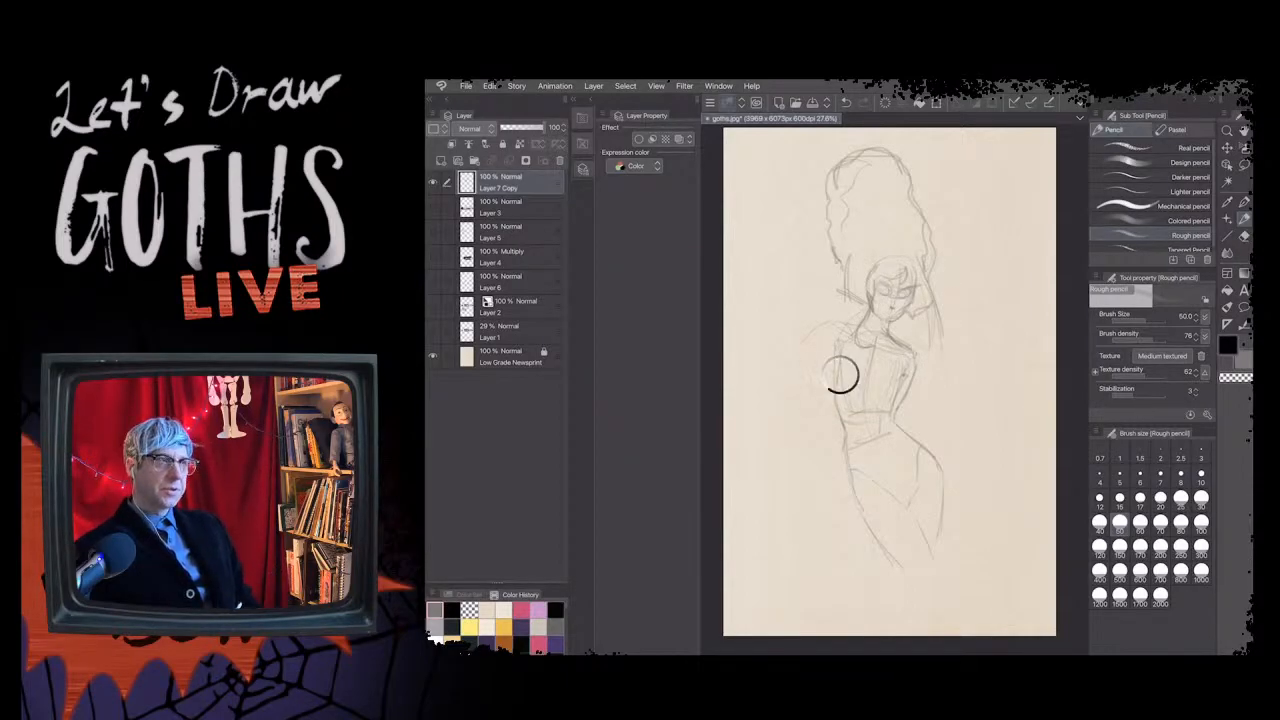
{"action": "key", "text": "ctrl+s"}
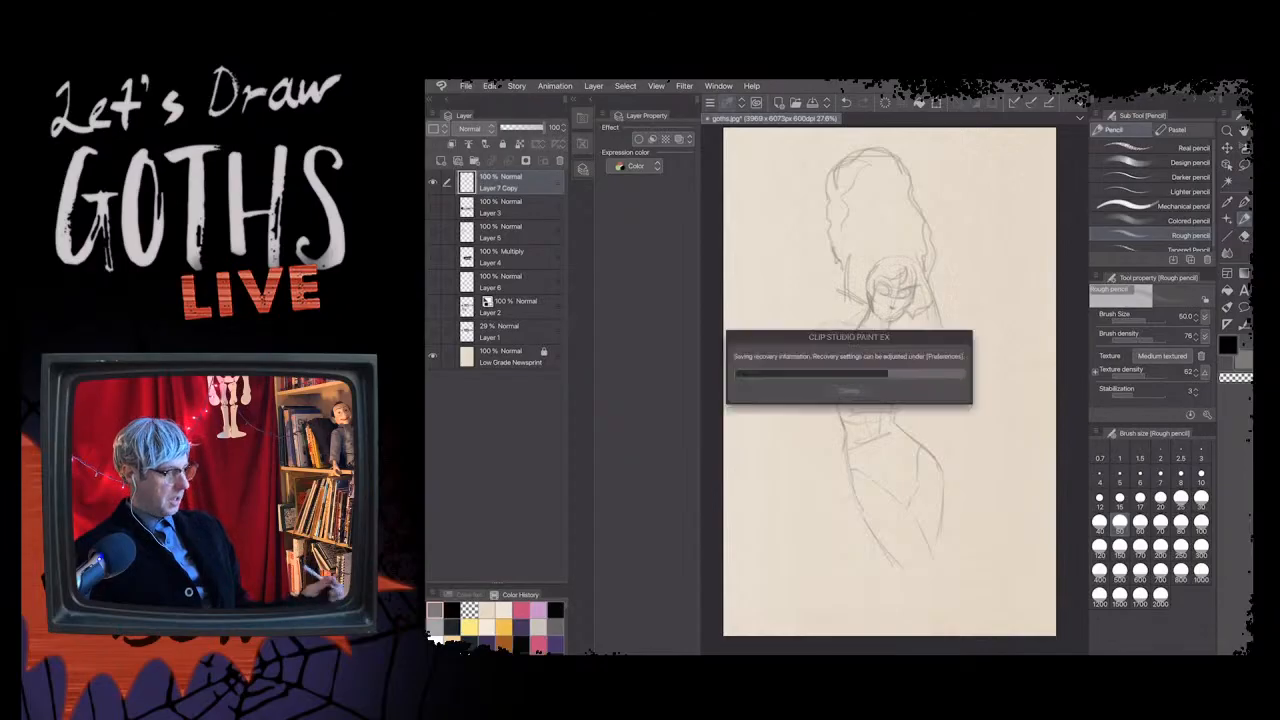
{"action": "left_click", "coordinate": [466, 85]}
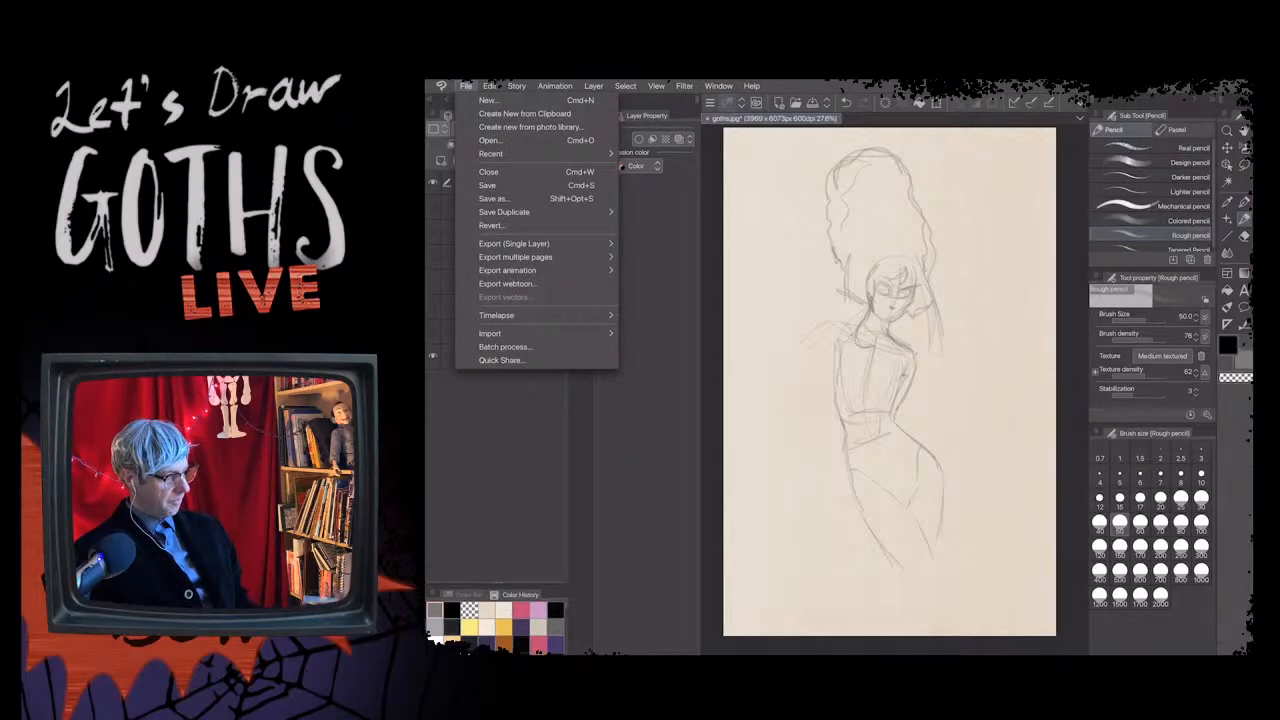
{"action": "key", "text": "Escape"}
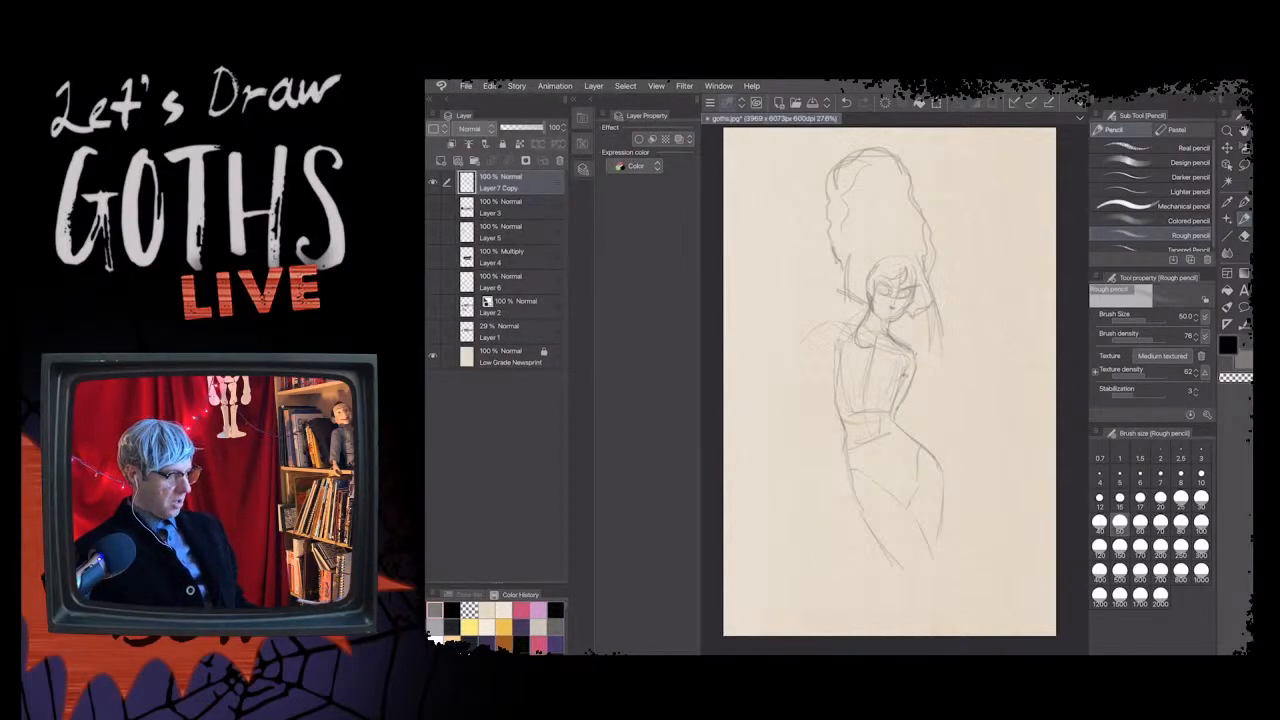
- Erase the stray lines in the outer hair strand with the Hard eraser, and redraw the strand with the Rough pencil
{"action": "key", "text": "e"}
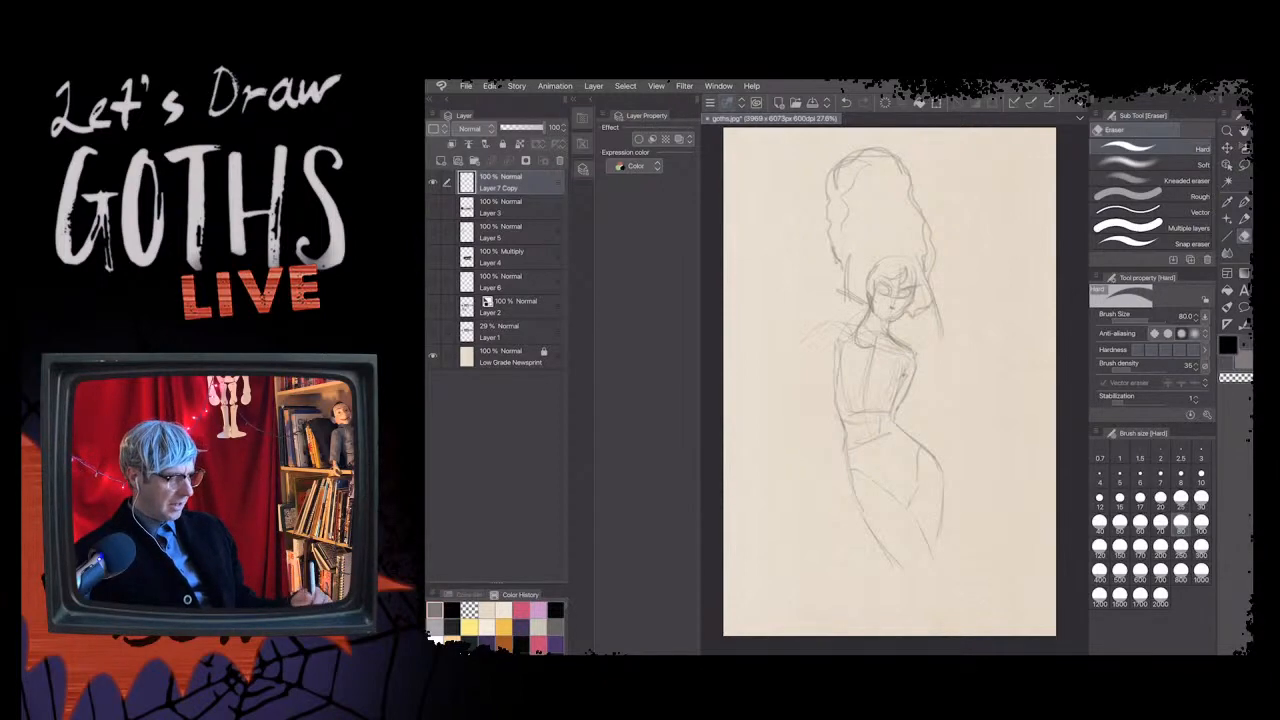
{"action": "key", "text": "p"}
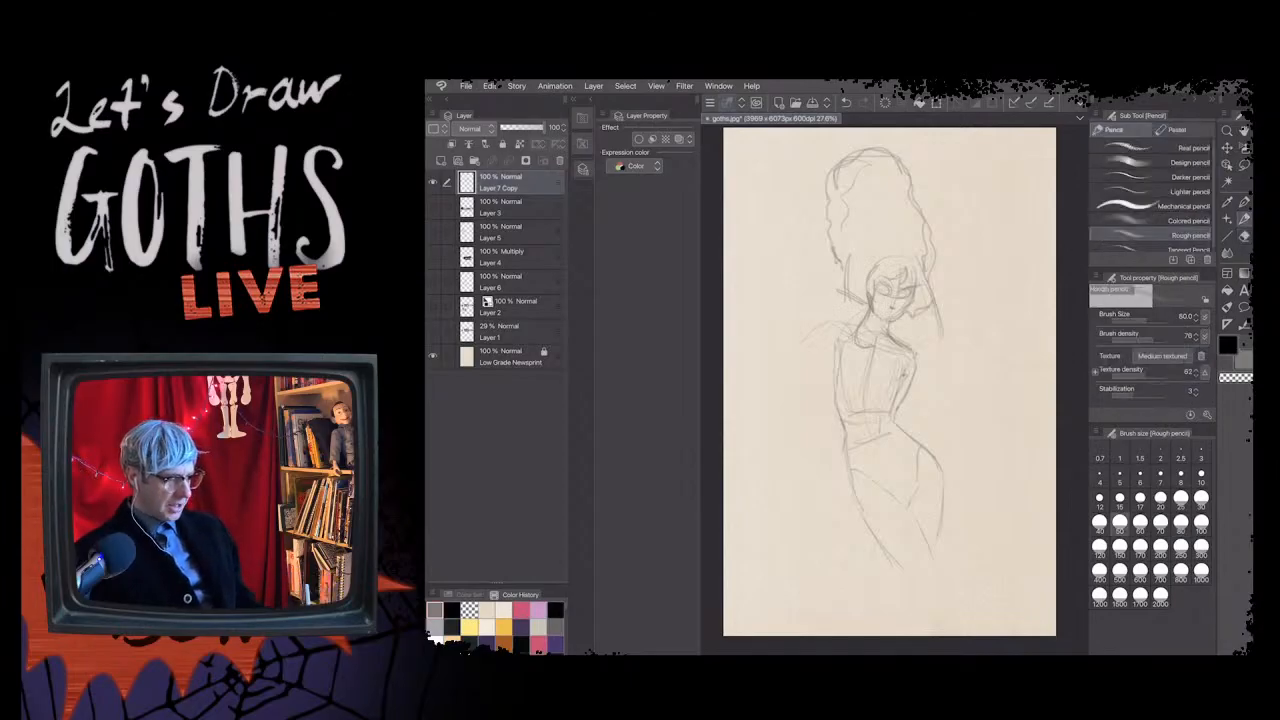
{"action": "left_click_drag", "start_coordinate": [937, 301], "coordinate": [939, 325]}
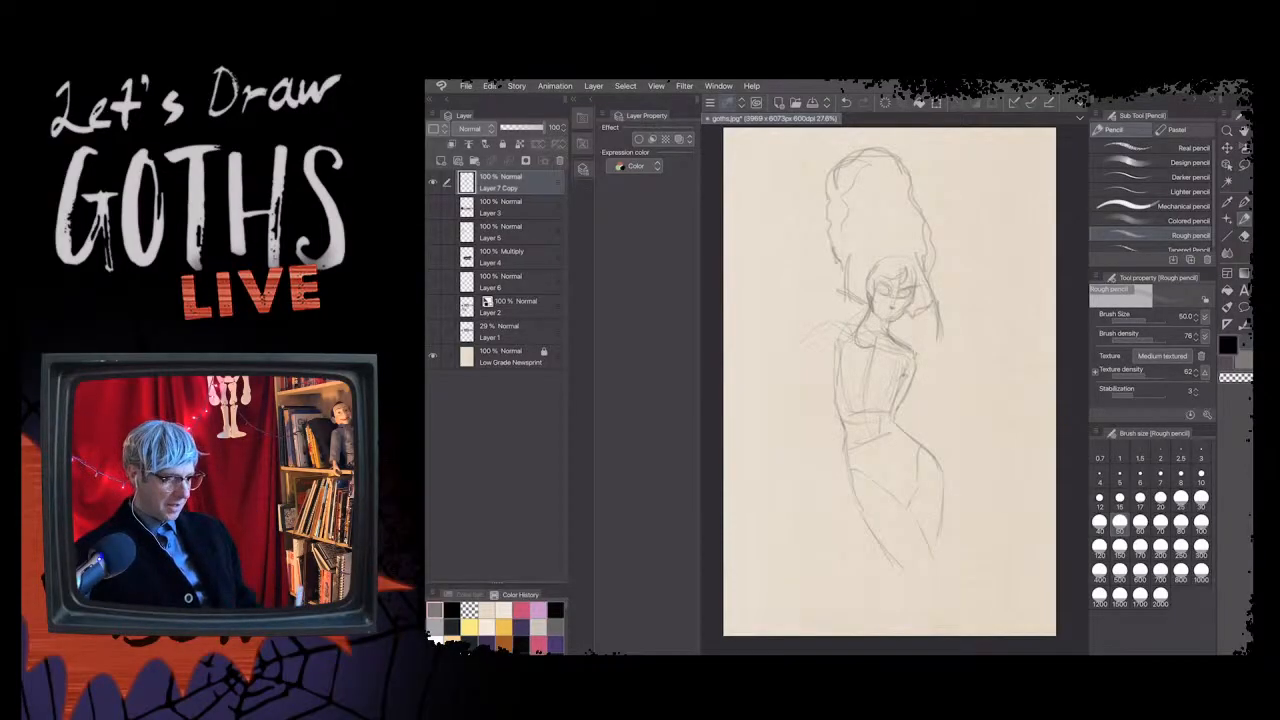
- Ink the hairdo's wavy right edge and its long hanging strand in black with the Textured pen at size 25
{"action": "key", "text": "c"}
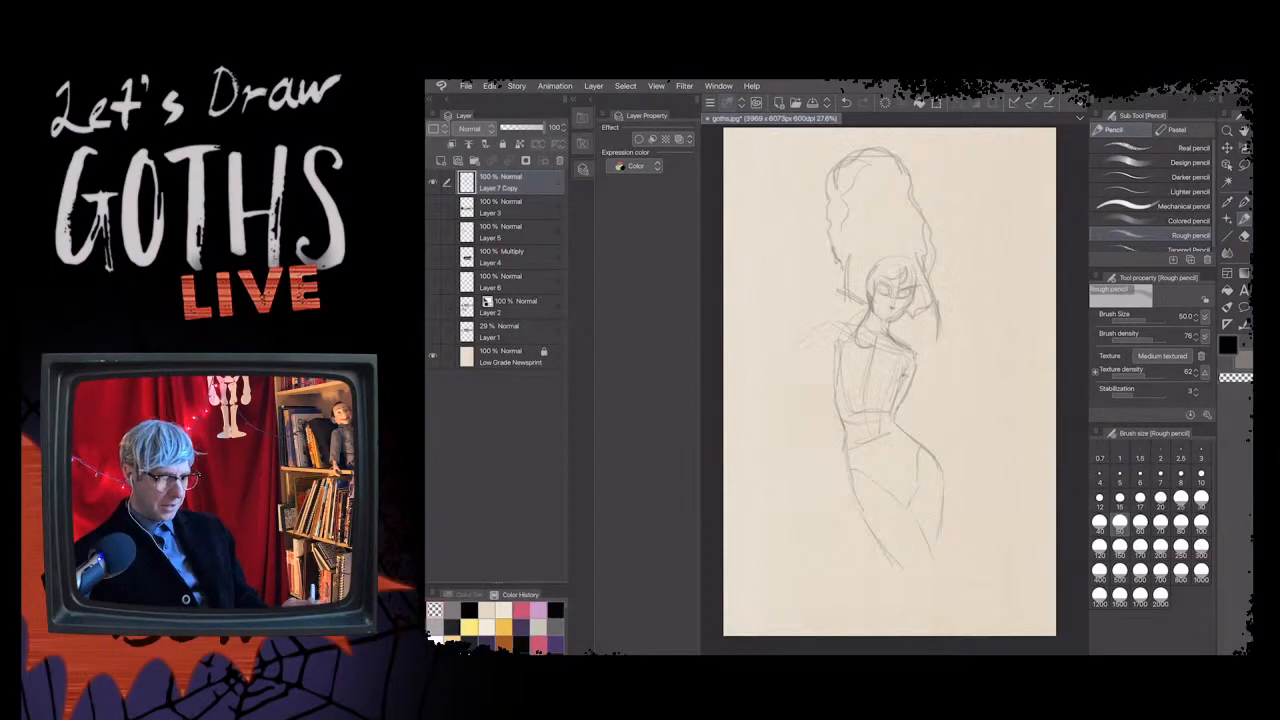
{"action": "key", "text": "p"}
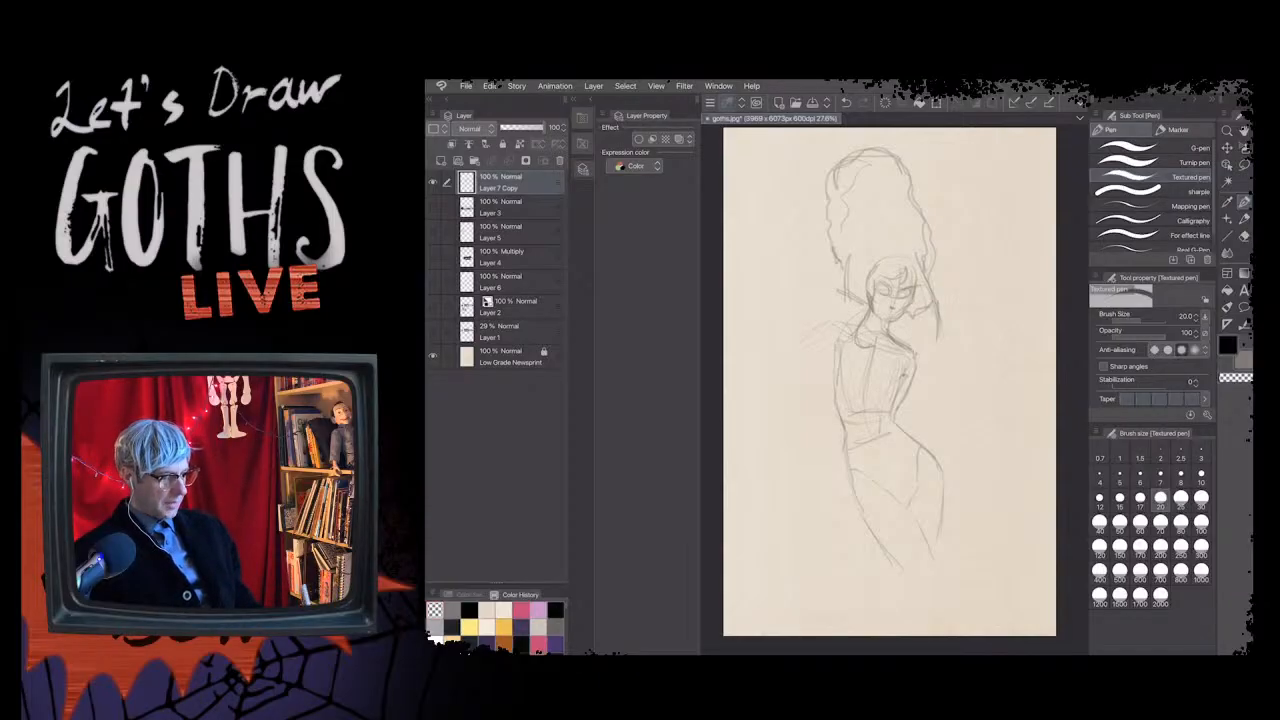
{"action": "key", "text": "c"}
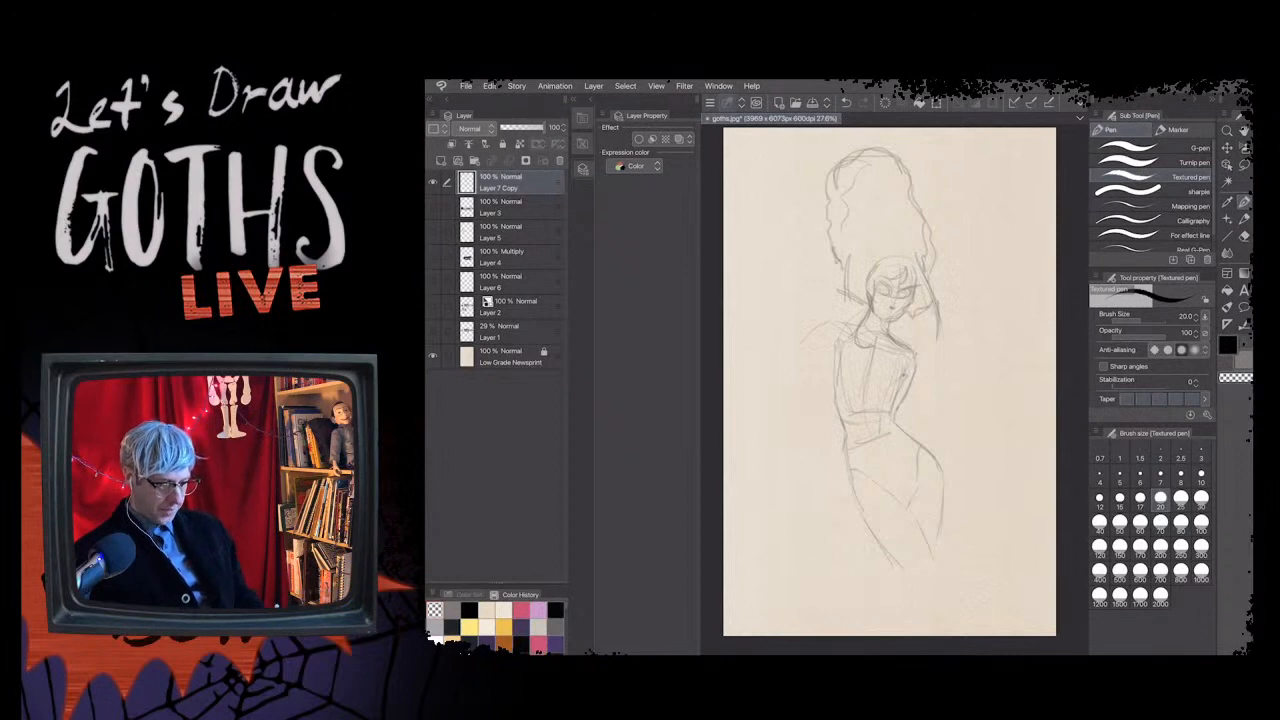
{"action": "key", "text": "bracketright"}
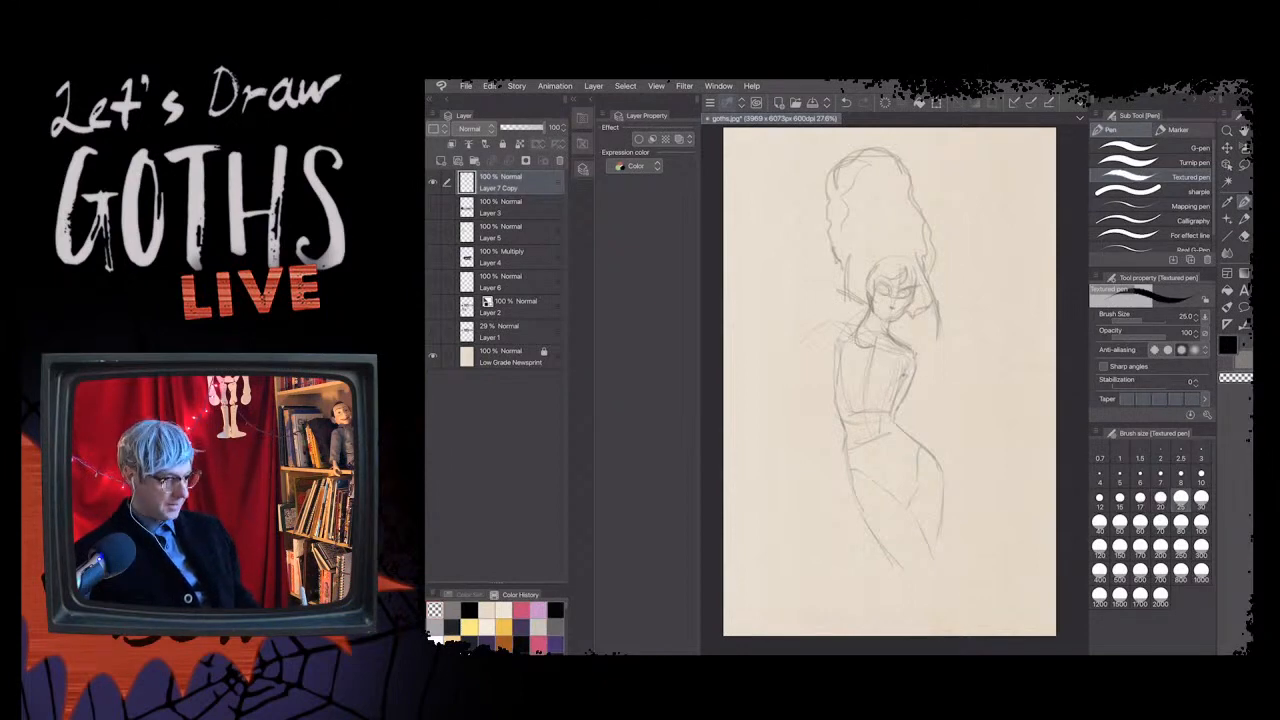
{"action": "mouse_move", "coordinate": [921, 252]}
{"action": "left_mouse_down"}
{"action": "mouse_move", "coordinate": [940, 352]}
{"action": "mouse_move", "coordinate": [926, 276]}
{"action": "left_mouse_up"}
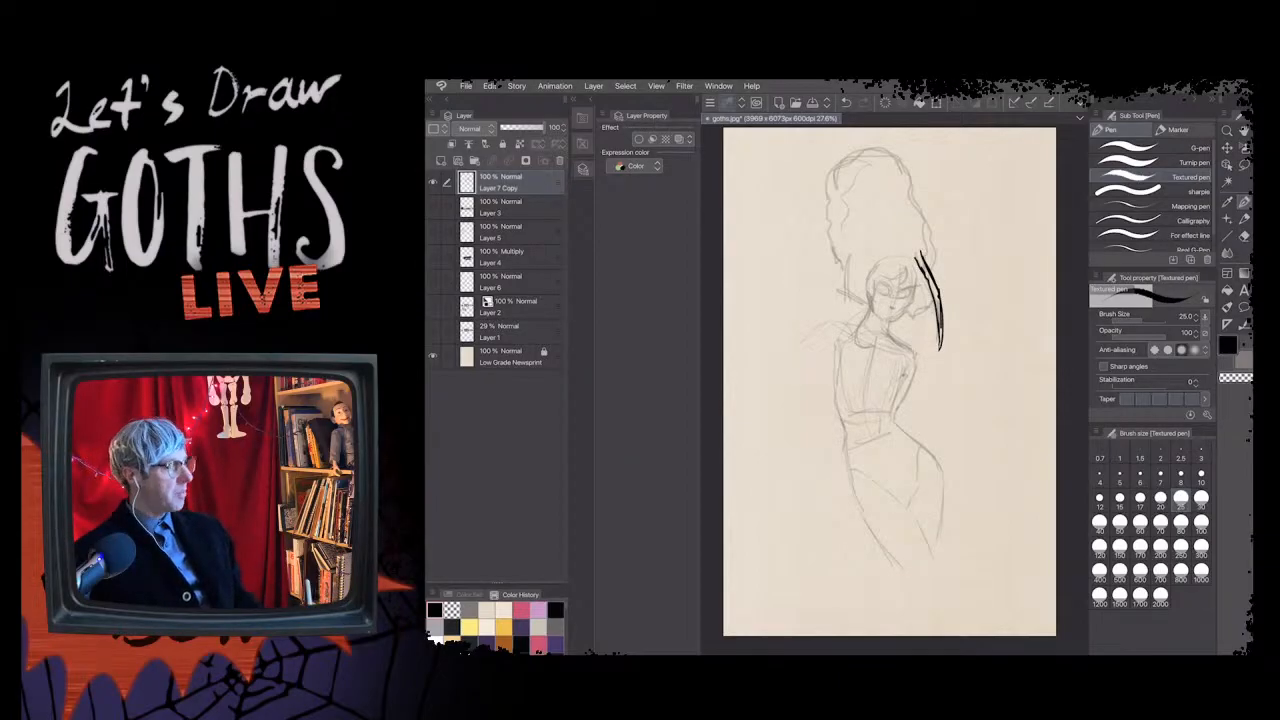
{"action": "left_click_drag", "start_coordinate": [918, 239], "coordinate": [936, 271]}
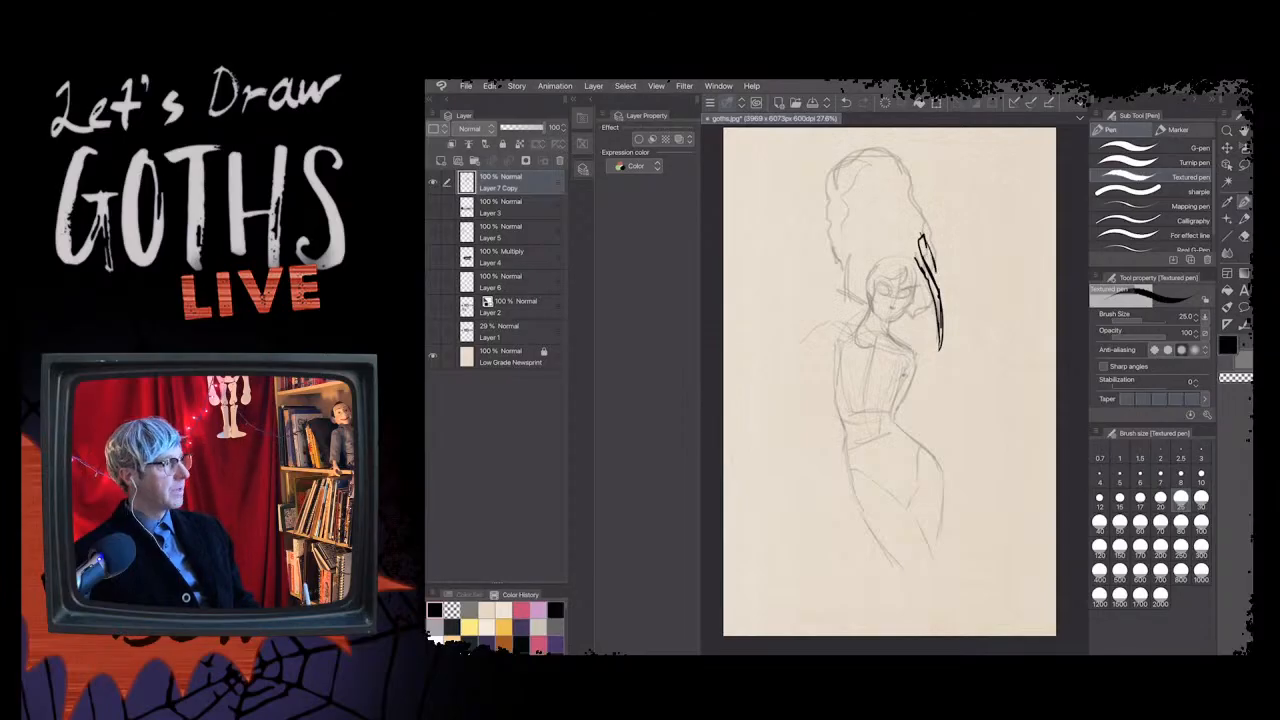
{"action": "left_click_drag", "start_coordinate": [921, 228], "coordinate": [933, 262]}
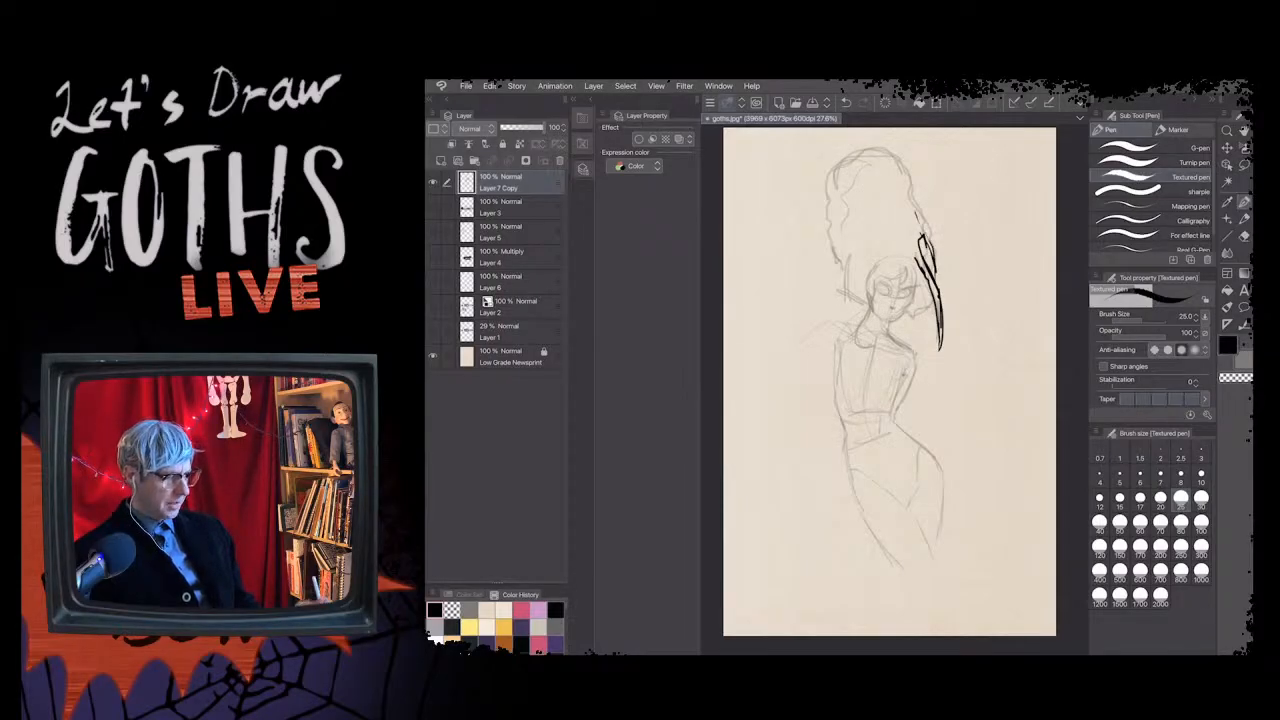
{"action": "left_click_drag", "start_coordinate": [916, 209], "coordinate": [925, 236]}
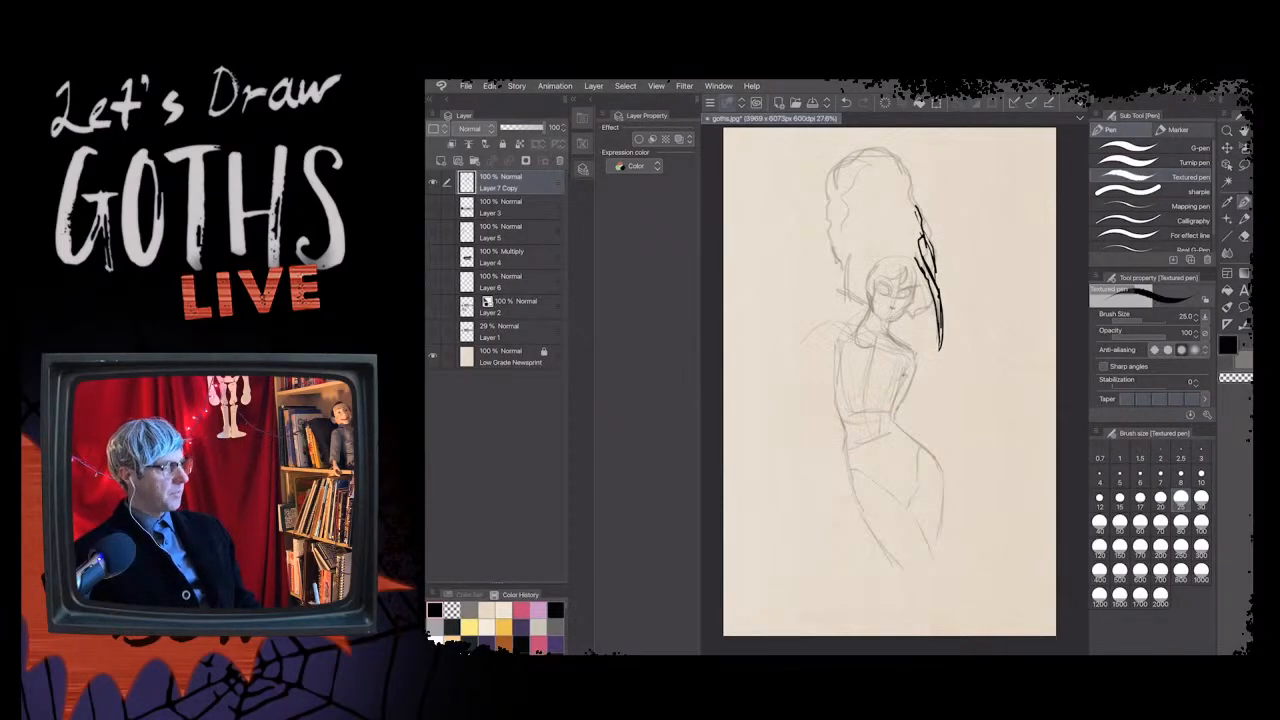
{"action": "left_click_drag", "start_coordinate": [905, 172], "coordinate": [917, 206]}
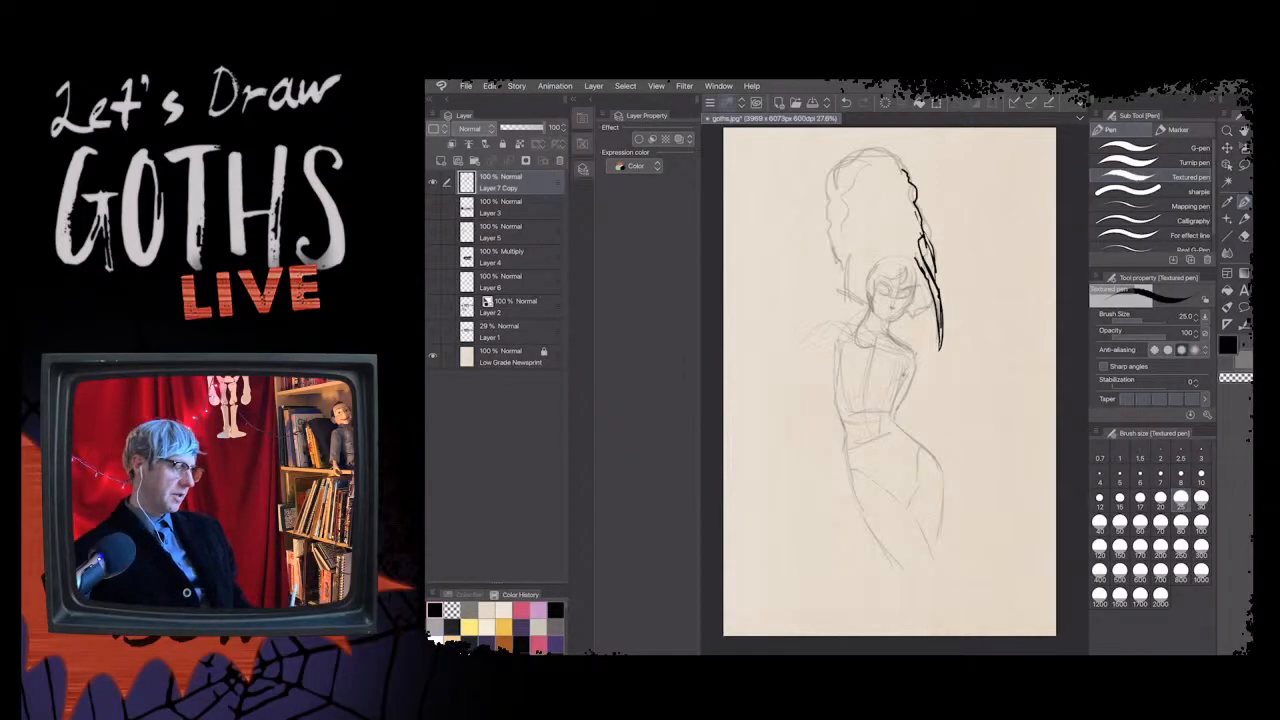
- Ink the hairdo's outline over the crown and down the left side, ending in an outward flick at neck level
{"action": "mouse_move", "coordinate": [897, 152]}
{"action": "left_mouse_down"}
{"action": "mouse_move", "coordinate": [904, 170]}
{"action": "mouse_move", "coordinate": [858, 142]}
{"action": "mouse_move", "coordinate": [825, 193]}
{"action": "left_mouse_up"}
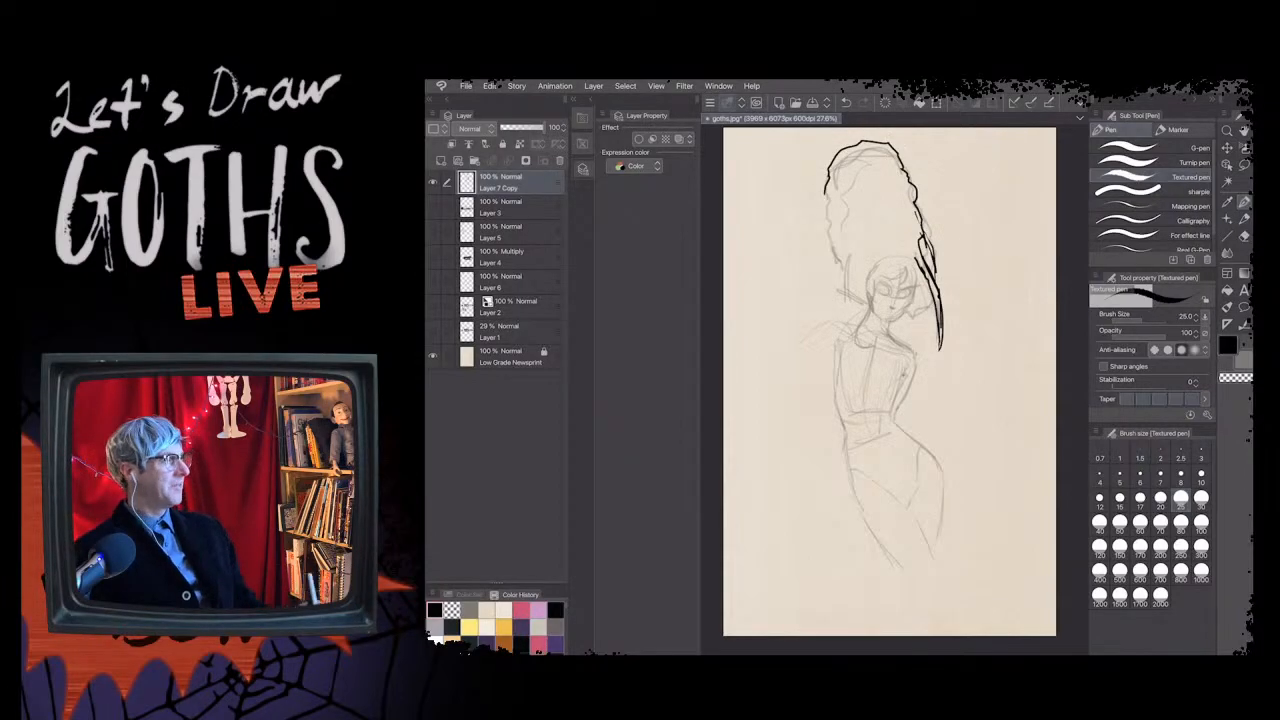
{"action": "left_click_drag", "start_coordinate": [825, 196], "coordinate": [831, 250]}
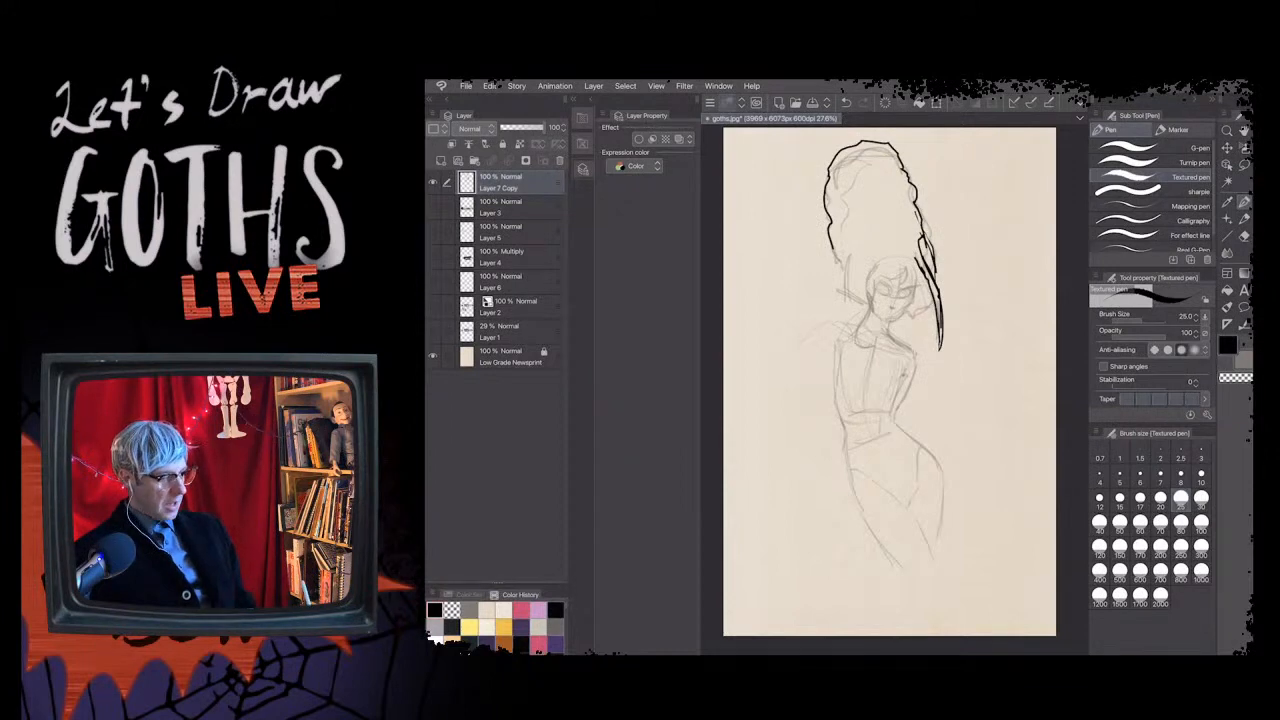
{"action": "left_click_drag", "start_coordinate": [830, 246], "coordinate": [836, 302]}
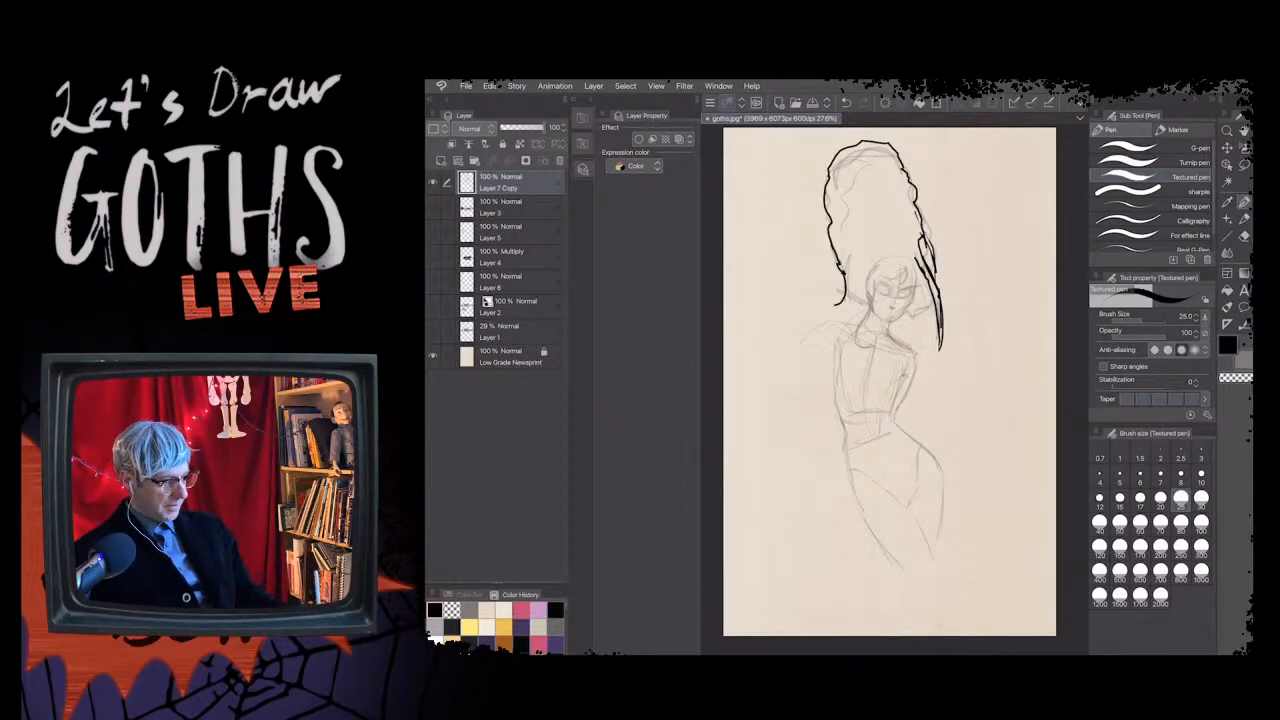
{"action": "left_click_drag", "start_coordinate": [850, 290], "coordinate": [836, 306]}
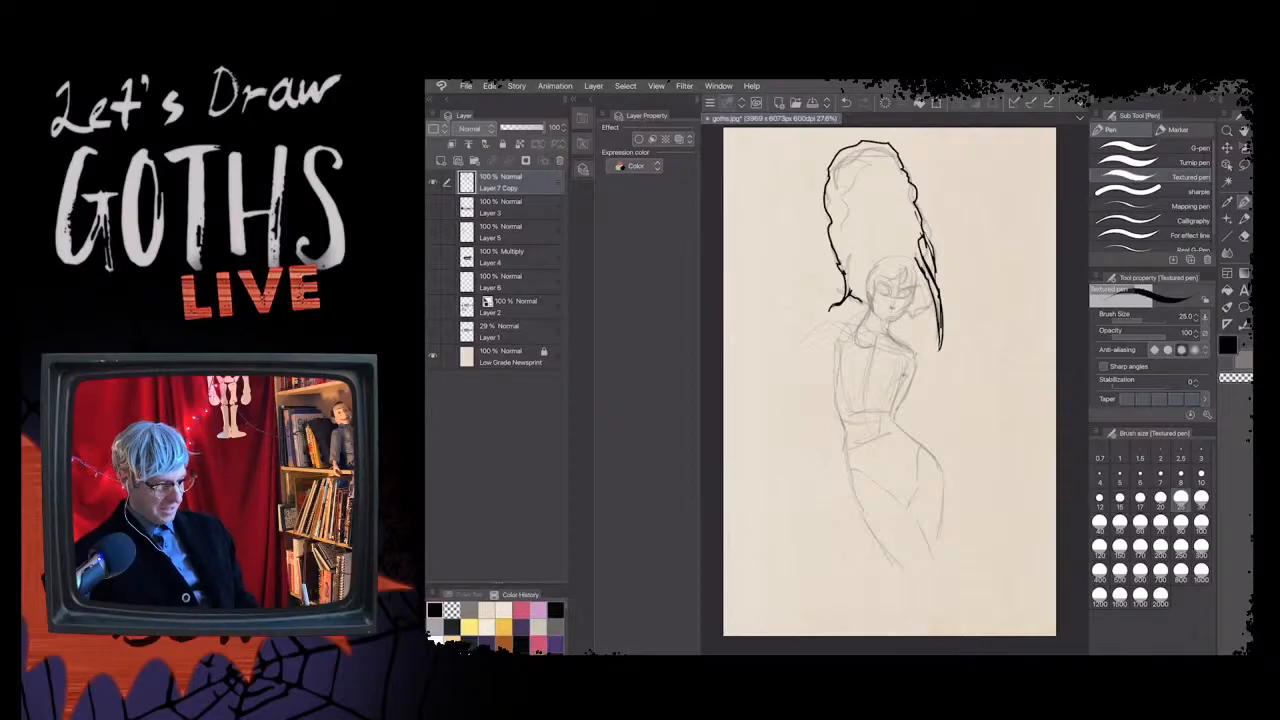
- Ink the curled strand on the left of the face with a thickened root, and the small curls beside the right cheek
{"action": "mouse_move", "coordinate": [862, 278]}
{"action": "left_mouse_down"}
{"action": "mouse_move", "coordinate": [851, 344]}
{"action": "mouse_move", "coordinate": [876, 347]}
{"action": "mouse_move", "coordinate": [854, 348]}
{"action": "mouse_move", "coordinate": [861, 295]}
{"action": "left_mouse_up"}
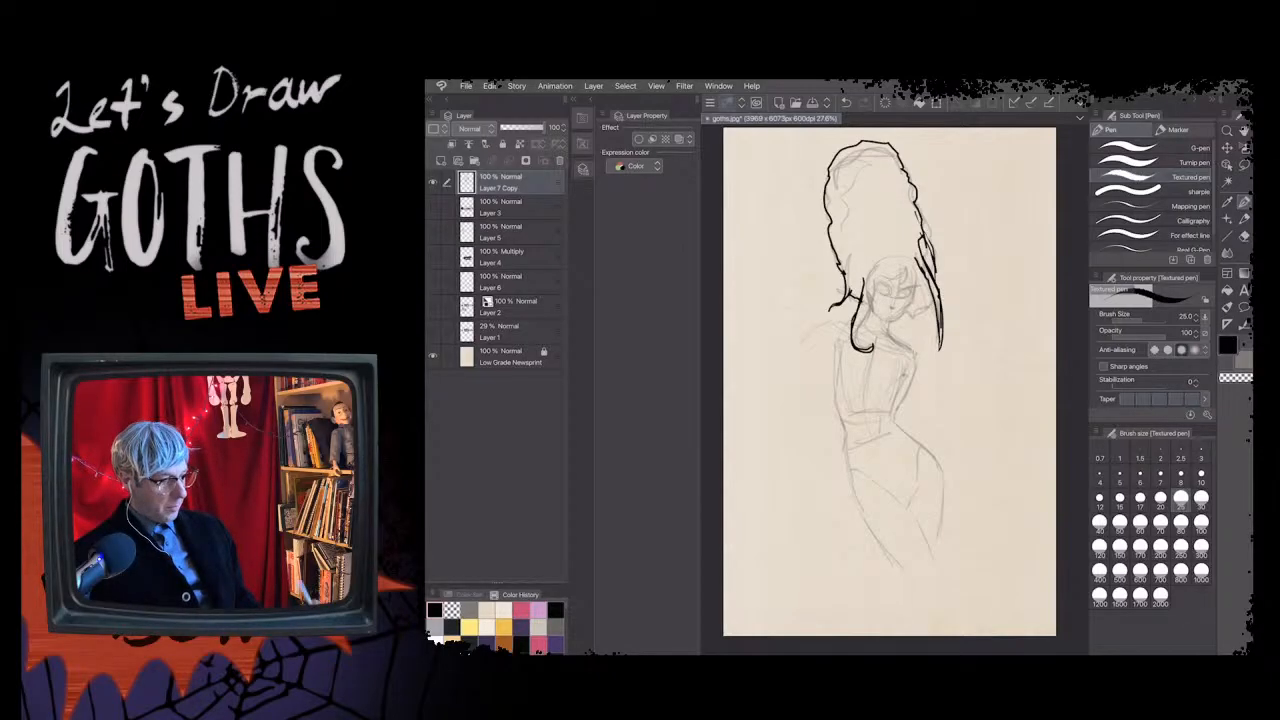
{"action": "key", "text": "ctrl+z"}
{"action": "left_click_drag", "start_coordinate": [858, 349], "coordinate": [861, 305]}
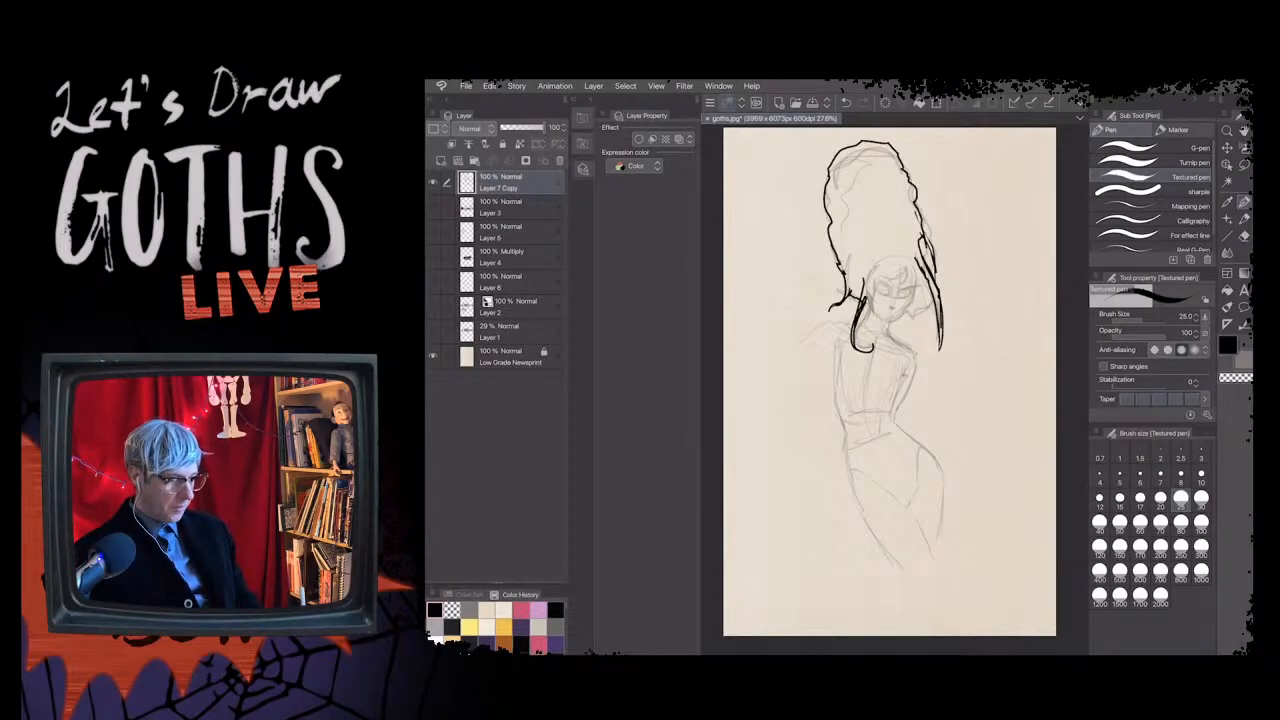
{"action": "left_click_drag", "start_coordinate": [865, 287], "coordinate": [856, 314]}
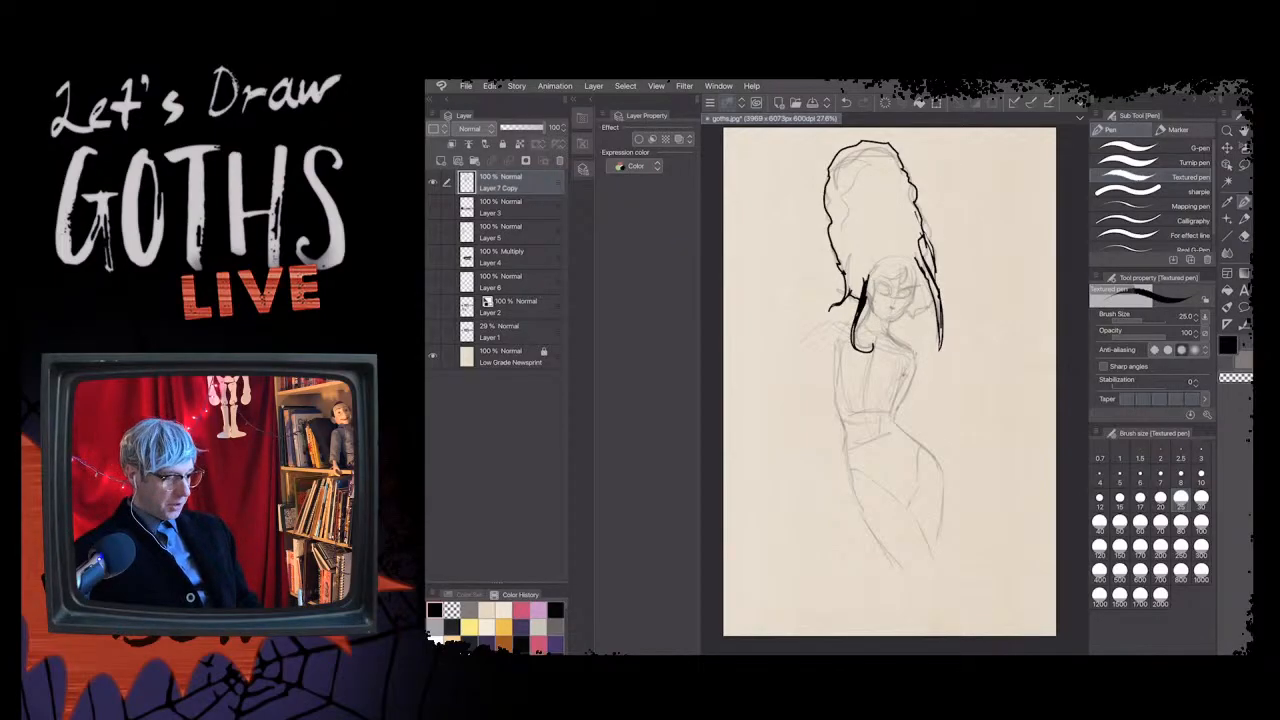
{"action": "mouse_move", "coordinate": [915, 307]}
{"action": "left_mouse_down"}
{"action": "mouse_move", "coordinate": [921, 330]}
{"action": "mouse_move", "coordinate": [925, 314]}
{"action": "left_mouse_up"}
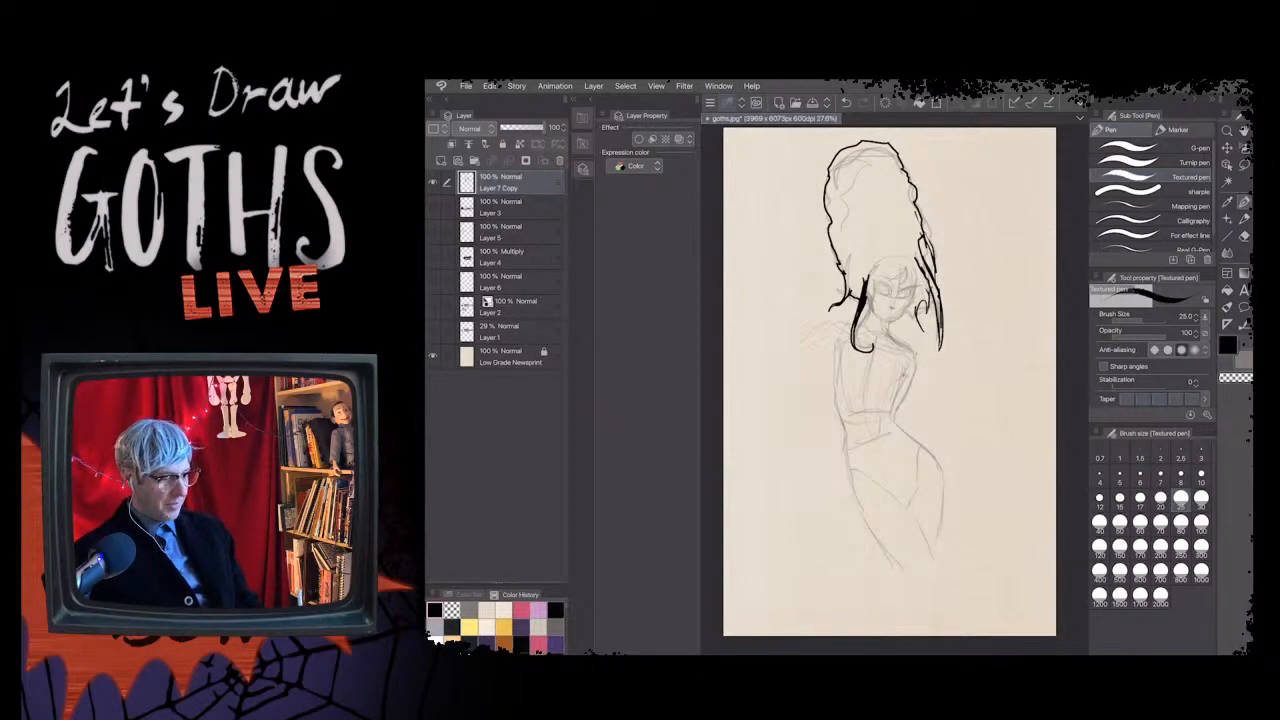
{"action": "left_click_drag", "start_coordinate": [913, 305], "coordinate": [910, 319]}
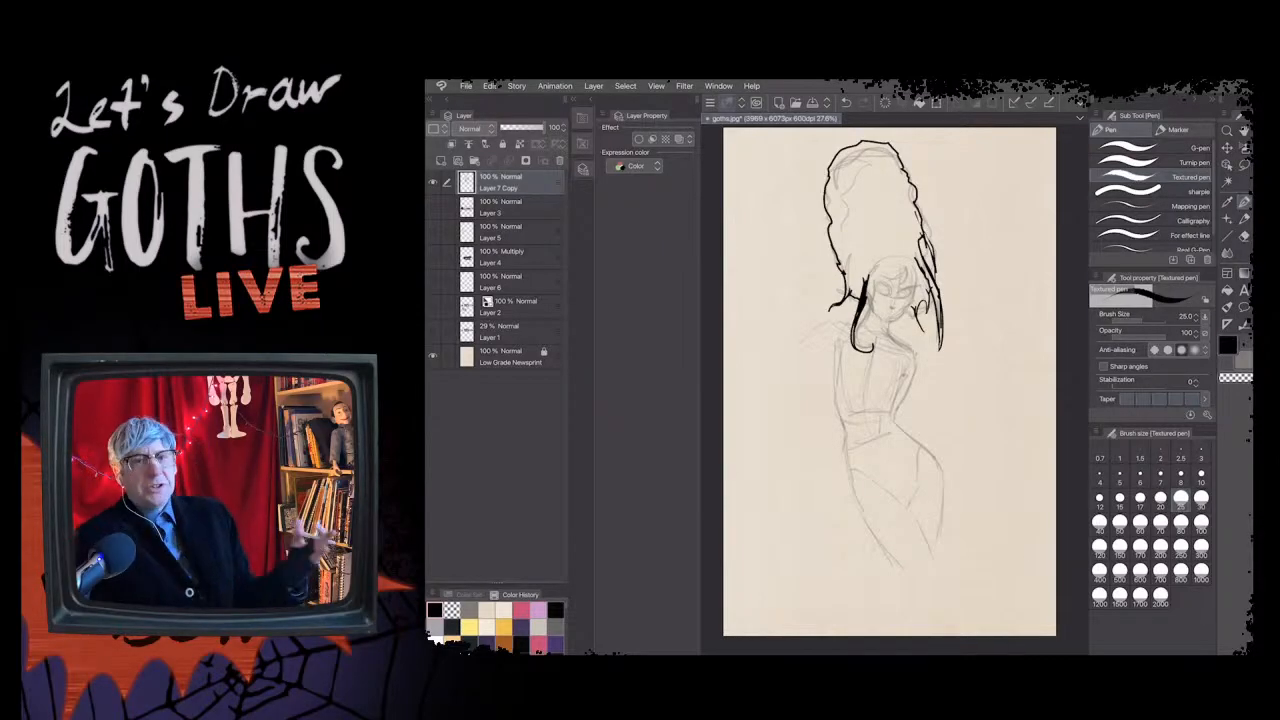
- Ink the swept fringe across the forehead, with a short overlapping lock near its right end
{"action": "scroll", "coordinate": [850, 284], "scroll_direction": "up", "scroll_amount": 3}
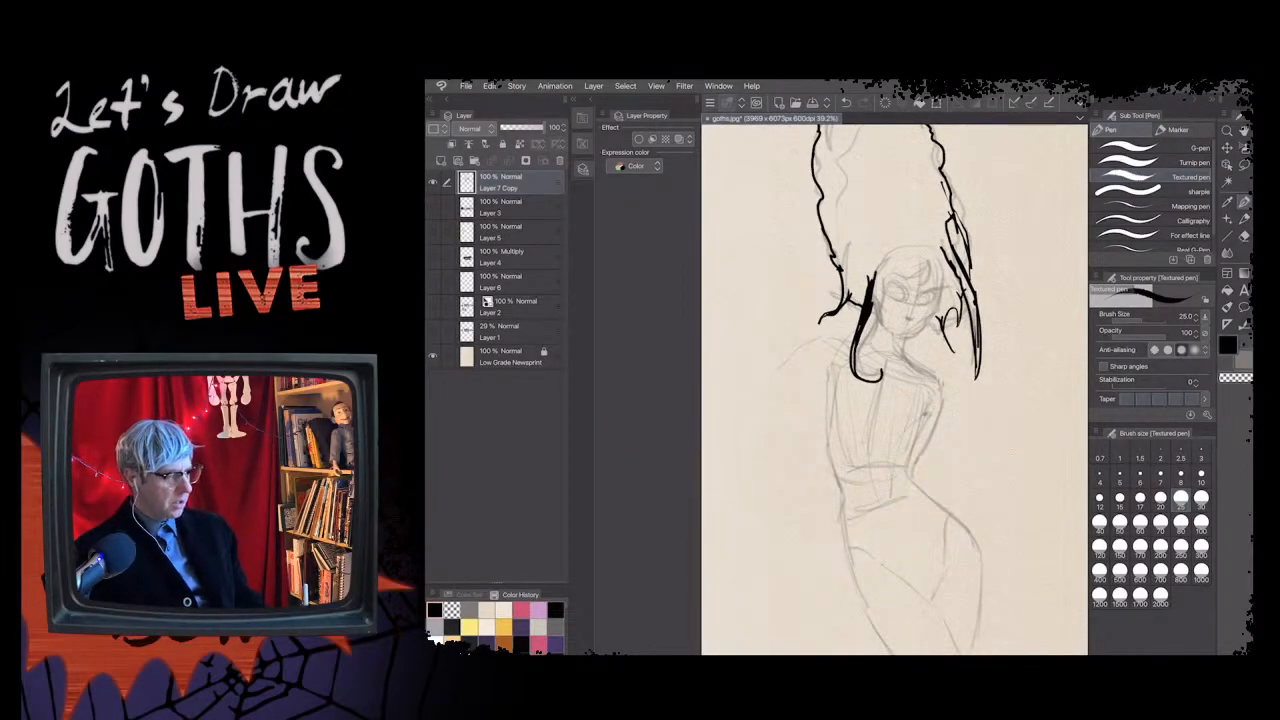
{"action": "left_click_drag", "start_coordinate": [924, 266], "coordinate": [881, 284]}
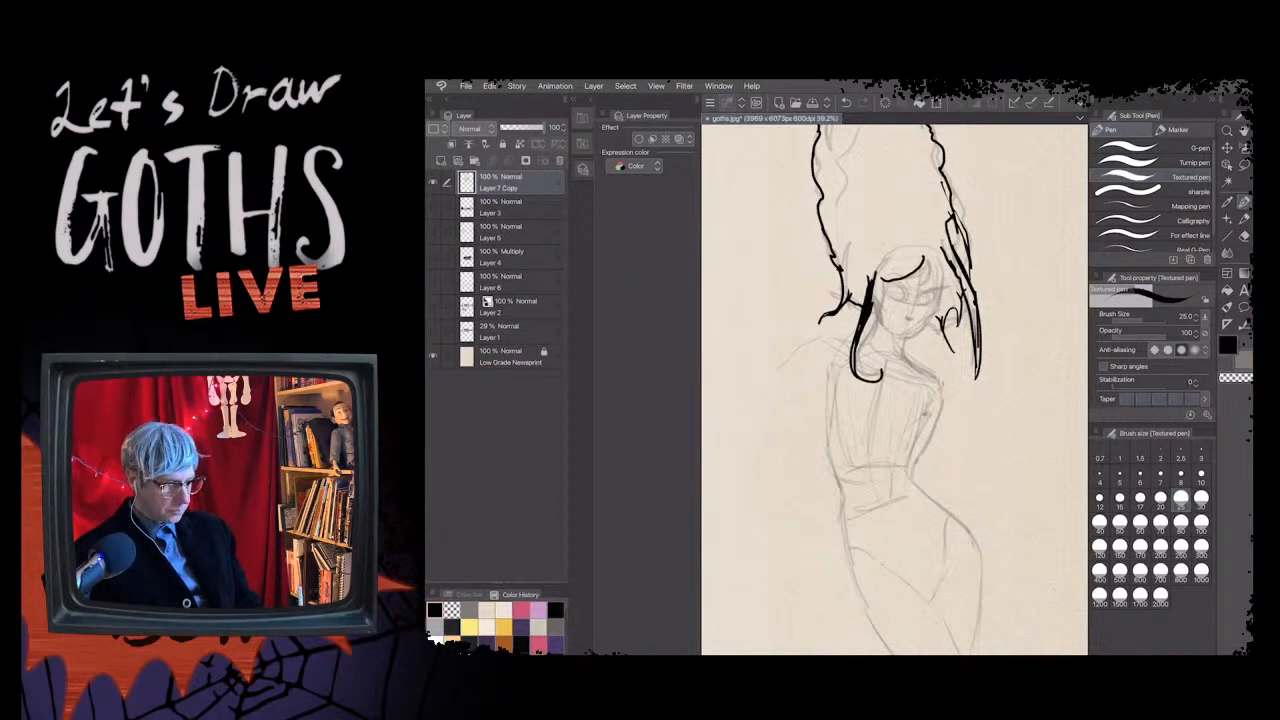
{"action": "left_click_drag", "start_coordinate": [913, 286], "coordinate": [933, 252]}
{"action": "key", "text": "ctrl+z"}
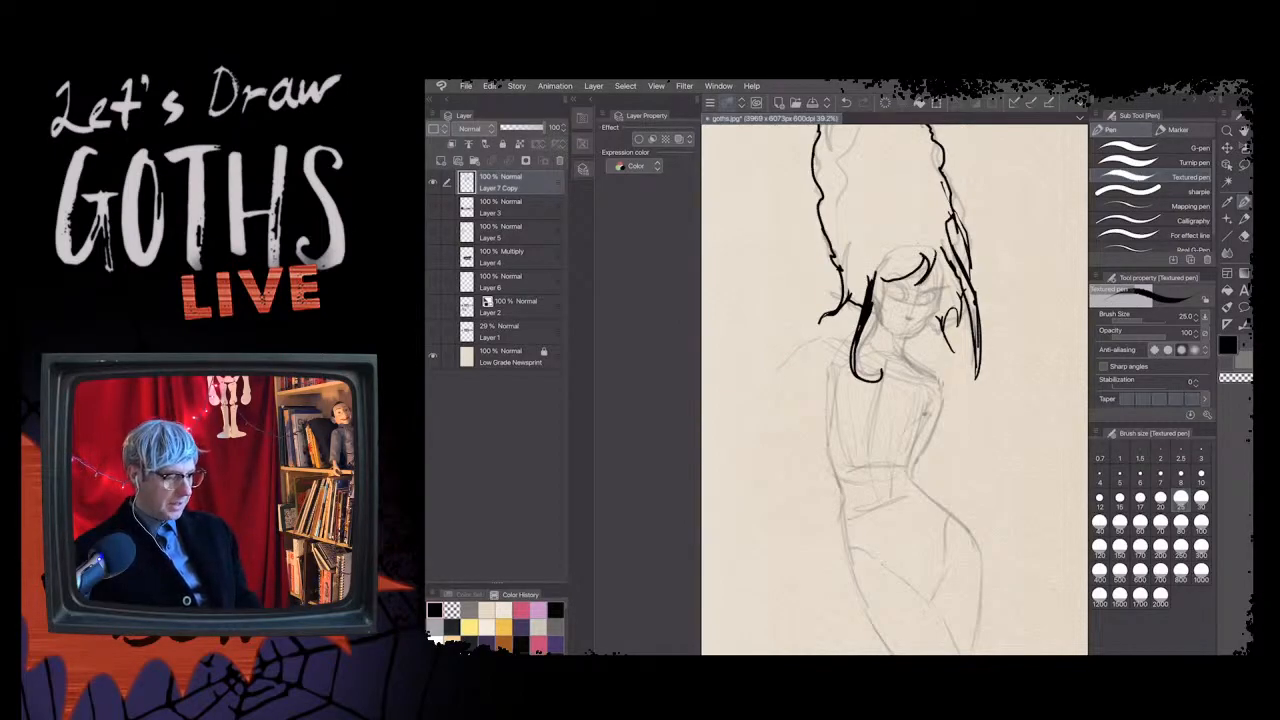
{"action": "key", "text": "ctrl+z"}
{"action": "key", "text": "ctrl+y"}
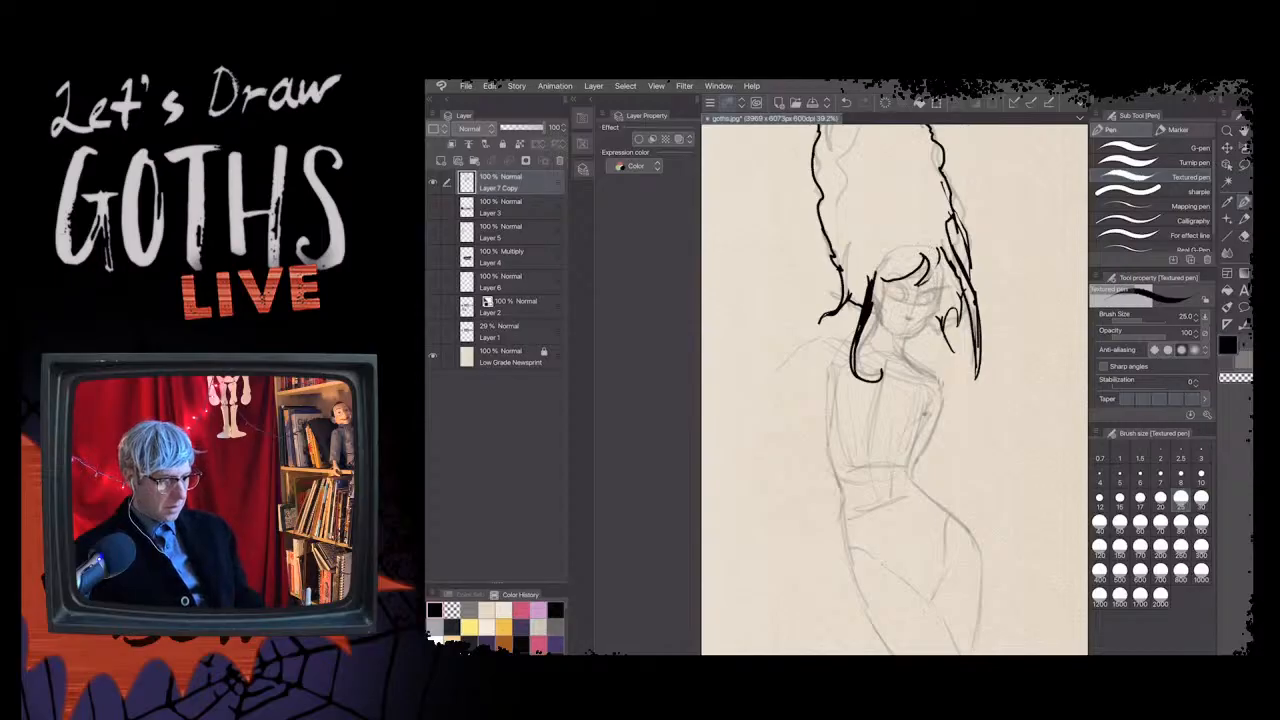
- Fill in the hair at the right temple and the hanging strand below it with dense black strokes
{"action": "mouse_move", "coordinate": [930, 255]}
{"action": "left_mouse_down"}
{"action": "mouse_move", "coordinate": [970, 296]}
{"action": "mouse_move", "coordinate": [978, 350]}
{"action": "left_mouse_up"}
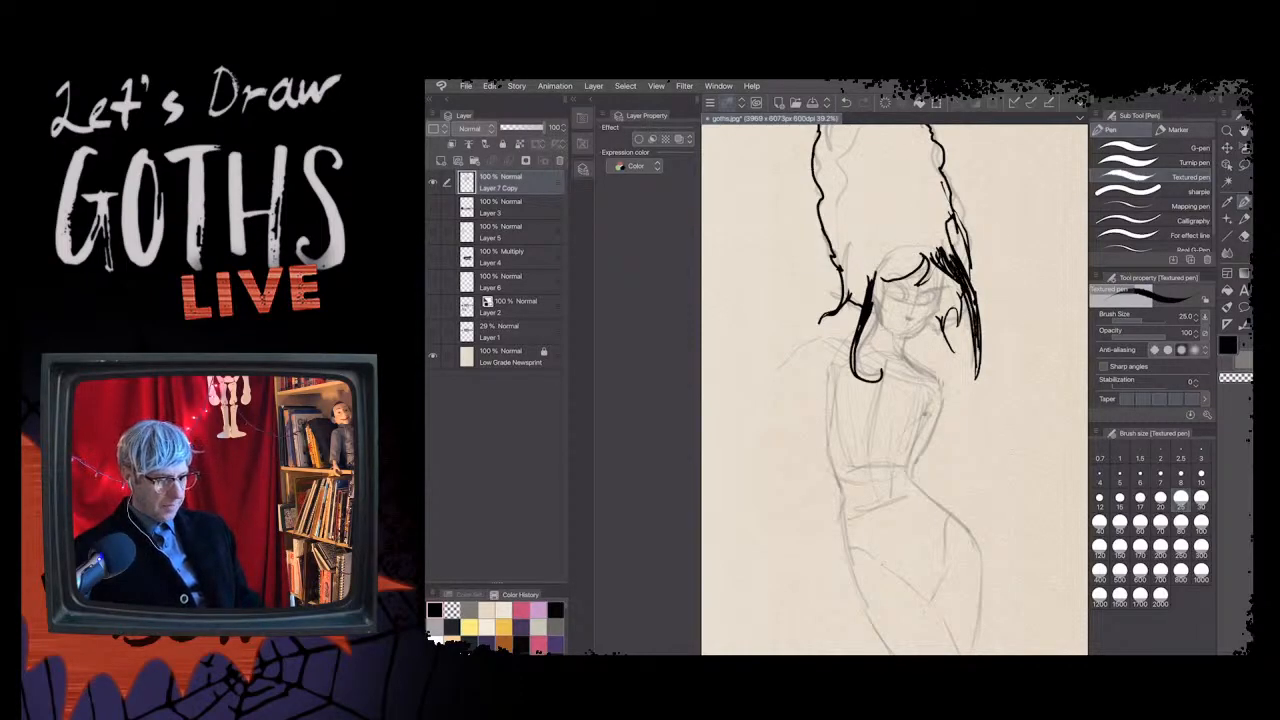
{"action": "left_click_drag", "start_coordinate": [964, 278], "coordinate": [978, 314]}
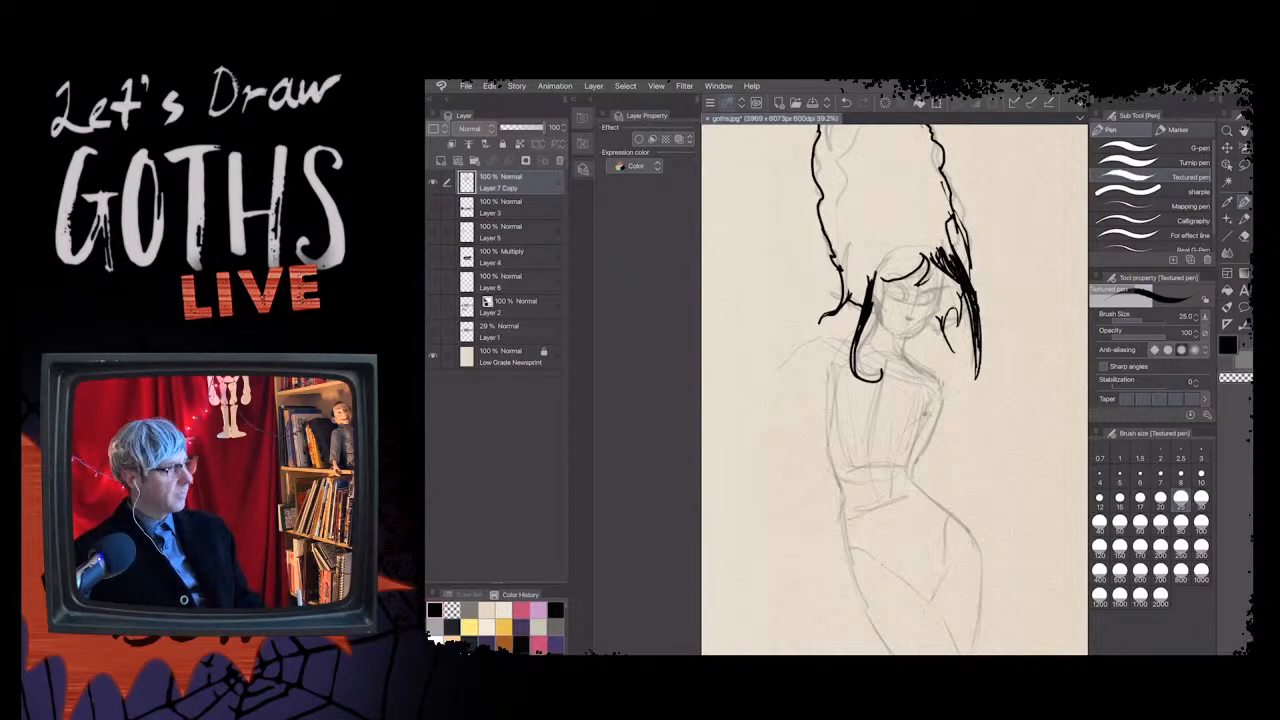
{"action": "left_click_drag", "start_coordinate": [958, 277], "coordinate": [944, 306]}
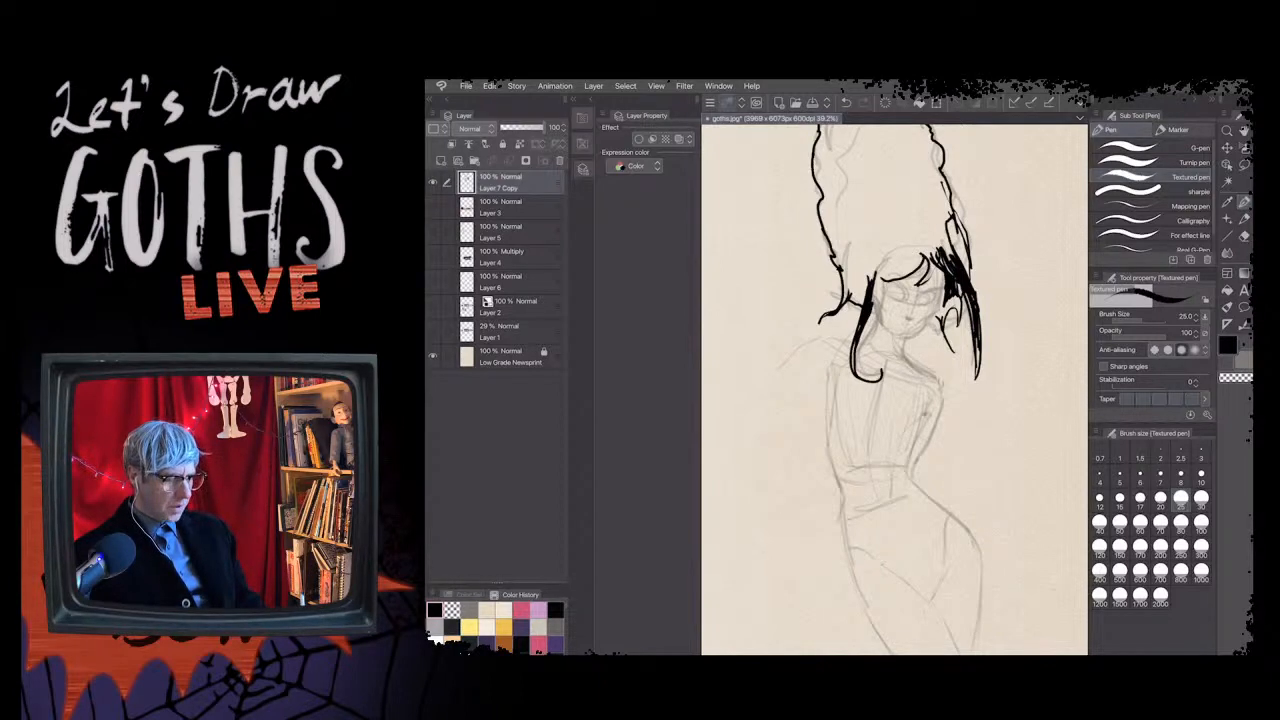
{"action": "mouse_move", "coordinate": [956, 221]}
{"action": "left_mouse_down"}
{"action": "mouse_move", "coordinate": [958, 247]}
{"action": "mouse_move", "coordinate": [942, 224]}
{"action": "mouse_move", "coordinate": [944, 255]}
{"action": "left_mouse_up"}
{"action": "mouse_move", "coordinate": [954, 229]}
{"action": "left_mouse_down"}
{"action": "mouse_move", "coordinate": [948, 255]}
{"action": "mouse_move", "coordinate": [941, 231]}
{"action": "mouse_move", "coordinate": [937, 245]}
{"action": "left_mouse_up"}
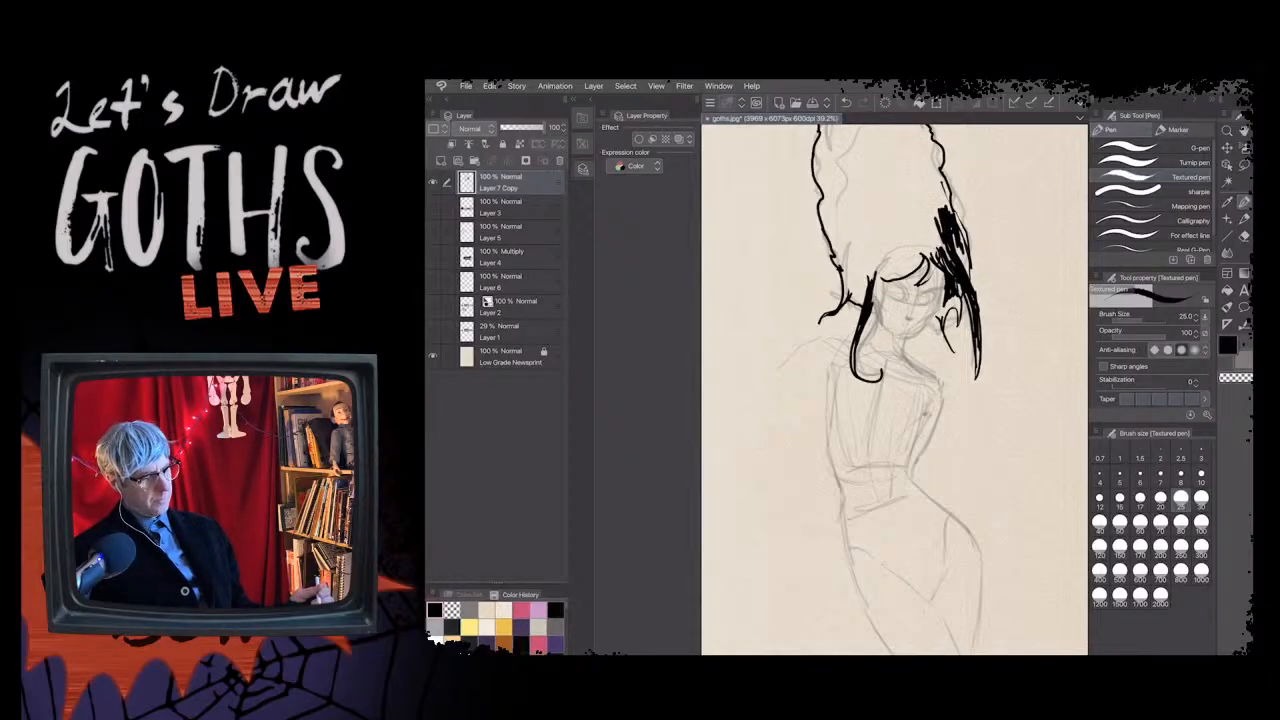
- Ink bold black hair bands across the lower half of the hairdo above the fringe with the pen at size 60
{"action": "scroll", "coordinate": [894, 389], "scroll_direction": "down", "scroll_amount": 2}
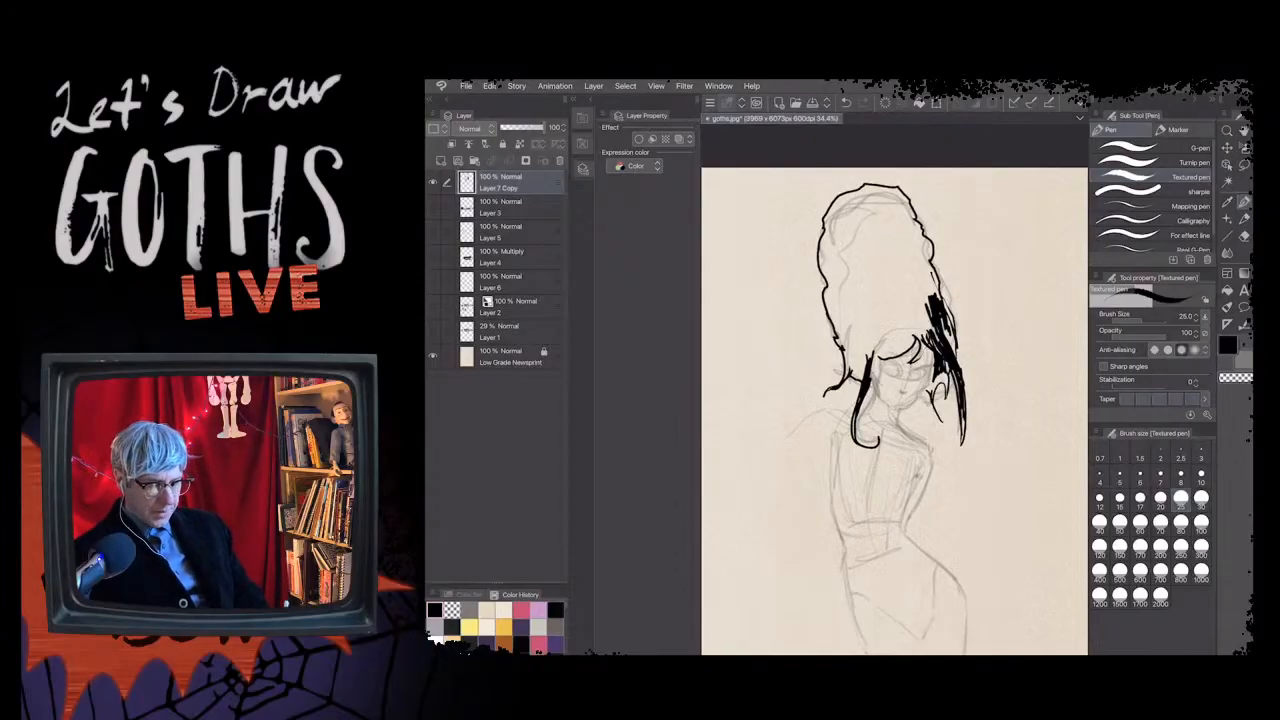
{"action": "left_click", "coordinate": [1140, 525]}
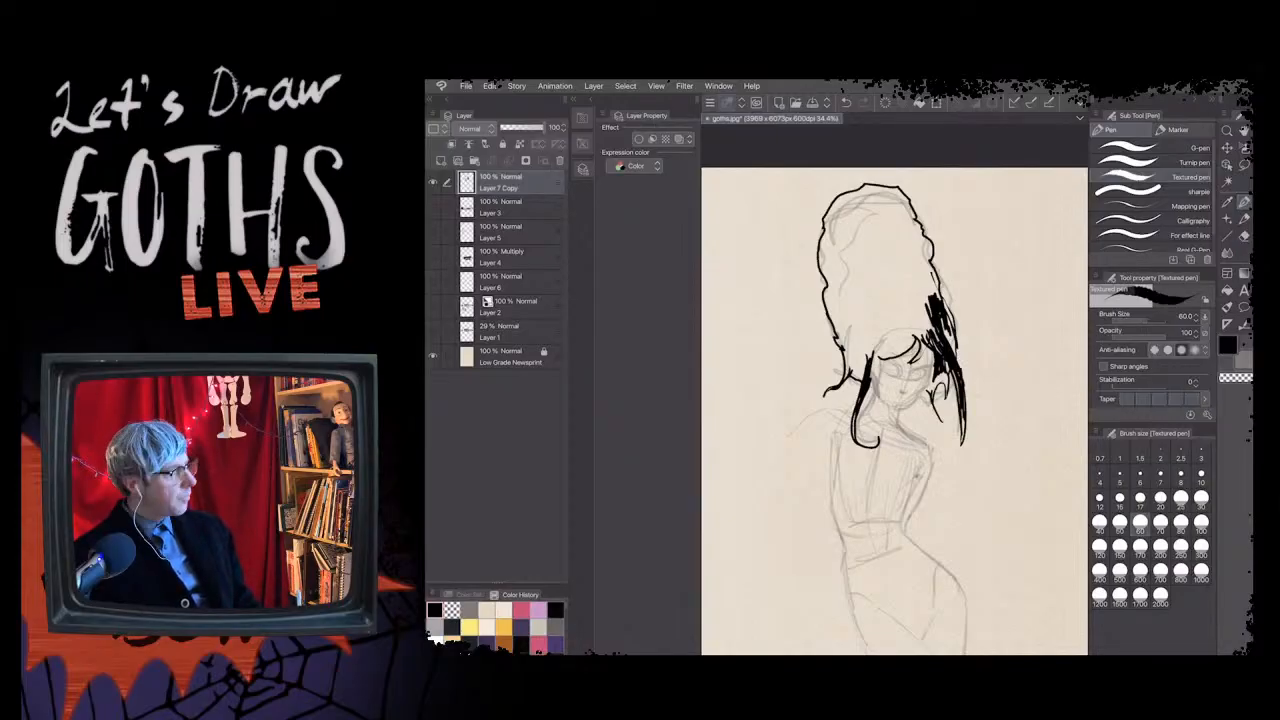
{"action": "mouse_move", "coordinate": [910, 309]}
{"action": "left_mouse_down"}
{"action": "mouse_move", "coordinate": [874, 351]}
{"action": "mouse_move", "coordinate": [897, 350]}
{"action": "mouse_move", "coordinate": [870, 358]}
{"action": "mouse_move", "coordinate": [918, 327]}
{"action": "mouse_move", "coordinate": [939, 348]}
{"action": "left_mouse_up"}
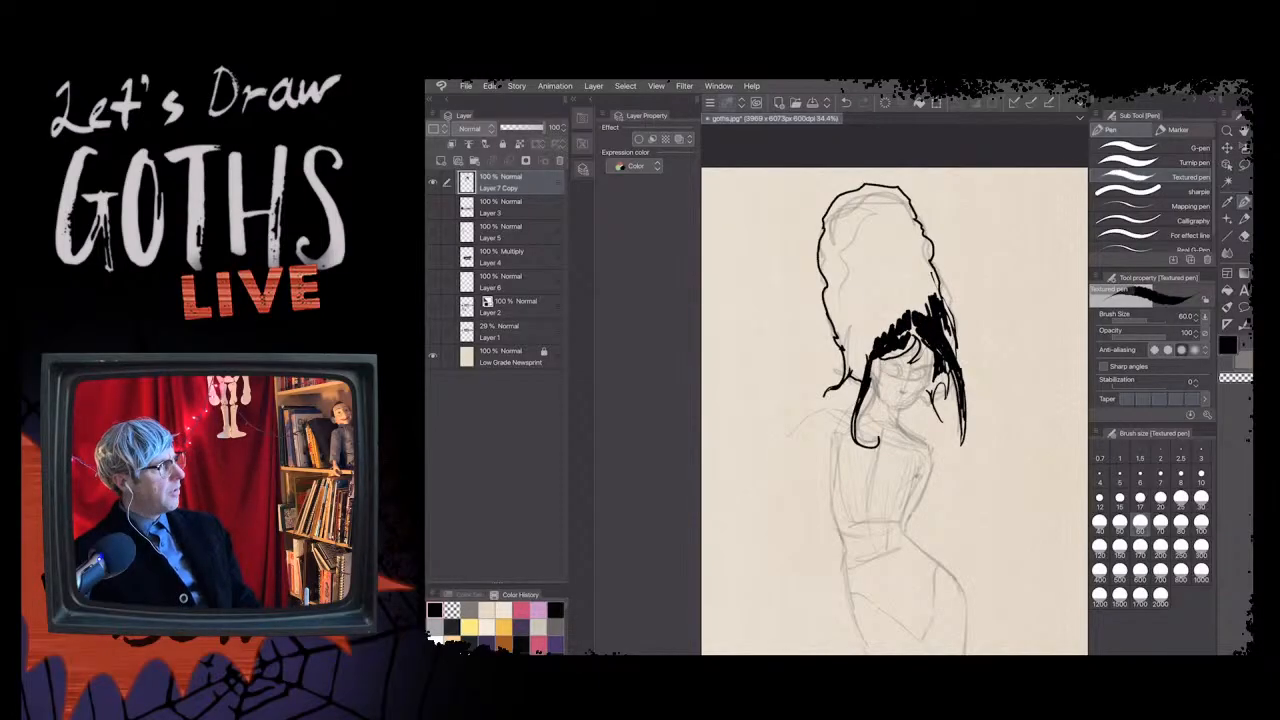
{"action": "left_click_drag", "start_coordinate": [906, 282], "coordinate": [884, 322]}
{"action": "left_click_drag", "start_coordinate": [916, 298], "coordinate": [860, 334]}
{"action": "mouse_move", "coordinate": [878, 298]}
{"action": "left_mouse_down"}
{"action": "mouse_move", "coordinate": [866, 330]}
{"action": "mouse_move", "coordinate": [876, 318]}
{"action": "left_mouse_up"}
{"action": "left_click_drag", "start_coordinate": [890, 294], "coordinate": [852, 354]}
{"action": "left_click_drag", "start_coordinate": [859, 321], "coordinate": [858, 343]}
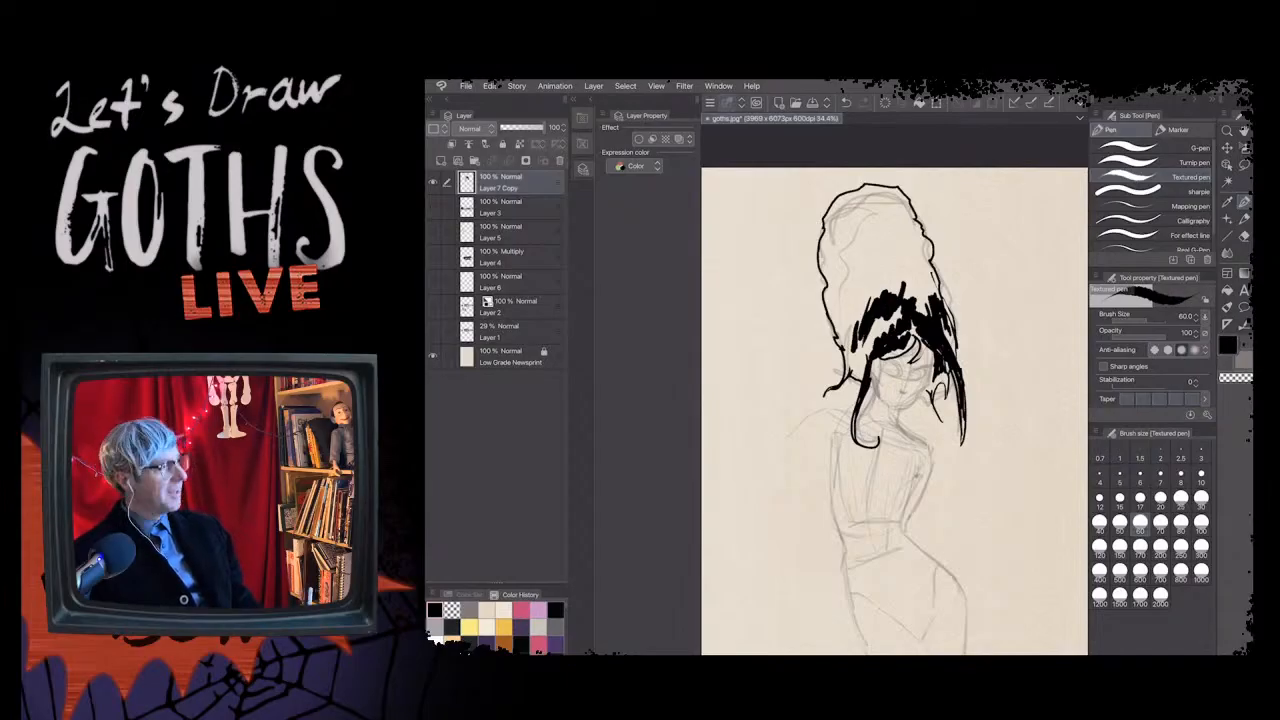
{"action": "left_click_drag", "start_coordinate": [878, 320], "coordinate": [868, 338]}
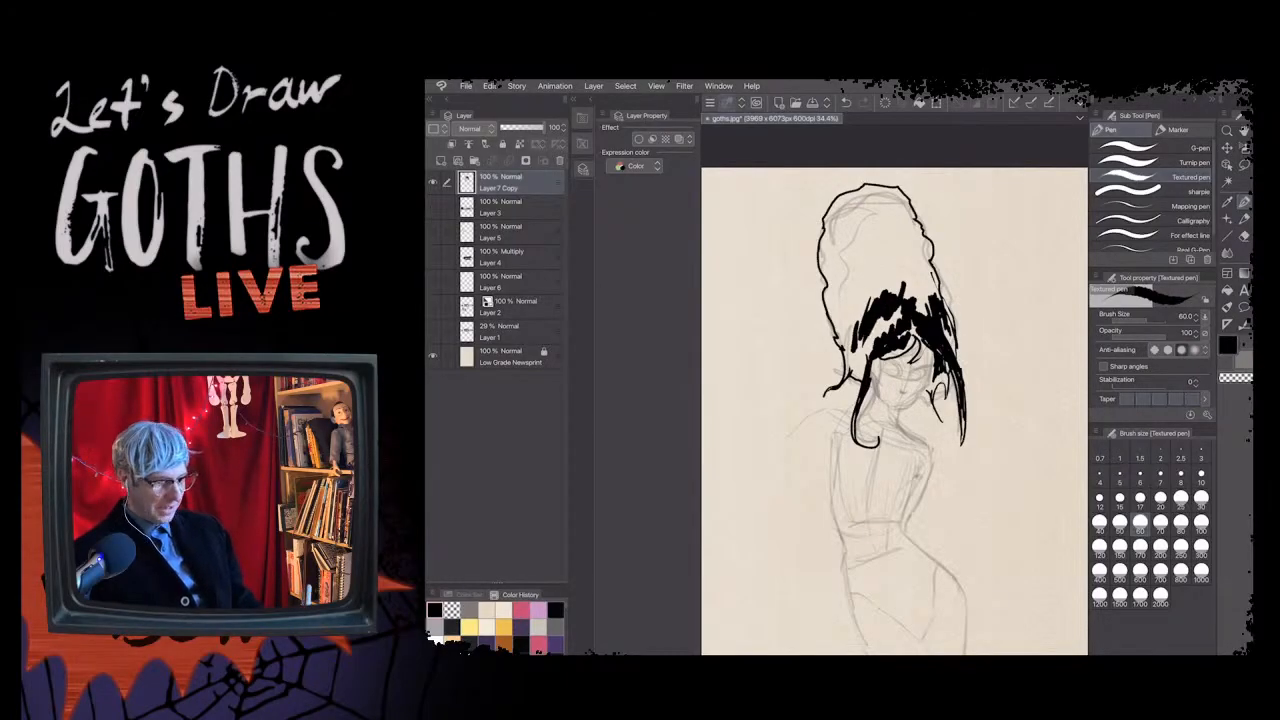
{"action": "mouse_move", "coordinate": [920, 272]}
{"action": "left_mouse_down"}
{"action": "mouse_move", "coordinate": [940, 298]}
{"action": "mouse_move", "coordinate": [924, 272]}
{"action": "mouse_move", "coordinate": [906, 292]}
{"action": "left_mouse_up"}
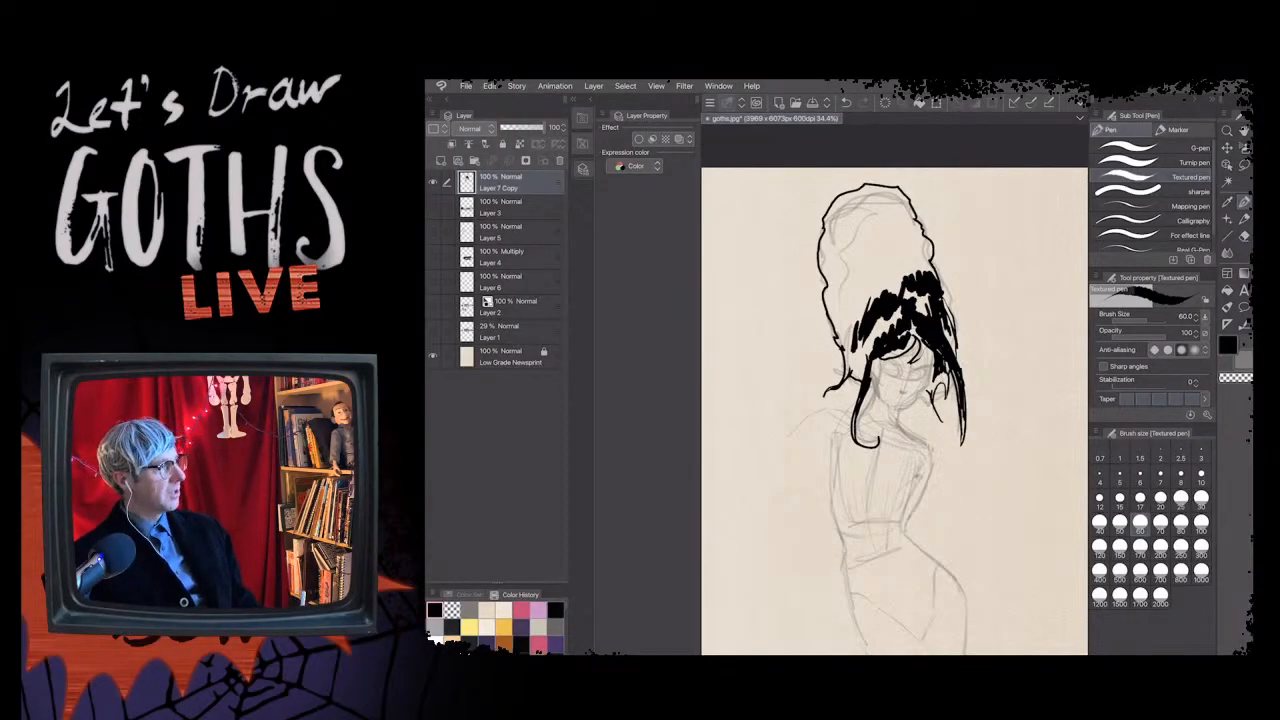
{"action": "left_click_drag", "start_coordinate": [920, 342], "coordinate": [926, 356]}
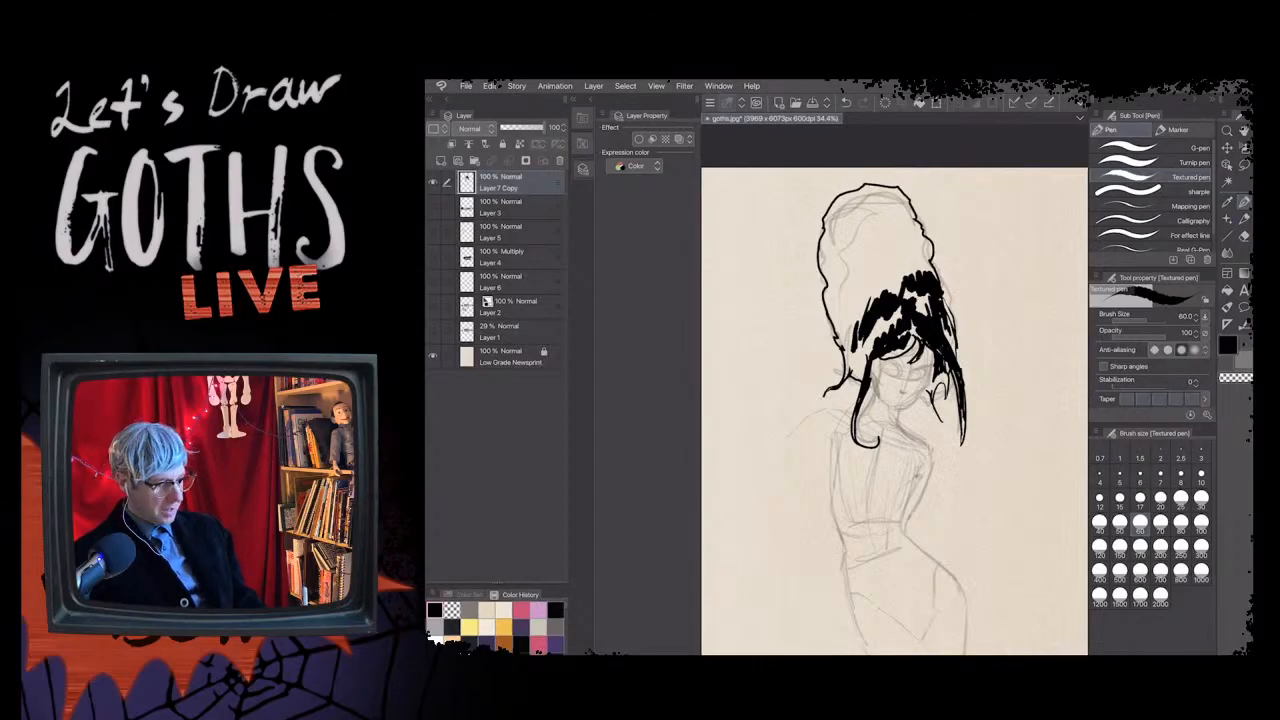
- Ink thick jagged black bands across the upper half of the hairdo up to the crown with the pen at size 80
{"action": "mouse_move", "coordinate": [850, 272]}
{"action": "left_mouse_down"}
{"action": "mouse_move", "coordinate": [858, 245]}
{"action": "mouse_move", "coordinate": [878, 262]}
{"action": "mouse_move", "coordinate": [900, 240]}
{"action": "mouse_move", "coordinate": [908, 268]}
{"action": "left_mouse_up"}
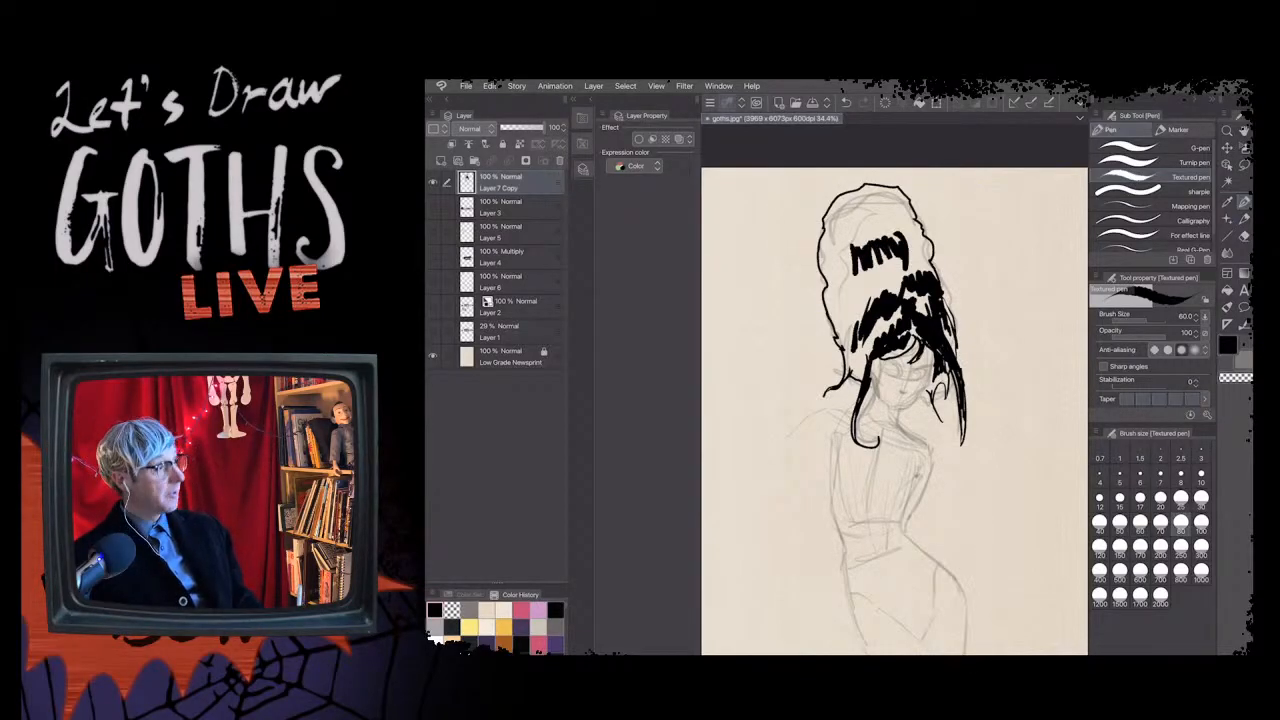
{"action": "mouse_move", "coordinate": [906, 262]}
{"action": "left_mouse_down"}
{"action": "mouse_move", "coordinate": [920, 238]}
{"action": "mouse_move", "coordinate": [926, 254]}
{"action": "mouse_move", "coordinate": [844, 286]}
{"action": "left_mouse_up"}
{"action": "mouse_move", "coordinate": [846, 232]}
{"action": "left_mouse_down"}
{"action": "mouse_move", "coordinate": [834, 278]}
{"action": "mouse_move", "coordinate": [854, 206]}
{"action": "mouse_move", "coordinate": [876, 232]}
{"action": "mouse_move", "coordinate": [886, 200]}
{"action": "mouse_move", "coordinate": [896, 222]}
{"action": "mouse_move", "coordinate": [906, 202]}
{"action": "mouse_move", "coordinate": [904, 218]}
{"action": "left_mouse_up"}
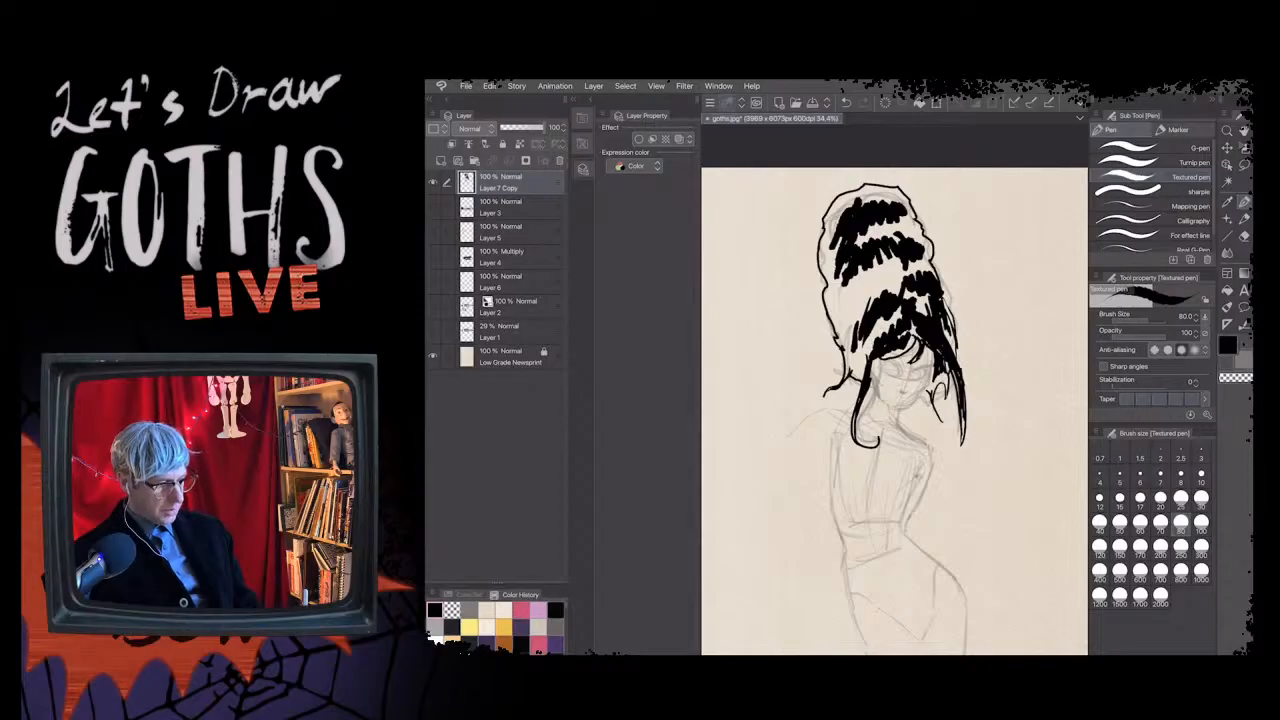
- Fill the gaps through the middle of the hairdo with dense black strokes using the Textured pen at size 80
{"action": "mouse_move", "coordinate": [844, 340]}
{"action": "left_mouse_down"}
{"action": "mouse_move", "coordinate": [860, 272]}
{"action": "mouse_move", "coordinate": [866, 310]}
{"action": "mouse_move", "coordinate": [874, 268]}
{"action": "mouse_move", "coordinate": [880, 300]}
{"action": "mouse_move", "coordinate": [880, 268]}
{"action": "mouse_move", "coordinate": [902, 272]}
{"action": "mouse_move", "coordinate": [902, 258]}
{"action": "left_mouse_up"}
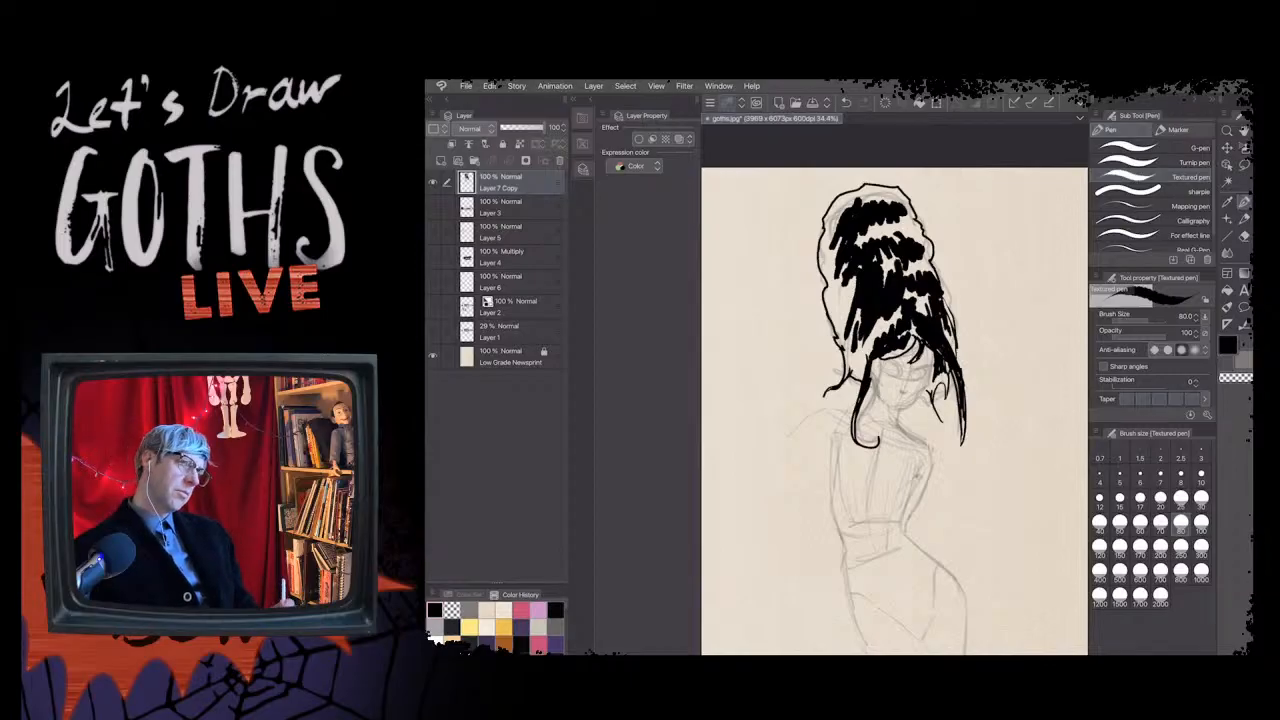
{"action": "left_click_drag", "start_coordinate": [895, 274], "coordinate": [903, 258]}
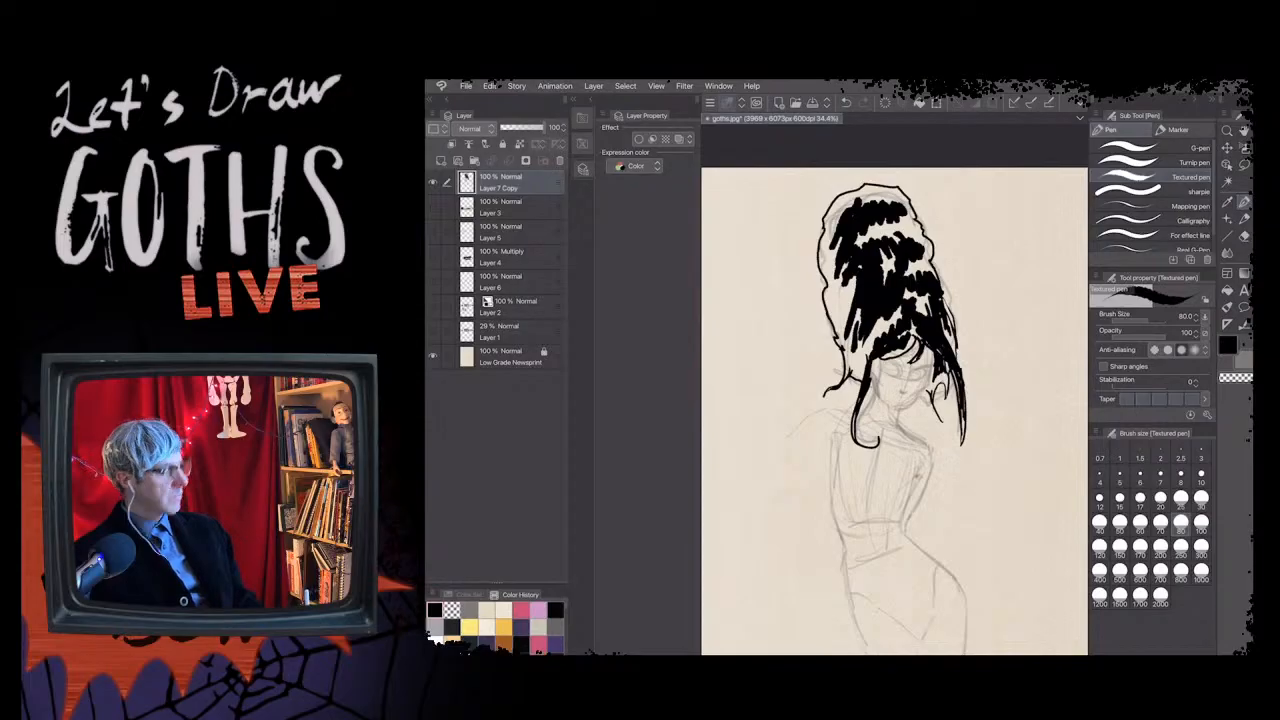
{"action": "left_click_drag", "start_coordinate": [852, 298], "coordinate": [854, 276]}
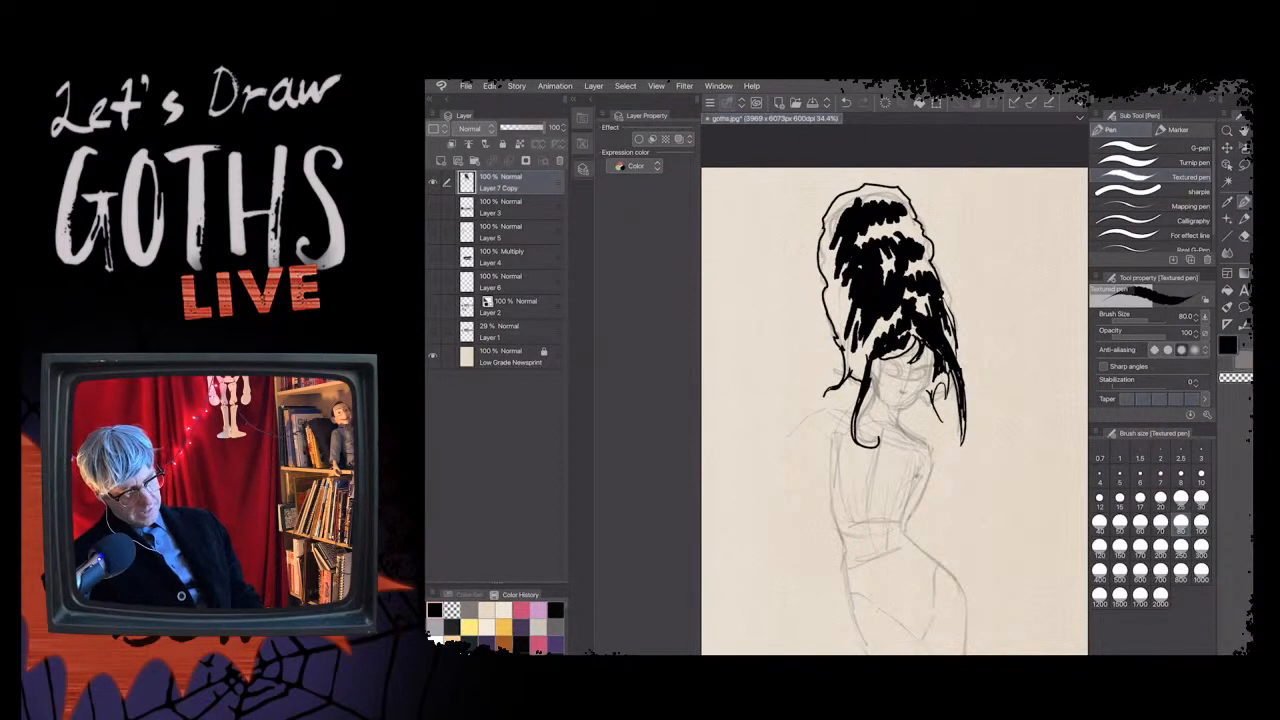
- Touch up the right side of the hair down to the temple with black strokes, using pen sizes 15, 50 and 20
{"action": "left_click", "coordinate": [1119, 501]}
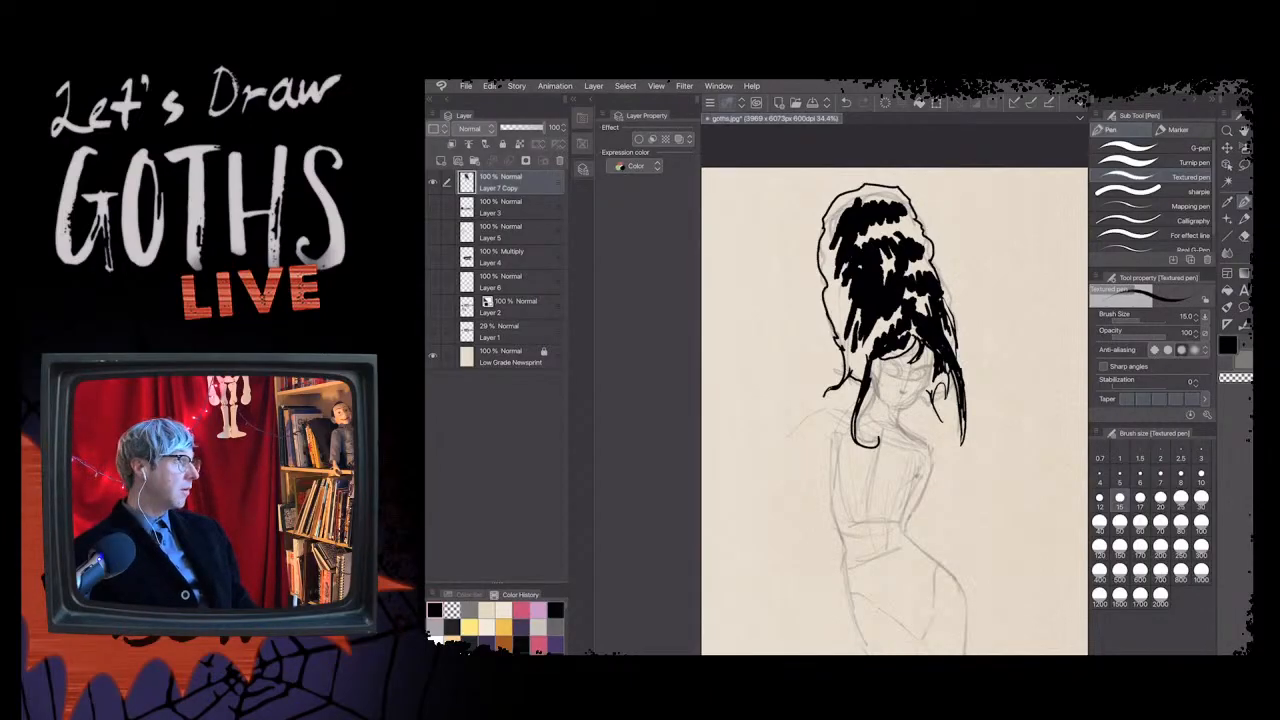
{"action": "left_click_drag", "start_coordinate": [949, 335], "coordinate": [955, 345]}
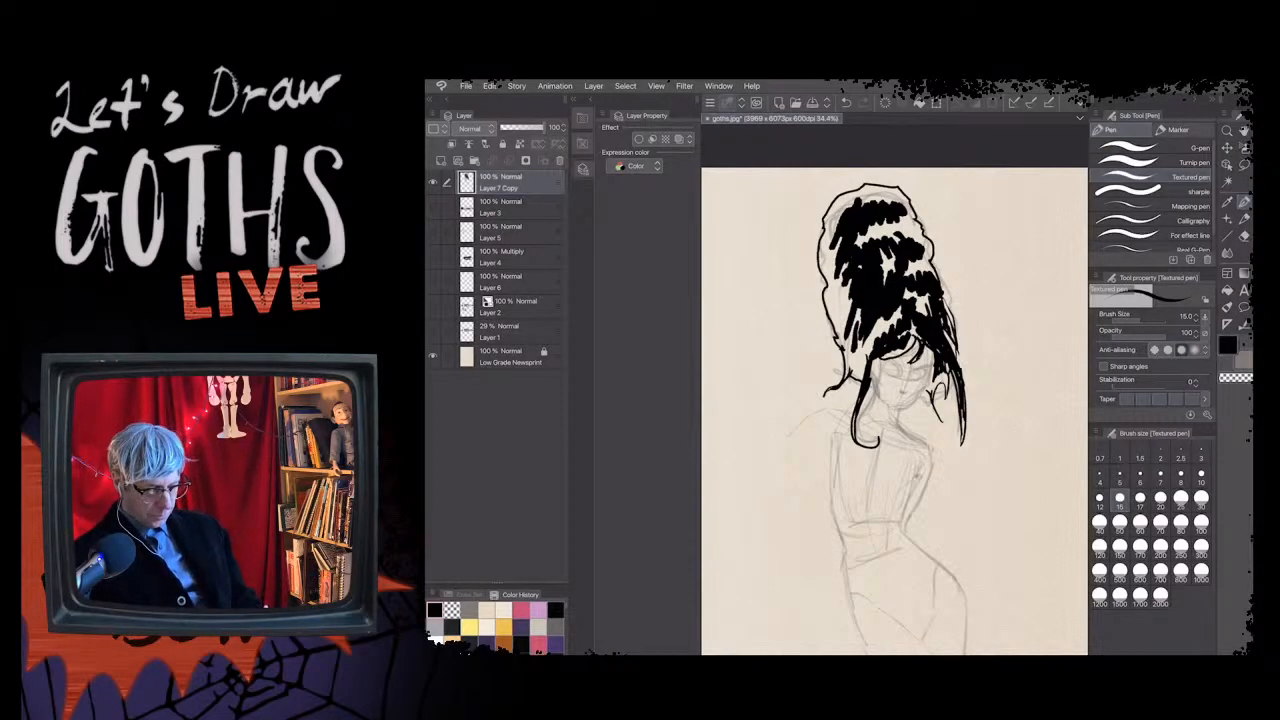
{"action": "left_click", "coordinate": [1180, 500]}
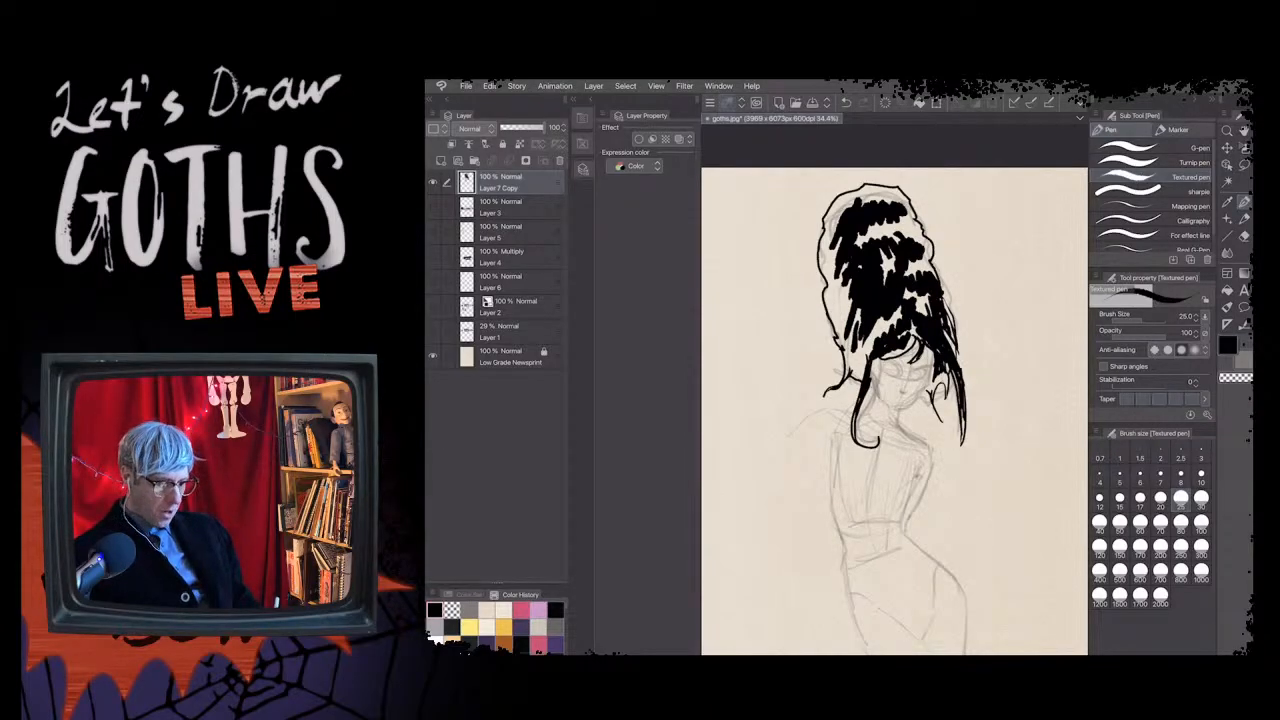
{"action": "left_click", "coordinate": [1119, 525]}
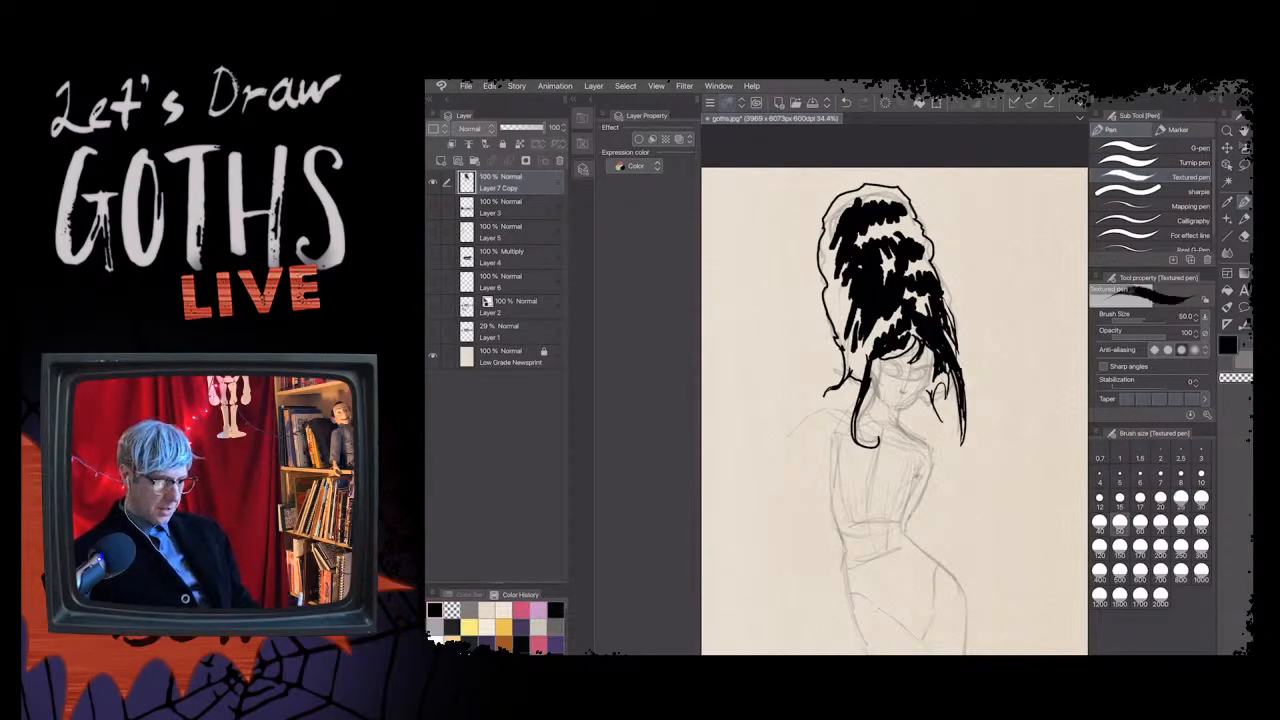
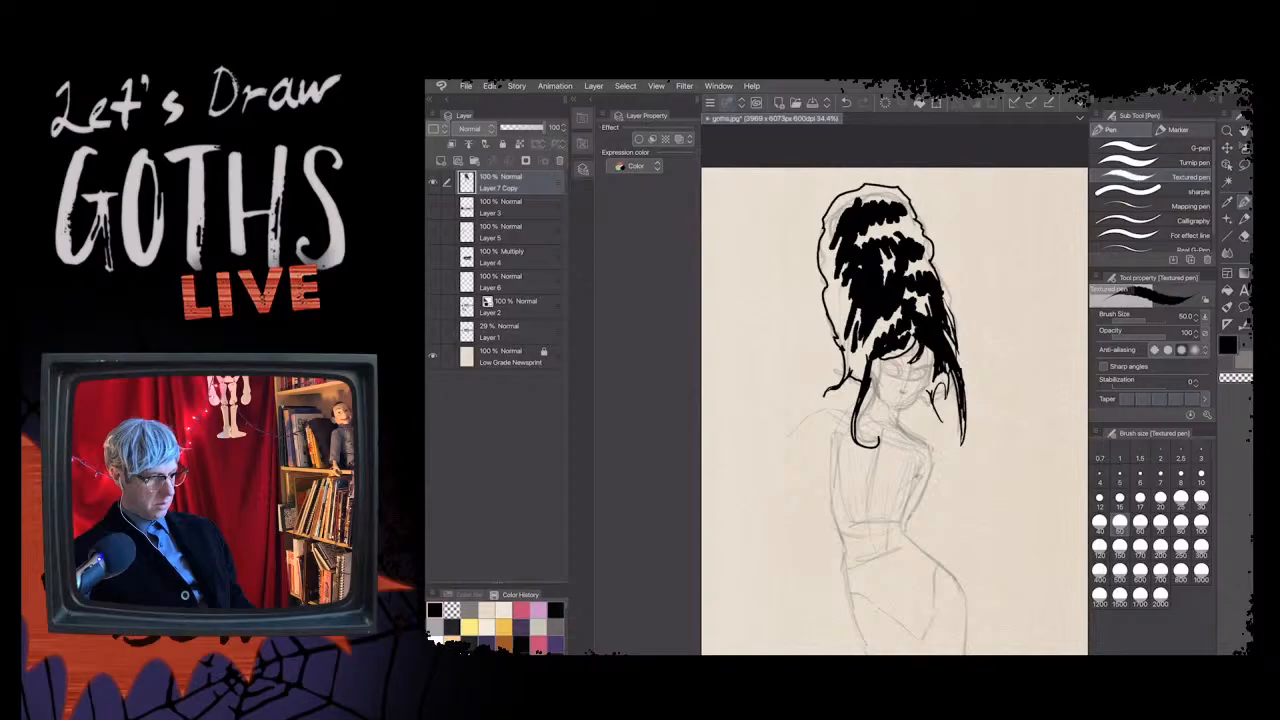
{"action": "scroll", "coordinate": [894, 410], "scroll_direction": "down", "scroll_amount": 2}
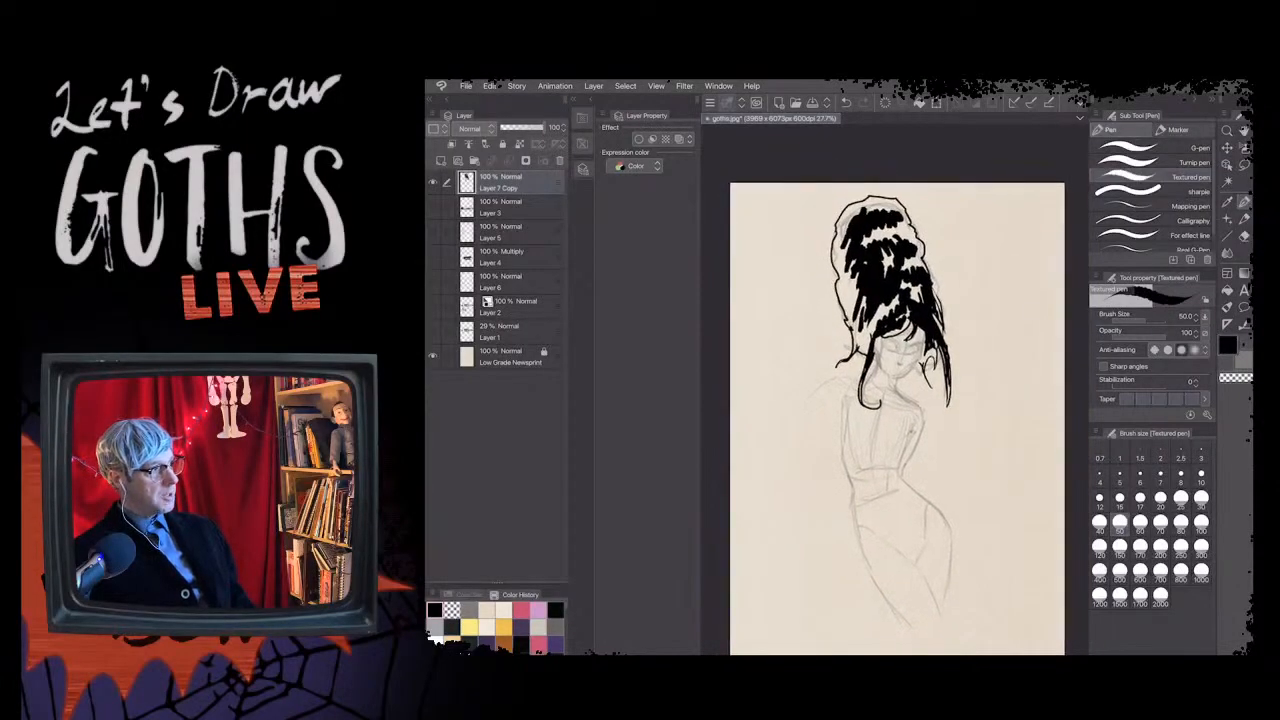
{"action": "scroll", "coordinate": [897, 418], "scroll_direction": "down", "scroll_amount": 1}
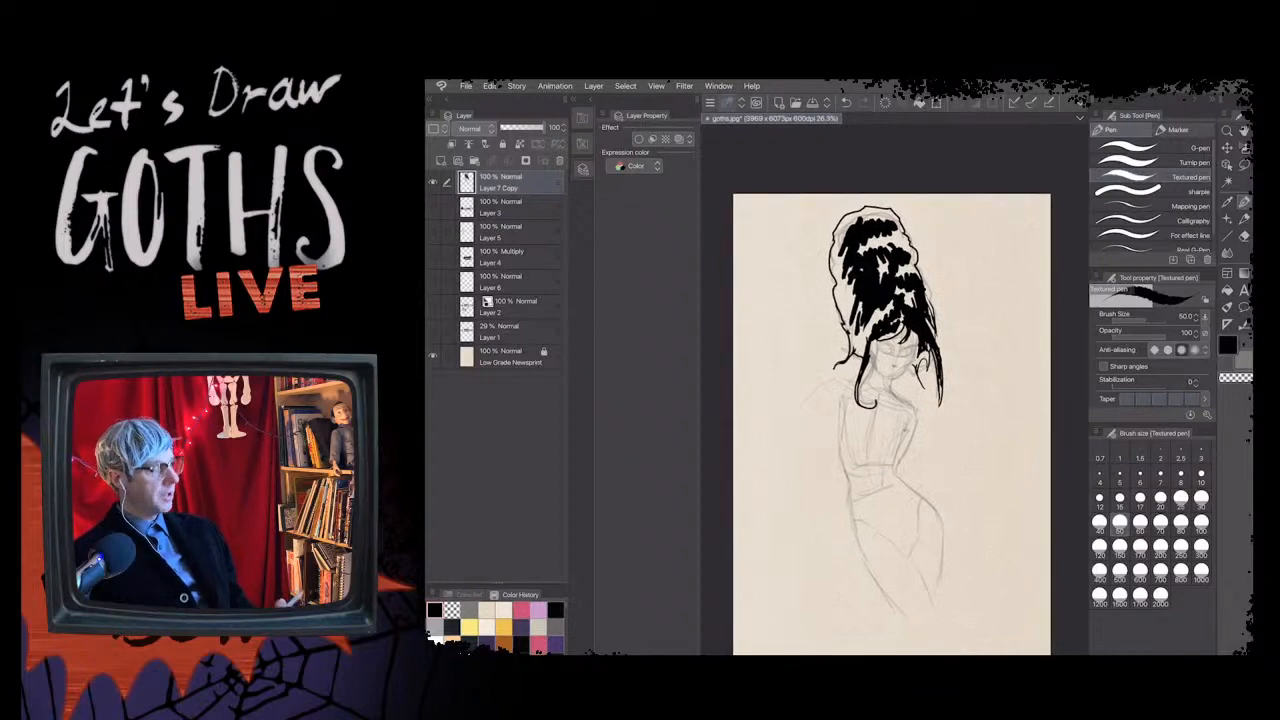
{"action": "scroll", "coordinate": [903, 408], "scroll_direction": "up", "scroll_amount": 2}
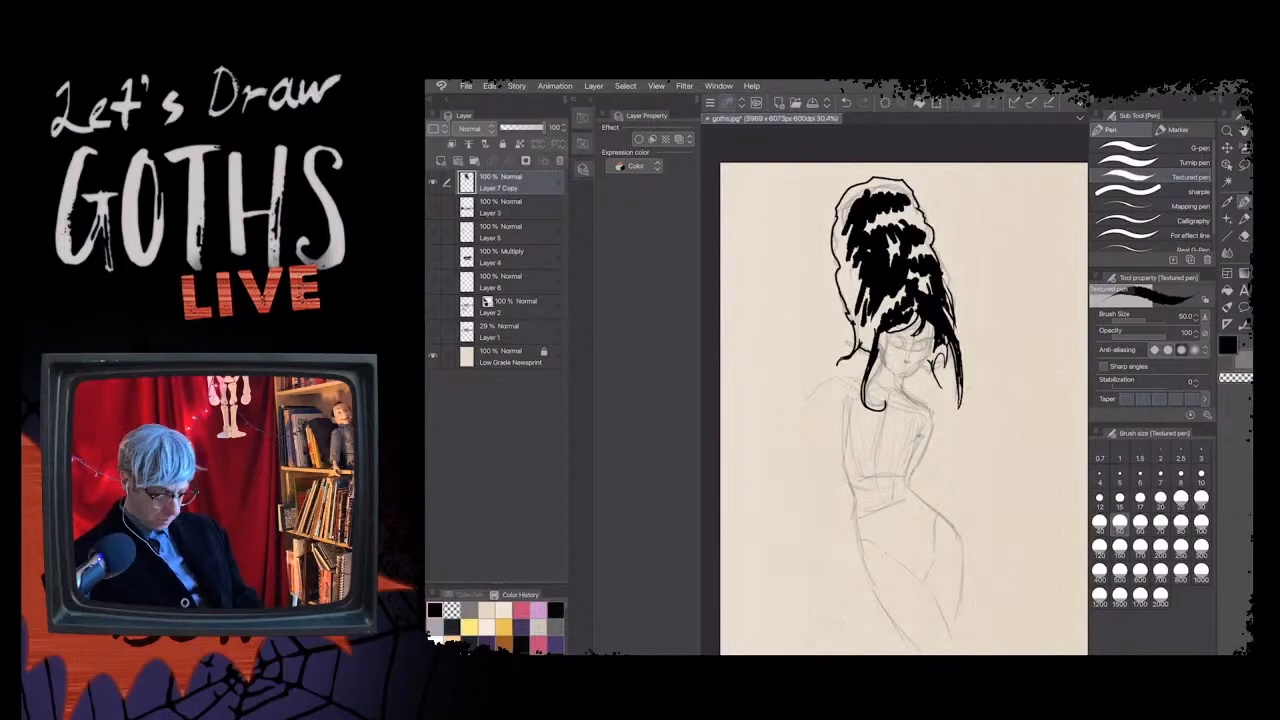
{"action": "left_click", "coordinate": [1140, 524]}
{"action": "left_click", "coordinate": [1160, 499]}
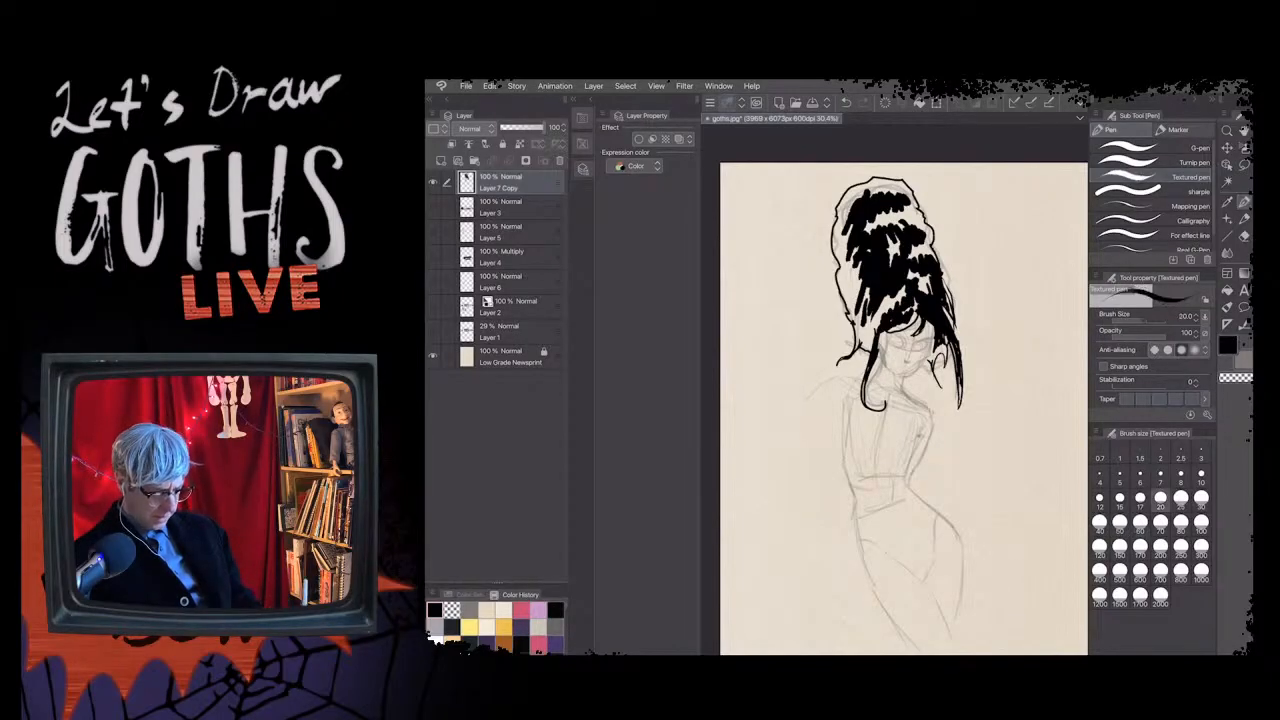
{"action": "left_click_drag", "start_coordinate": [942, 345], "coordinate": [934, 358]}
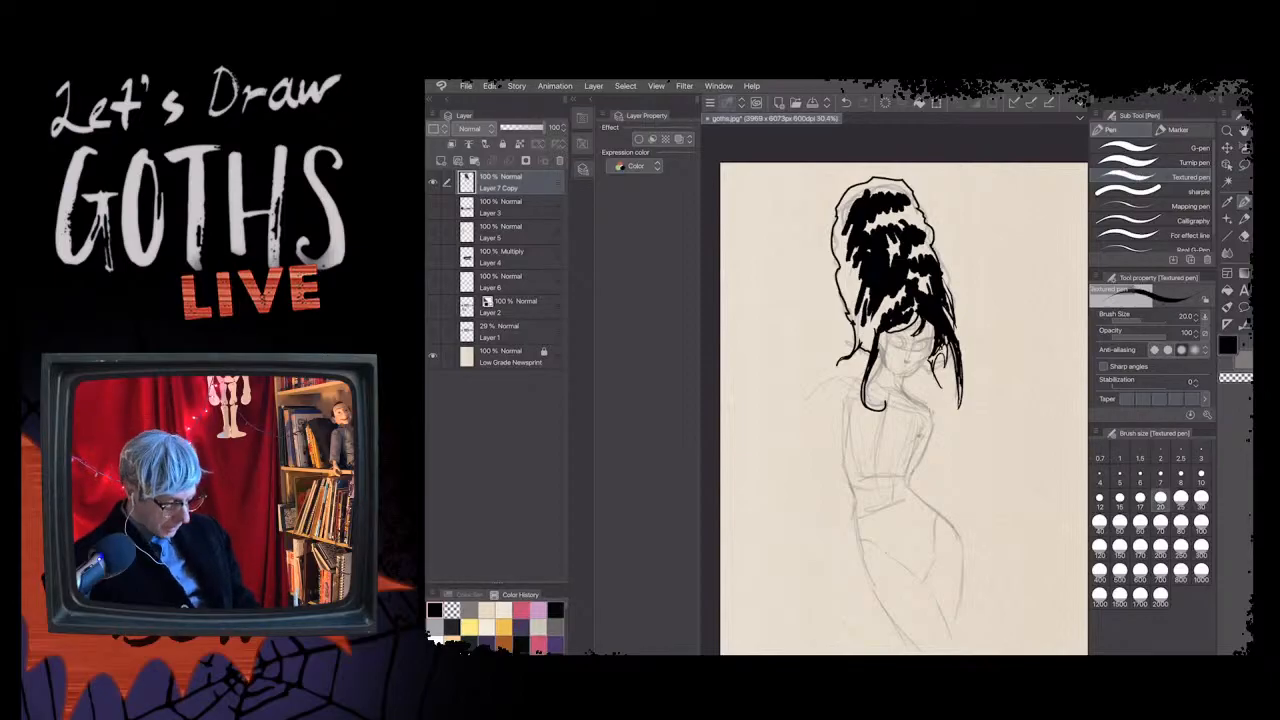
- Switch to the G-pen at size 20, trying it with short squiggles beside the hair and undoing each one
{"action": "scroll", "coordinate": [894, 389], "scroll_direction": "up", "scroll_amount": 3}
{"action": "scroll", "coordinate": [894, 389], "scroll_direction": "up", "scroll_amount": 1}
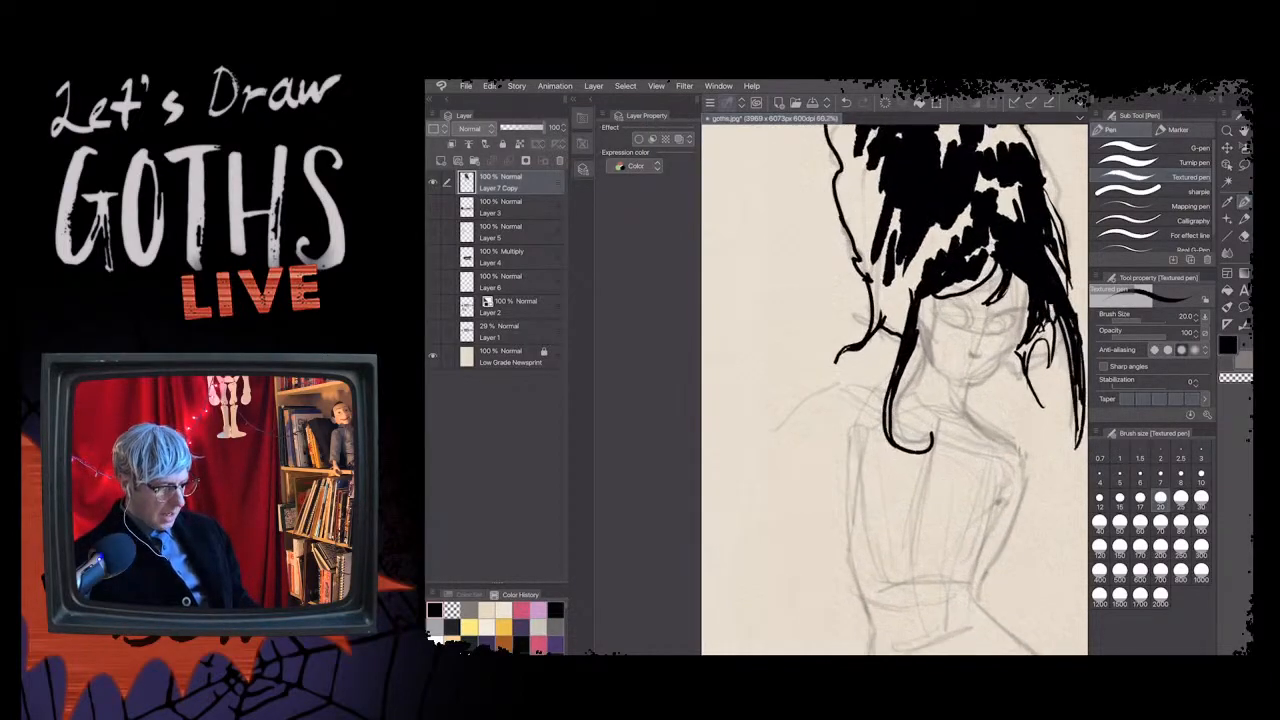
{"action": "scroll", "coordinate": [895, 390], "scroll_direction": "down", "scroll_amount": 2}
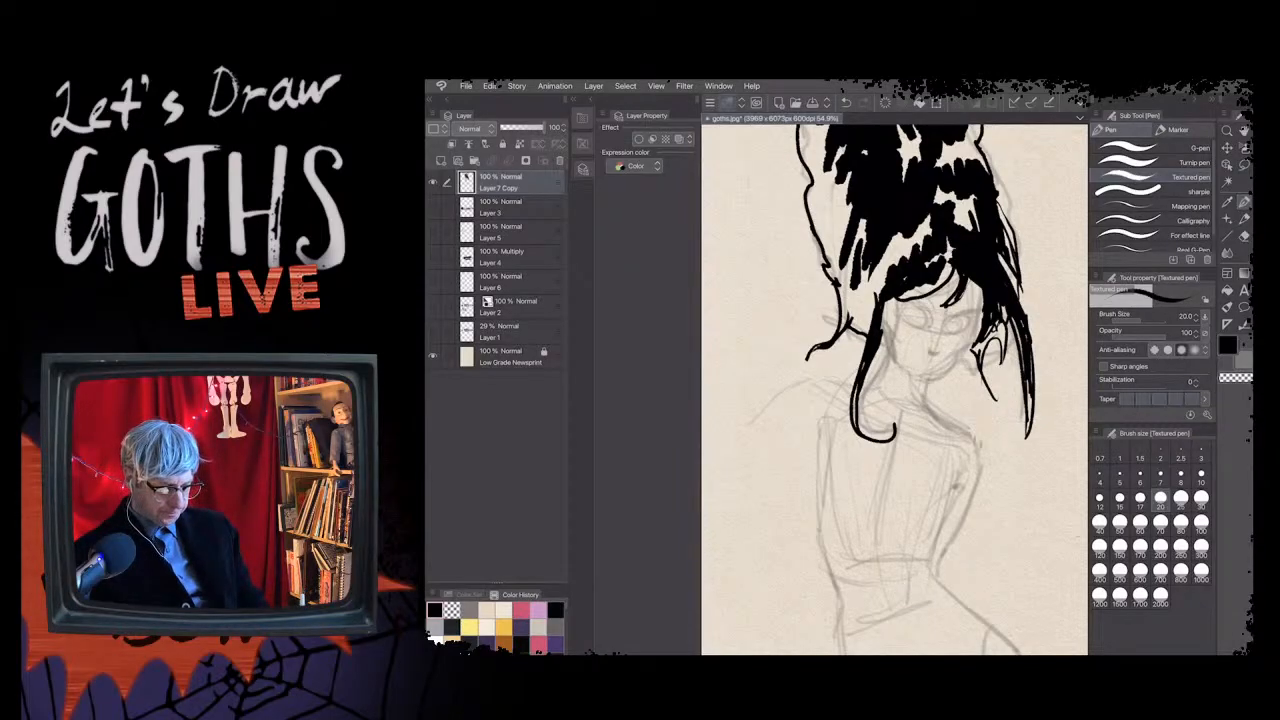
{"action": "left_click", "coordinate": [1152, 148]}
{"action": "left_click_drag", "start_coordinate": [778, 272], "coordinate": [742, 332]}
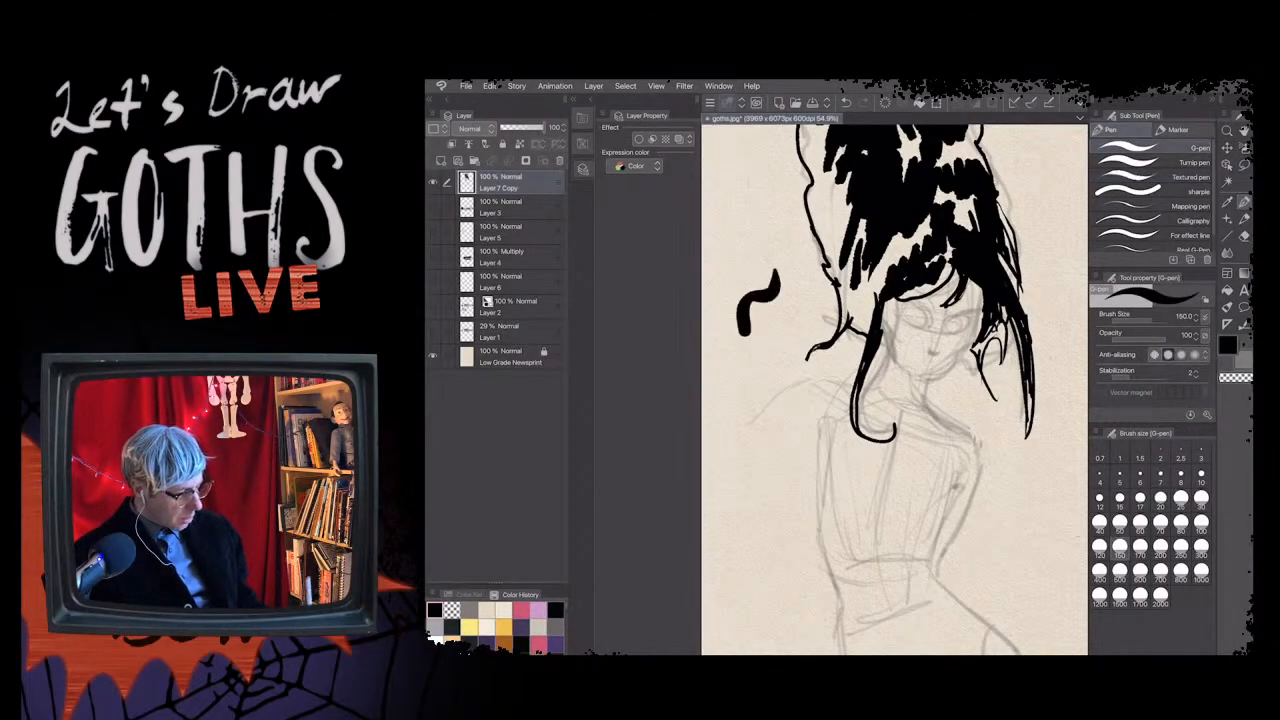
{"action": "key", "text": "ctrl+z"}
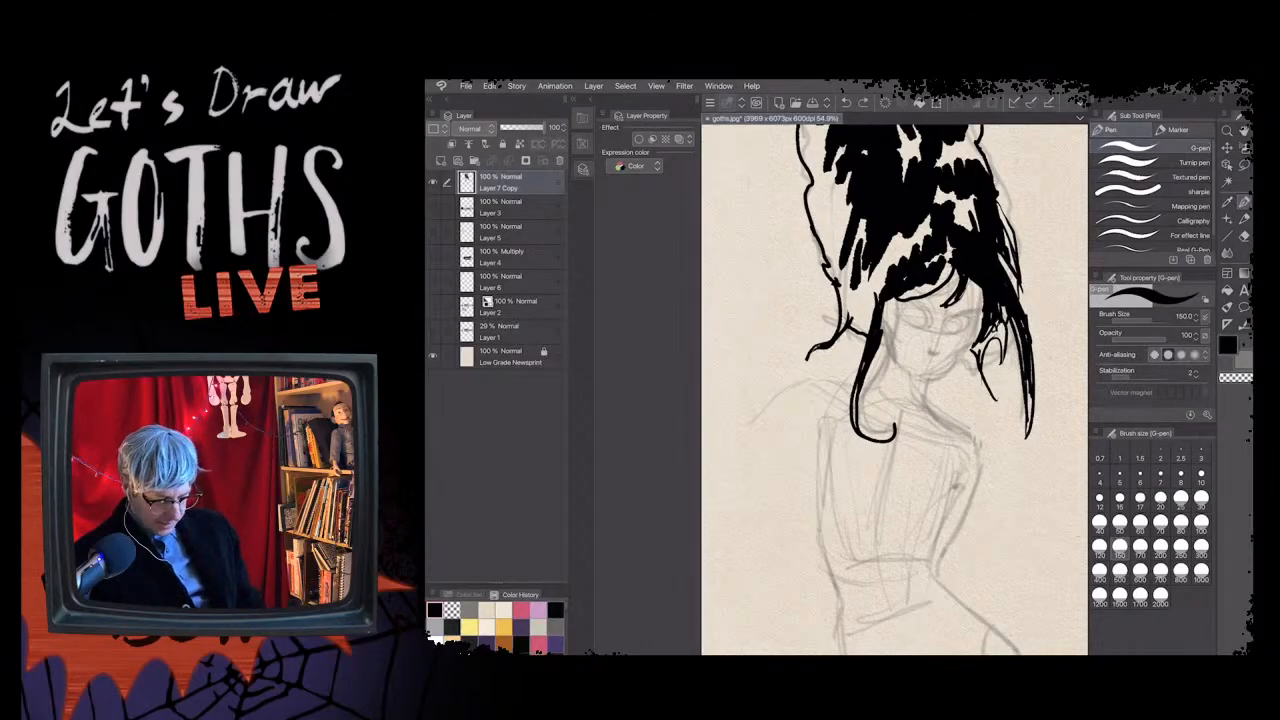
{"action": "left_click", "coordinate": [1160, 497]}
{"action": "left_click_drag", "start_coordinate": [794, 286], "coordinate": [783, 313]}
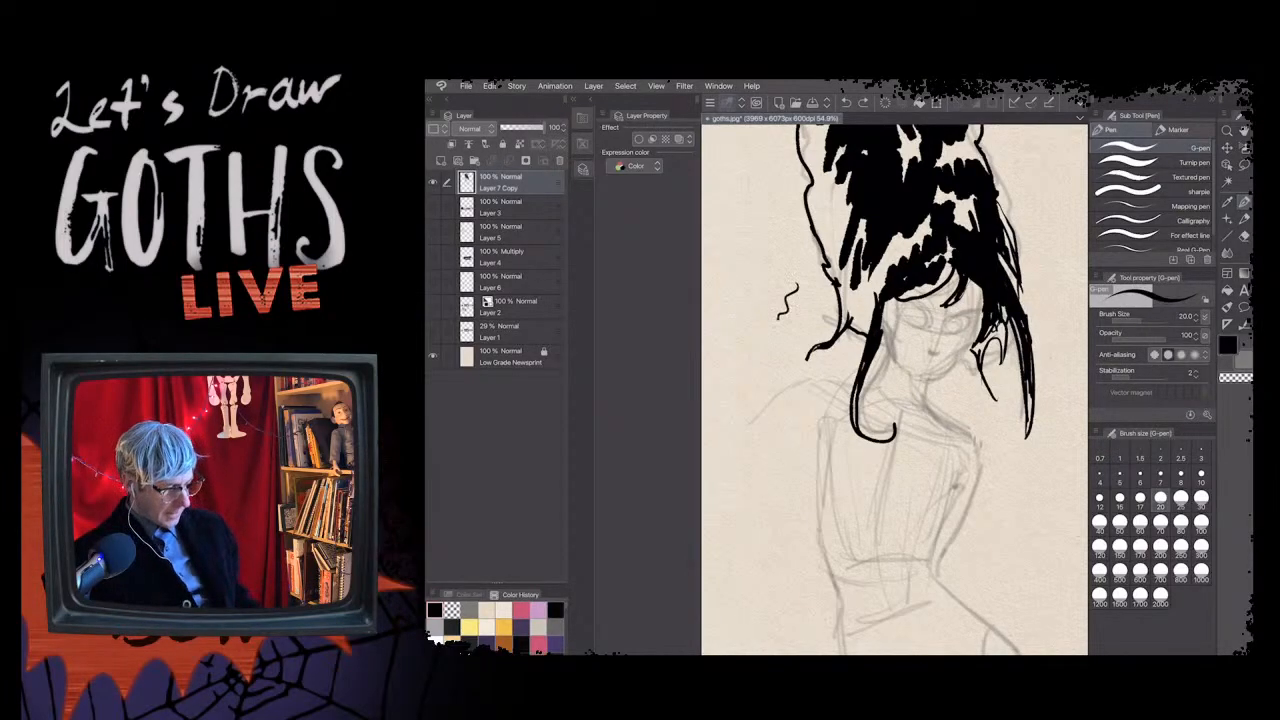
{"action": "key", "text": "ctrl+z"}
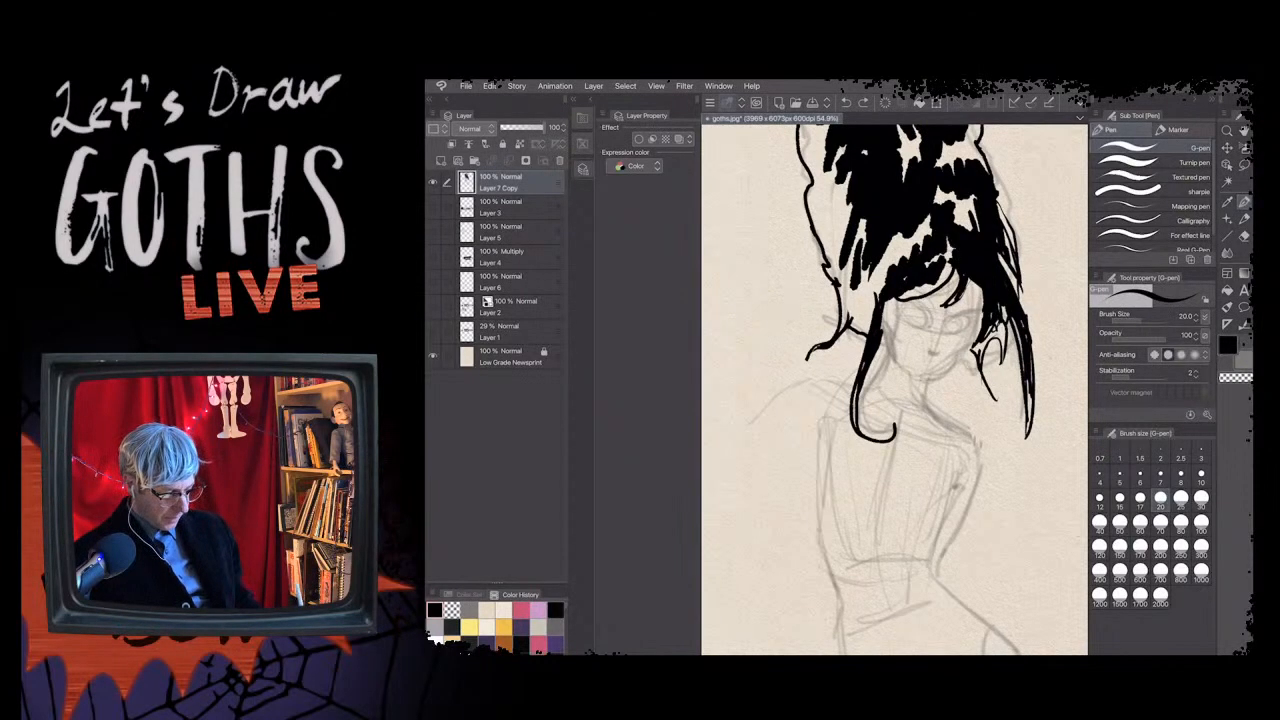
{"action": "left_click_drag", "start_coordinate": [811, 310], "coordinate": [793, 314]}
{"action": "key", "text": "ctrl+z"}
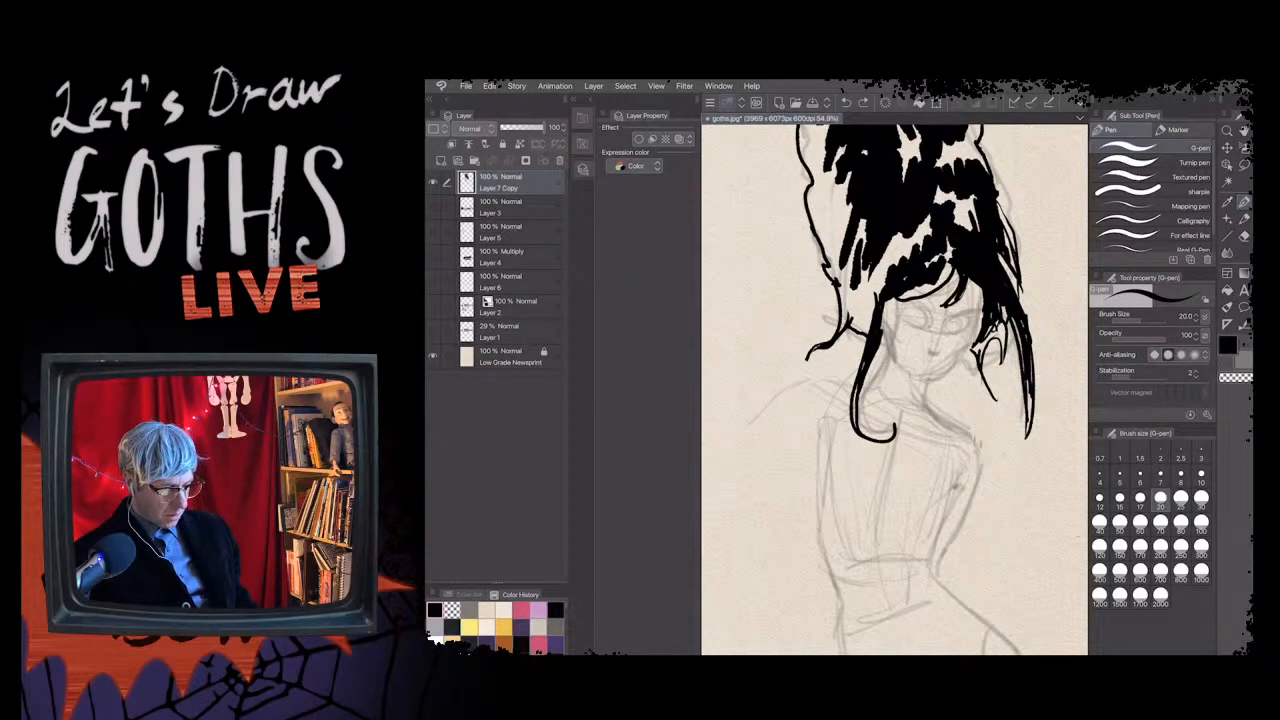
- Raise the G-pen's stabilization and ink the cheeks, jaw and chin, with size 25 for the left cheek and added fringe strands
{"action": "left_click_drag", "start_coordinate": [1122, 376], "coordinate": [1138, 376]}
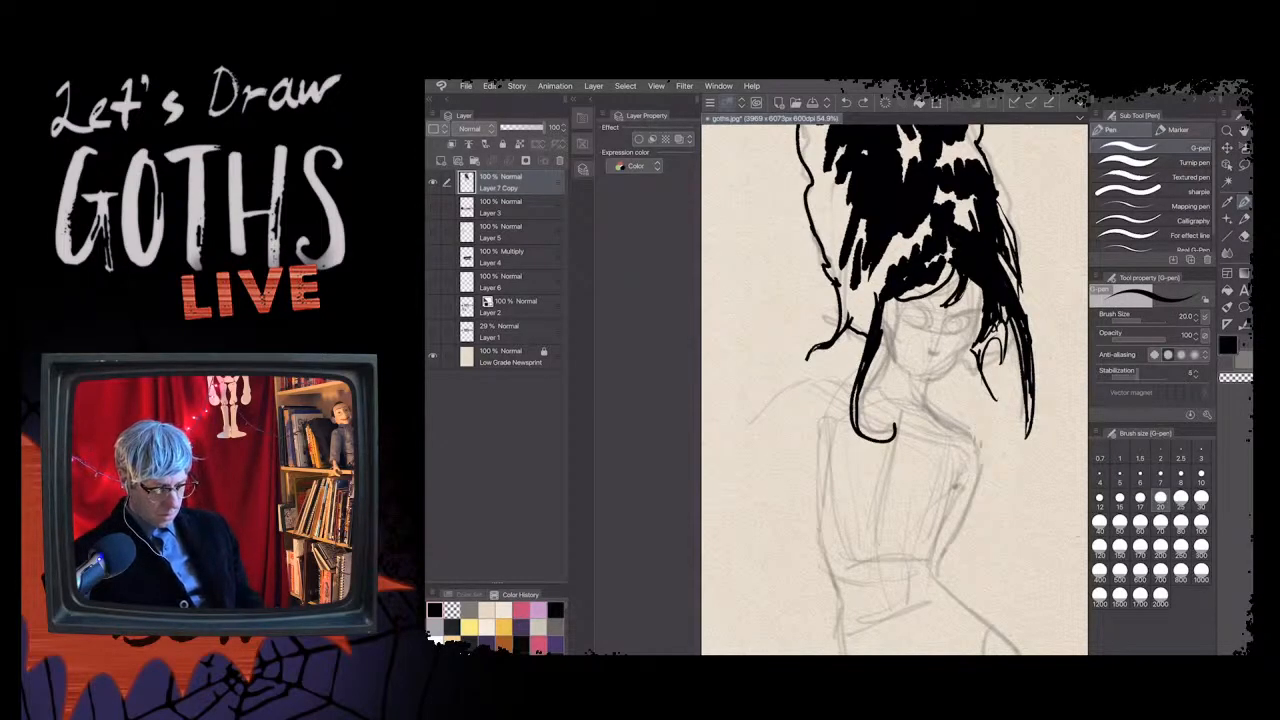
{"action": "left_click", "coordinate": [1128, 373]}
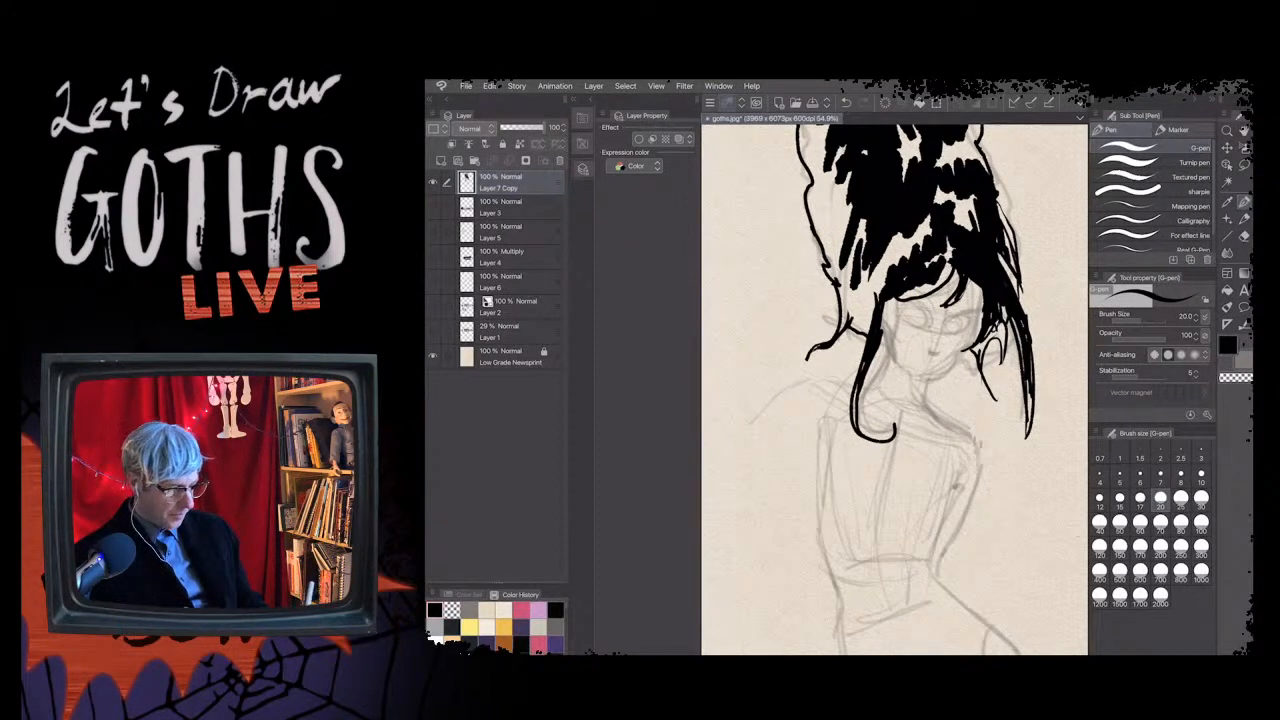
{"action": "left_click_drag", "start_coordinate": [981, 323], "coordinate": [977, 333]}
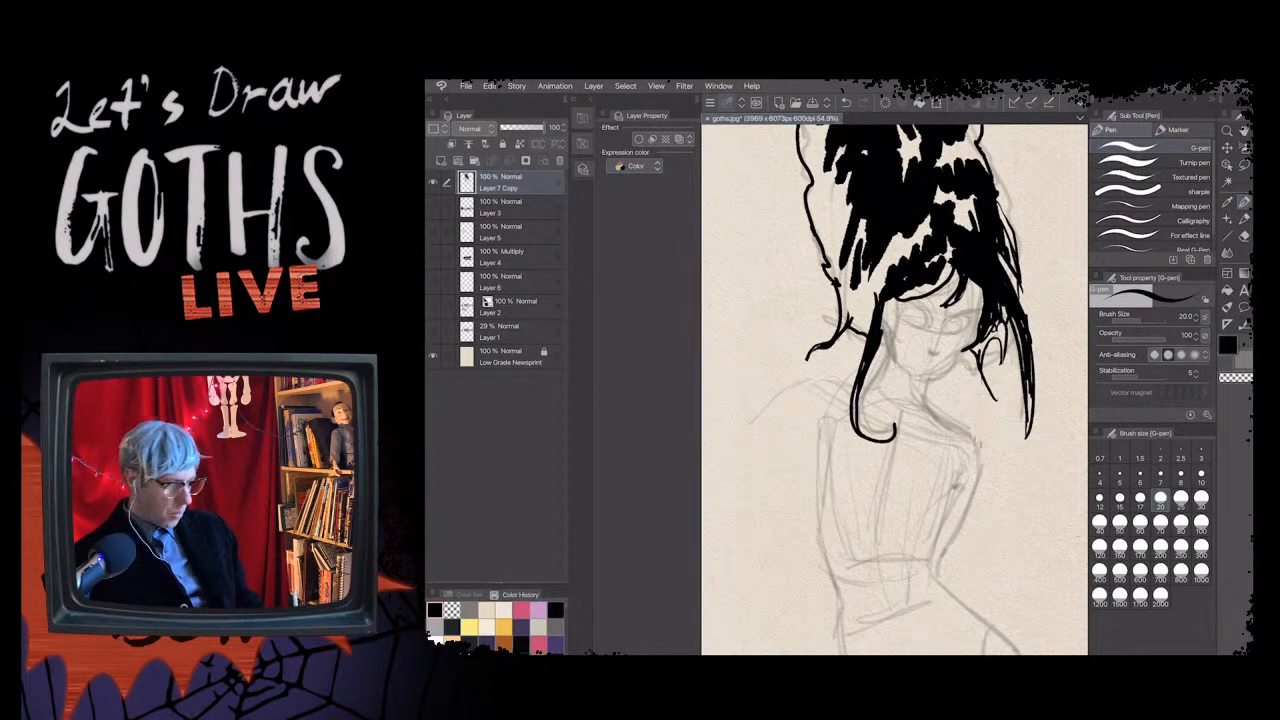
{"action": "mouse_move", "coordinate": [979, 309]}
{"action": "left_mouse_down"}
{"action": "mouse_move", "coordinate": [982, 323]}
{"action": "mouse_move", "coordinate": [982, 303]}
{"action": "left_mouse_up"}
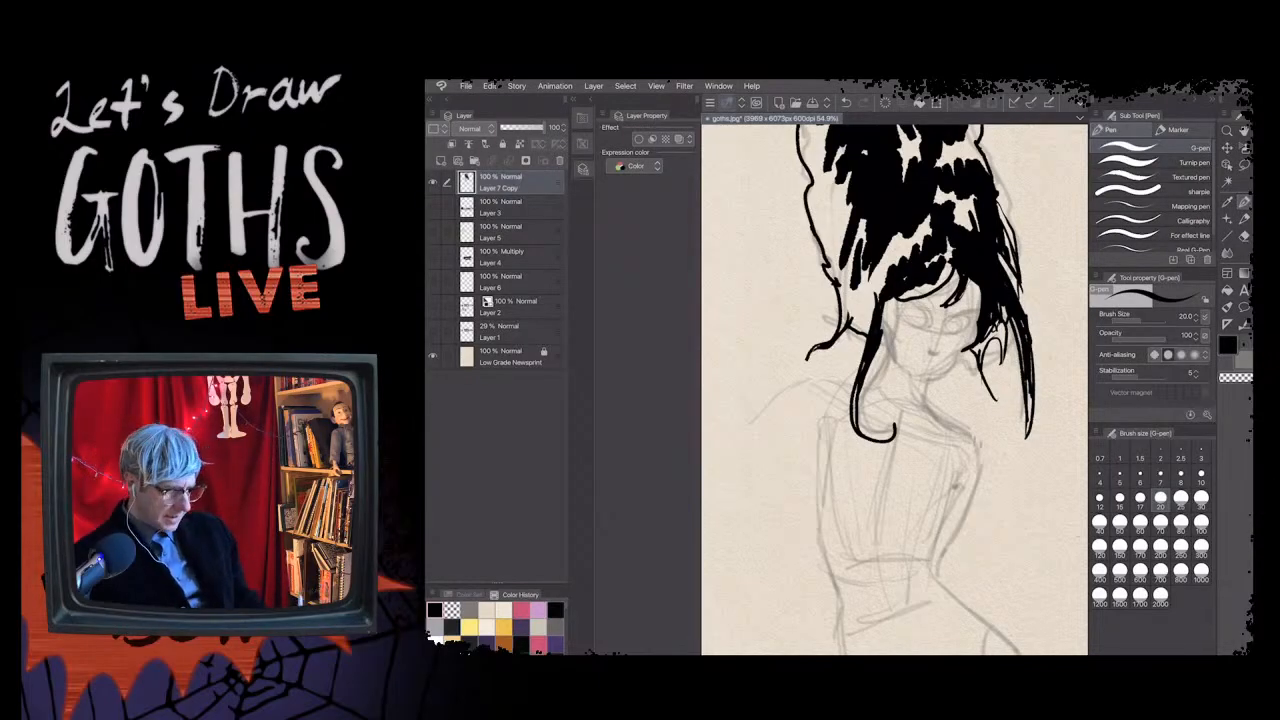
{"action": "left_click_drag", "start_coordinate": [980, 294], "coordinate": [980, 314]}
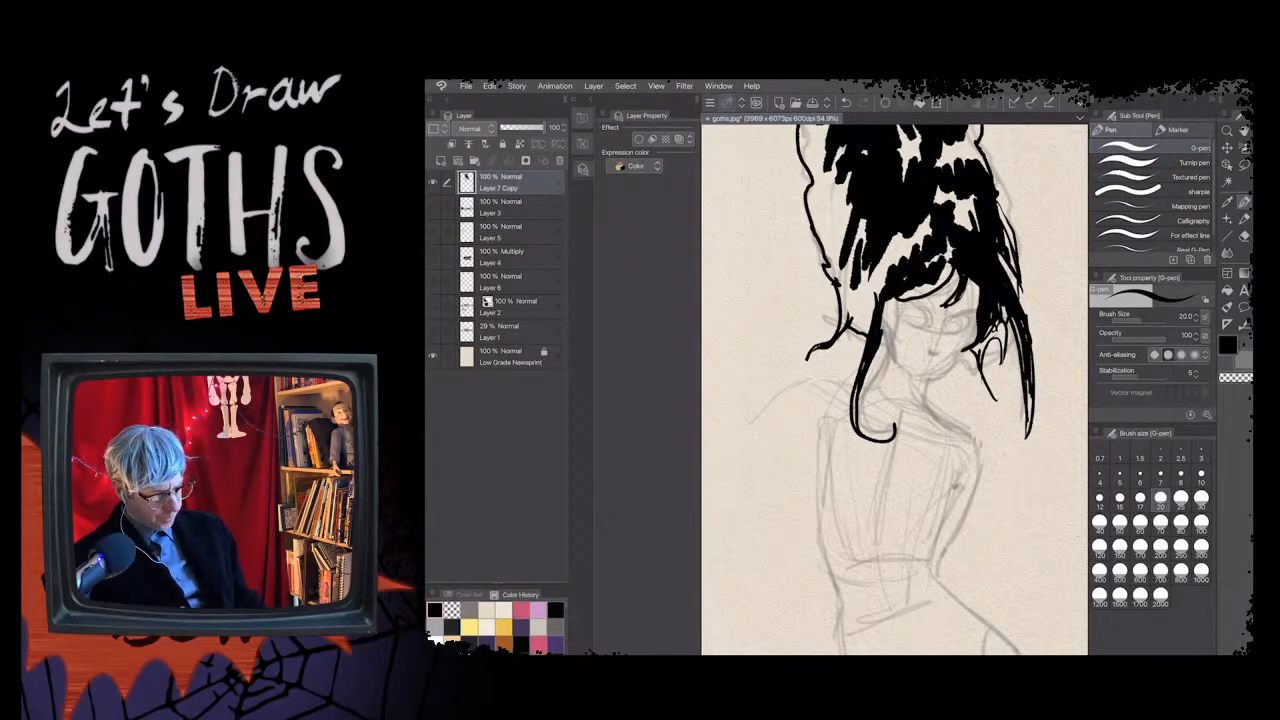
{"action": "left_click_drag", "start_coordinate": [971, 349], "coordinate": [950, 376]}
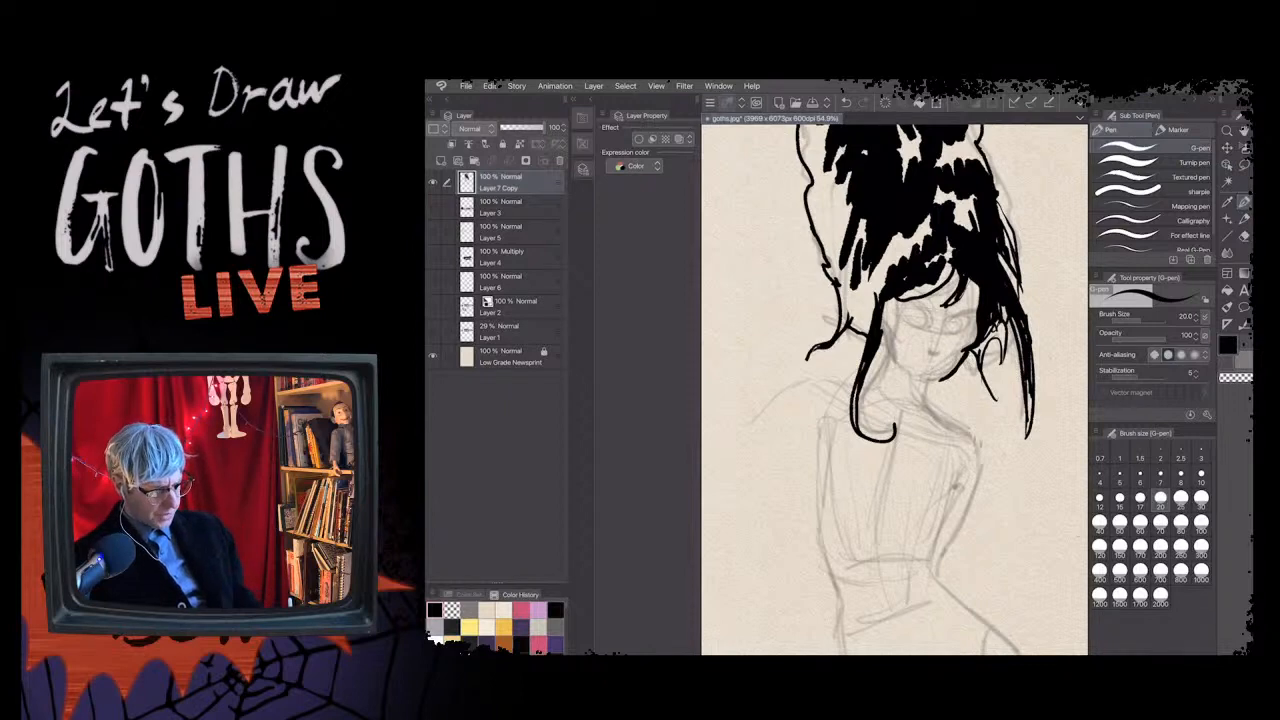
{"action": "left_click_drag", "start_coordinate": [923, 386], "coordinate": [936, 383]}
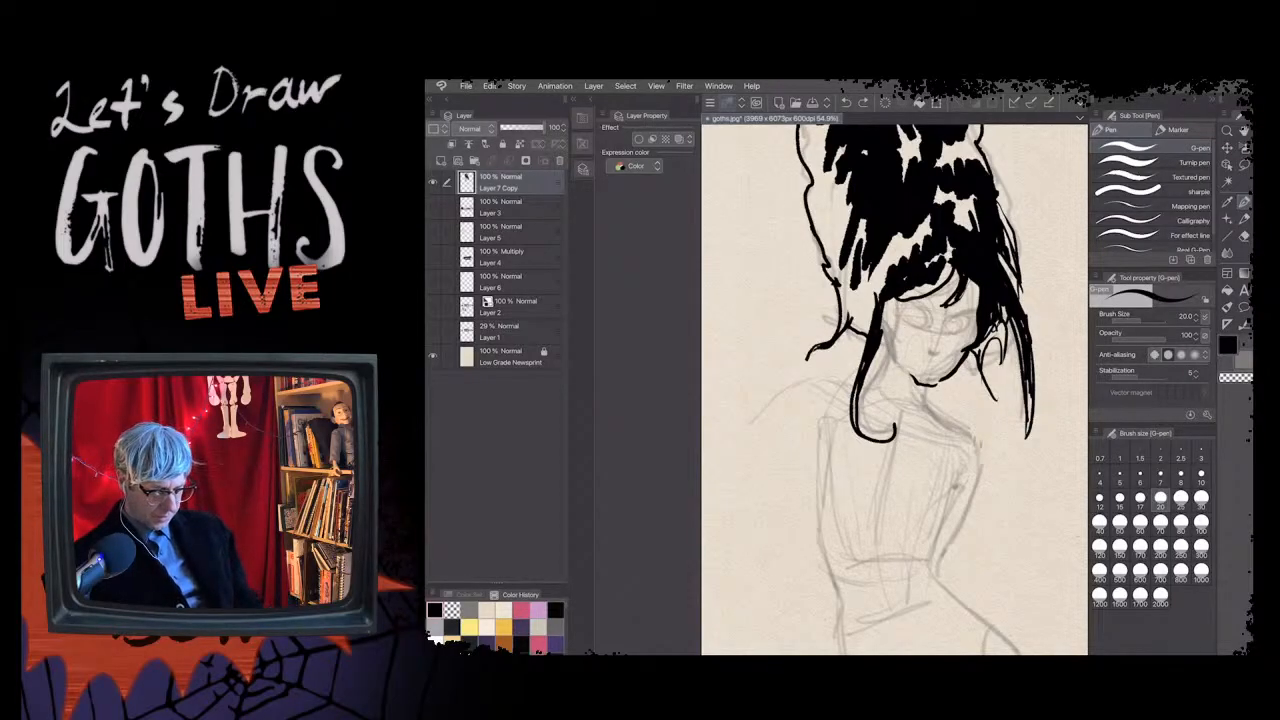
{"action": "key", "text": "bracketright"}
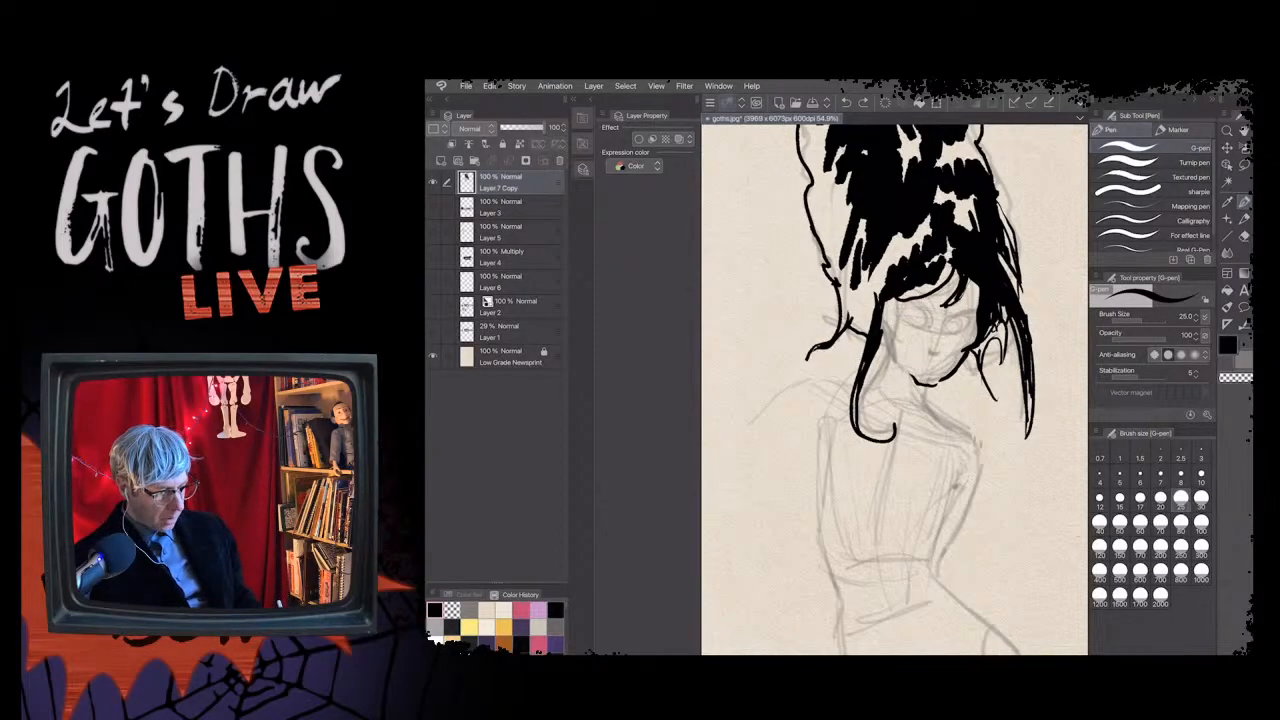
{"action": "left_click_drag", "start_coordinate": [892, 361], "coordinate": [886, 325]}
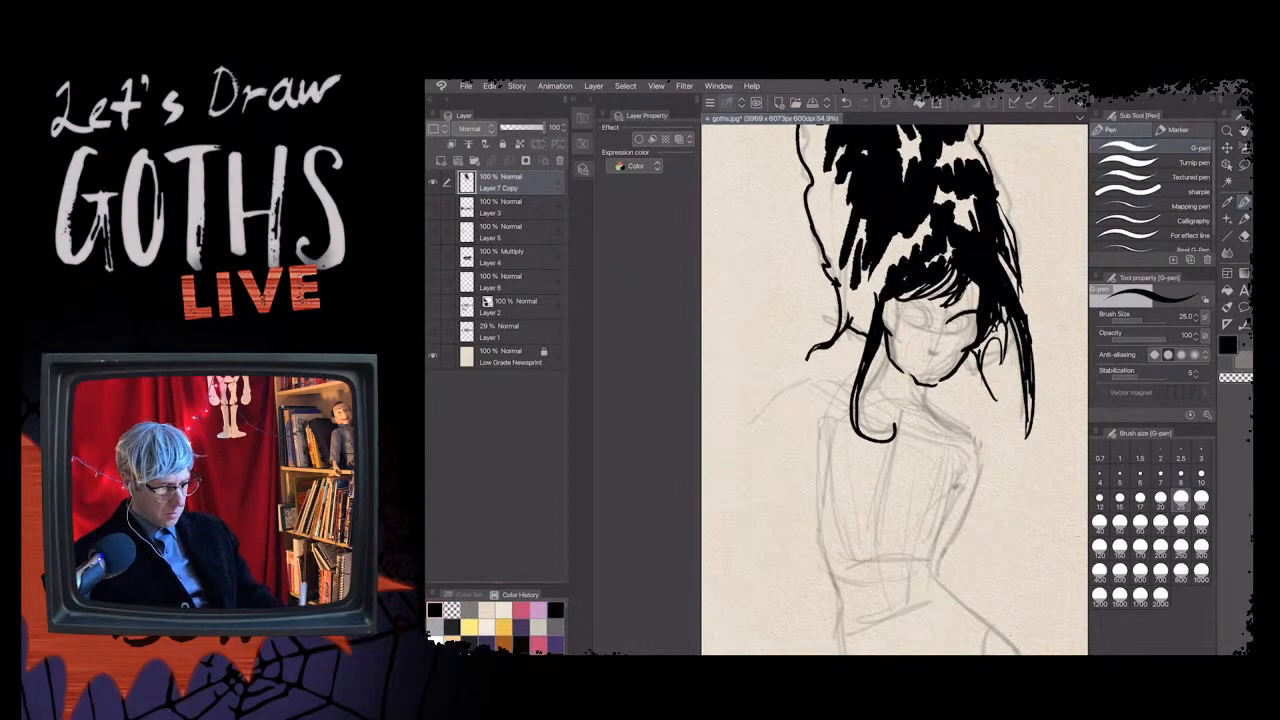
- Ink the nose, mouth and both eyes over the pencil sketch of the face with the G-pen at size 25
{"action": "left_click_drag", "start_coordinate": [941, 341], "coordinate": [938, 351]}
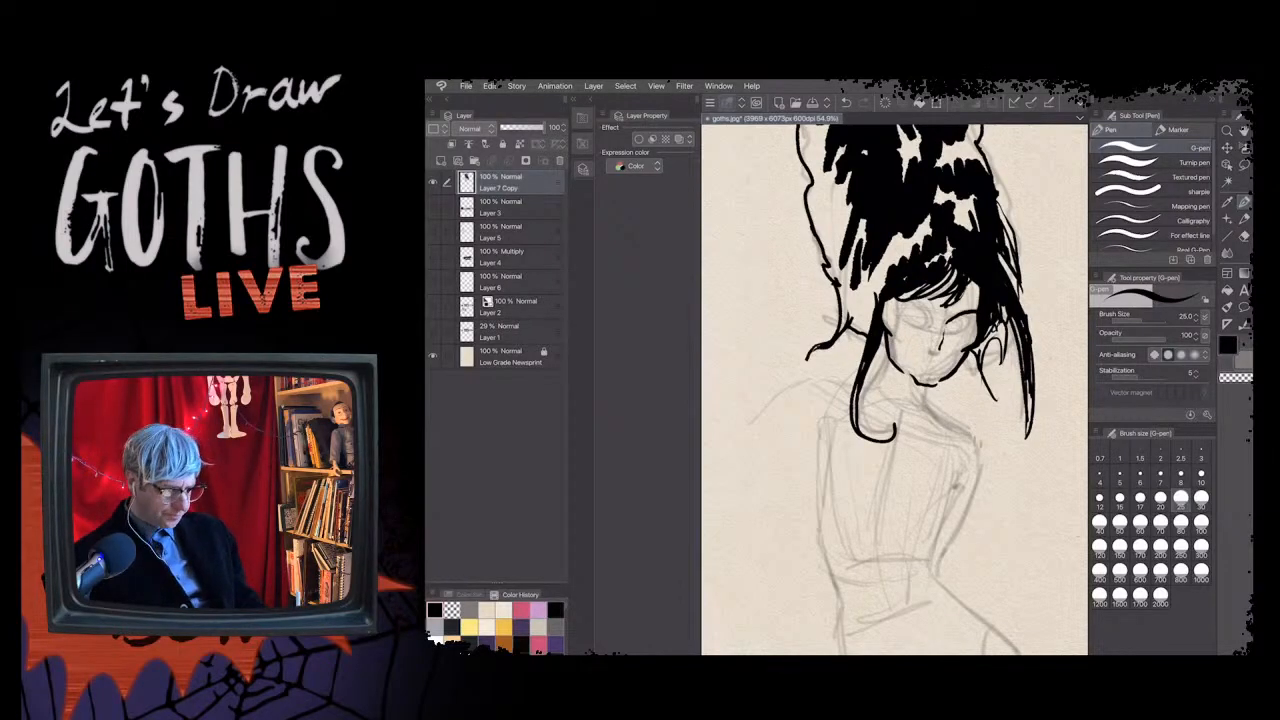
{"action": "left_click_drag", "start_coordinate": [933, 354], "coordinate": [941, 357]}
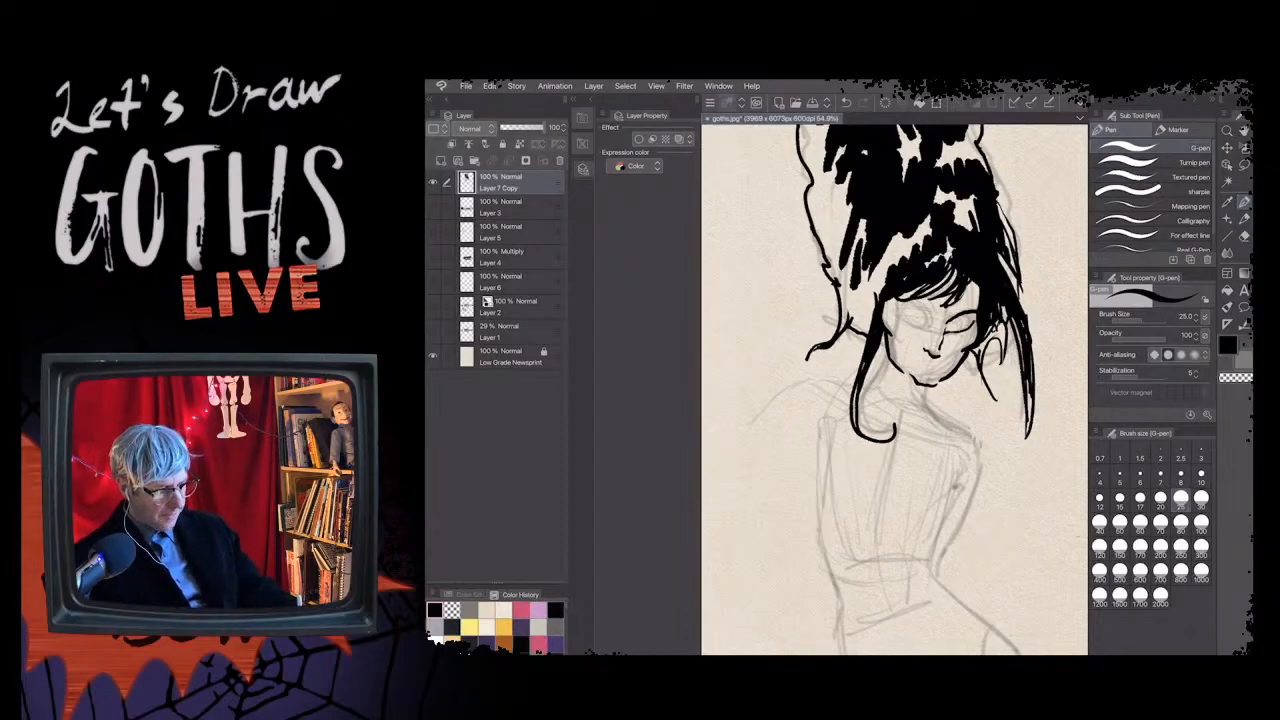
{"action": "left_click_drag", "start_coordinate": [948, 327], "coordinate": [958, 321]}
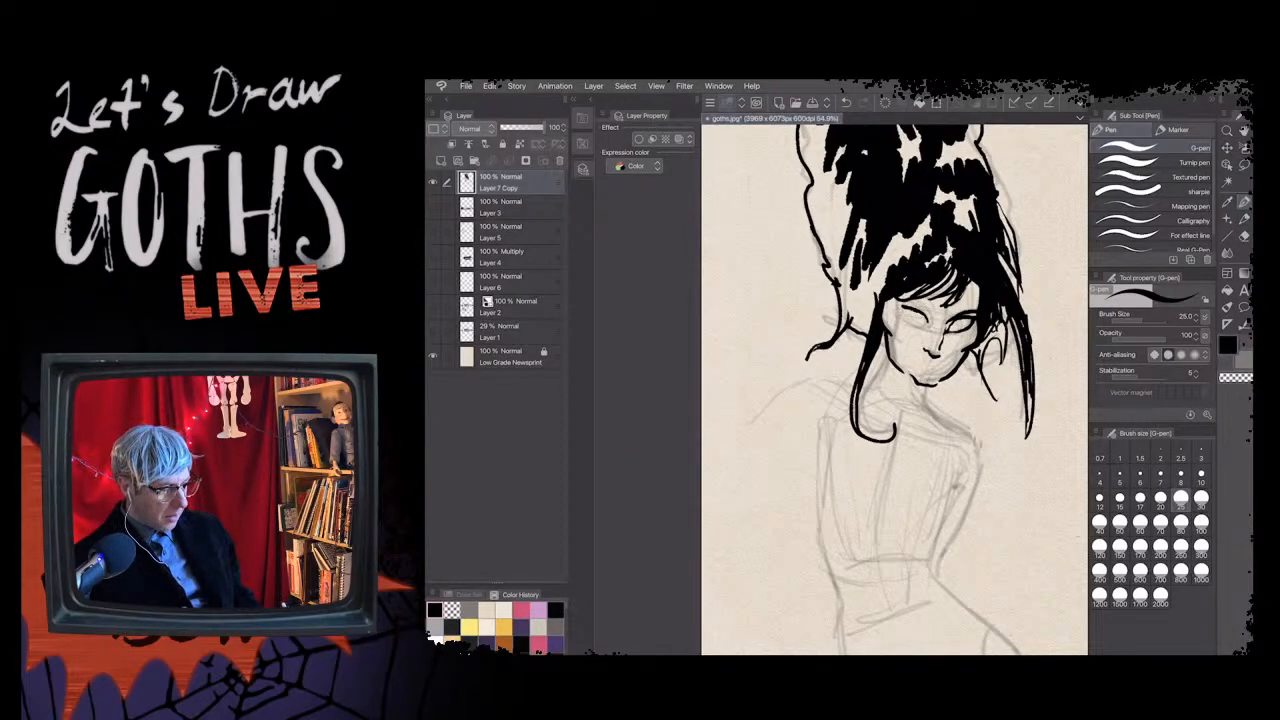
{"action": "left_click_drag", "start_coordinate": [901, 310], "coordinate": [915, 326]}
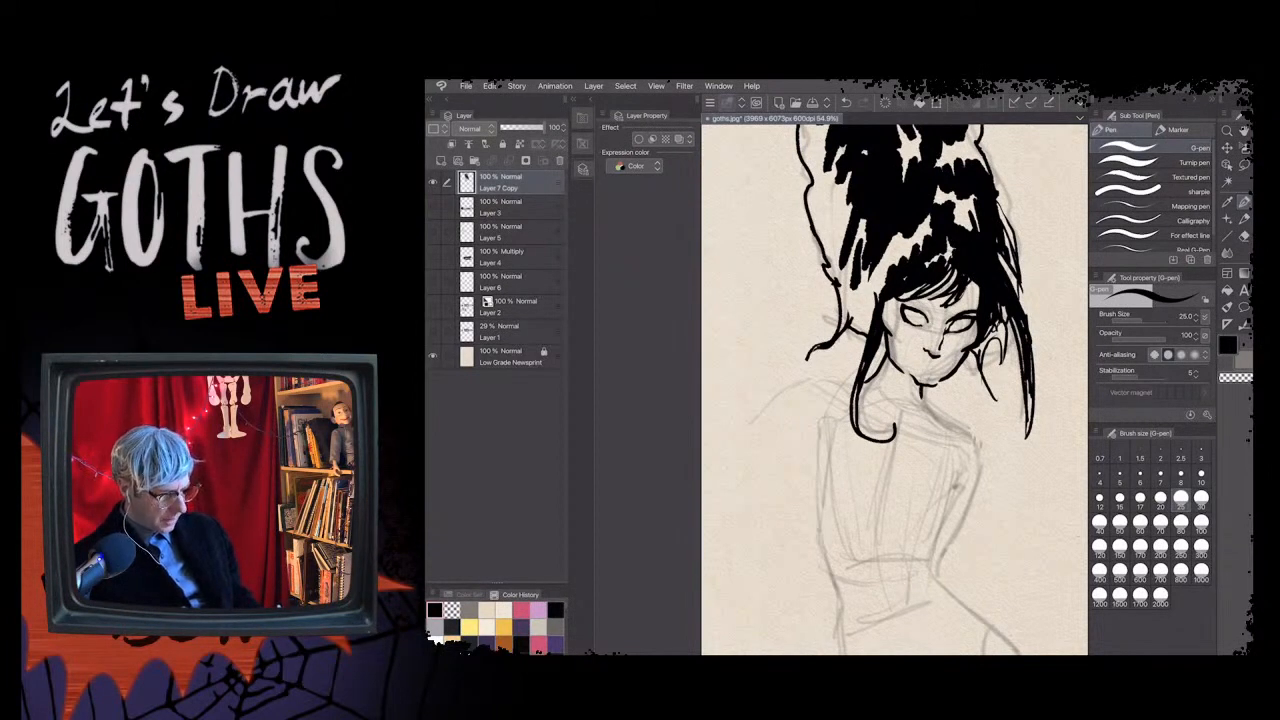
- Ink the right side of the neck curving down to the shoulder with the G-pen at size 25
{"action": "left_click_drag", "start_coordinate": [921, 396], "coordinate": [945, 423]}
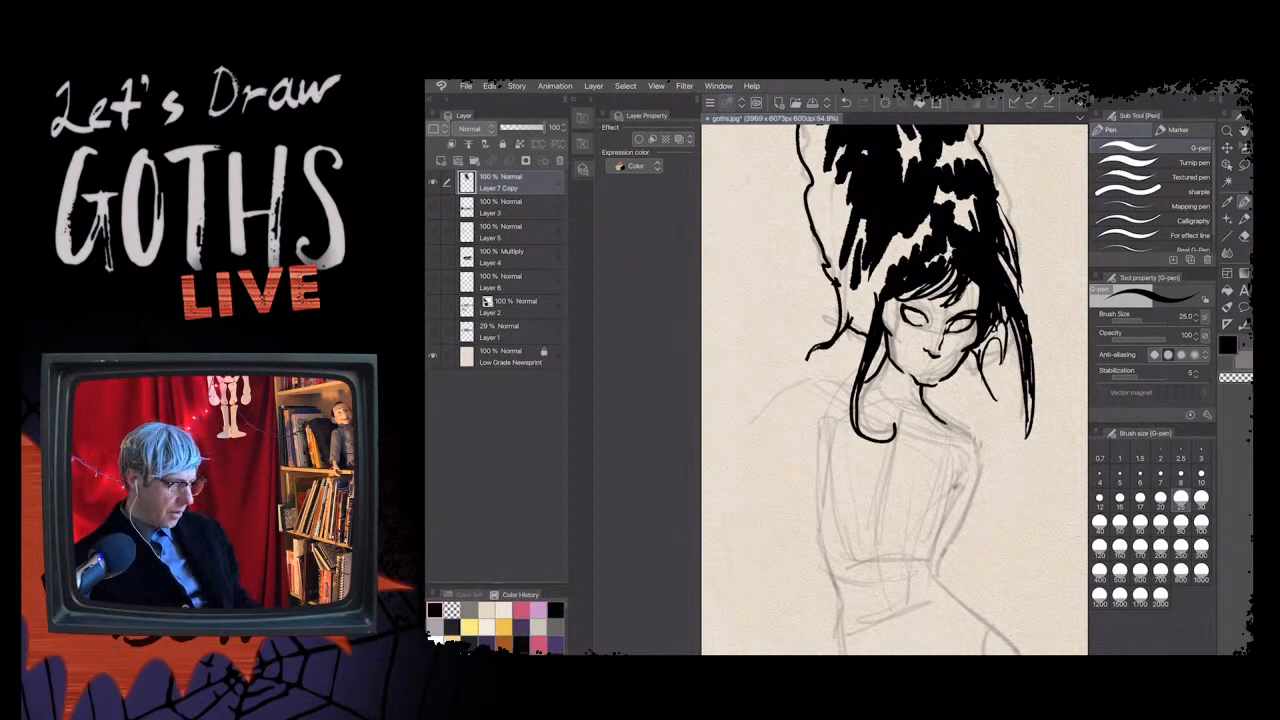
{"action": "left_click_drag", "start_coordinate": [944, 422], "coordinate": [955, 428]}
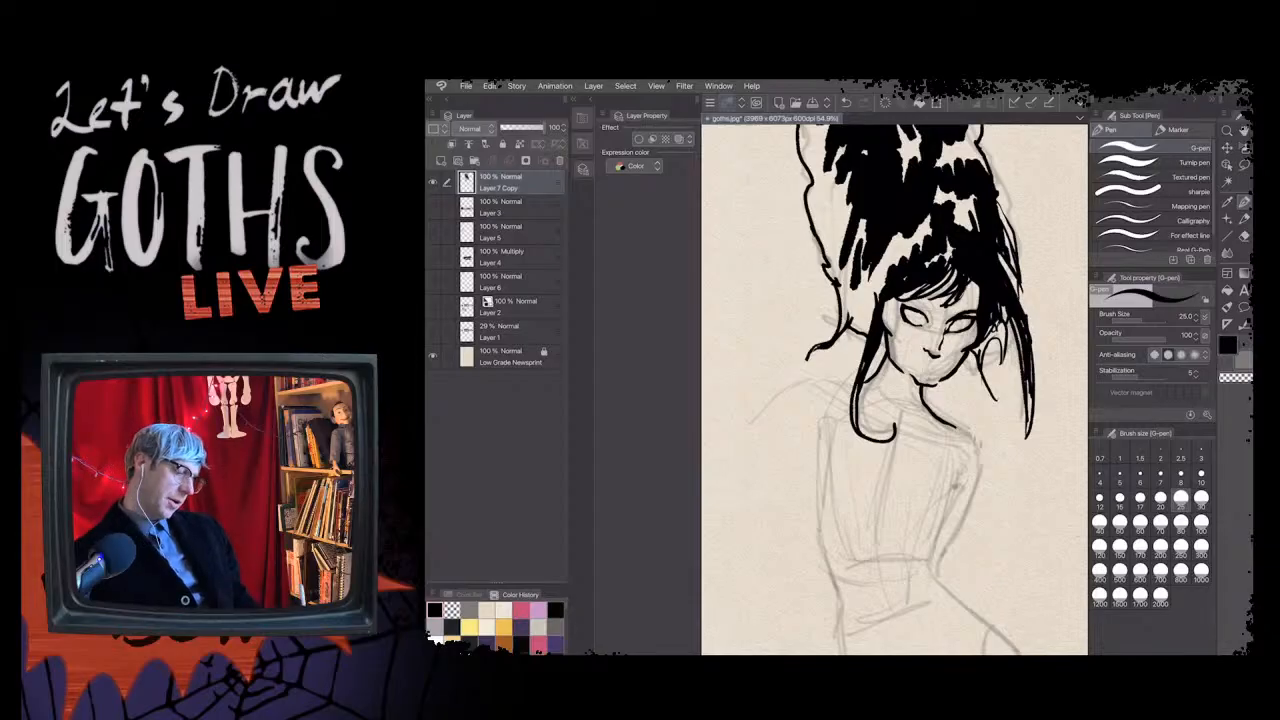
{"action": "scroll", "coordinate": [834, 370], "scroll_direction": "down", "scroll_amount": 2}
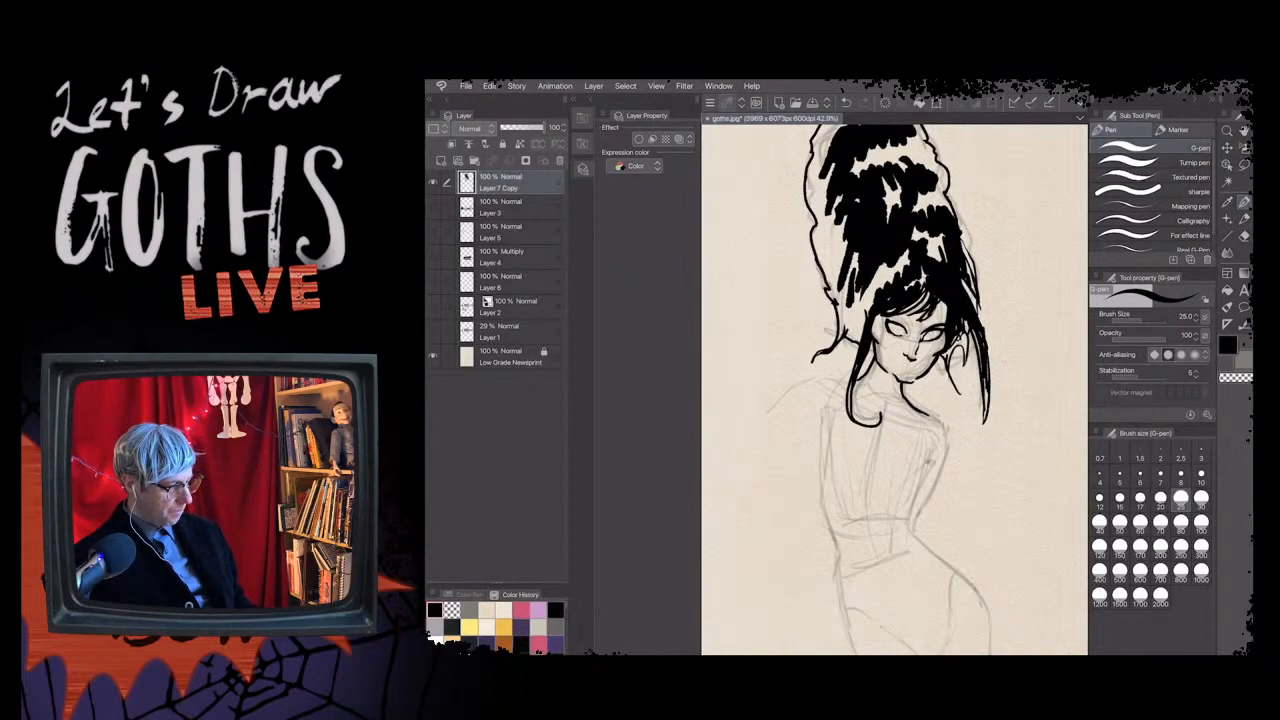
- Reinforce the left eye's upper lid and ink thin hair strands beside the left temple and cheek
{"action": "scroll", "coordinate": [785, 290], "scroll_direction": "up", "scroll_amount": 2}
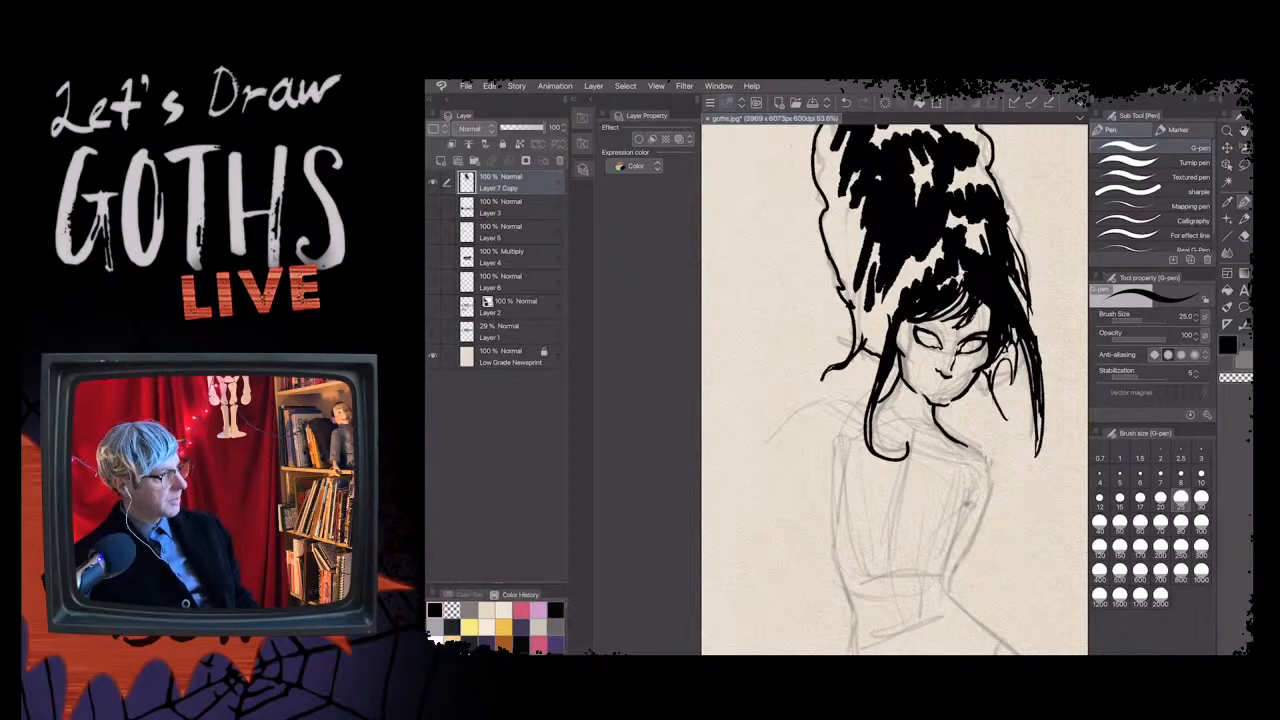
{"action": "scroll", "coordinate": [856, 328], "scroll_direction": "up", "scroll_amount": 3}
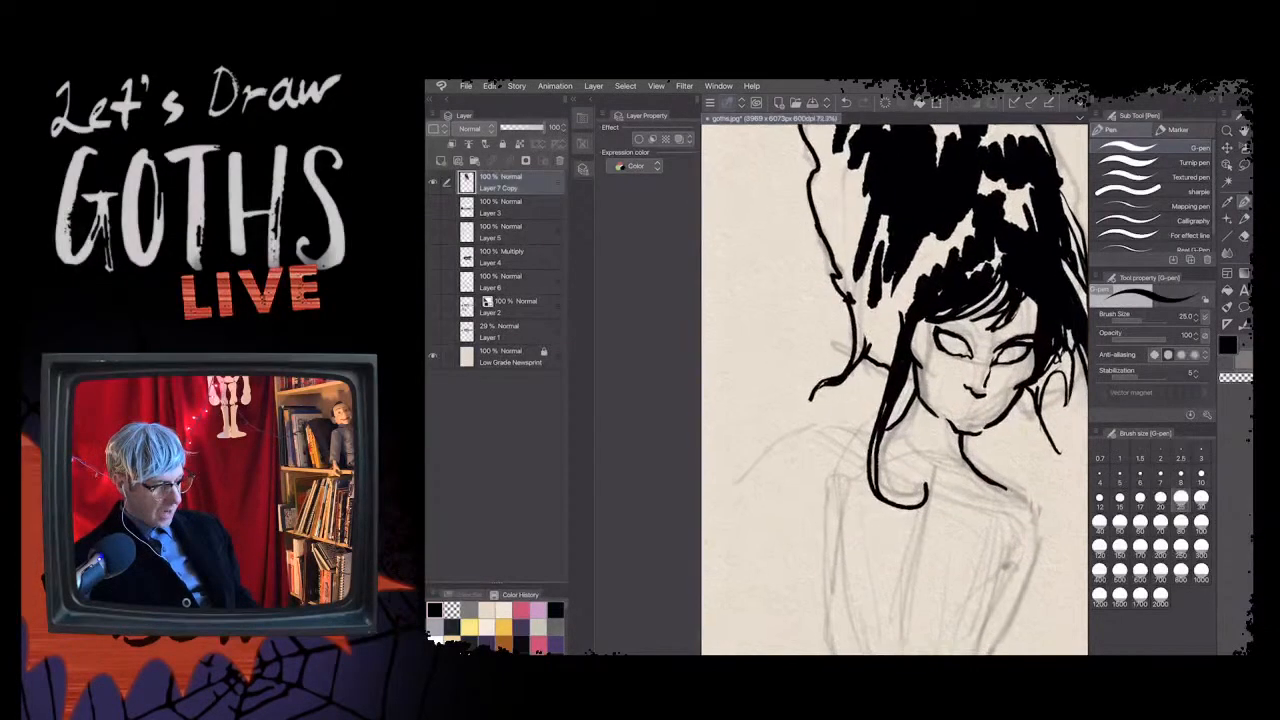
{"action": "scroll", "coordinate": [894, 389], "scroll_direction": "up", "scroll_amount": 1}
{"action": "scroll", "coordinate": [895, 390], "scroll_direction": "up", "scroll_amount": 1}
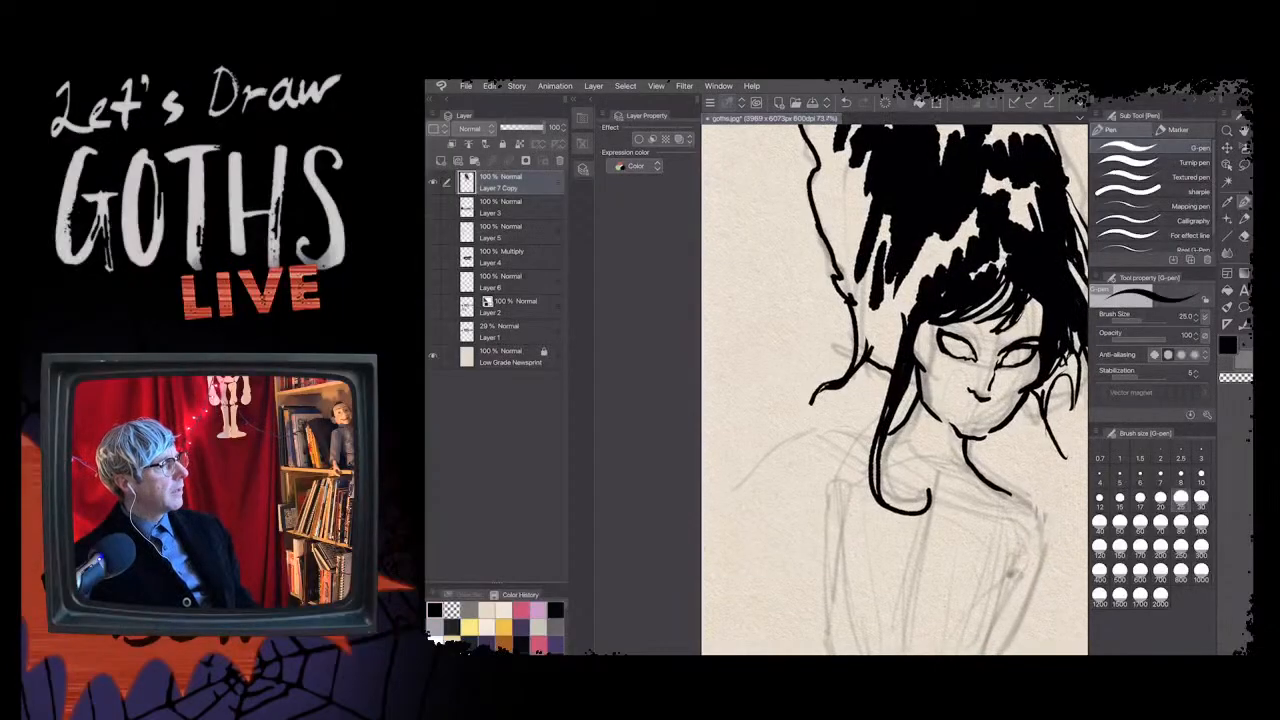
{"action": "scroll", "coordinate": [895, 390], "scroll_direction": "up", "scroll_amount": 1}
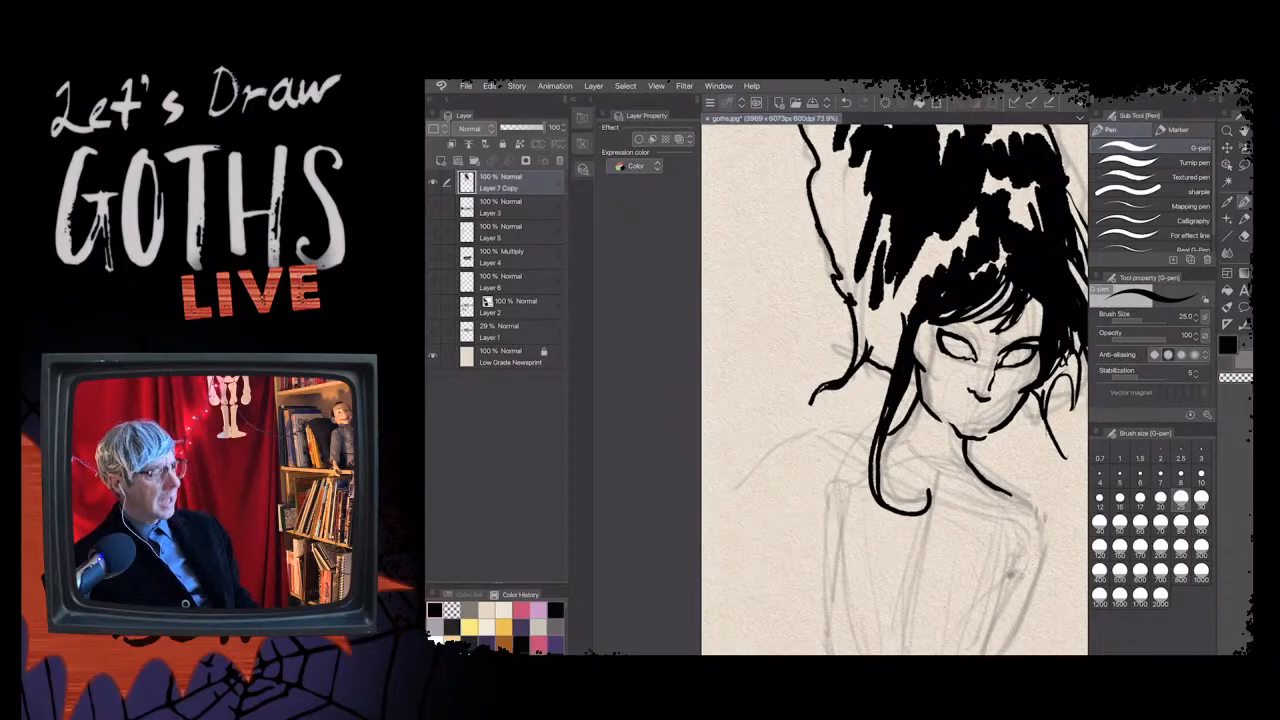
{"action": "scroll", "coordinate": [895, 390], "scroll_direction": "up", "scroll_amount": 1}
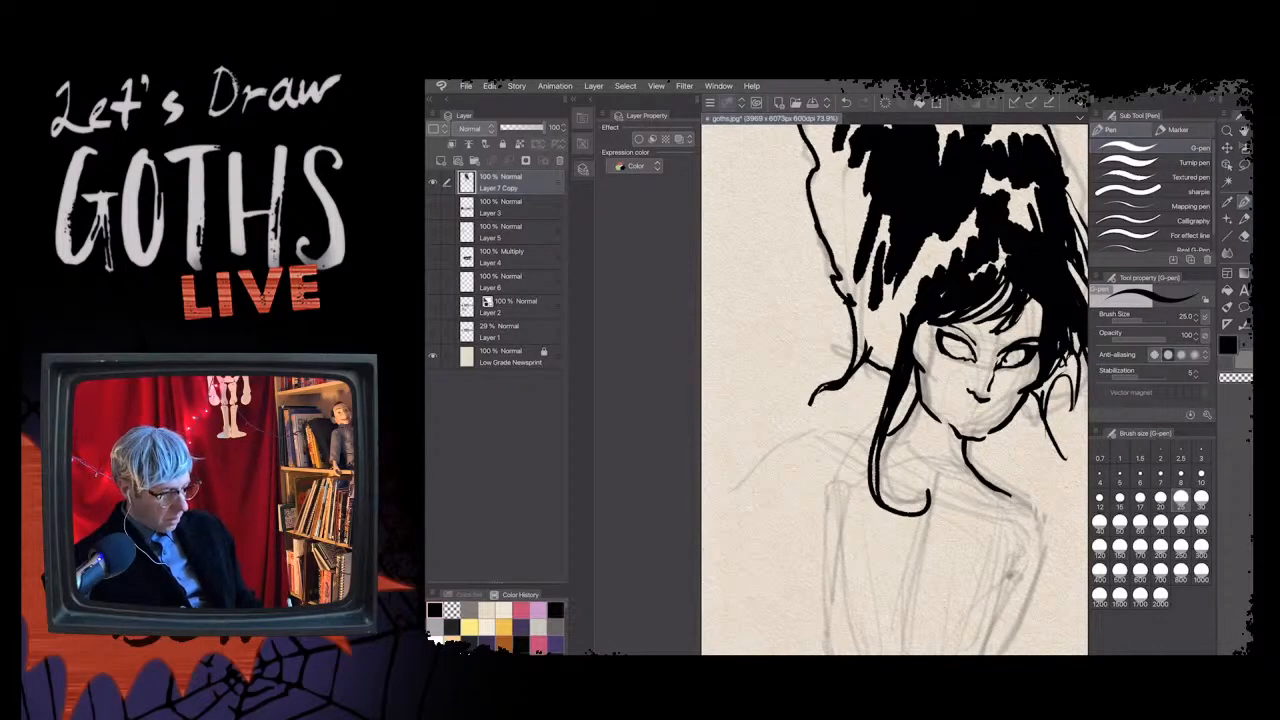
{"action": "left_click_drag", "start_coordinate": [971, 338], "coordinate": [946, 325]}
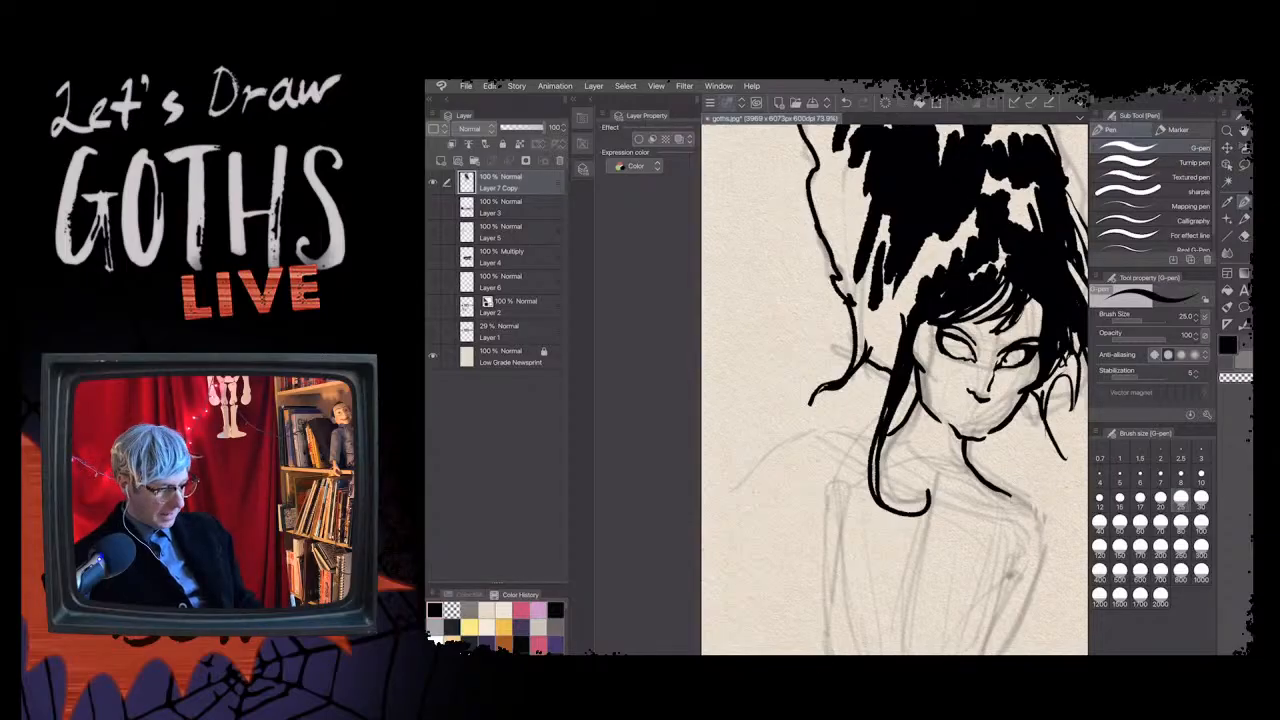
{"action": "left_click_drag", "start_coordinate": [927, 334], "coordinate": [936, 374]}
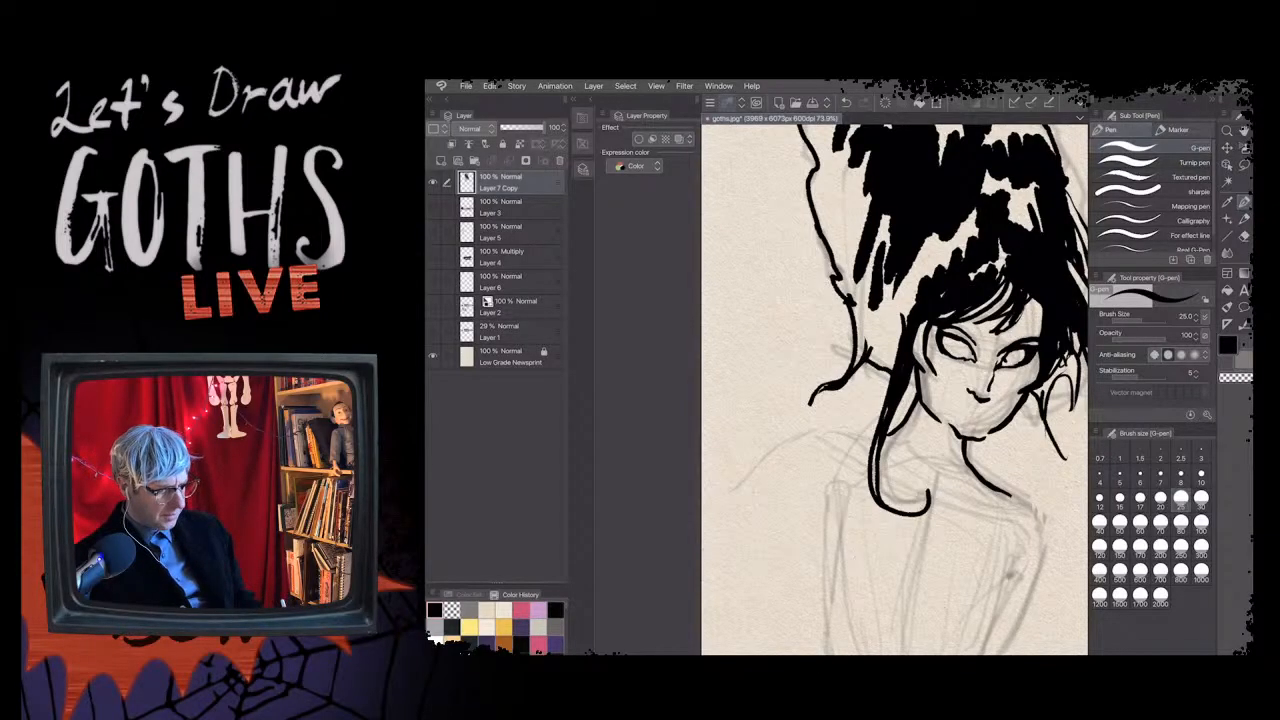
{"action": "left_click_drag", "start_coordinate": [924, 330], "coordinate": [914, 355]}
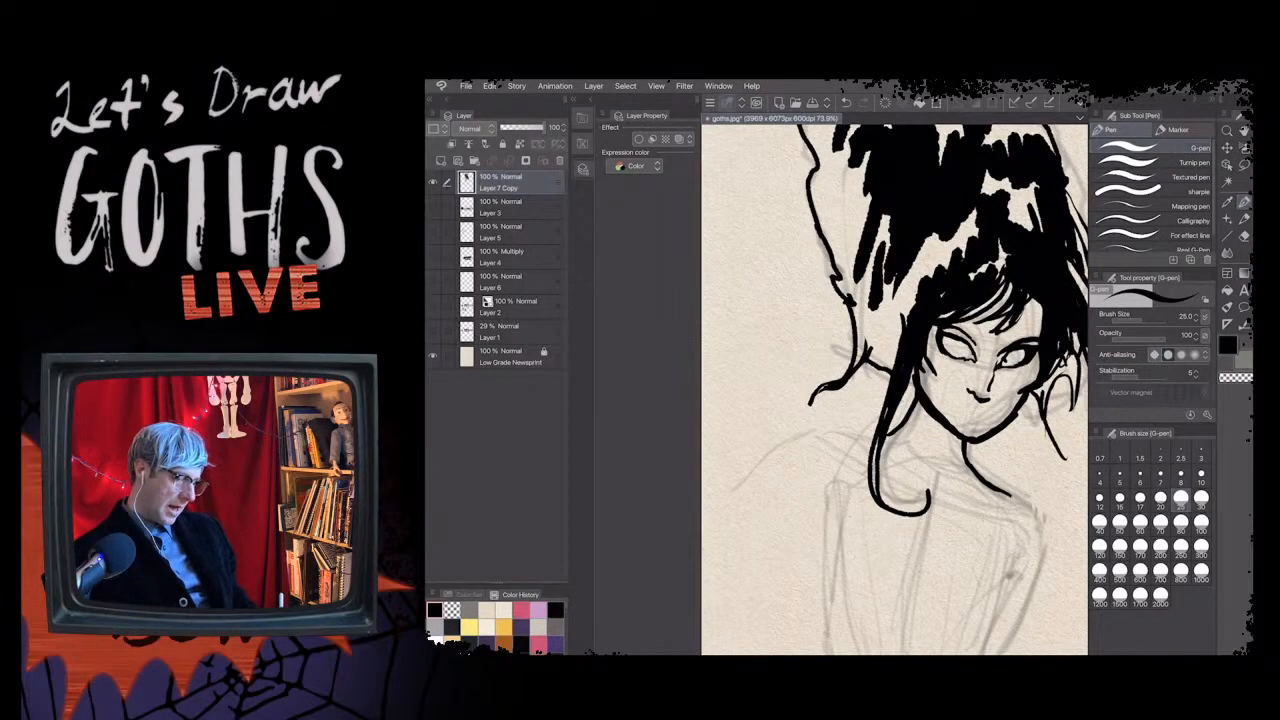
{"action": "left_click_drag", "start_coordinate": [963, 440], "coordinate": [955, 461]}
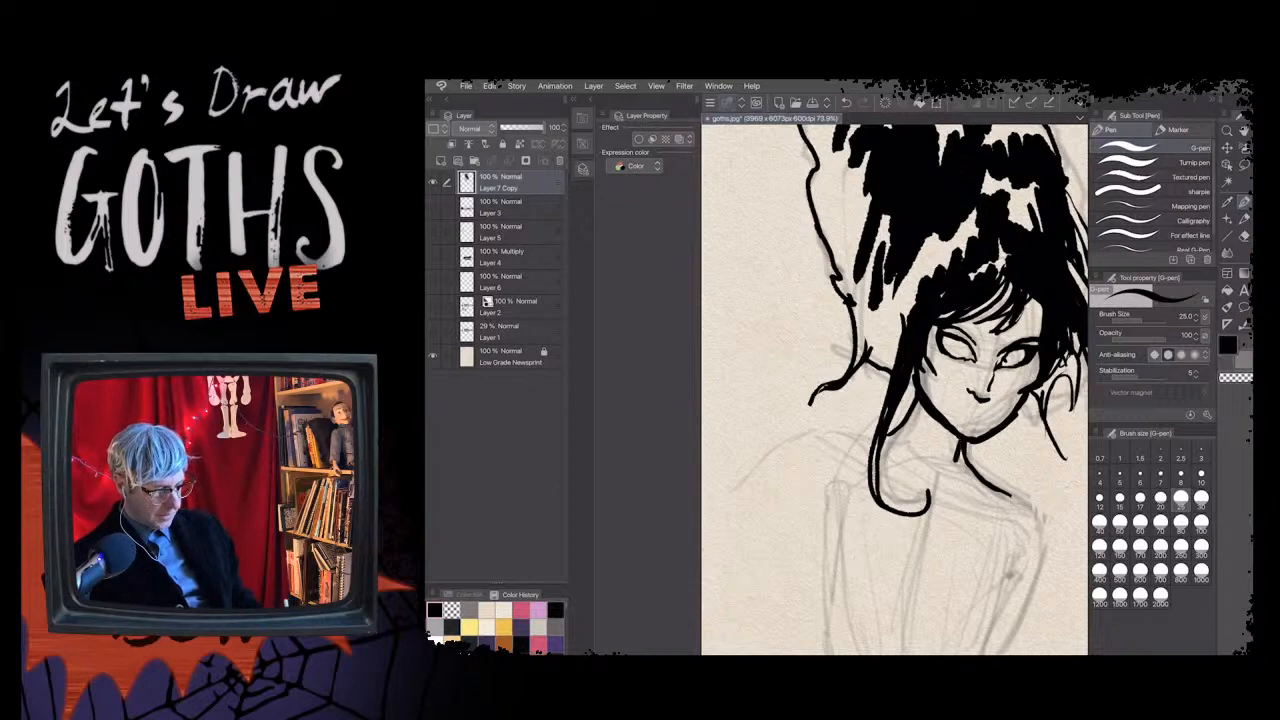
{"action": "left_click_drag", "start_coordinate": [917, 403], "coordinate": [911, 440]}
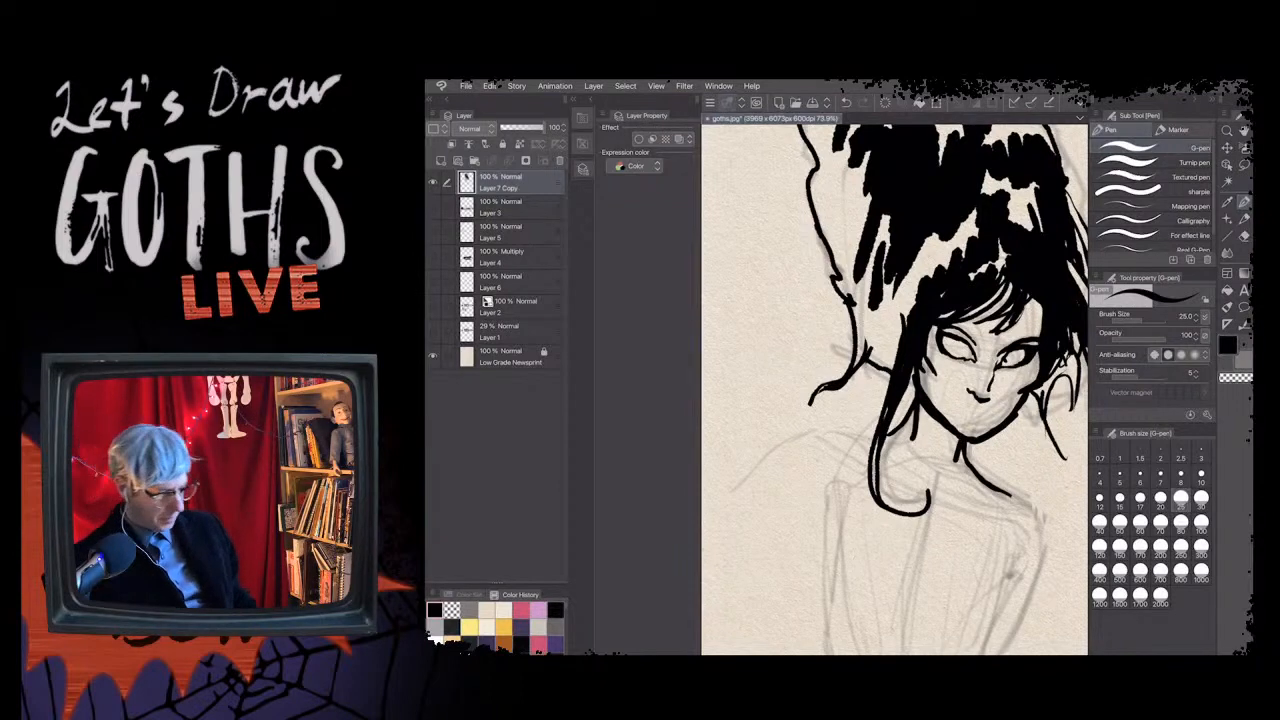
{"action": "key", "text": "ctrl+z"}
{"action": "key", "text": "ctrl+z"}
{"action": "key", "text": "ctrl+z"}
{"action": "key", "text": "ctrl+z"}
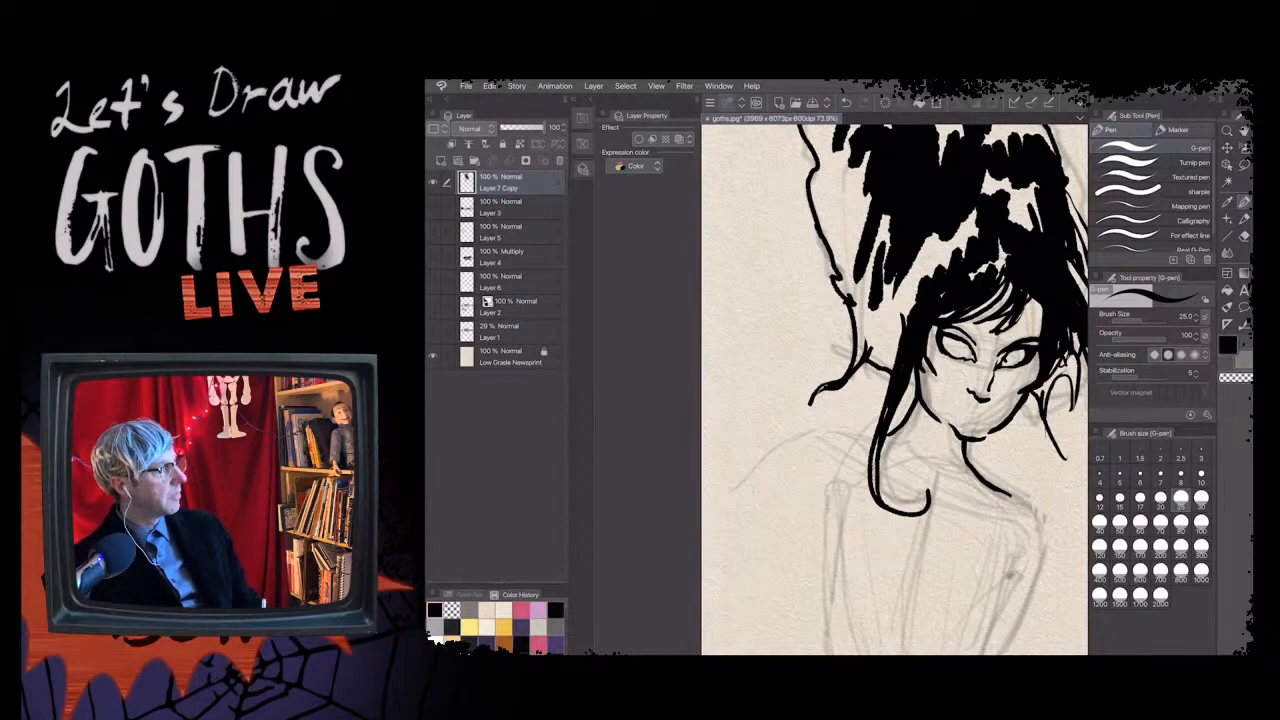
- Clean up the left jaw line with the transparent colour, toggling the drawing layer's visibility off and on to check it
{"action": "key", "text": "c"}
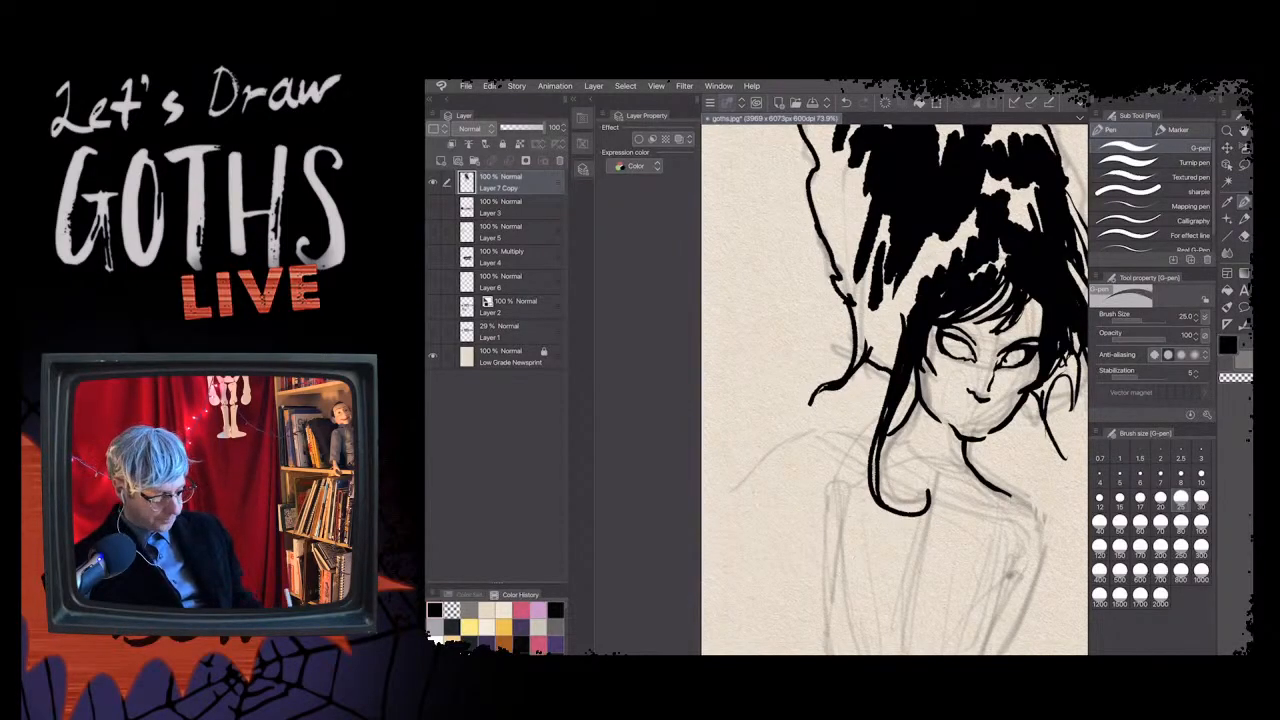
{"action": "left_click_drag", "start_coordinate": [943, 424], "coordinate": [928, 402]}
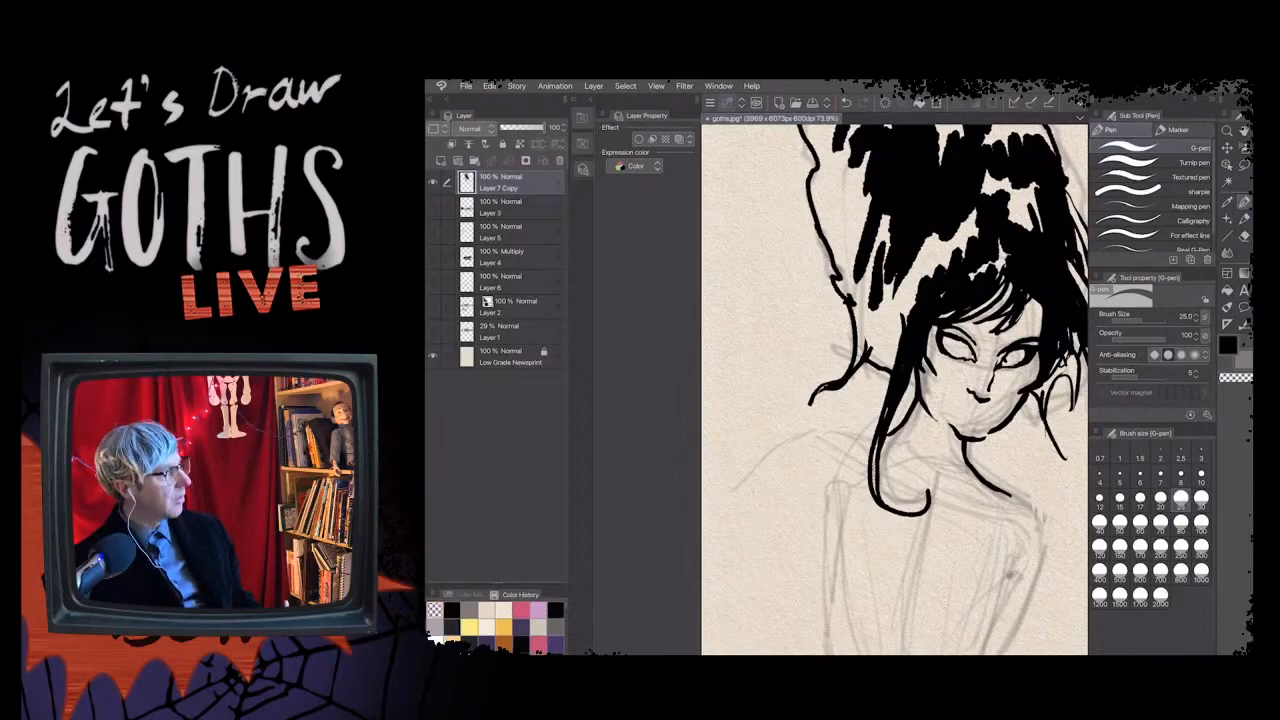
{"action": "left_click", "coordinate": [433, 182]}
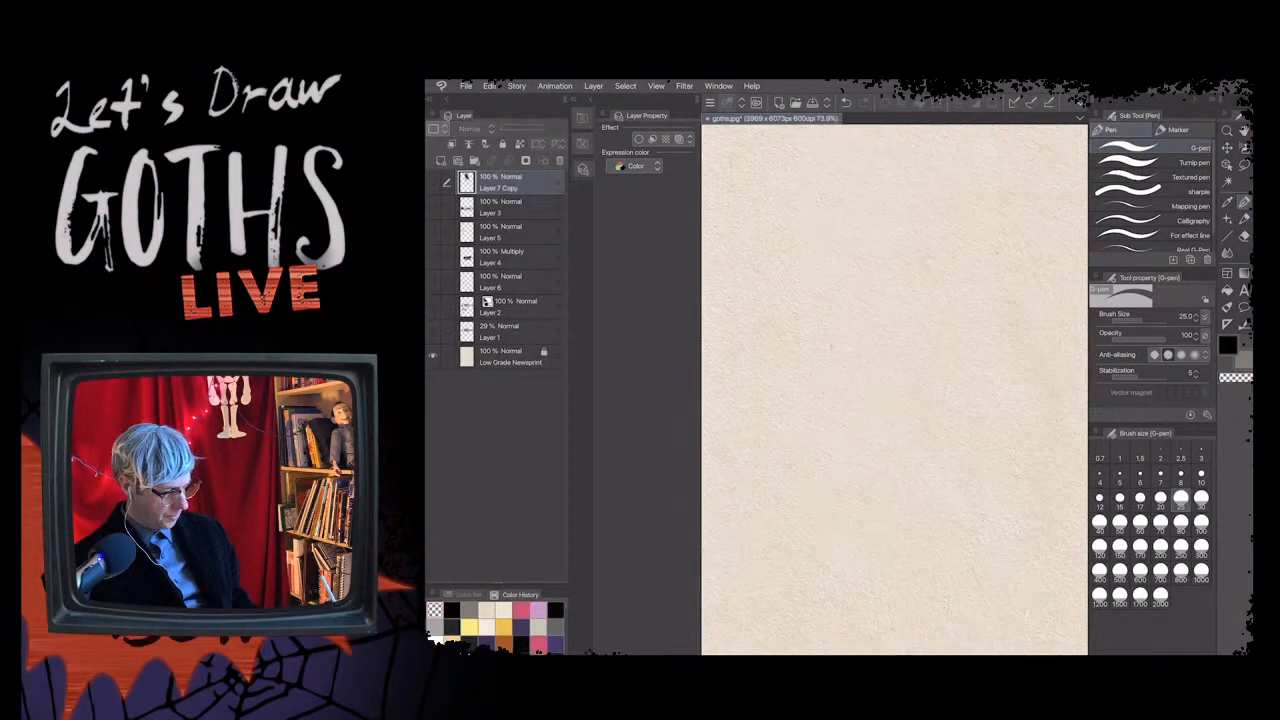
{"action": "left_click", "coordinate": [433, 182]}
{"action": "left_click", "coordinate": [433, 182]}
{"action": "left_click", "coordinate": [433, 182]}
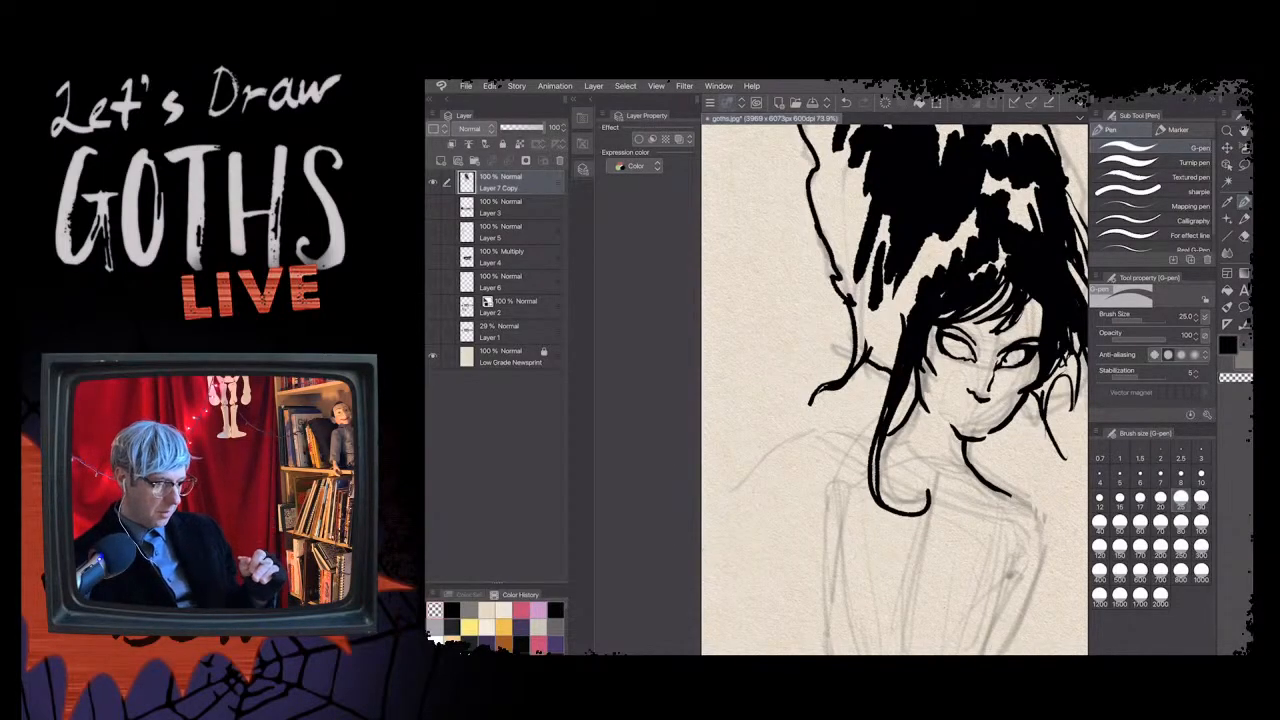
- Ink the upper lip below the nose and redraw the lower lip to form a closed, full mouth at size 25
{"action": "key", "text": "x"}
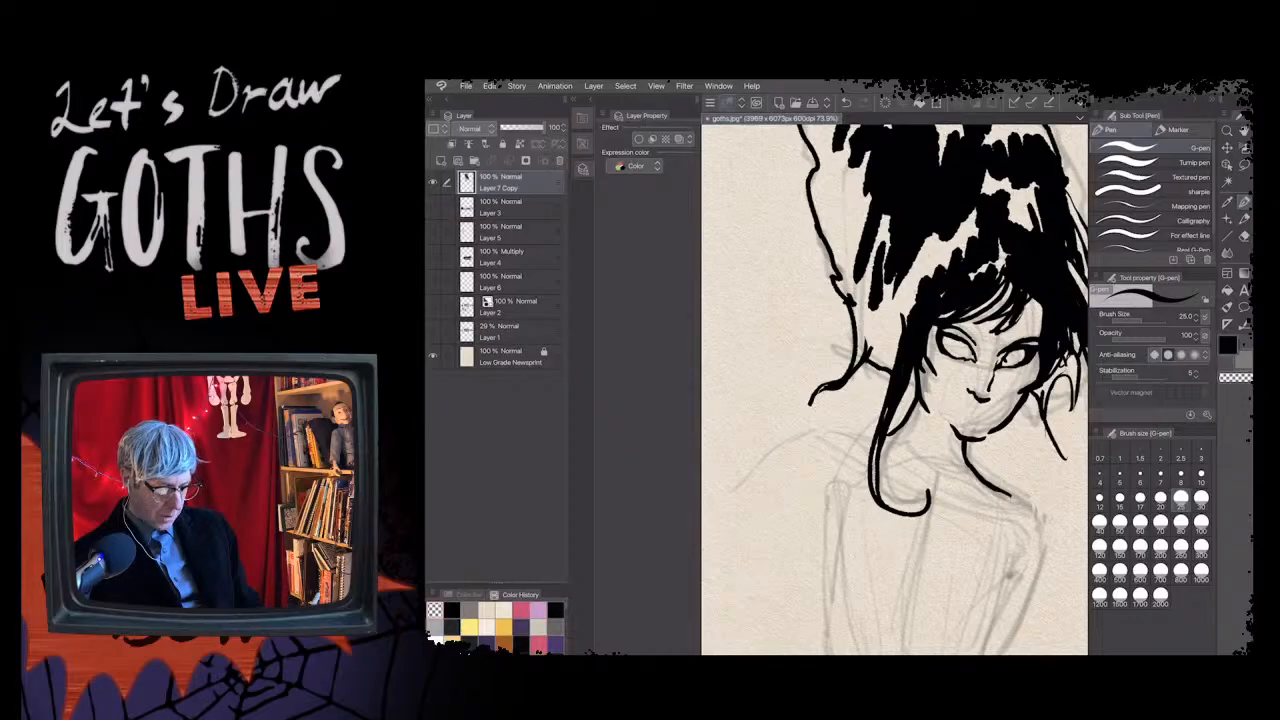
{"action": "left_click_drag", "start_coordinate": [957, 408], "coordinate": [975, 410]}
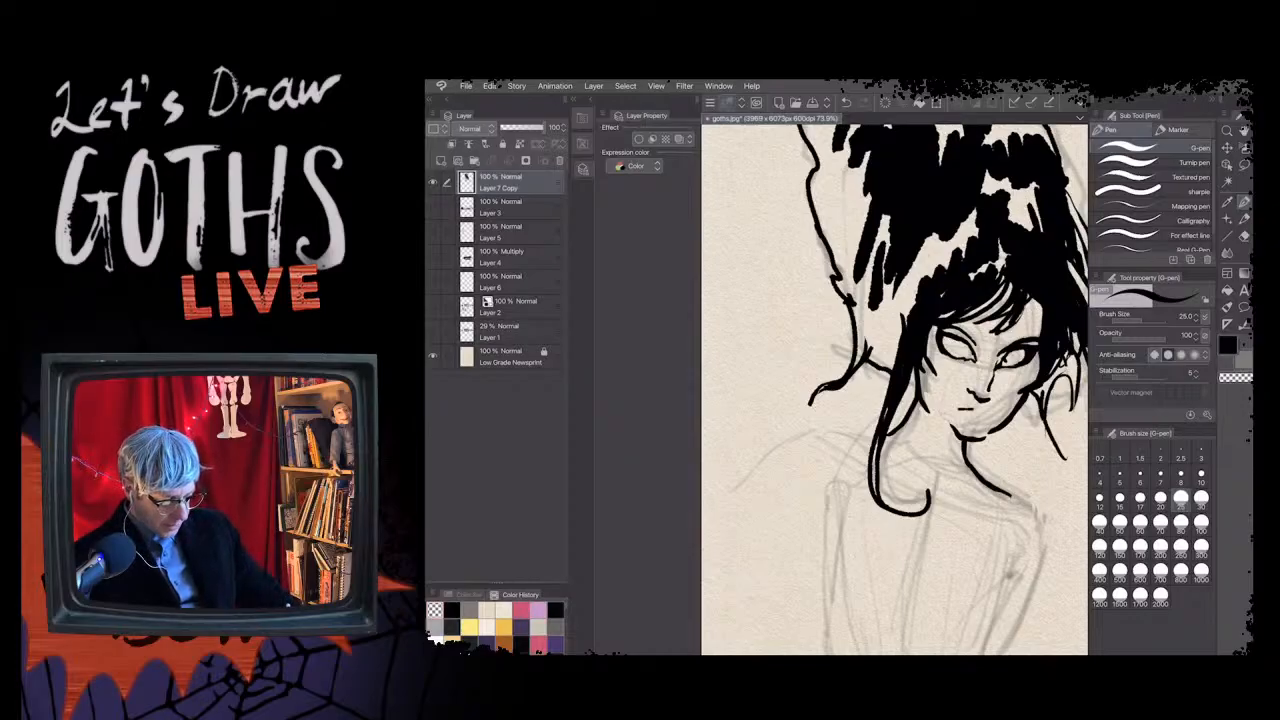
{"action": "key", "text": "c"}
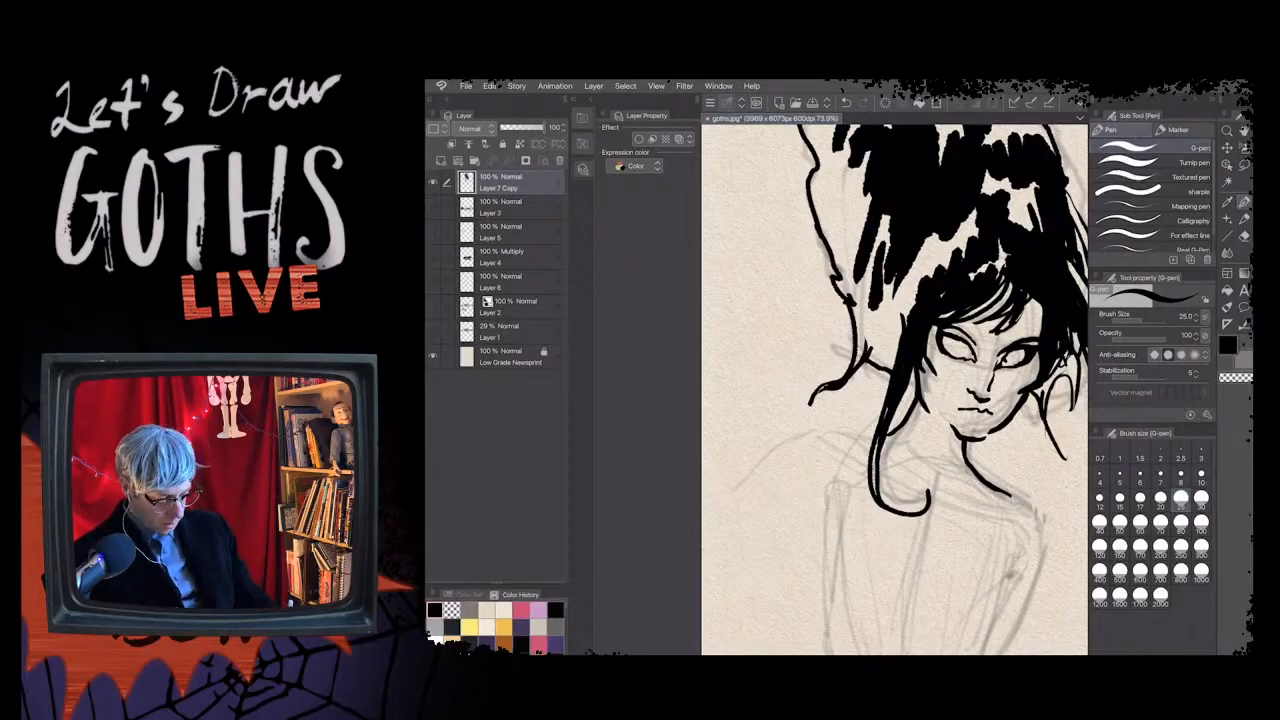
{"action": "left_click_drag", "start_coordinate": [975, 422], "coordinate": [985, 420]}
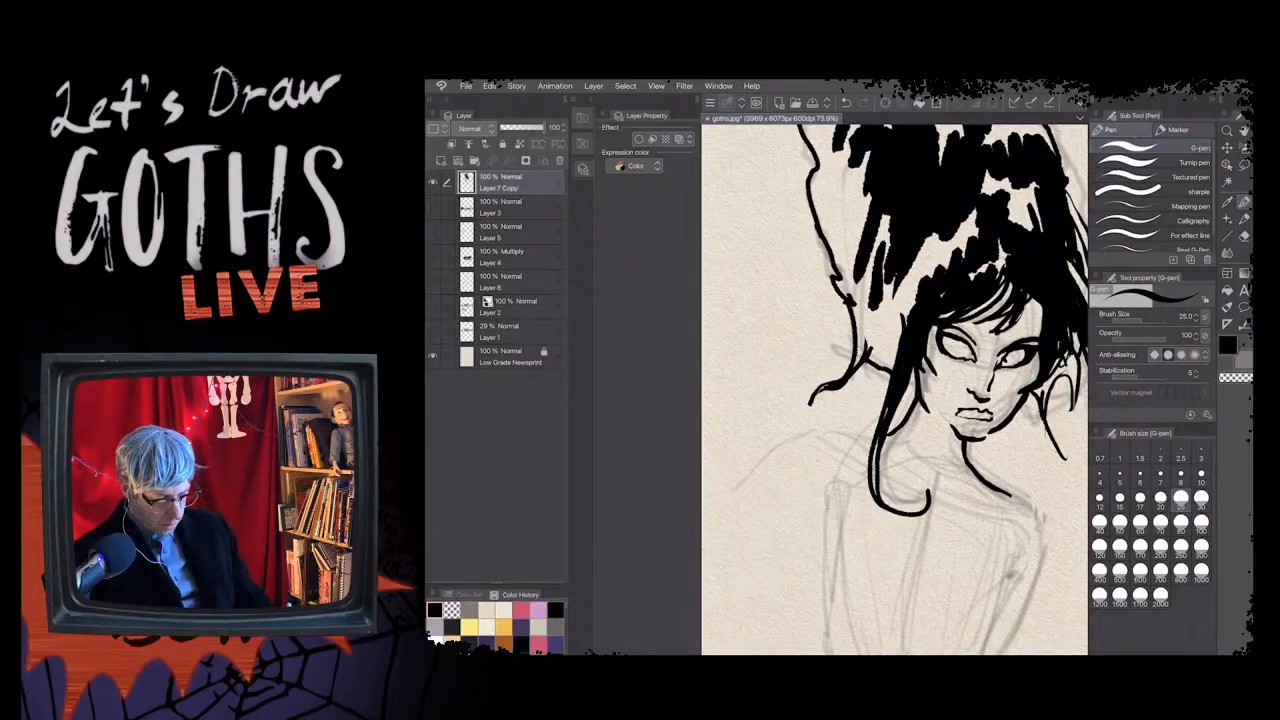
{"action": "key", "text": "ctrl+z"}
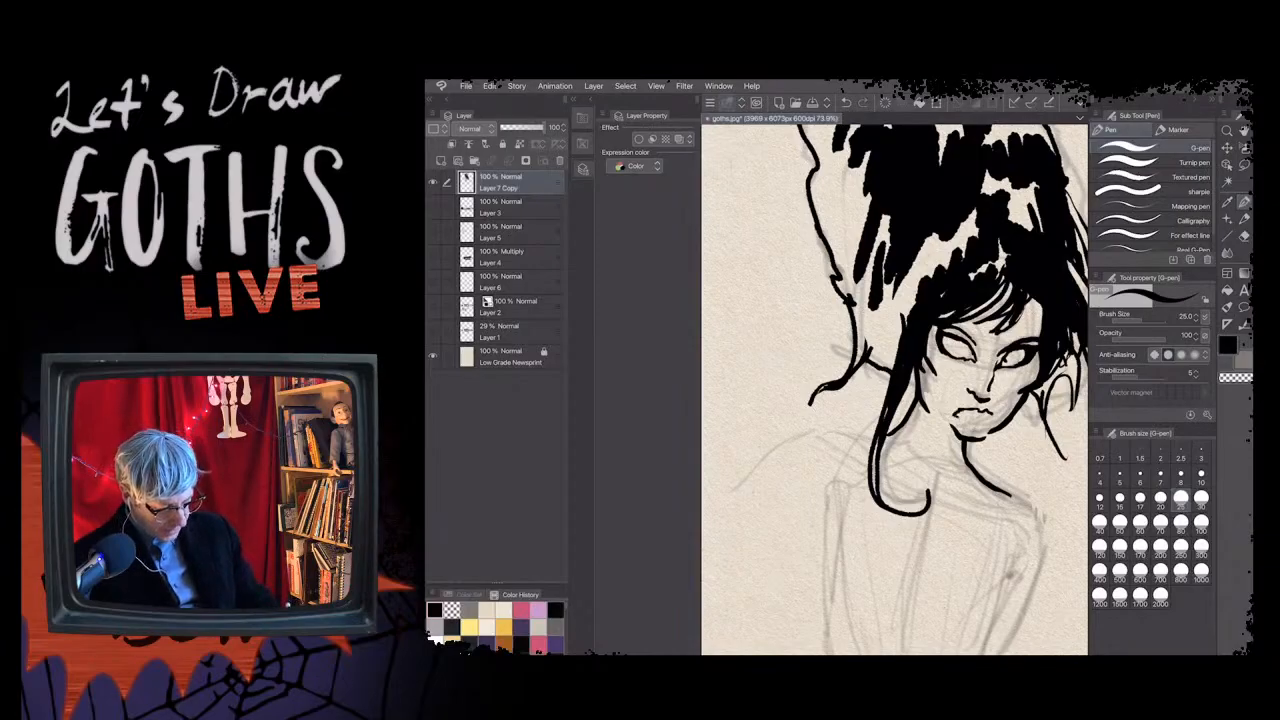
{"action": "left_click_drag", "start_coordinate": [956, 418], "coordinate": [982, 422]}
{"action": "key", "text": "ctrl+z"}
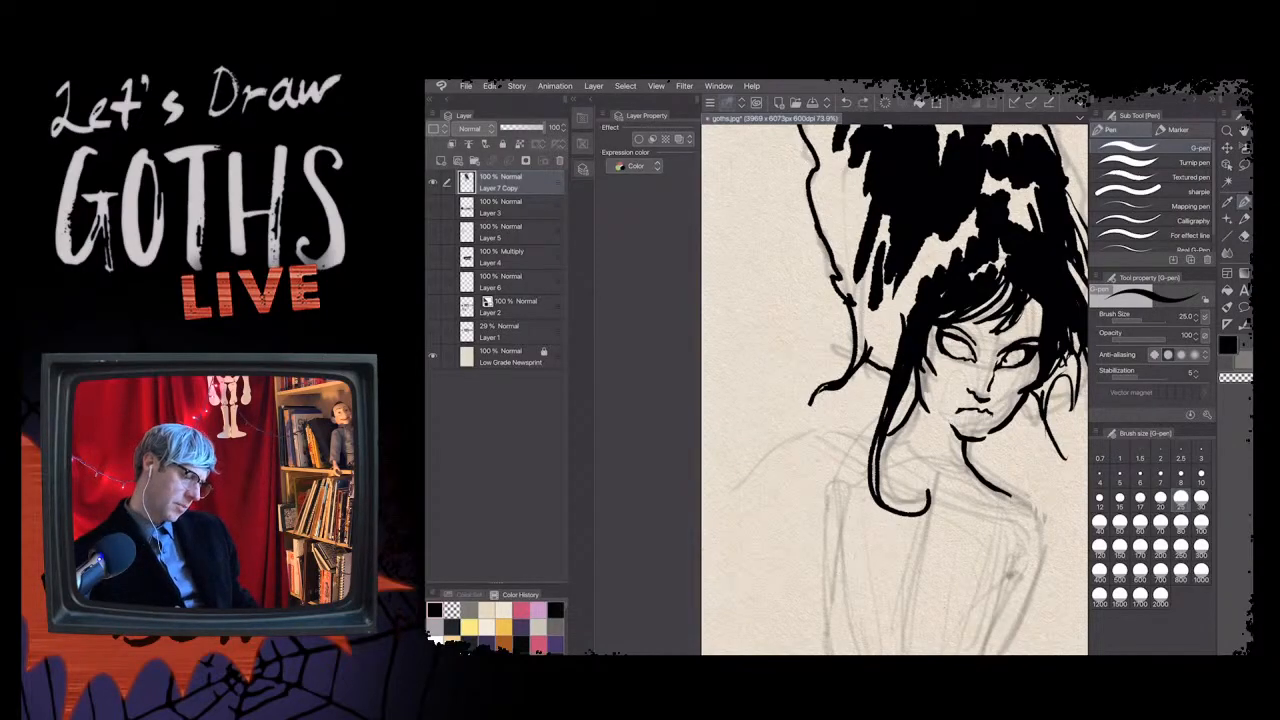
{"action": "left_click_drag", "start_coordinate": [958, 412], "coordinate": [990, 414]}
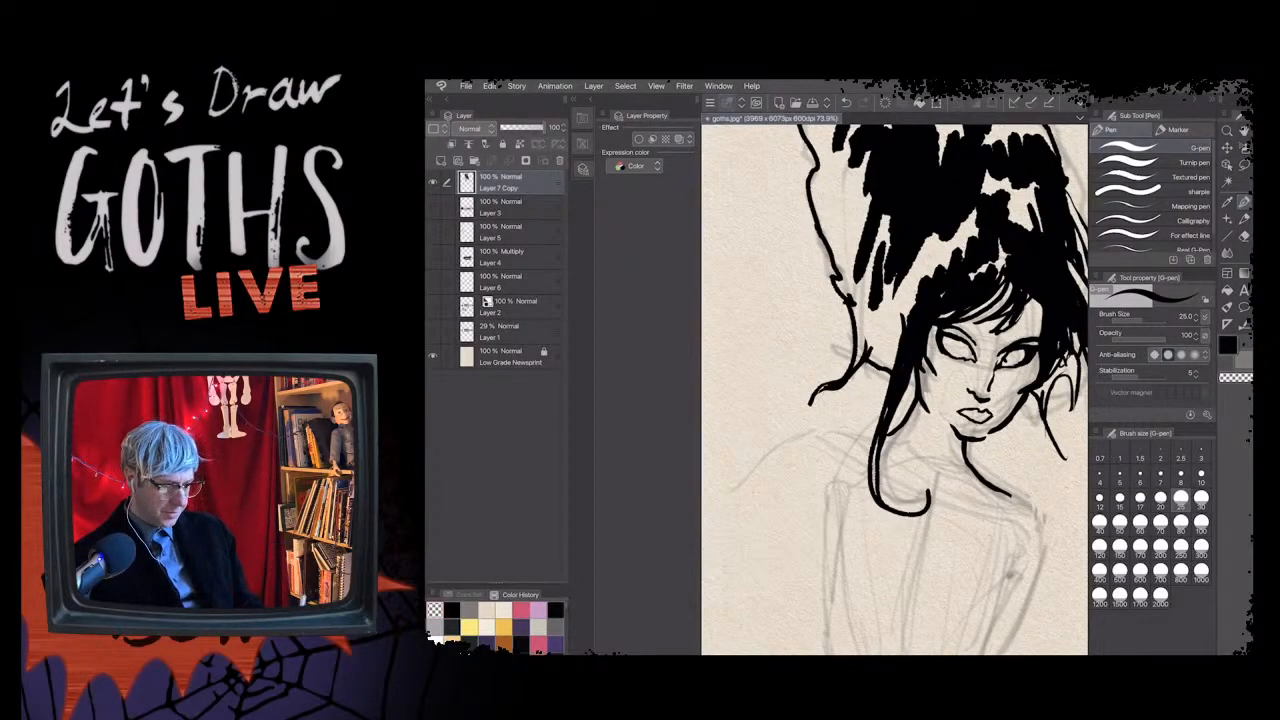
- Reduce the G-pen to size 17 and ink the irises and pupils in both eyes, undoing and redrawing misplaced ones
{"action": "key", "text": "bracketleft"}
{"action": "key", "text": "bracketleft"}
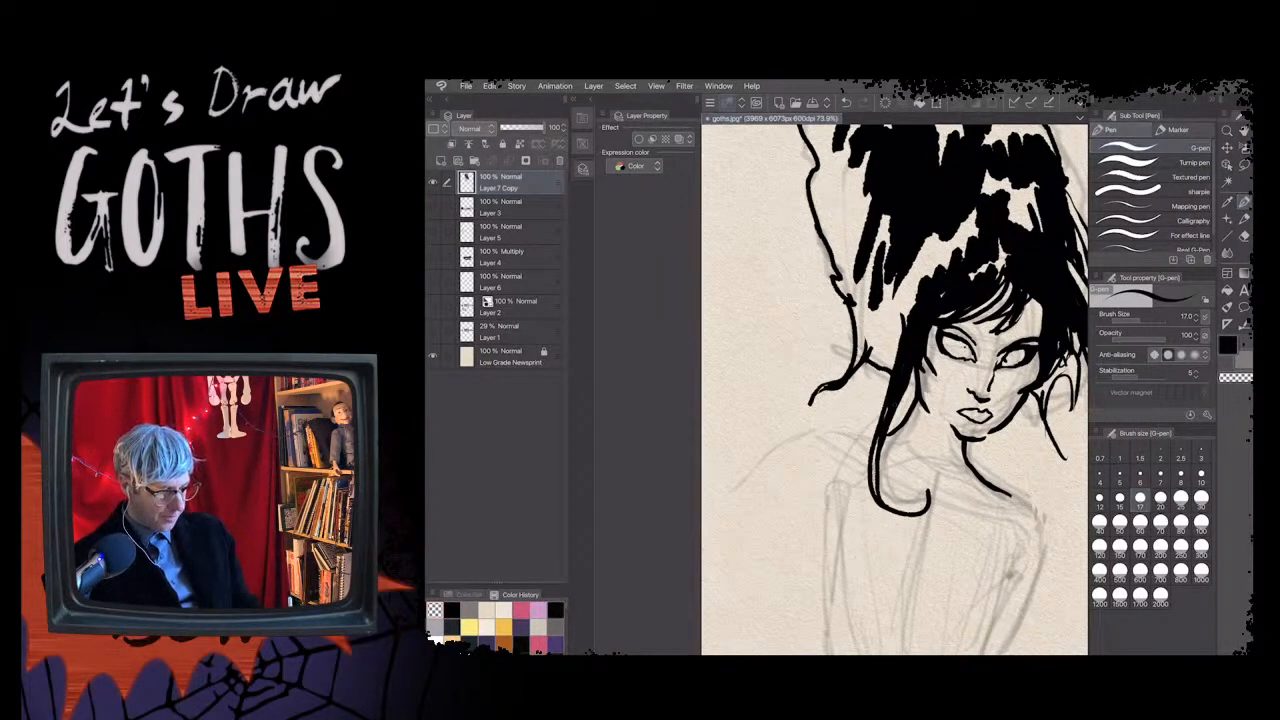
{"action": "left_click_drag", "start_coordinate": [957, 347], "coordinate": [1021, 358]}
{"action": "key", "text": "ctrl+z"}
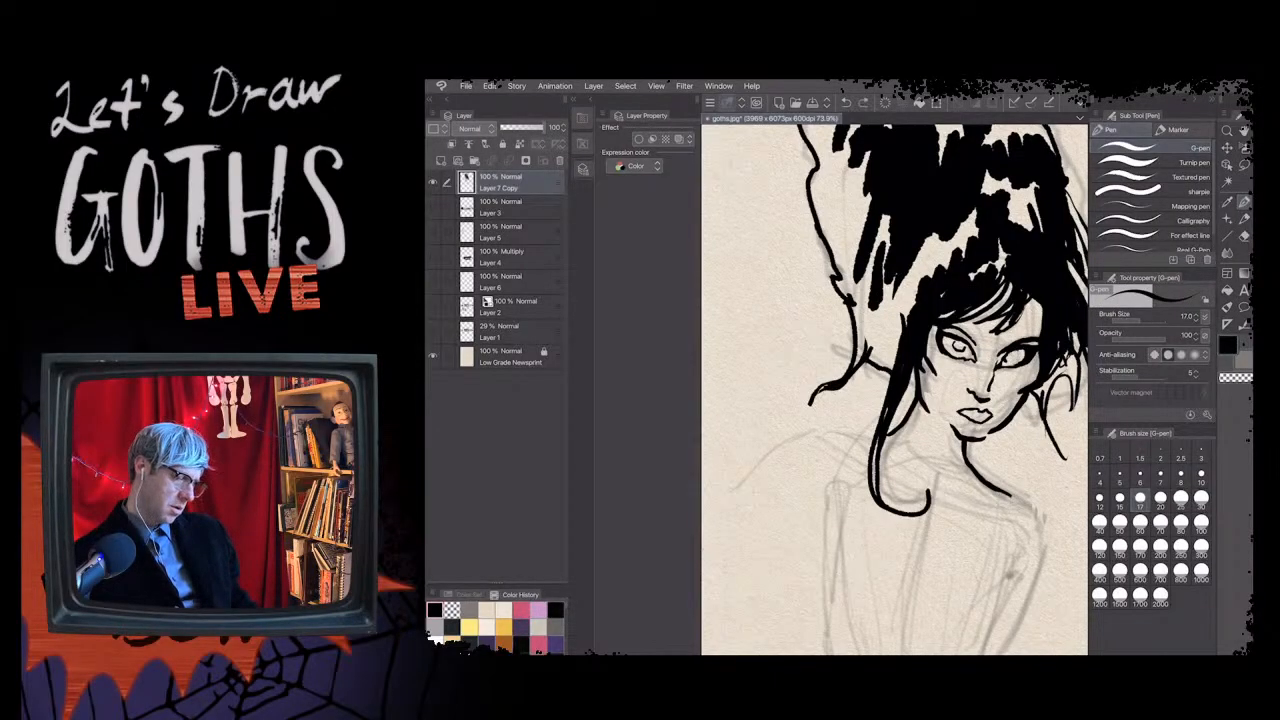
{"action": "key", "text": "ctrl+z"}
{"action": "left_click_drag", "start_coordinate": [1009, 357], "coordinate": [1017, 359]}
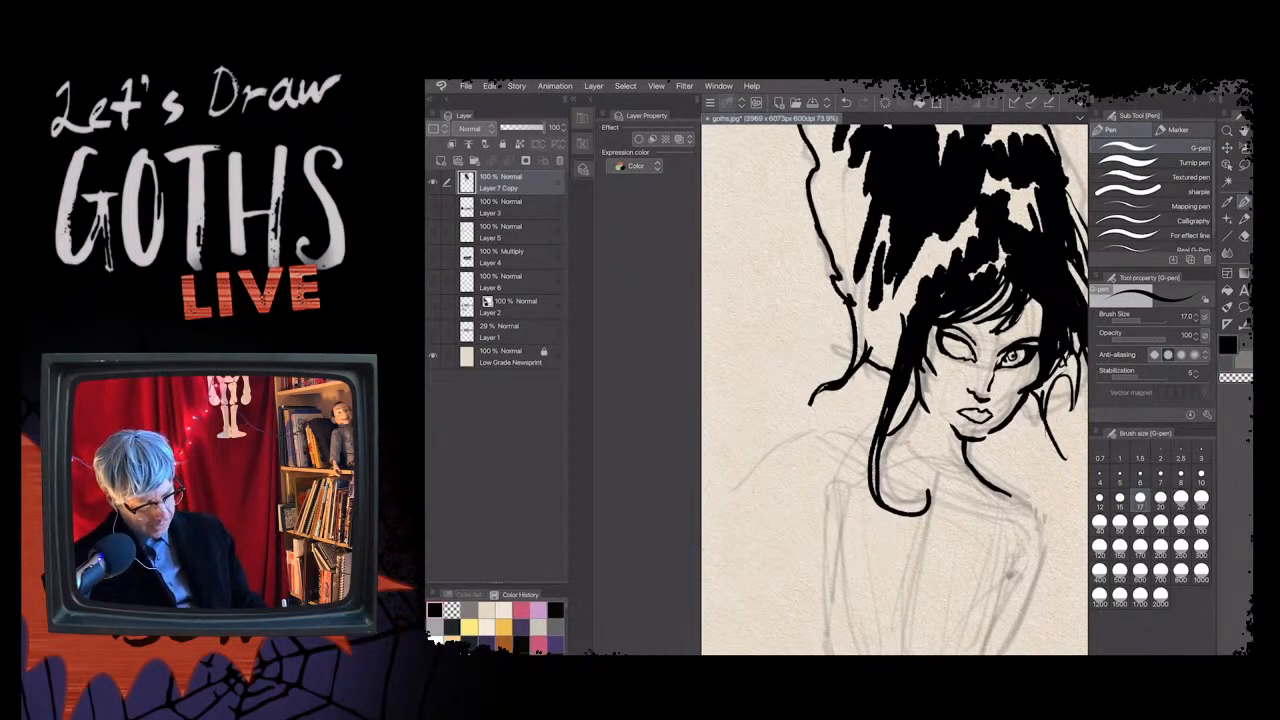
{"action": "key", "text": "ctrl+z"}
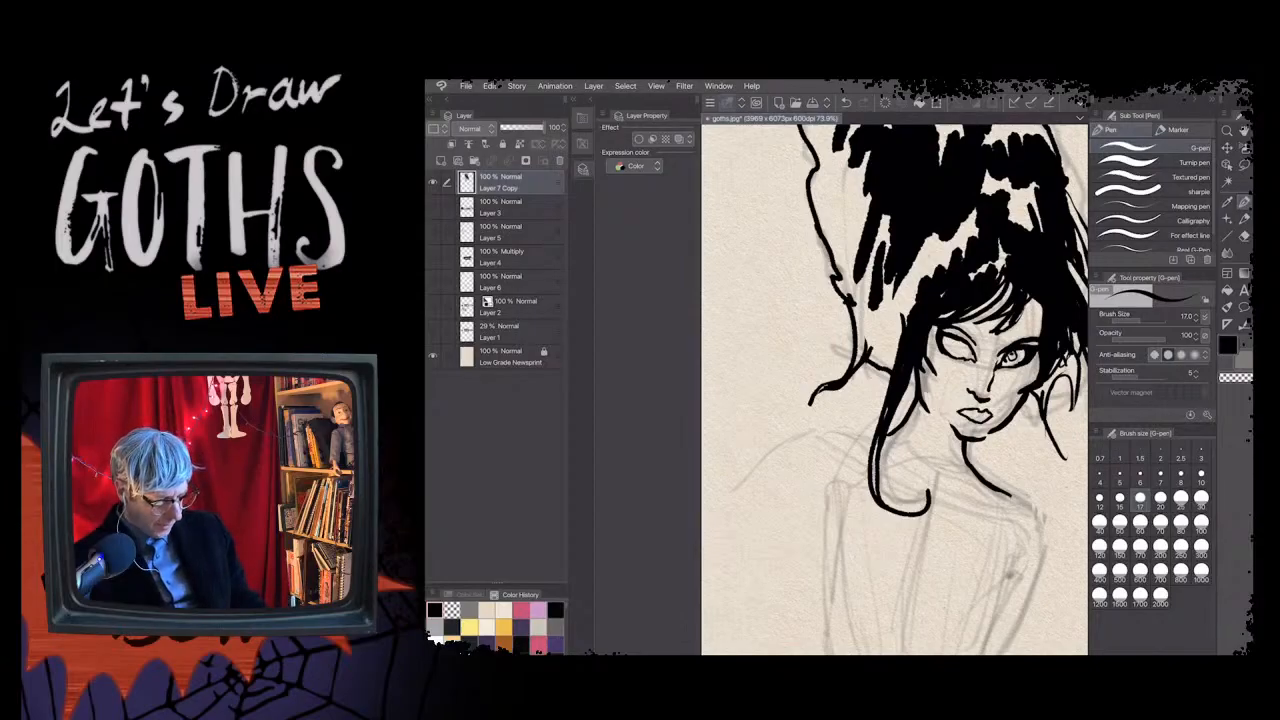
{"action": "left_click_drag", "start_coordinate": [954, 342], "coordinate": [956, 342]}
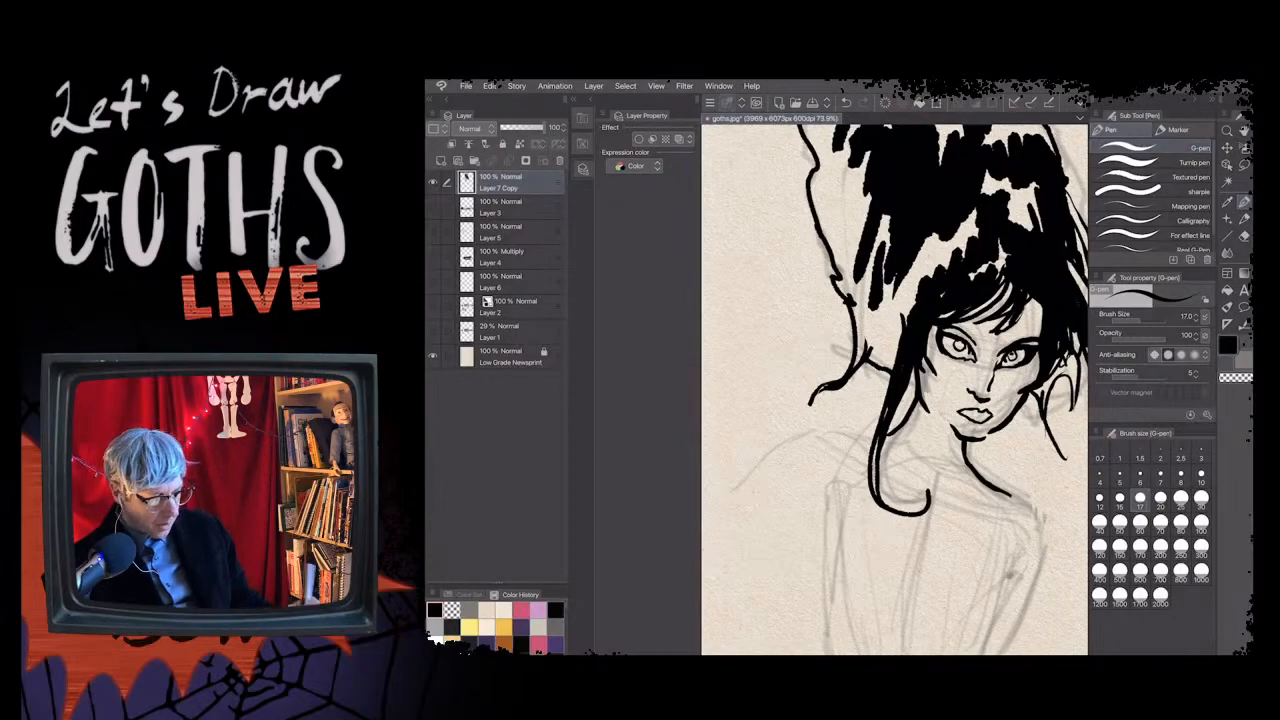
{"action": "key", "text": "m"}
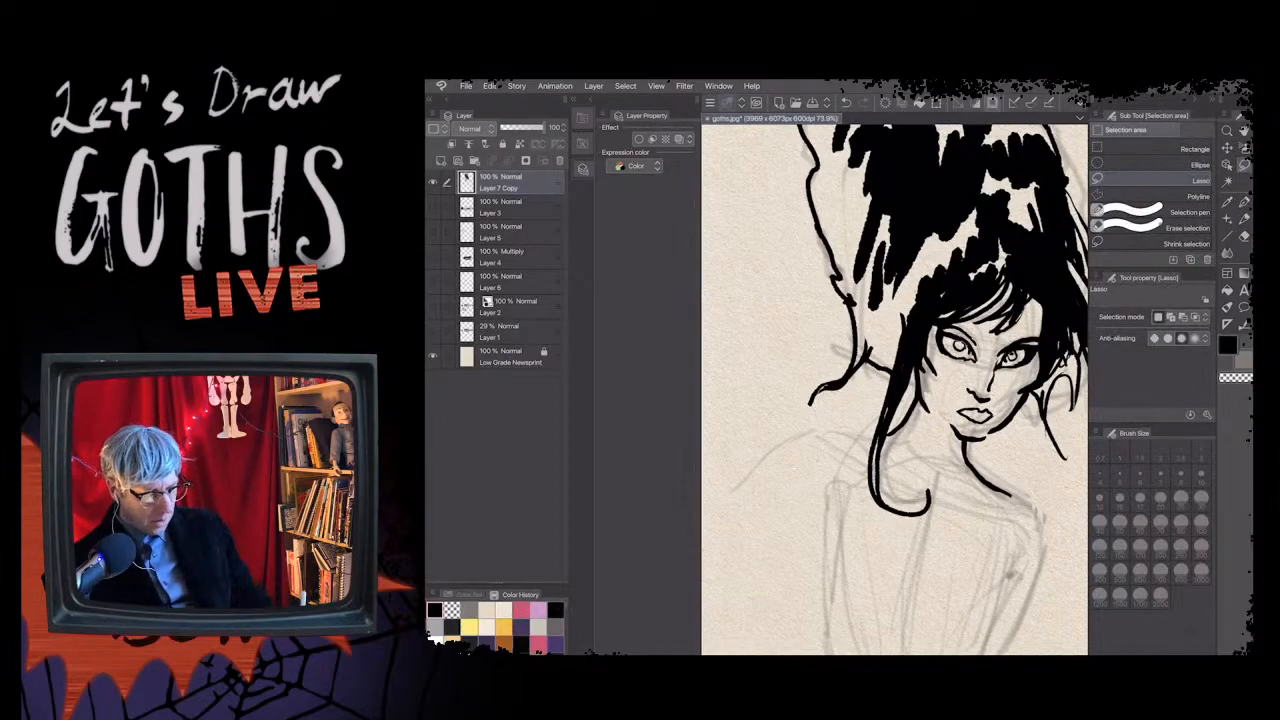
{"action": "key", "text": "o"}
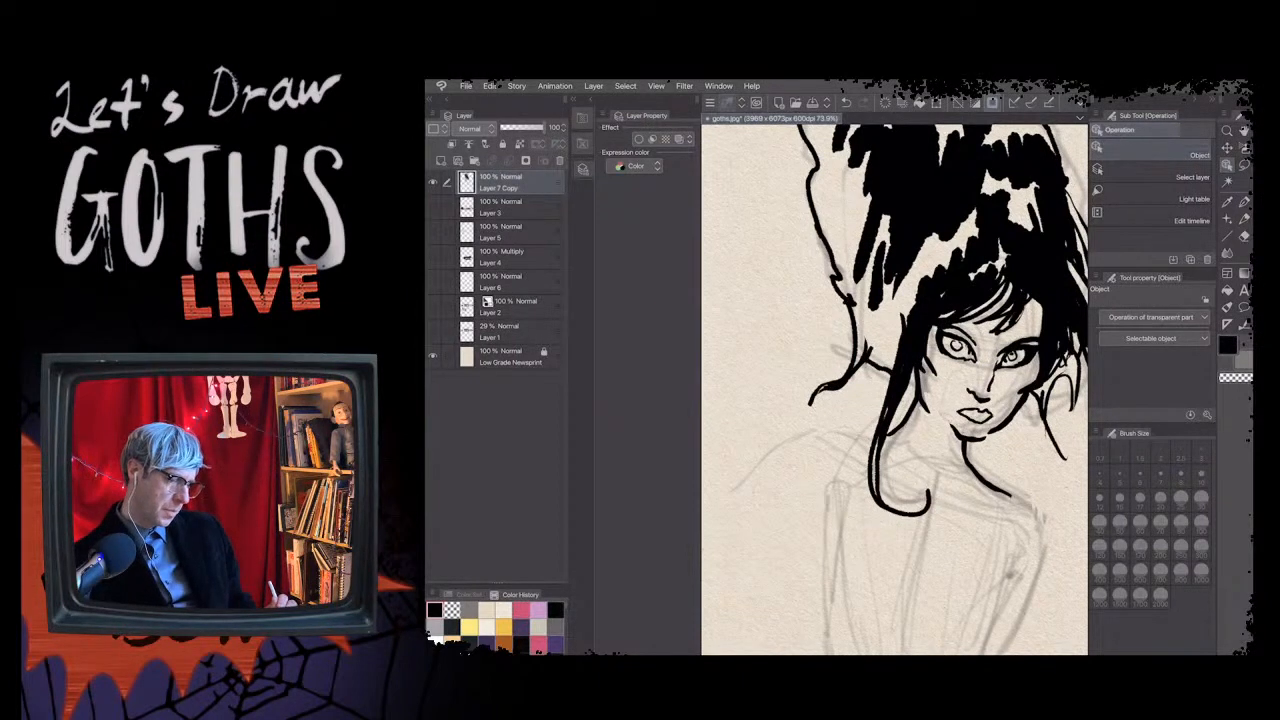
{"action": "key", "text": "m"}
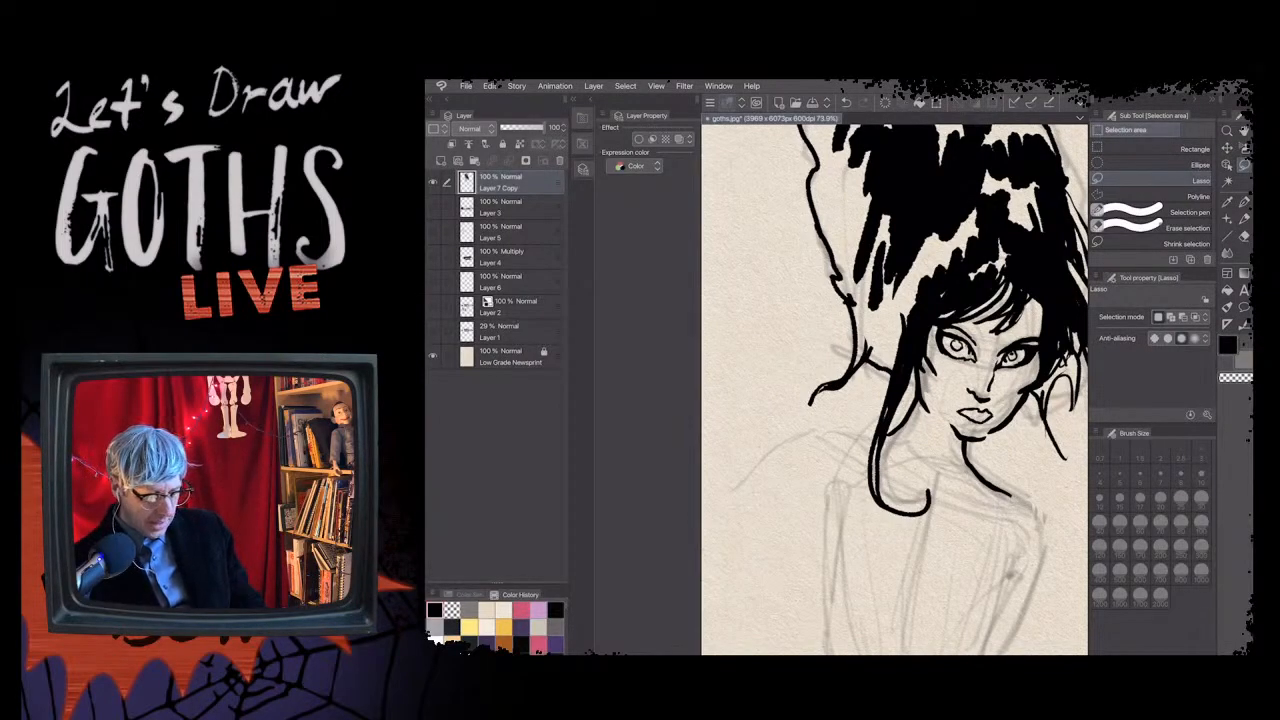
{"action": "key", "text": "p"}
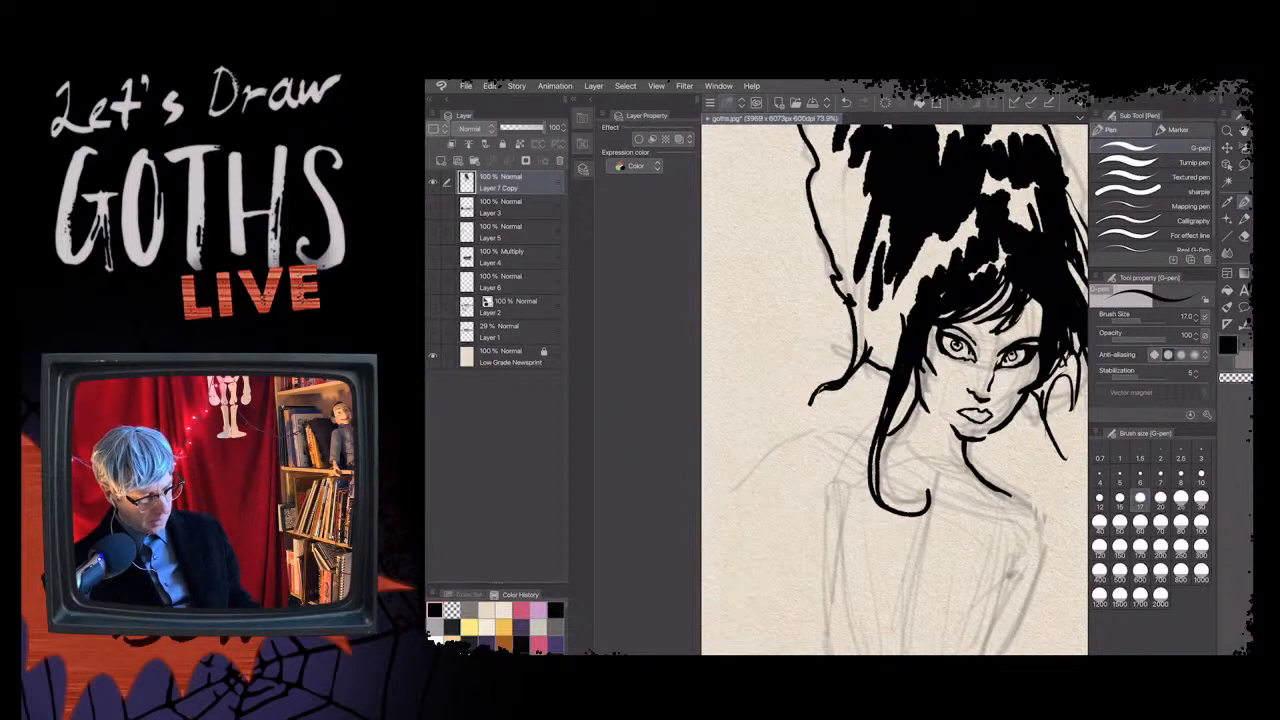
{"action": "scroll", "coordinate": [1015, 365], "scroll_direction": "up", "scroll_amount": 3}
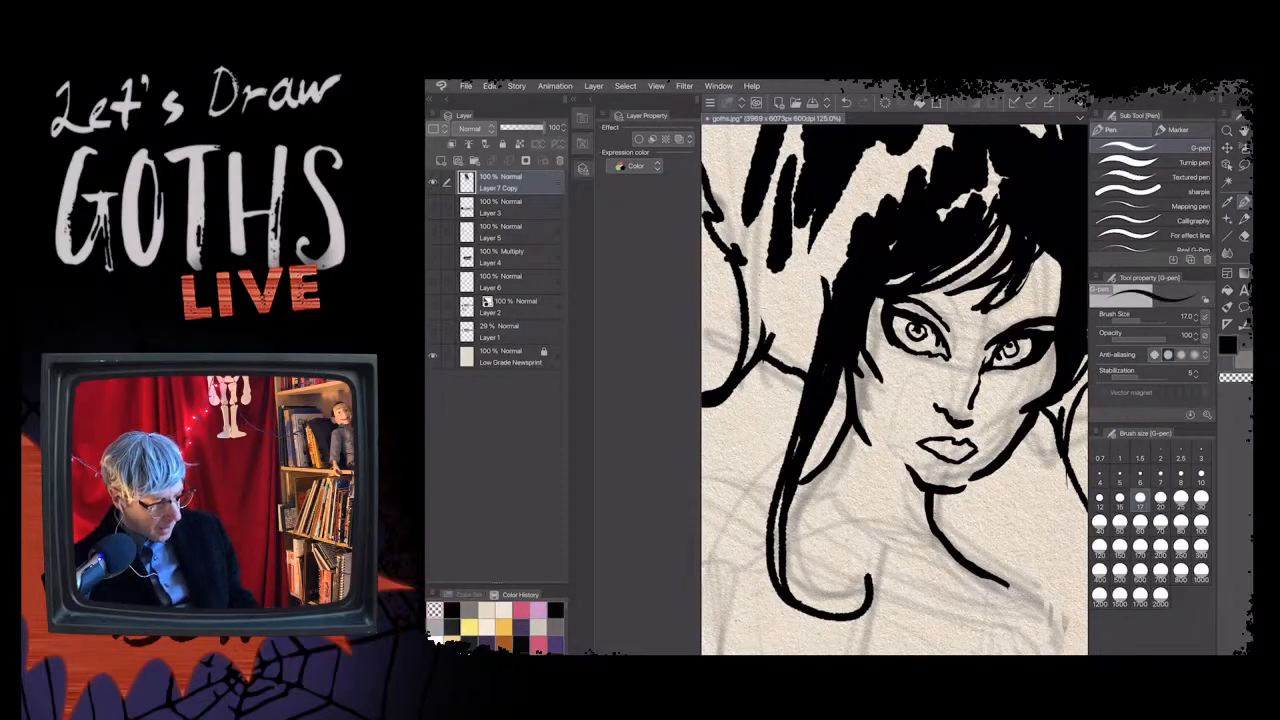
{"action": "key", "text": "c"}
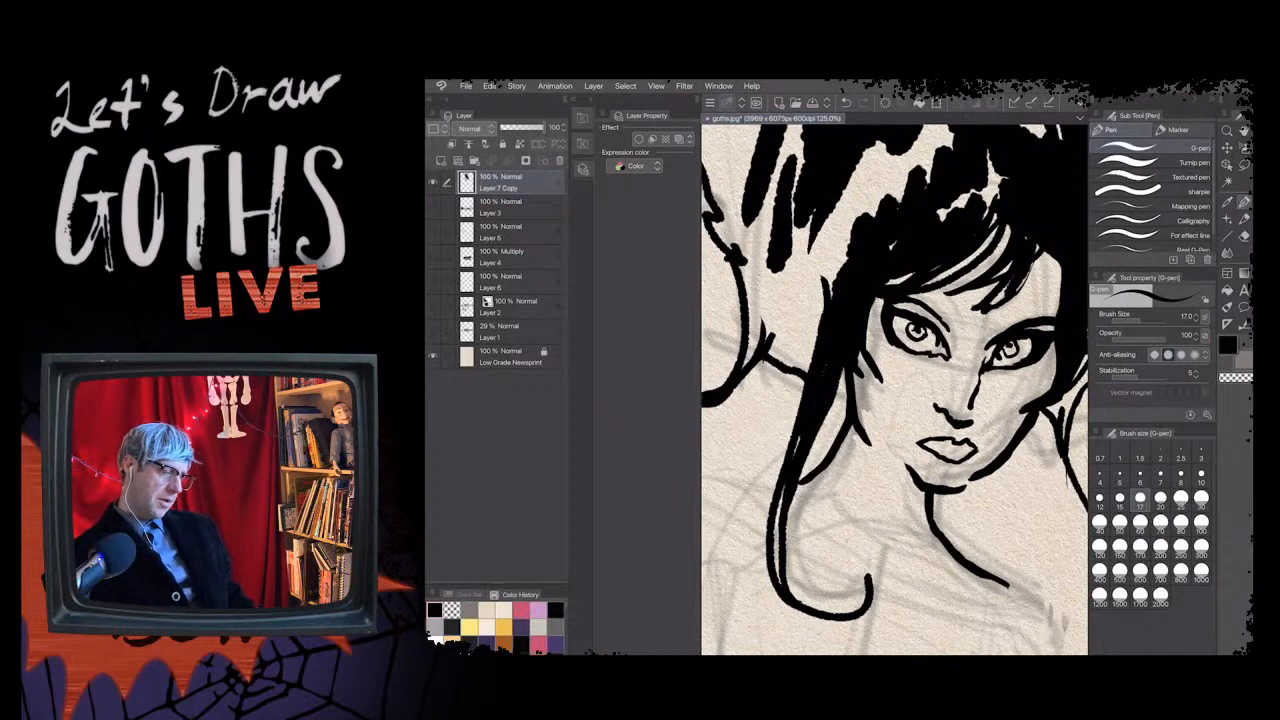
{"action": "scroll", "coordinate": [885, 354], "scroll_direction": "down", "scroll_amount": 1}
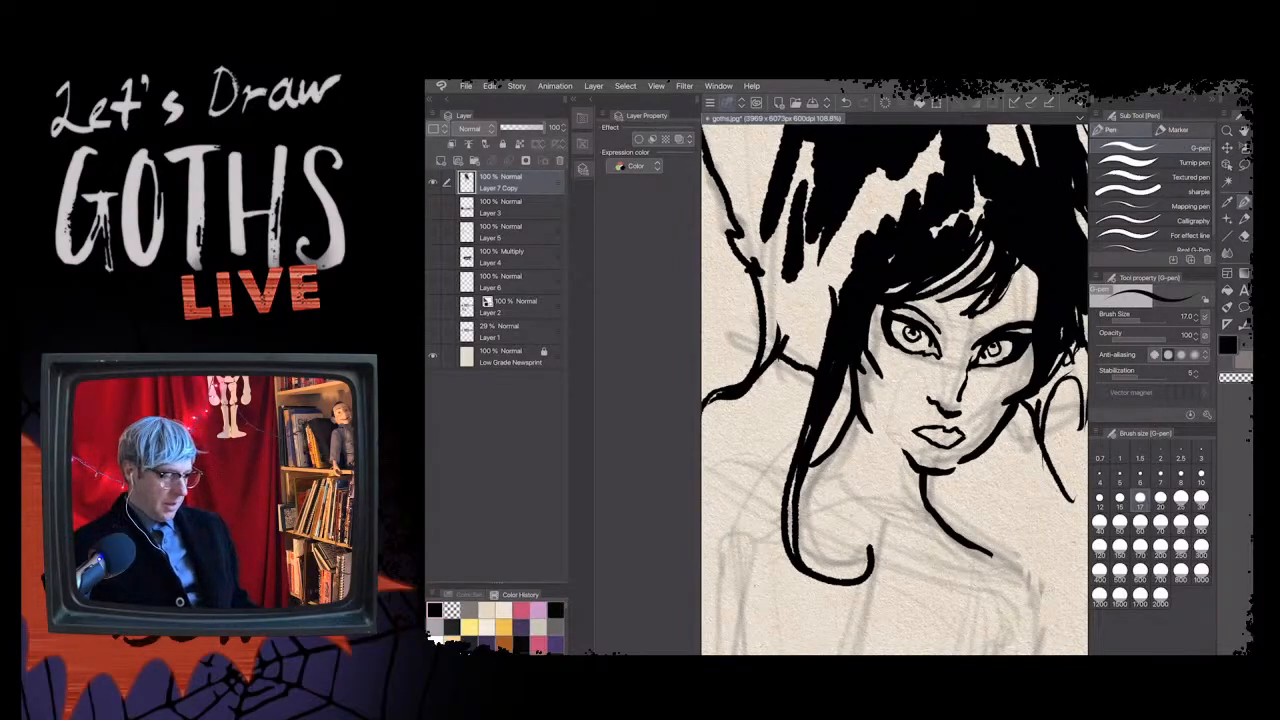
{"action": "scroll", "coordinate": [966, 376], "scroll_direction": "up", "scroll_amount": 3}
{"action": "scroll", "coordinate": [895, 388], "scroll_direction": "up", "scroll_amount": 2}
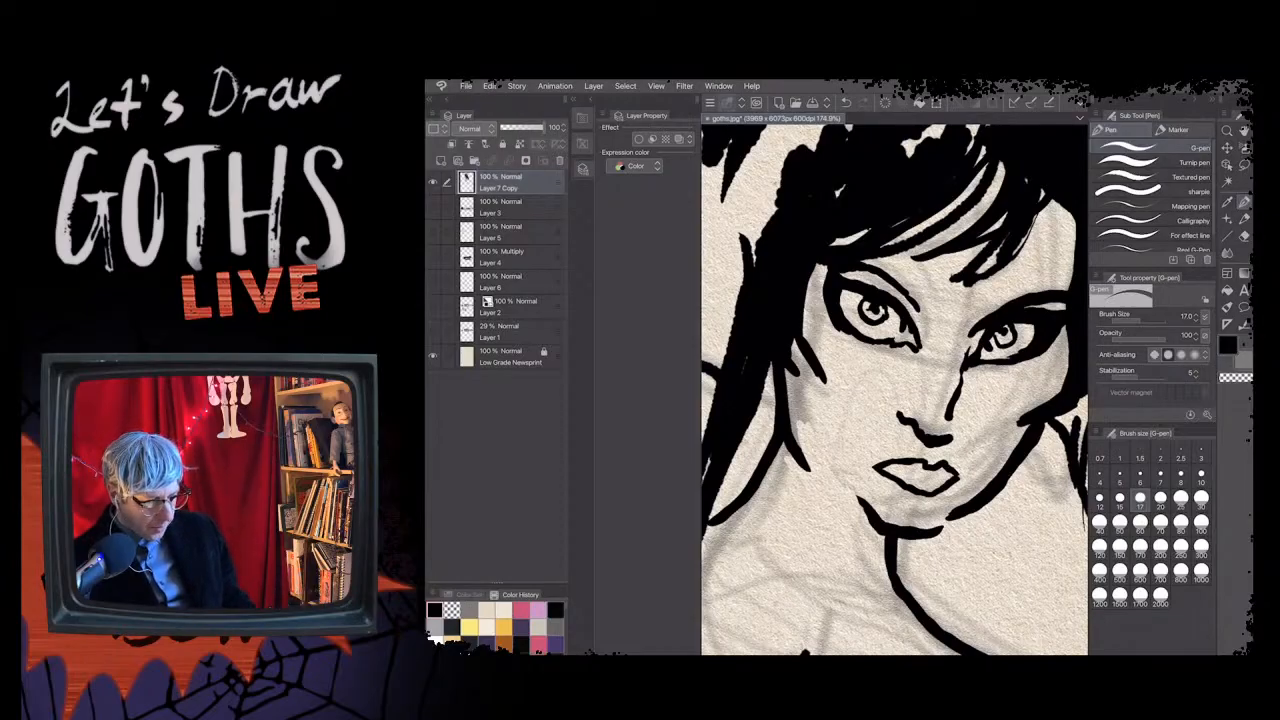
{"action": "key", "text": "c"}
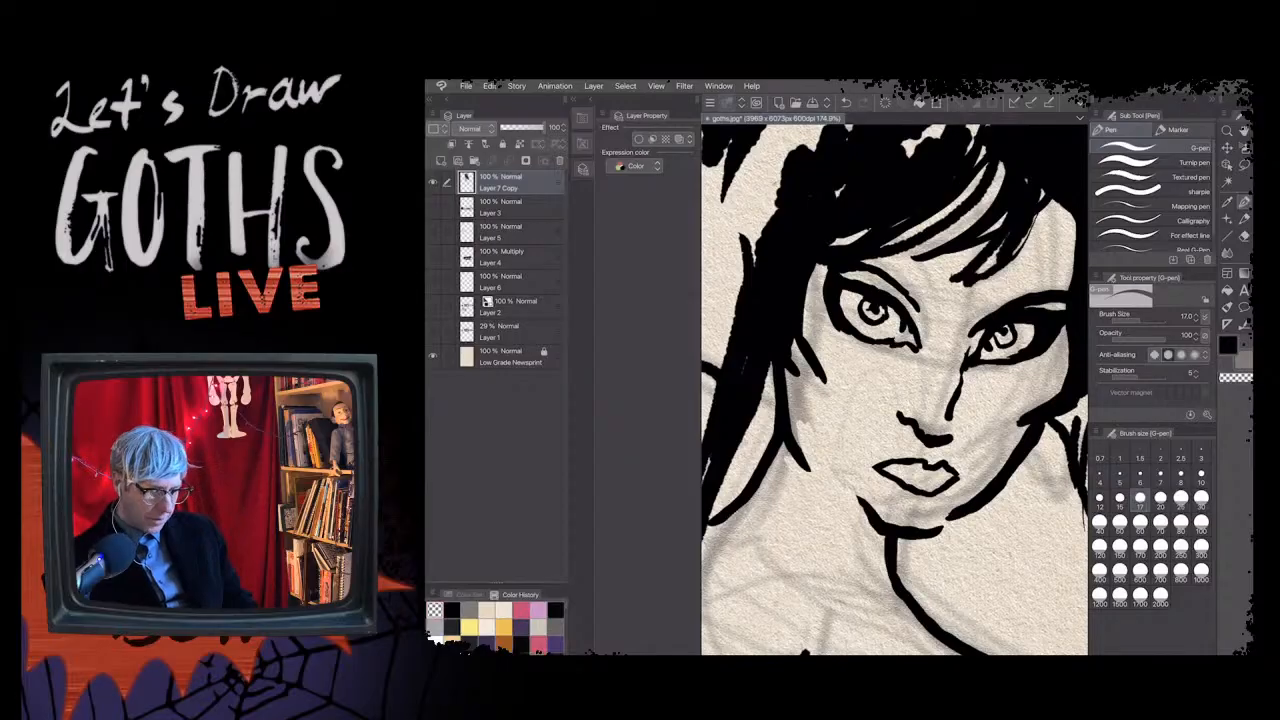
{"action": "key", "text": "c"}
{"action": "key", "text": "c"}
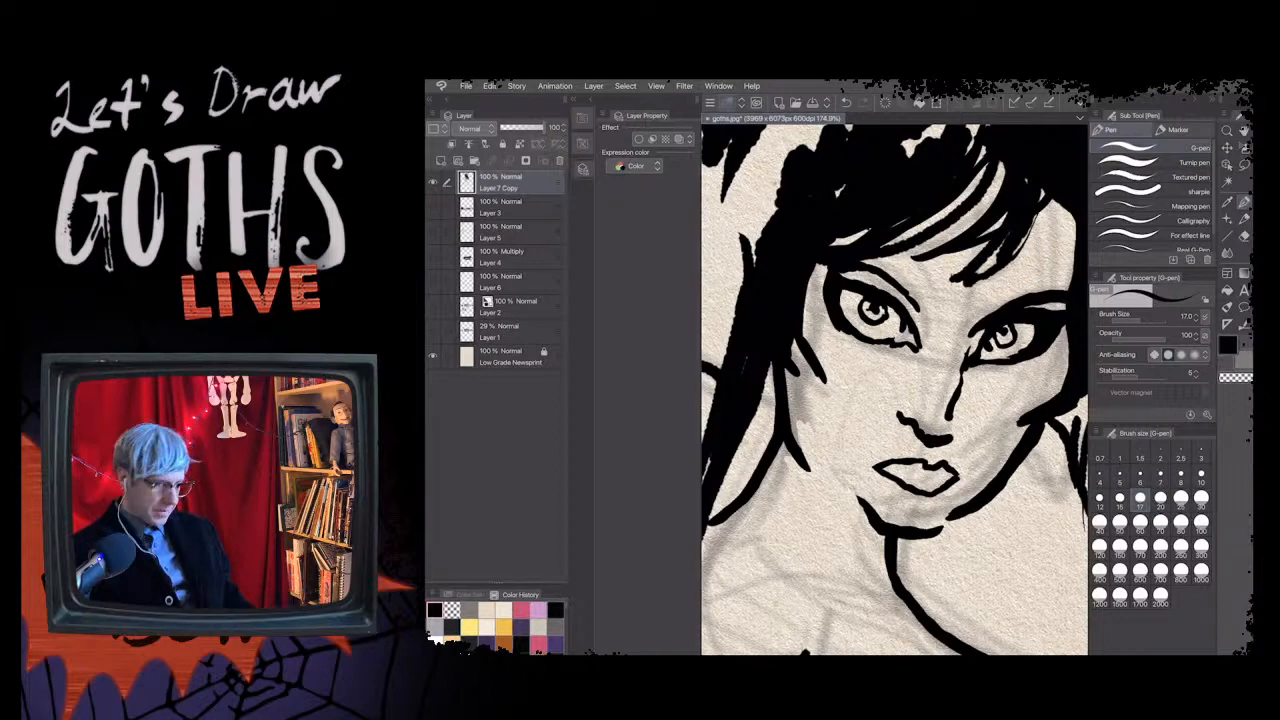
- Draw an arched upper eyelid line on the blank paper beside the figure as the start of a sample eye
{"action": "left_click_drag", "start_coordinate": [895, 390], "coordinate": [795, 365]}
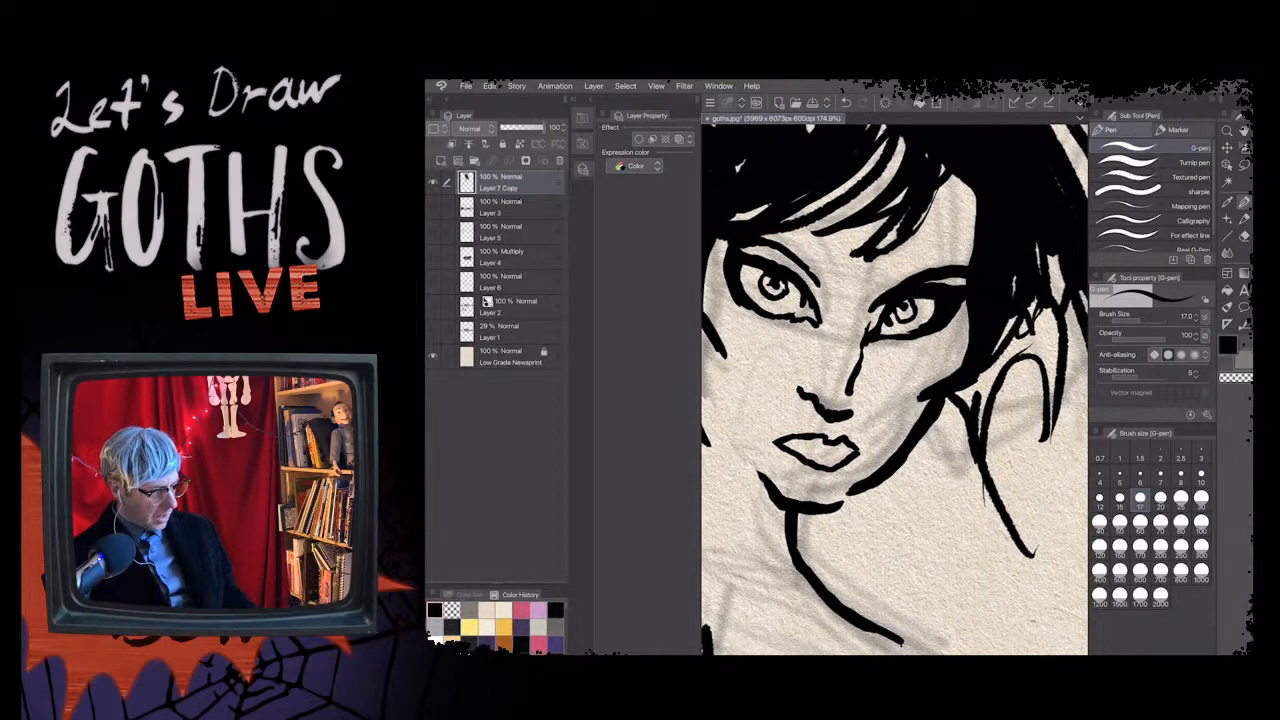
{"action": "left_click_drag", "start_coordinate": [1050, 400], "coordinate": [730, 361]}
{"action": "left_click_drag", "start_coordinate": [895, 390], "coordinate": [705, 380]}
{"action": "key", "text": "ctrl+z"}
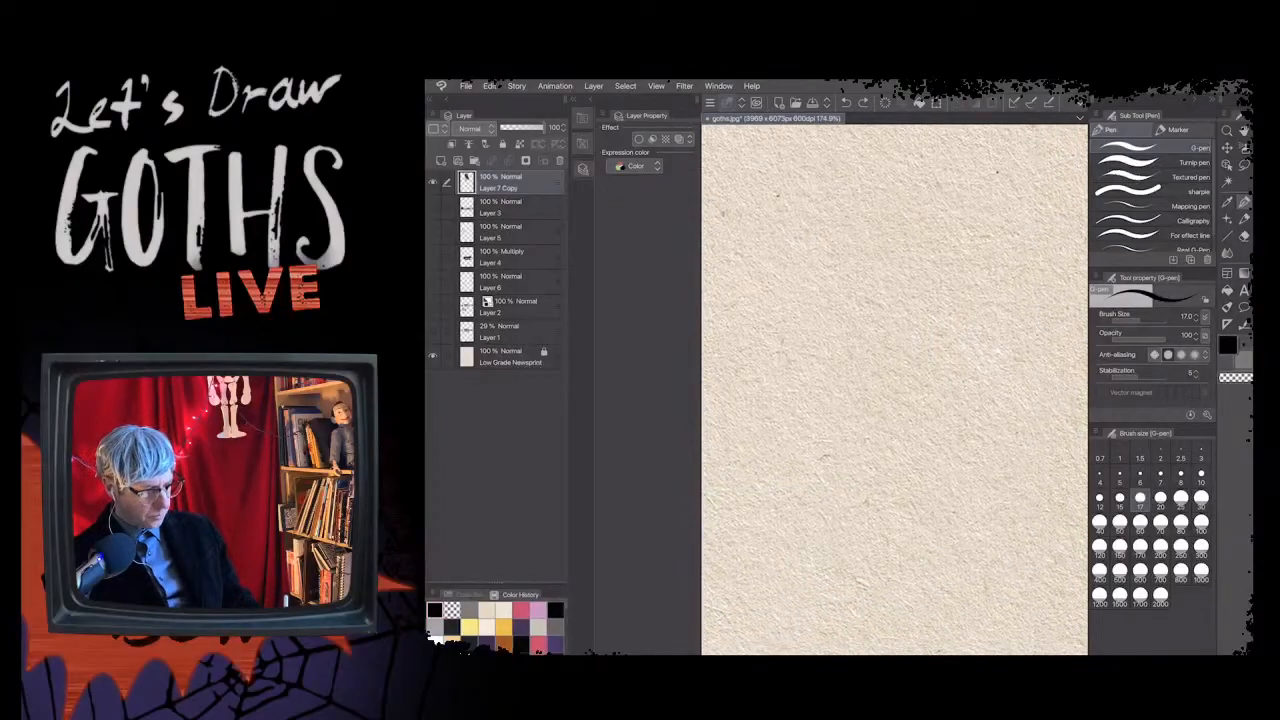
{"action": "mouse_move", "coordinate": [1000, 303]}
{"action": "left_mouse_down"}
{"action": "mouse_move", "coordinate": [880, 272]}
{"action": "mouse_move", "coordinate": [802, 312]}
{"action": "left_mouse_up"}
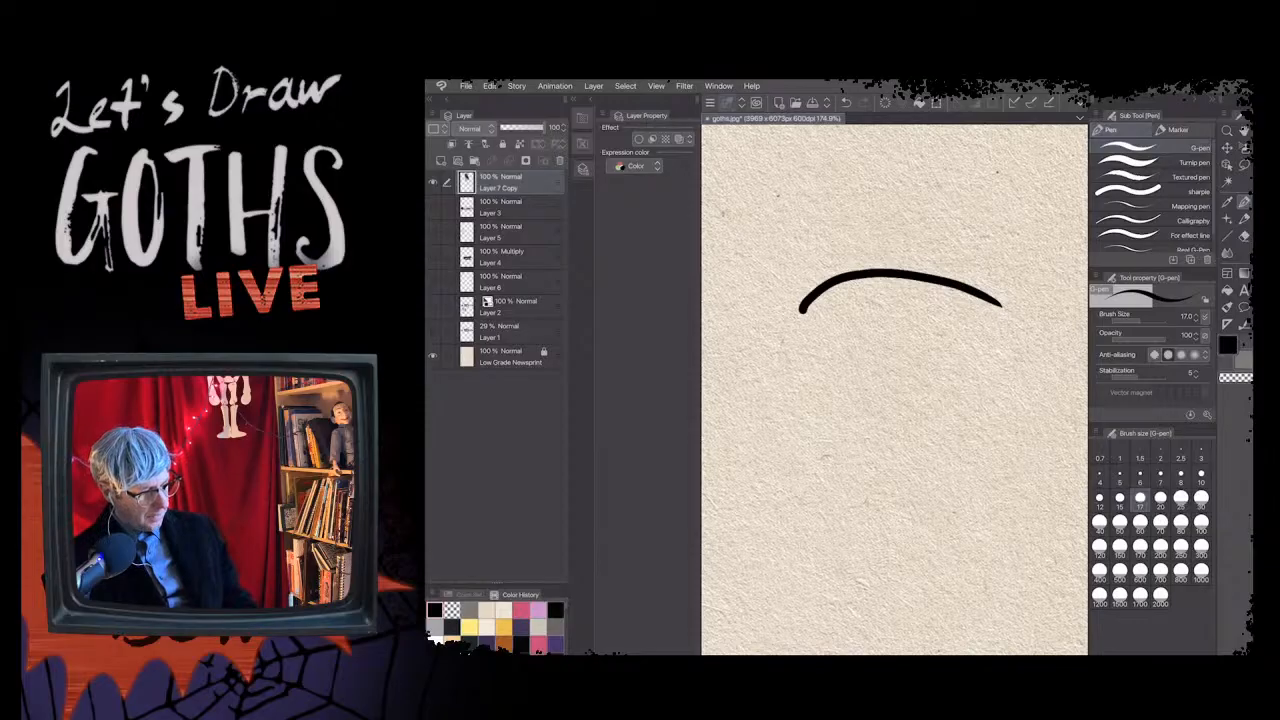
- Draw a round iris hanging from the sample eyelid, redrawing it once, and add a pupil dot and an upper highlight outline
{"action": "mouse_move", "coordinate": [940, 283]}
{"action": "left_mouse_down"}
{"action": "mouse_move", "coordinate": [938, 312]}
{"action": "mouse_move", "coordinate": [850, 305]}
{"action": "mouse_move", "coordinate": [858, 280]}
{"action": "left_mouse_up"}
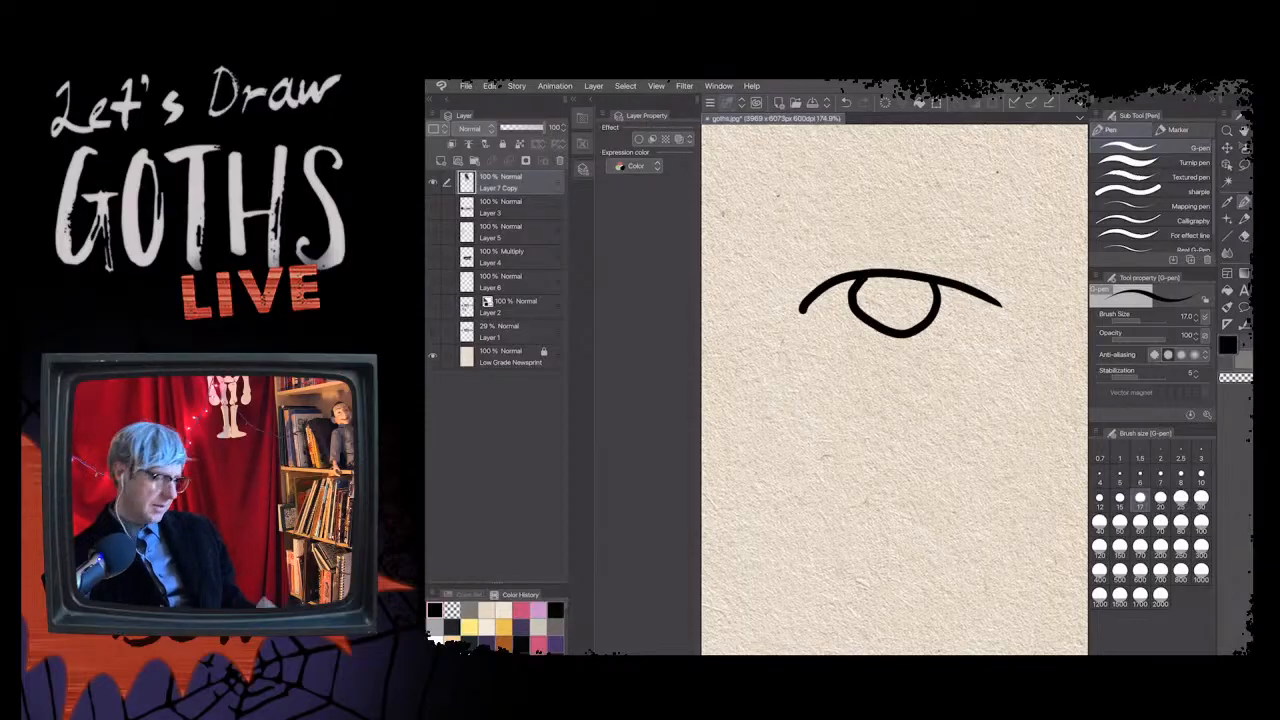
{"action": "key", "text": "ctrl+z"}
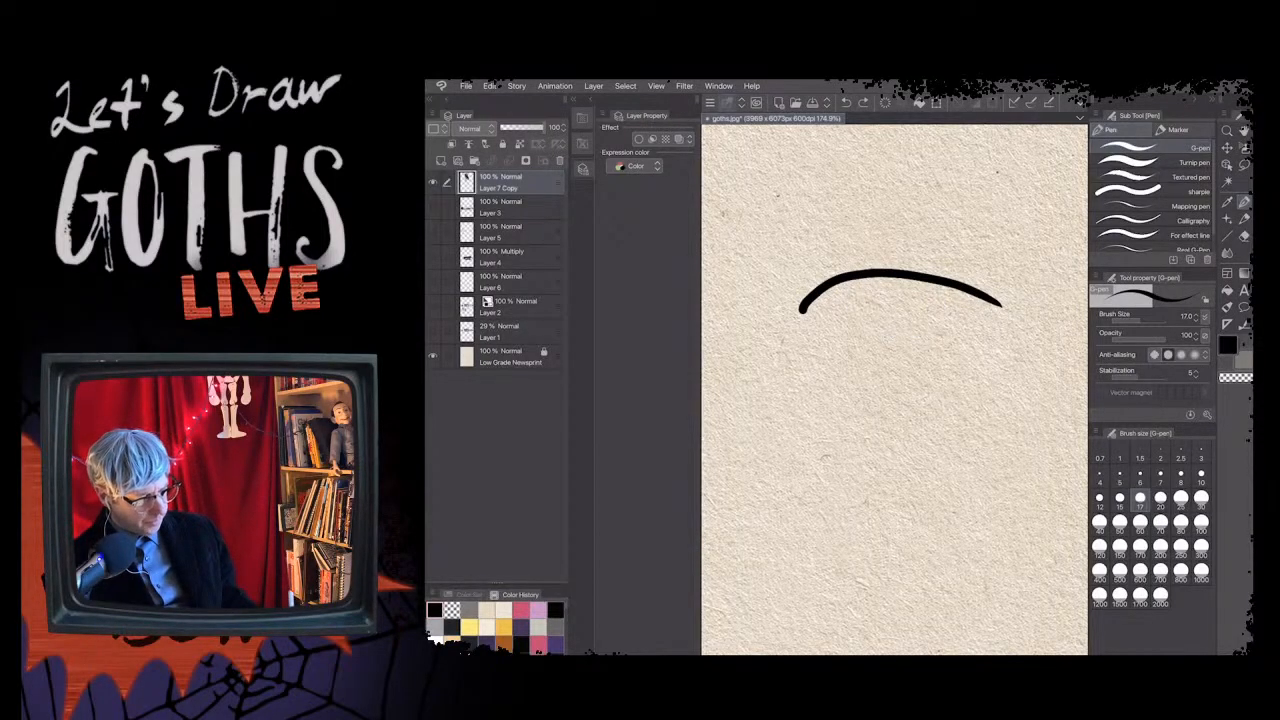
{"action": "mouse_move", "coordinate": [931, 284]}
{"action": "left_mouse_down"}
{"action": "mouse_move", "coordinate": [926, 322]}
{"action": "mouse_move", "coordinate": [858, 280]}
{"action": "mouse_move", "coordinate": [894, 304]}
{"action": "left_mouse_up"}
{"action": "key", "text": "ctrl+z"}
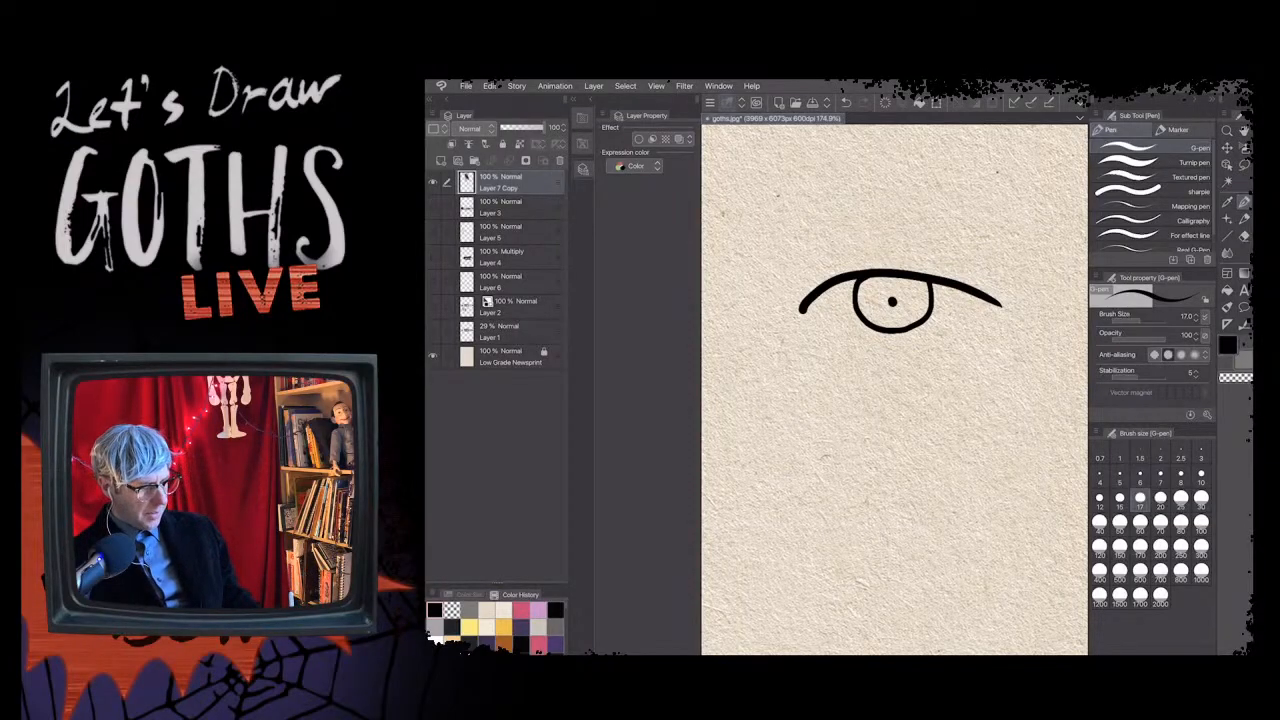
{"action": "mouse_move", "coordinate": [906, 278]}
{"action": "left_mouse_down"}
{"action": "mouse_move", "coordinate": [890, 300]}
{"action": "mouse_move", "coordinate": [862, 281]}
{"action": "mouse_move", "coordinate": [893, 300]}
{"action": "mouse_move", "coordinate": [865, 280]}
{"action": "left_mouse_up"}
{"action": "key", "text": "ctrl+z"}
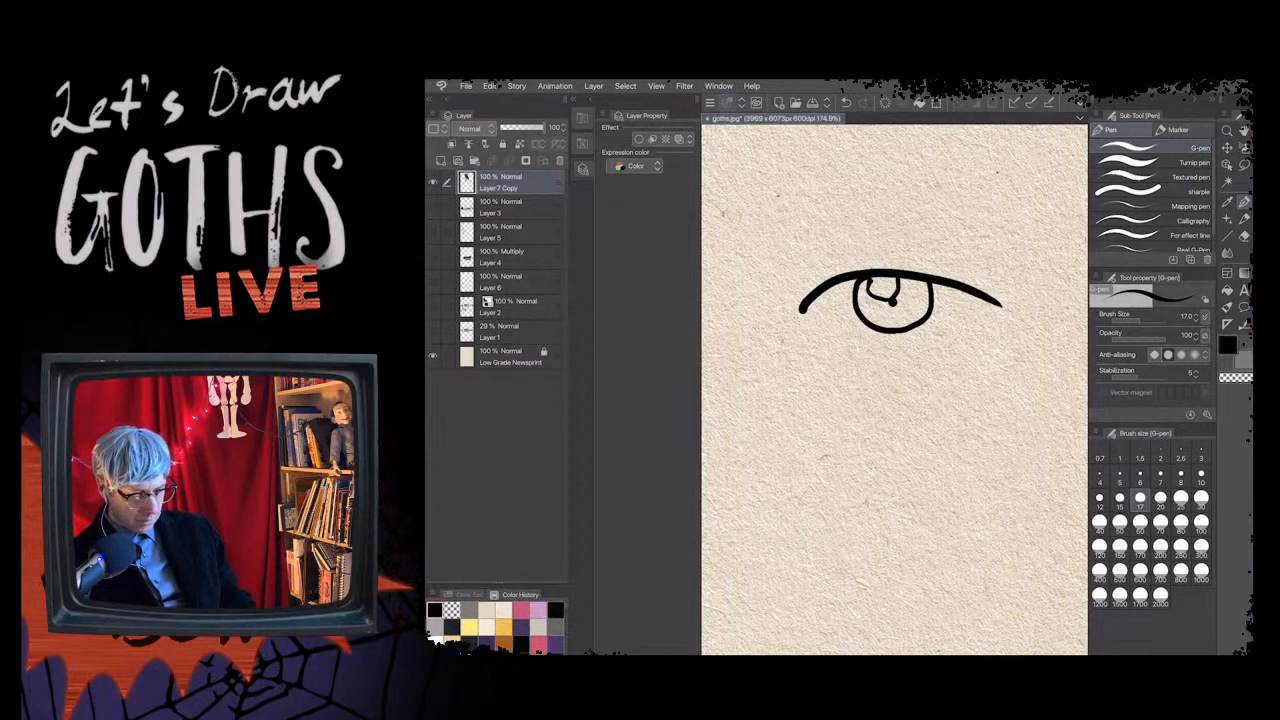
- Reduce the G-pen to size 5 and draw fine lines radiating from the pupil into the lower iris of the sample eye
{"action": "left_click", "coordinate": [1119, 477]}
{"action": "left_click_drag", "start_coordinate": [892, 305], "coordinate": [891, 328]}
{"action": "left_click_drag", "start_coordinate": [894, 305], "coordinate": [911, 323]}
{"action": "left_click_drag", "start_coordinate": [895, 304], "coordinate": [918, 316]}
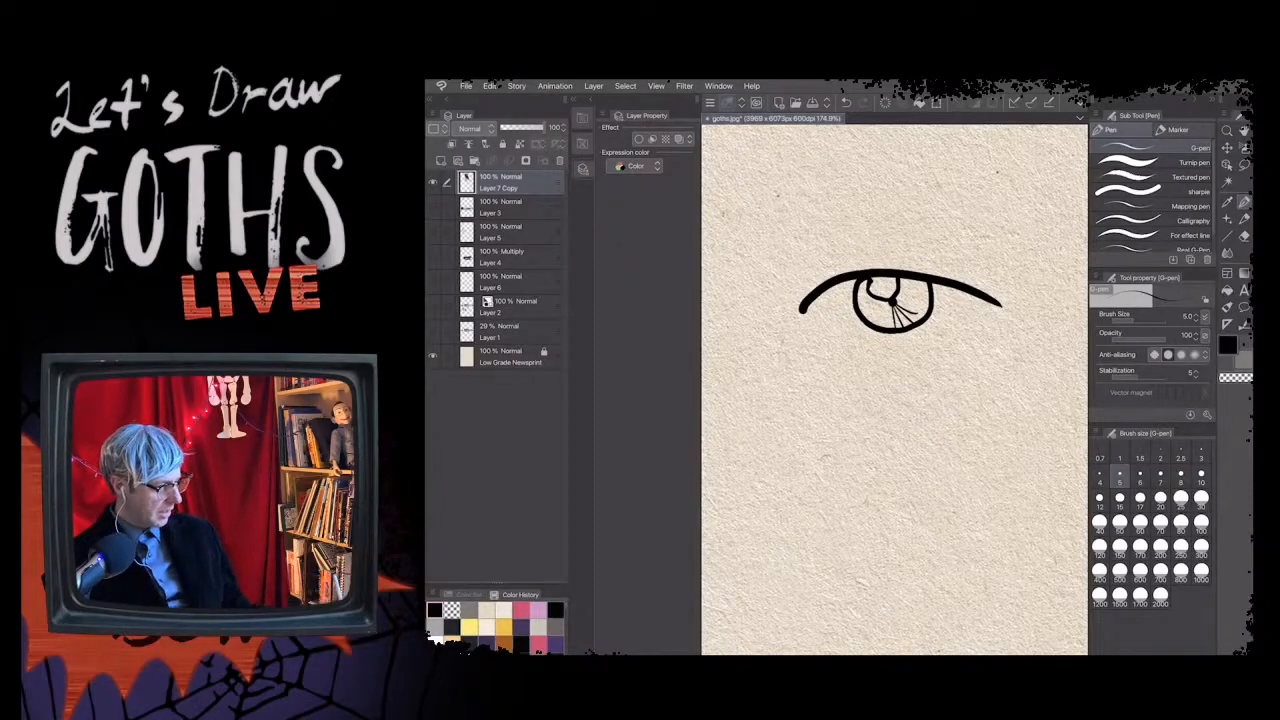
- Save the file
{"action": "left_click", "coordinate": [466, 86]}
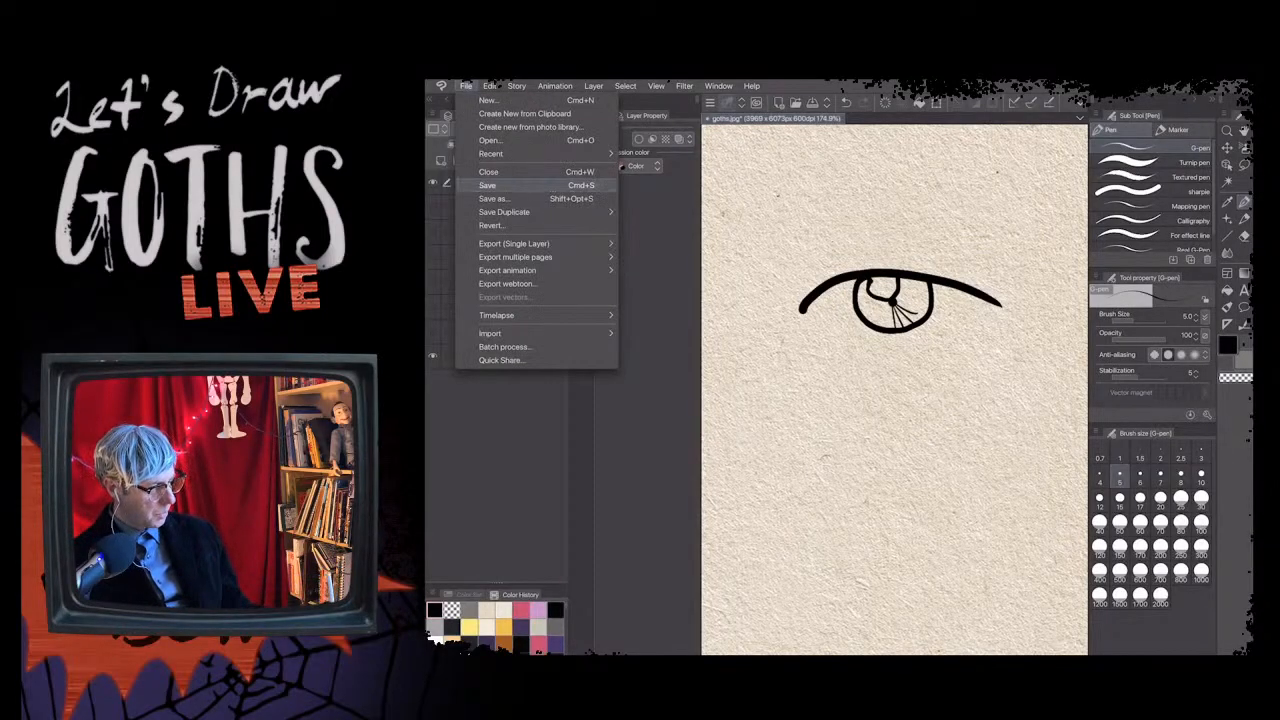
{"action": "left_click", "coordinate": [488, 185]}
- Add the remaining fine radiating lines around both sides of the sample eye's iris
{"action": "mouse_move", "coordinate": [897, 302]}
{"action": "left_mouse_down"}
{"action": "mouse_move", "coordinate": [927, 306]}
{"action": "mouse_move", "coordinate": [927, 295]}
{"action": "left_mouse_up"}
{"action": "mouse_move", "coordinate": [897, 298]}
{"action": "left_mouse_down"}
{"action": "mouse_move", "coordinate": [924, 288]}
{"action": "mouse_move", "coordinate": [874, 319]}
{"action": "left_mouse_up"}
{"action": "mouse_move", "coordinate": [893, 303]}
{"action": "left_mouse_down"}
{"action": "mouse_move", "coordinate": [883, 325]}
{"action": "mouse_move", "coordinate": [860, 310]}
{"action": "left_mouse_up"}
- Draw a row of fine lashes along the sample eye's upper lid and a thin wavy lower lid line beneath the iris
{"action": "mouse_move", "coordinate": [893, 300]}
{"action": "left_mouse_down"}
{"action": "mouse_move", "coordinate": [857, 296]}
{"action": "mouse_move", "coordinate": [913, 244]}
{"action": "mouse_move", "coordinate": [928, 247]}
{"action": "left_mouse_up"}
{"action": "mouse_move", "coordinate": [931, 275]}
{"action": "left_mouse_down"}
{"action": "mouse_move", "coordinate": [941, 253]}
{"action": "mouse_move", "coordinate": [955, 256]}
{"action": "left_mouse_up"}
{"action": "mouse_move", "coordinate": [959, 281]}
{"action": "left_mouse_down"}
{"action": "mouse_move", "coordinate": [967, 261]}
{"action": "mouse_move", "coordinate": [981, 267]}
{"action": "left_mouse_up"}
{"action": "left_click_drag", "start_coordinate": [982, 288], "coordinate": [1006, 278]}
{"action": "left_click_drag", "start_coordinate": [999, 297], "coordinate": [1008, 288]}
{"action": "left_click_drag", "start_coordinate": [886, 272], "coordinate": [895, 250]}
{"action": "mouse_move", "coordinate": [873, 272]}
{"action": "left_mouse_down"}
{"action": "mouse_move", "coordinate": [881, 252]}
{"action": "mouse_move", "coordinate": [866, 252]}
{"action": "left_mouse_up"}
{"action": "left_click_drag", "start_coordinate": [855, 274], "coordinate": [862, 257]}
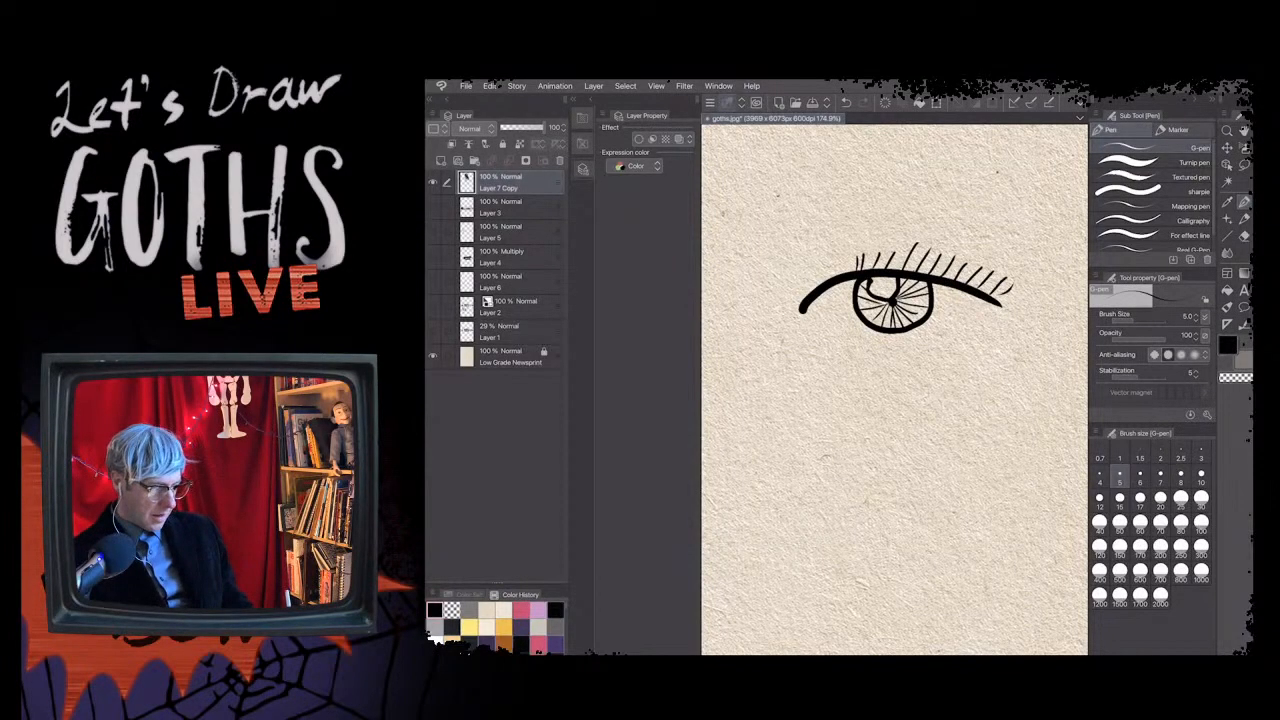
{"action": "mouse_move", "coordinate": [800, 319]}
{"action": "left_mouse_down"}
{"action": "mouse_move", "coordinate": [880, 344]}
{"action": "mouse_move", "coordinate": [989, 316]}
{"action": "left_mouse_up"}
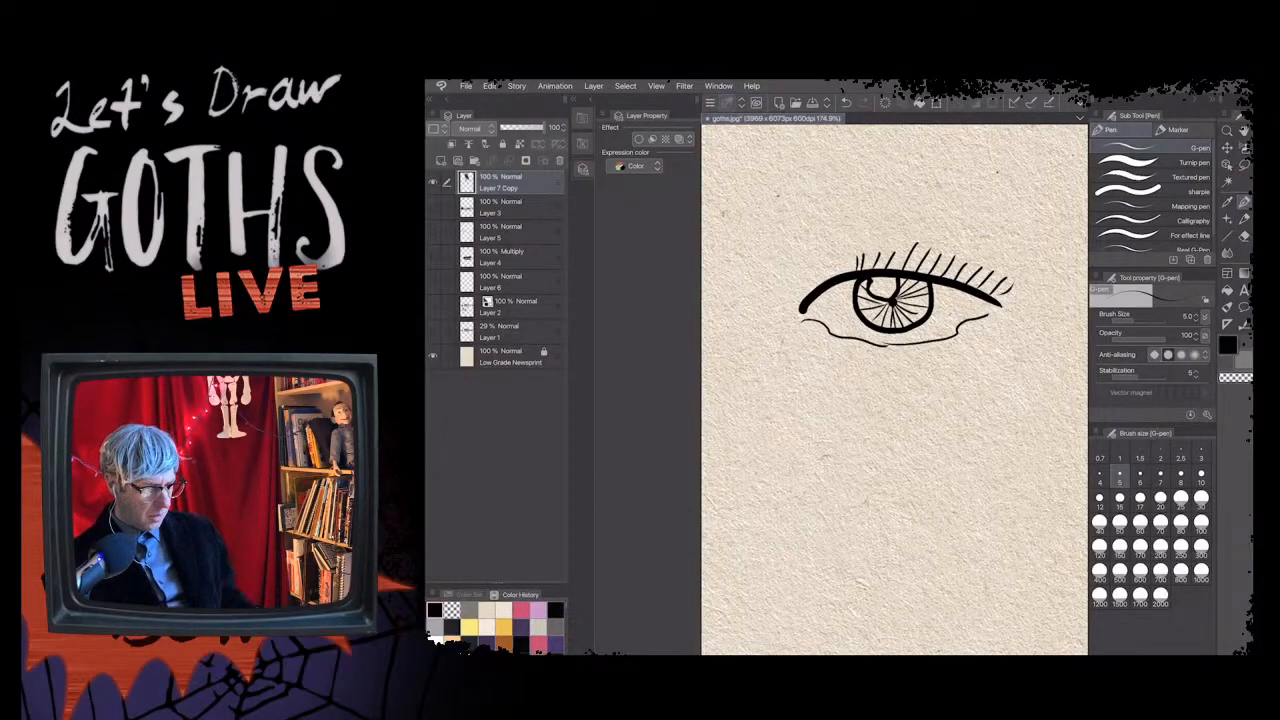
- Compare the sample eye's size and fine detail with the inked face at full-page and close-up magnifications
{"action": "scroll", "coordinate": [894, 389], "scroll_direction": "down", "scroll_amount": 10}
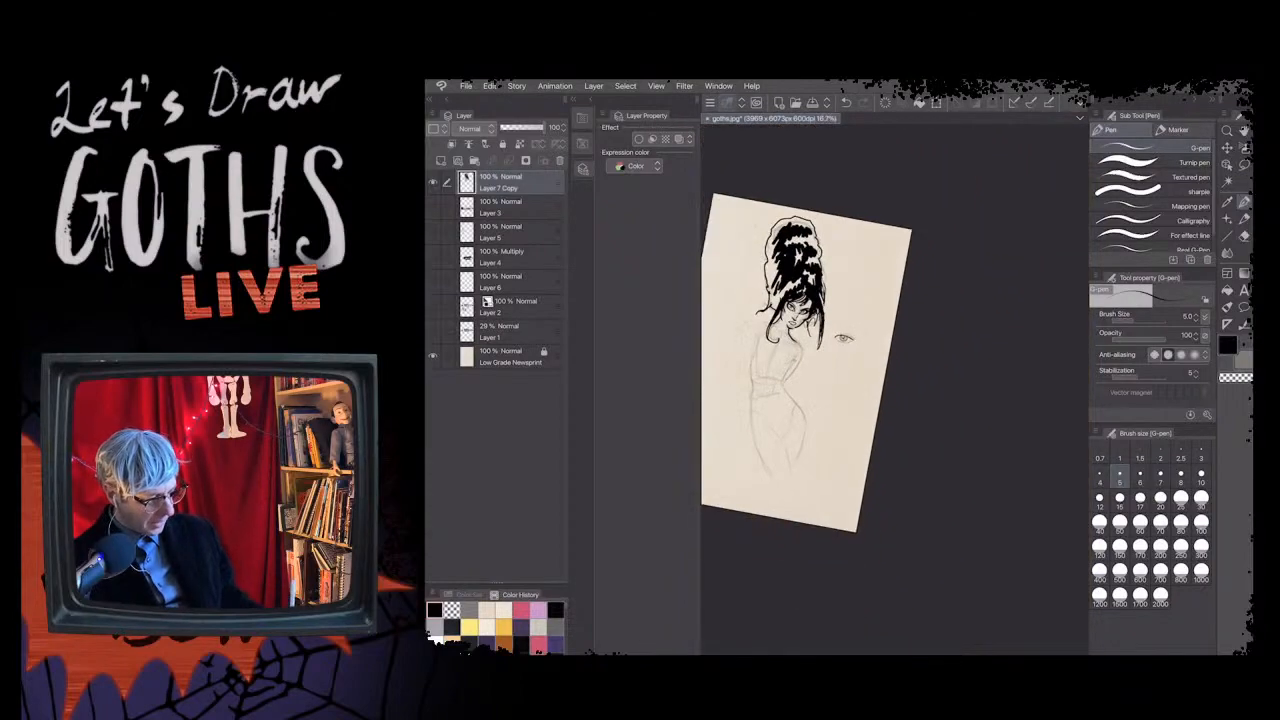
{"action": "scroll", "coordinate": [843, 338], "scroll_direction": "up", "scroll_amount": 8}
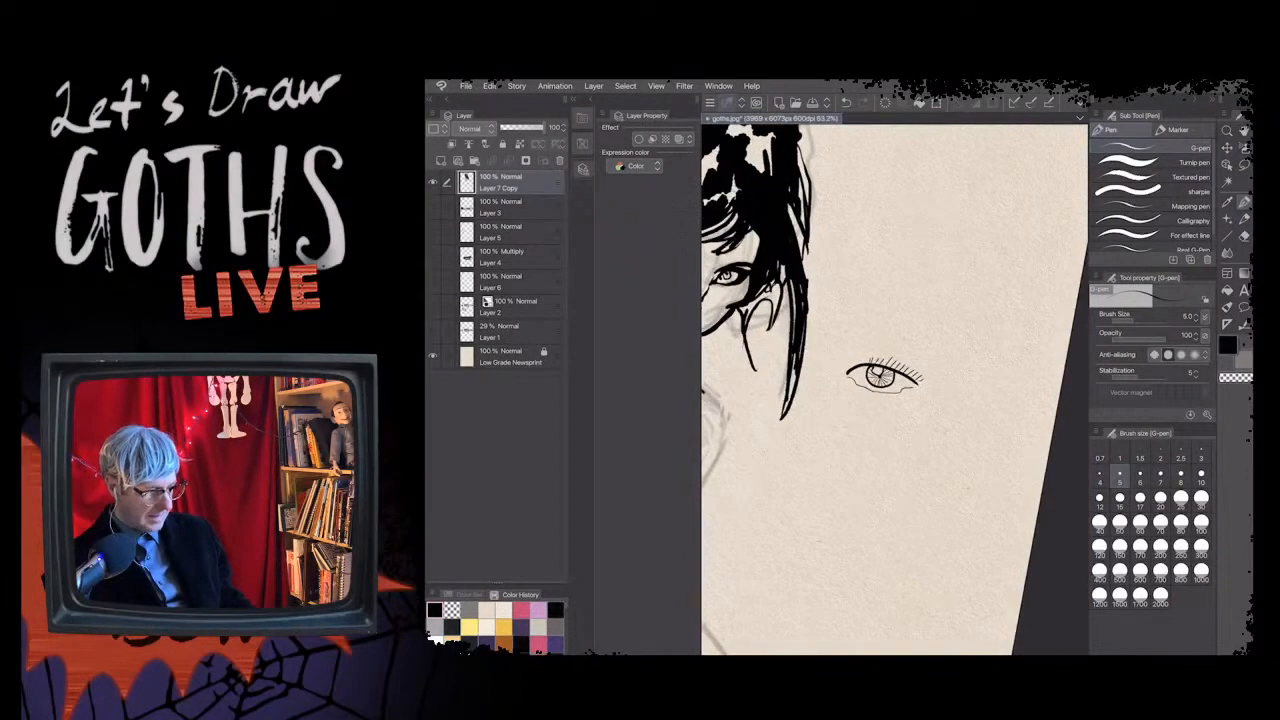
{"action": "scroll", "coordinate": [894, 390], "scroll_direction": "down", "scroll_amount": 1}
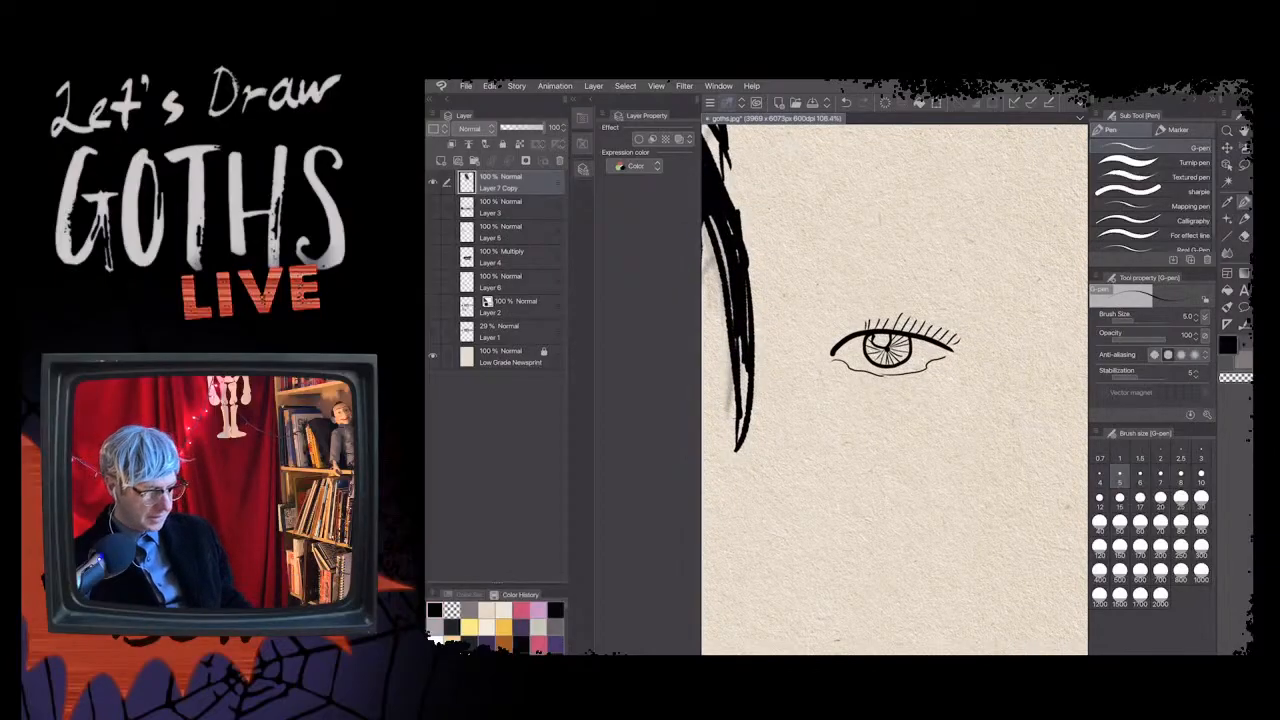
{"action": "scroll", "coordinate": [915, 298], "scroll_direction": "down", "scroll_amount": 4}
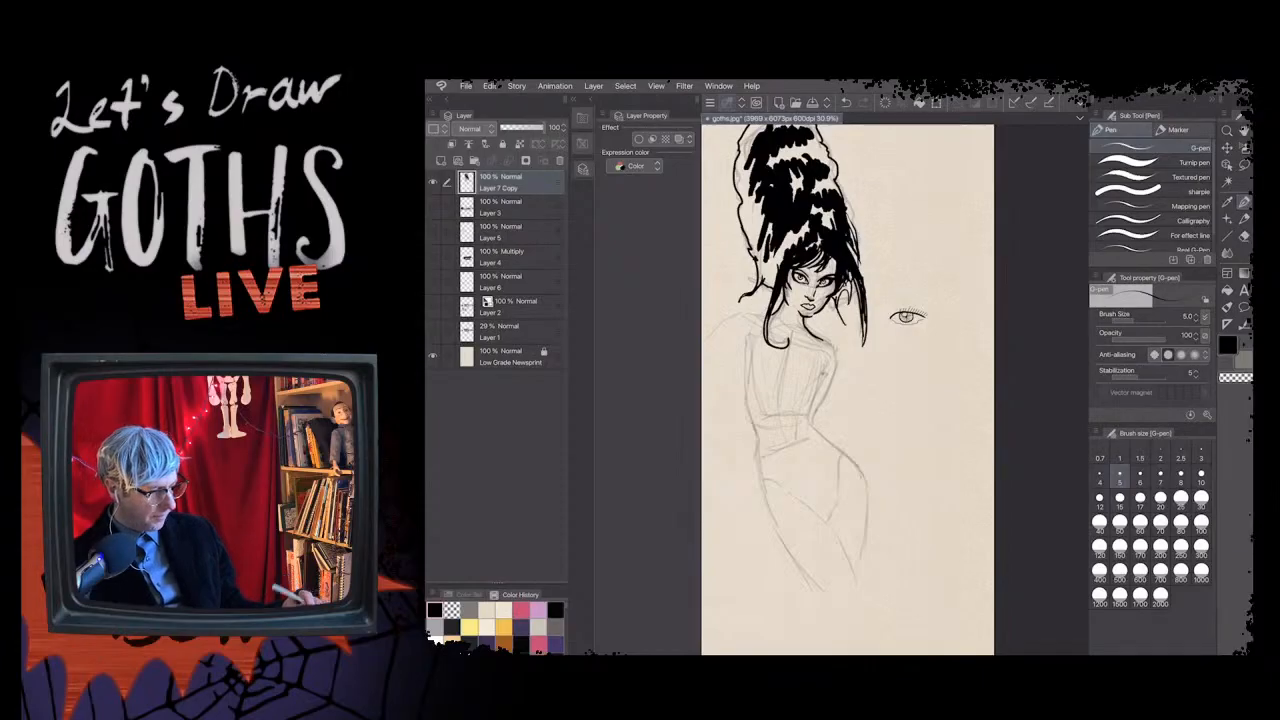
{"action": "key", "text": "m"}
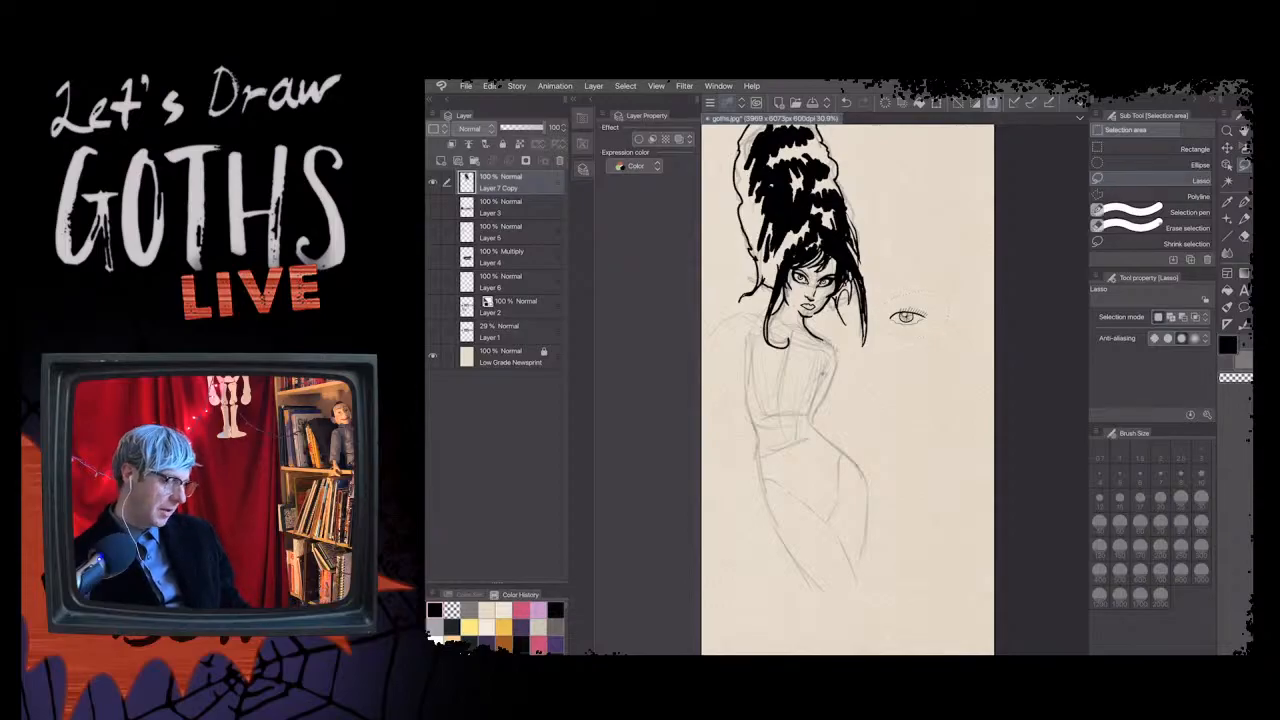
{"action": "scroll", "coordinate": [888, 316], "scroll_direction": "up", "scroll_amount": 5}
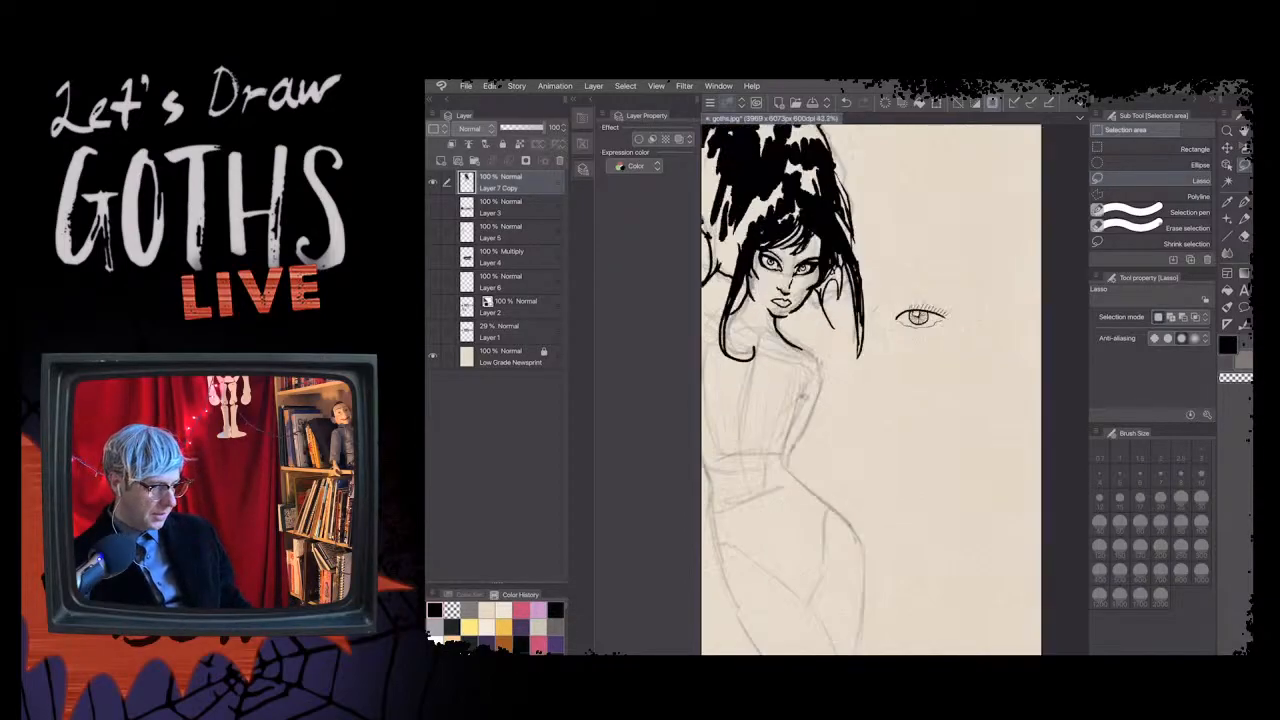
{"action": "scroll", "coordinate": [910, 318], "scroll_direction": "down", "scroll_amount": 5}
{"action": "scroll", "coordinate": [850, 380], "scroll_direction": "down", "scroll_amount": 2}
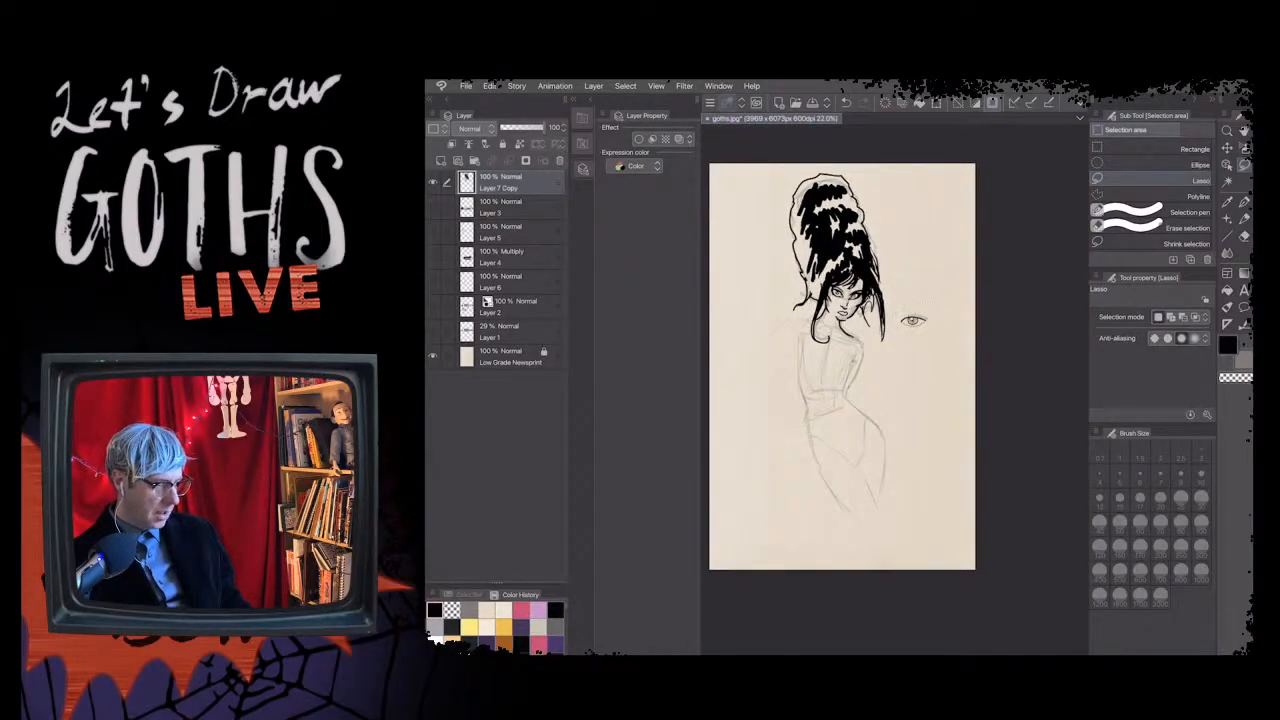
{"action": "scroll", "coordinate": [854, 285], "scroll_direction": "down", "scroll_amount": 1}
{"action": "scroll", "coordinate": [845, 355], "scroll_direction": "up", "scroll_amount": 1}
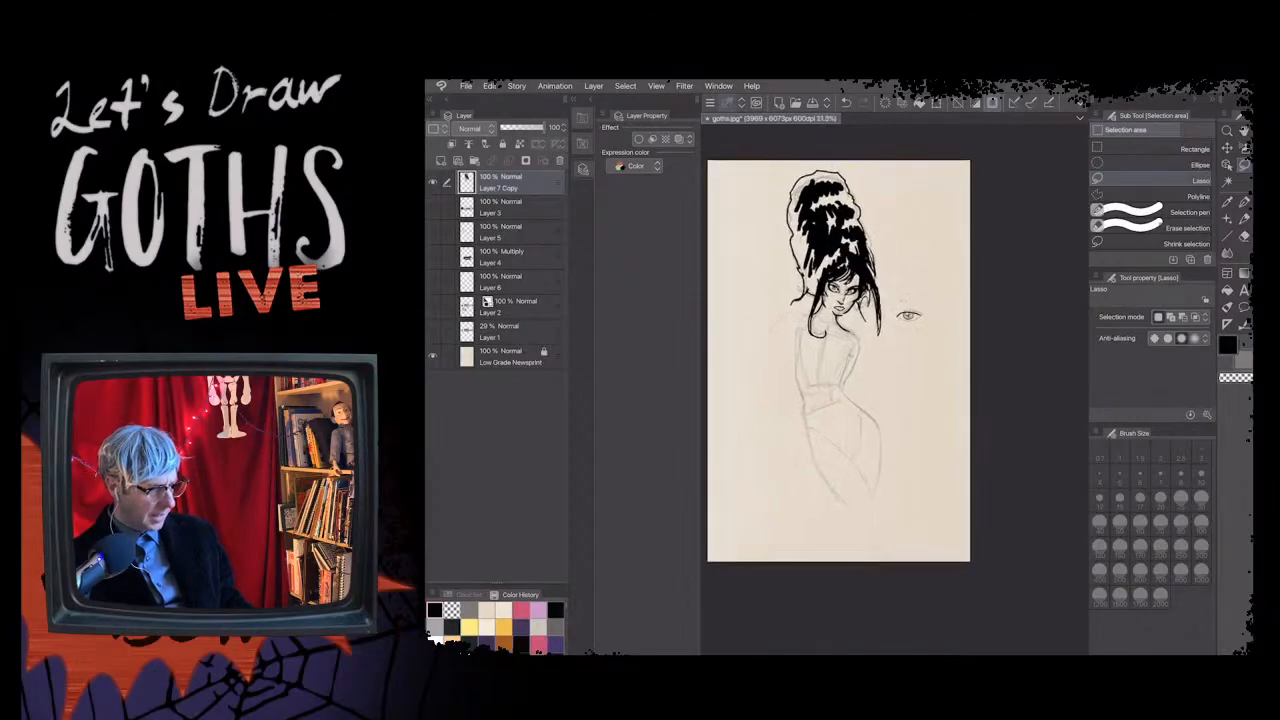
{"action": "scroll", "coordinate": [845, 355], "scroll_direction": "down", "scroll_amount": 2}
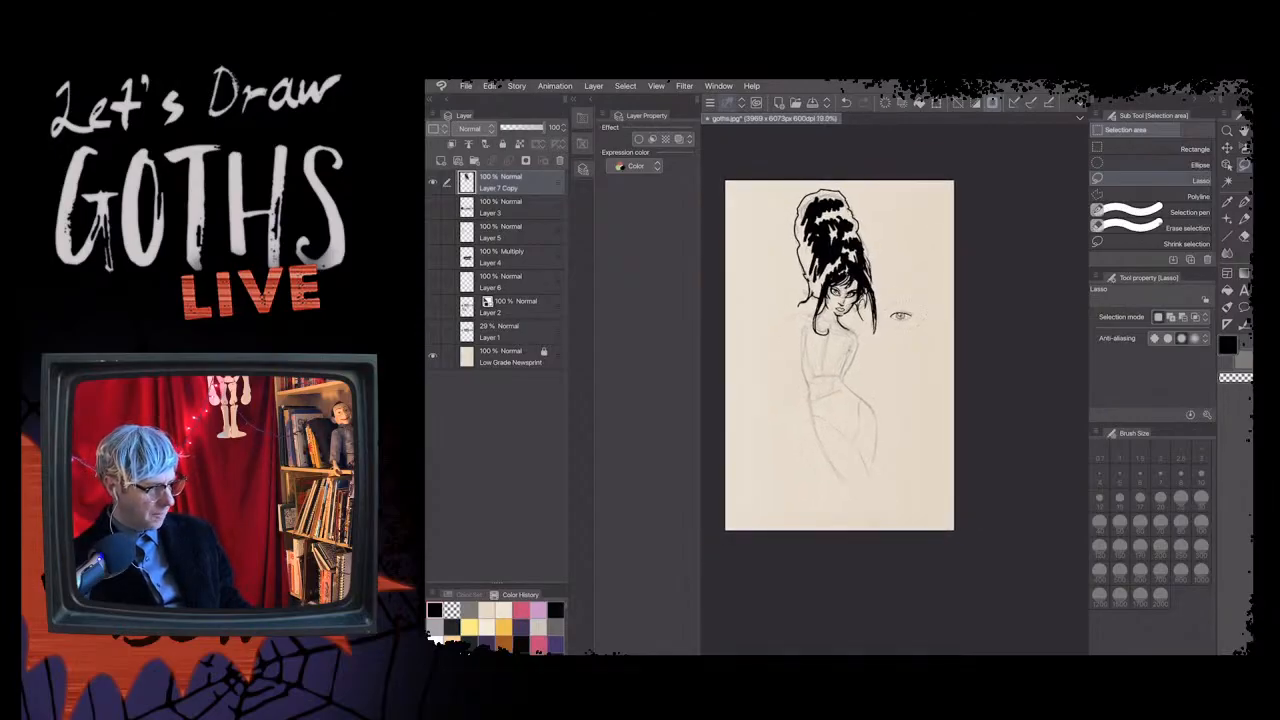
{"action": "scroll", "coordinate": [815, 290], "scroll_direction": "up", "scroll_amount": 5}
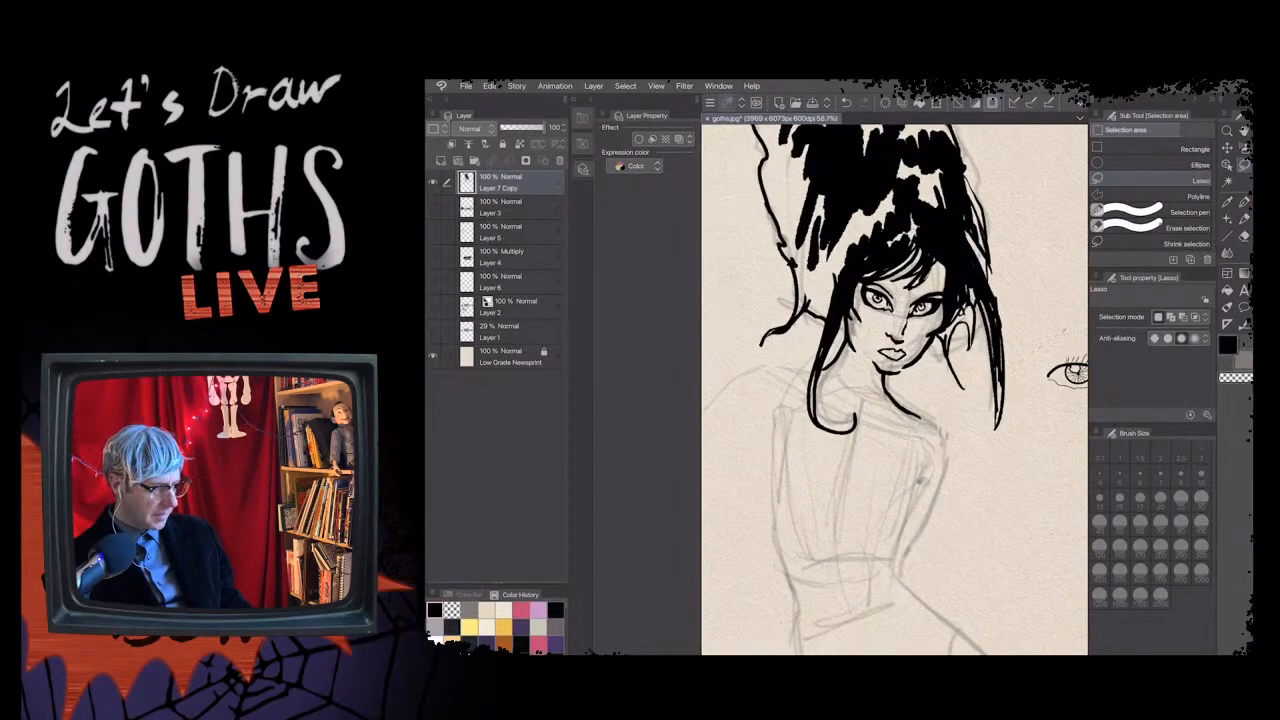
{"action": "scroll", "coordinate": [864, 214], "scroll_direction": "up", "scroll_amount": 2}
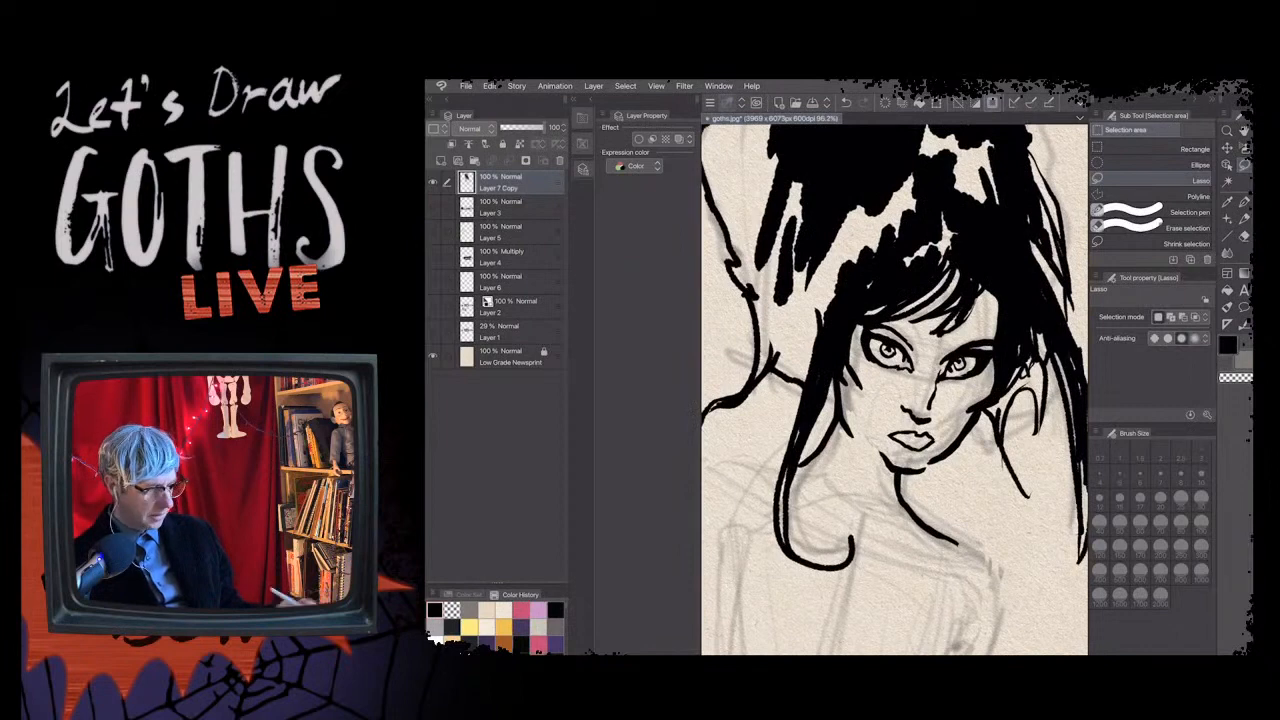
{"action": "scroll", "coordinate": [895, 390], "scroll_direction": "down", "scroll_amount": 2}
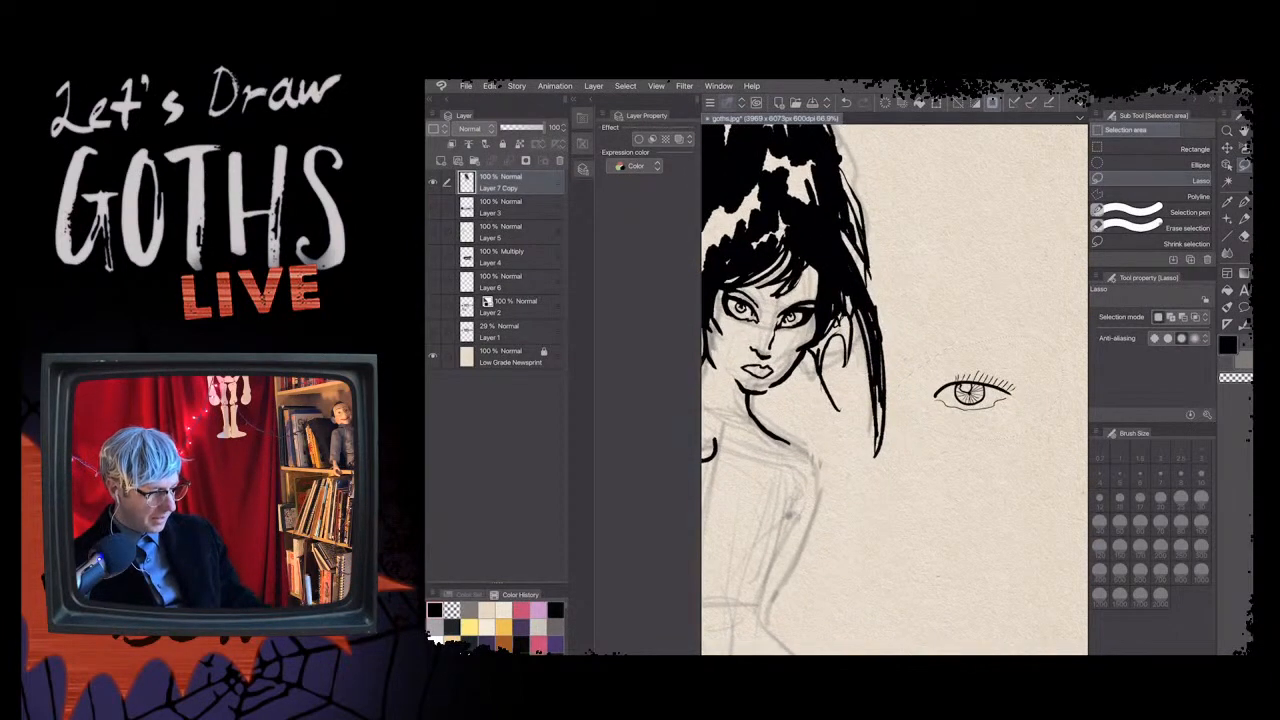
- Remove the sample eye from the blank paper beside the figure
{"action": "key", "text": "ctrl+z"}
{"action": "scroll", "coordinate": [1049, 336], "scroll_direction": "down", "scroll_amount": 2}
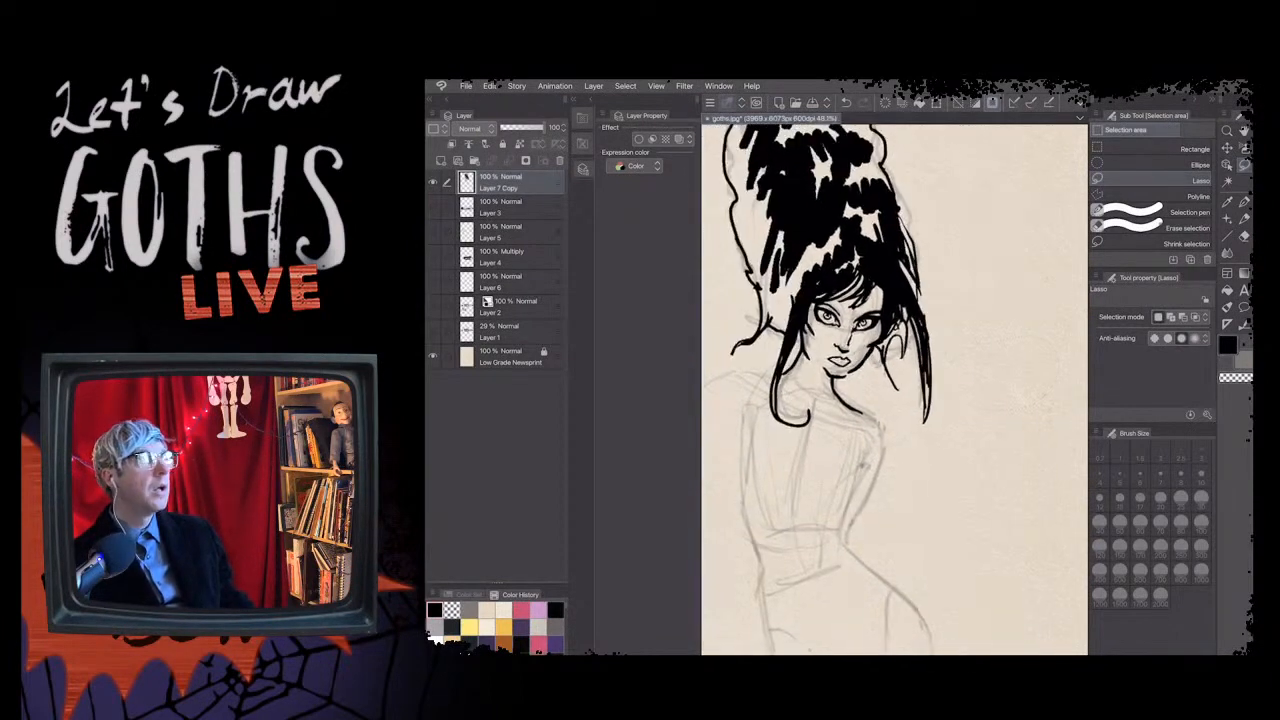
{"action": "scroll", "coordinate": [894, 389], "scroll_direction": "down", "scroll_amount": 1}
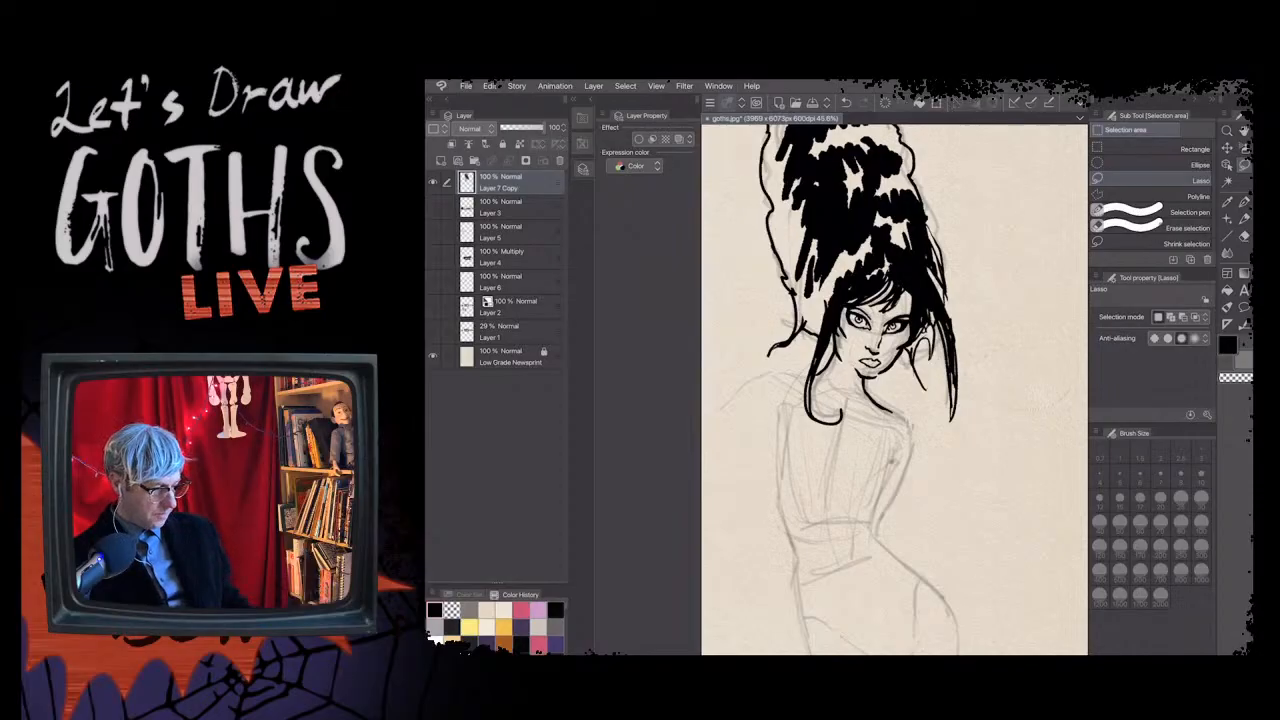
{"action": "scroll", "coordinate": [890, 390], "scroll_direction": "down", "scroll_amount": 2}
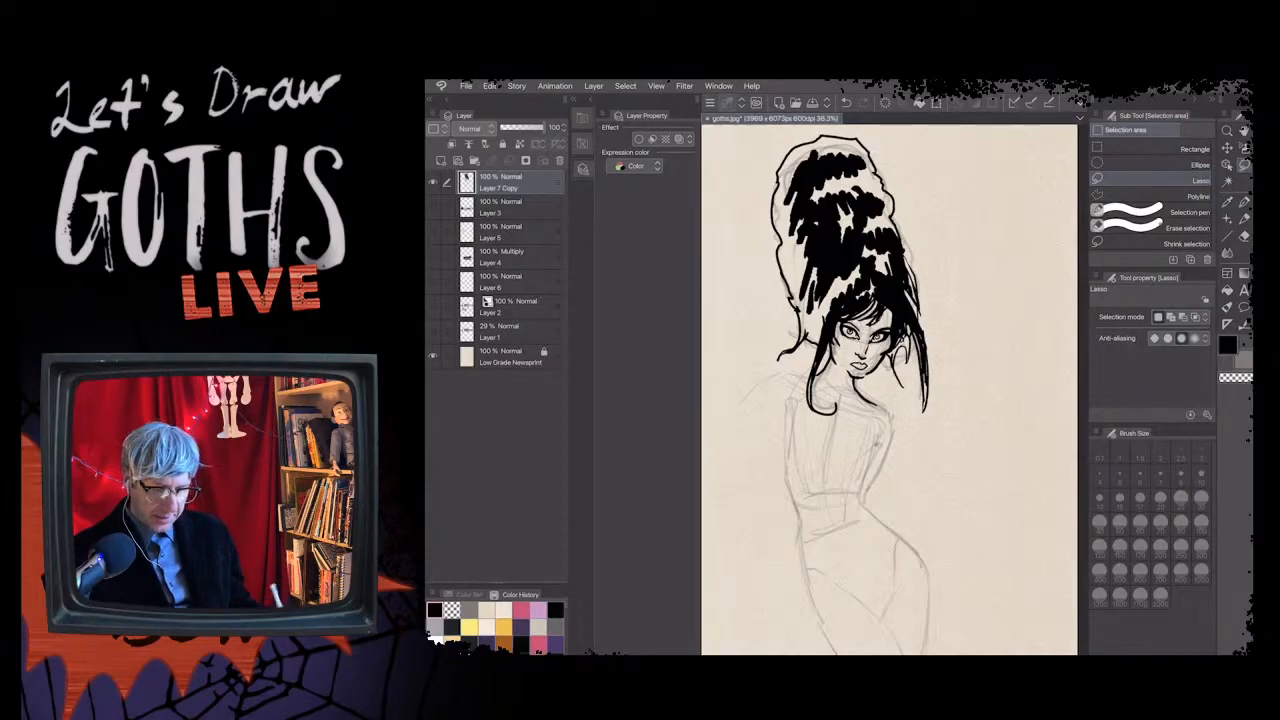
- Return to the G-pen and set its brush size to 20
{"action": "key", "text": "p"}
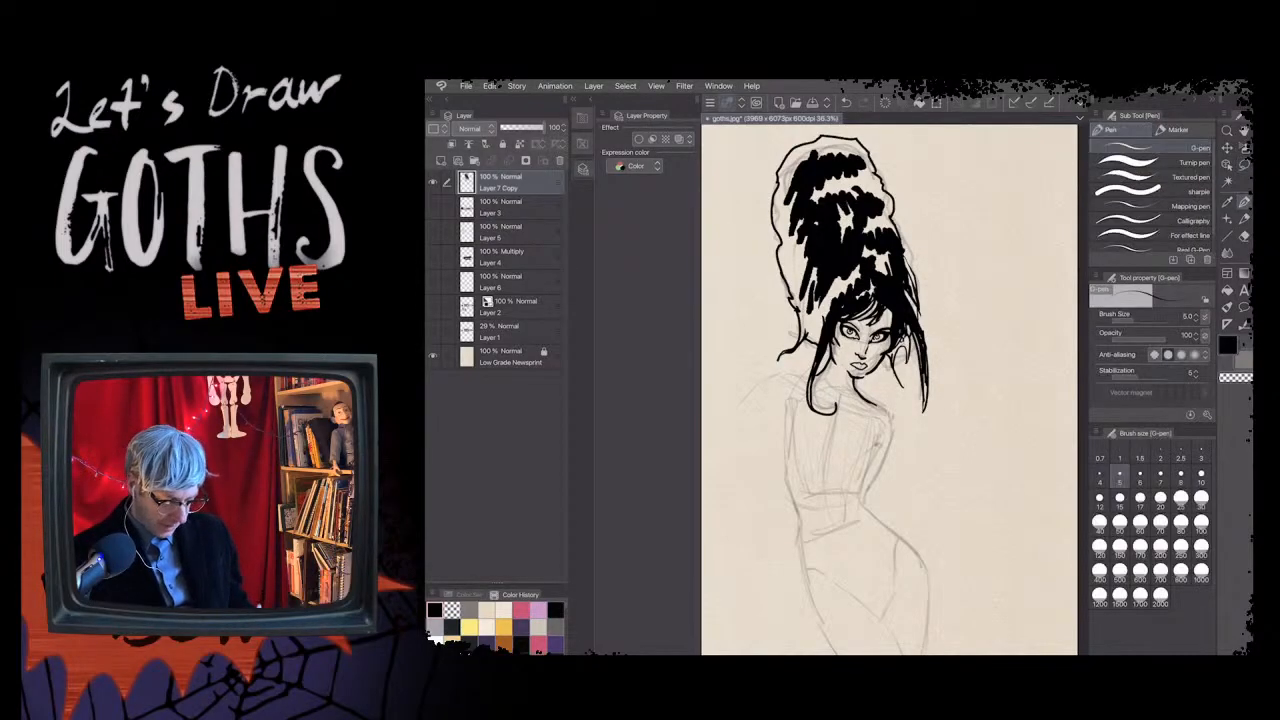
{"action": "left_click", "coordinate": [1160, 500]}
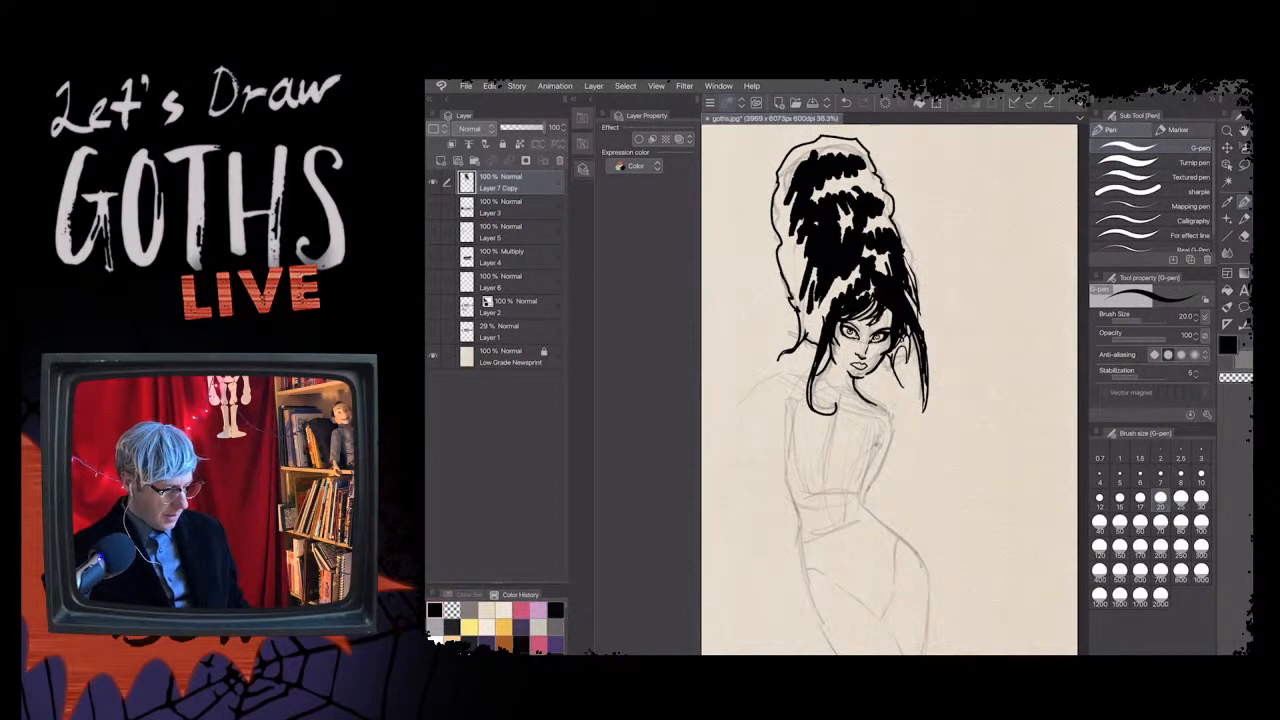
{"action": "scroll", "coordinate": [848, 341], "scroll_direction": "up", "scroll_amount": 5}
{"action": "scroll", "coordinate": [870, 330], "scroll_direction": "up", "scroll_amount": 1}
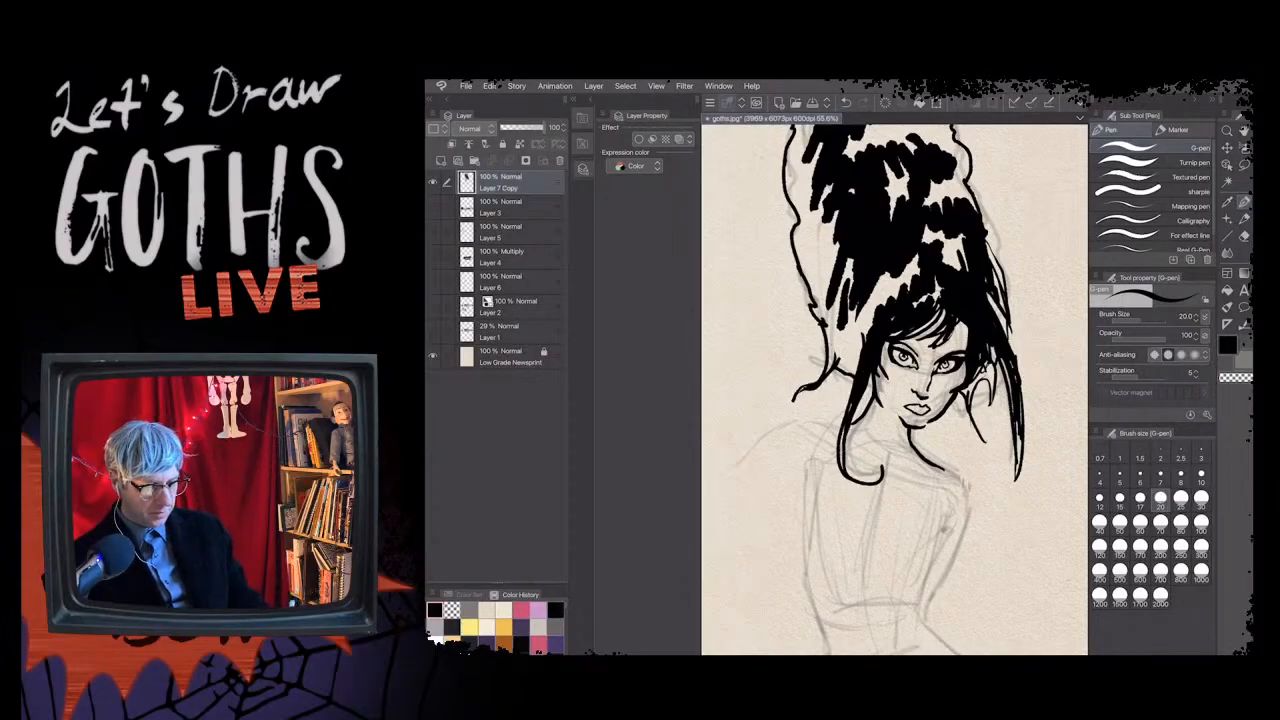
- Switch to the Move layer tool with the figure's drawing layer active
{"action": "key", "text": "o"}
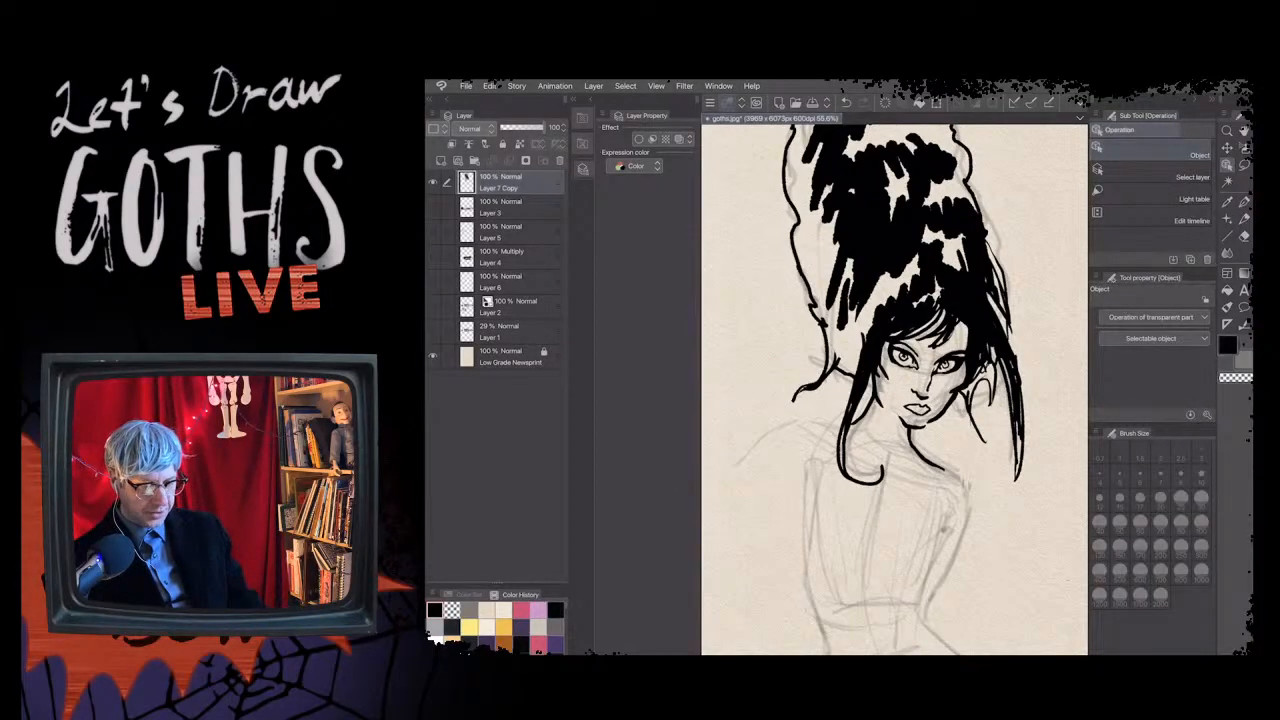
{"action": "key", "text": "k"}
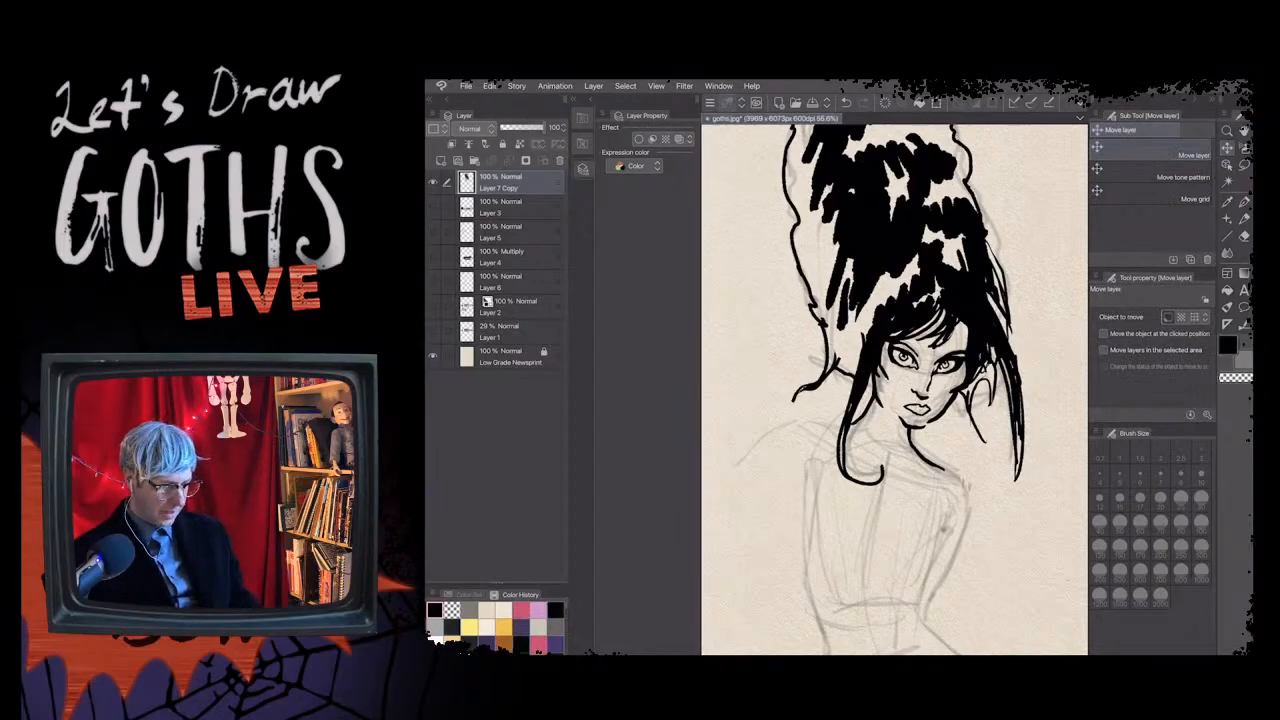
- Lasso the woman's nose on Layer 7 Copy, then shift and slightly rotate it to adjust its placement above the lips
{"action": "scroll", "coordinate": [932, 358], "scroll_direction": "up", "scroll_amount": 7}
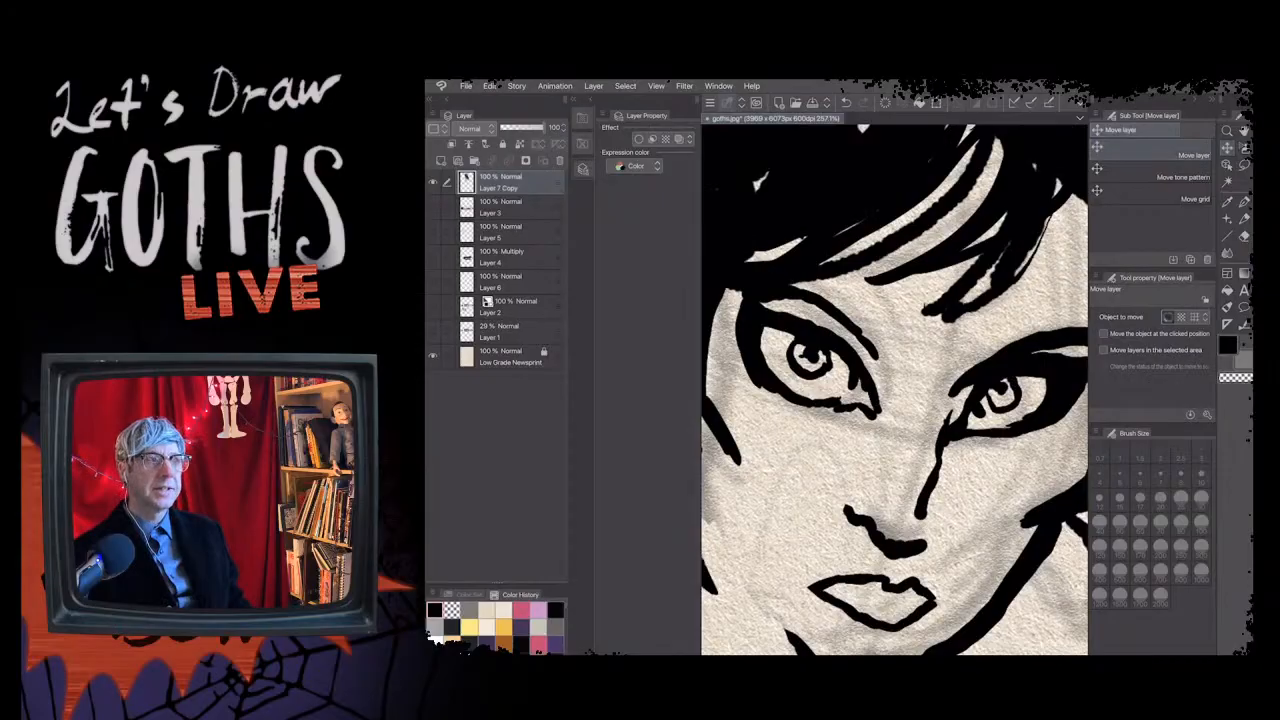
{"action": "scroll", "coordinate": [895, 395], "scroll_direction": "down", "scroll_amount": 2}
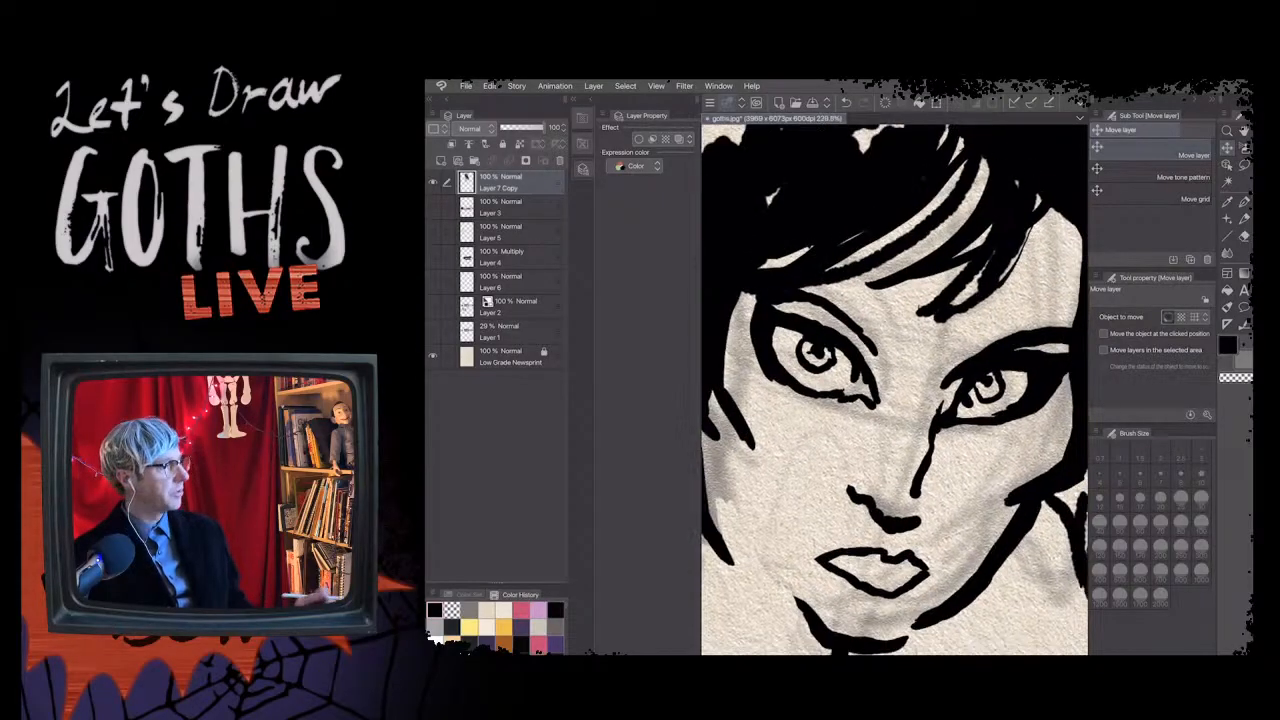
{"action": "scroll", "coordinate": [895, 390], "scroll_direction": "down", "scroll_amount": 3}
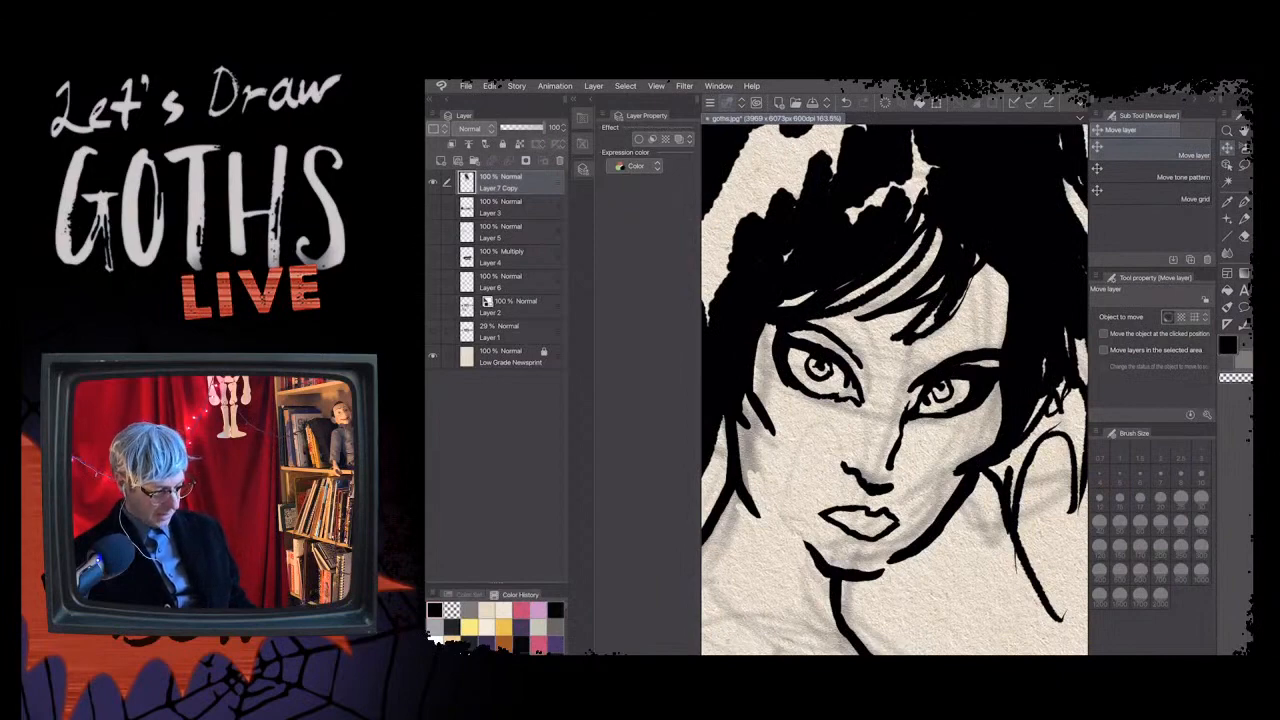
{"action": "scroll", "coordinate": [895, 390], "scroll_direction": "down", "scroll_amount": 4}
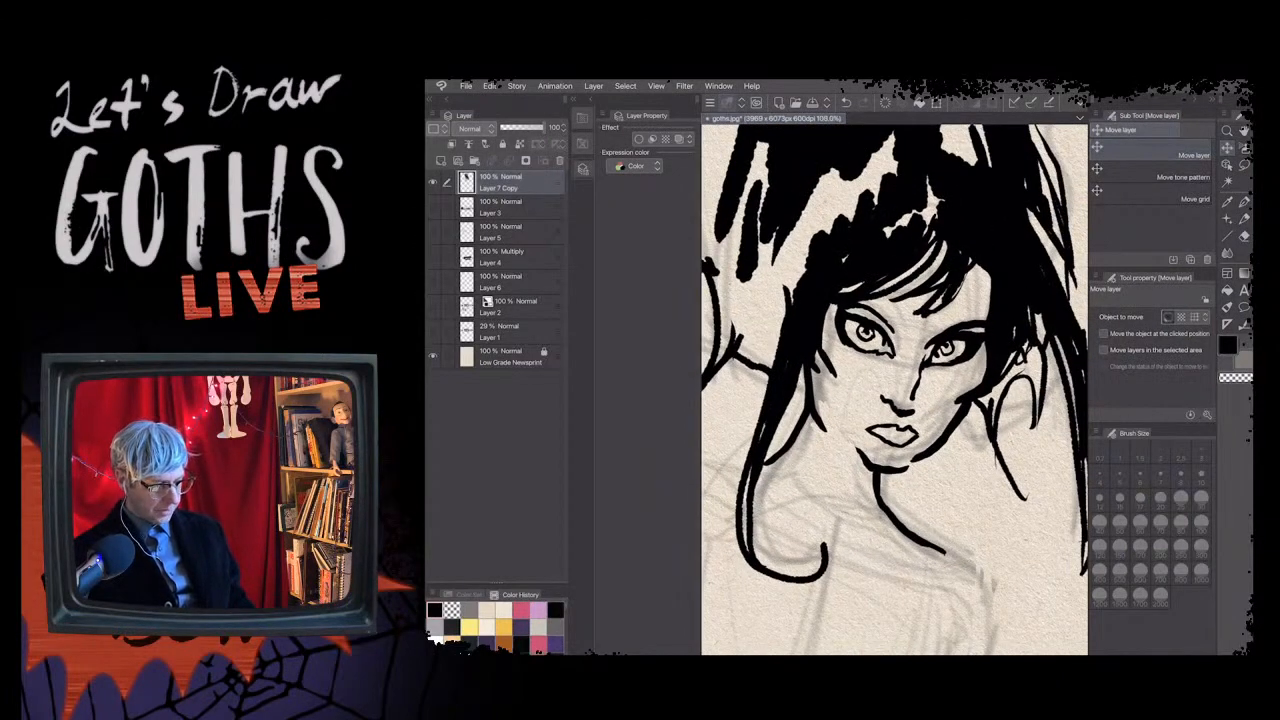
{"action": "scroll", "coordinate": [895, 390], "scroll_direction": "down", "scroll_amount": 2}
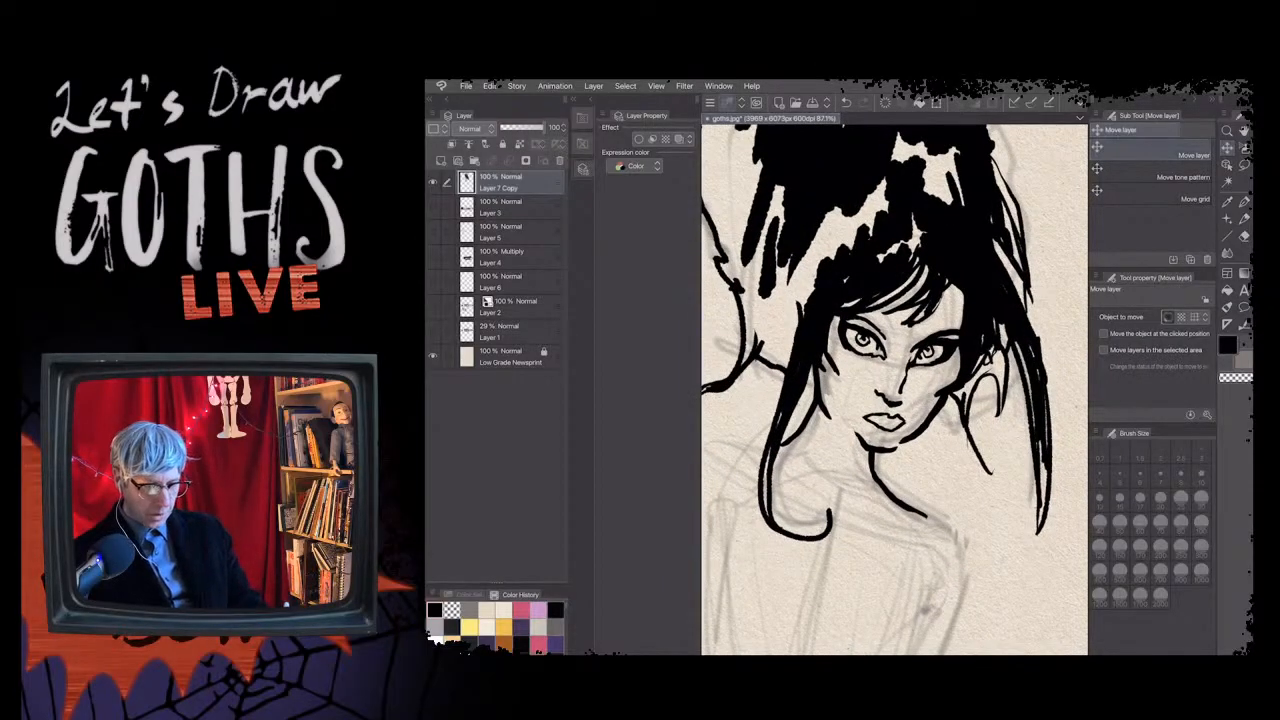
{"action": "key", "text": "m"}
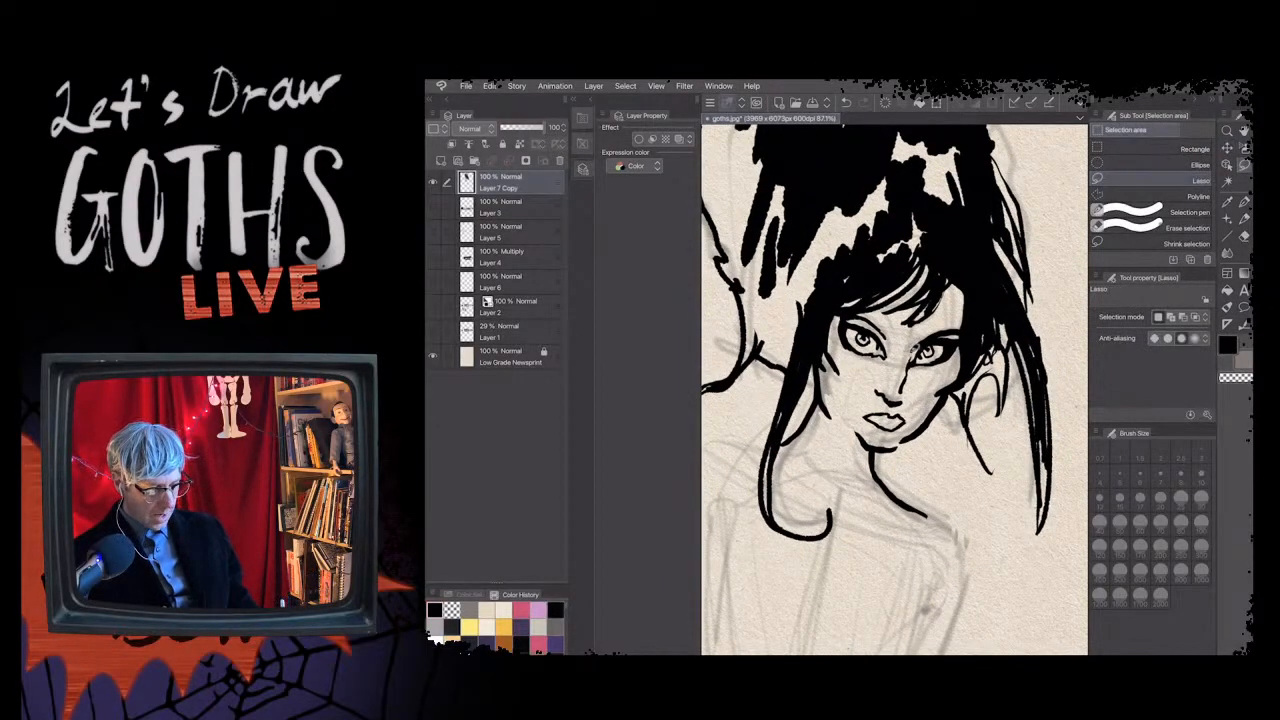
{"action": "mouse_move", "coordinate": [914, 367]}
{"action": "left_mouse_down"}
{"action": "mouse_move", "coordinate": [913, 396]}
{"action": "mouse_move", "coordinate": [893, 407]}
{"action": "mouse_move", "coordinate": [877, 388]}
{"action": "left_mouse_up"}
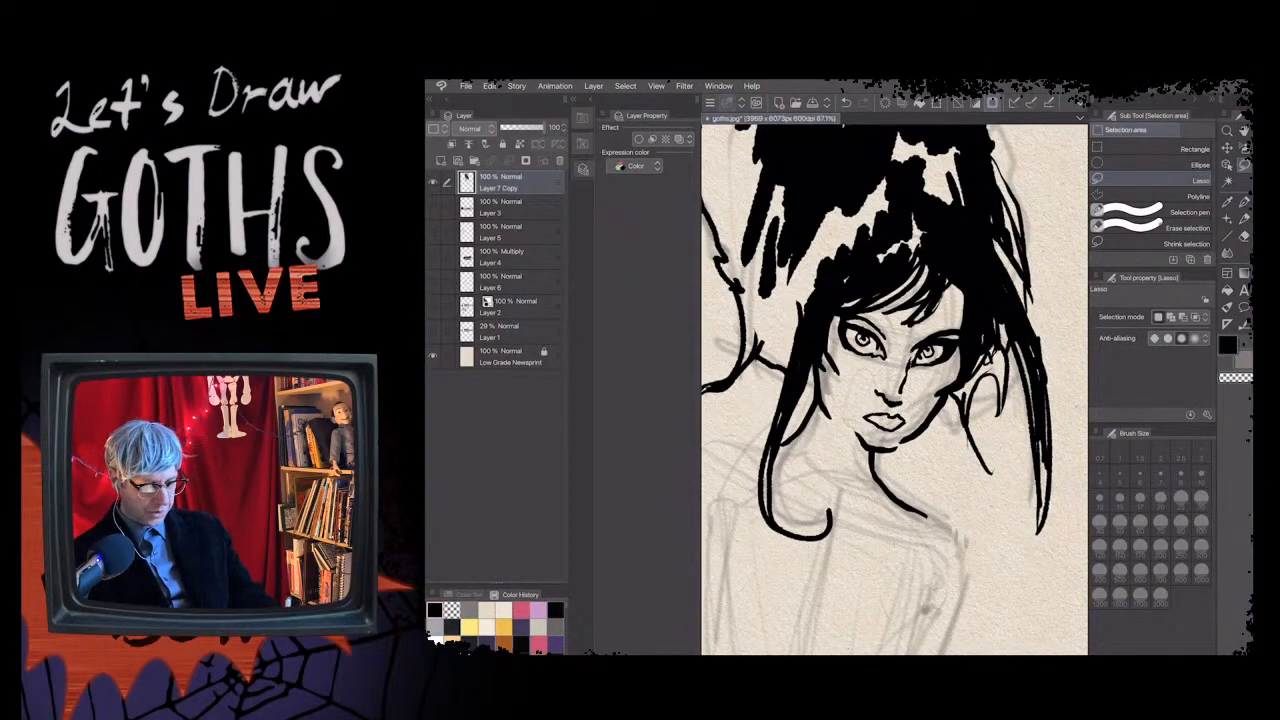
{"action": "key", "text": "ctrl+t"}
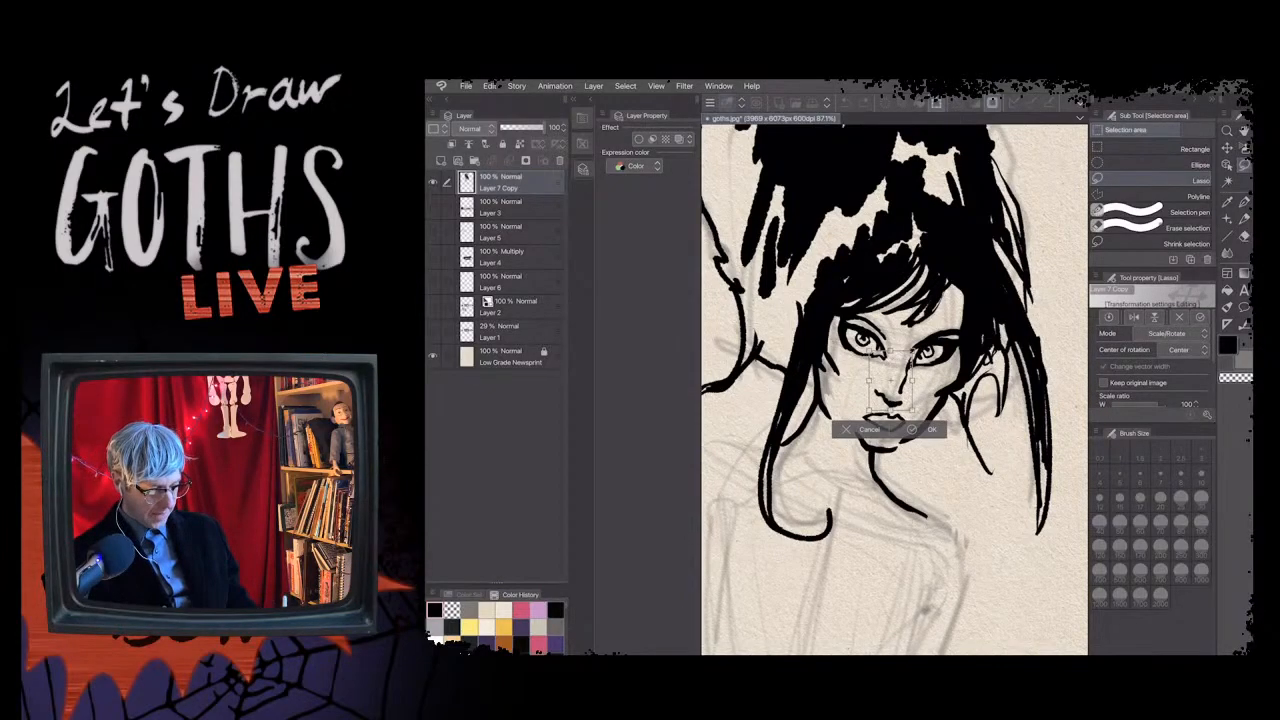
{"action": "left_click_drag", "start_coordinate": [890, 380], "coordinate": [896, 354]}
{"action": "left_click_drag", "start_coordinate": [918, 416], "coordinate": [930, 407]}
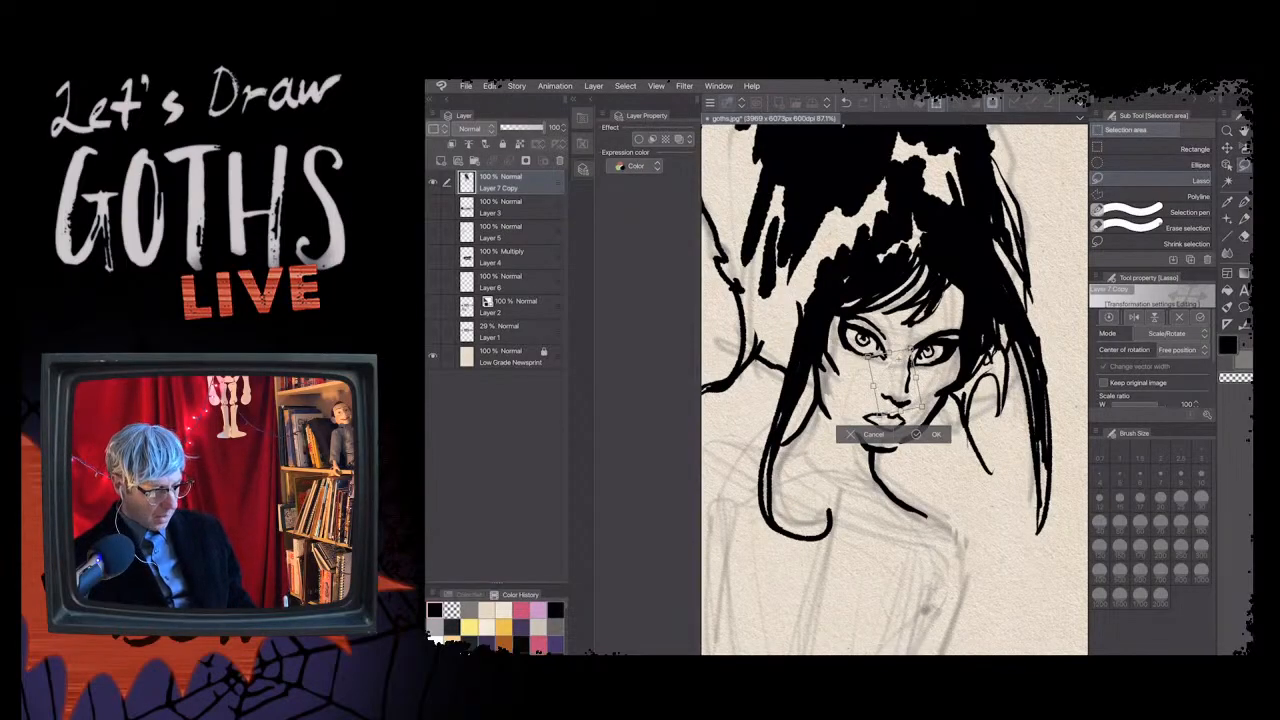
{"action": "left_click_drag", "start_coordinate": [921, 406], "coordinate": [921, 407]}
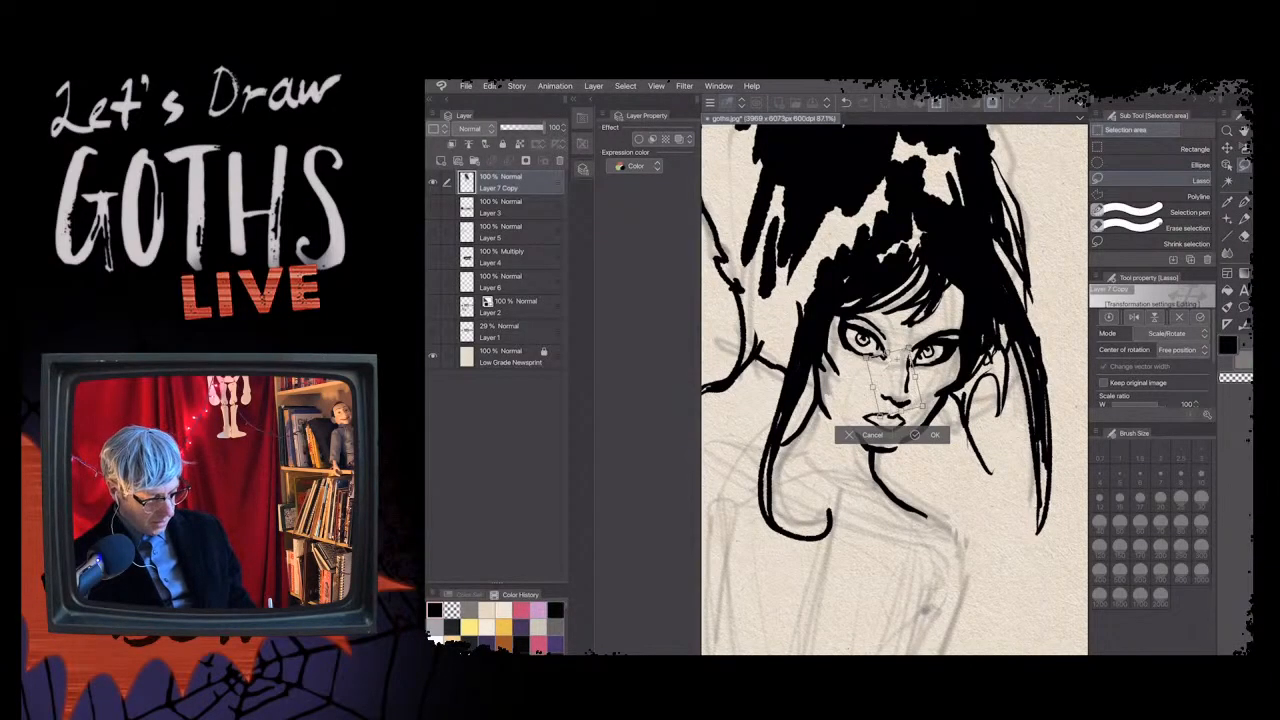
{"action": "key", "text": "Return"}
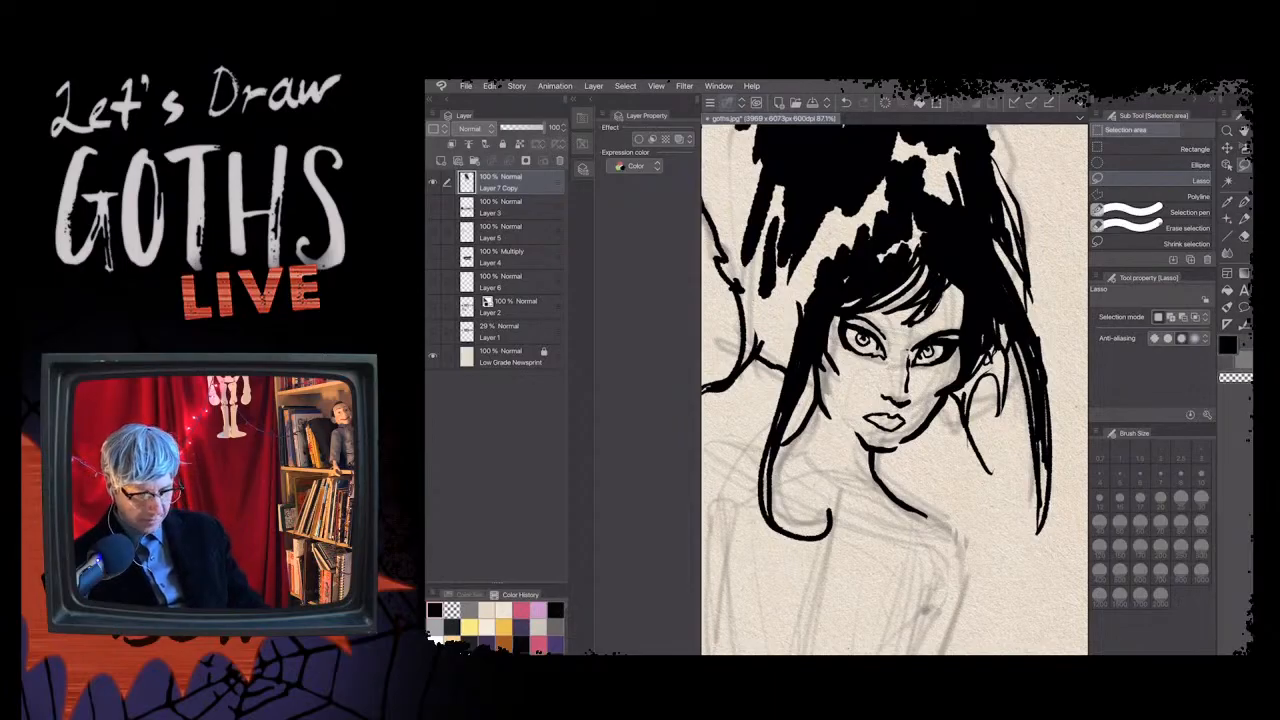
- Rework the line along the nose's bridge and side with the G-pen at size 20, alternating black and transparent colour
{"action": "key", "text": "p"}
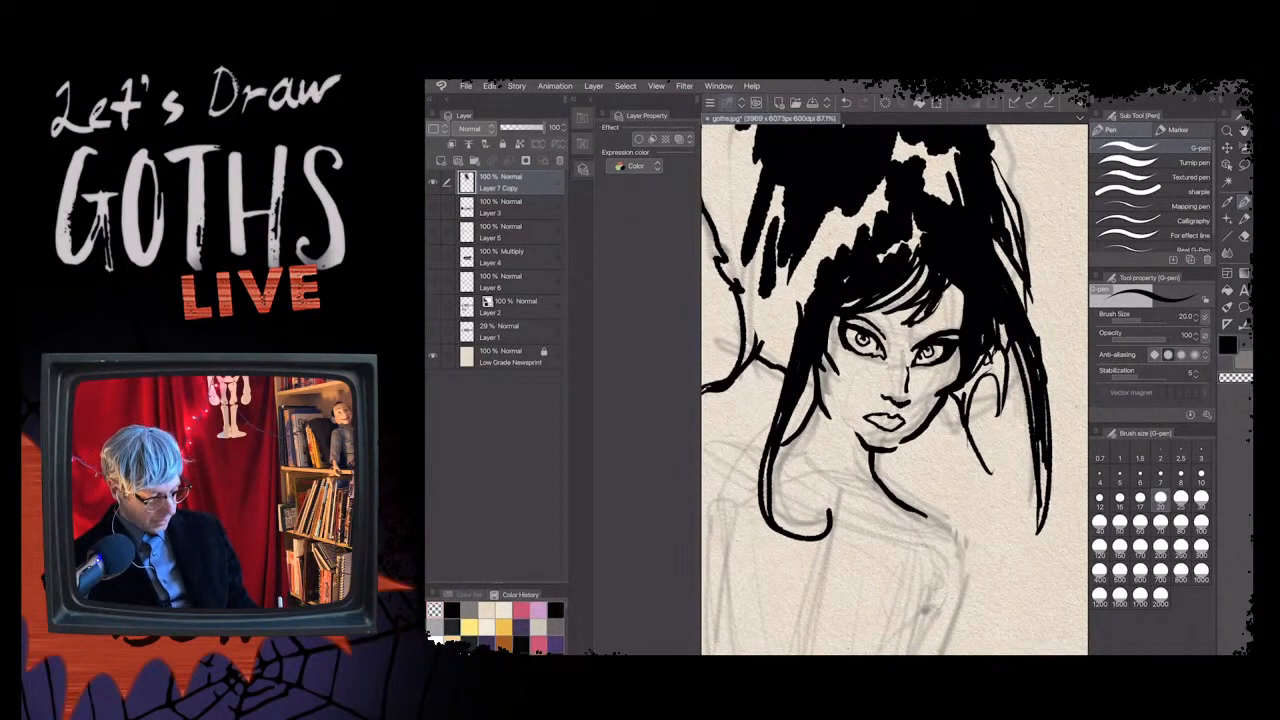
{"action": "left_click_drag", "start_coordinate": [907, 357], "coordinate": [907, 368]}
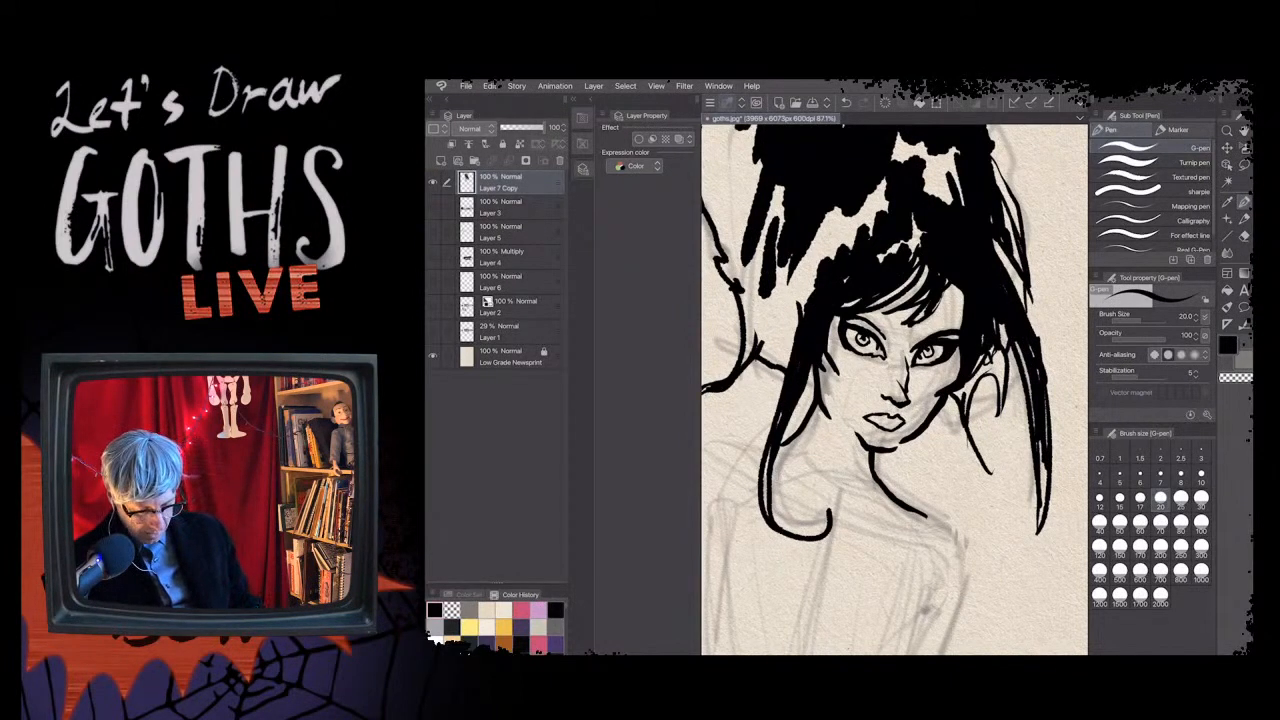
{"action": "mouse_move", "coordinate": [906, 386]}
{"action": "left_mouse_down"}
{"action": "mouse_move", "coordinate": [903, 398]}
{"action": "mouse_move", "coordinate": [929, 410]}
{"action": "left_mouse_up"}
{"action": "key", "text": "ctrl+z"}
{"action": "scroll", "coordinate": [815, 344], "scroll_direction": "up", "scroll_amount": 3}
{"action": "key", "text": "ctrl+z"}
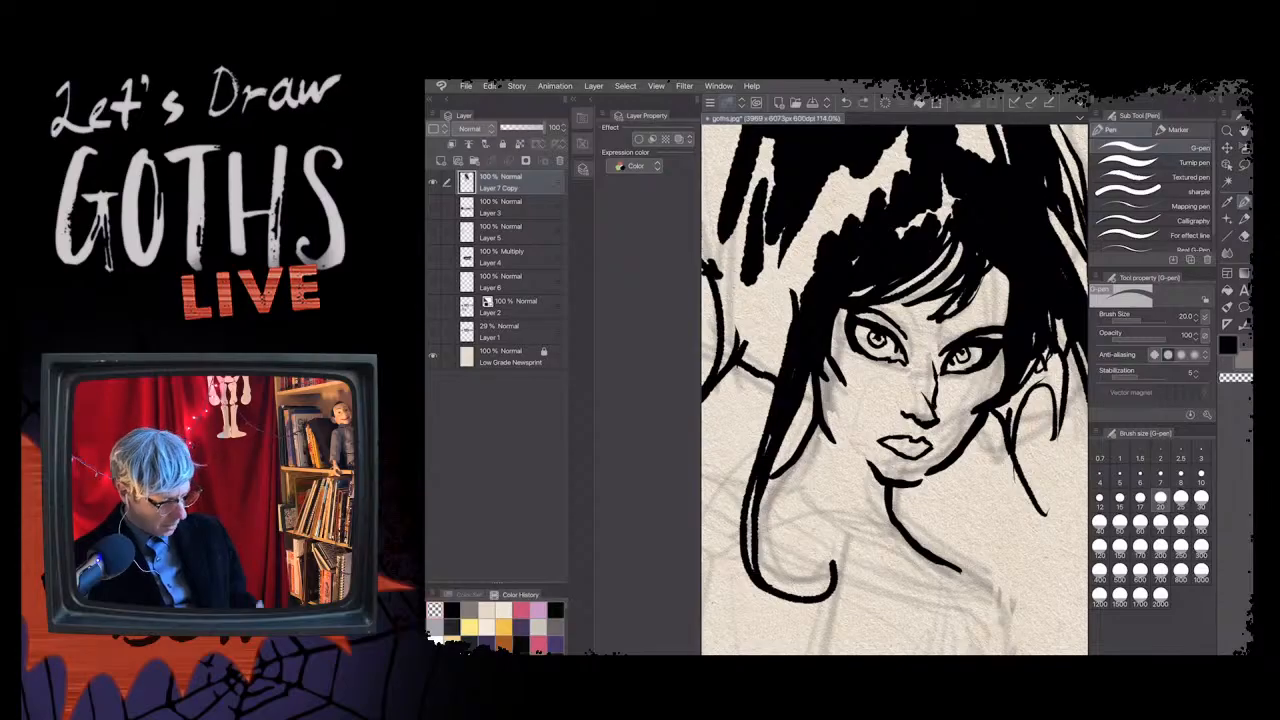
{"action": "left_click_drag", "start_coordinate": [934, 398], "coordinate": [930, 411]}
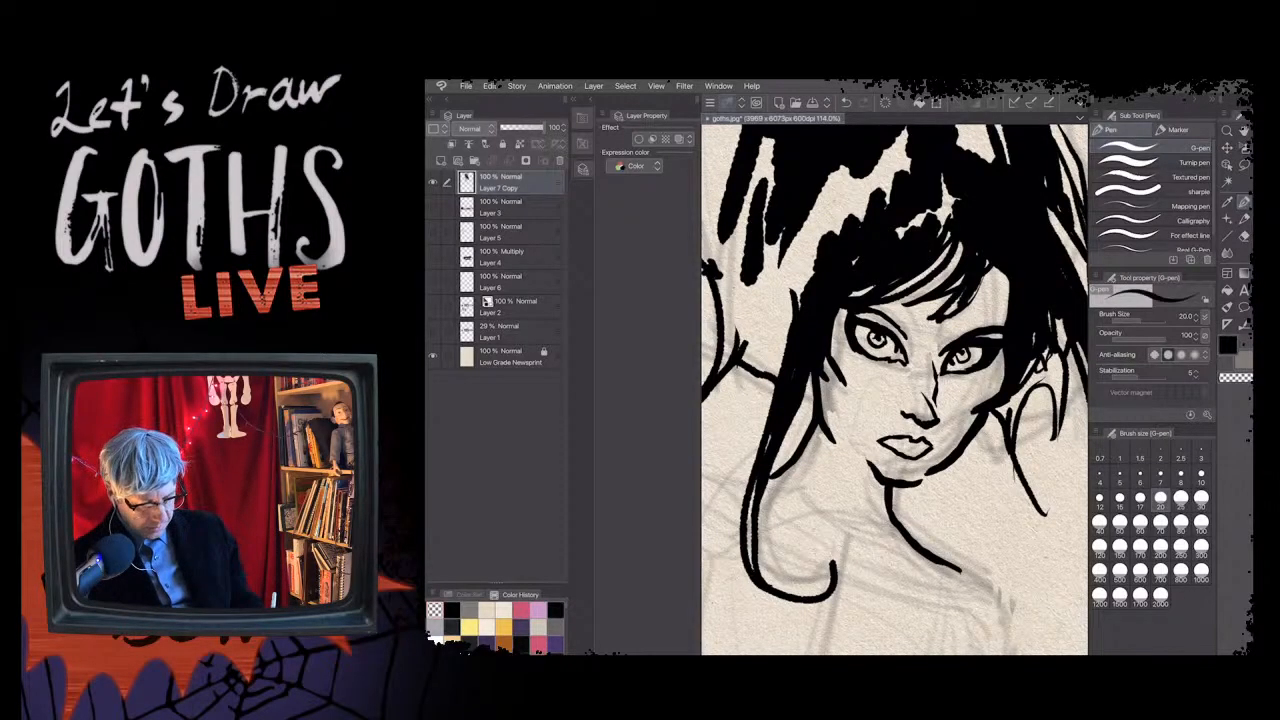
{"action": "left_click", "coordinate": [434, 610]}
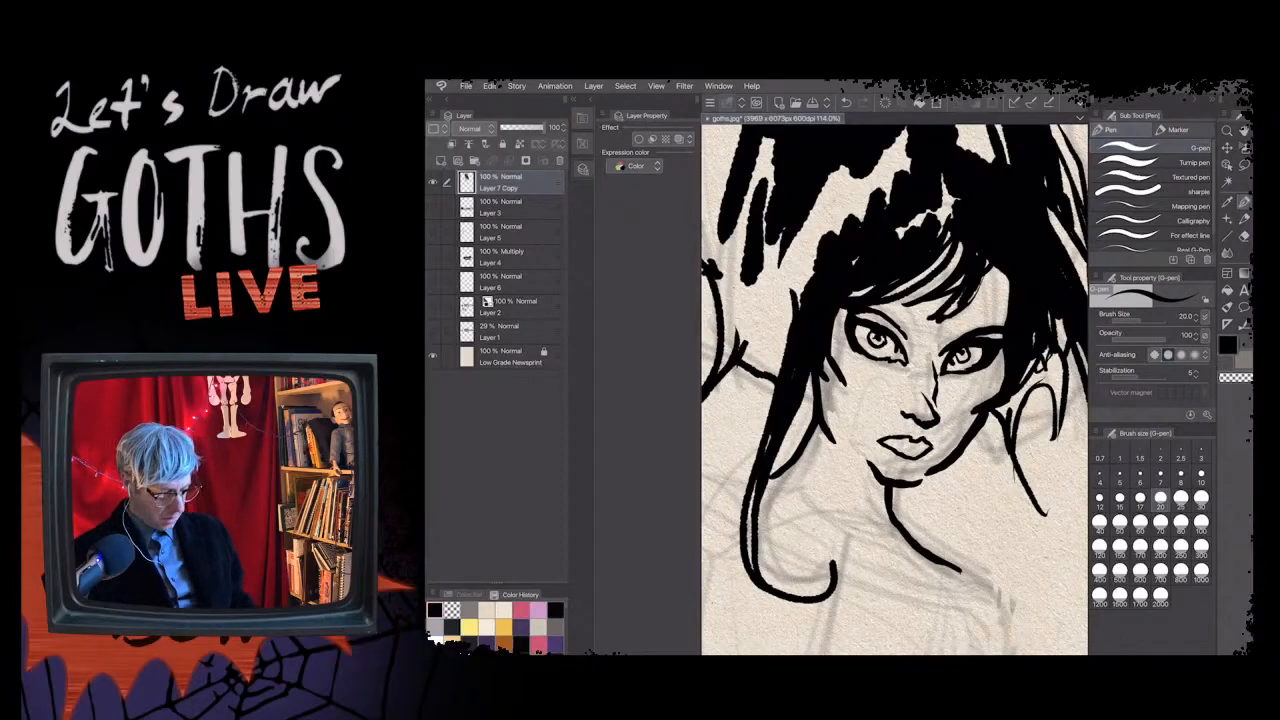
{"action": "key", "text": "ctrl+z"}
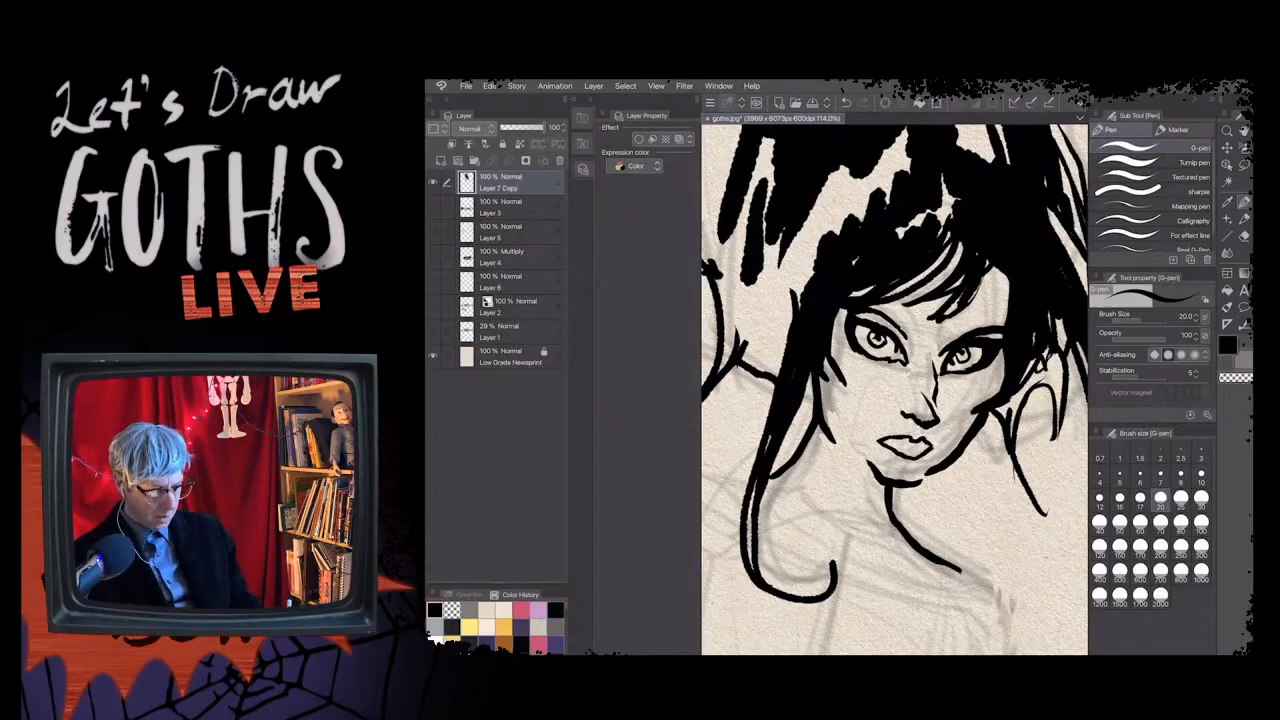
- Ink thin black hair strands falling over the forehead above the woman's eye with the G-pen
{"action": "mouse_move", "coordinate": [990, 270]}
{"action": "left_mouse_down"}
{"action": "mouse_move", "coordinate": [979, 304]}
{"action": "mouse_move", "coordinate": [992, 316]}
{"action": "left_mouse_up"}
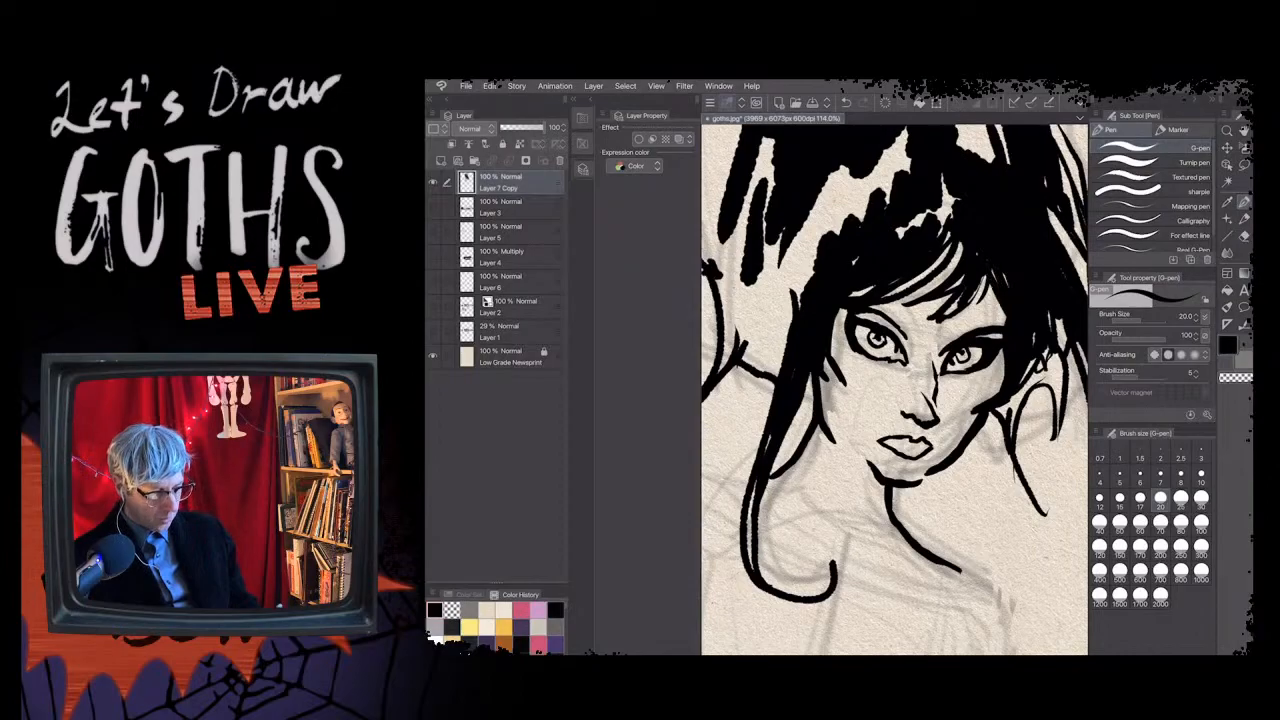
{"action": "scroll", "coordinate": [845, 344], "scroll_direction": "down", "scroll_amount": 2}
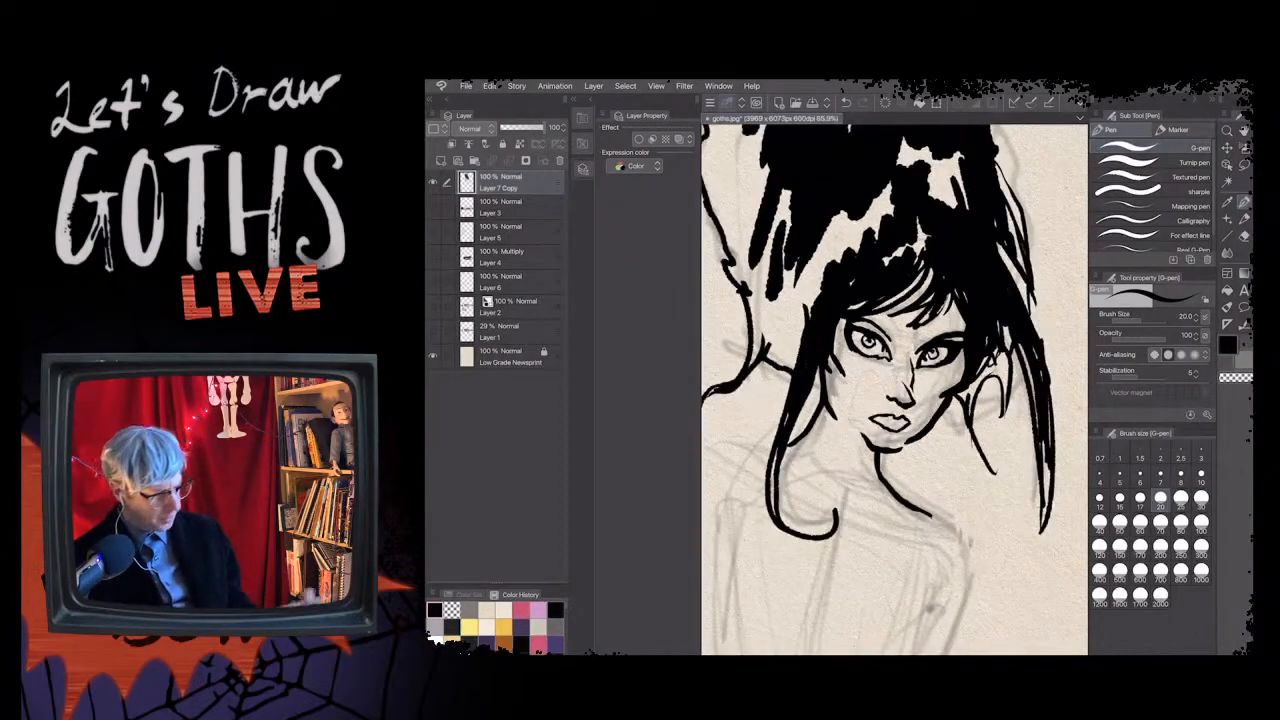
{"action": "scroll", "coordinate": [905, 391], "scroll_direction": "down", "scroll_amount": 2}
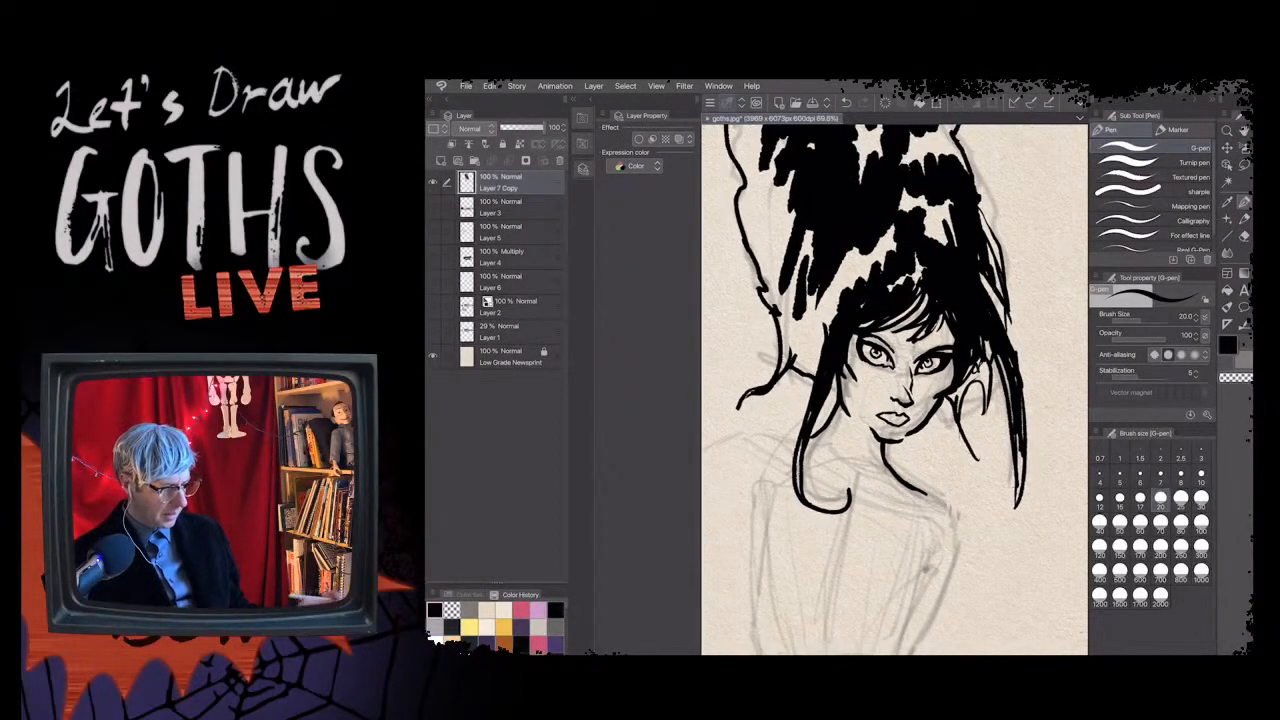
{"action": "scroll", "coordinate": [990, 372], "scroll_direction": "down", "scroll_amount": 1}
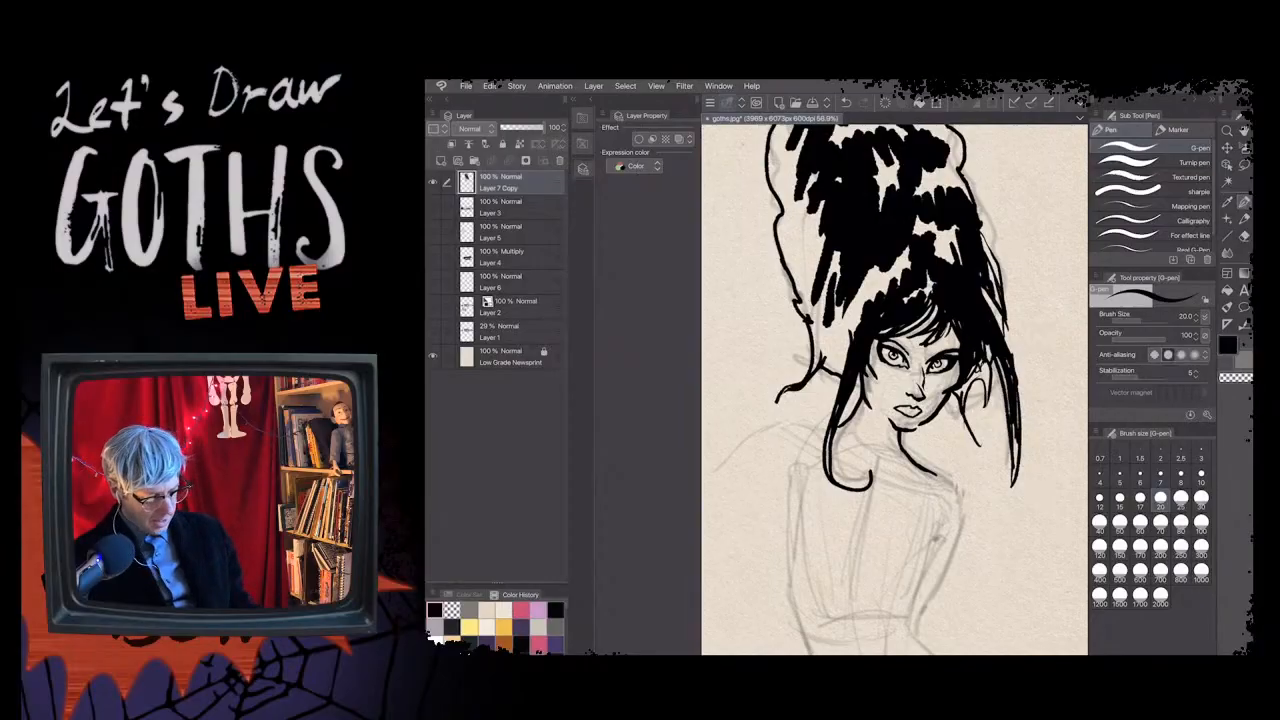
- Trim the inner edge of the jawline beside the chin using the G-pen with transparent colour
{"action": "scroll", "coordinate": [907, 410], "scroll_direction": "up", "scroll_amount": 3}
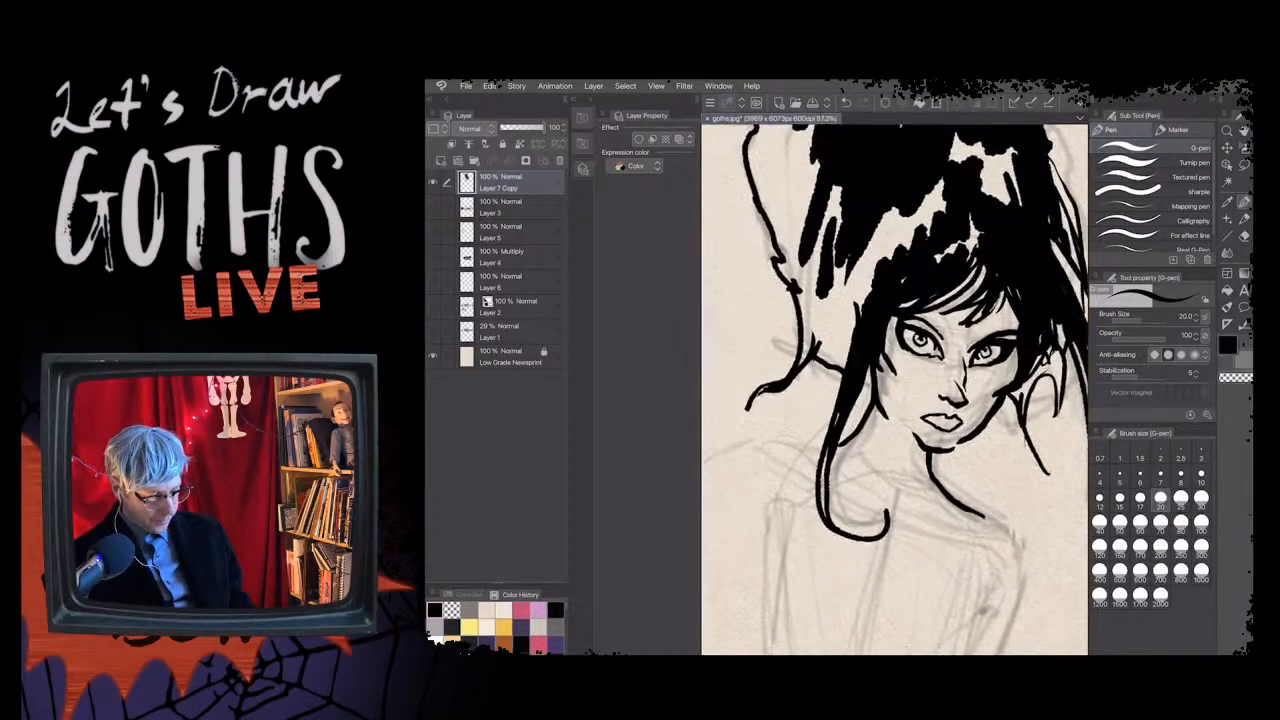
{"action": "scroll", "coordinate": [894, 390], "scroll_direction": "up", "scroll_amount": 1}
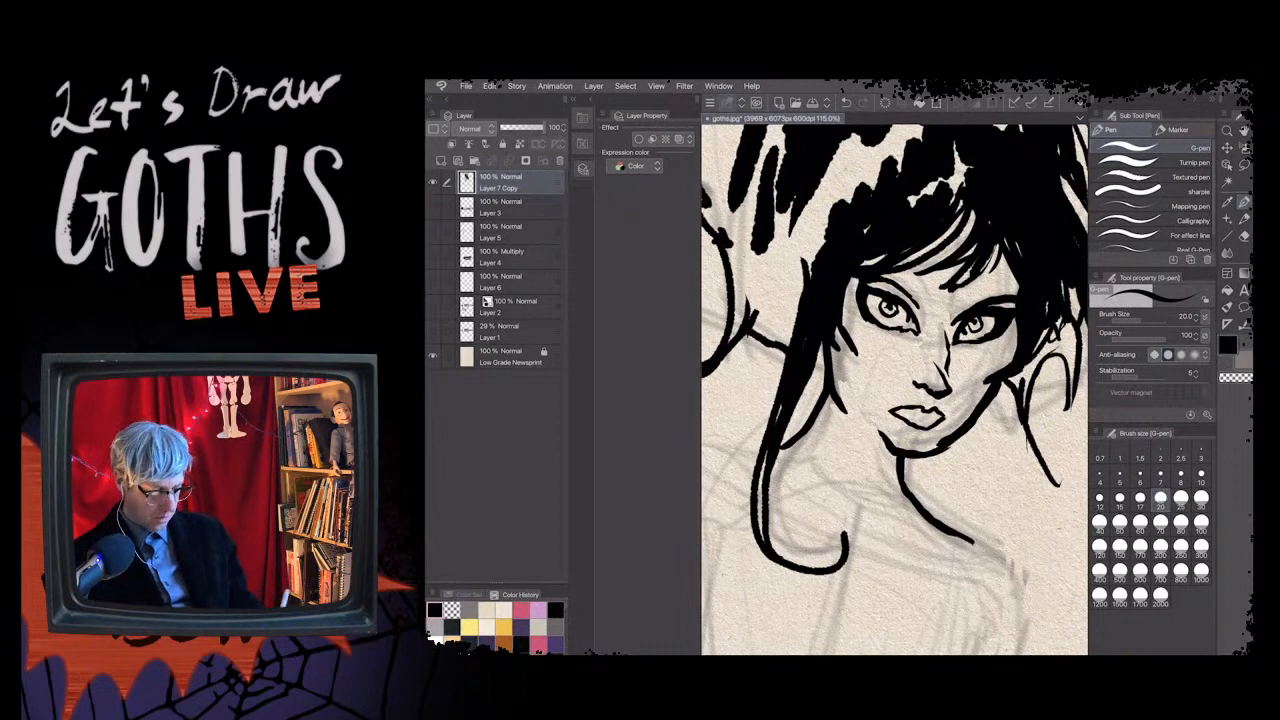
{"action": "key", "text": "c"}
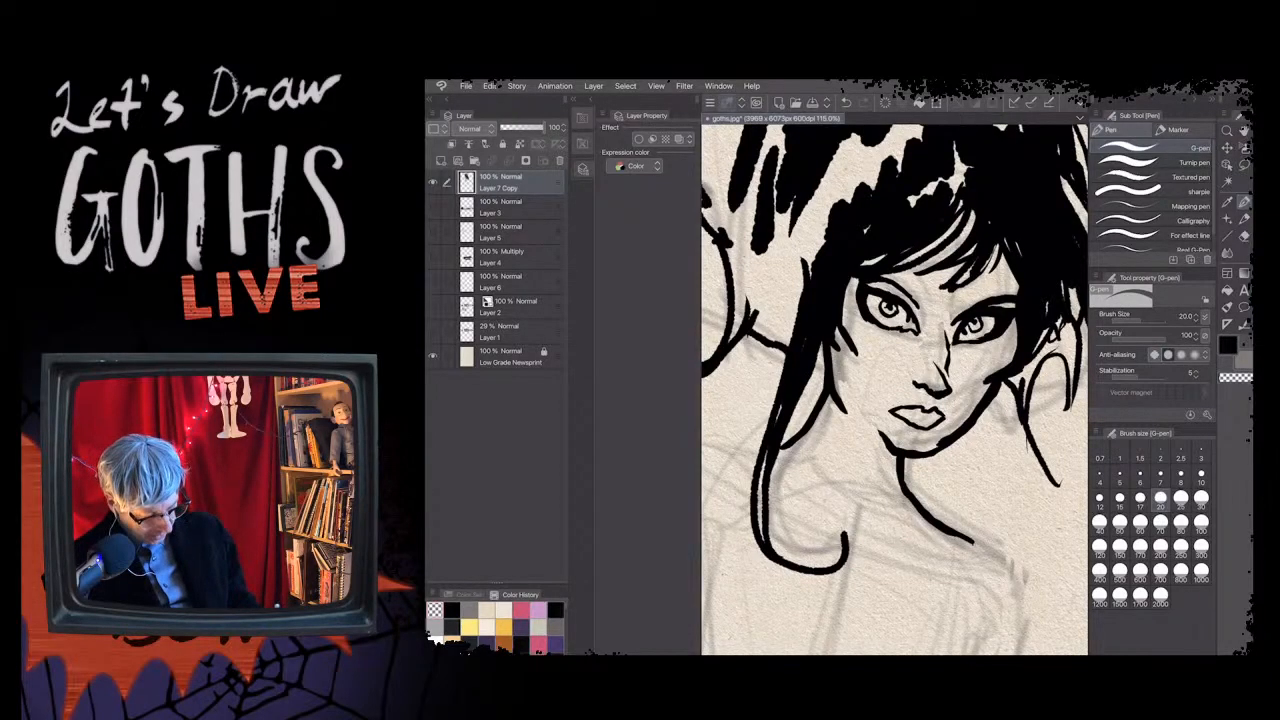
{"action": "left_click_drag", "start_coordinate": [932, 445], "coordinate": [956, 424]}
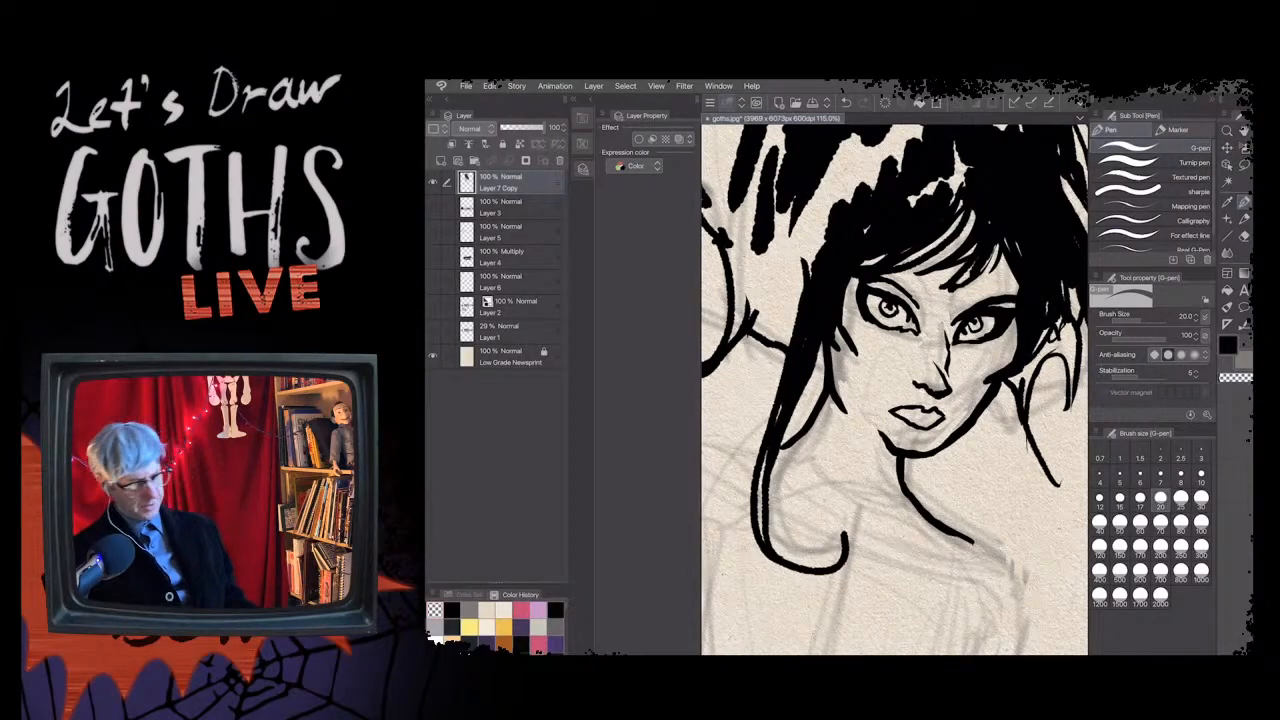
- Fill the woman's upper lip solid black with the G-pen at size 25
{"action": "scroll", "coordinate": [850, 375], "scroll_direction": "down", "scroll_amount": 1}
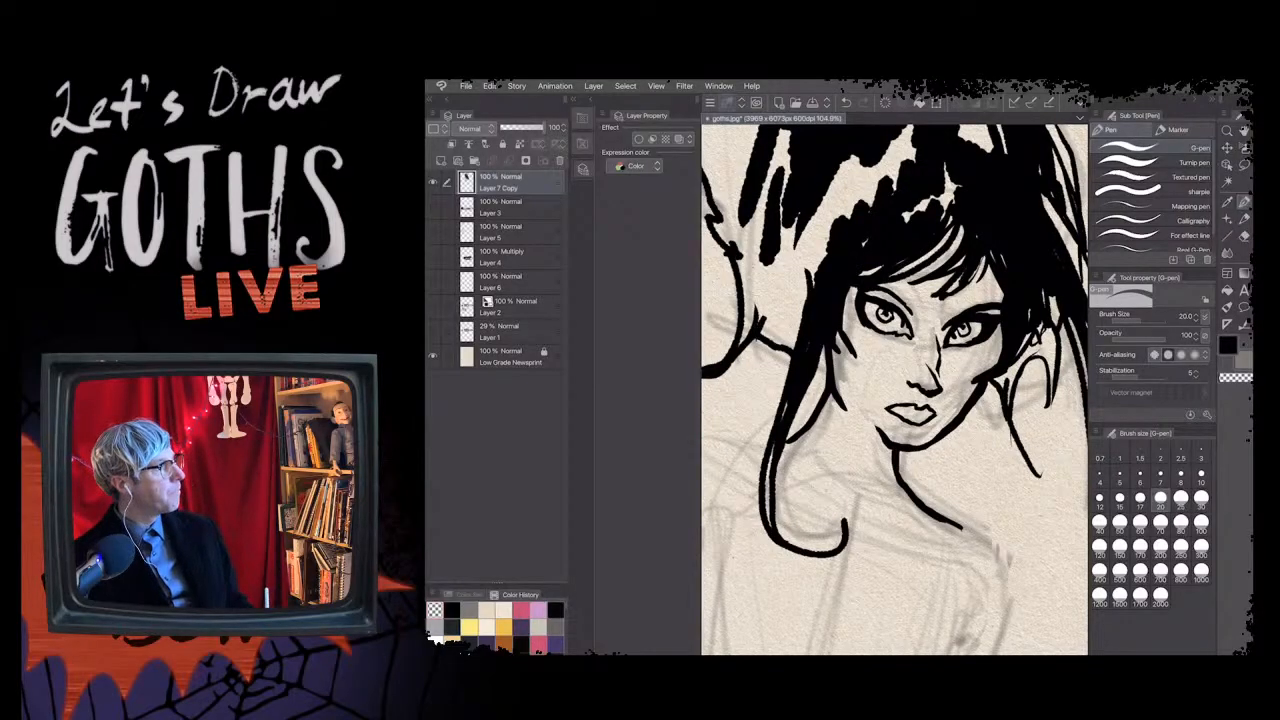
{"action": "scroll", "coordinate": [895, 390], "scroll_direction": "down", "scroll_amount": 2}
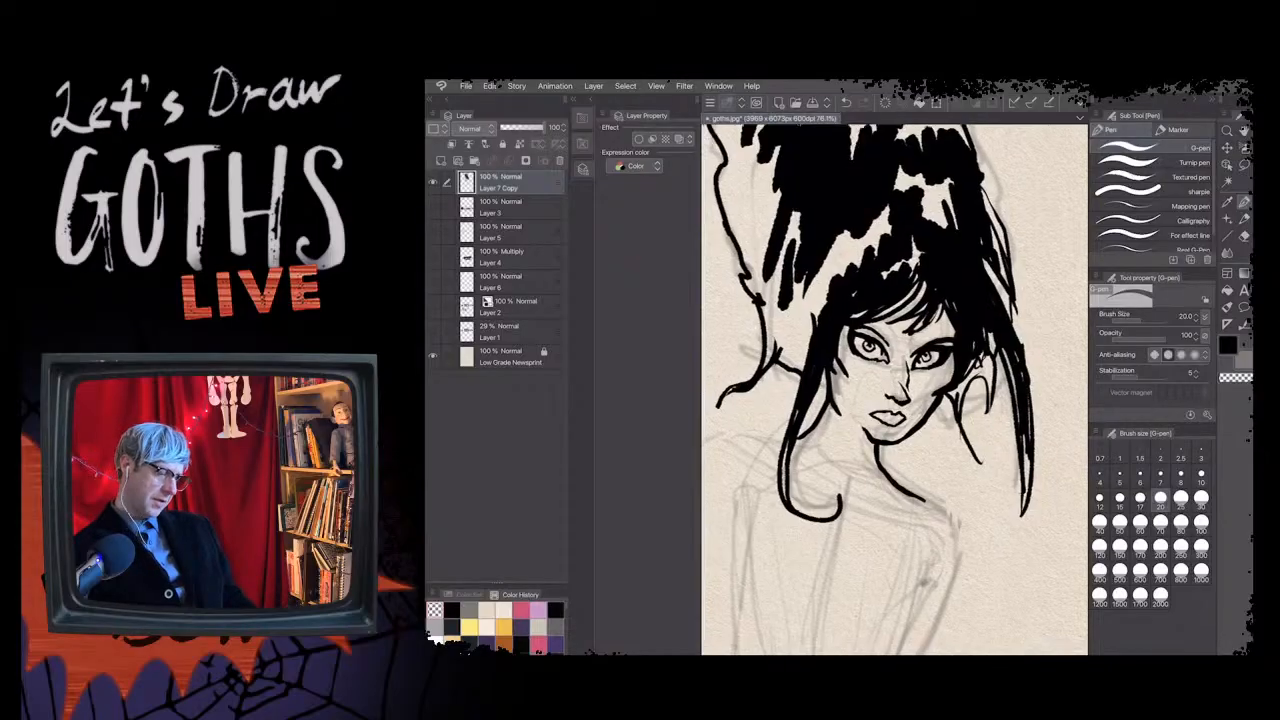
{"action": "scroll", "coordinate": [895, 390], "scroll_direction": "down", "scroll_amount": 2}
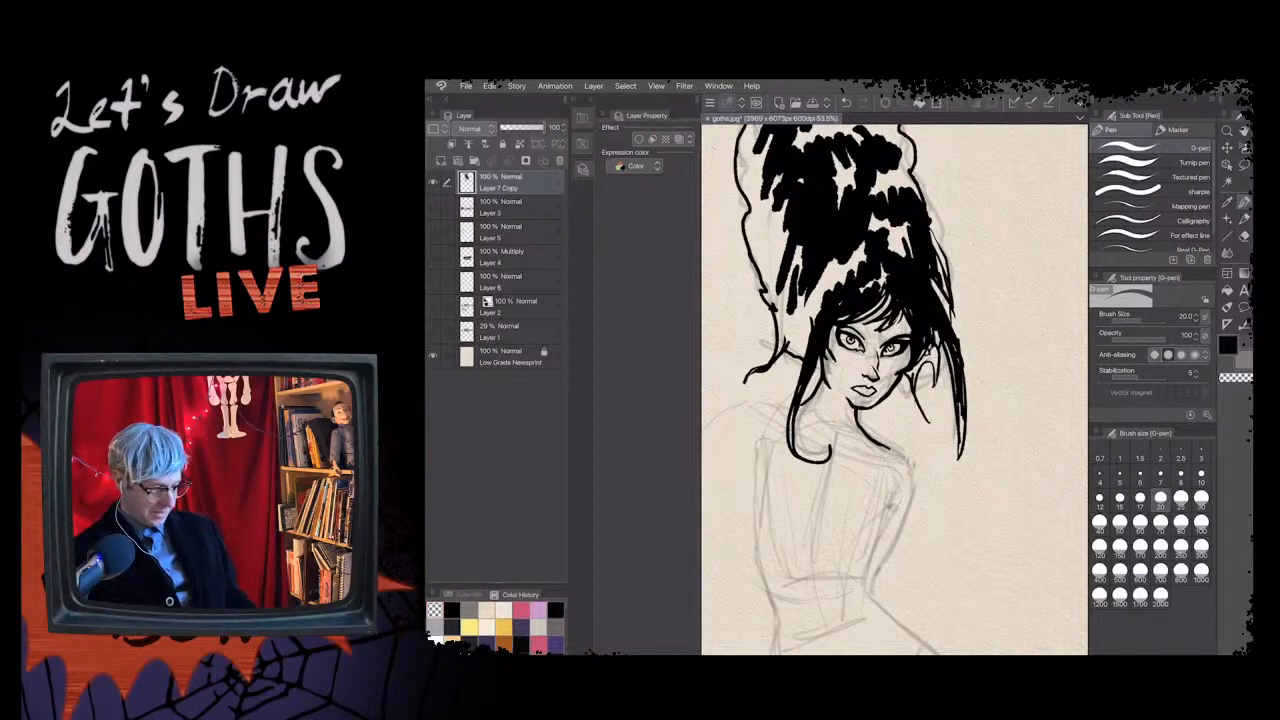
{"action": "scroll", "coordinate": [895, 390], "scroll_direction": "down", "scroll_amount": 1}
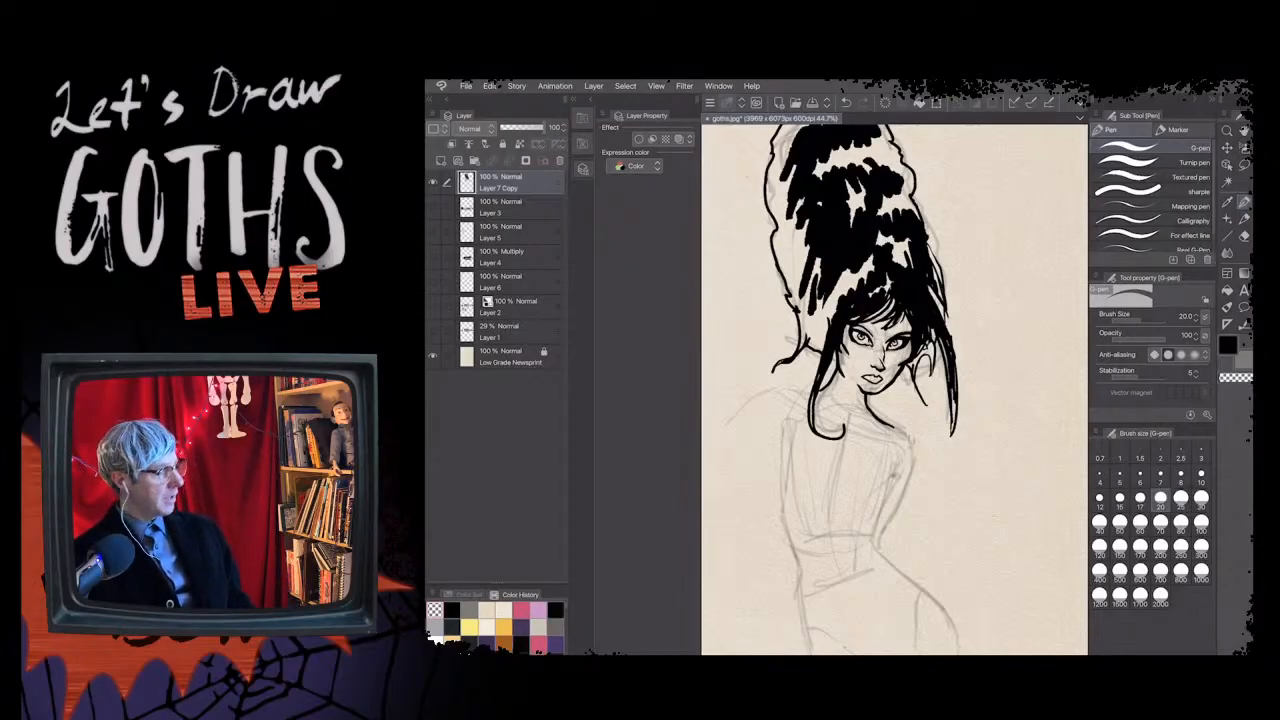
{"action": "scroll", "coordinate": [832, 357], "scroll_direction": "up", "scroll_amount": 2}
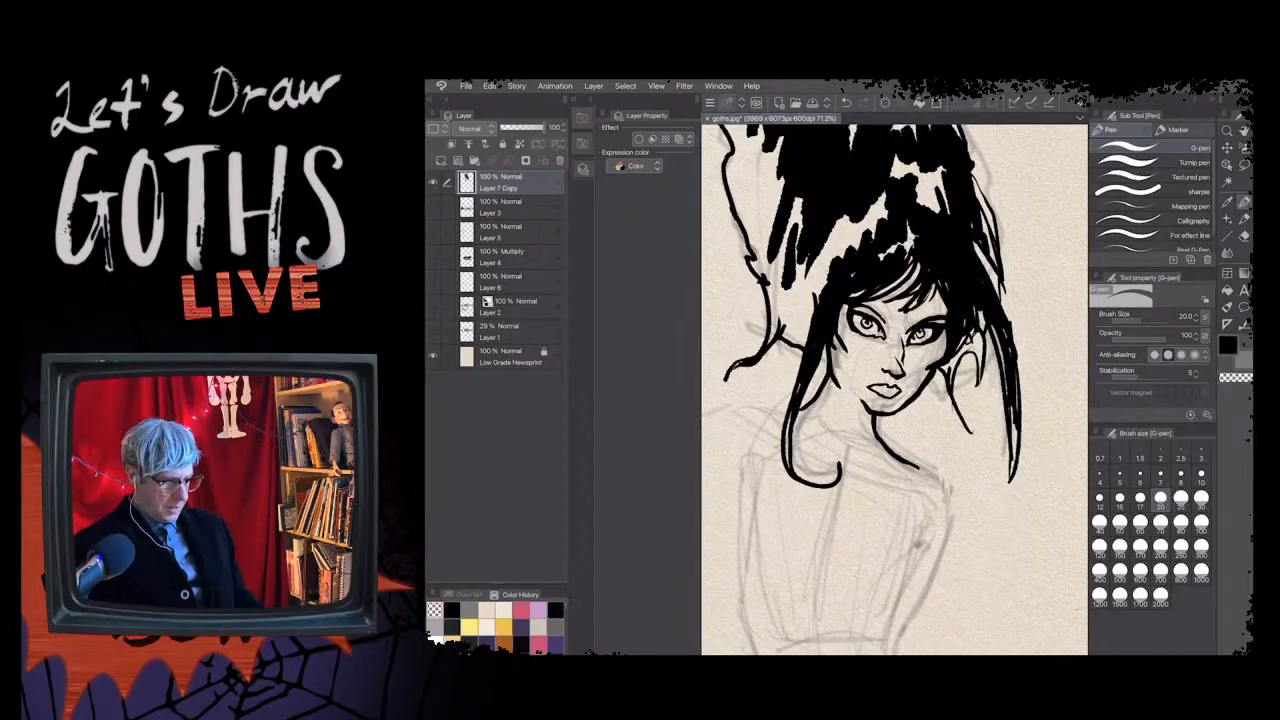
{"action": "scroll", "coordinate": [847, 419], "scroll_direction": "up", "scroll_amount": 3}
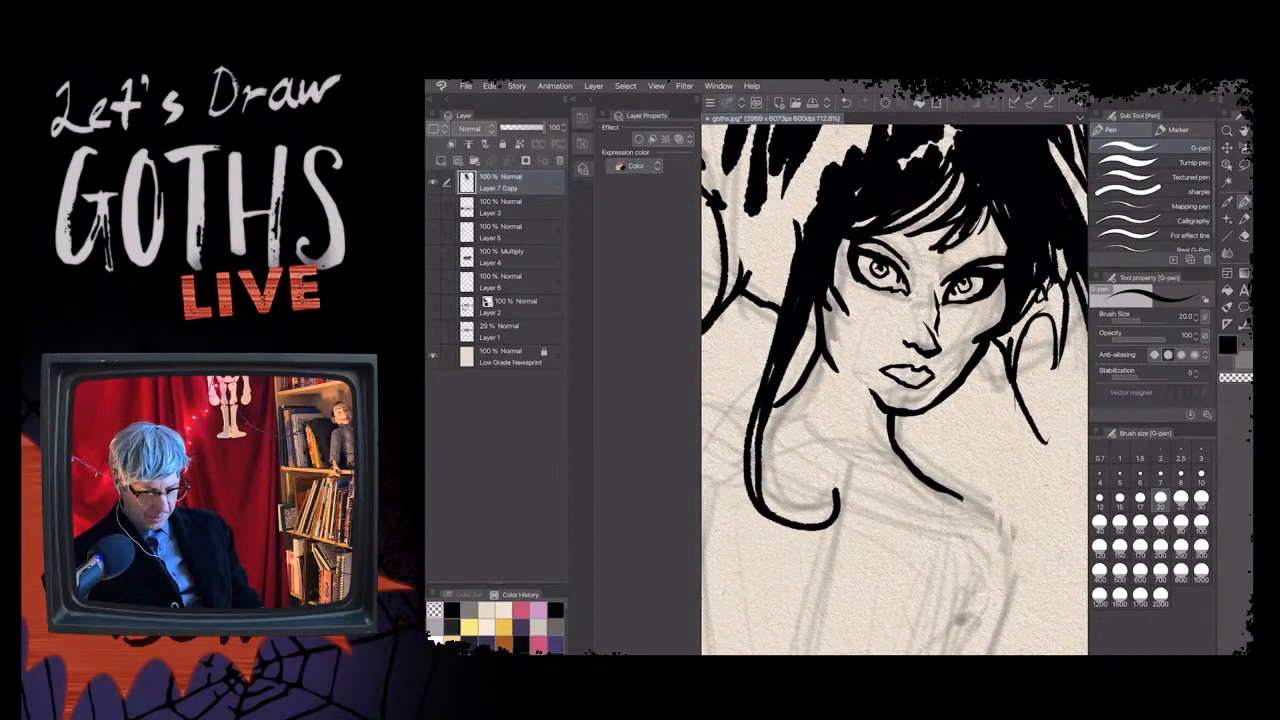
{"action": "key", "text": "]"}
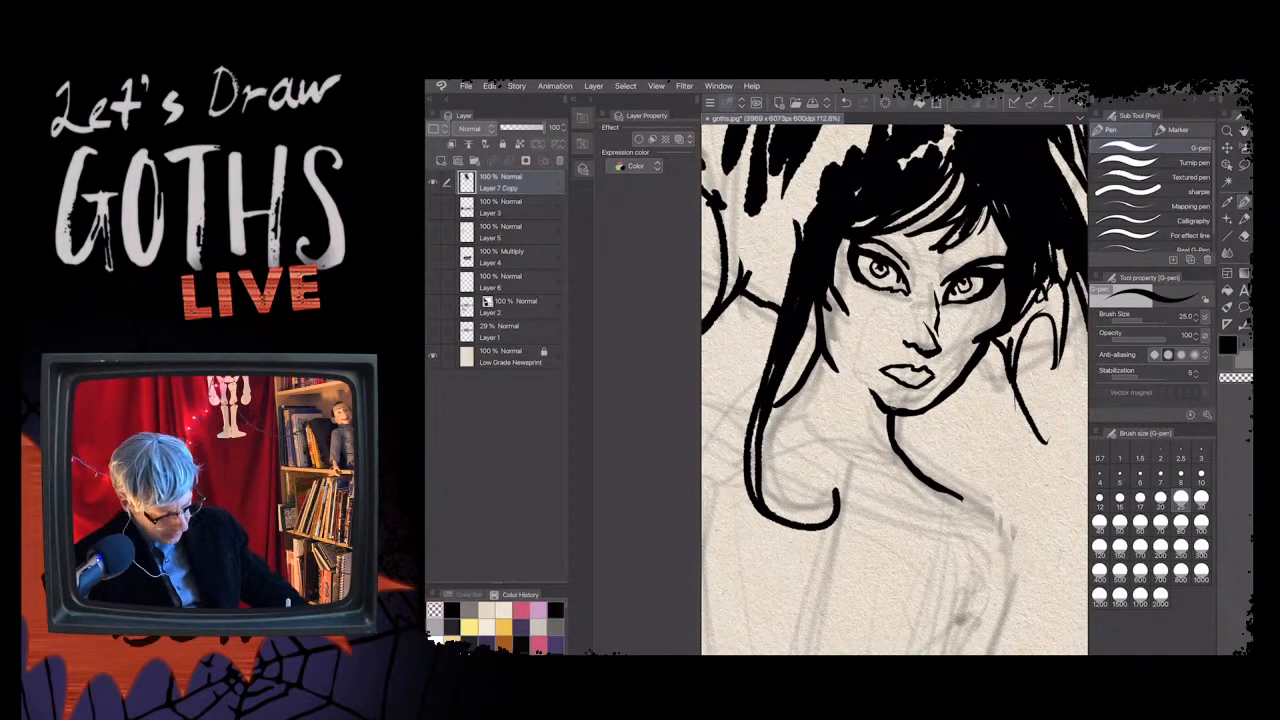
{"action": "left_click_drag", "start_coordinate": [926, 373], "coordinate": [894, 371]}
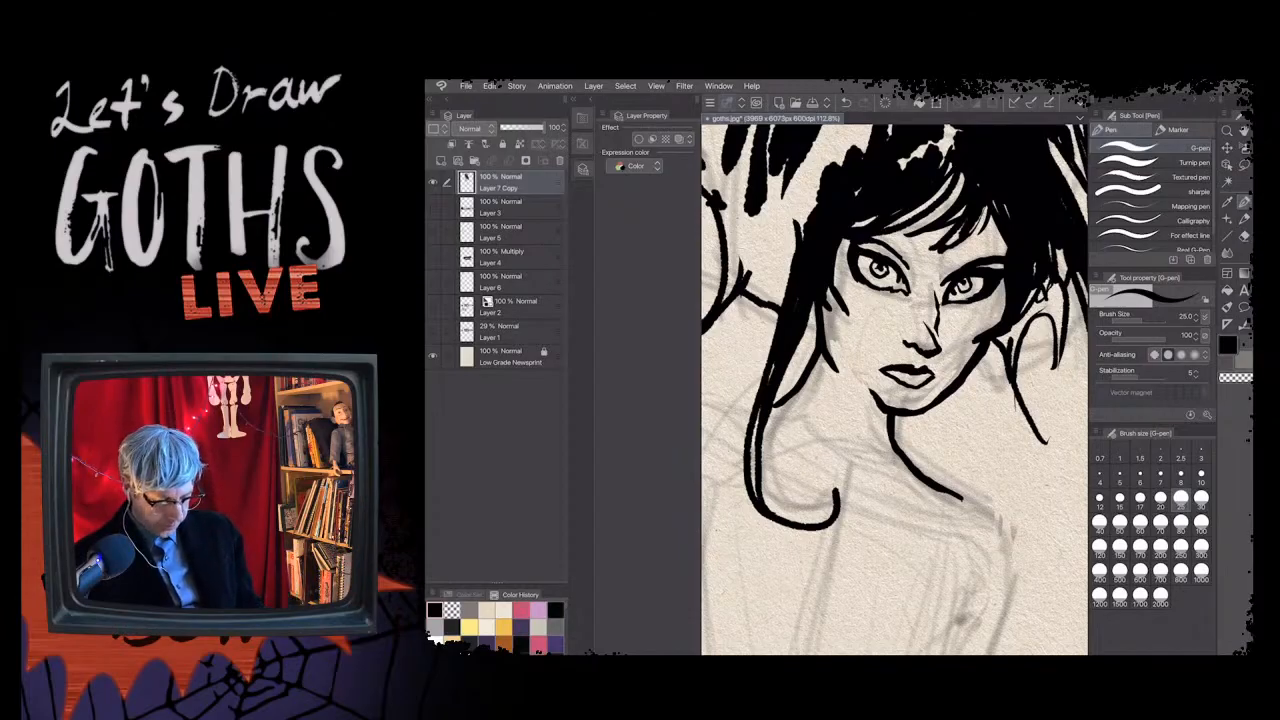
- Ink a row of small teeth between the woman's lips with the G-pen at size 5 and clean up their edge
{"action": "left_click", "coordinate": [1120, 477]}
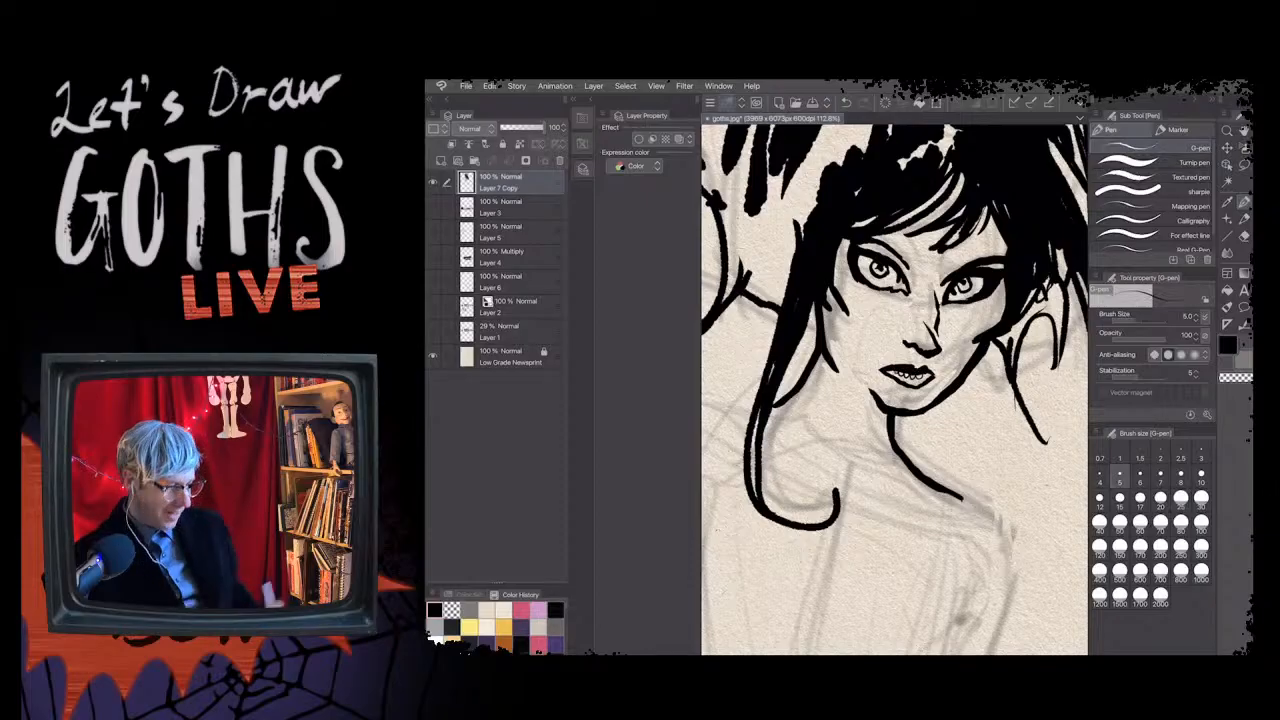
{"action": "scroll", "coordinate": [877, 390], "scroll_direction": "up", "scroll_amount": 4}
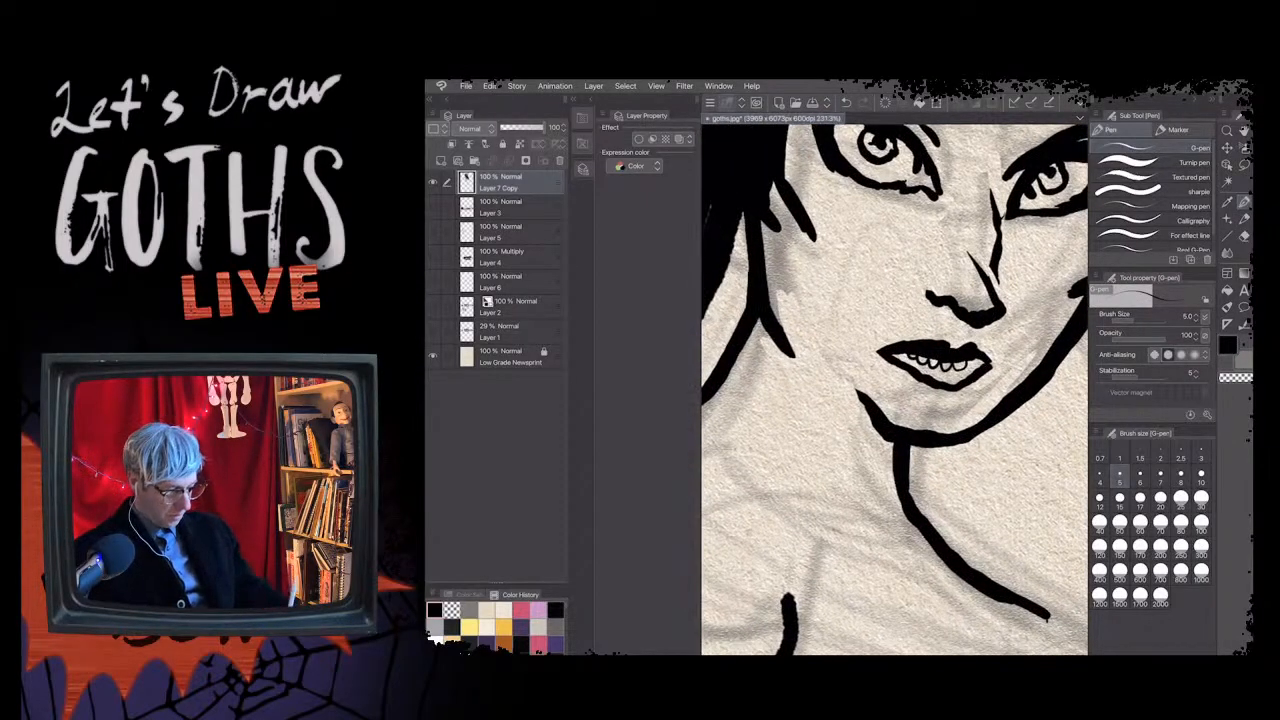
{"action": "left_click_drag", "start_coordinate": [972, 363], "coordinate": [899, 355]}
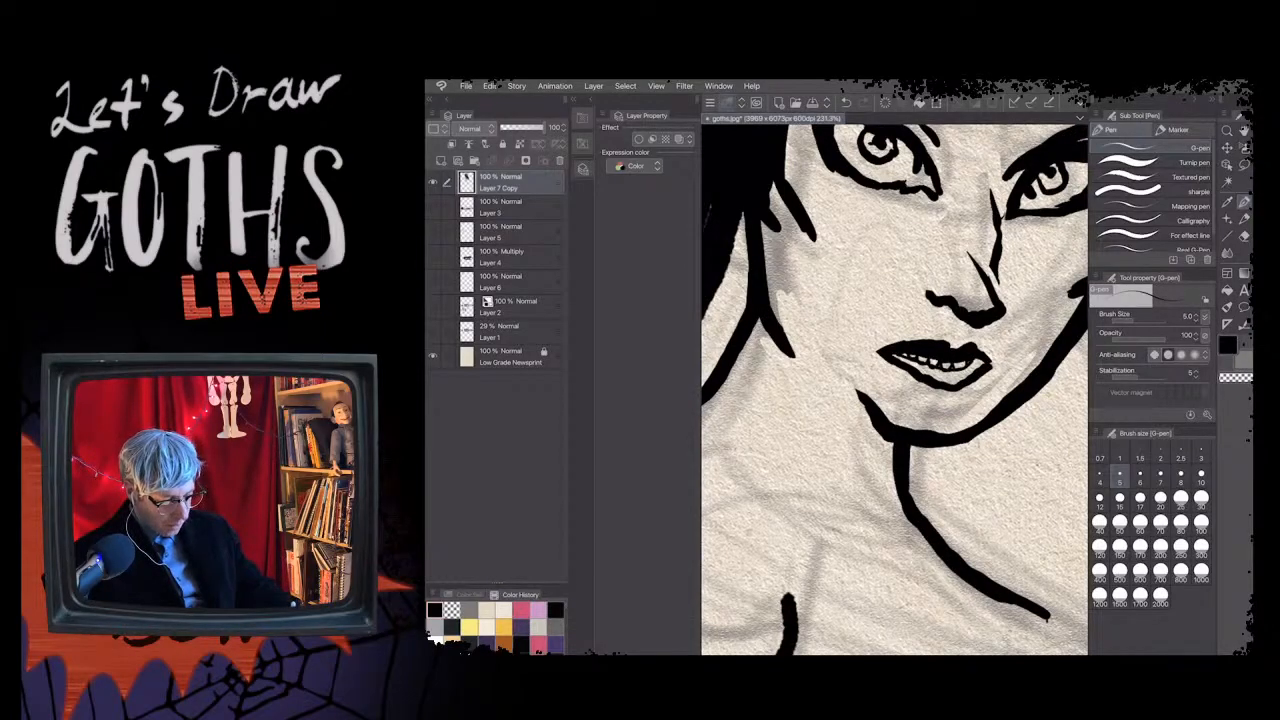
{"action": "scroll", "coordinate": [850, 443], "scroll_direction": "down", "scroll_amount": 2}
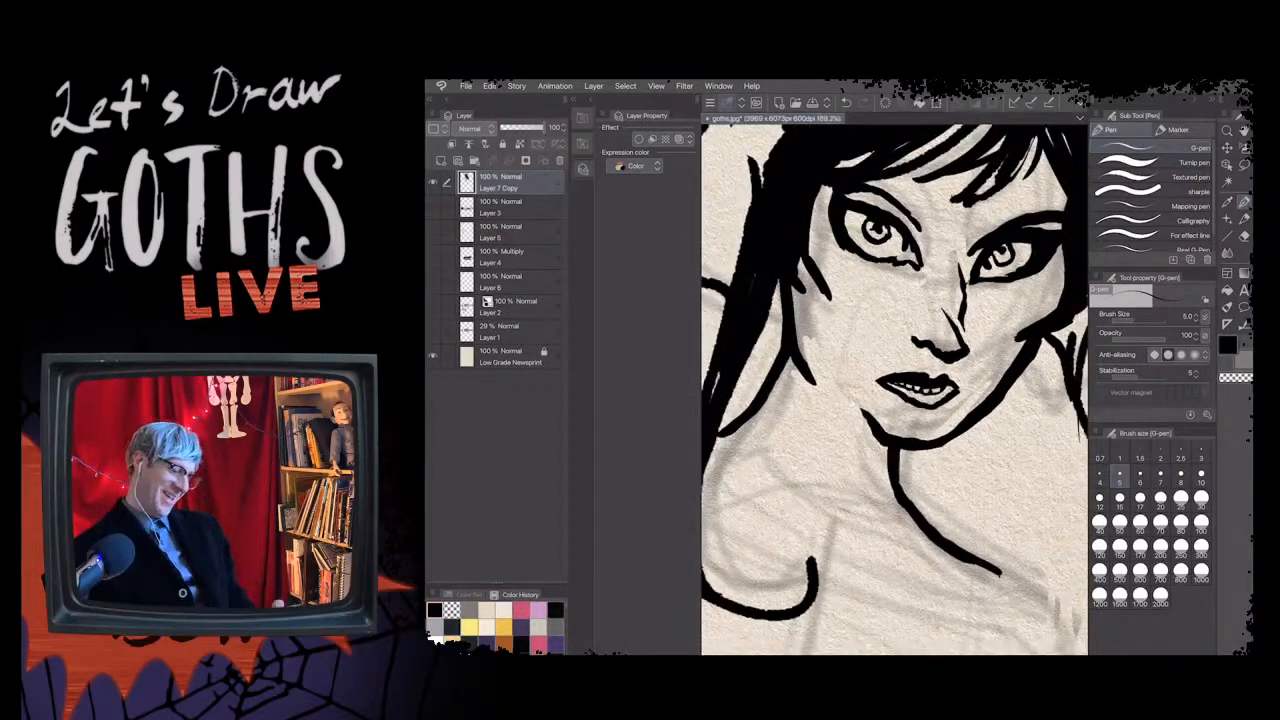
{"action": "scroll", "coordinate": [850, 443], "scroll_direction": "down", "scroll_amount": 2}
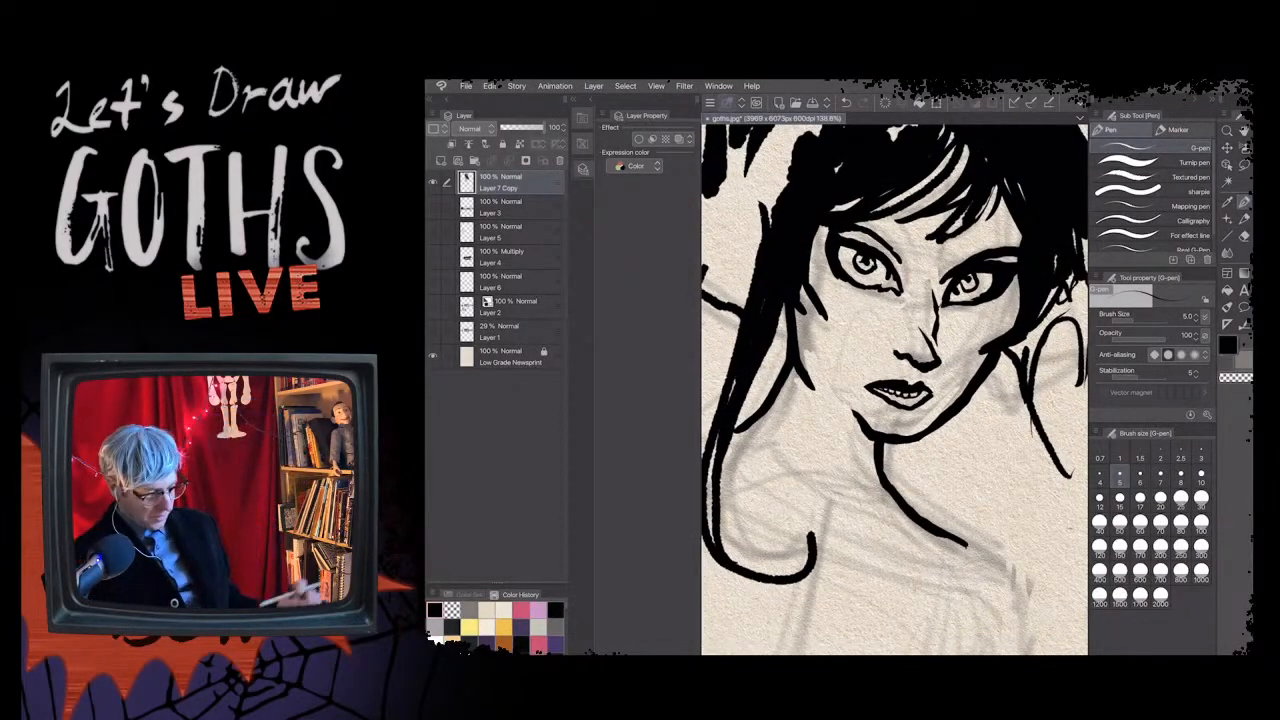
- Refine the teeth and lip edges with the G-pen at size 5, alternating transparent and black, and add small marks below the mouth
{"action": "scroll", "coordinate": [880, 375], "scroll_direction": "up", "scroll_amount": 2}
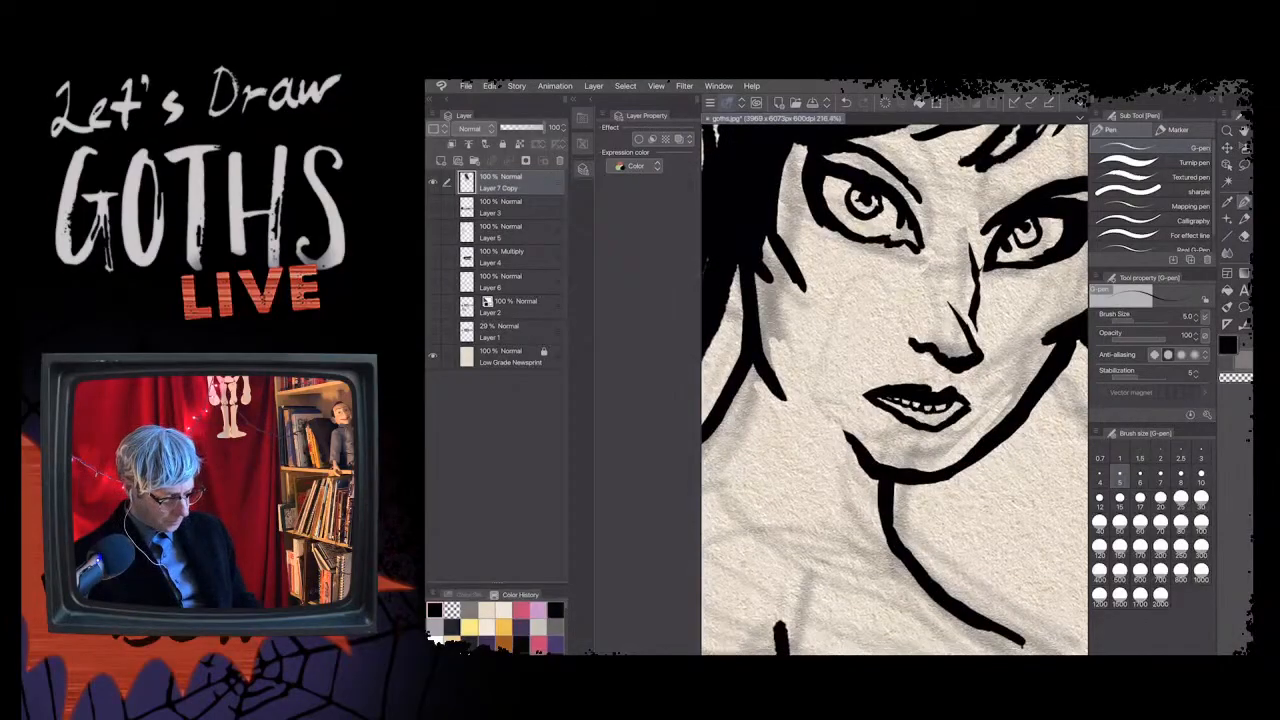
{"action": "scroll", "coordinate": [880, 375], "scroll_direction": "up", "scroll_amount": 2}
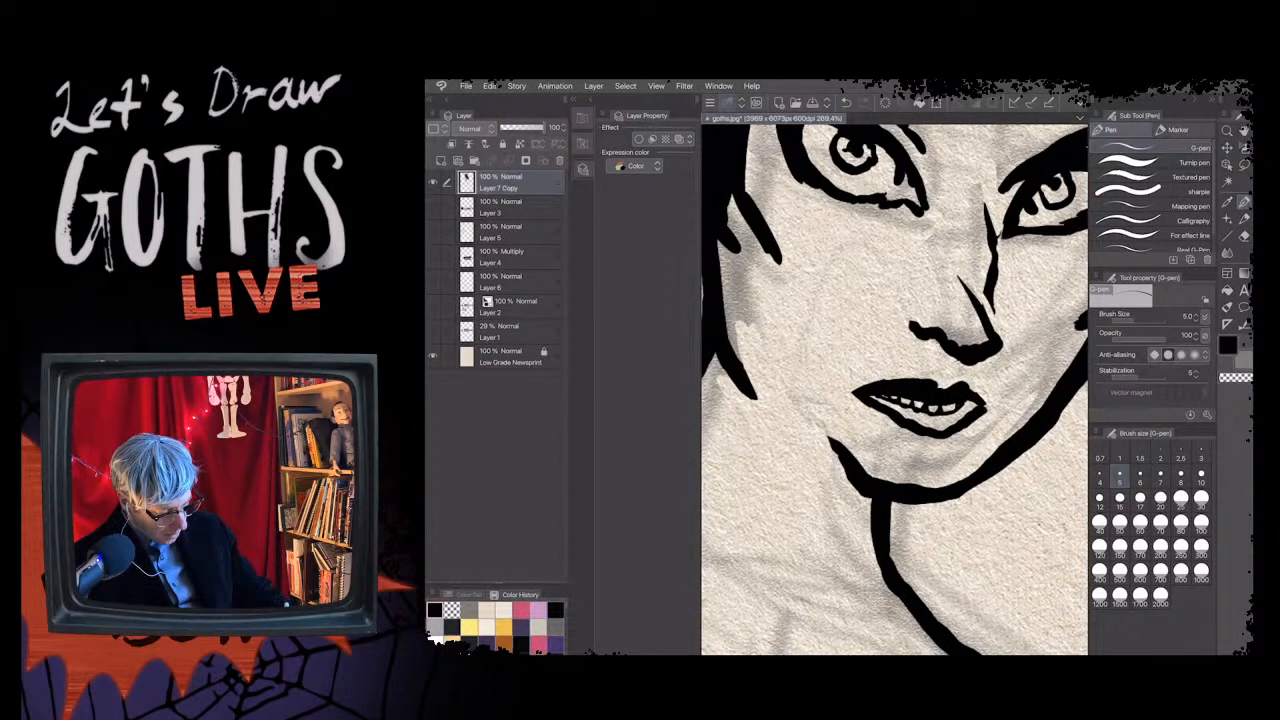
{"action": "key", "text": "c"}
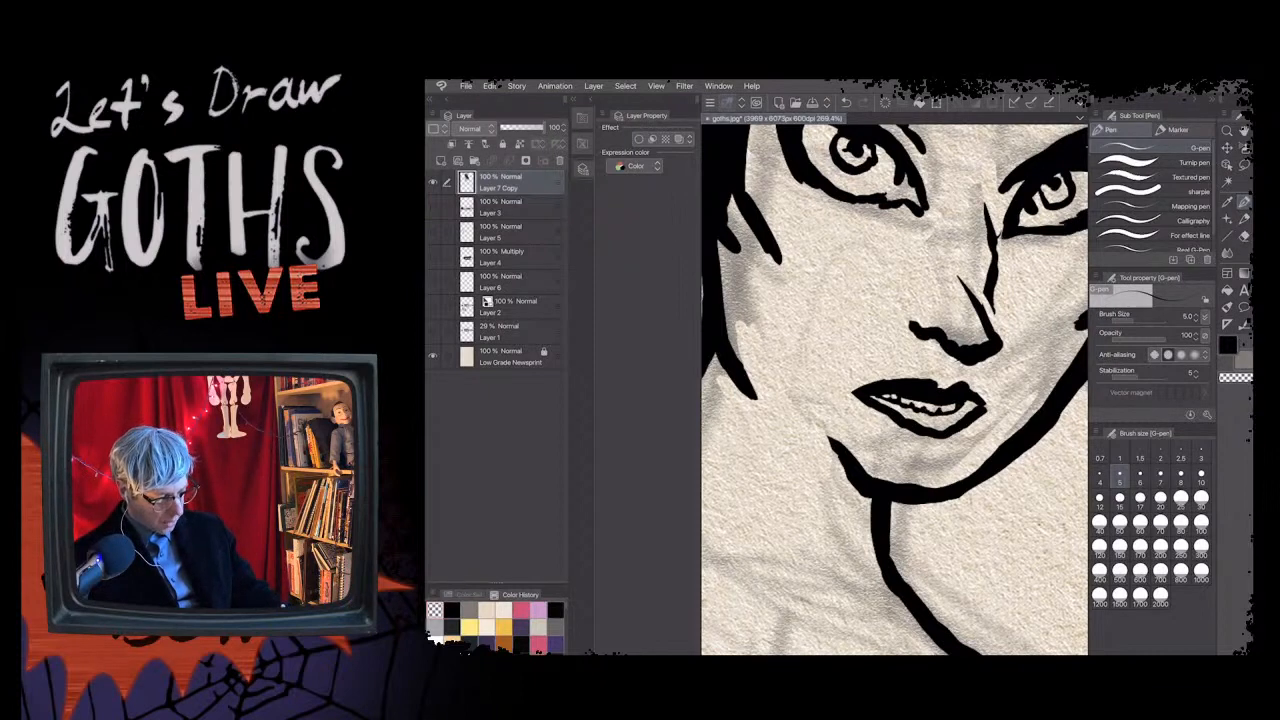
{"action": "key", "text": "c"}
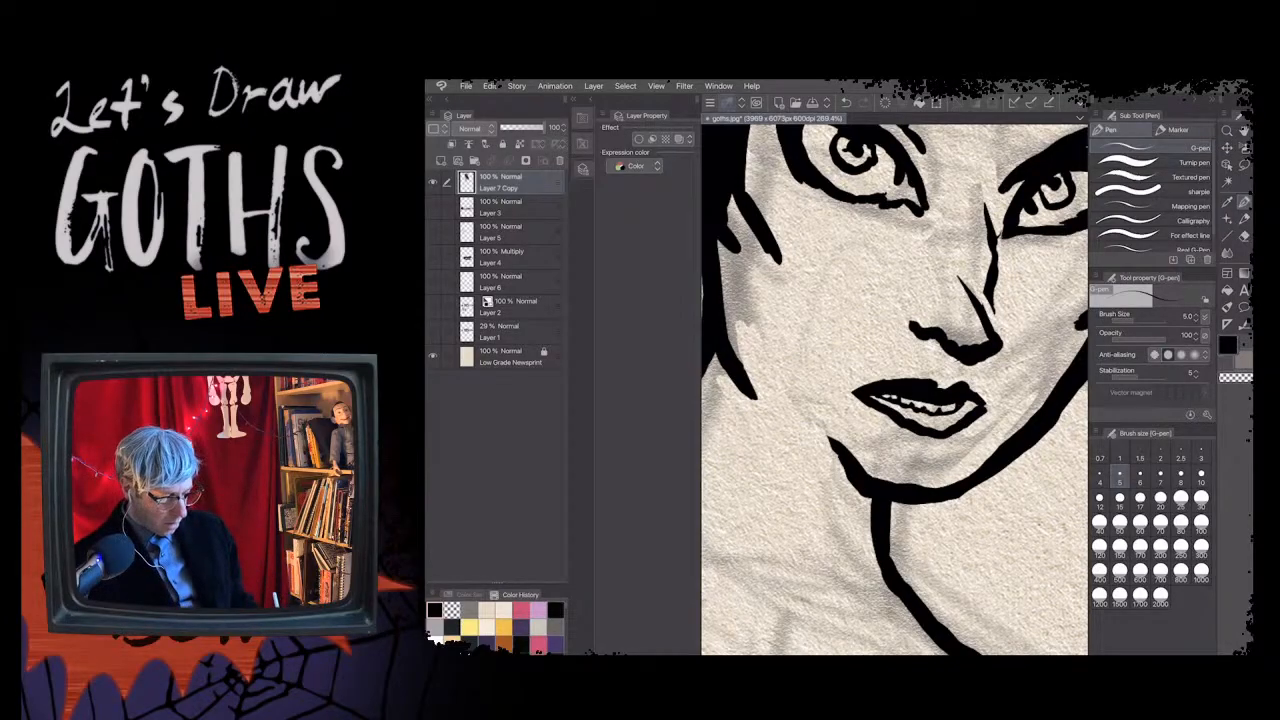
{"action": "scroll", "coordinate": [894, 389], "scroll_direction": "down", "scroll_amount": 3}
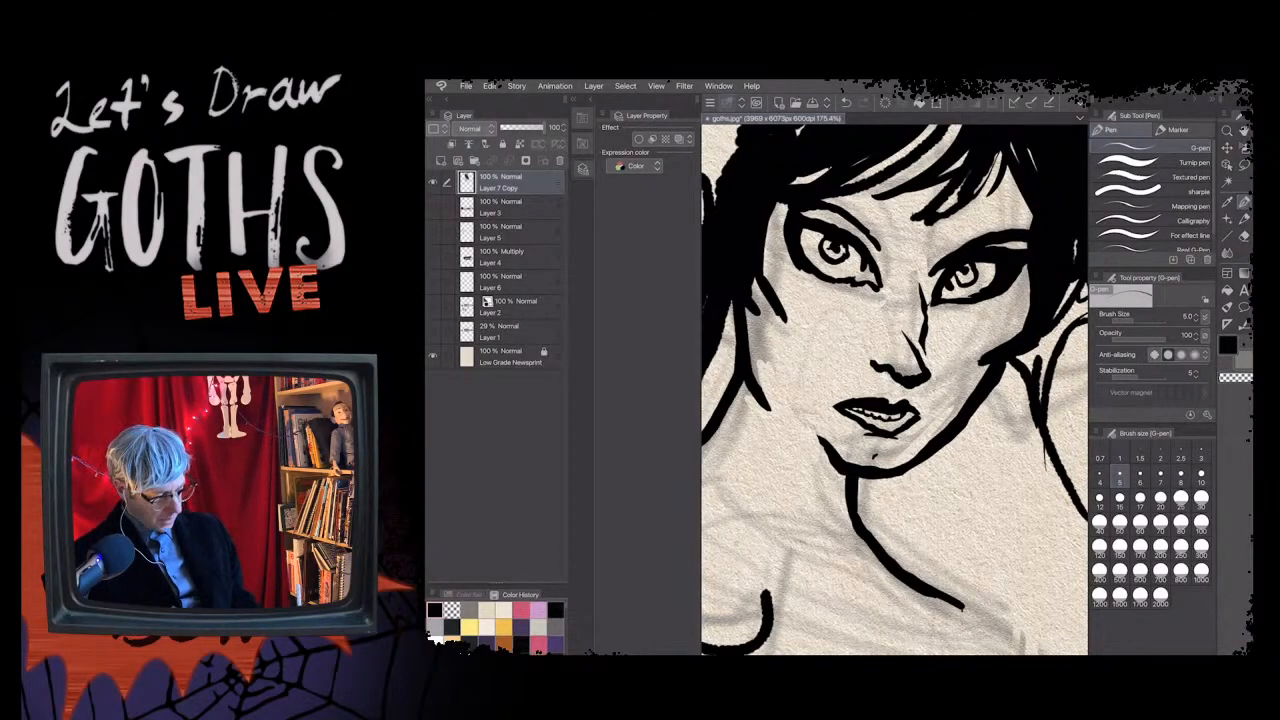
- Rework the short hair strands beside the woman's cheek with the G-pen at size 17, using black and transparent colour
{"action": "left_click", "coordinate": [1140, 500]}
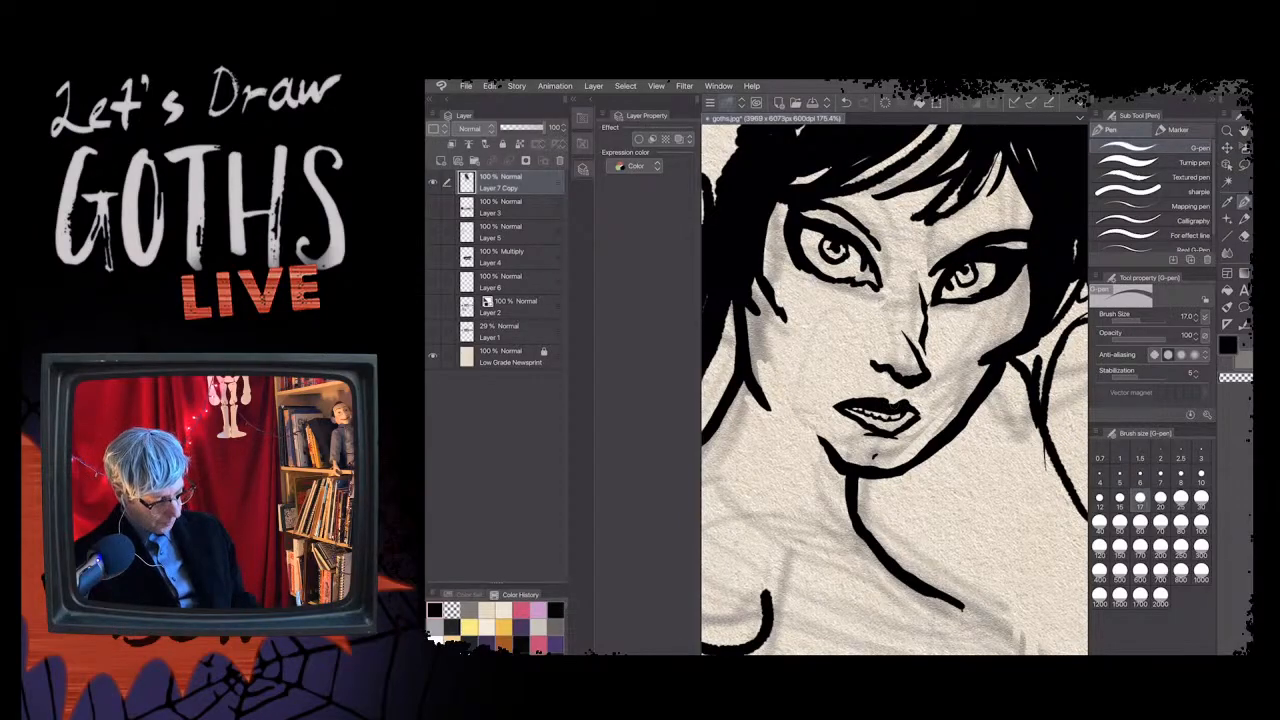
{"action": "key", "text": "c"}
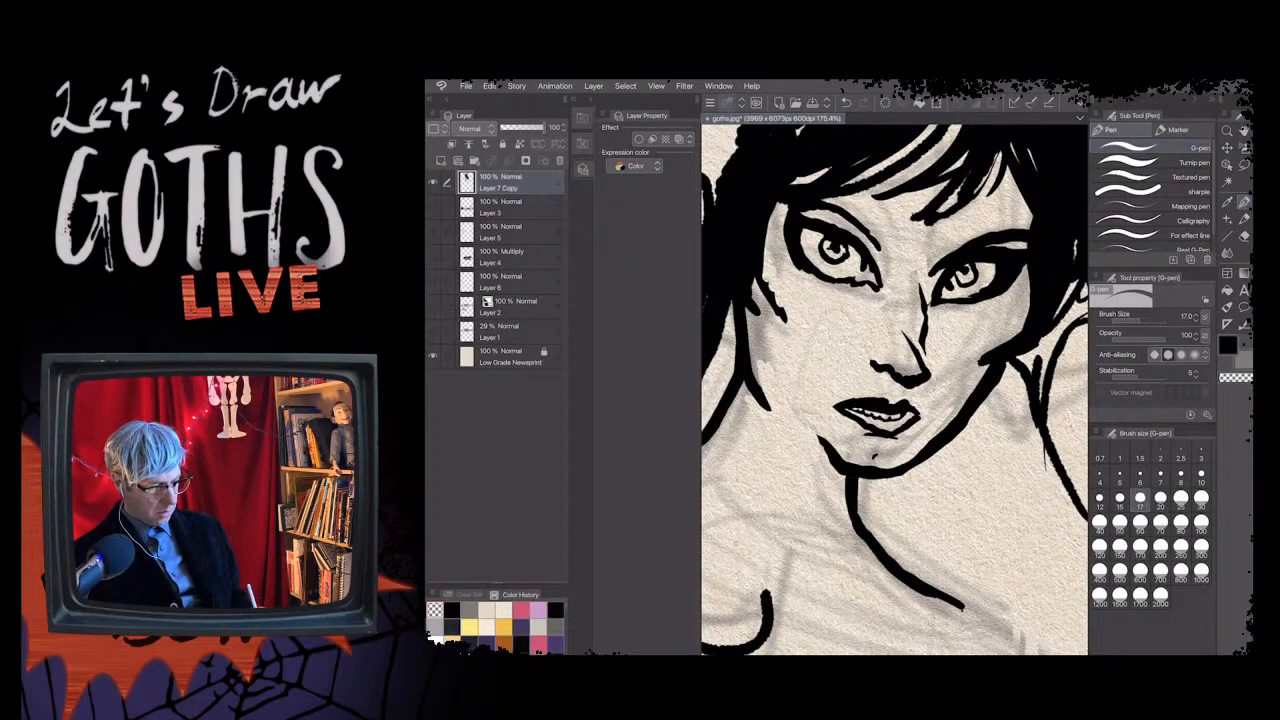
{"action": "scroll", "coordinate": [867, 416], "scroll_direction": "down", "scroll_amount": 3}
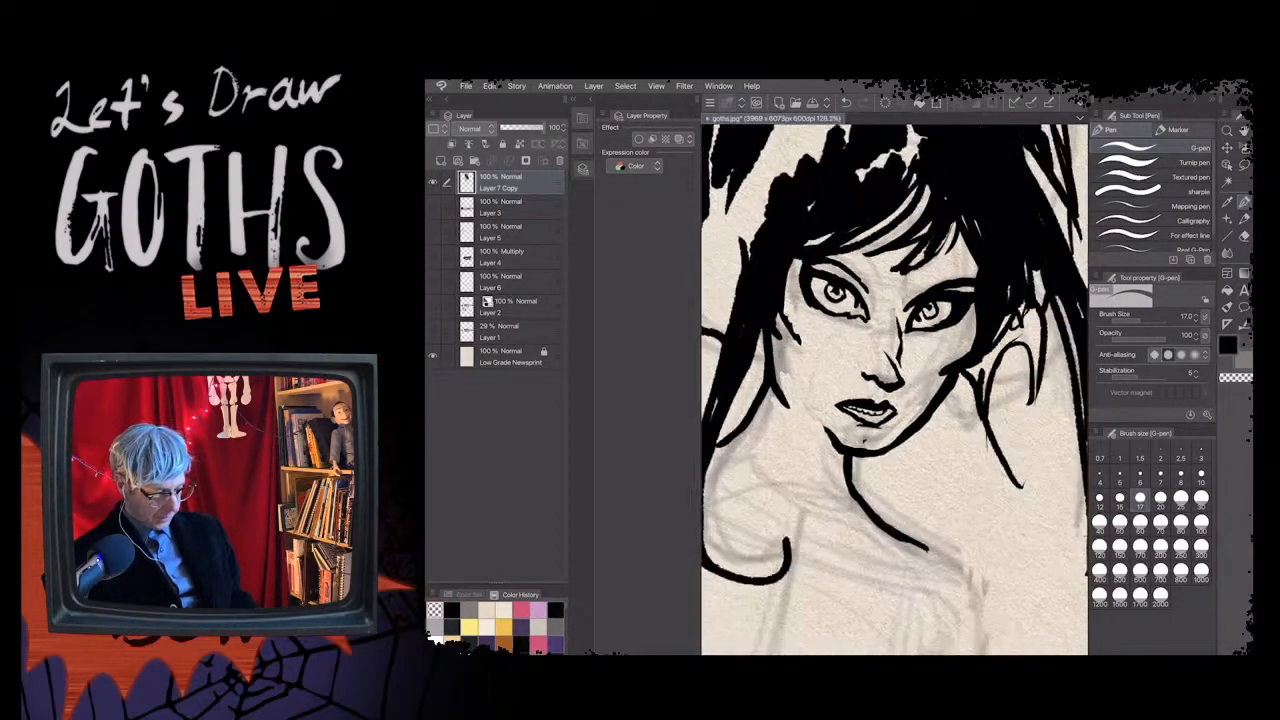
{"action": "scroll", "coordinate": [894, 389], "scroll_direction": "down", "scroll_amount": 1}
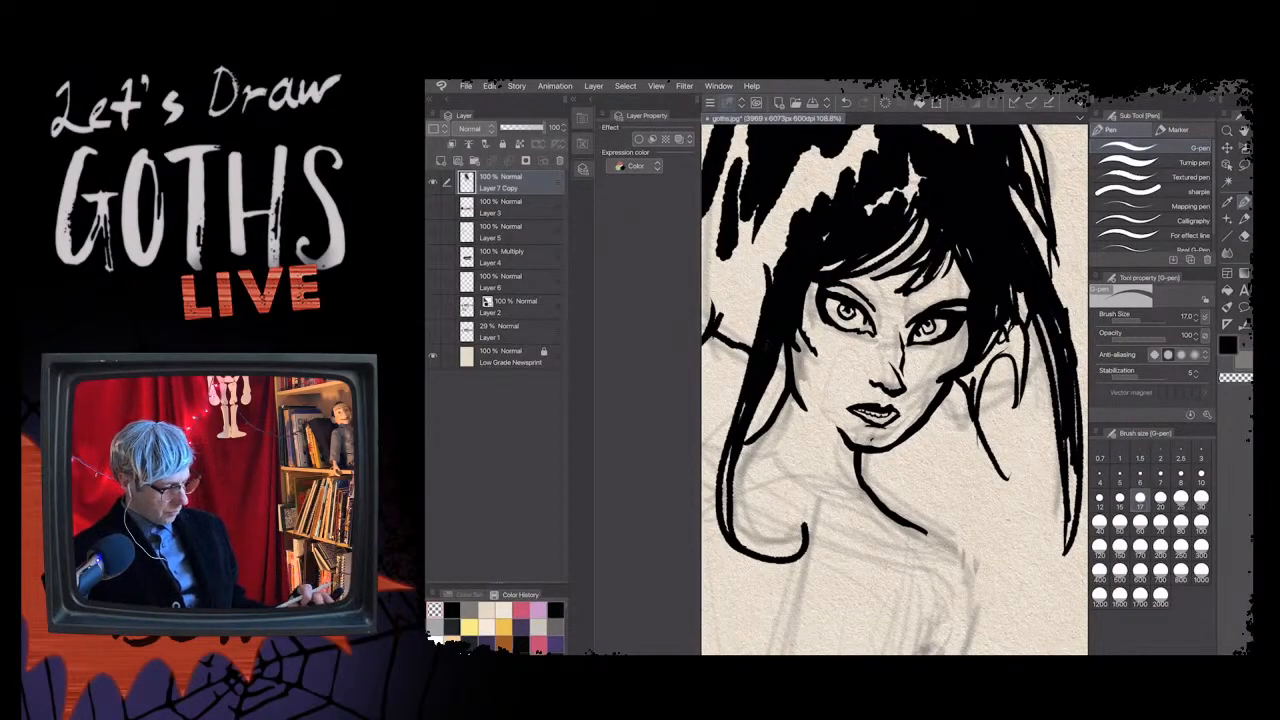
{"action": "scroll", "coordinate": [895, 390], "scroll_direction": "down", "scroll_amount": 2}
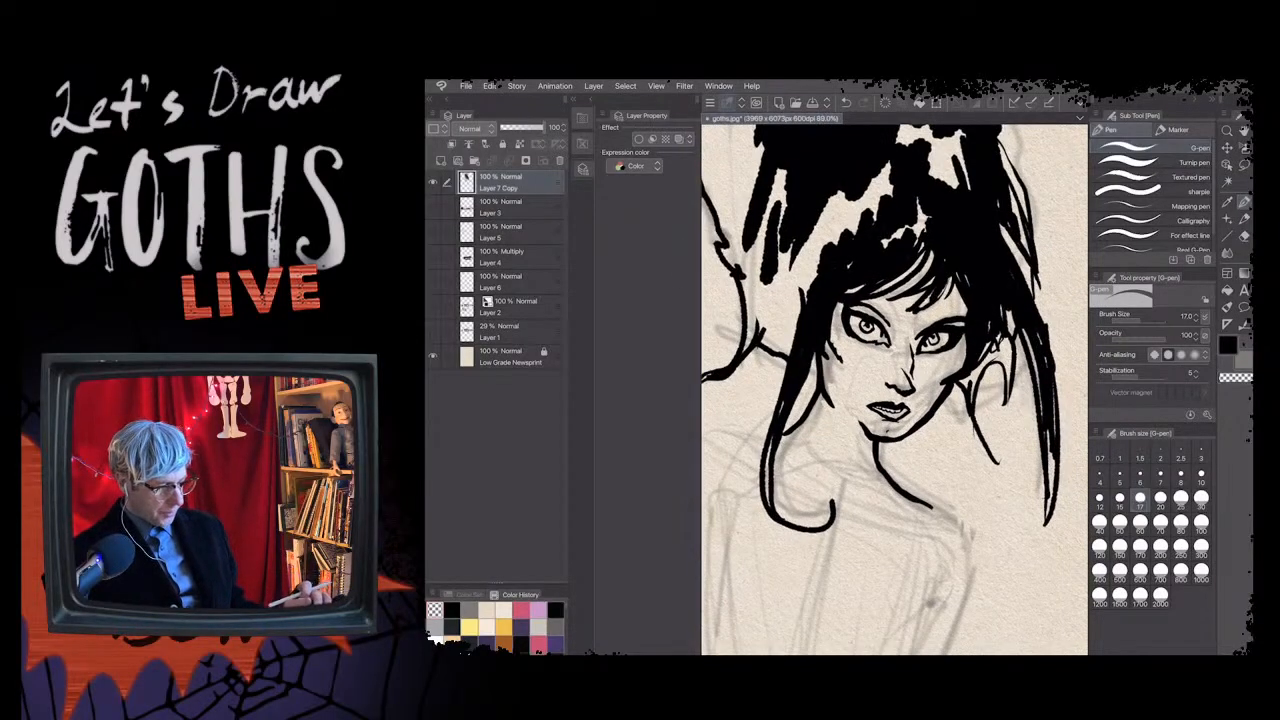
{"action": "scroll", "coordinate": [895, 390], "scroll_direction": "up", "scroll_amount": 3}
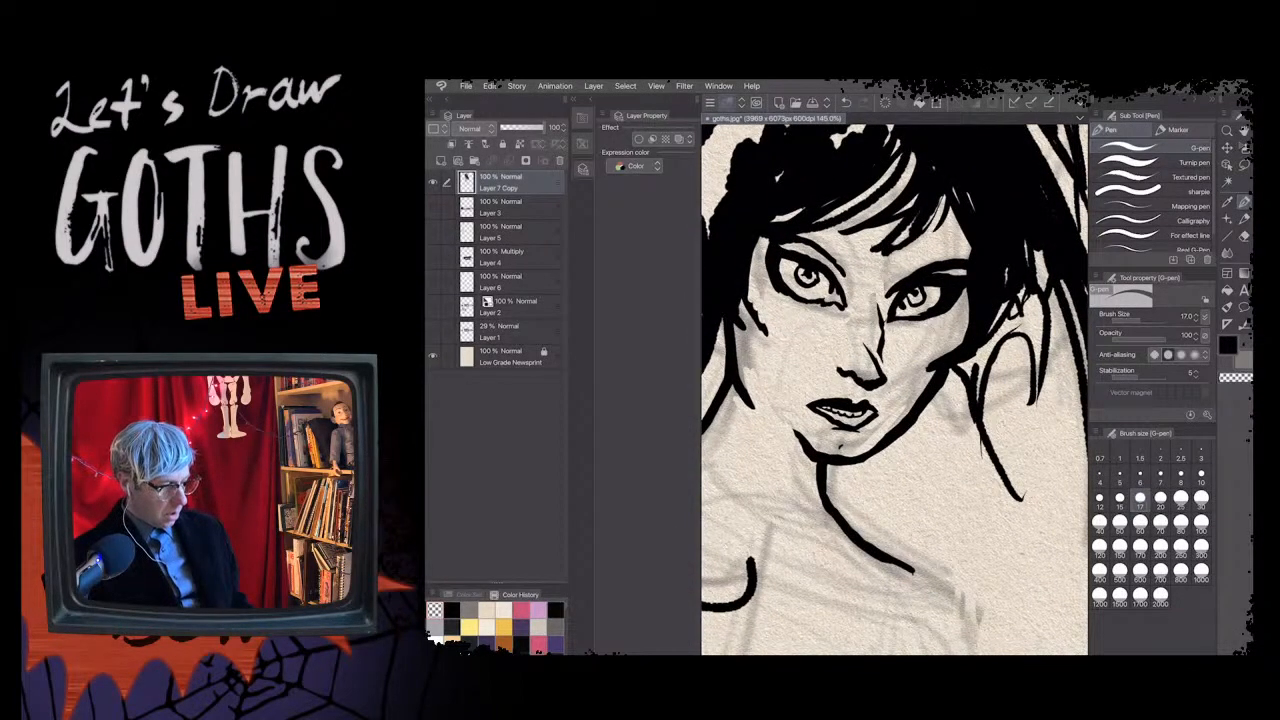
{"action": "scroll", "coordinate": [895, 390], "scroll_direction": "down", "scroll_amount": 2}
{"action": "scroll", "coordinate": [895, 390], "scroll_direction": "down", "scroll_amount": 1}
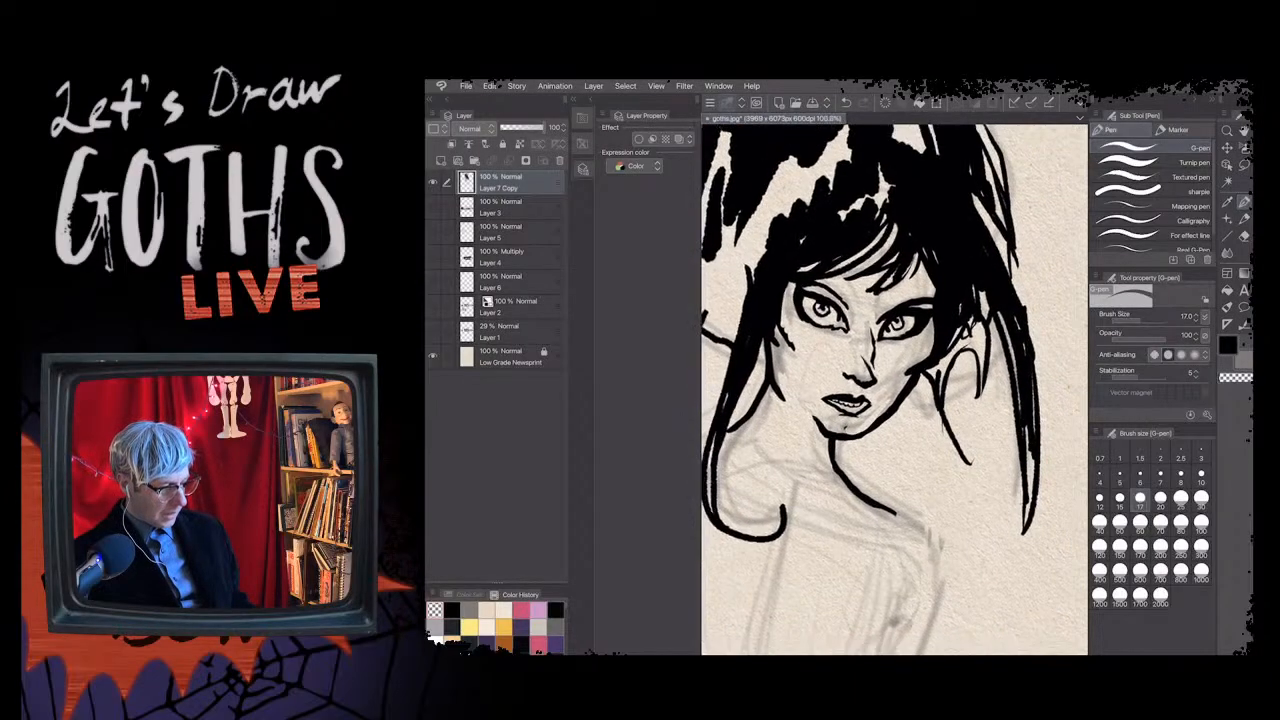
- Select the black ink by colour gamut with an error margin of 17, referring to all layers
{"action": "scroll", "coordinate": [895, 390], "scroll_direction": "up", "scroll_amount": 10}
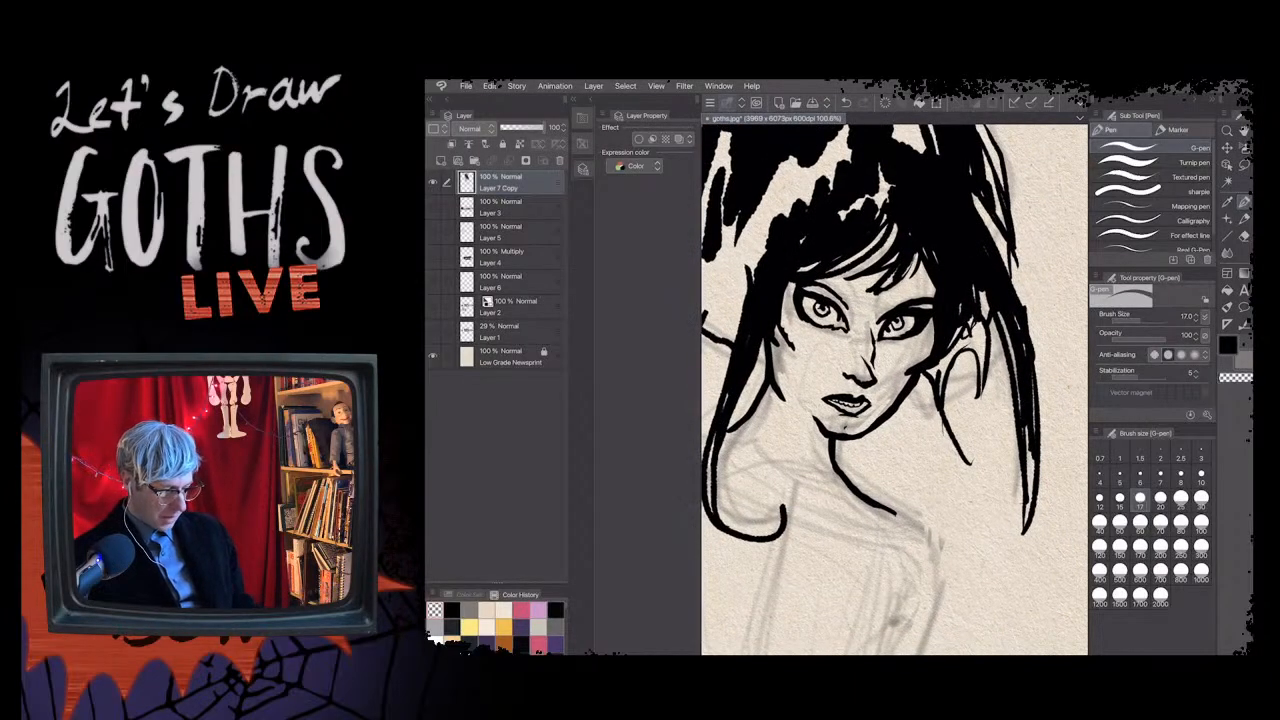
{"action": "scroll", "coordinate": [895, 390], "scroll_direction": "down", "scroll_amount": 4}
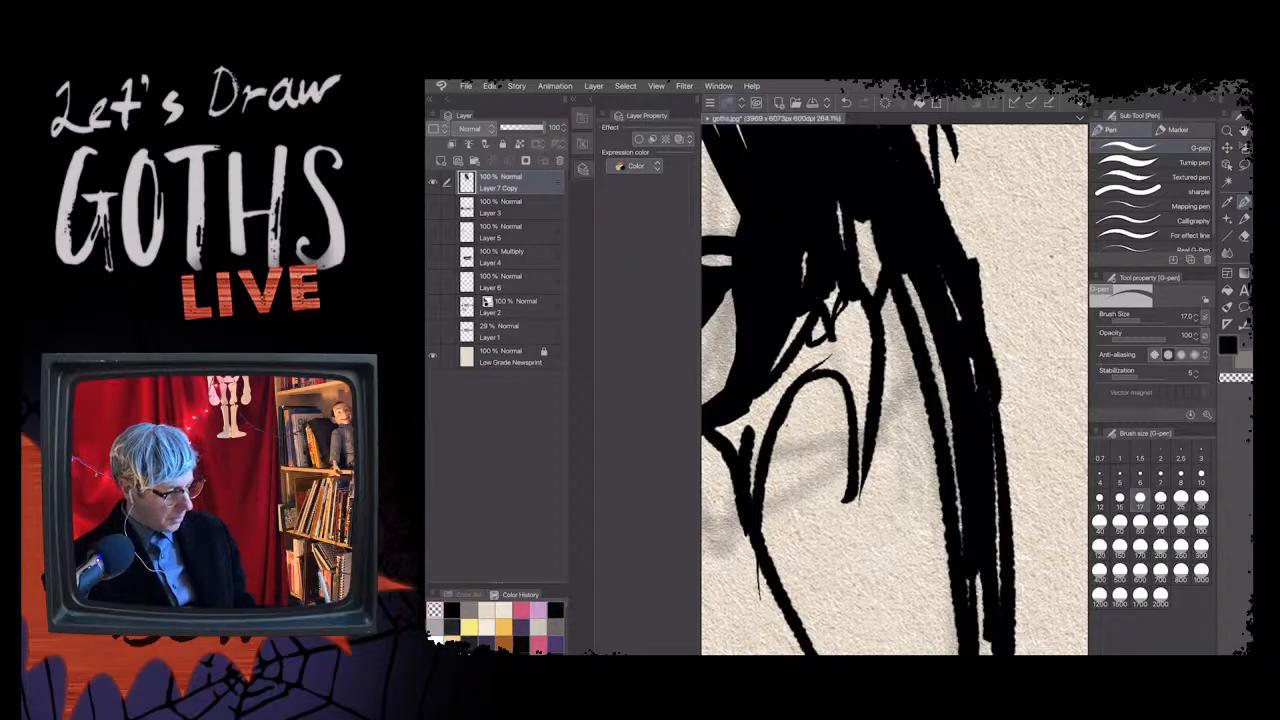
{"action": "left_click", "coordinate": [625, 86]}
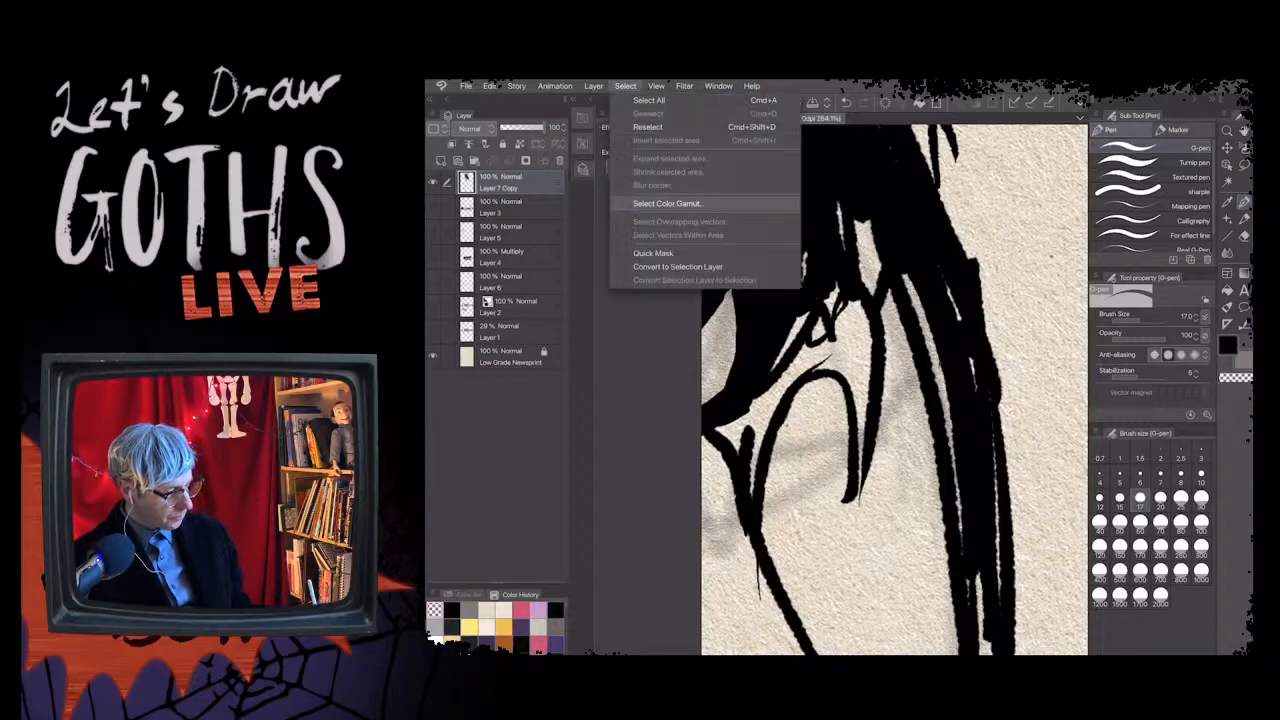
{"action": "left_click", "coordinate": [668, 203]}
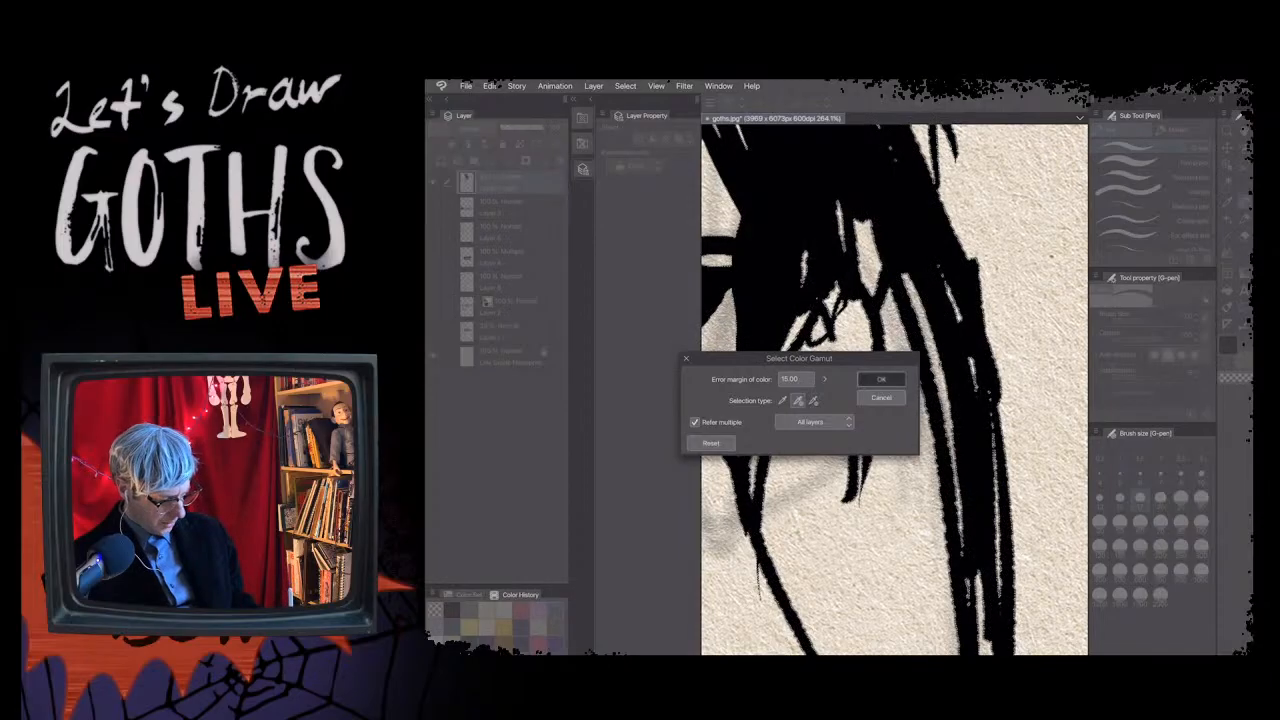
{"action": "left_click", "coordinate": [795, 379]}
{"action": "left_click_drag", "start_coordinate": [791, 357], "coordinate": [780, 357]}
{"action": "type", "text": "17"}
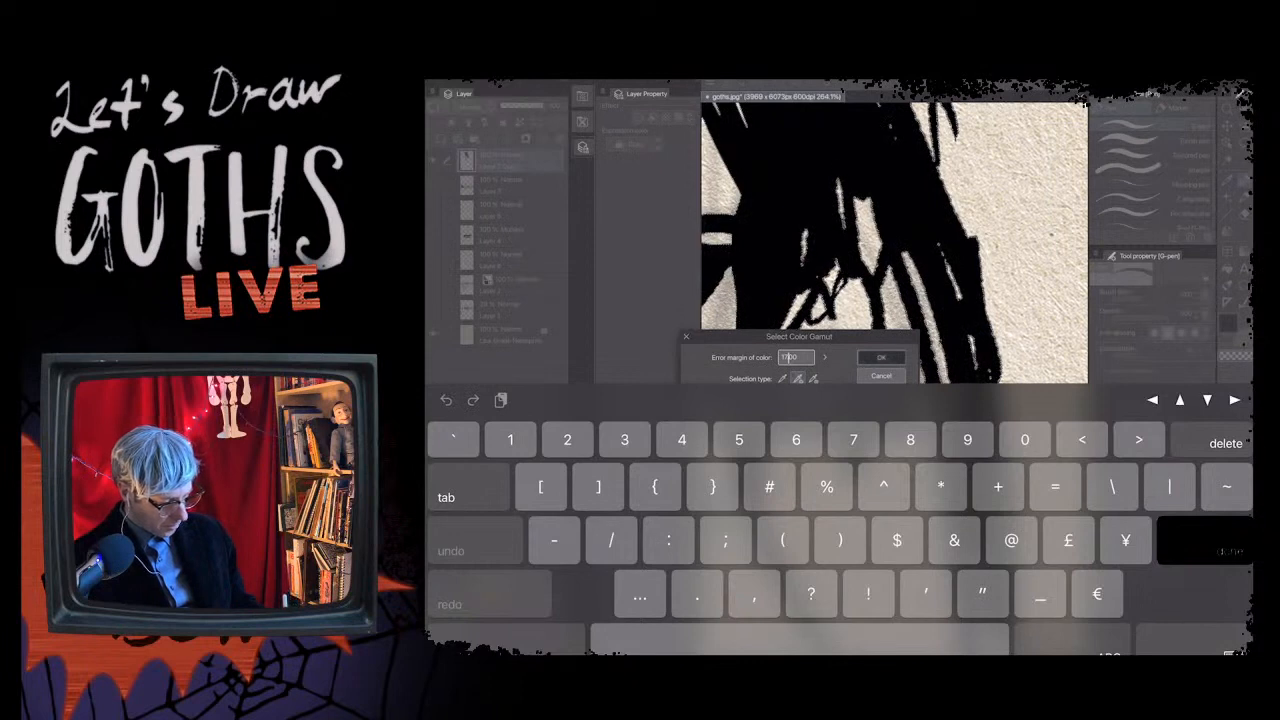
{"action": "key", "text": "Return"}
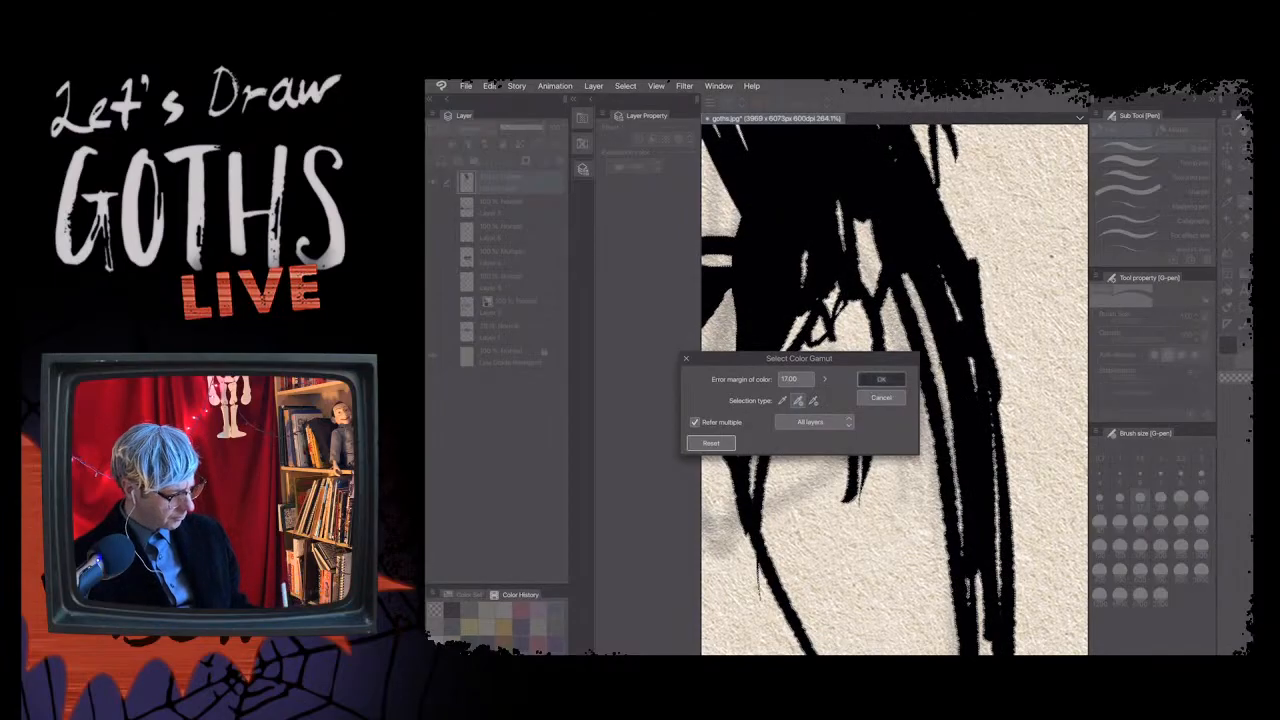
{"action": "key", "text": "Return"}
{"action": "scroll", "coordinate": [872, 340], "scroll_direction": "down", "scroll_amount": 2}
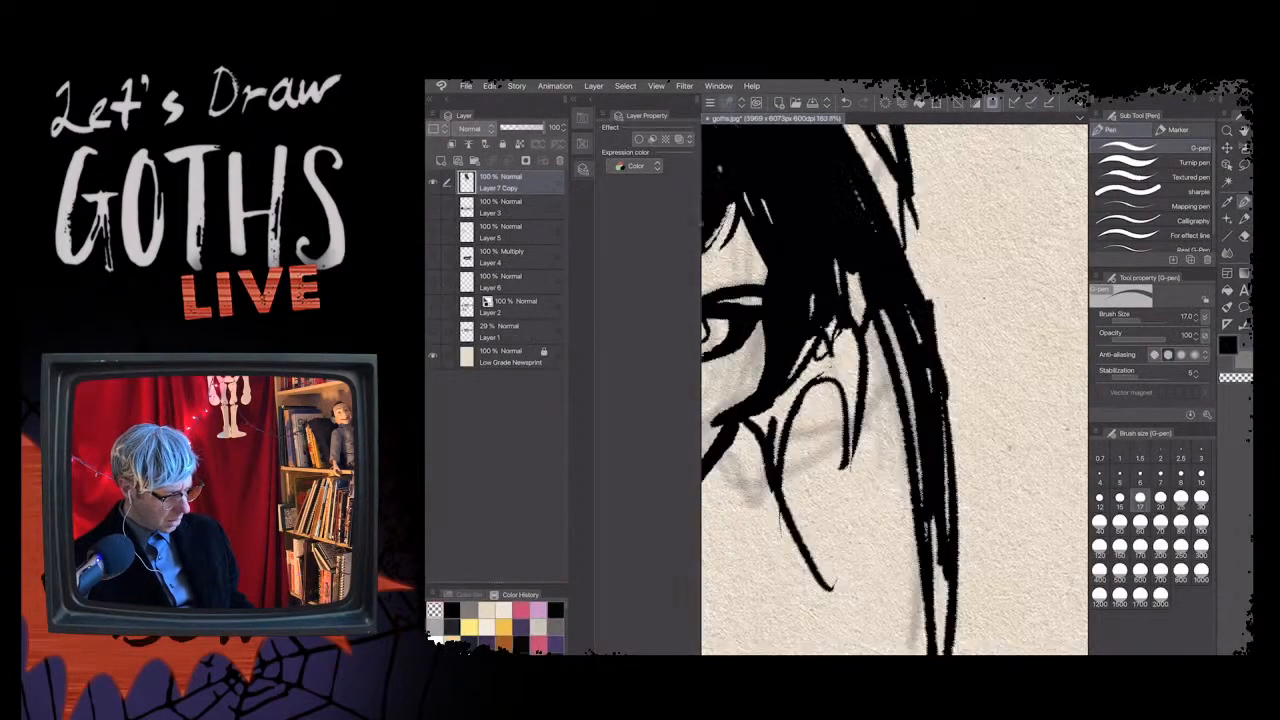
- Cut the selected black ink from the pencil sketch layer and paste it onto its own layer
{"action": "scroll", "coordinate": [894, 390], "scroll_direction": "down", "scroll_amount": 5}
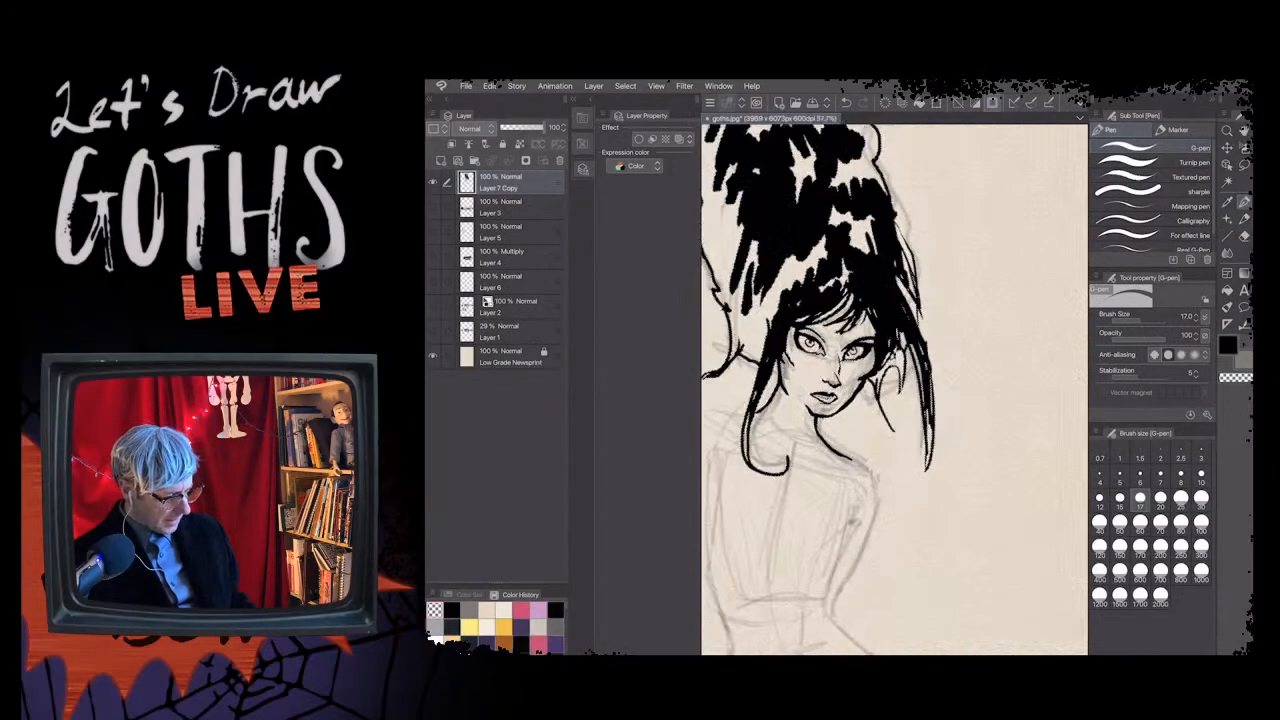
{"action": "scroll", "coordinate": [894, 390], "scroll_direction": "down", "scroll_amount": 1}
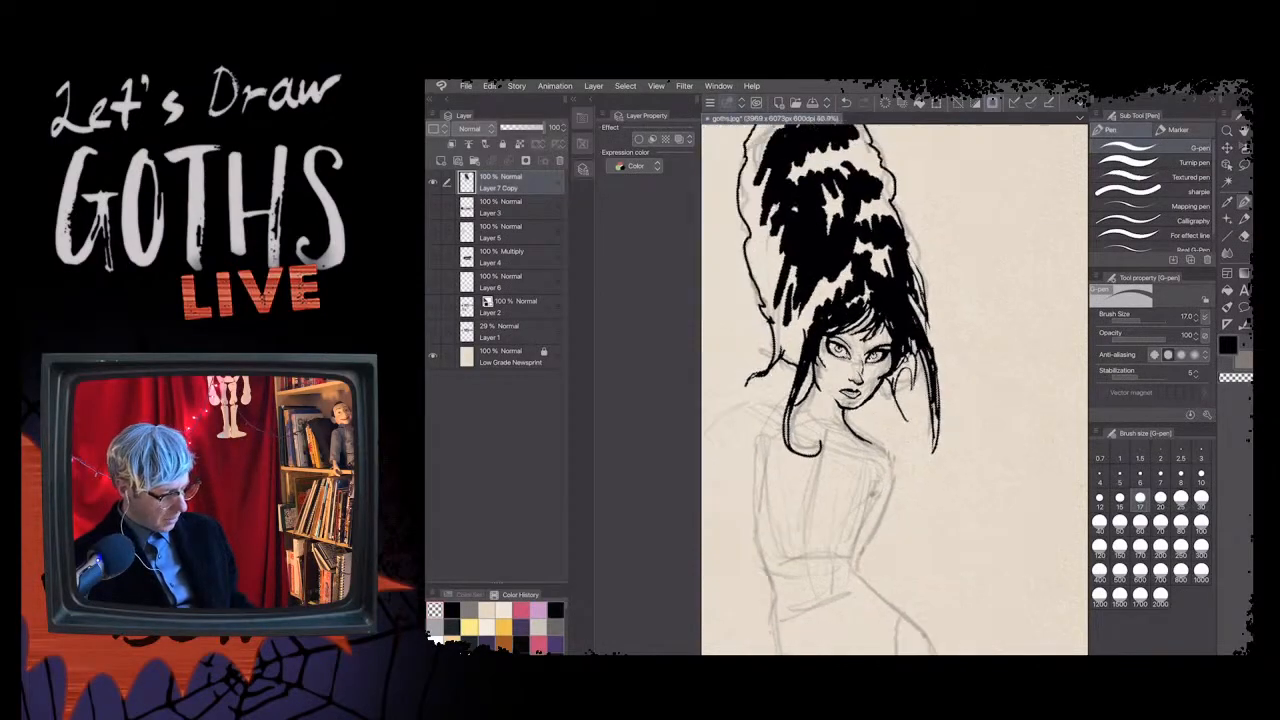
{"action": "scroll", "coordinate": [894, 390], "scroll_direction": "down", "scroll_amount": 1}
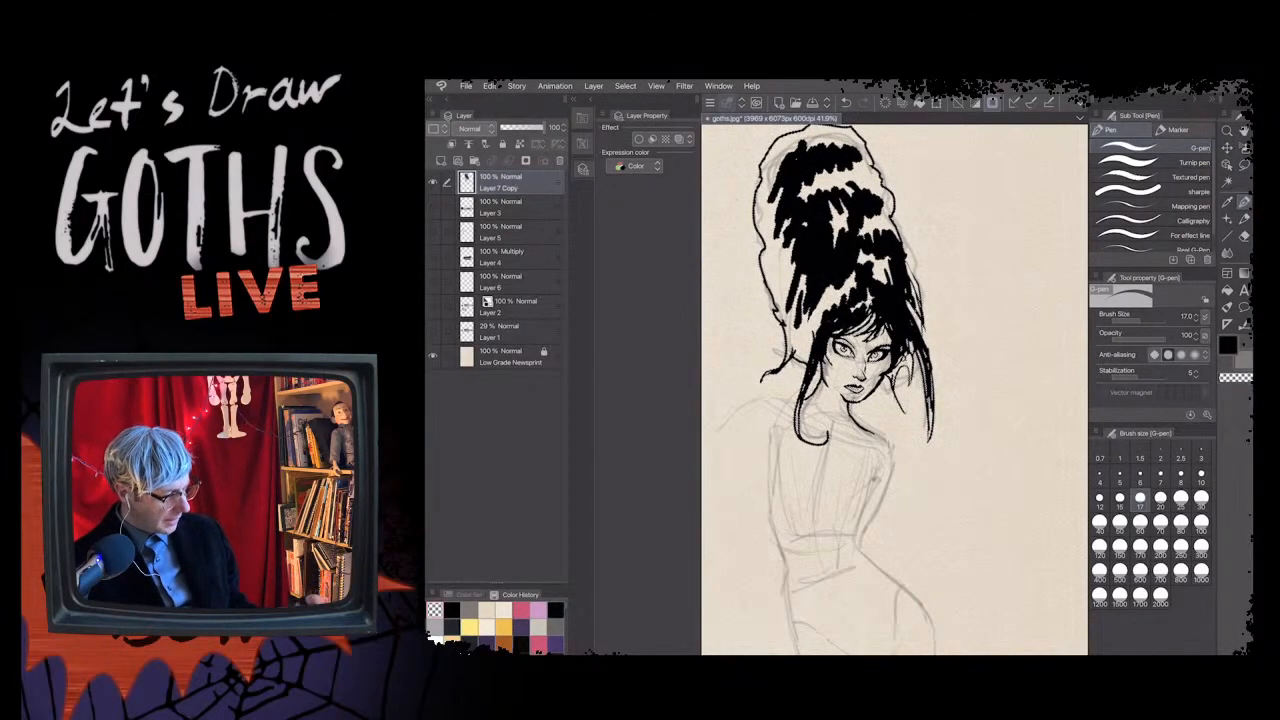
{"action": "scroll", "coordinate": [894, 390], "scroll_direction": "up", "scroll_amount": 3}
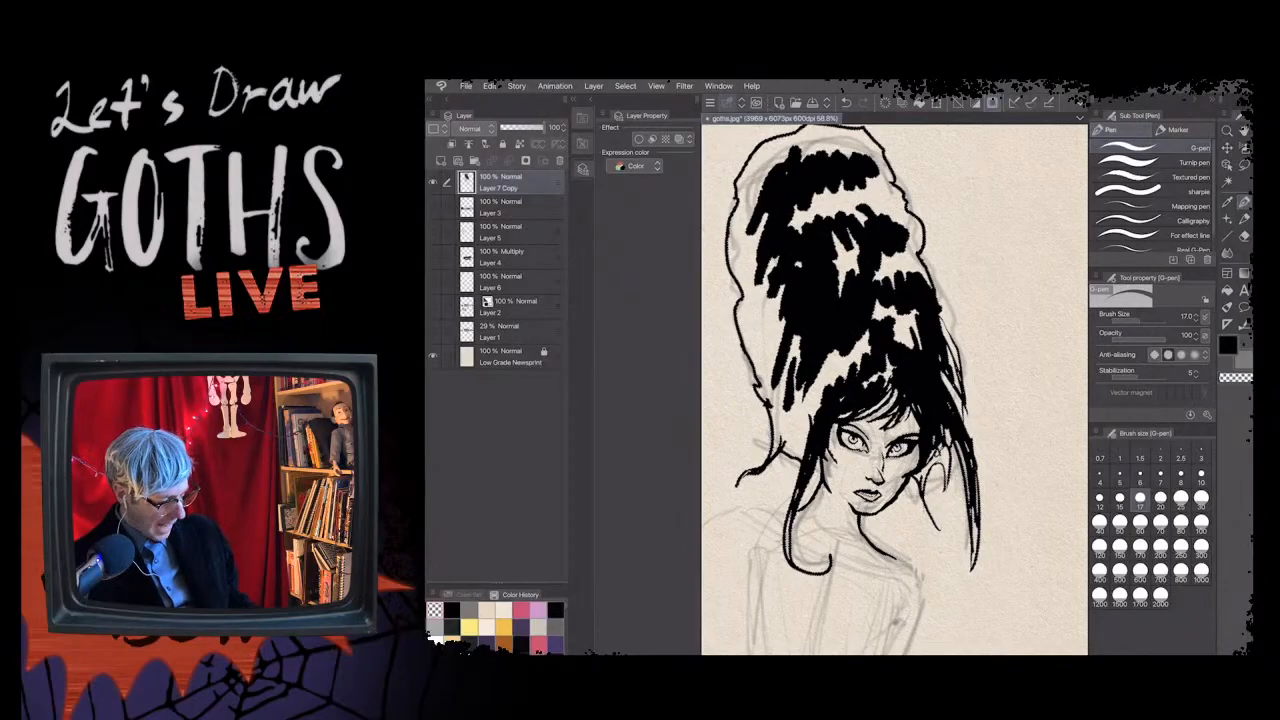
{"action": "scroll", "coordinate": [846, 441], "scroll_direction": "up", "scroll_amount": 5}
{"action": "scroll", "coordinate": [840, 425], "scroll_direction": "down", "scroll_amount": 4}
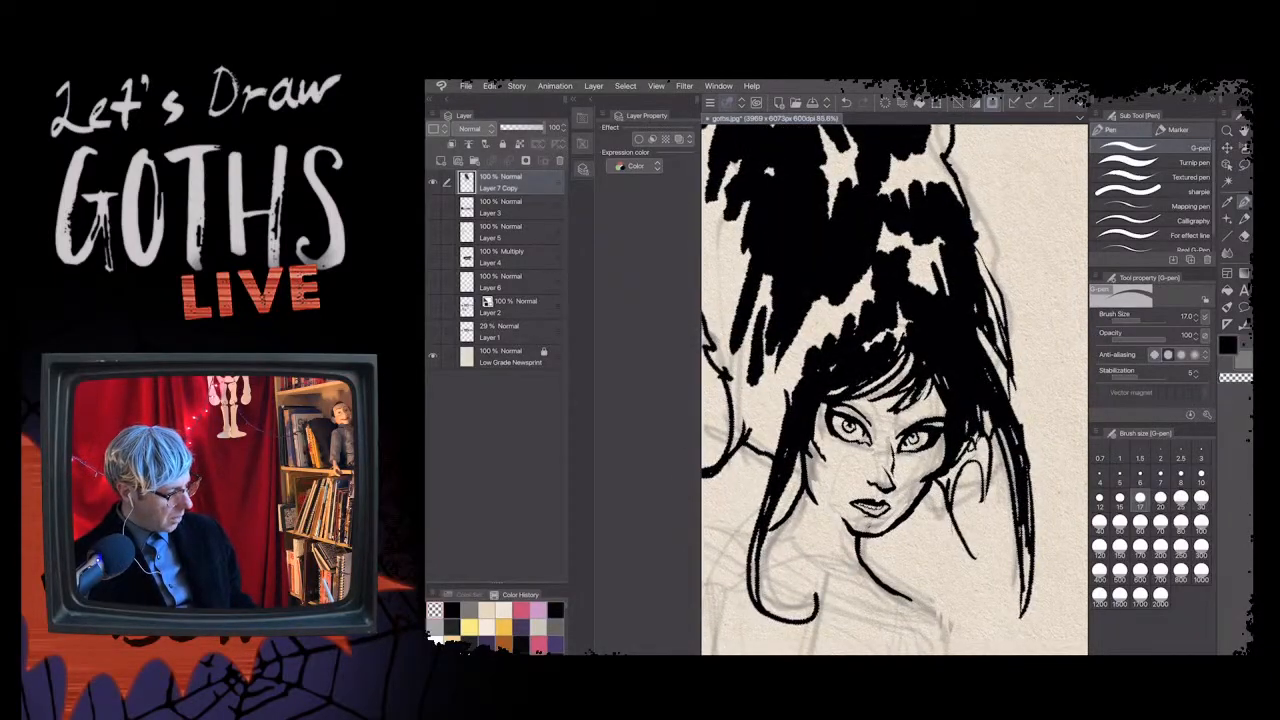
{"action": "left_click", "coordinate": [490, 86]}
{"action": "left_click", "coordinate": [508, 131]}
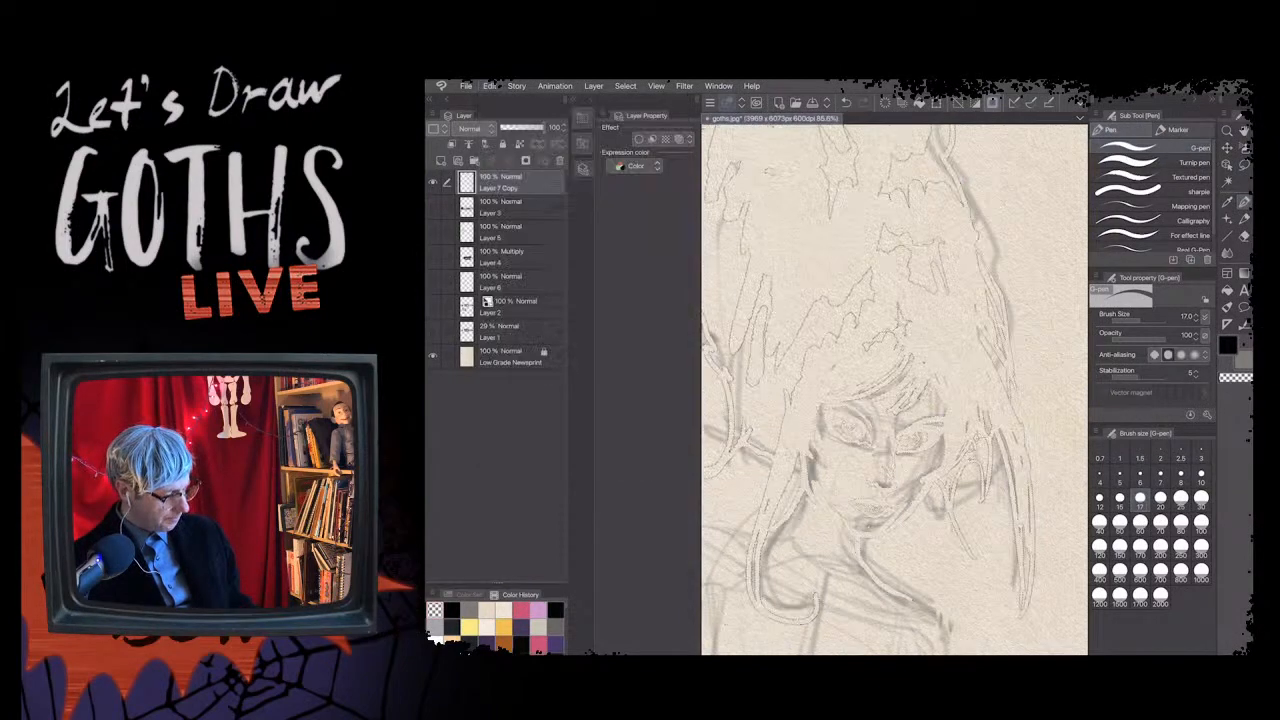
{"action": "left_click", "coordinate": [490, 86]}
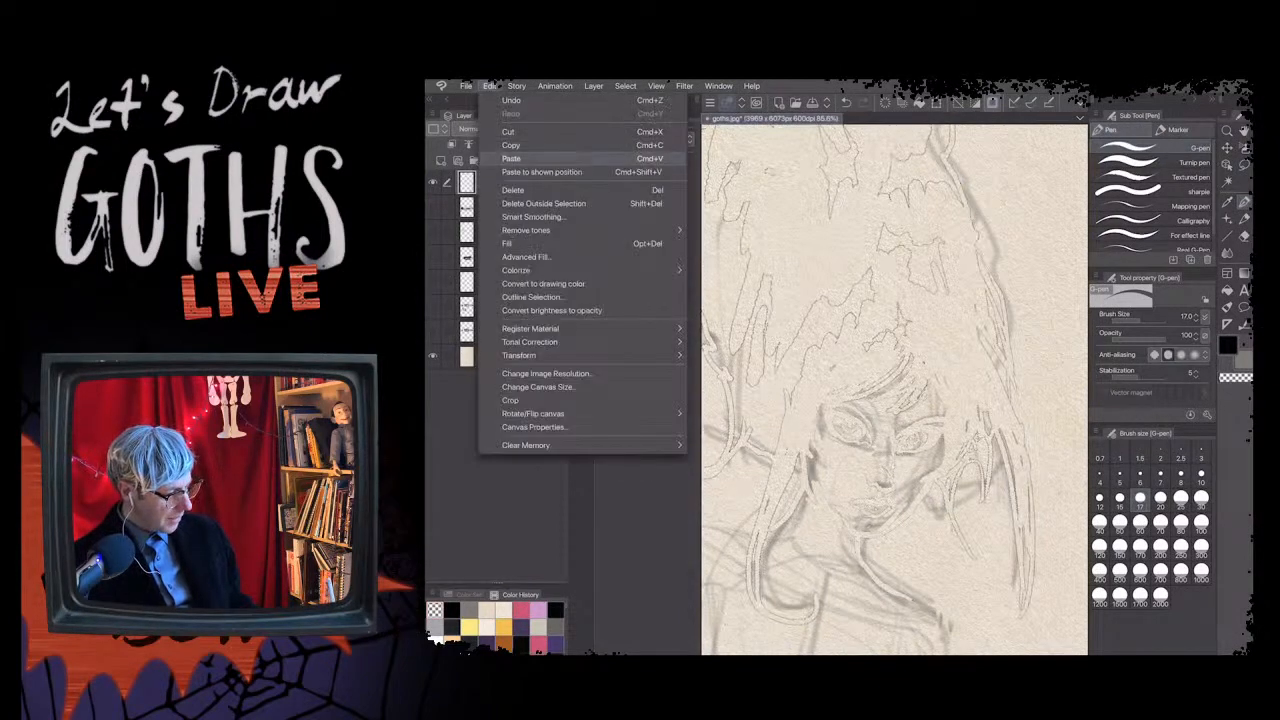
{"action": "left_click", "coordinate": [508, 157]}
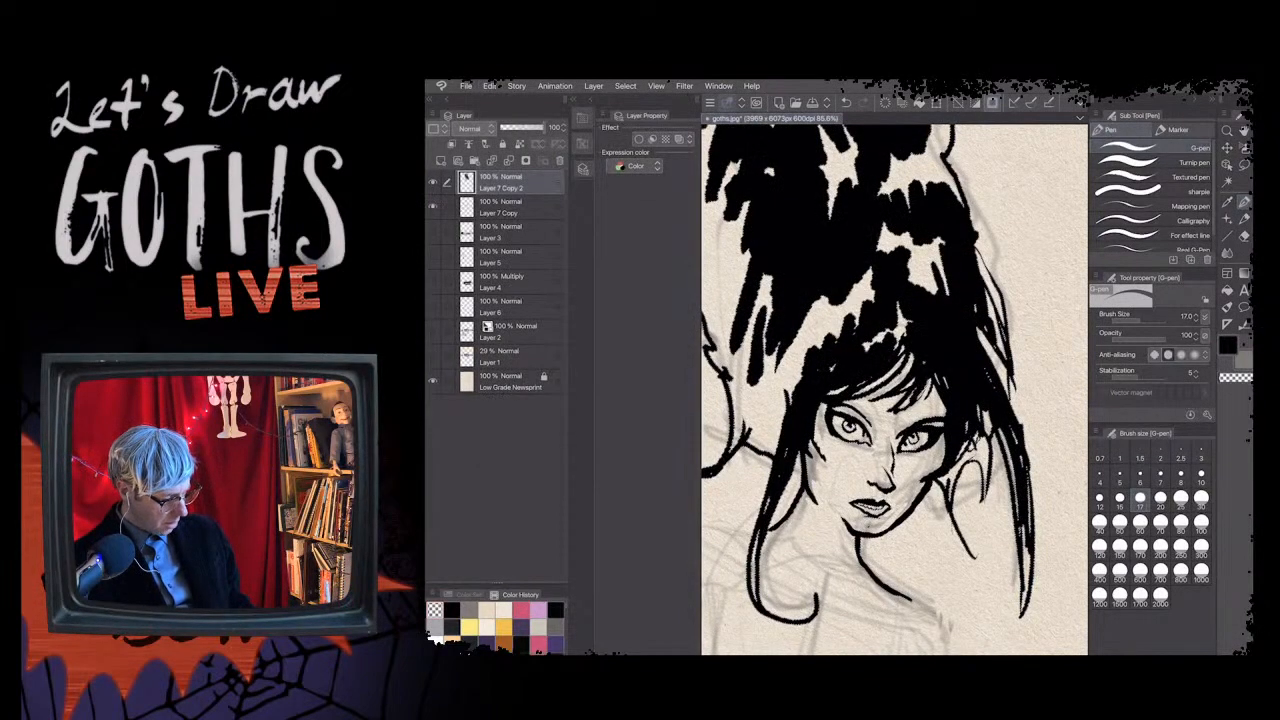
- Rename the pencil sketch layer beneath the separated inks as "under drawing"
{"action": "double_click", "coordinate": [501, 212]}
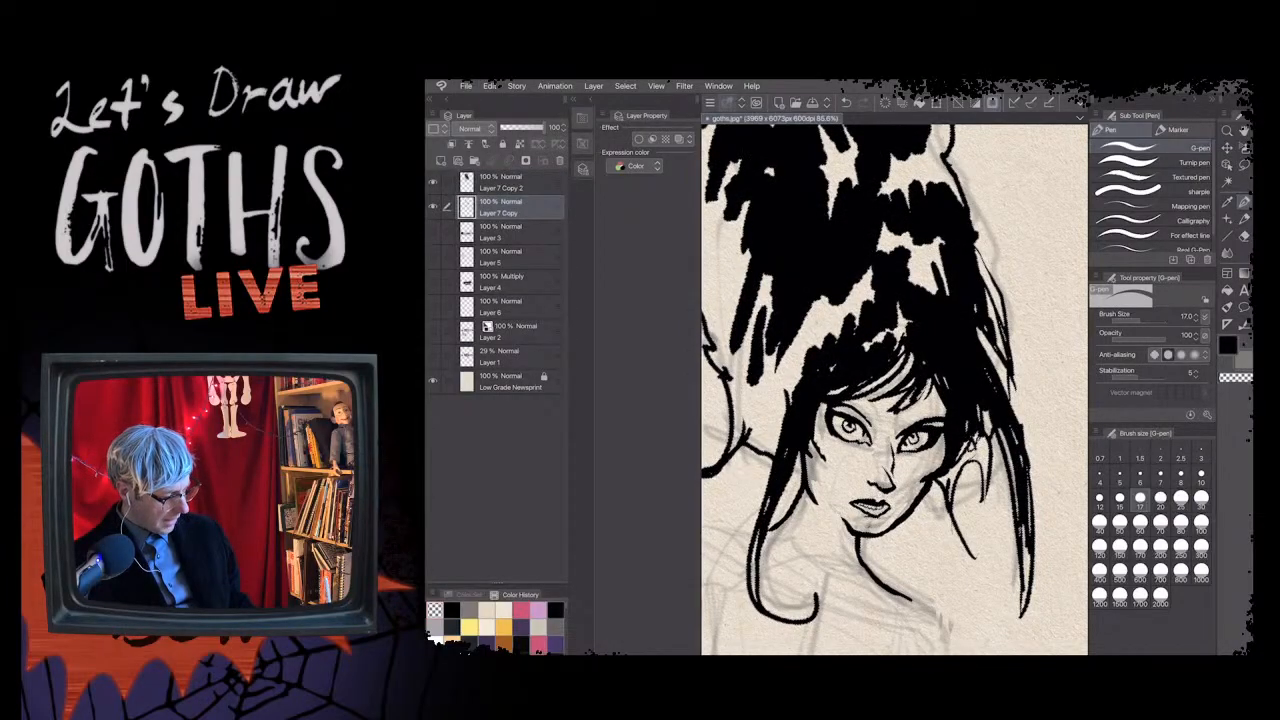
{"action": "type", "text": "u"}
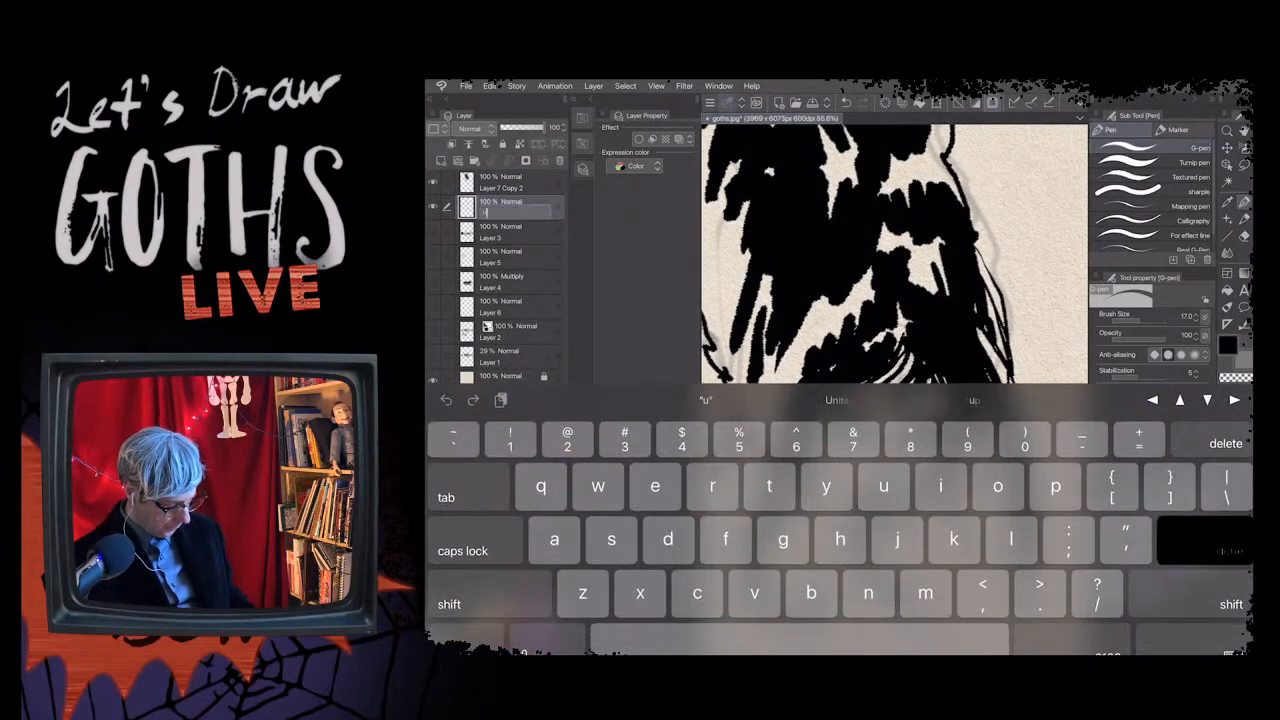
{"action": "type", "text": "nder "}
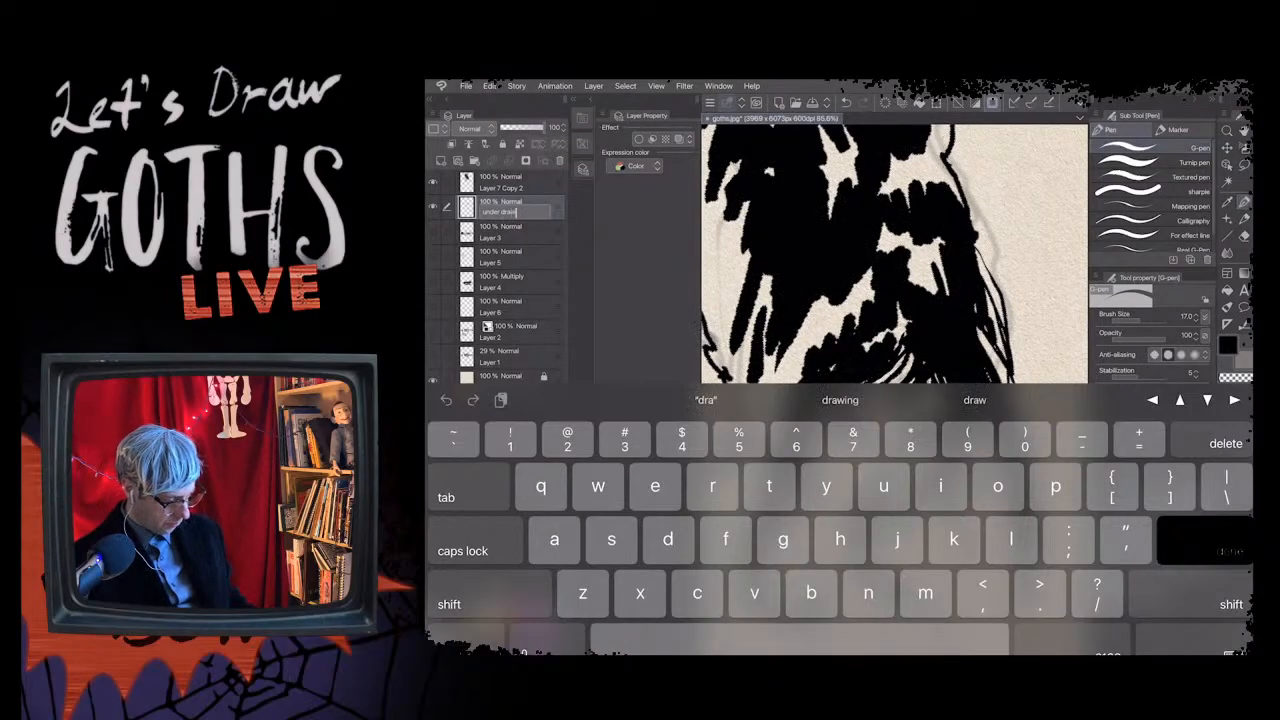
{"action": "type", "text": "dra"}
{"action": "key", "text": "Return"}
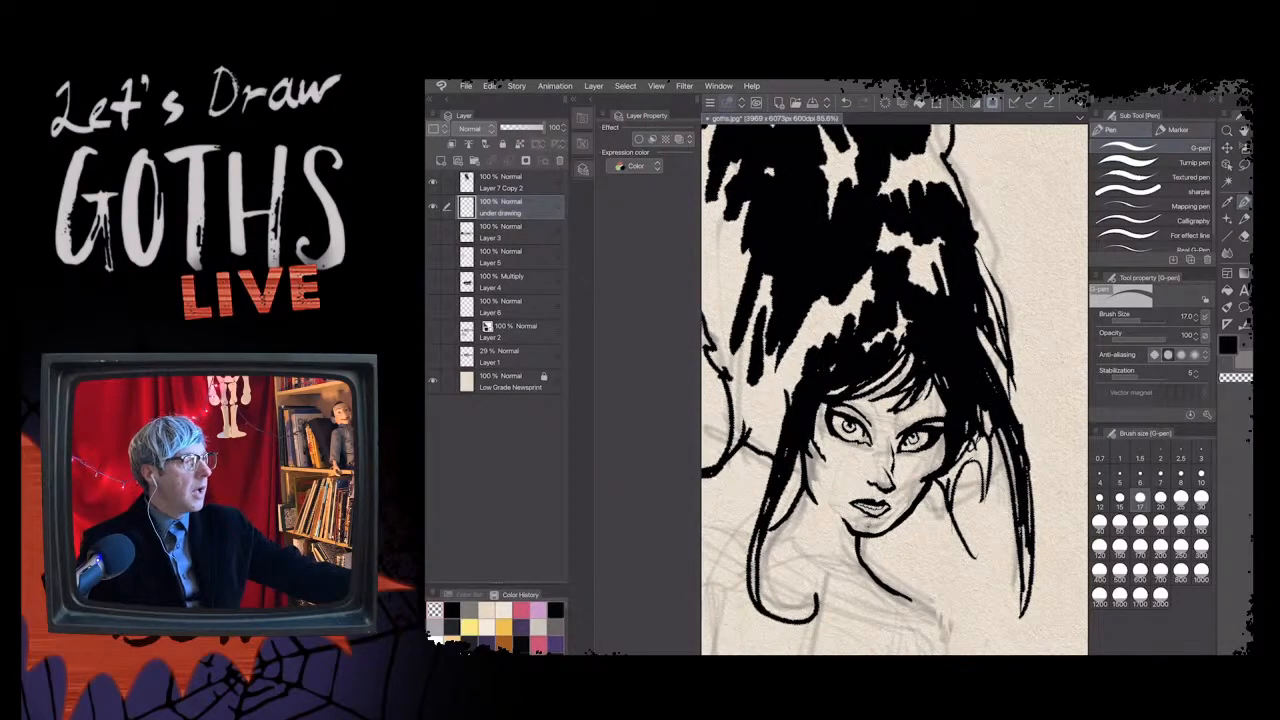
{"action": "key", "text": "super+Tab"}
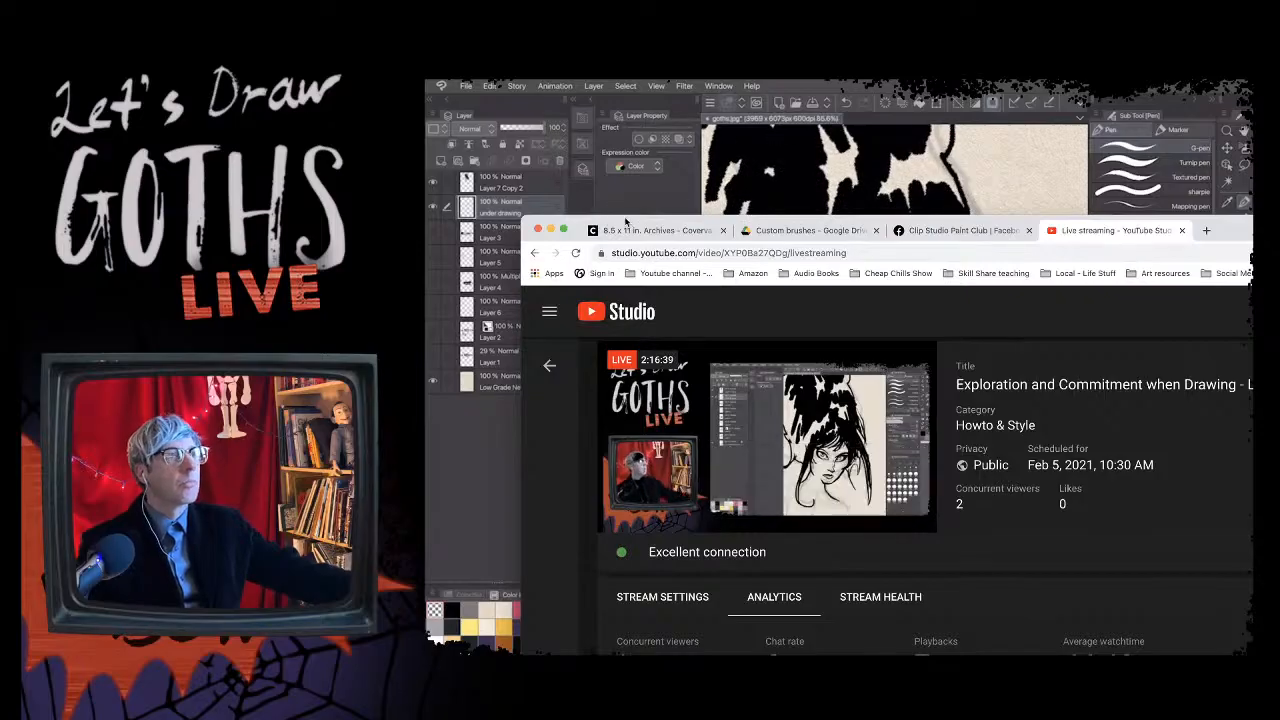
{"action": "left_click", "coordinate": [550, 230]}
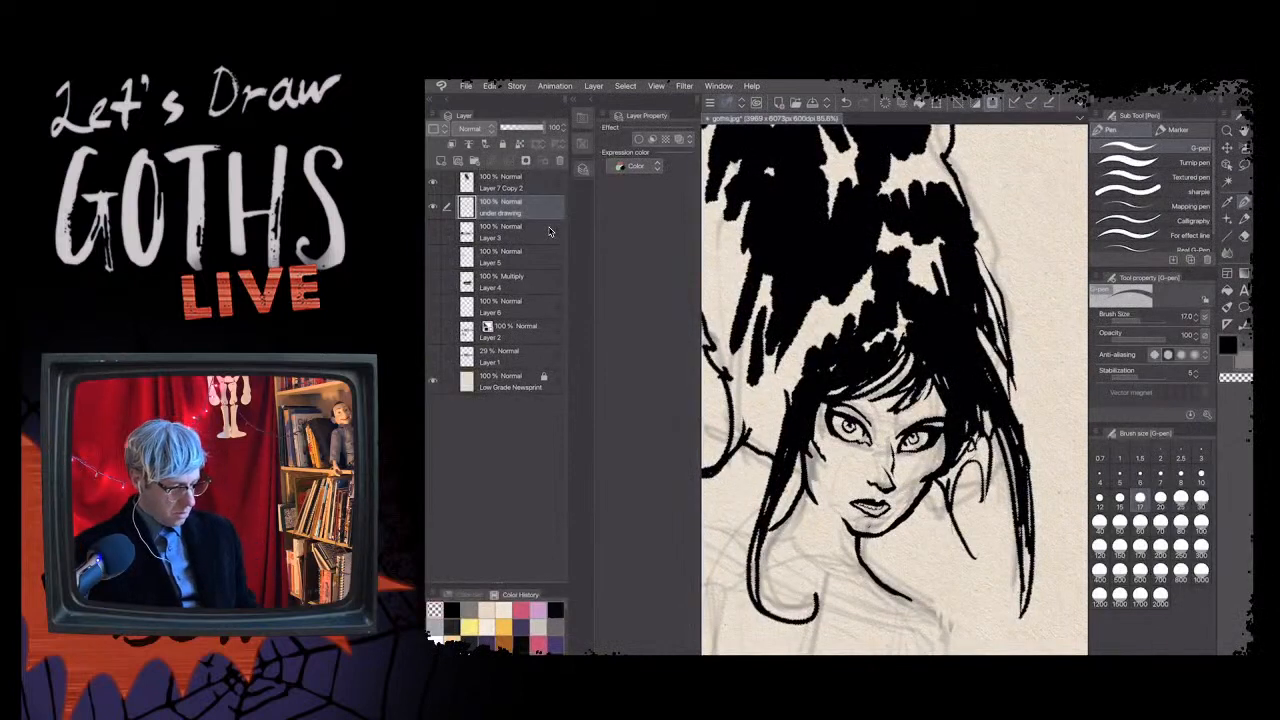
- Hide the under drawing layer and check the separated black inks around the eye and mouth up close
{"action": "key", "text": "ctrl+minus"}
{"action": "key", "text": "ctrl+minus"}
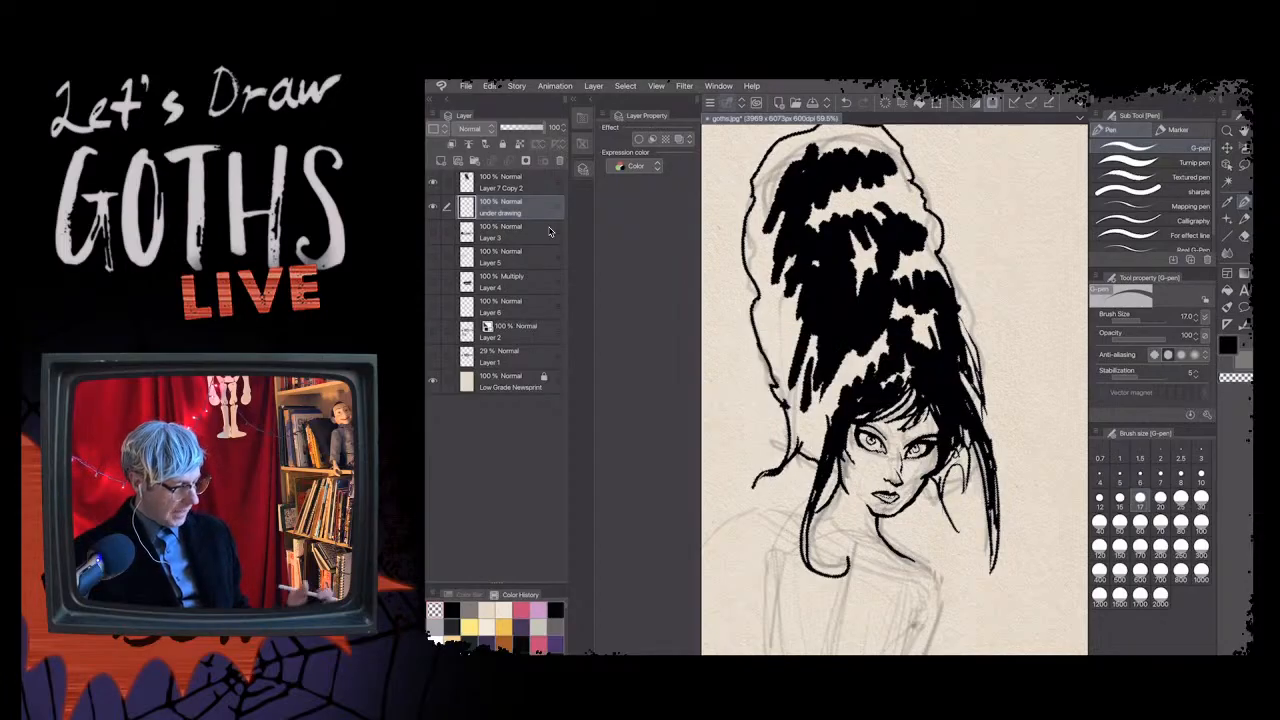
{"action": "scroll", "coordinate": [841, 464], "scroll_direction": "up", "scroll_amount": 5}
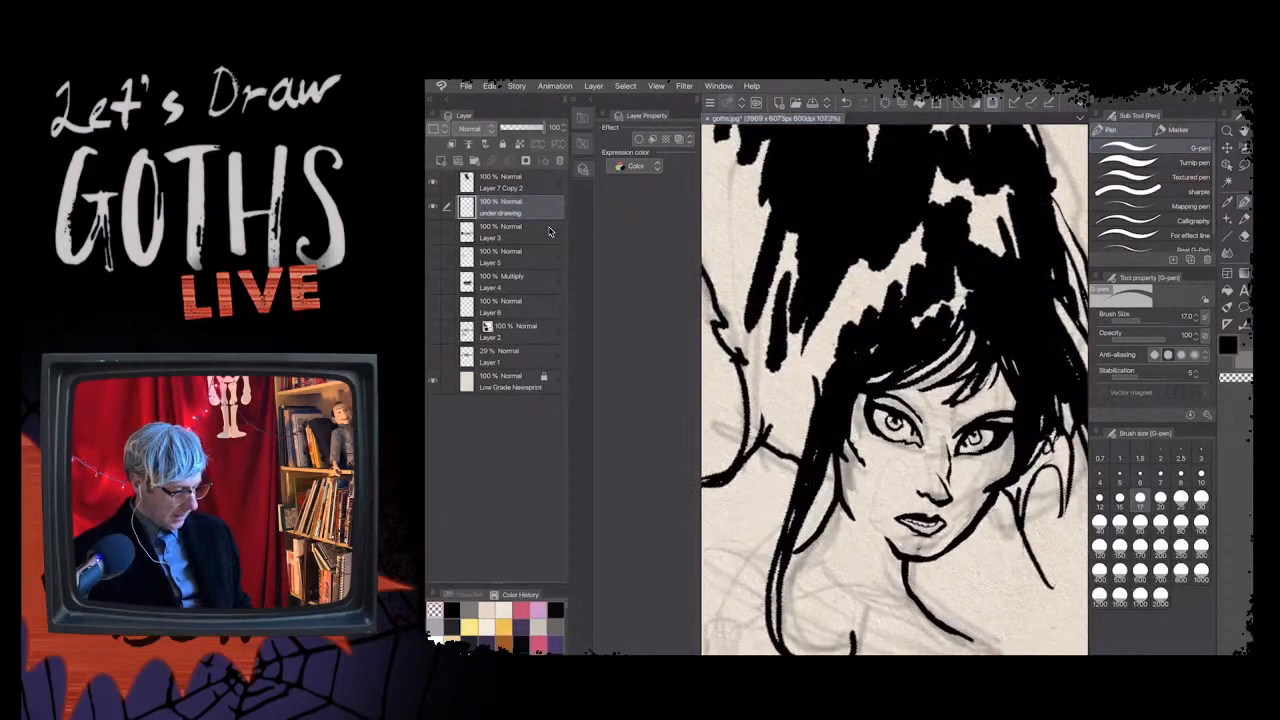
{"action": "left_click", "coordinate": [433, 207]}
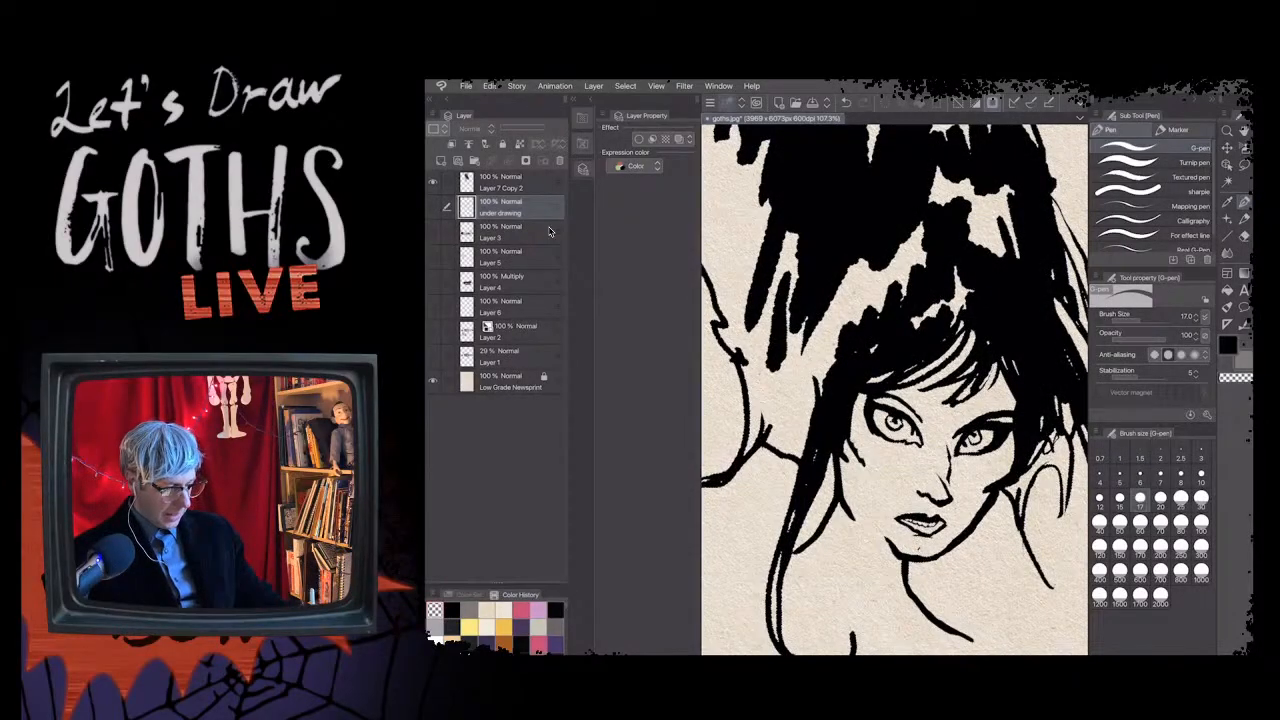
{"action": "scroll", "coordinate": [830, 467], "scroll_direction": "up", "scroll_amount": 8}
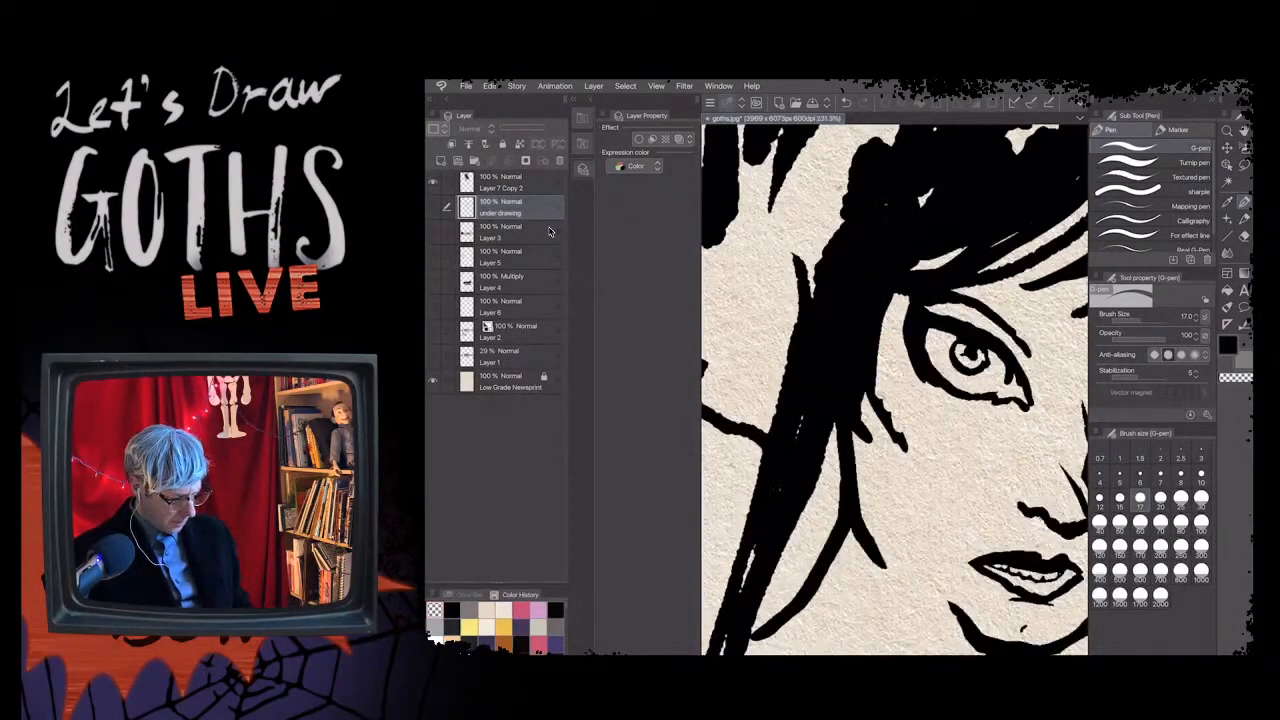
{"action": "scroll", "coordinate": [894, 389], "scroll_direction": "down", "scroll_amount": 6}
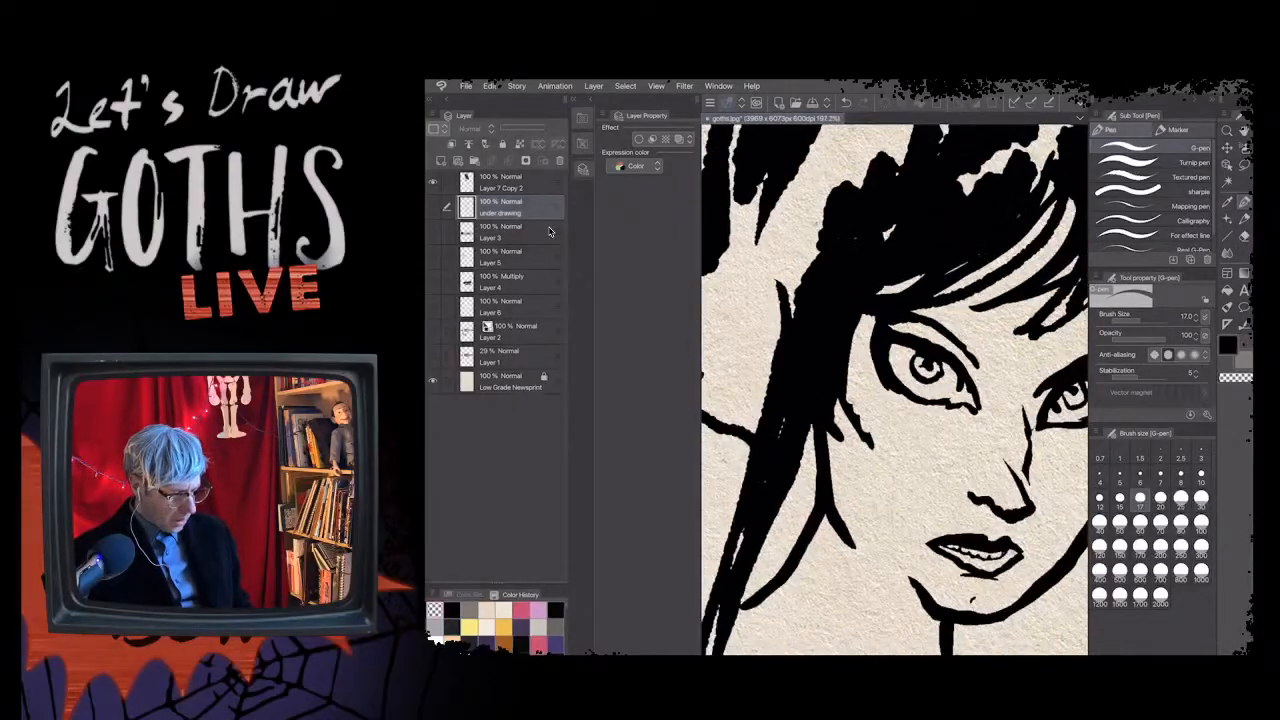
{"action": "scroll", "coordinate": [894, 389], "scroll_direction": "up", "scroll_amount": 5}
{"action": "scroll", "coordinate": [894, 389], "scroll_direction": "down", "scroll_amount": 3}
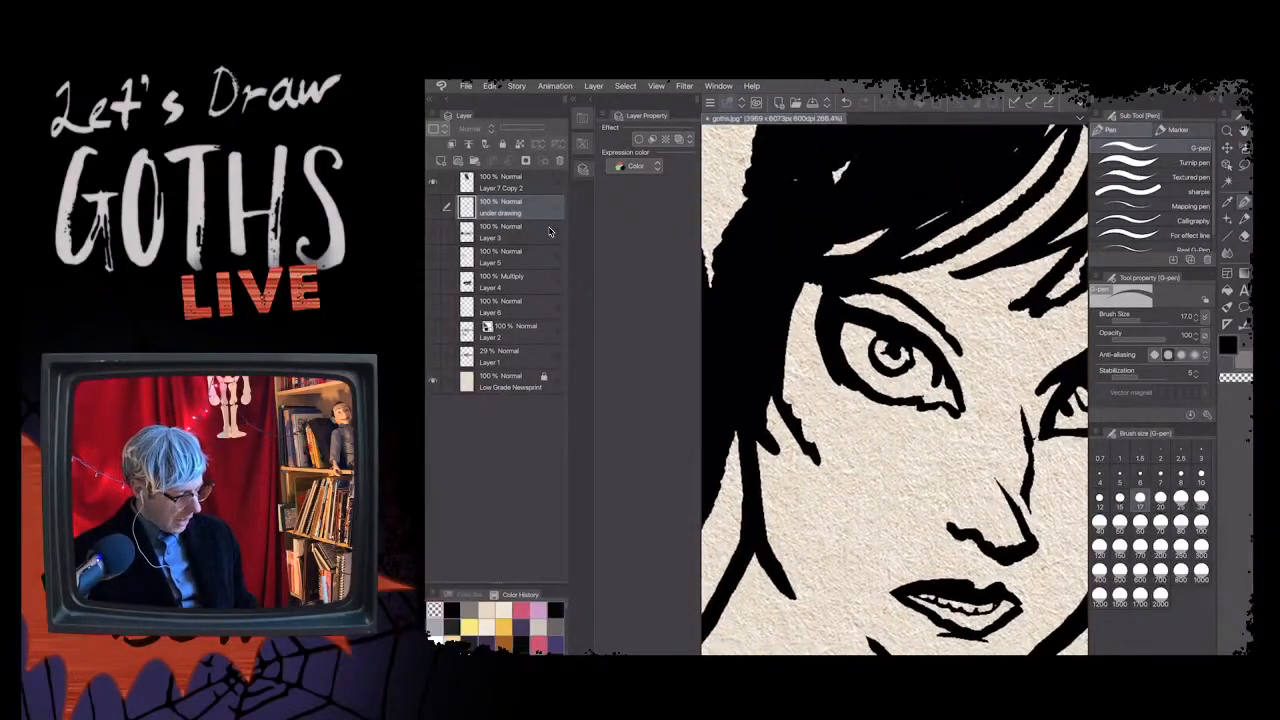
- Set the under drawing layer's expression colour to Monochrome
{"action": "left_click", "coordinate": [637, 166]}
{"action": "left_click", "coordinate": [634, 212]}
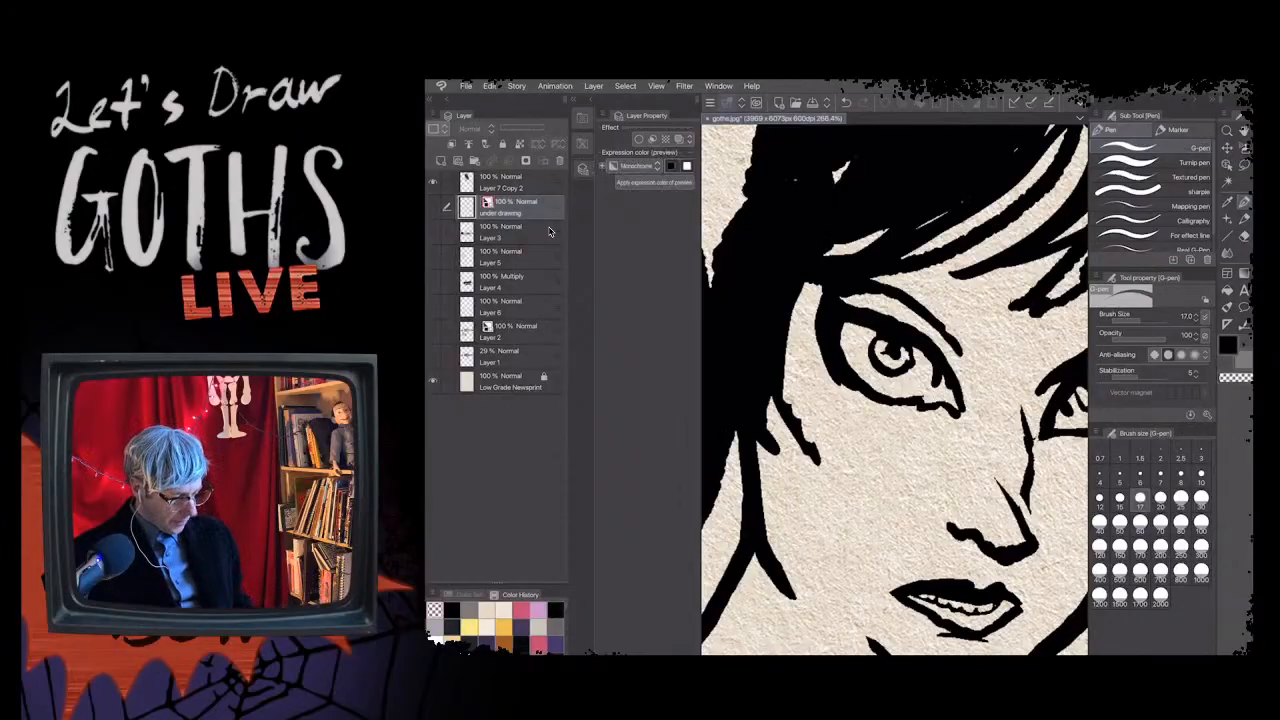
{"action": "scroll", "coordinate": [894, 390], "scroll_direction": "down", "scroll_amount": 4}
{"action": "scroll", "coordinate": [894, 389], "scroll_direction": "down", "scroll_amount": 3}
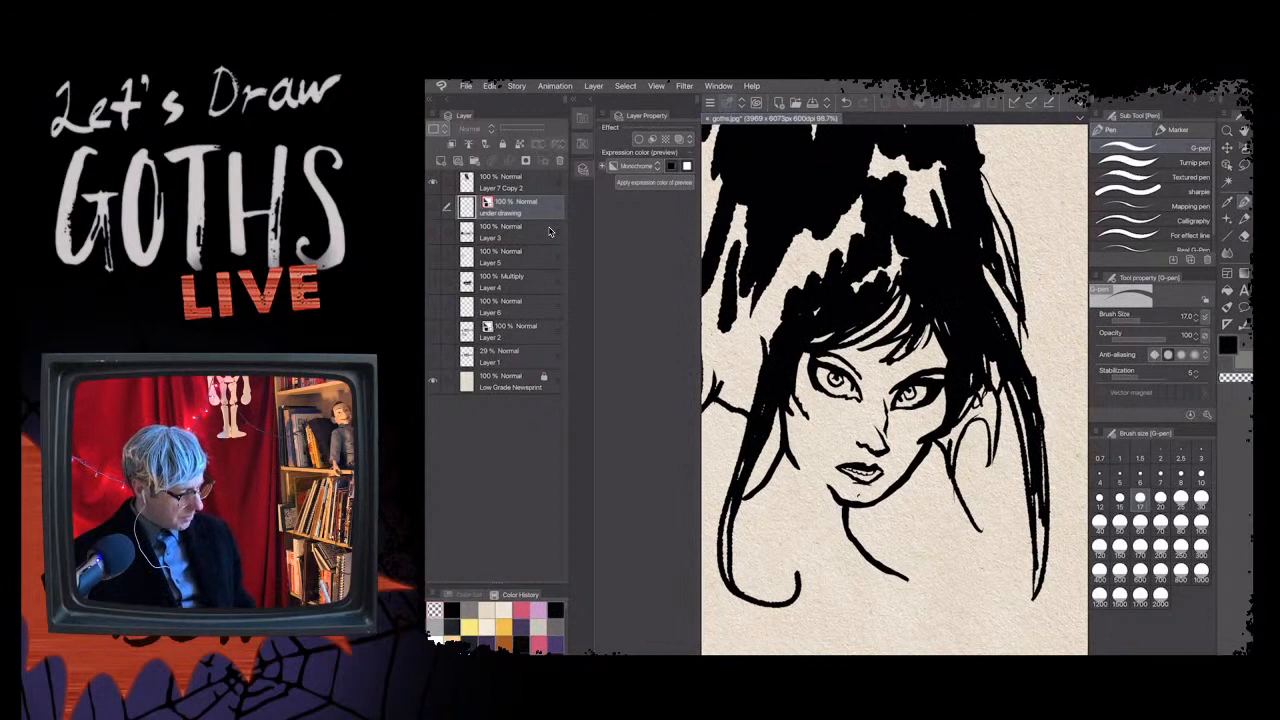
- Create a new empty layer and place it directly between the ink layer and the under drawing layer
{"action": "key", "text": "ctrl+shift+n"}
{"action": "left_click_drag", "start_coordinate": [549, 207], "coordinate": [549, 244]}
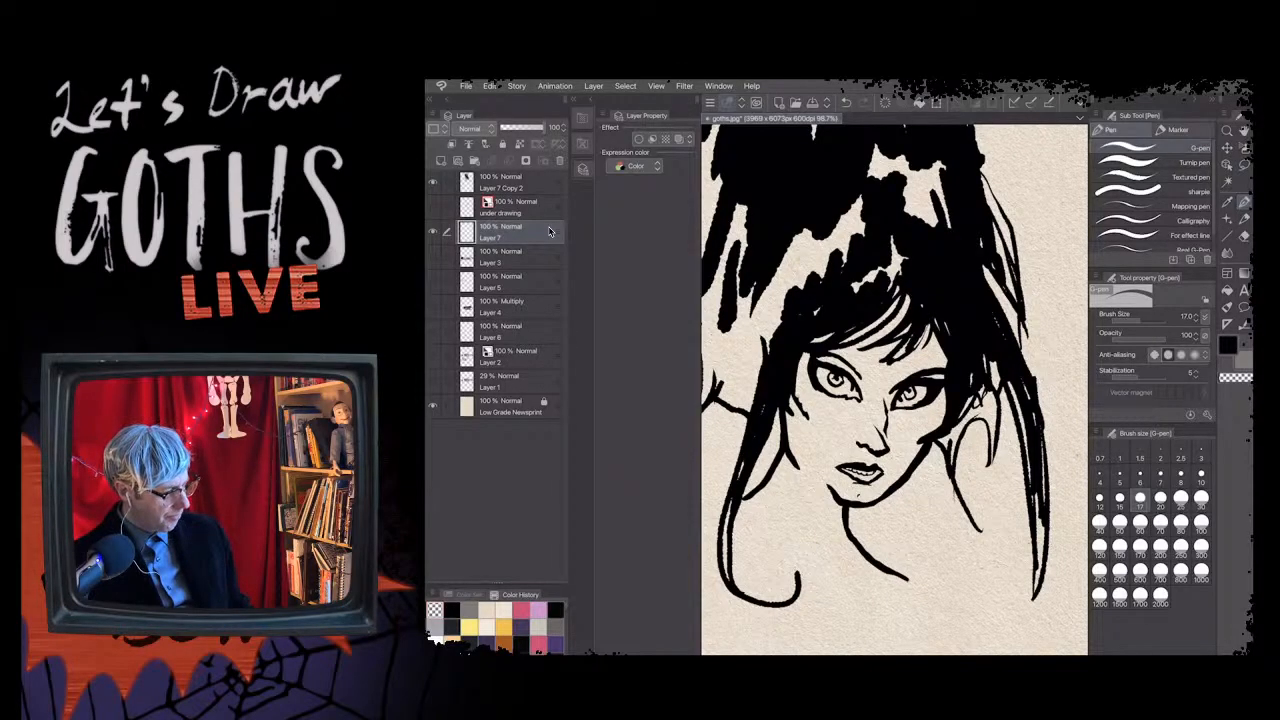
{"action": "key", "text": "ctrl+bracketright"}
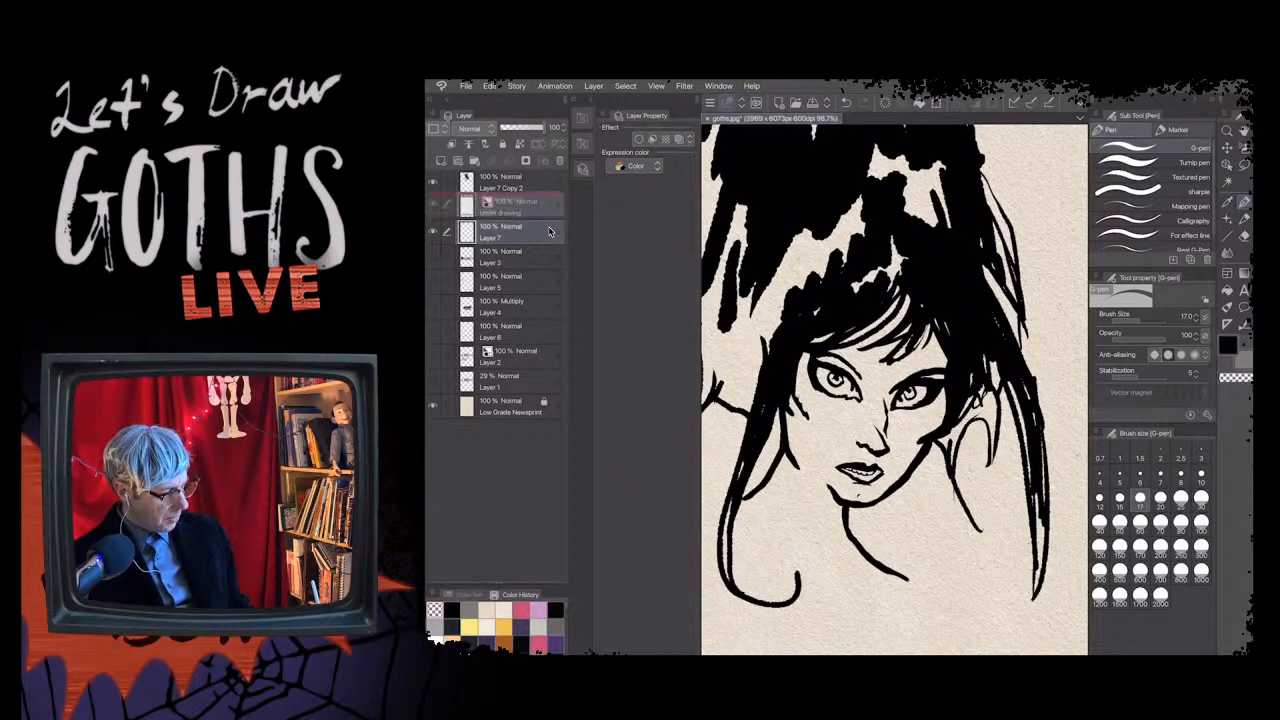
- Set the ink layer's expression colour to Monochrome and merge it down into the empty layer below
{"action": "key", "text": "alt+bracketright"}
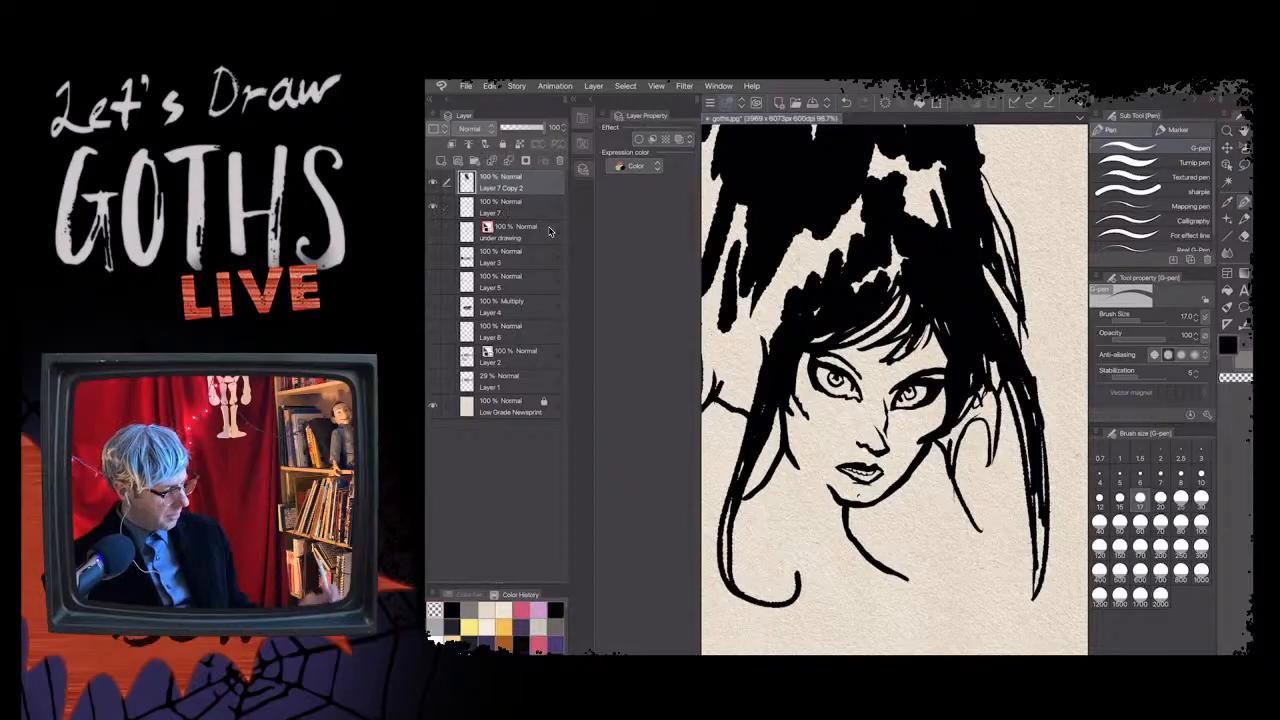
{"action": "key", "text": "ctrl+comma"}
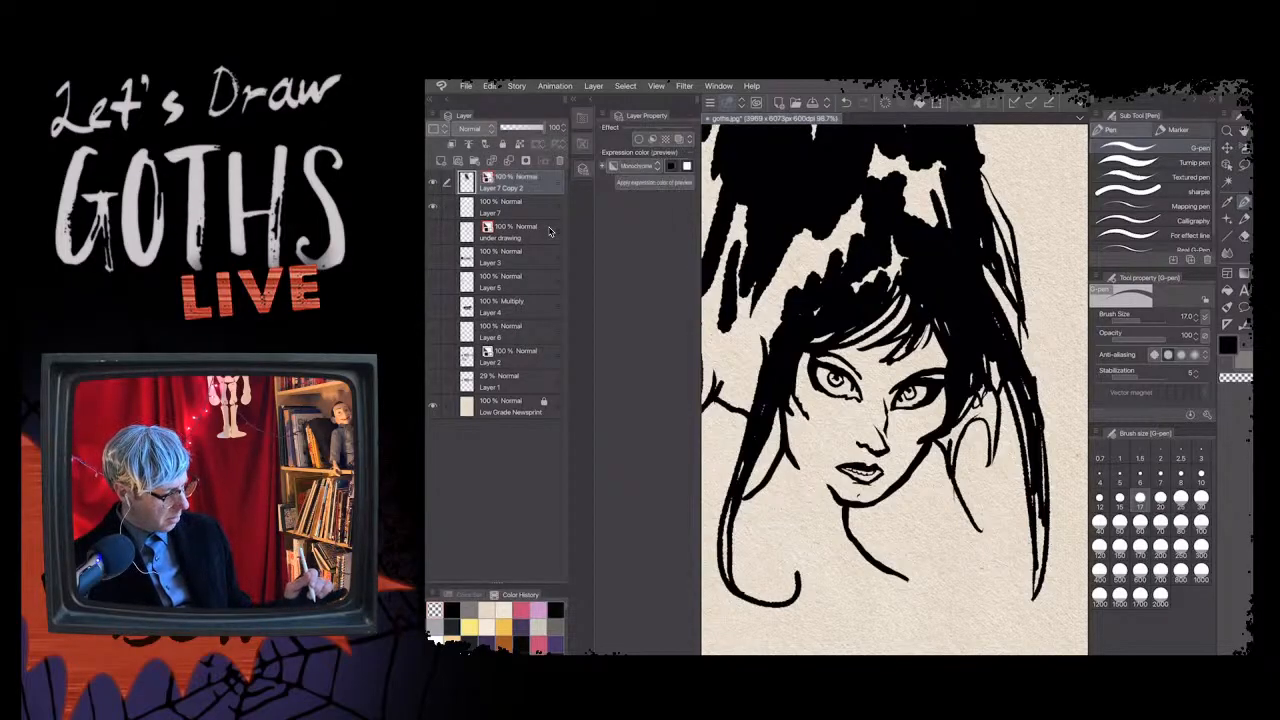
{"action": "scroll", "coordinate": [796, 376], "scroll_direction": "up", "scroll_amount": 10}
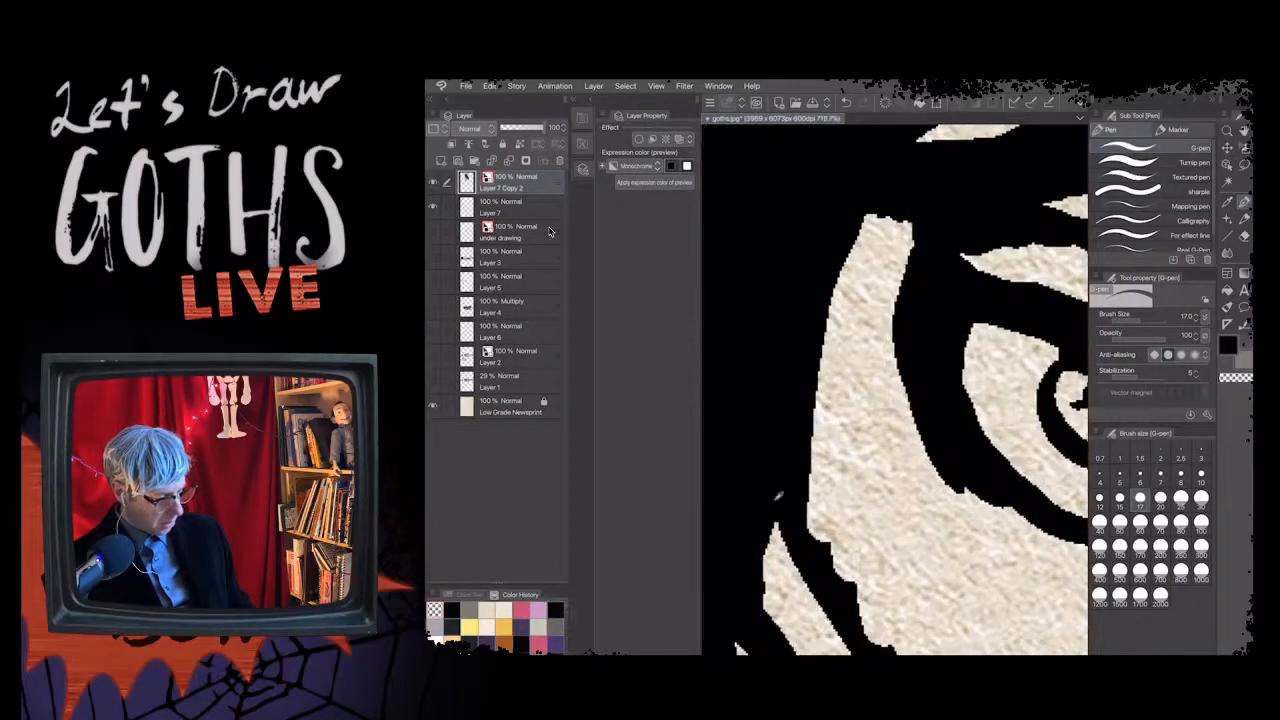
{"action": "key", "text": "ctrl+e"}
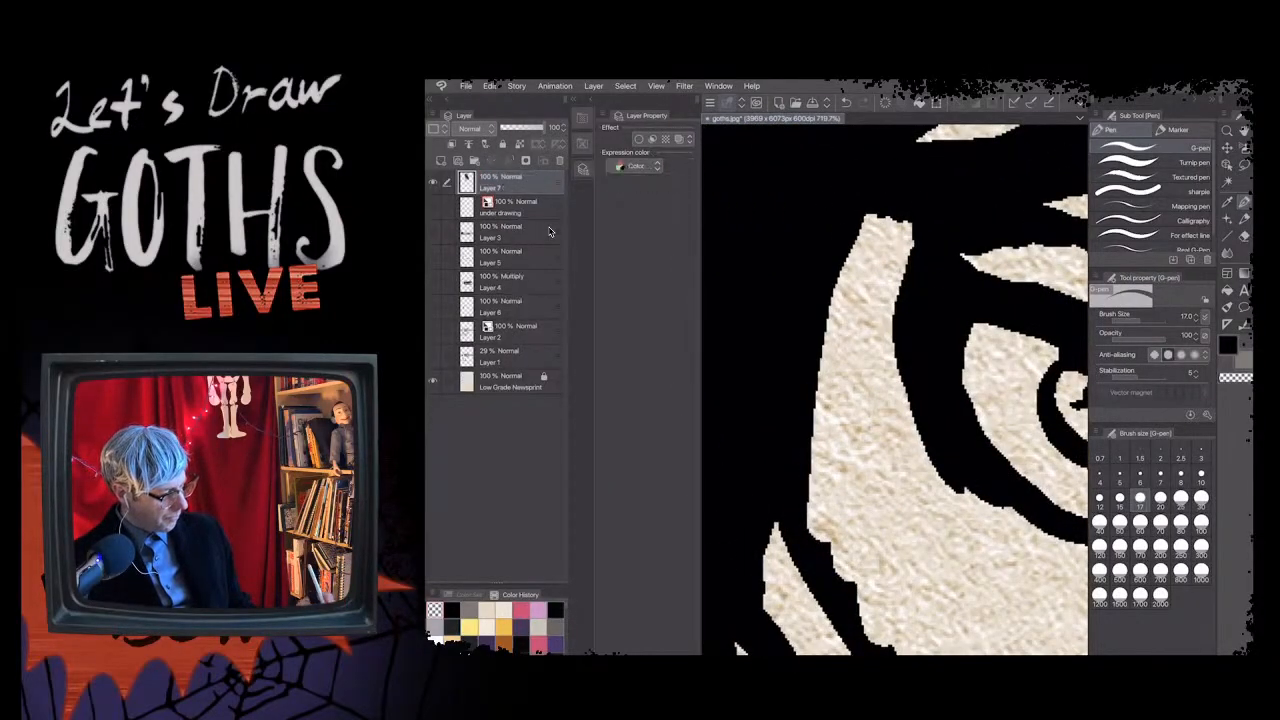
- Examine the merged ink layer's edges around the eye at high magnification, its expression colour options, and the whole figure
{"action": "scroll", "coordinate": [894, 389], "scroll_direction": "up", "scroll_amount": 4}
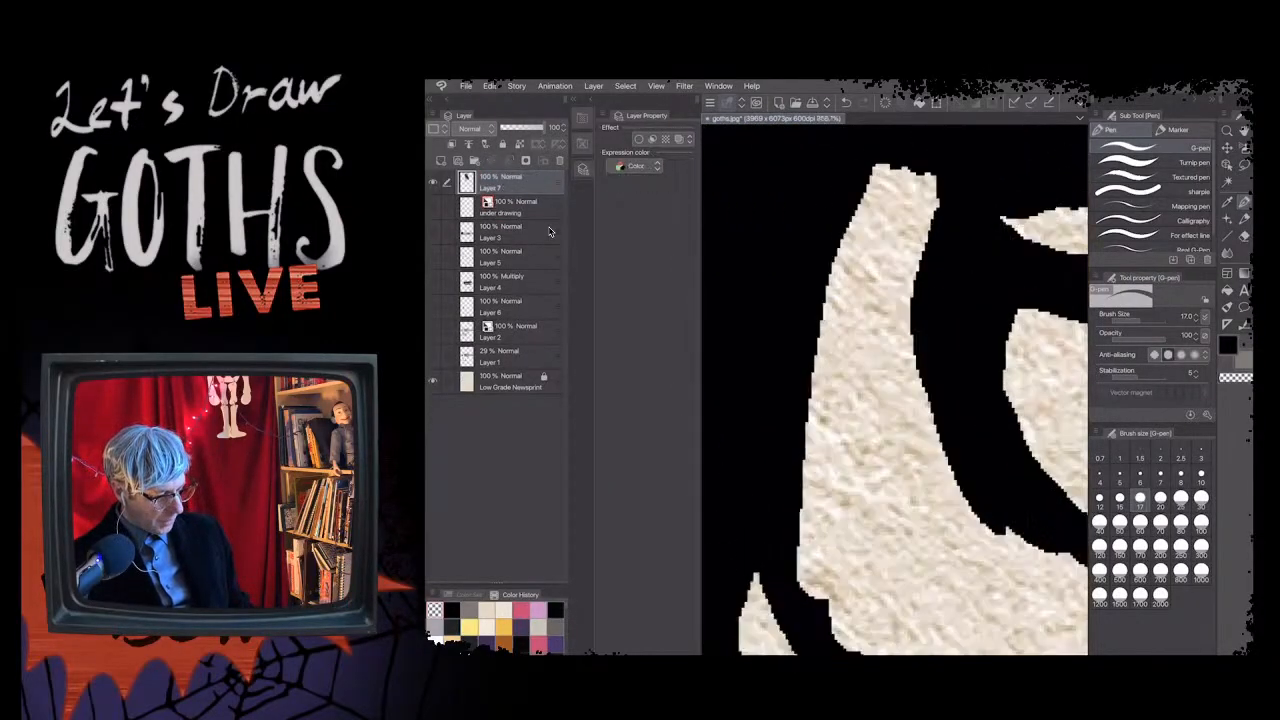
{"action": "scroll", "coordinate": [894, 389], "scroll_direction": "down", "scroll_amount": 4}
{"action": "left_click", "coordinate": [636, 166]}
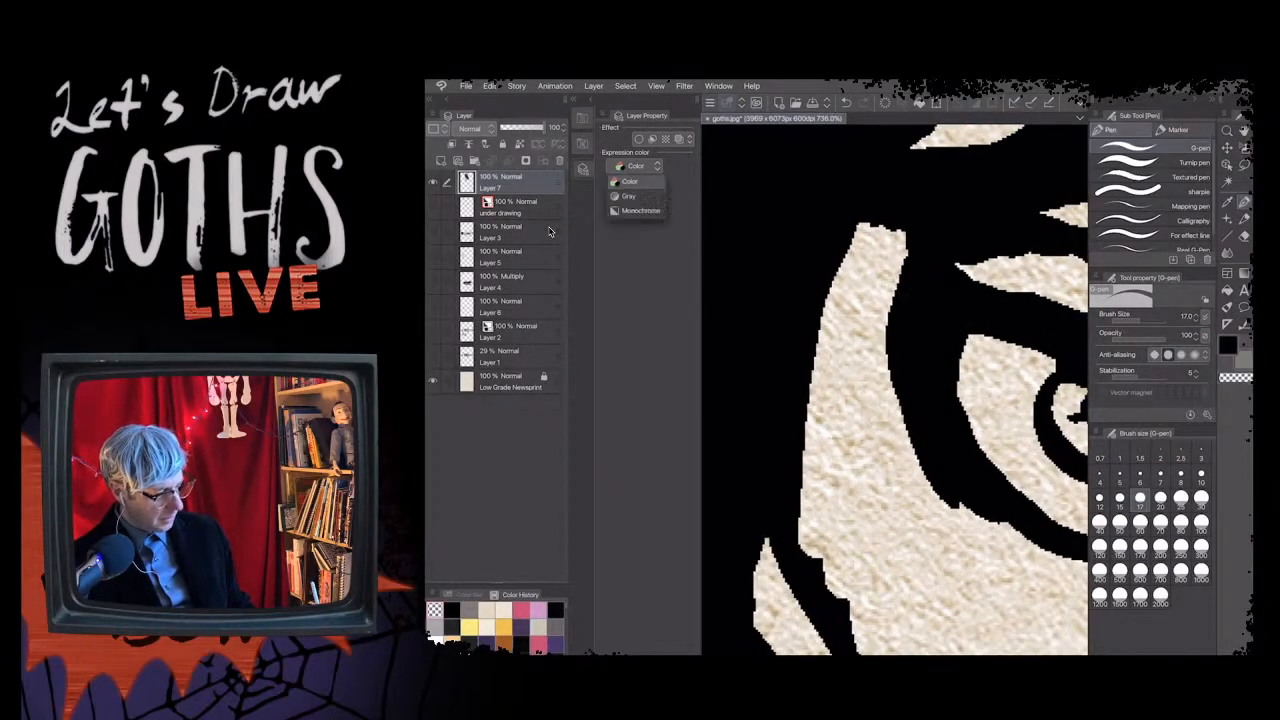
{"action": "key", "text": "Escape"}
{"action": "scroll", "coordinate": [894, 389], "scroll_direction": "up", "scroll_amount": 4}
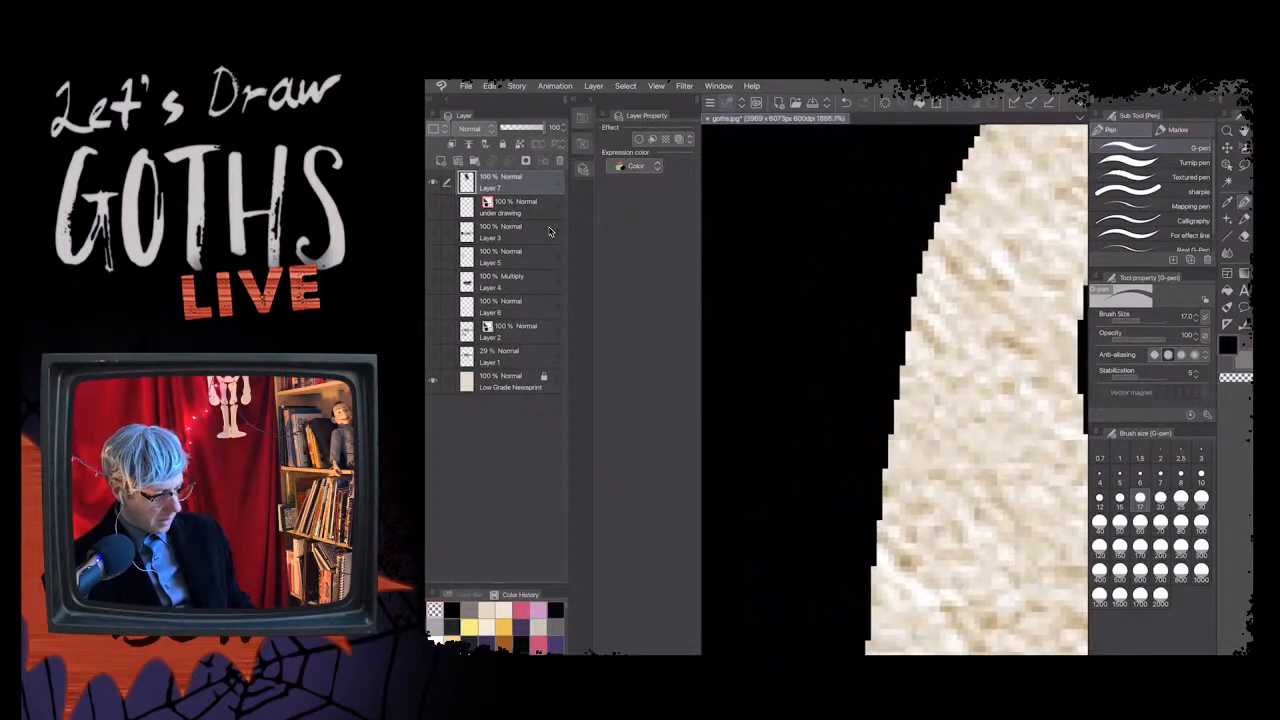
{"action": "scroll", "coordinate": [894, 389], "scroll_direction": "down", "scroll_amount": 2}
{"action": "scroll", "coordinate": [894, 389], "scroll_direction": "down", "scroll_amount": 6}
{"action": "scroll", "coordinate": [894, 389], "scroll_direction": "up", "scroll_amount": 4}
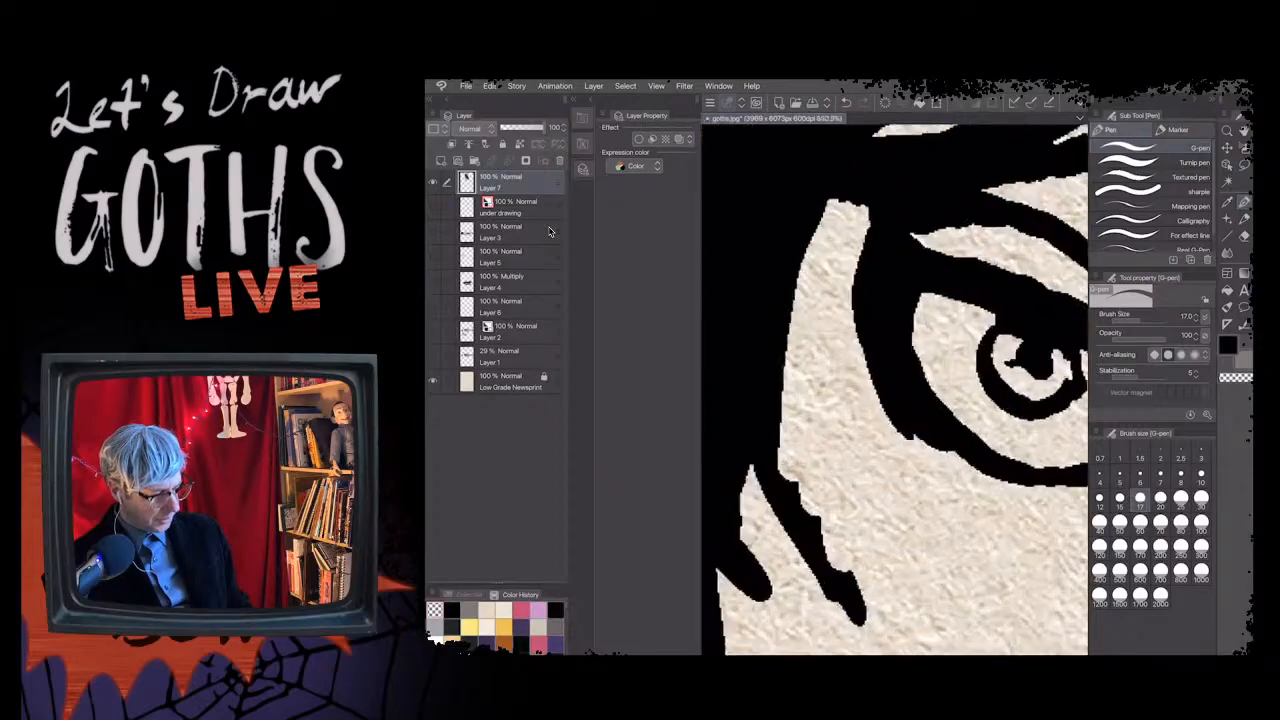
{"action": "key", "text": "ctrl+minus"}
{"action": "key", "text": "ctrl+minus"}
{"action": "key", "text": "ctrl+minus"}
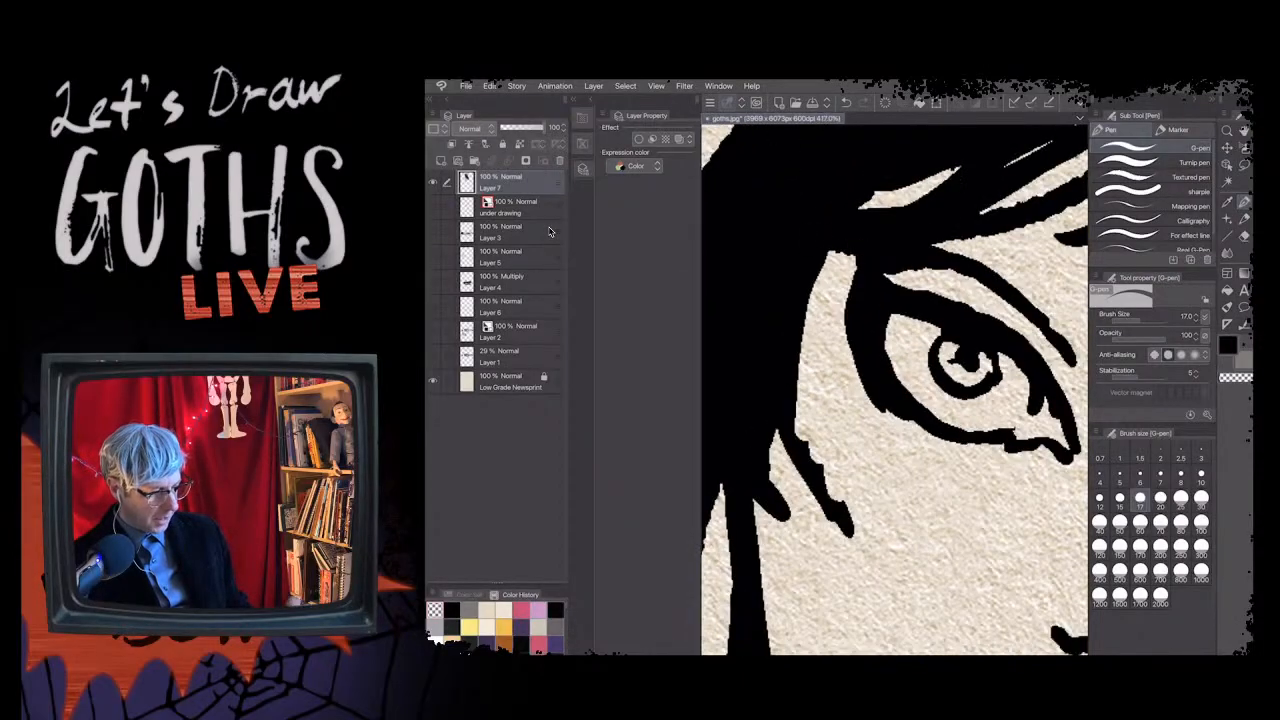
{"action": "key", "text": "ctrl+minus"}
{"action": "key", "text": "ctrl+minus"}
{"action": "key", "text": "ctrl+minus"}
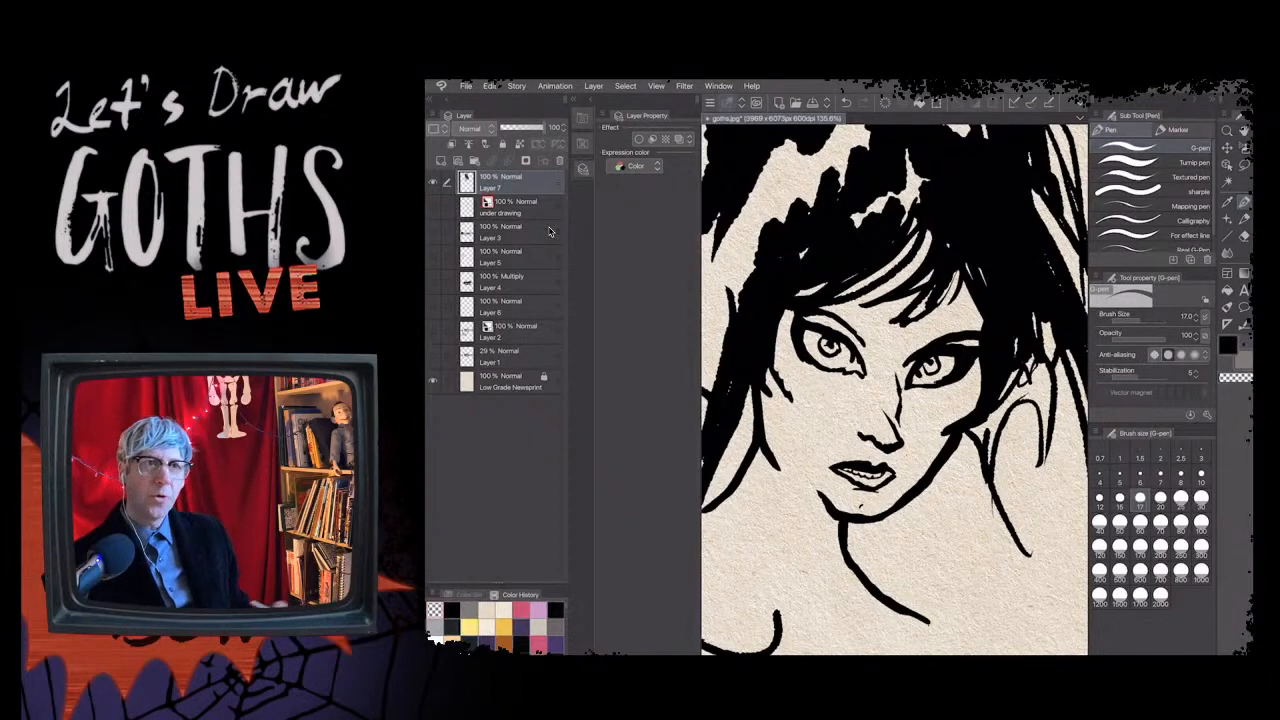
{"action": "key", "text": "ctrl+plus"}
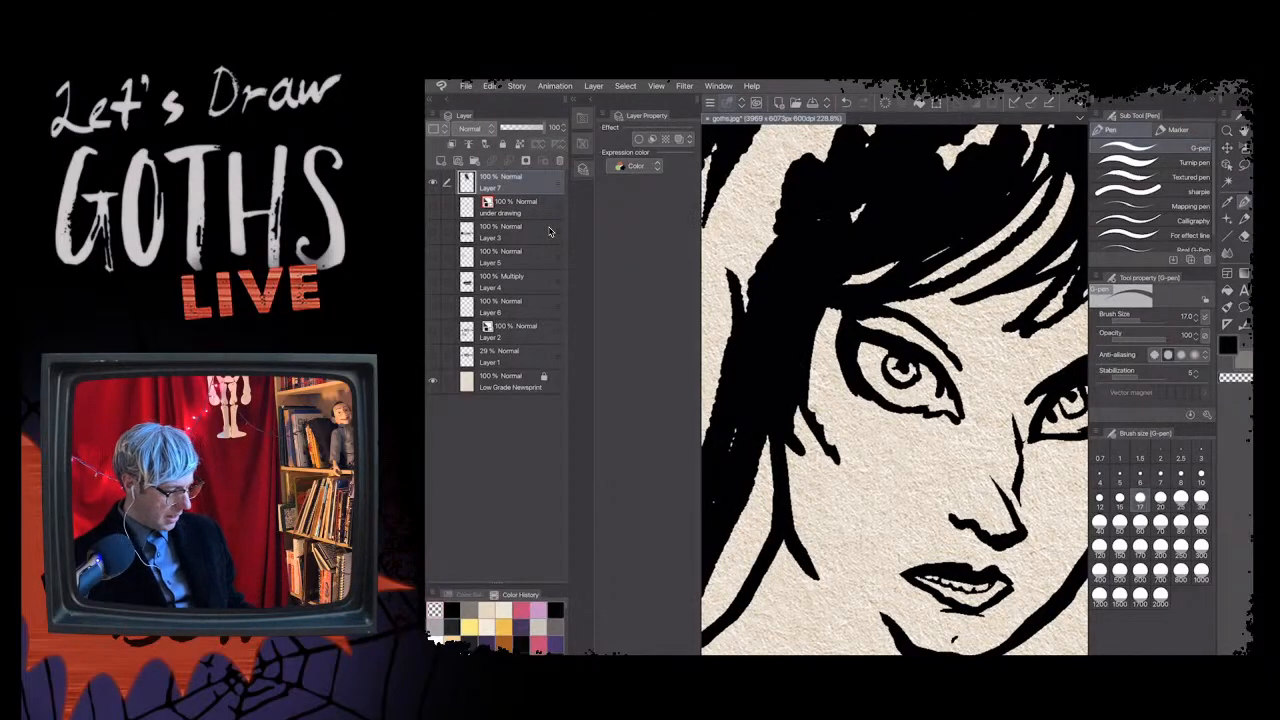
{"action": "key", "text": "ctrl+plus"}
{"action": "key", "text": "ctrl+minus"}
{"action": "key", "text": "ctrl+minus"}
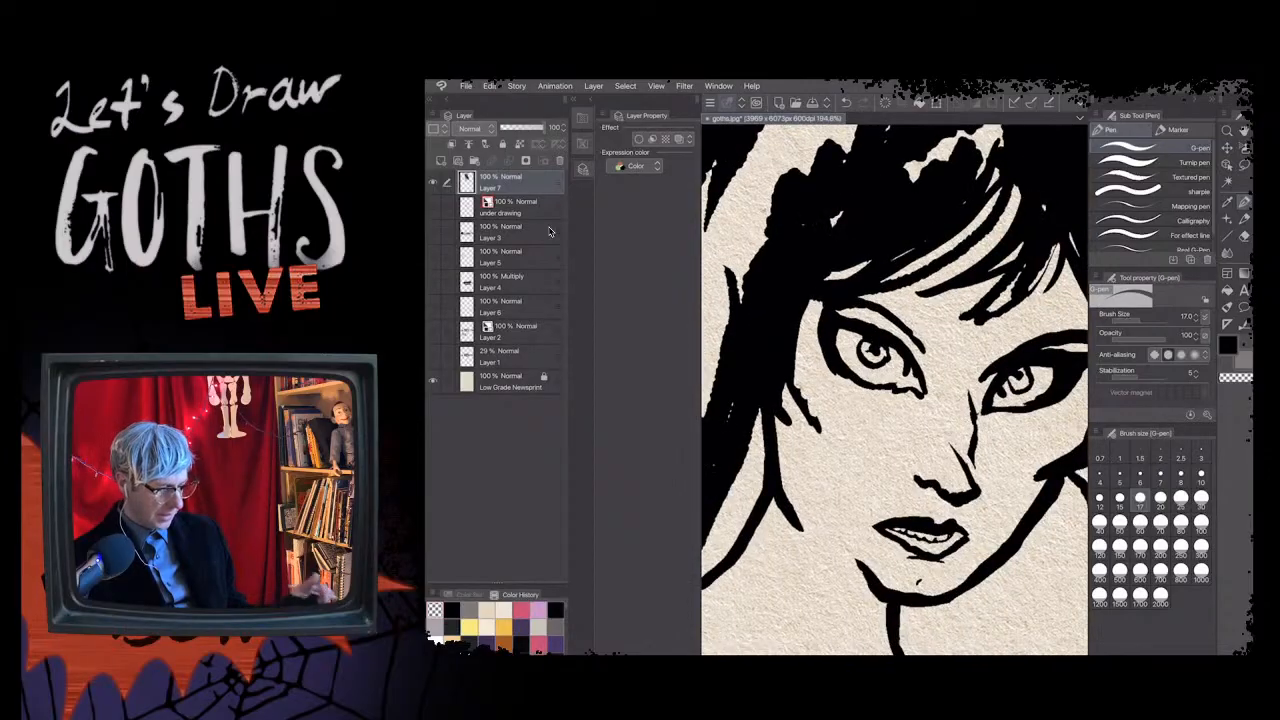
{"action": "key", "text": "ctrl+minus"}
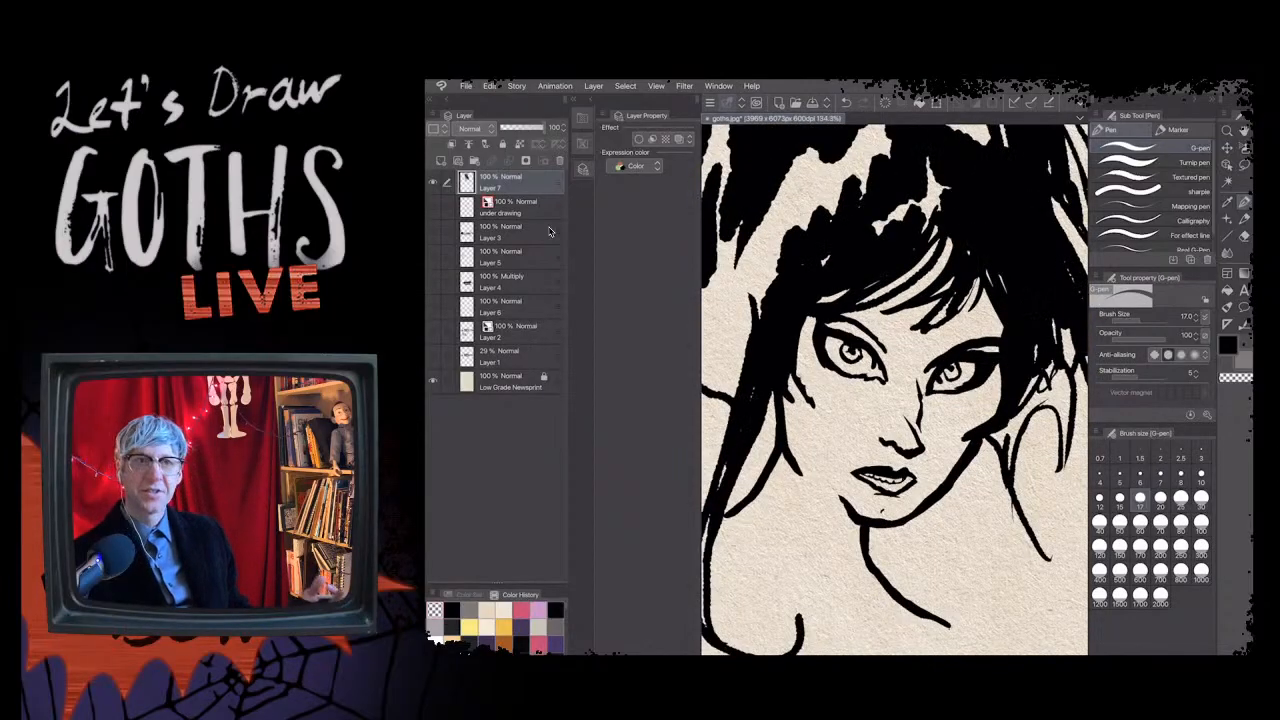
{"action": "key", "text": "ctrl+minus"}
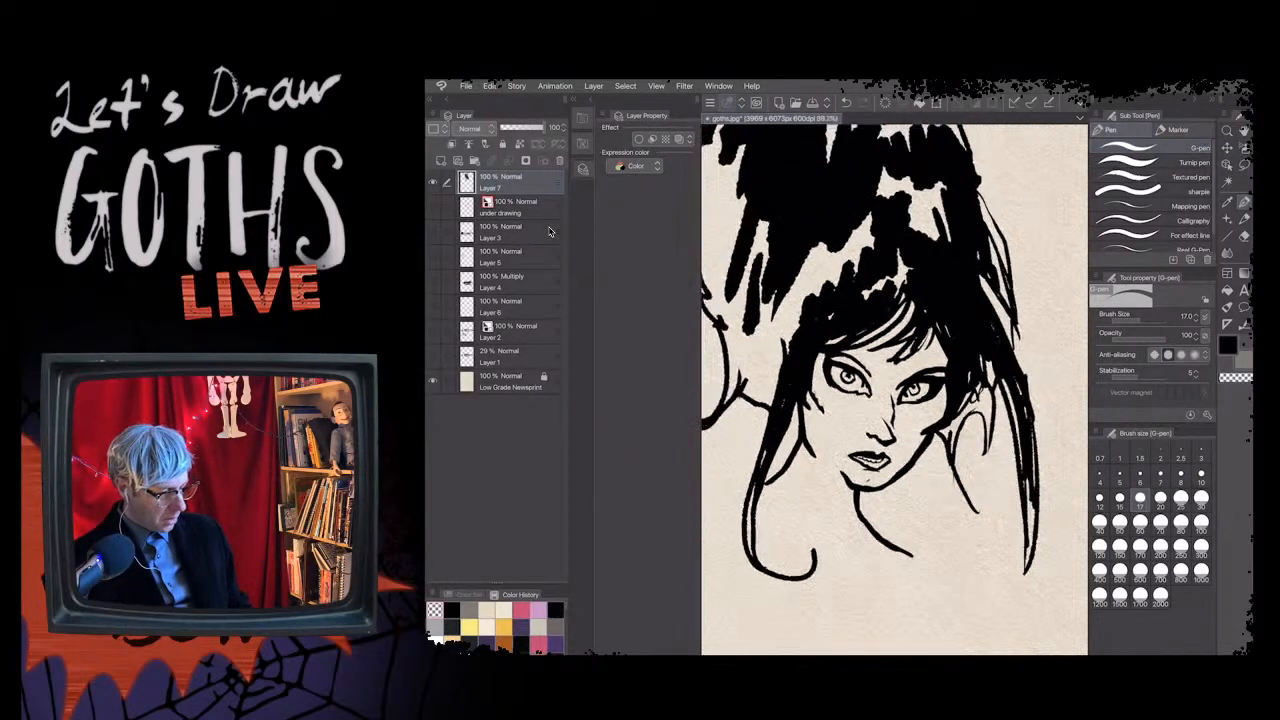
{"action": "key", "text": "ctrl+minus"}
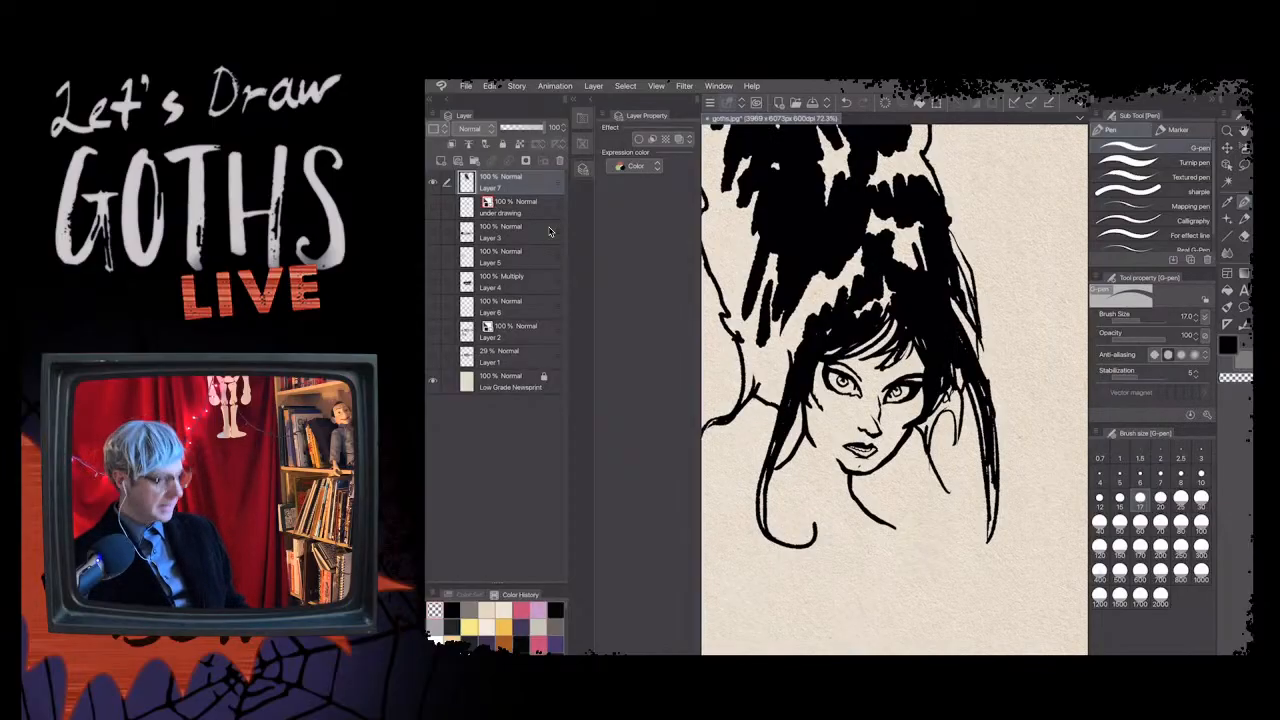
{"action": "scroll", "coordinate": [894, 389], "scroll_direction": "down", "scroll_amount": 2}
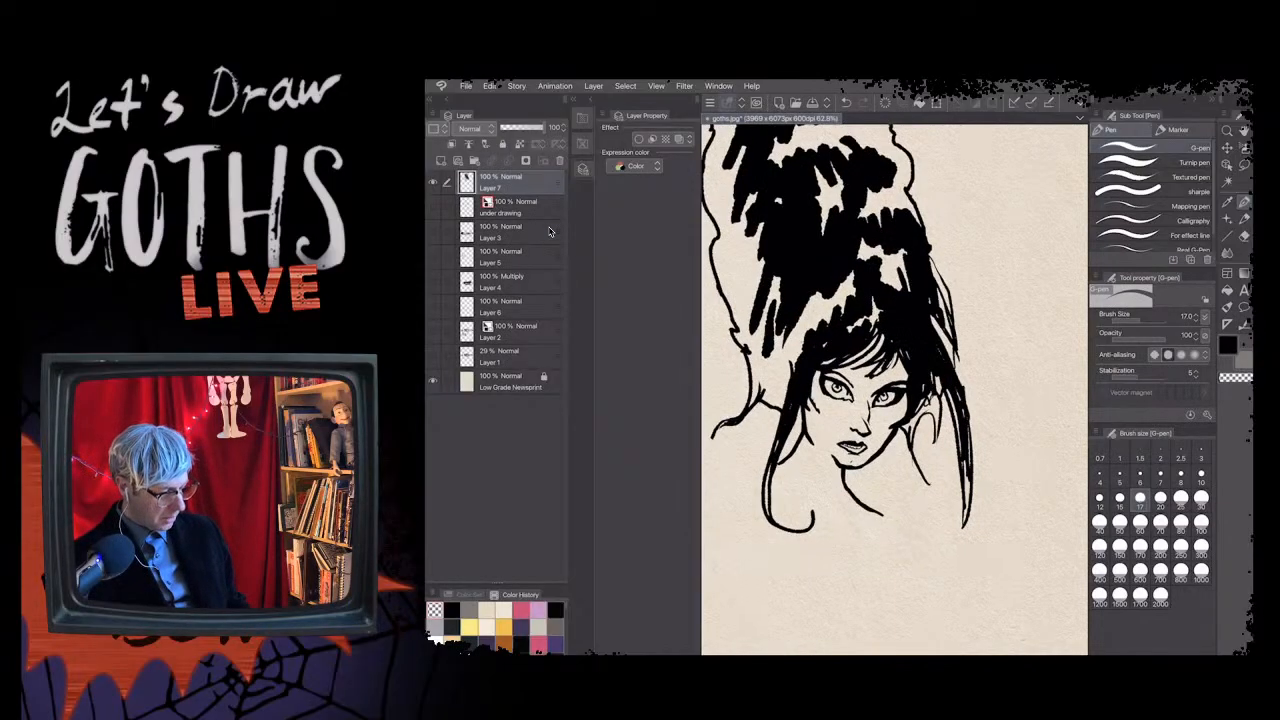
- Set the G-pen size to 25 and fill in the fringe strands above the woman's eyes with black
{"action": "scroll", "coordinate": [894, 389], "scroll_direction": "up", "scroll_amount": 1}
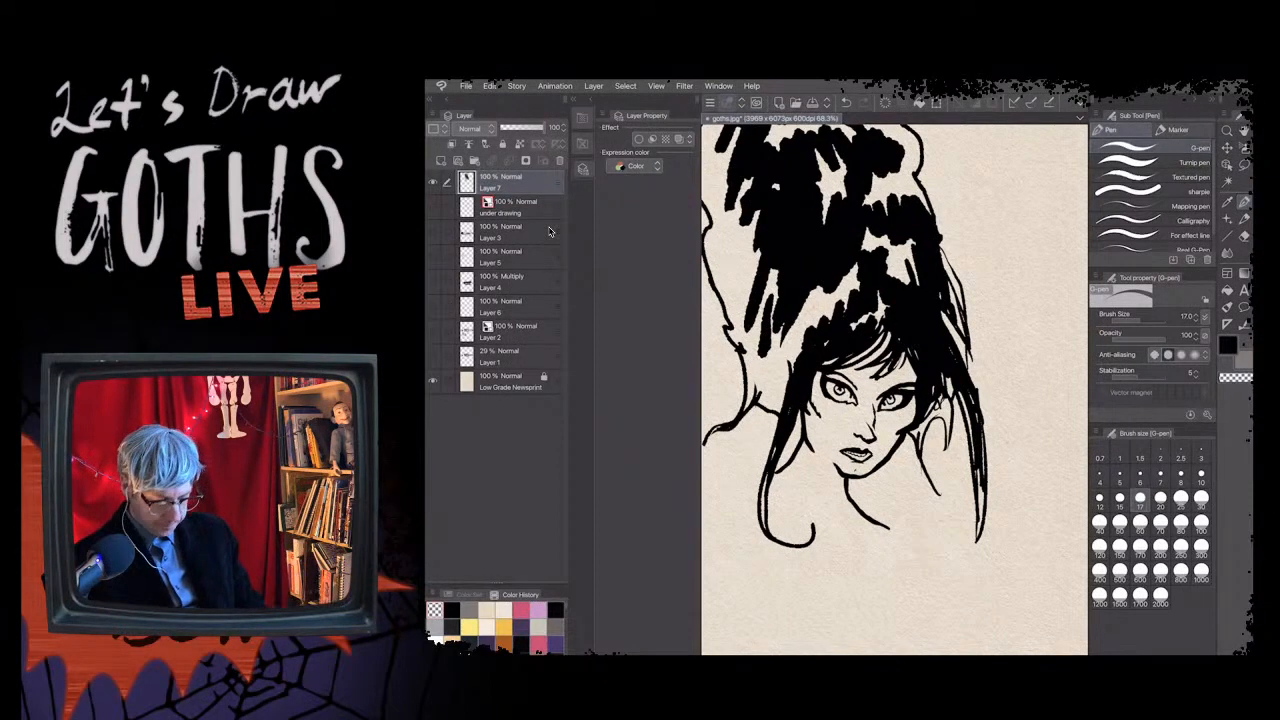
{"action": "key", "text": "]"}
{"action": "key", "text": "]"}
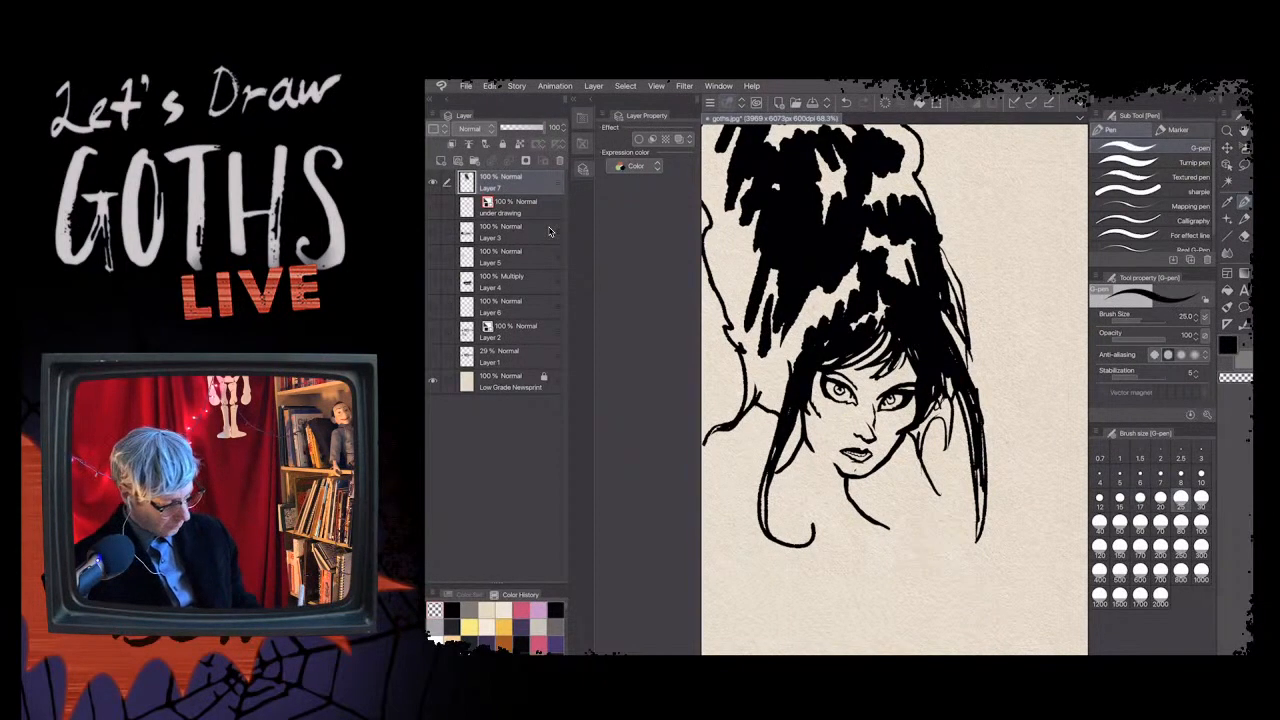
{"action": "mouse_move", "coordinate": [886, 338]}
{"action": "left_mouse_down"}
{"action": "mouse_move", "coordinate": [852, 380]}
{"action": "mouse_move", "coordinate": [831, 377]}
{"action": "mouse_move", "coordinate": [845, 372]}
{"action": "left_mouse_up"}
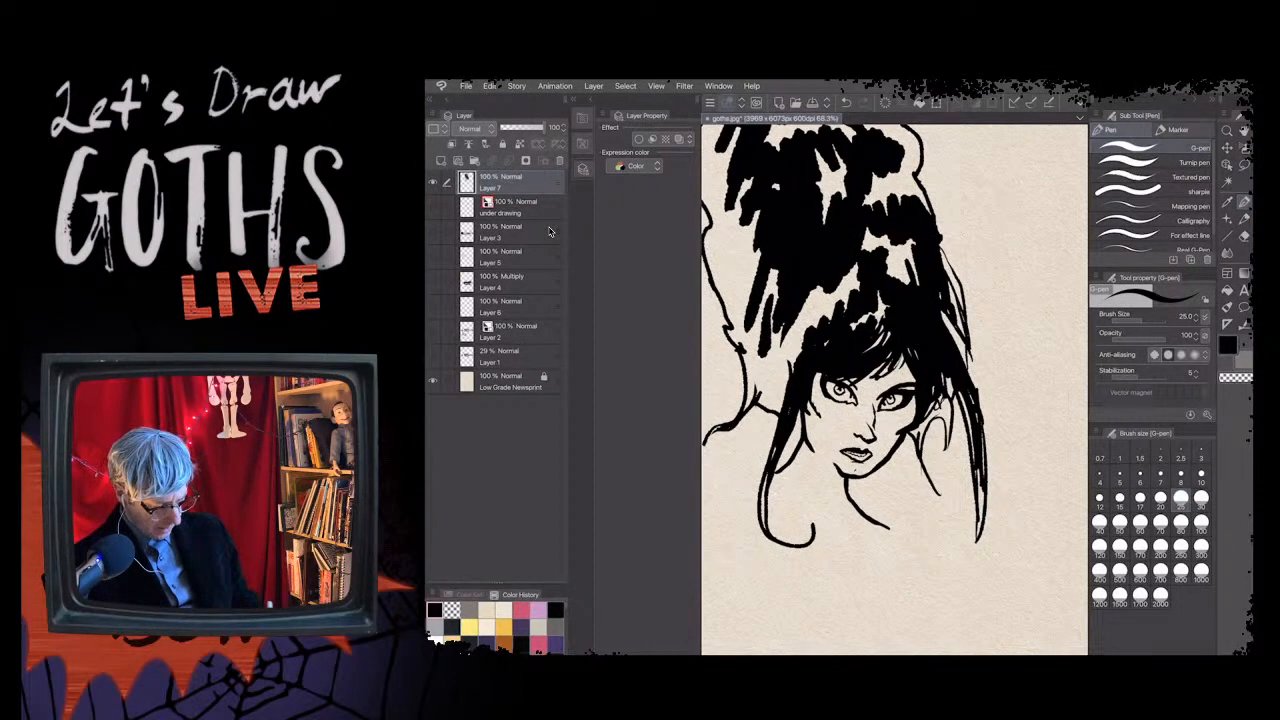
{"action": "key", "text": "c"}
{"action": "left_click_drag", "start_coordinate": [951, 423], "coordinate": [952, 432]}
{"action": "left_click_drag", "start_coordinate": [979, 538], "coordinate": [966, 440]}
{"action": "key", "text": "ctrl+z"}
{"action": "key", "text": "ctrl+z"}
{"action": "key", "text": "ctrl+z"}
{"action": "key", "text": "ctrl+z"}
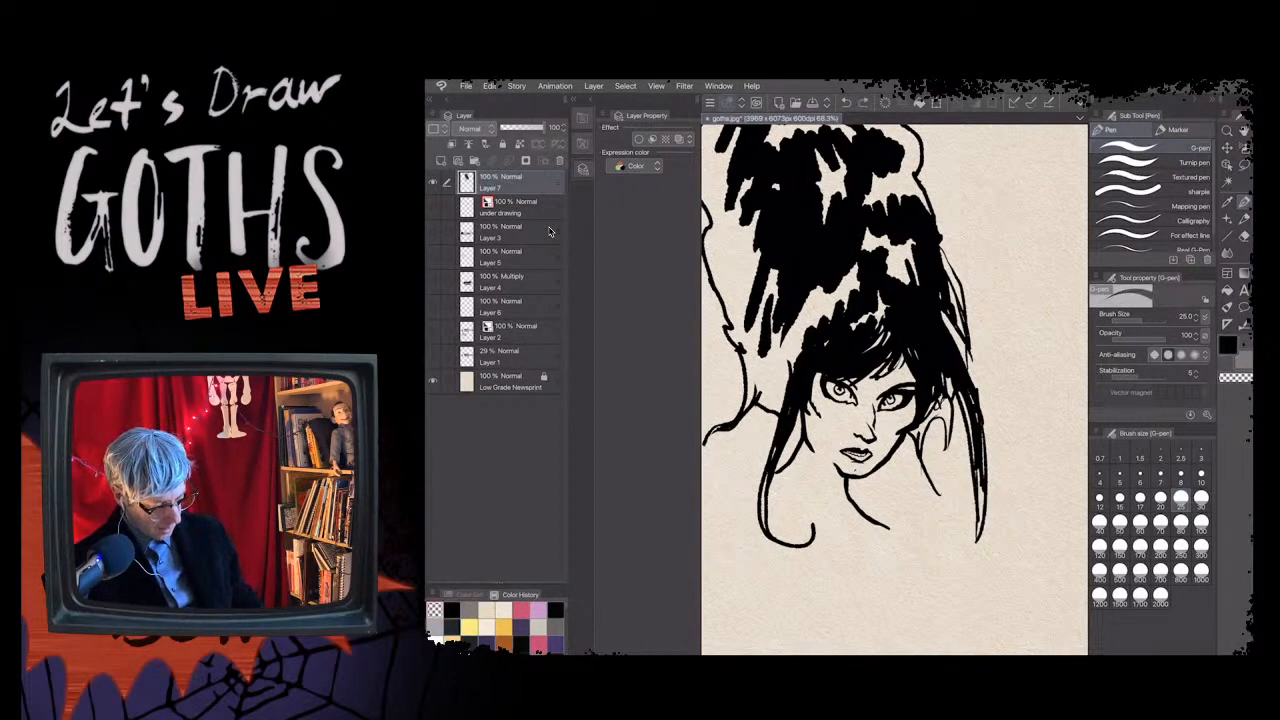
- Trim the tip of the long hair lock beside the face to a point with transparent colour and touch up the fringe strands above the nose
{"action": "left_click_drag", "start_coordinate": [980, 542], "coordinate": [978, 484]}
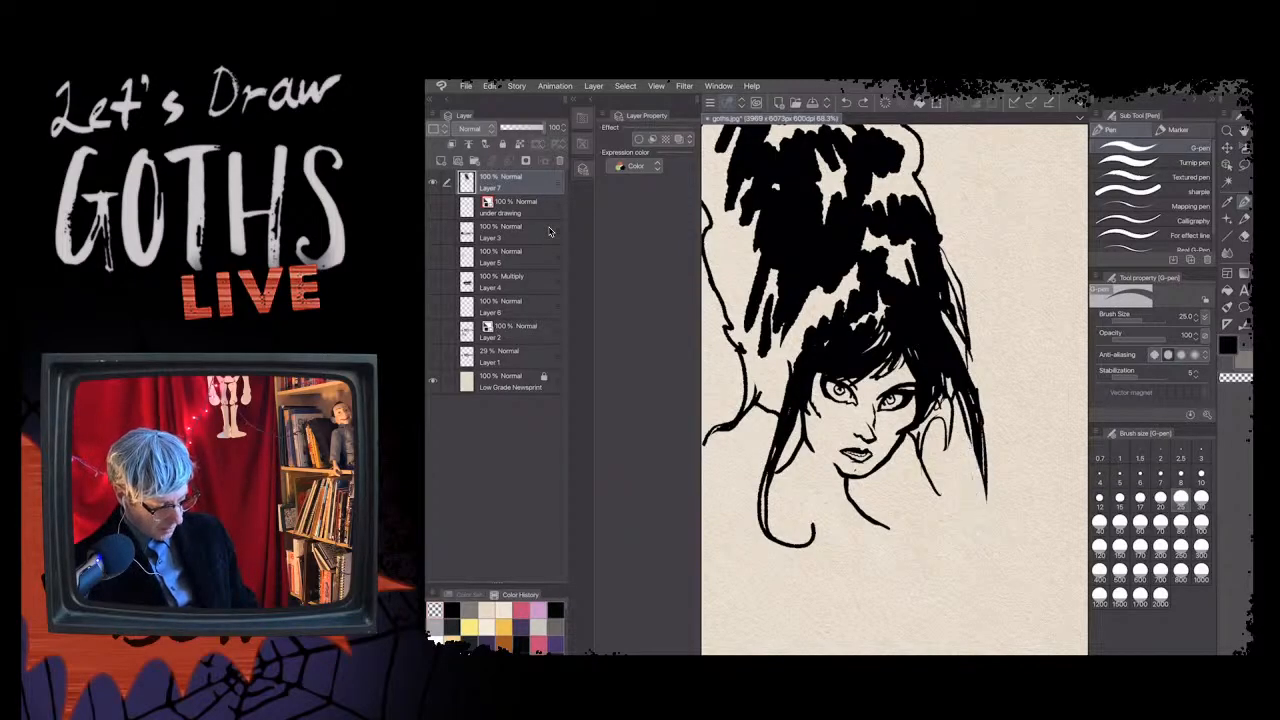
{"action": "mouse_move", "coordinate": [872, 358]}
{"action": "left_mouse_down"}
{"action": "mouse_move", "coordinate": [896, 378]}
{"action": "mouse_move", "coordinate": [906, 364]}
{"action": "mouse_move", "coordinate": [886, 382]}
{"action": "mouse_move", "coordinate": [889, 362]}
{"action": "left_mouse_up"}
{"action": "key", "text": "c"}
{"action": "key", "text": "ctrl+z"}
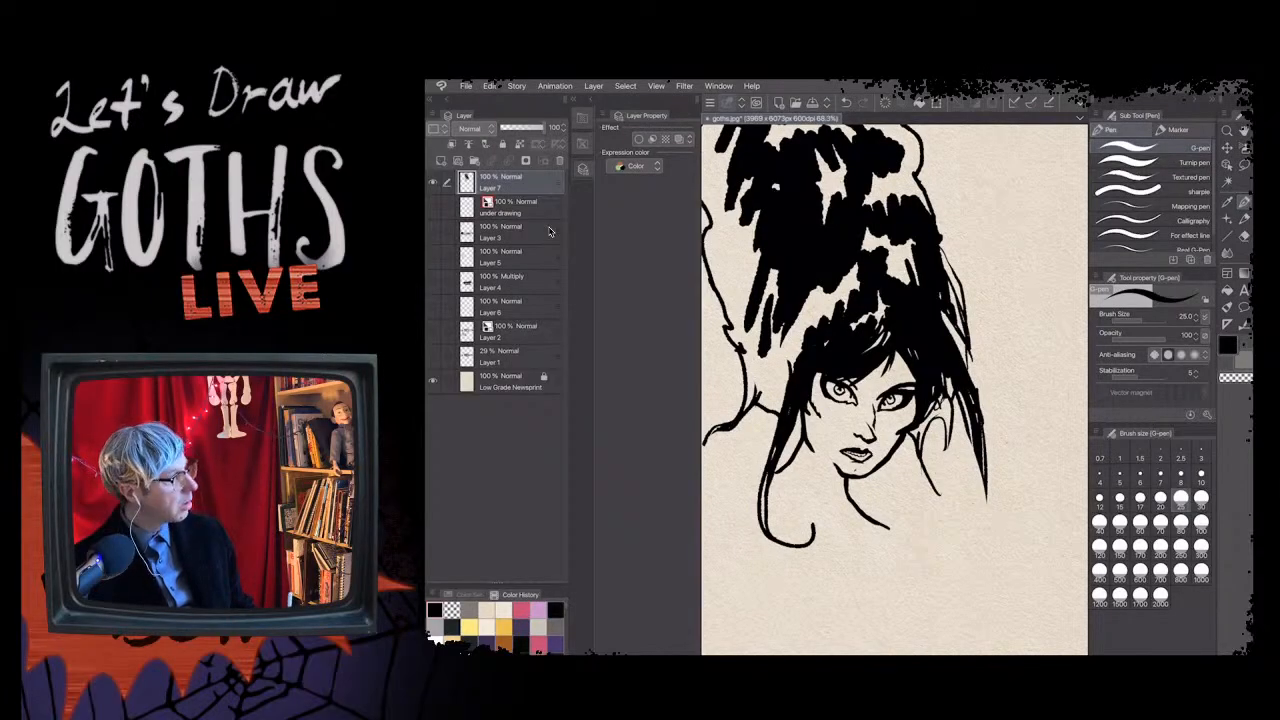
{"action": "left_click_drag", "start_coordinate": [889, 357], "coordinate": [878, 377]}
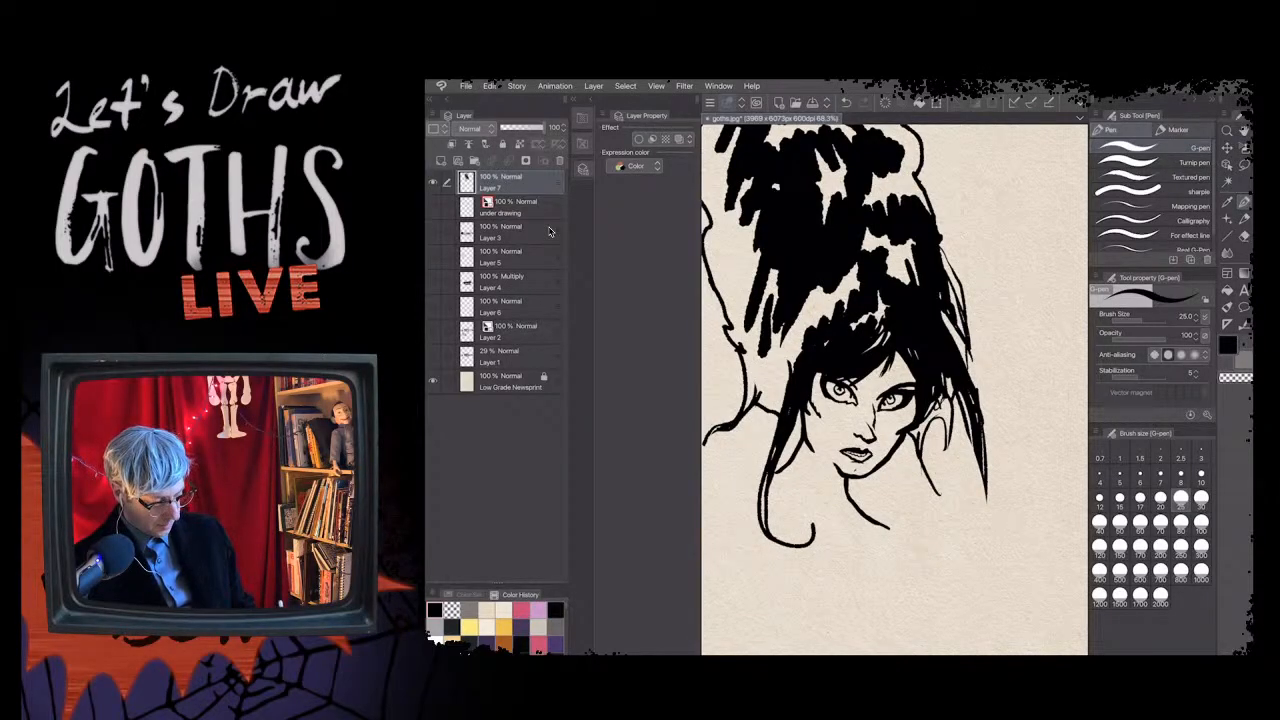
- Show the under drawing layer beneath the inks and make it the active layer
{"action": "scroll", "coordinate": [990, 305], "scroll_direction": "down", "scroll_amount": 2}
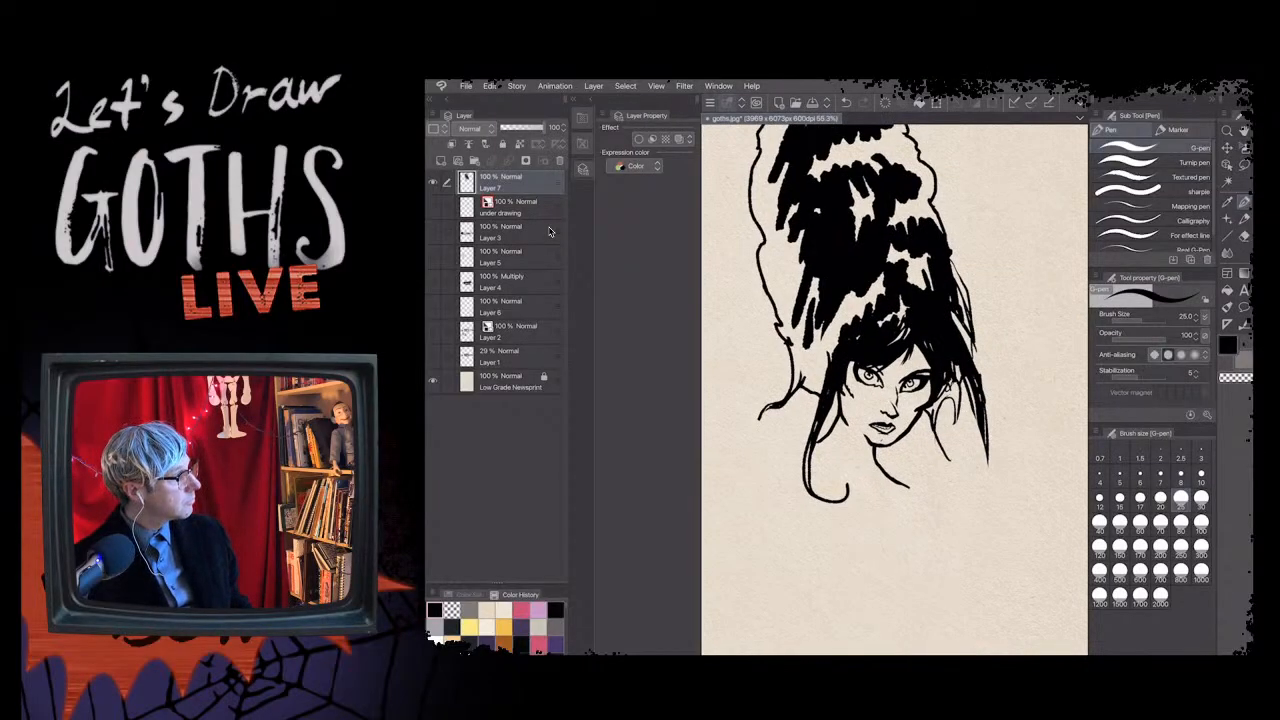
{"action": "scroll", "coordinate": [990, 368], "scroll_direction": "down", "scroll_amount": 2}
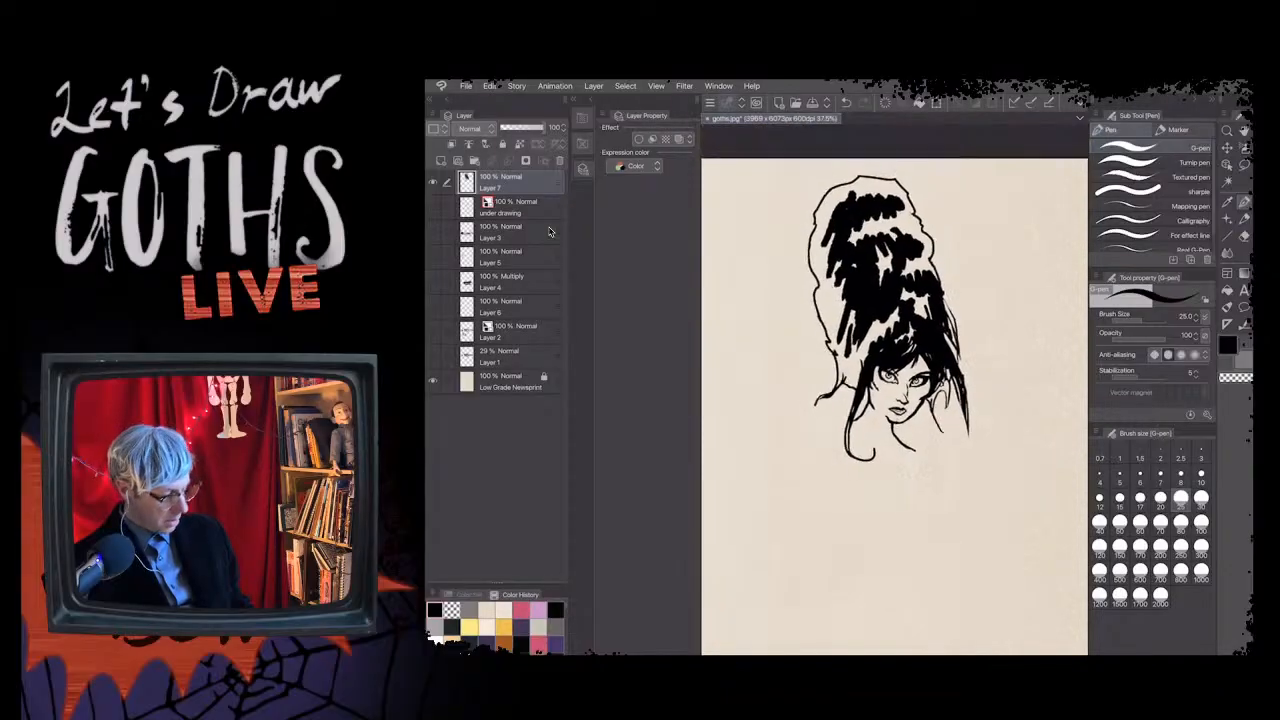
{"action": "scroll", "coordinate": [920, 330], "scroll_direction": "down", "scroll_amount": 3}
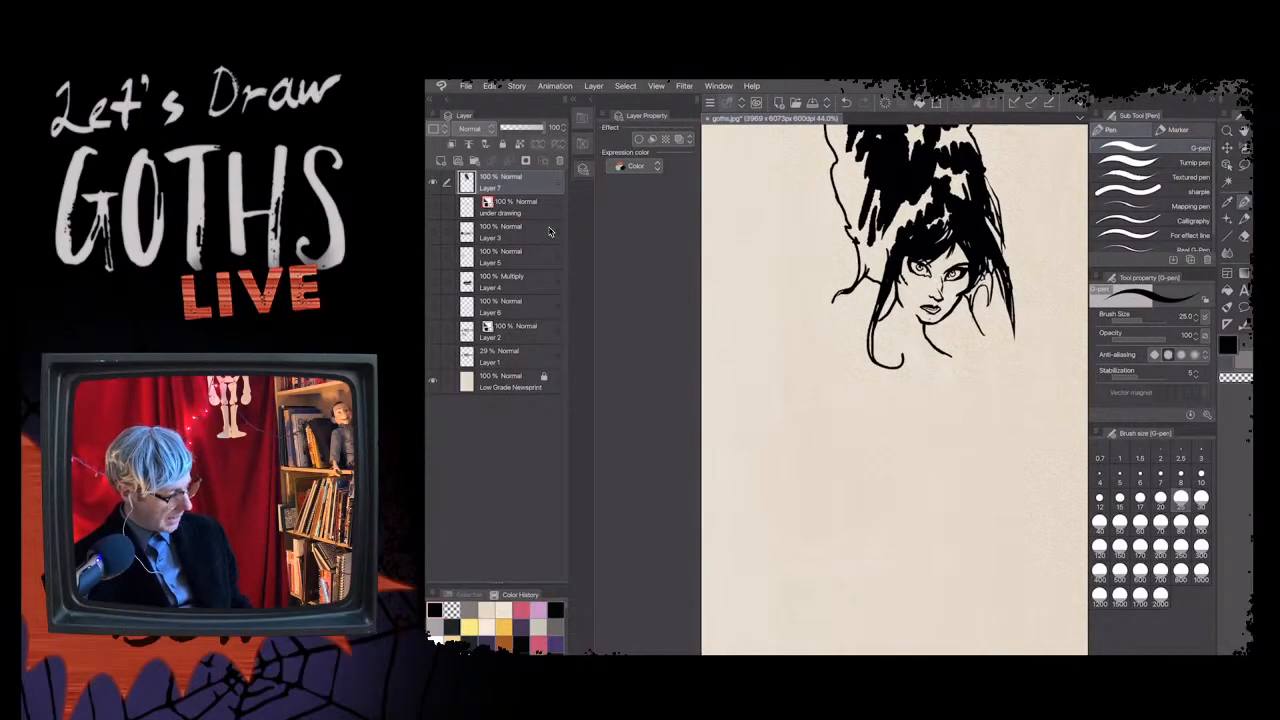
{"action": "left_click", "coordinate": [433, 206]}
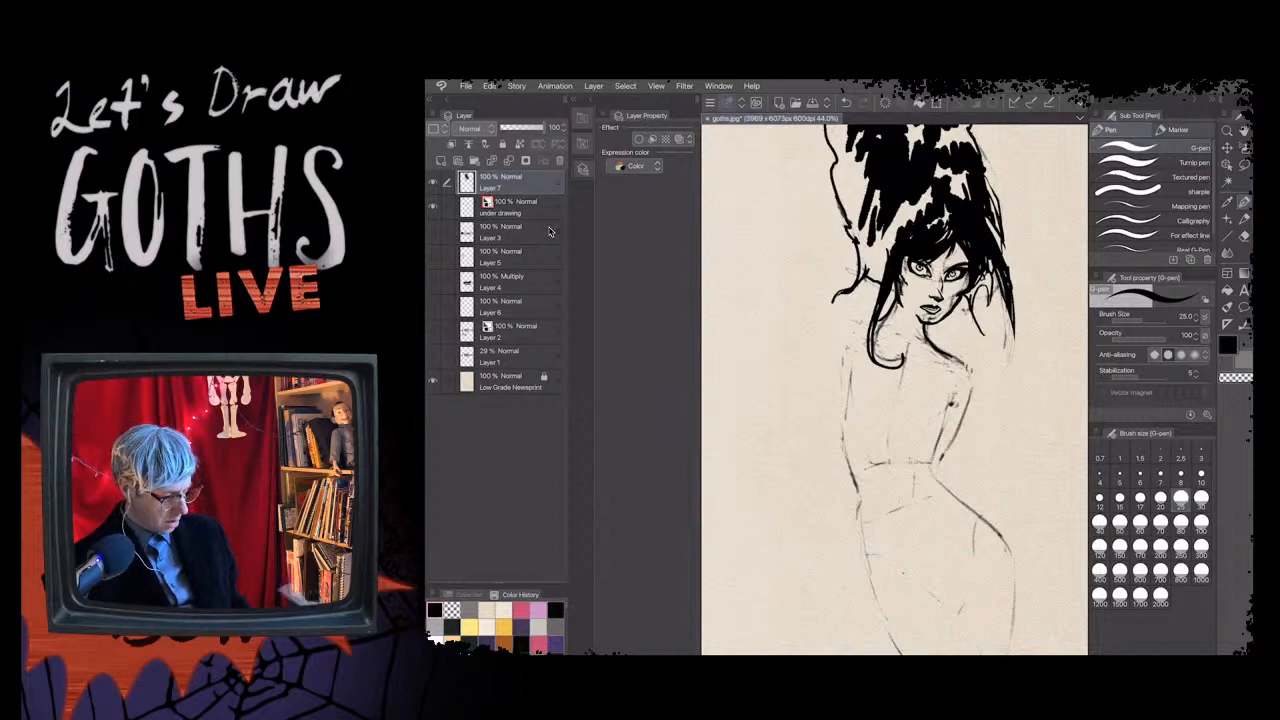
{"action": "scroll", "coordinate": [894, 389], "scroll_direction": "up", "scroll_amount": 2}
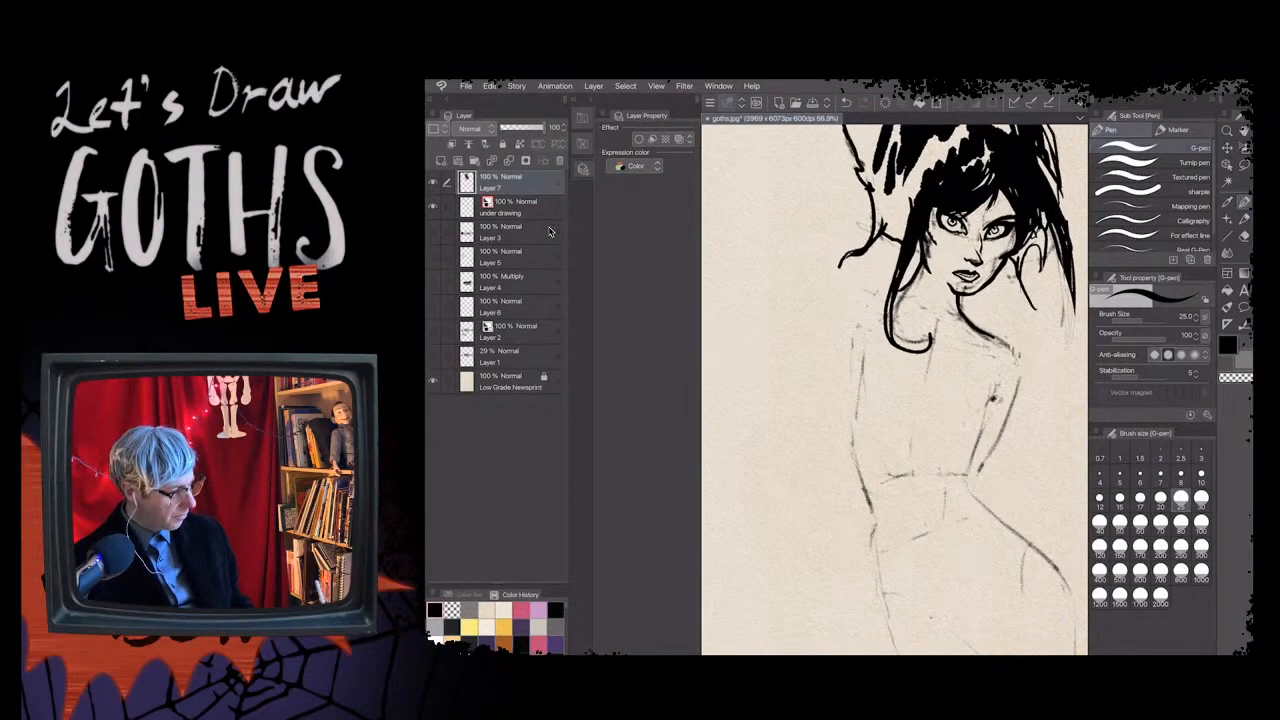
{"action": "scroll", "coordinate": [929, 491], "scroll_direction": "up", "scroll_amount": 4}
{"action": "scroll", "coordinate": [894, 389], "scroll_direction": "up", "scroll_amount": 2}
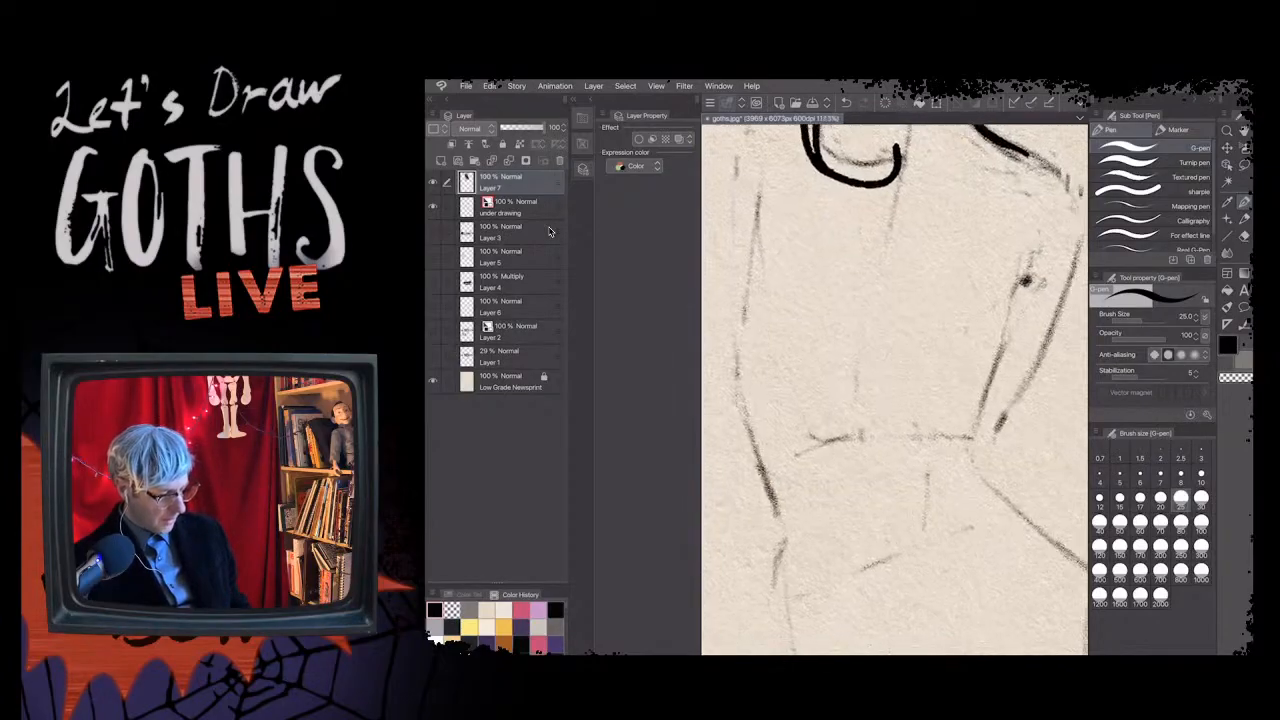
{"action": "scroll", "coordinate": [894, 389], "scroll_direction": "down", "scroll_amount": 1}
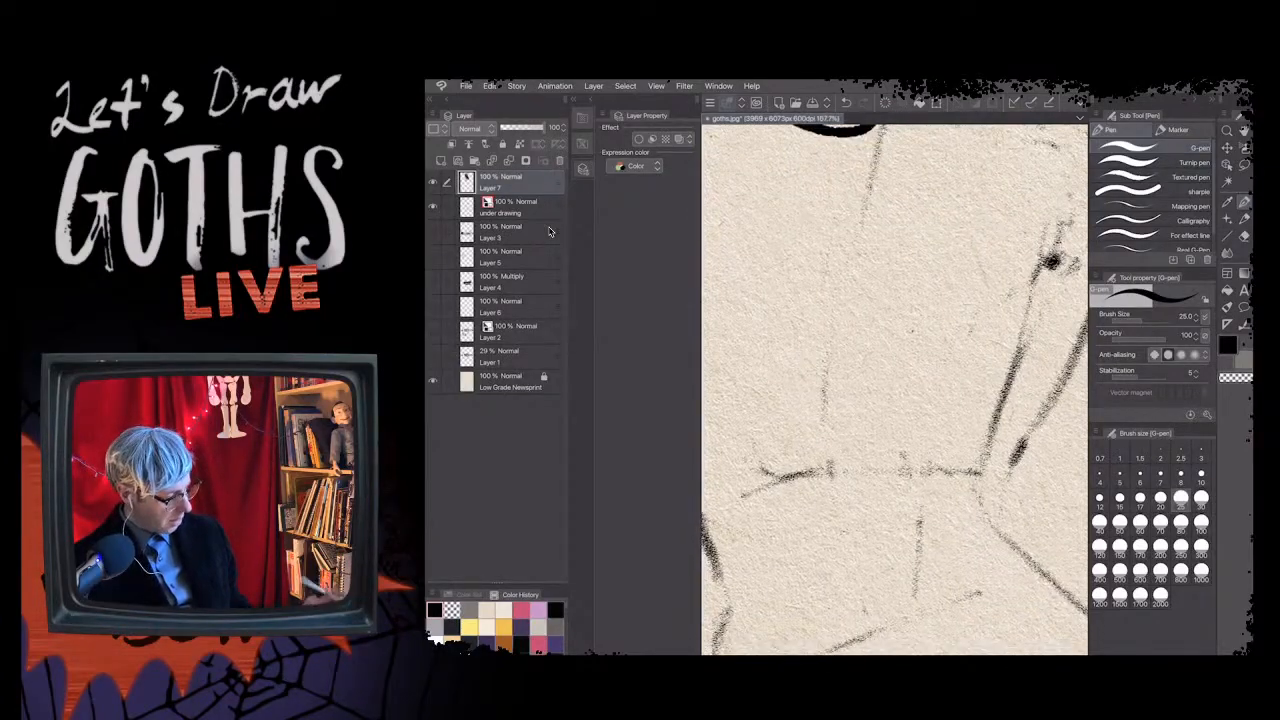
{"action": "left_click", "coordinate": [510, 207]}
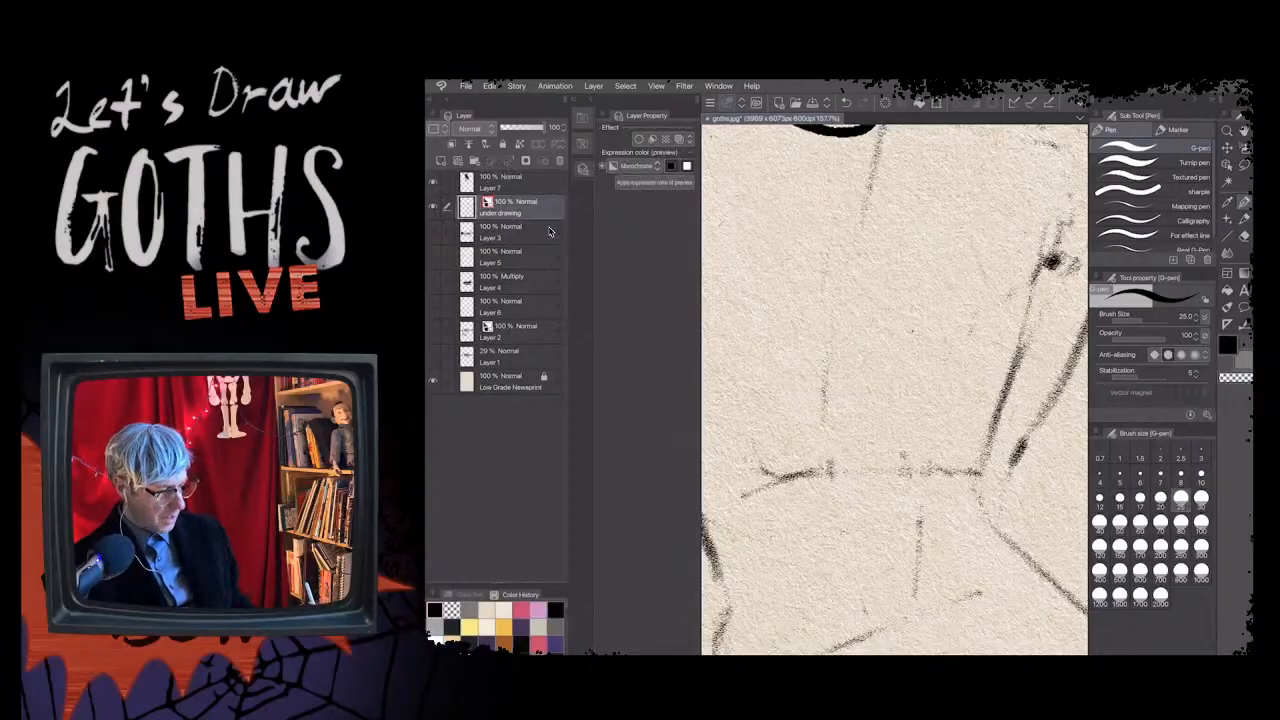
- Examine the under drawing's monochrome pencil strokes along the torso and waist at high magnification
{"action": "scroll", "coordinate": [1062, 469], "scroll_direction": "up", "scroll_amount": 3}
{"action": "key", "text": "ctrl+plus"}
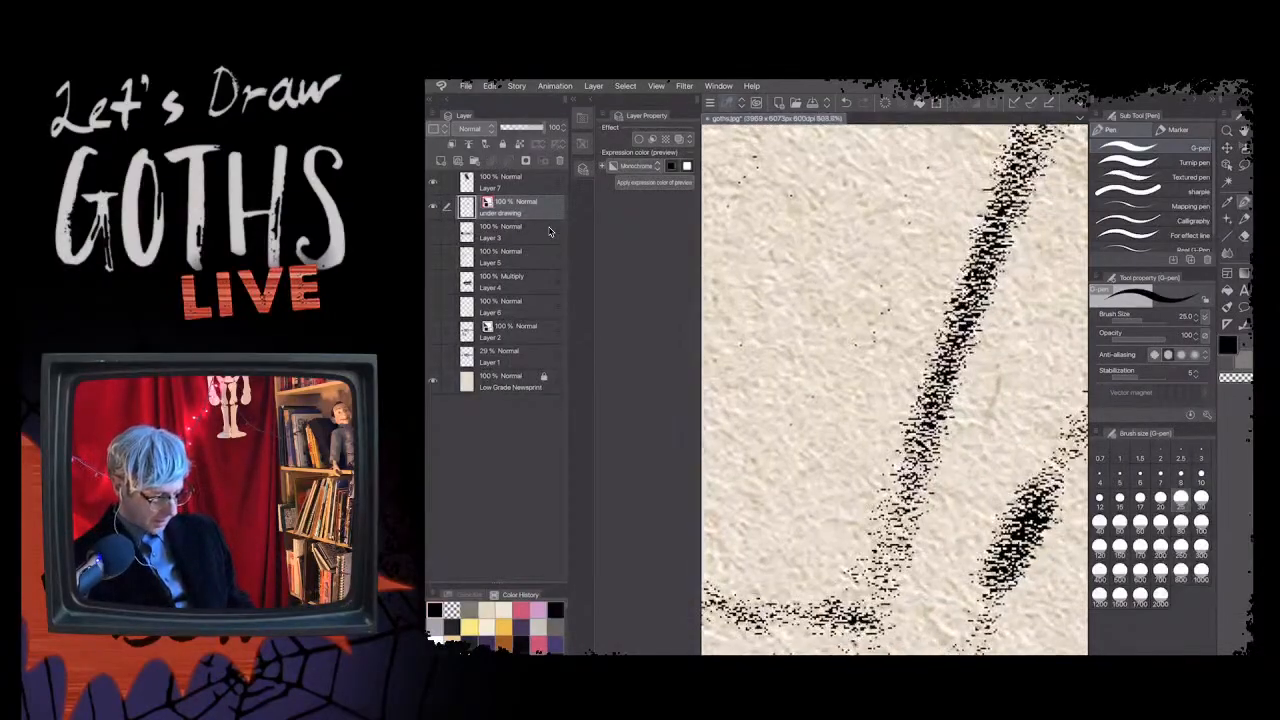
{"action": "key", "text": "ctrl+plus"}
{"action": "scroll", "coordinate": [894, 389], "scroll_direction": "down", "scroll_amount": 2}
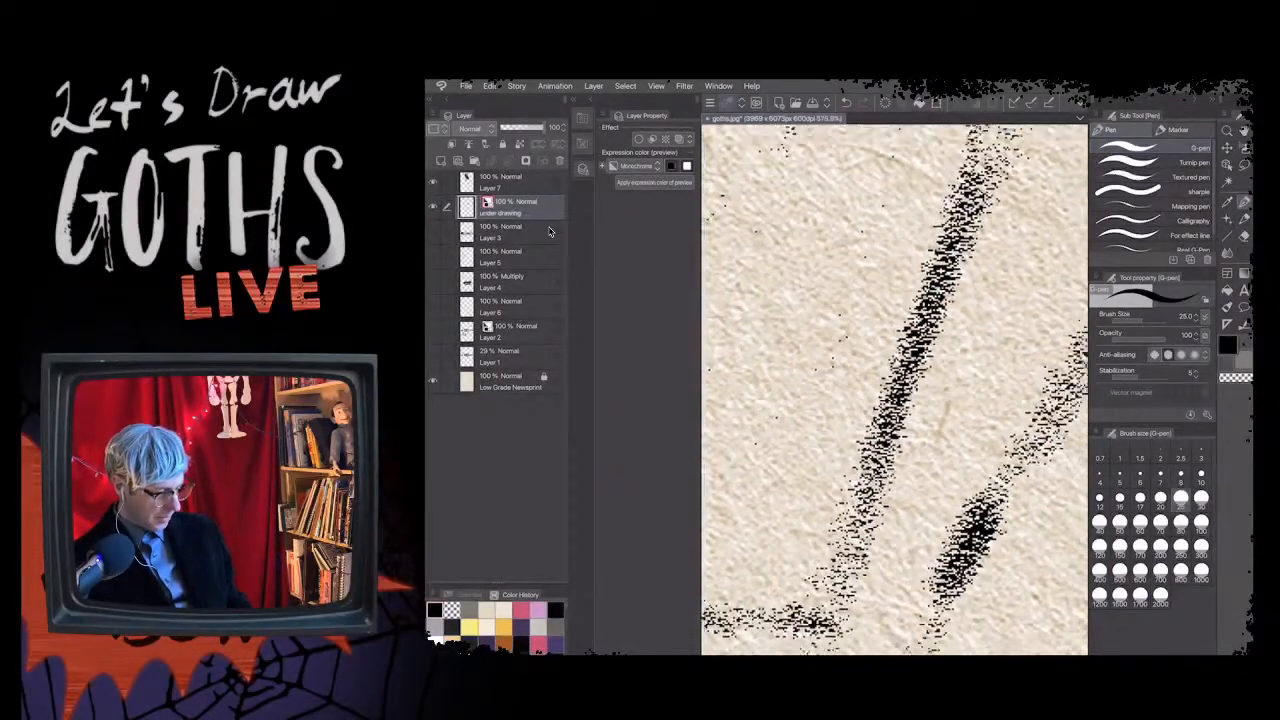
{"action": "scroll", "coordinate": [894, 389], "scroll_direction": "up", "scroll_amount": 2}
{"action": "key", "text": "ctrl+plus"}
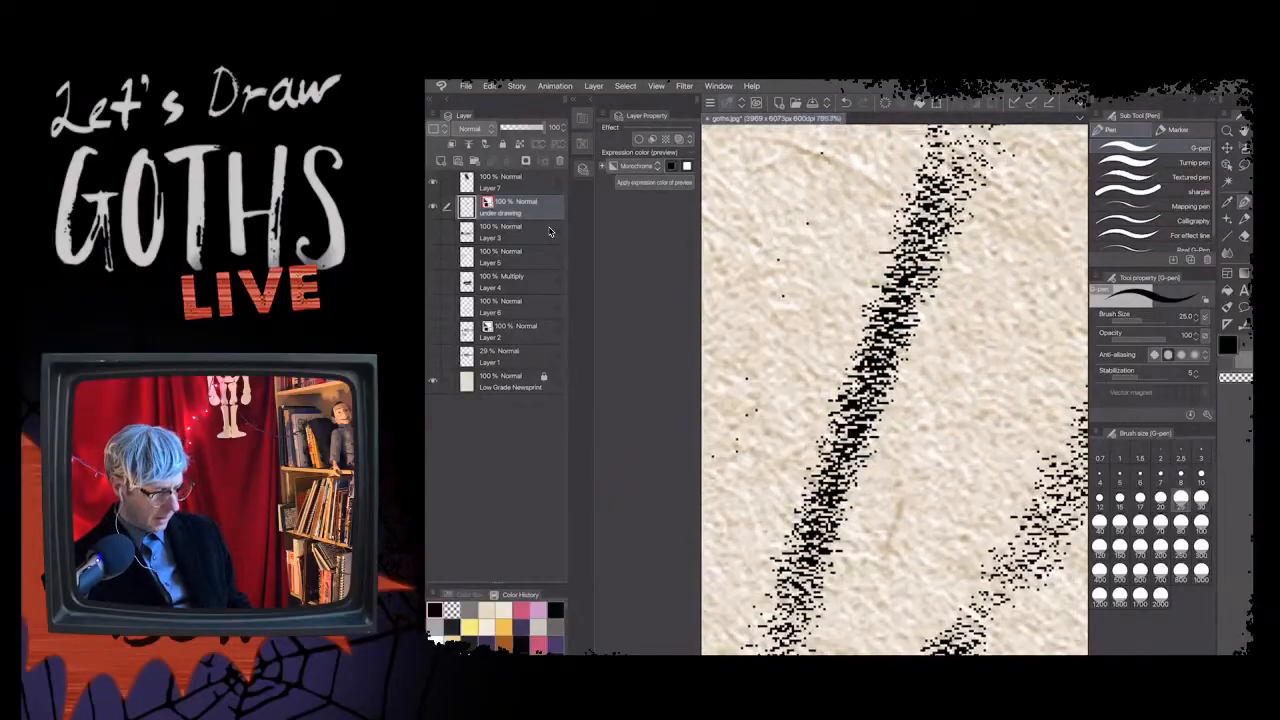
{"action": "scroll", "coordinate": [894, 389], "scroll_direction": "down", "scroll_amount": 2}
{"action": "scroll", "coordinate": [894, 389], "scroll_direction": "up", "scroll_amount": 2}
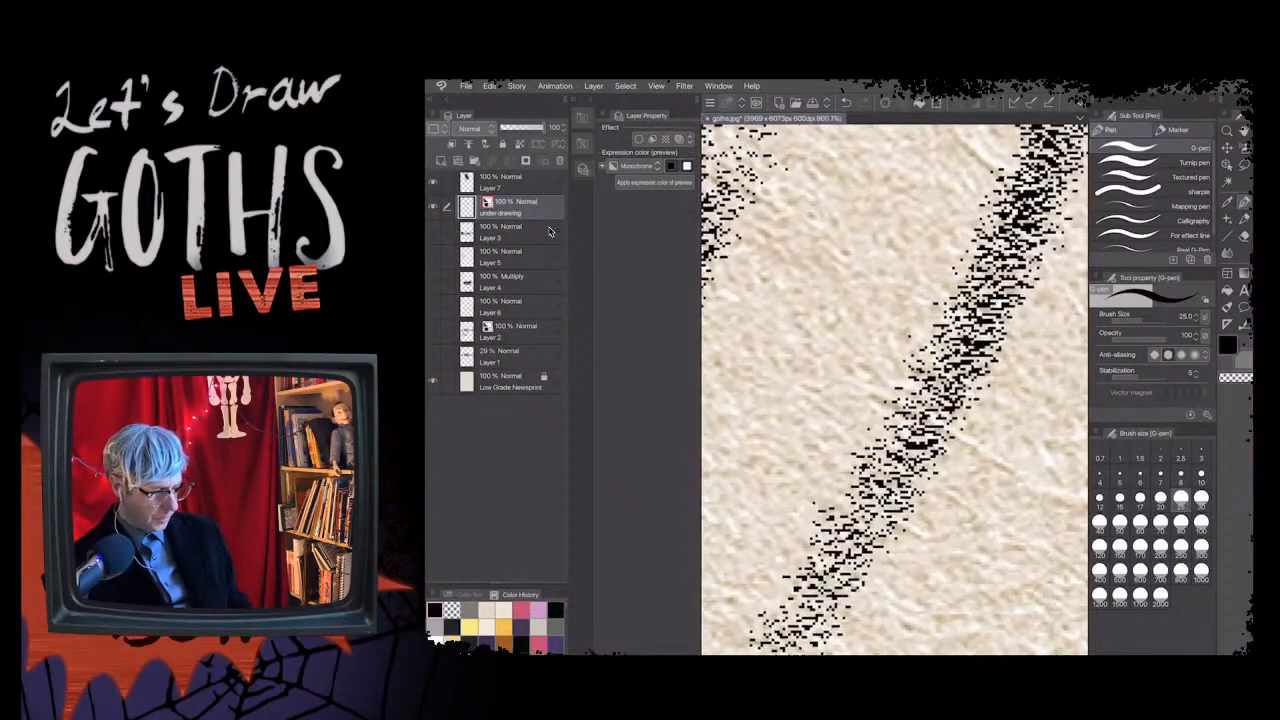
{"action": "scroll", "coordinate": [894, 389], "scroll_direction": "down", "scroll_amount": 5}
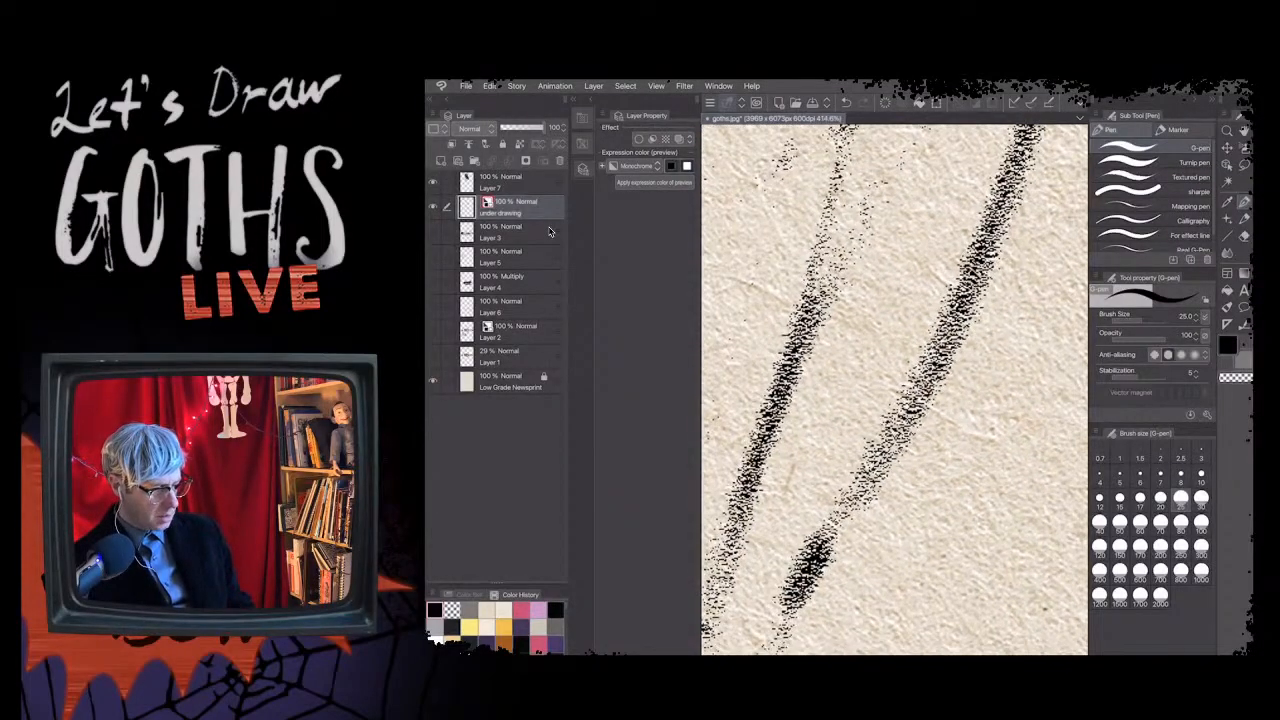
{"action": "key", "text": "ctrl+minus"}
{"action": "key", "text": "ctrl+minus"}
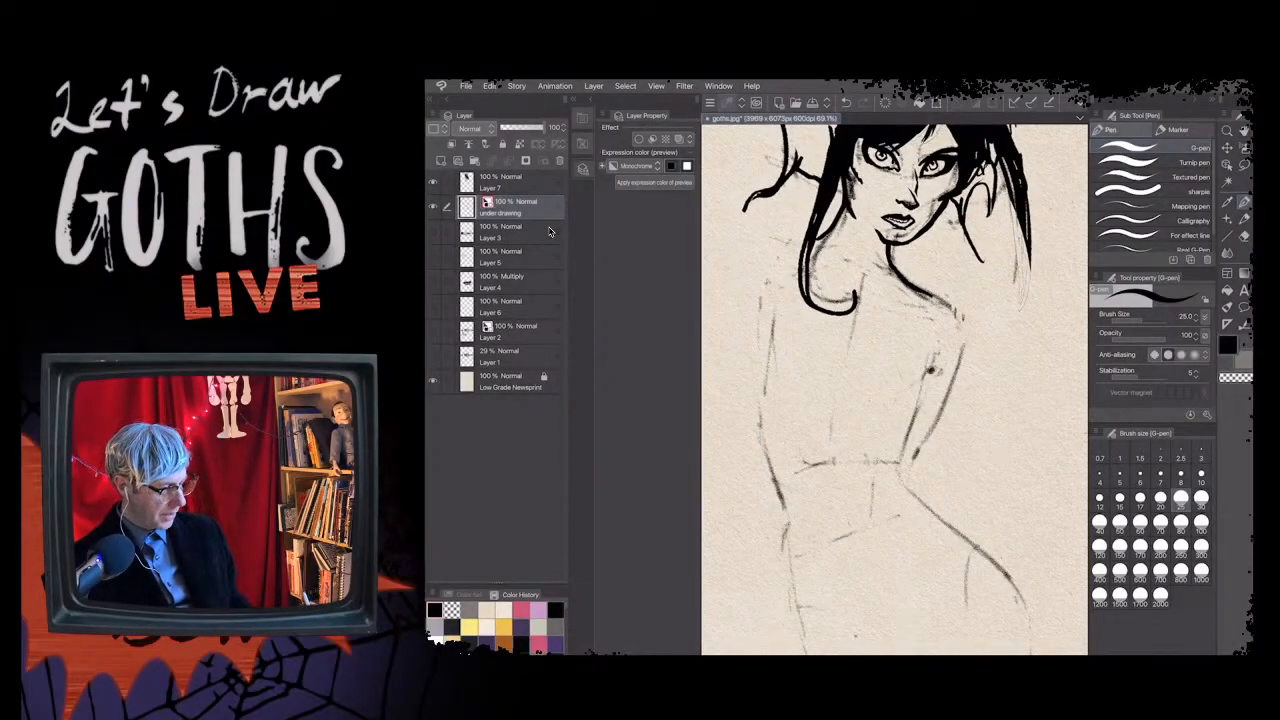
{"action": "key", "text": "ctrl+plus"}
{"action": "key", "text": "ctrl+plus"}
{"action": "key", "text": "ctrl+plus"}
{"action": "key", "text": "ctrl+plus"}
{"action": "key", "text": "ctrl+plus"}
{"action": "key", "text": "ctrl+plus"}
{"action": "key", "text": "ctrl+plus"}
{"action": "key", "text": "ctrl+plus"}
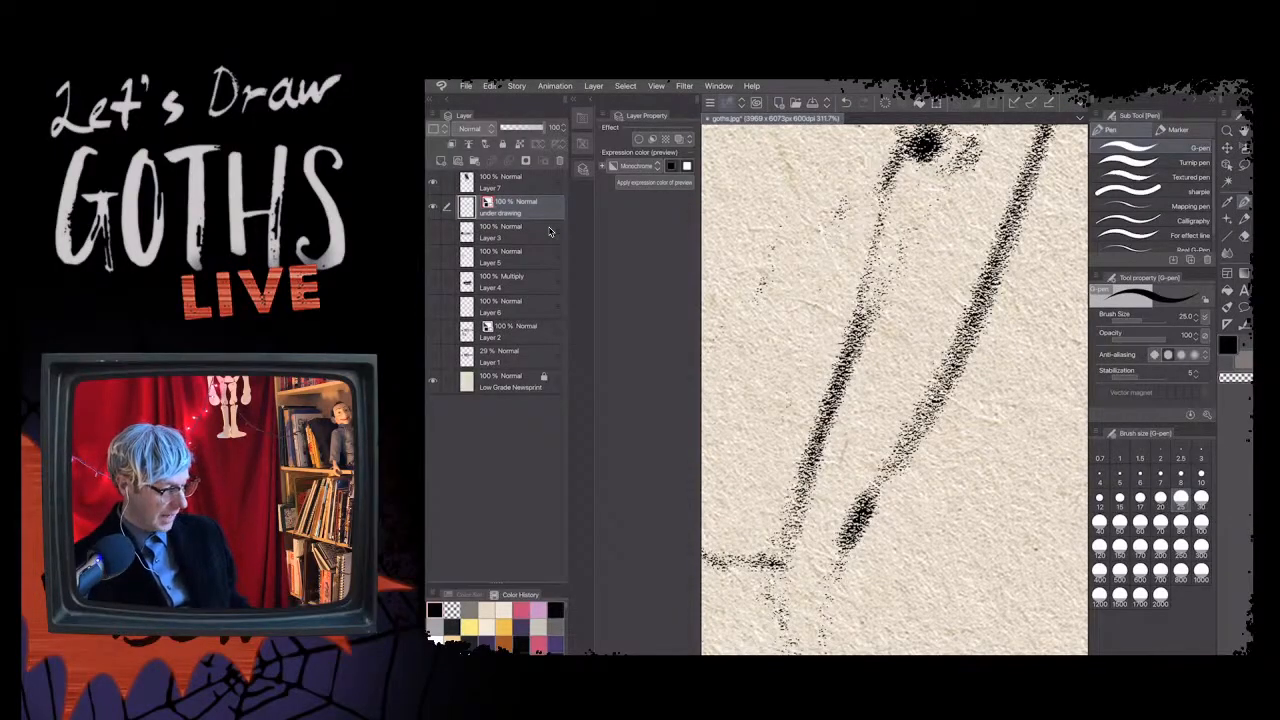
{"action": "key", "text": "ctrl+plus"}
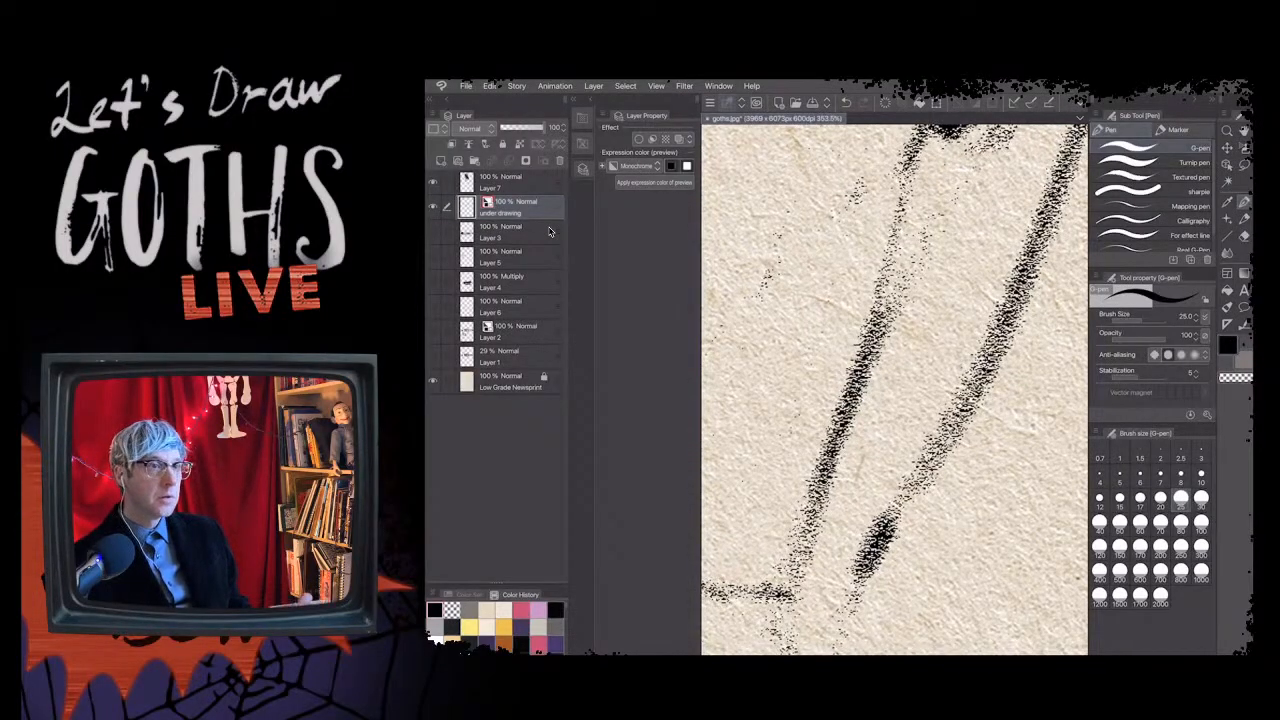
- Set the under drawing layer's expression colour to Color
{"action": "left_click", "coordinate": [637, 166]}
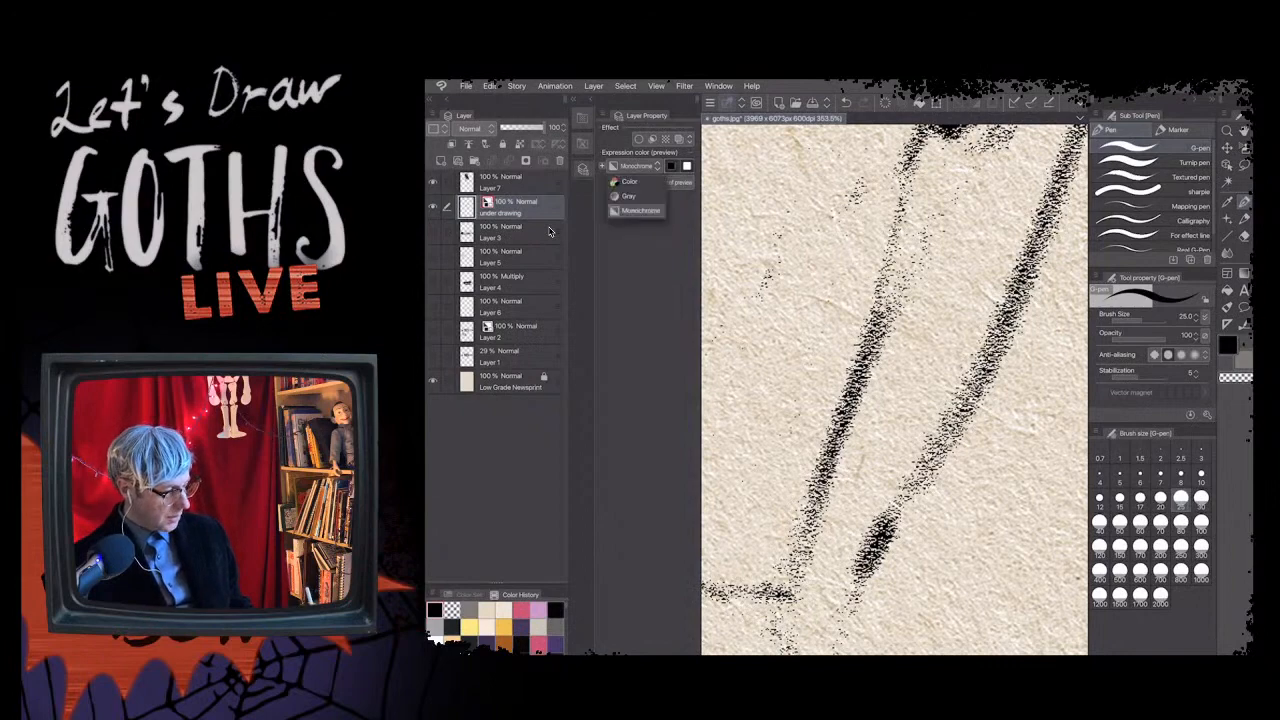
{"action": "left_click", "coordinate": [632, 178]}
{"action": "key", "text": "ctrl+minus"}
{"action": "key", "text": "ctrl+minus"}
{"action": "key", "text": "ctrl+minus"}
{"action": "key", "text": "ctrl+minus"}
{"action": "key", "text": "ctrl+minus"}
{"action": "key", "text": "ctrl+minus"}
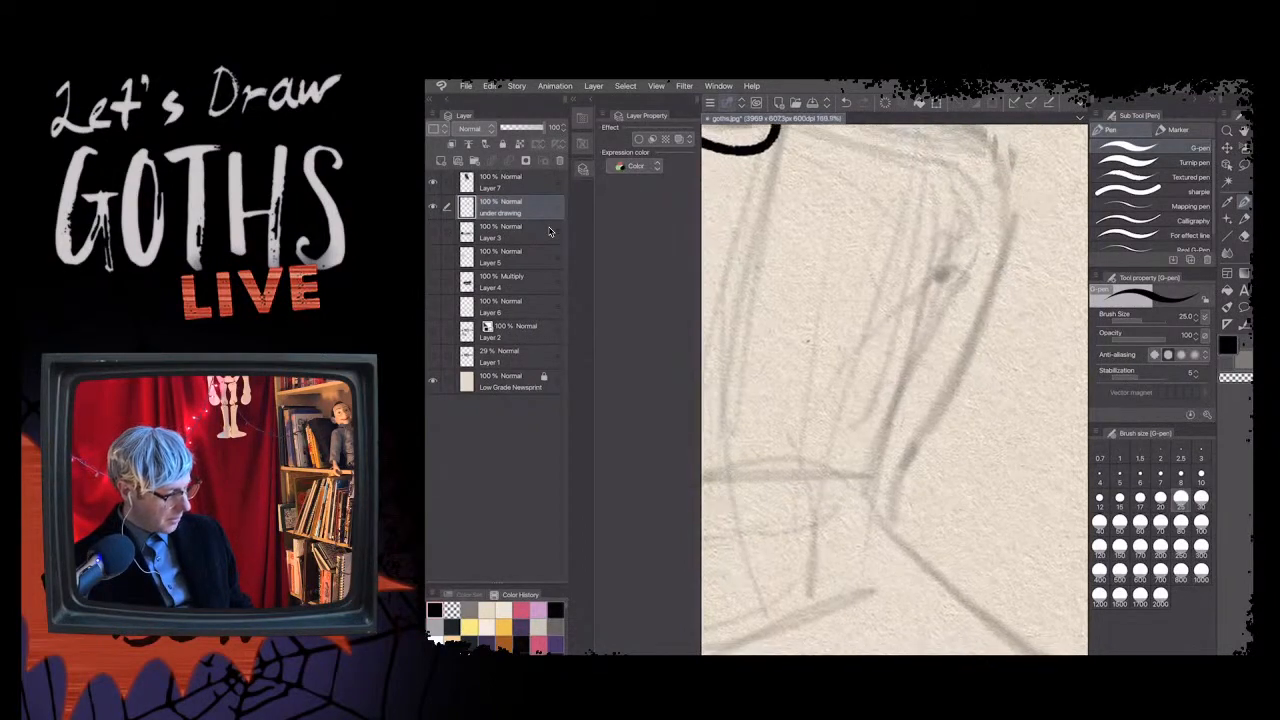
- Examine the under drawing's soft pencil lines up close and across the woman's torso and hips
{"action": "key", "text": "ctrl+plus"}
{"action": "key", "text": "ctrl+plus"}
{"action": "key", "text": "ctrl+plus"}
{"action": "key", "text": "ctrl+plus"}
{"action": "key", "text": "ctrl+plus"}
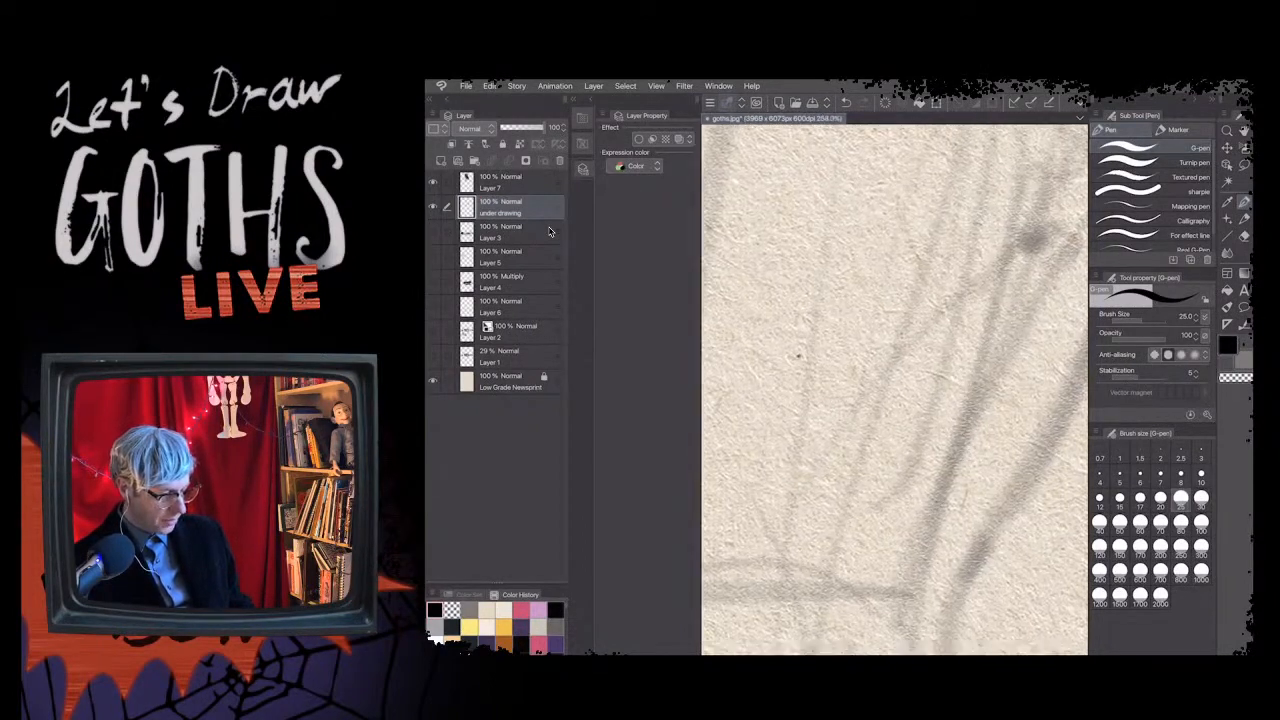
{"action": "key", "text": "ctrl+minus"}
{"action": "key", "text": "ctrl+minus"}
{"action": "key", "text": "ctrl+minus"}
{"action": "key", "text": "ctrl+minus"}
{"action": "key", "text": "ctrl+minus"}
{"action": "key", "text": "ctrl+minus"}
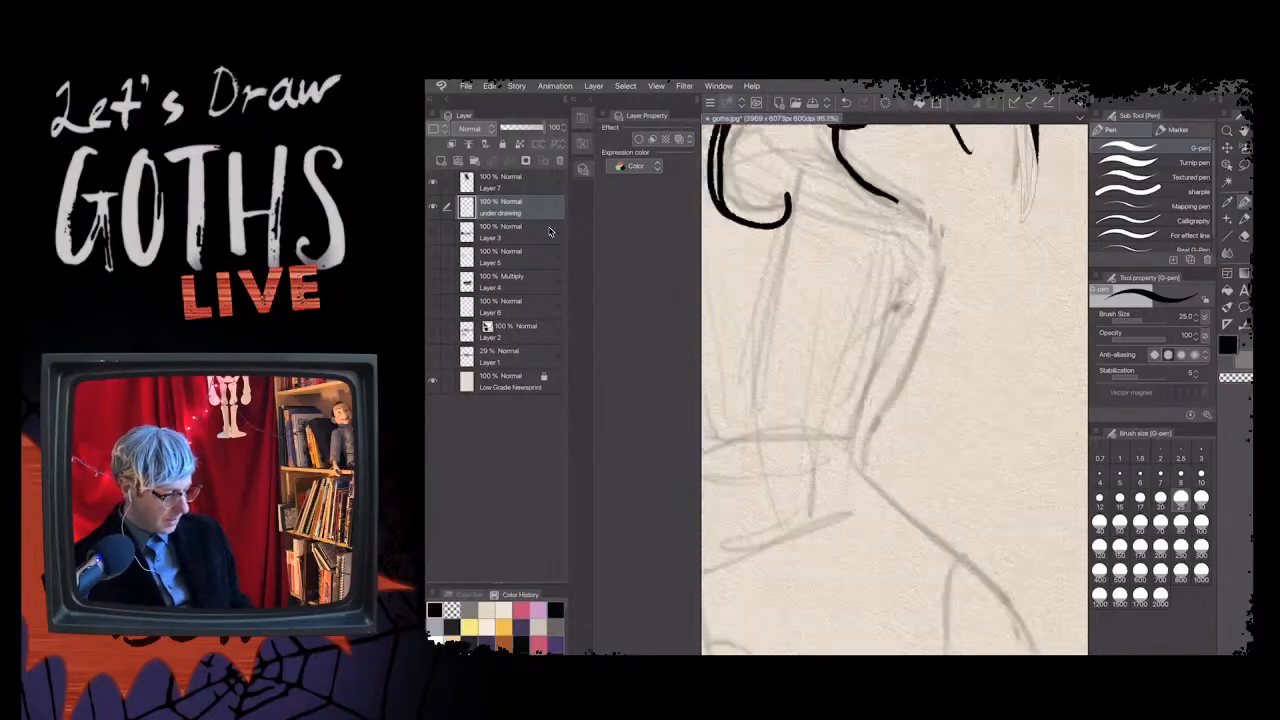
{"action": "key", "text": "ctrl+minus"}
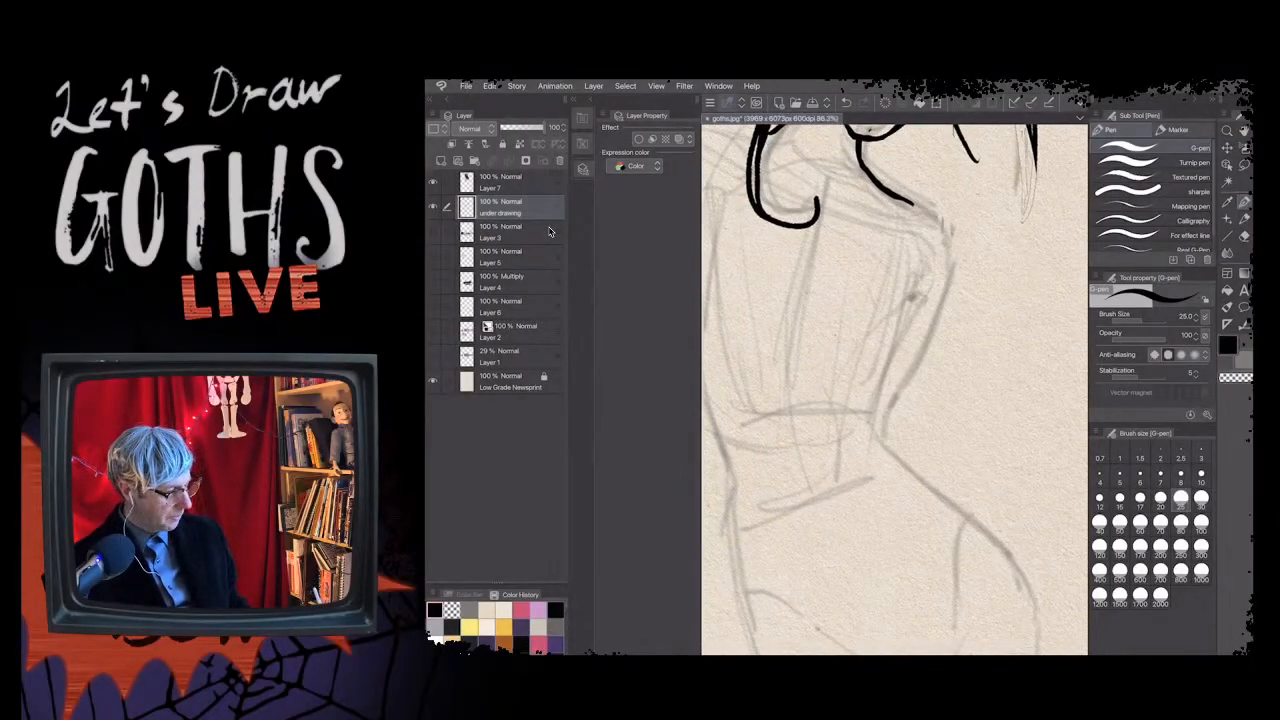
{"action": "key", "text": "ctrl+minus"}
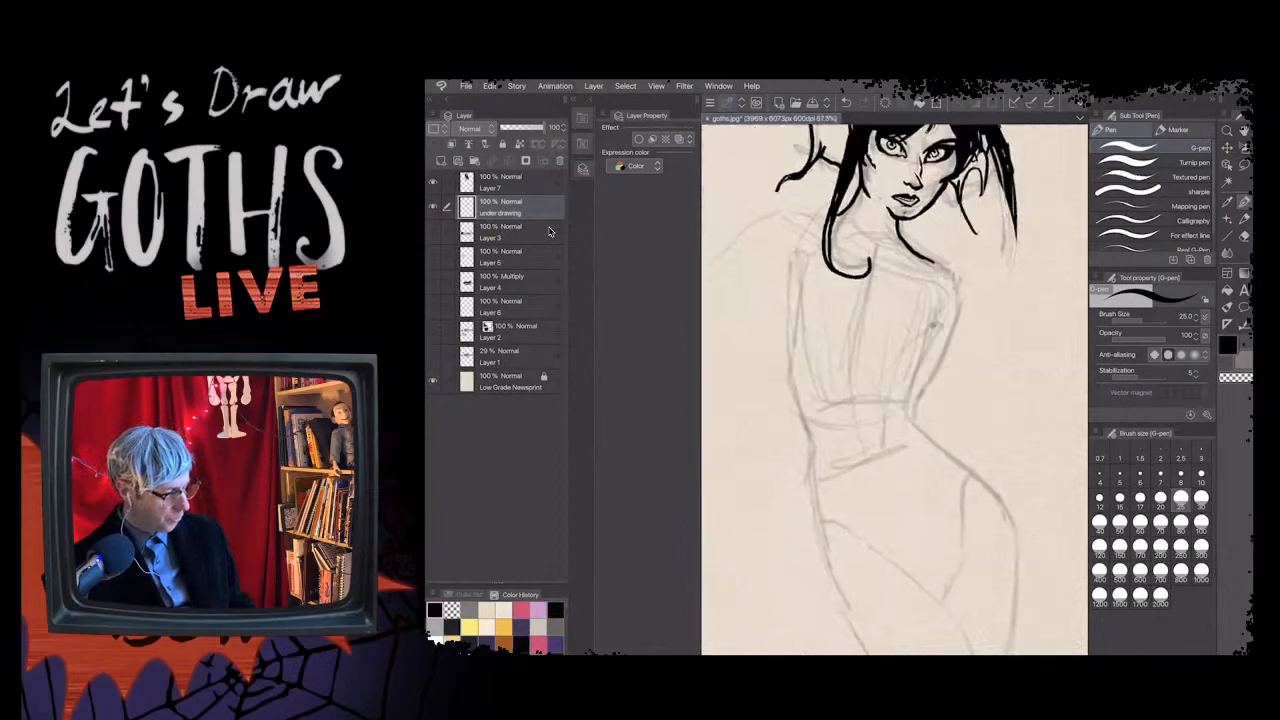
{"action": "key", "text": "ctrl+minus"}
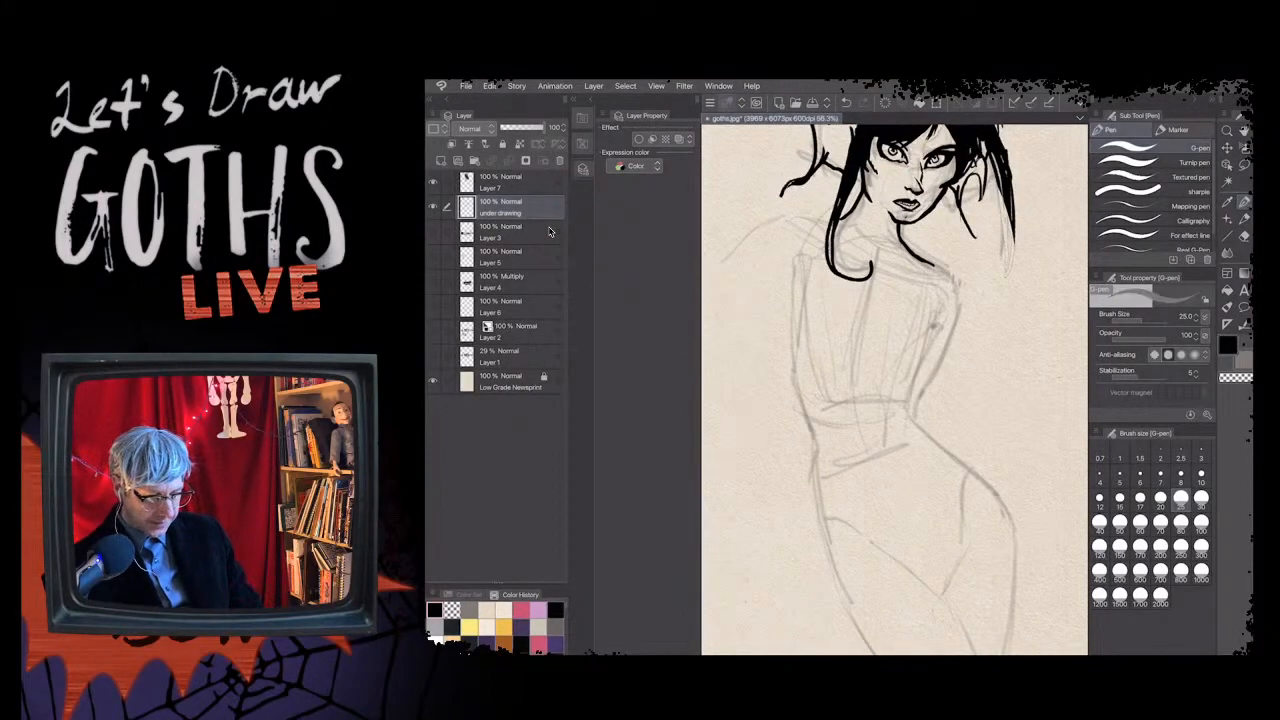
- With the Rough pencil at size 20, sketch both arms with elbows bent outward and hands at the waist on the under drawing layer
{"action": "key", "text": "p"}
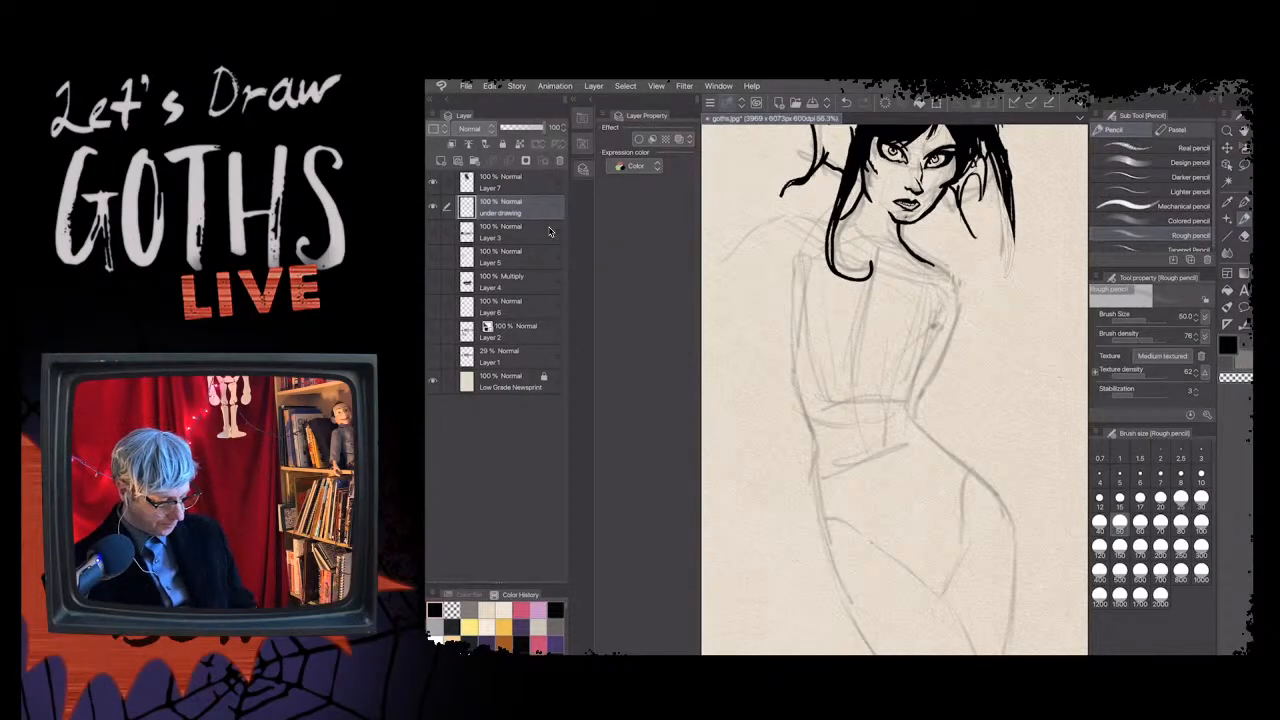
{"action": "key", "text": "bracketleft"}
{"action": "key", "text": "bracketleft"}
{"action": "key", "text": "bracketleft"}
{"action": "key", "text": "bracketleft"}
{"action": "scroll", "coordinate": [910, 420], "scroll_direction": "down", "scroll_amount": 3}
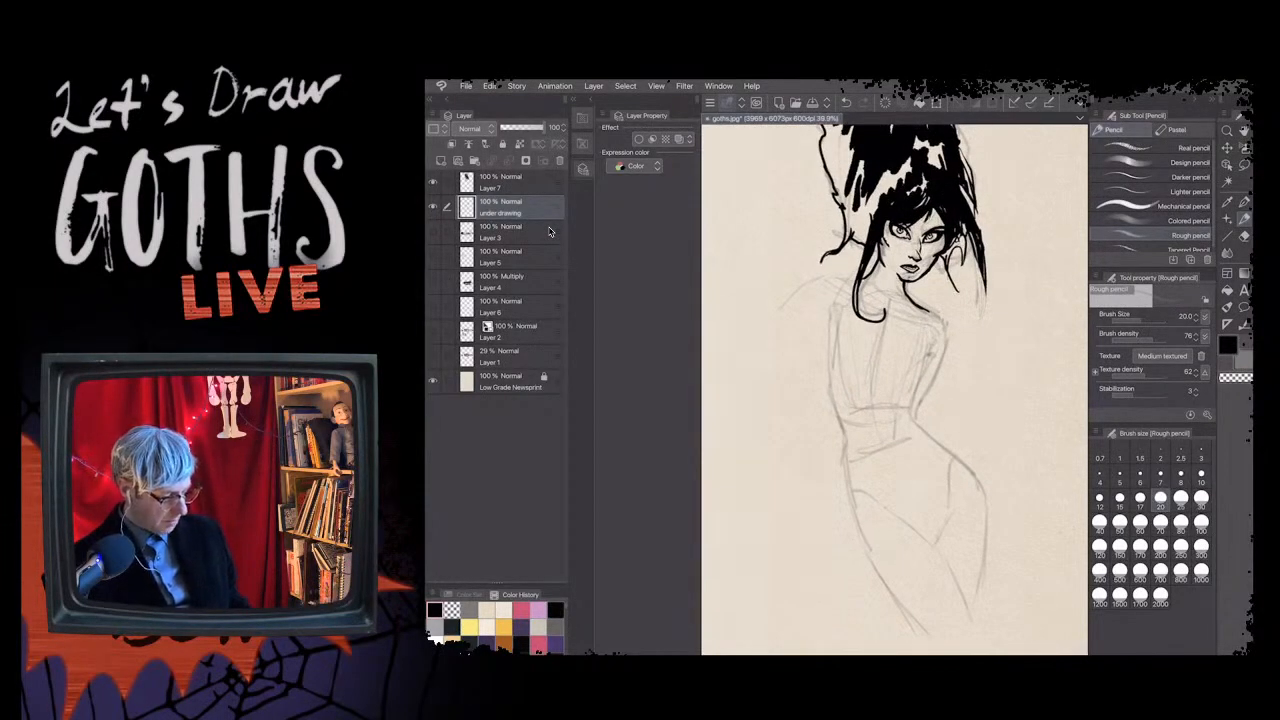
{"action": "key", "text": "ctrl+minus"}
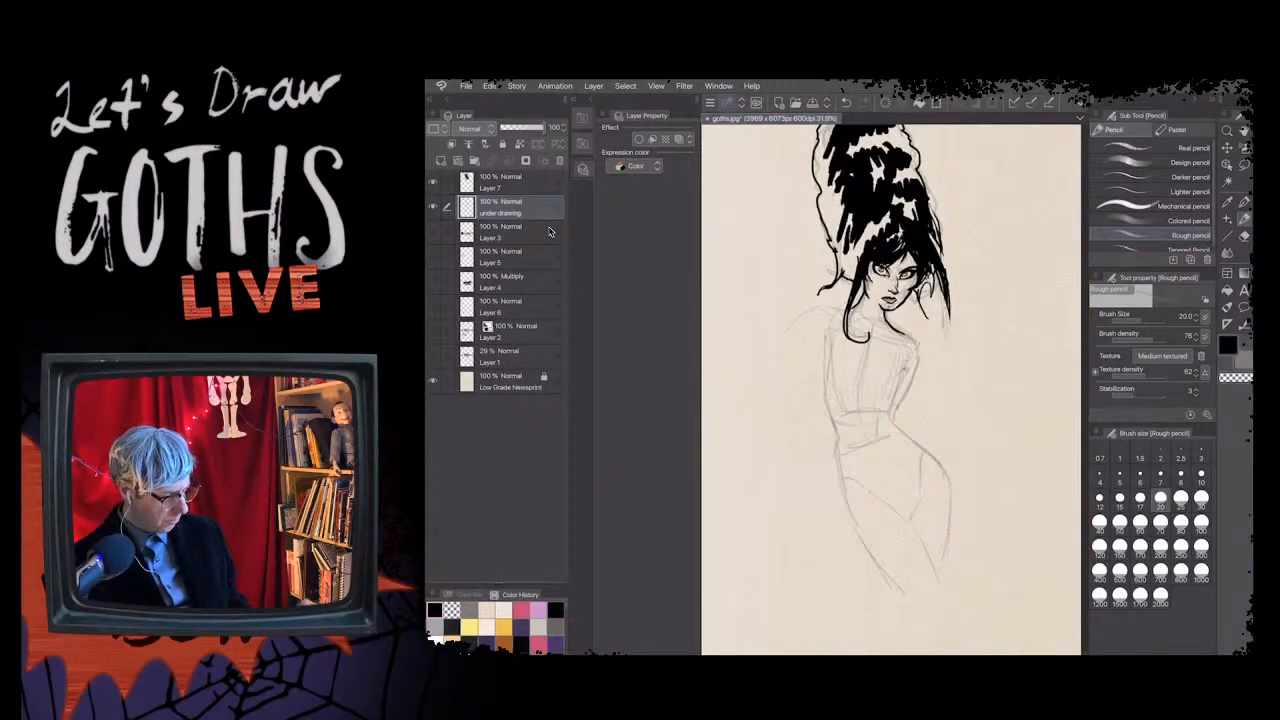
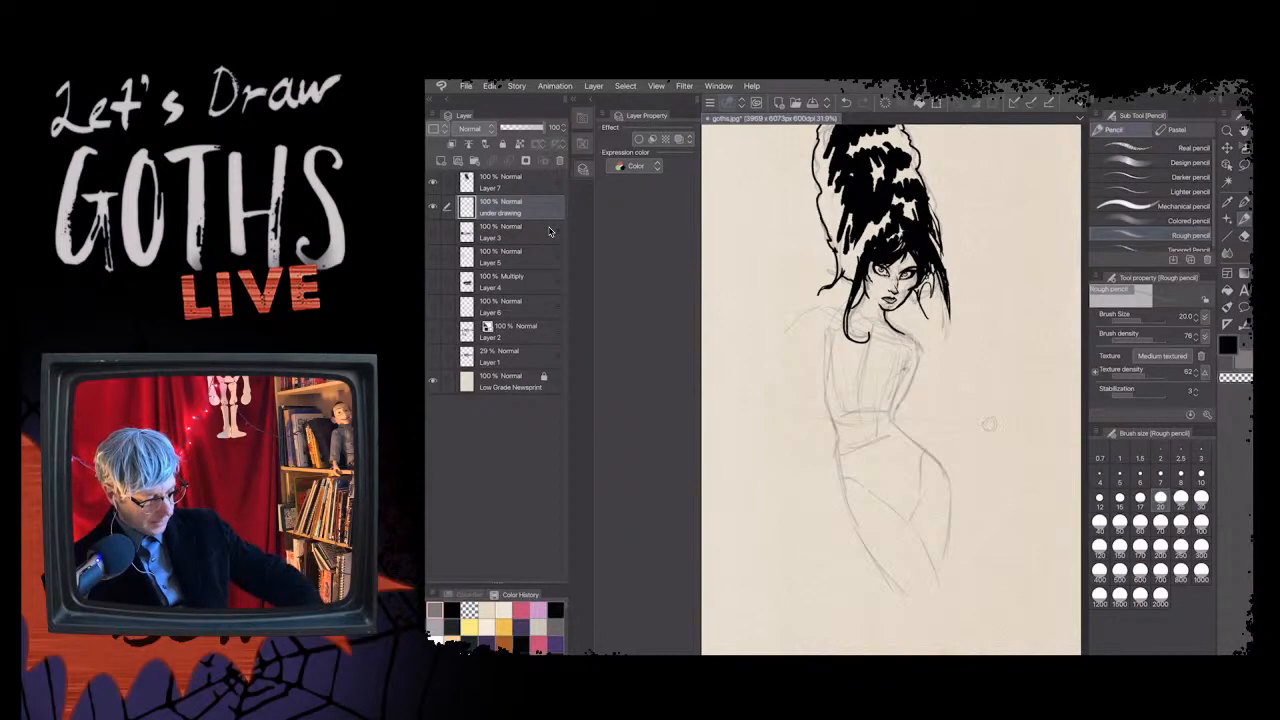
{"action": "left_click_drag", "start_coordinate": [740, 401], "coordinate": [985, 423]}
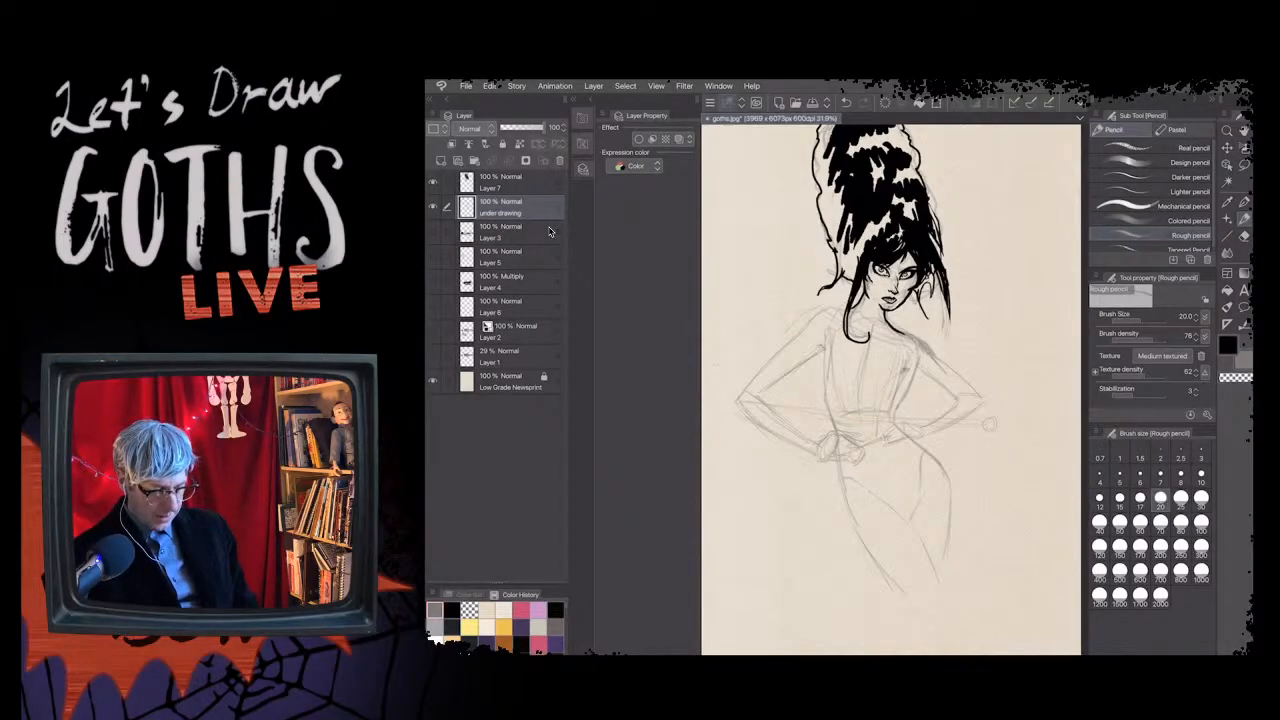
- Firm up the pencil outline of the arm on the viewer's right from the shoulder to the elbow with the Rough pencil
{"action": "key", "text": "e"}
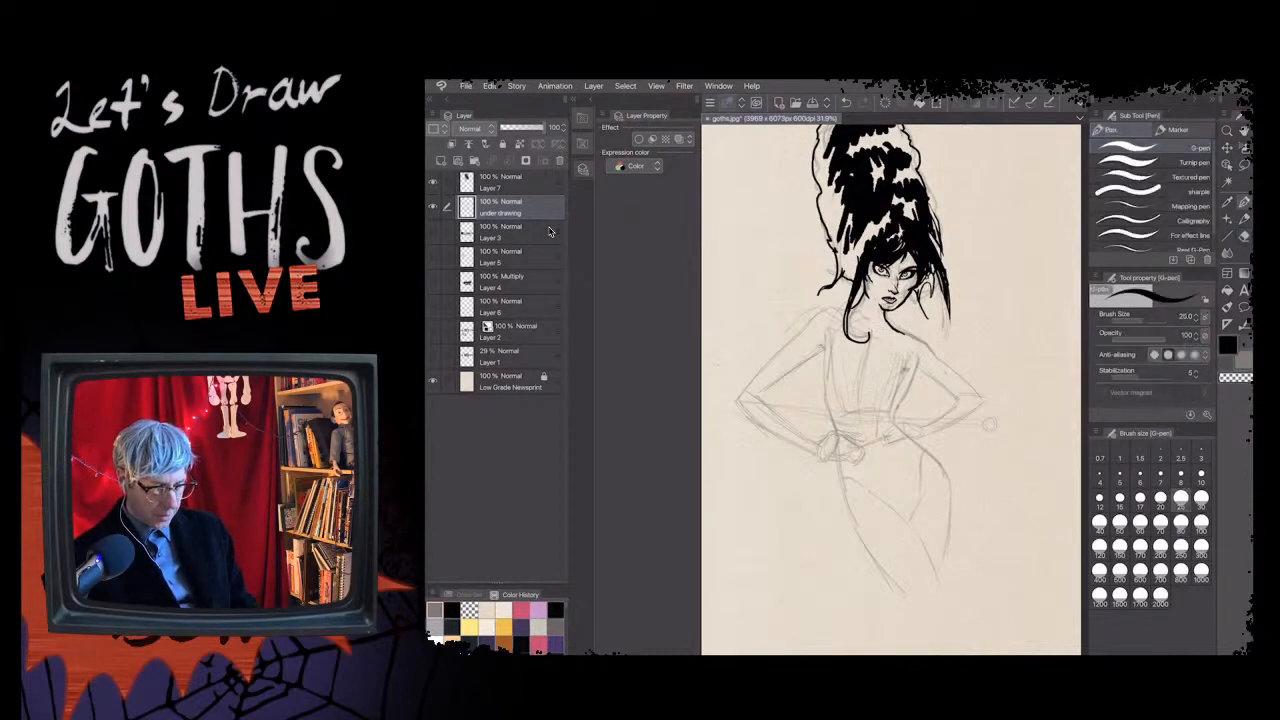
{"action": "key", "text": "p"}
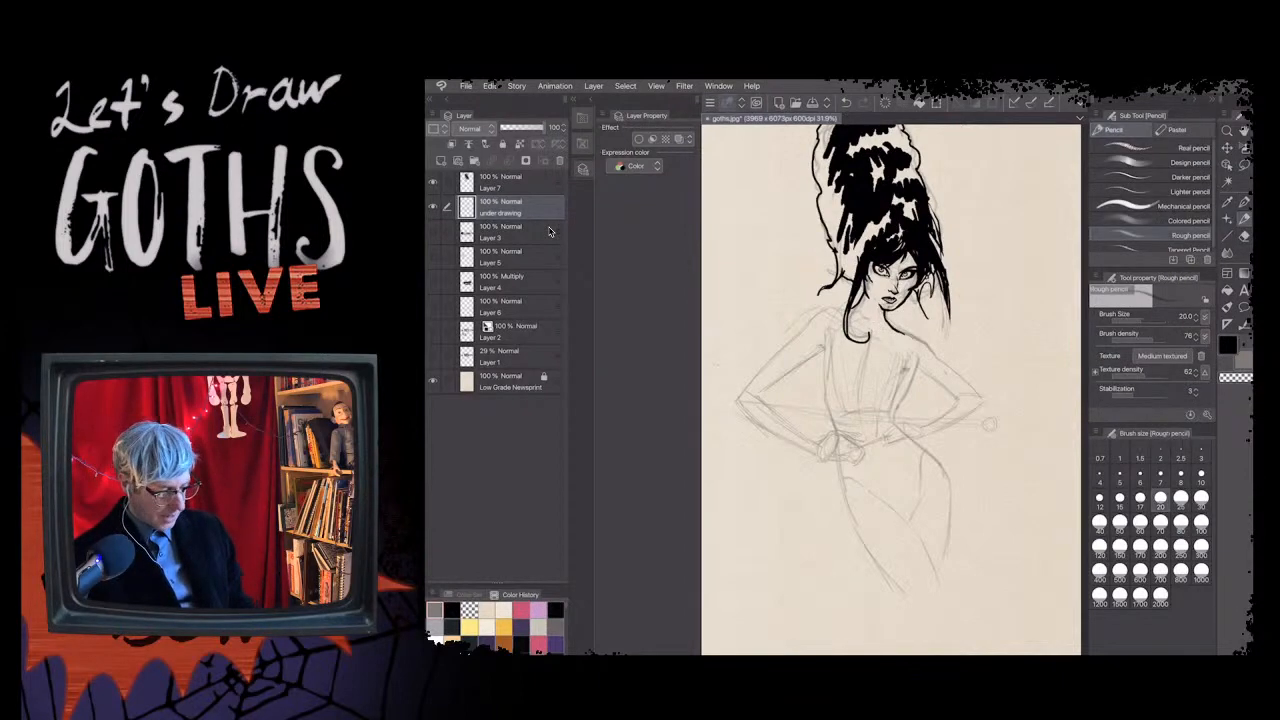
{"action": "left_click_drag", "start_coordinate": [931, 345], "coordinate": [943, 367]}
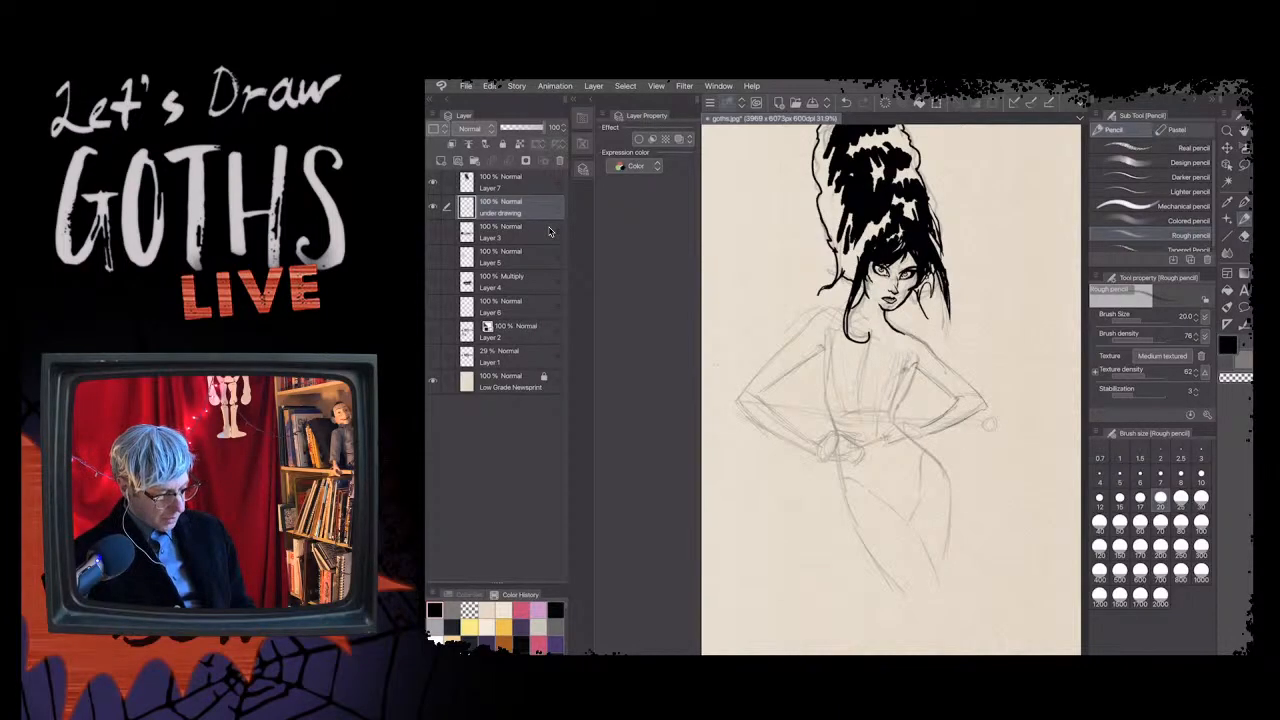
- With the Rough pencil, firm up the forearm on the viewer's right and sketch the bodice's pointed neckline and underarm edge on the under drawing layer
{"action": "mouse_move", "coordinate": [911, 369]}
{"action": "left_mouse_down"}
{"action": "mouse_move", "coordinate": [903, 382]}
{"action": "mouse_move", "coordinate": [914, 369]}
{"action": "mouse_move", "coordinate": [958, 398]}
{"action": "left_mouse_up"}
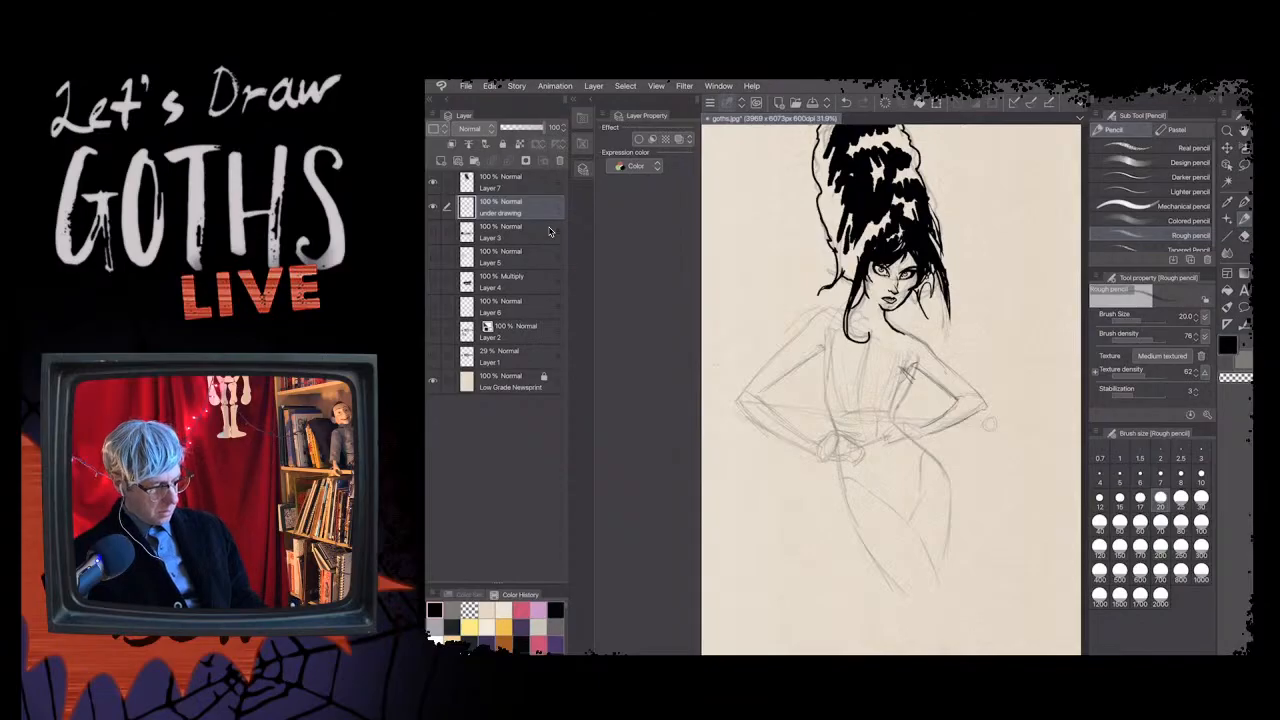
{"action": "left_click_drag", "start_coordinate": [912, 381], "coordinate": [904, 395]}
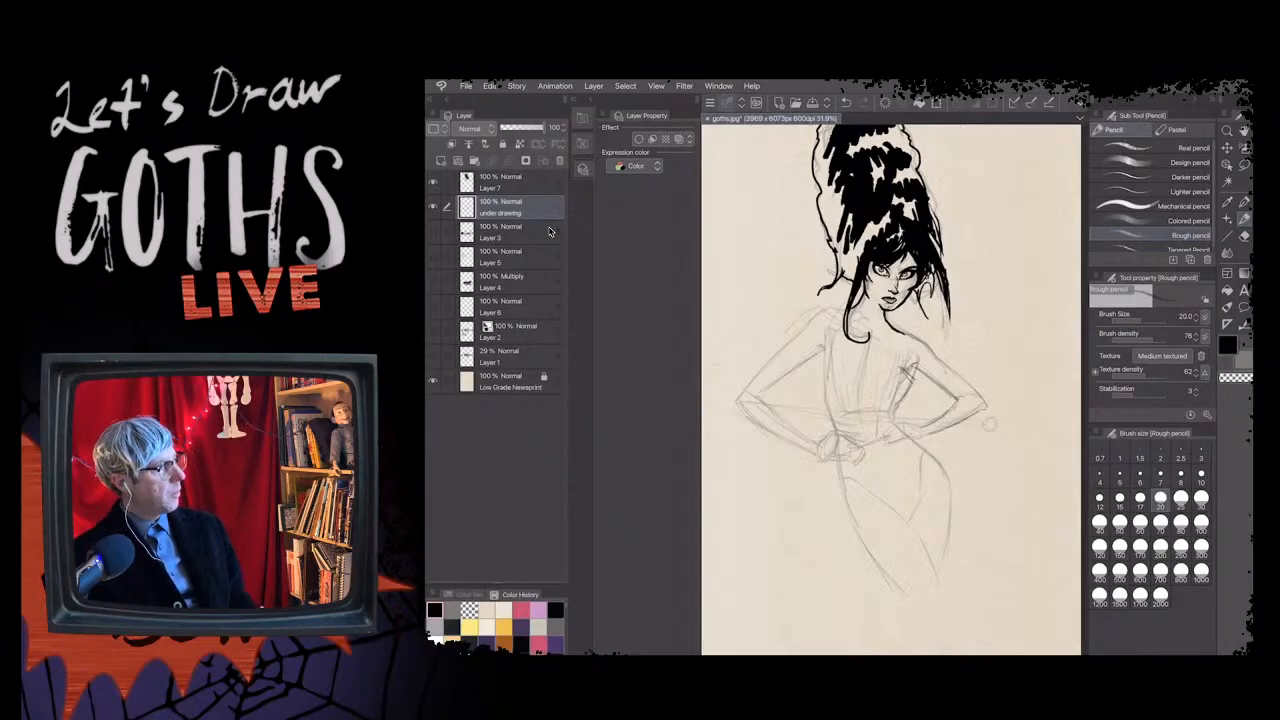
{"action": "left_click_drag", "start_coordinate": [896, 363], "coordinate": [870, 383]}
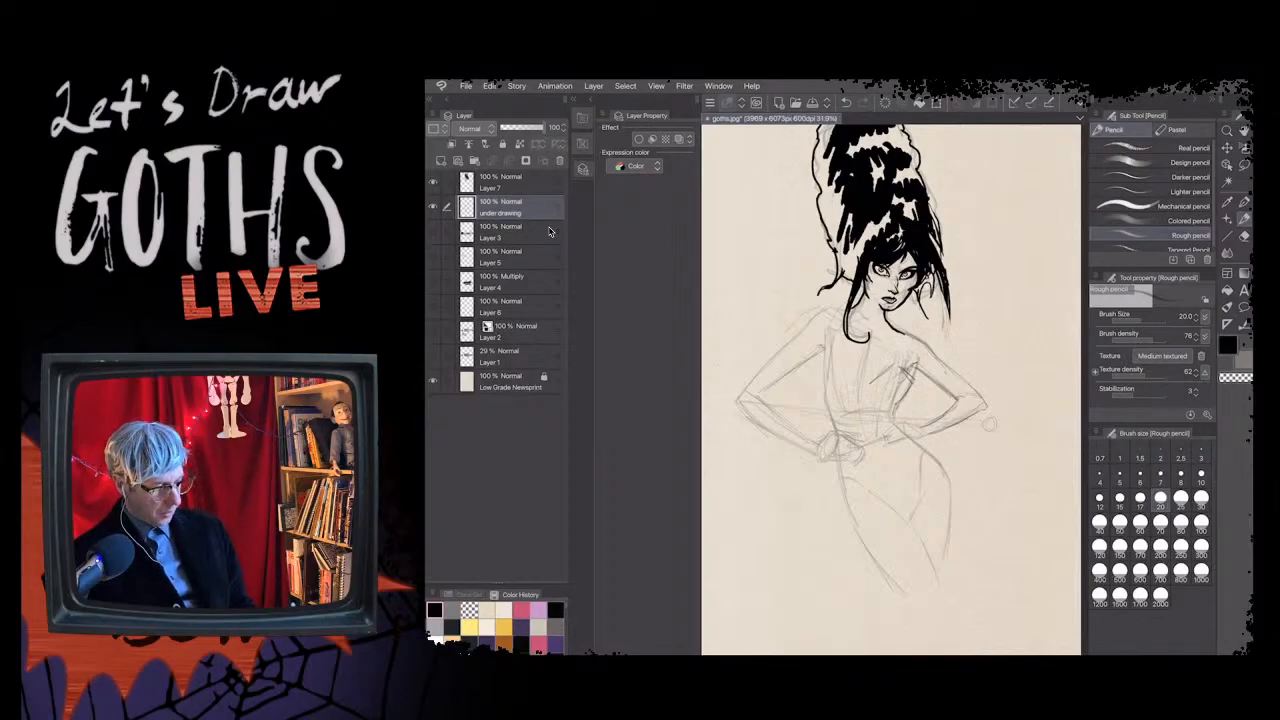
{"action": "left_click_drag", "start_coordinate": [900, 337], "coordinate": [900, 356]}
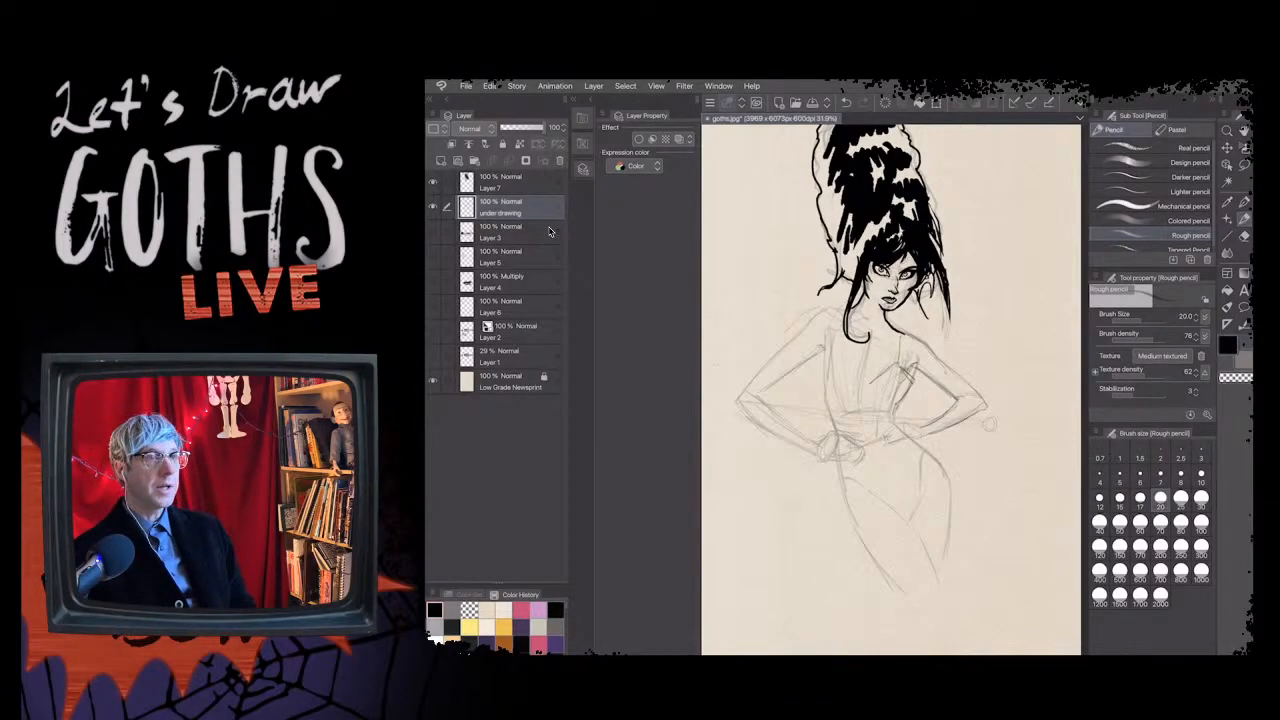
{"action": "scroll", "coordinate": [840, 360], "scroll_direction": "up", "scroll_amount": 1}
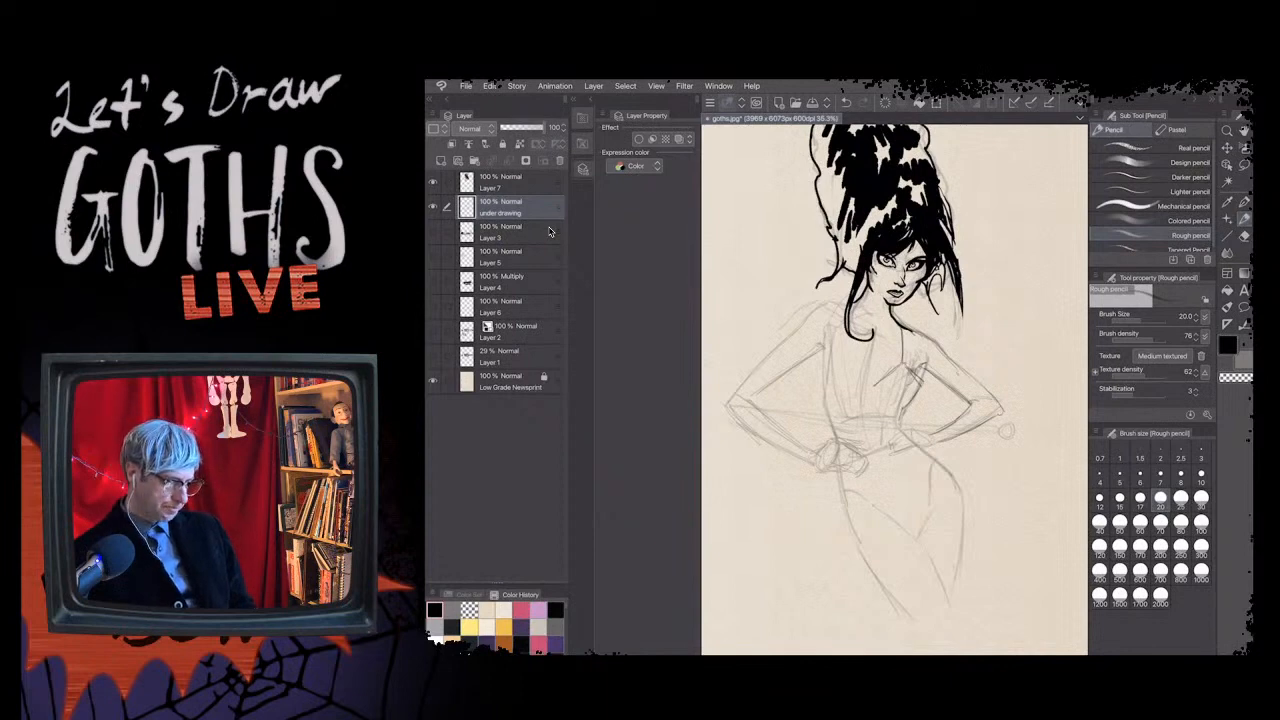
{"action": "key", "text": "m"}
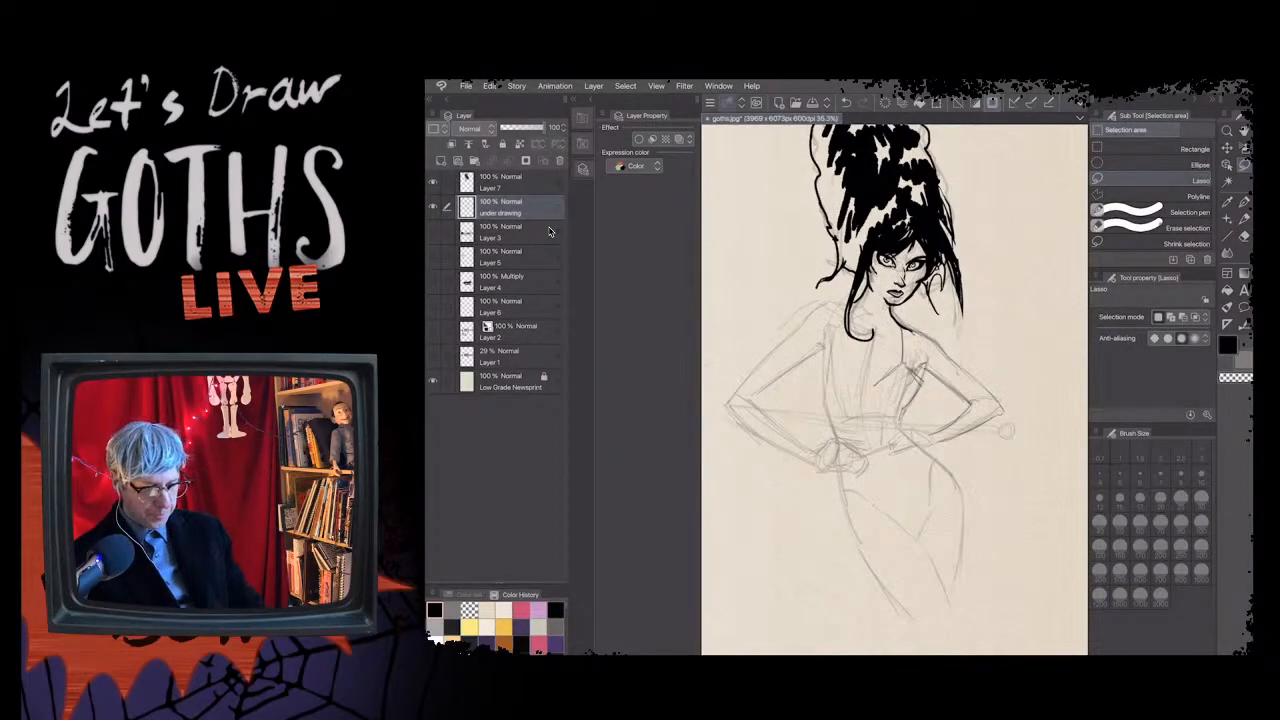
{"action": "key", "text": "o"}
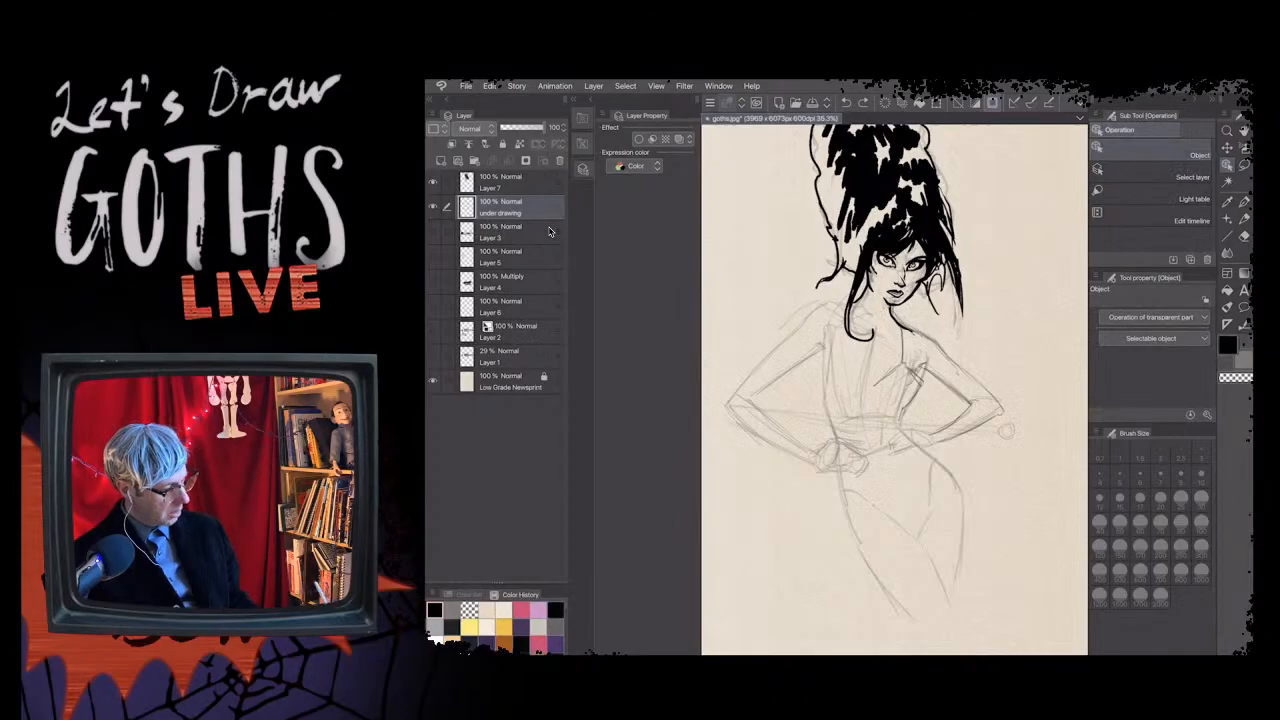
{"action": "key", "text": "alt+bracketright"}
{"action": "key", "text": "alt+bracketleft"}
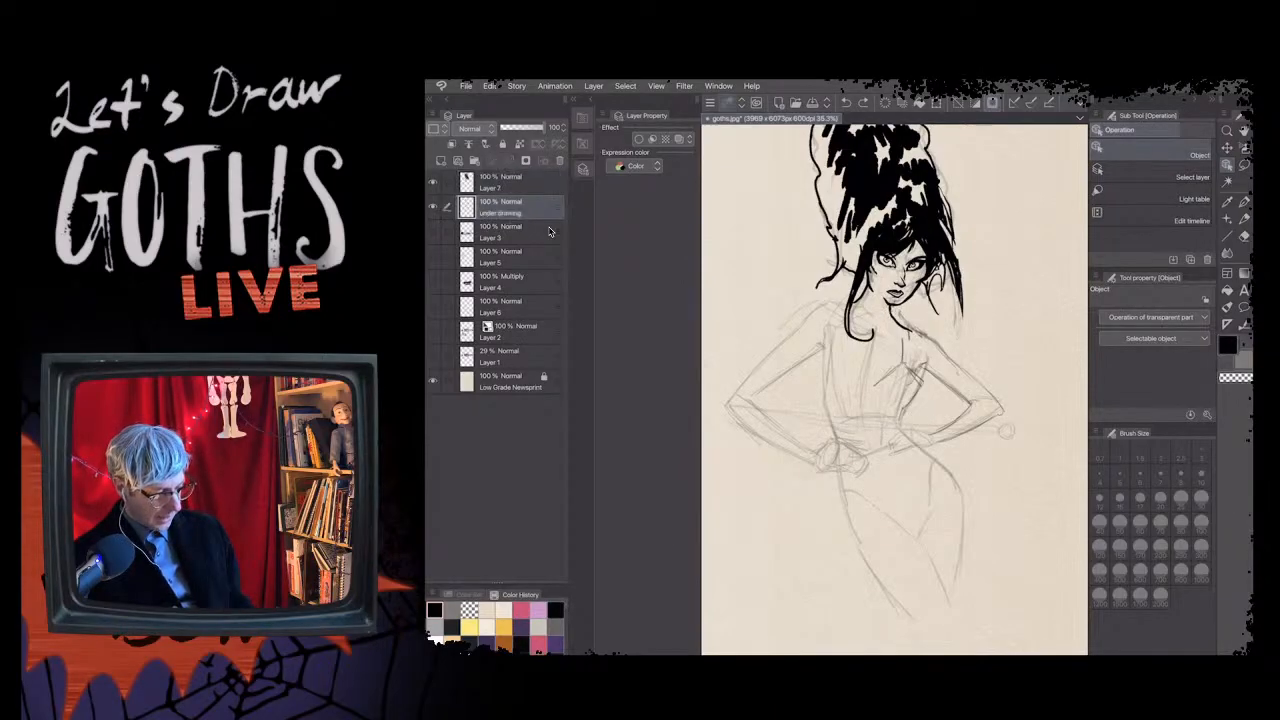
{"action": "scroll", "coordinate": [881, 353], "scroll_direction": "up", "scroll_amount": 5}
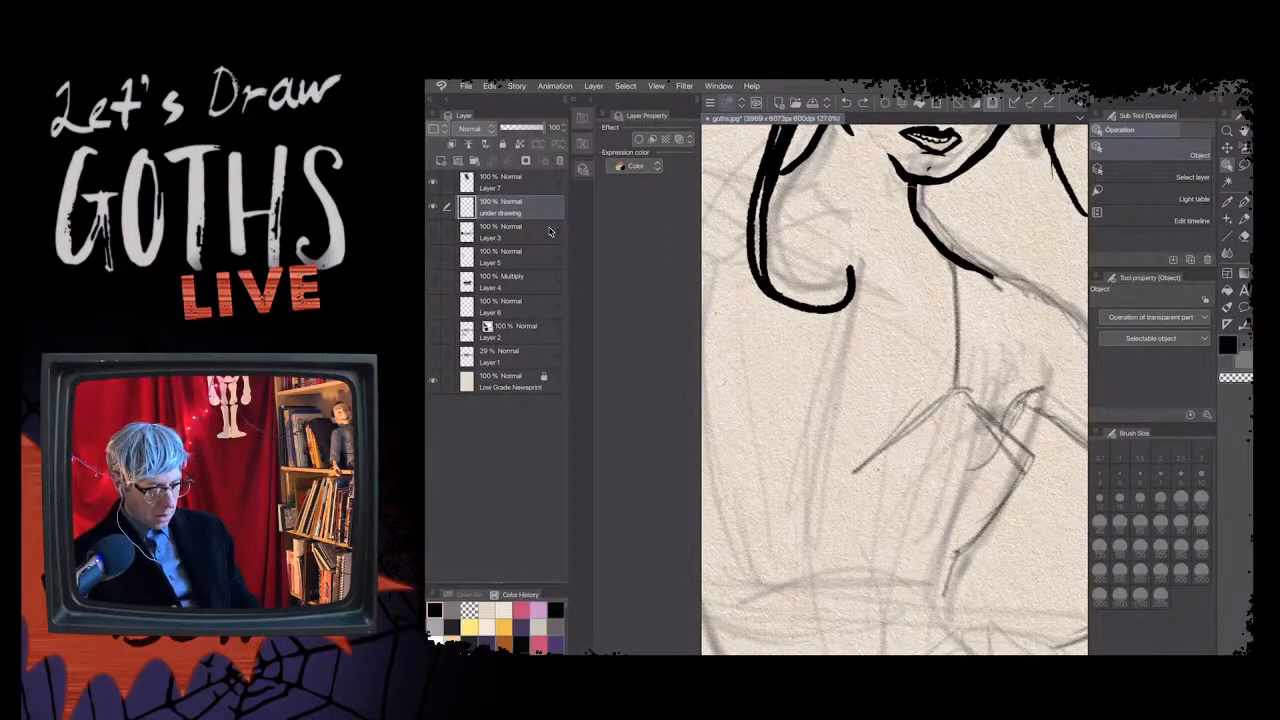
{"action": "key", "text": "k"}
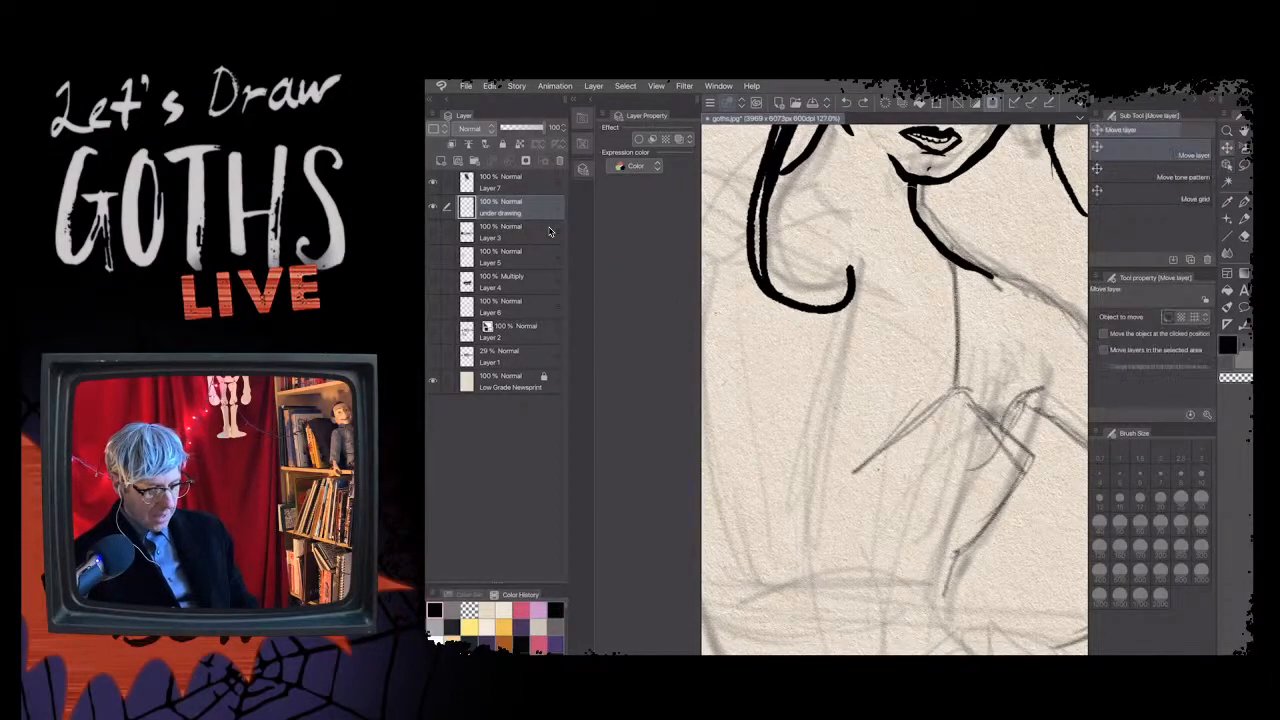
{"action": "key", "text": "o"}
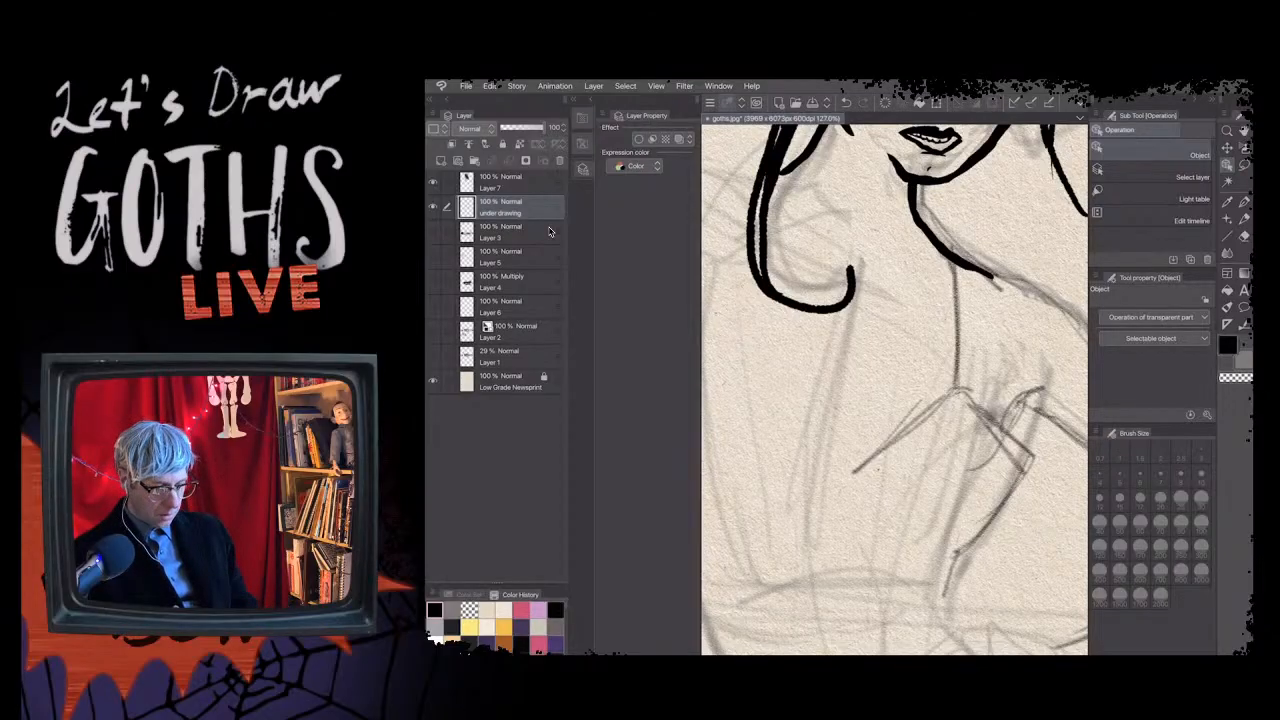
{"action": "key", "text": "m"}
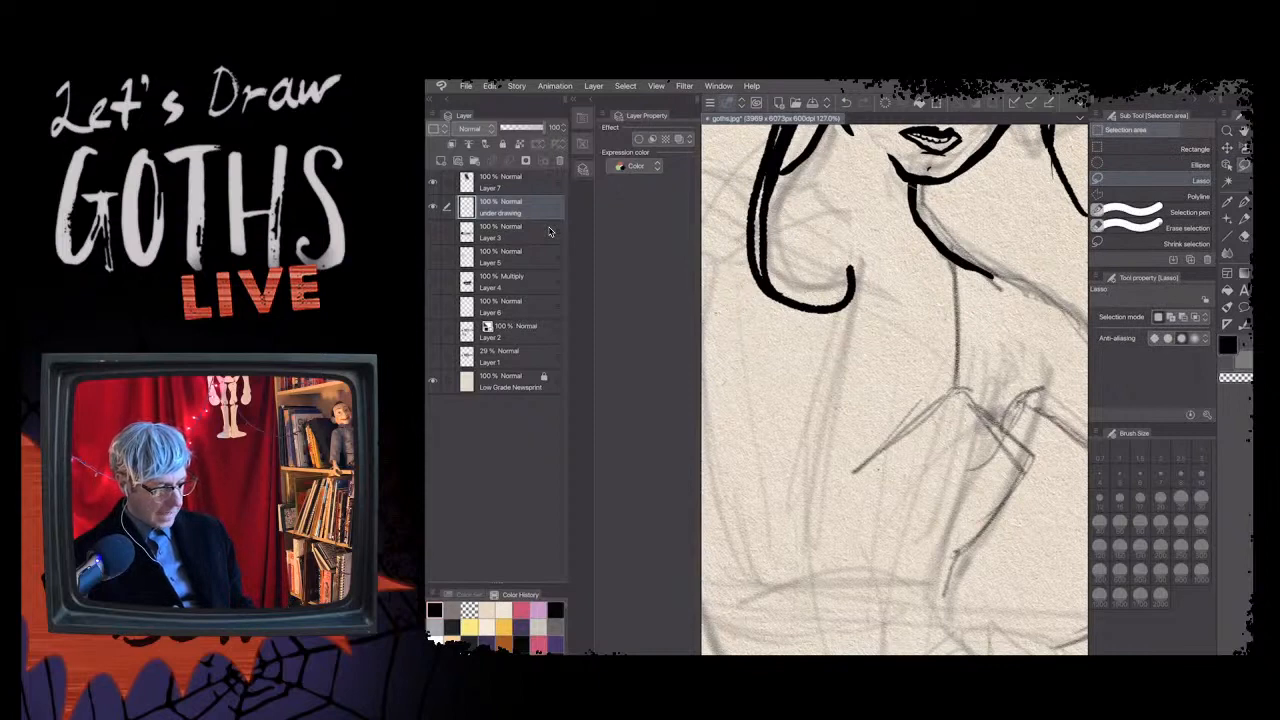
{"action": "key", "text": "ctrl+t"}
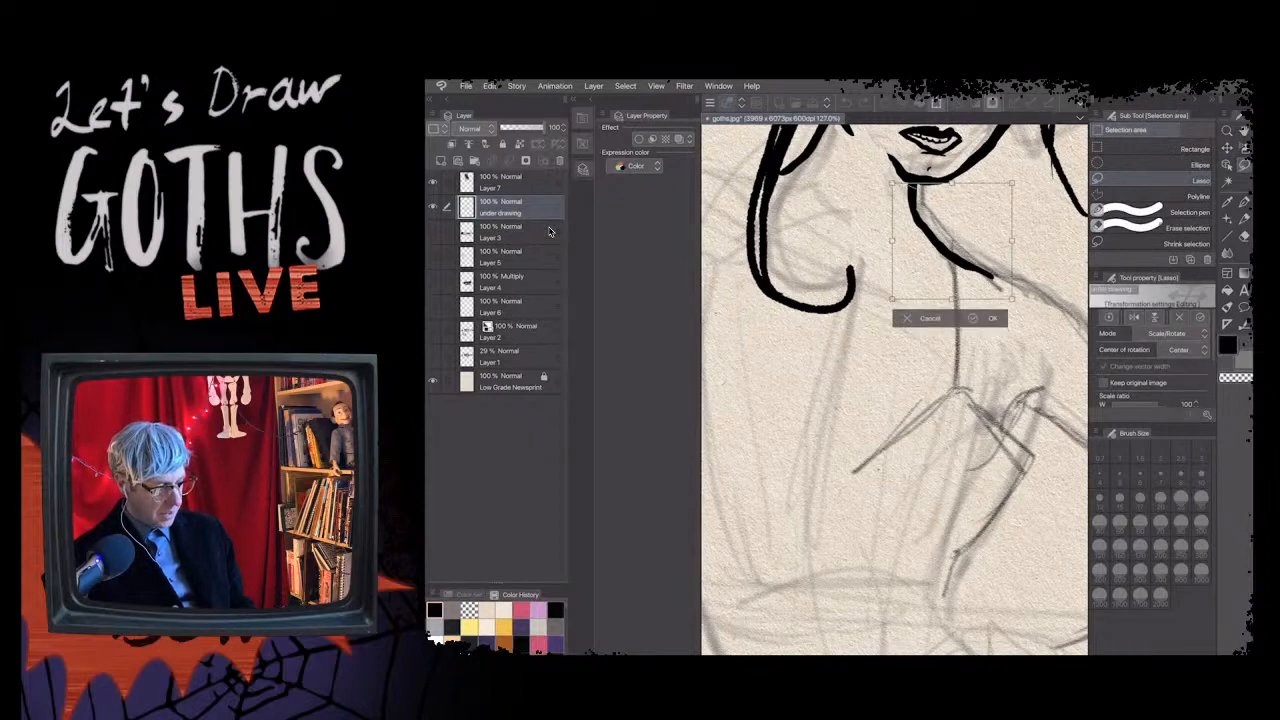
{"action": "key", "text": "Right"}
{"action": "key", "text": "Right"}
{"action": "key", "text": "Right"}
{"action": "key", "text": "Right"}
{"action": "key", "text": "Right"}
{"action": "key", "text": "Right"}
{"action": "key", "text": "Right"}
{"action": "key", "text": "Right"}
{"action": "key", "text": "Up"}
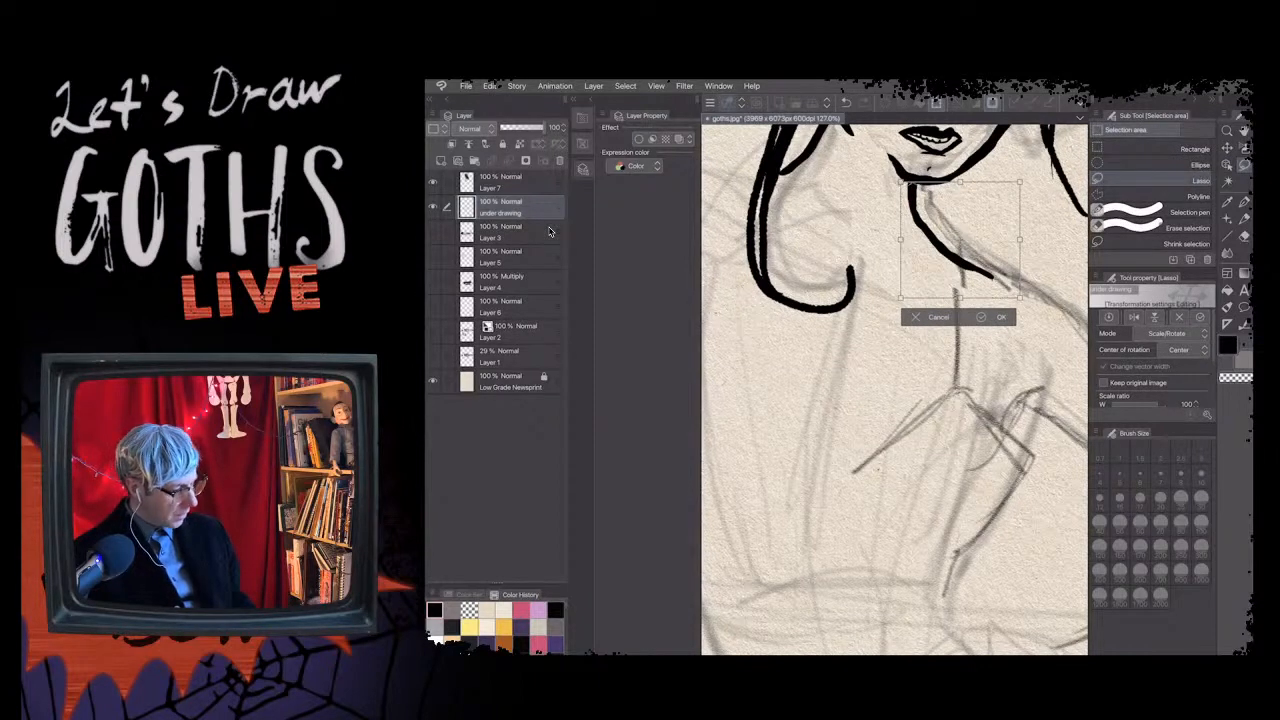
{"action": "key", "text": "Return"}
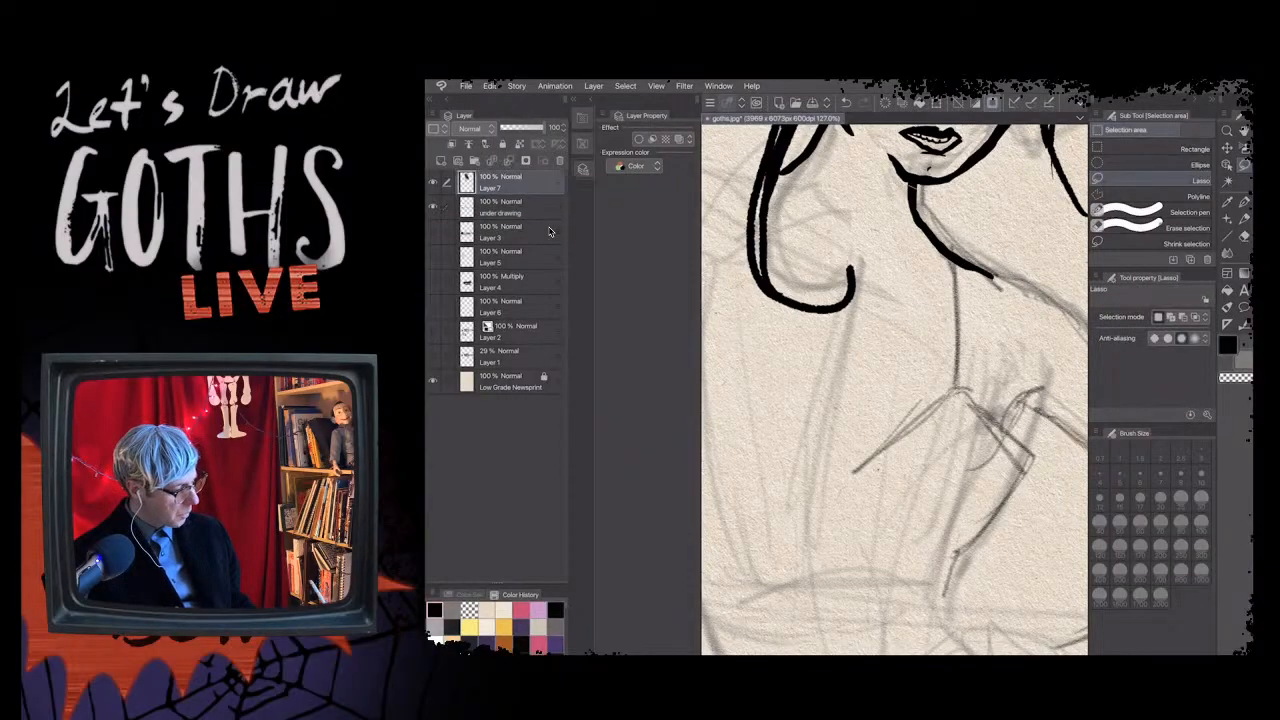
- On Layer 7, shift the inked neck and shoulder line slightly toward the viewer's right
{"action": "key", "text": "alt+bracketright"}
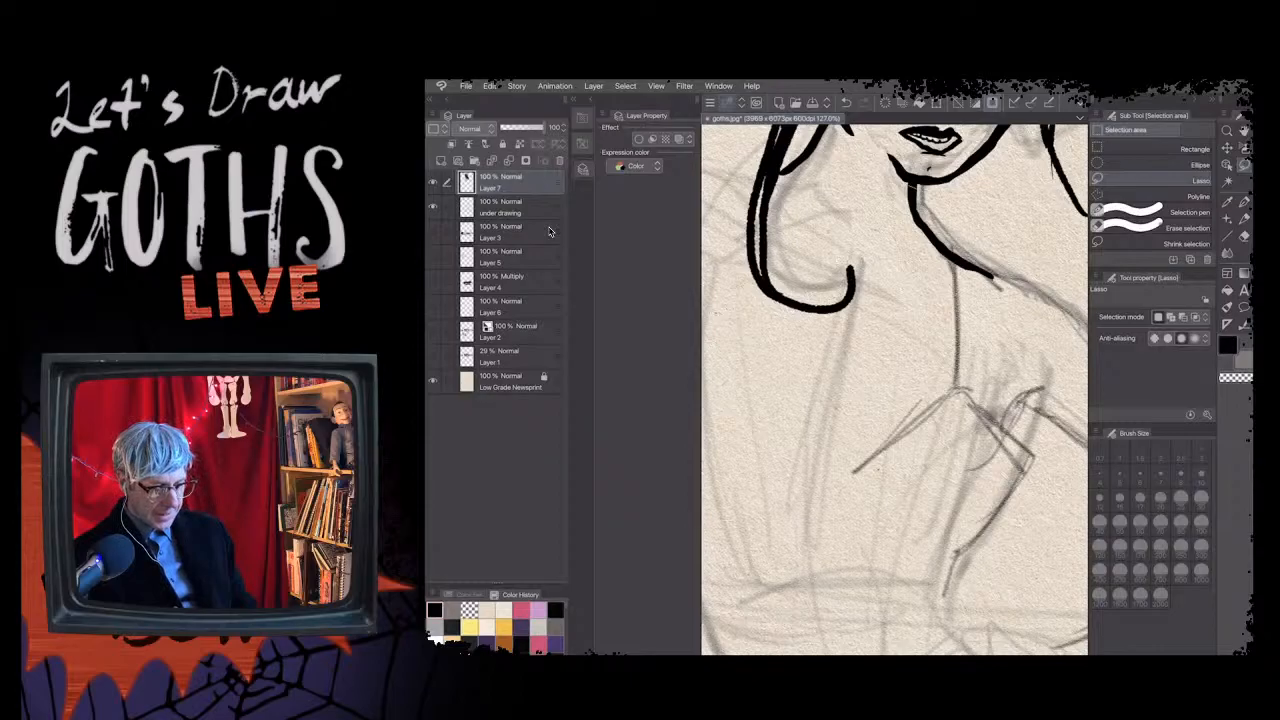
{"action": "key", "text": "o"}
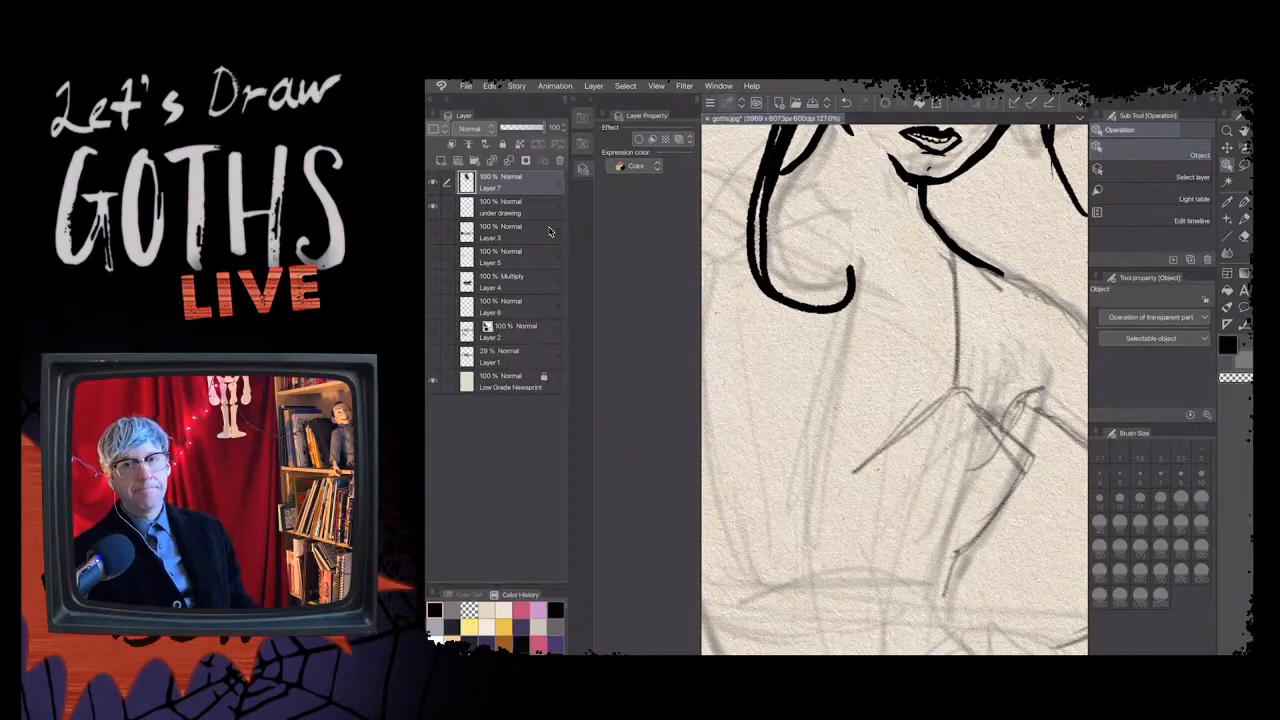
{"action": "key", "text": "ctrl+minus"}
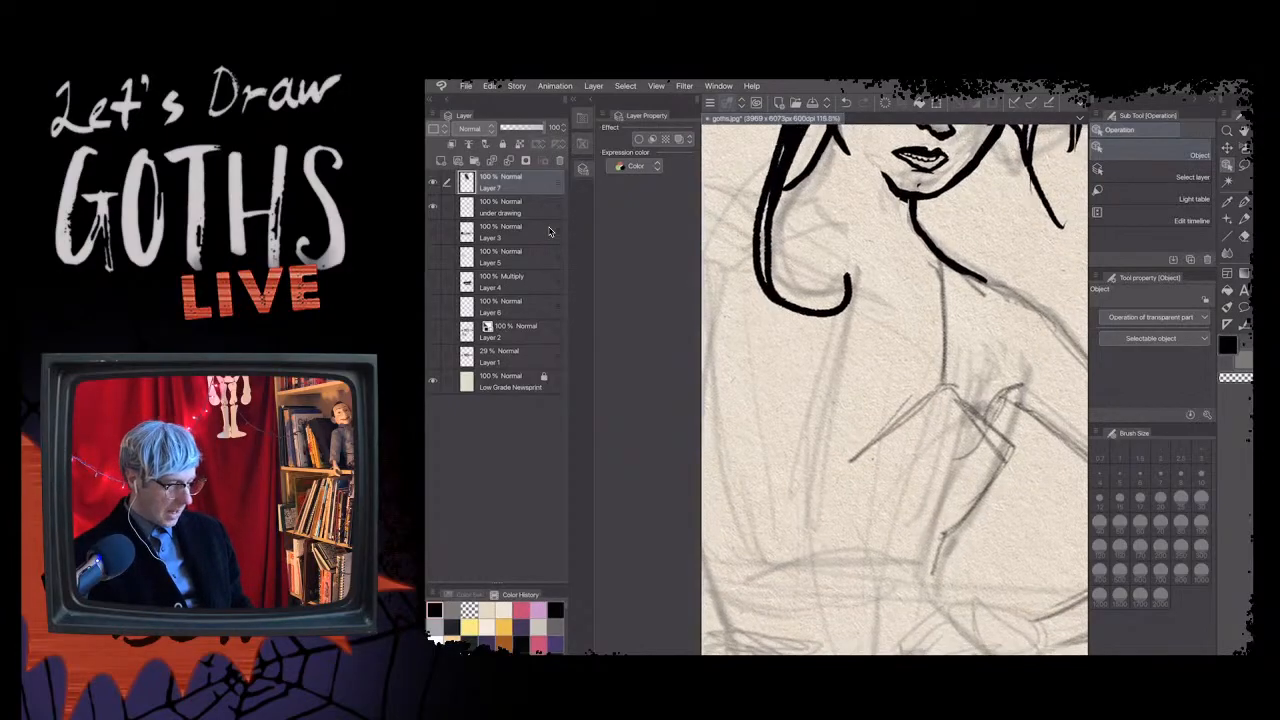
{"action": "key", "text": "ctrl+minus"}
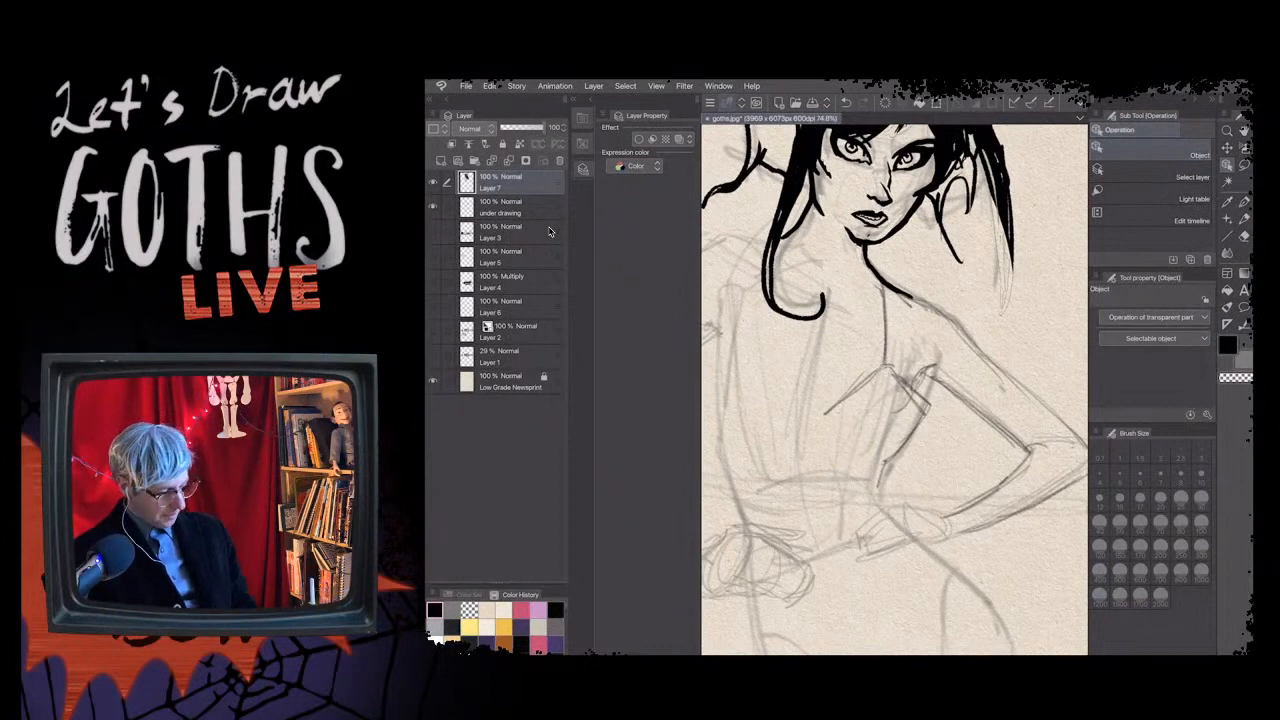
- Lasso the small inked segment below the jaw beside the long curl on Layer 7 and transform it at Scale/Rotate
{"action": "key", "text": "m"}
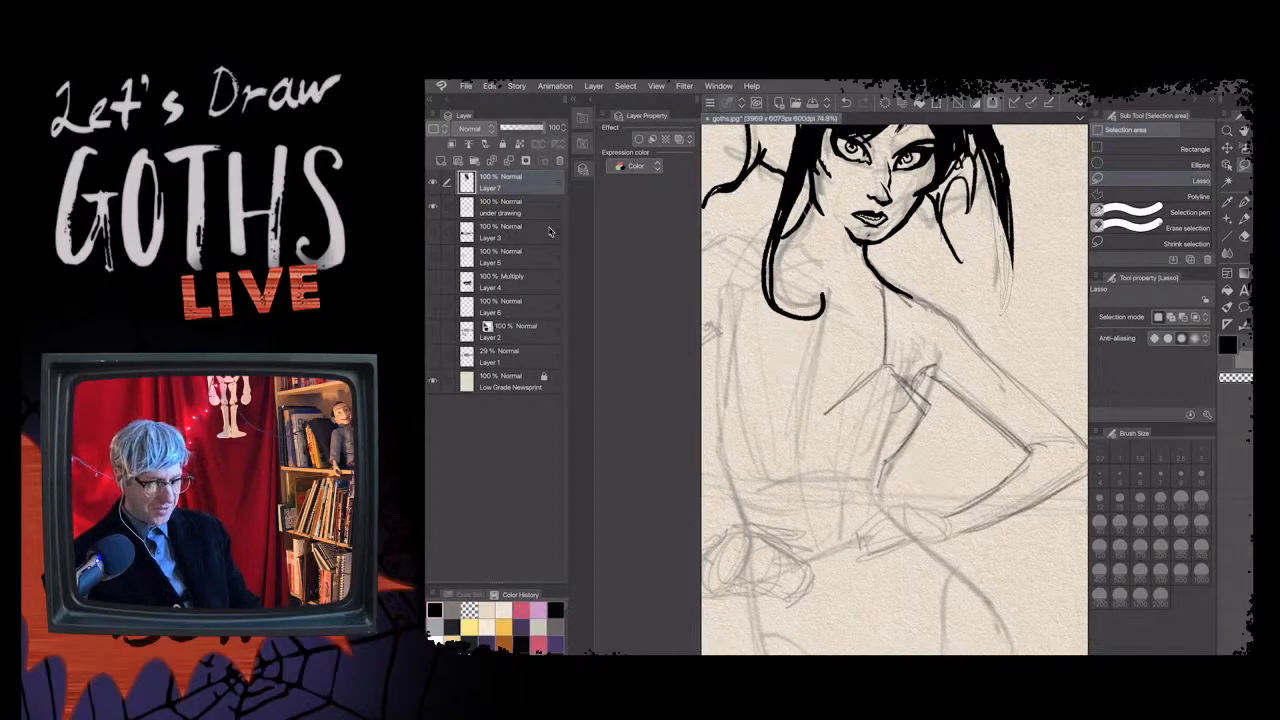
{"action": "key", "text": "o"}
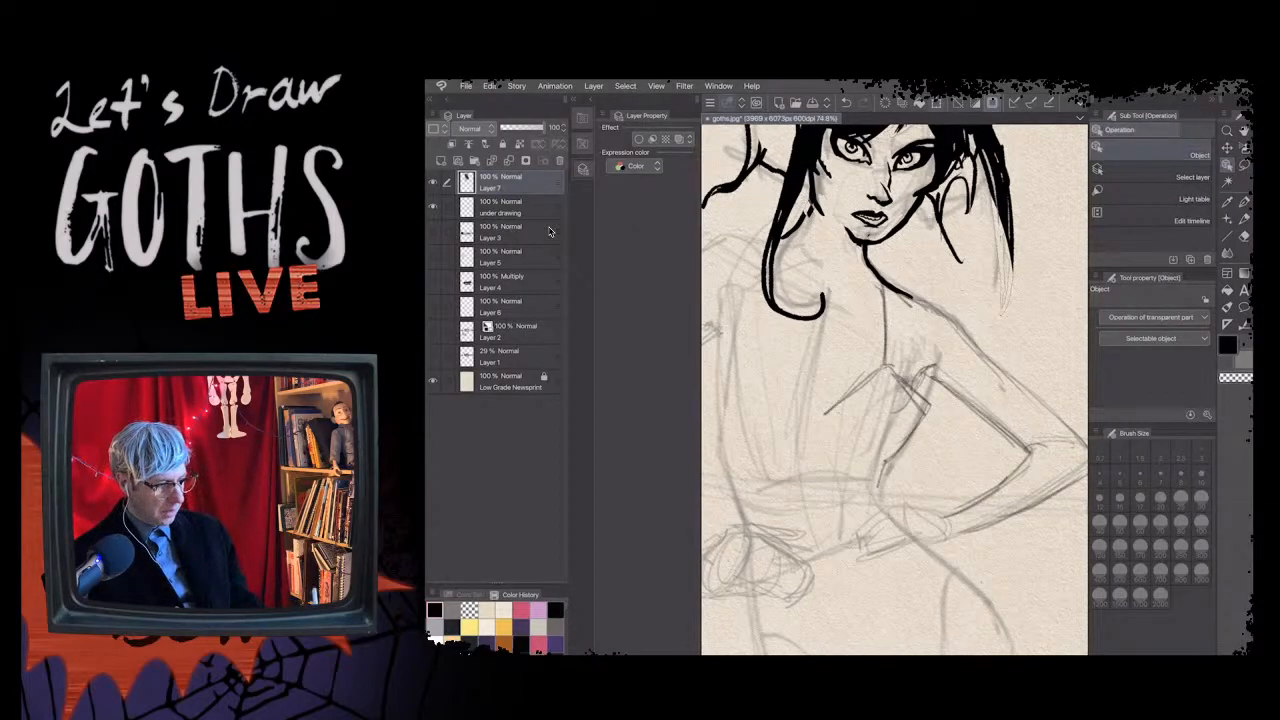
{"action": "key", "text": "ctrl+t"}
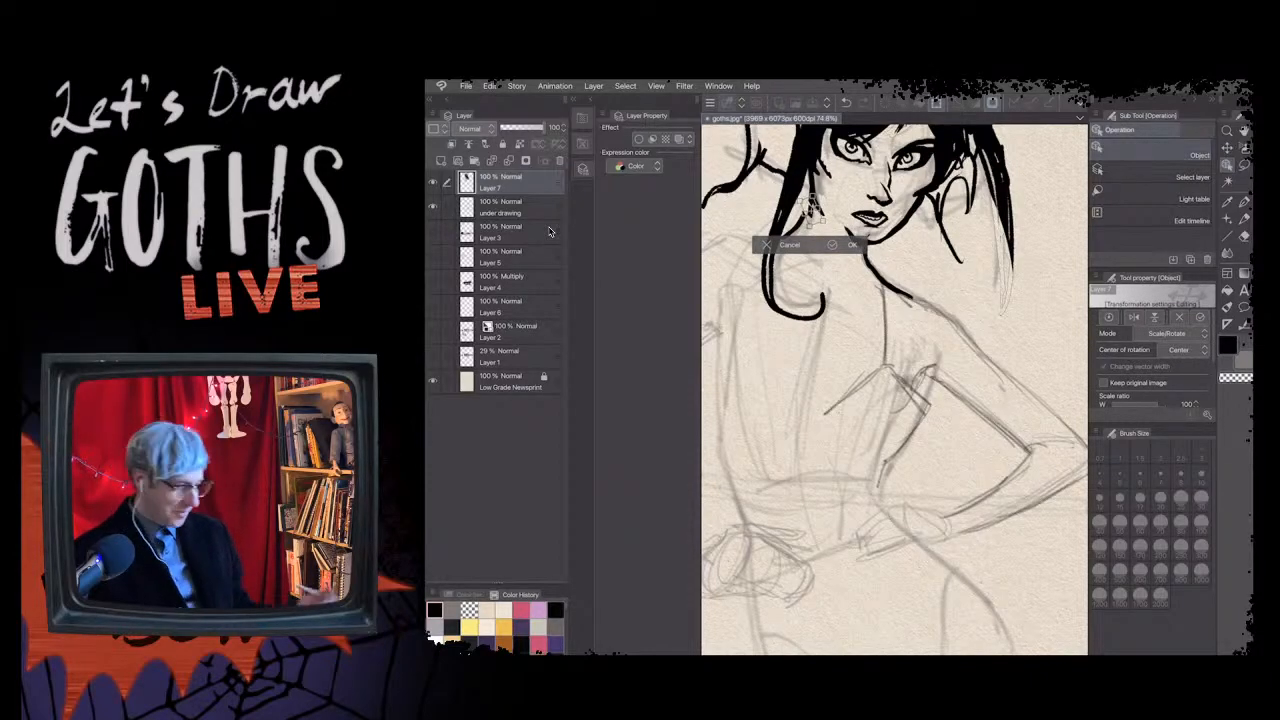
{"action": "key", "text": "Return"}
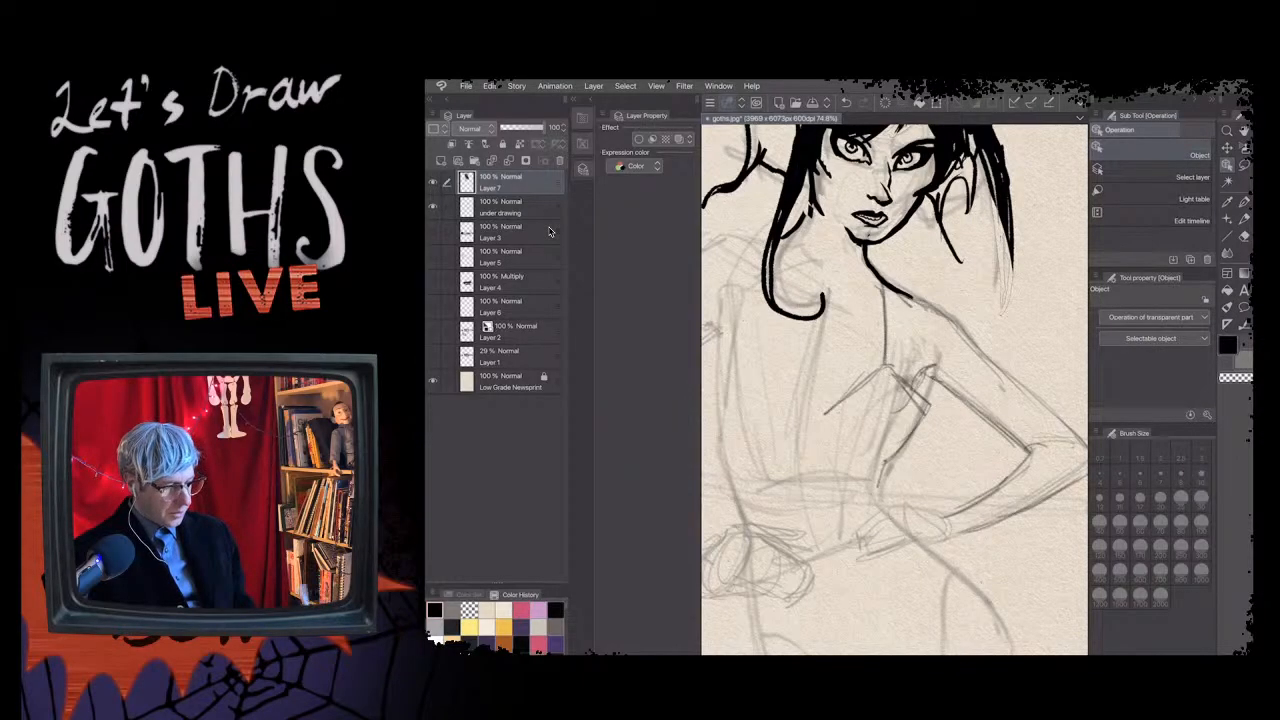
- With the G-pen at size 25, erase the stray ink where the neck meets the hair, redraw the joining line in black, and save the file
{"action": "key", "text": "p"}
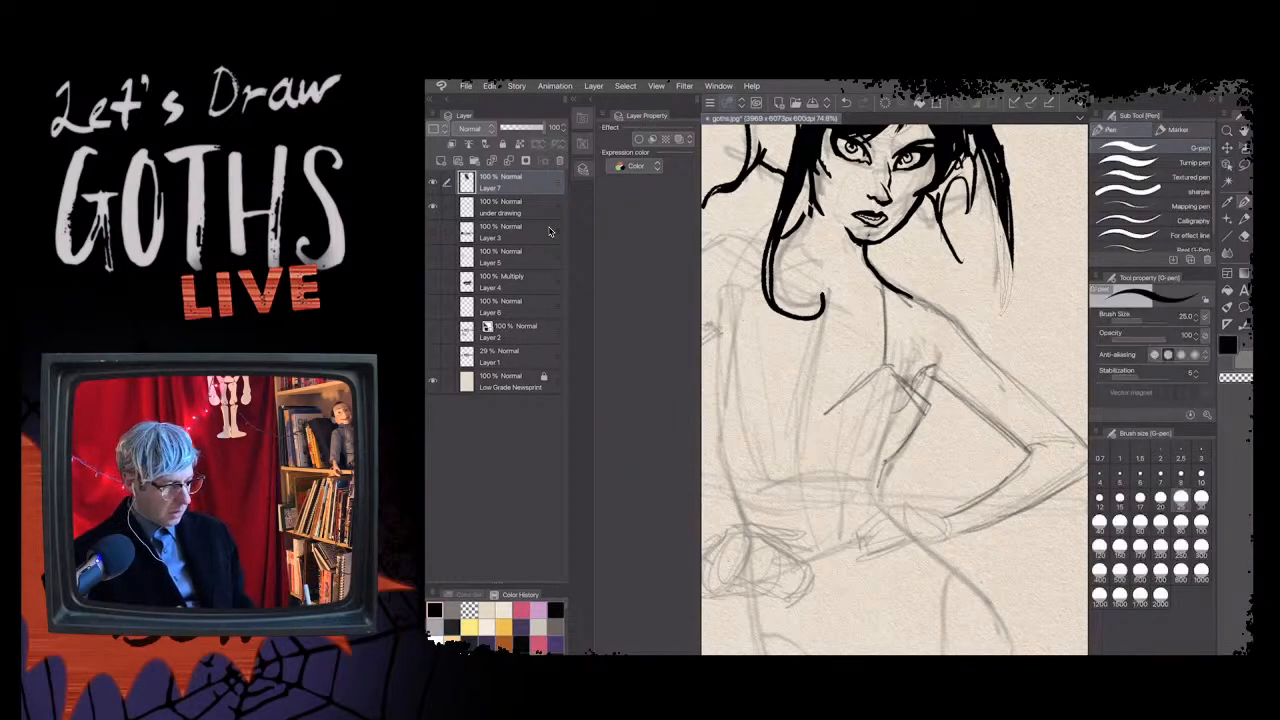
{"action": "scroll", "coordinate": [895, 389], "scroll_direction": "up", "scroll_amount": 5}
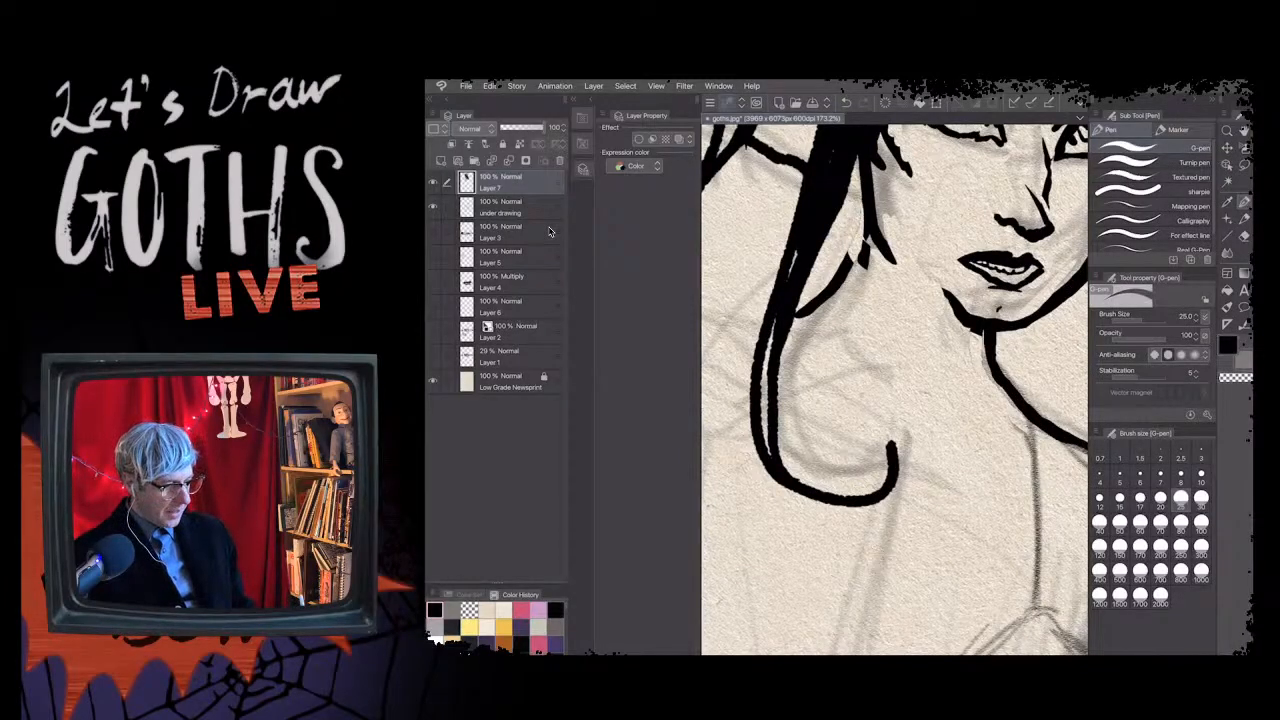
{"action": "key", "text": "c"}
{"action": "mouse_move", "coordinate": [846, 254]}
{"action": "left_mouse_down"}
{"action": "mouse_move", "coordinate": [832, 283]}
{"action": "mouse_move", "coordinate": [867, 222]}
{"action": "left_mouse_up"}
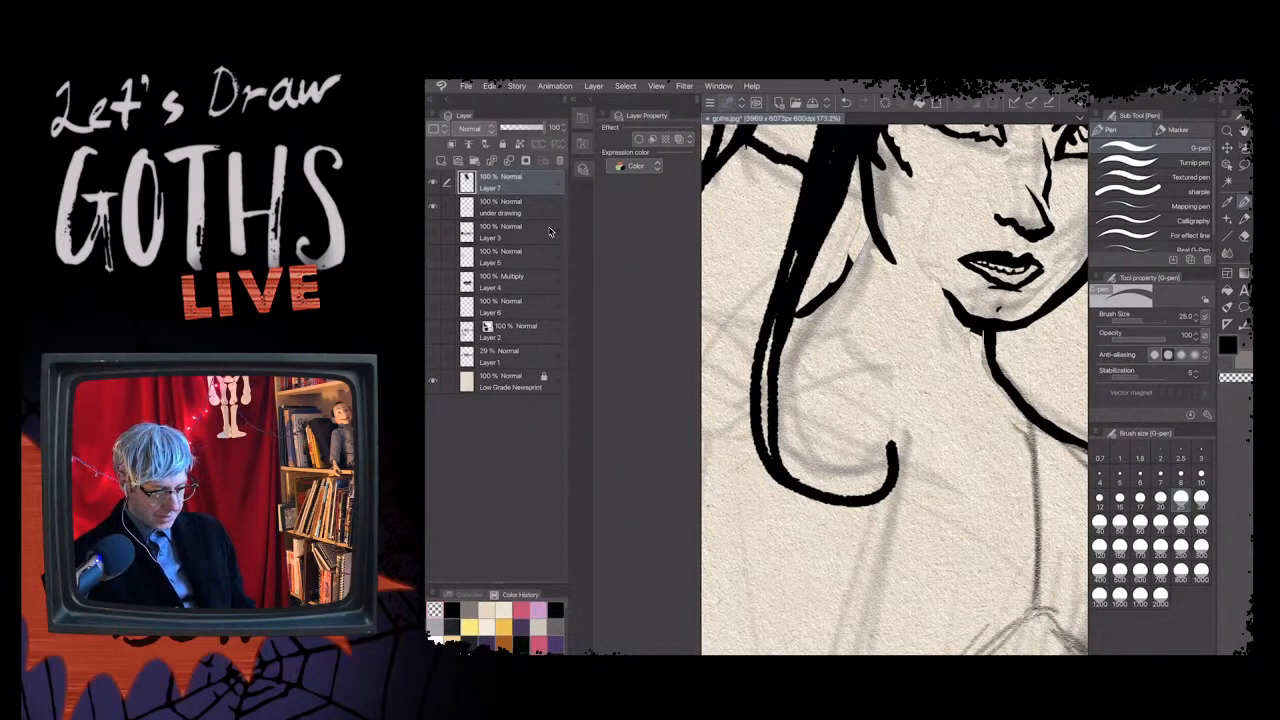
{"action": "key", "text": "c"}
{"action": "mouse_move", "coordinate": [874, 246]}
{"action": "left_mouse_down"}
{"action": "mouse_move", "coordinate": [865, 273]}
{"action": "mouse_move", "coordinate": [866, 252]}
{"action": "left_mouse_up"}
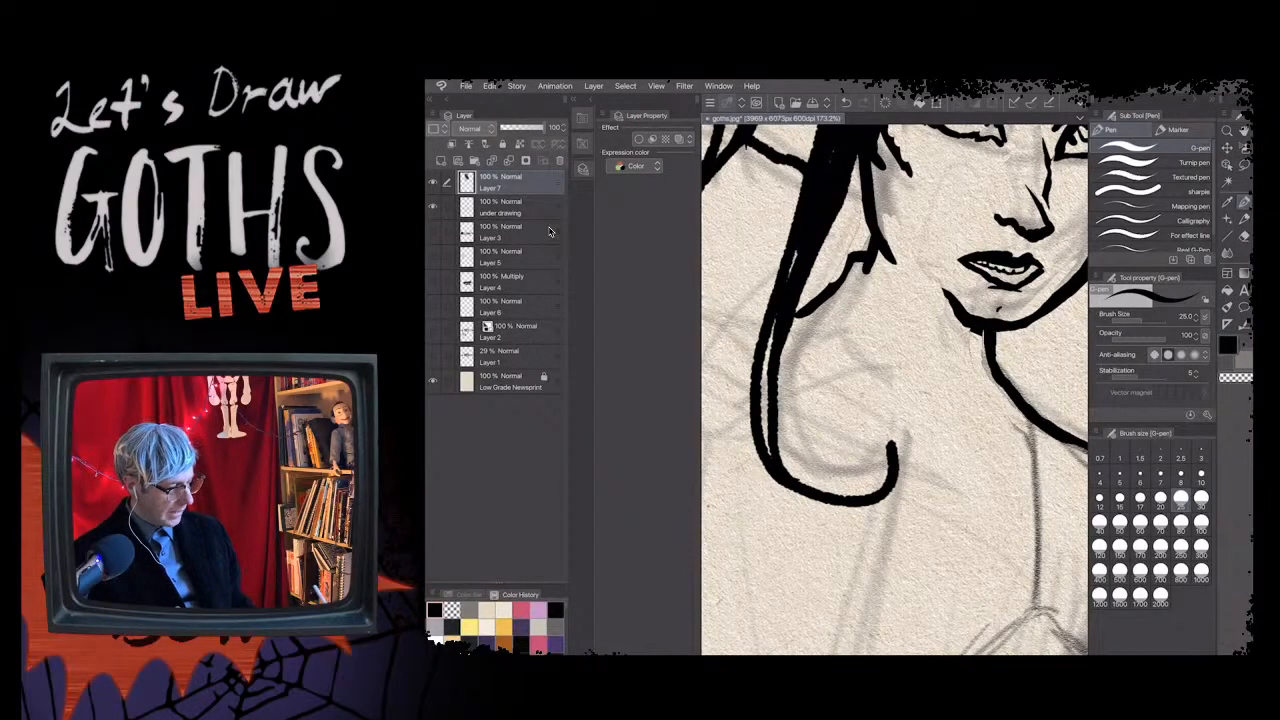
{"action": "key", "text": "ctrl+s"}
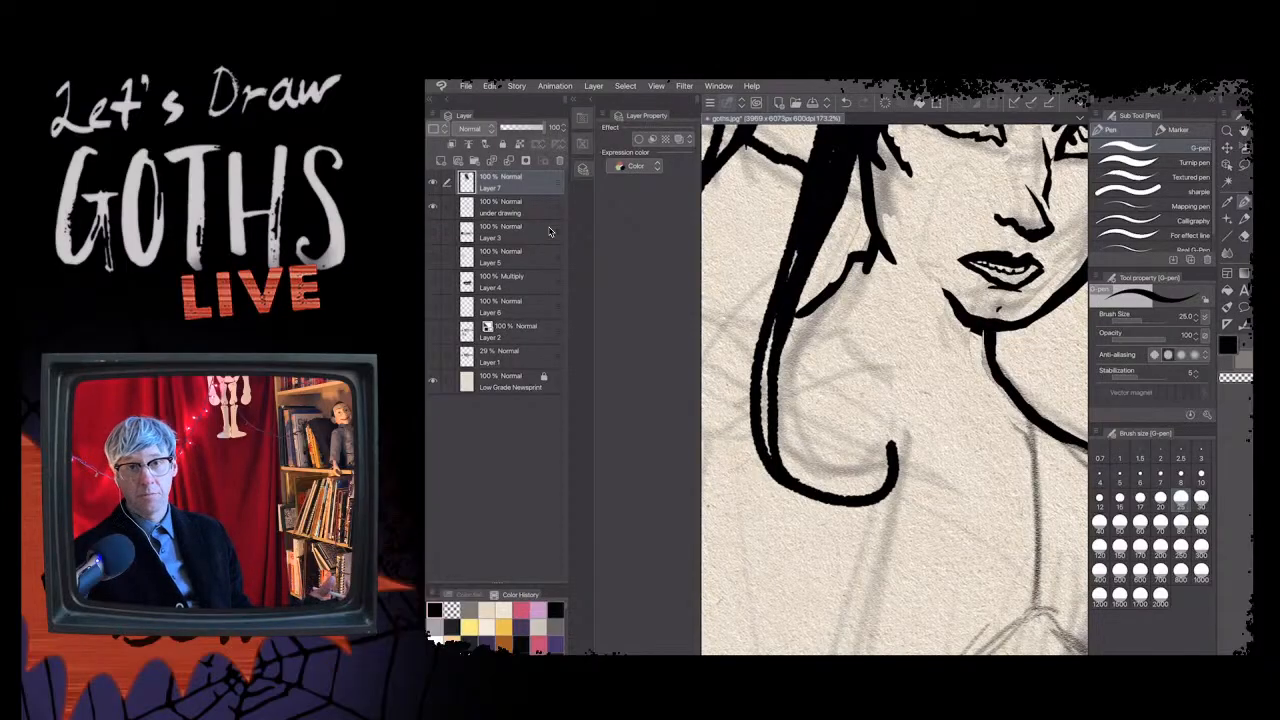
- Ink the upper and lower edges of a choker around the neck with the G-pen and erase the old neck line beside the curl
{"action": "scroll", "coordinate": [849, 334], "scroll_direction": "down", "scroll_amount": 2}
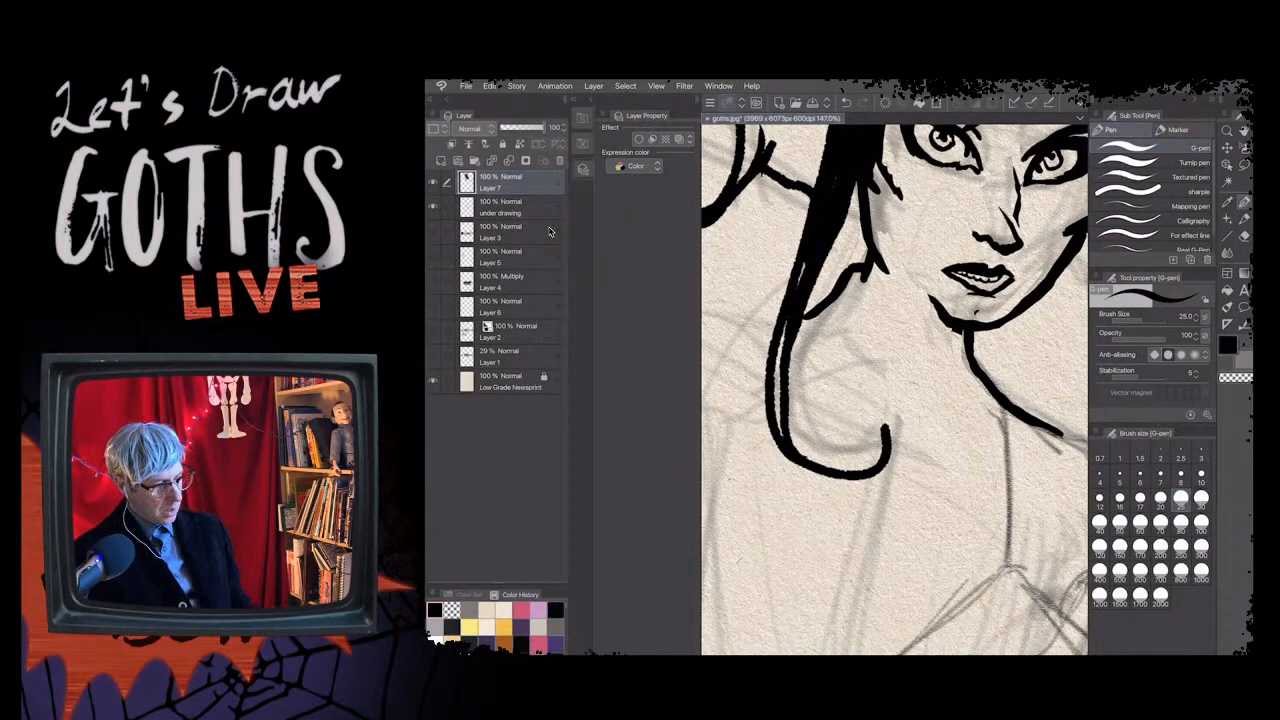
{"action": "mouse_move", "coordinate": [862, 280]}
{"action": "left_mouse_down"}
{"action": "mouse_move", "coordinate": [962, 335]}
{"action": "mouse_move", "coordinate": [975, 380]}
{"action": "left_mouse_up"}
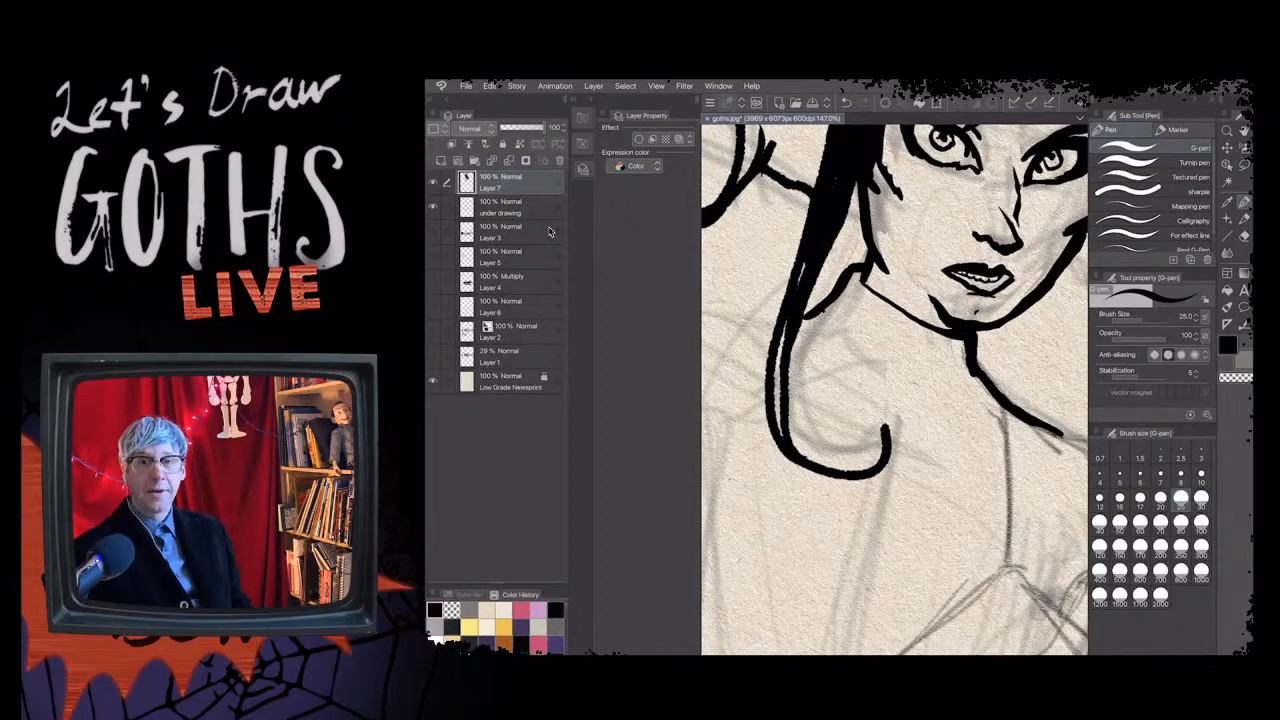
{"action": "mouse_move", "coordinate": [822, 310]}
{"action": "left_mouse_down"}
{"action": "mouse_move", "coordinate": [901, 362]}
{"action": "mouse_move", "coordinate": [970, 378]}
{"action": "left_mouse_up"}
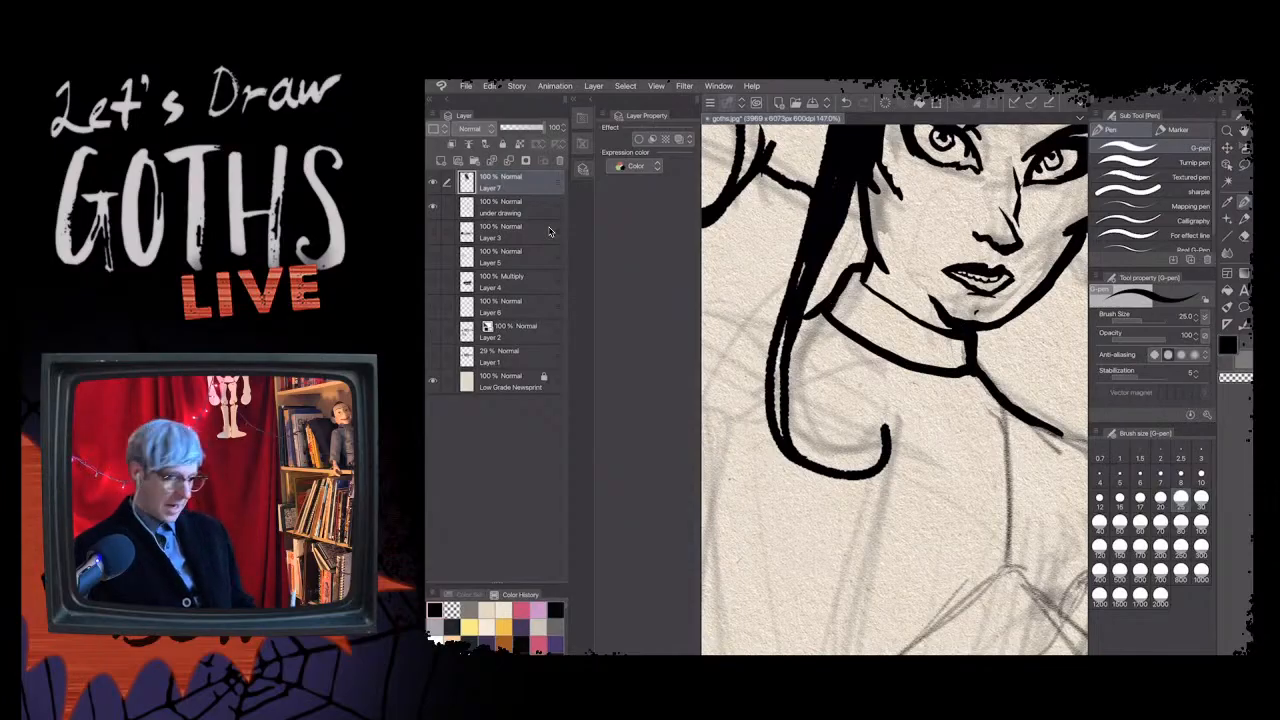
{"action": "left_click_drag", "start_coordinate": [812, 318], "coordinate": [830, 295]}
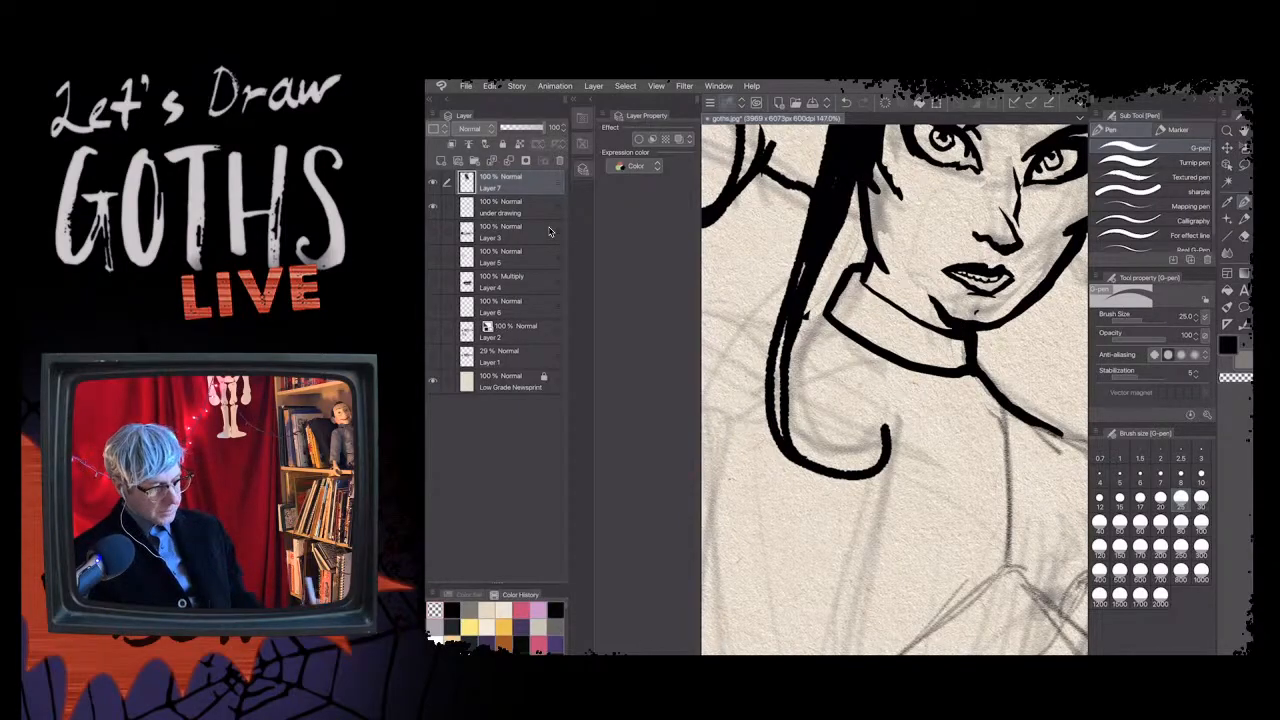
- Thicken the choker's lower edge and fill its band with solid black, leaving small highlights at both ends
{"action": "key", "text": "c"}
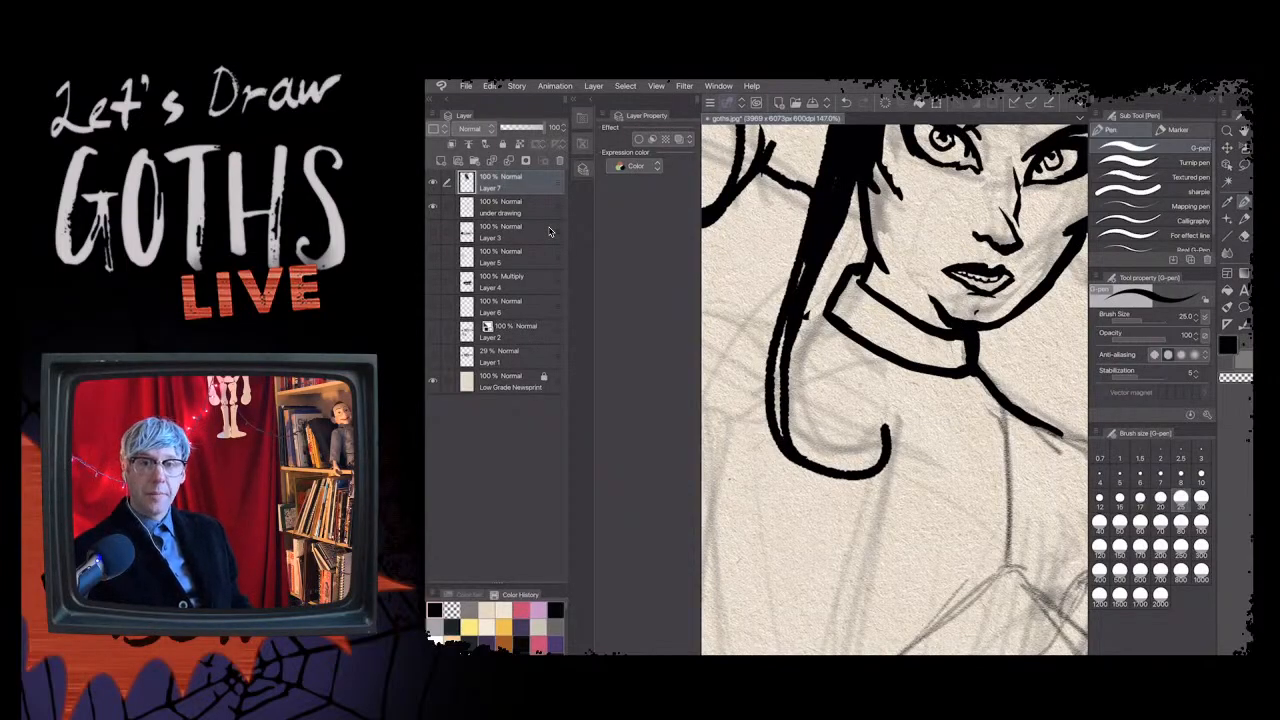
{"action": "mouse_move", "coordinate": [860, 341]}
{"action": "left_mouse_down"}
{"action": "mouse_move", "coordinate": [917, 372]}
{"action": "mouse_move", "coordinate": [970, 376]}
{"action": "left_mouse_up"}
{"action": "left_click_drag", "start_coordinate": [840, 333], "coordinate": [878, 356]}
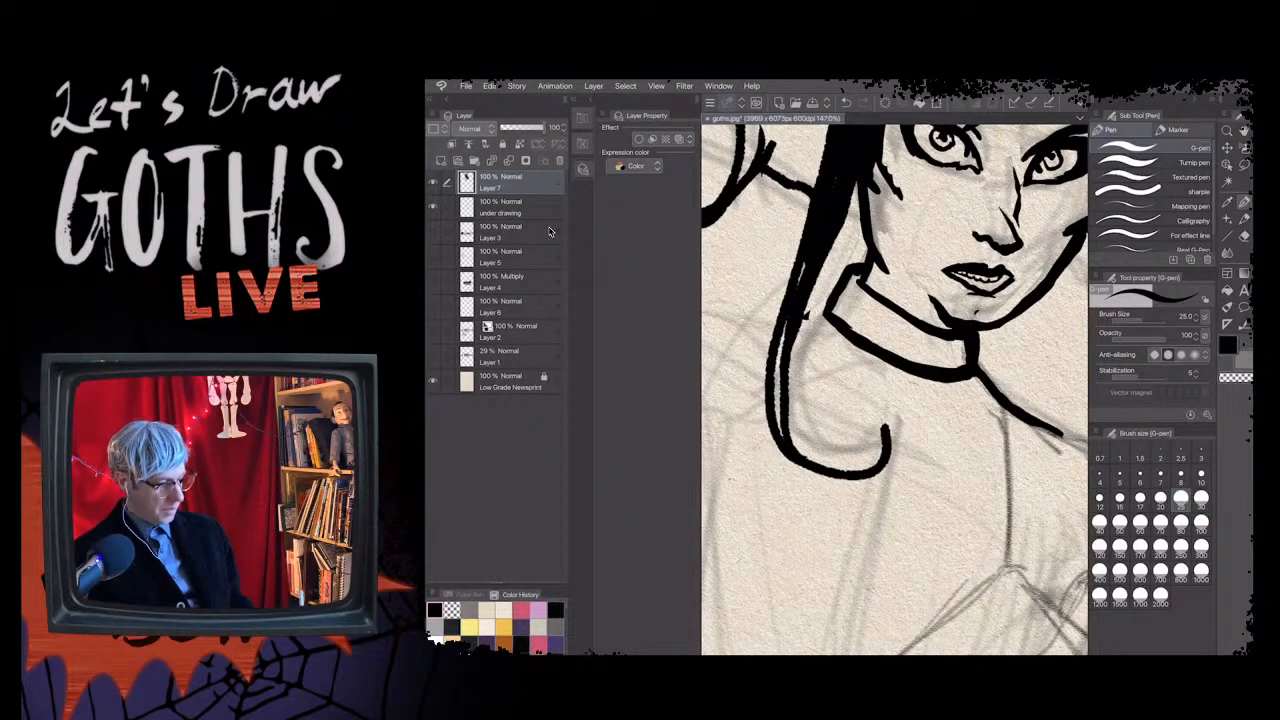
{"action": "mouse_move", "coordinate": [857, 291]}
{"action": "left_mouse_down"}
{"action": "mouse_move", "coordinate": [862, 330]}
{"action": "mouse_move", "coordinate": [870, 303]}
{"action": "mouse_move", "coordinate": [910, 342]}
{"action": "mouse_move", "coordinate": [940, 348]}
{"action": "mouse_move", "coordinate": [924, 333]}
{"action": "mouse_move", "coordinate": [934, 363]}
{"action": "left_mouse_up"}
{"action": "left_click_drag", "start_coordinate": [868, 317], "coordinate": [872, 335]}
{"action": "mouse_move", "coordinate": [862, 308]}
{"action": "left_mouse_down"}
{"action": "mouse_move", "coordinate": [933, 346]}
{"action": "mouse_move", "coordinate": [858, 325]}
{"action": "left_mouse_up"}
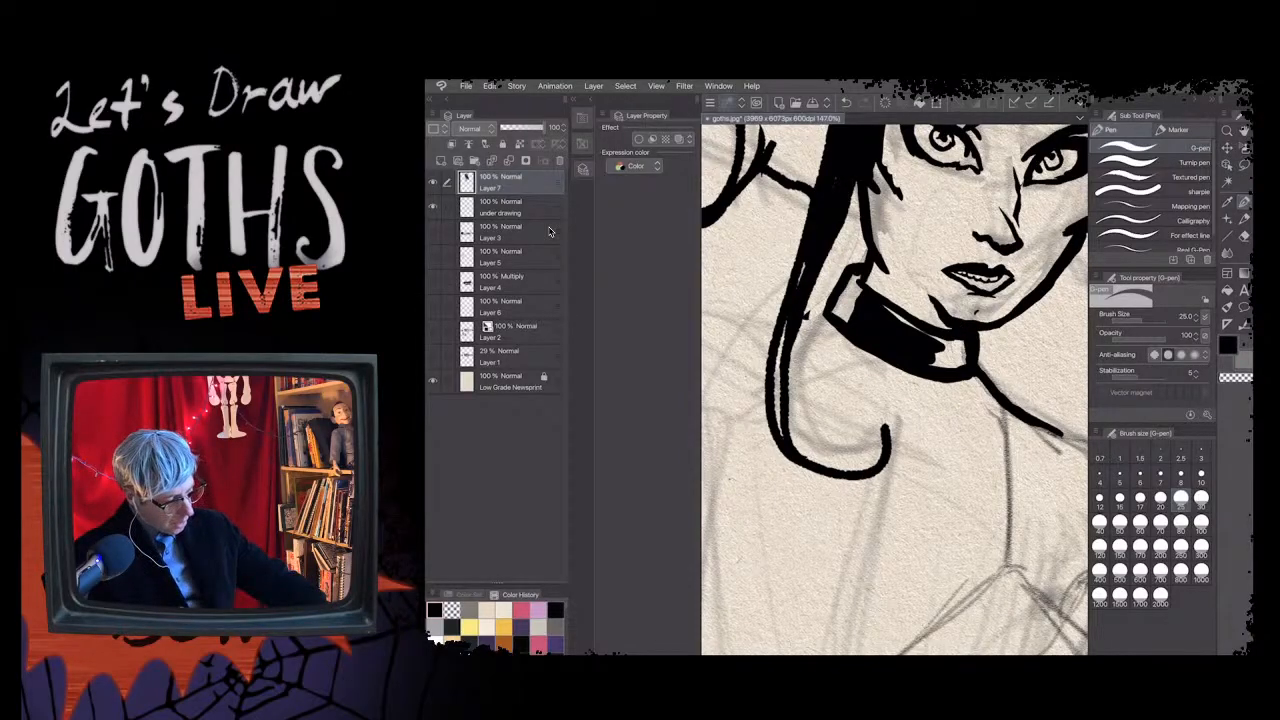
- With the G-pen at size 4 and transparent colour, scratch a patch of fine hatching into the black choker beside its front highlight
{"action": "key", "text": "c"}
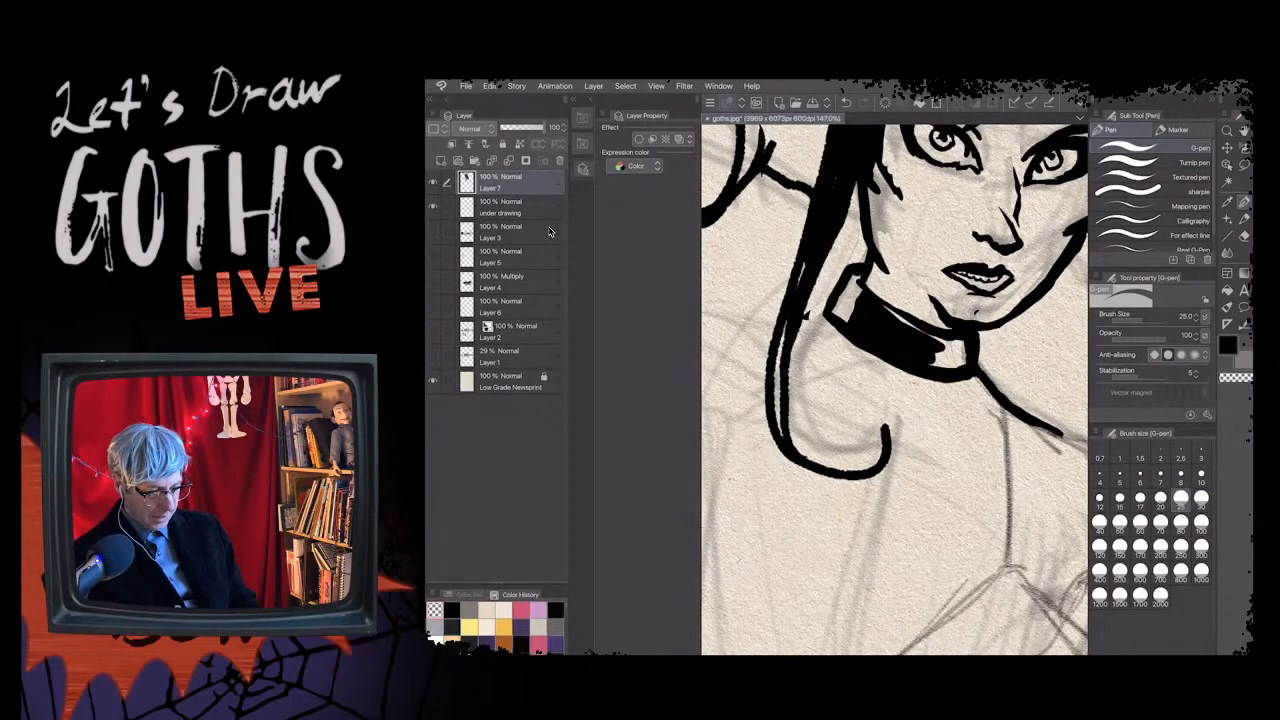
{"action": "key", "text": "["}
{"action": "key", "text": "["}
{"action": "key", "text": "["}
{"action": "key", "text": "["}
{"action": "key", "text": "["}
{"action": "key", "text": "["}
{"action": "key", "text": "["}
{"action": "key", "text": "["}
{"action": "key", "text": "["}
{"action": "key", "text": "["}
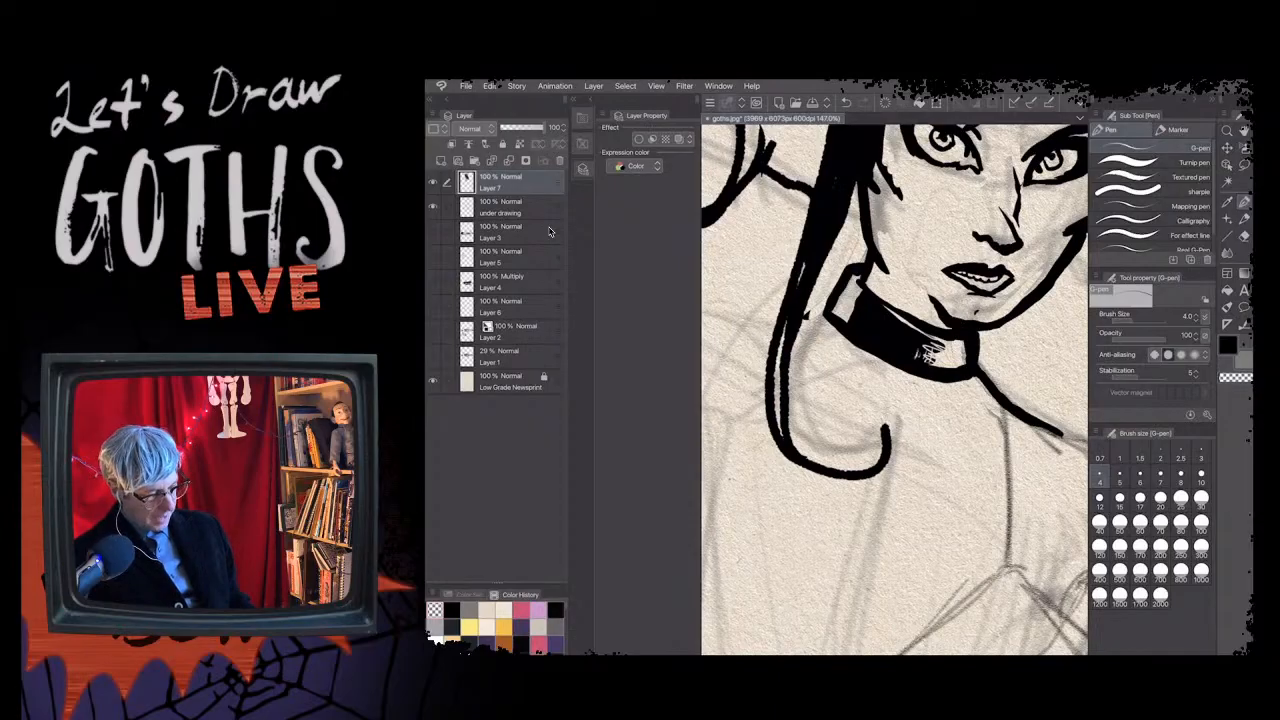
{"action": "left_click_drag", "start_coordinate": [915, 357], "coordinate": [924, 350]}
{"action": "scroll", "coordinate": [876, 376], "scroll_direction": "up", "scroll_amount": 2}
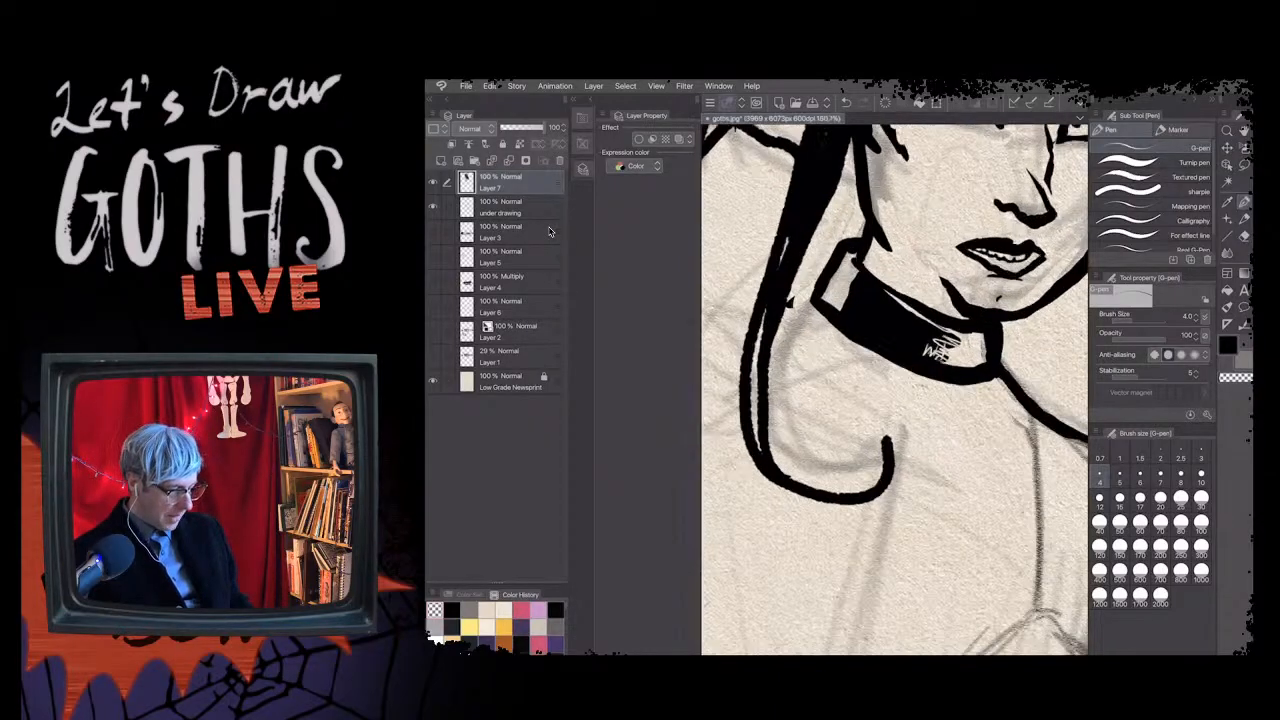
{"action": "key", "text": "ctrl+plus"}
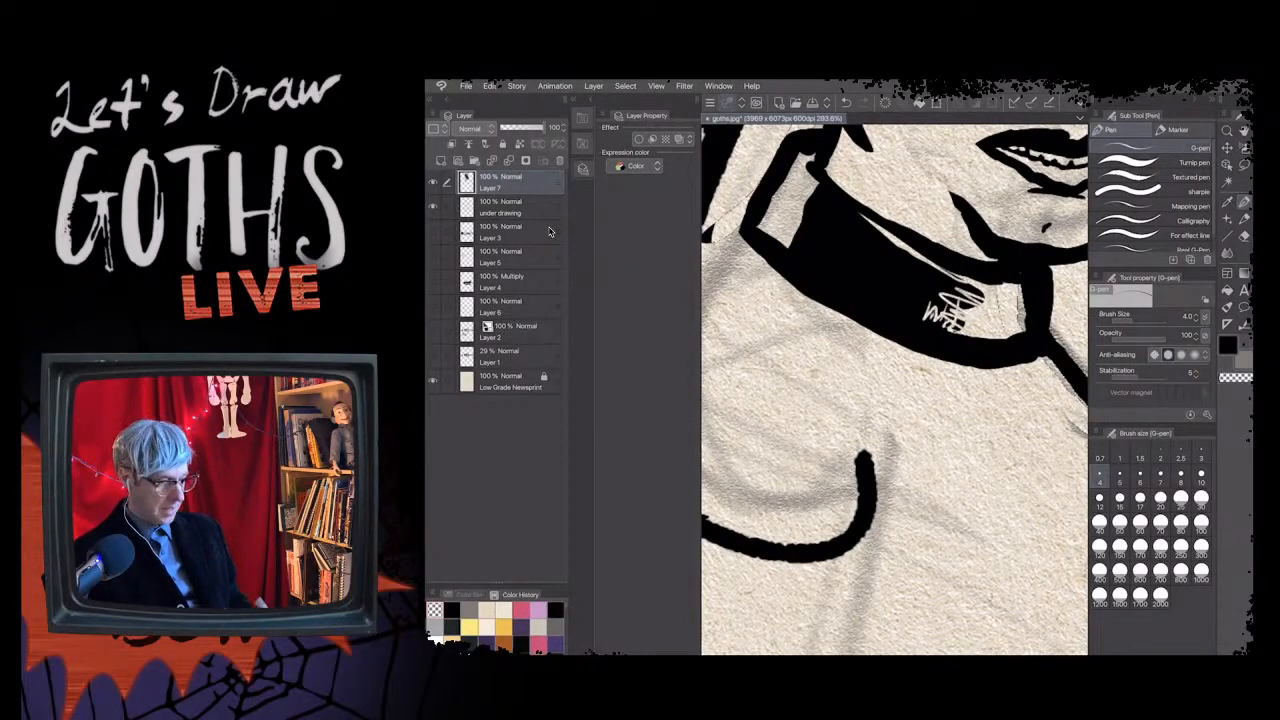
- Extend the fine transparent scratches around the choker's front highlight, hatching its front end and upper edge
{"action": "key", "text": "ctrl+minus"}
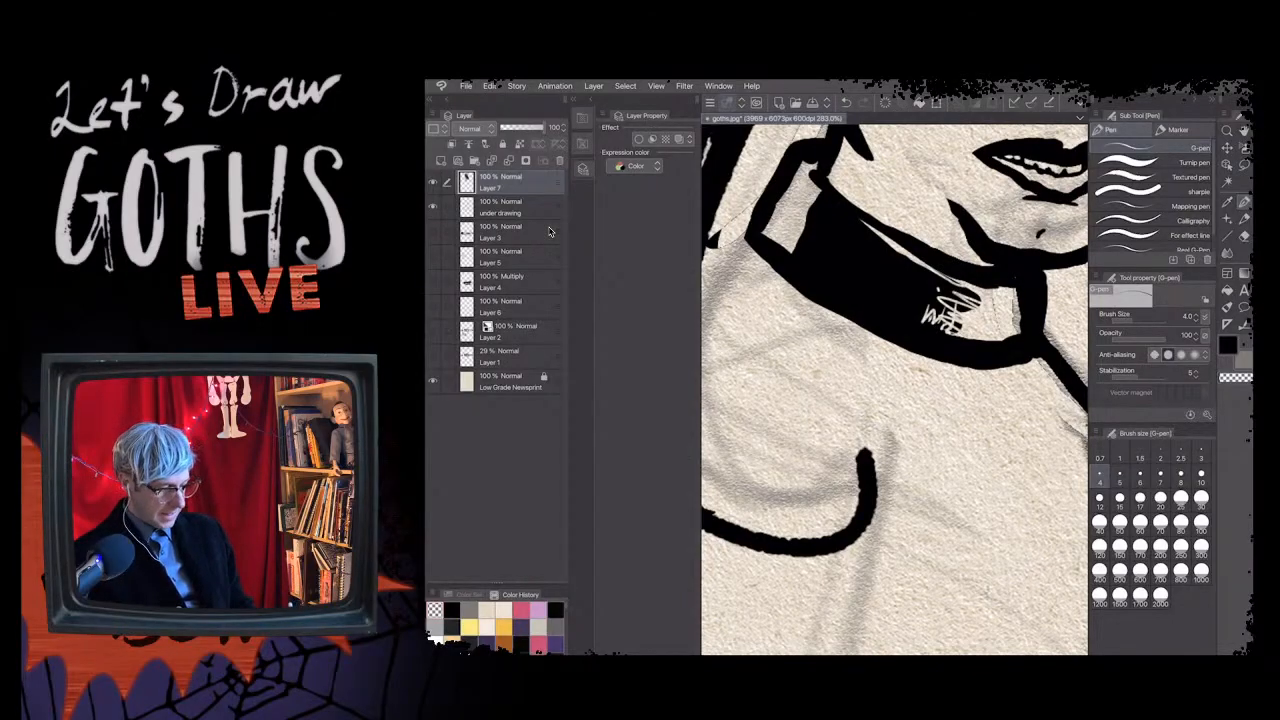
{"action": "key", "text": "ctrl+minus"}
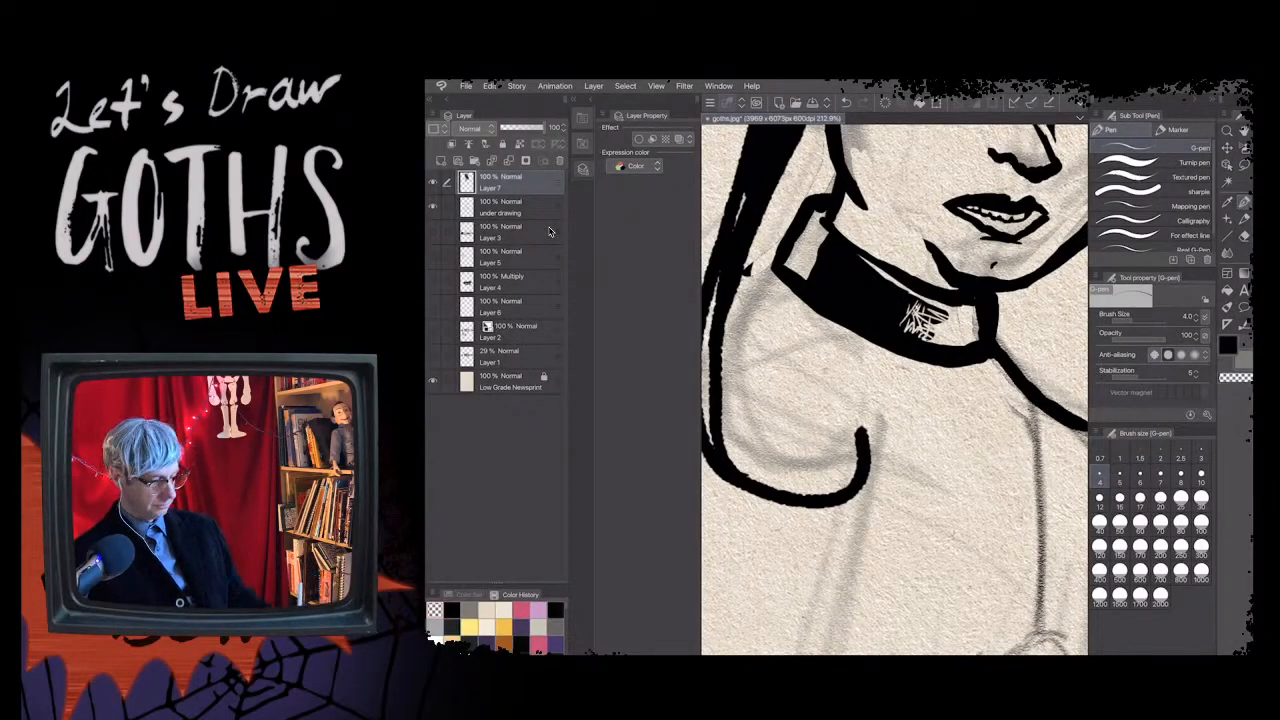
{"action": "mouse_move", "coordinate": [984, 340]}
{"action": "left_mouse_down"}
{"action": "mouse_move", "coordinate": [958, 355]}
{"action": "mouse_move", "coordinate": [978, 335]}
{"action": "mouse_move", "coordinate": [973, 316]}
{"action": "left_mouse_up"}
{"action": "mouse_move", "coordinate": [990, 307]}
{"action": "left_mouse_down"}
{"action": "mouse_move", "coordinate": [975, 322]}
{"action": "mouse_move", "coordinate": [976, 307]}
{"action": "mouse_move", "coordinate": [938, 302]}
{"action": "left_mouse_up"}
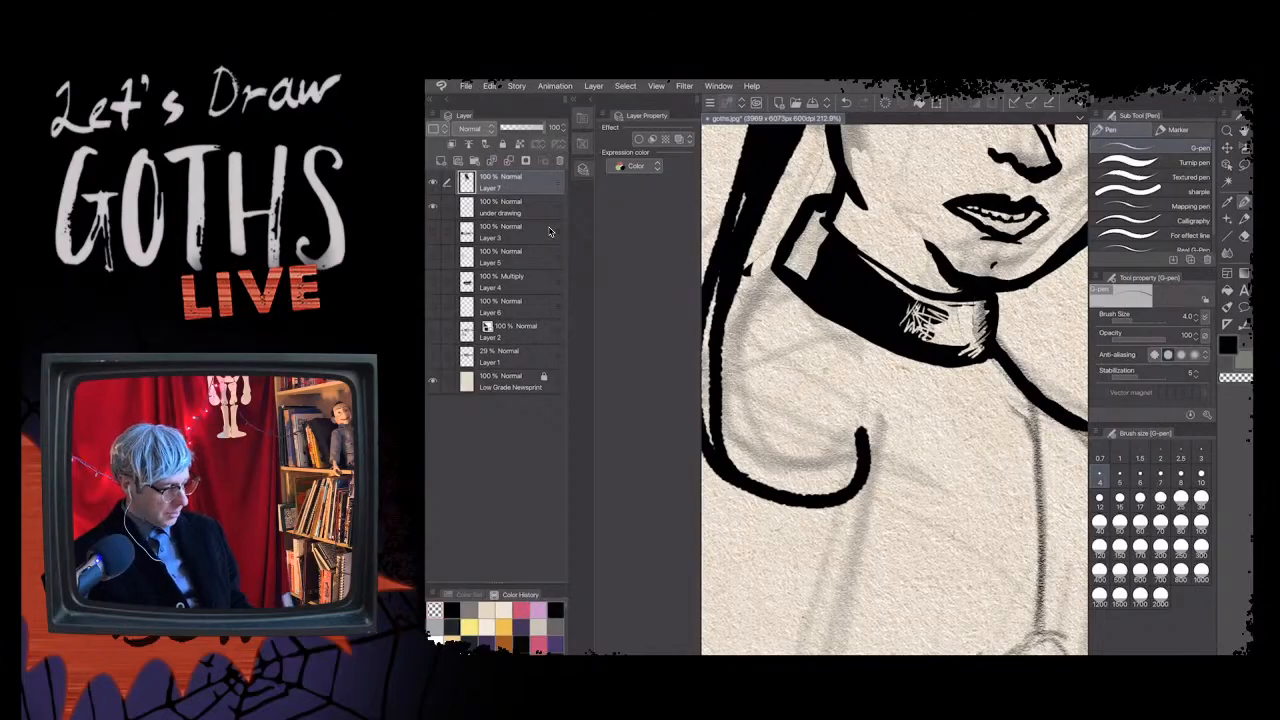
- Hide and reshow the under drawing layer to examine the inked lines on their own
{"action": "left_click", "coordinate": [433, 207]}
{"action": "left_click", "coordinate": [433, 207]}
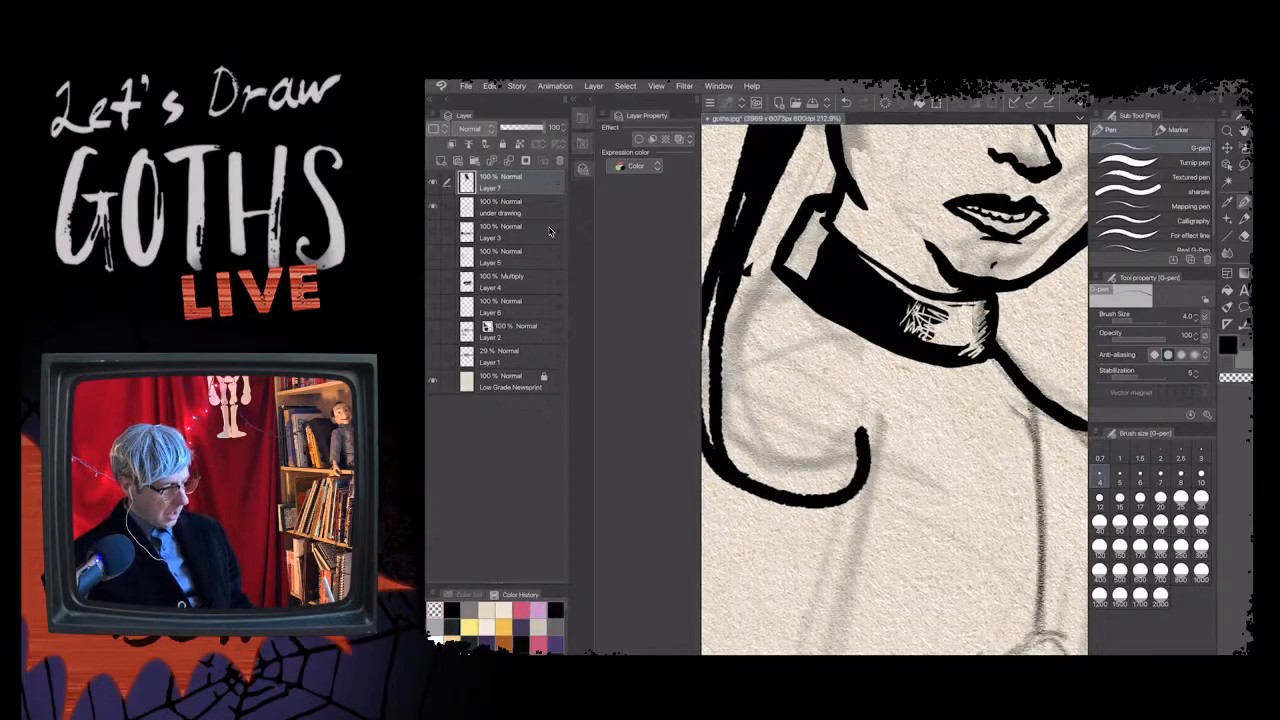
{"action": "left_click", "coordinate": [433, 207]}
{"action": "left_click", "coordinate": [433, 207]}
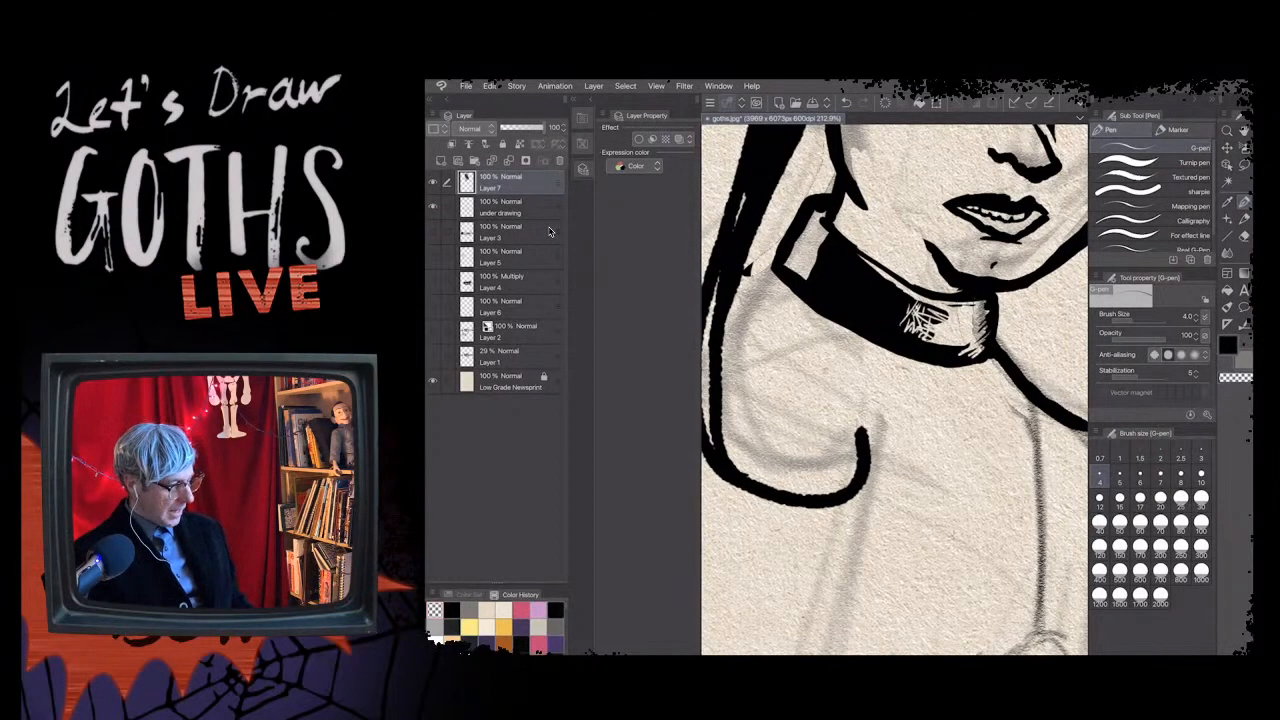
- Feather the choker's highlight nearest the long curl, and hatch in black over the scratched patch beside the front highlight
{"action": "scroll", "coordinate": [796, 417], "scroll_direction": "down", "scroll_amount": 2}
{"action": "scroll", "coordinate": [894, 389], "scroll_direction": "up", "scroll_amount": 1}
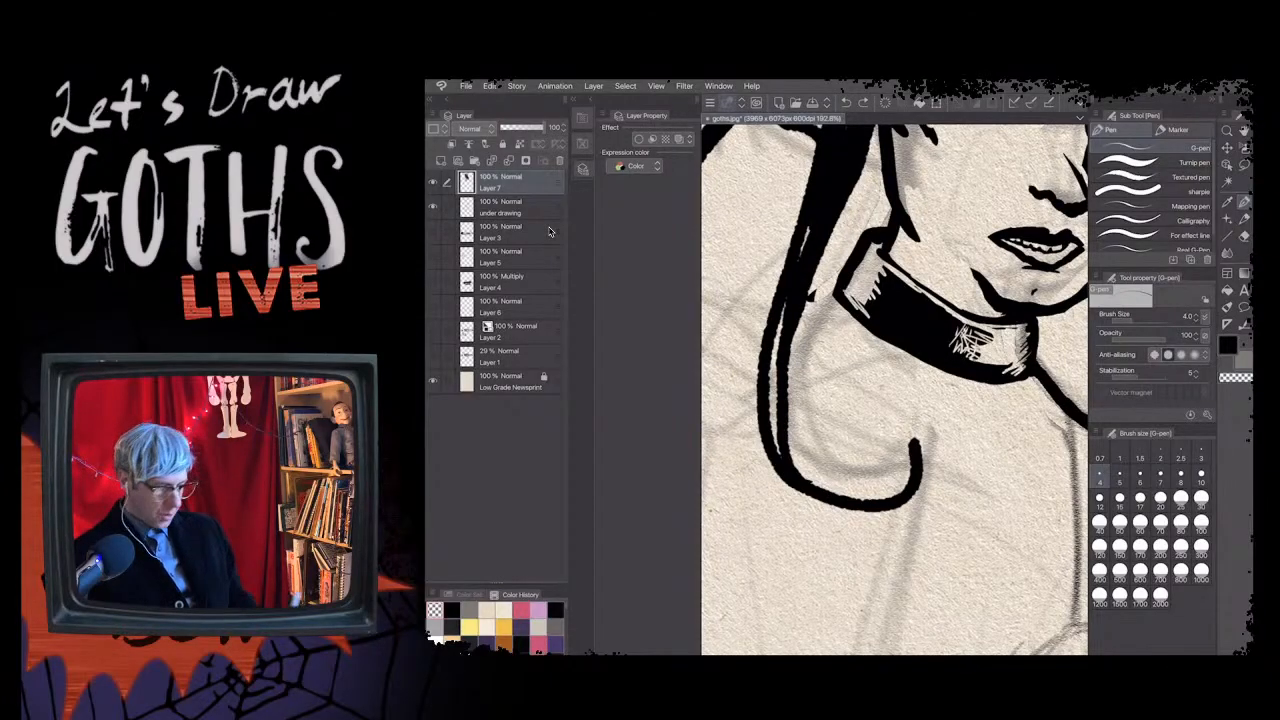
{"action": "key", "text": "c"}
{"action": "left_click_drag", "start_coordinate": [963, 337], "coordinate": [973, 353]}
{"action": "left_click_drag", "start_coordinate": [962, 334], "coordinate": [962, 346]}
{"action": "left_click_drag", "start_coordinate": [958, 324], "coordinate": [968, 336]}
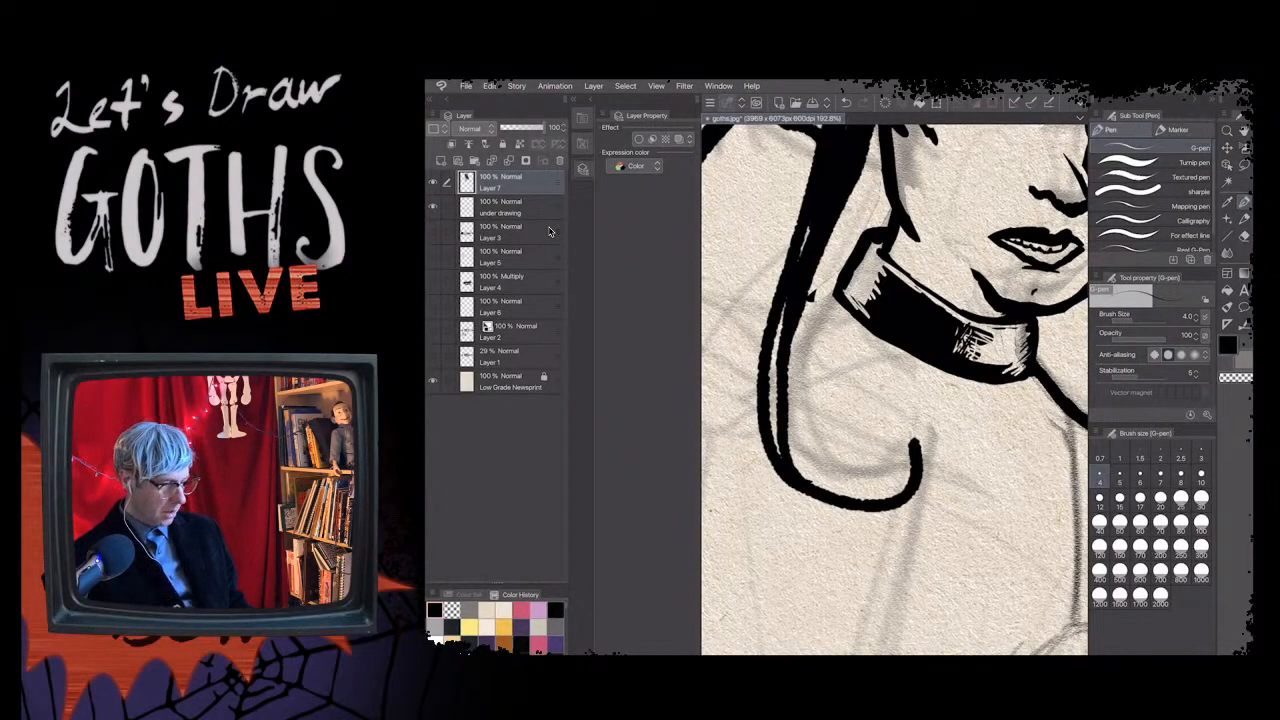
- Set the G-pen to size 20 and ink the shoulder line from the neck out to the top of the bent arm
{"action": "scroll", "coordinate": [894, 389], "scroll_direction": "up", "scroll_amount": 2}
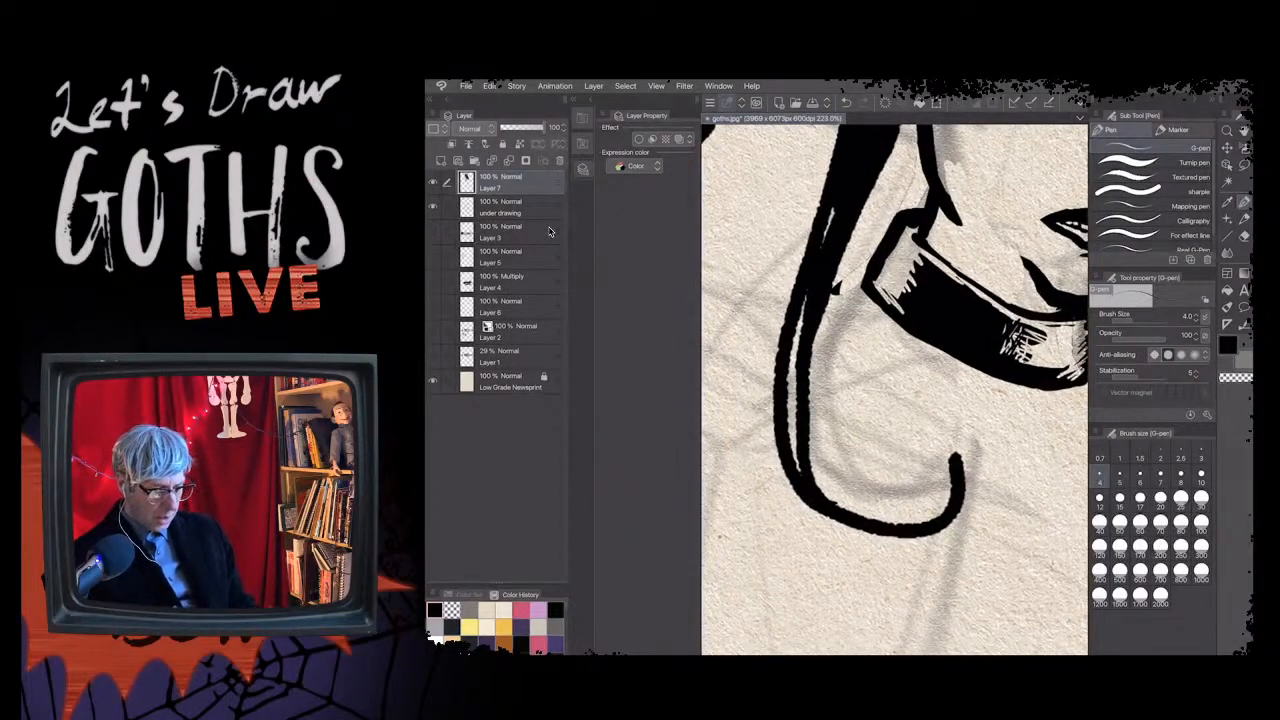
{"action": "key", "text": "bracketright"}
{"action": "key", "text": "bracketright"}
{"action": "key", "text": "bracketright"}
{"action": "key", "text": "bracketright"}
{"action": "key", "text": "bracketright"}
{"action": "key", "text": "bracketright"}
{"action": "key", "text": "bracketright"}
{"action": "key", "text": "bracketright"}
{"action": "key", "text": "bracketright"}
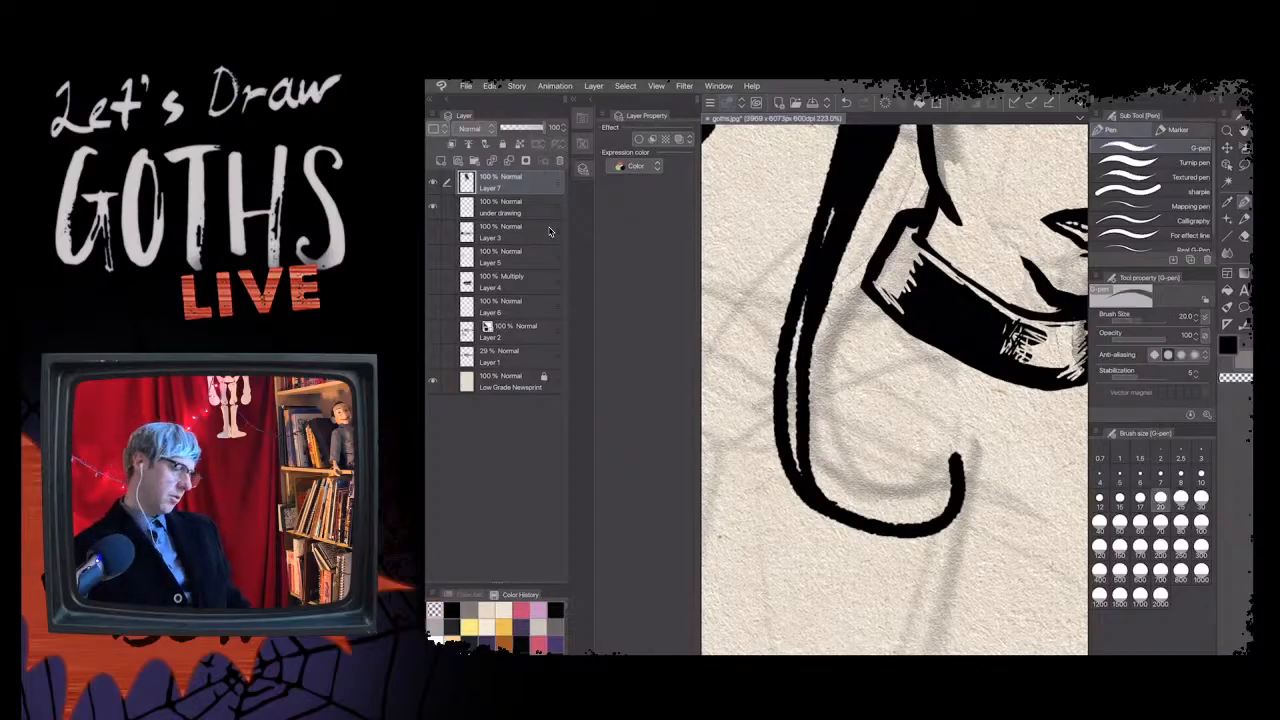
{"action": "scroll", "coordinate": [895, 390], "scroll_direction": "down", "scroll_amount": 4}
{"action": "scroll", "coordinate": [895, 390], "scroll_direction": "down", "scroll_amount": 1}
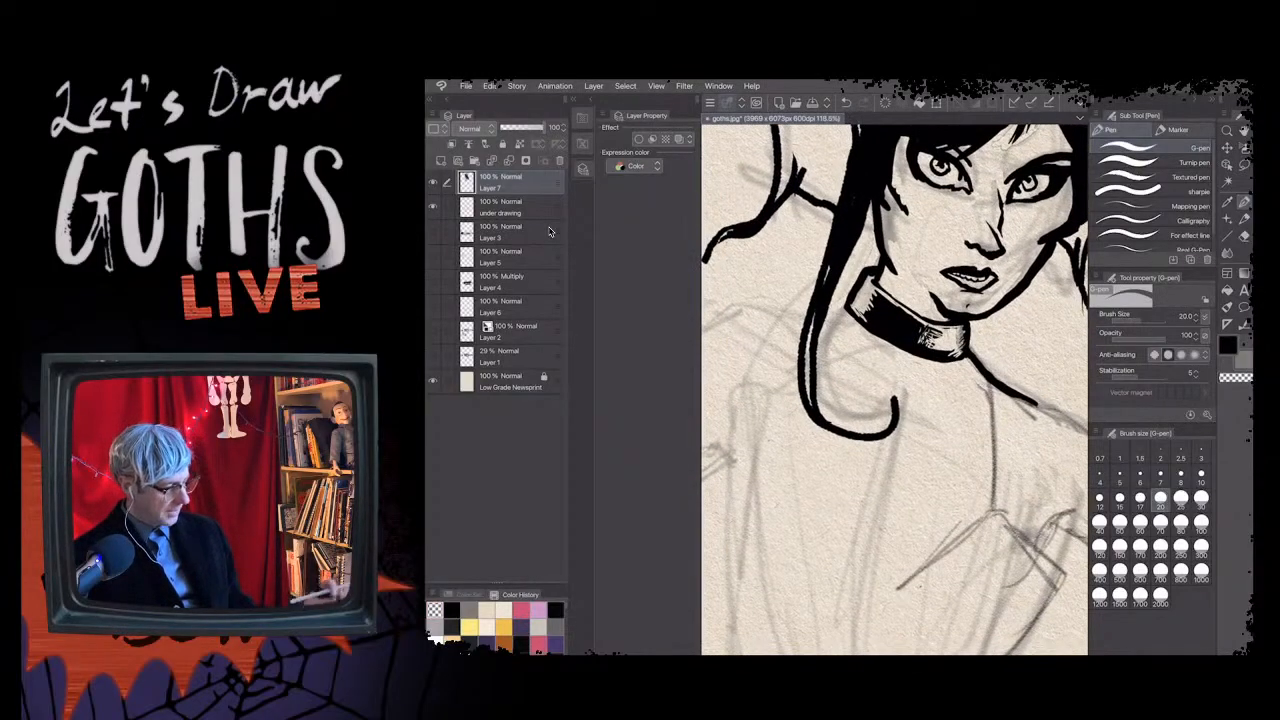
{"action": "scroll", "coordinate": [895, 390], "scroll_direction": "down", "scroll_amount": 2}
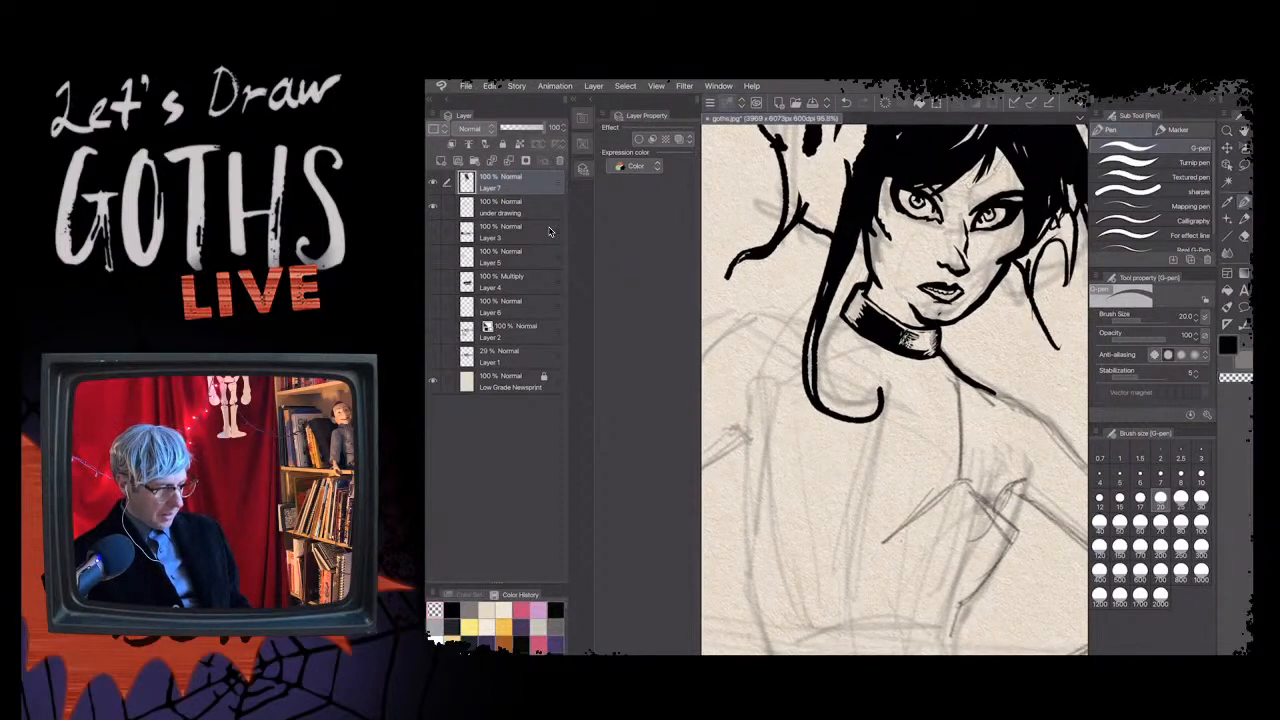
{"action": "scroll", "coordinate": [895, 390], "scroll_direction": "down", "scroll_amount": 2}
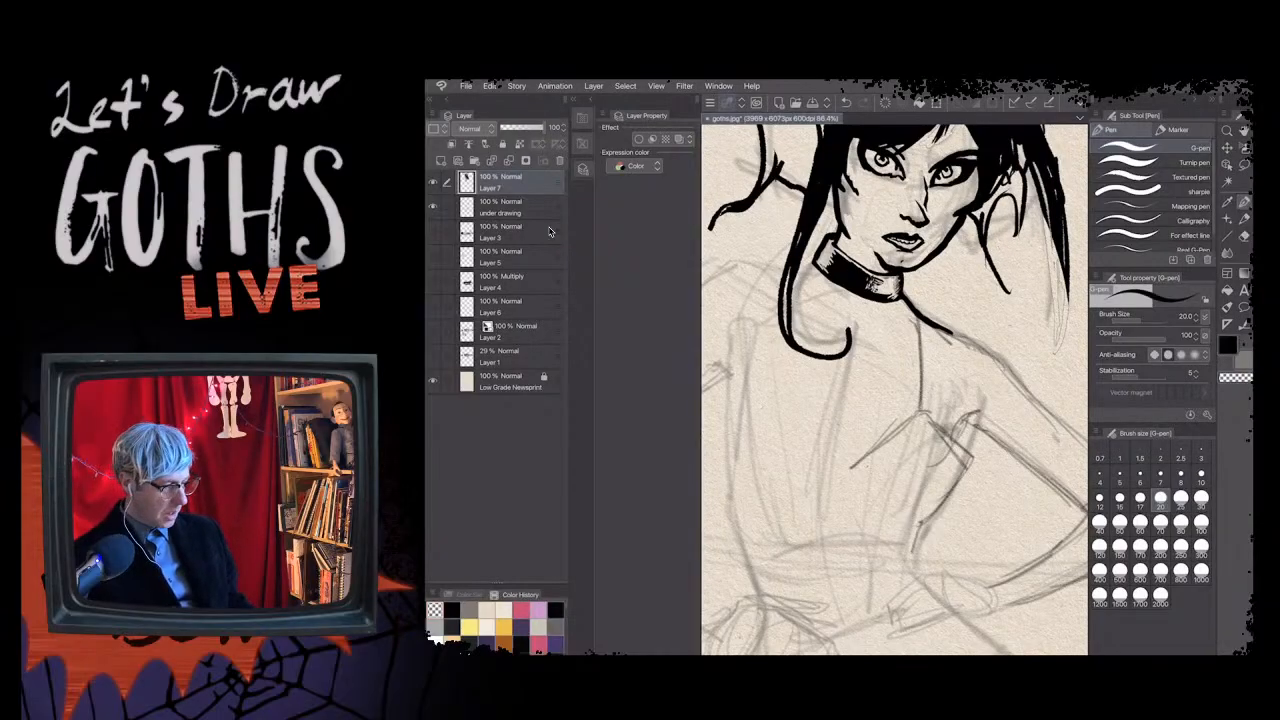
{"action": "scroll", "coordinate": [895, 390], "scroll_direction": "down", "scroll_amount": 2}
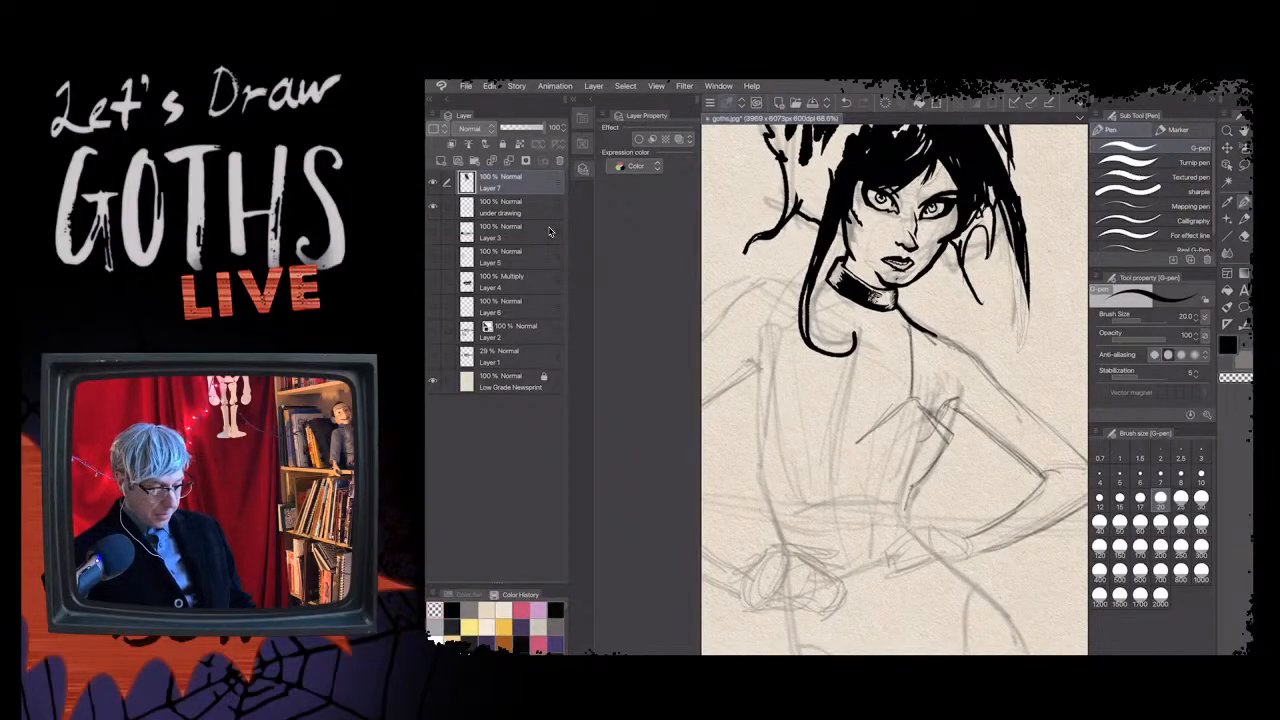
{"action": "left_click_drag", "start_coordinate": [990, 382], "coordinate": [934, 332]}
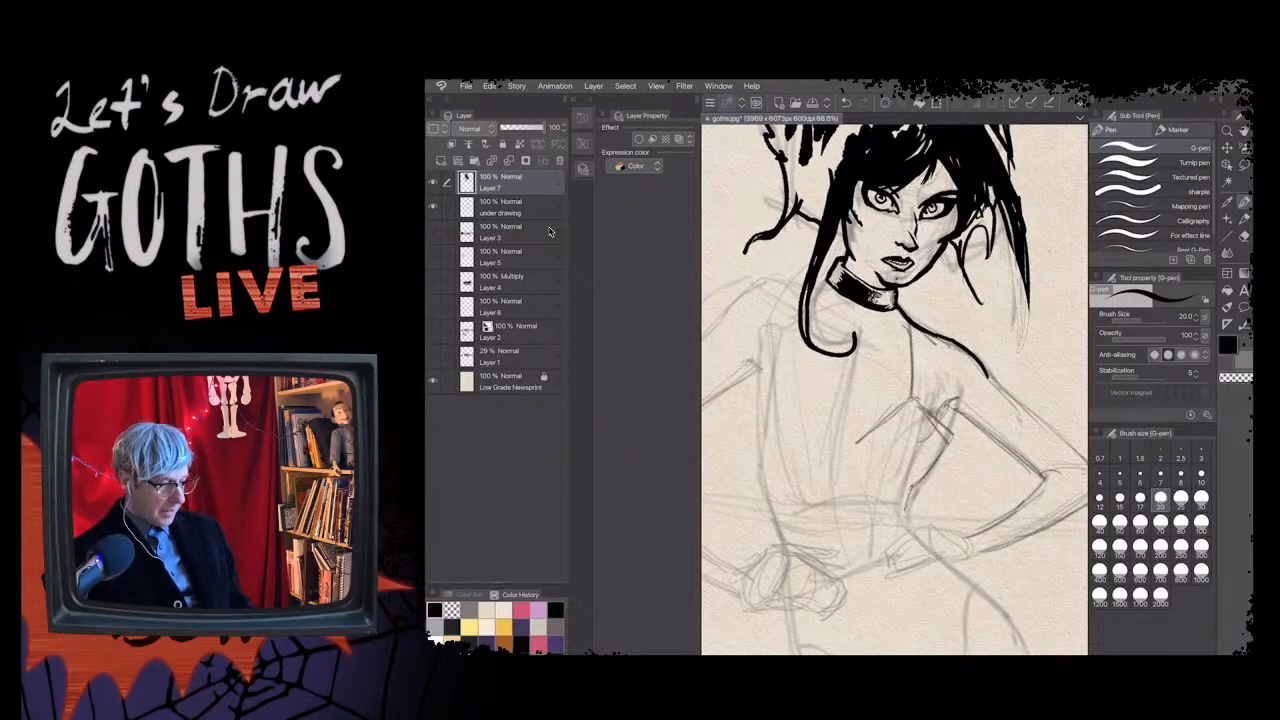
- Ink the outer contour of the bent arm from the shoulder to the elbow and along the forearm's underside to the wrist
{"action": "scroll", "coordinate": [894, 389], "scroll_direction": "down", "scroll_amount": 1}
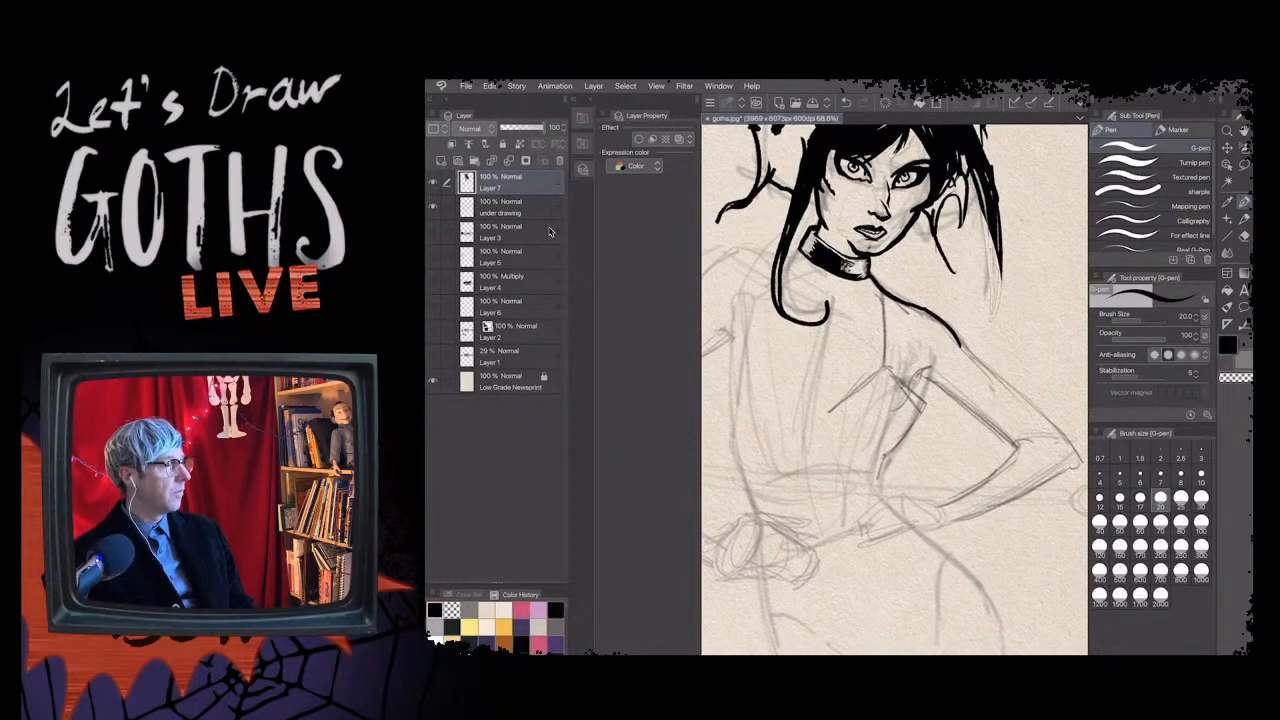
{"action": "left_click_drag", "start_coordinate": [948, 326], "coordinate": [976, 360]}
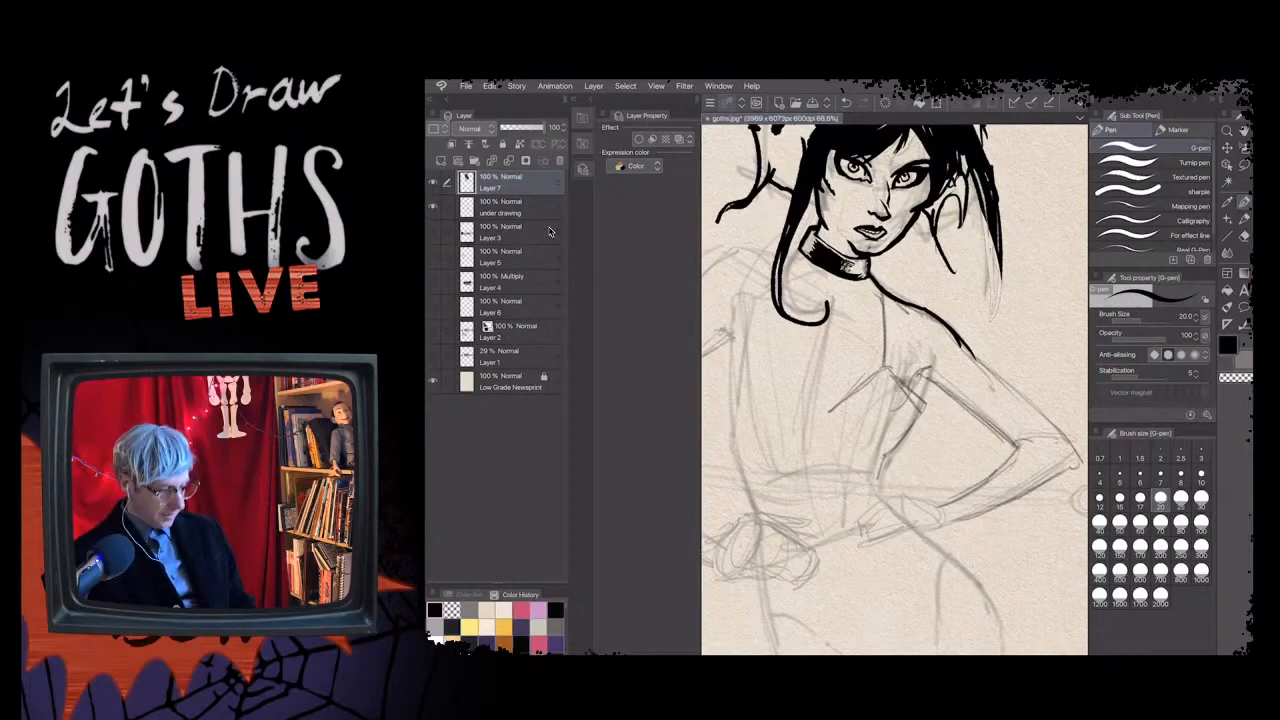
{"action": "left_click_drag", "start_coordinate": [974, 354], "coordinate": [1078, 454]}
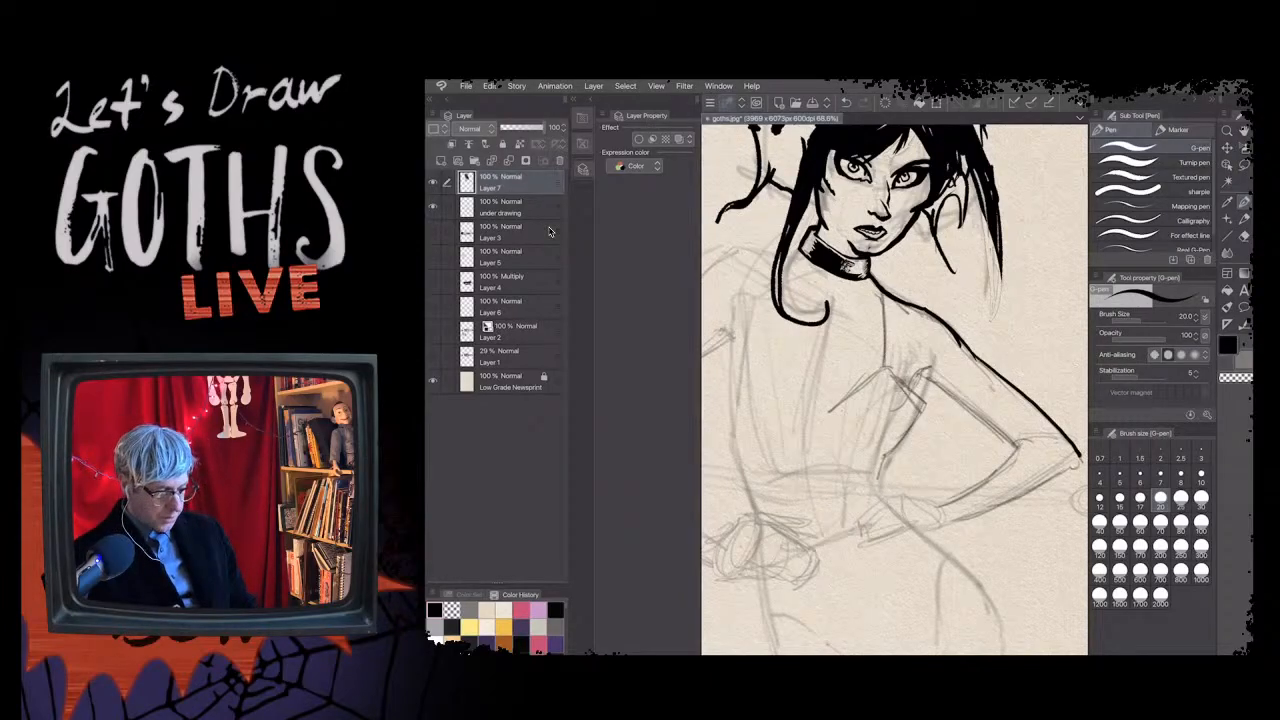
{"action": "left_click_drag", "start_coordinate": [1086, 499], "coordinate": [1066, 485]}
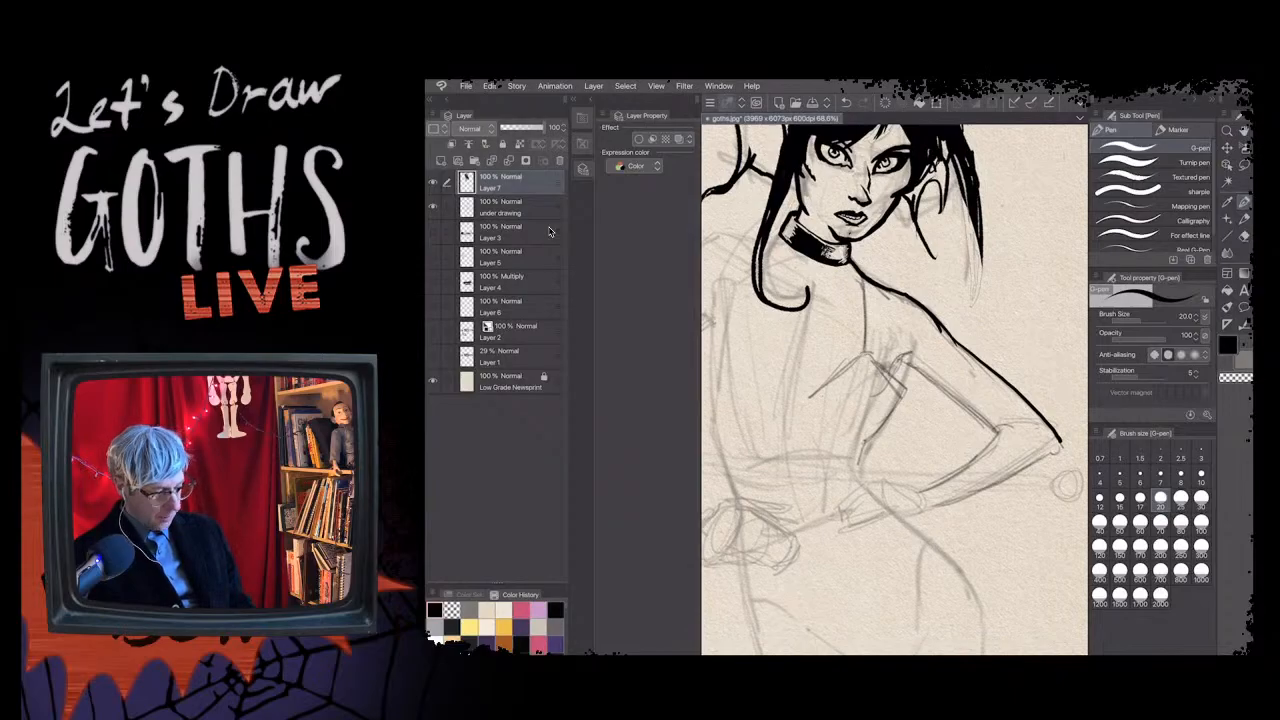
{"action": "mouse_move", "coordinate": [1060, 440]}
{"action": "left_mouse_down"}
{"action": "mouse_move", "coordinate": [1055, 456]}
{"action": "mouse_move", "coordinate": [930, 506]}
{"action": "left_mouse_up"}
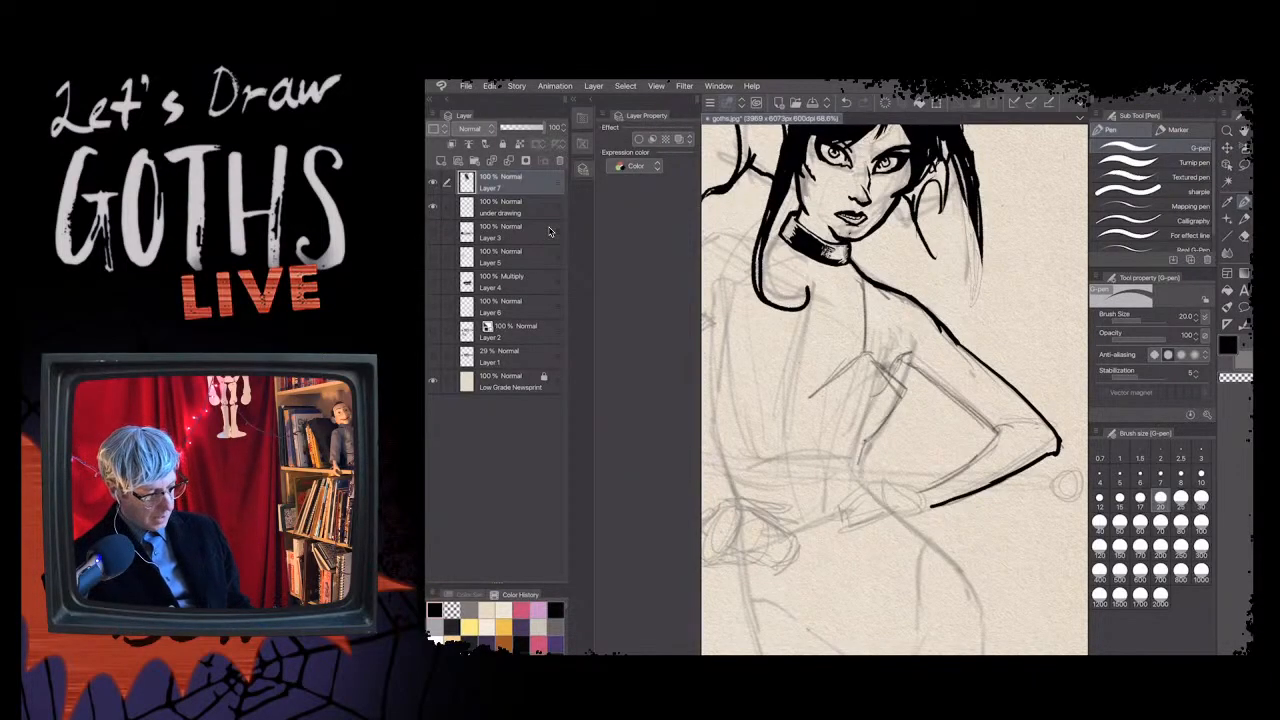
- Touch up the arm outline with the G-pen at size 5, and go over the outer upper-arm line in black at size 20
{"action": "key", "text": "c"}
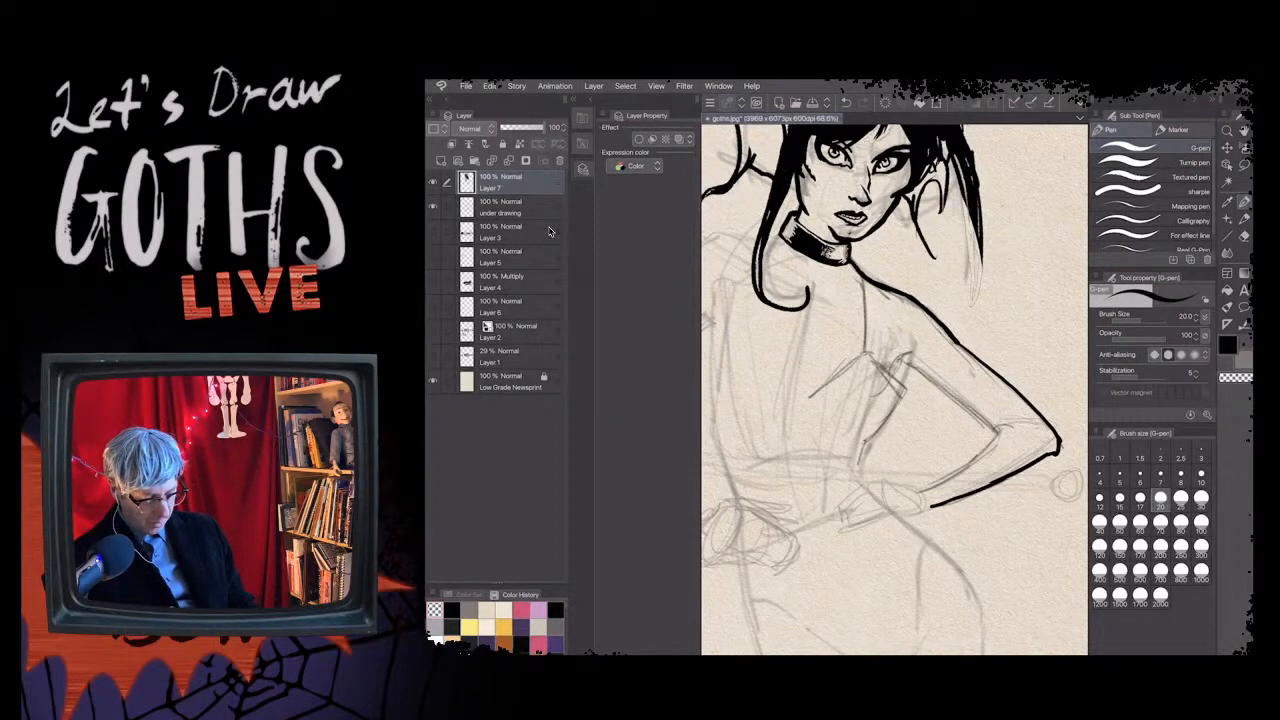
{"action": "key", "text": "["}
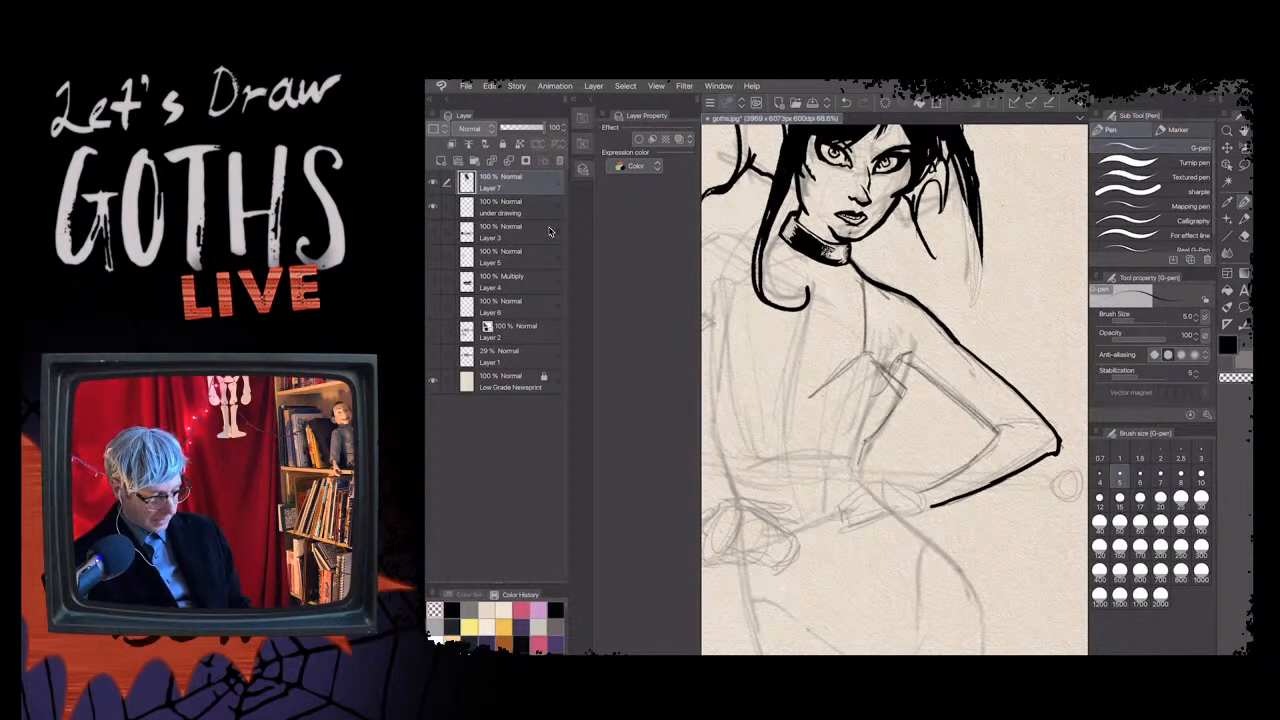
{"action": "key", "text": "c"}
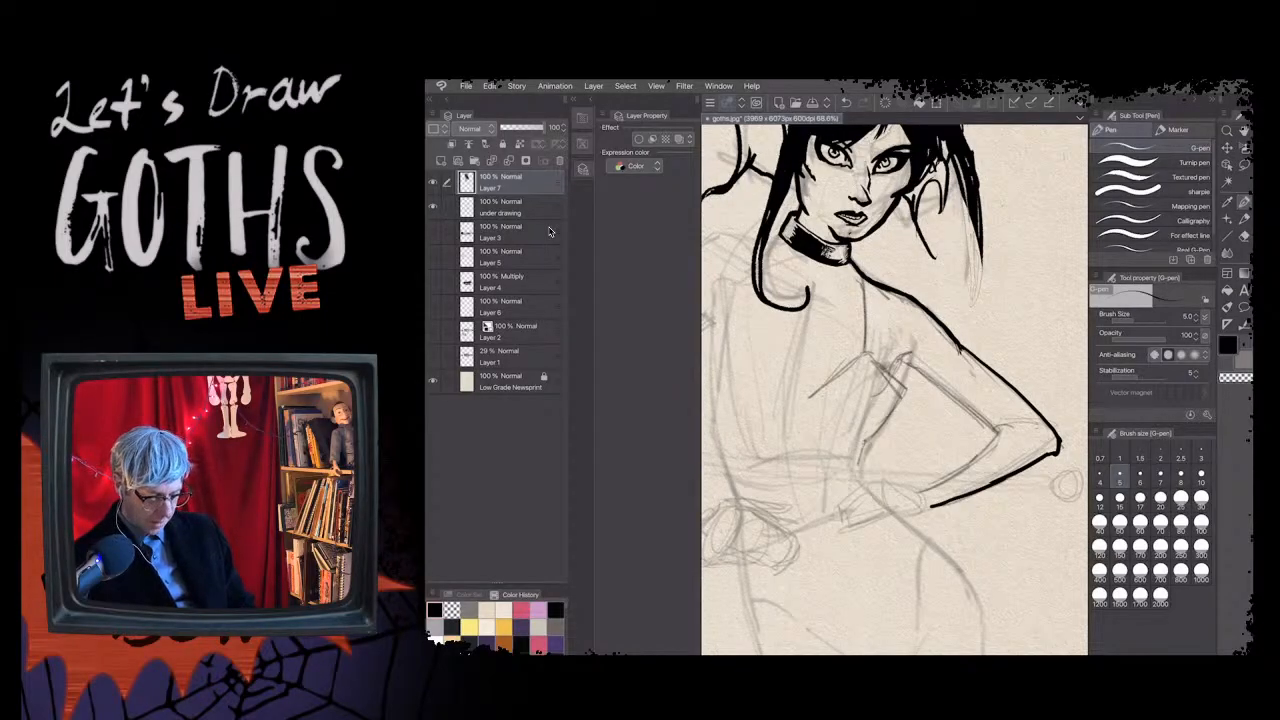
{"action": "key", "text": "]"}
{"action": "key", "text": "]"}
{"action": "key", "text": "]"}
{"action": "key", "text": "]"}
{"action": "key", "text": "]"}
{"action": "key", "text": "]"}
{"action": "key", "text": "]"}
{"action": "key", "text": "]"}
{"action": "left_click_drag", "start_coordinate": [1048, 424], "coordinate": [962, 347]}
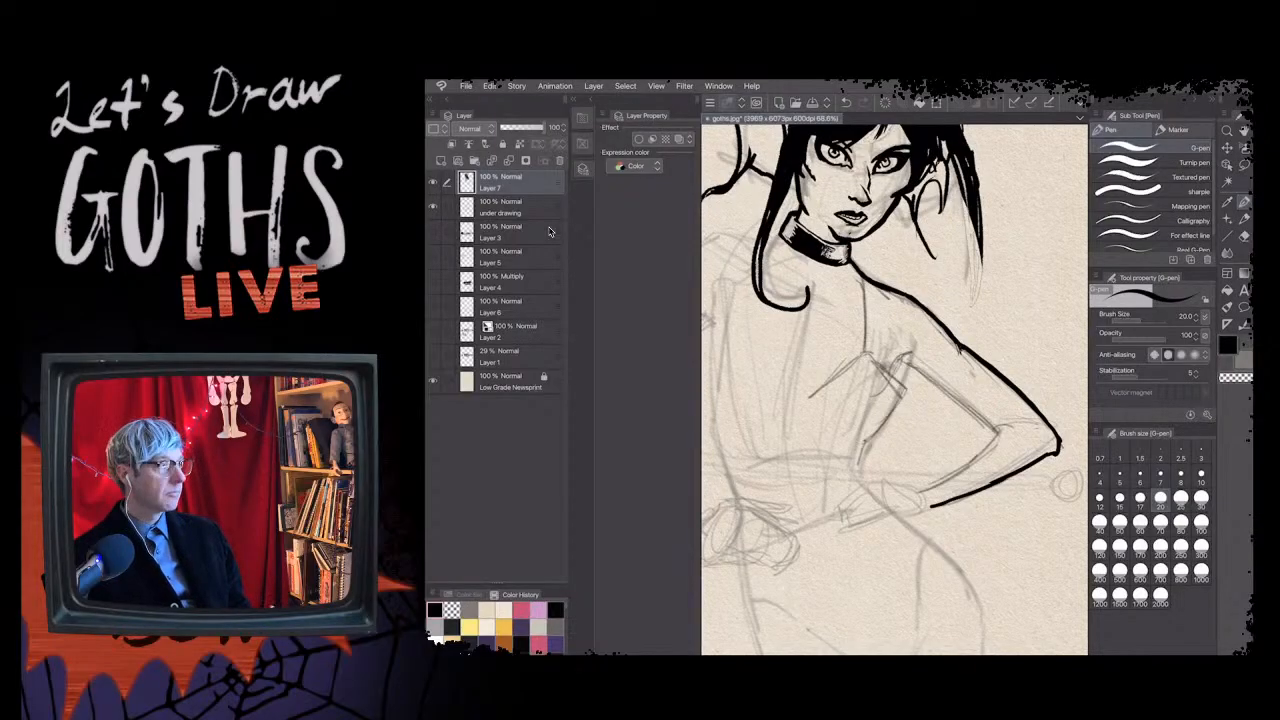
- Ink the inner edges of the forearm and upper arm up to the armpit, and draw a cuff around the wrist
{"action": "left_click_drag", "start_coordinate": [998, 429], "coordinate": [925, 489]}
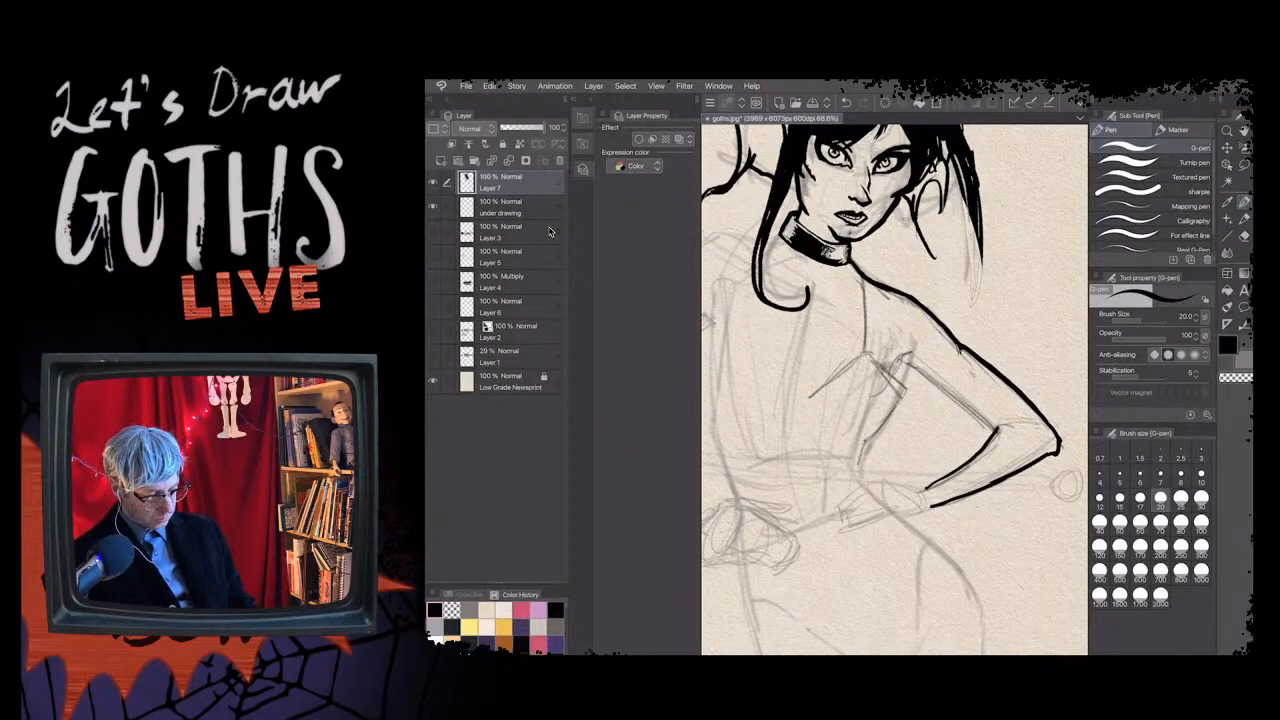
{"action": "left_click_drag", "start_coordinate": [996, 430], "coordinate": [903, 362]}
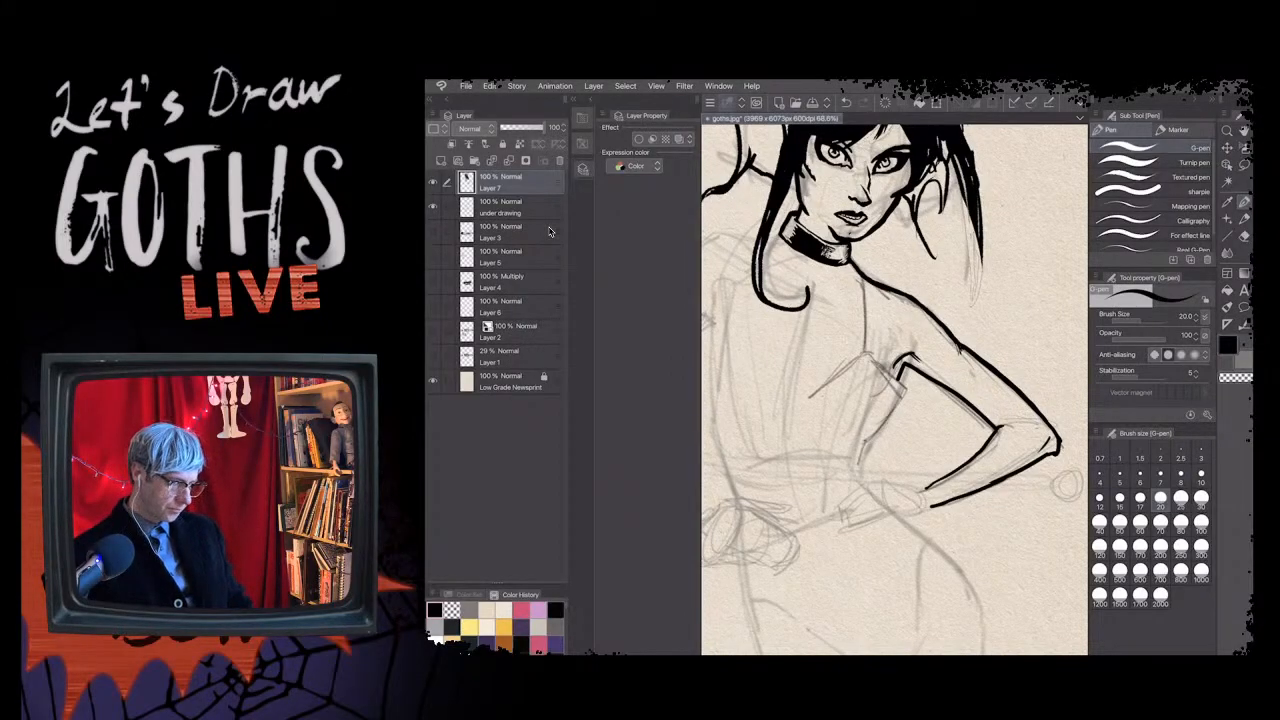
{"action": "mouse_move", "coordinate": [940, 484]}
{"action": "left_mouse_down"}
{"action": "mouse_move", "coordinate": [944, 512]}
{"action": "mouse_move", "coordinate": [921, 515]}
{"action": "mouse_move", "coordinate": [911, 488]}
{"action": "mouse_move", "coordinate": [930, 481]}
{"action": "left_mouse_up"}
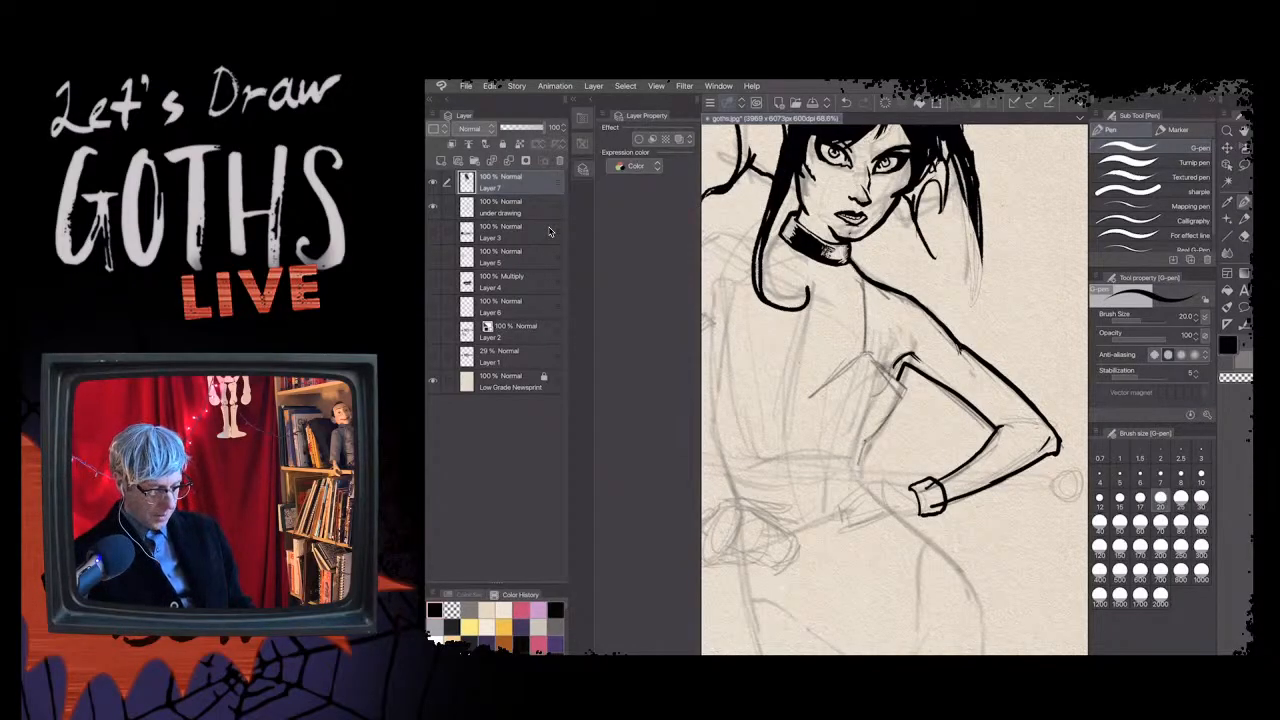
- Thicken the outer arm line just below the shoulder with the black G-pen
{"action": "scroll", "coordinate": [894, 389], "scroll_direction": "up", "scroll_amount": 1}
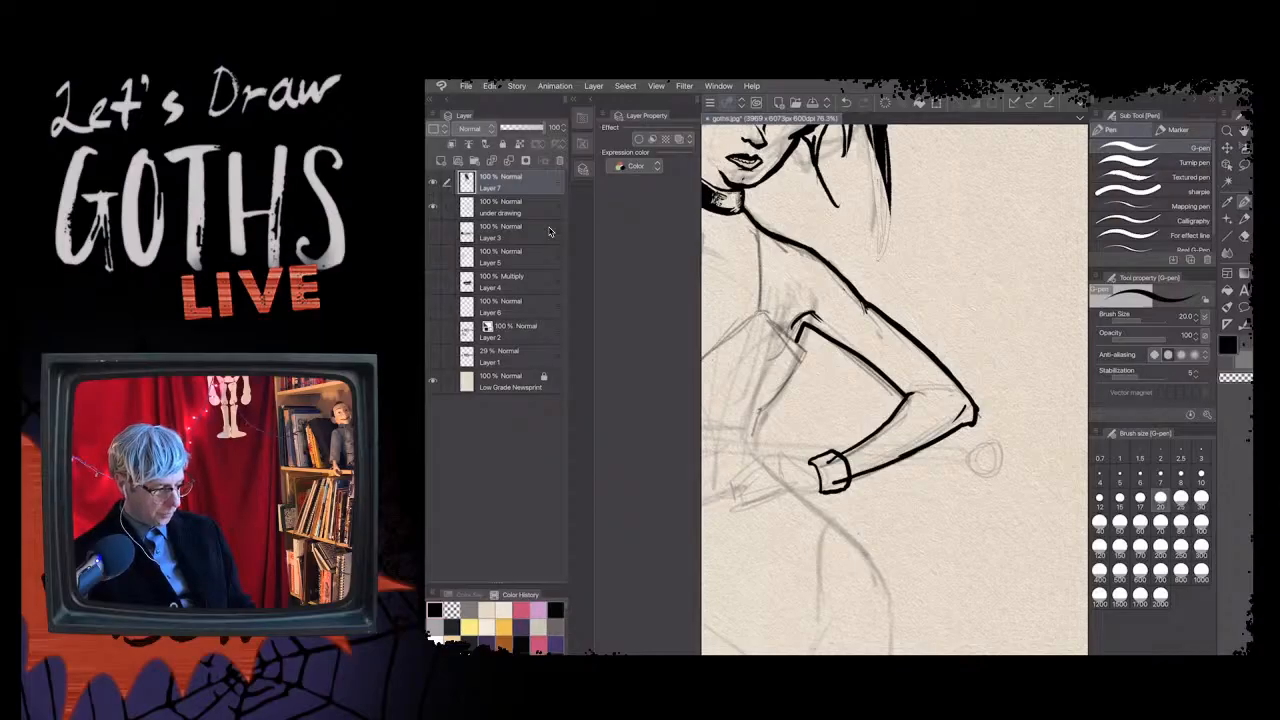
{"action": "scroll", "coordinate": [903, 358], "scroll_direction": "up", "scroll_amount": 6}
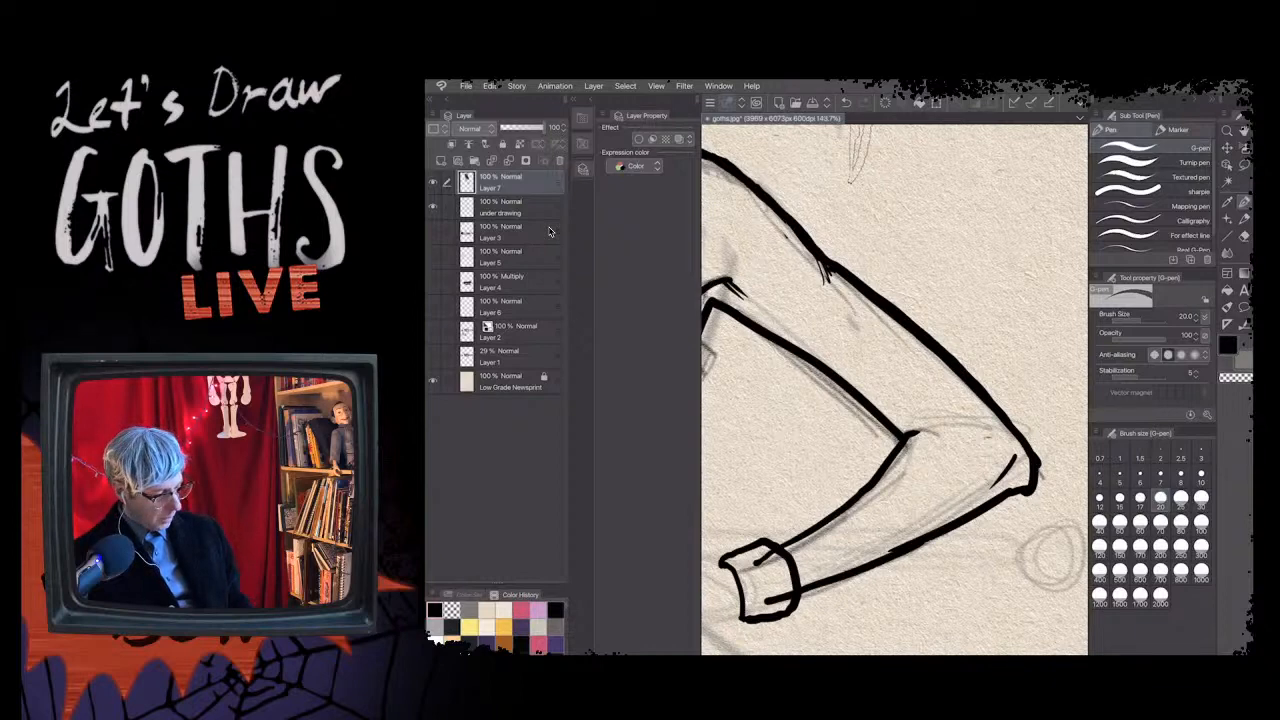
{"action": "left_click_drag", "start_coordinate": [806, 250], "coordinate": [776, 212]}
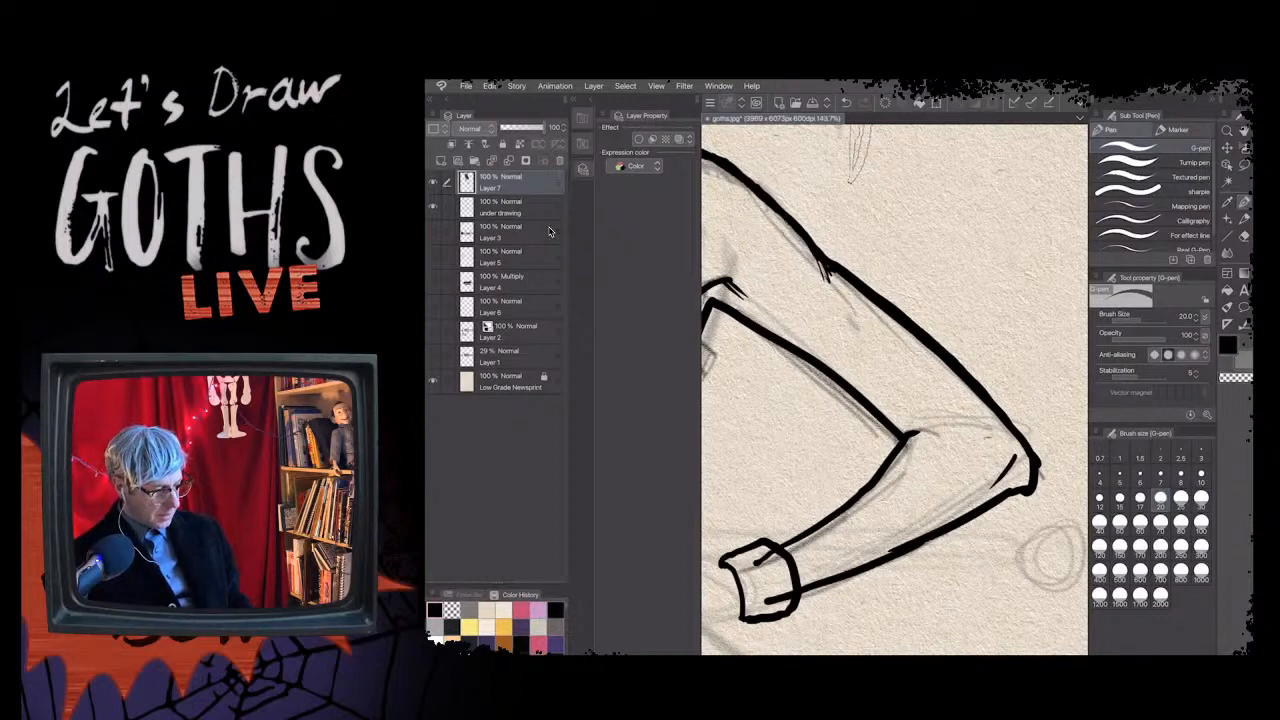
{"action": "left_click_drag", "start_coordinate": [826, 270], "coordinate": [948, 370]}
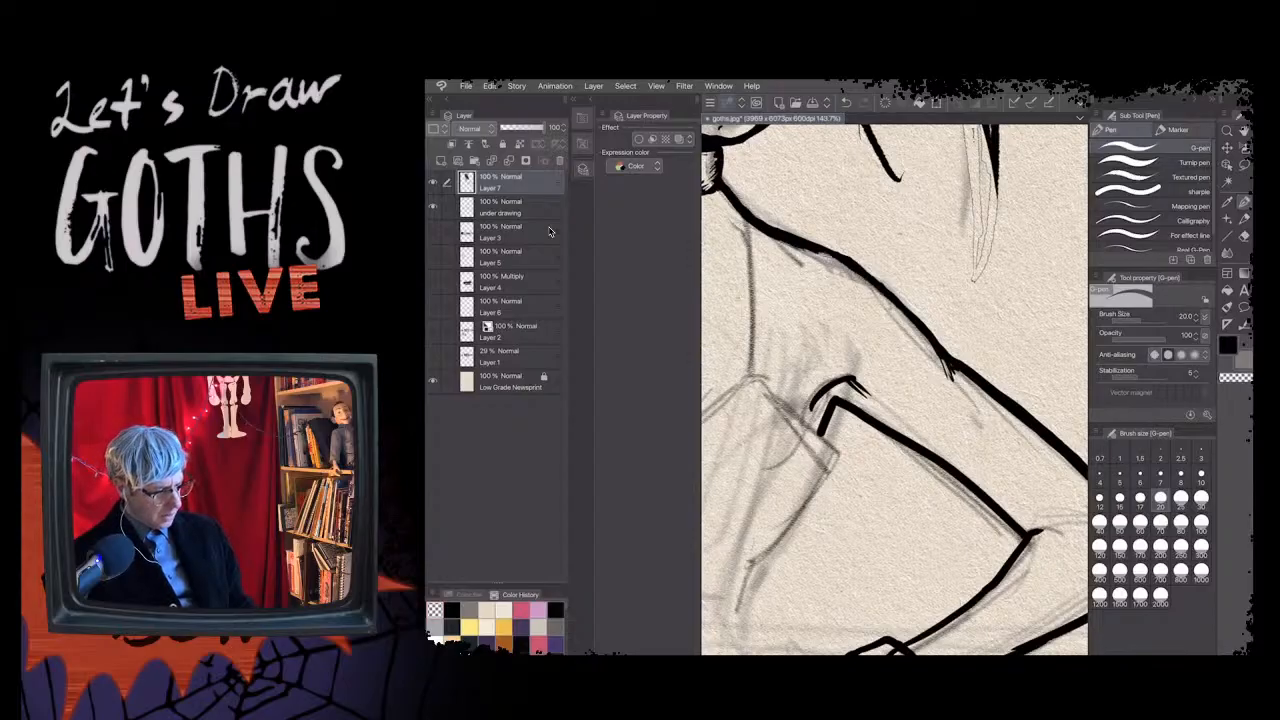
{"action": "scroll", "coordinate": [840, 368], "scroll_direction": "down", "scroll_amount": 1}
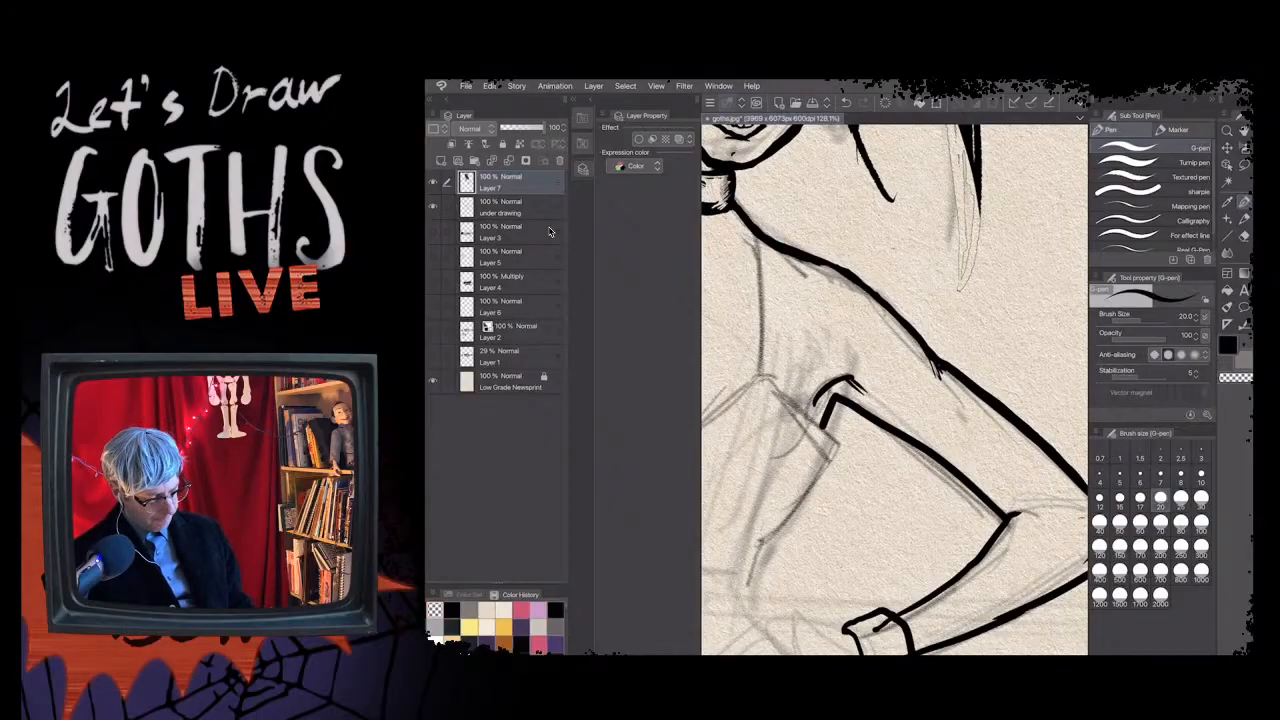
- Go over the outer upper-arm line again with the black G-pen at size 20, from mid-upper arm back to the shoulder
{"action": "left_click_drag", "start_coordinate": [930, 352], "coordinate": [829, 262]}
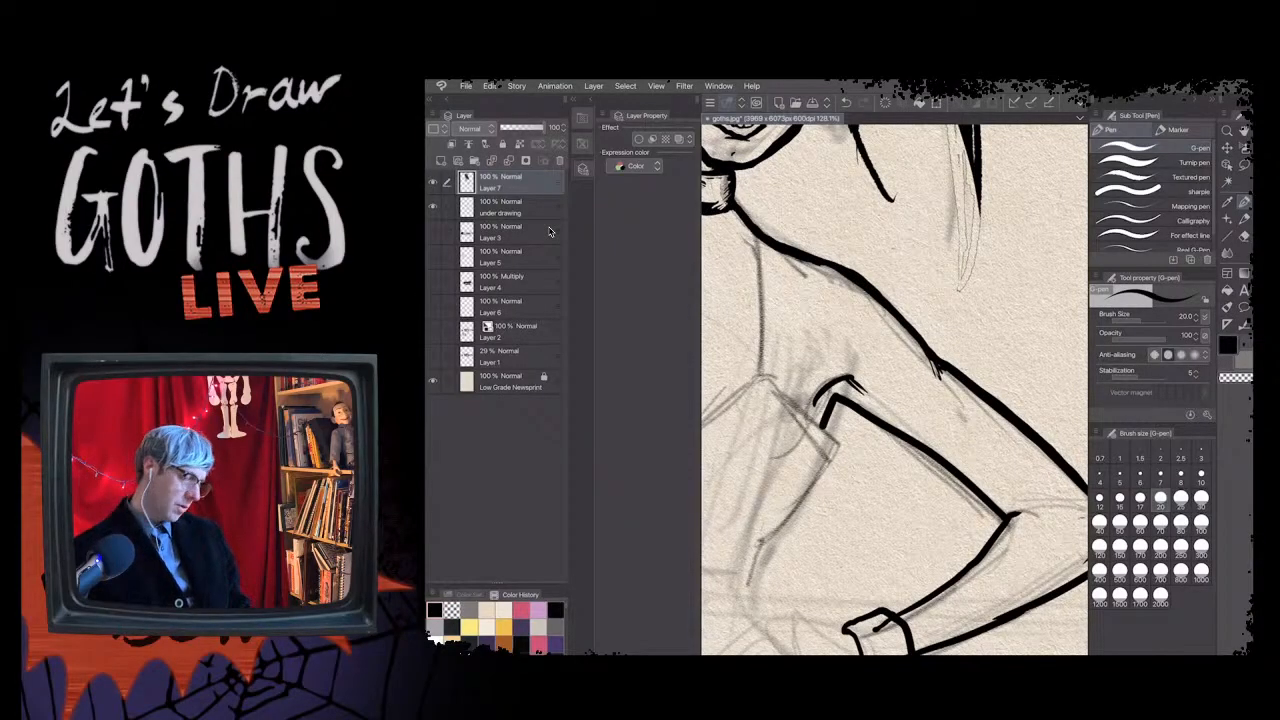
{"action": "left_click_drag", "start_coordinate": [895, 389], "coordinate": [869, 367]}
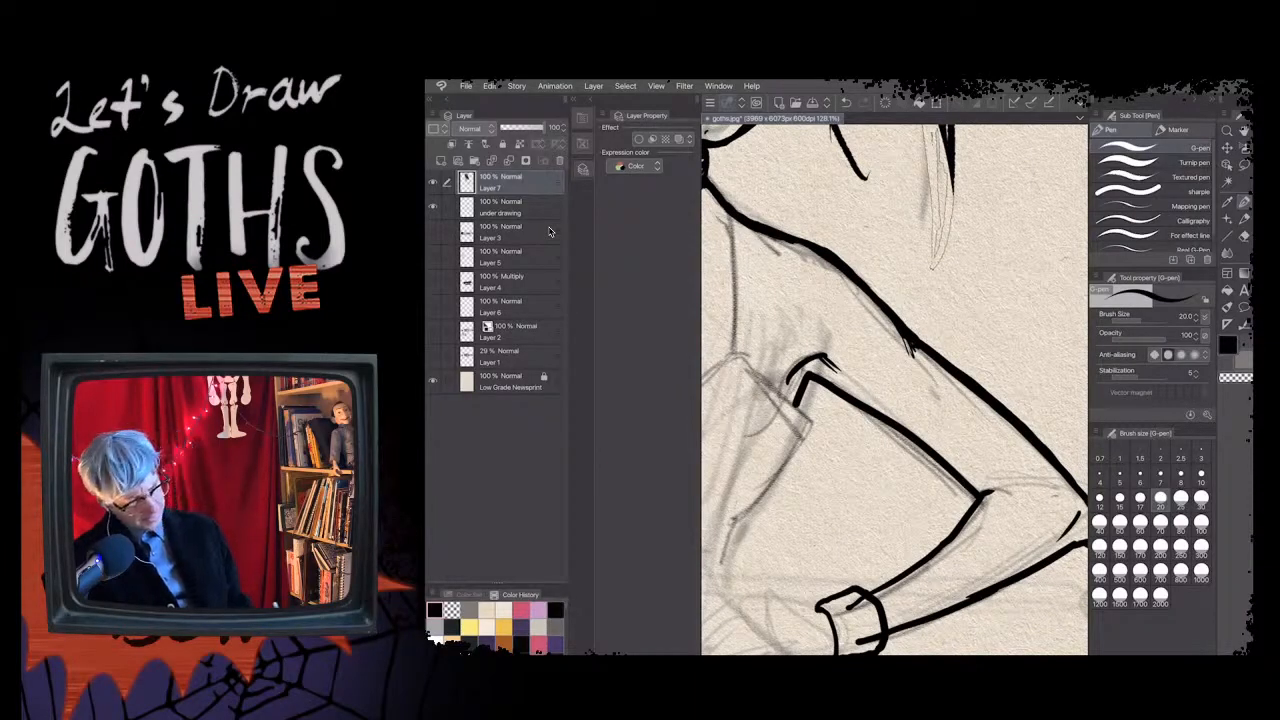
{"action": "scroll", "coordinate": [894, 389], "scroll_direction": "down", "scroll_amount": 1}
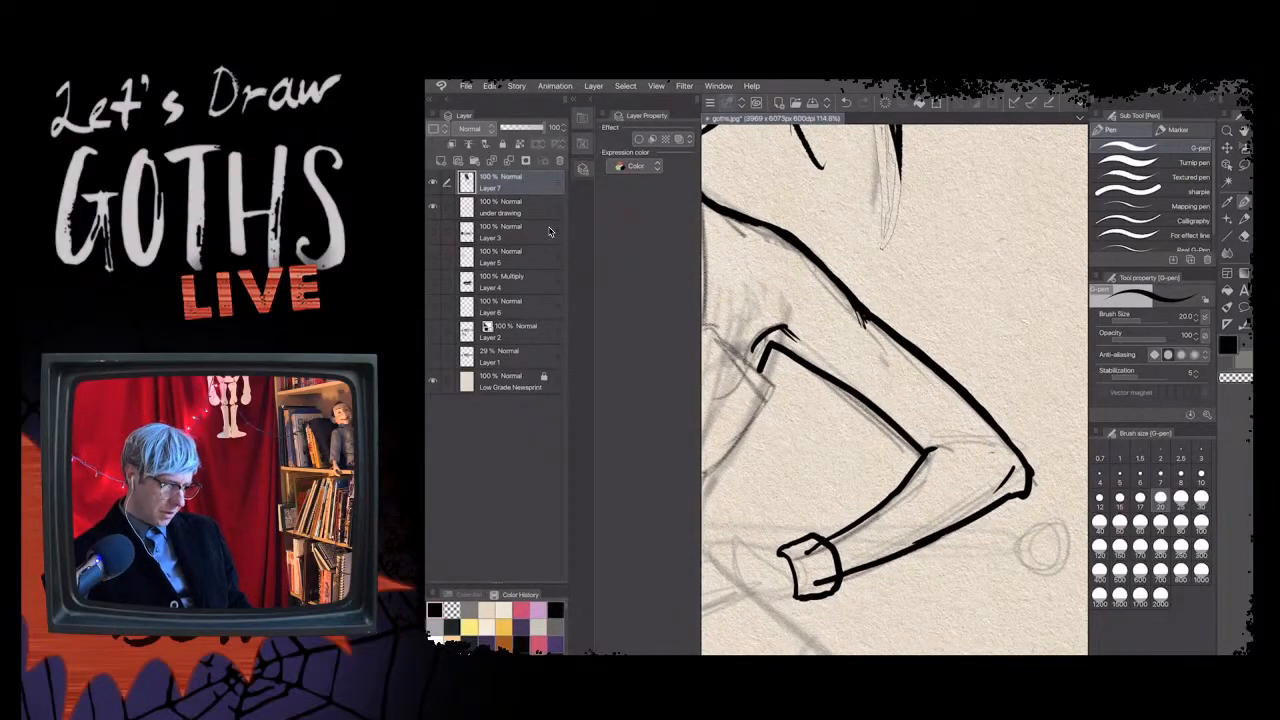
{"action": "scroll", "coordinate": [896, 522], "scroll_direction": "up", "scroll_amount": 3}
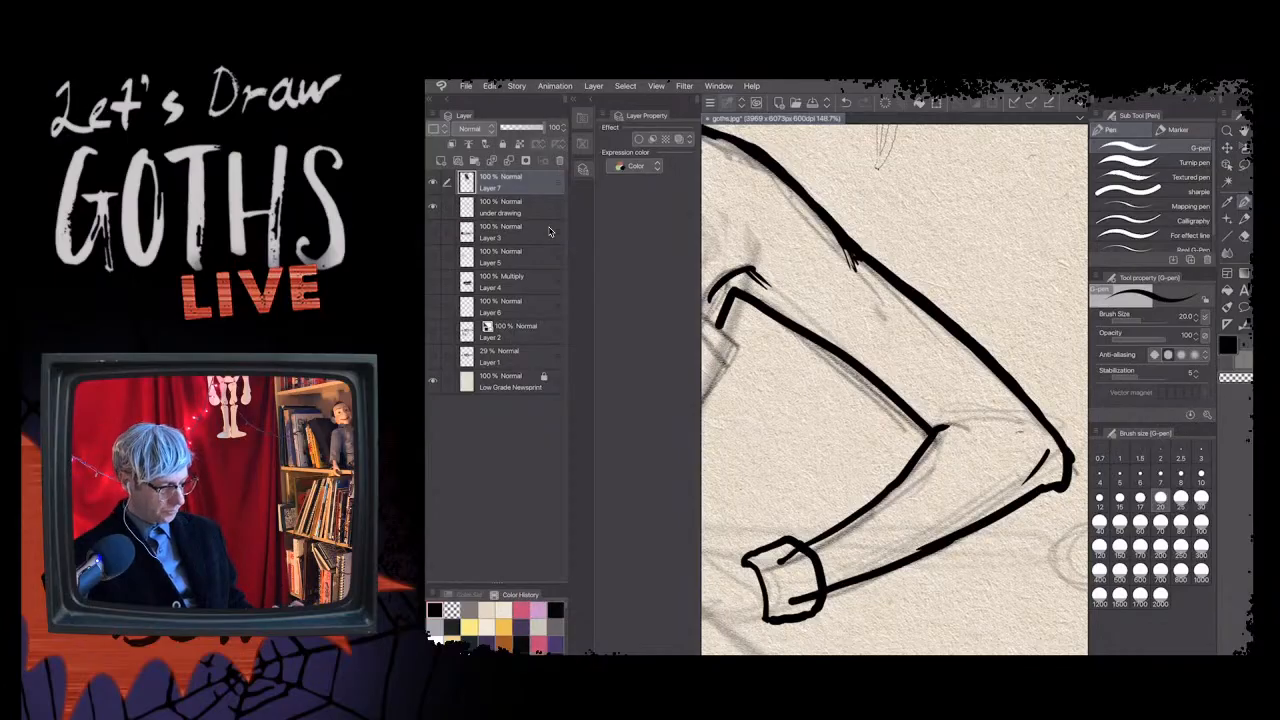
{"action": "scroll", "coordinate": [712, 156], "scroll_direction": "down", "scroll_amount": 2}
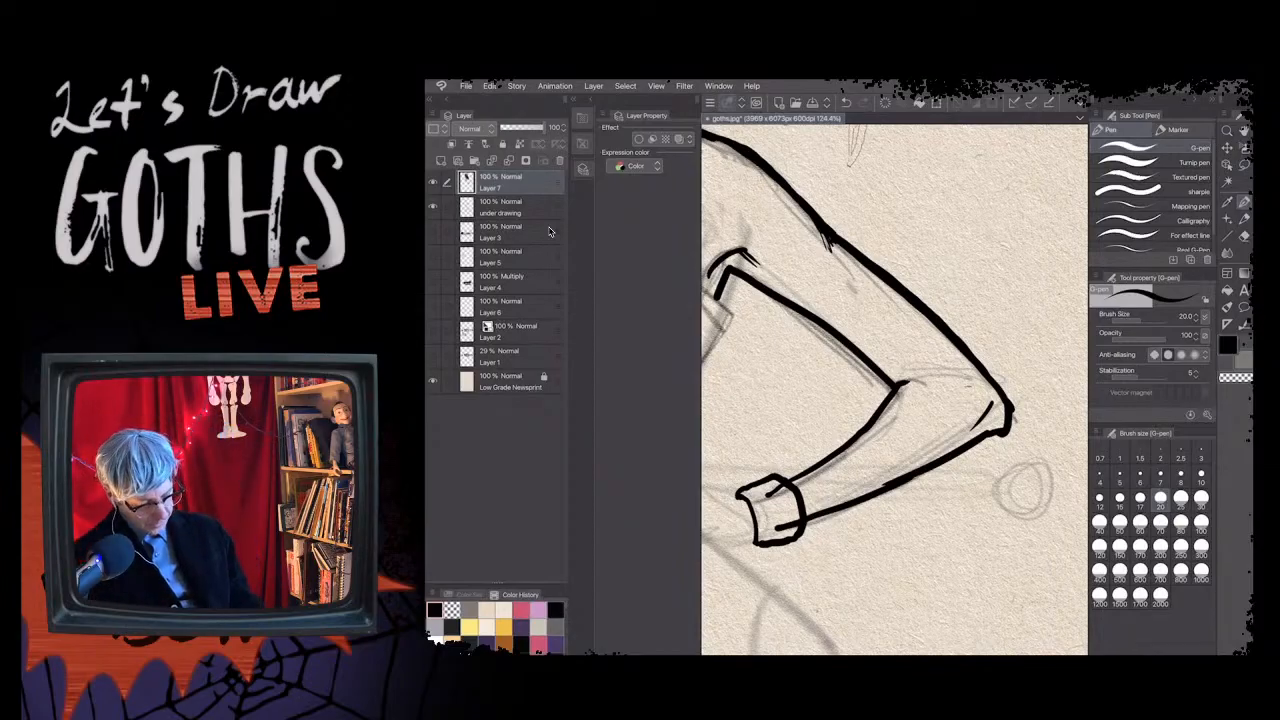
{"action": "left_click_drag", "start_coordinate": [894, 386], "coordinate": [942, 379]}
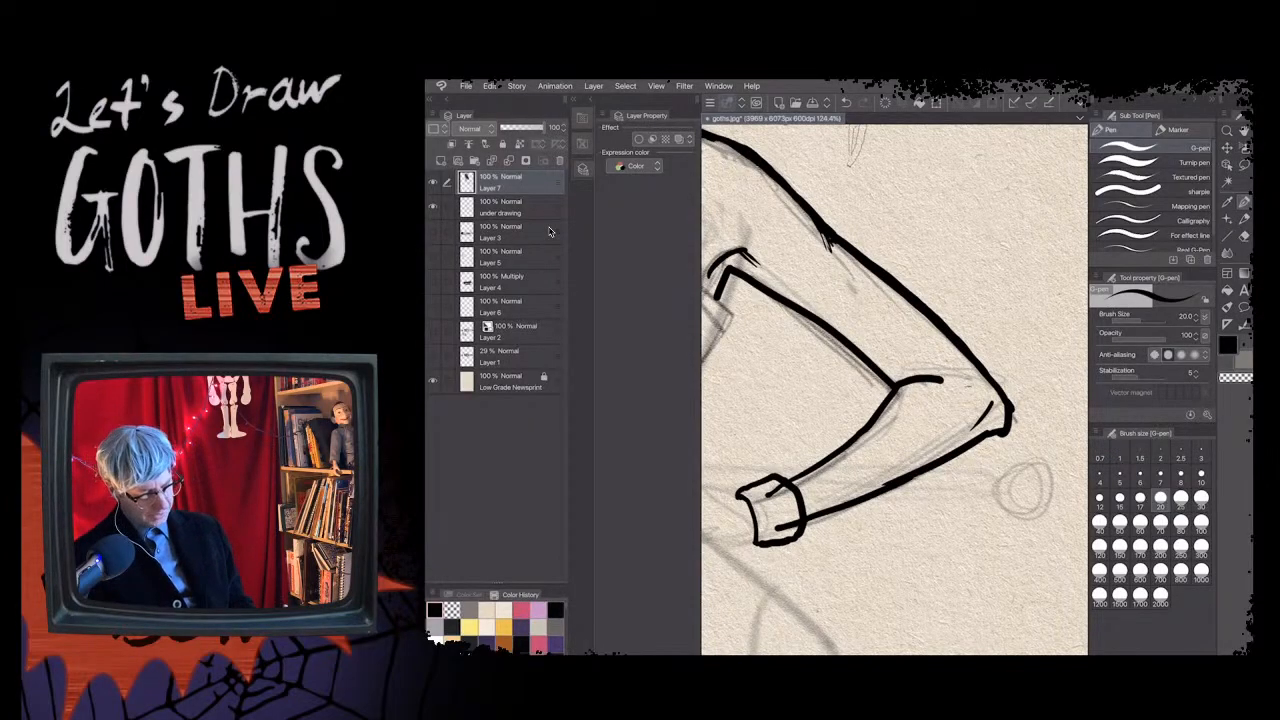
{"action": "left_click_drag", "start_coordinate": [892, 364], "coordinate": [890, 376]}
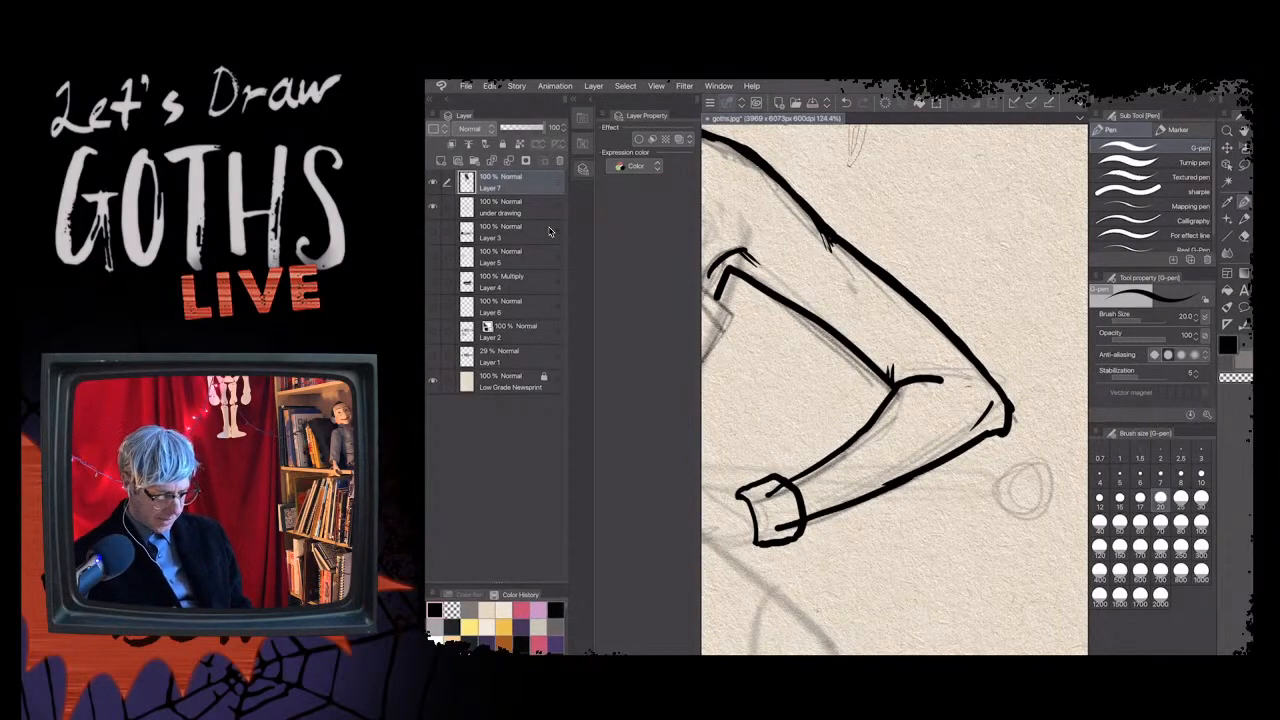
{"action": "key", "text": "ctrl+z"}
{"action": "key", "text": "ctrl+z"}
{"action": "key", "text": "ctrl+z"}
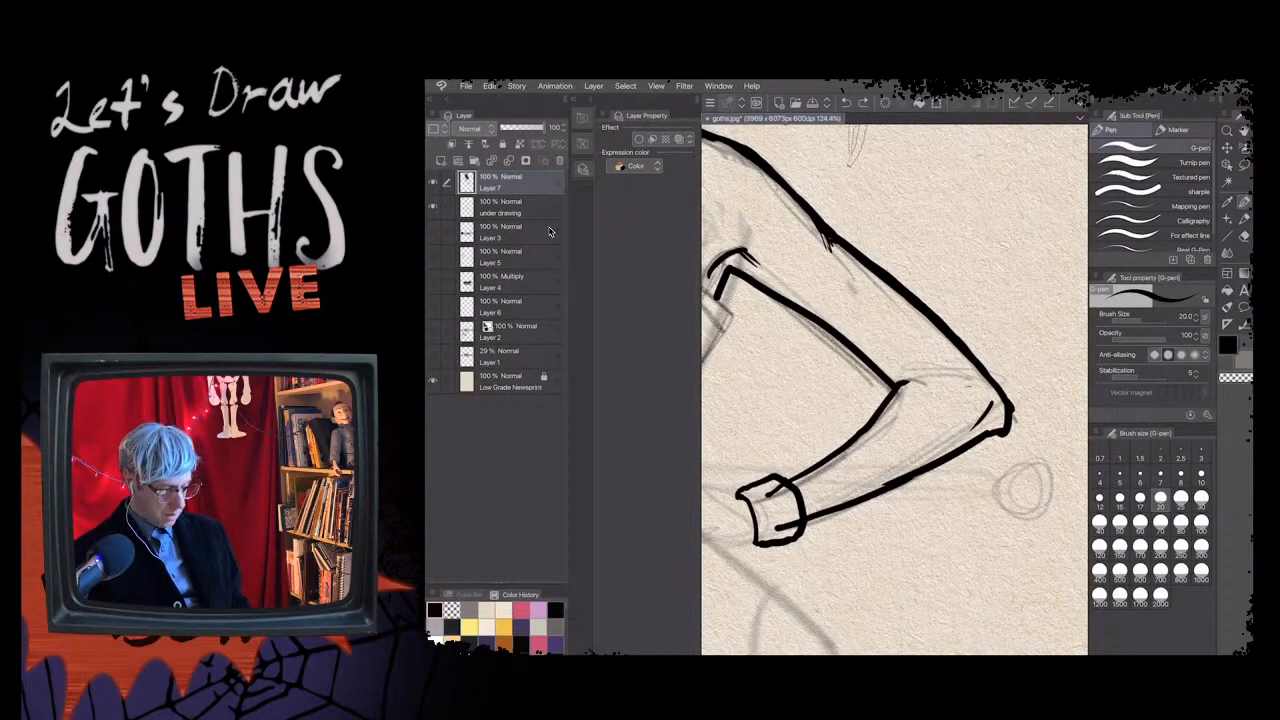
- Trim the ink at the inner elbow with the G-pen in transparent colour
{"action": "key", "text": "c"}
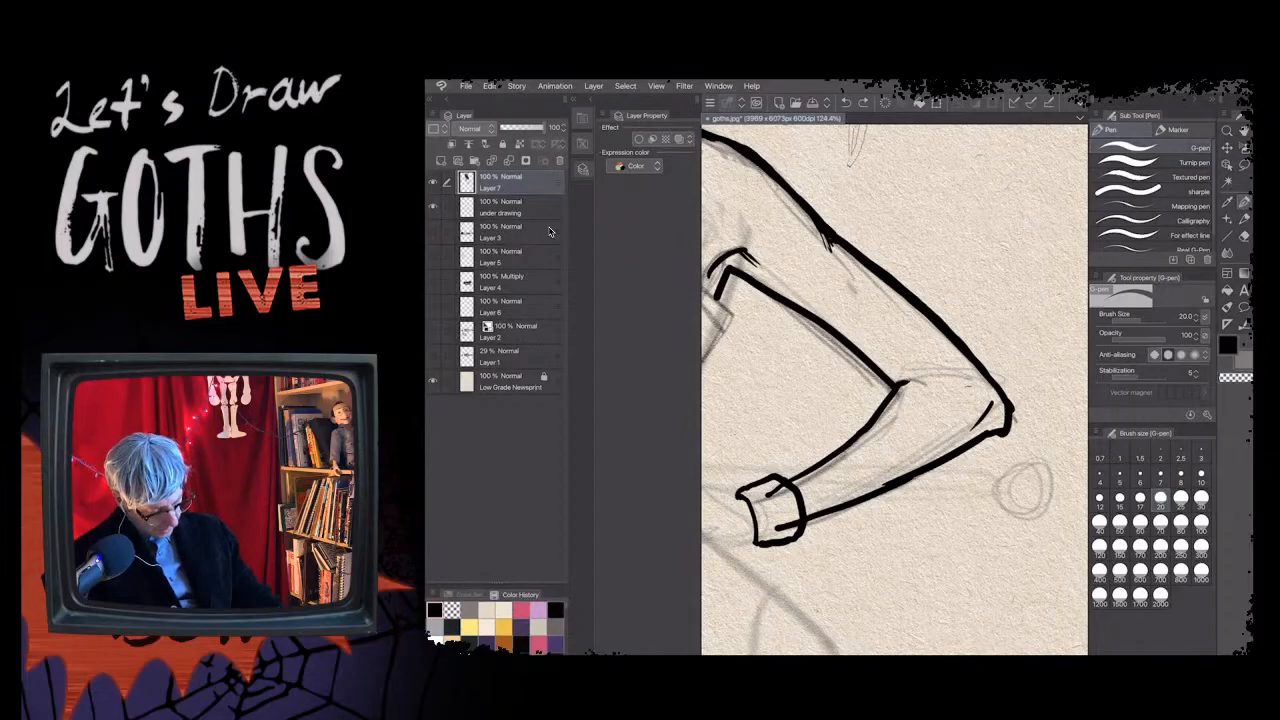
{"action": "key", "text": "c"}
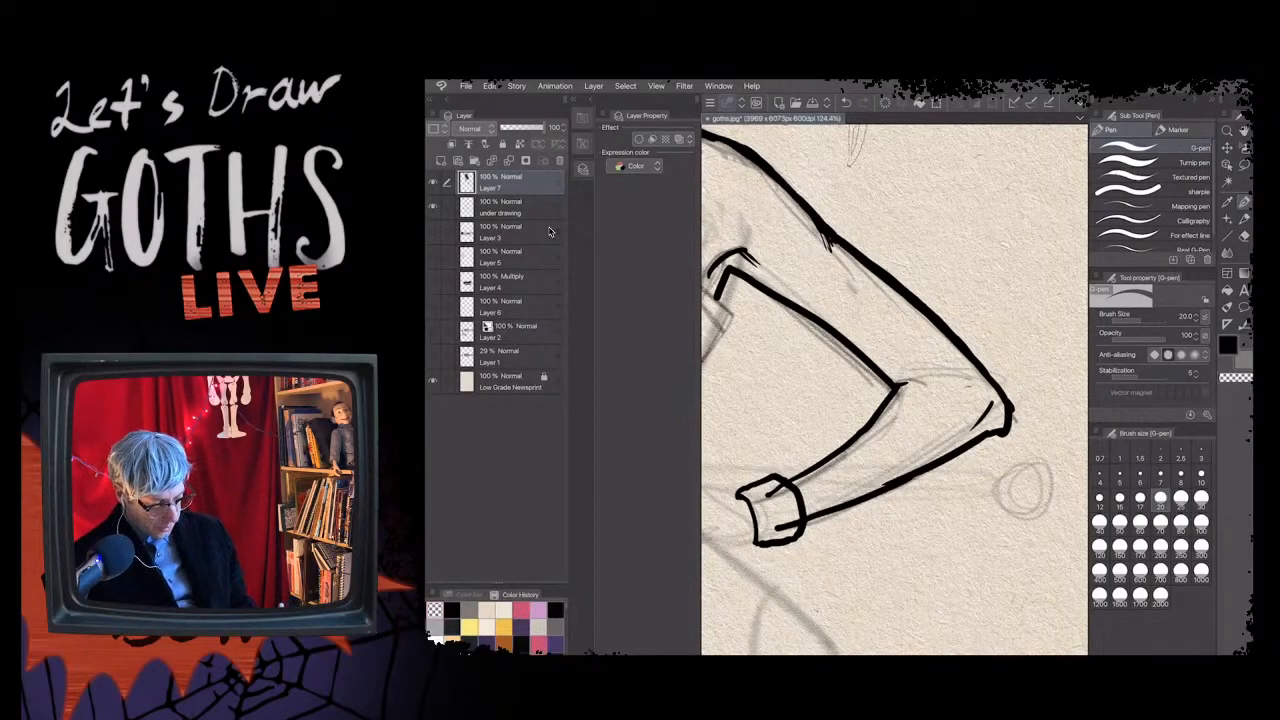
{"action": "scroll", "coordinate": [894, 389], "scroll_direction": "up", "scroll_amount": 4}
{"action": "scroll", "coordinate": [894, 389], "scroll_direction": "down", "scroll_amount": 2}
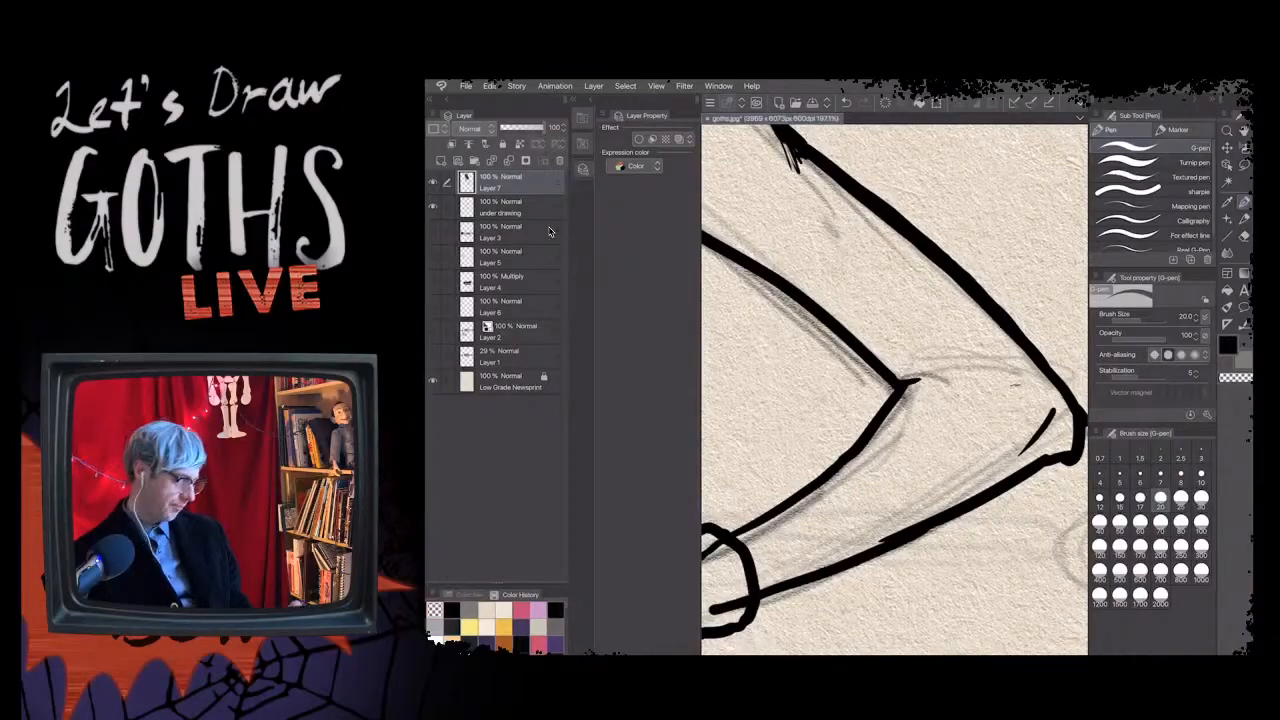
{"action": "key", "text": "ctrl+minus"}
{"action": "key", "text": "ctrl+minus"}
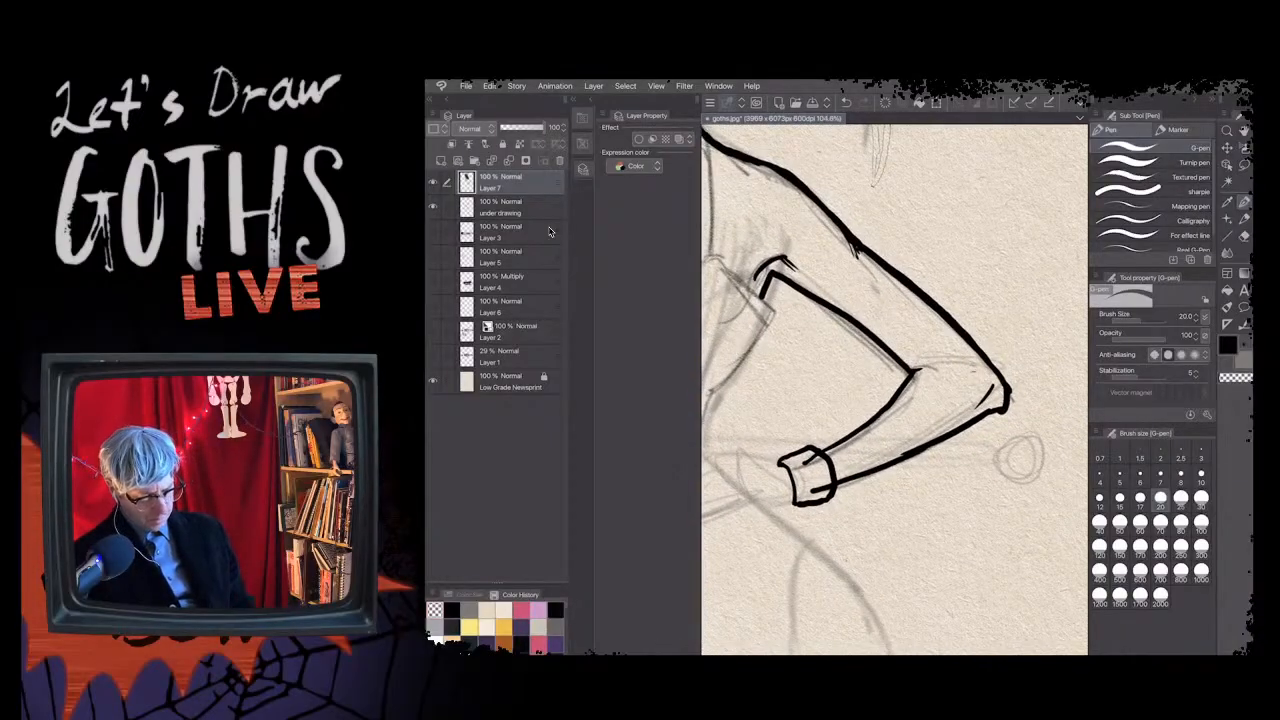
{"action": "key", "text": "c"}
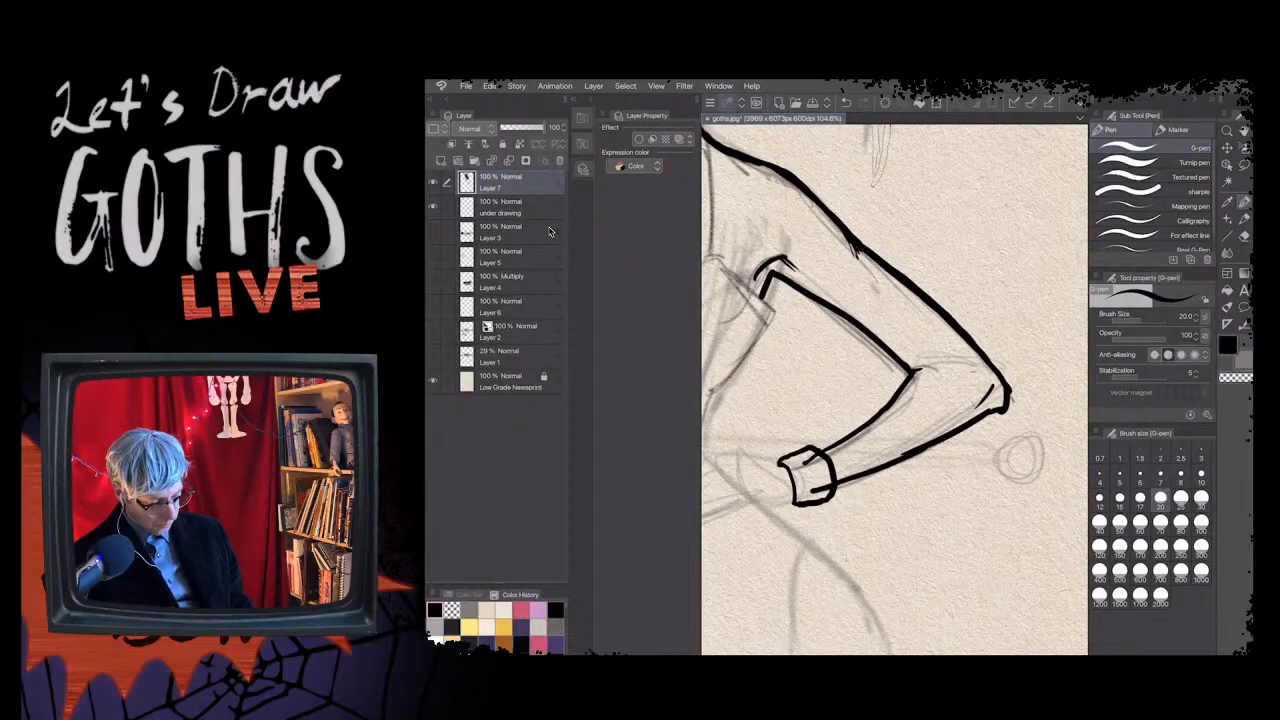
- Examine the inked bent arm and cuff up close and in proportion to the whole figure
{"action": "key", "text": "ctrl+minus"}
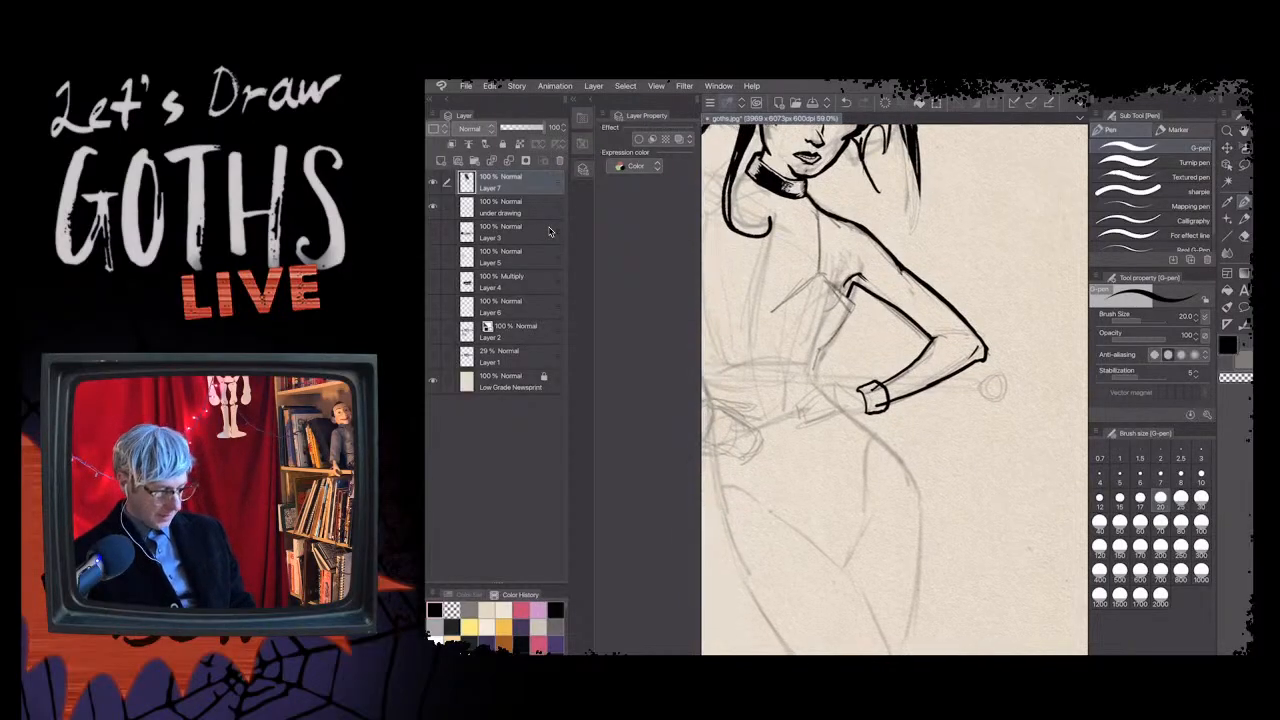
{"action": "key", "text": "ctrl+plus"}
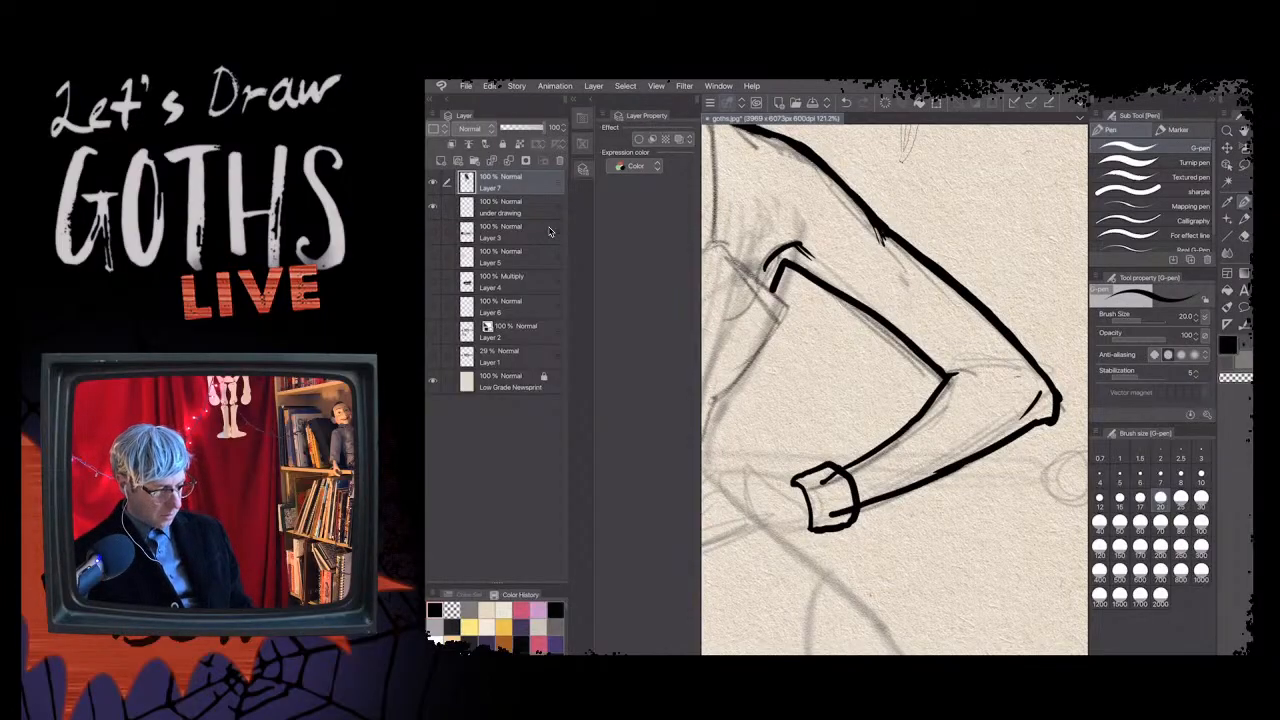
{"action": "scroll", "coordinate": [894, 389], "scroll_direction": "down", "scroll_amount": 3}
{"action": "scroll", "coordinate": [894, 389], "scroll_direction": "down", "scroll_amount": 2}
{"action": "scroll", "coordinate": [894, 389], "scroll_direction": "up", "scroll_amount": 5}
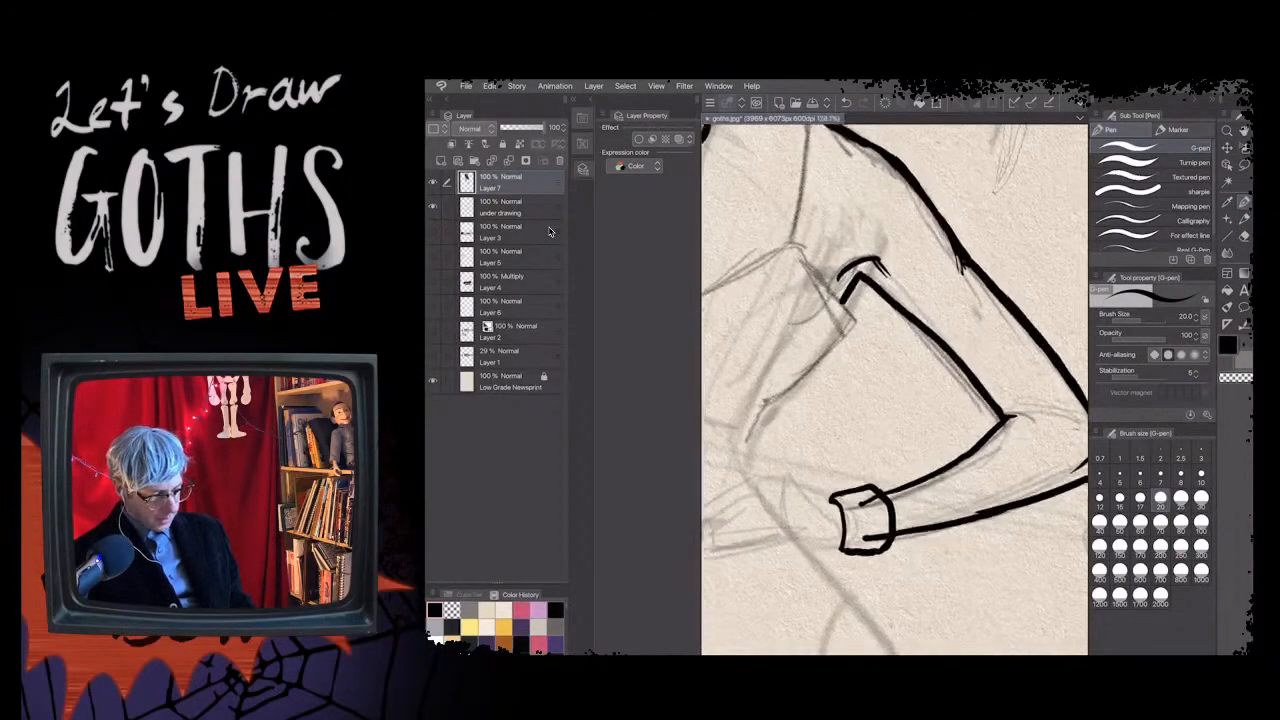
{"action": "scroll", "coordinate": [894, 389], "scroll_direction": "down", "scroll_amount": 4}
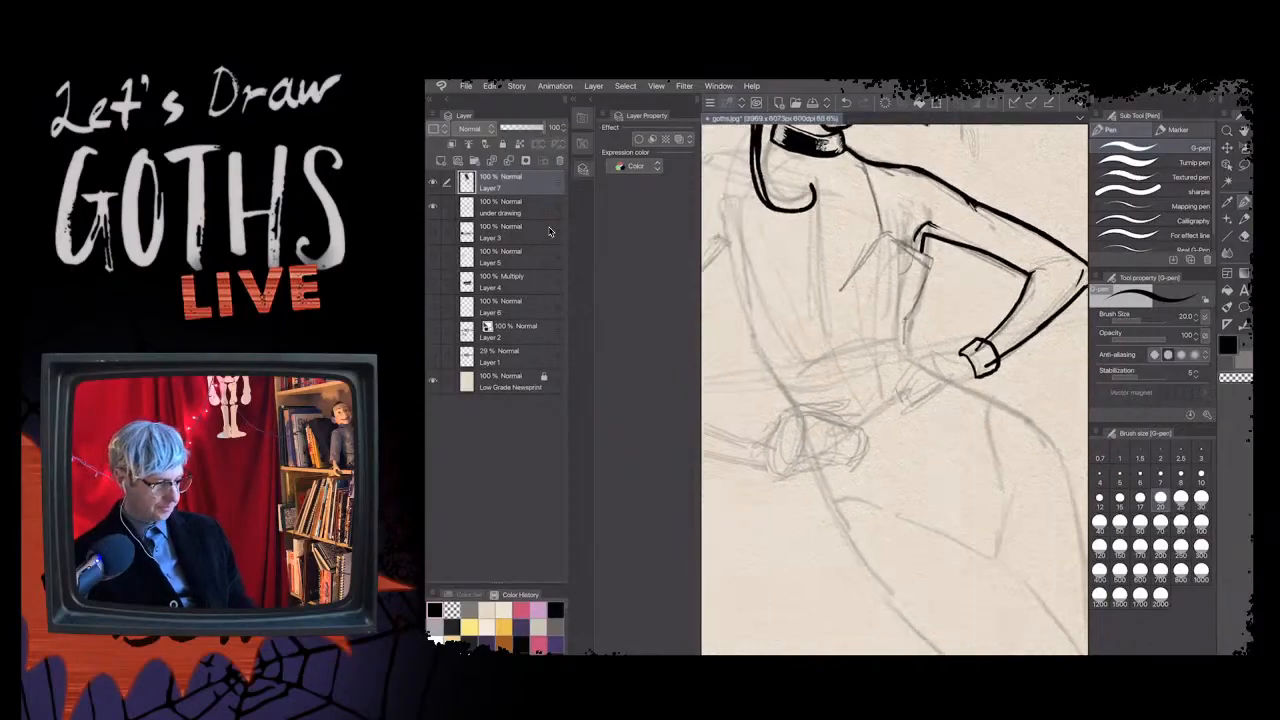
{"action": "scroll", "coordinate": [894, 389], "scroll_direction": "down", "scroll_amount": 2}
{"action": "scroll", "coordinate": [894, 389], "scroll_direction": "down", "scroll_amount": 1}
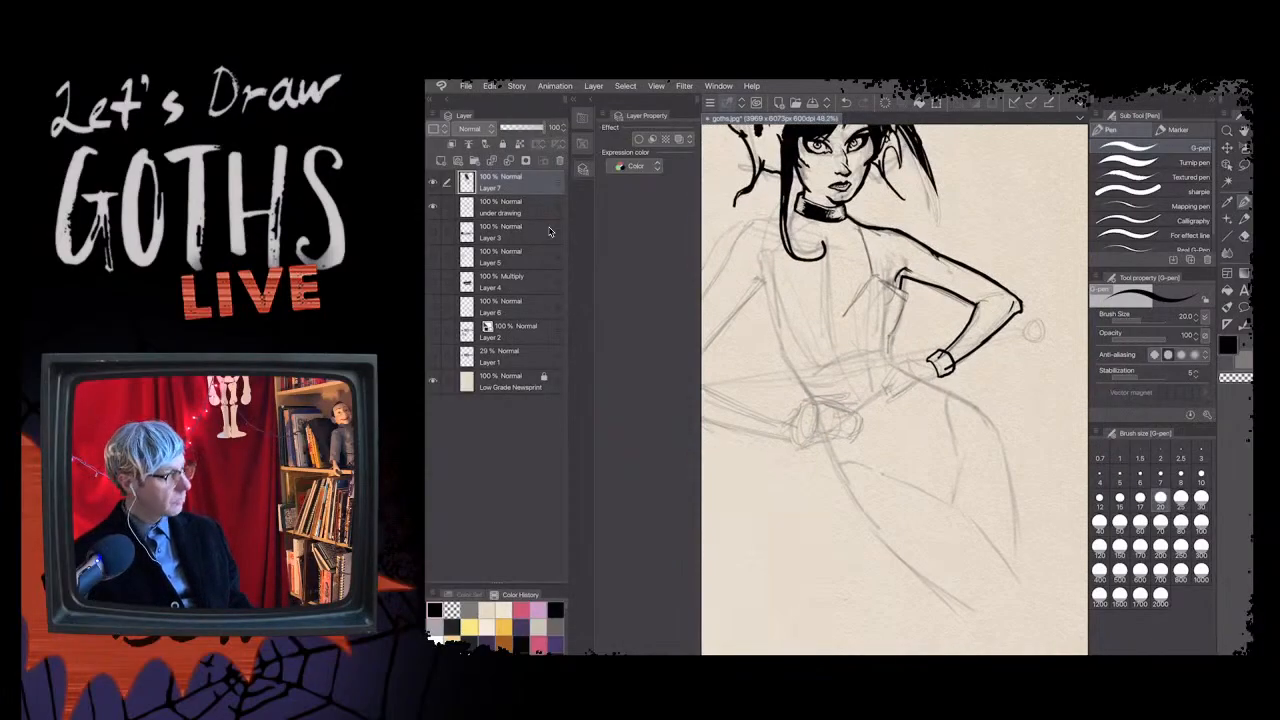
- Fill the wrist cuff with solid black and touch up its lower edge with the G-pen at size 20
{"action": "key", "text": "ctrl+plus"}
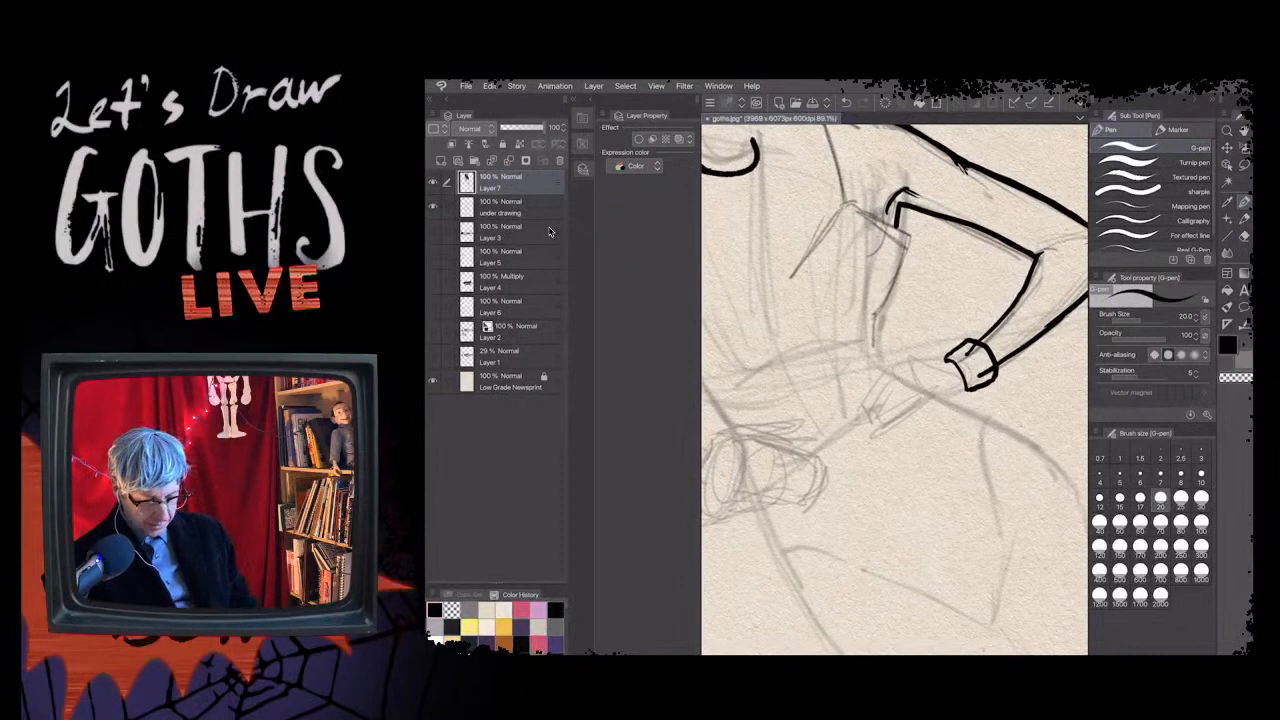
{"action": "key", "text": "g"}
{"action": "left_click", "coordinate": [970, 365]}
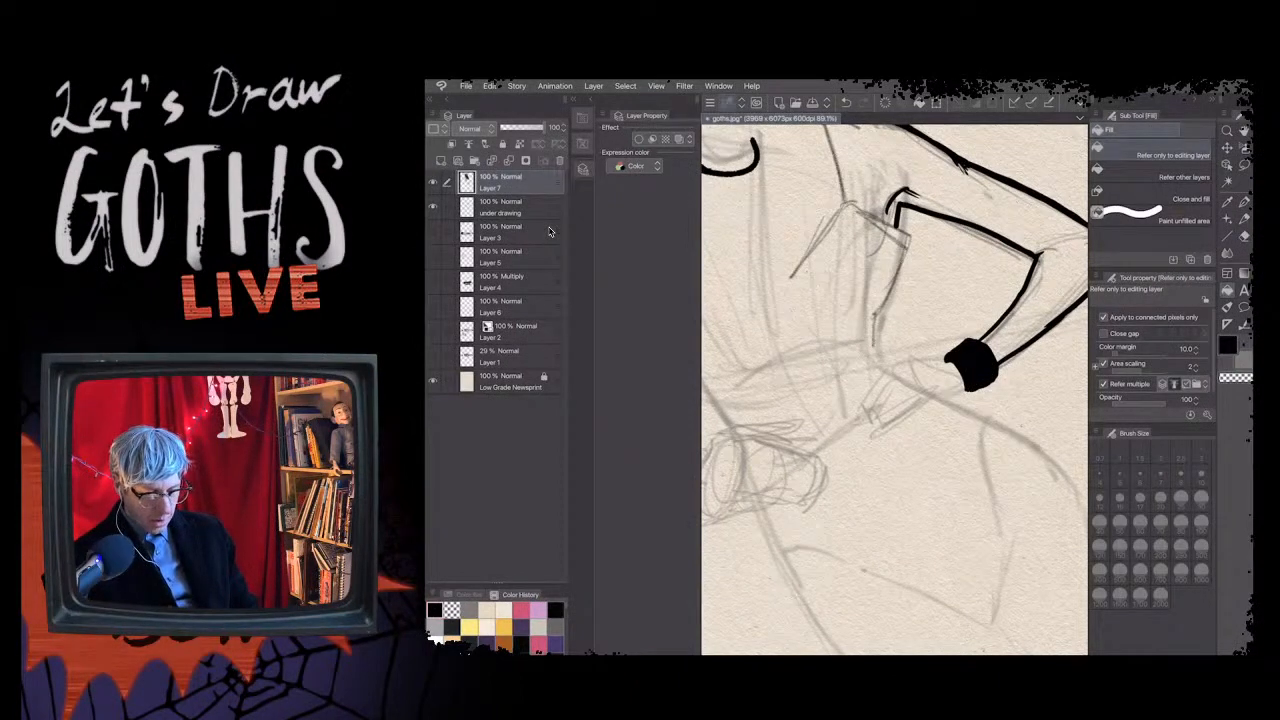
{"action": "key", "text": "p"}
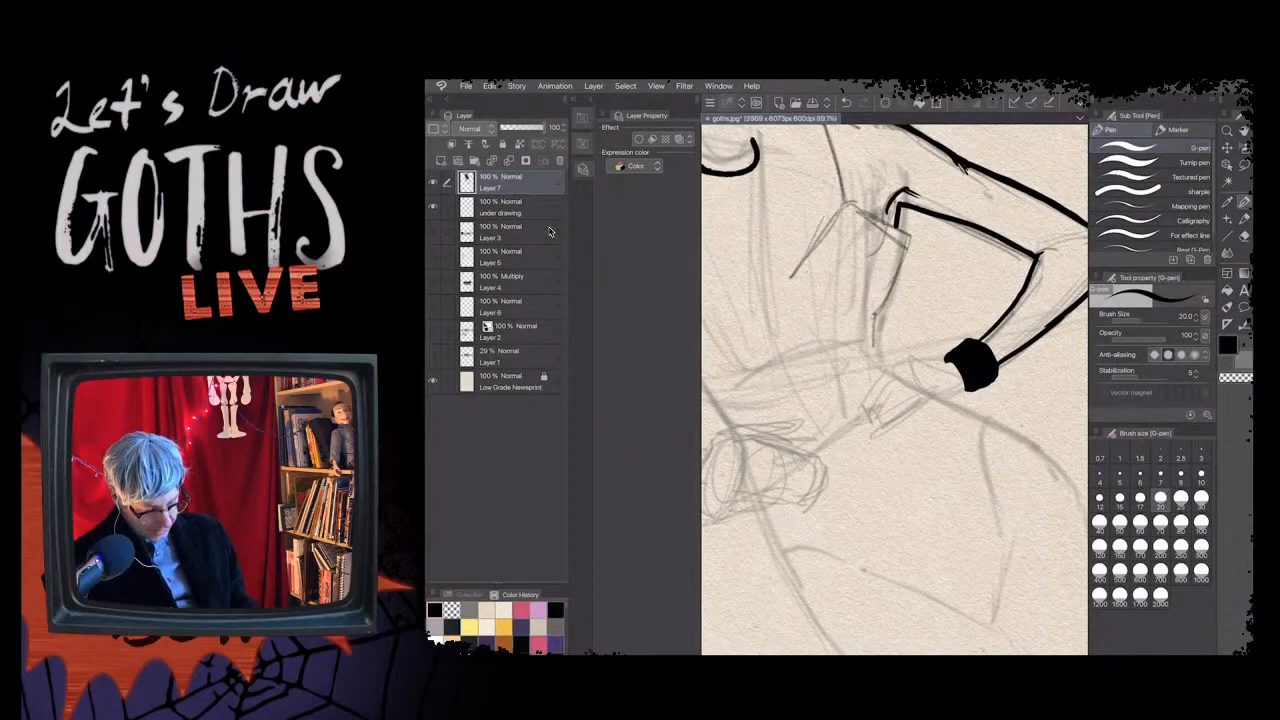
{"action": "left_click_drag", "start_coordinate": [994, 383], "coordinate": [960, 388]}
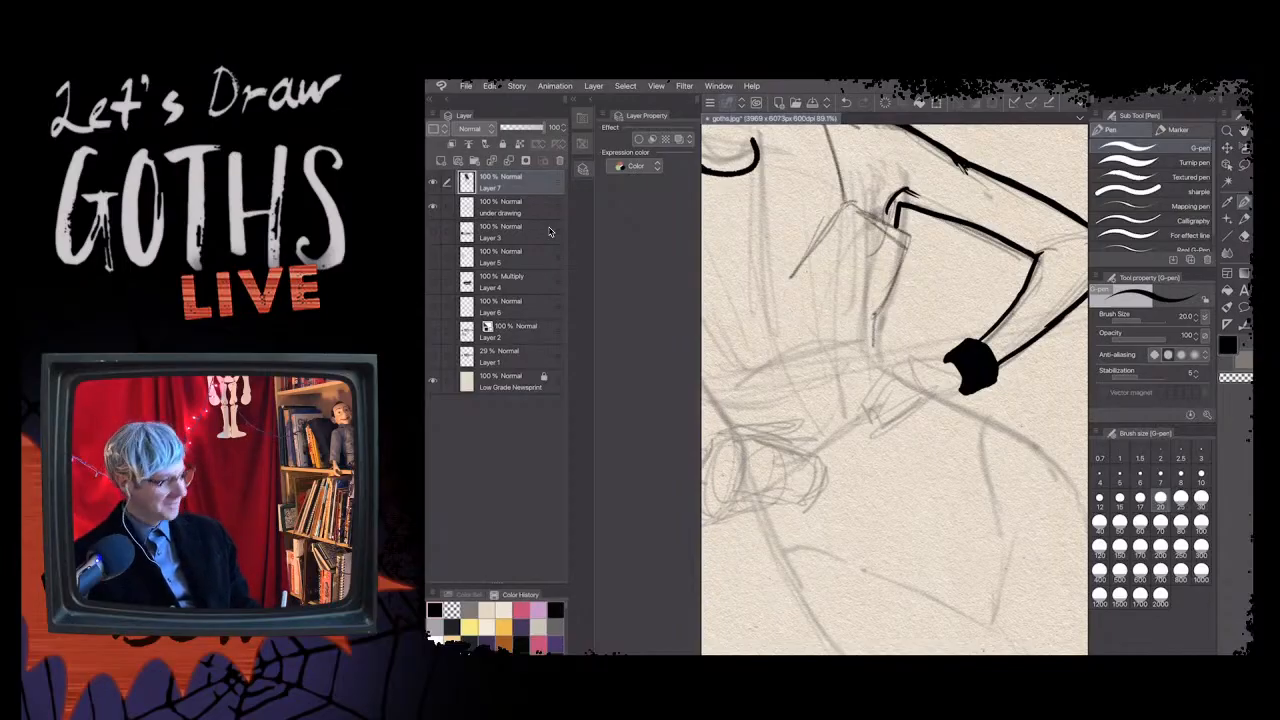
{"action": "key", "text": "["}
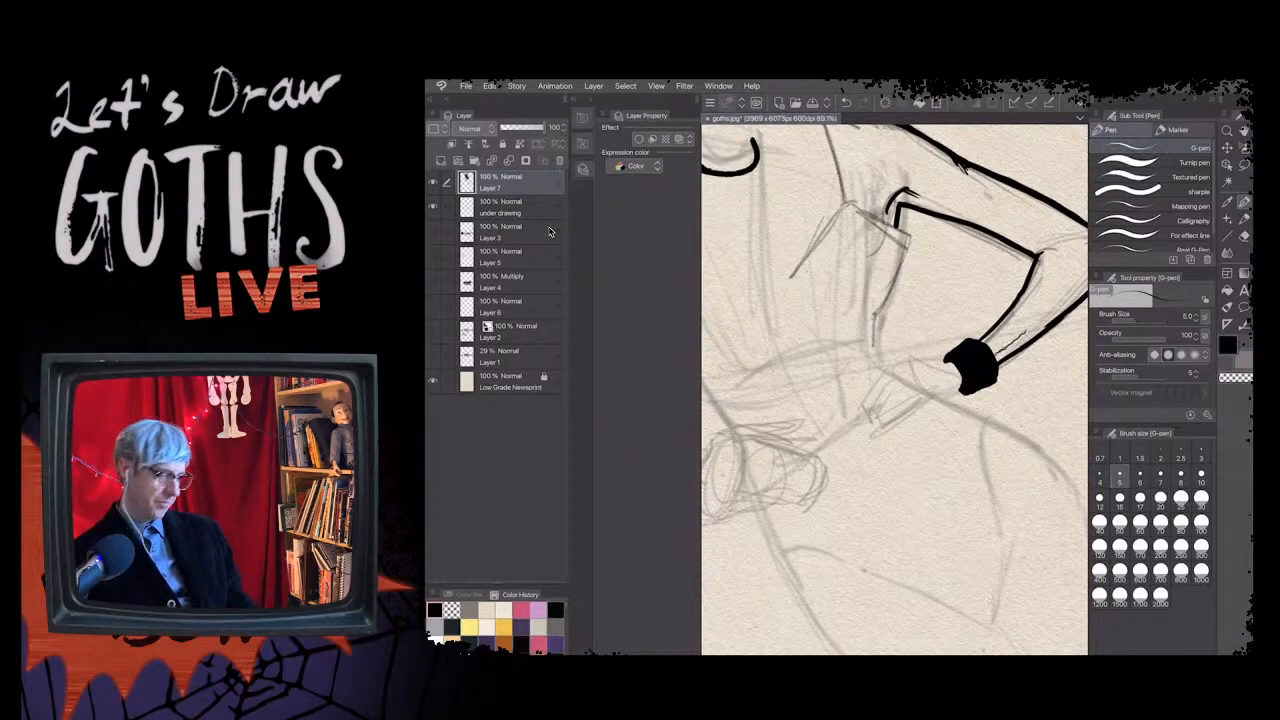
{"action": "left_click_drag", "start_coordinate": [1055, 304], "coordinate": [1019, 340]}
{"action": "scroll", "coordinate": [860, 340], "scroll_direction": "down", "scroll_amount": 1}
{"action": "scroll", "coordinate": [775, 328], "scroll_direction": "down", "scroll_amount": 3}
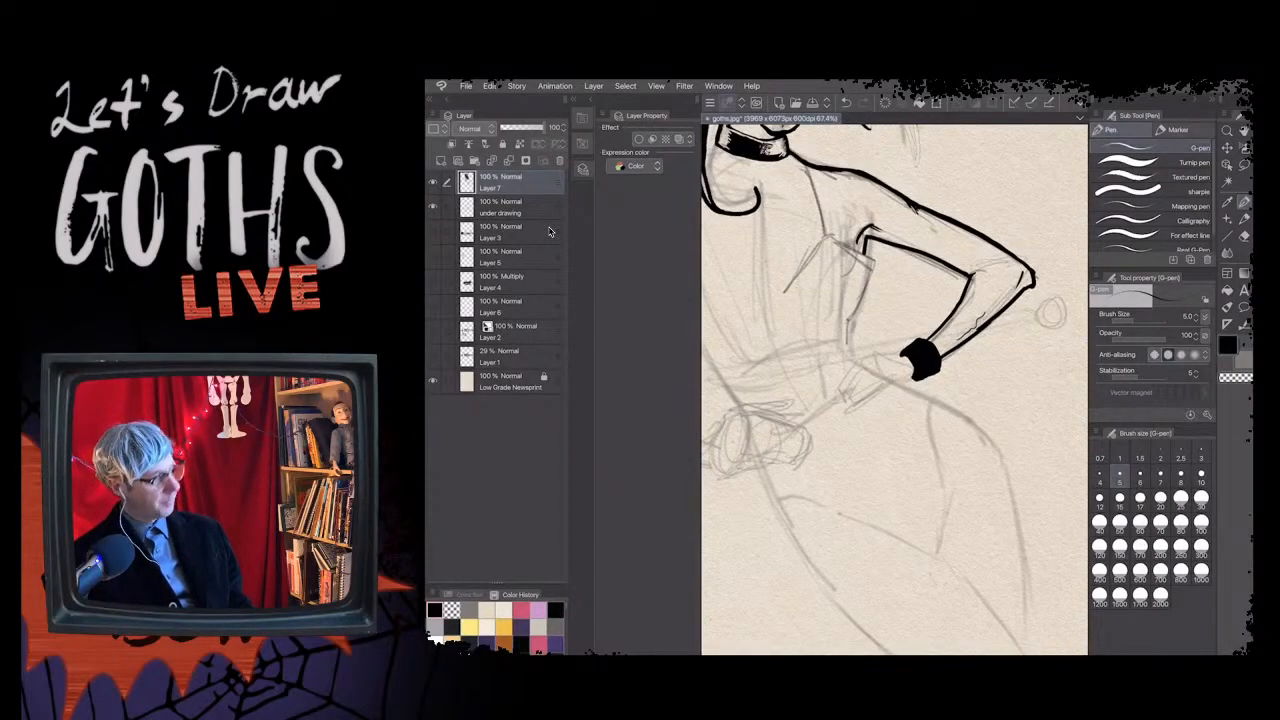
{"action": "key", "text": "ctrl+z"}
- Change the drawing colour to pure white and try a spike on the cuff's upper edge with the G-pen at size 8
{"action": "scroll", "coordinate": [864, 384], "scroll_direction": "up", "scroll_amount": 4}
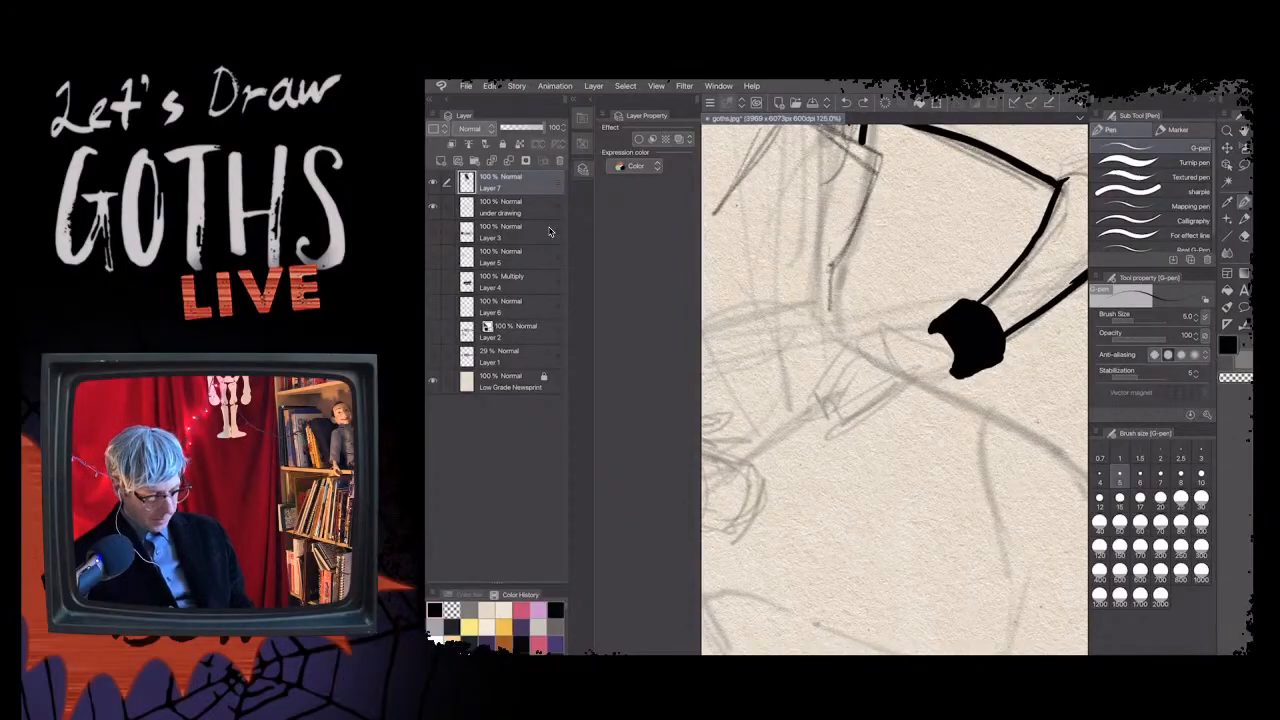
{"action": "scroll", "coordinate": [894, 388], "scroll_direction": "down", "scroll_amount": 1}
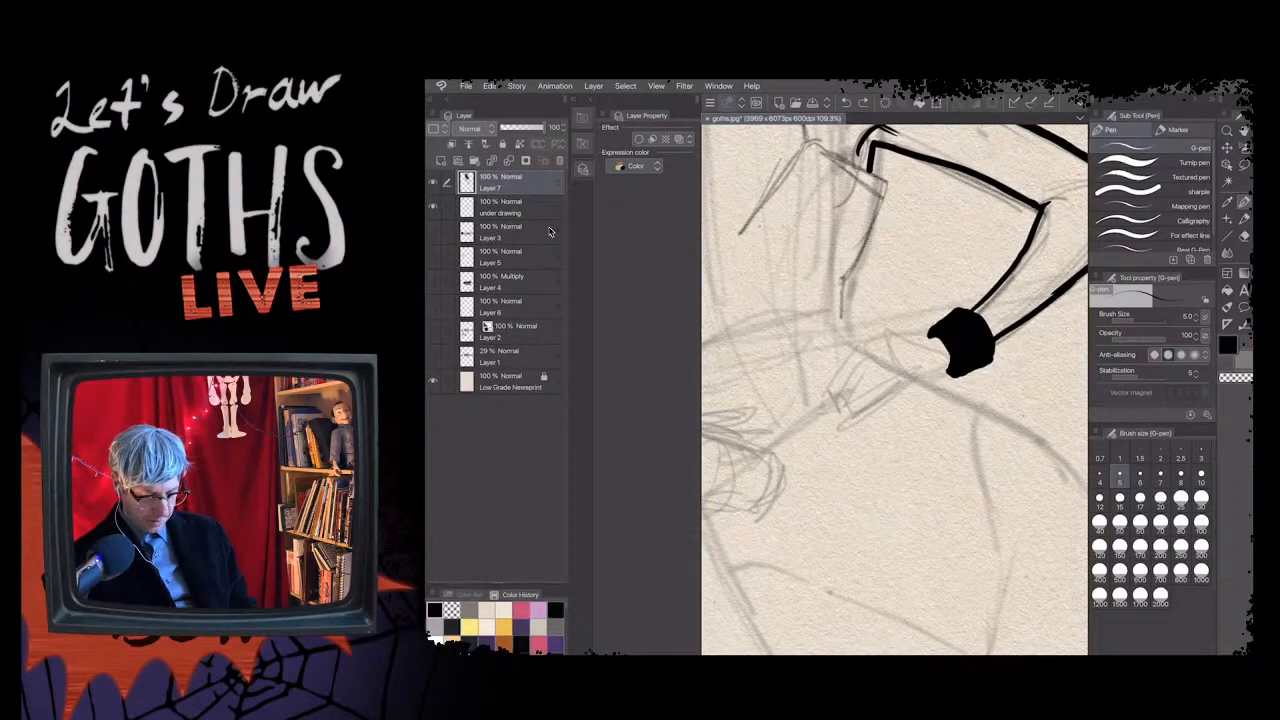
{"action": "key", "text": "]"}
{"action": "key", "text": "]"}
{"action": "key", "text": "]"}
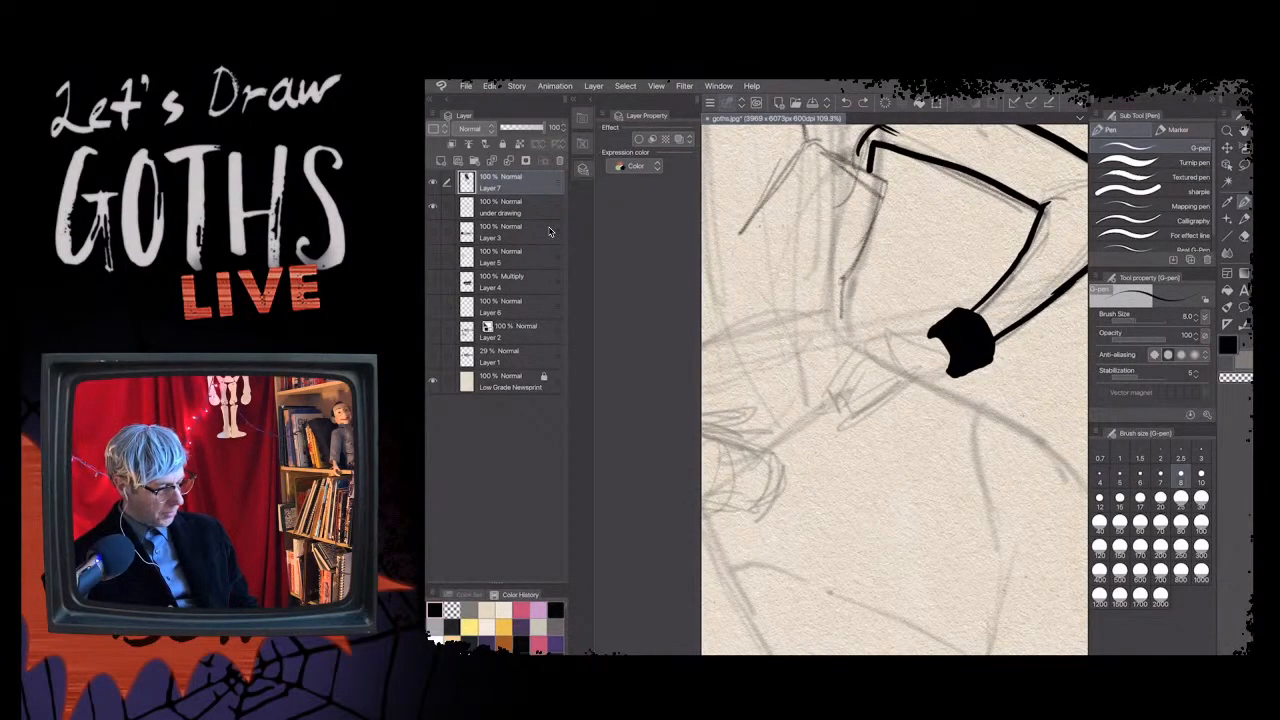
{"action": "key", "text": "ctrl+shift+c"}
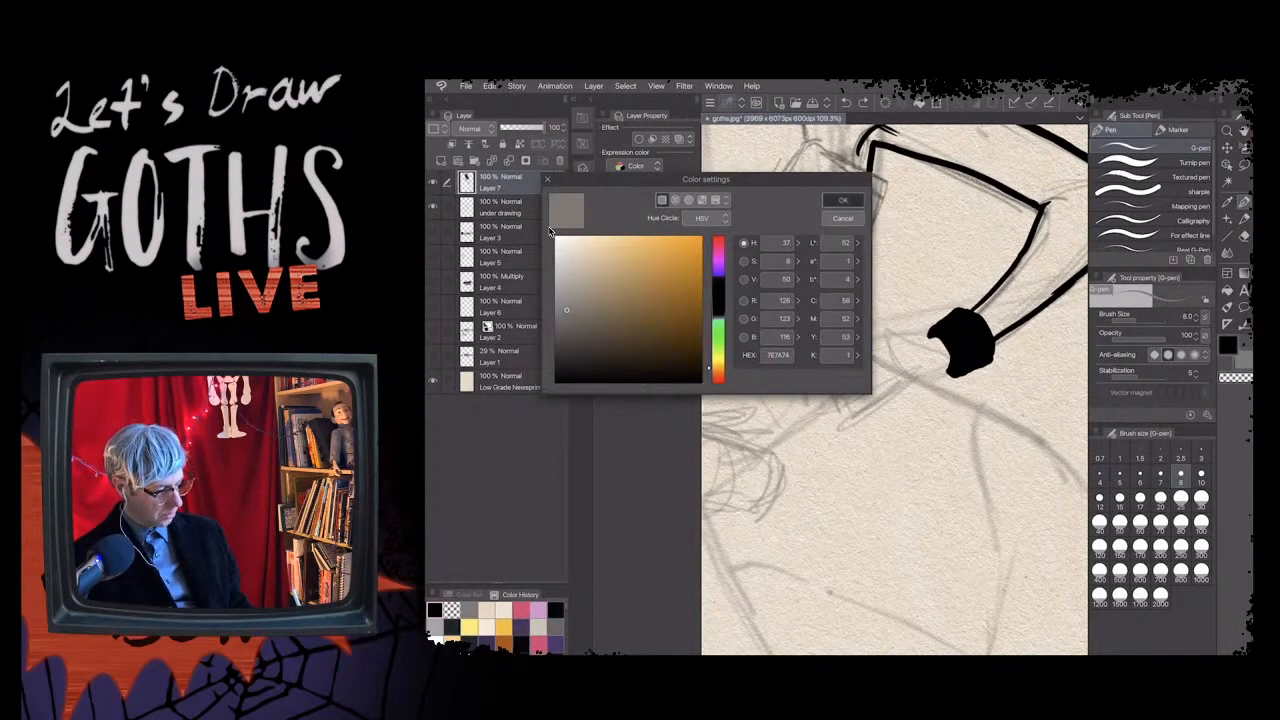
{"action": "left_click", "coordinate": [554, 236]}
{"action": "key", "text": "Return"}
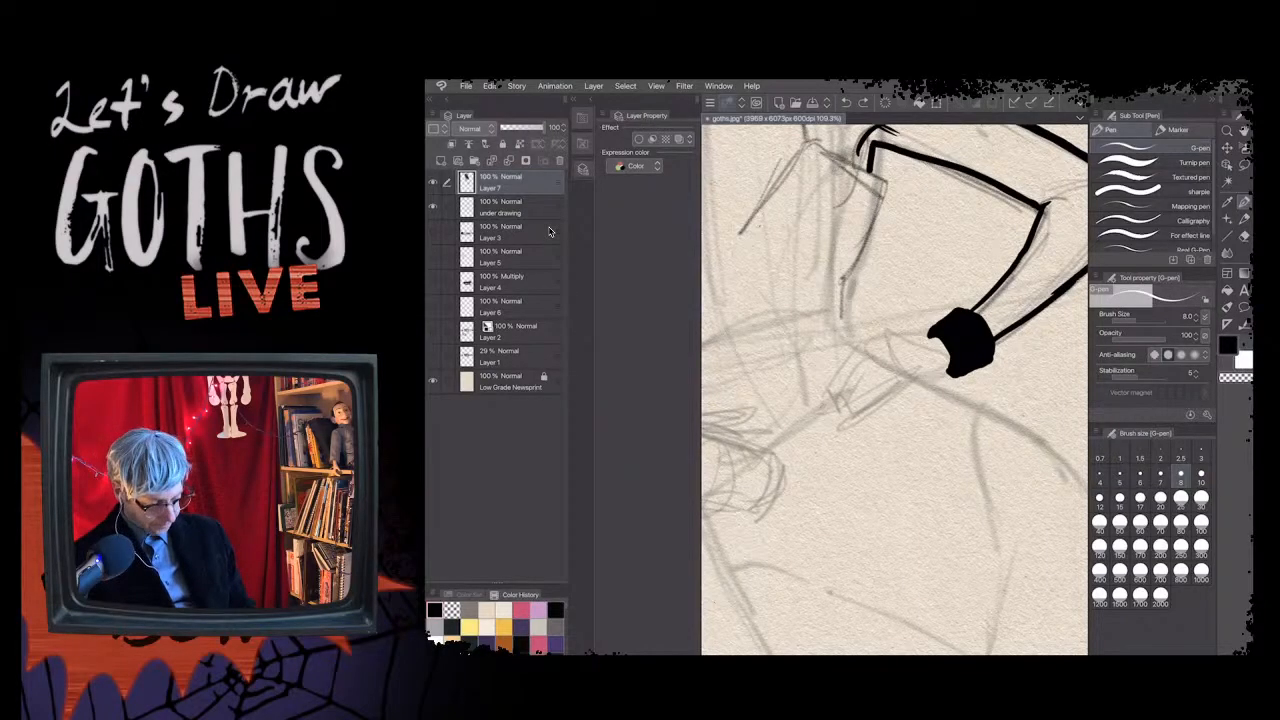
{"action": "left_click_drag", "start_coordinate": [954, 292], "coordinate": [962, 316]}
{"action": "key", "text": "ctrl+z"}
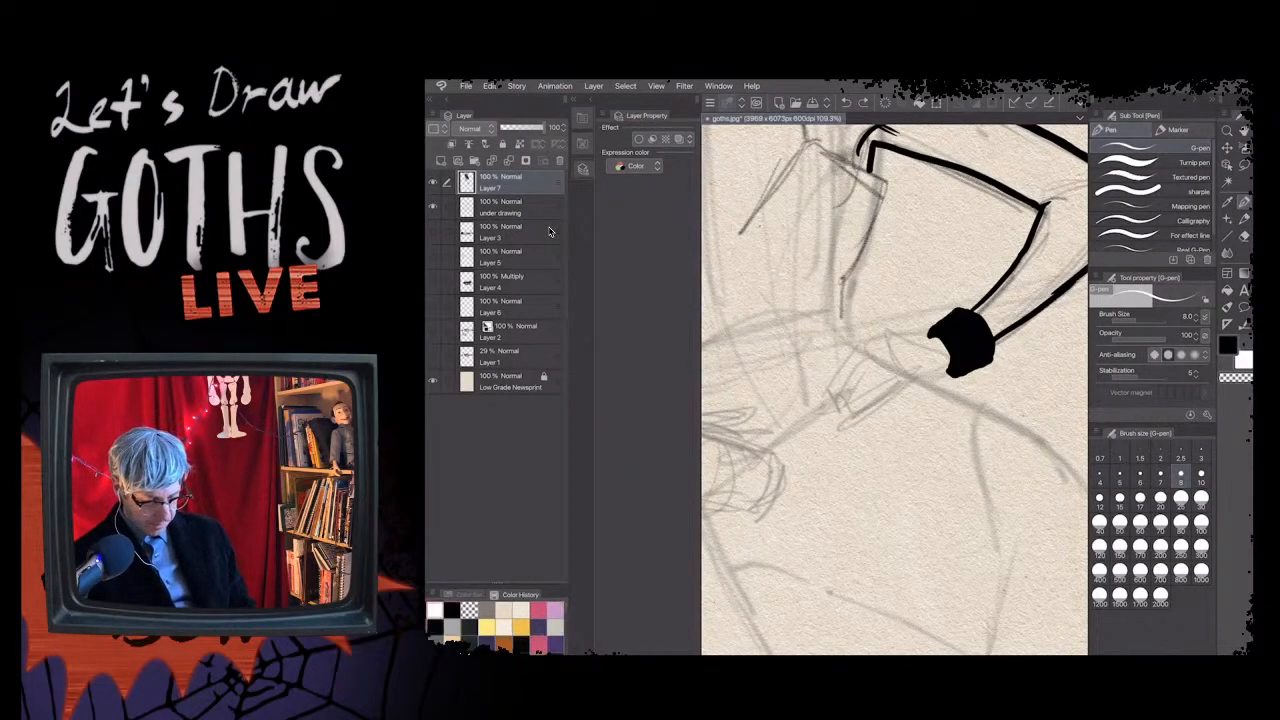
- Draw short white spikes radiating around and across the black wrist cuff with the G-pen at size 17
{"action": "left_click", "coordinate": [1139, 500]}
{"action": "mouse_move", "coordinate": [958, 320]}
{"action": "left_mouse_down"}
{"action": "mouse_move", "coordinate": [954, 304]}
{"action": "mouse_move", "coordinate": [948, 318]}
{"action": "mouse_move", "coordinate": [998, 318]}
{"action": "mouse_move", "coordinate": [1015, 358]}
{"action": "mouse_move", "coordinate": [962, 391]}
{"action": "left_mouse_up"}
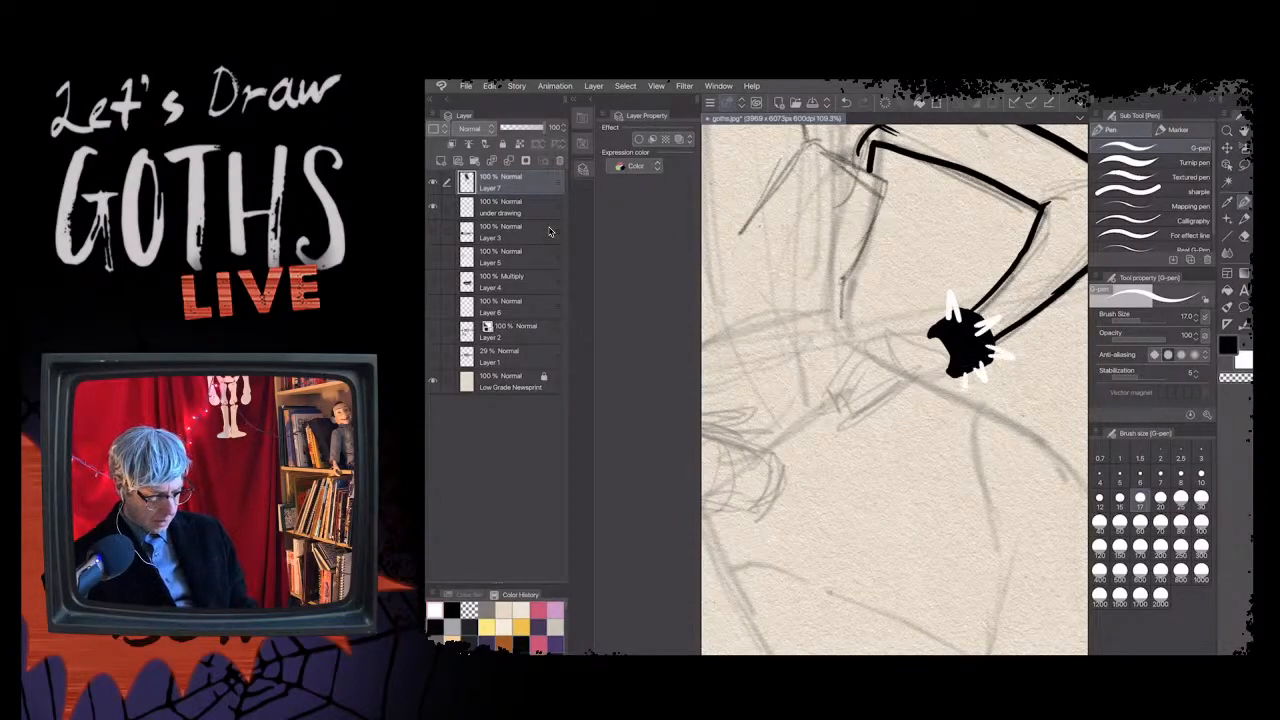
{"action": "left_click_drag", "start_coordinate": [942, 310], "coordinate": [929, 324]}
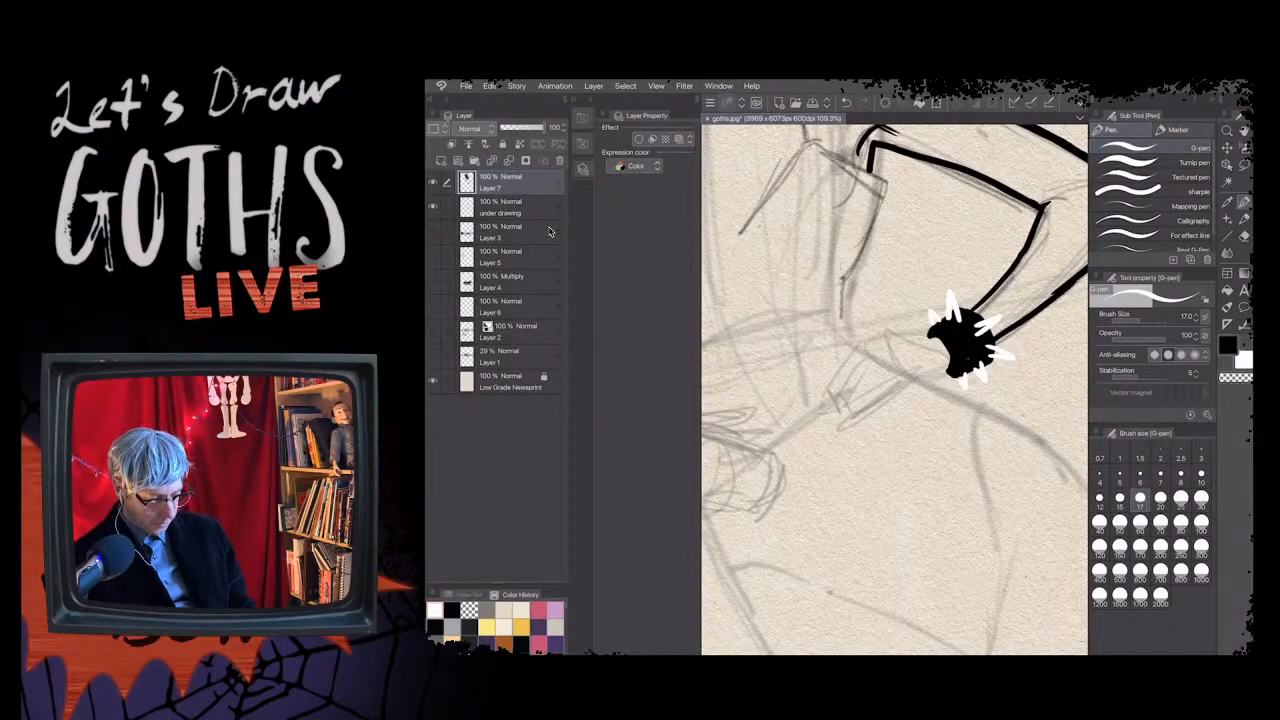
{"action": "left_click_drag", "start_coordinate": [981, 358], "coordinate": [943, 311]}
{"action": "key", "text": "ctrl+z"}
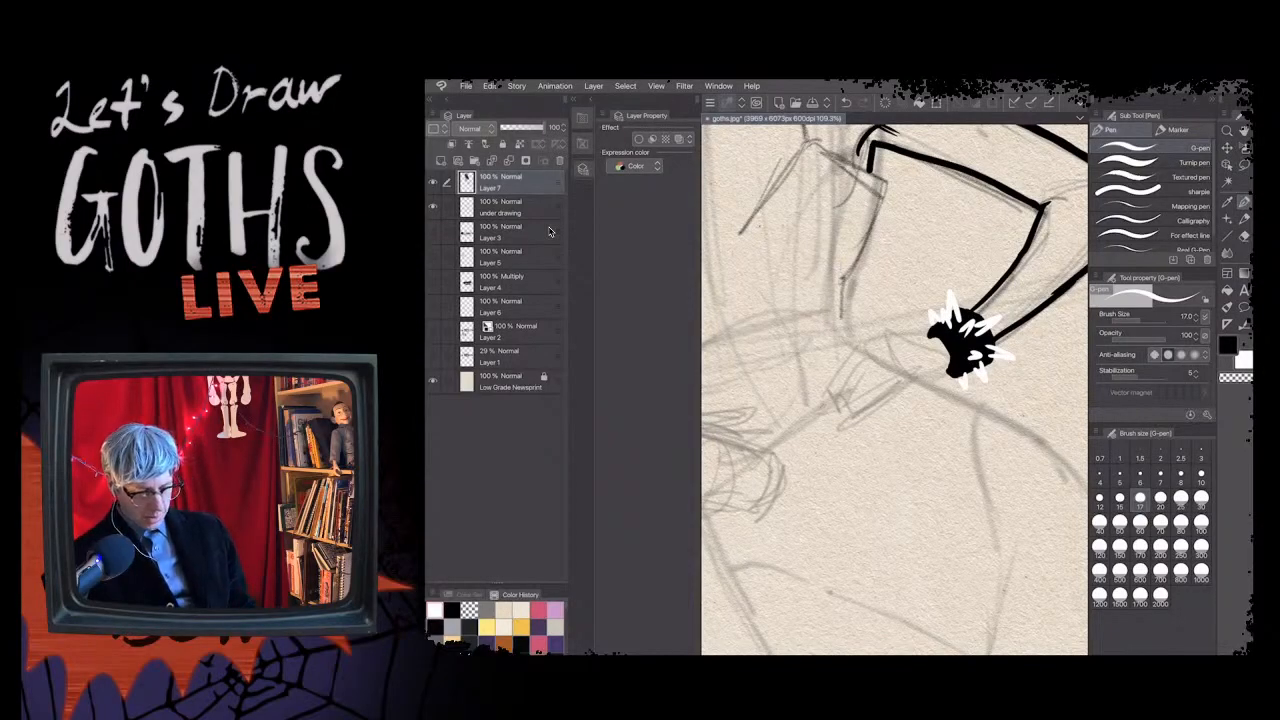
- Outline the white spikes around the wrist cuff with thin black lines using the G-pen at size 5
{"action": "left_click", "coordinate": [1120, 474]}
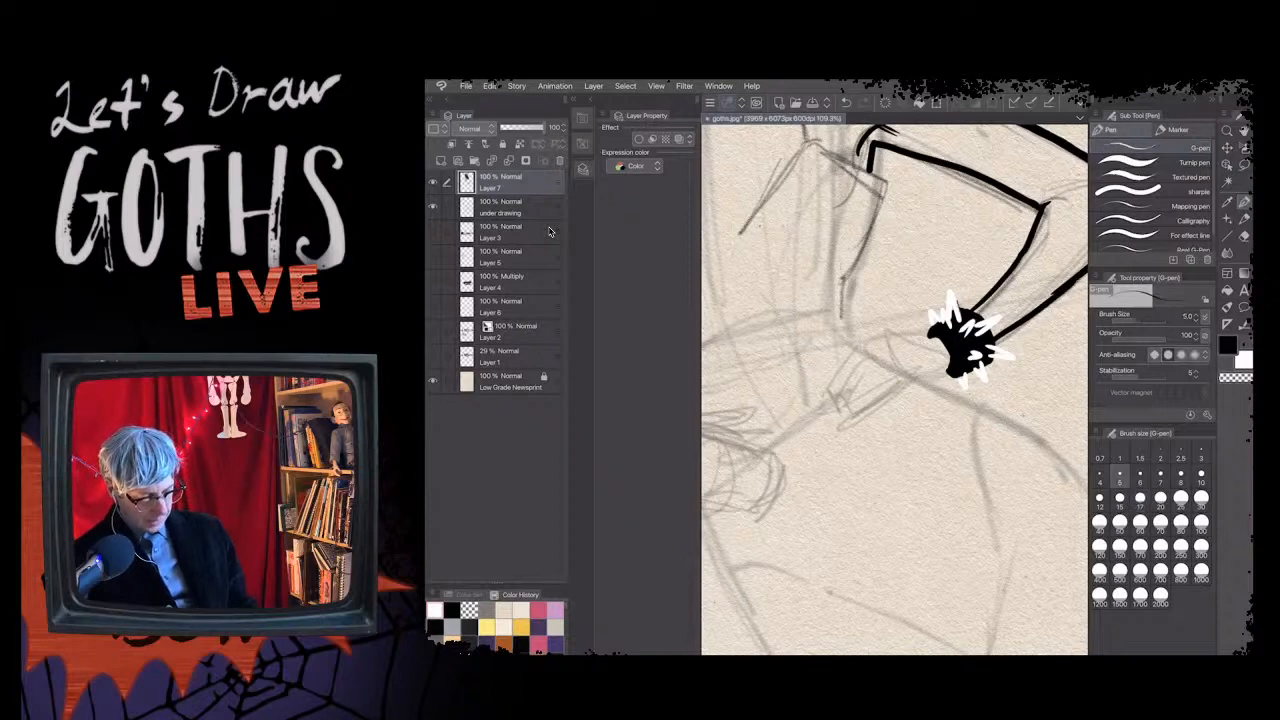
{"action": "mouse_move", "coordinate": [956, 306]}
{"action": "left_mouse_down"}
{"action": "mouse_move", "coordinate": [947, 283]}
{"action": "mouse_move", "coordinate": [945, 316]}
{"action": "mouse_move", "coordinate": [991, 326]}
{"action": "mouse_move", "coordinate": [926, 305]}
{"action": "mouse_move", "coordinate": [942, 298]}
{"action": "left_mouse_up"}
{"action": "key", "text": "ctrl+z"}
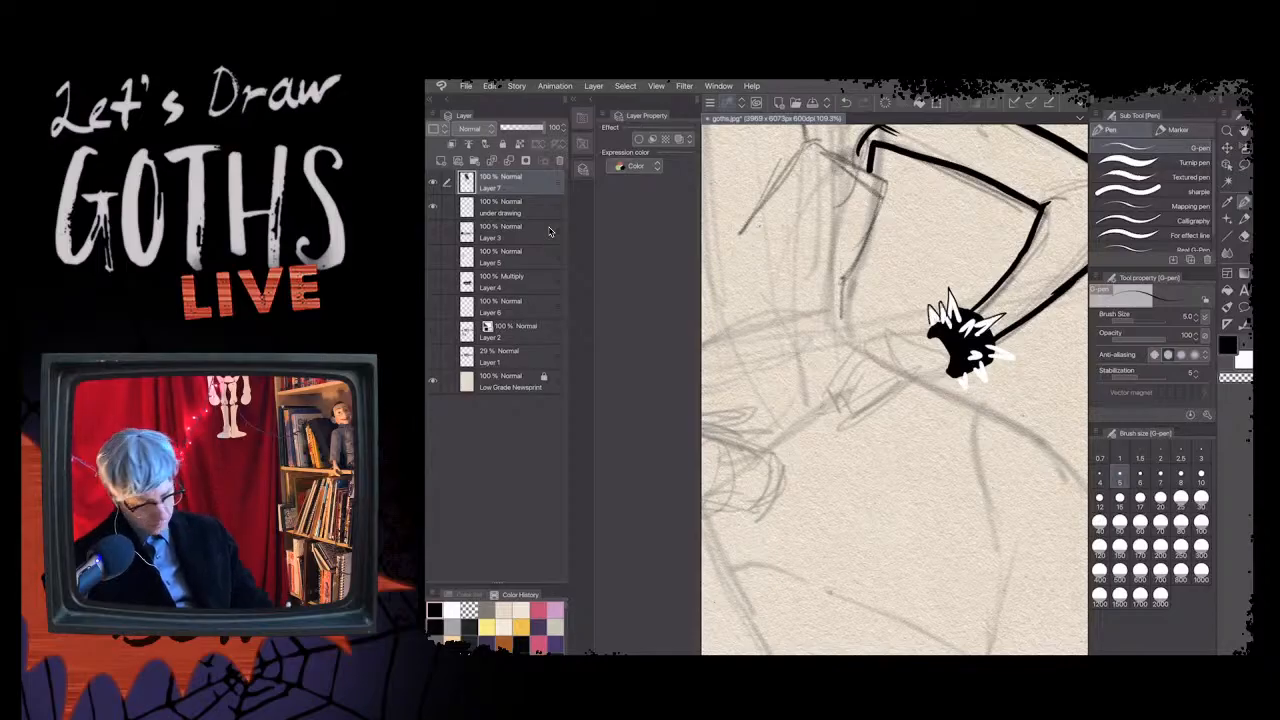
{"action": "mouse_move", "coordinate": [994, 348]}
{"action": "left_mouse_down"}
{"action": "mouse_move", "coordinate": [1024, 353]}
{"action": "mouse_move", "coordinate": [960, 392]}
{"action": "left_mouse_up"}
{"action": "left_click_drag", "start_coordinate": [974, 331], "coordinate": [963, 319]}
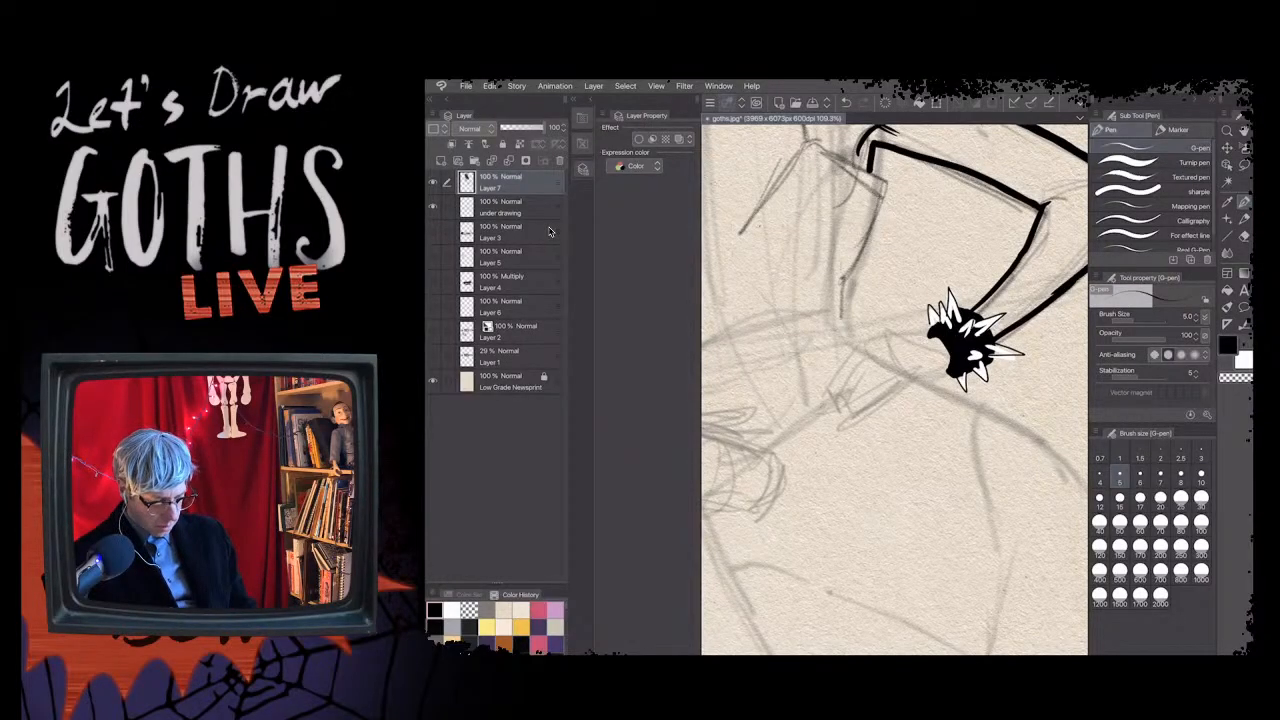
{"action": "scroll", "coordinate": [949, 374], "scroll_direction": "up", "scroll_amount": 3}
{"action": "key", "text": "ctrl+z"}
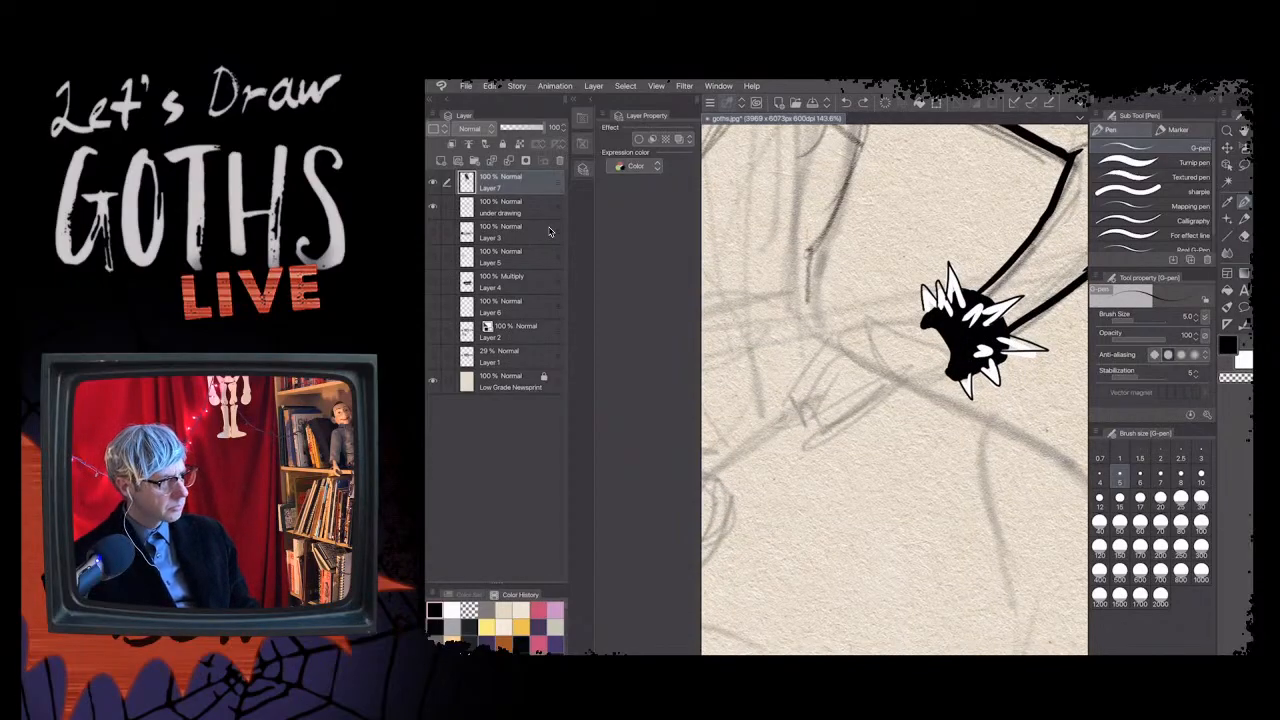
{"action": "left_click_drag", "start_coordinate": [950, 362], "coordinate": [951, 377]}
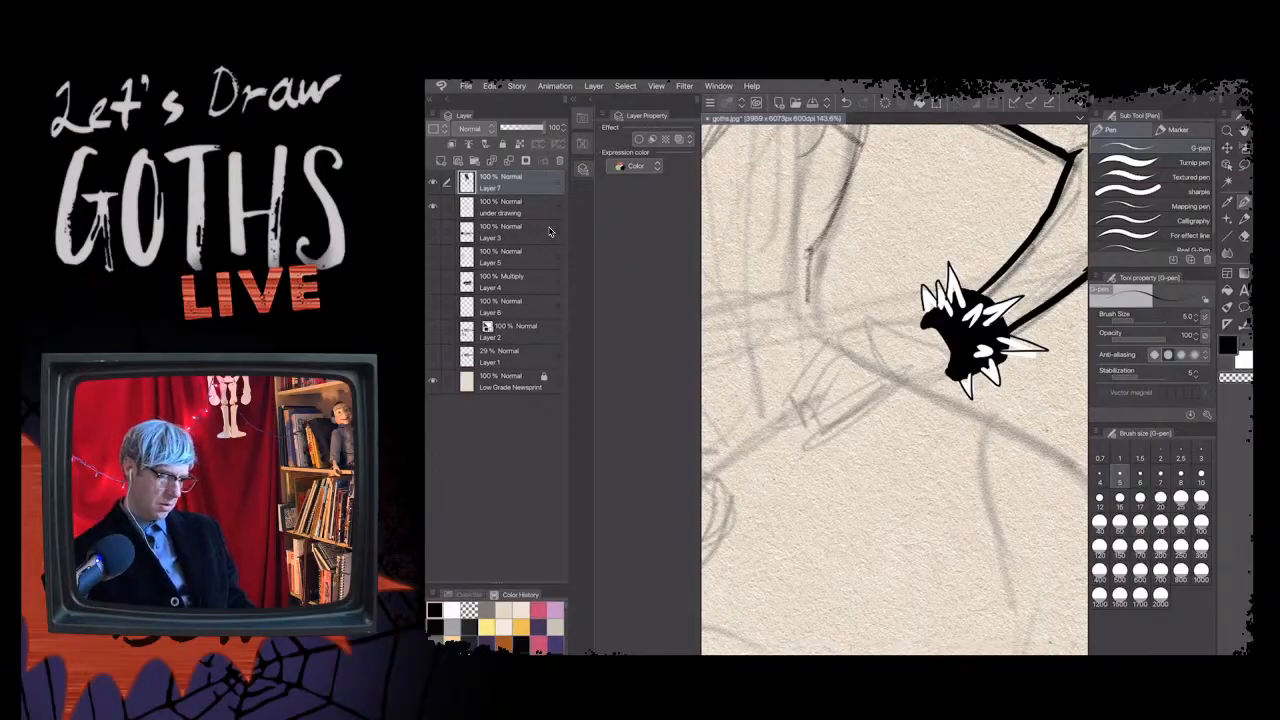
{"action": "scroll", "coordinate": [894, 389], "scroll_direction": "down", "scroll_amount": 1}
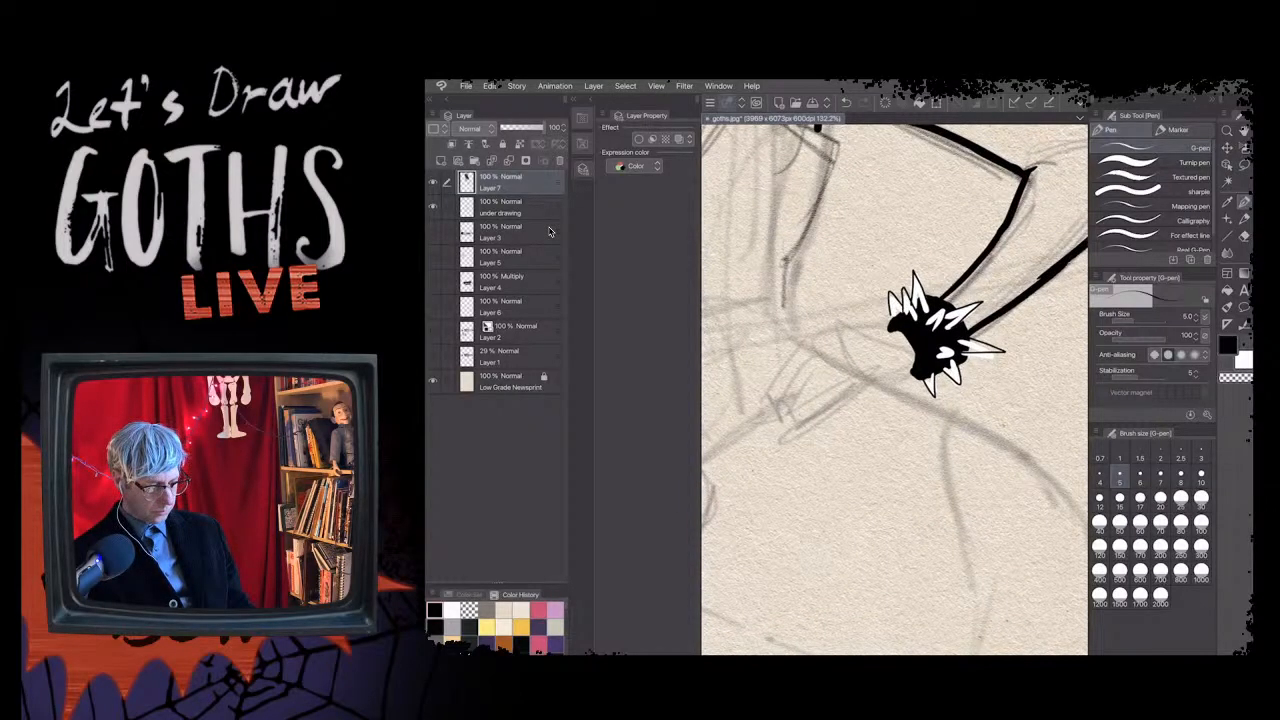
- Draw a large practice cone with a curved base above the wrist cuff with the black G-pen at size 5
{"action": "scroll", "coordinate": [894, 389], "scroll_direction": "up", "scroll_amount": 3}
{"action": "scroll", "coordinate": [894, 389], "scroll_direction": "up", "scroll_amount": 1}
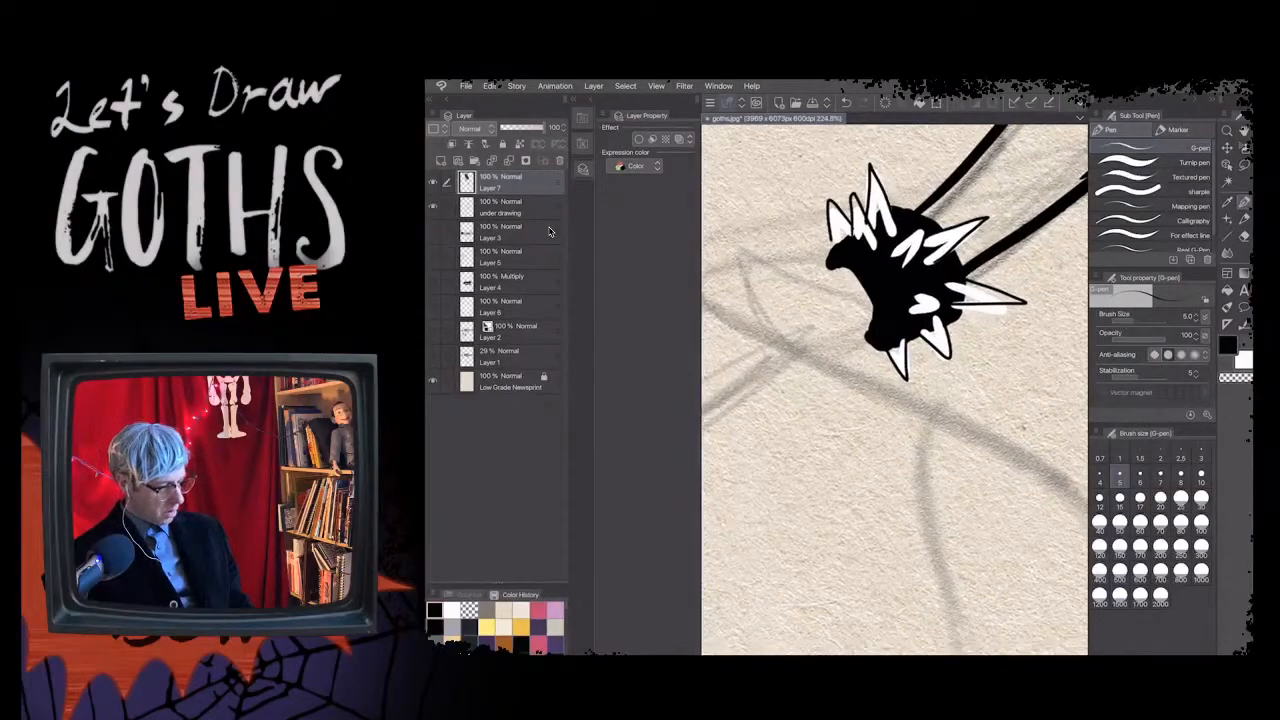
{"action": "scroll", "coordinate": [894, 389], "scroll_direction": "up", "scroll_amount": 2}
{"action": "scroll", "coordinate": [894, 389], "scroll_direction": "up", "scroll_amount": 1}
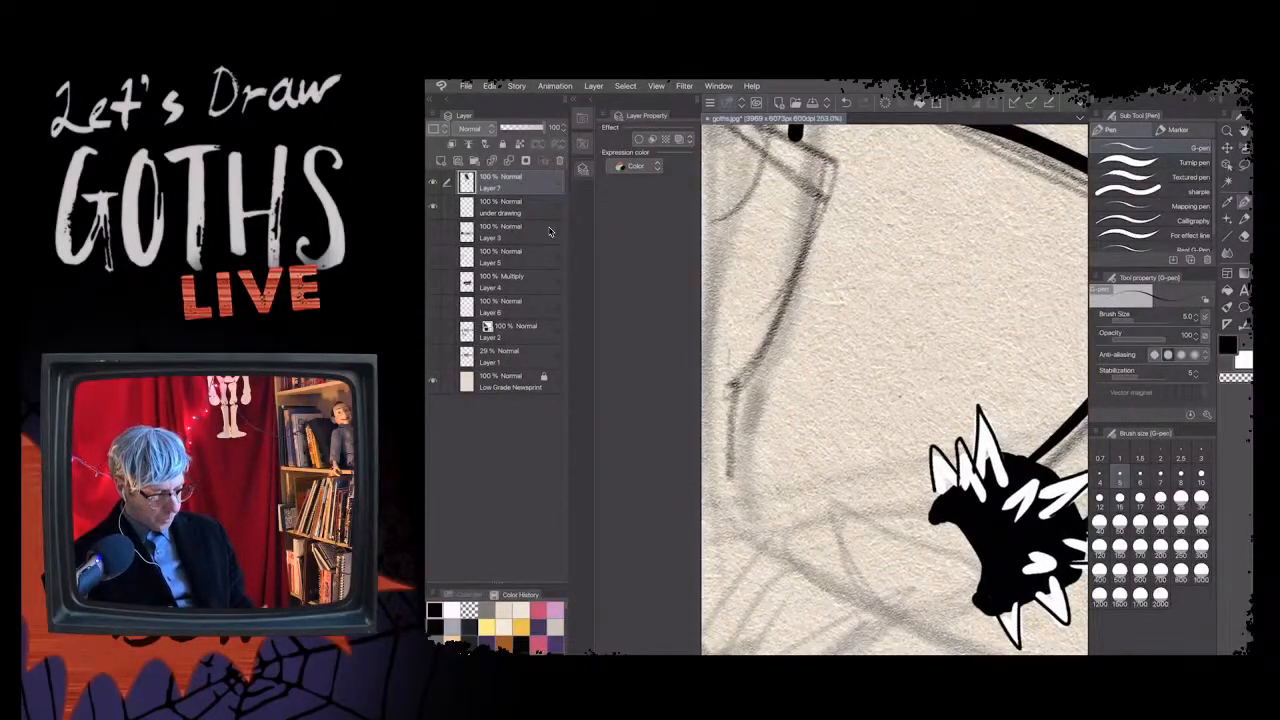
{"action": "scroll", "coordinate": [895, 390], "scroll_direction": "up", "scroll_amount": 2}
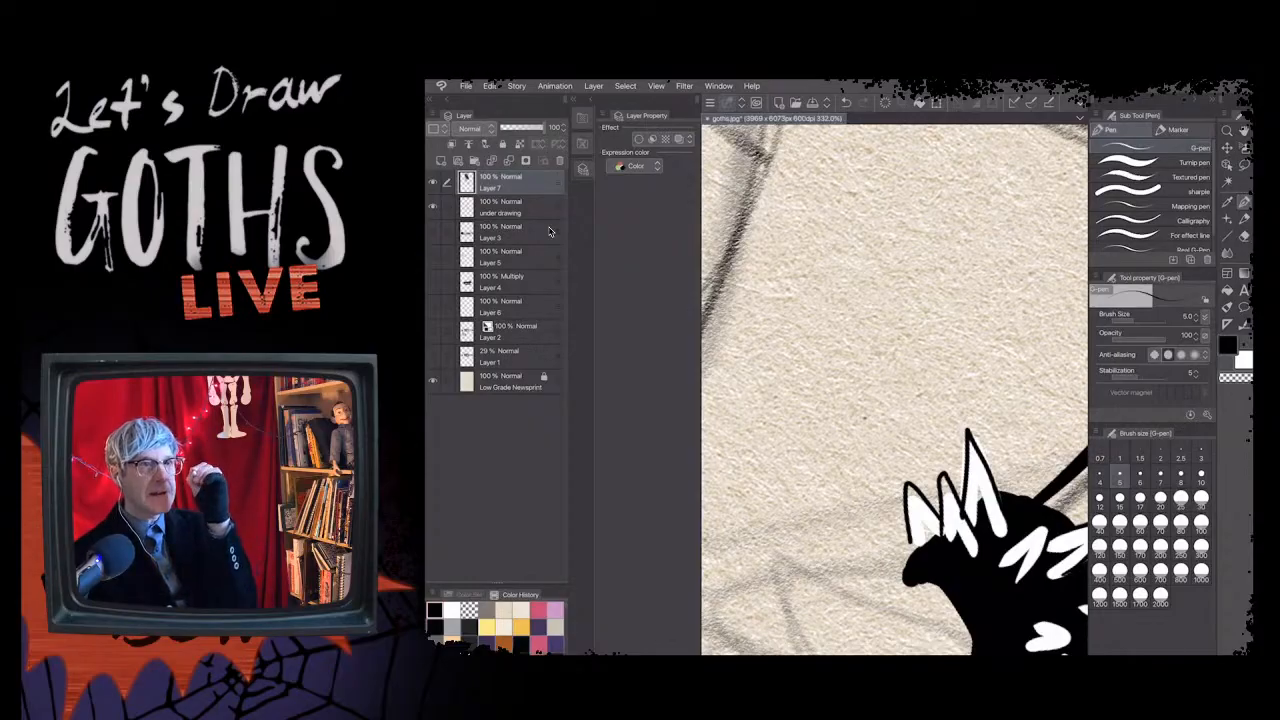
{"action": "mouse_move", "coordinate": [921, 187]}
{"action": "left_mouse_down"}
{"action": "mouse_move", "coordinate": [936, 333]}
{"action": "mouse_move", "coordinate": [955, 403]}
{"action": "left_mouse_up"}
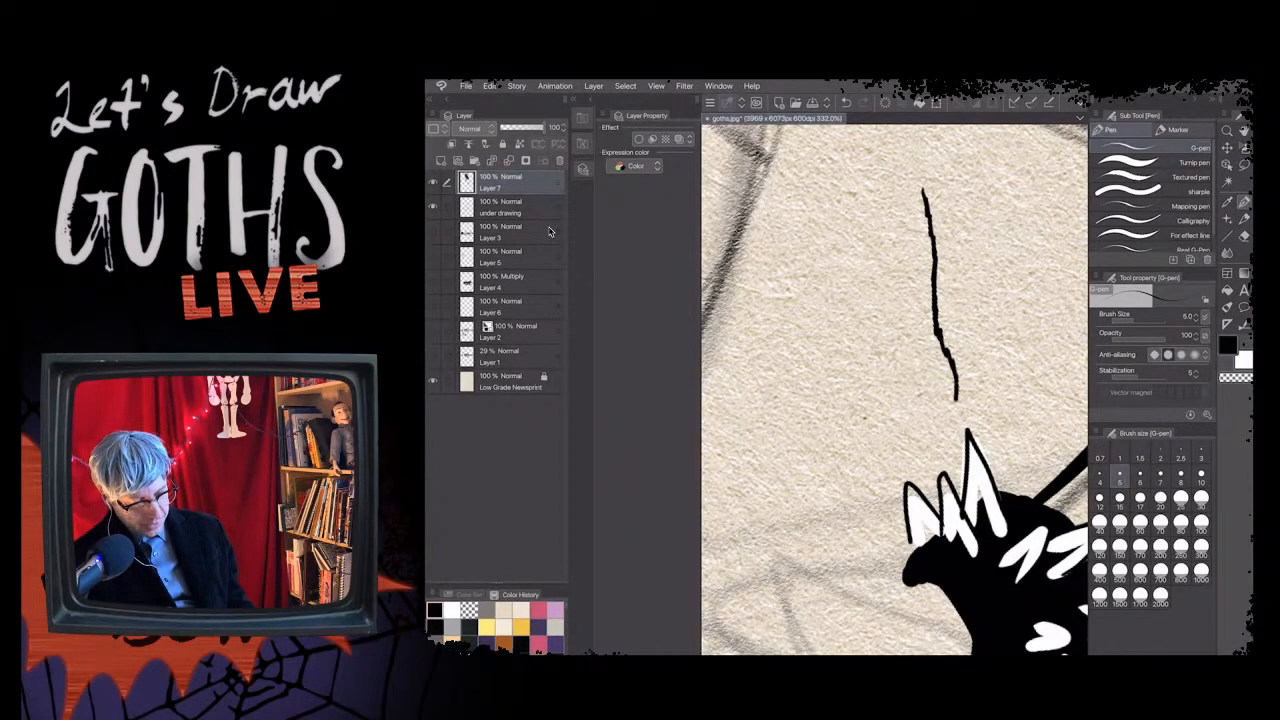
{"action": "left_click_drag", "start_coordinate": [922, 186], "coordinate": [858, 307]}
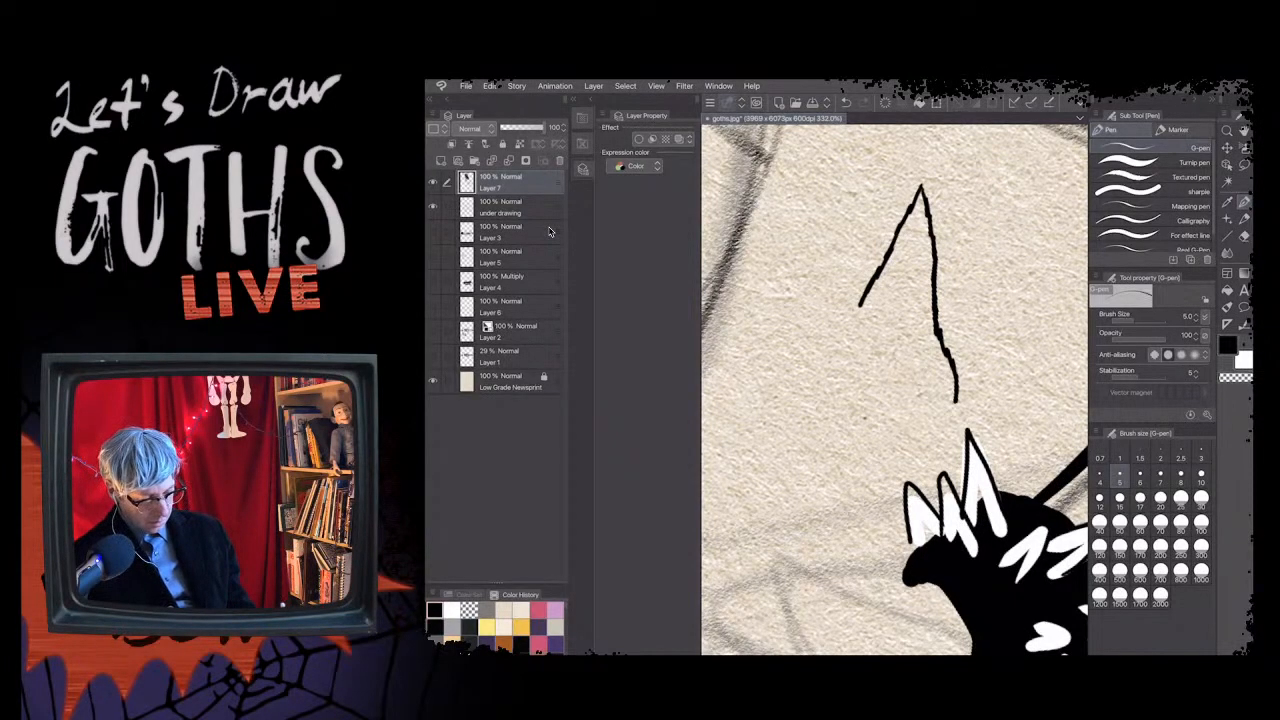
{"action": "key", "text": "ctrl+z"}
{"action": "mouse_move", "coordinate": [882, 262]}
{"action": "left_mouse_down"}
{"action": "mouse_move", "coordinate": [824, 365]}
{"action": "mouse_move", "coordinate": [886, 260]}
{"action": "left_mouse_up"}
{"action": "mouse_move", "coordinate": [823, 362]}
{"action": "left_mouse_down"}
{"action": "mouse_move", "coordinate": [790, 406]}
{"action": "mouse_move", "coordinate": [872, 427]}
{"action": "mouse_move", "coordinate": [958, 400]}
{"action": "left_mouse_up"}
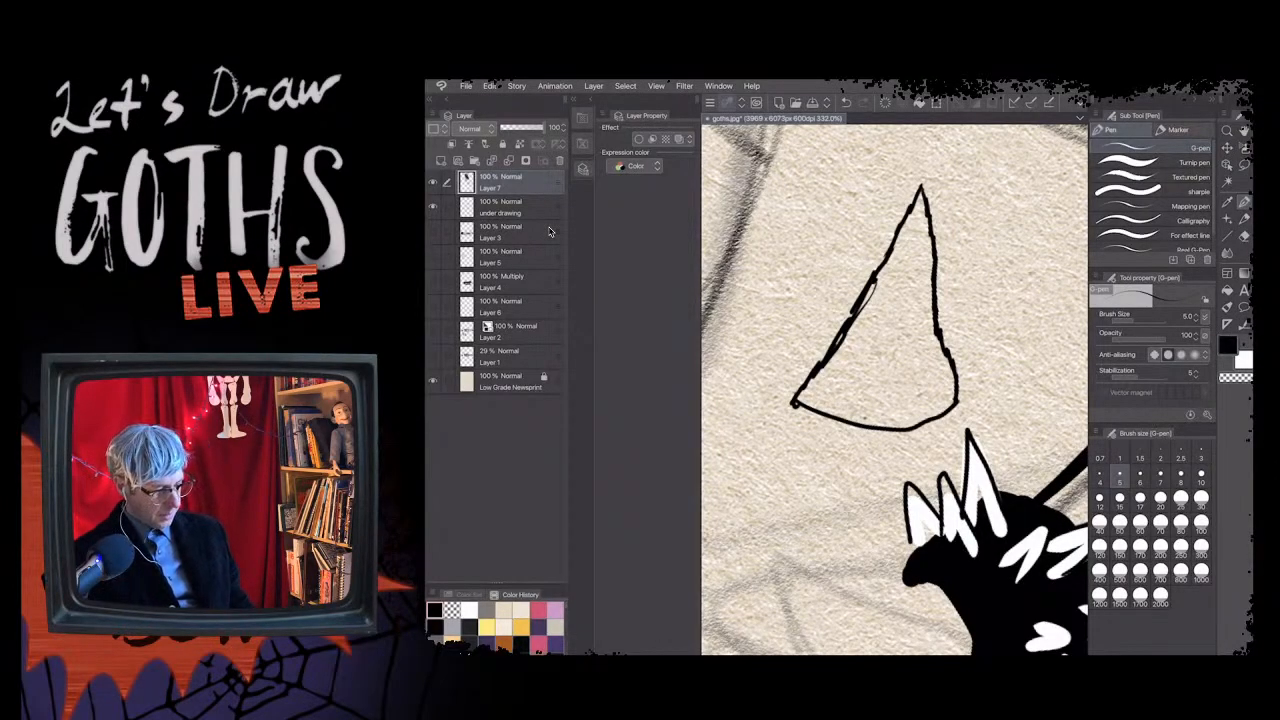
- Draw a second practice cone with smoother sides beside the first one with the G-pen at size 7
{"action": "scroll", "coordinate": [894, 389], "scroll_direction": "down", "scroll_amount": 3}
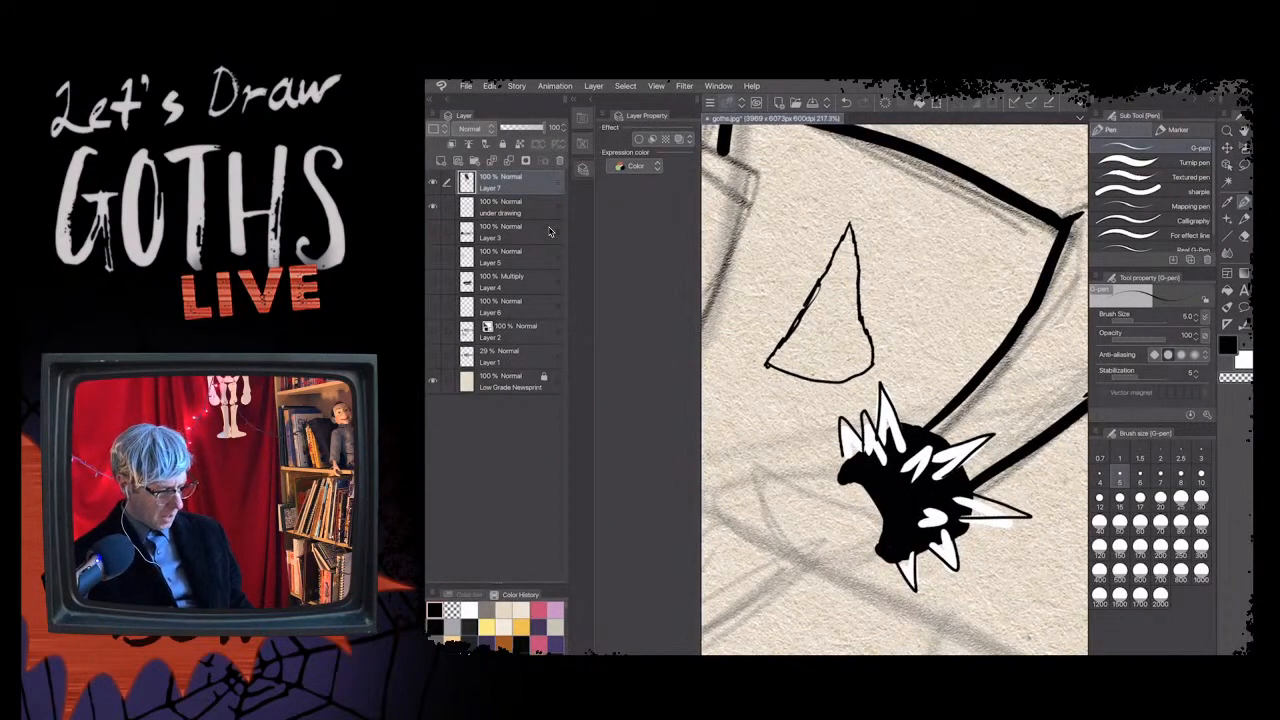
{"action": "key", "text": "ctrl+minus"}
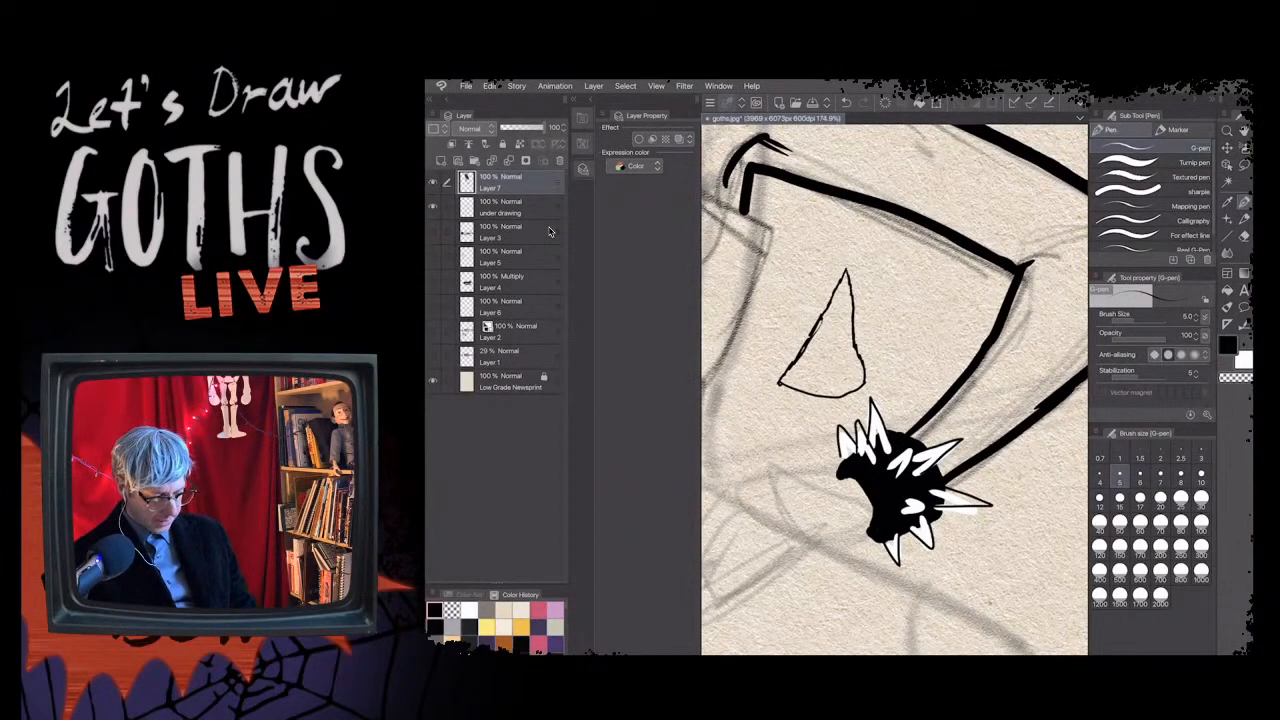
{"action": "key", "text": "bracketright"}
{"action": "key", "text": "bracketright"}
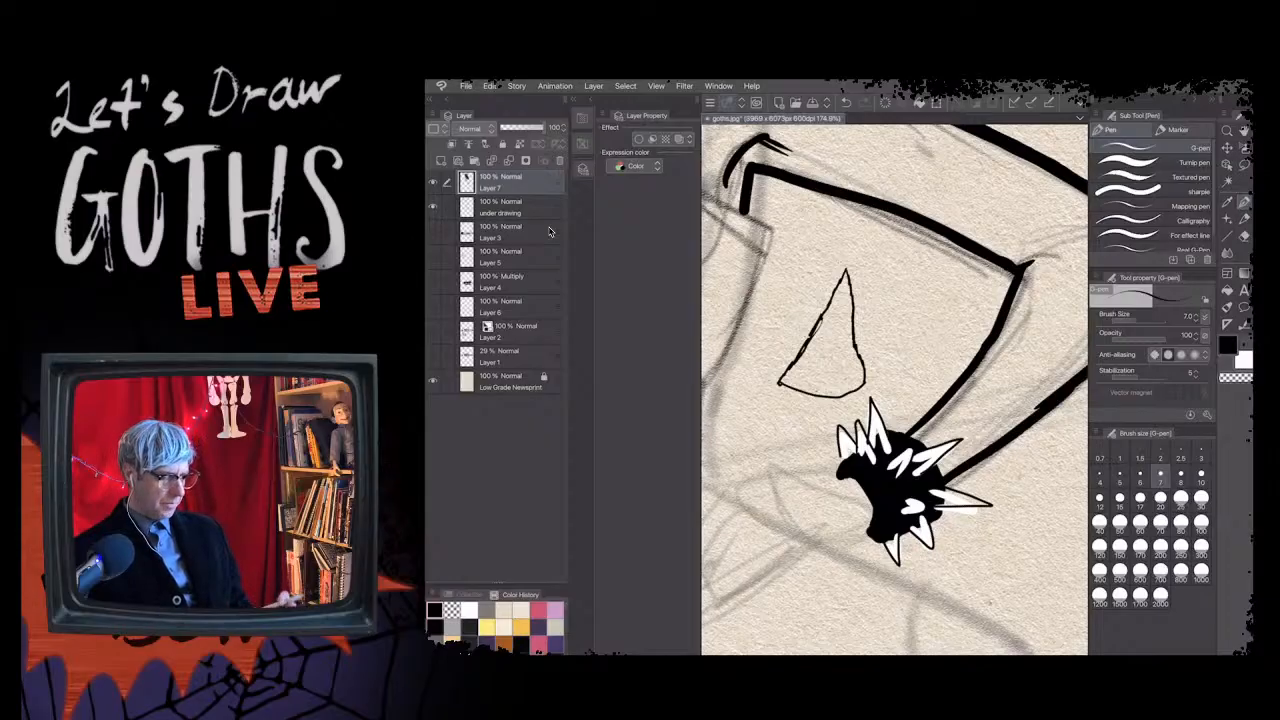
{"action": "scroll", "coordinate": [796, 346], "scroll_direction": "up", "scroll_amount": 5}
{"action": "scroll", "coordinate": [796, 346], "scroll_direction": "down", "scroll_amount": 1}
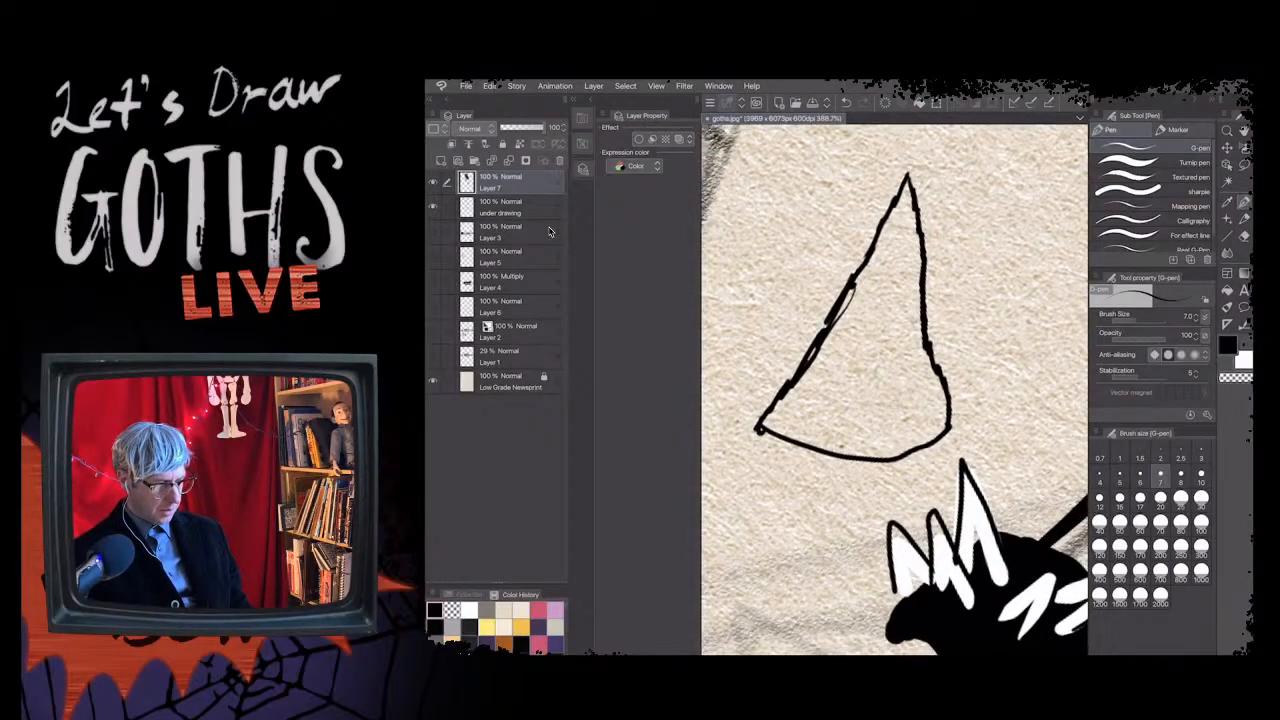
{"action": "scroll", "coordinate": [895, 390], "scroll_direction": "up", "scroll_amount": 3}
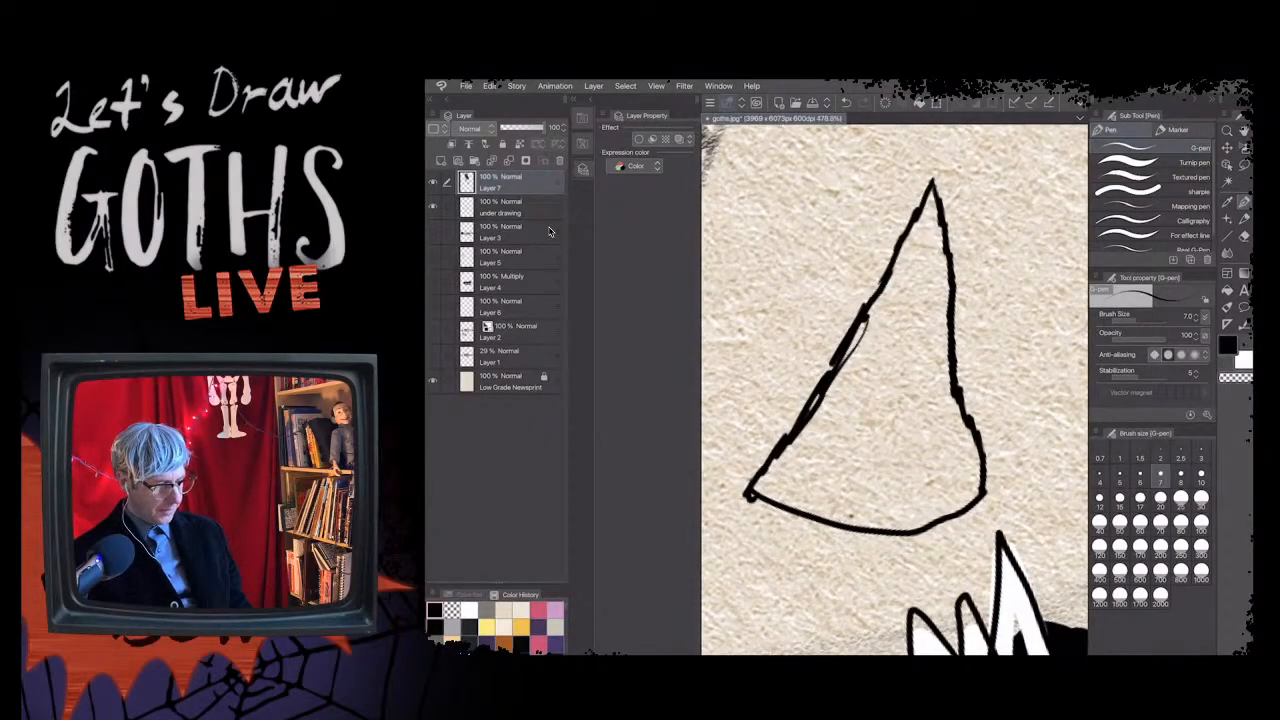
{"action": "scroll", "coordinate": [895, 390], "scroll_direction": "down", "scroll_amount": 4}
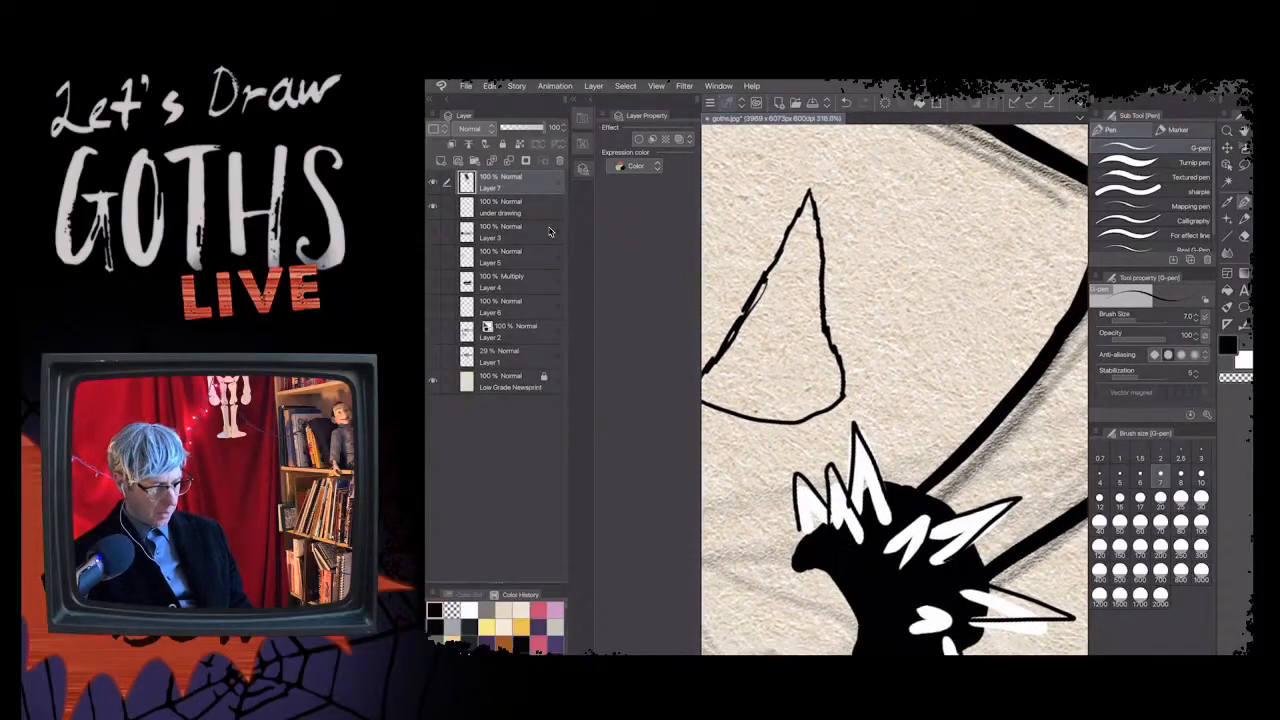
{"action": "scroll", "coordinate": [879, 324], "scroll_direction": "down", "scroll_amount": 3}
{"action": "left_click_drag", "start_coordinate": [928, 278], "coordinate": [972, 325]}
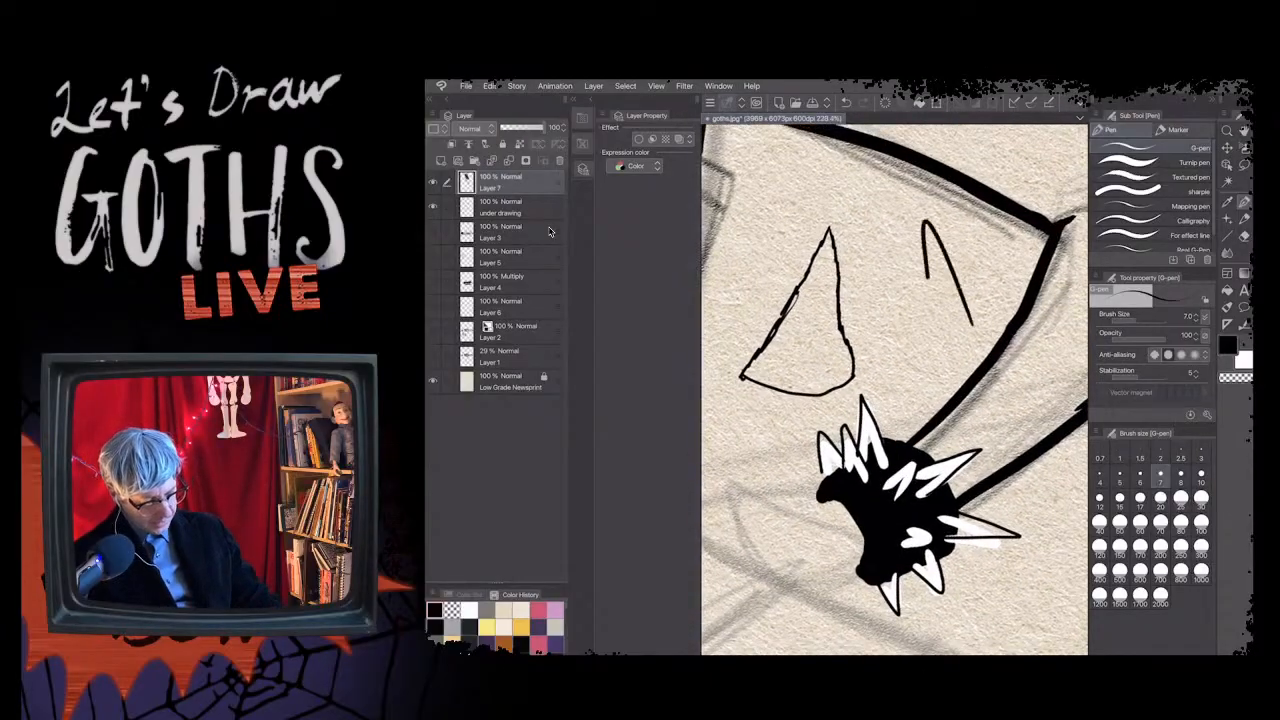
{"action": "scroll", "coordinate": [846, 380], "scroll_direction": "up", "scroll_amount": 1}
{"action": "mouse_move", "coordinate": [975, 340]}
{"action": "left_mouse_down"}
{"action": "mouse_move", "coordinate": [955, 235]}
{"action": "mouse_move", "coordinate": [905, 360]}
{"action": "left_mouse_up"}
{"action": "key", "text": "ctrl+z"}
{"action": "mouse_move", "coordinate": [975, 332]}
{"action": "left_mouse_down"}
{"action": "mouse_move", "coordinate": [945, 228]}
{"action": "mouse_move", "coordinate": [914, 356]}
{"action": "mouse_move", "coordinate": [988, 325]}
{"action": "left_mouse_up"}
{"action": "key", "text": "ctrl+z"}
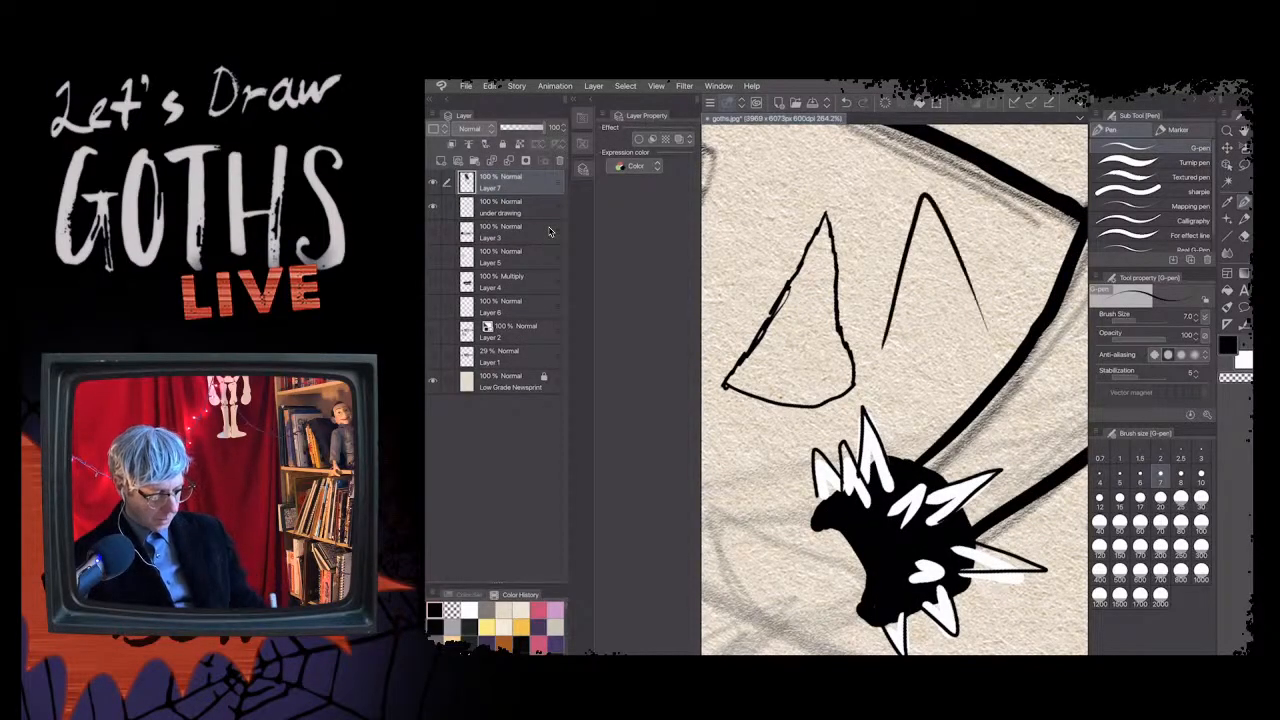
{"action": "mouse_move", "coordinate": [964, 265]}
{"action": "left_mouse_down"}
{"action": "mouse_move", "coordinate": [990, 327]}
{"action": "mouse_move", "coordinate": [892, 348]}
{"action": "left_mouse_up"}
{"action": "left_click_drag", "start_coordinate": [925, 195], "coordinate": [762, 188]}
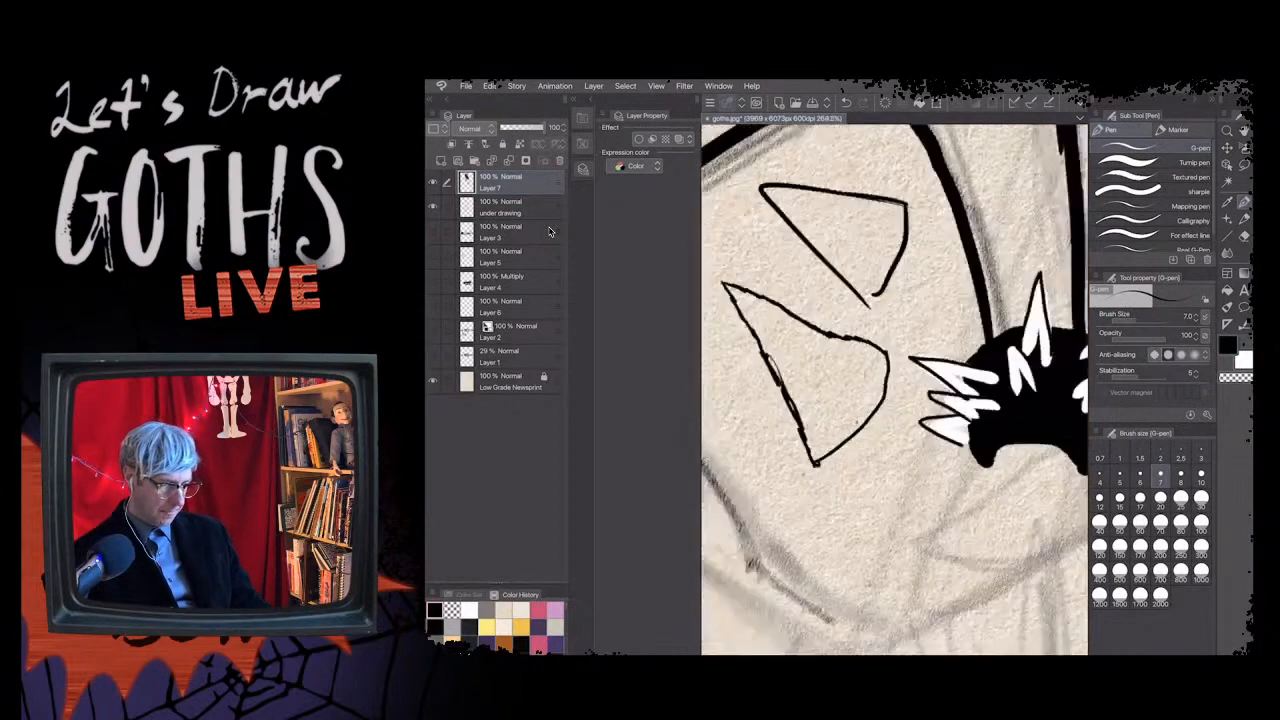
- Redraw the curved base of the second practice cone so it joins both sides
{"action": "key", "text": "ctrl+z"}
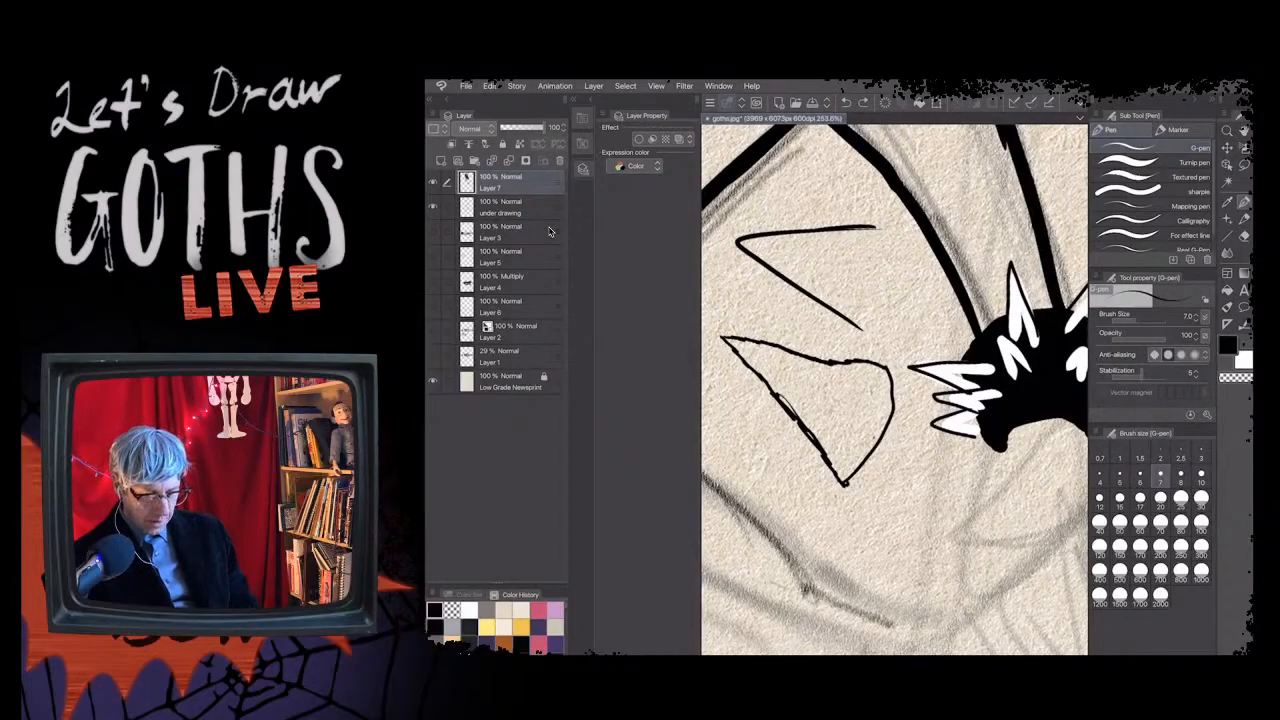
{"action": "left_click_drag", "start_coordinate": [876, 222], "coordinate": [862, 303]}
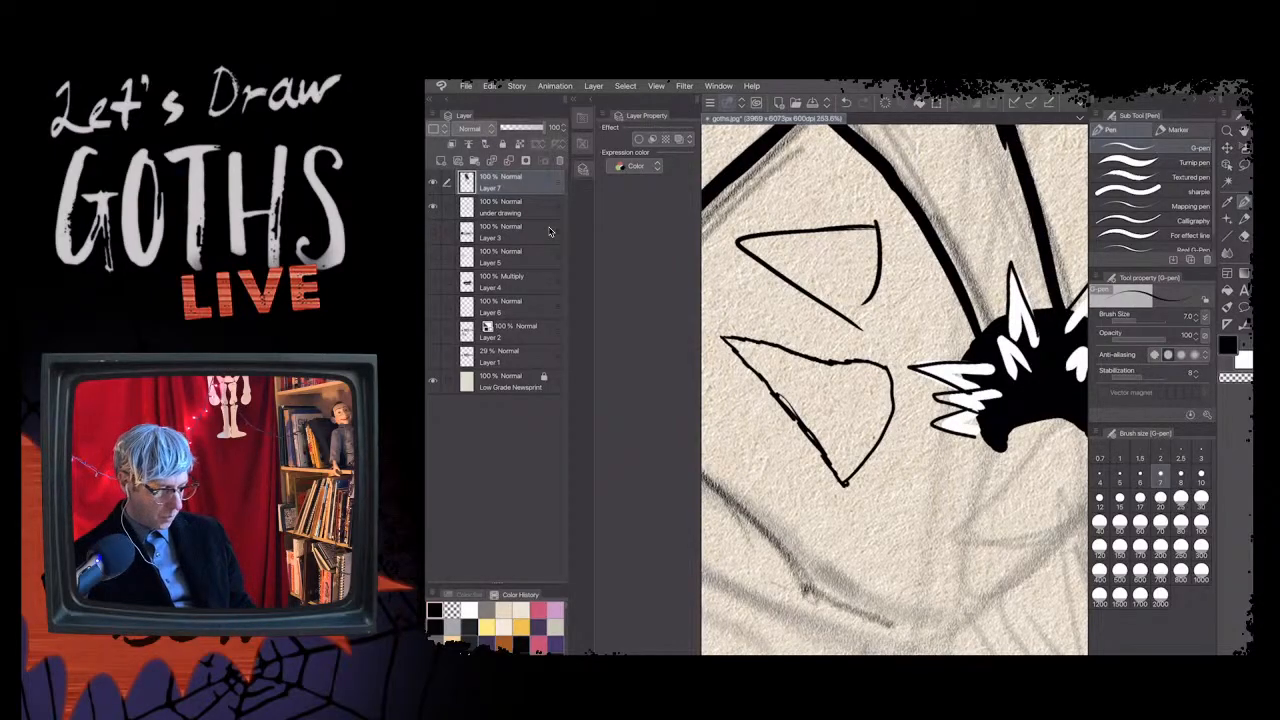
{"action": "key", "text": "ctrl+z"}
{"action": "left_click_drag", "start_coordinate": [876, 225], "coordinate": [858, 334]}
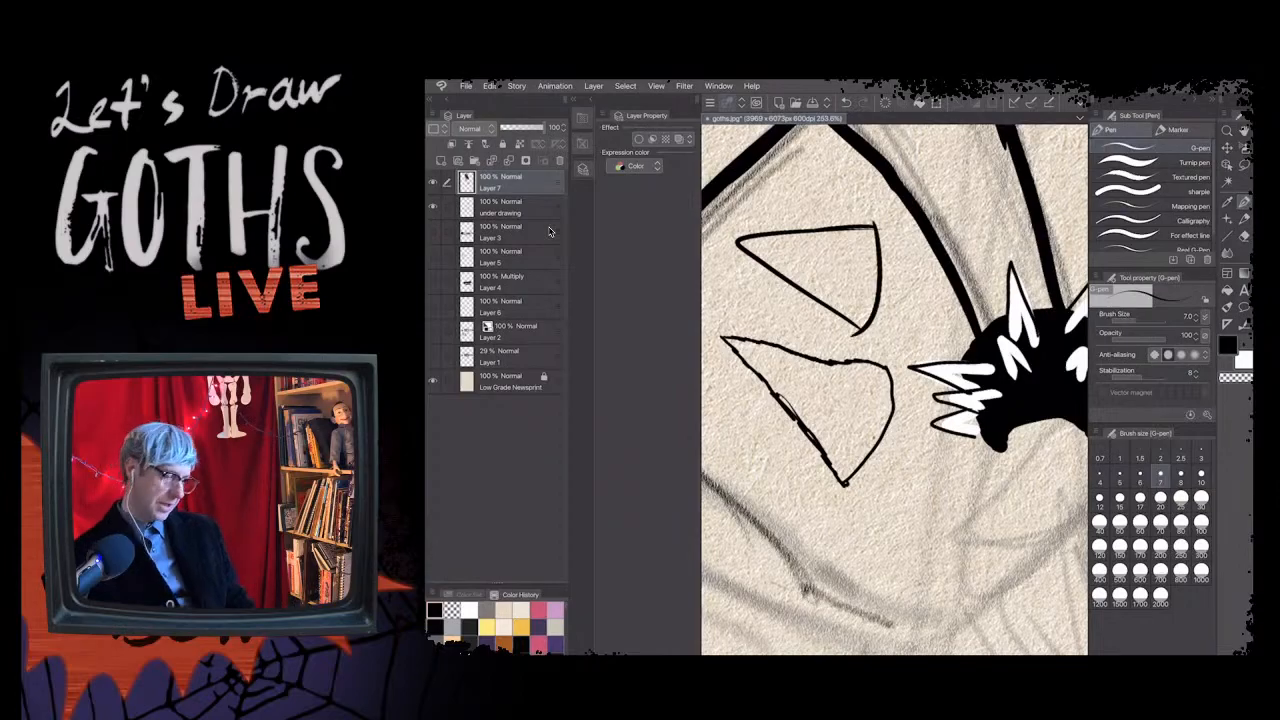
{"action": "key", "text": "ctrl+z"}
{"action": "mouse_move", "coordinate": [876, 222]}
{"action": "left_mouse_down"}
{"action": "mouse_move", "coordinate": [878, 292]}
{"action": "mouse_move", "coordinate": [858, 327]}
{"action": "left_mouse_up"}
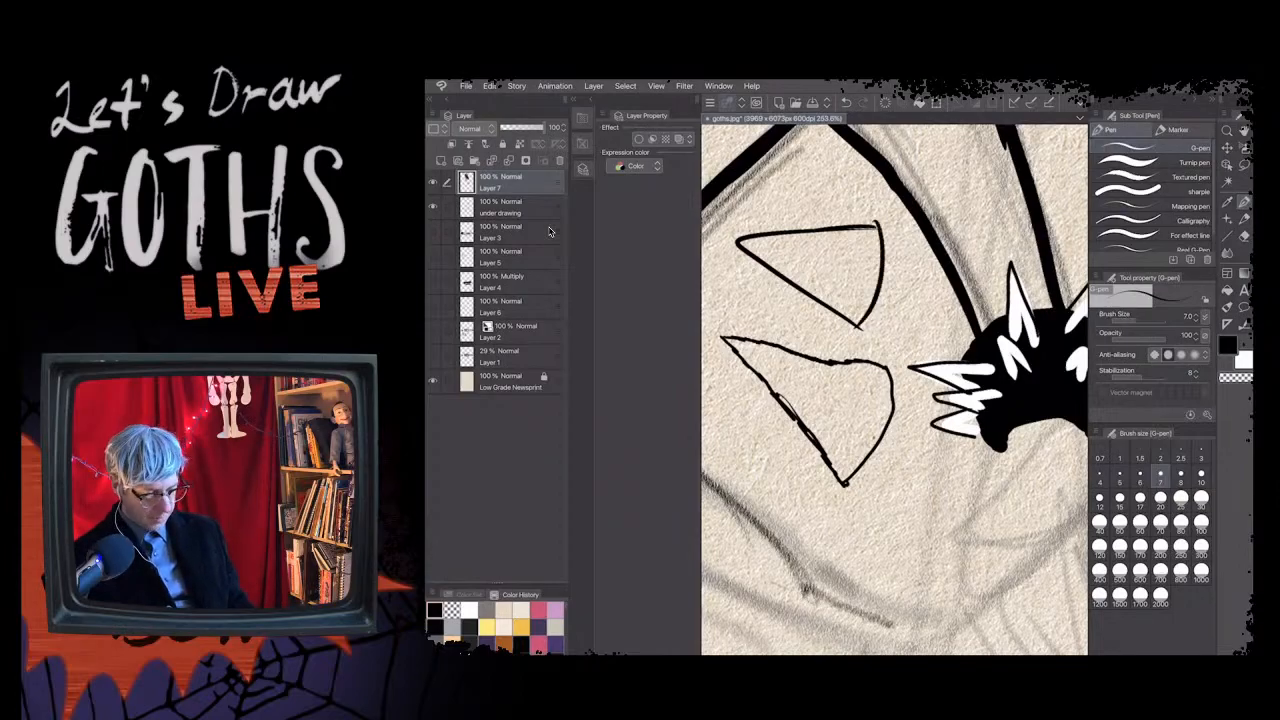
- Set the G-pen's stabilization to 100, try a third practice cone beside the other two, and undo its strokes
{"action": "left_click", "coordinate": [1166, 377]}
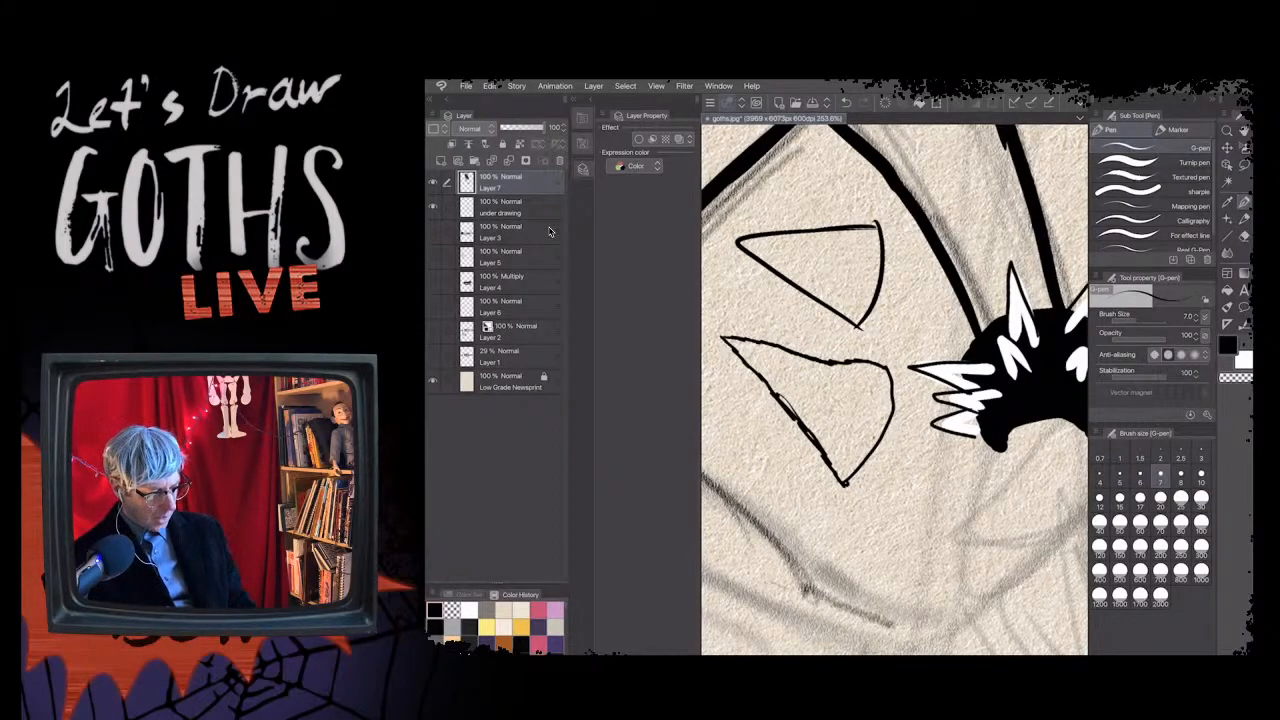
{"action": "left_click_drag", "start_coordinate": [845, 485], "coordinate": [933, 484]}
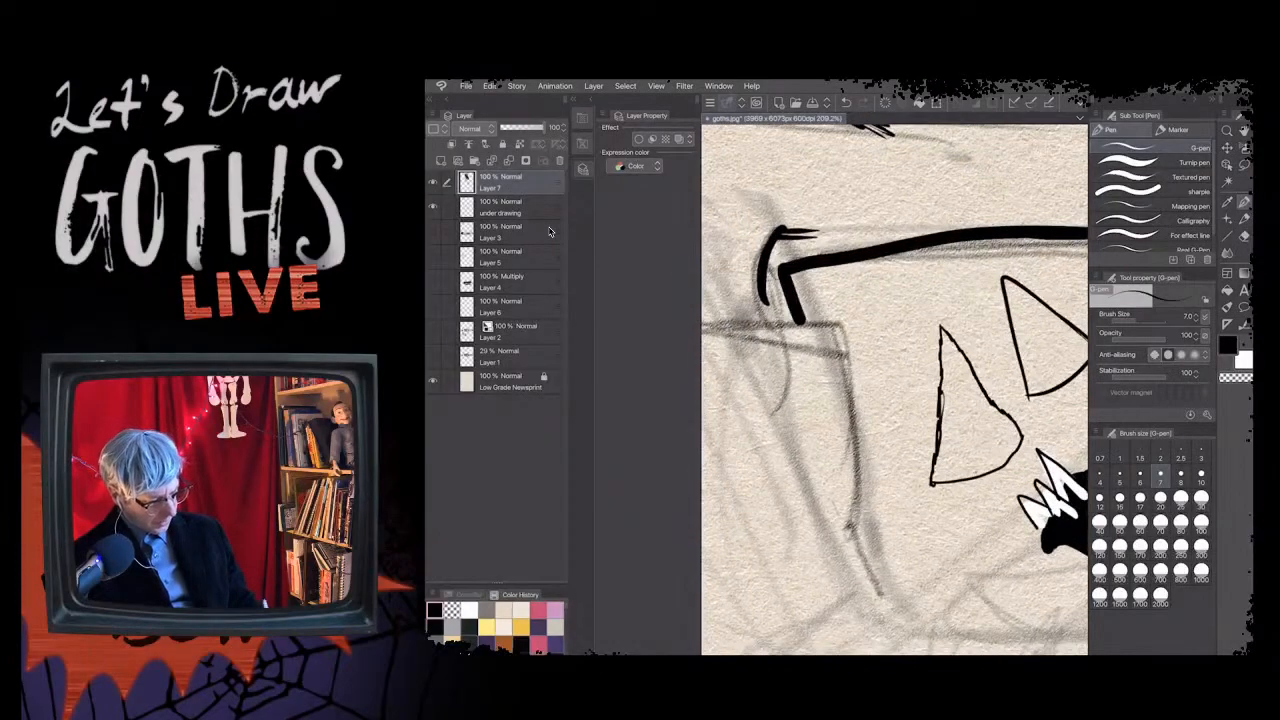
{"action": "mouse_move", "coordinate": [920, 375]}
{"action": "left_mouse_down"}
{"action": "mouse_move", "coordinate": [857, 303]}
{"action": "mouse_move", "coordinate": [864, 368]}
{"action": "mouse_move", "coordinate": [917, 358]}
{"action": "mouse_move", "coordinate": [867, 303]}
{"action": "mouse_move", "coordinate": [854, 378]}
{"action": "mouse_move", "coordinate": [903, 372]}
{"action": "mouse_move", "coordinate": [858, 378]}
{"action": "left_mouse_up"}
{"action": "key", "text": "ctrl+z"}
{"action": "key", "text": "ctrl+z"}
{"action": "key", "text": "ctrl+z"}
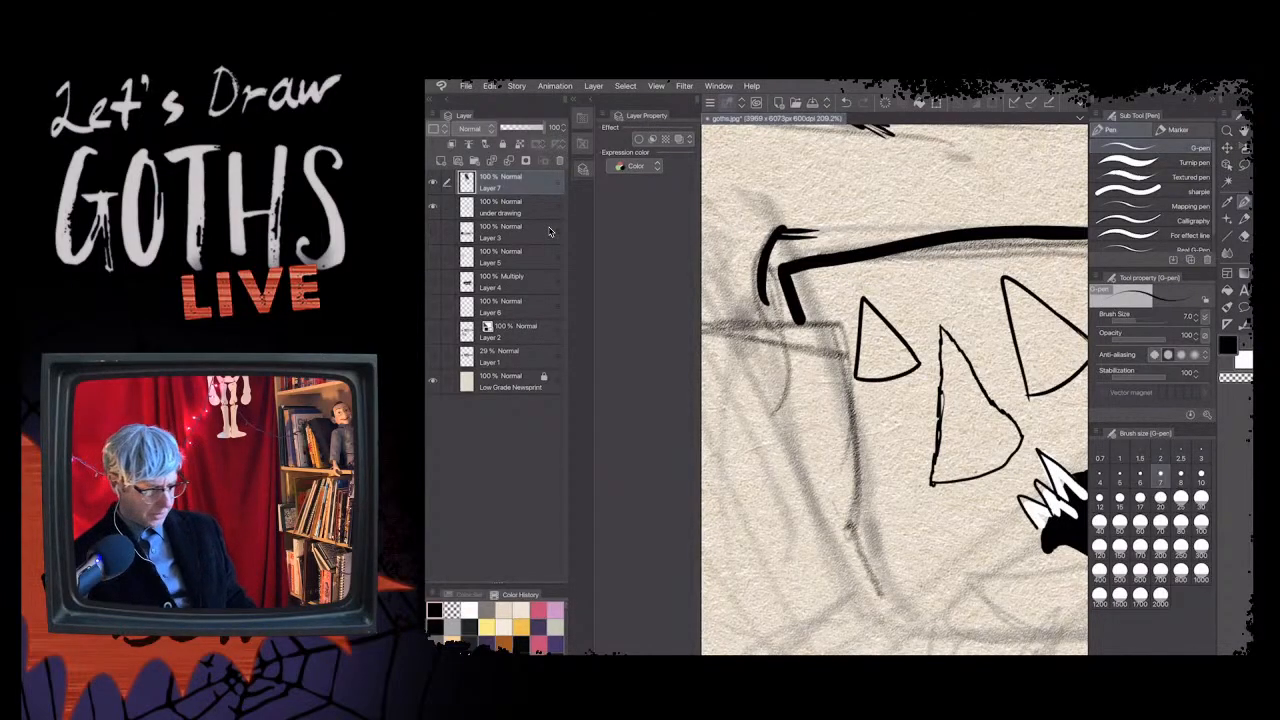
{"action": "scroll", "coordinate": [894, 390], "scroll_direction": "down", "scroll_amount": 1}
{"action": "key", "text": "ctrl+z"}
{"action": "key", "text": "ctrl+z"}
{"action": "key", "text": "ctrl+z"}
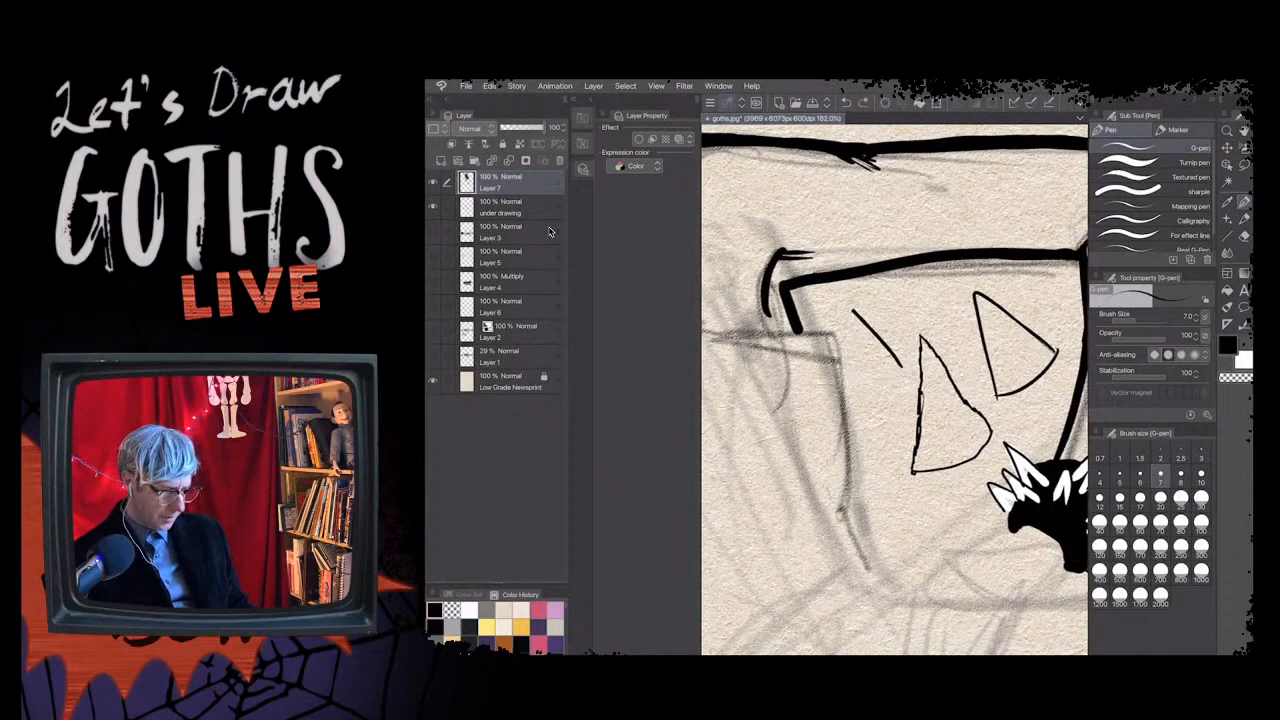
- Lasso the two remaining practice cones above the wrist cuff and delete them
{"action": "scroll", "coordinate": [894, 390], "scroll_direction": "down", "scroll_amount": 3}
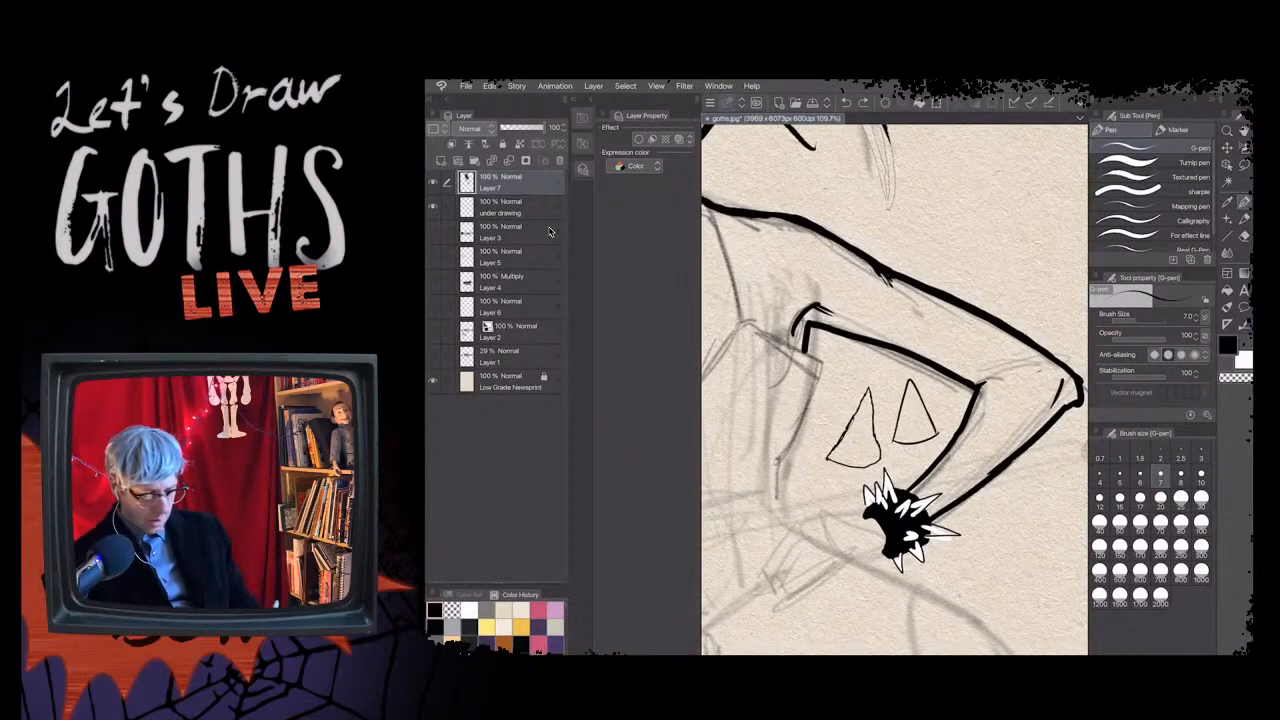
{"action": "key", "text": "m"}
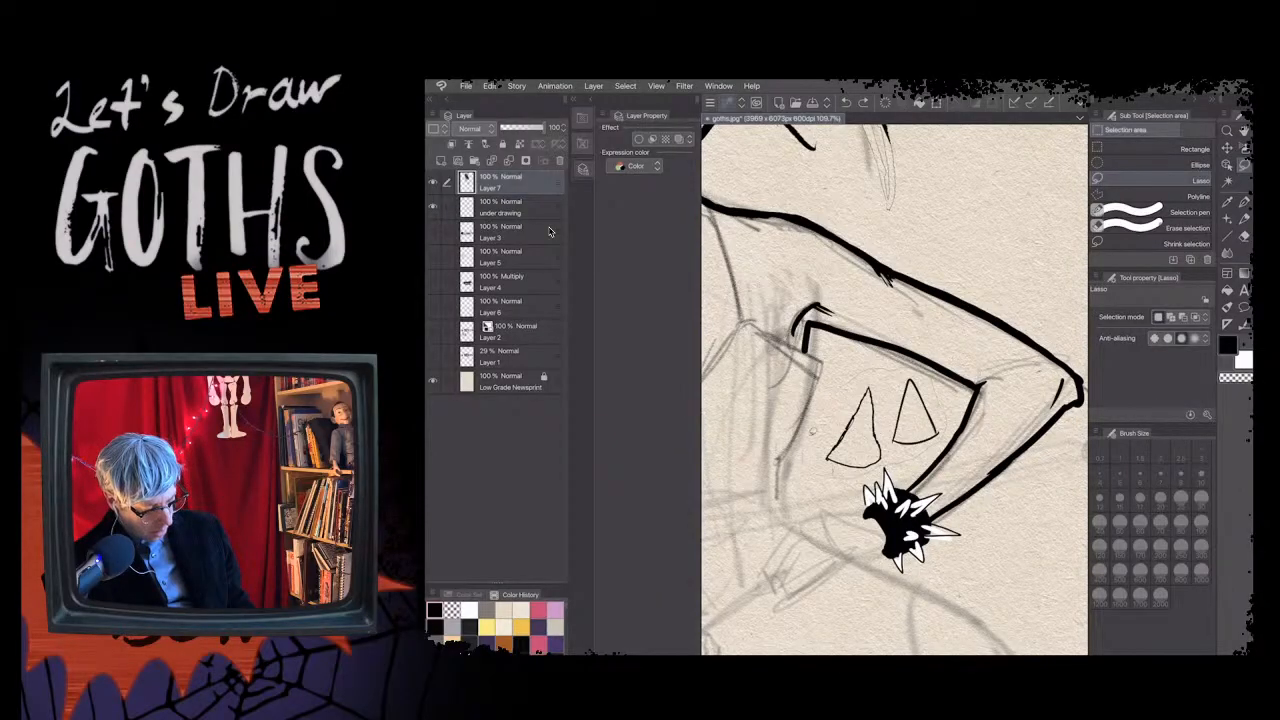
{"action": "left_click_drag", "start_coordinate": [813, 431], "coordinate": [822, 420]}
{"action": "key", "text": "Delete"}
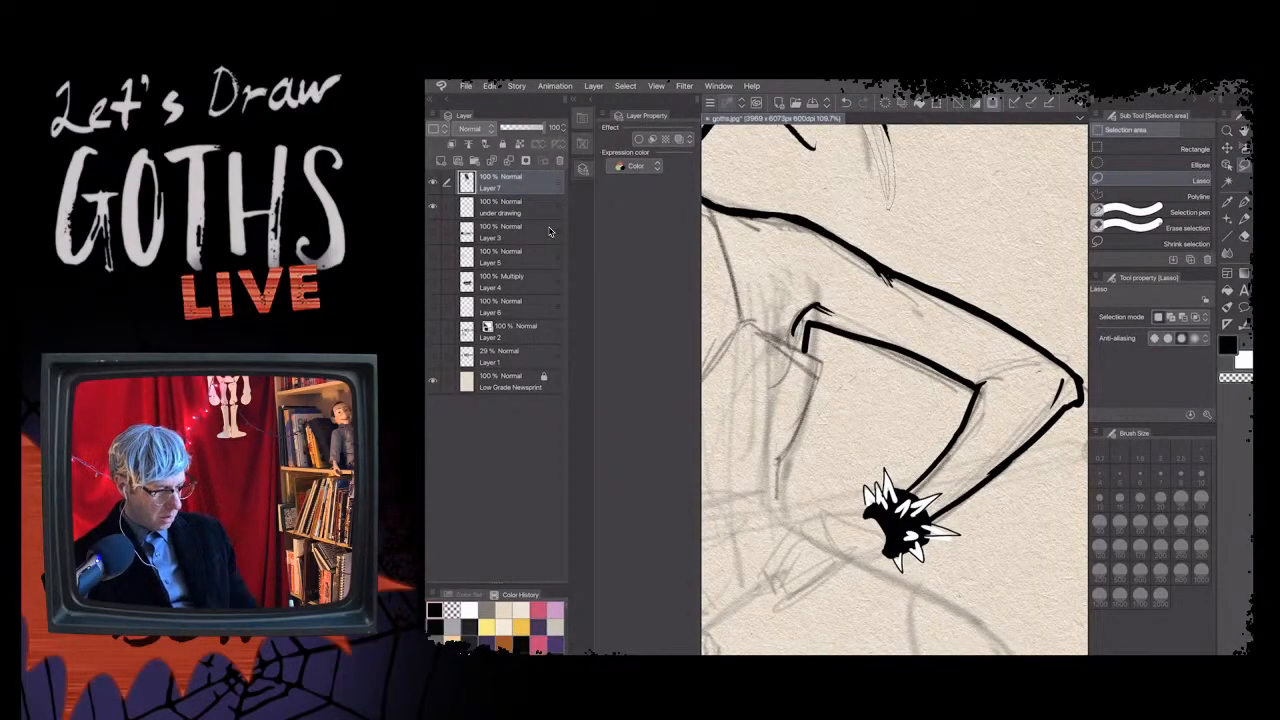
- Save the drawing with the practice cones removed
{"action": "scroll", "coordinate": [972, 426], "scroll_direction": "down", "scroll_amount": 4}
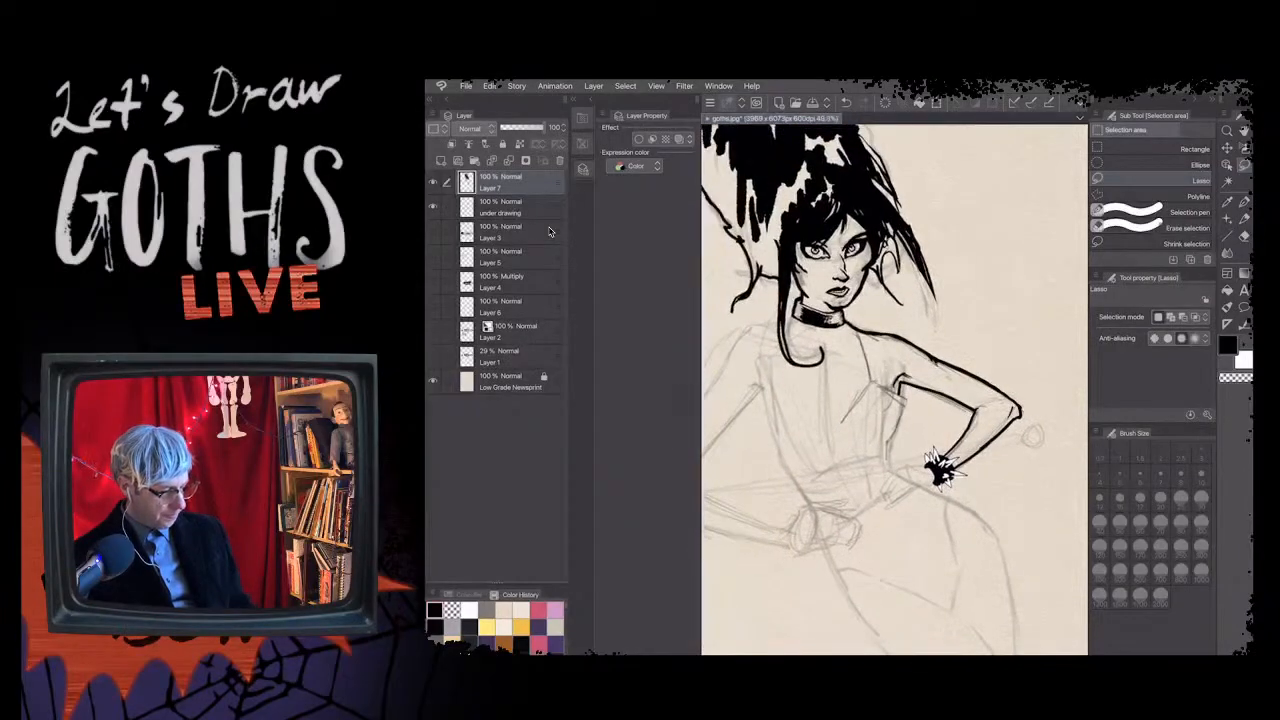
{"action": "key", "text": "ctrl+minus"}
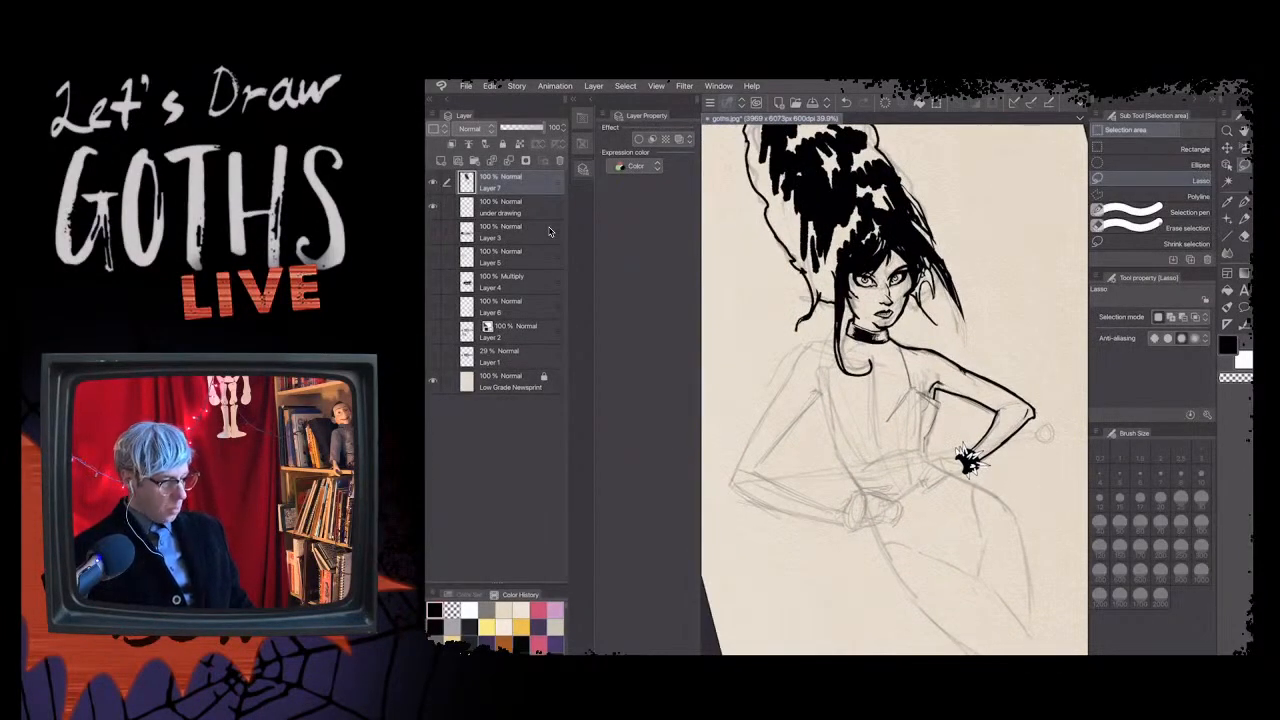
{"action": "left_click", "coordinate": [465, 86]}
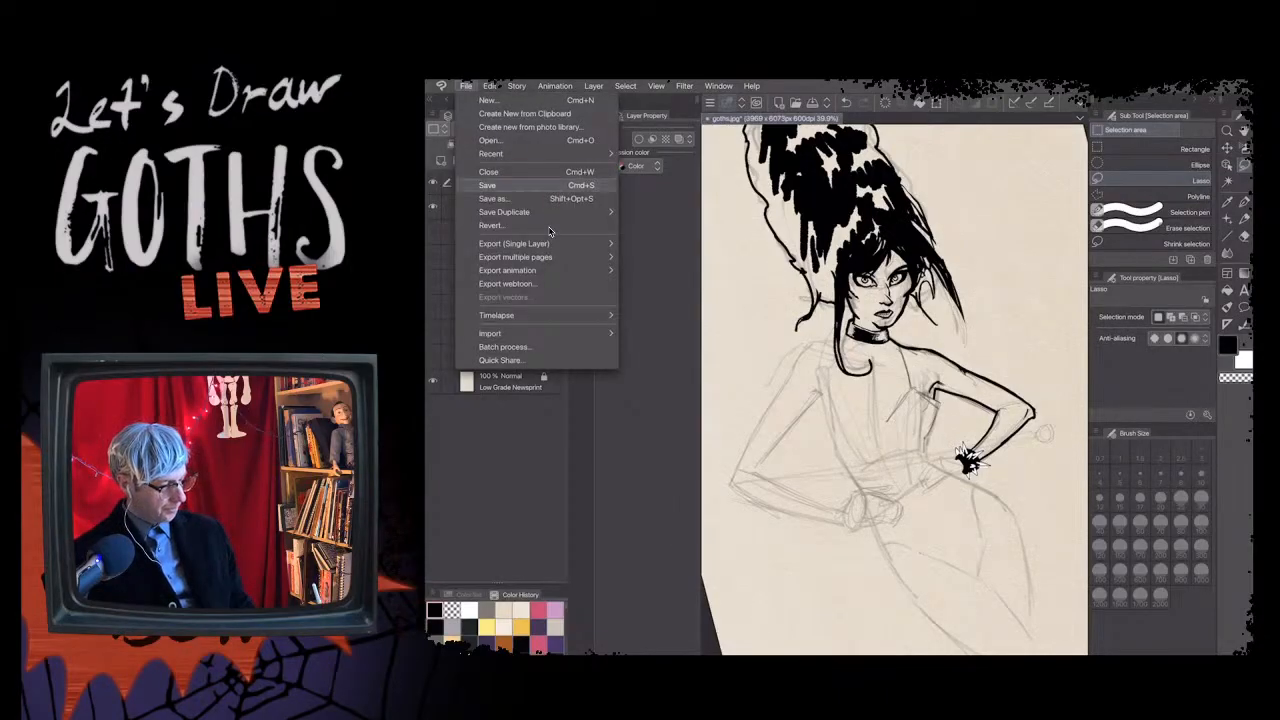
{"action": "key", "text": "Return"}
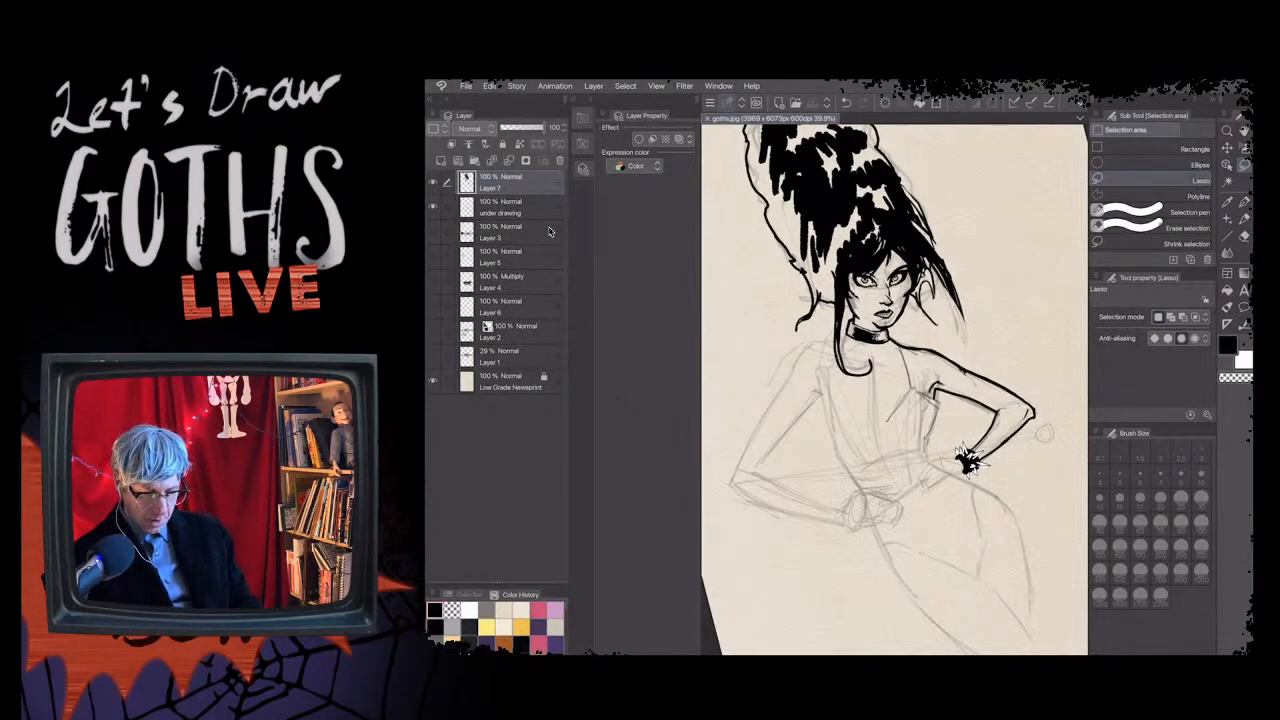
- Switch from the lasso to the G-pen and set its brush size to 20
{"action": "key", "text": "p"}
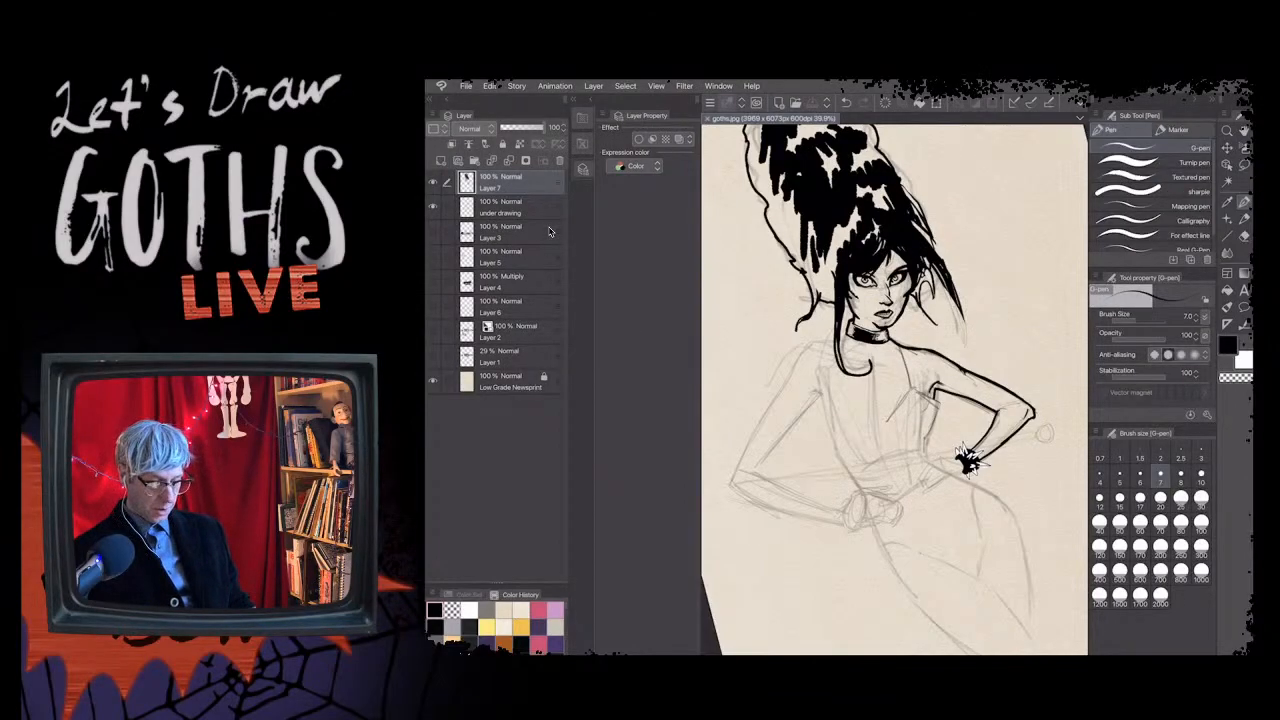
{"action": "scroll", "coordinate": [951, 524], "scroll_direction": "up", "scroll_amount": 4}
{"action": "scroll", "coordinate": [1078, 452], "scroll_direction": "up", "scroll_amount": 1}
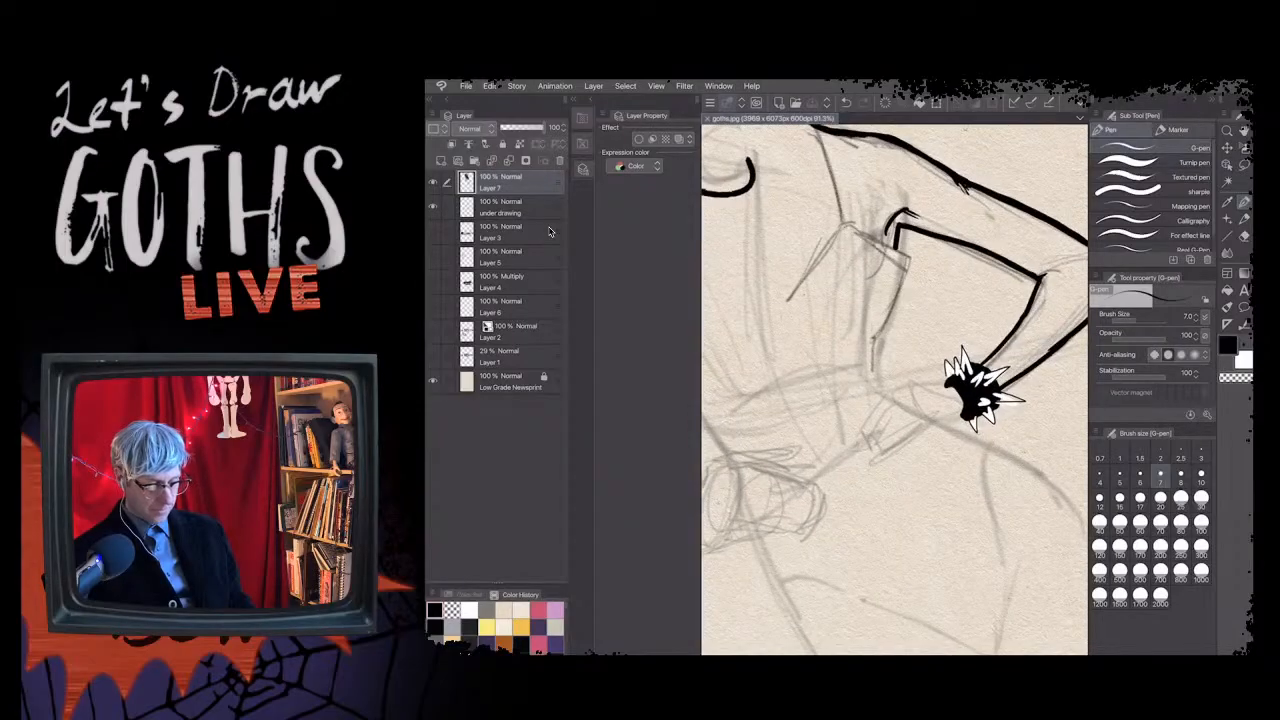
{"action": "key", "text": "ctrl+minus"}
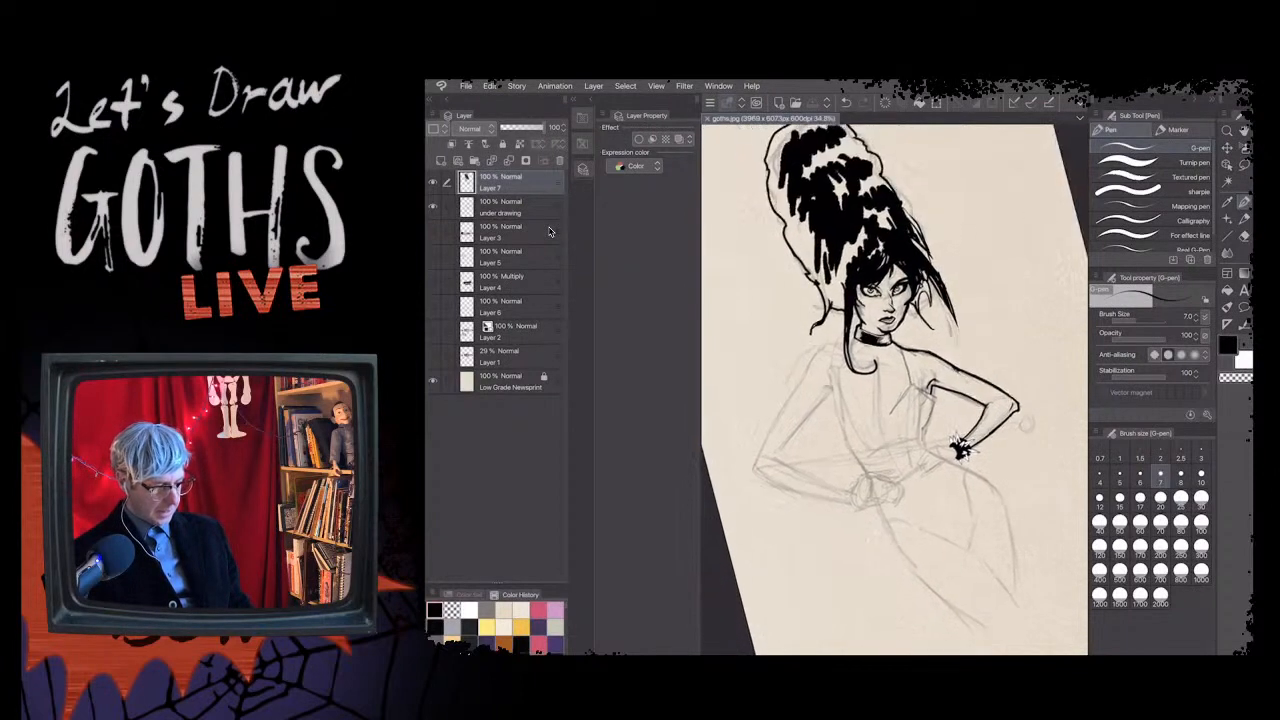
{"action": "scroll", "coordinate": [816, 281], "scroll_direction": "up", "scroll_amount": 6}
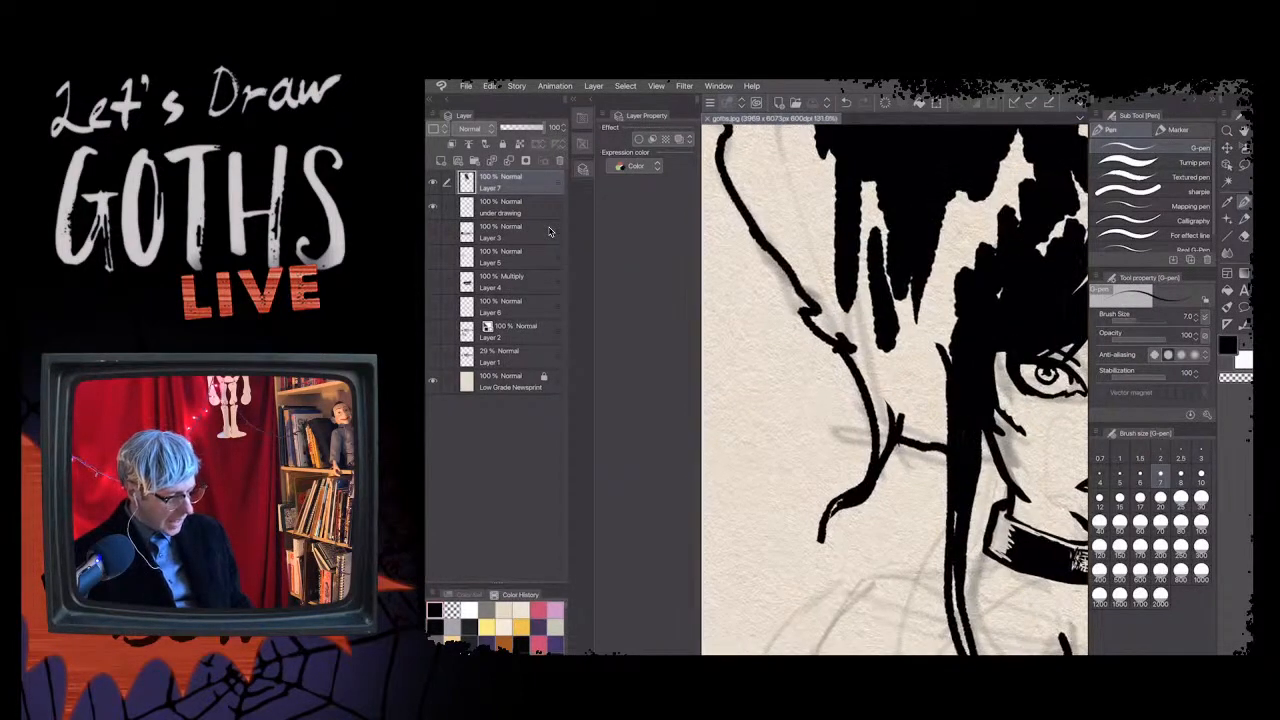
{"action": "scroll", "coordinate": [894, 389], "scroll_direction": "down", "scroll_amount": 6}
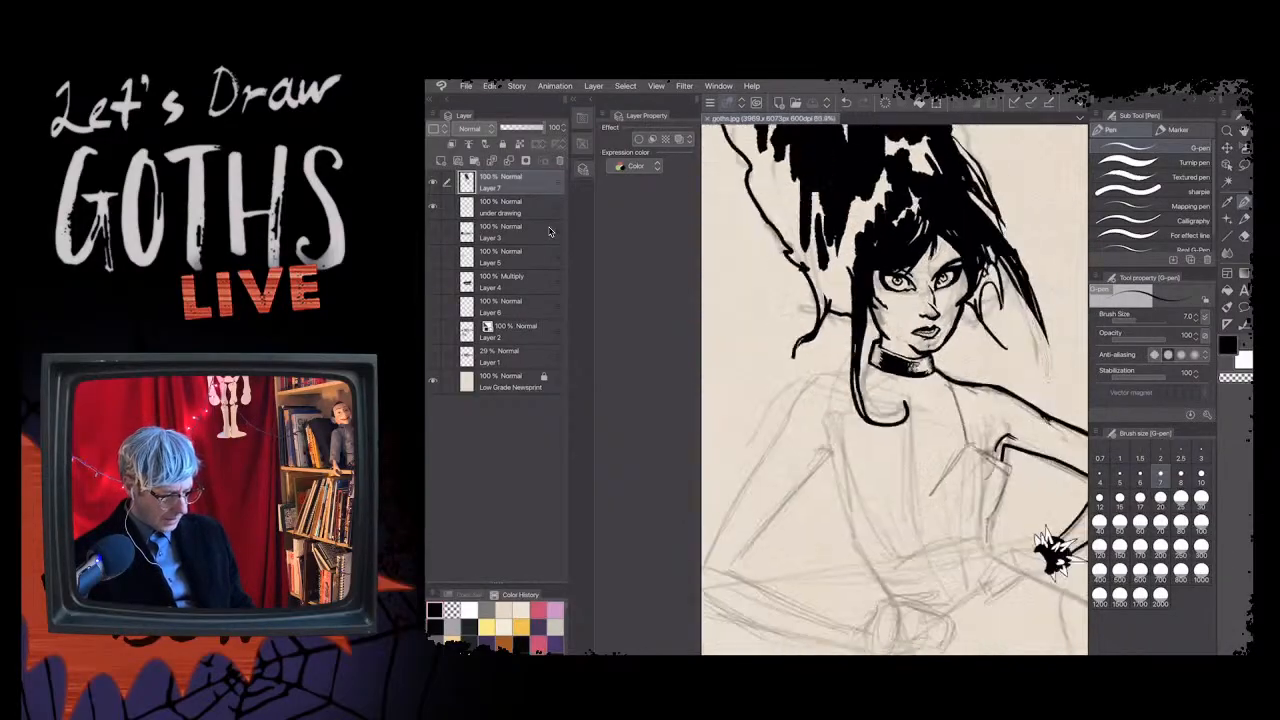
{"action": "scroll", "coordinate": [894, 389], "scroll_direction": "down", "scroll_amount": 2}
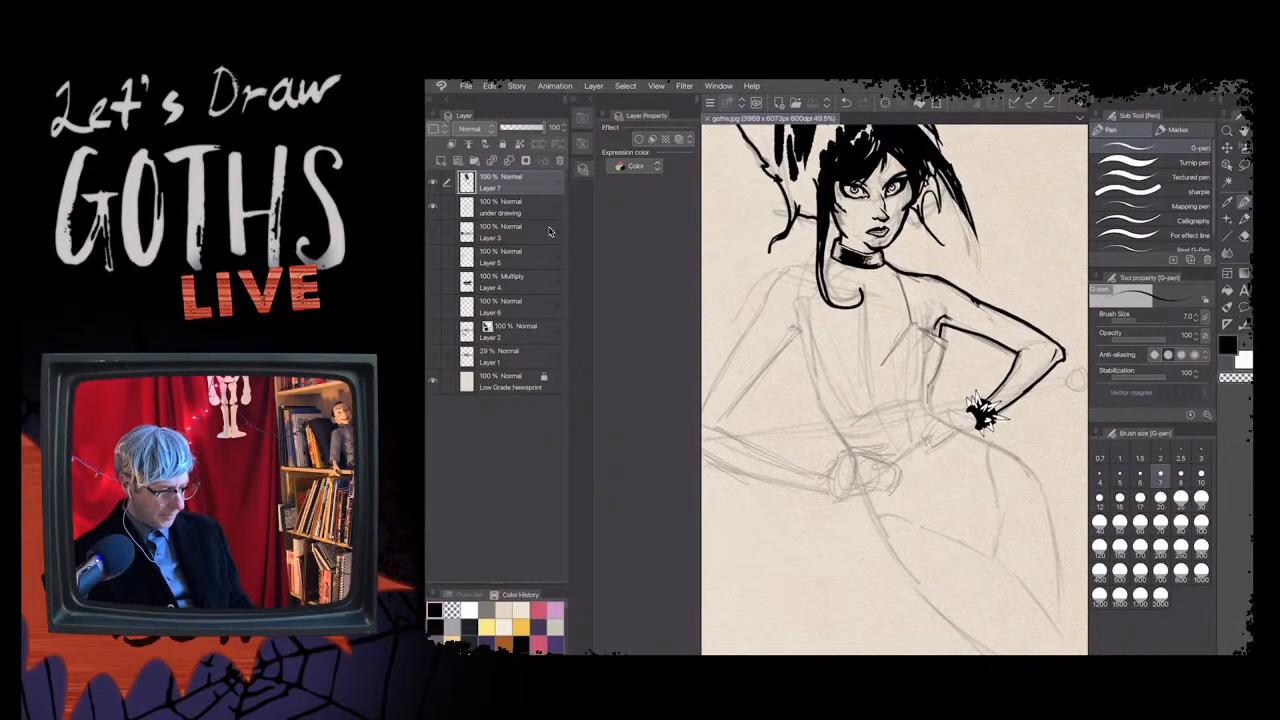
{"action": "key", "text": "ctrl+minus"}
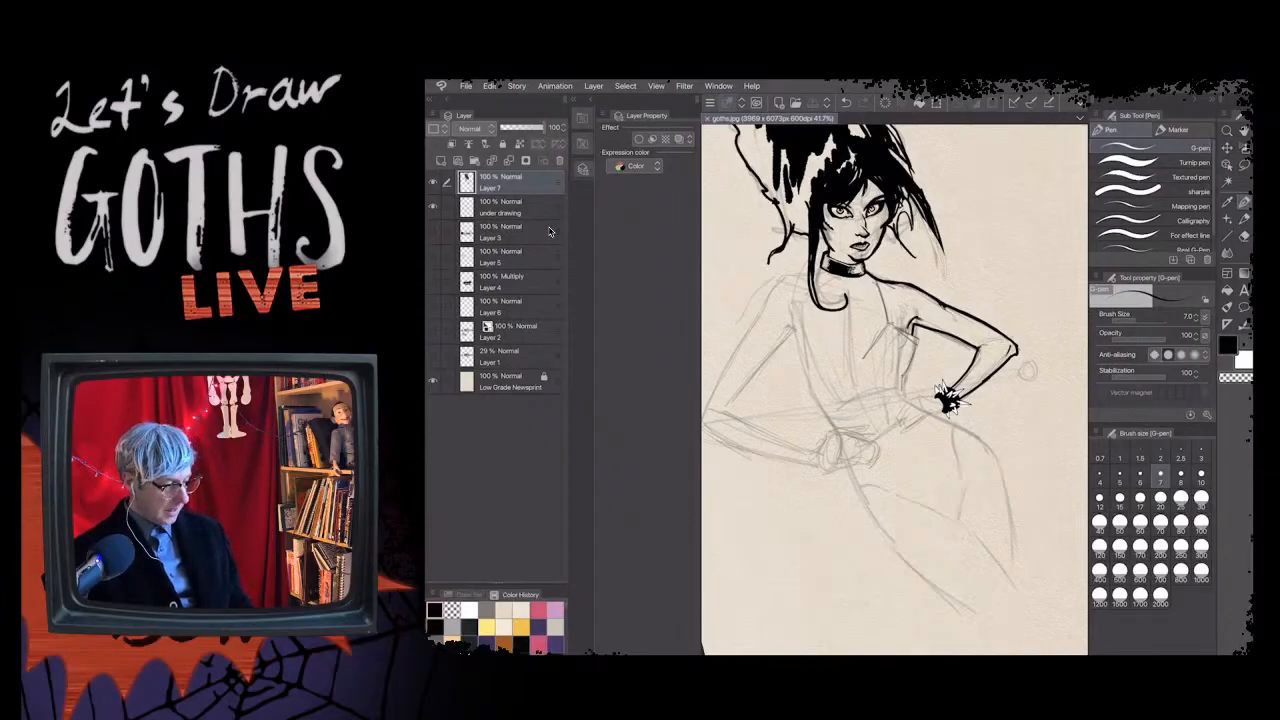
{"action": "scroll", "coordinate": [875, 456], "scroll_direction": "down", "scroll_amount": 2}
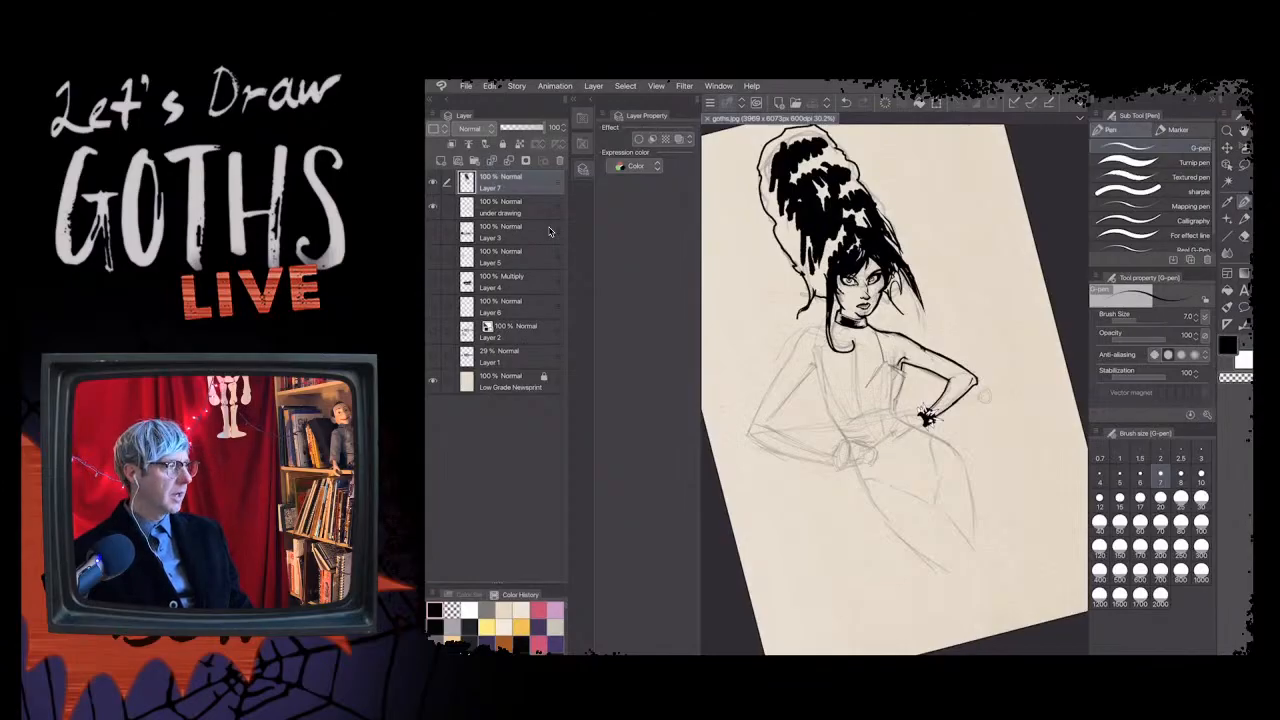
{"action": "scroll", "coordinate": [784, 381], "scroll_direction": "up", "scroll_amount": 3}
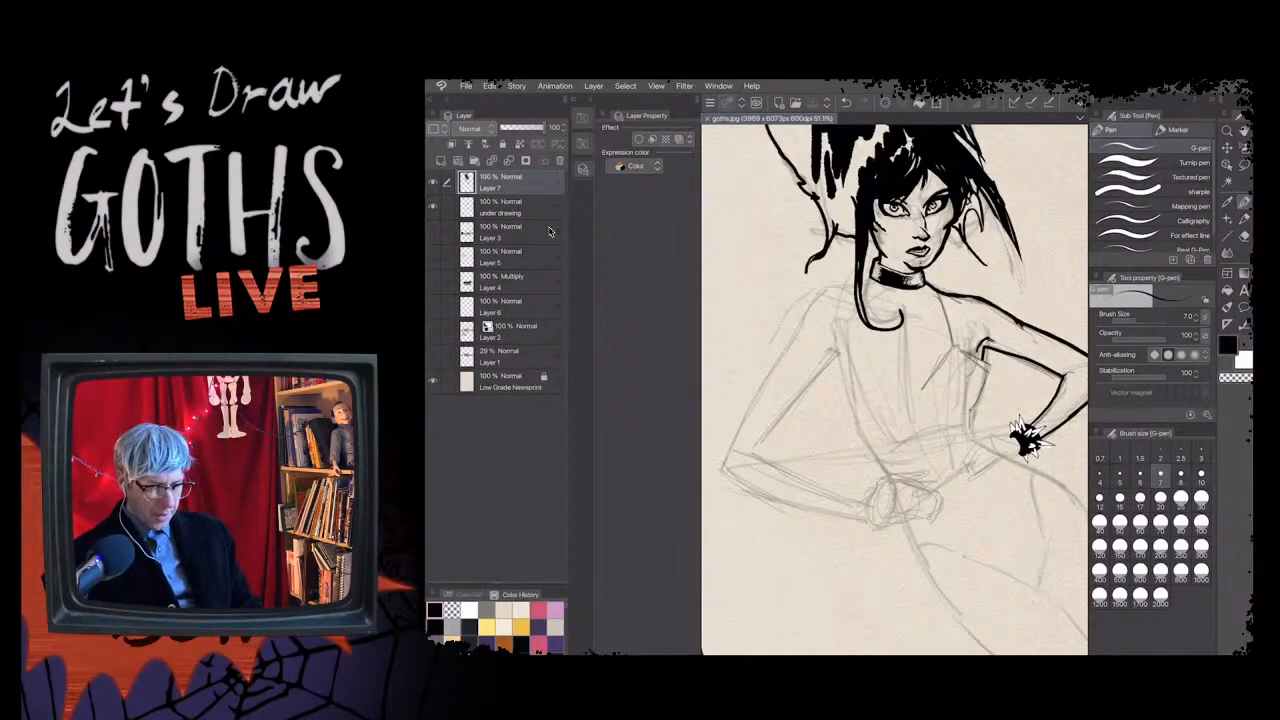
{"action": "key", "text": "]"}
{"action": "key", "text": "]"}
{"action": "key", "text": "]"}
{"action": "key", "text": "]"}
{"action": "key", "text": "]"}
{"action": "key", "text": "]"}
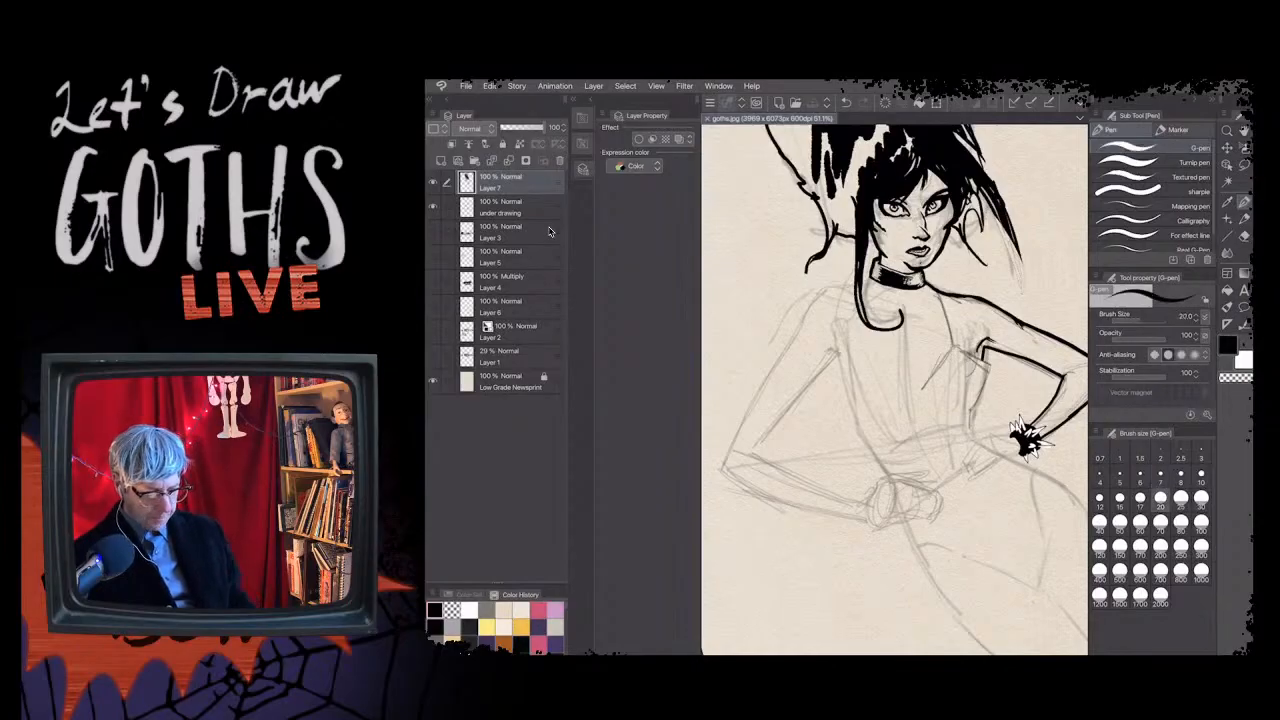
- Ink a short crease at the armpit and the inner edge of the still-pencilled upper arm down to the elbow
{"action": "scroll", "coordinate": [894, 389], "scroll_direction": "up", "scroll_amount": 2}
{"action": "left_click_drag", "start_coordinate": [920, 302], "coordinate": [943, 320]}
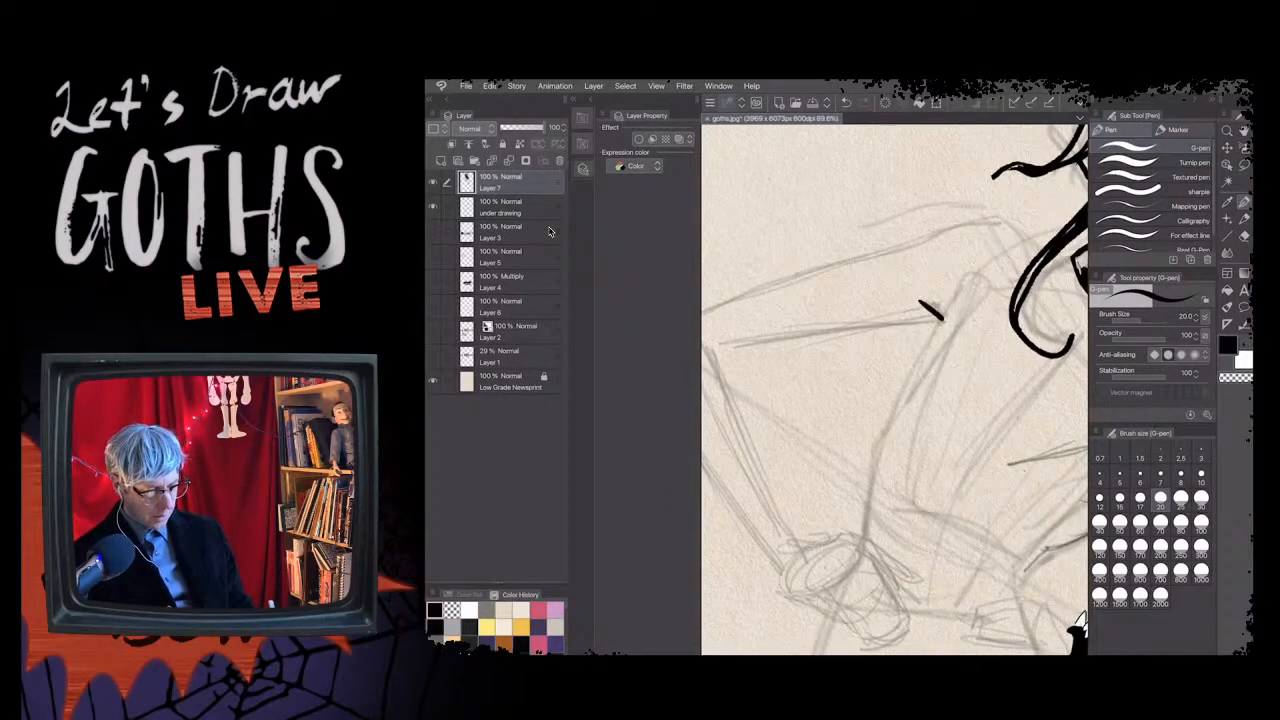
{"action": "scroll", "coordinate": [894, 389], "scroll_direction": "down", "scroll_amount": 3}
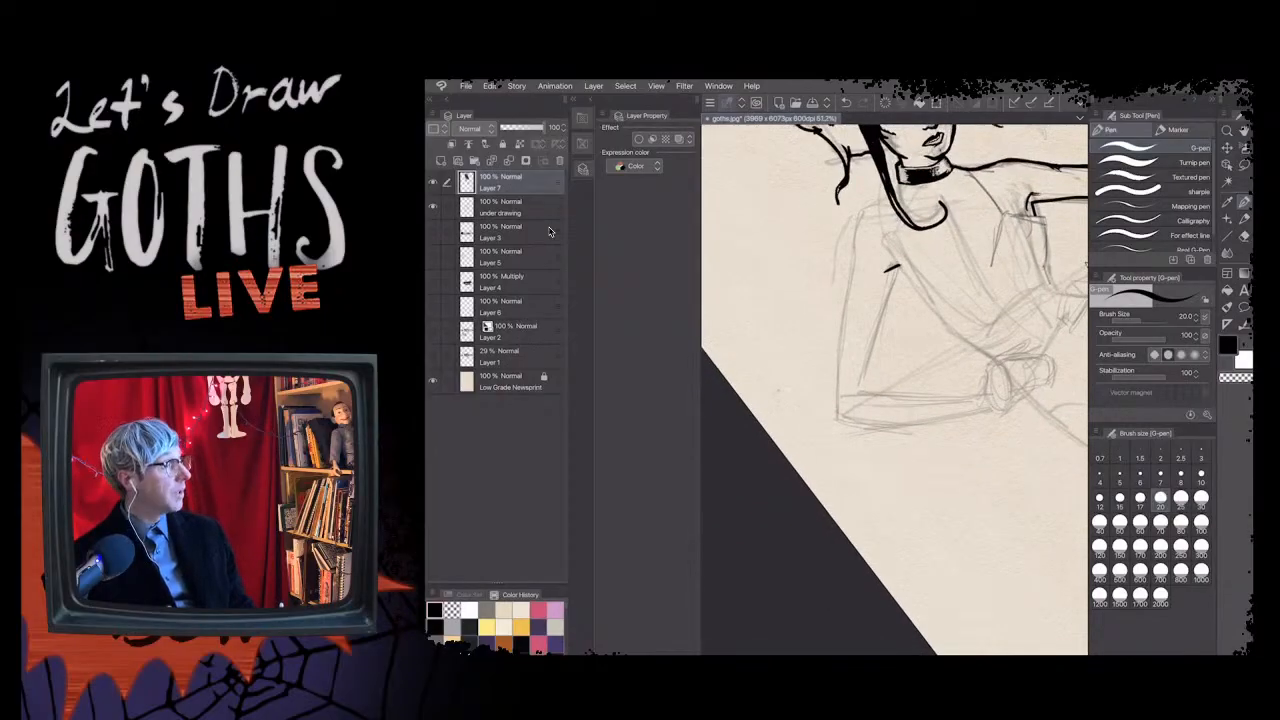
{"action": "left_click_drag", "start_coordinate": [895, 266], "coordinate": [858, 394]}
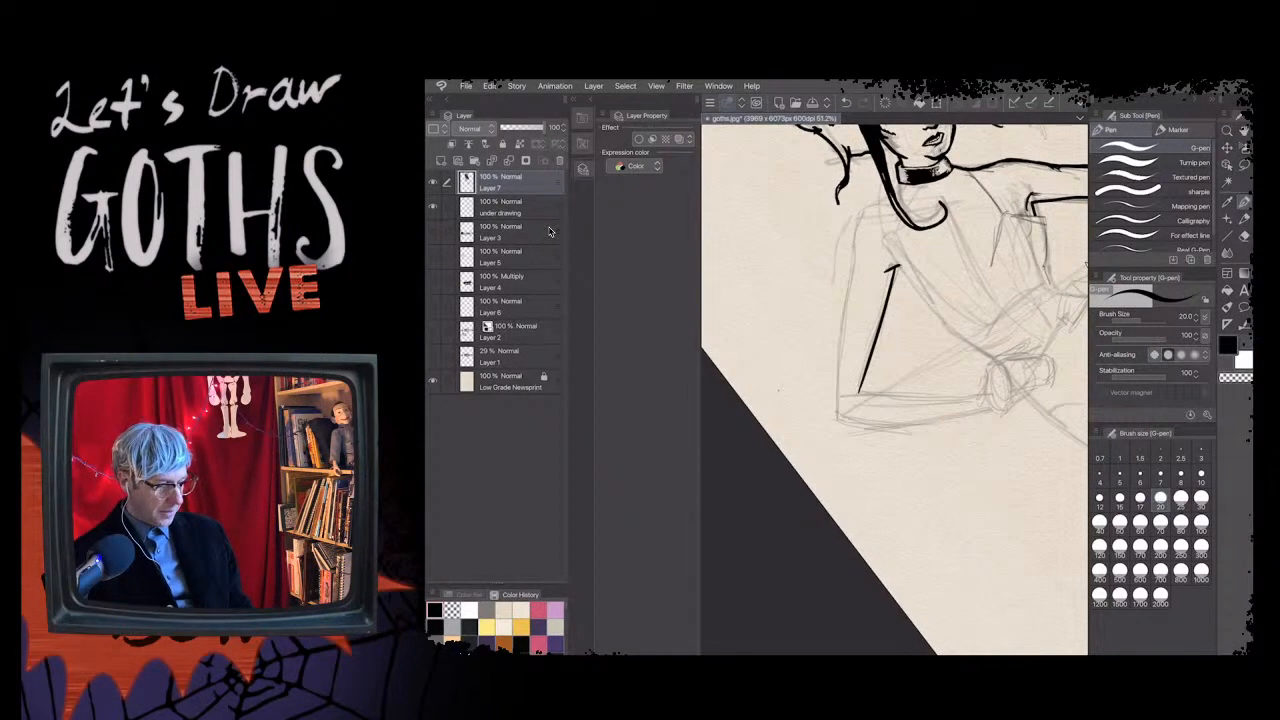
- Try inking the shoulder and outer edge of the same upper arm, redrawing it as one long stroke, then undo it
{"action": "left_click_drag", "start_coordinate": [859, 392], "coordinate": [811, 393]}
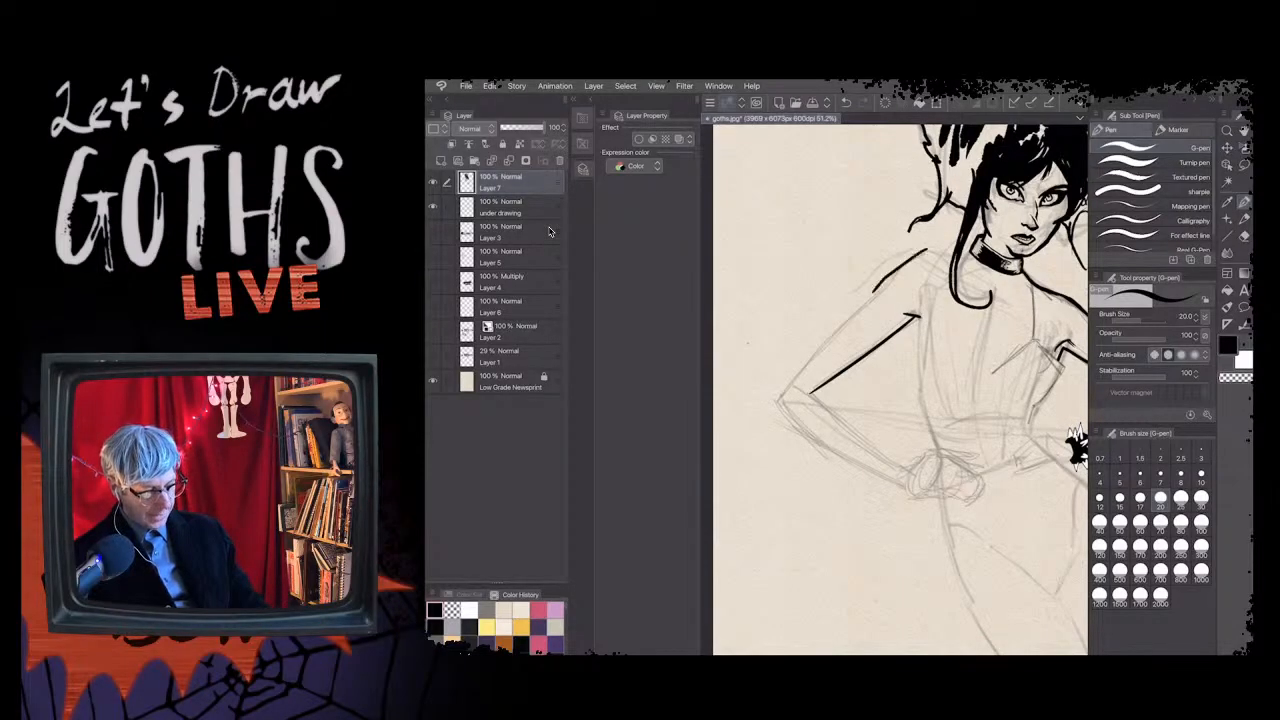
{"action": "left_click_drag", "start_coordinate": [1075, 447], "coordinate": [825, 520]}
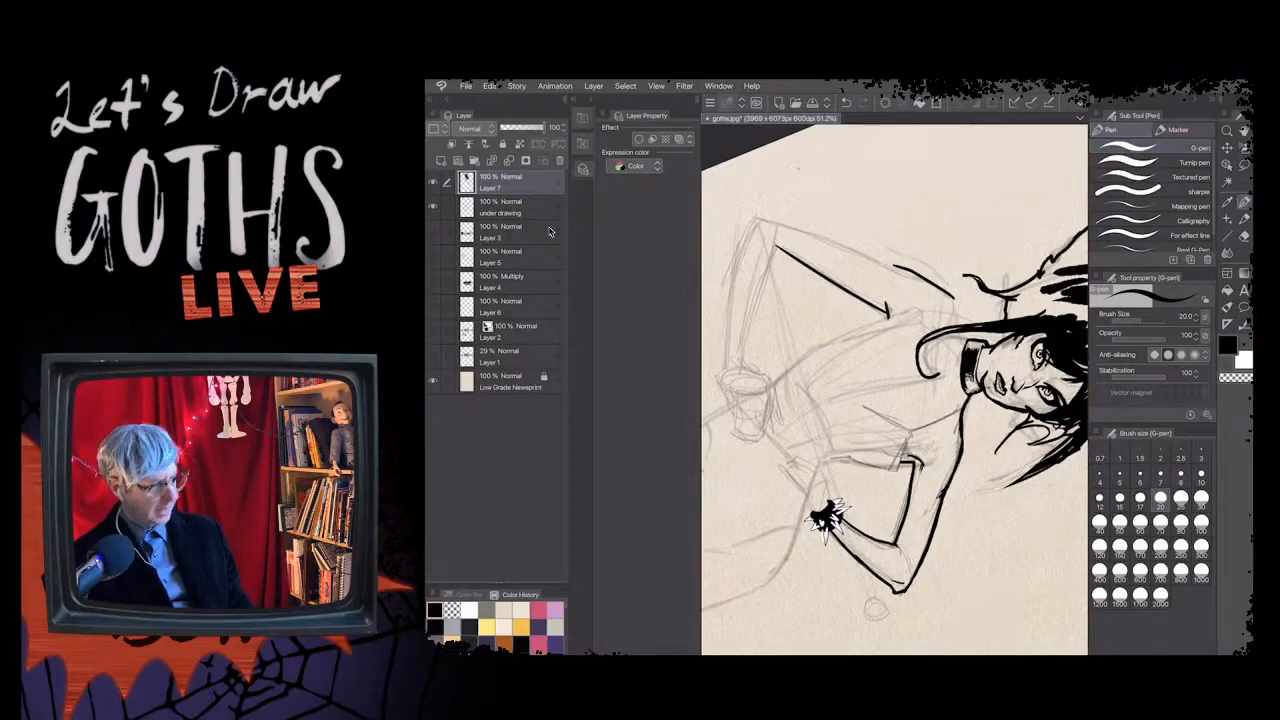
{"action": "key", "text": "ctrl+z"}
{"action": "left_click_drag", "start_coordinate": [956, 302], "coordinate": [786, 222]}
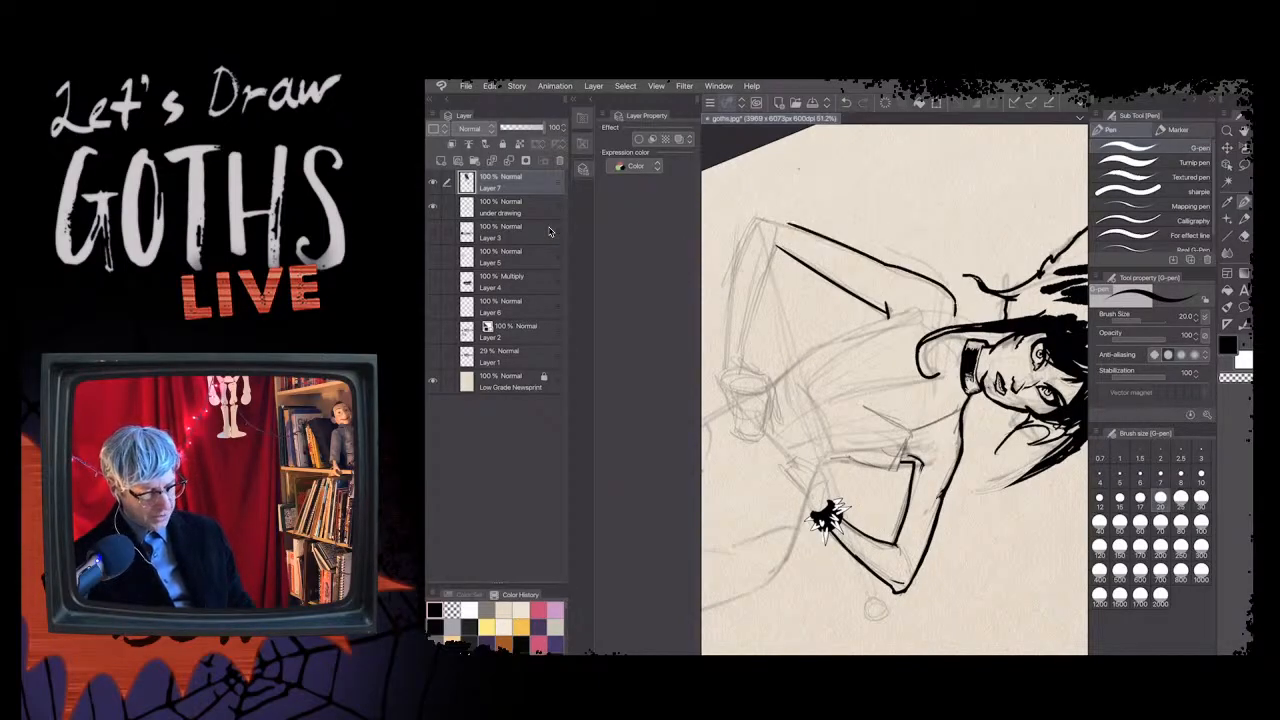
{"action": "left_click_drag", "start_coordinate": [1040, 375], "coordinate": [990, 255]}
{"action": "scroll", "coordinate": [895, 390], "scroll_direction": "down", "scroll_amount": 1}
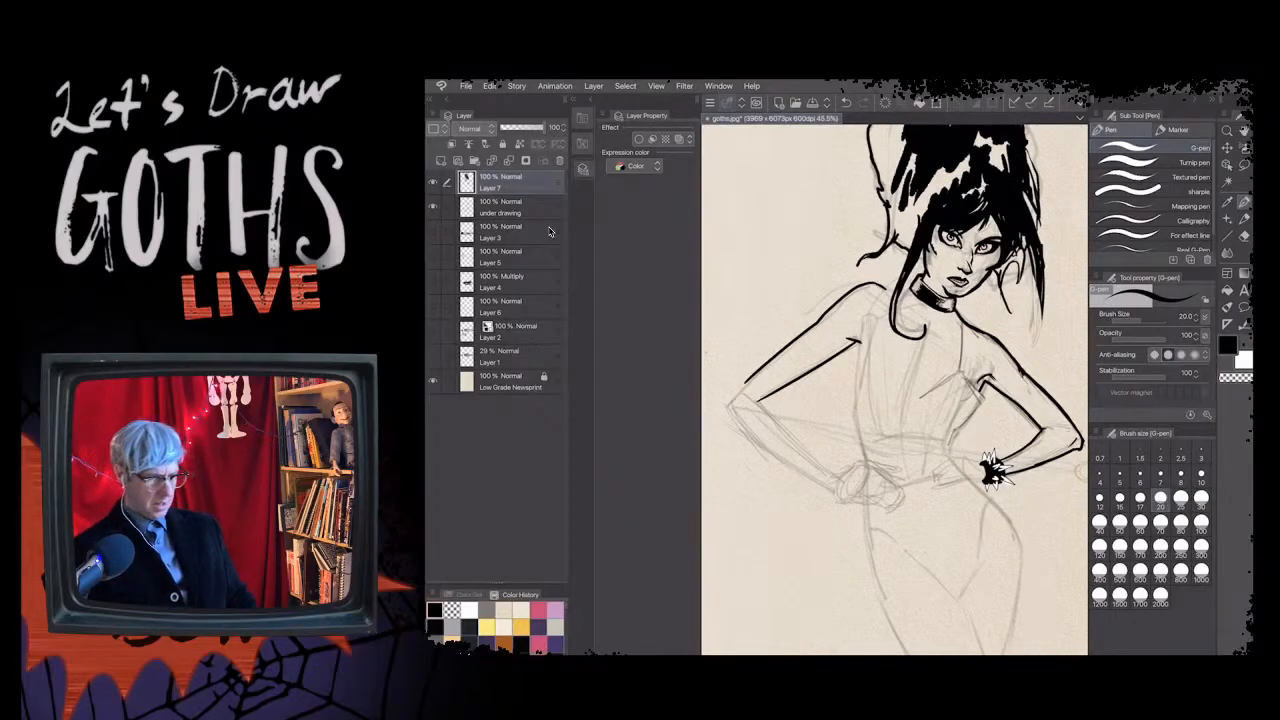
{"action": "scroll", "coordinate": [895, 390], "scroll_direction": "down", "scroll_amount": 2}
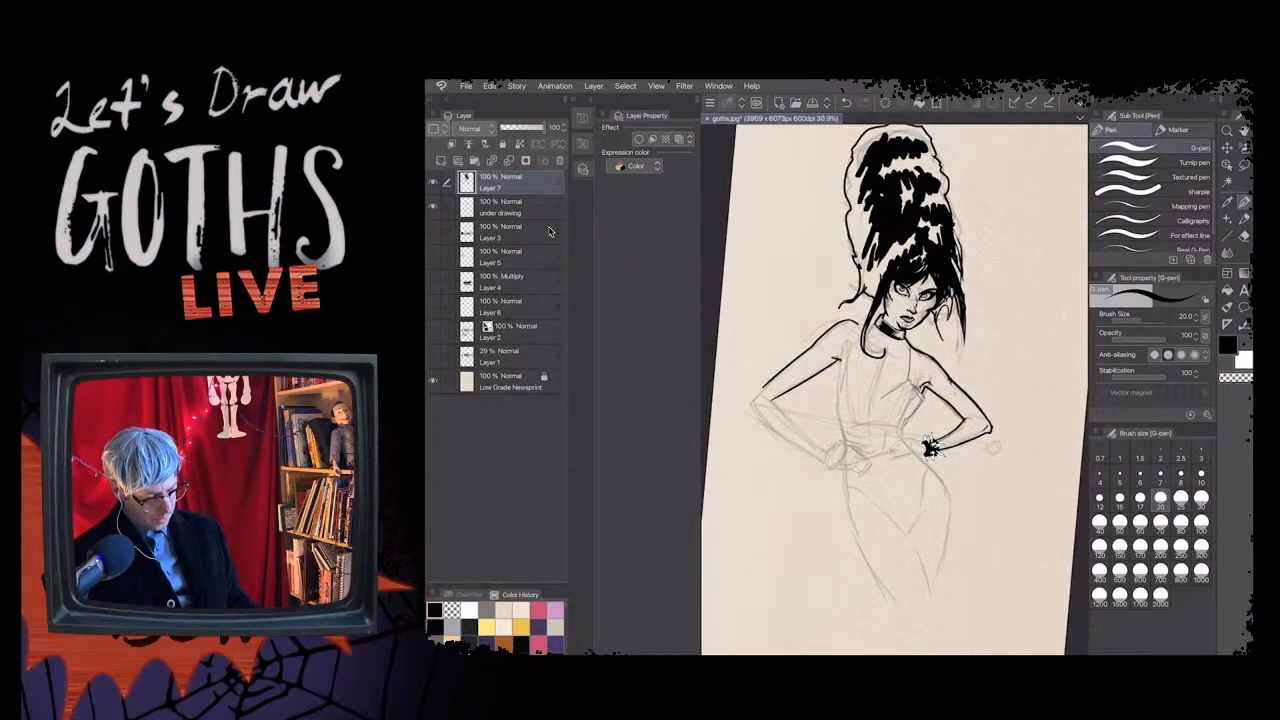
{"action": "scroll", "coordinate": [895, 390], "scroll_direction": "up", "scroll_amount": 1}
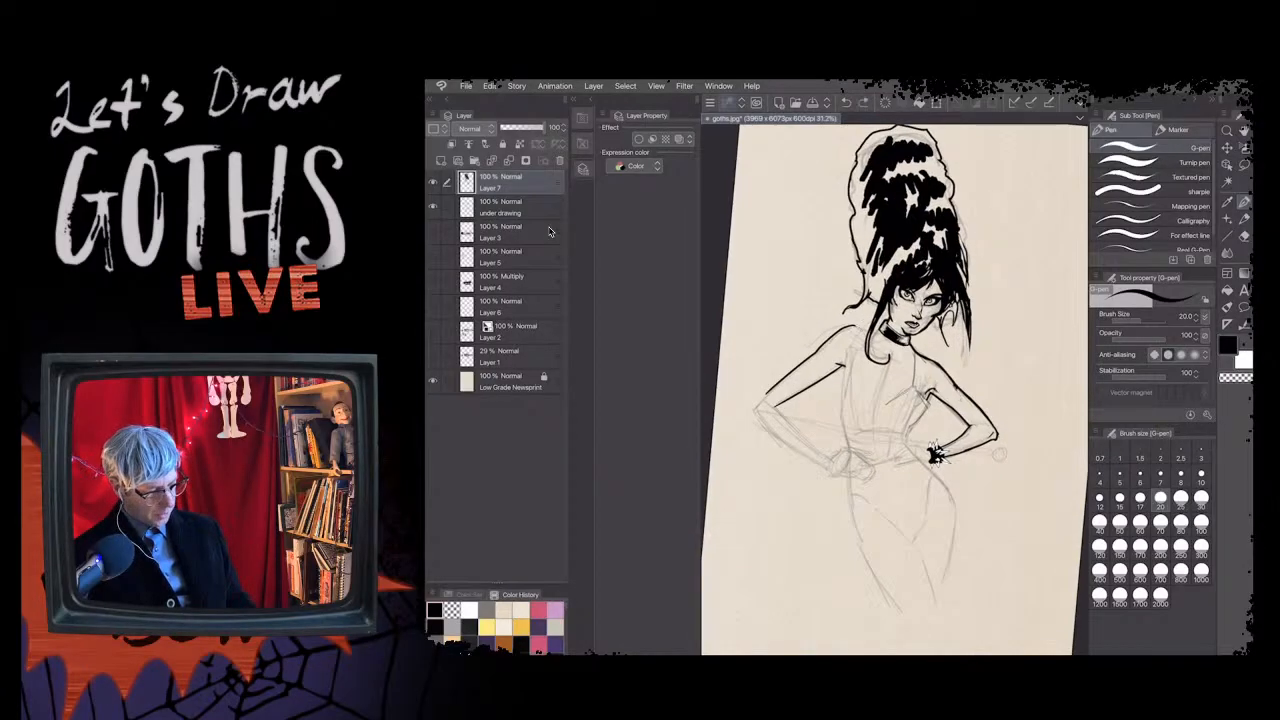
{"action": "key", "text": "ctrl+z"}
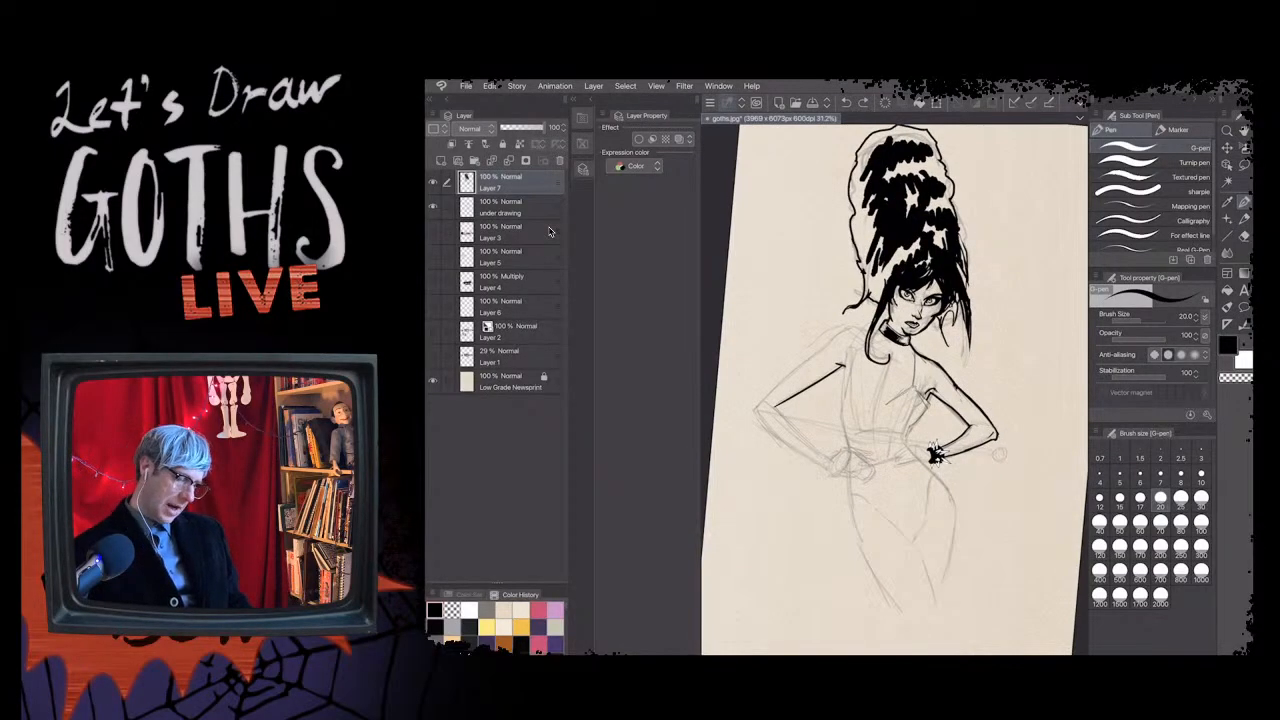
- Start saving the drawing and choose the "! Lets draw goths" folder on Creative Cloud as the destination
{"action": "scroll", "coordinate": [895, 390], "scroll_direction": "up", "scroll_amount": 3}
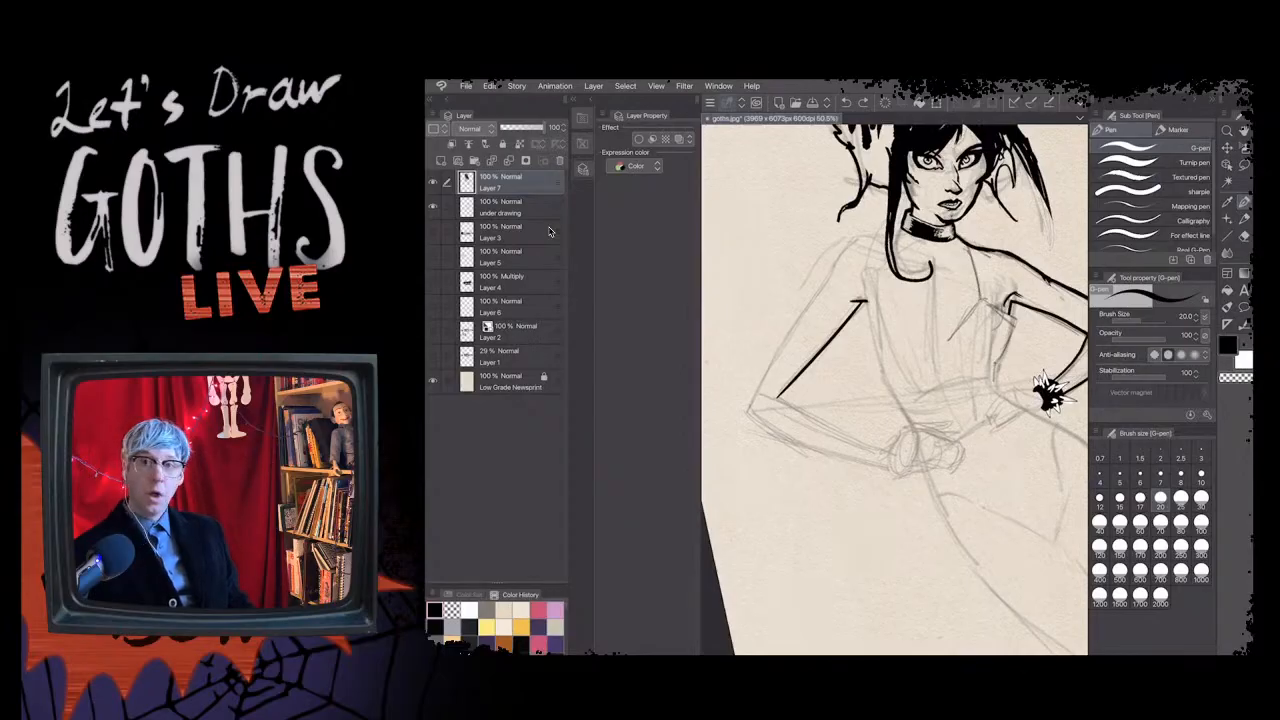
{"action": "scroll", "coordinate": [1048, 393], "scroll_direction": "down", "scroll_amount": 2}
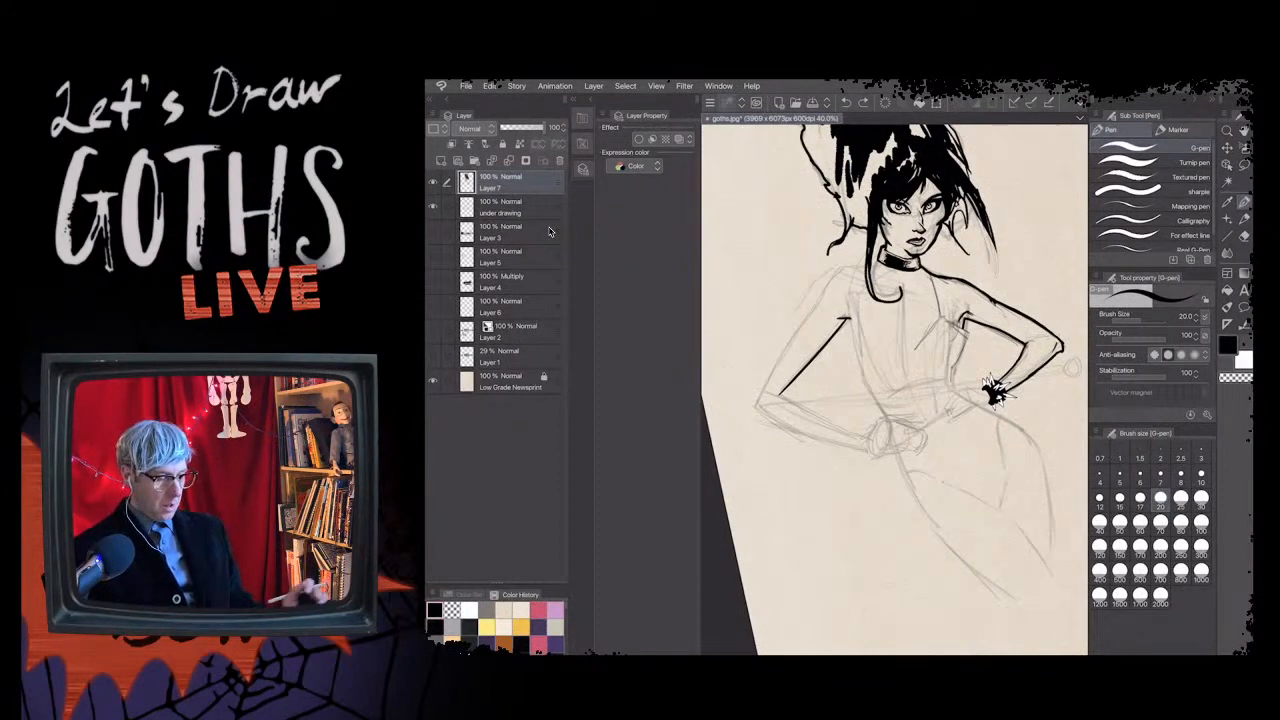
{"action": "left_click", "coordinate": [466, 86]}
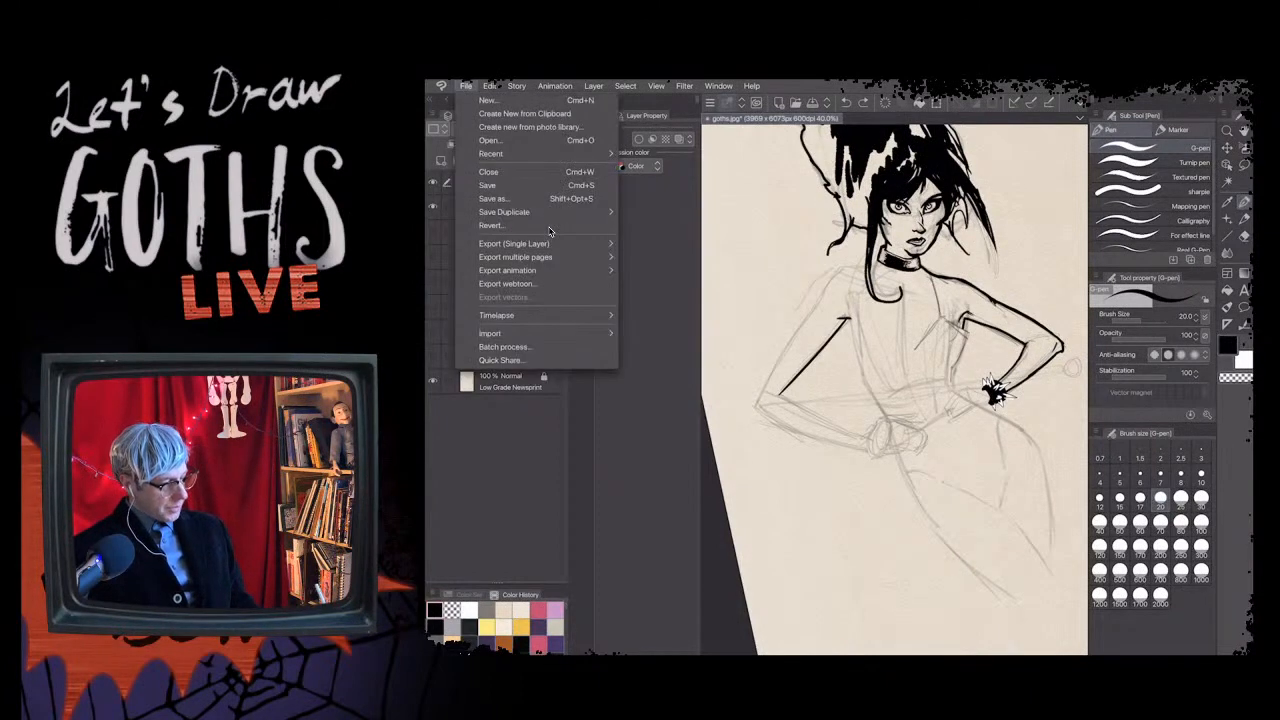
{"action": "left_click", "coordinate": [536, 185]}
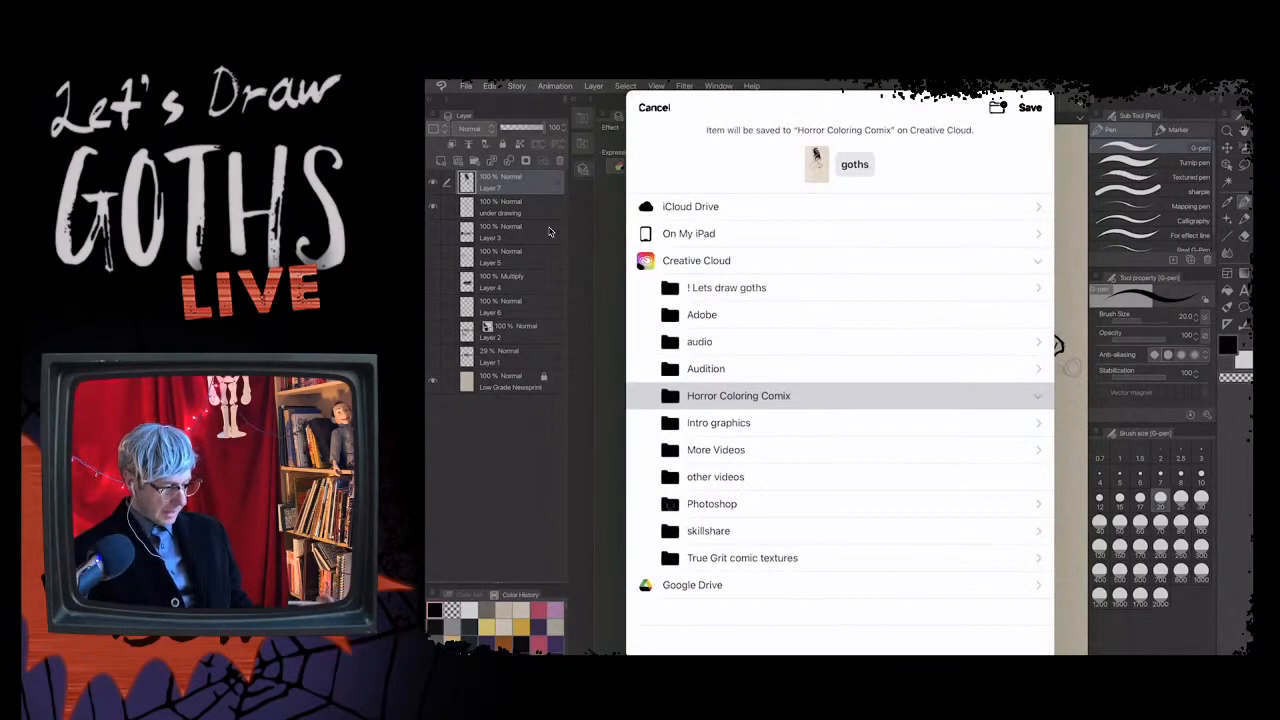
{"action": "left_click", "coordinate": [726, 287]}
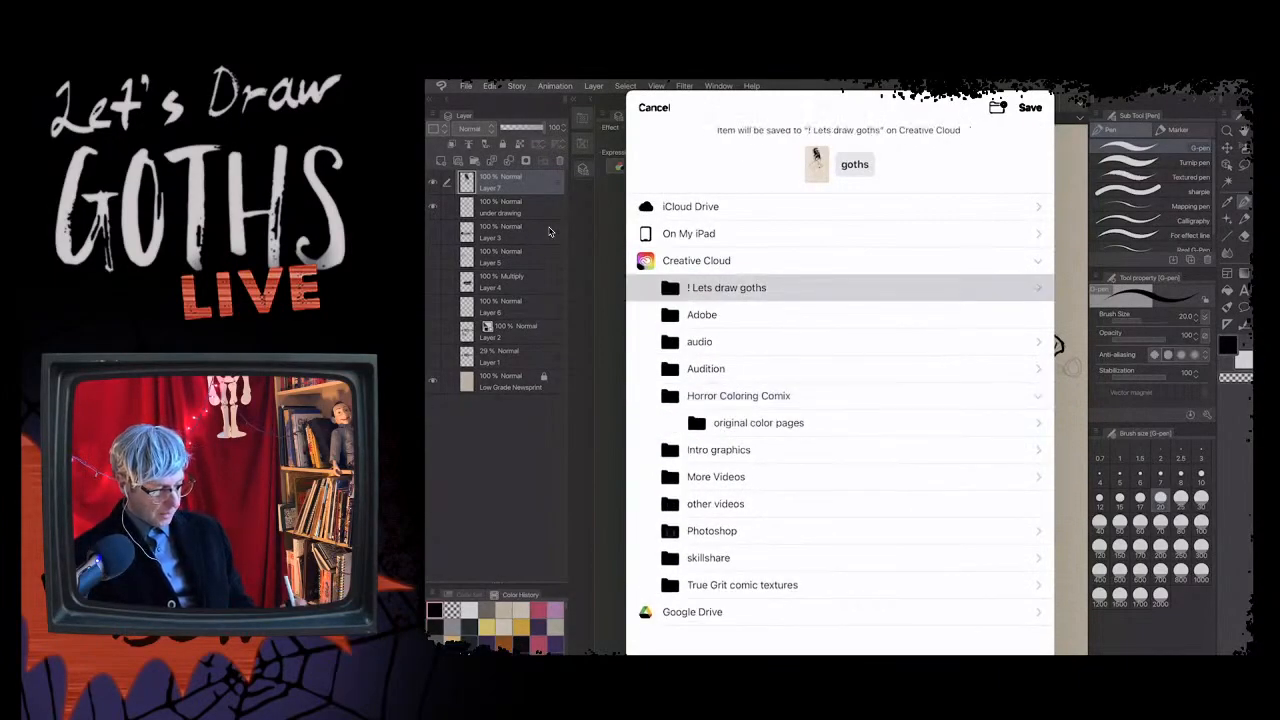
- Rename the document being saved as goths-Elvira
{"action": "left_click", "coordinate": [854, 164]}
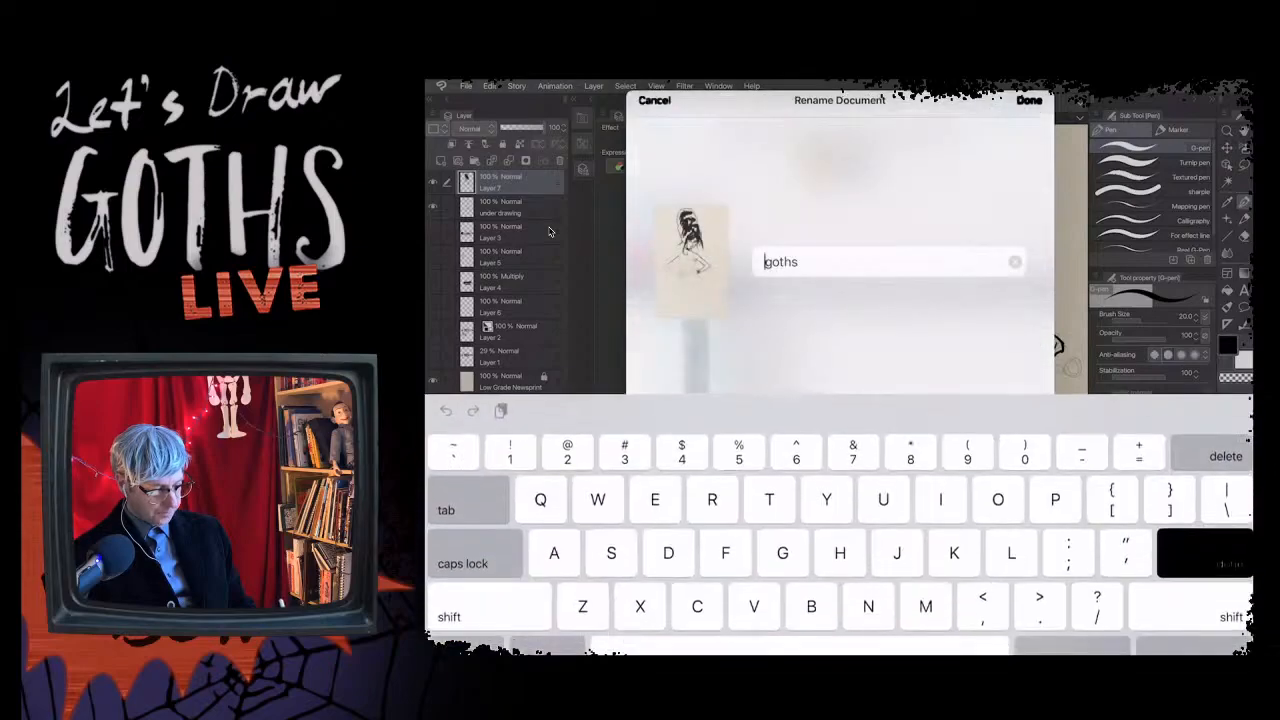
{"action": "left_click", "coordinate": [800, 261]}
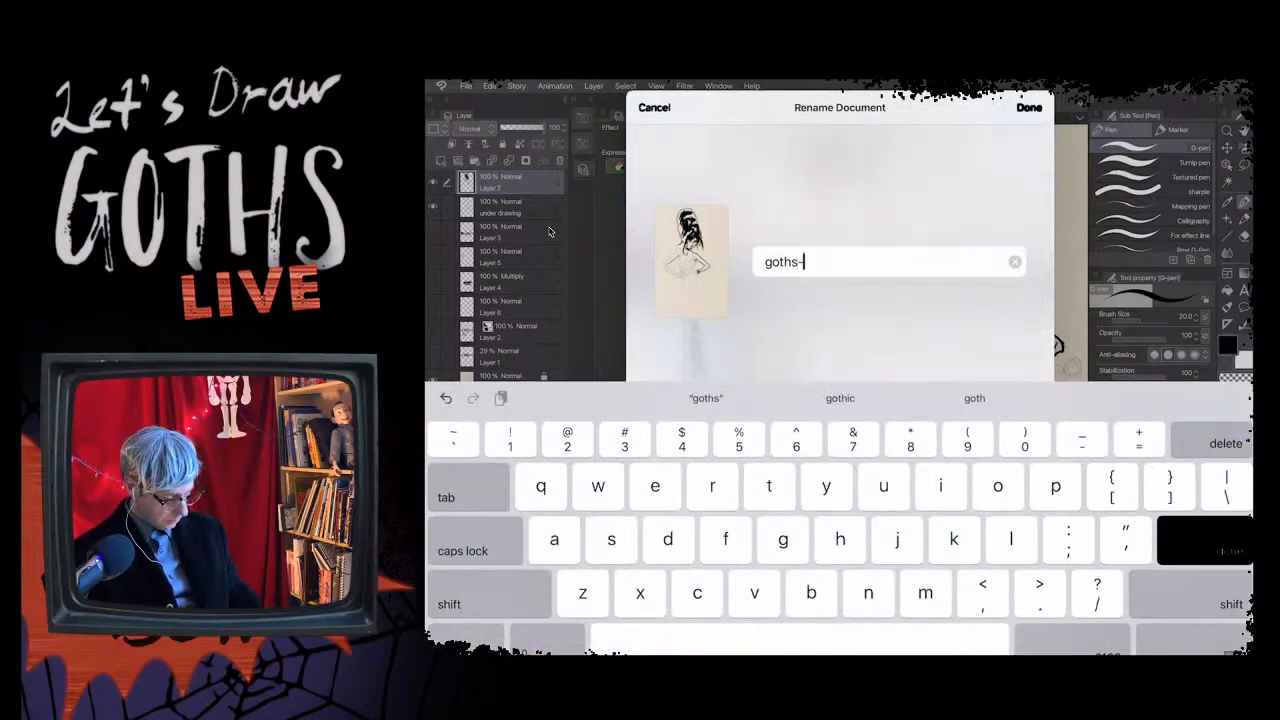
{"action": "type", "text": "-elv"}
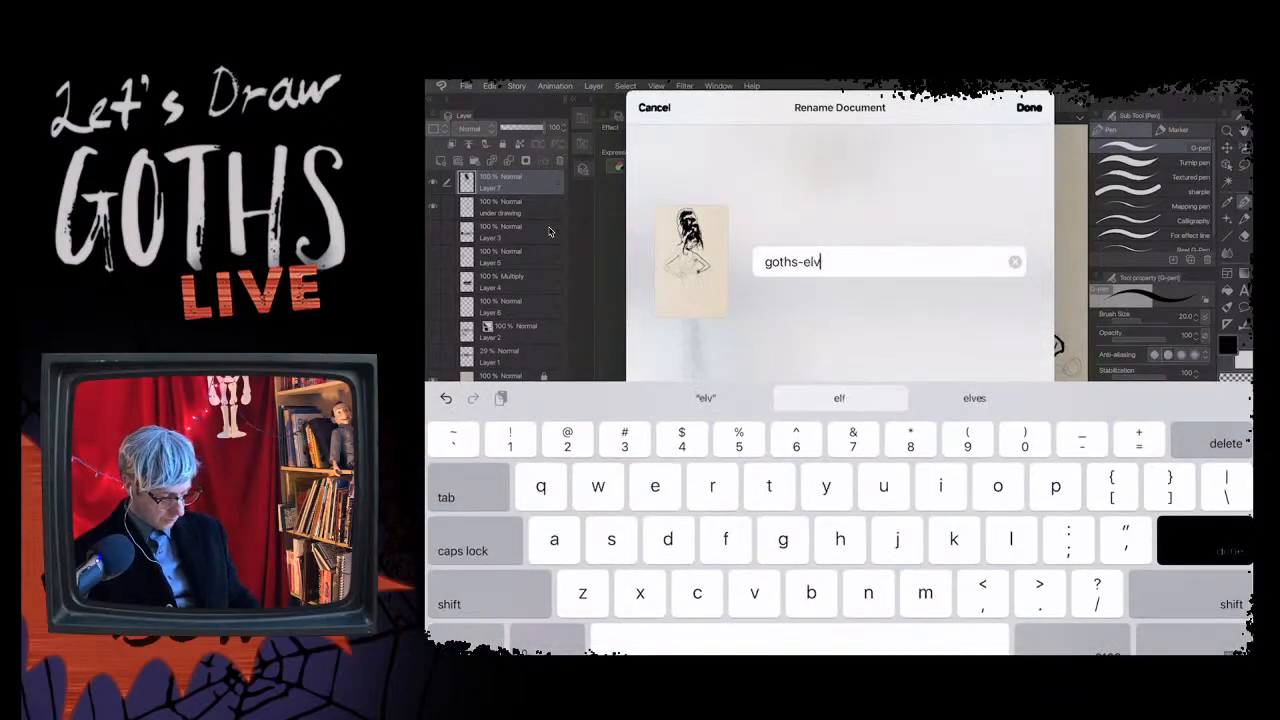
{"action": "type", "text": "ira"}
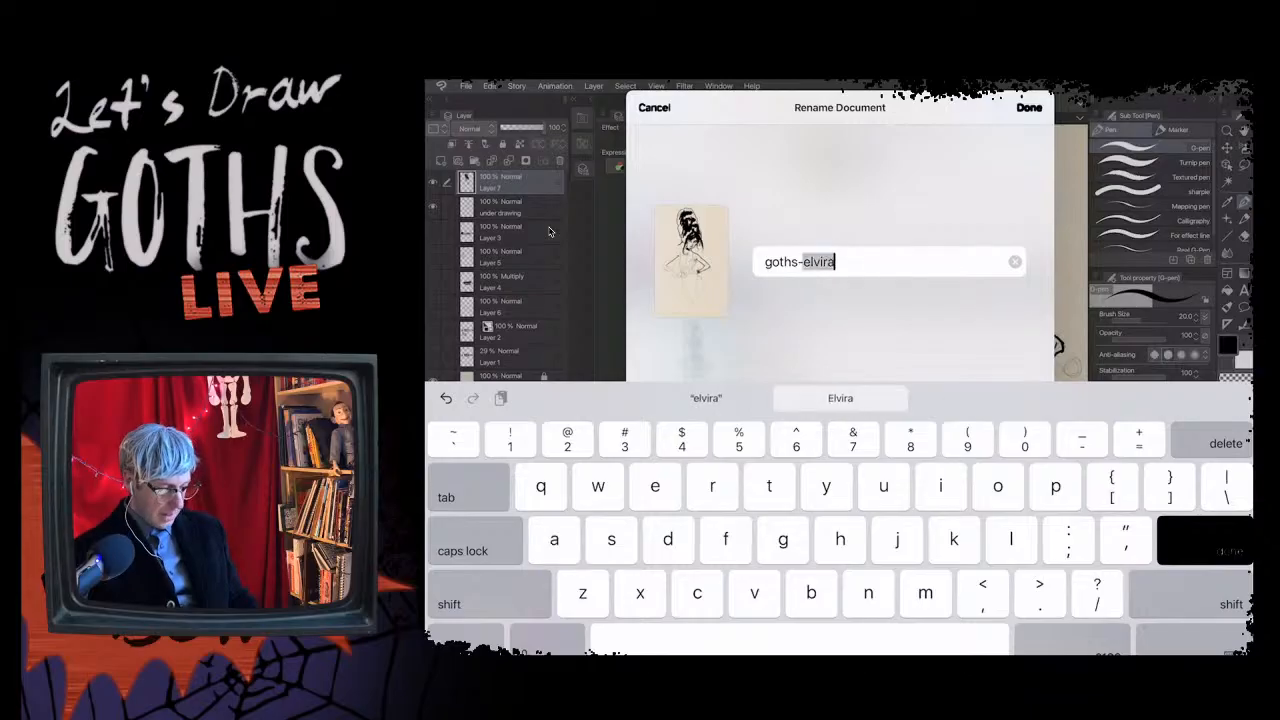
{"action": "key", "text": "Return"}
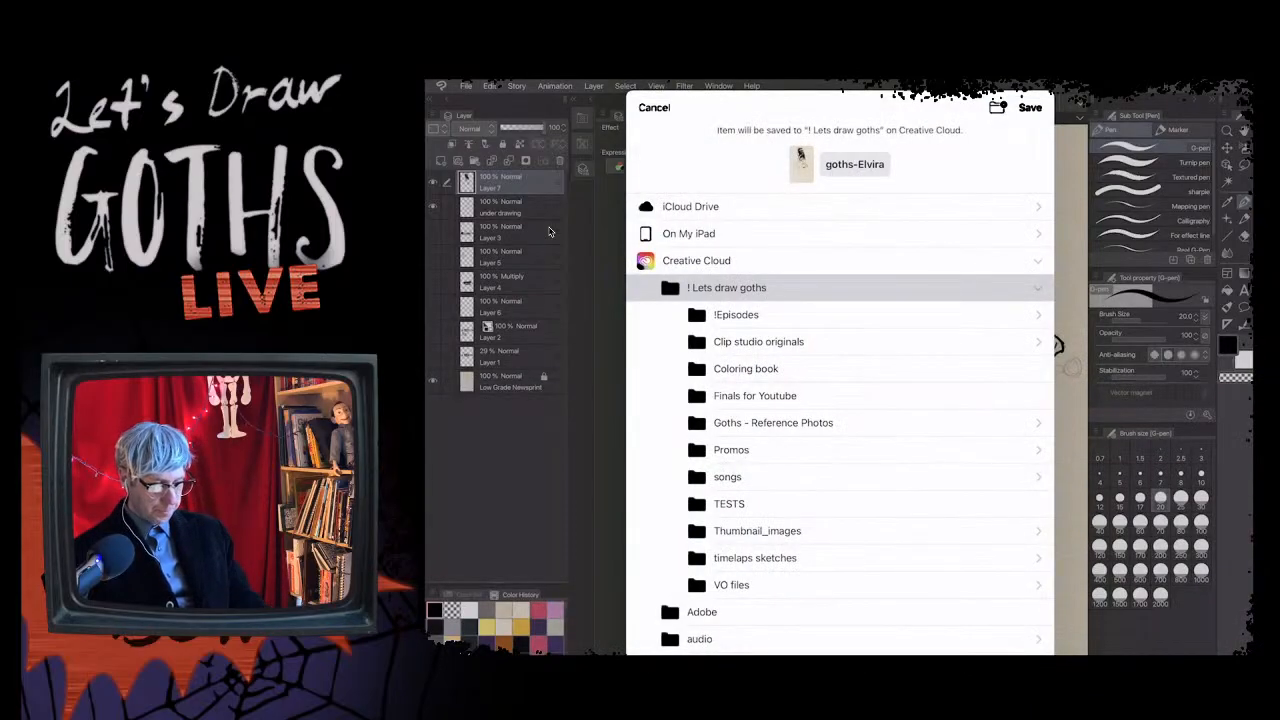